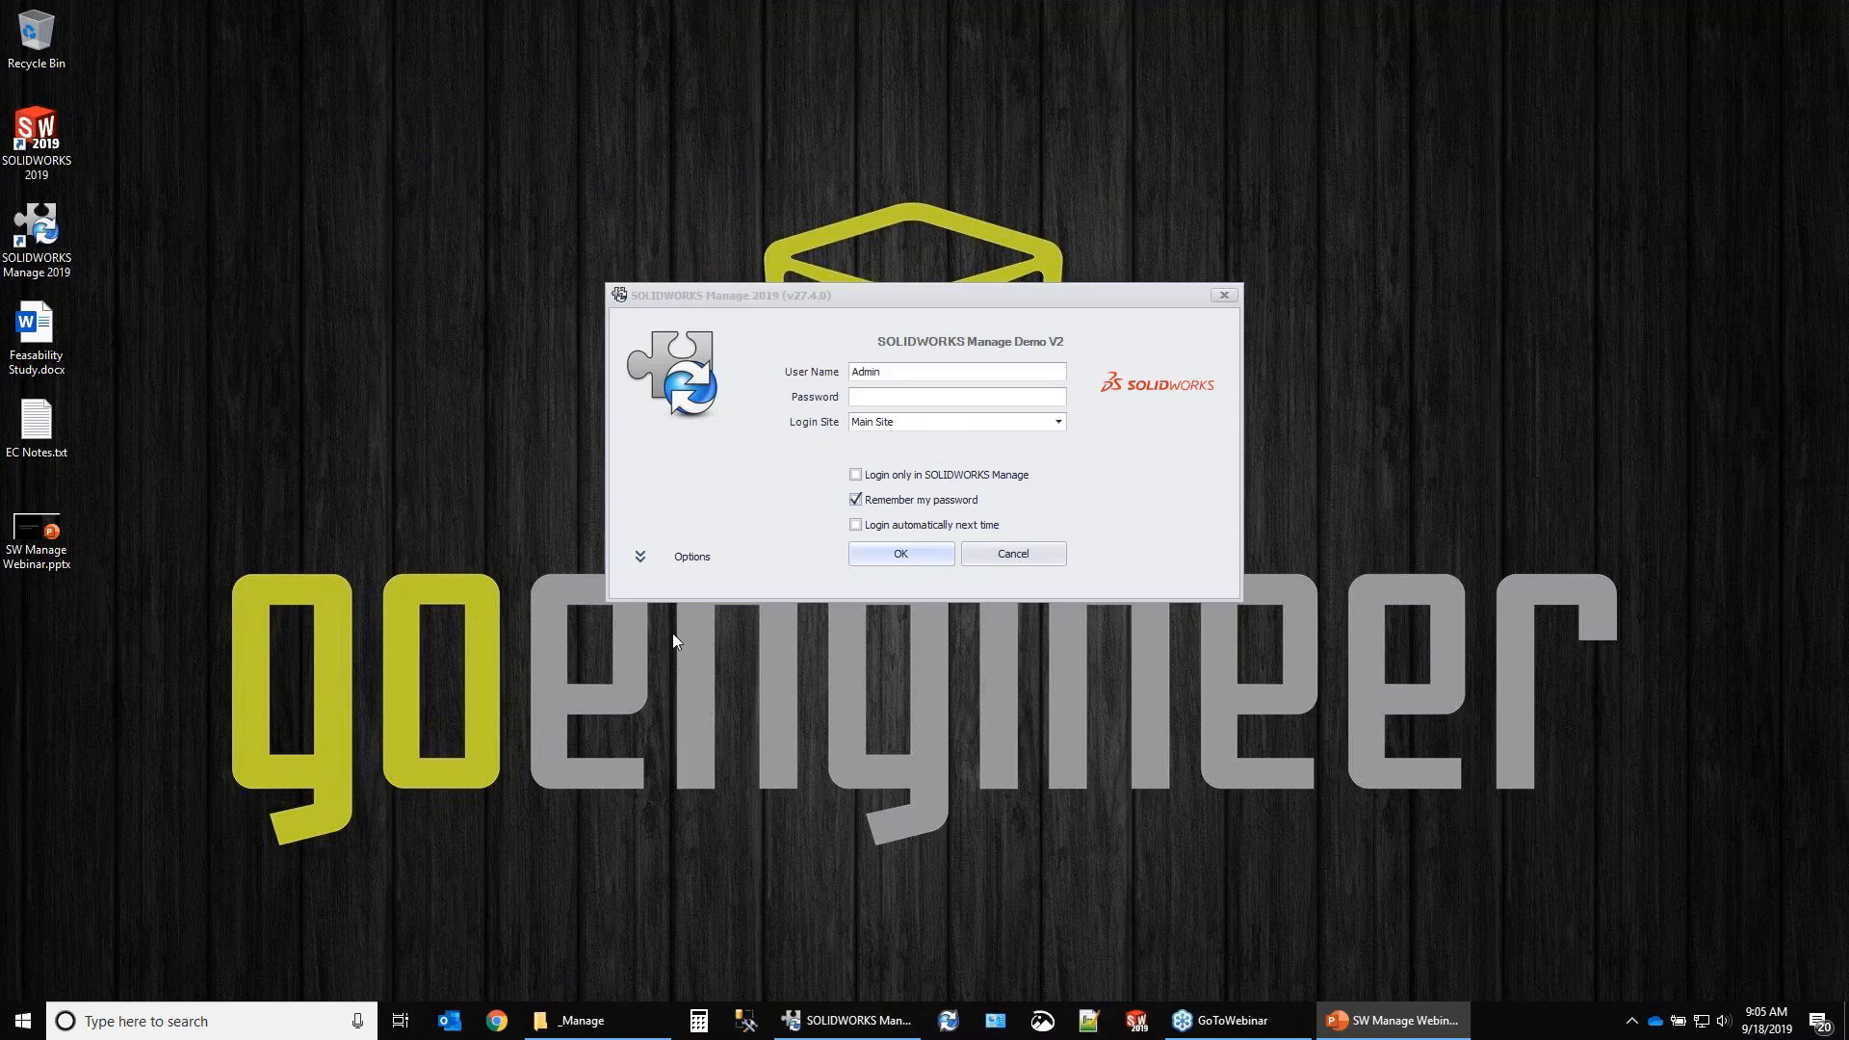
Check the additional login options and log in to the demo system with the prefilled account.
click(641, 557)
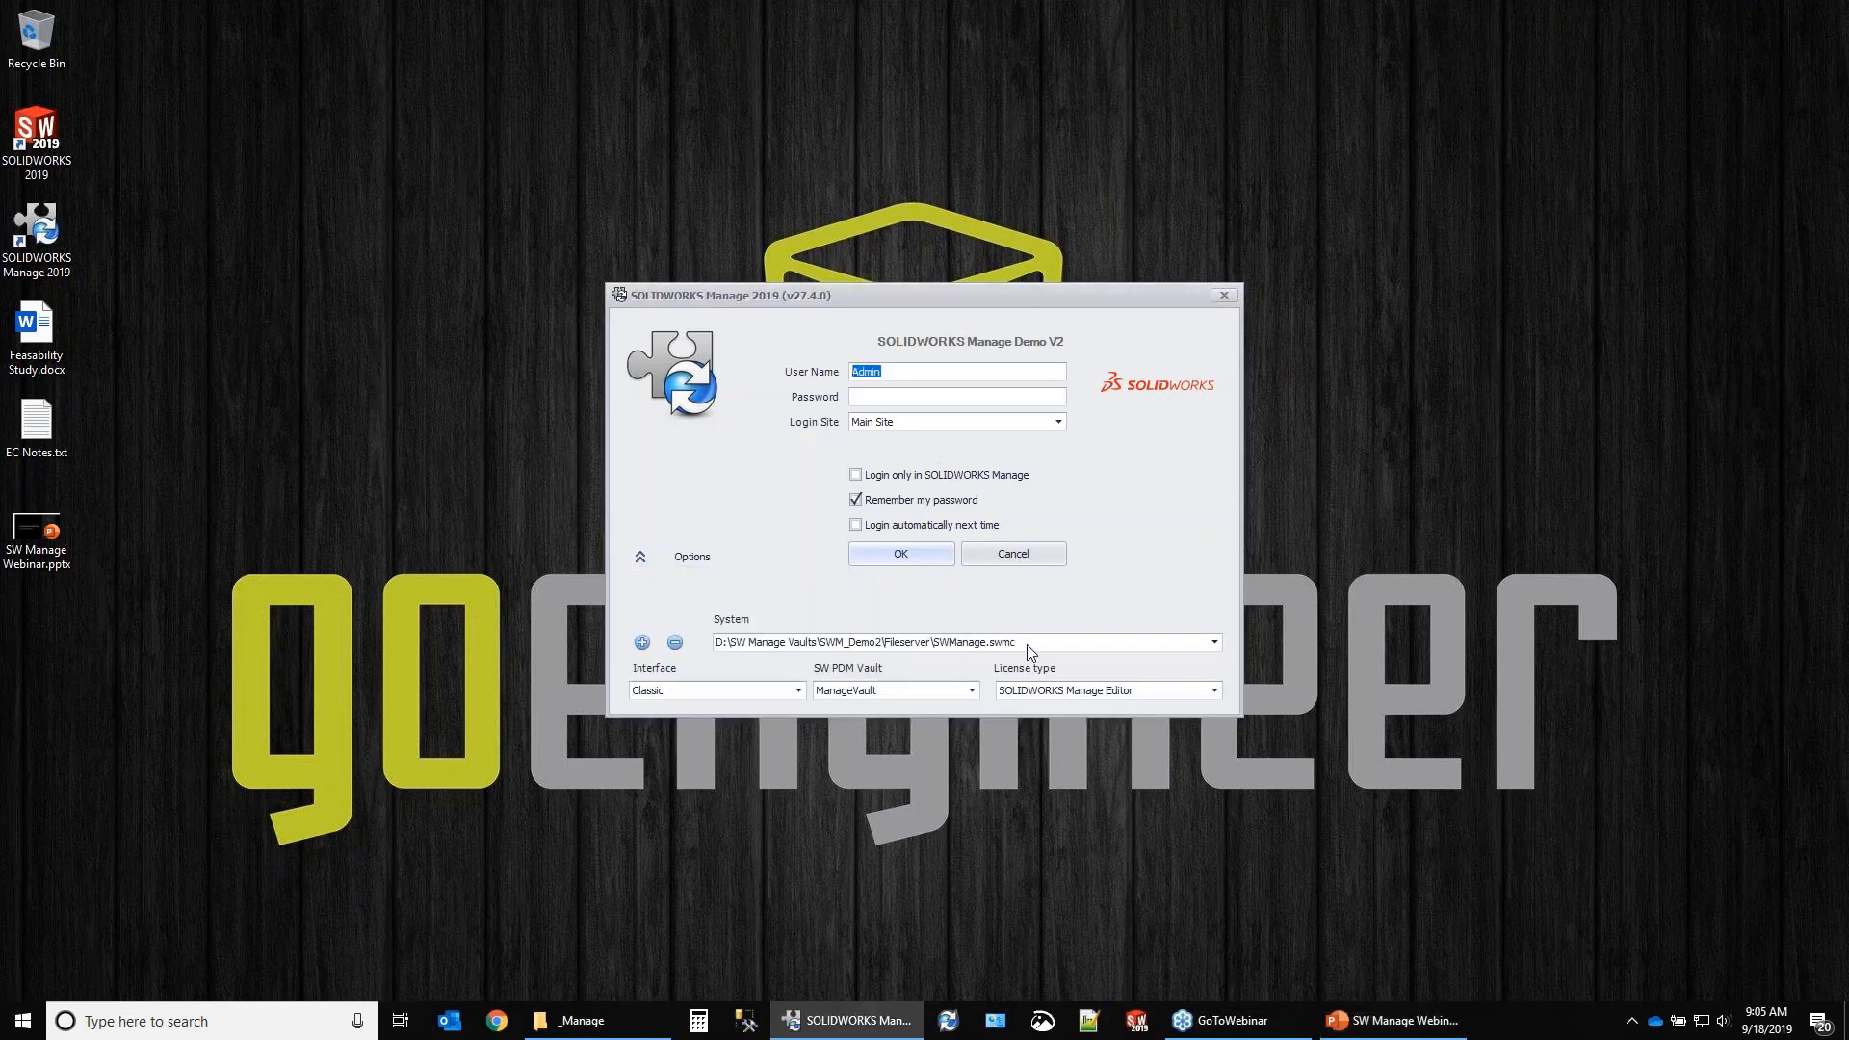
click(641, 557)
click(895, 553)
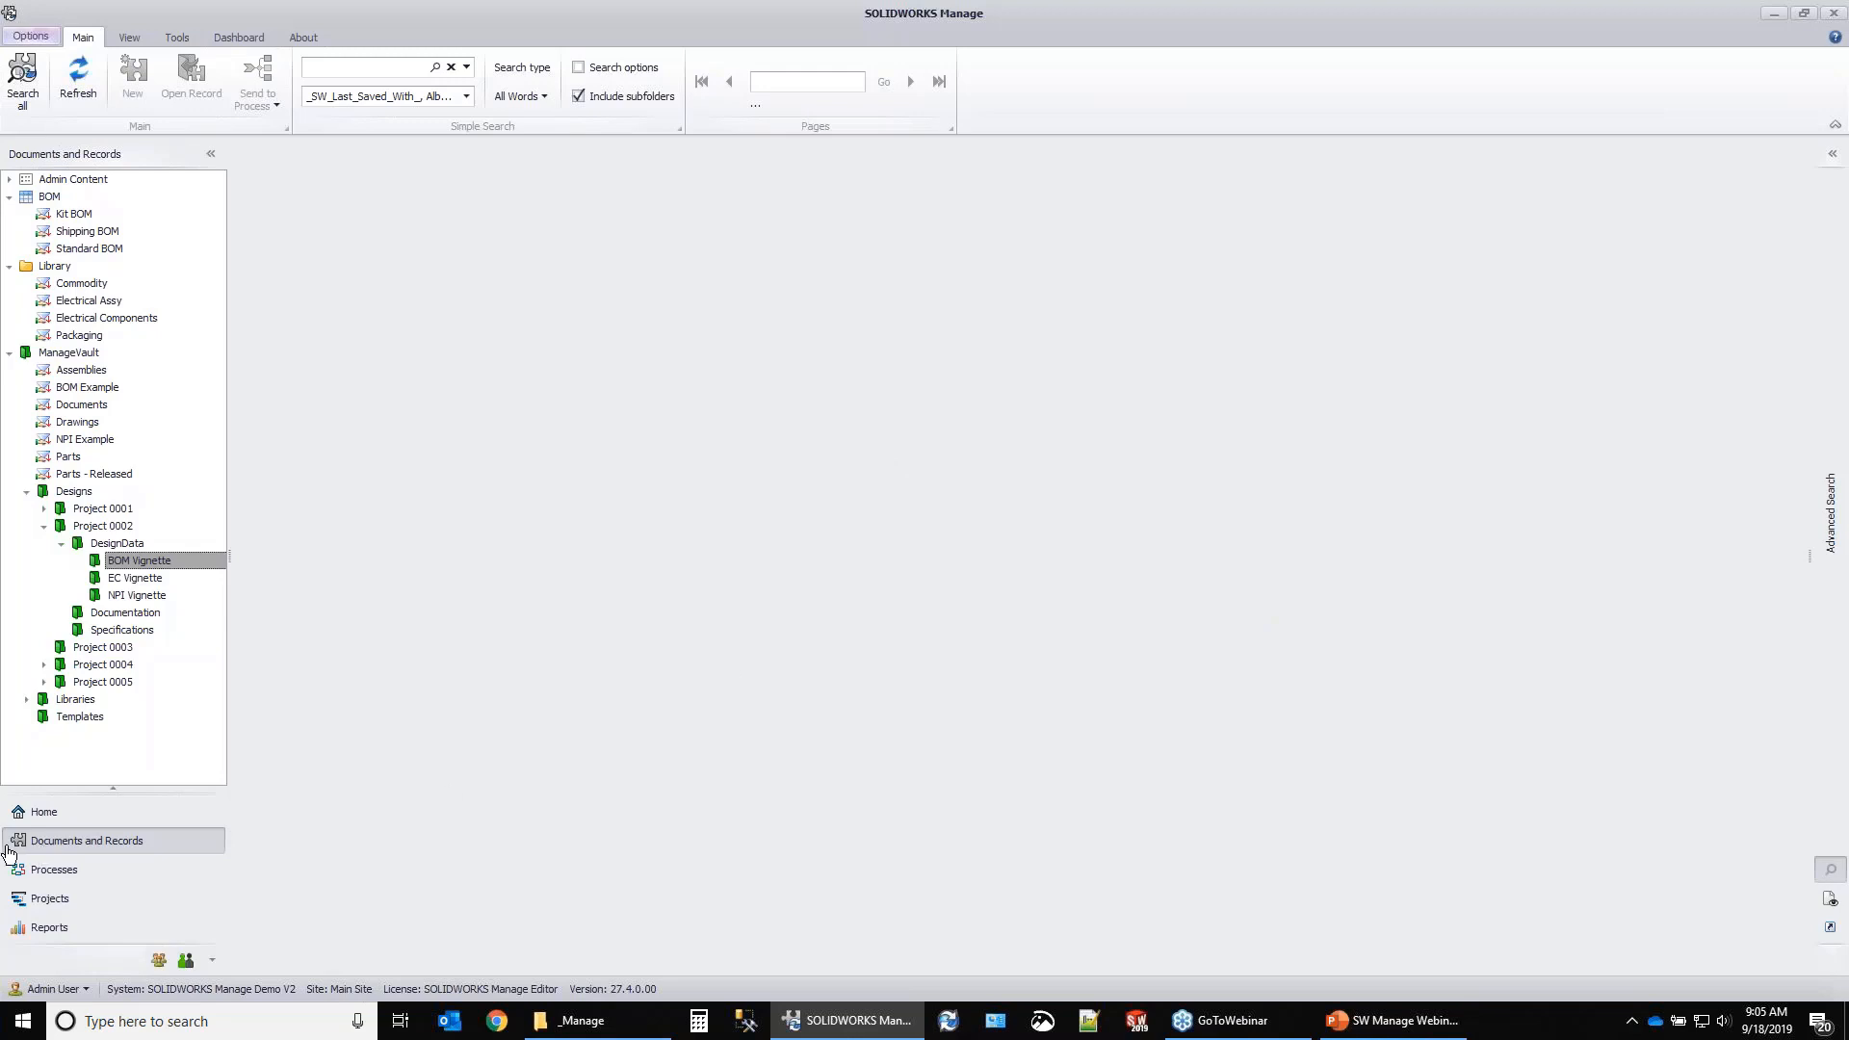
Show the personal dashboard from the home area and switch it to the Default Dashboard.
click(43, 812)
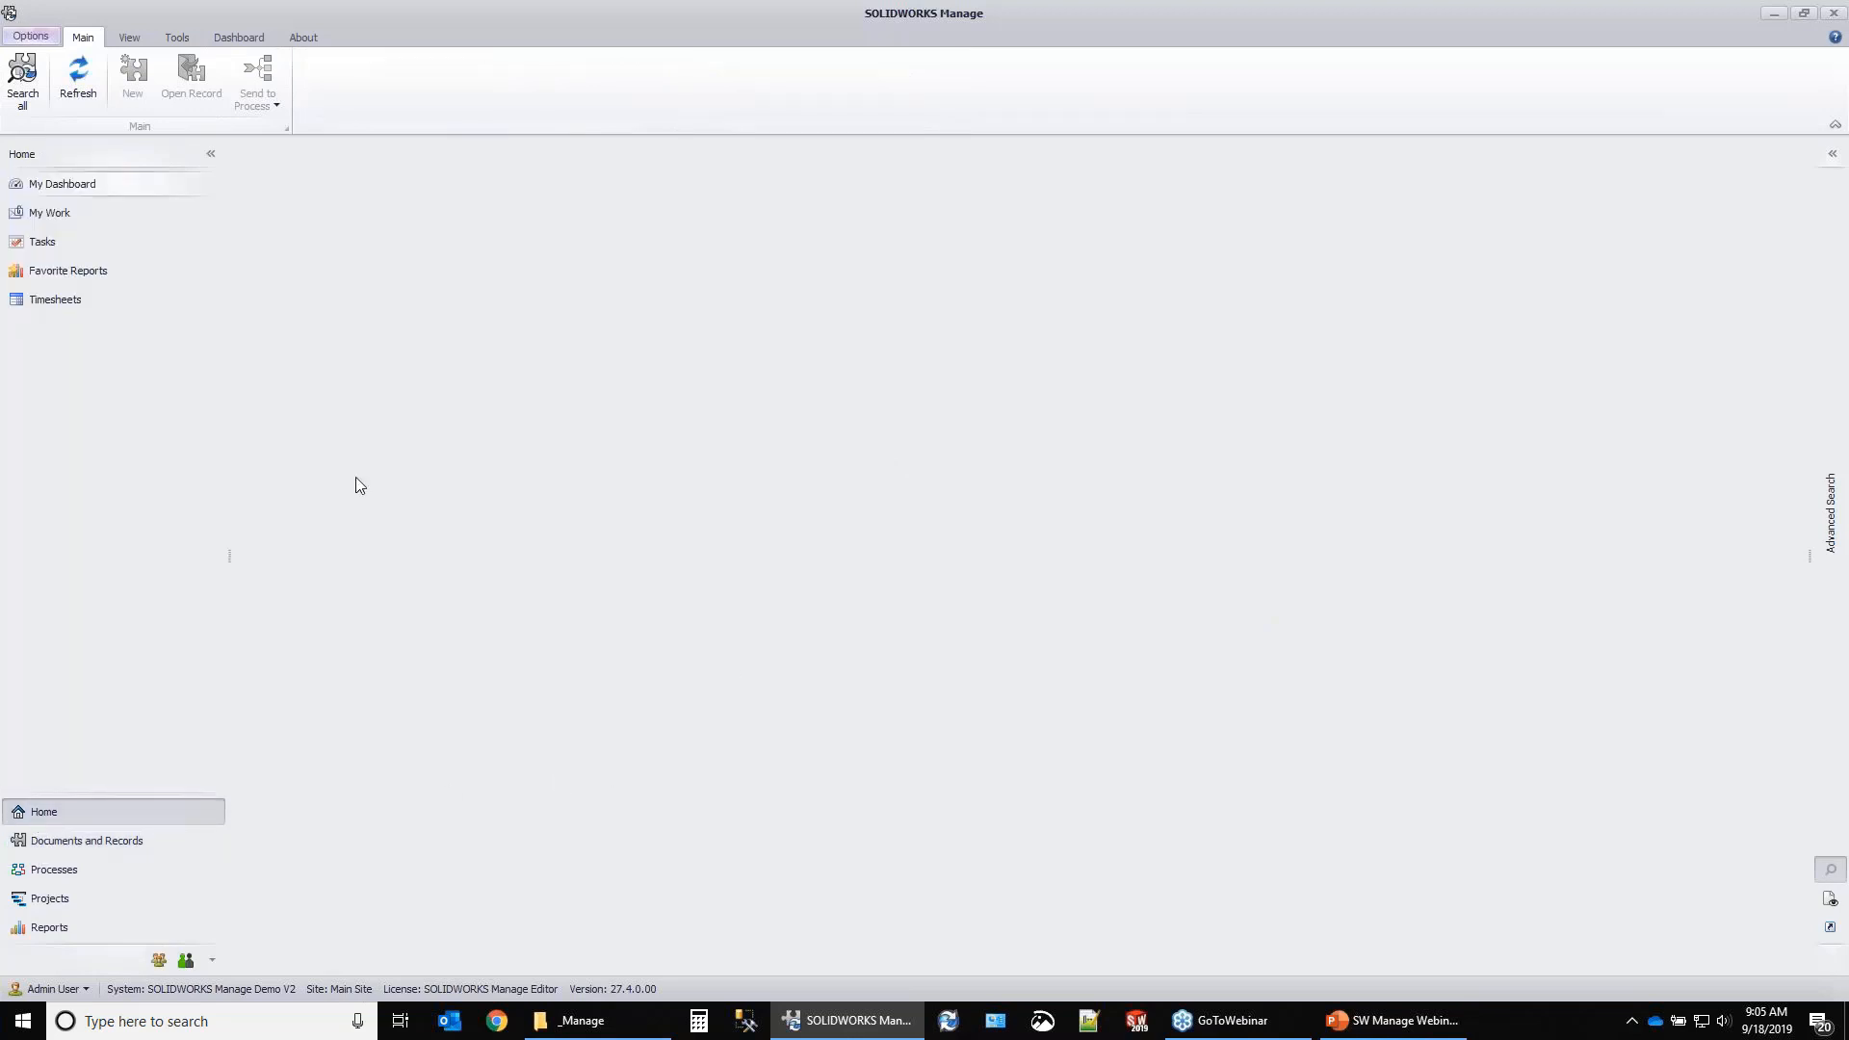
click(61, 184)
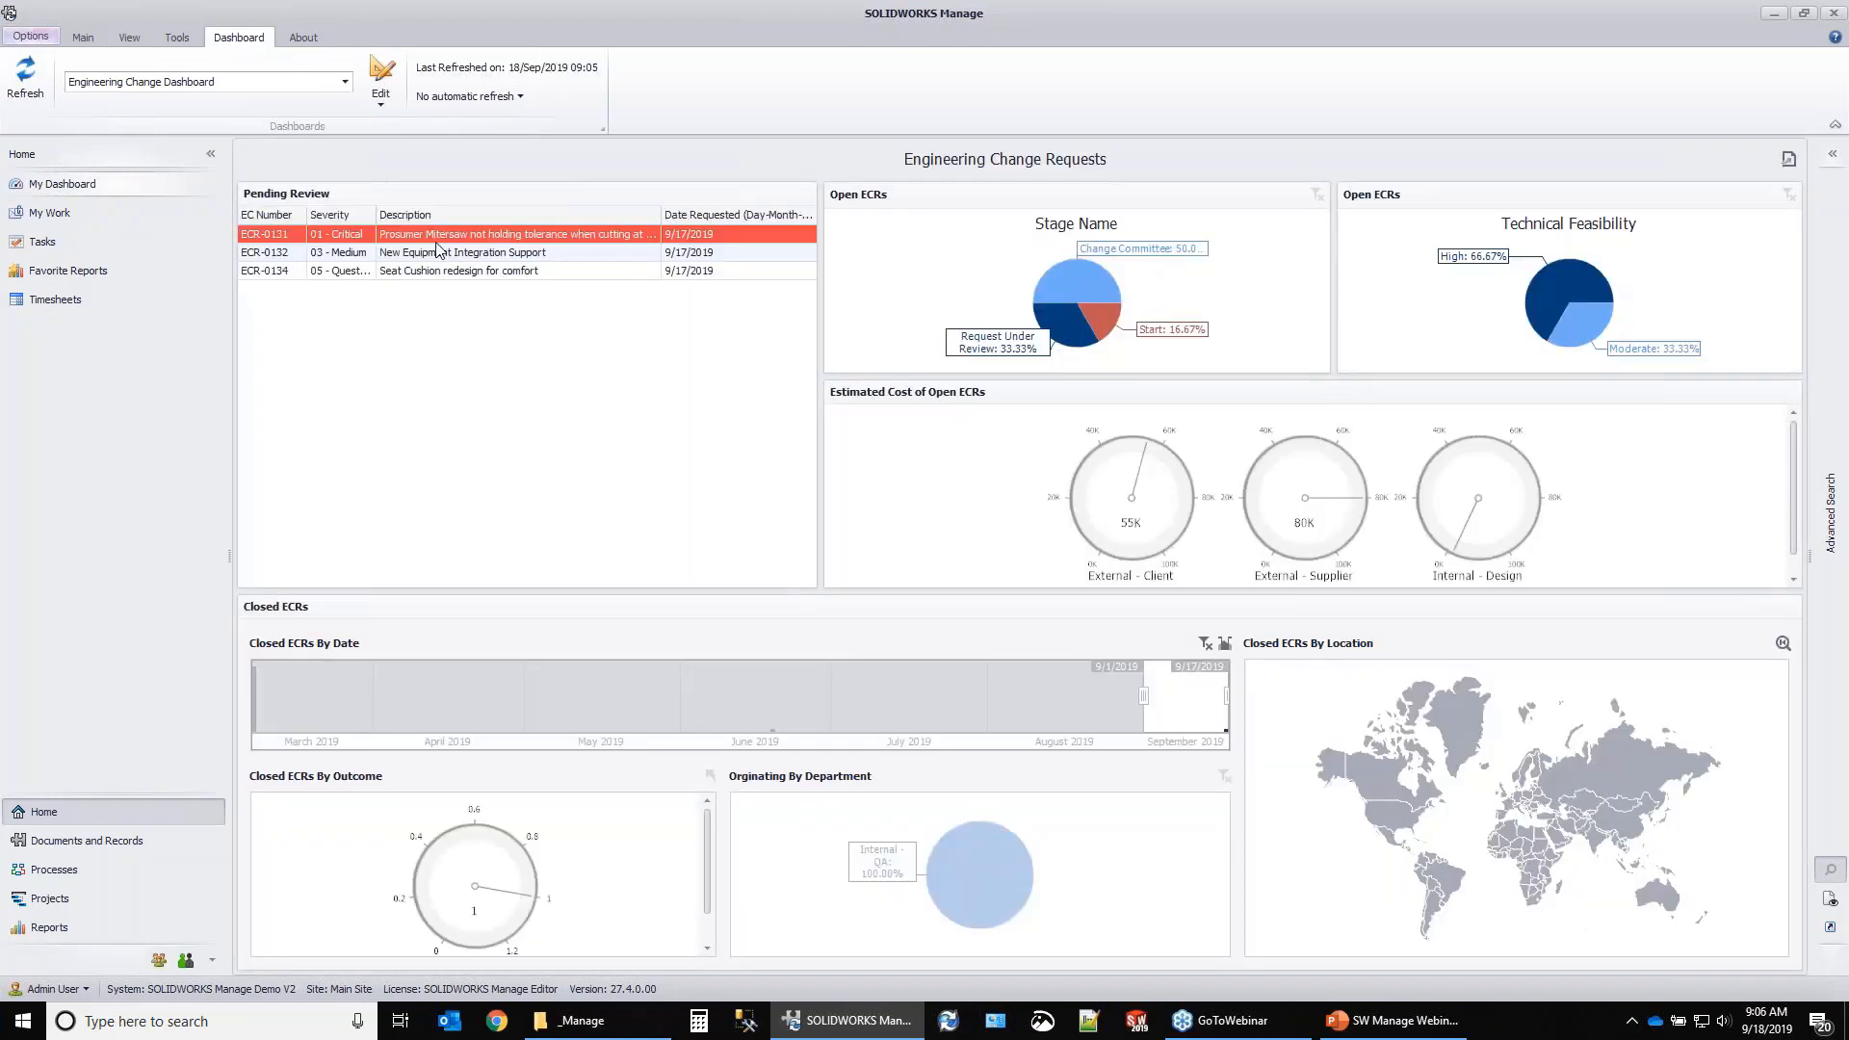
click(345, 82)
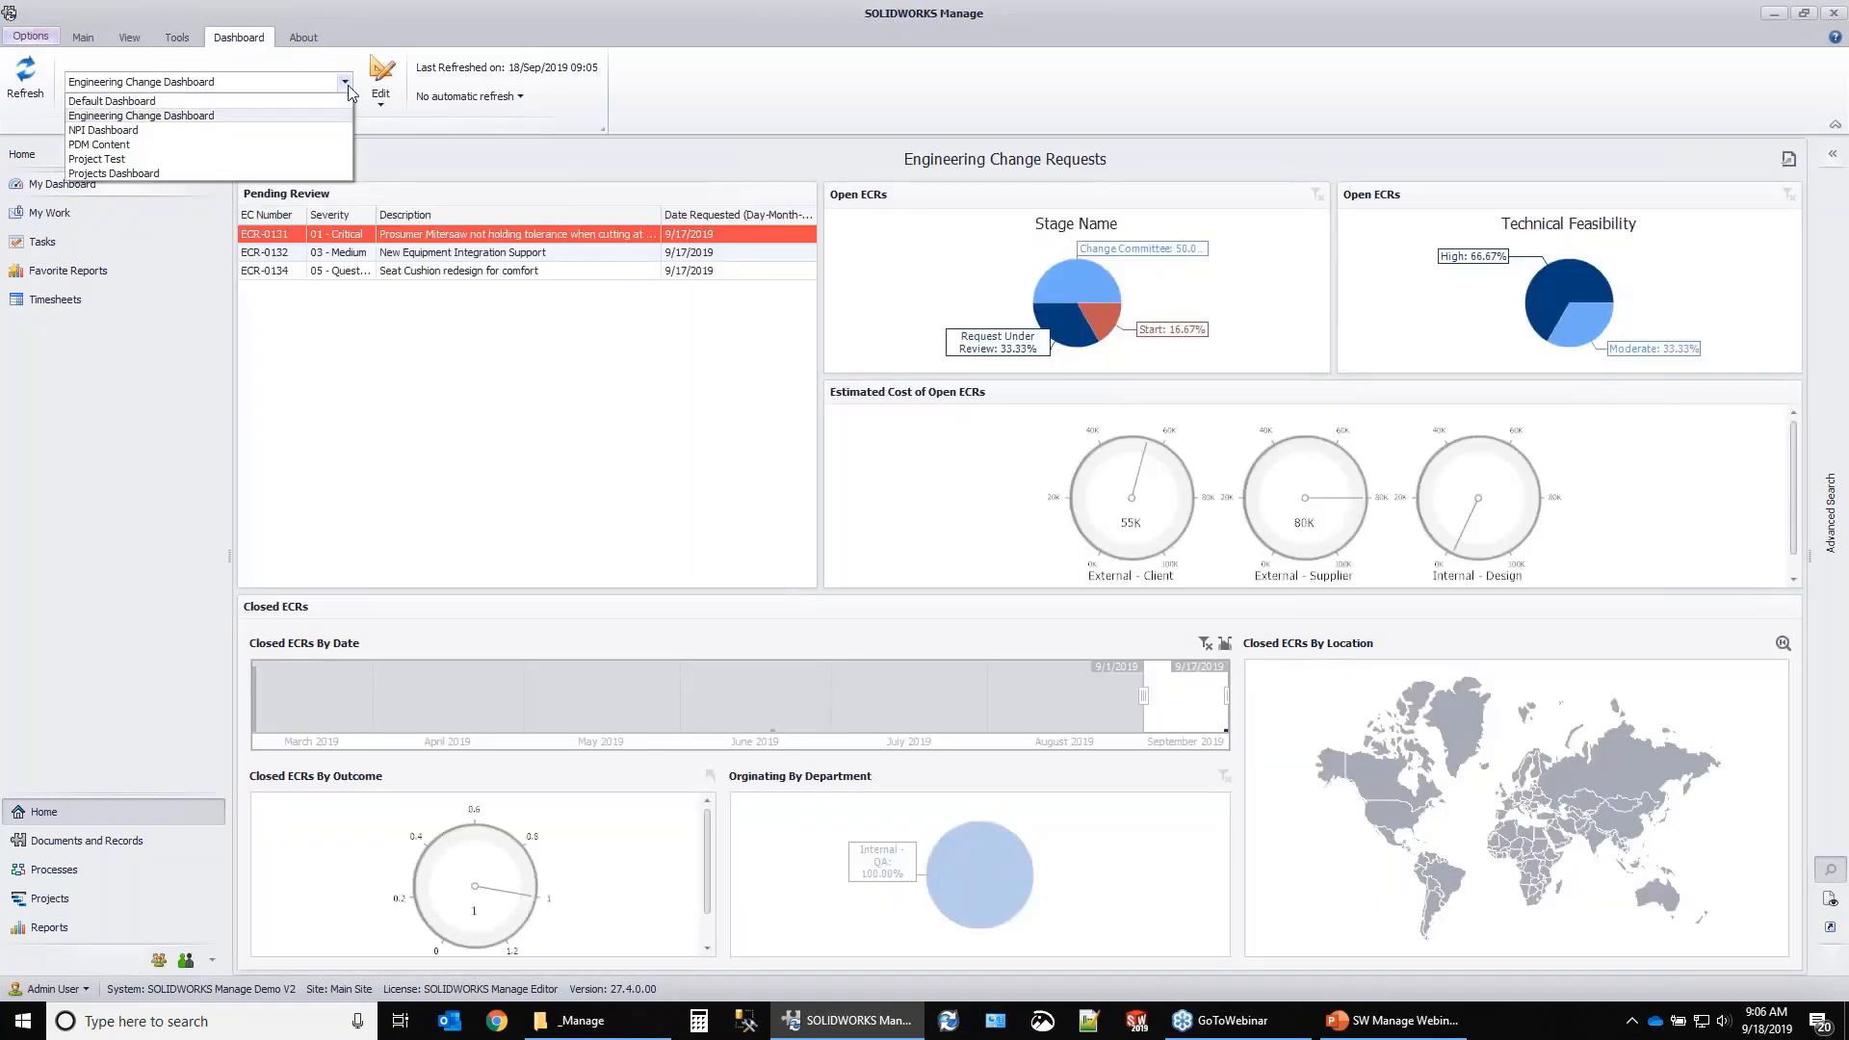
click(198, 102)
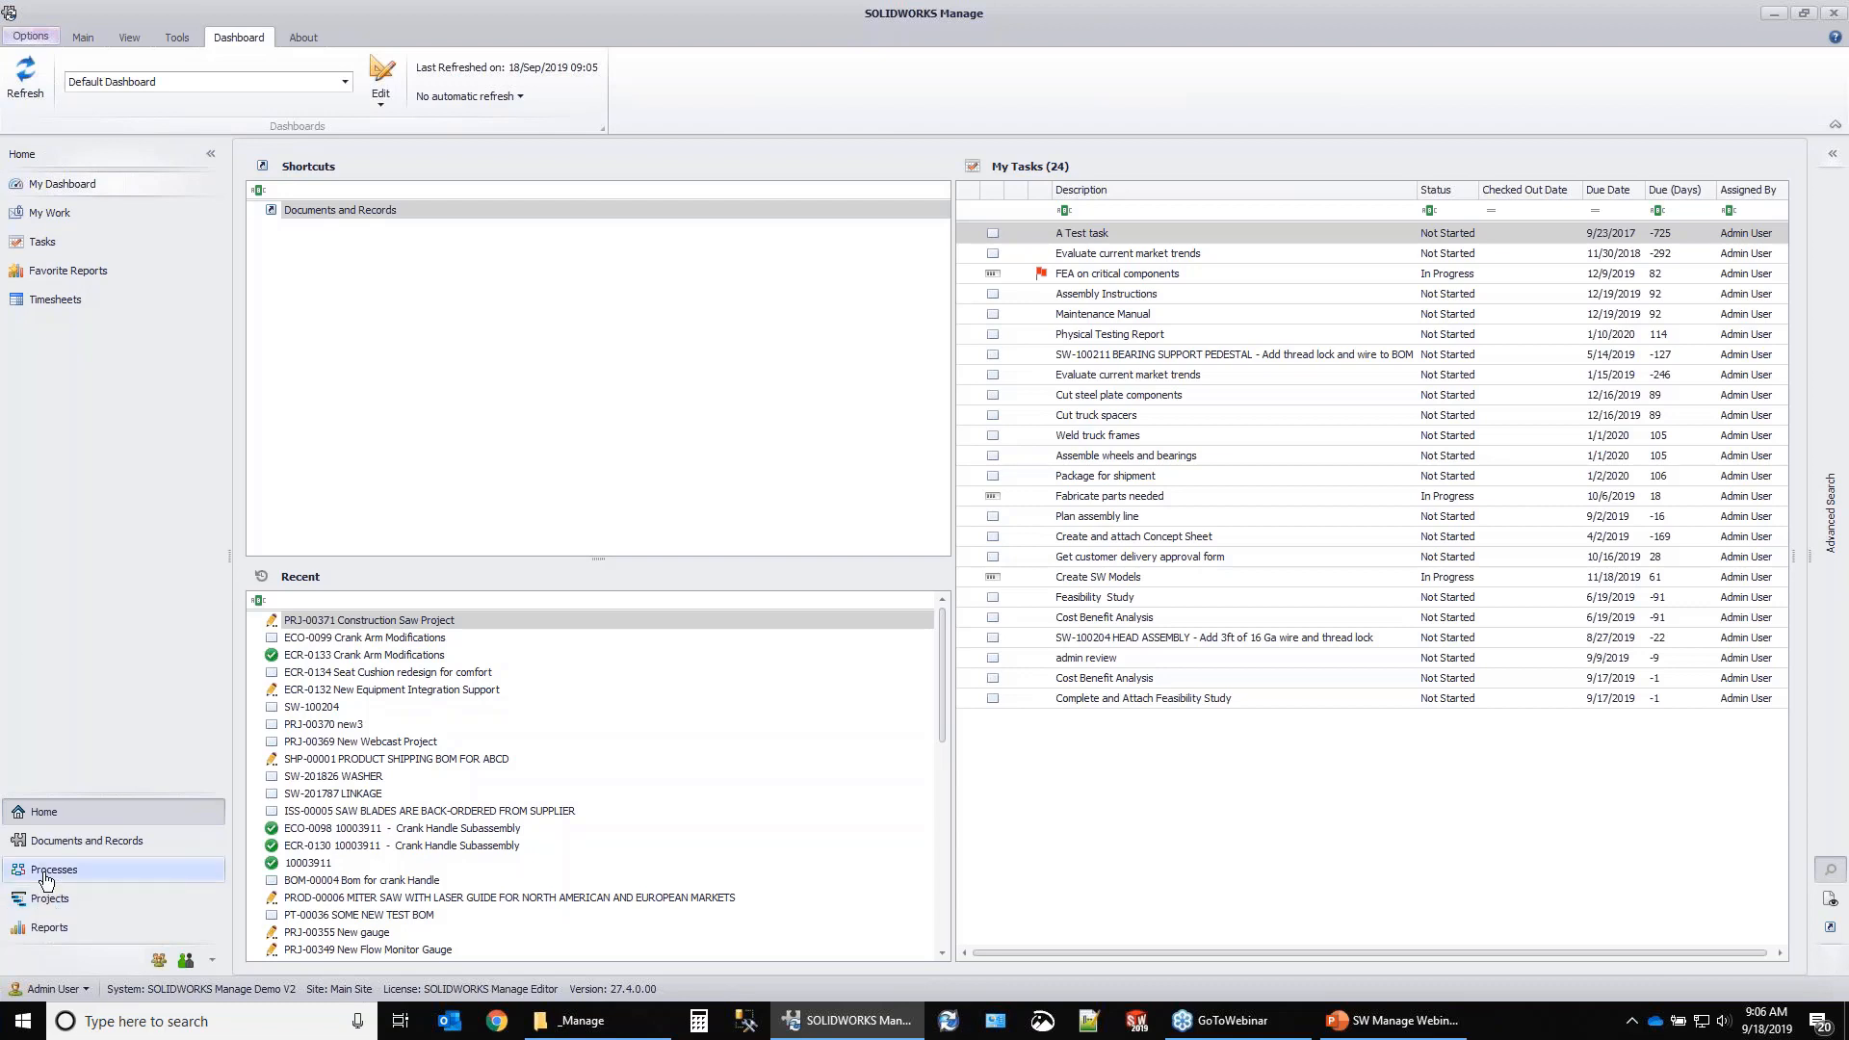
List the BOM records under Documents and Records and examine the BOM branch's filters.
click(90, 852)
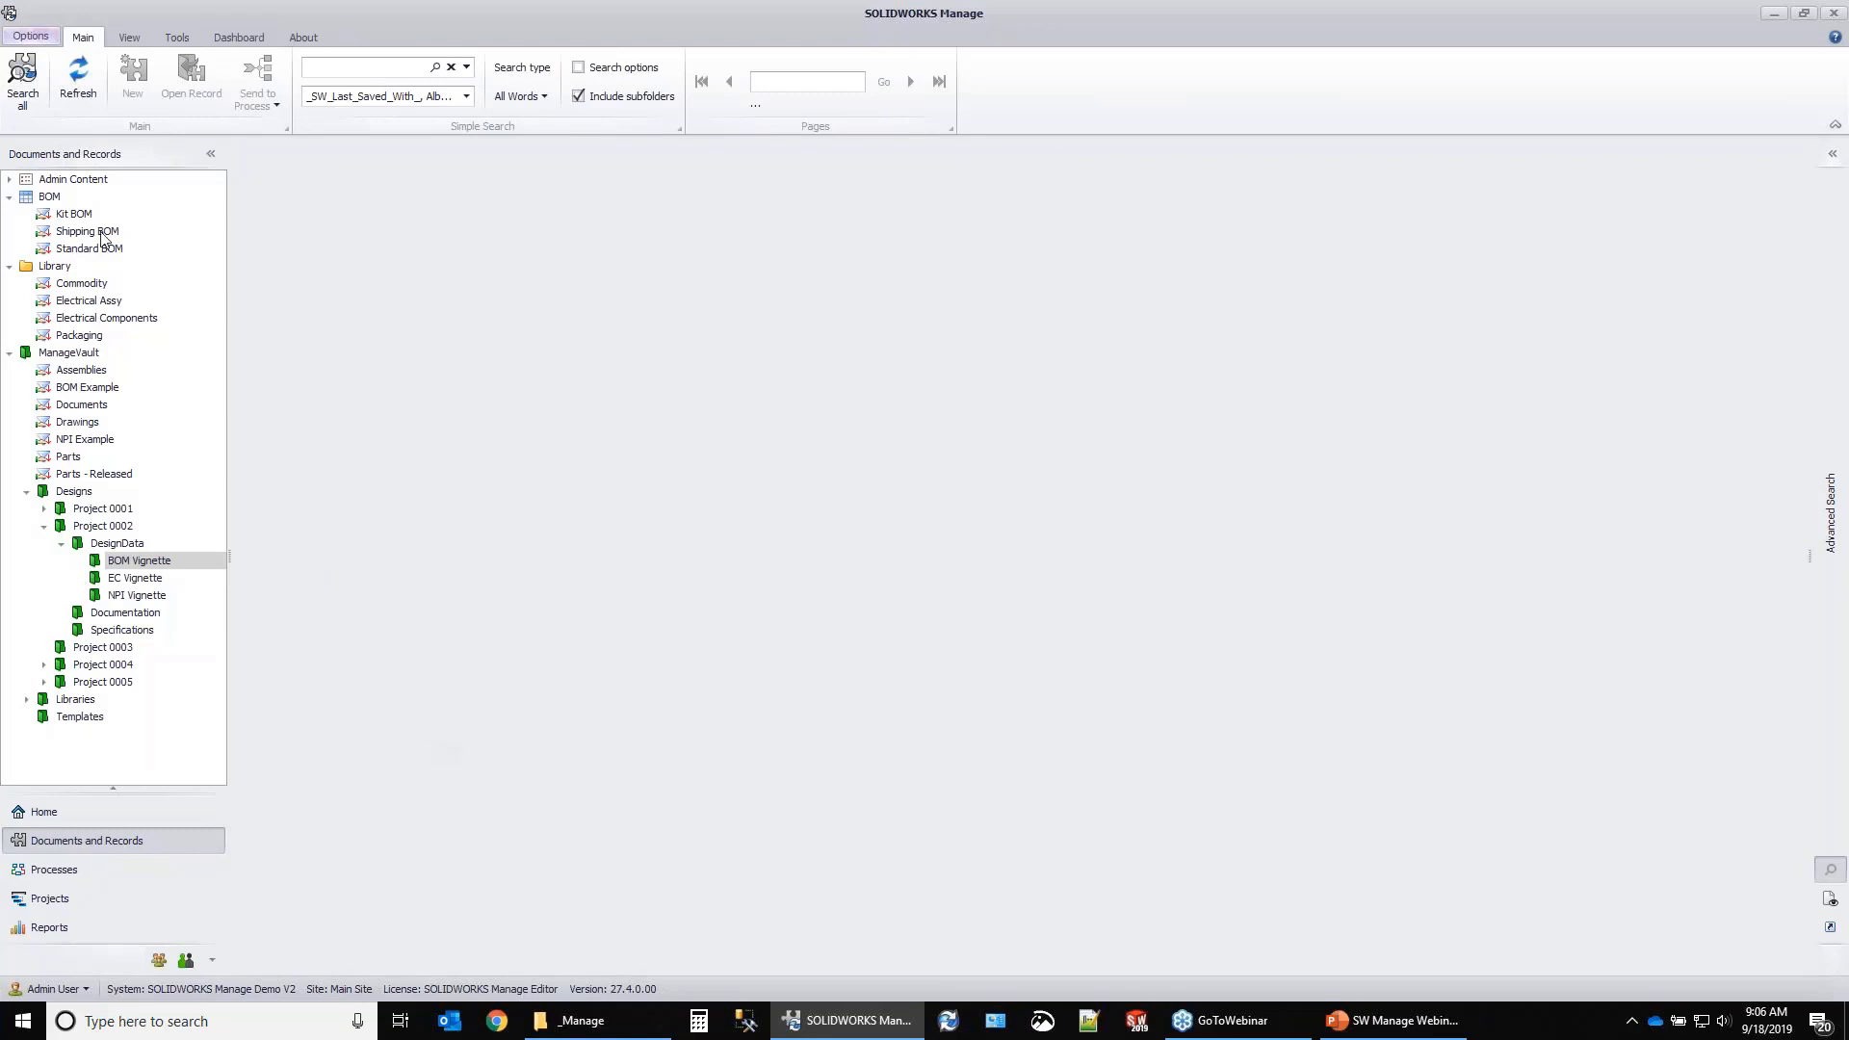
click(48, 197)
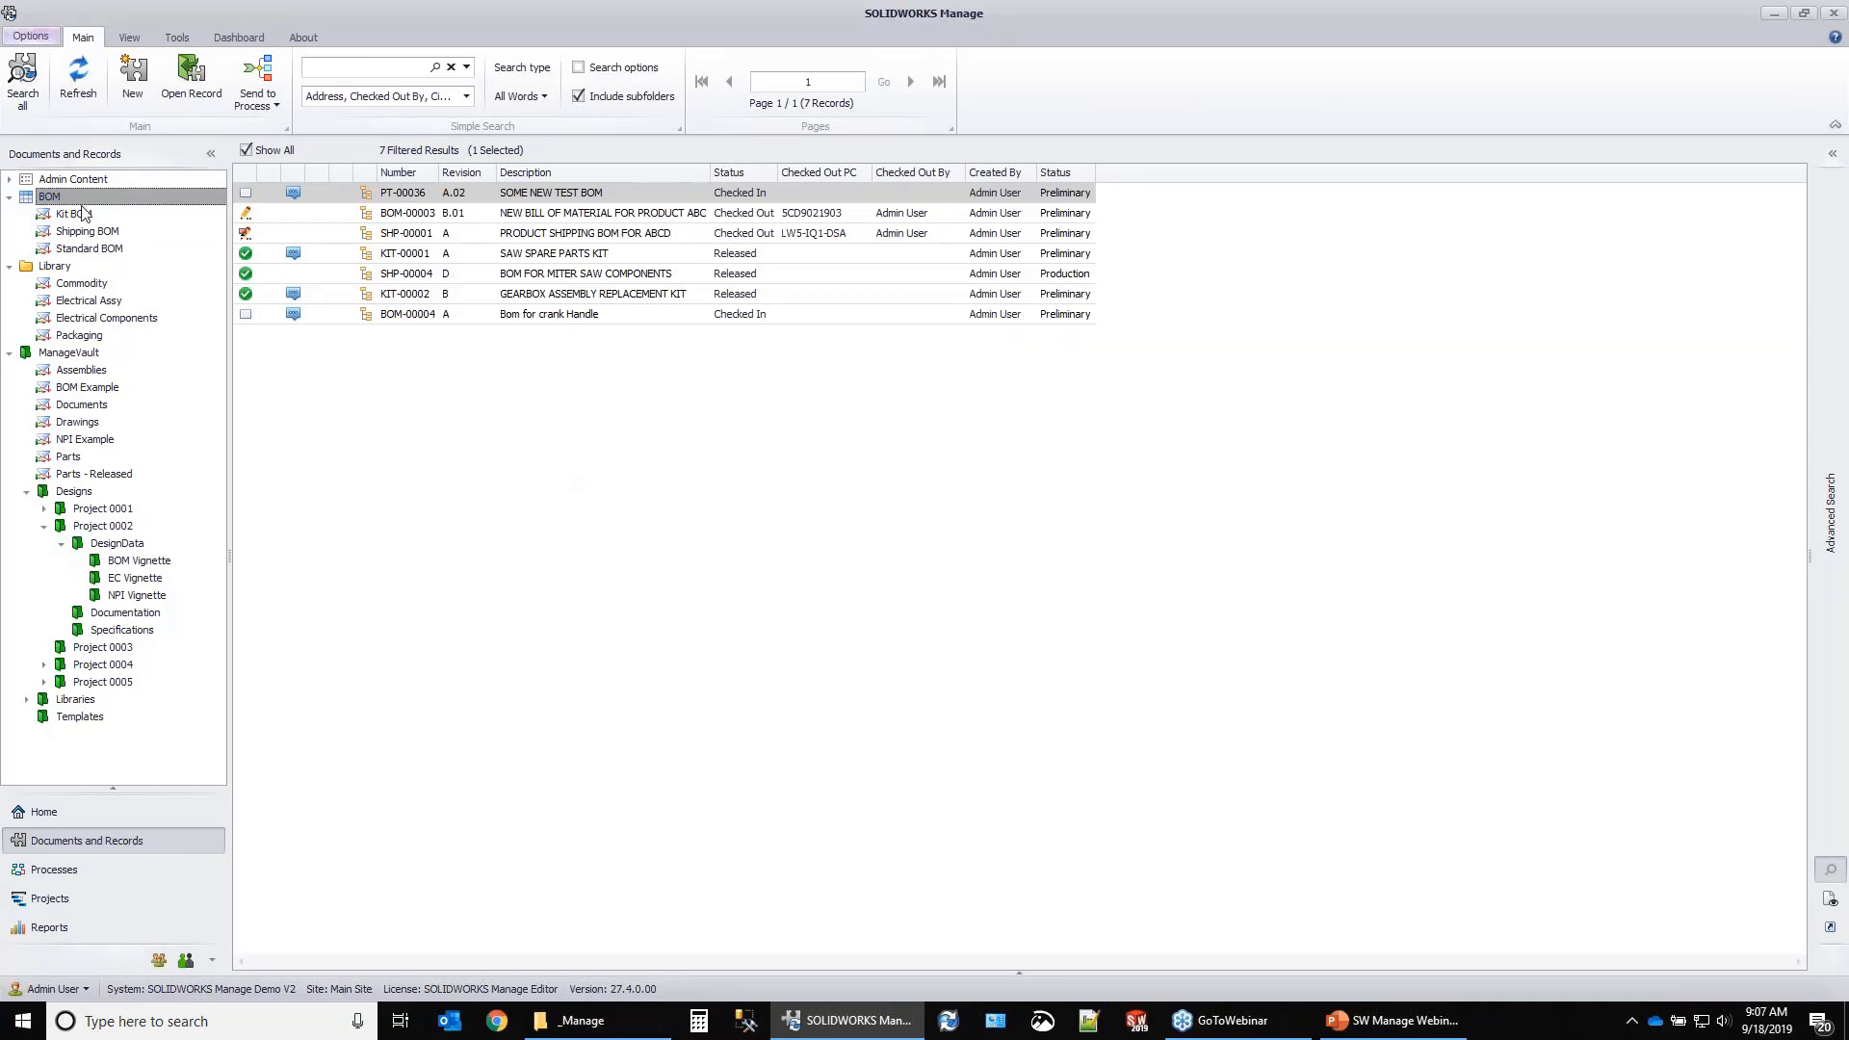
click(9, 197)
click(9, 197)
List the ManageVault files with their thumbnail images displayed and browse the records.
click(81, 354)
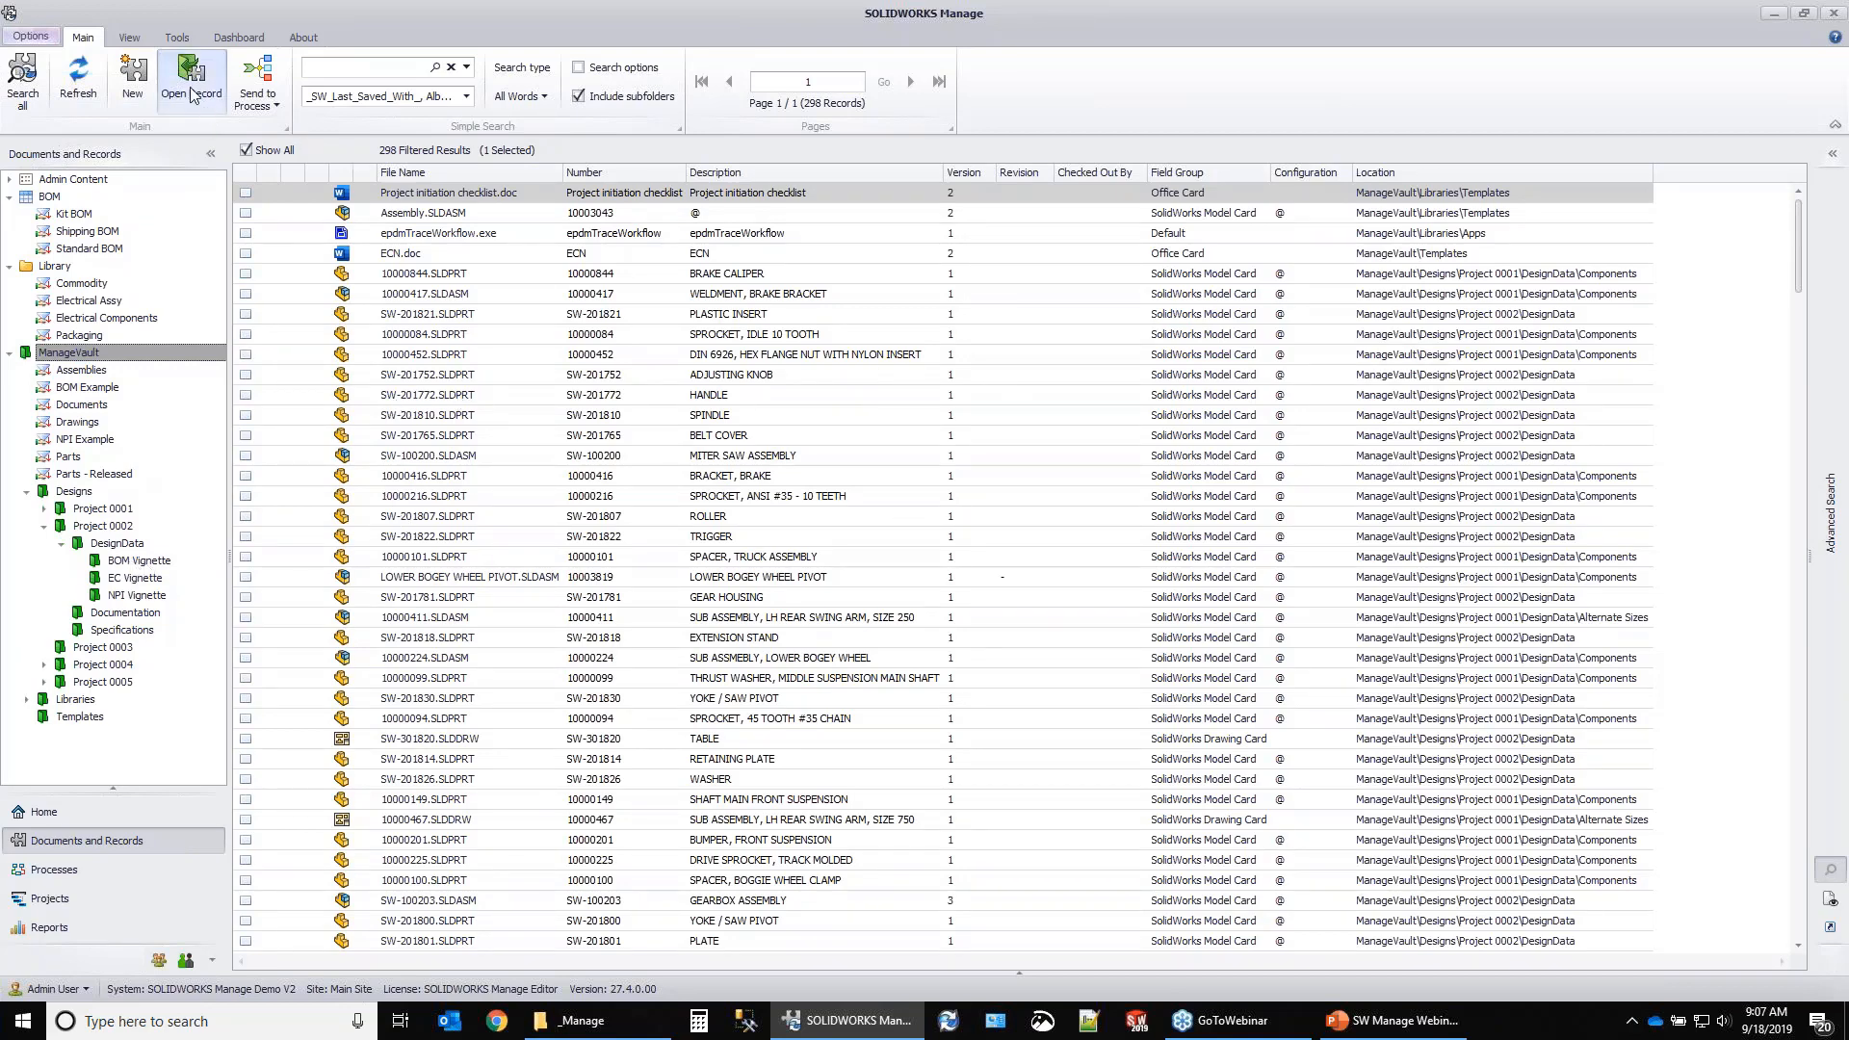
click(129, 38)
click(106, 82)
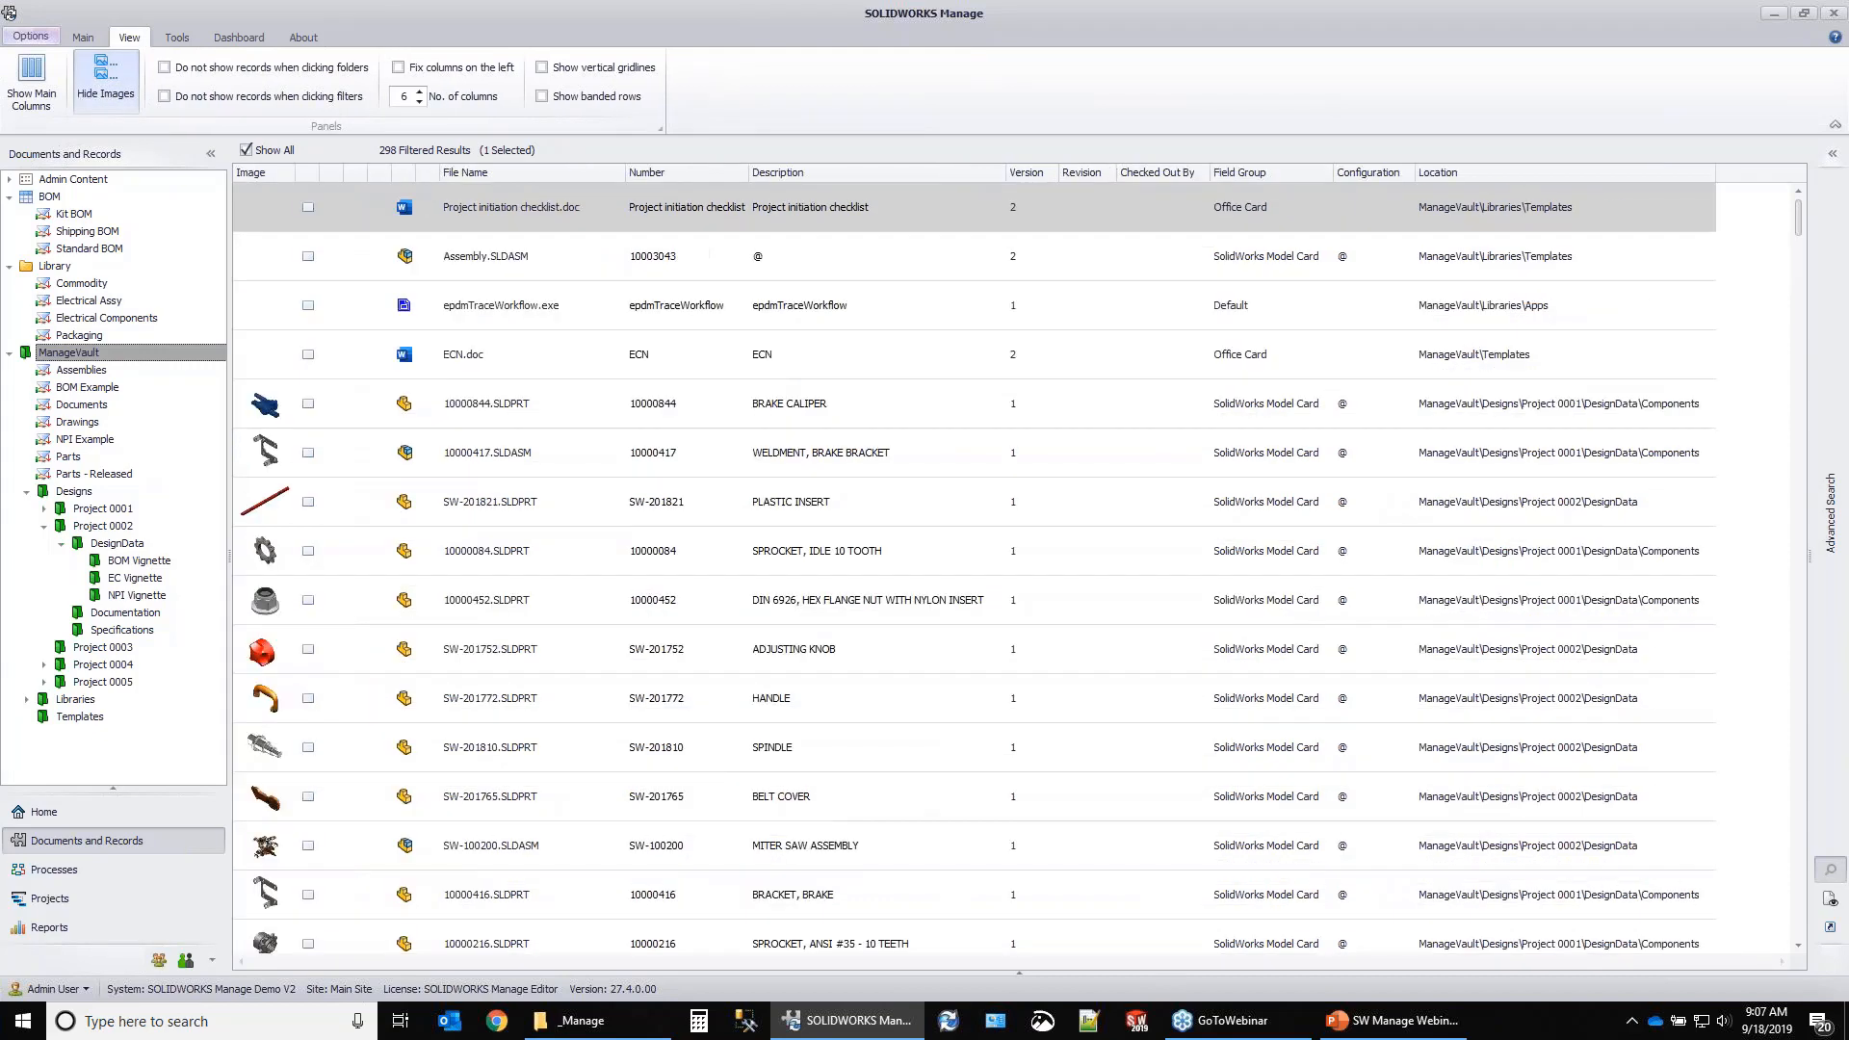
scroll(673, 664, down, 10)
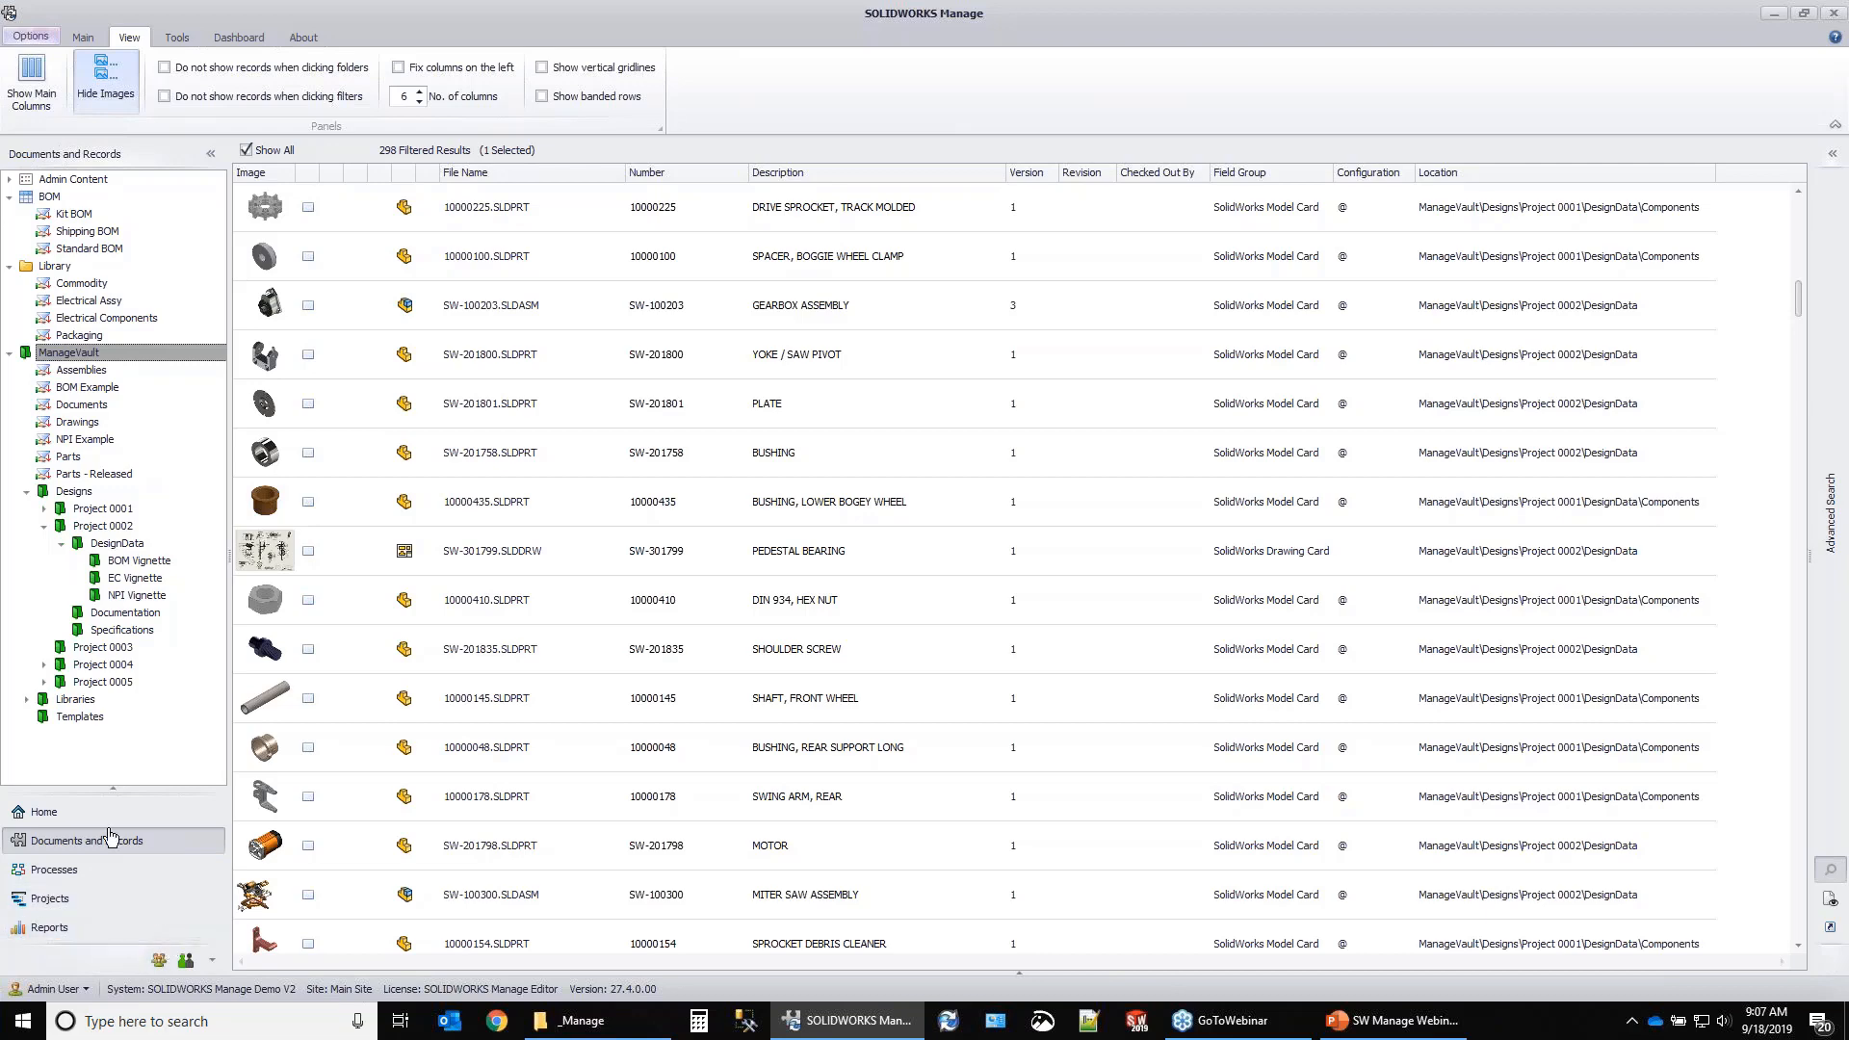
Examine the properties and bill of materials of the plate SW-201801.
click(535, 403)
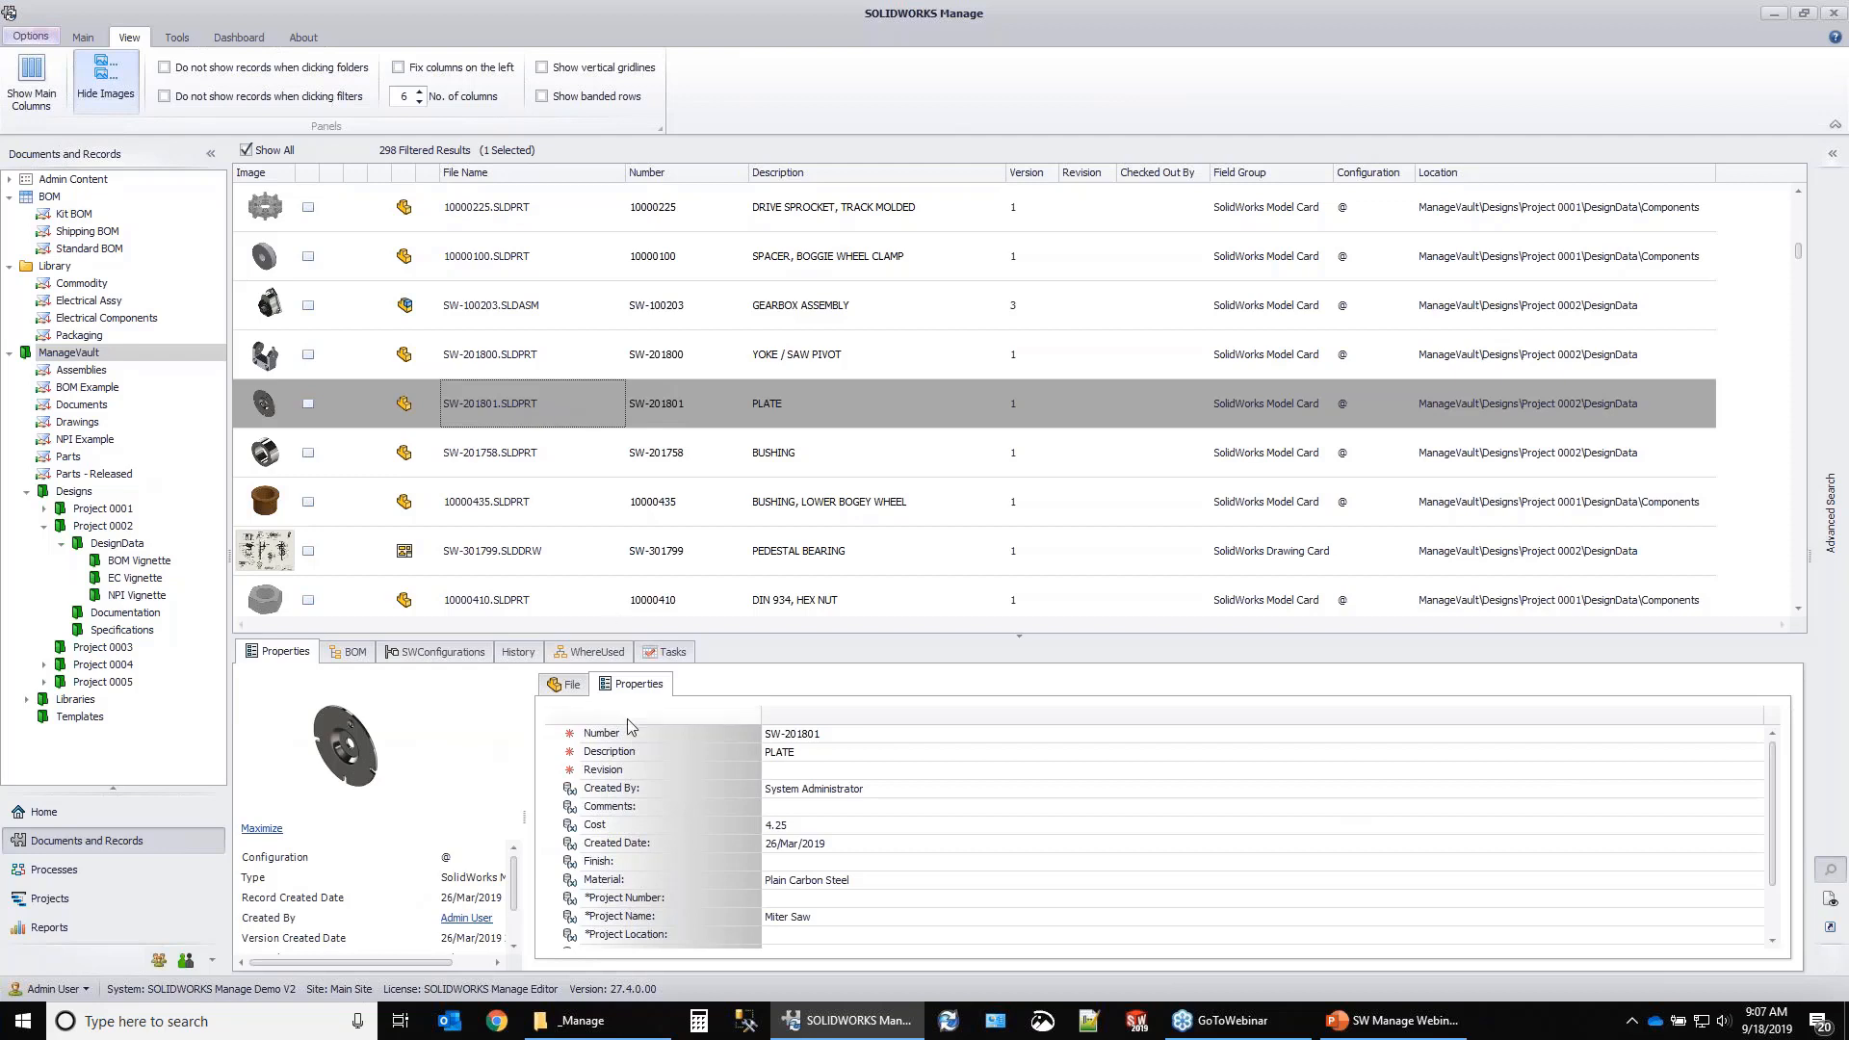
click(345, 655)
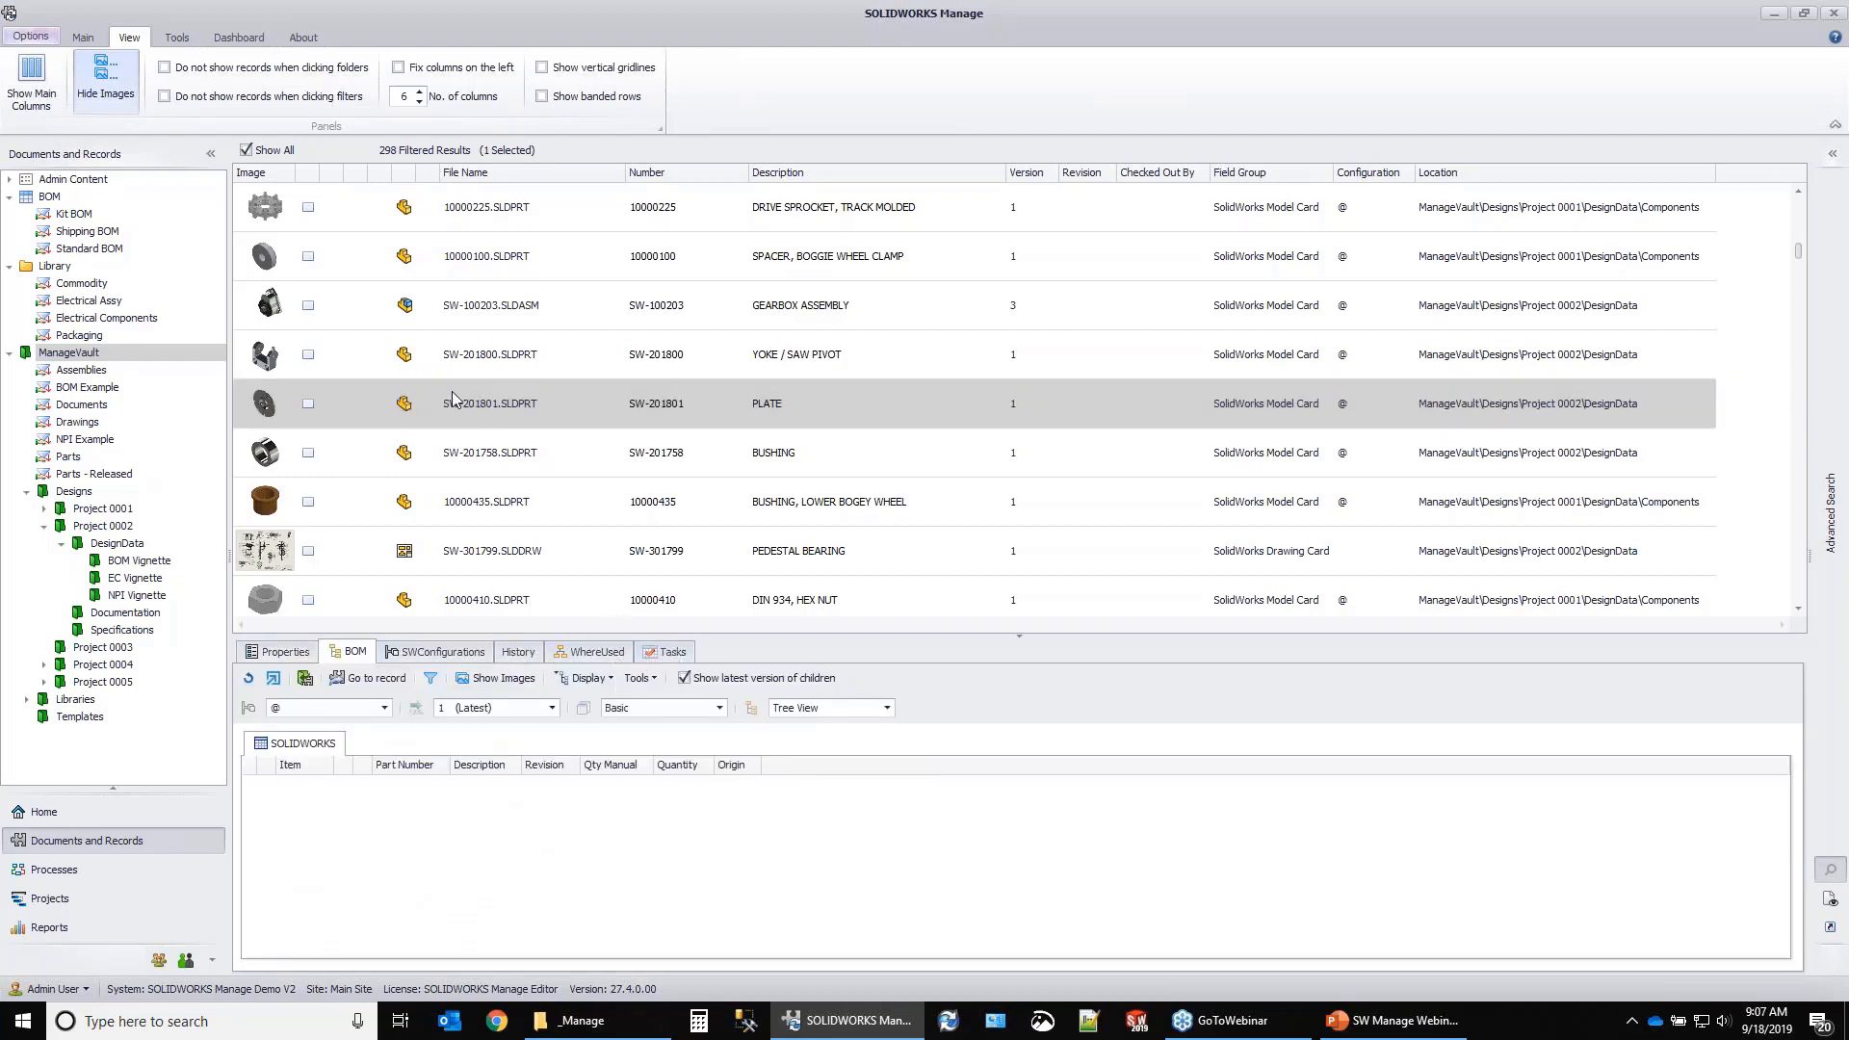
click(276, 655)
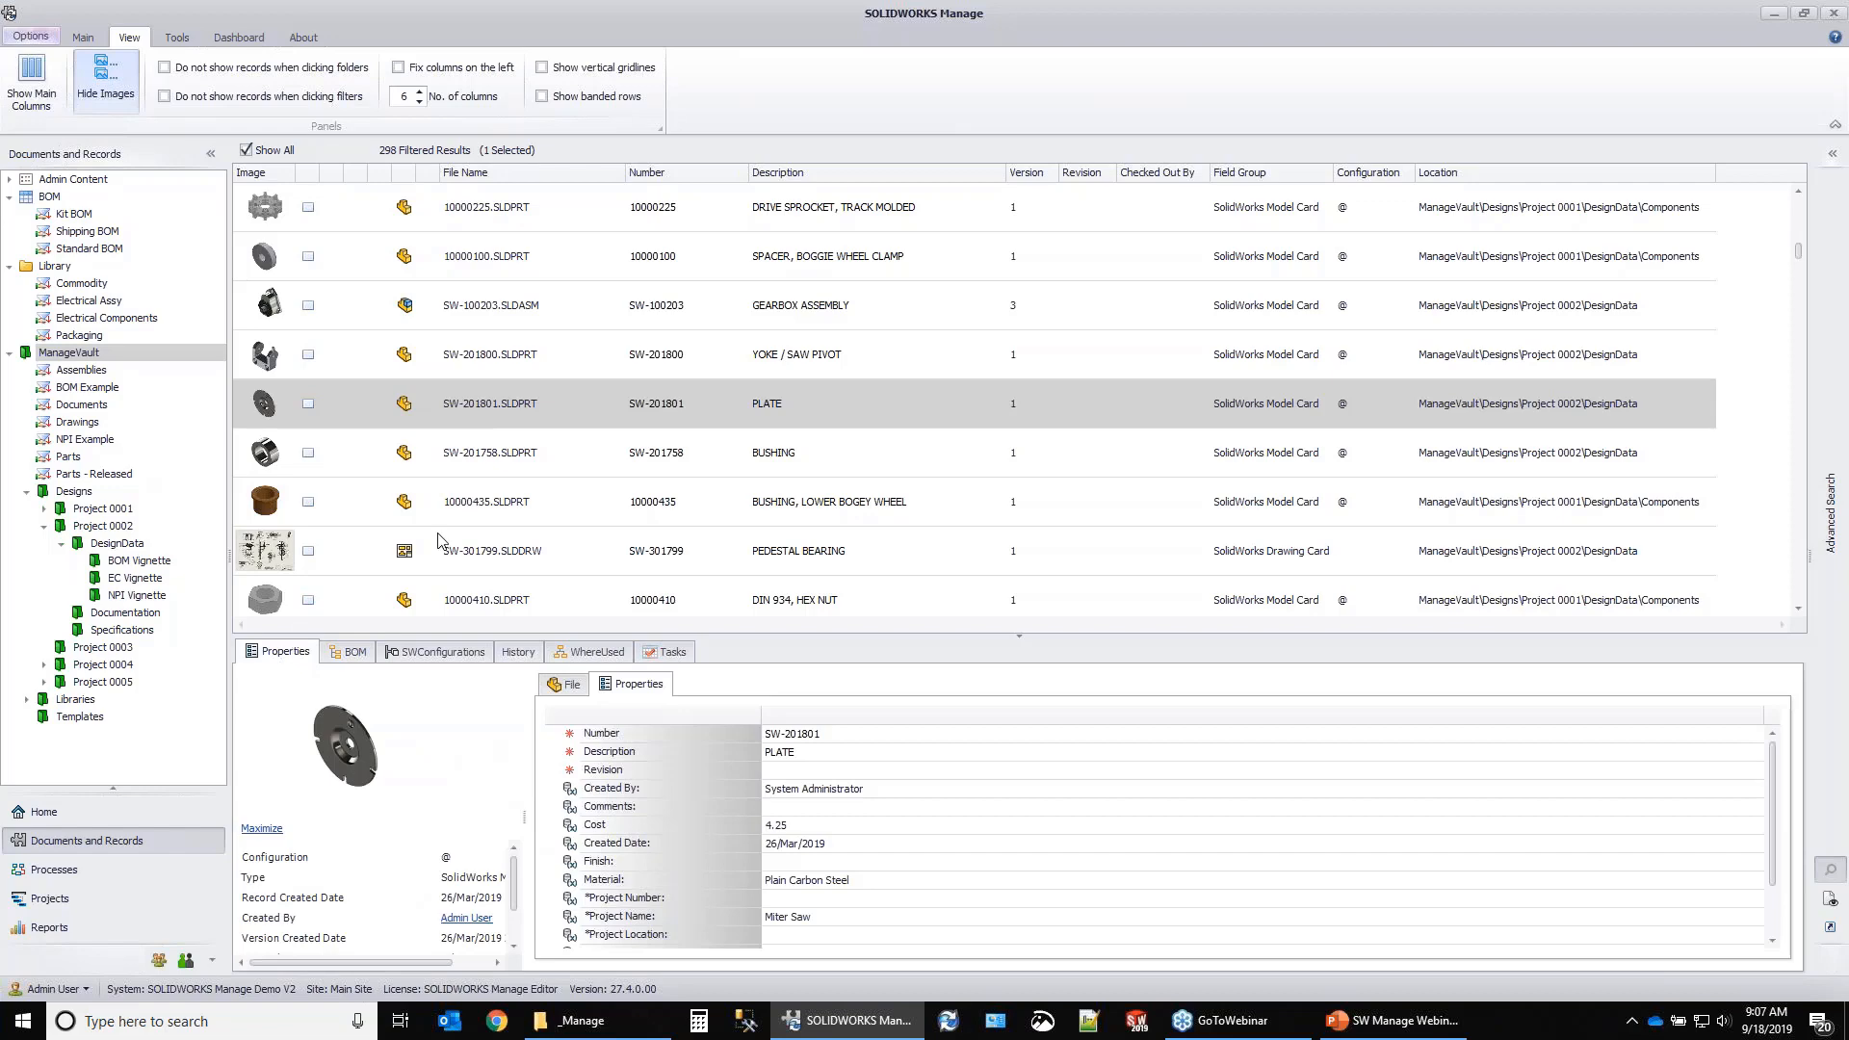
Preview the plate's 3D model from another angle, then close the document preview.
click(1827, 902)
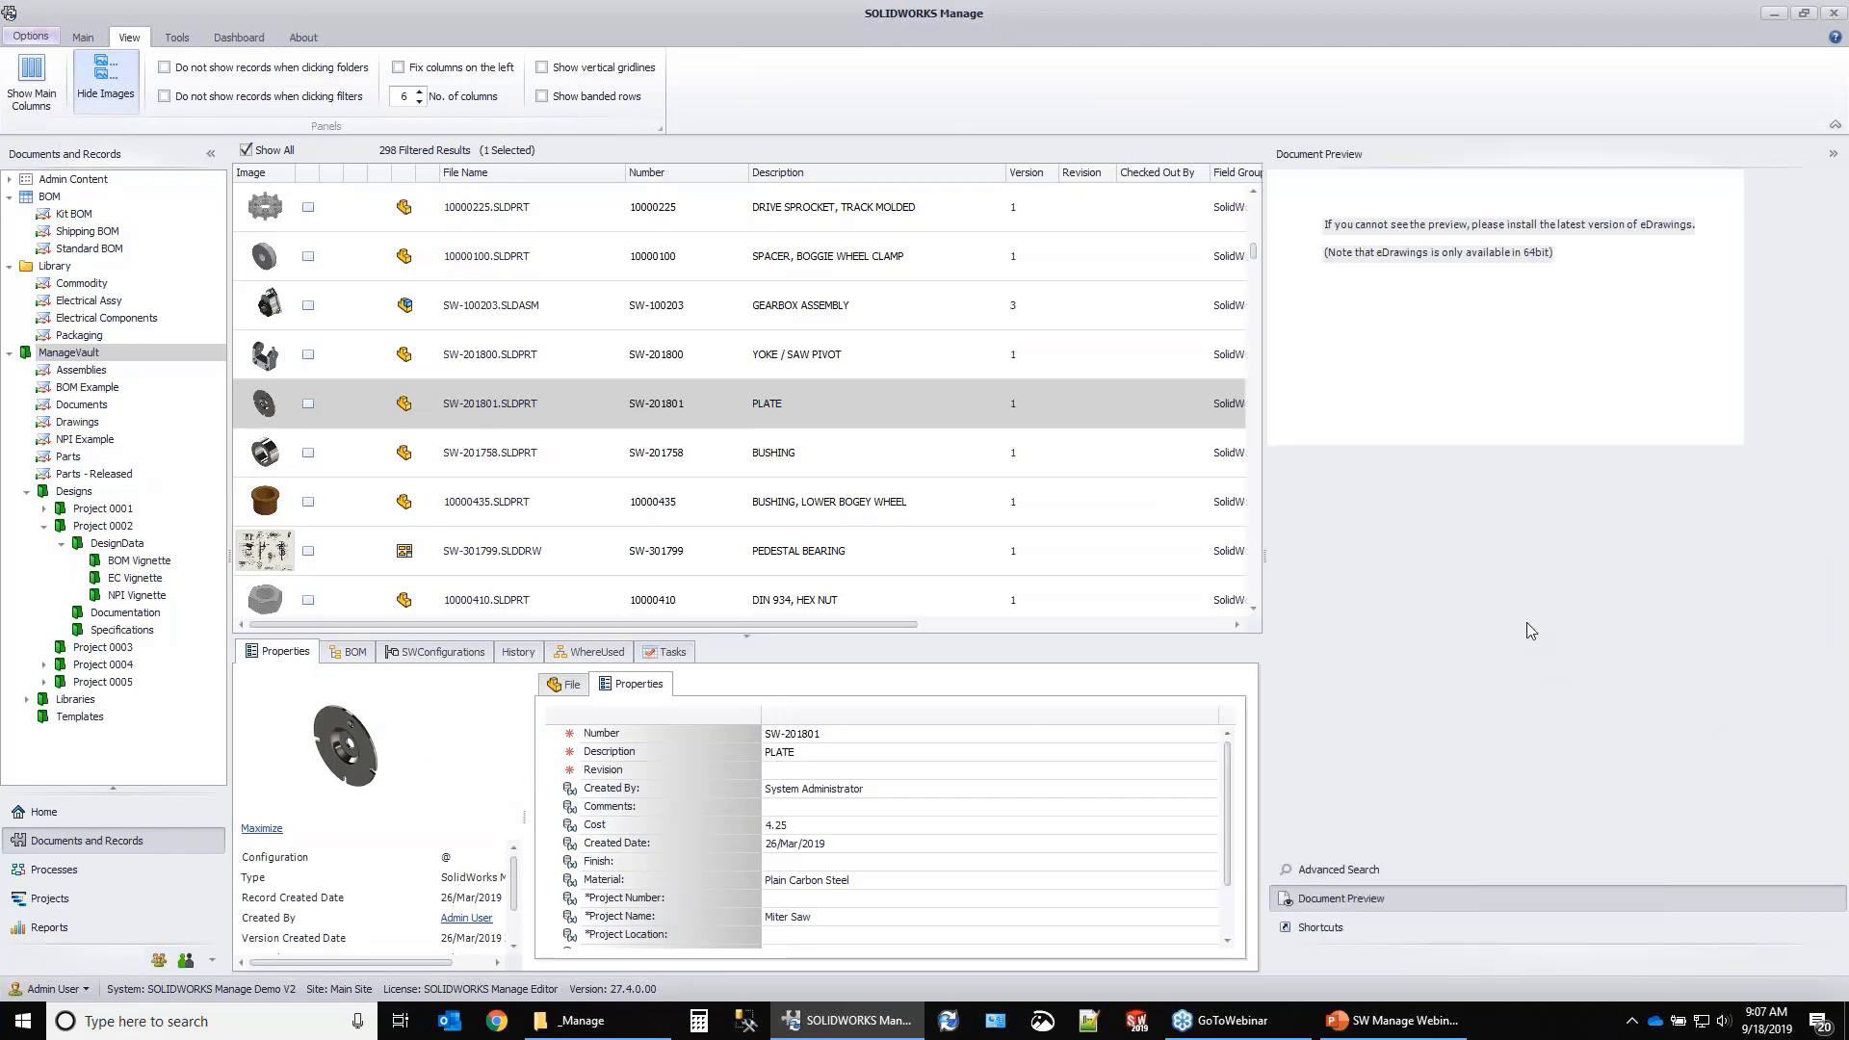
drag(1586, 620, 1387, 597)
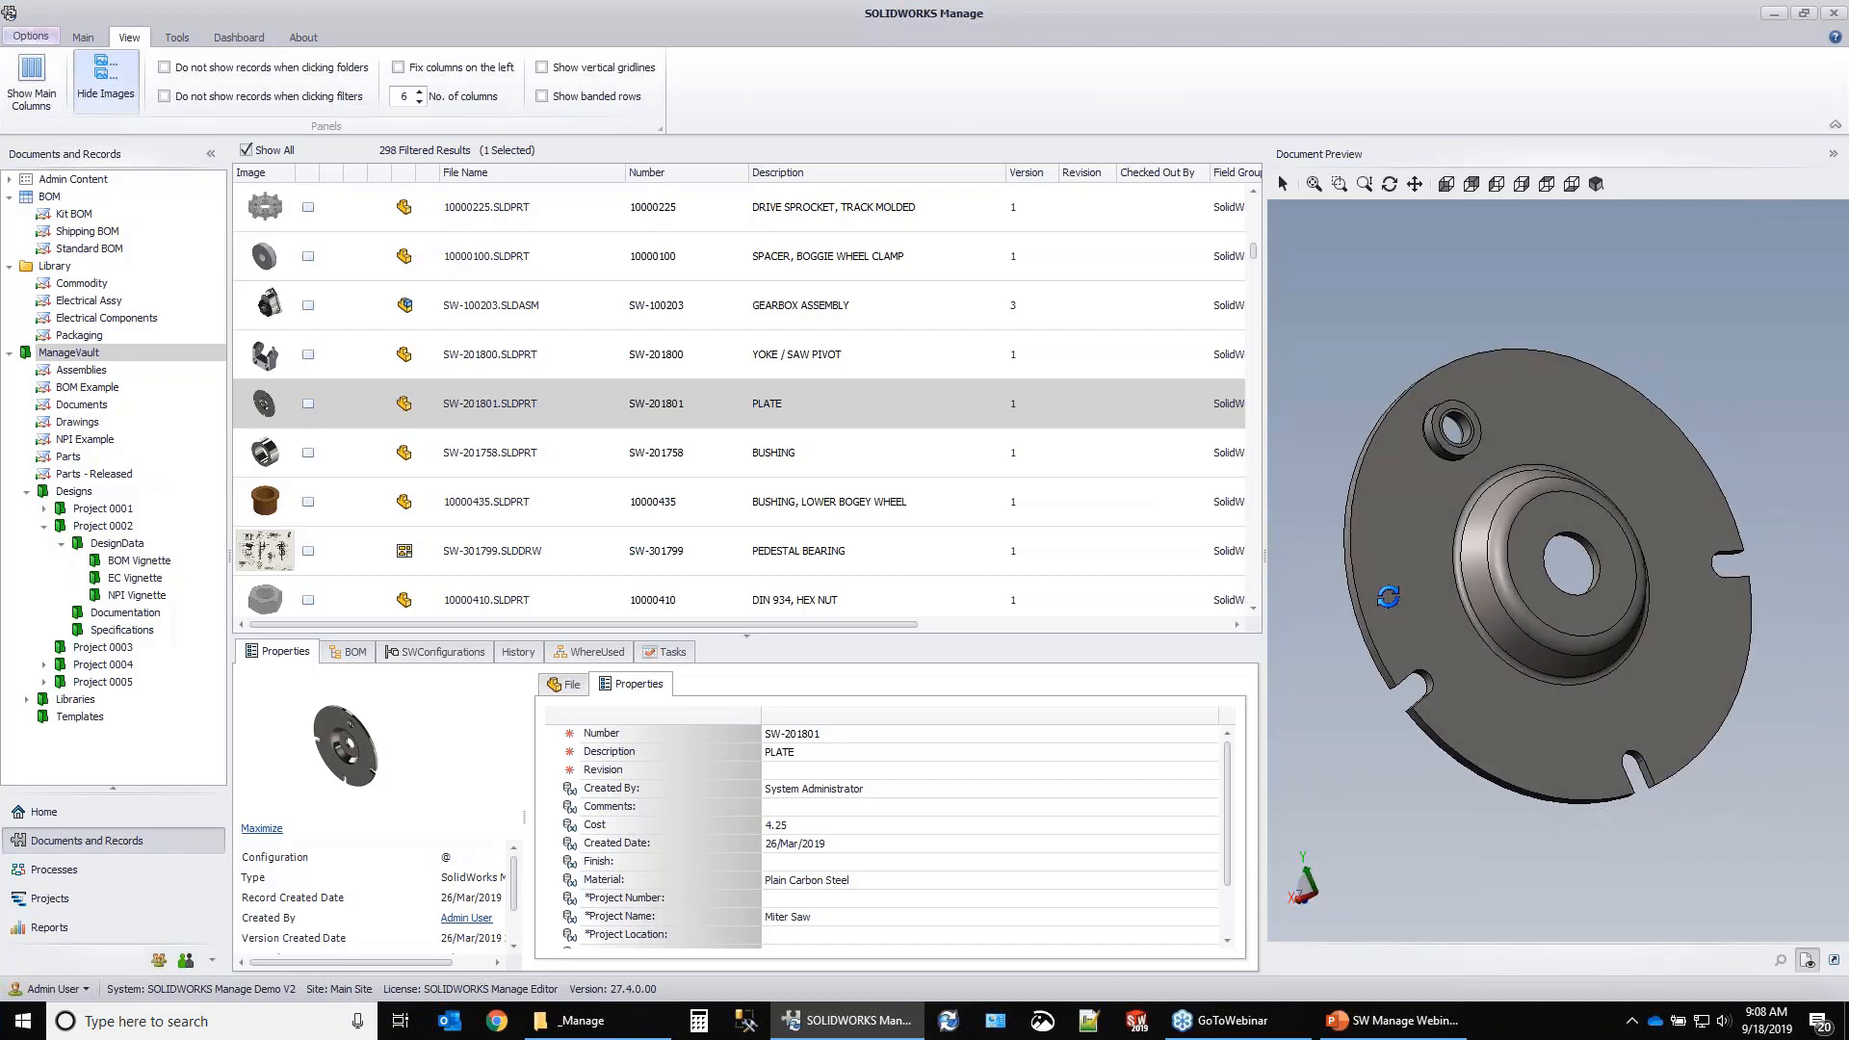
click(1832, 154)
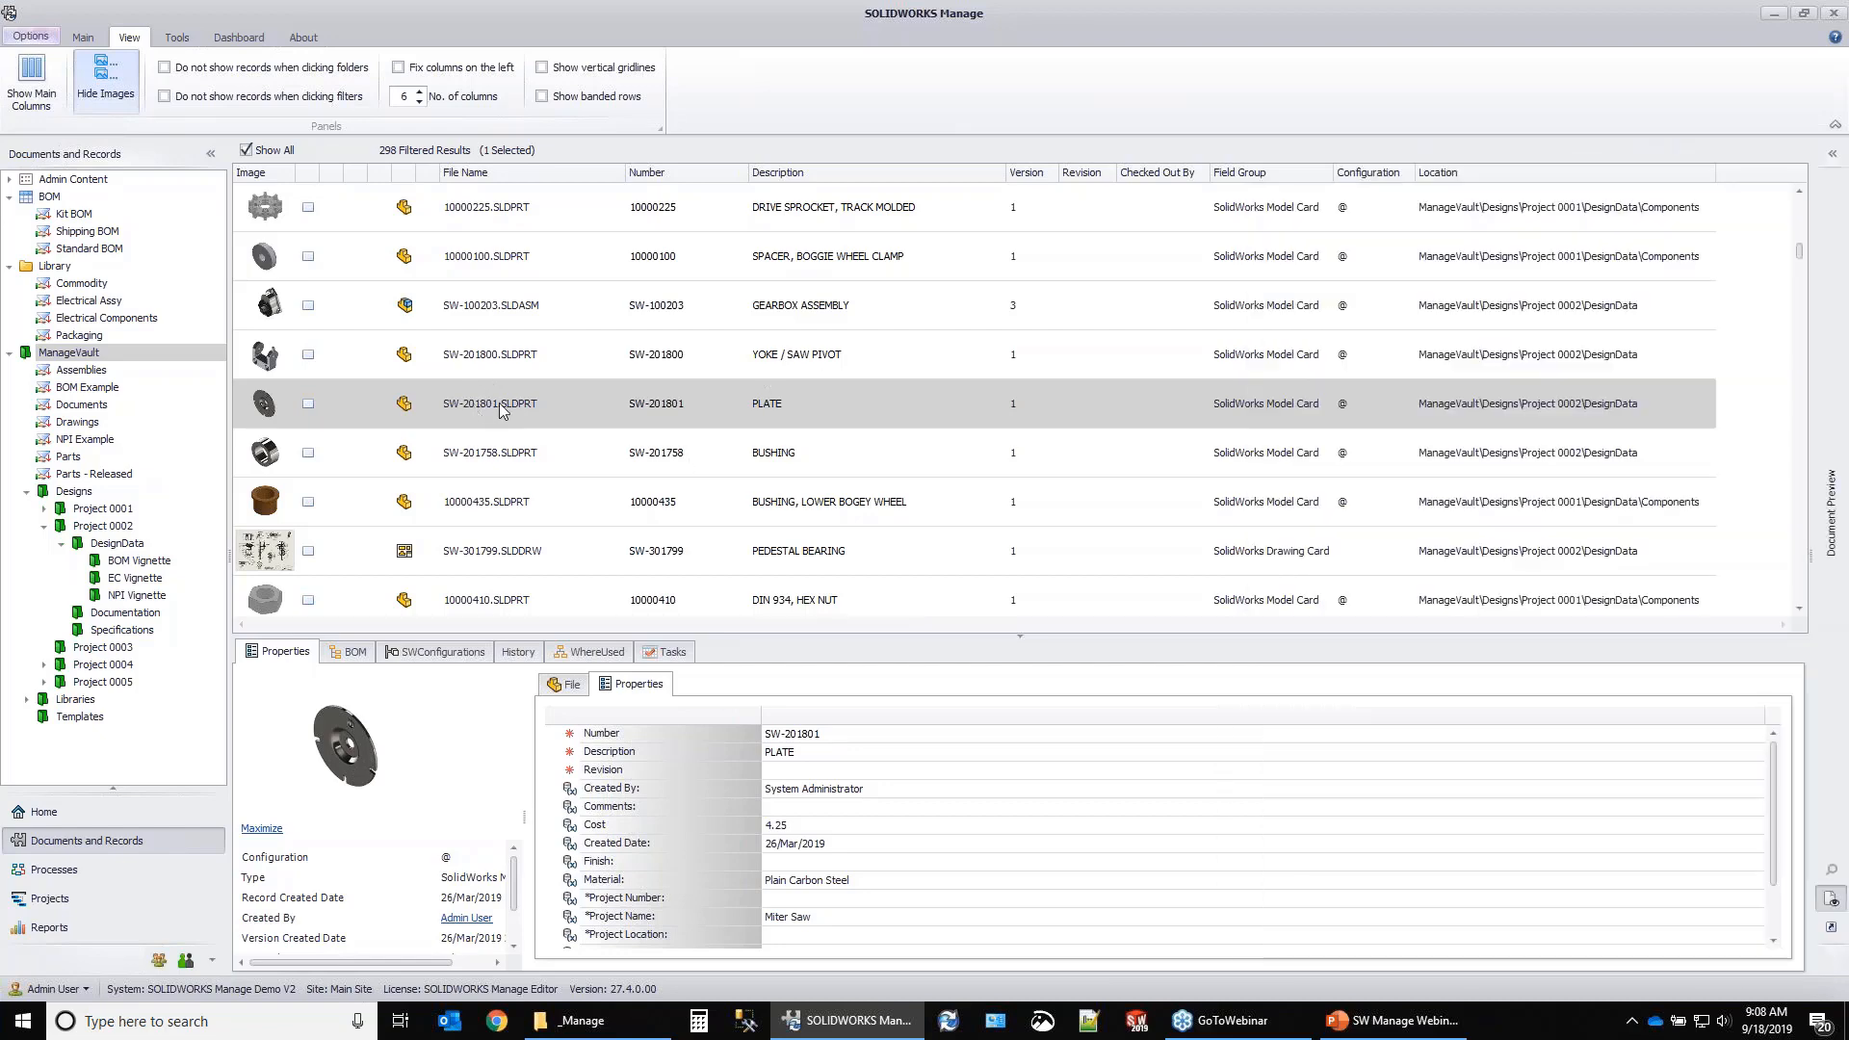
Open the plate's record, review its SOLIDWORKS configurations, and close the property card.
right_click(500, 405)
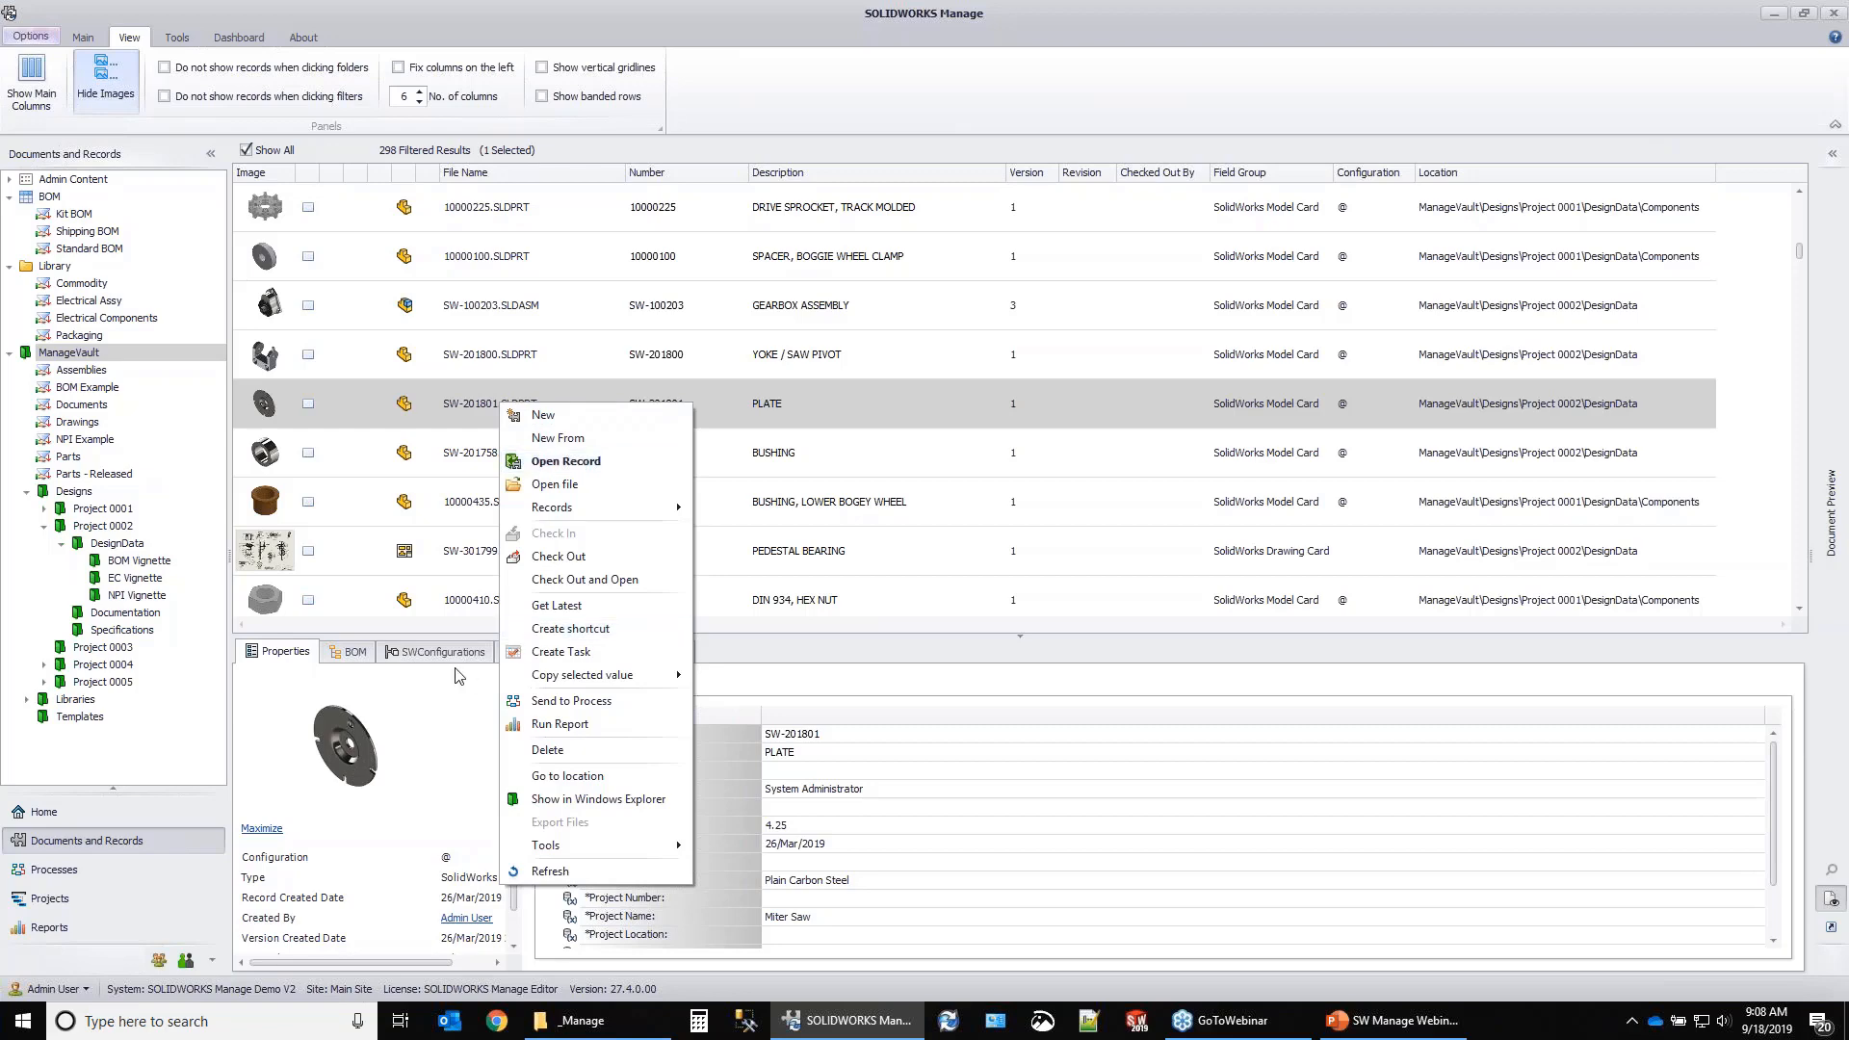
click(582, 466)
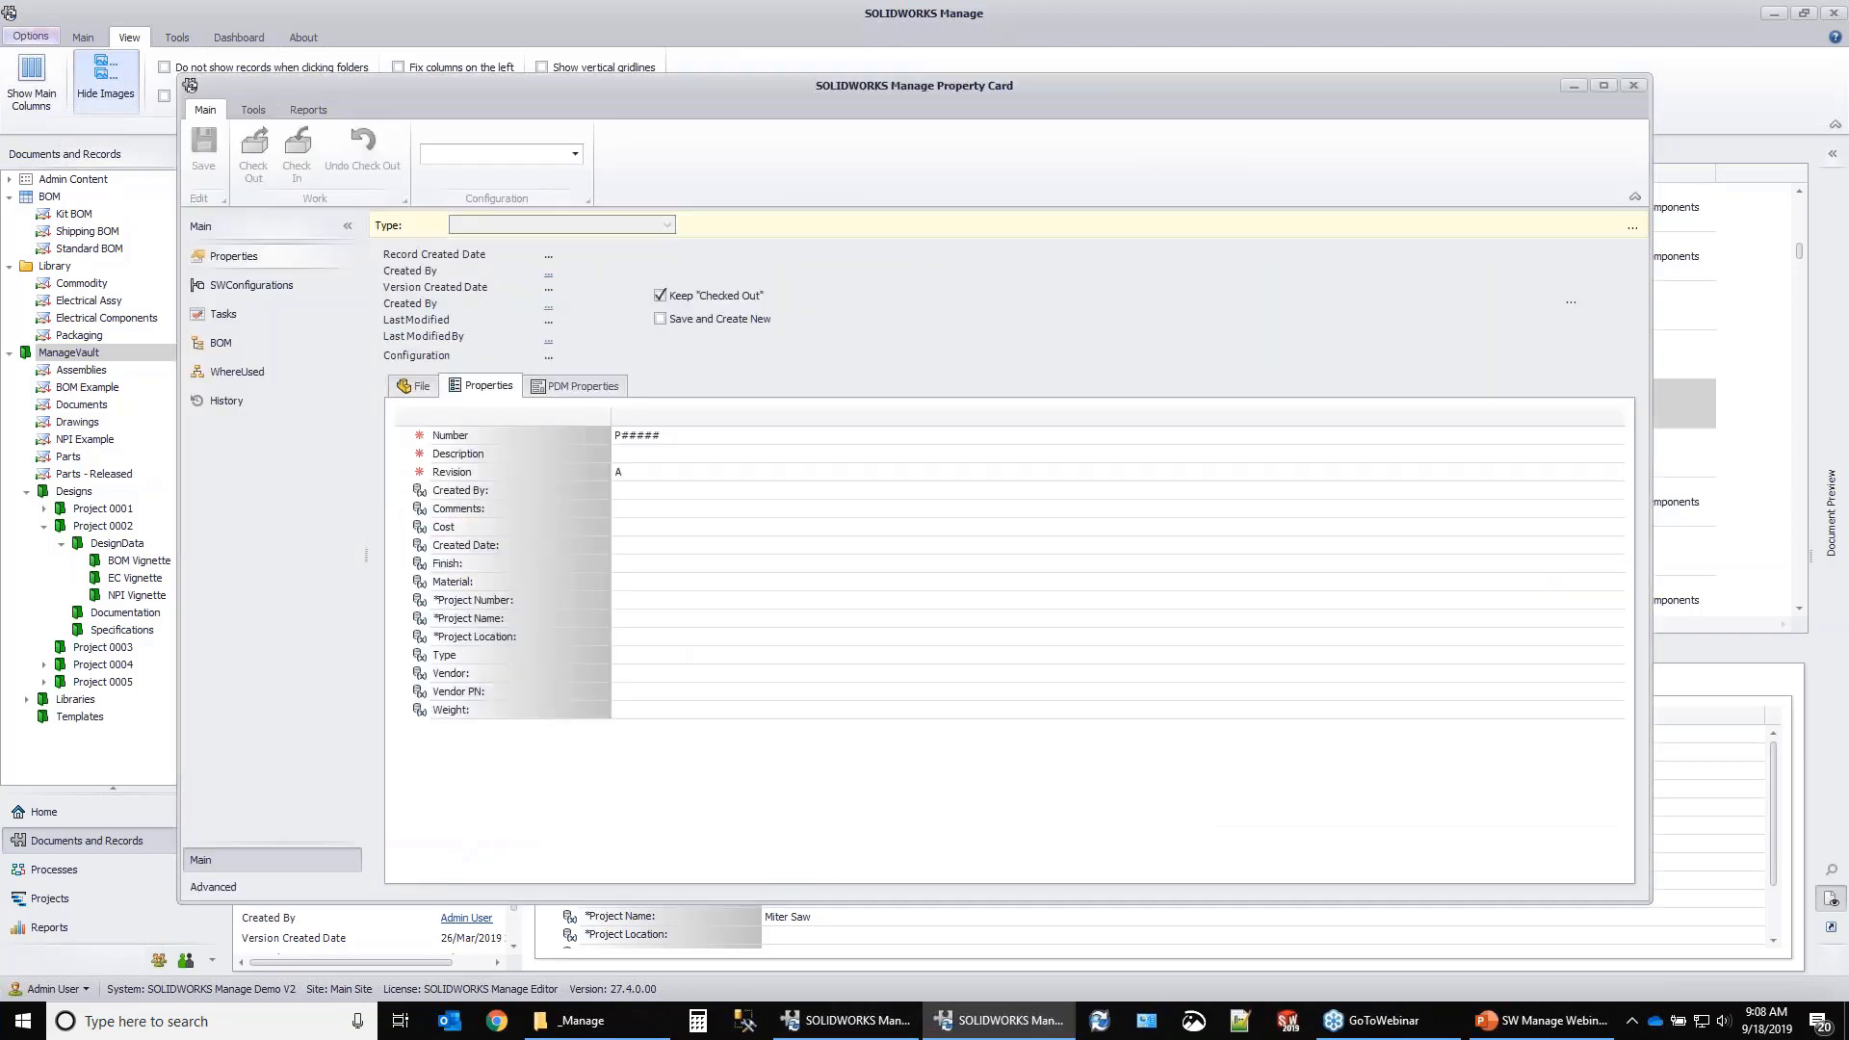
click(247, 286)
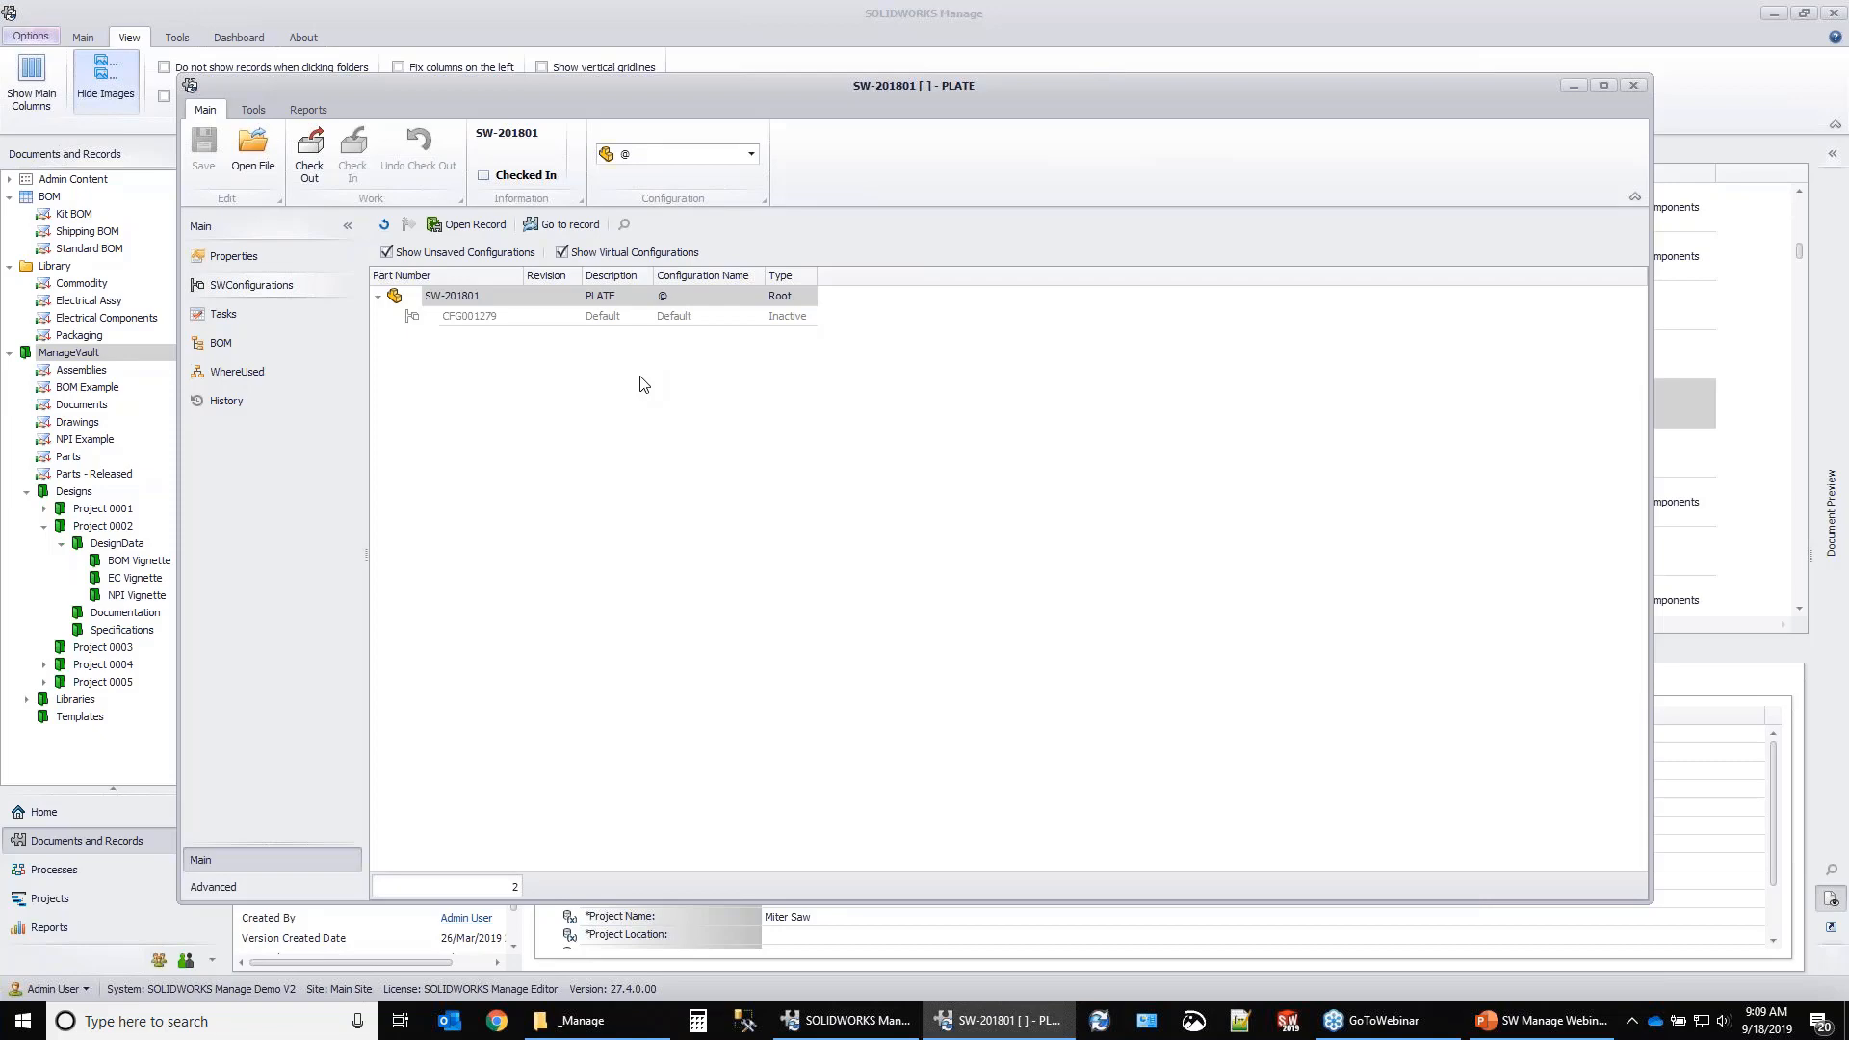
click(1634, 86)
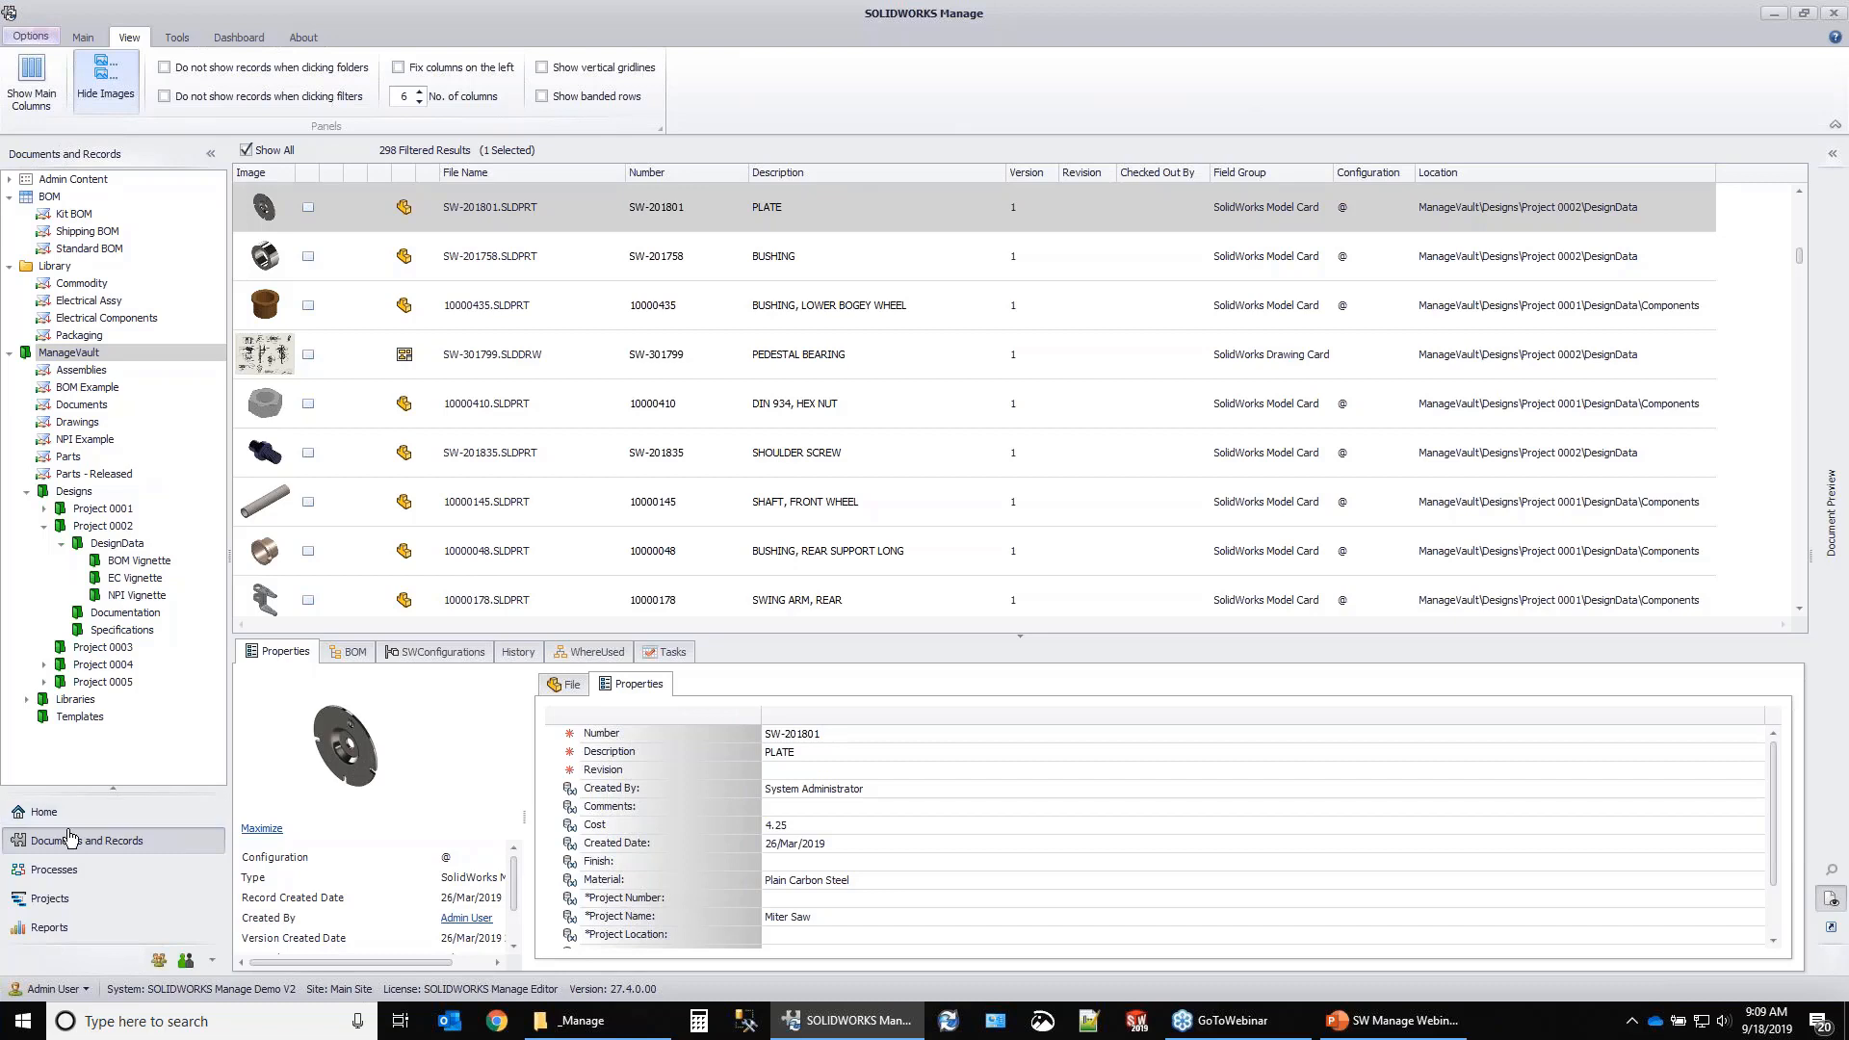
List the tasks in the home area and check the SW-100204 HEAD ASSEMBLY task's attachments.
click(42, 814)
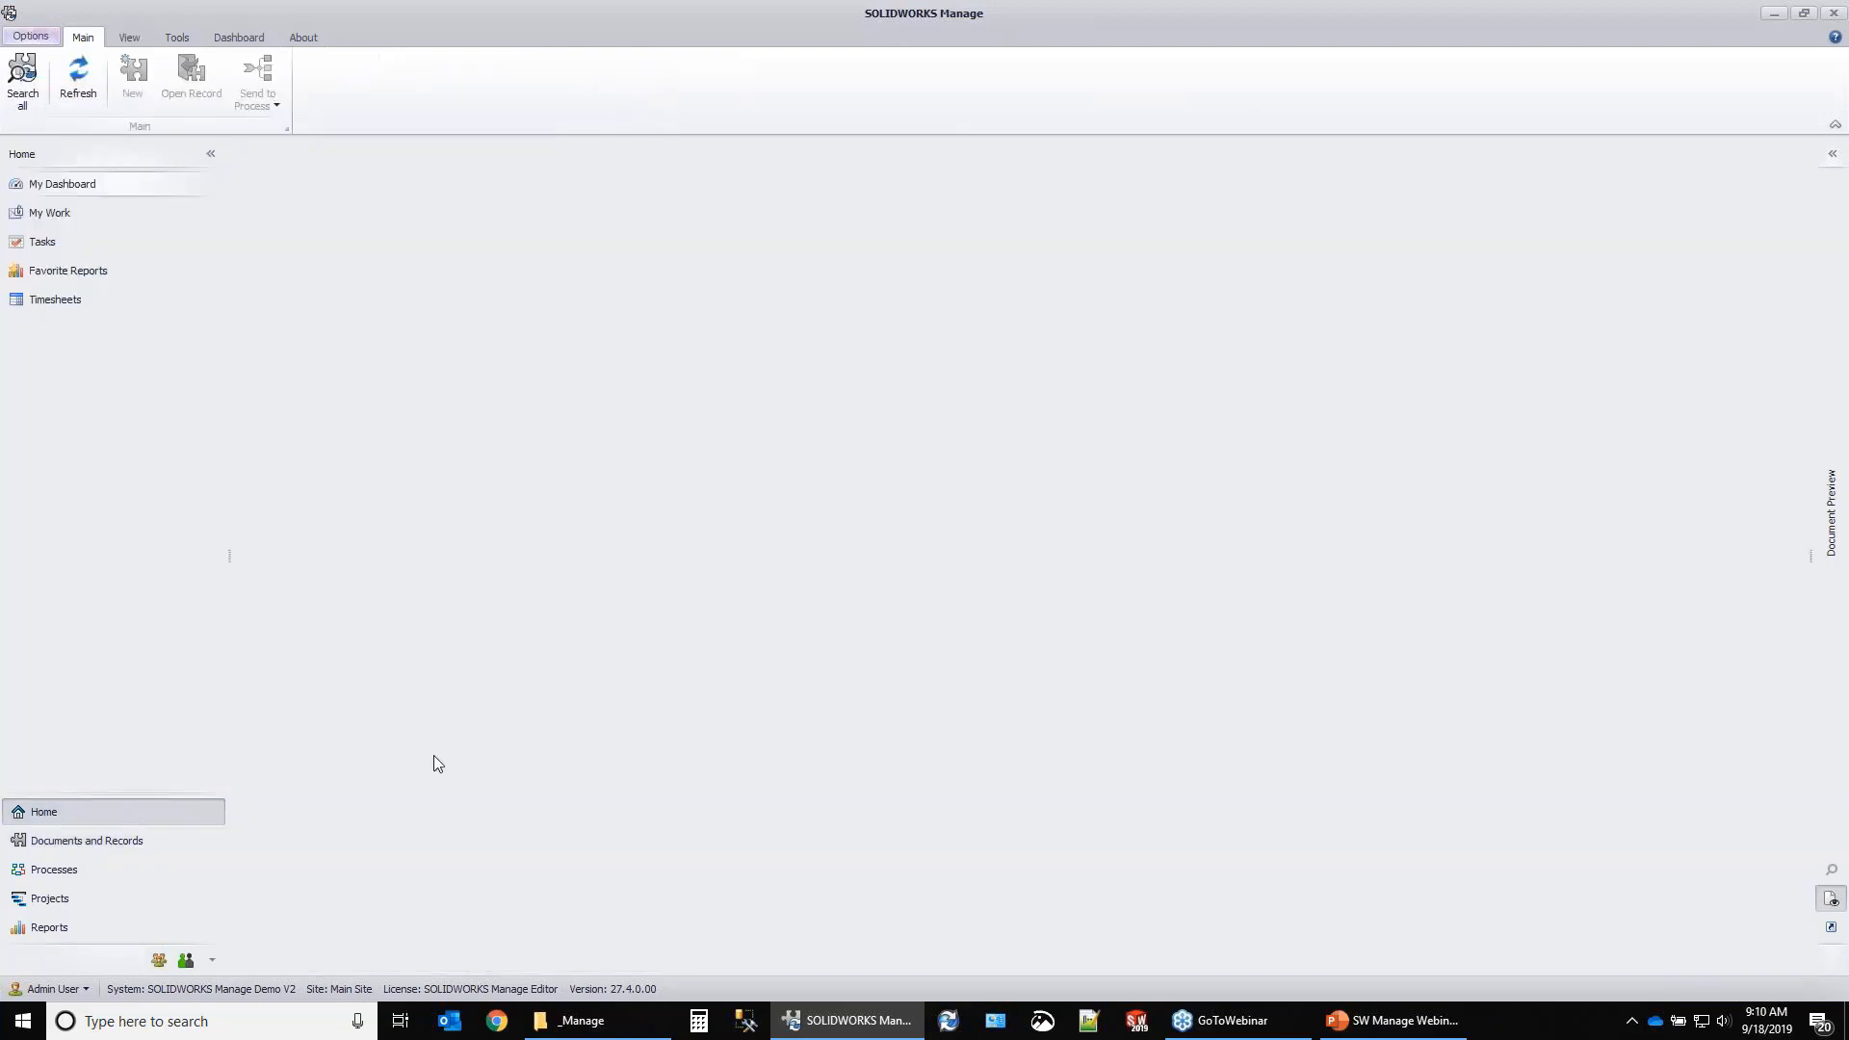
click(55, 250)
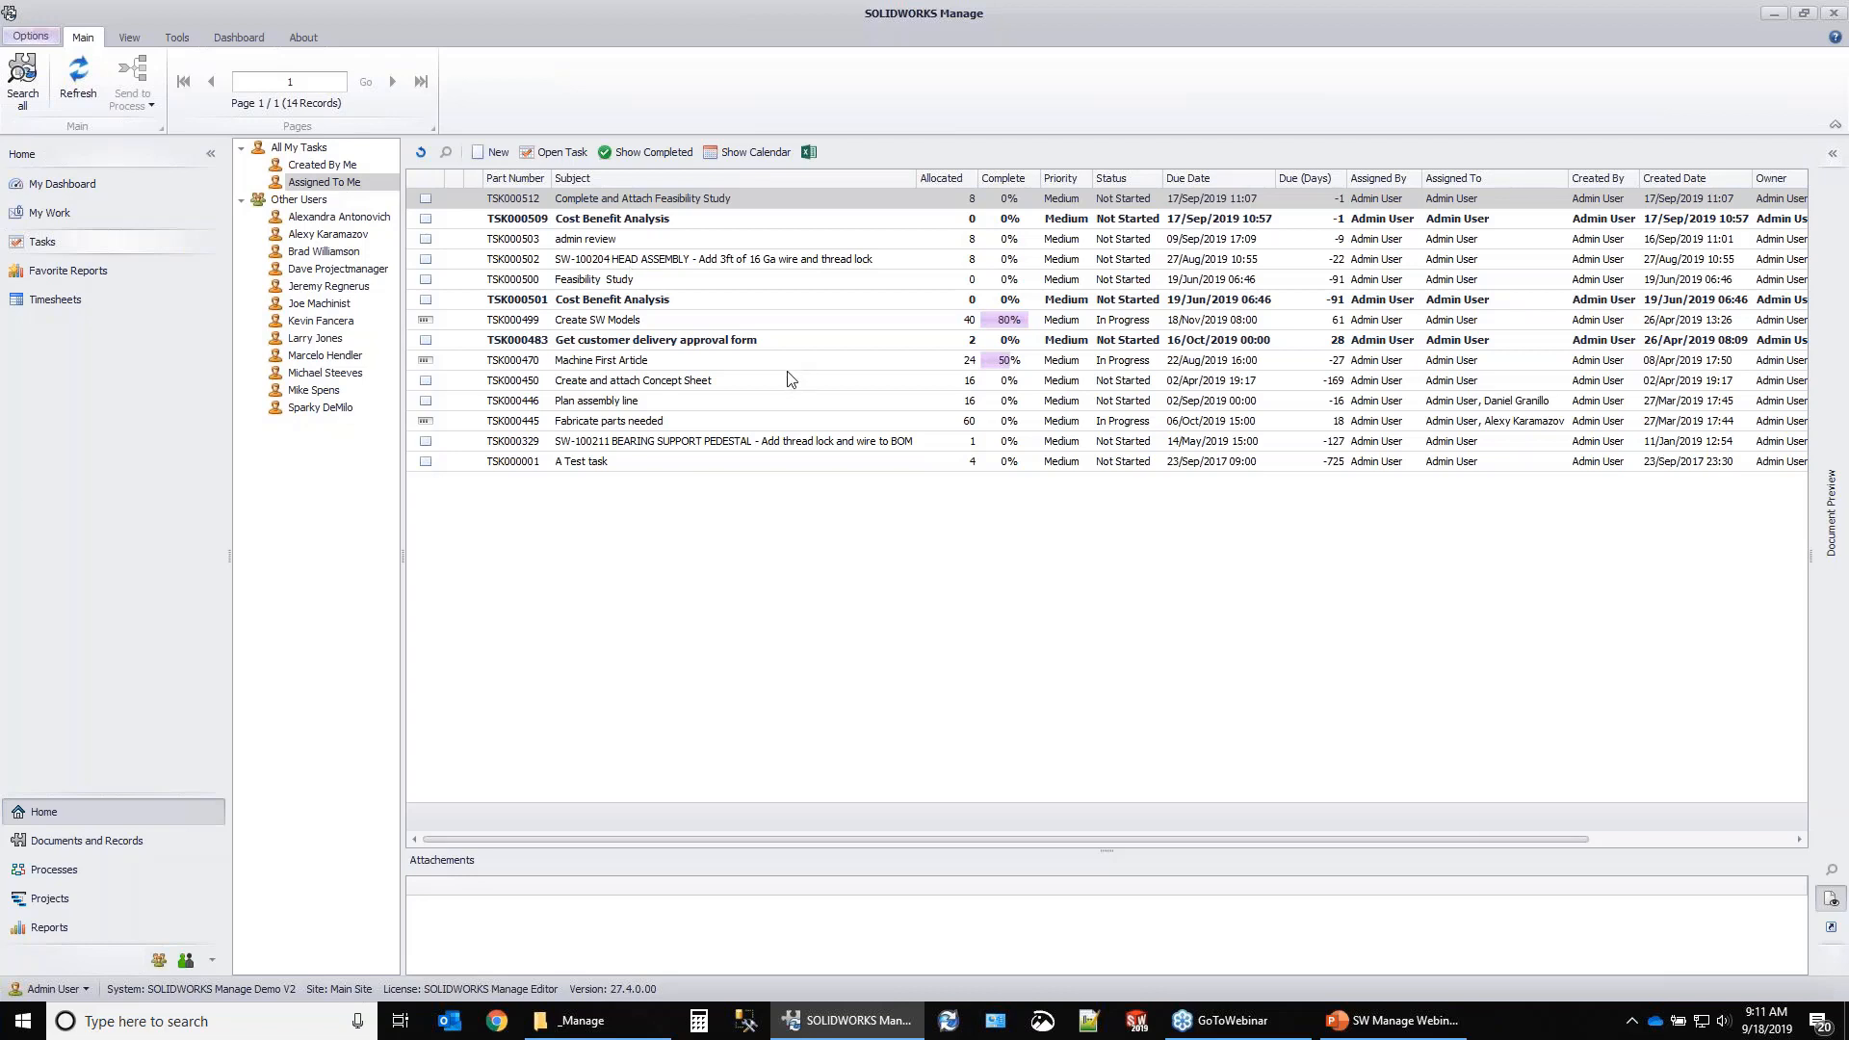
click(705, 262)
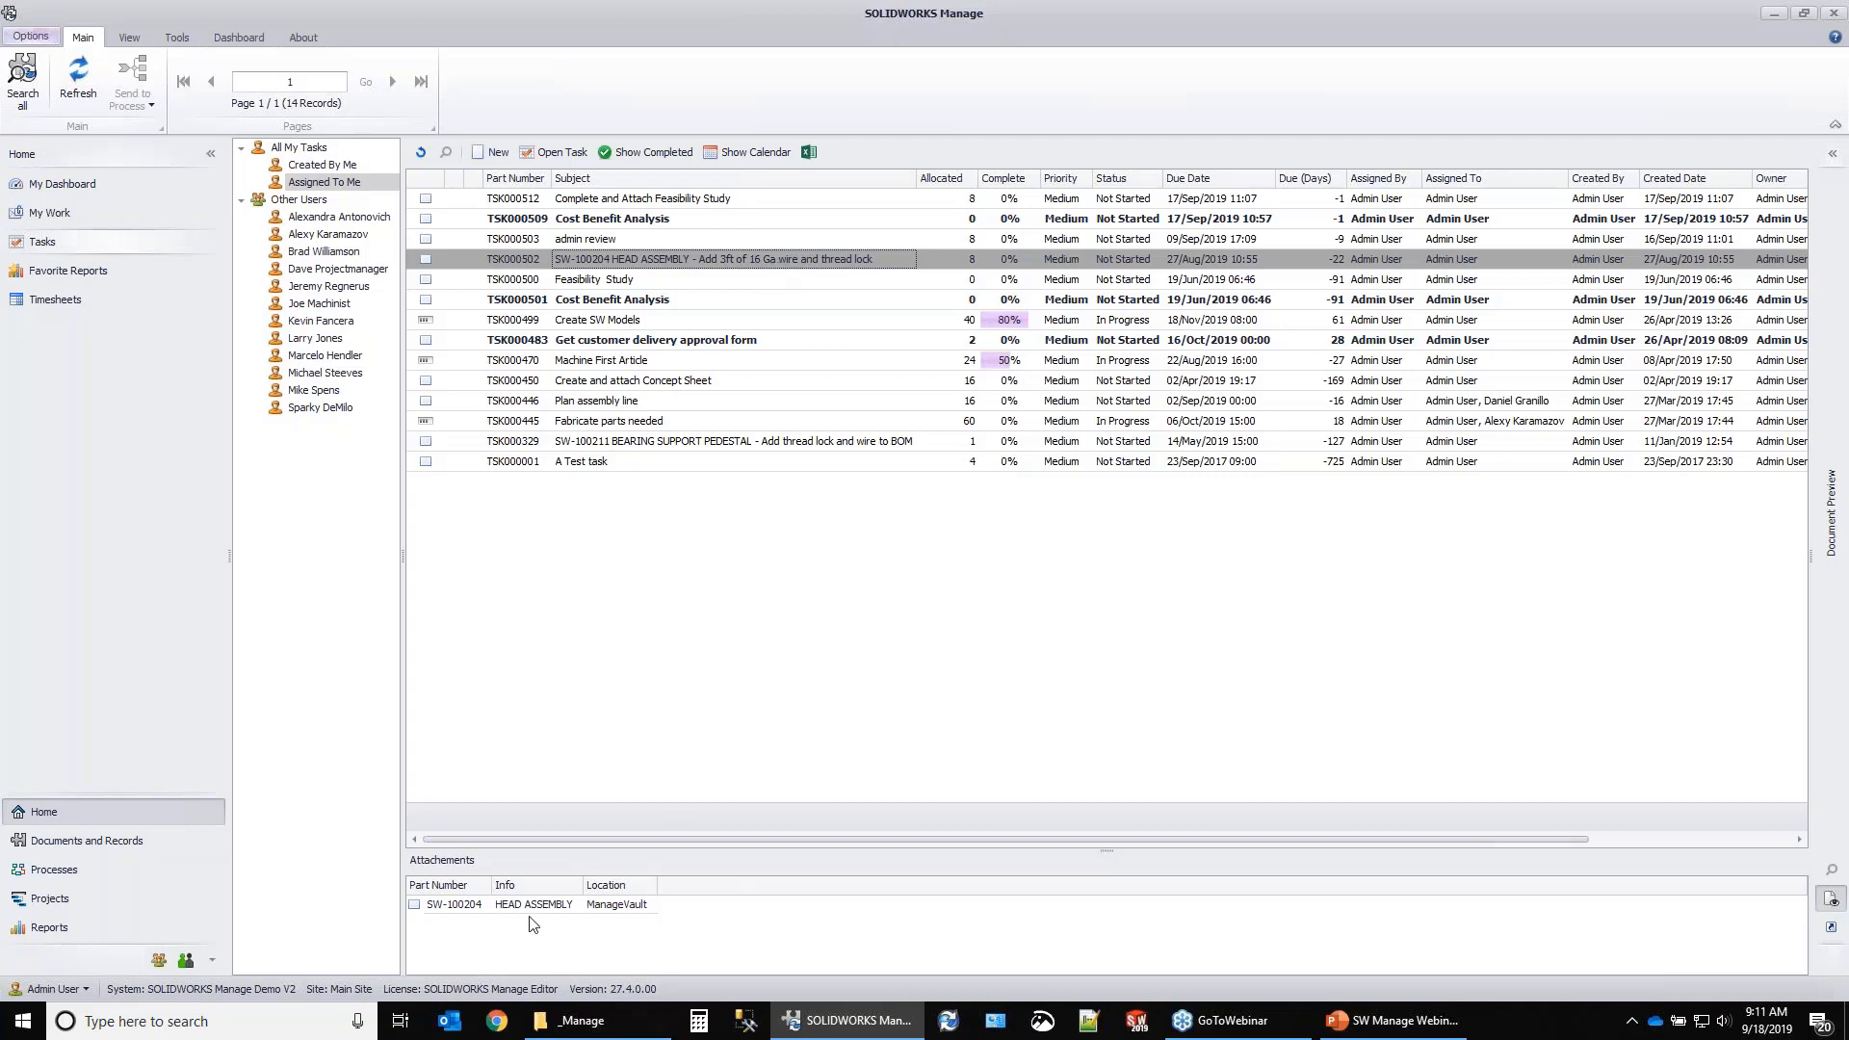
Open the SW-100204 HEAD ASSEMBLY task, review its progress and properties, and close it.
double_click(750, 260)
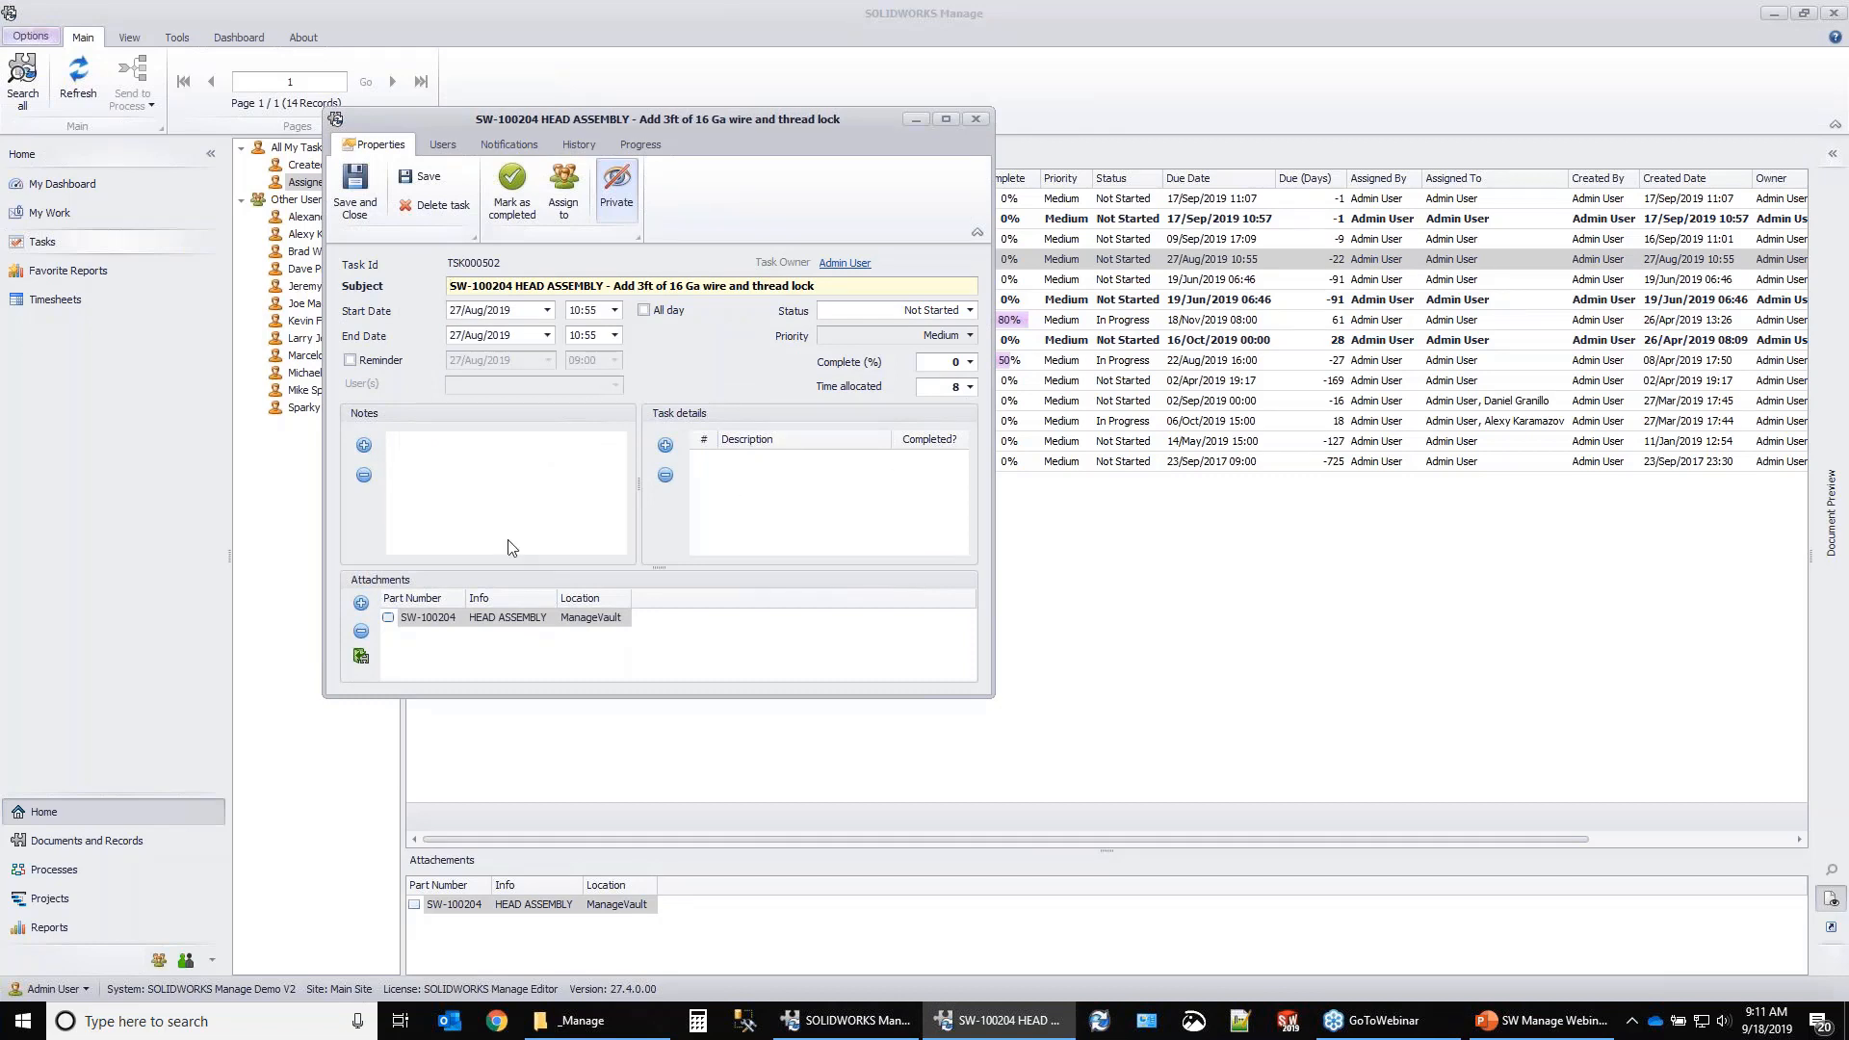
click(641, 145)
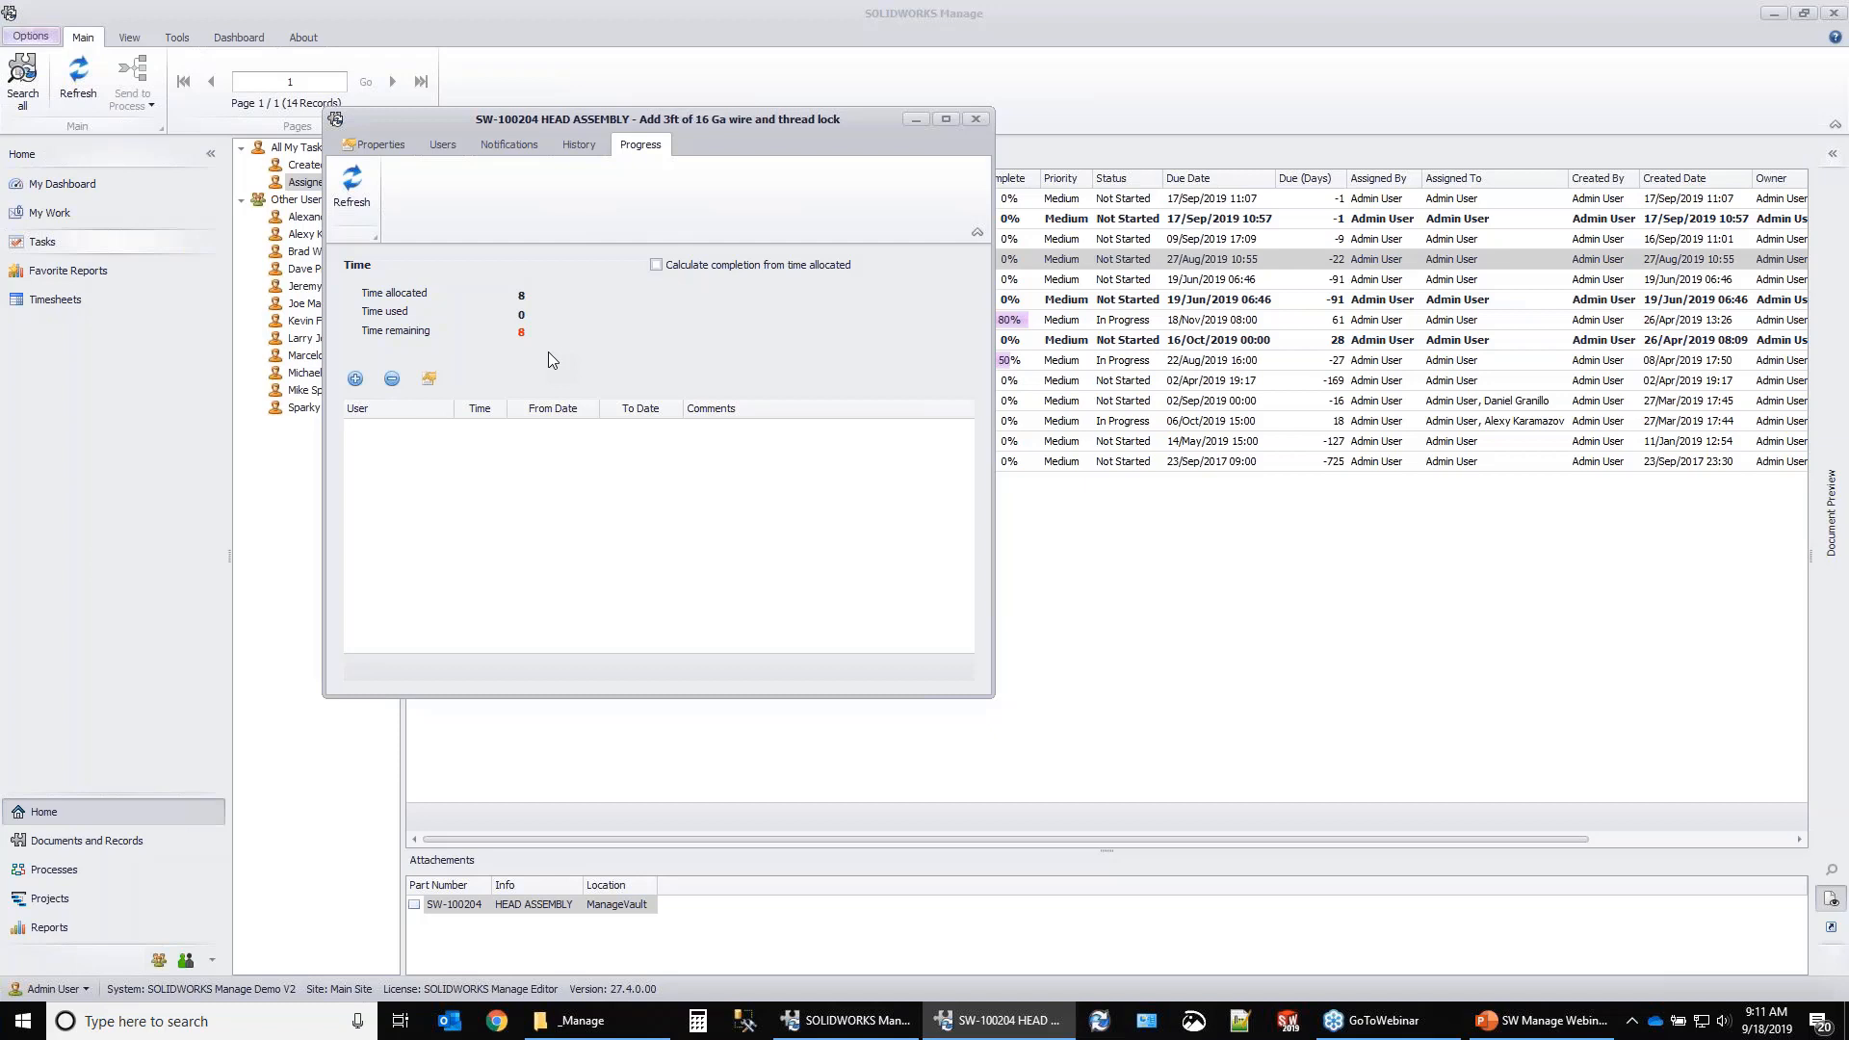
click(380, 146)
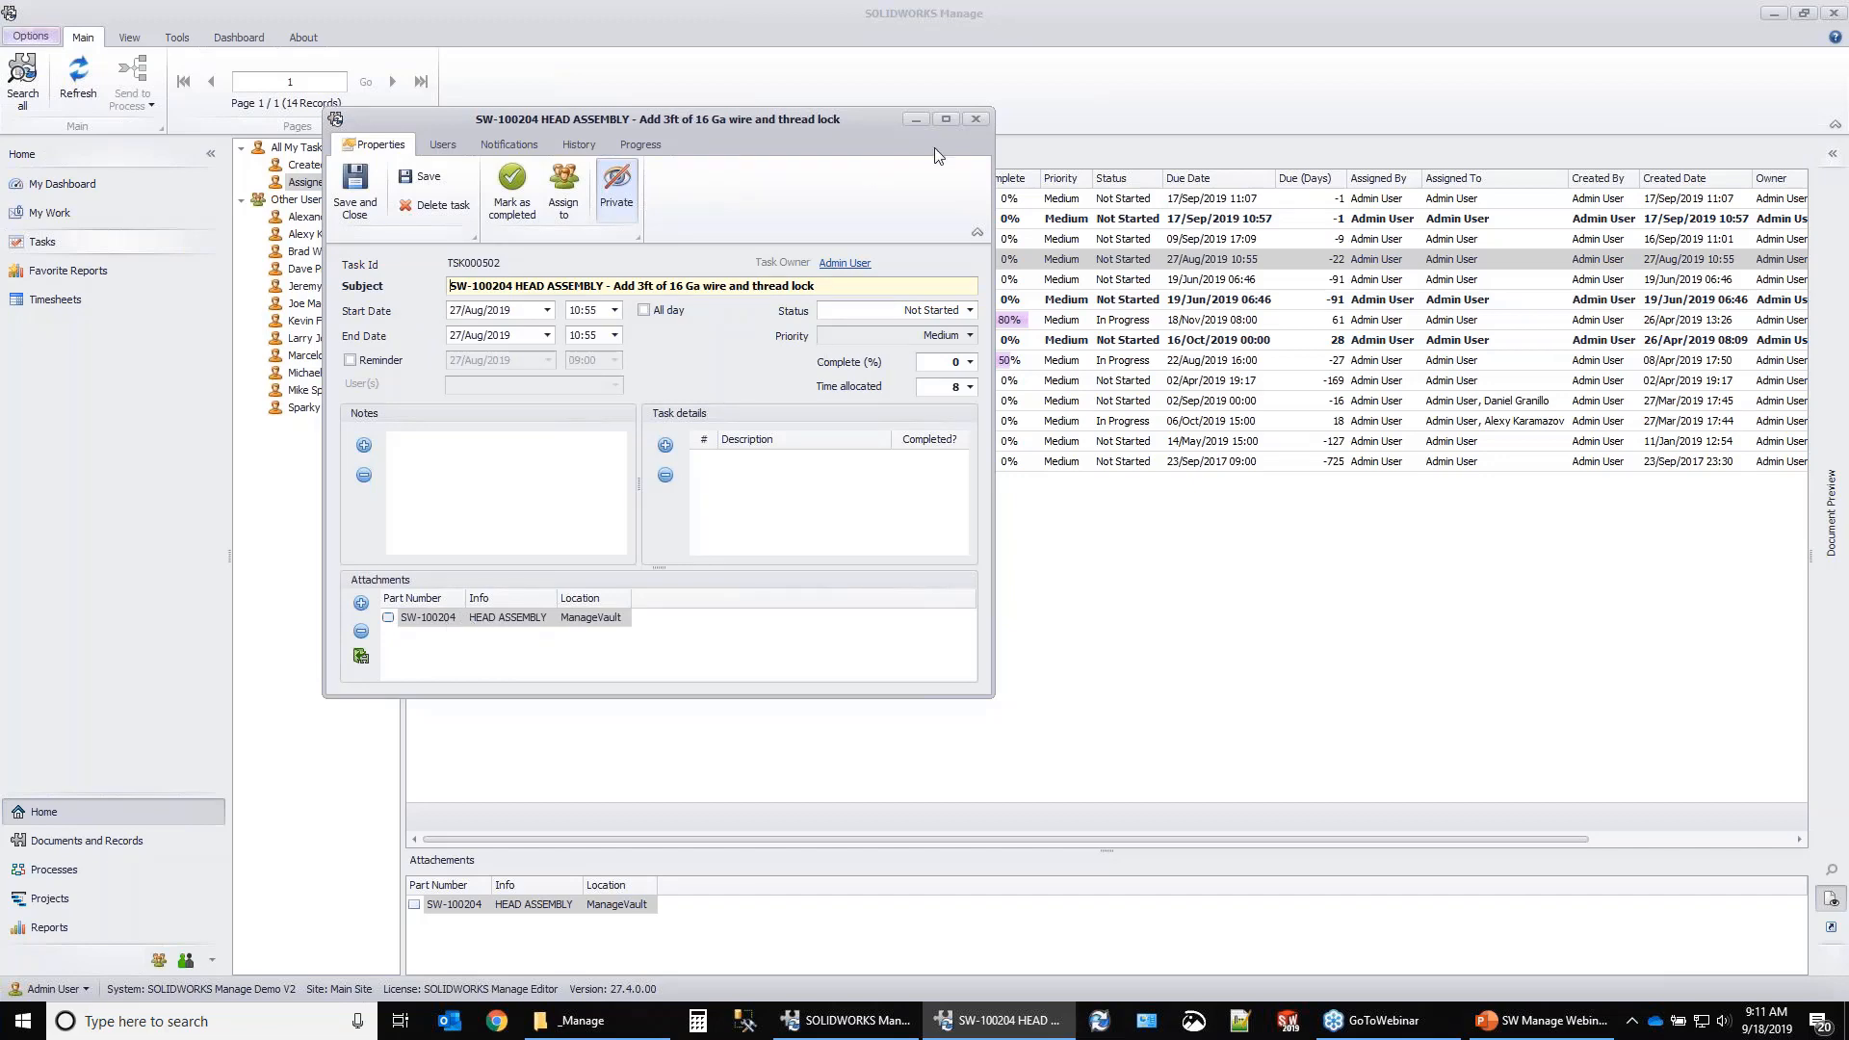
click(978, 121)
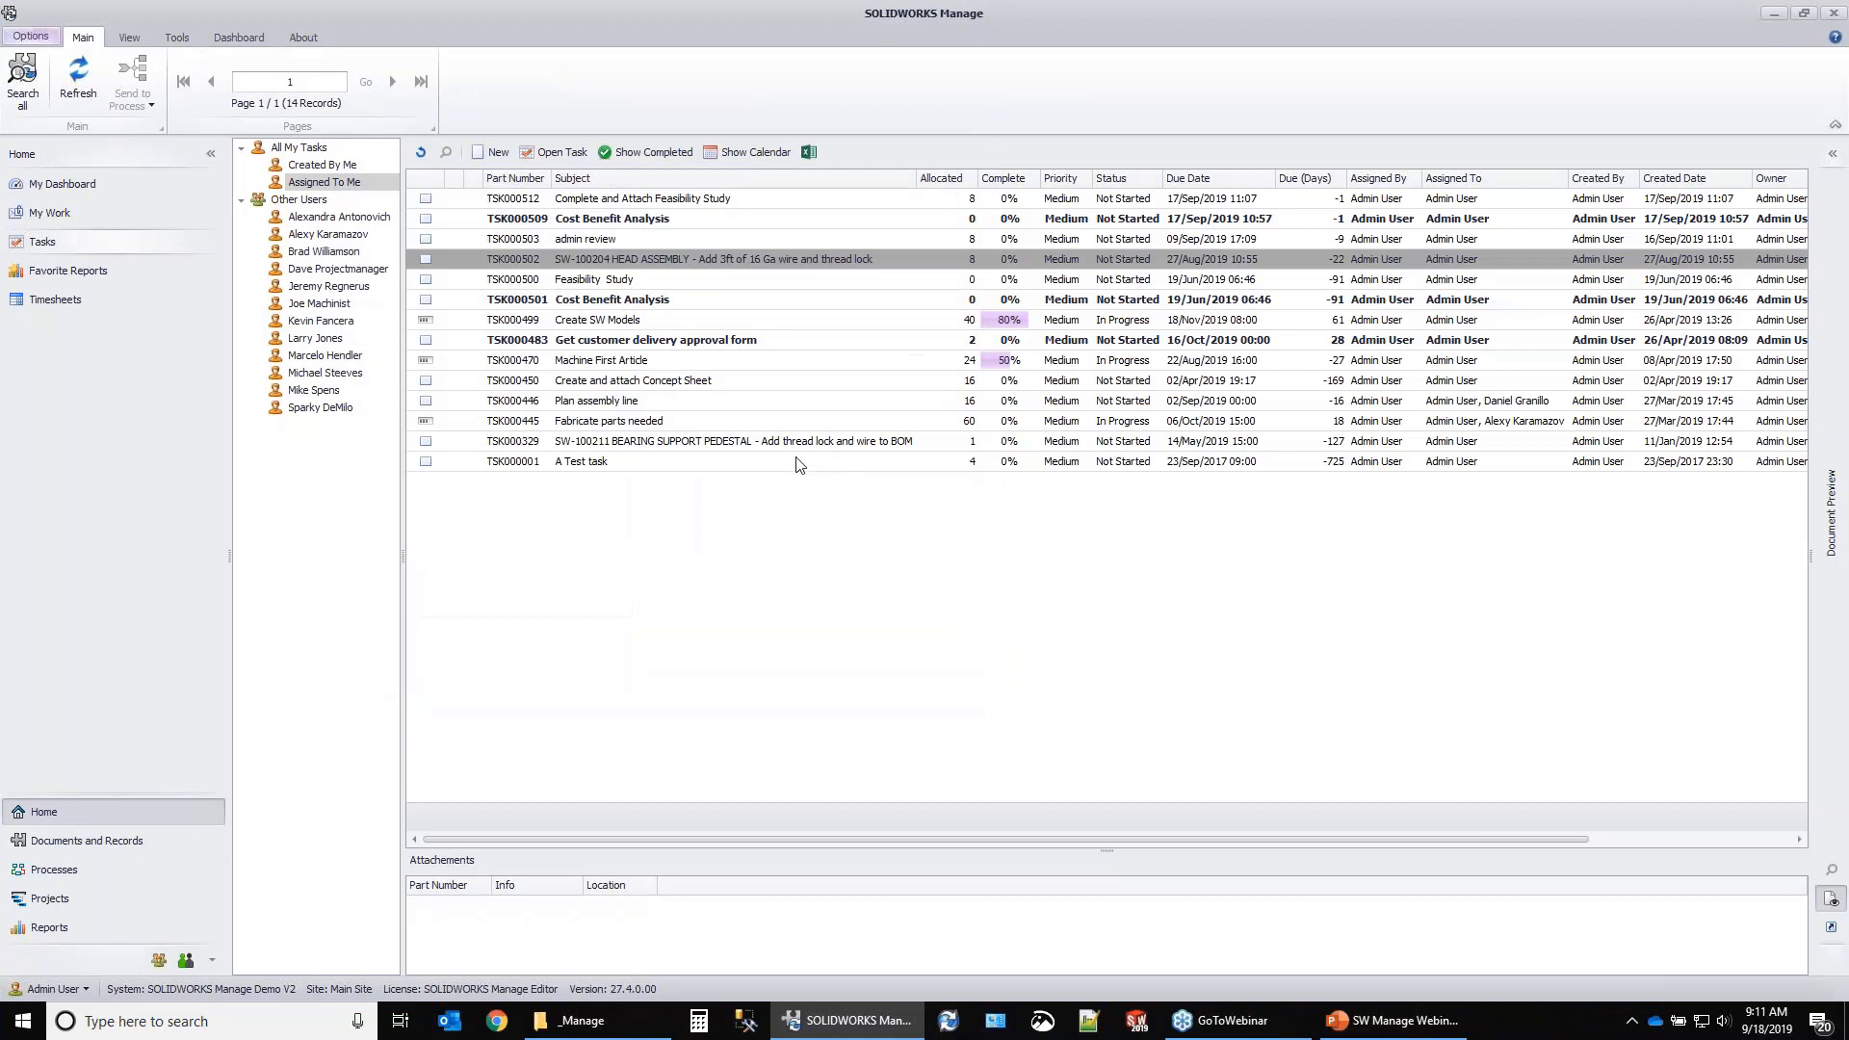
Go from the HEAD ASSEMBLY task to its attached SW-100204 record in the vault.
click(671, 264)
right_click(484, 907)
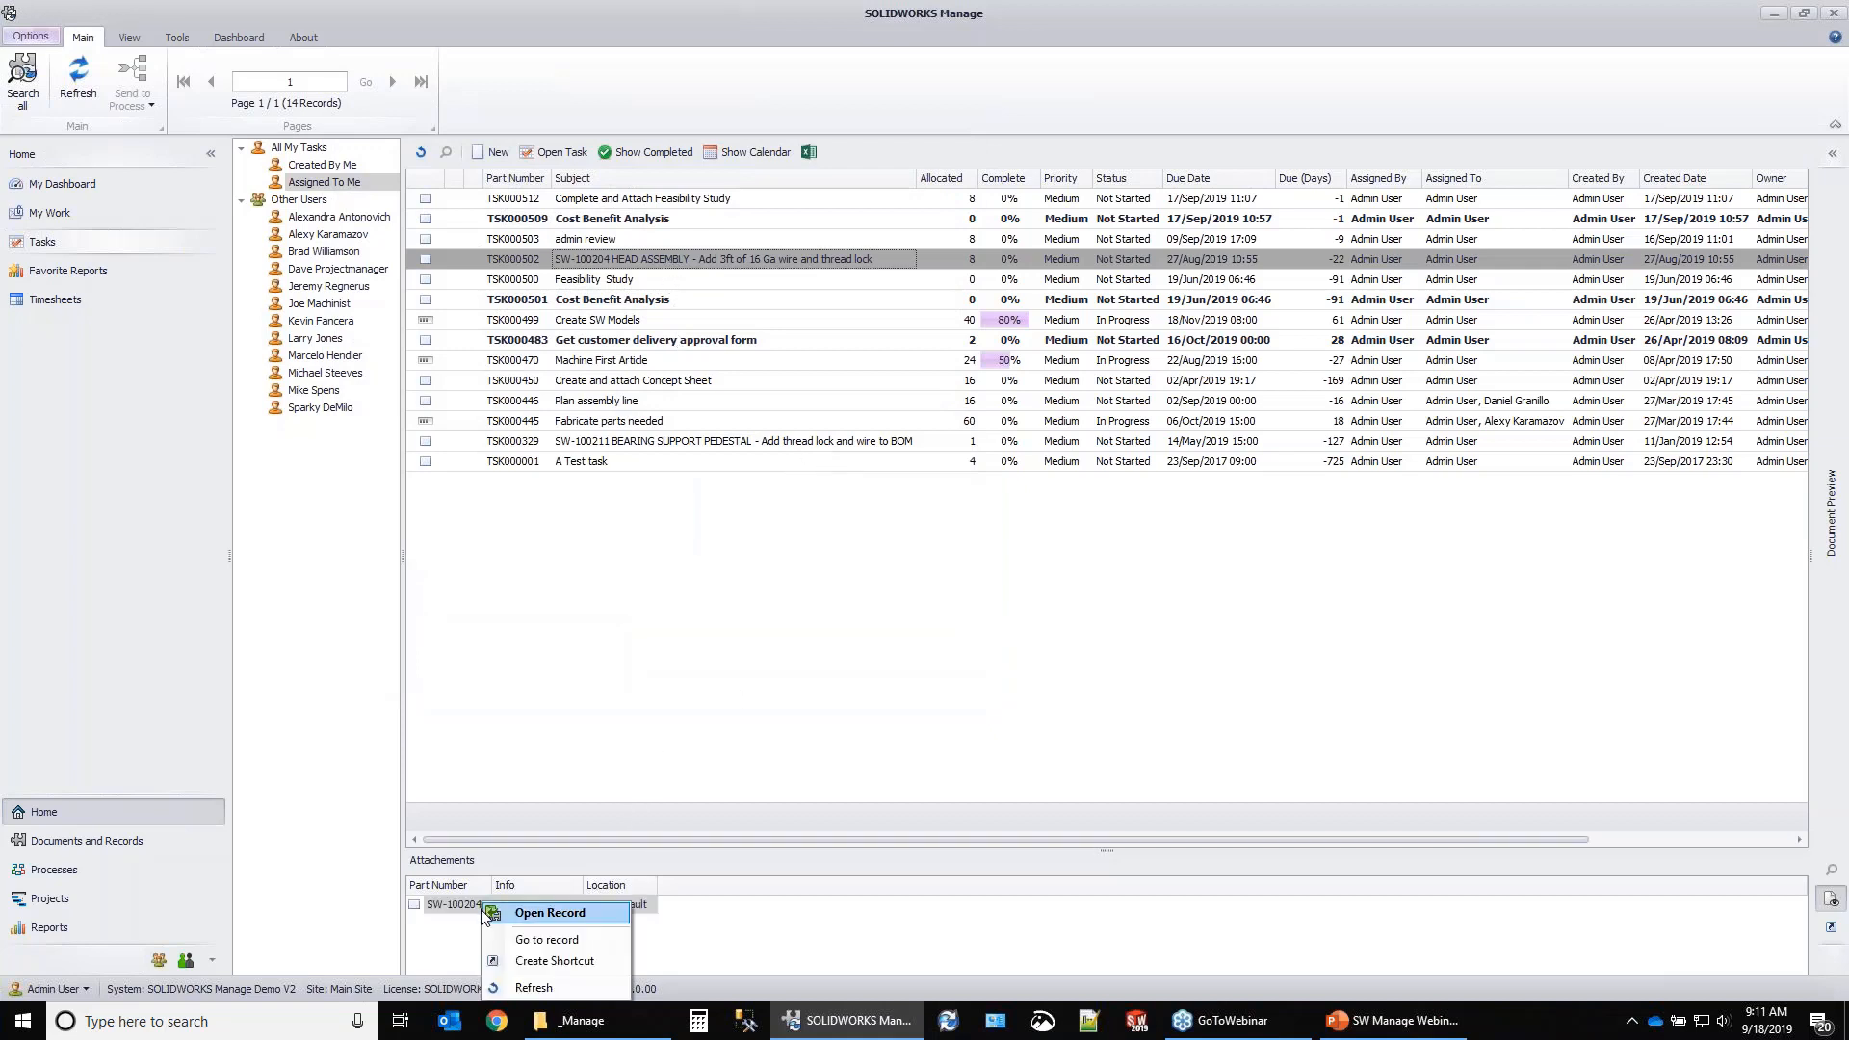
click(587, 939)
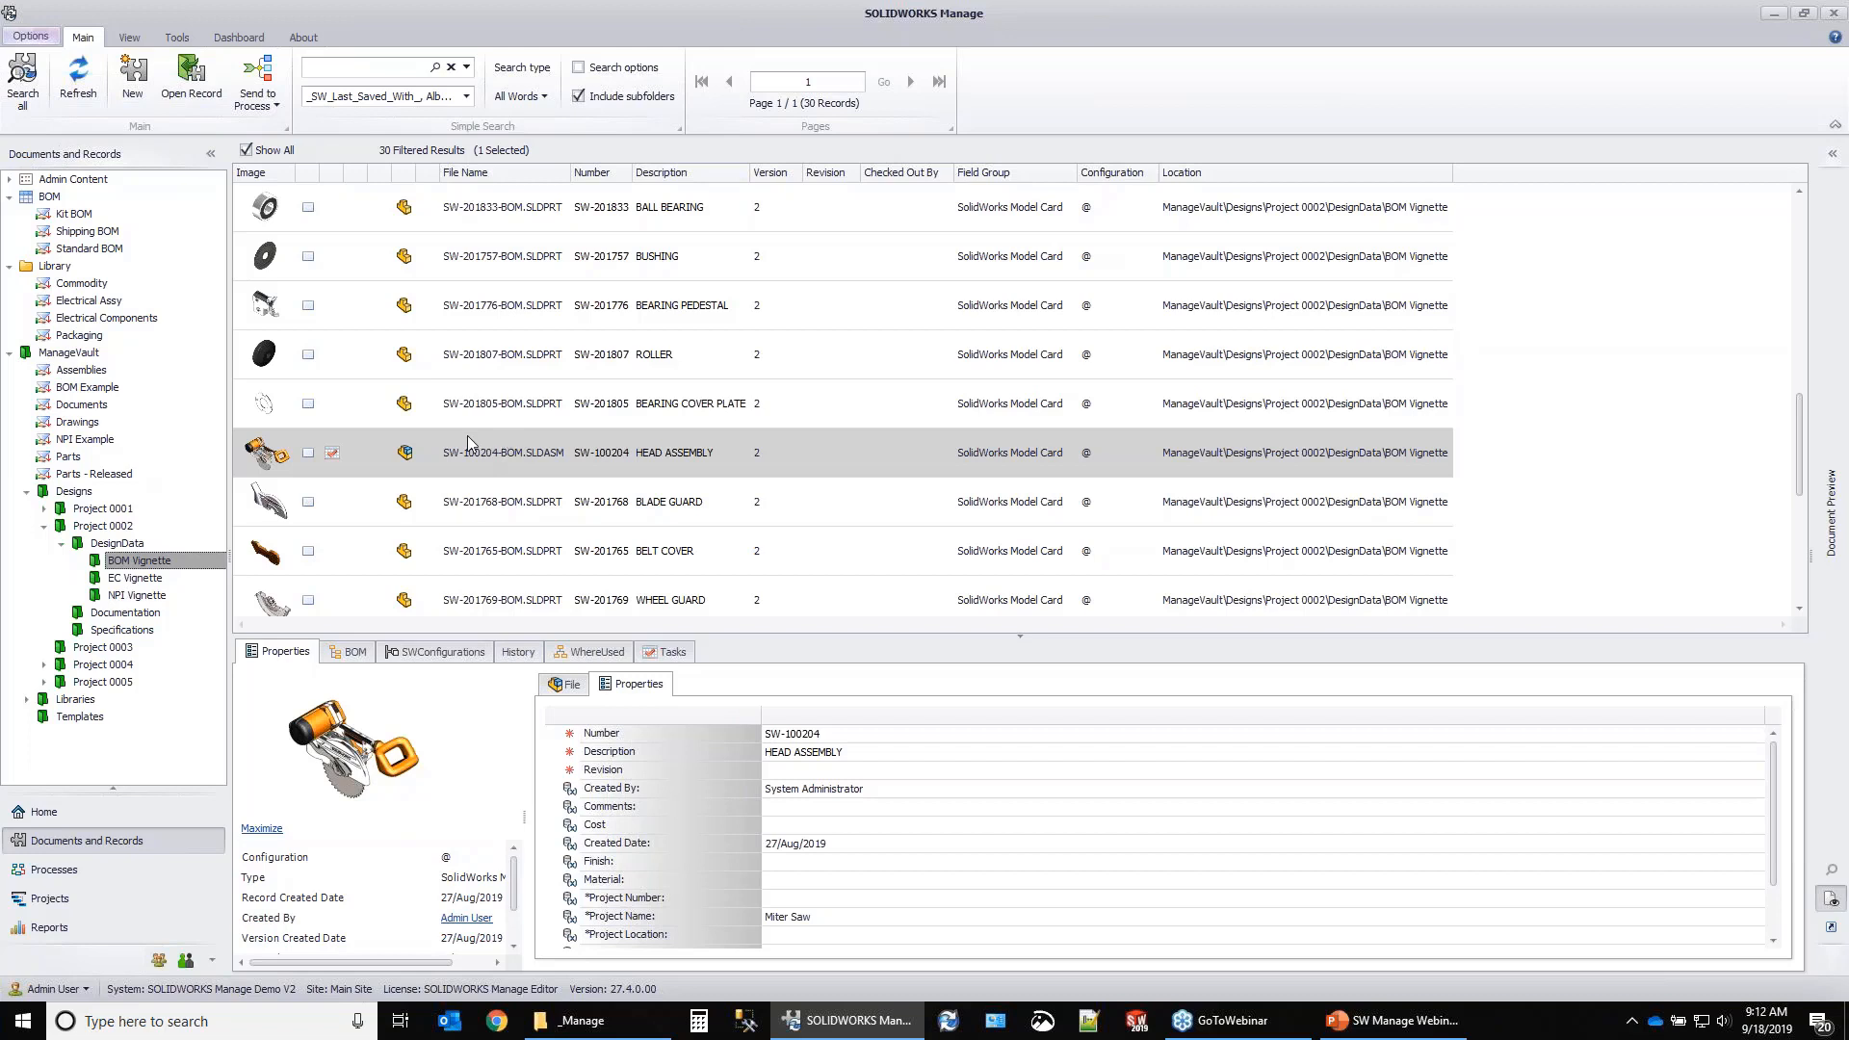
List the ManageVault records, browse the EC Vignette folder, and examine the SW-100204-EC.SLDASM head assembly among them.
right_click(81, 354)
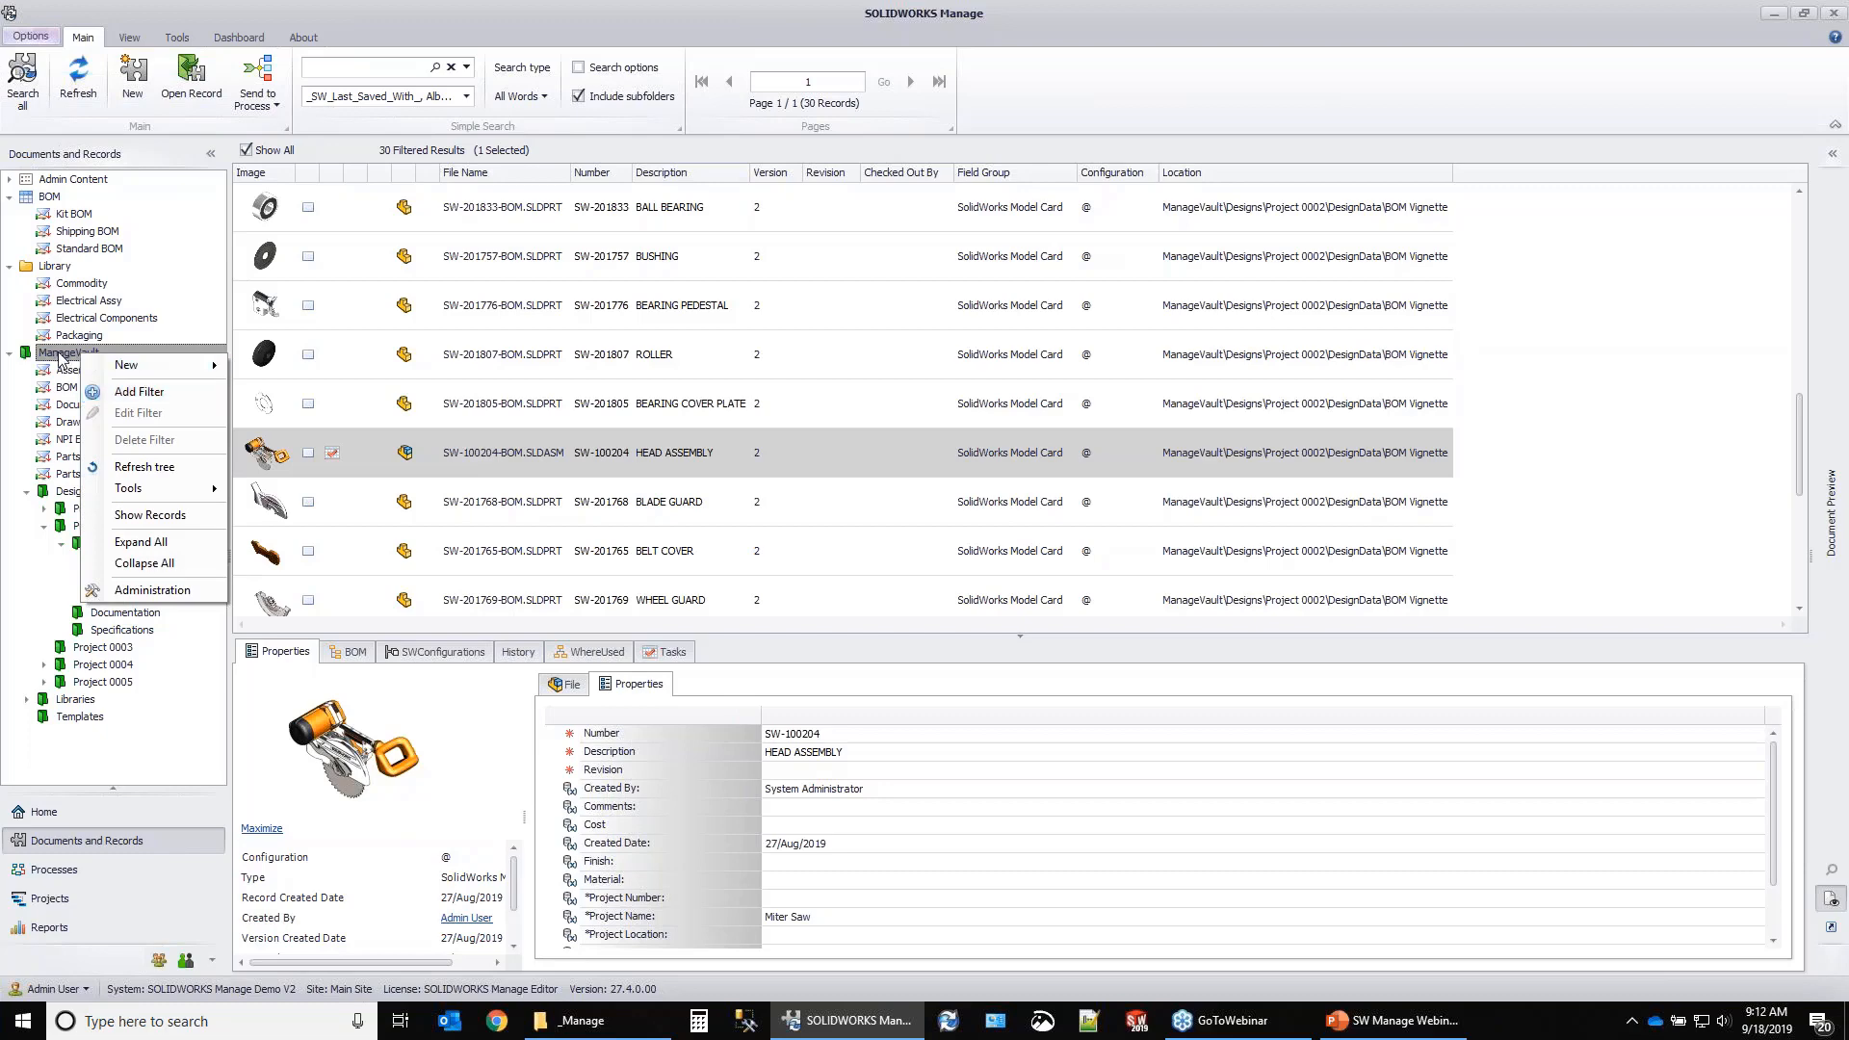
click(60, 354)
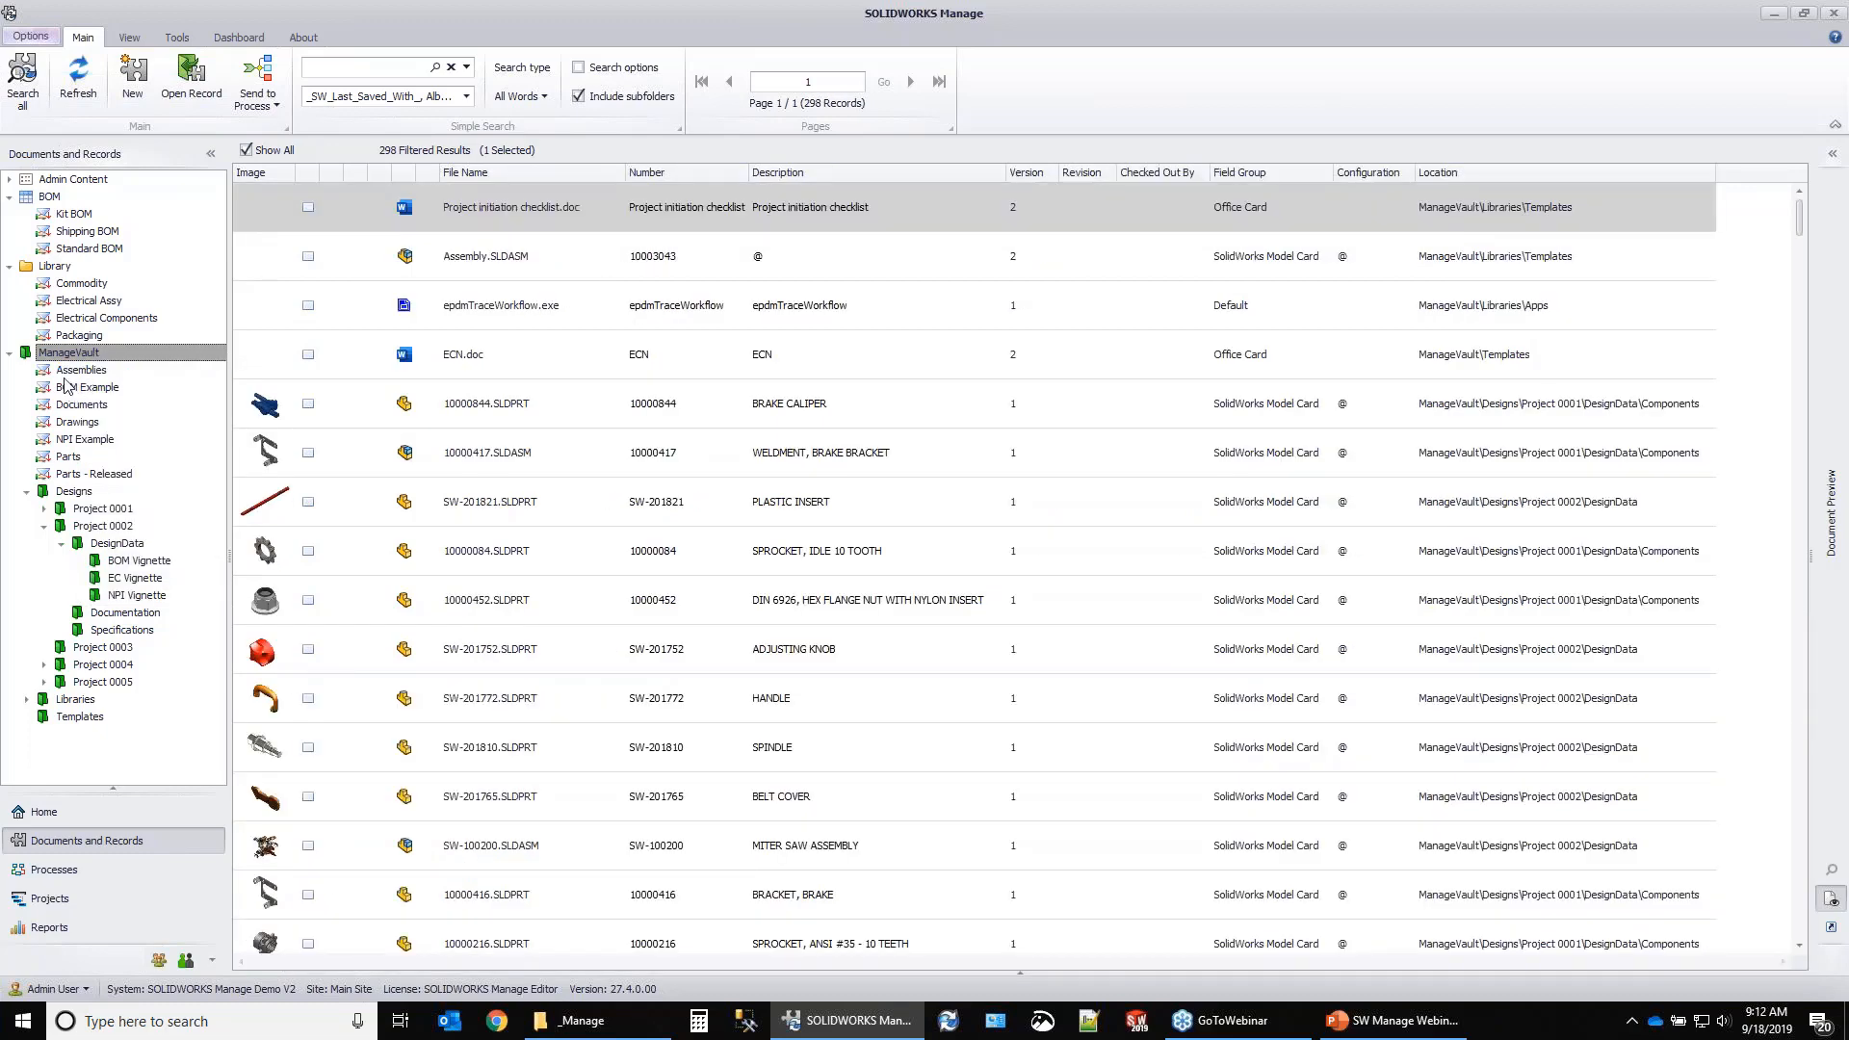
click(135, 578)
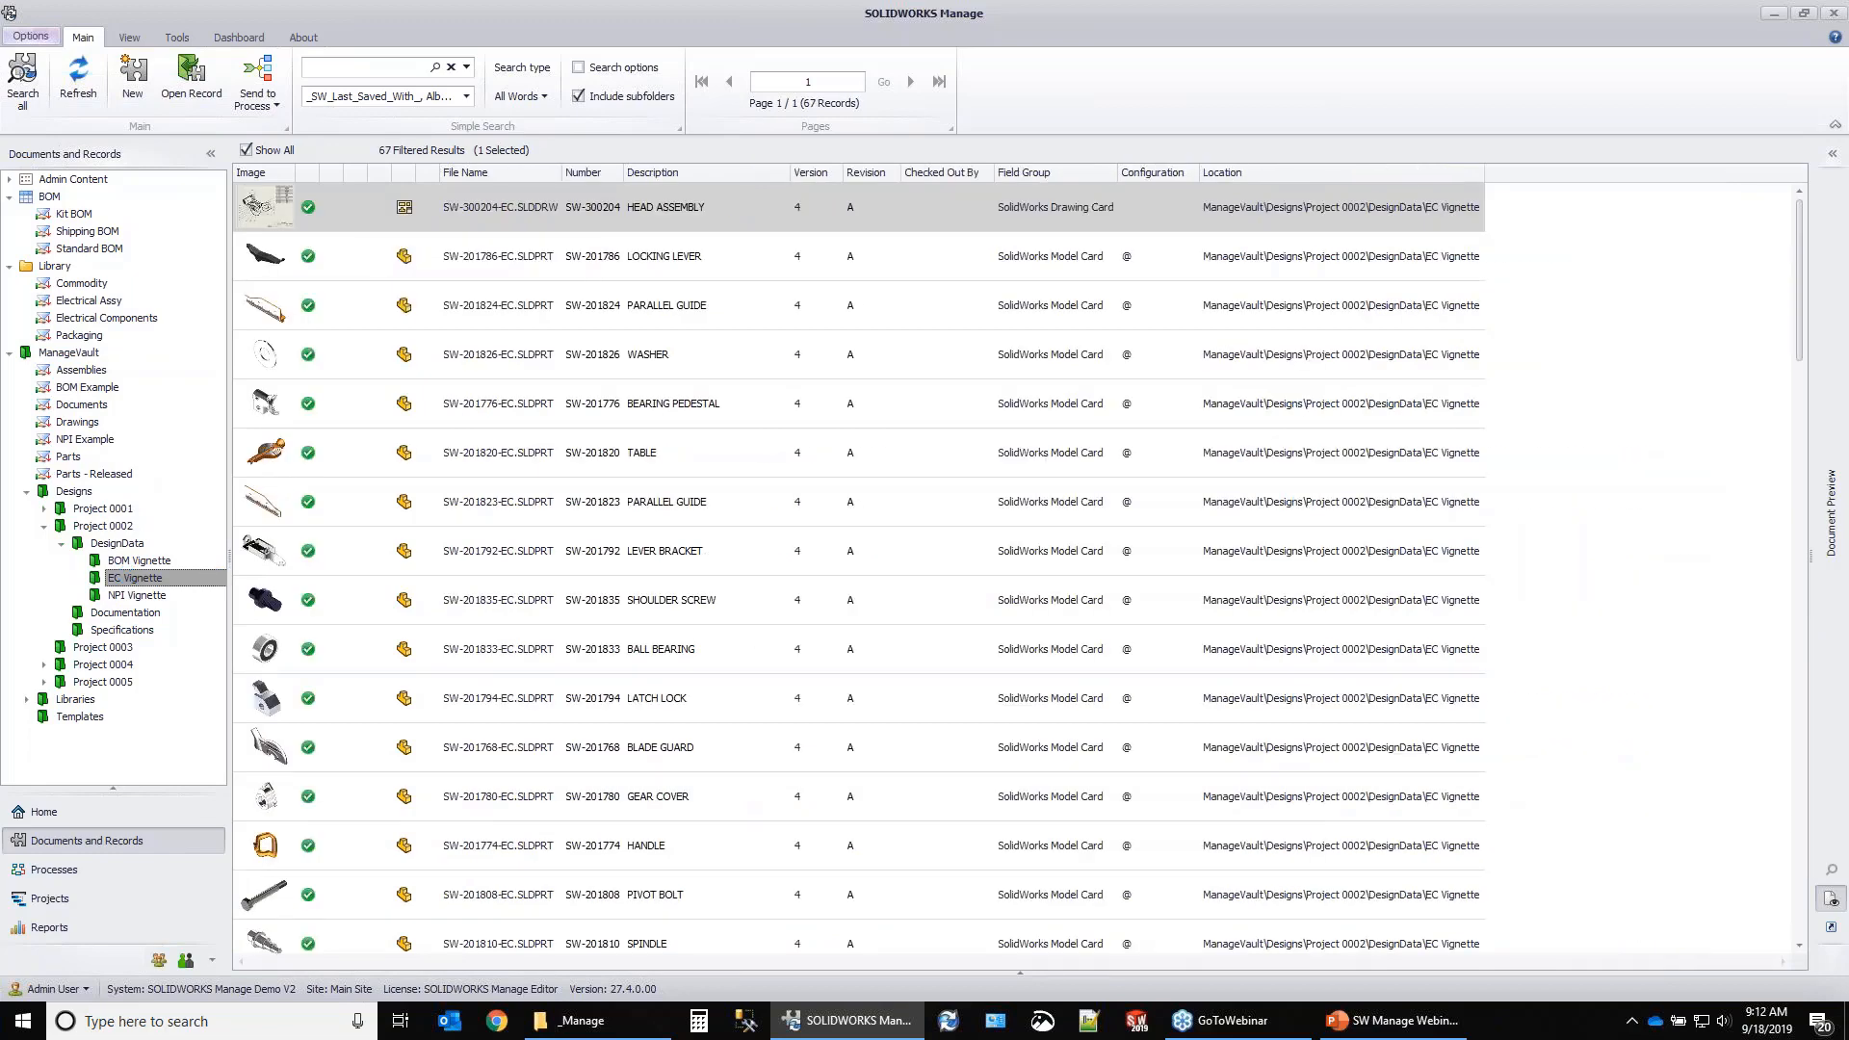
scroll(469, 505, down, 7)
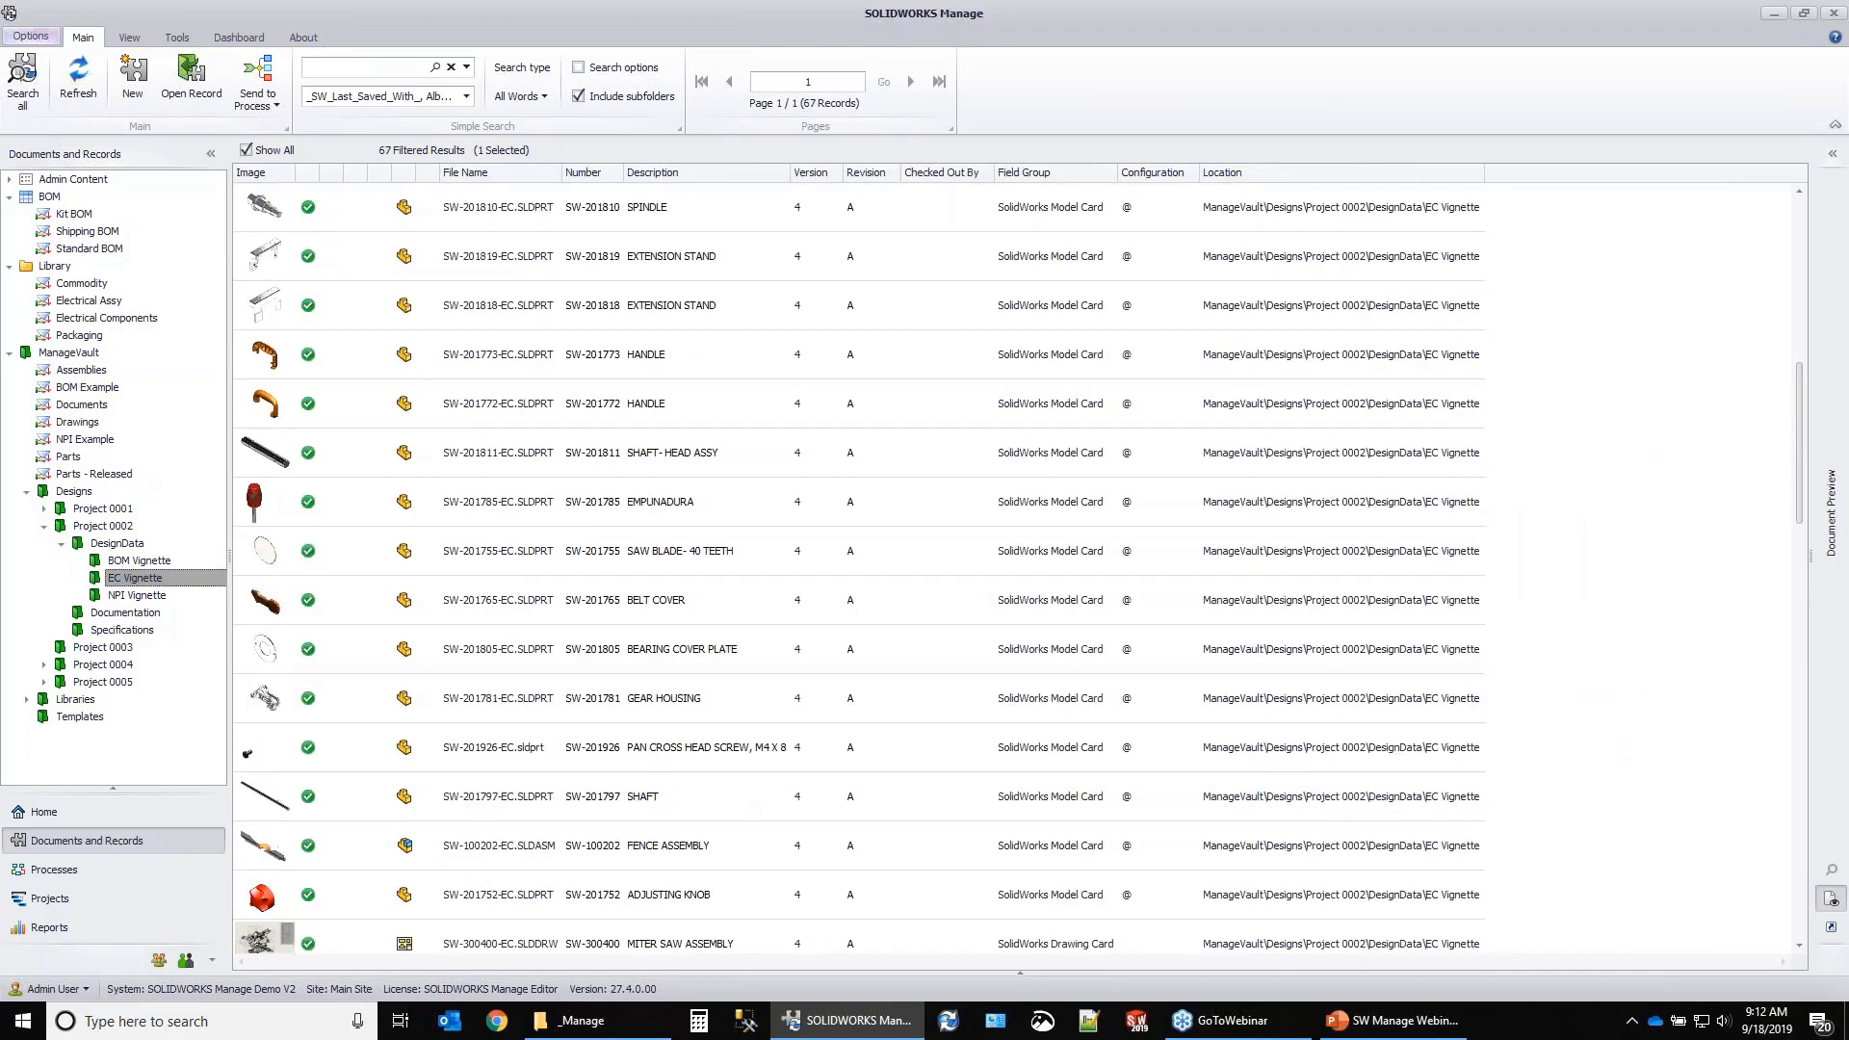
scroll(491, 575, up, 1)
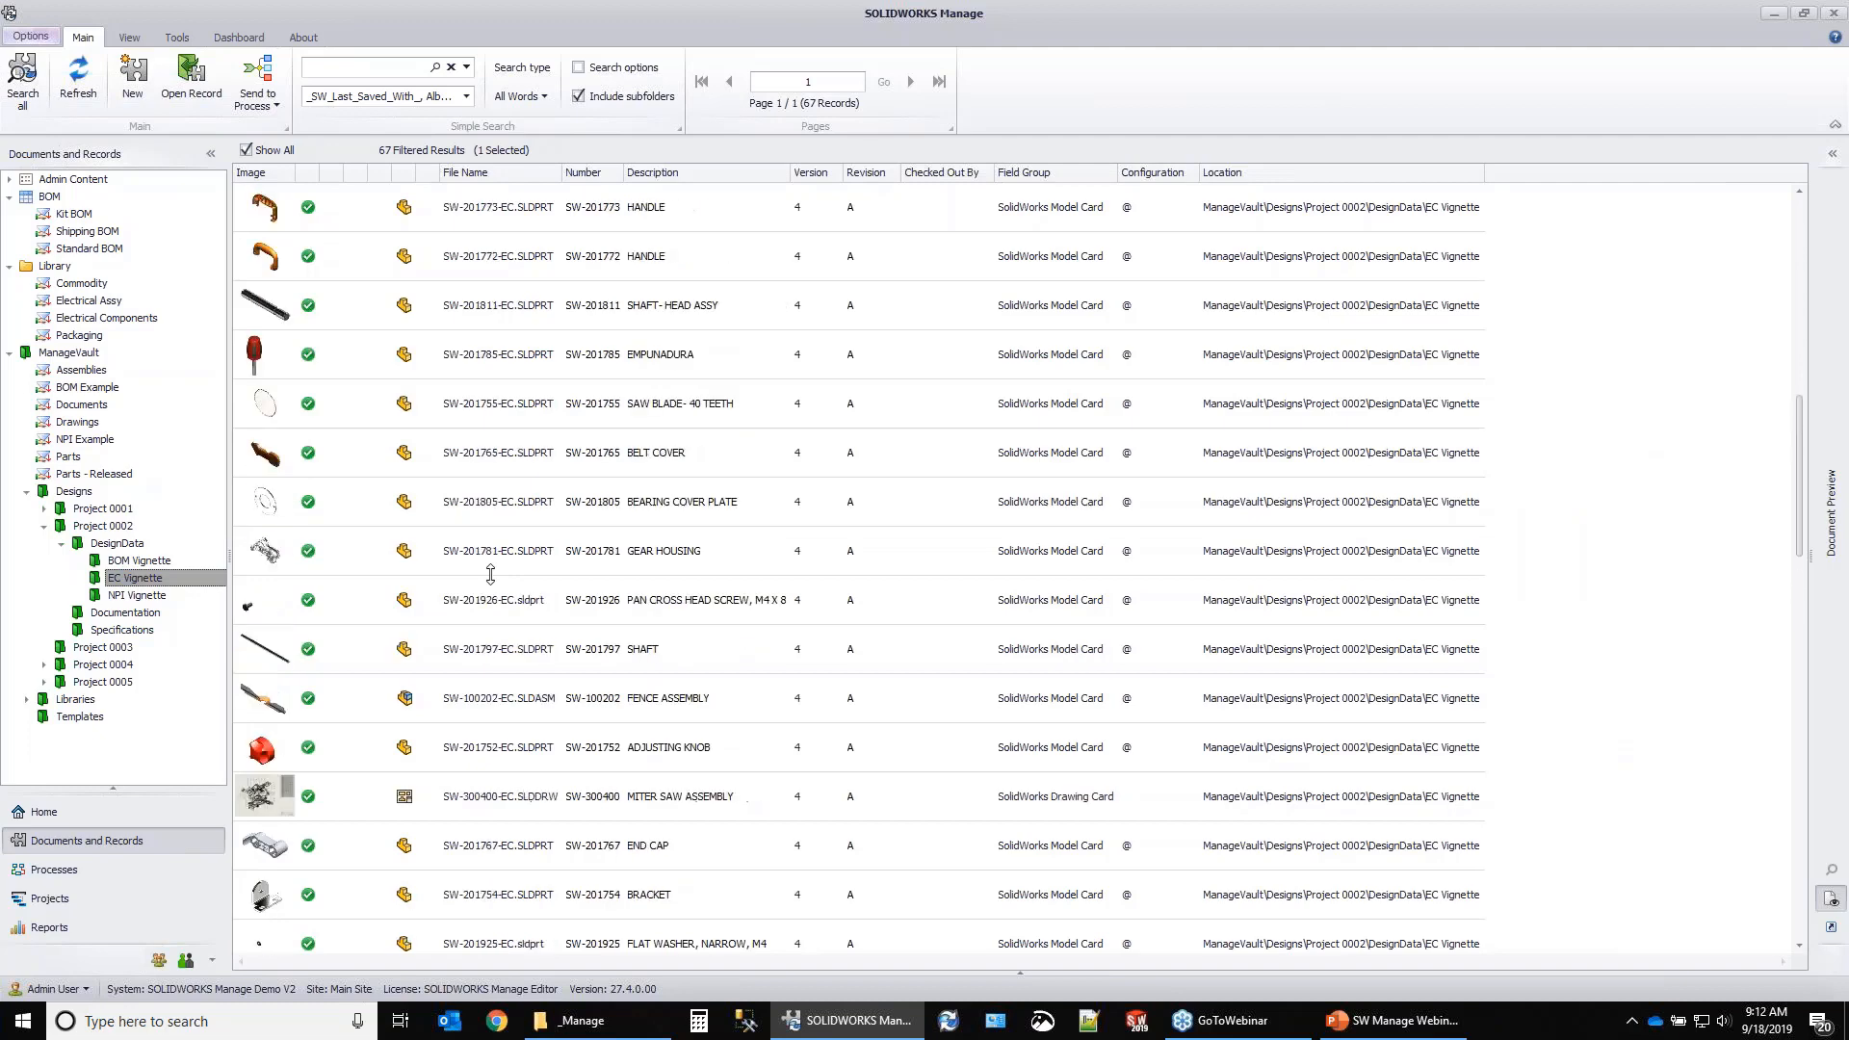
scroll(490, 575, down, 9)
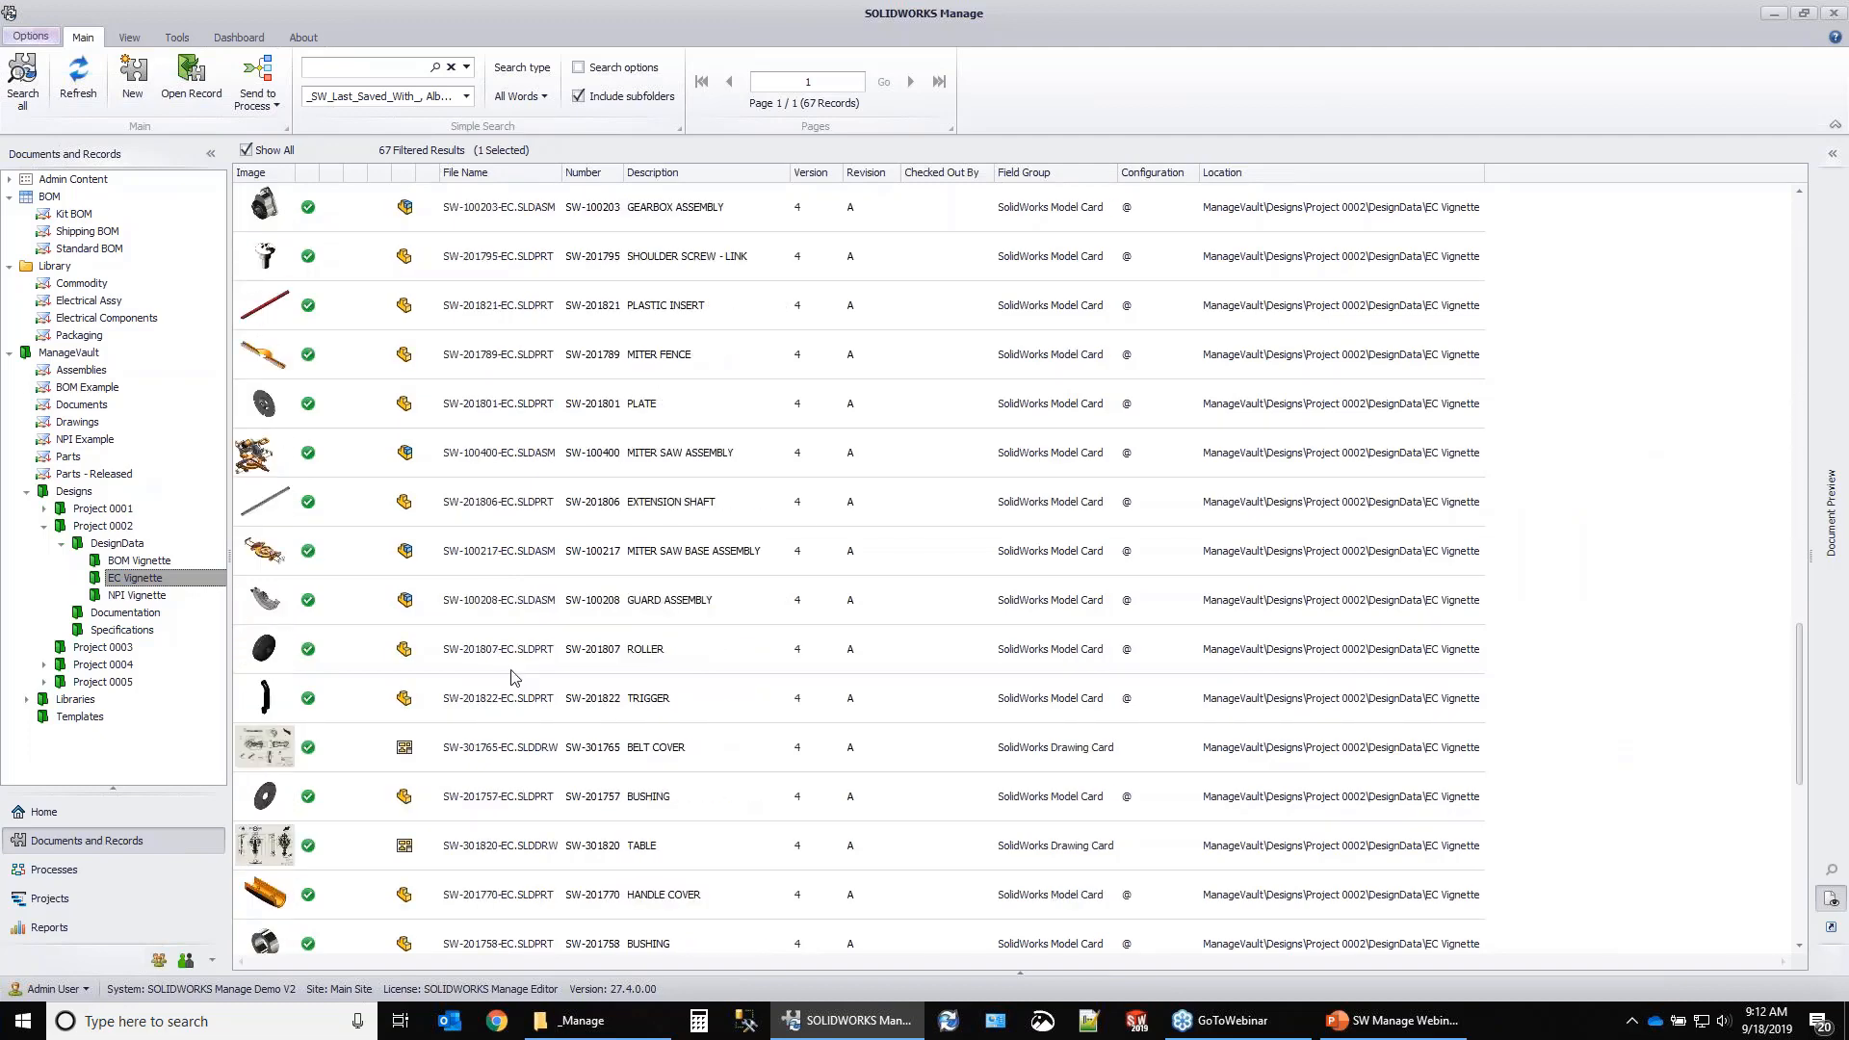
scroll(572, 746, down, 2)
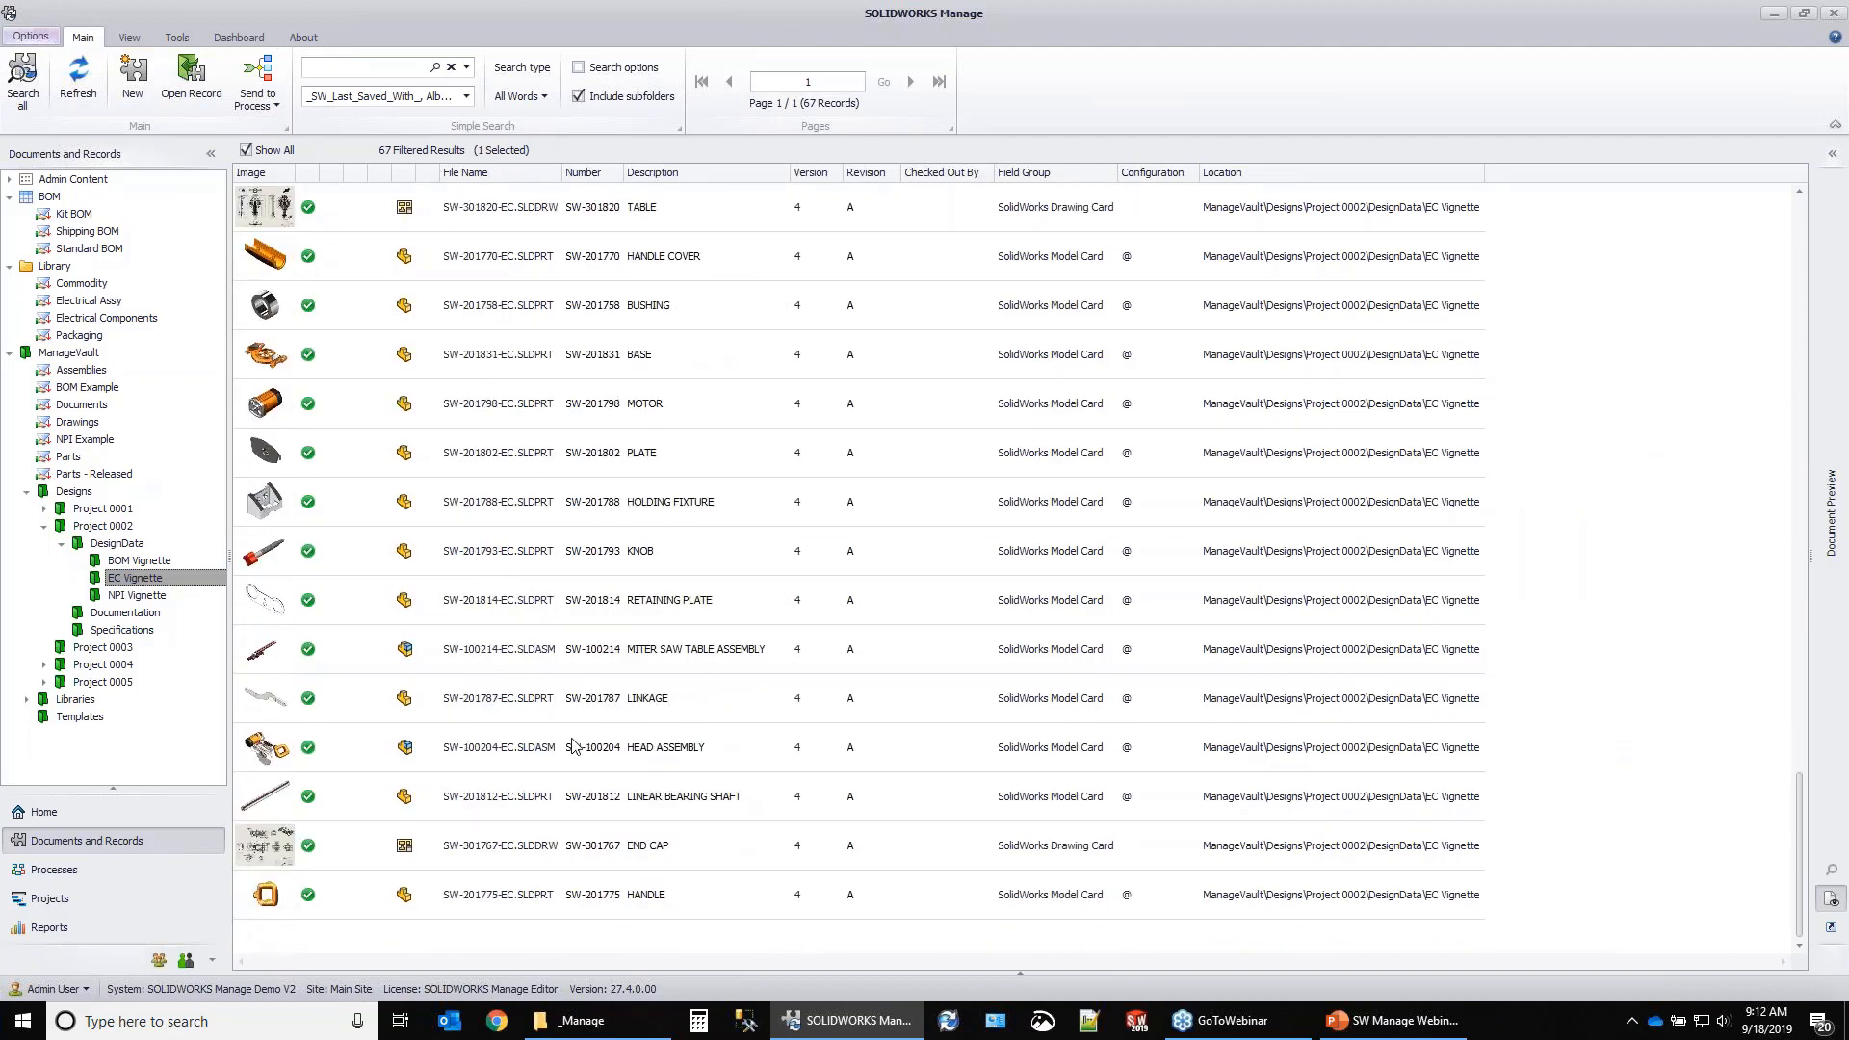
click(541, 754)
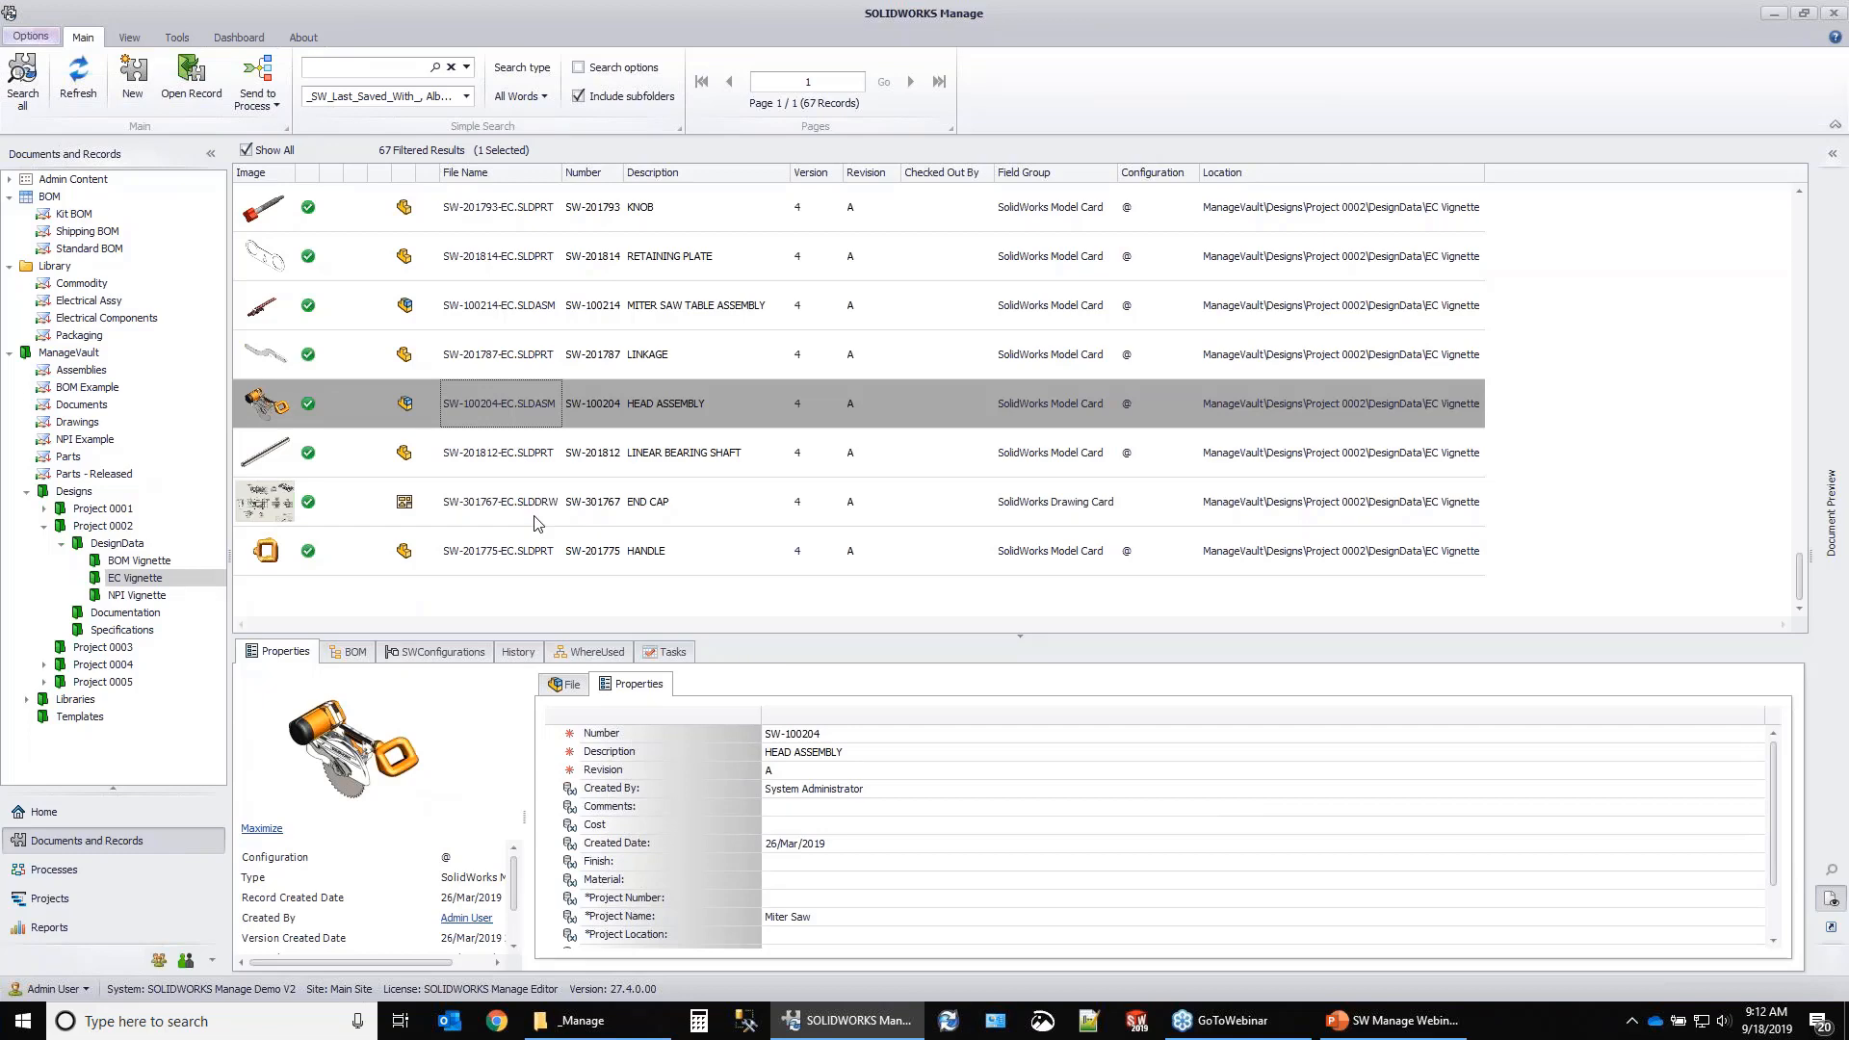
scroll(554, 467, up, 5)
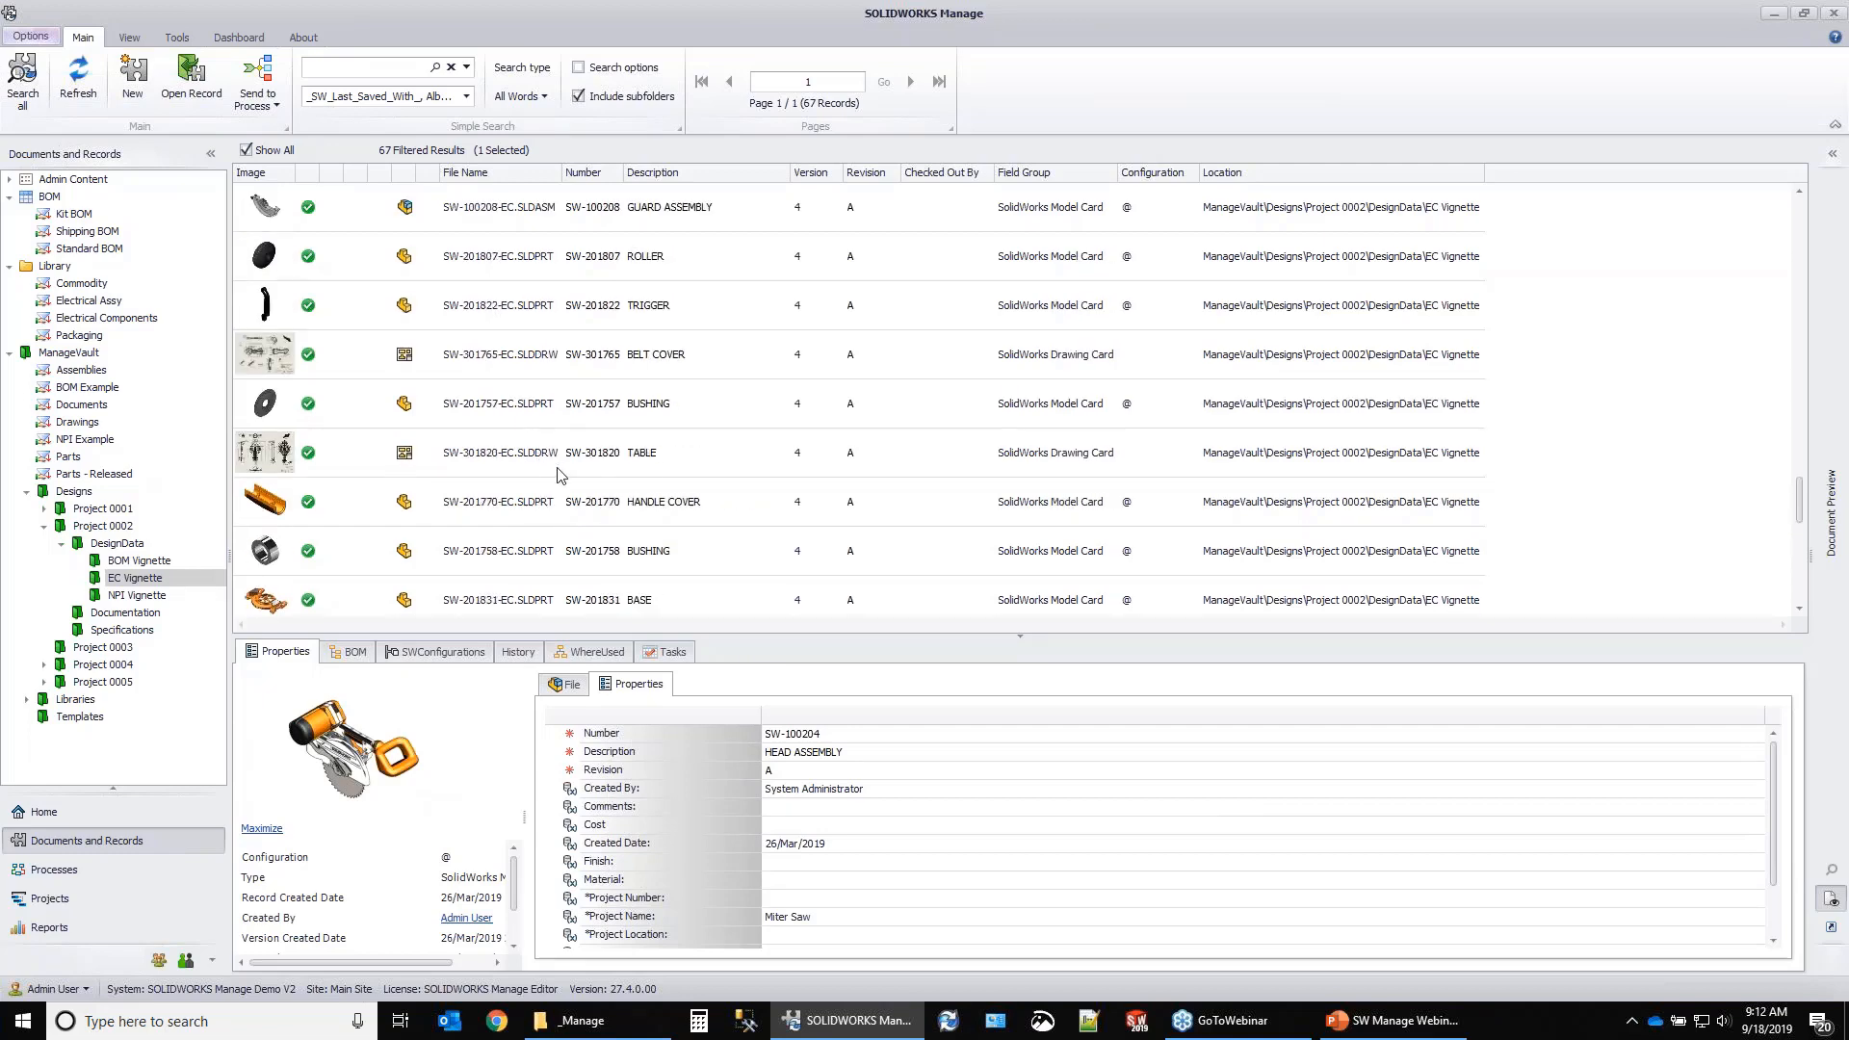
scroll(558, 475, up, 1)
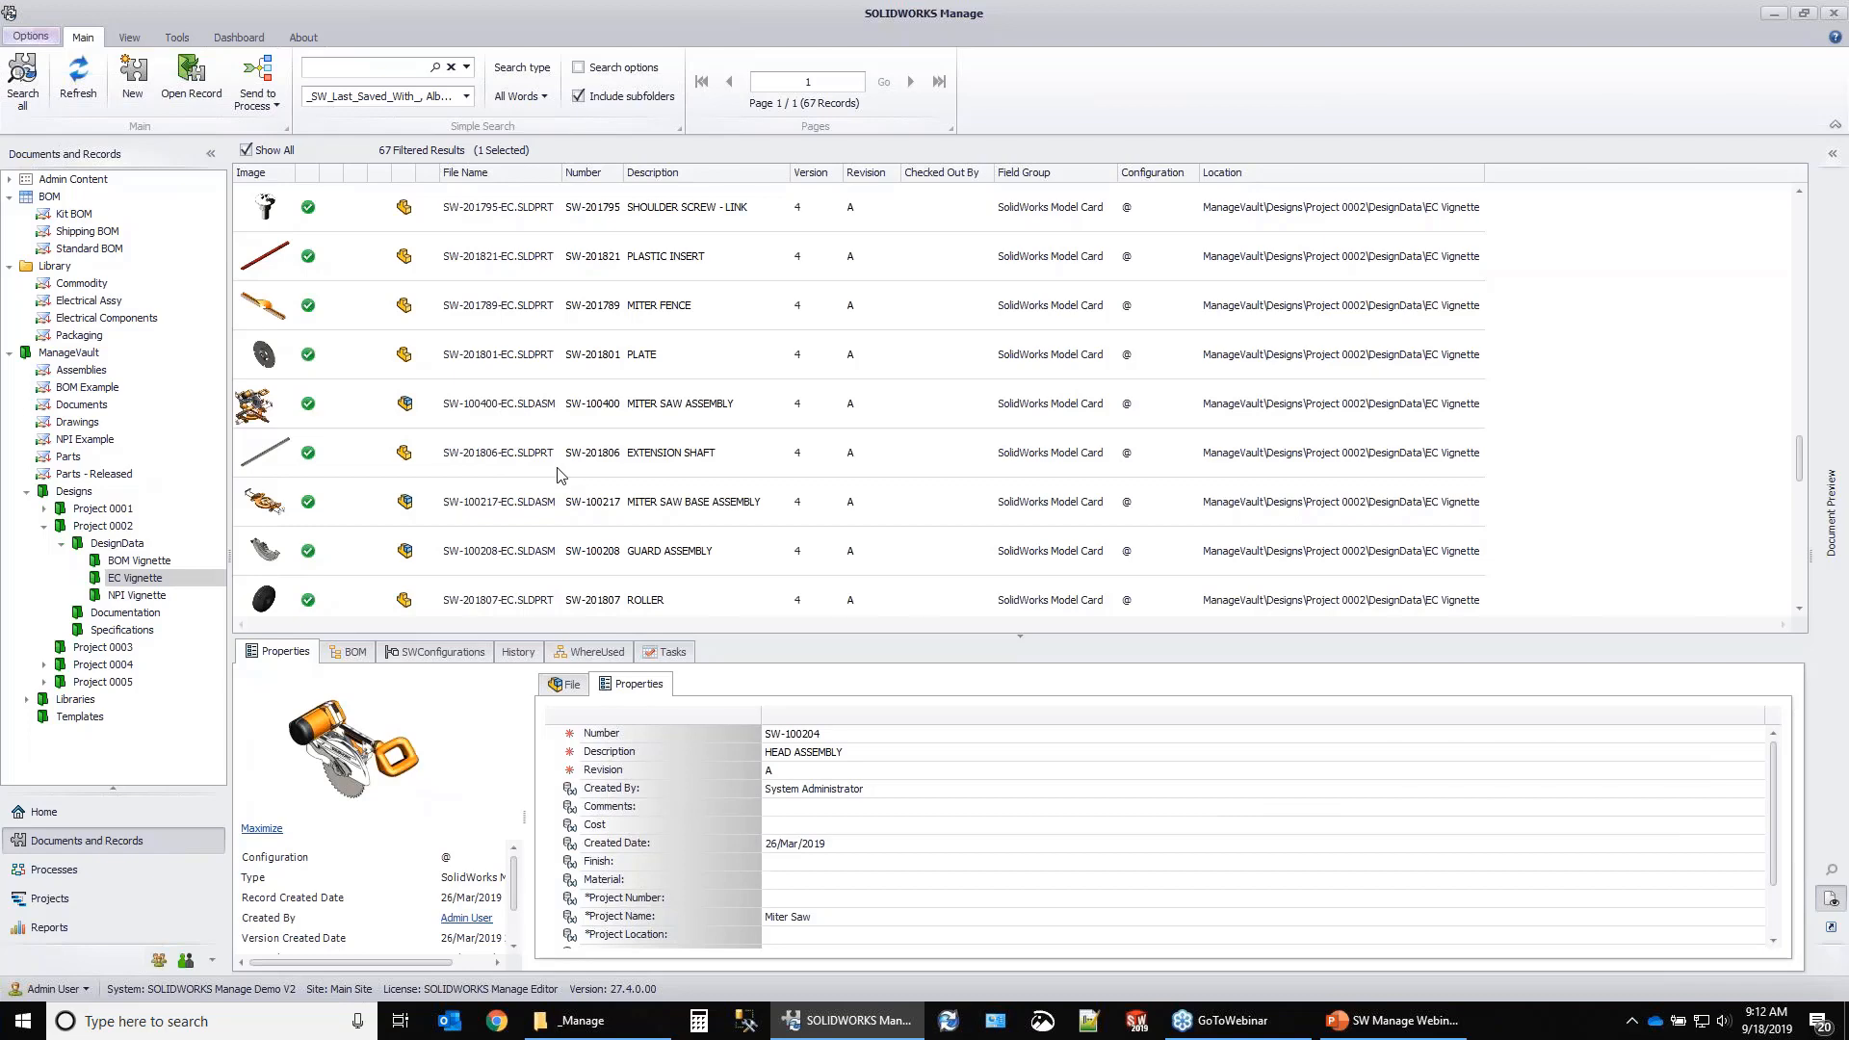
Return to the home task list and locate the HEAD ASSEMBLY task's attachment in its BOM Vignette folder again.
click(38, 812)
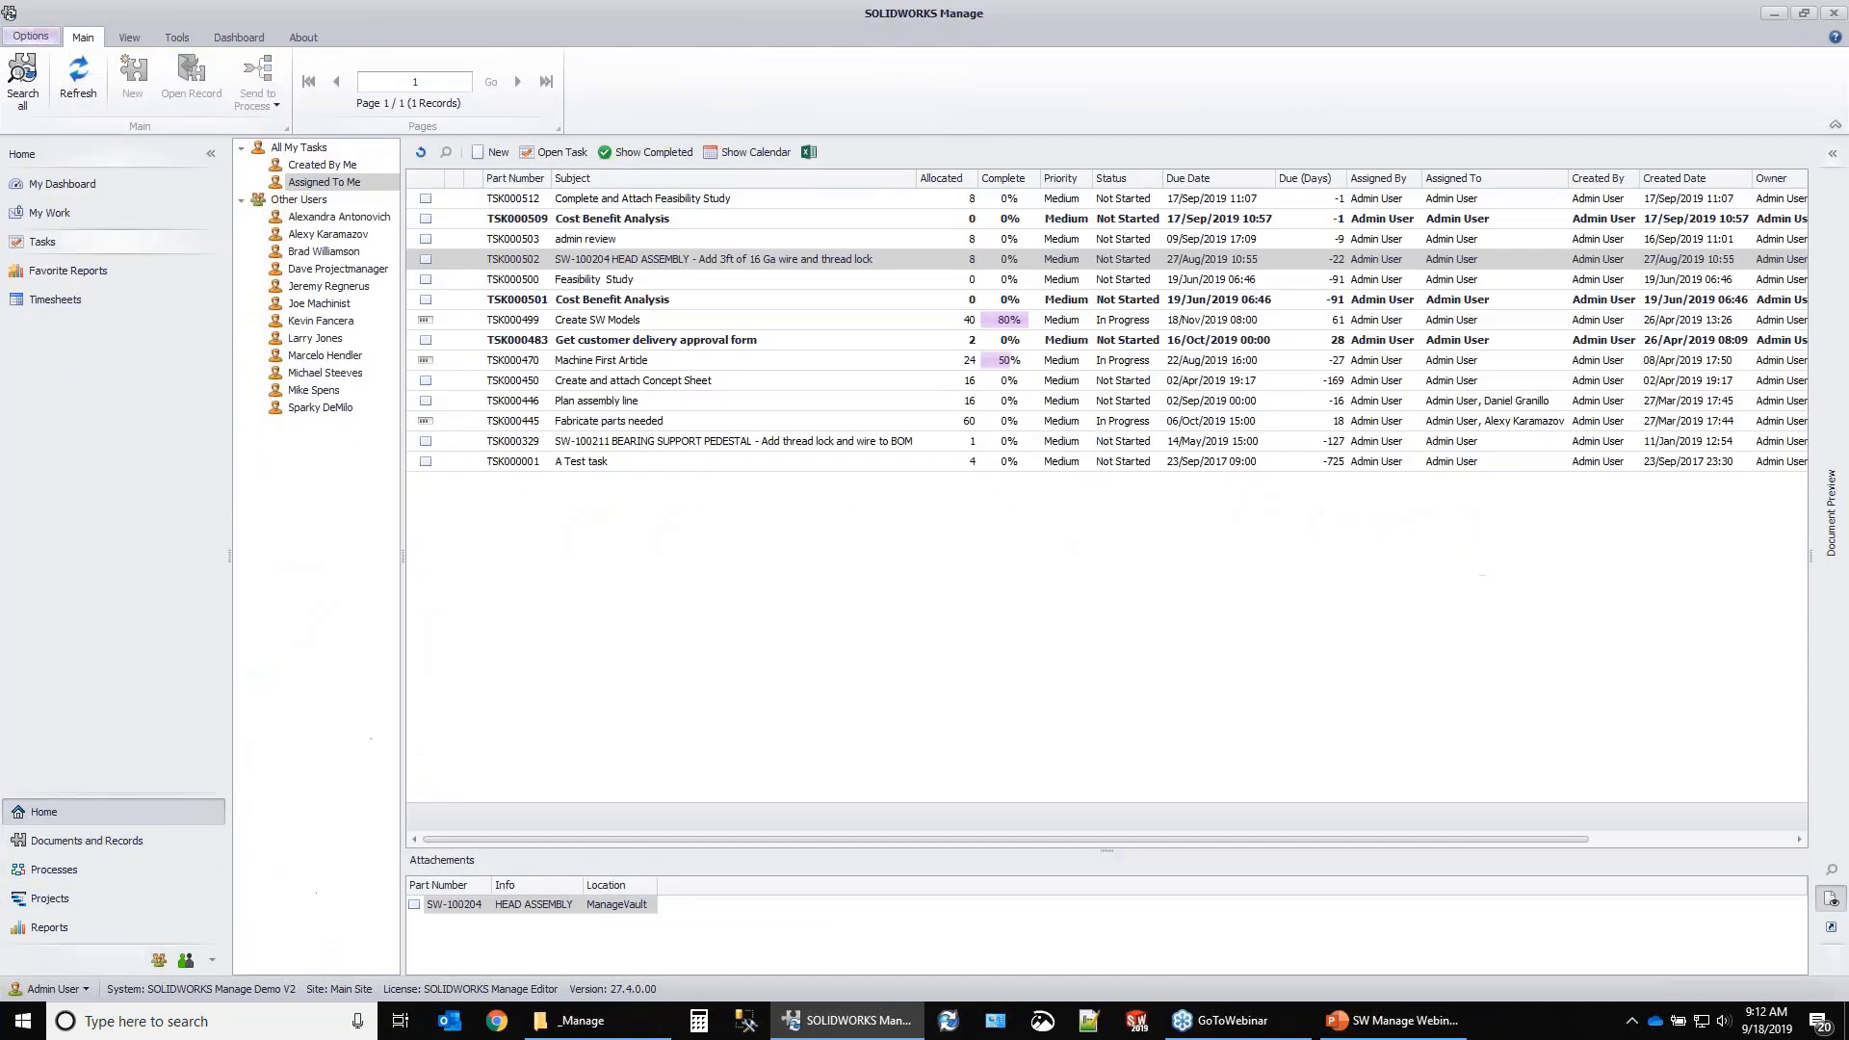
right_click(459, 906)
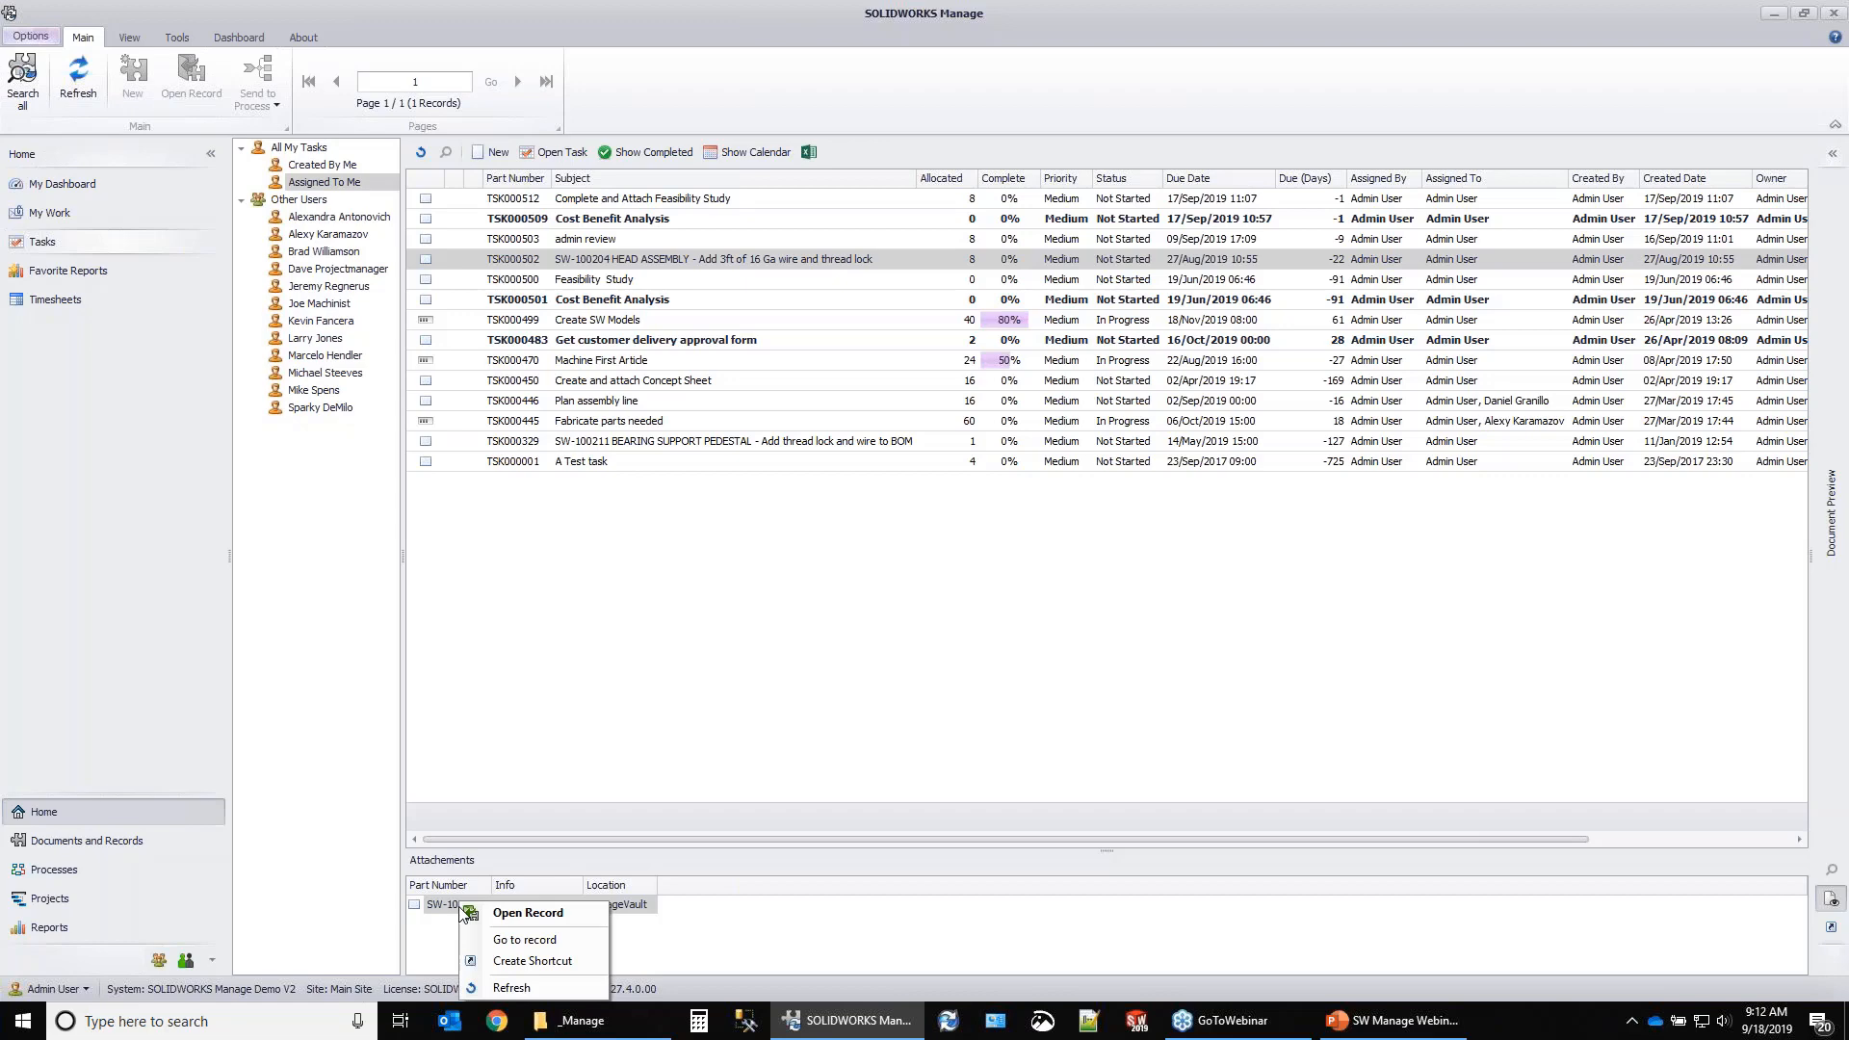
click(523, 941)
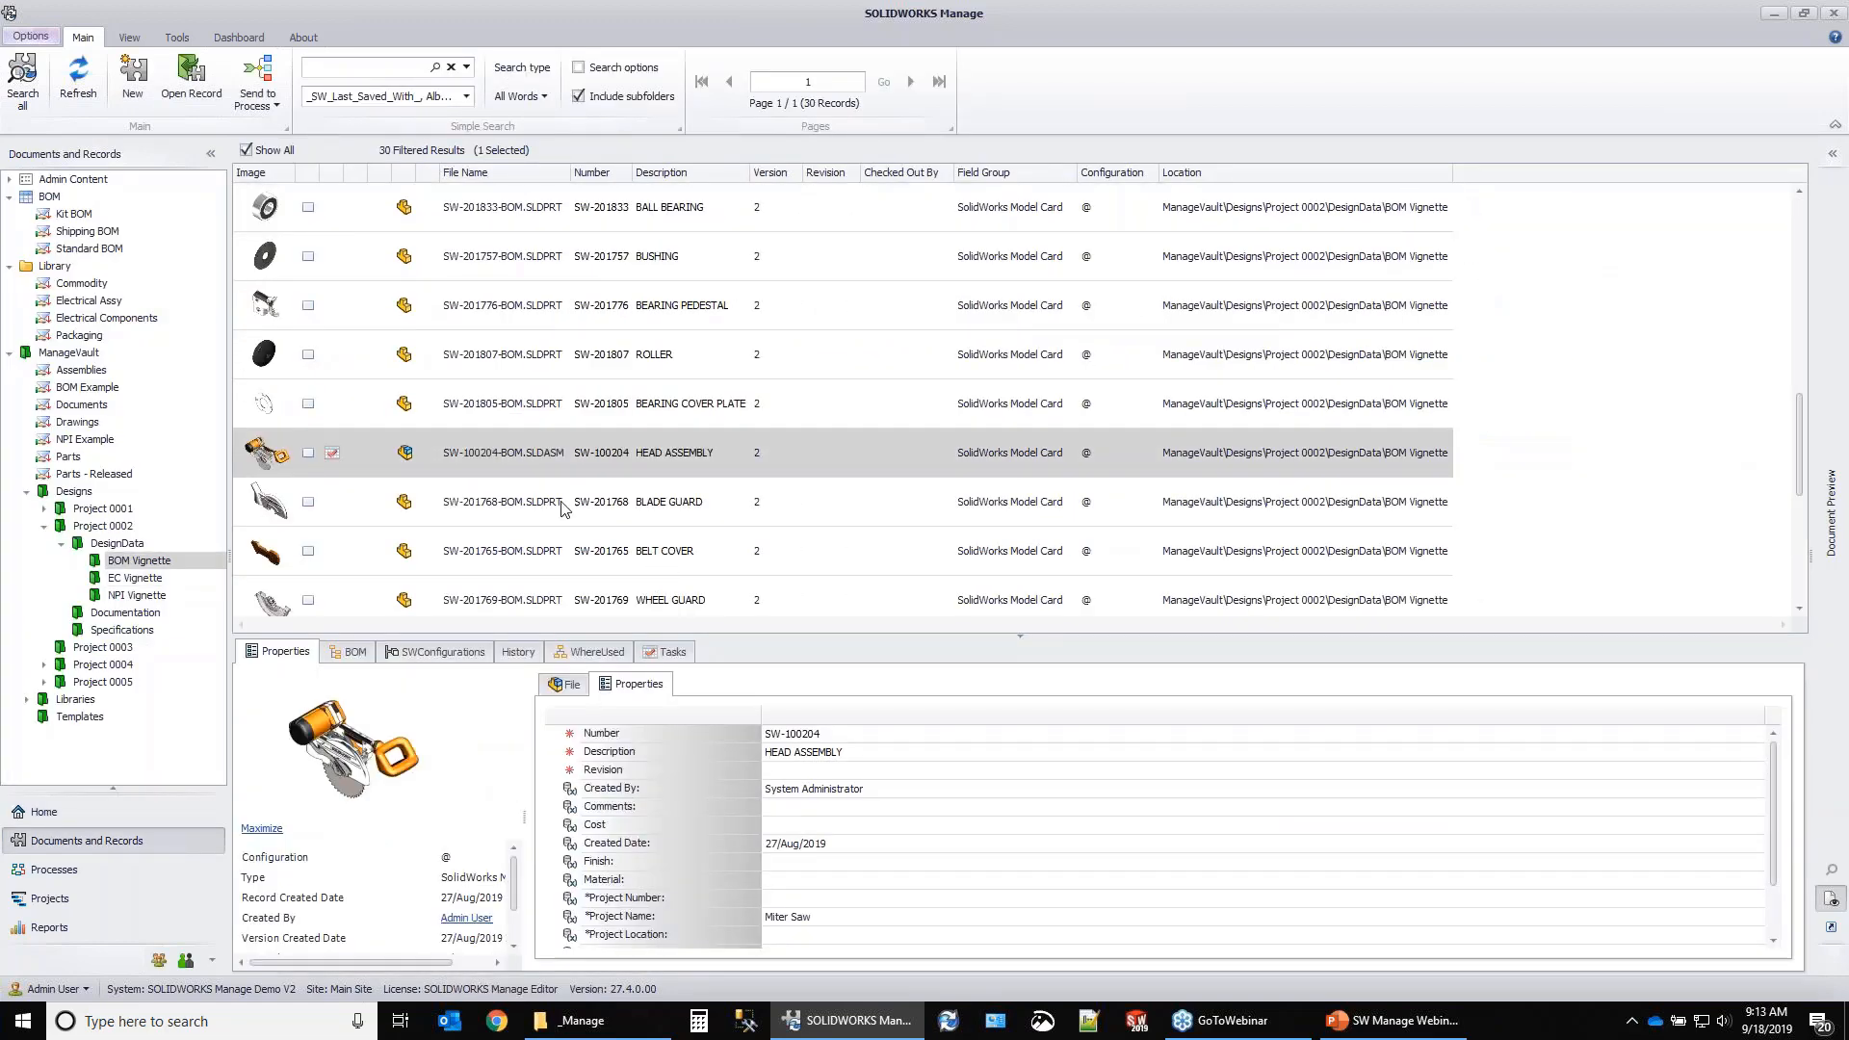
Show SW-100204-BOM.SLDASM in Windows Explorer and review its bill of materials in the vault.
right_click(555, 454)
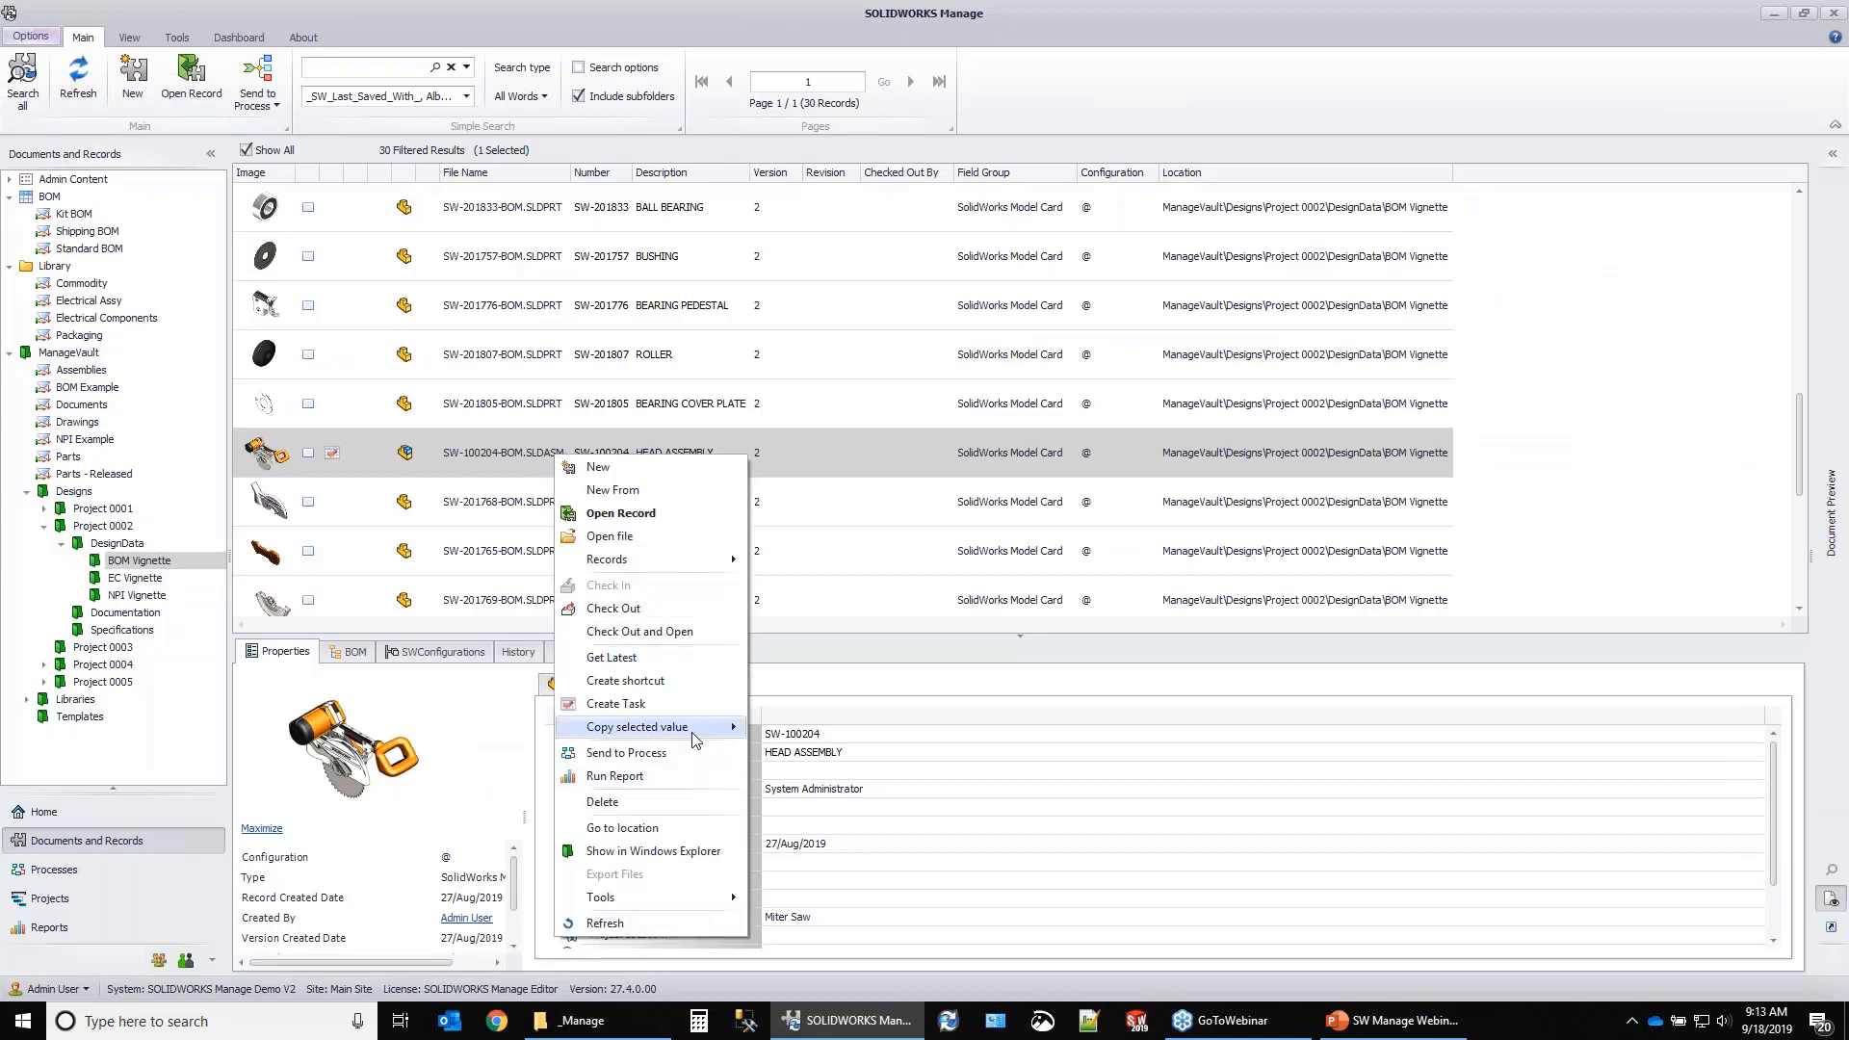
click(700, 854)
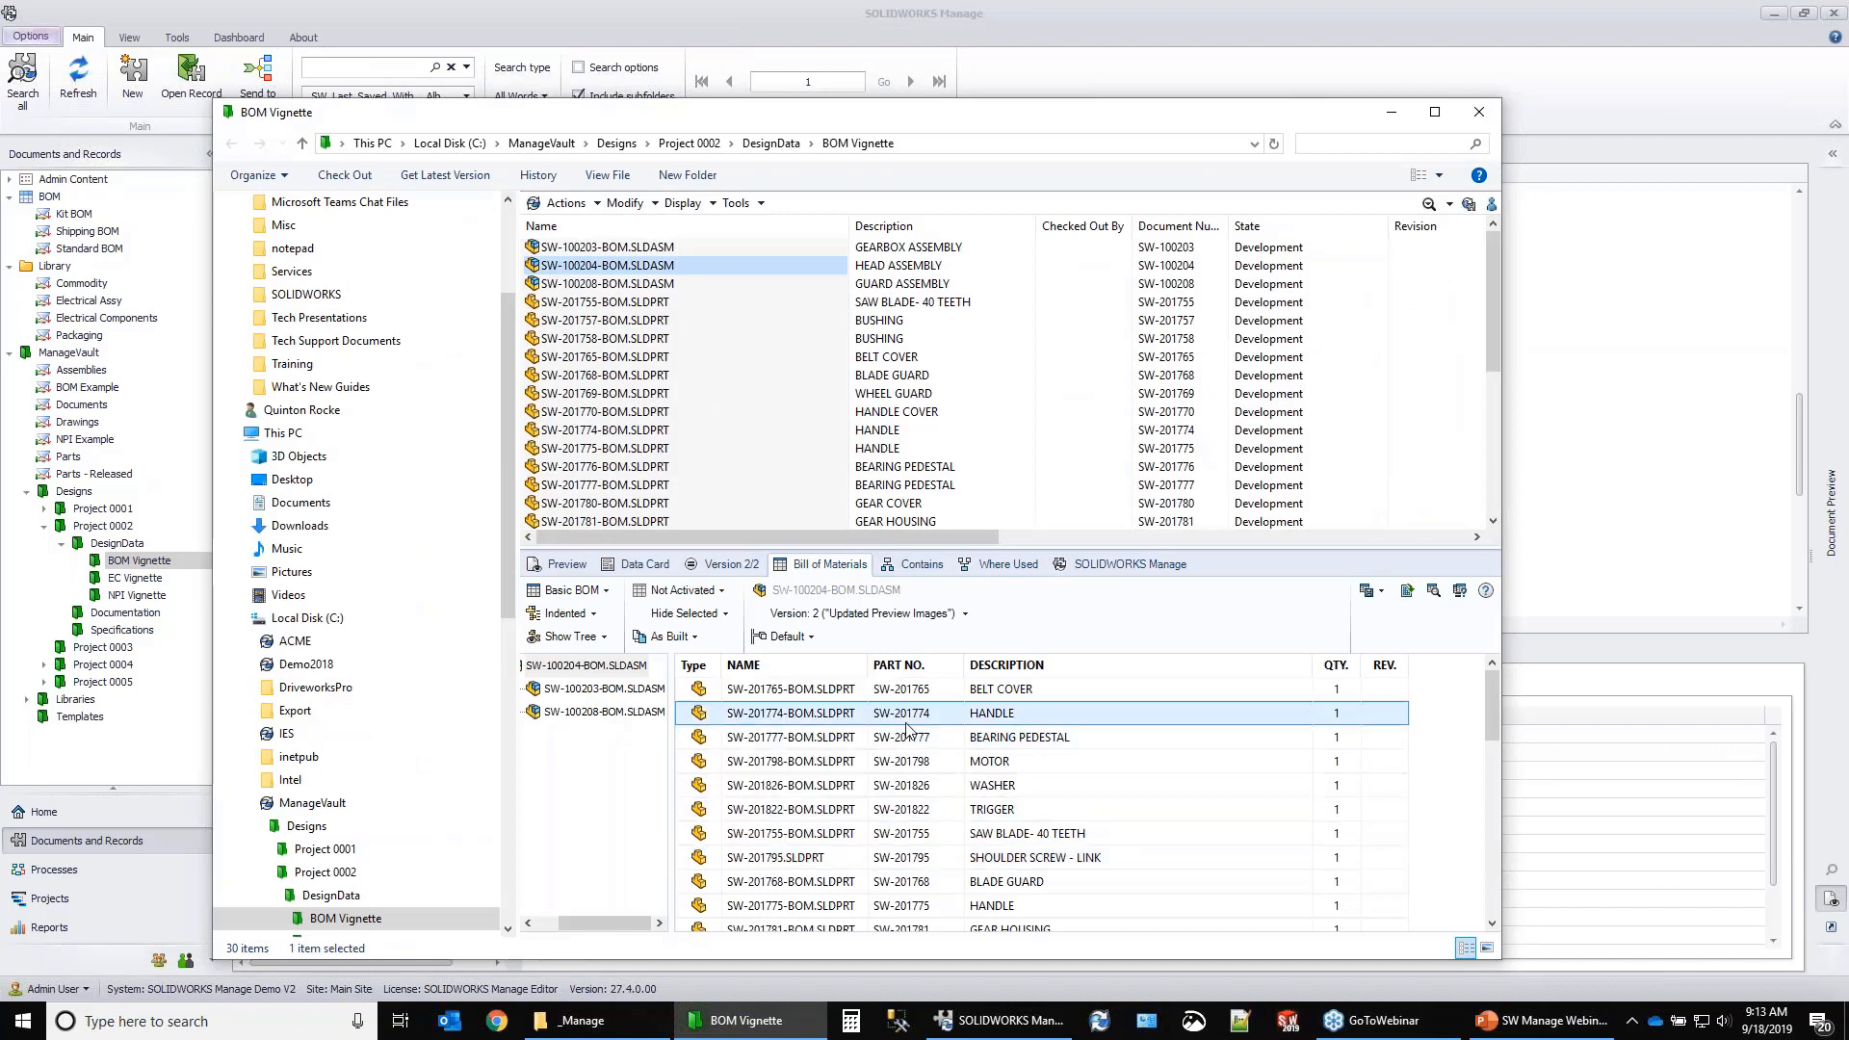
click(961, 693)
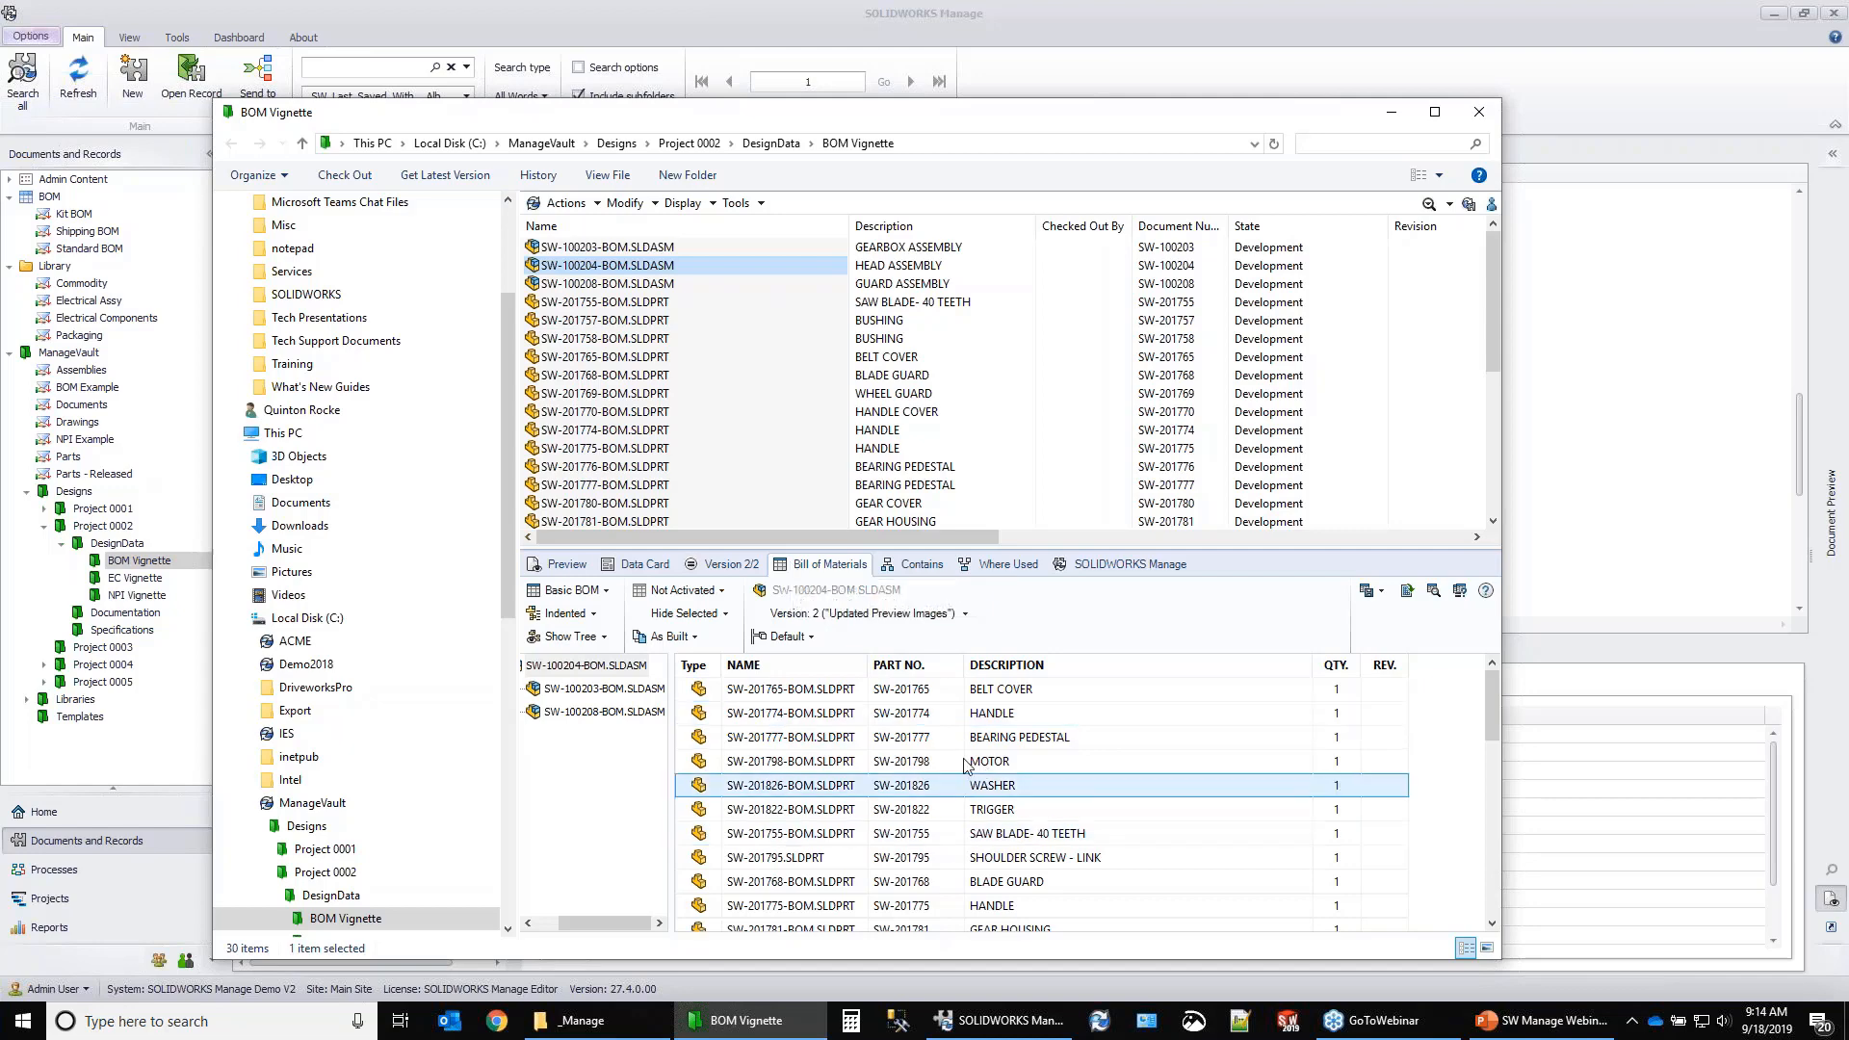
mouse_move(1489, 702)
mouse_down()
mouse_move(1482, 832)
mouse_move(1493, 680)
mouse_up()
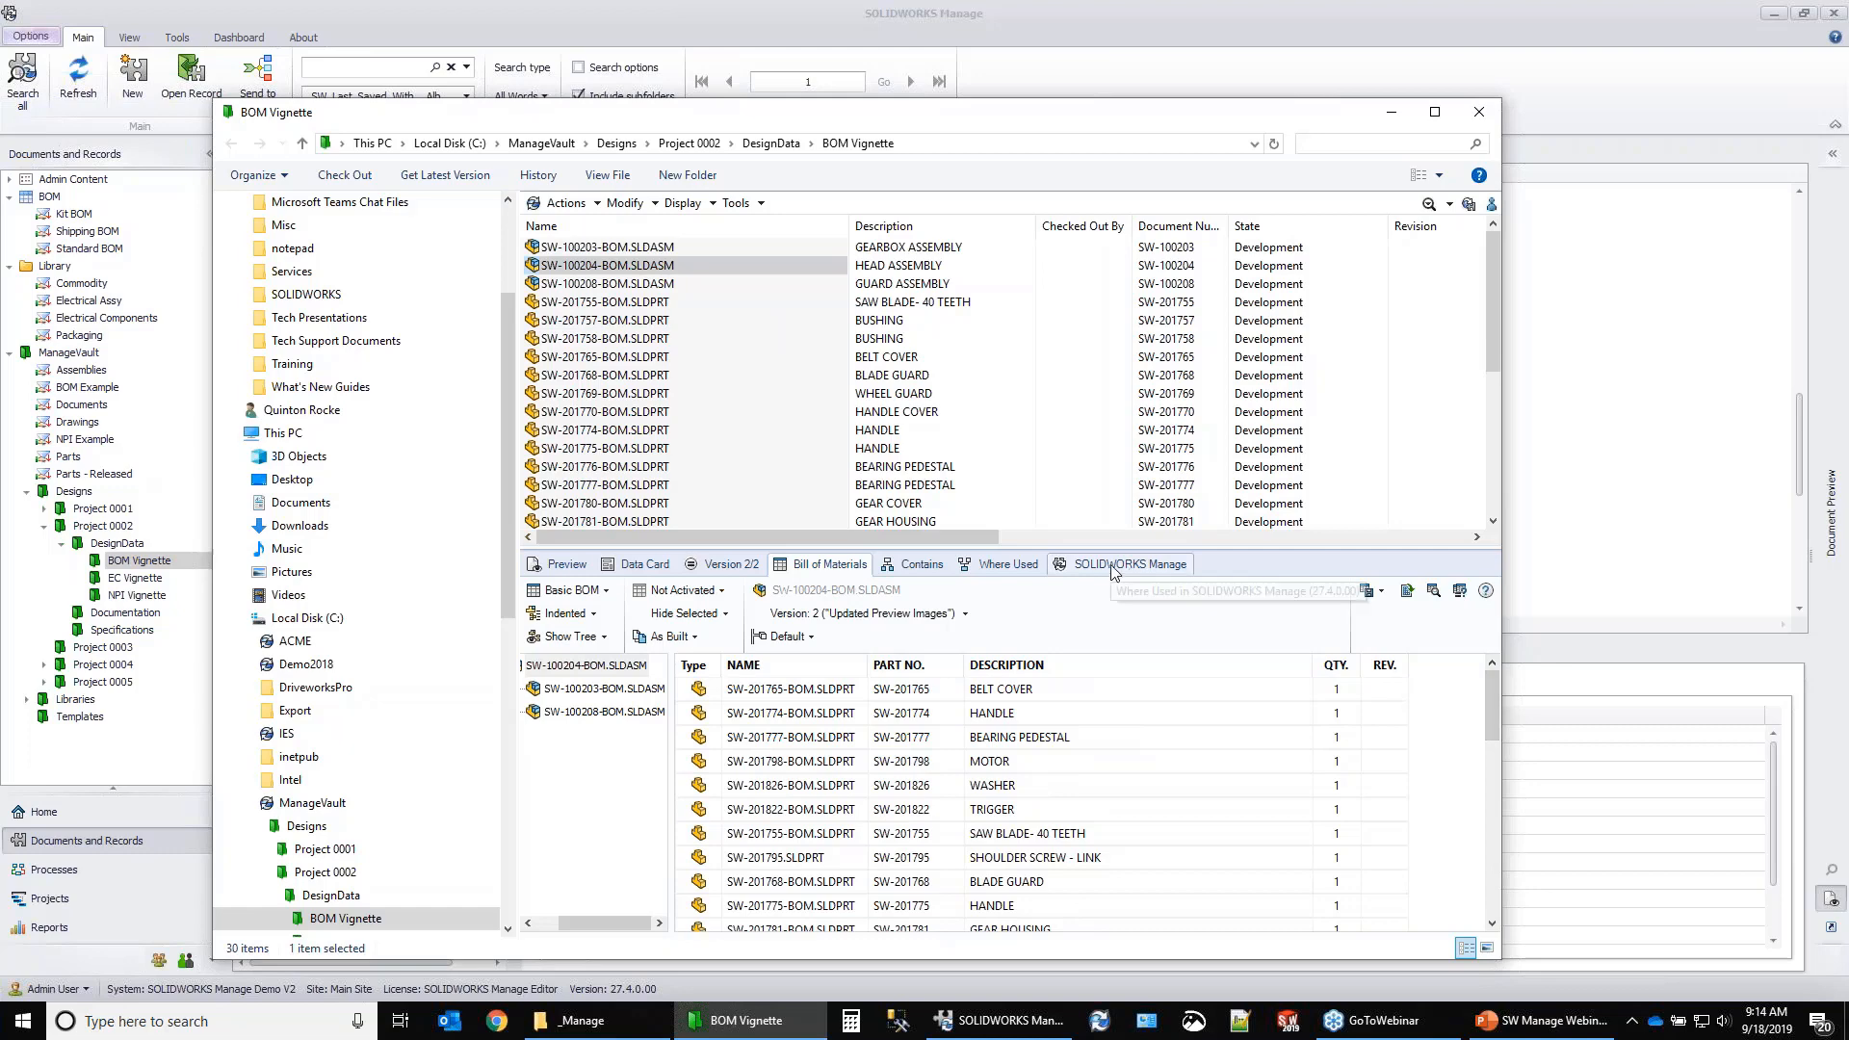
Review the SOLIDWORKS Manage commands available for SW-100204-BOM.SLDASM in the vault window.
click(593, 268)
right_click(593, 271)
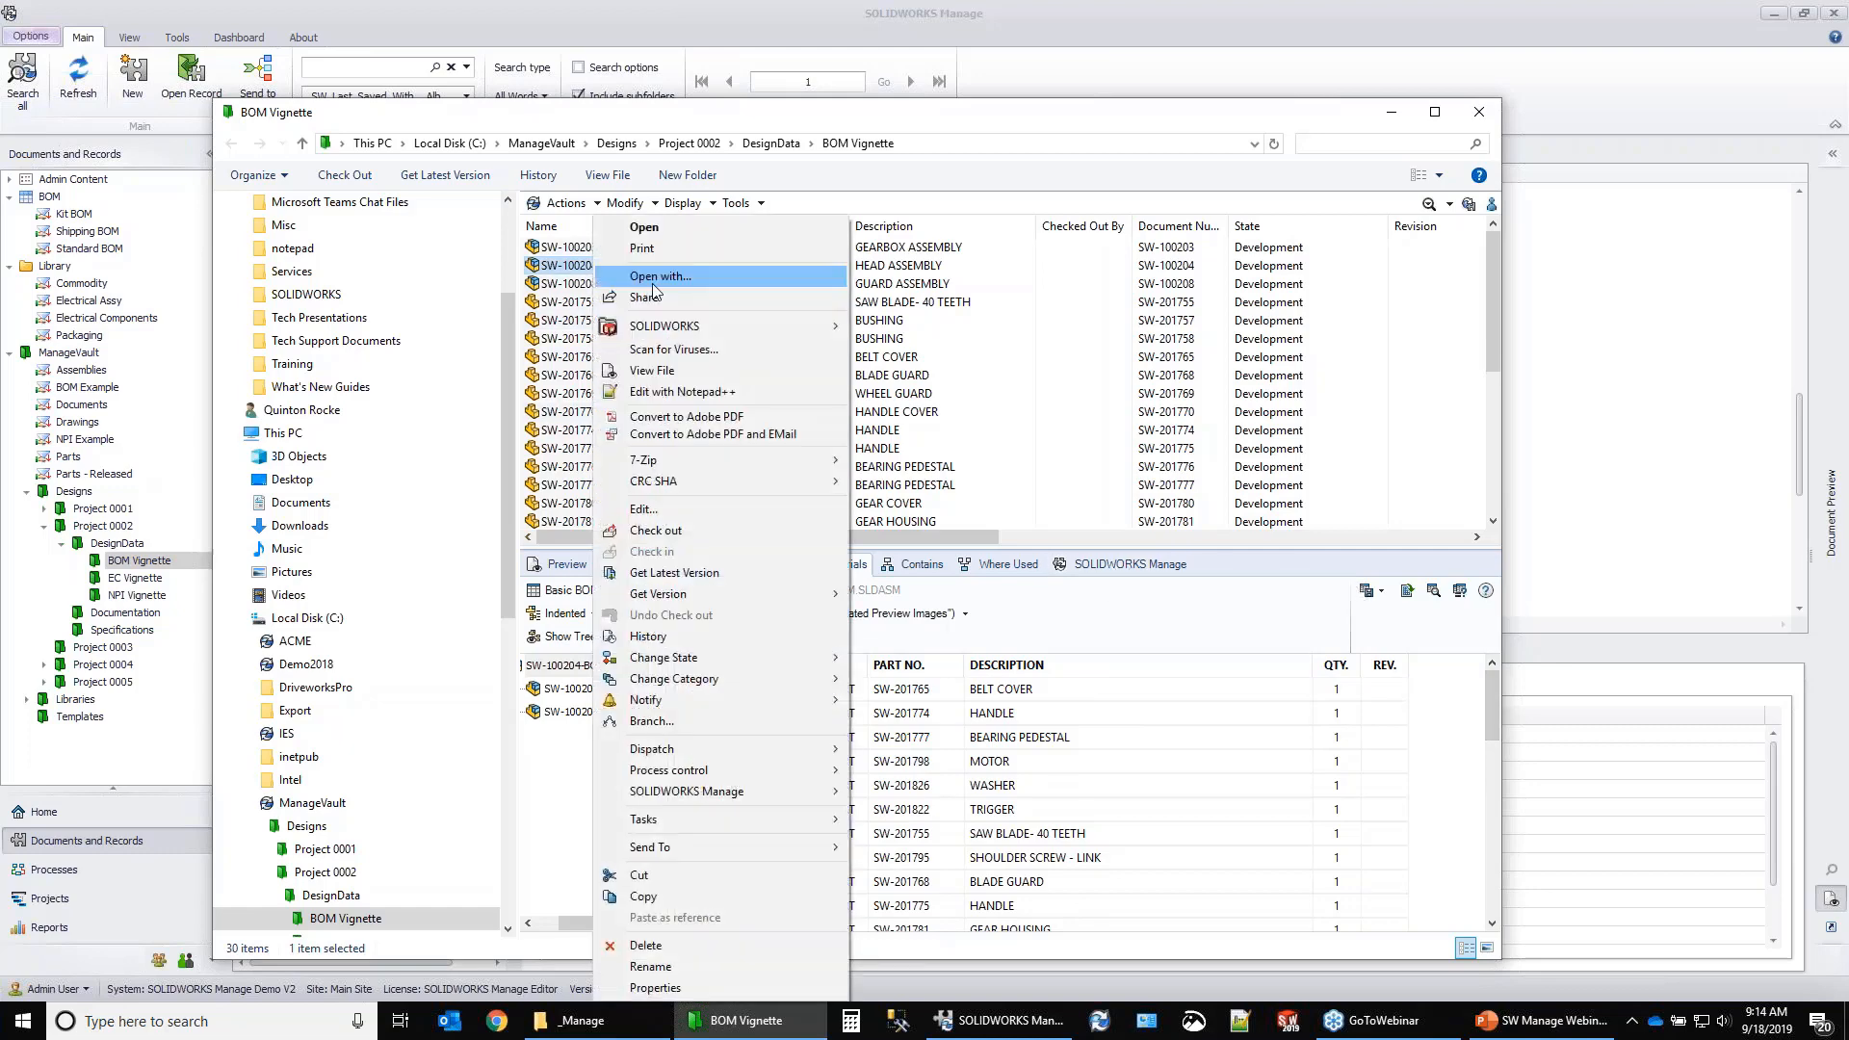
mouse_move(717, 792)
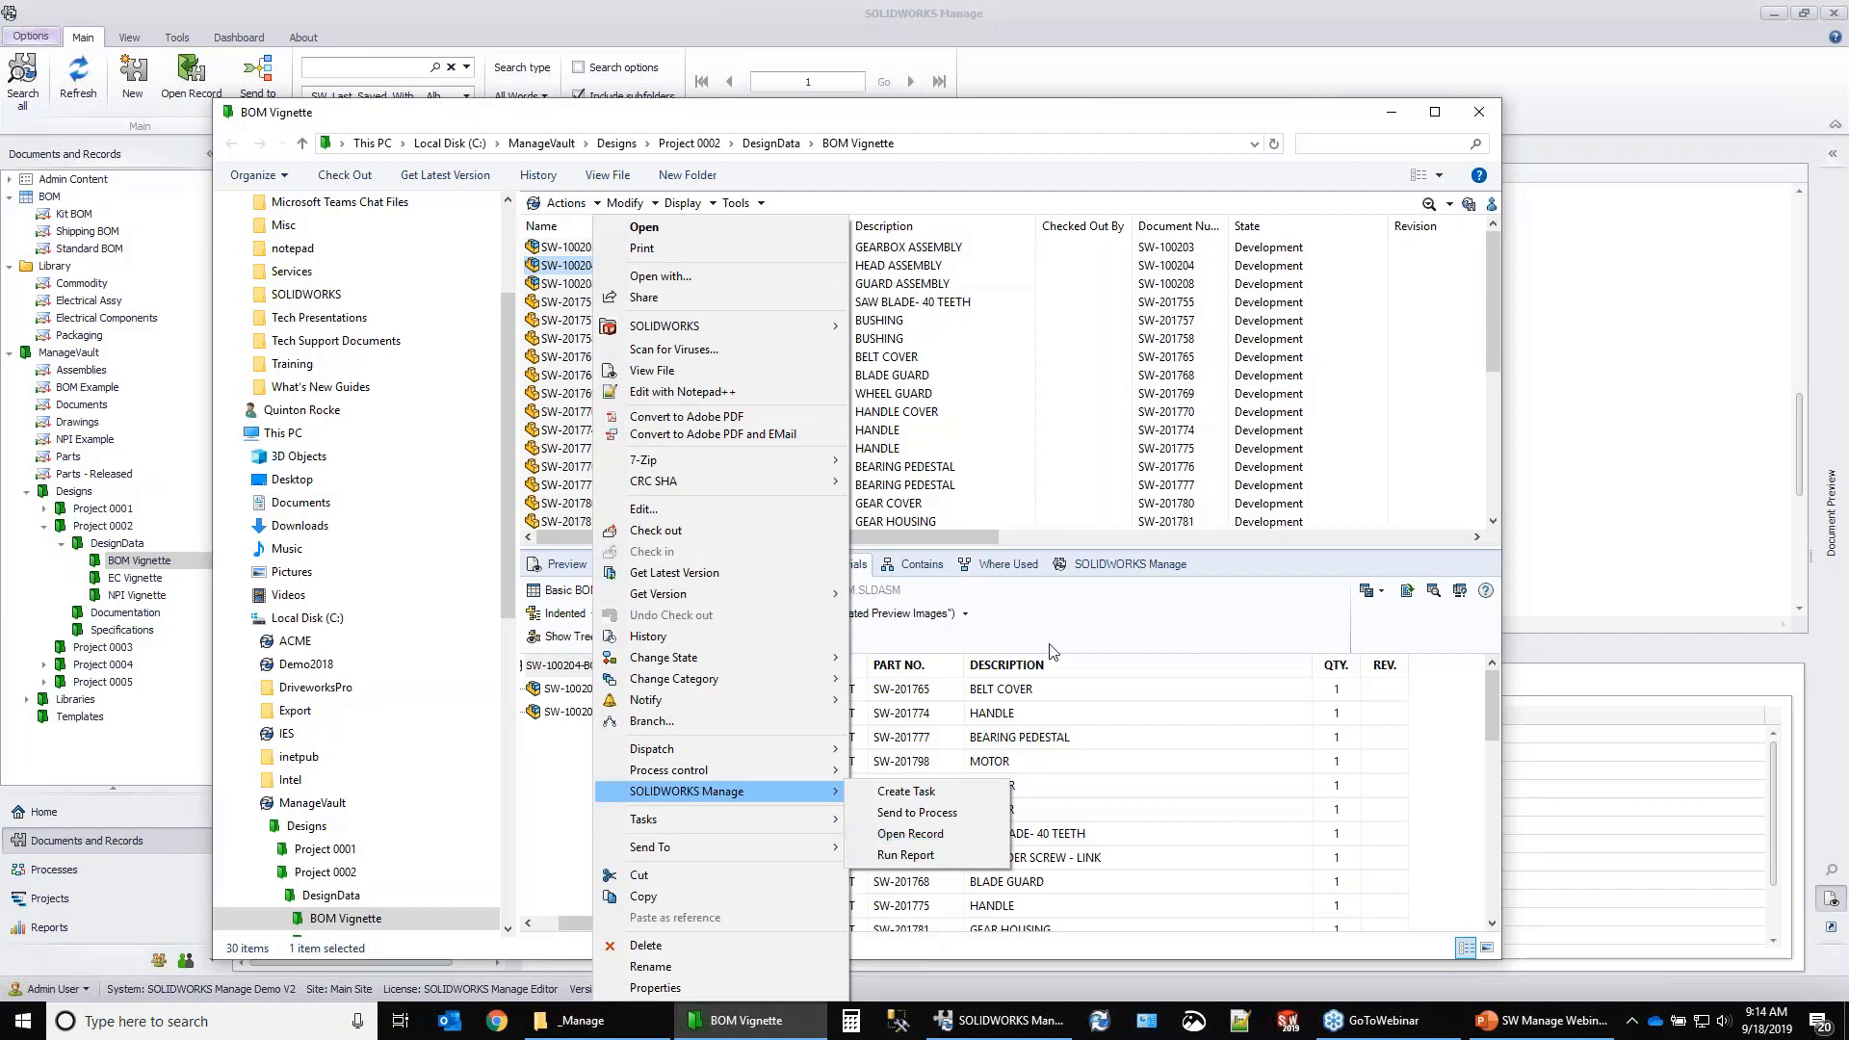
click(1112, 566)
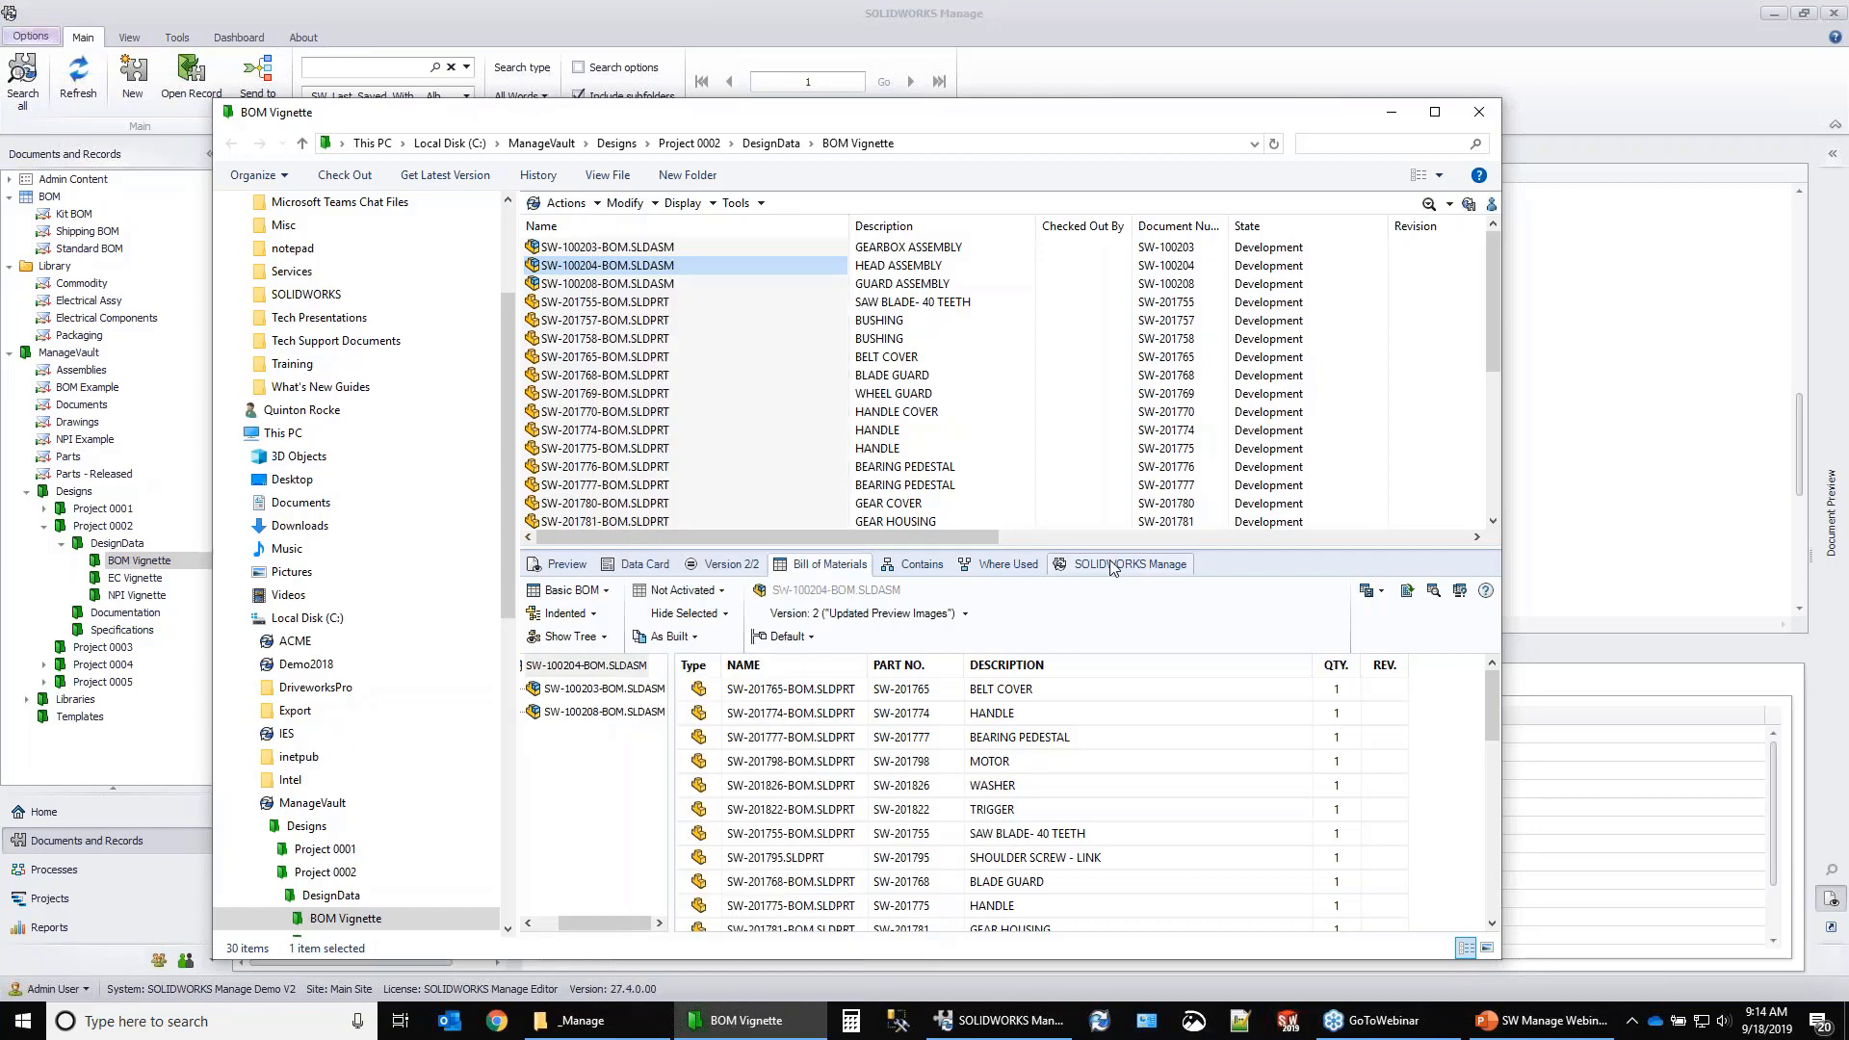
Check the assembly's SOLIDWORKS Manage BOM usage and tasks, restore its bill of materials view, and minimize the vault window.
click(1112, 566)
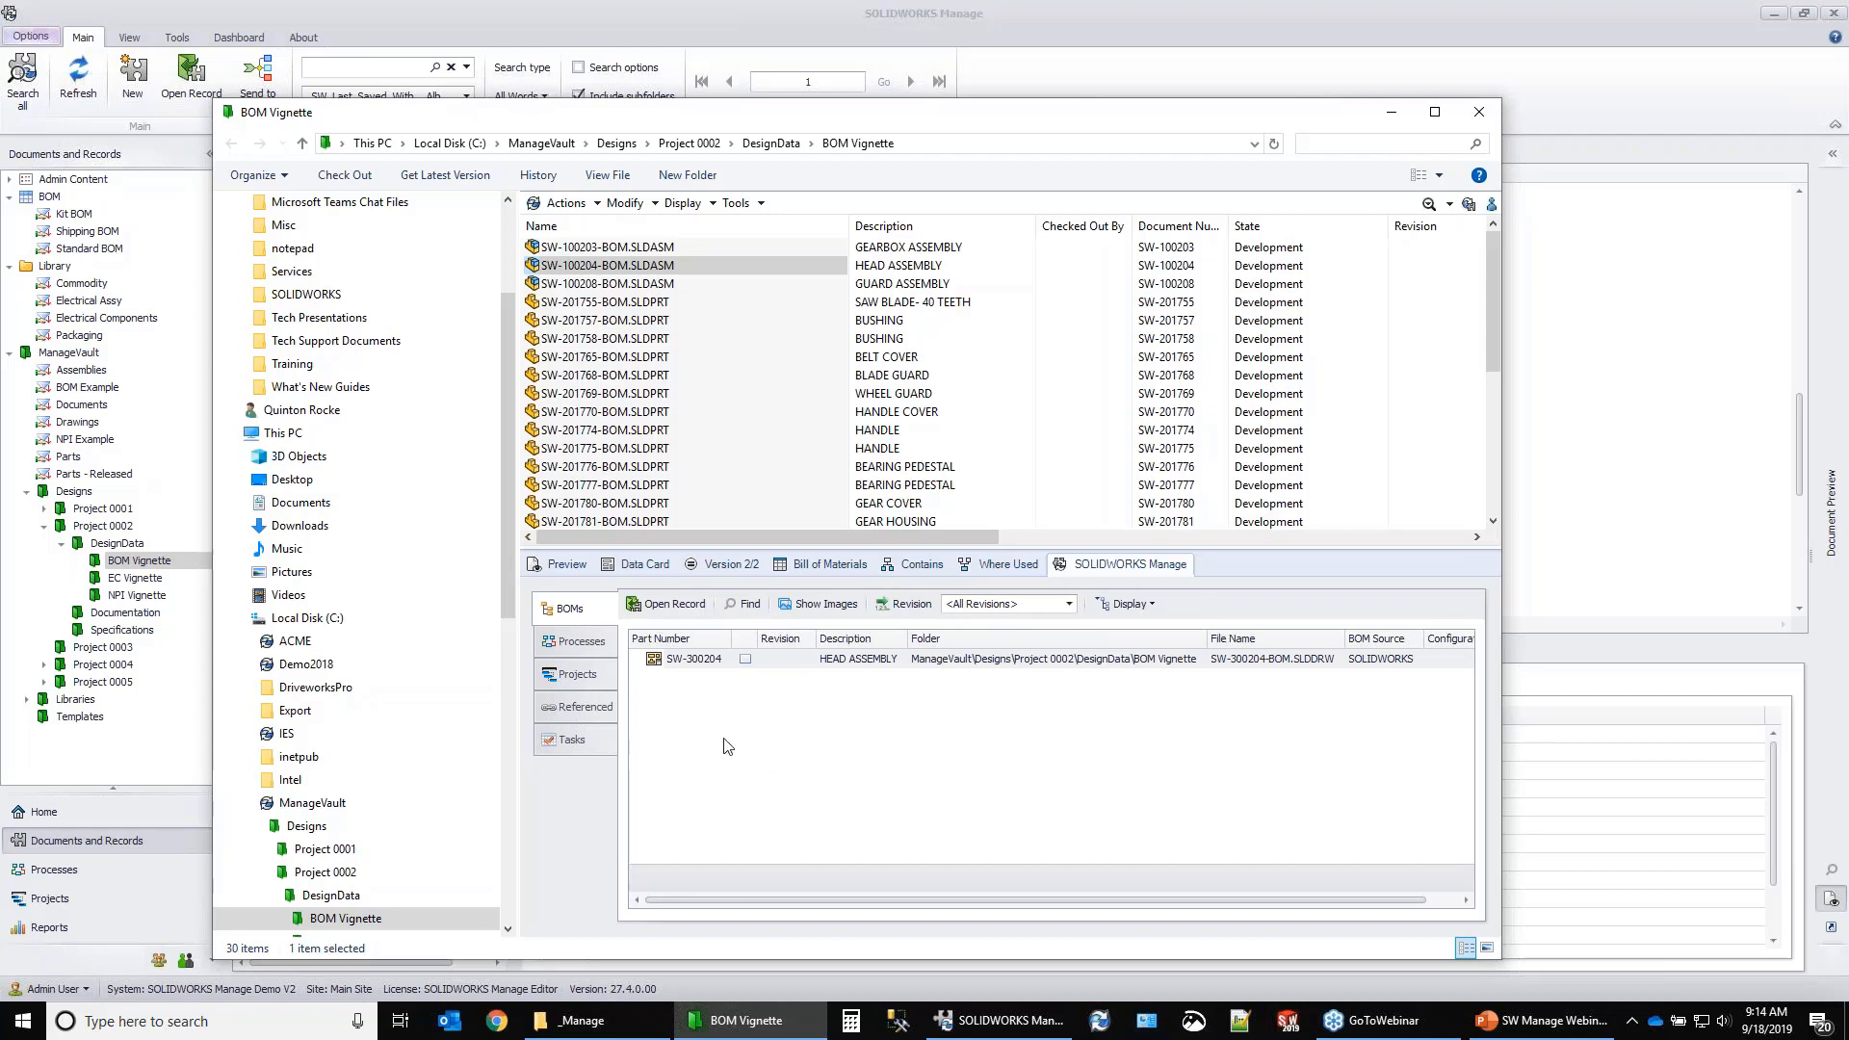
click(578, 739)
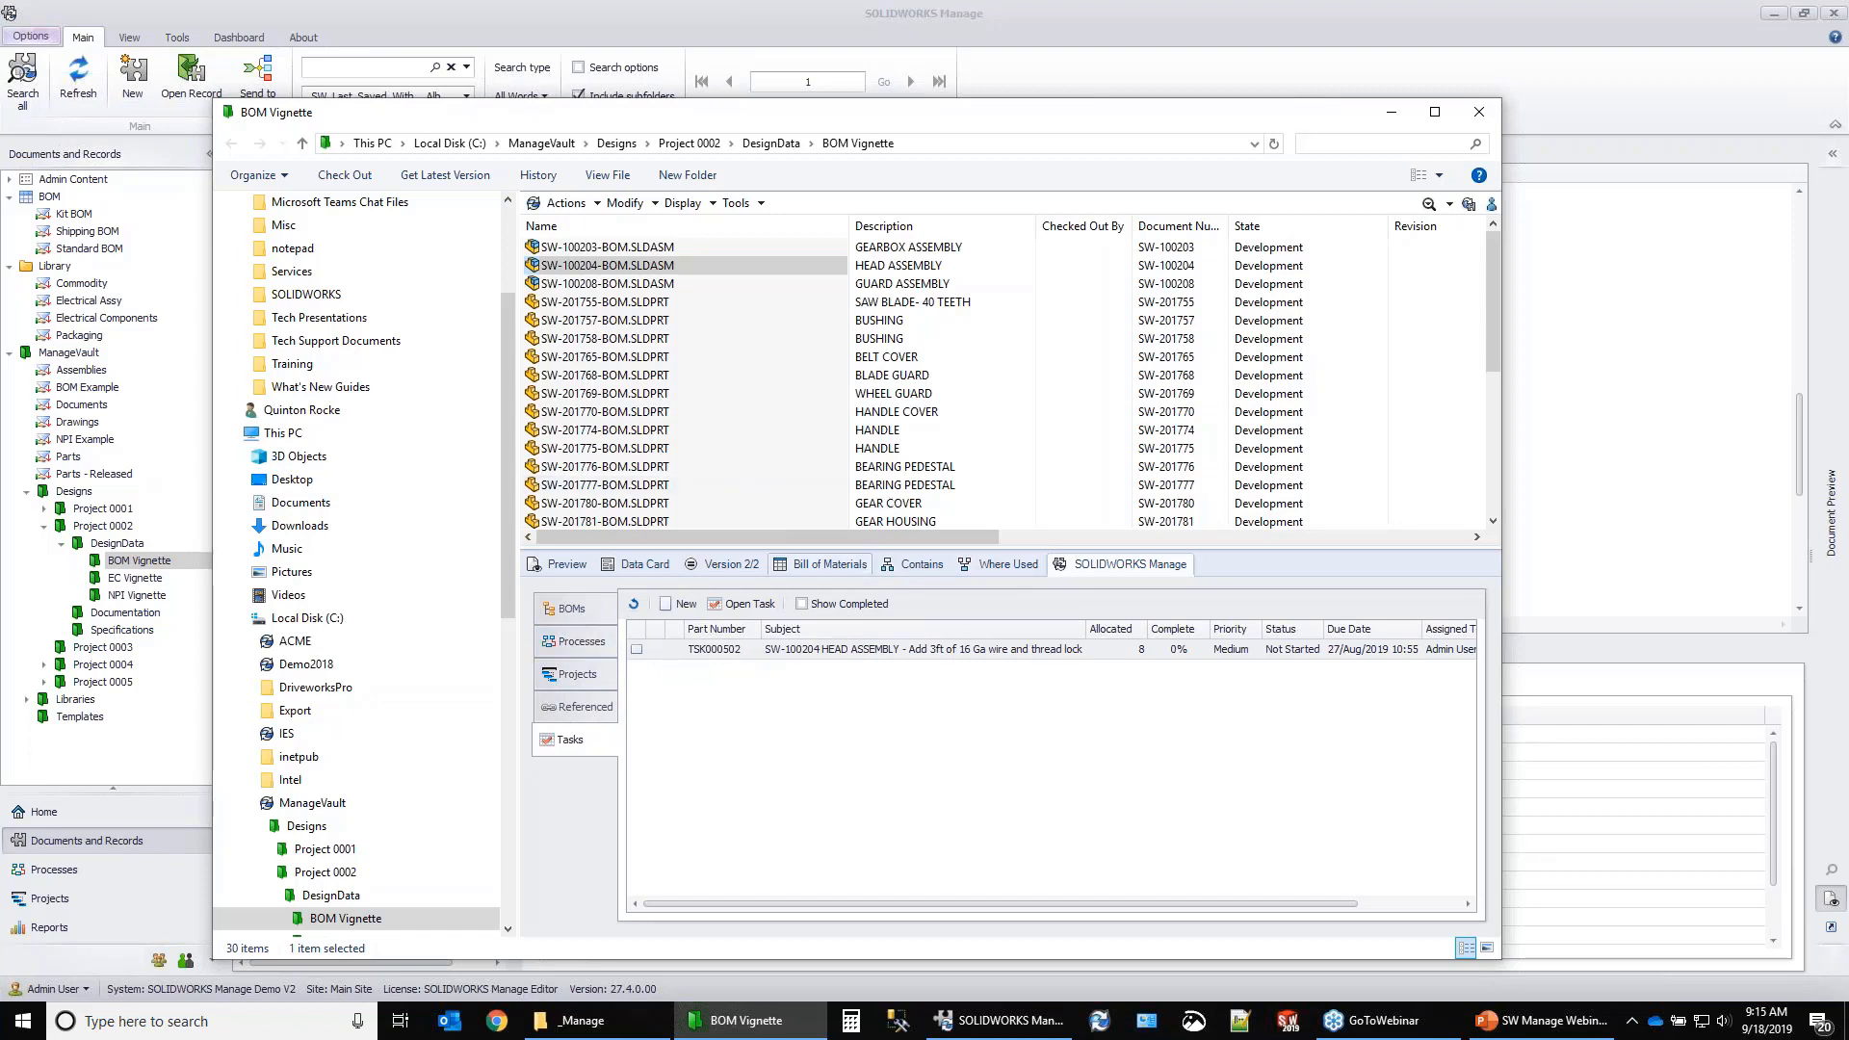
click(826, 564)
click(1390, 112)
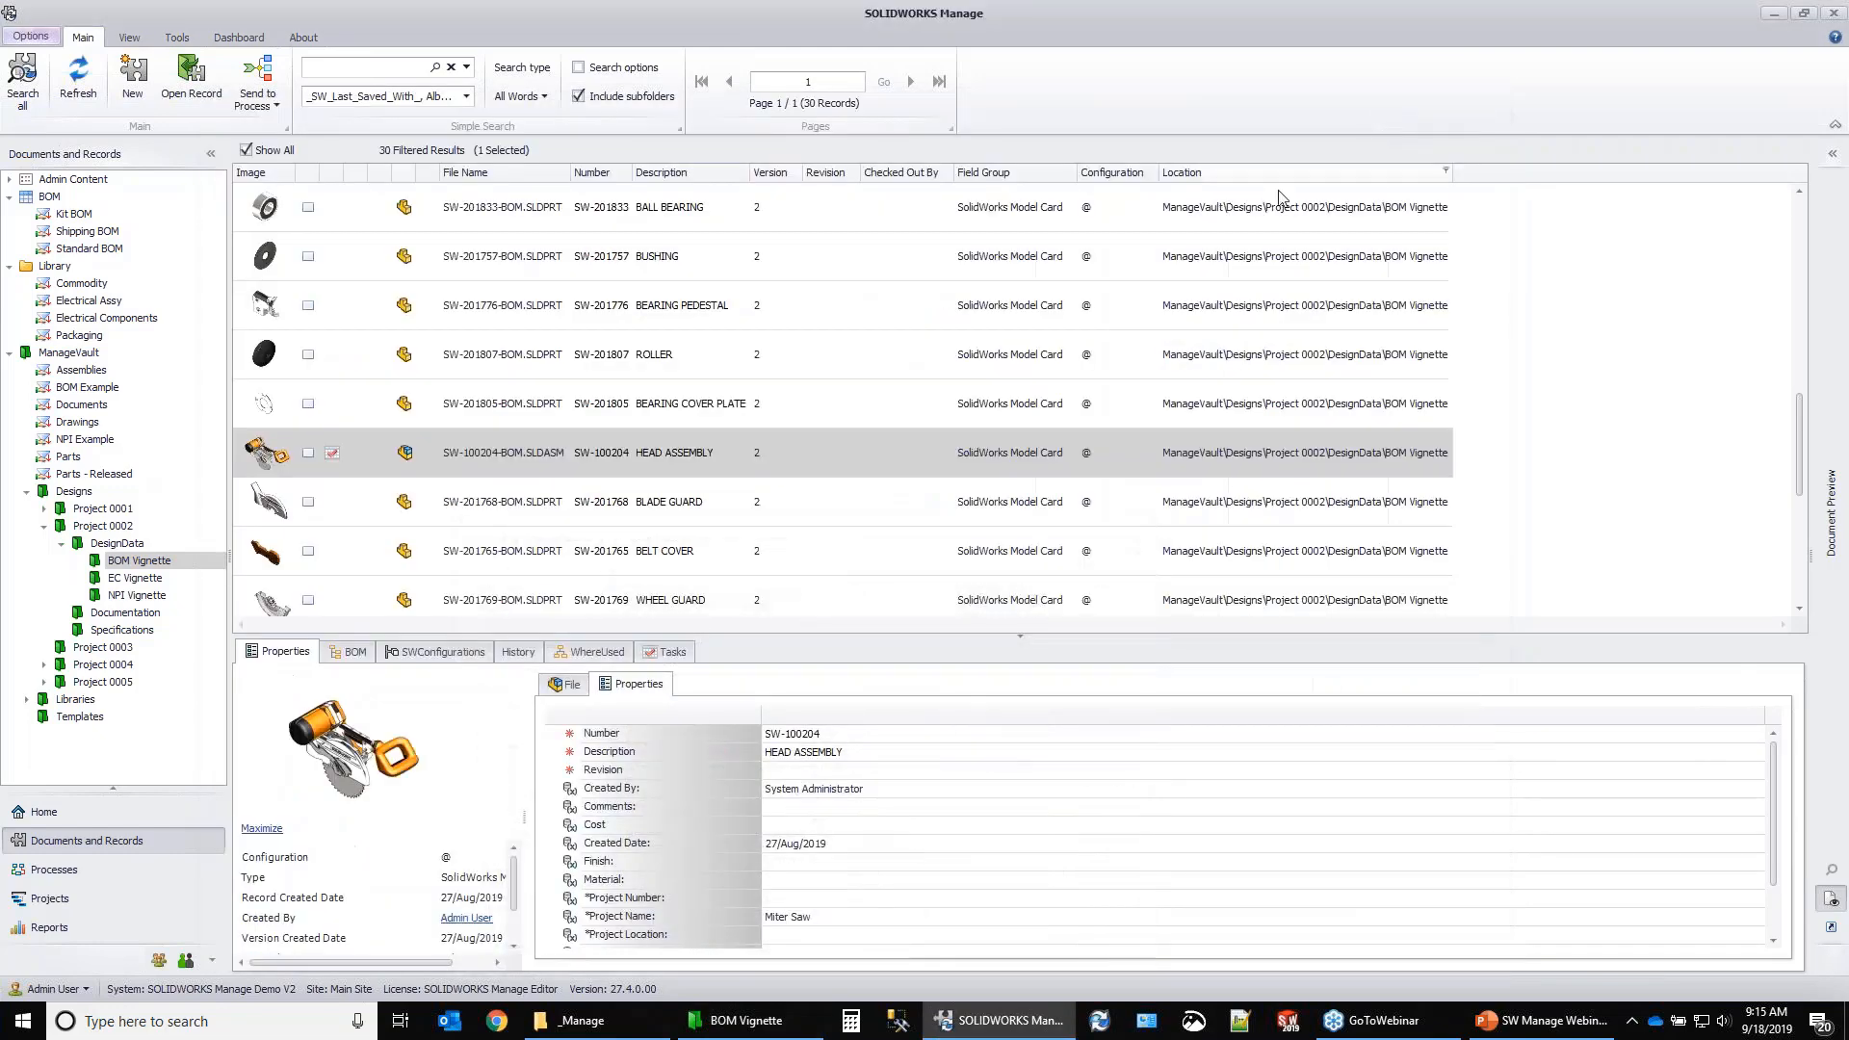
Open the SW-100204 HEAD ASSEMBLY record and review its PDM properties, record properties, tasks and BOM.
double_click(504, 463)
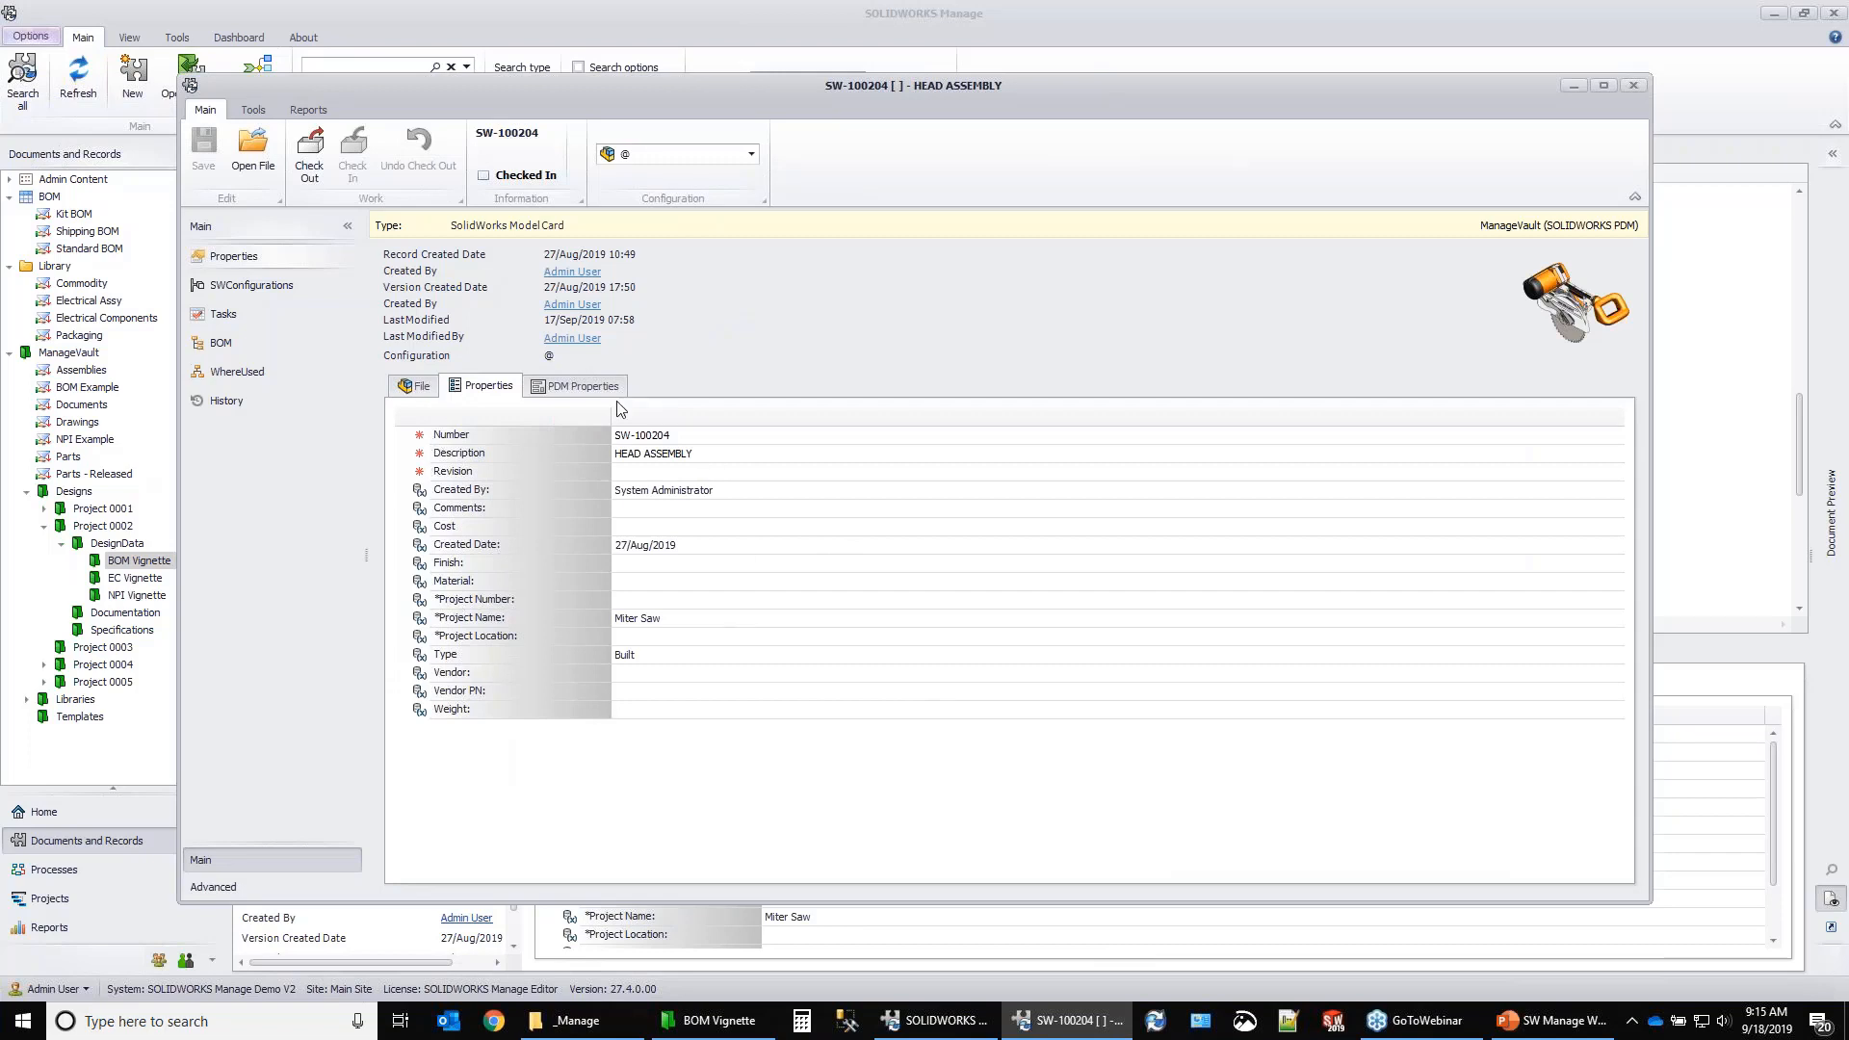
click(579, 390)
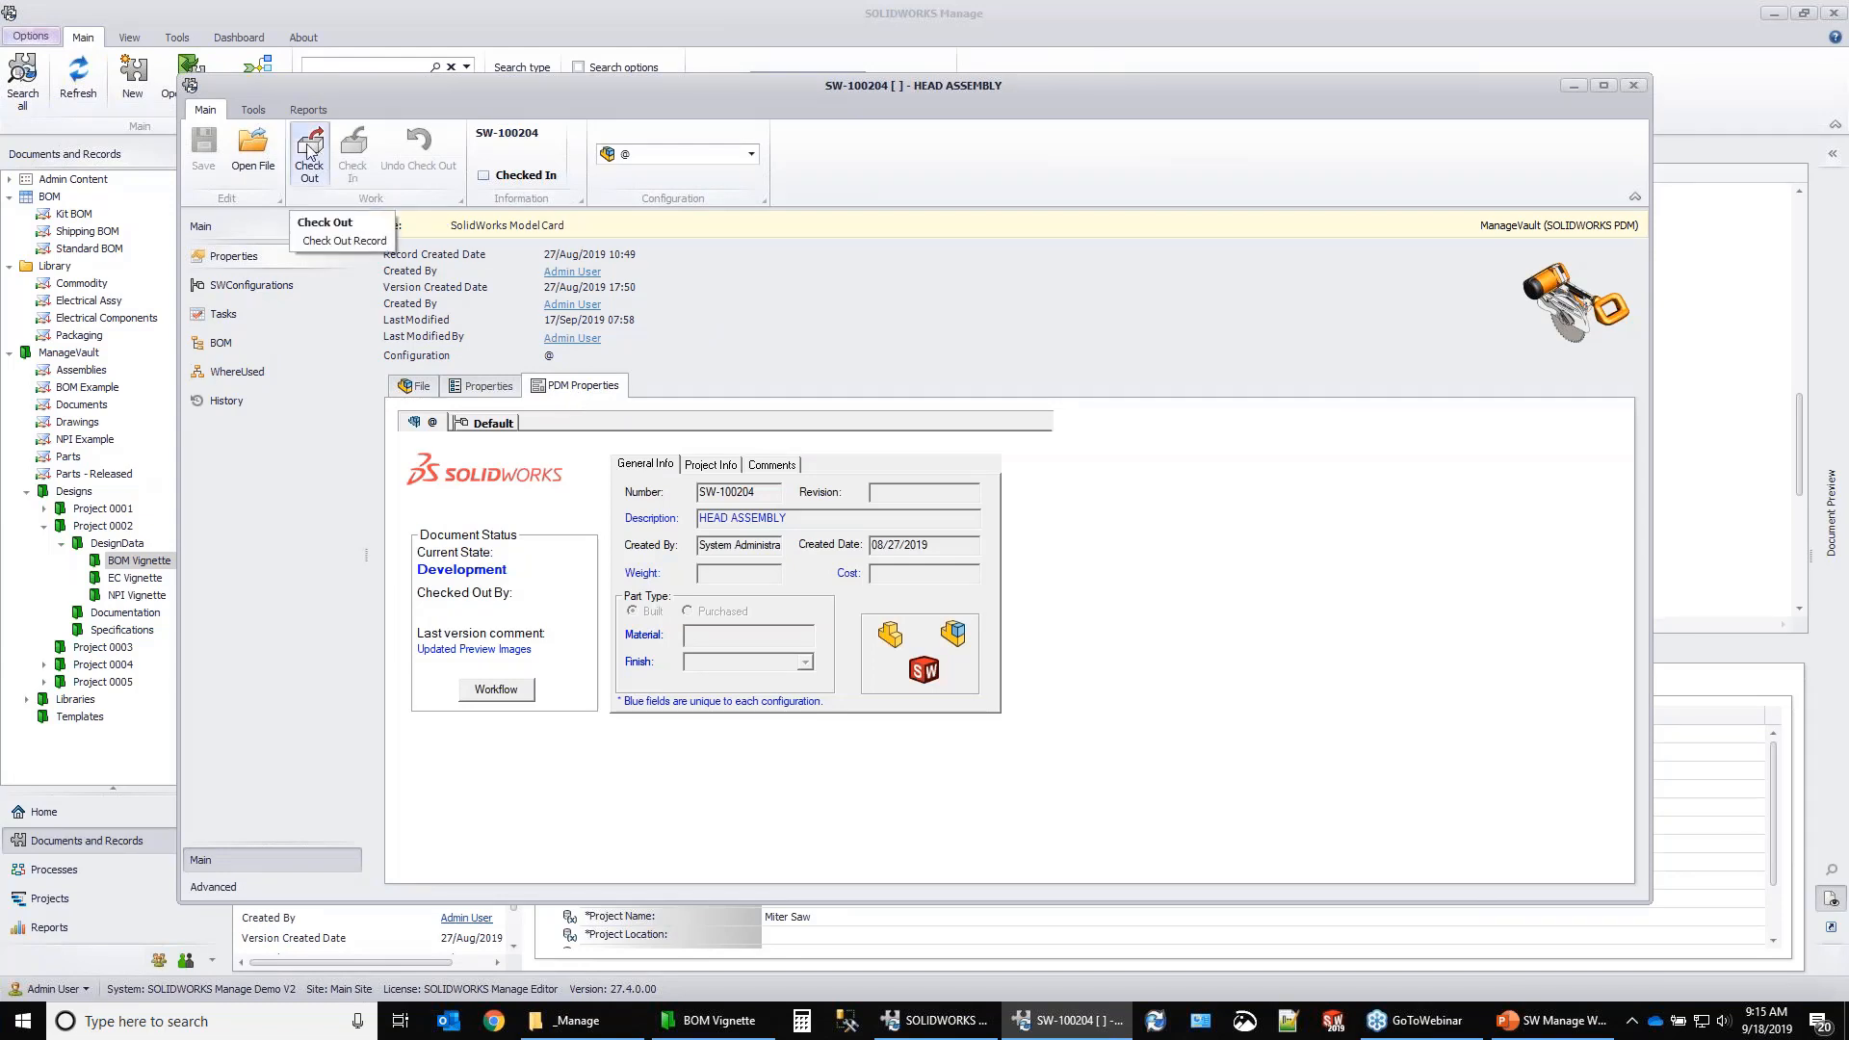
click(483, 386)
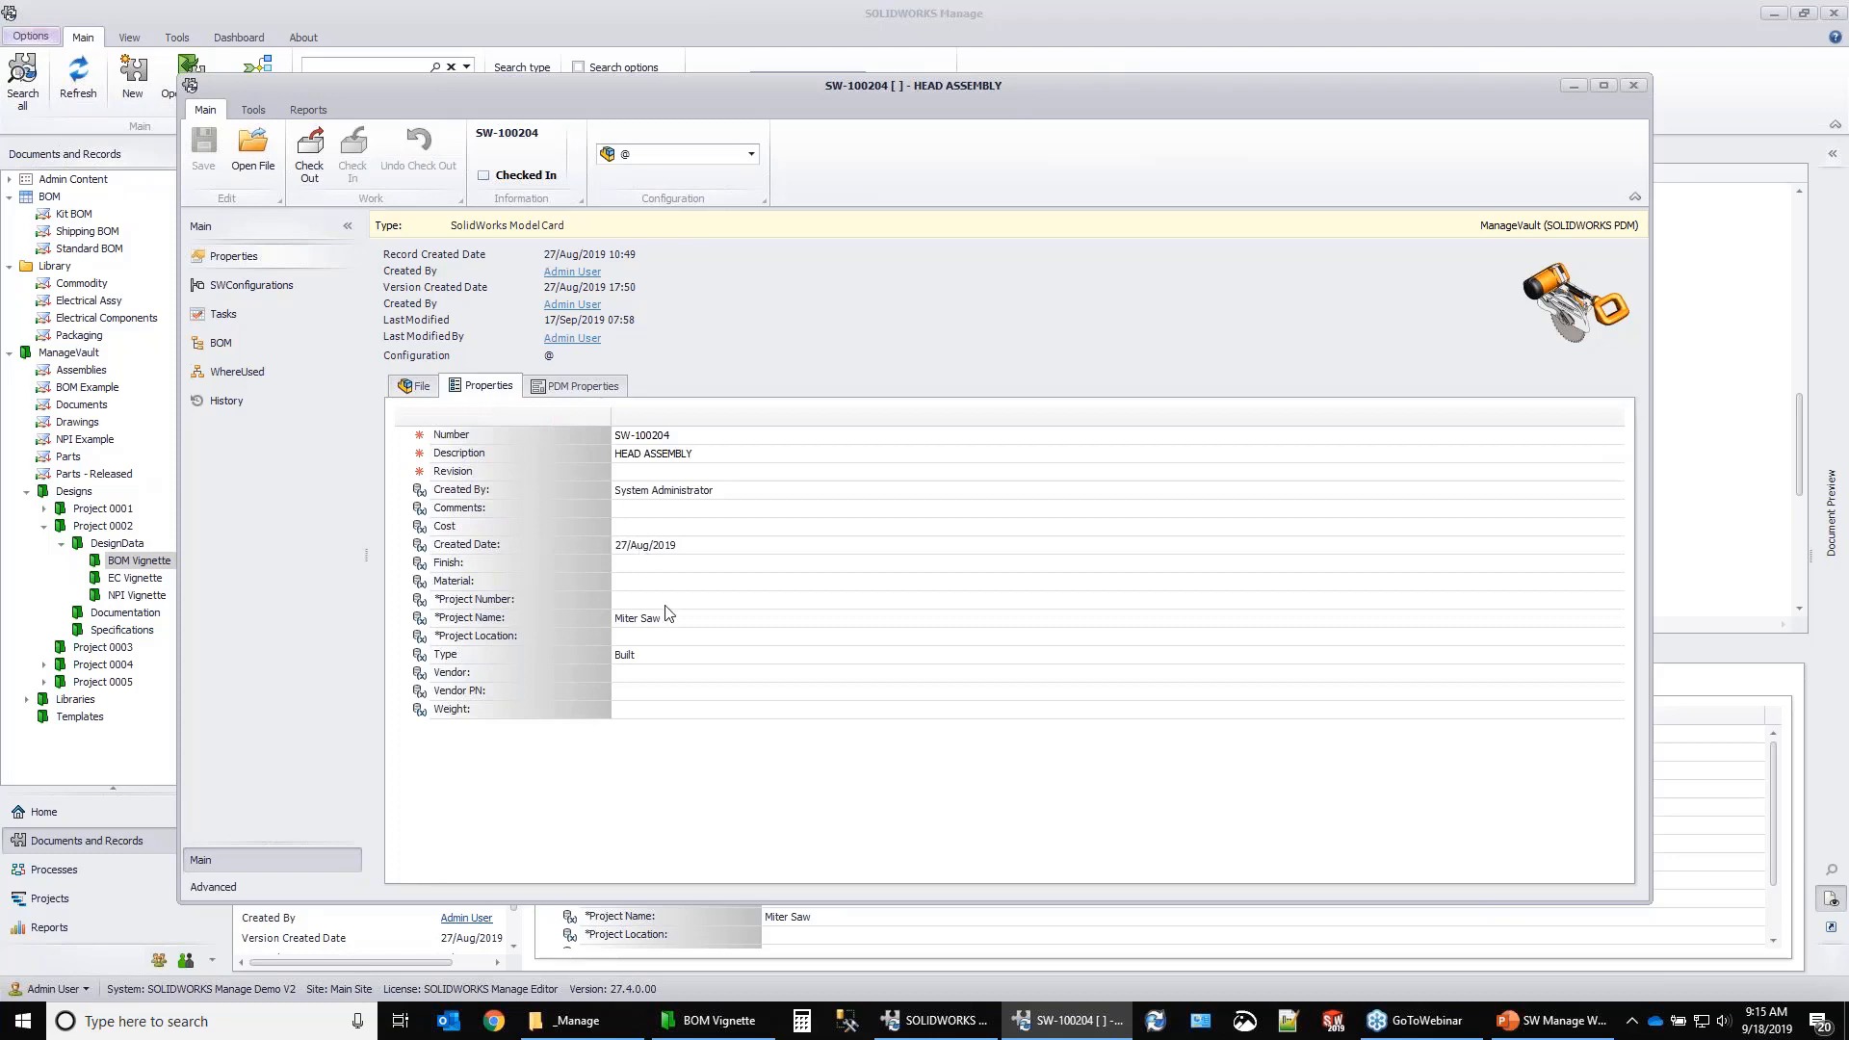
click(224, 314)
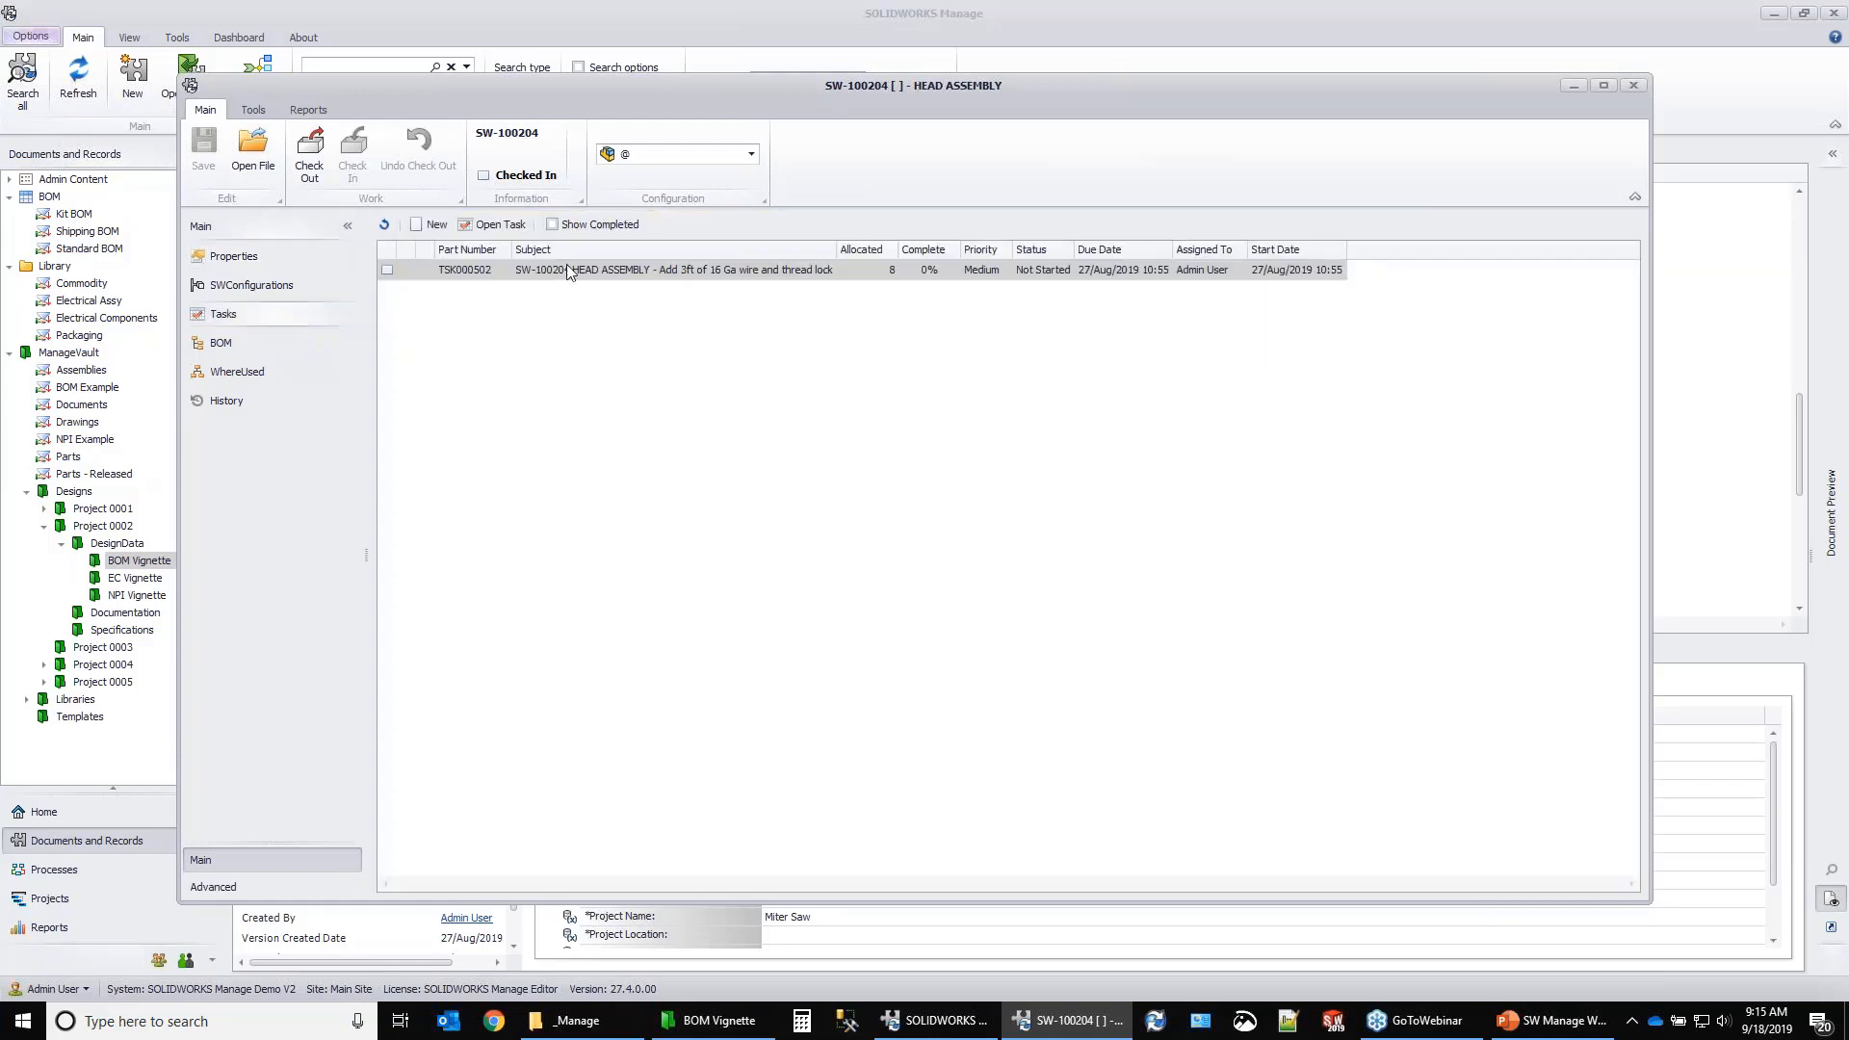
click(245, 351)
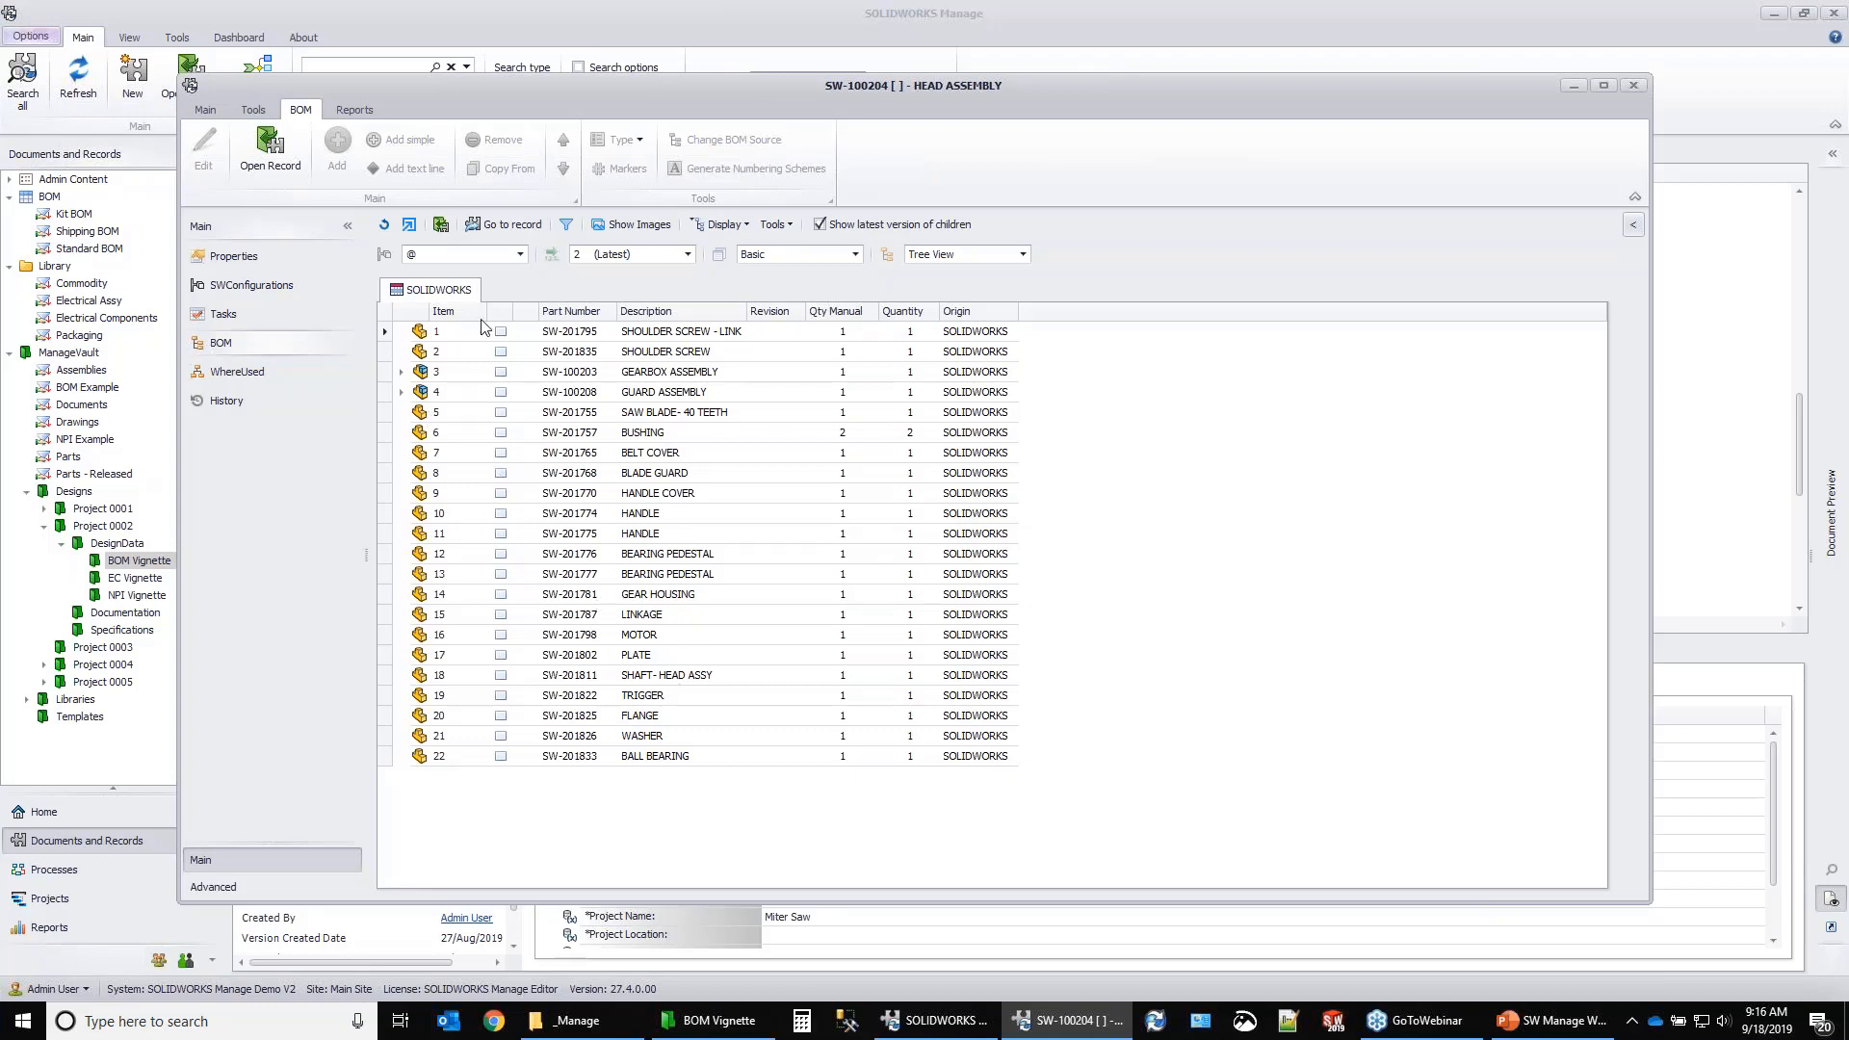
Check out SW-100204-BOM.SLDASM from its record, leaving its drawing and components unselected.
click(205, 110)
click(301, 161)
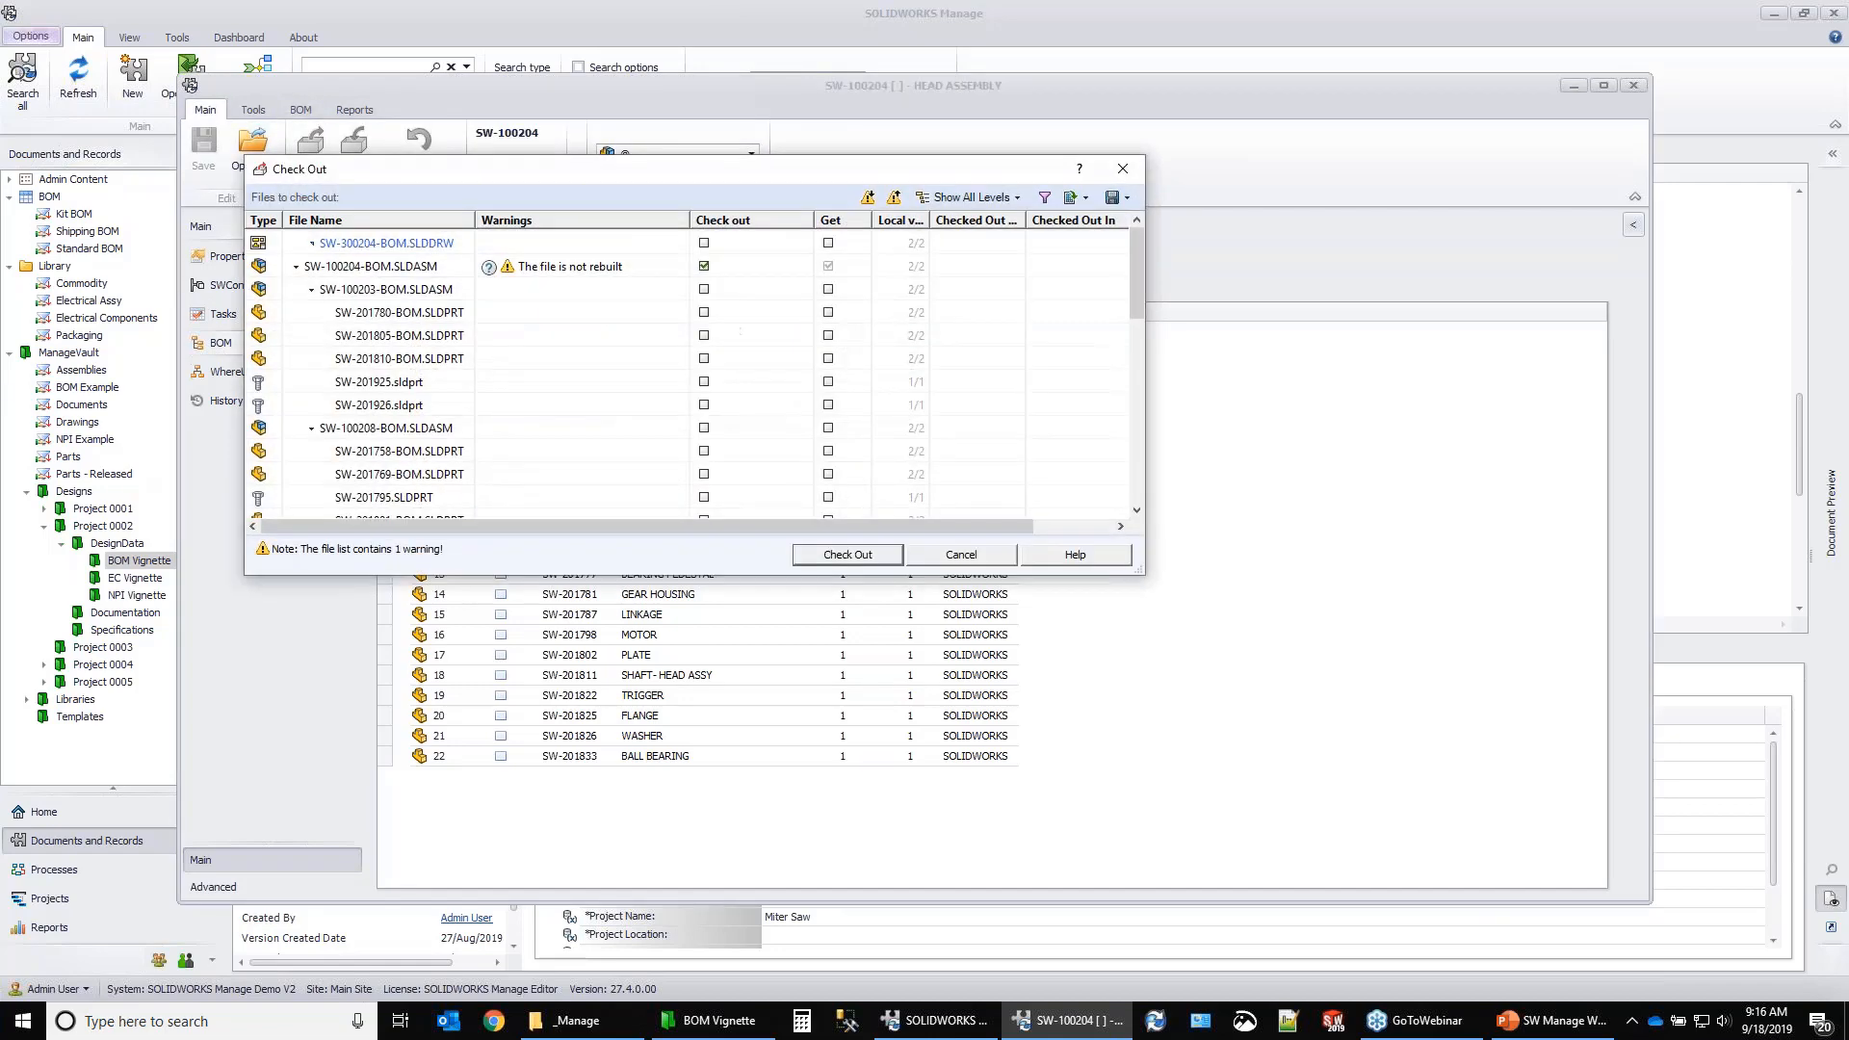
drag(508, 173, 615, 181)
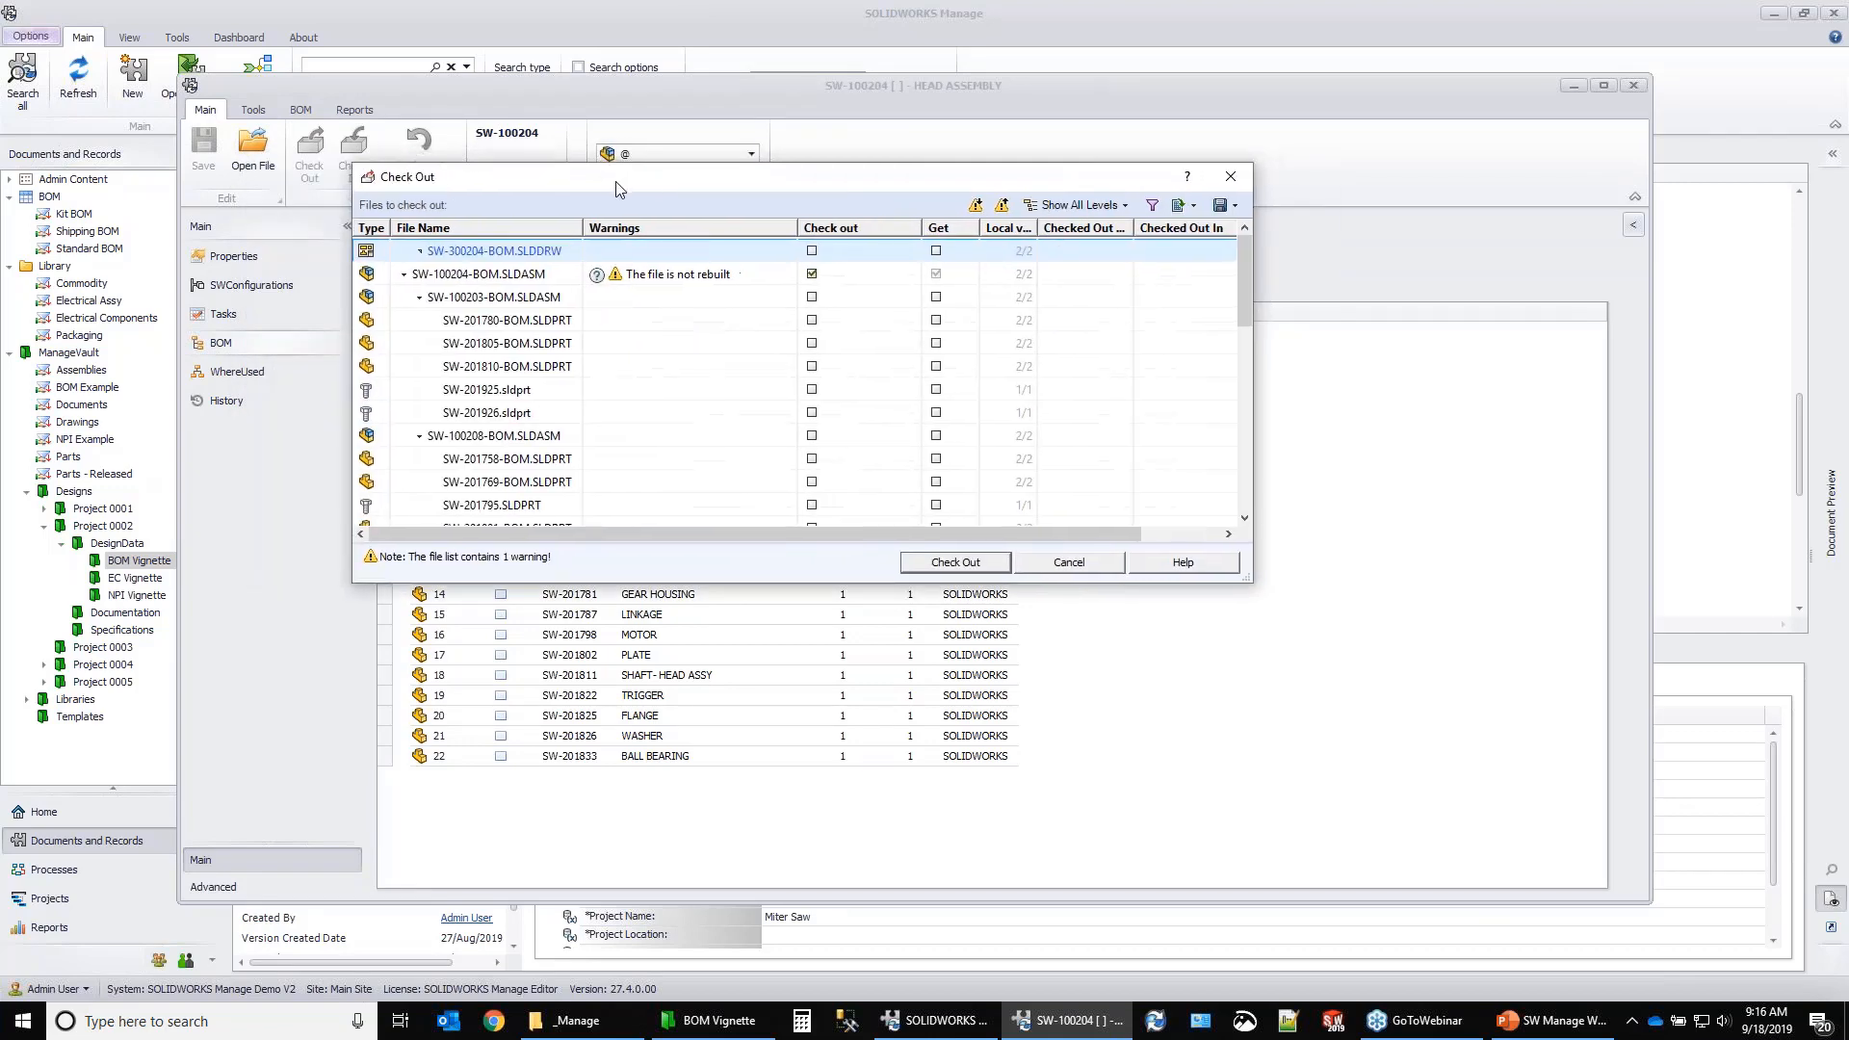
click(844, 480)
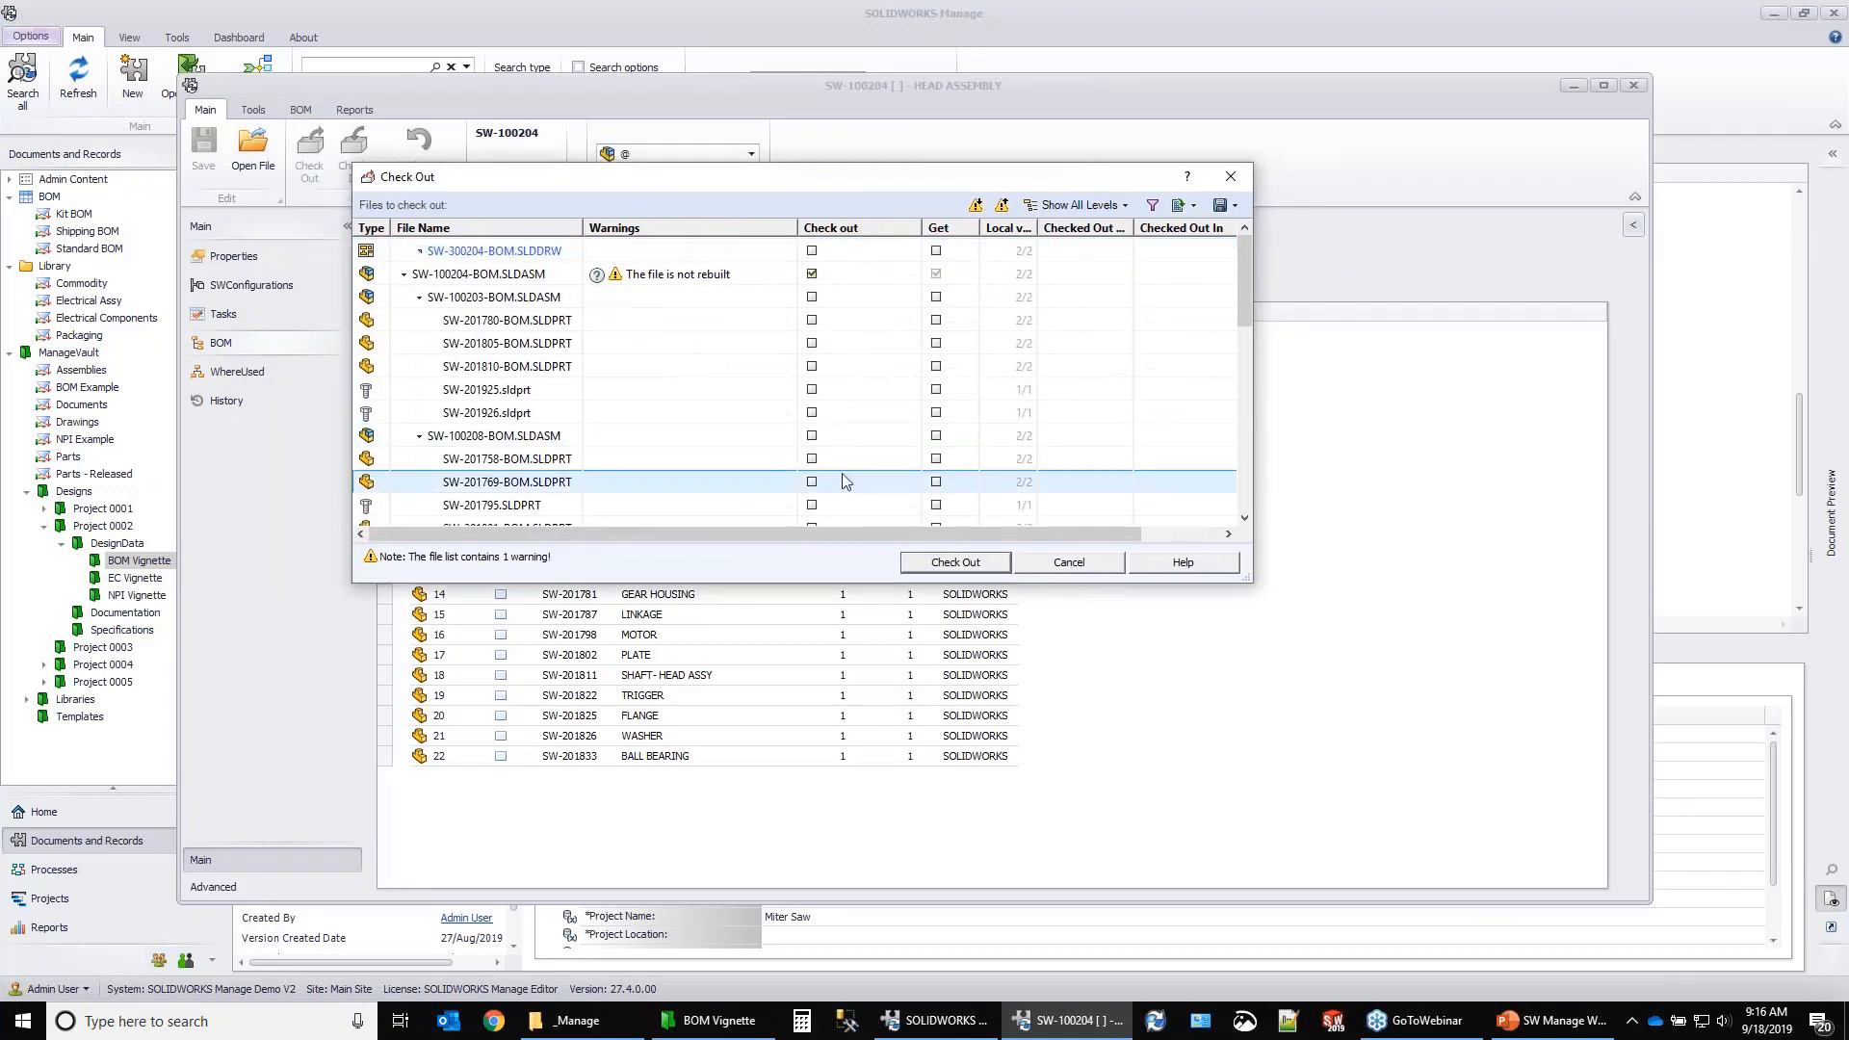
click(814, 279)
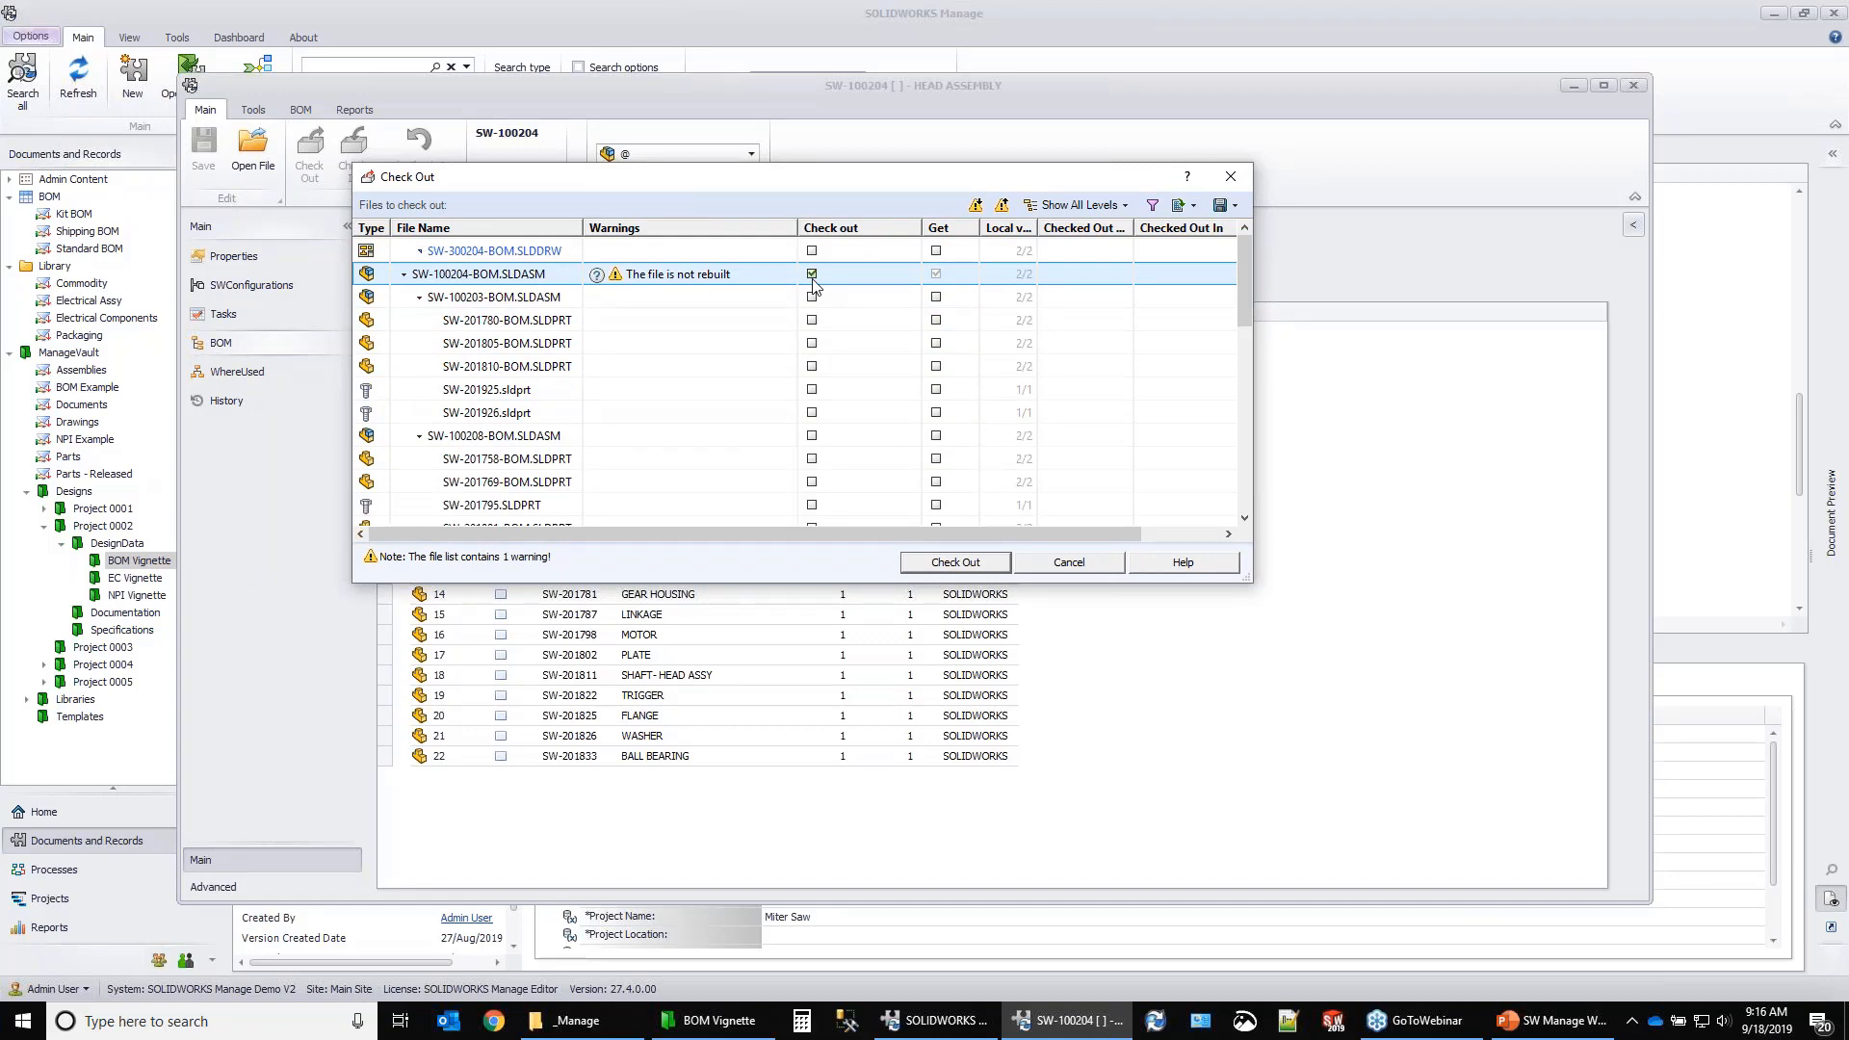
click(955, 564)
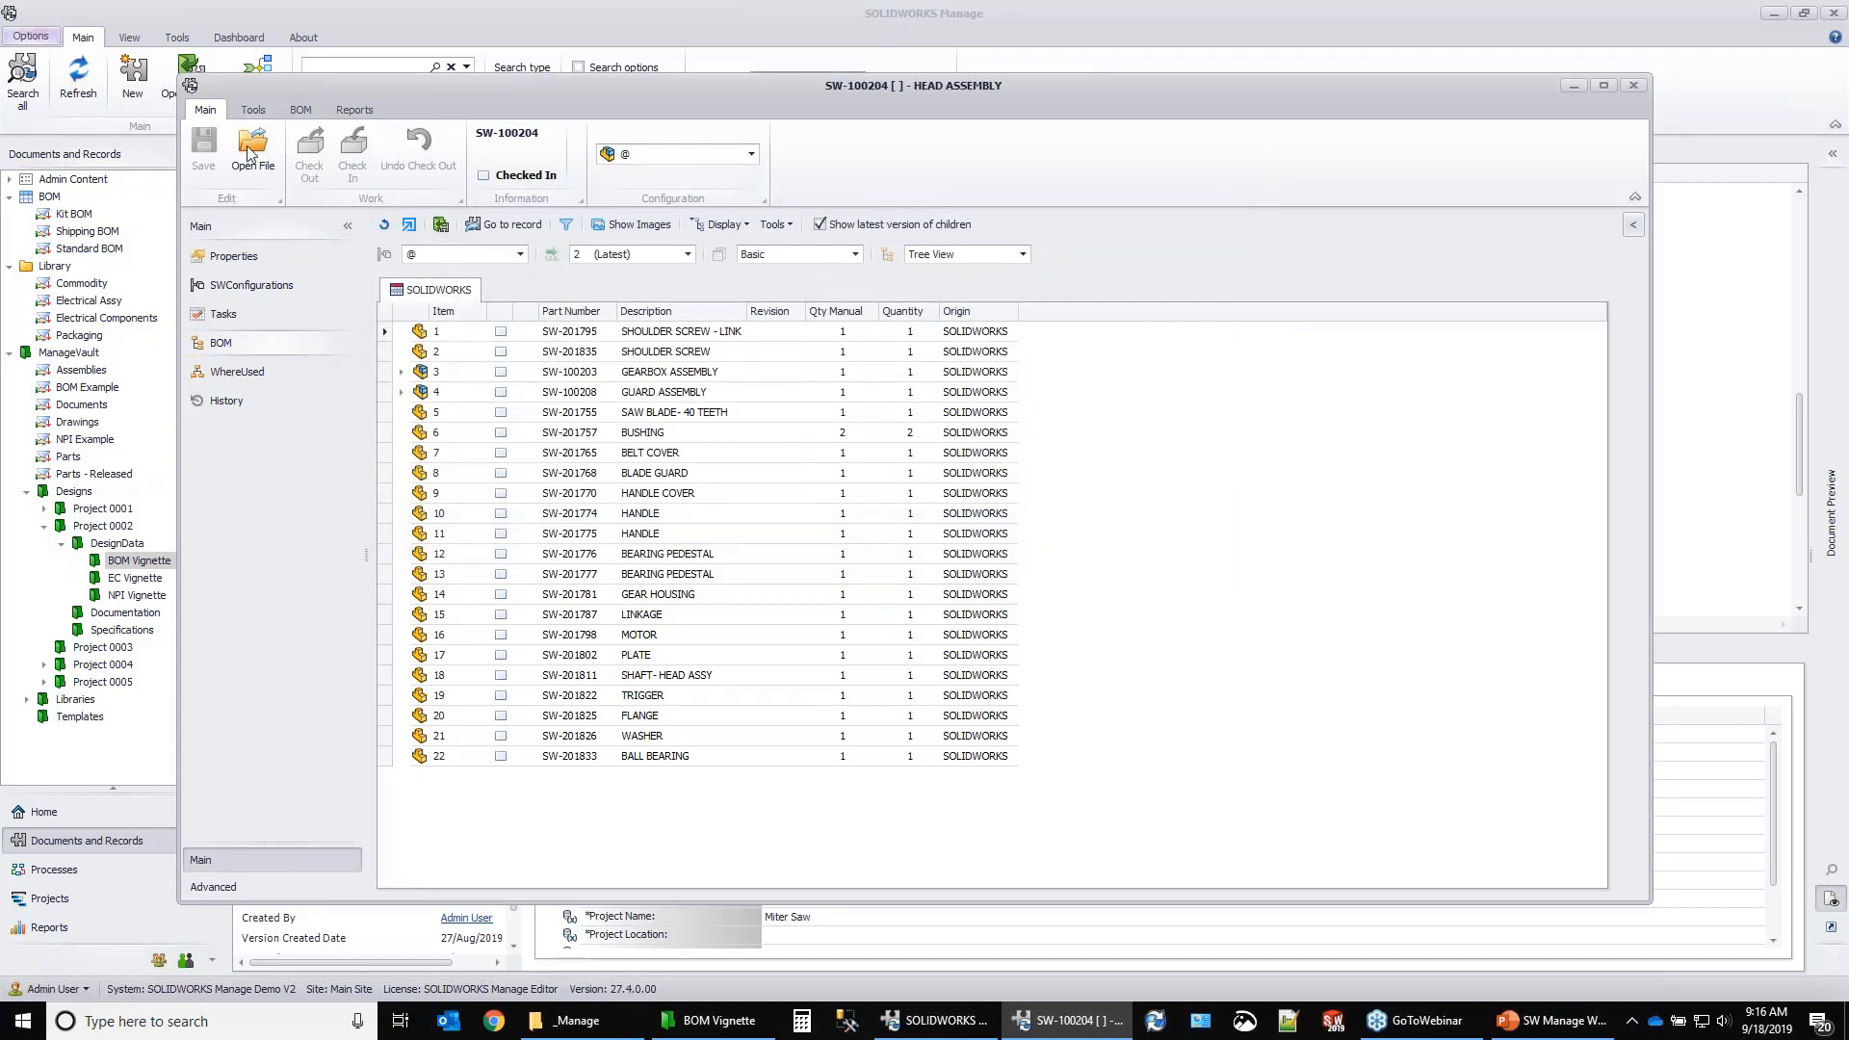
Refresh the BOM Vignette vault folder, check the head assembly's checkout status there, and minimize the vault window.
click(258, 113)
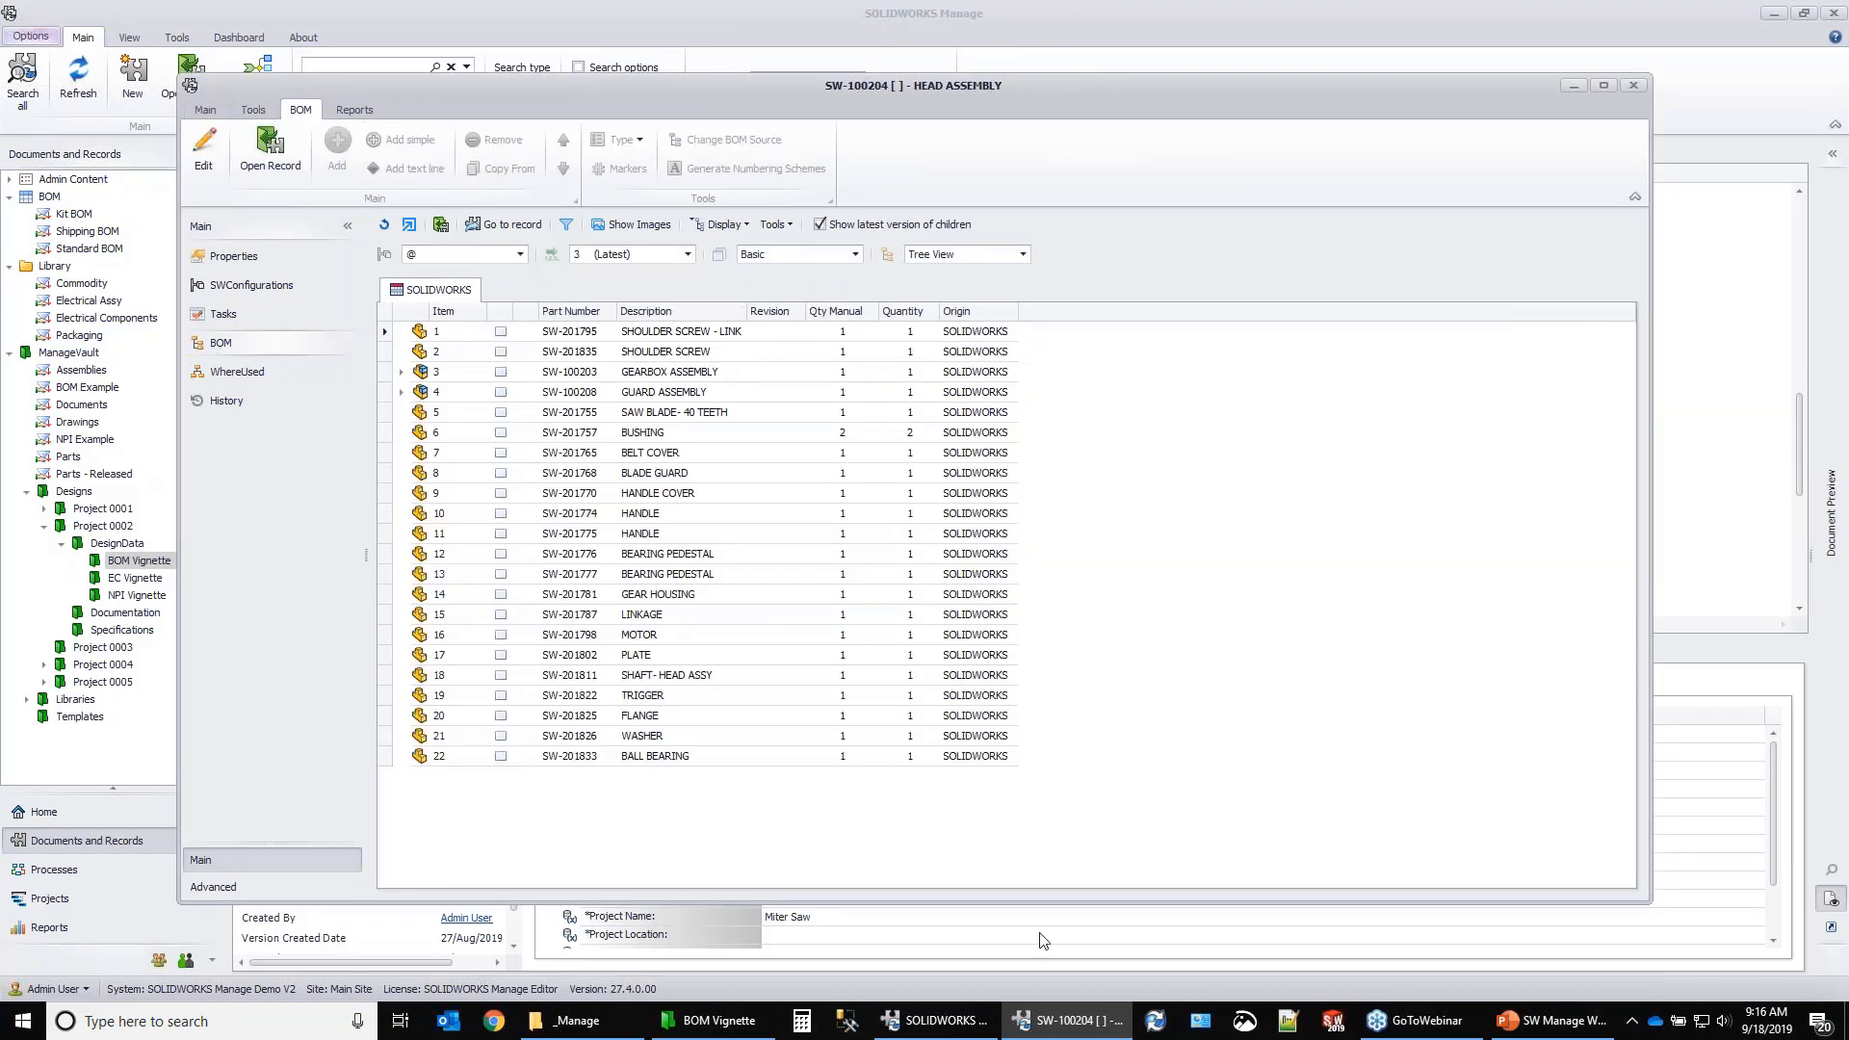
click(686, 1026)
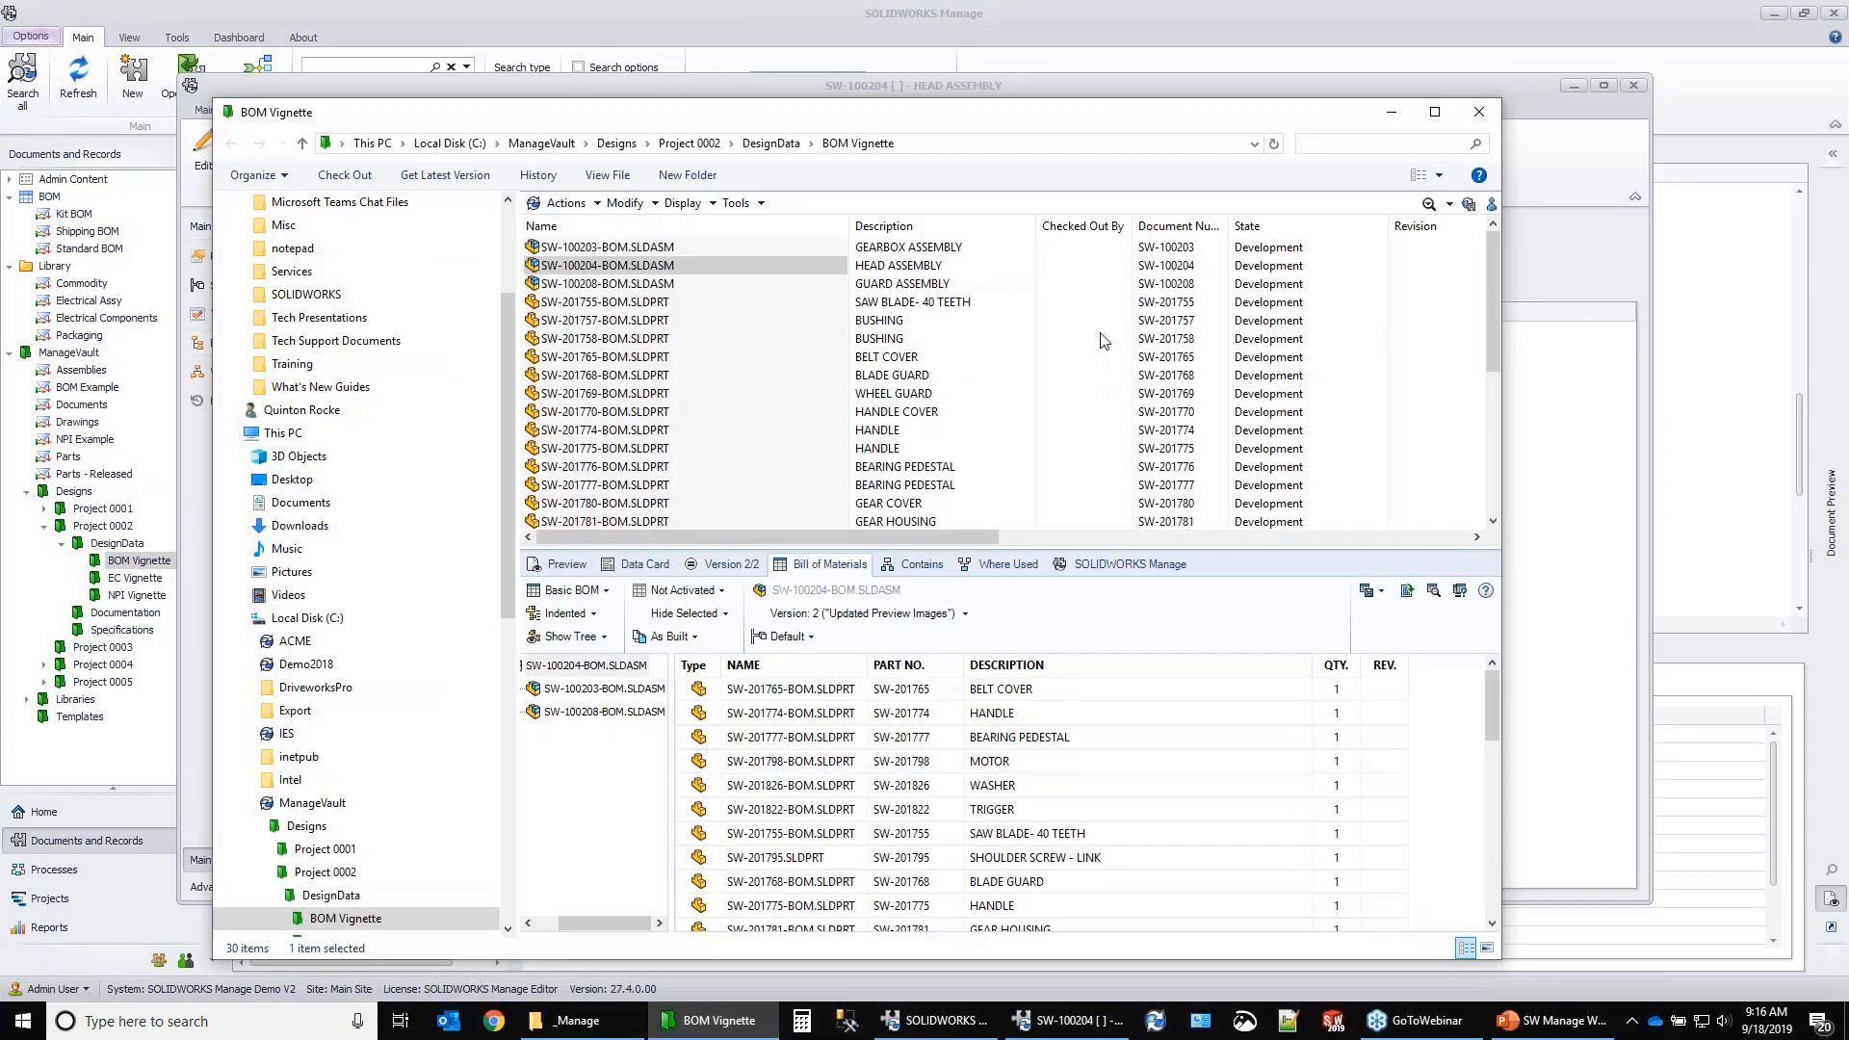
right_click(1067, 348)
click(1107, 413)
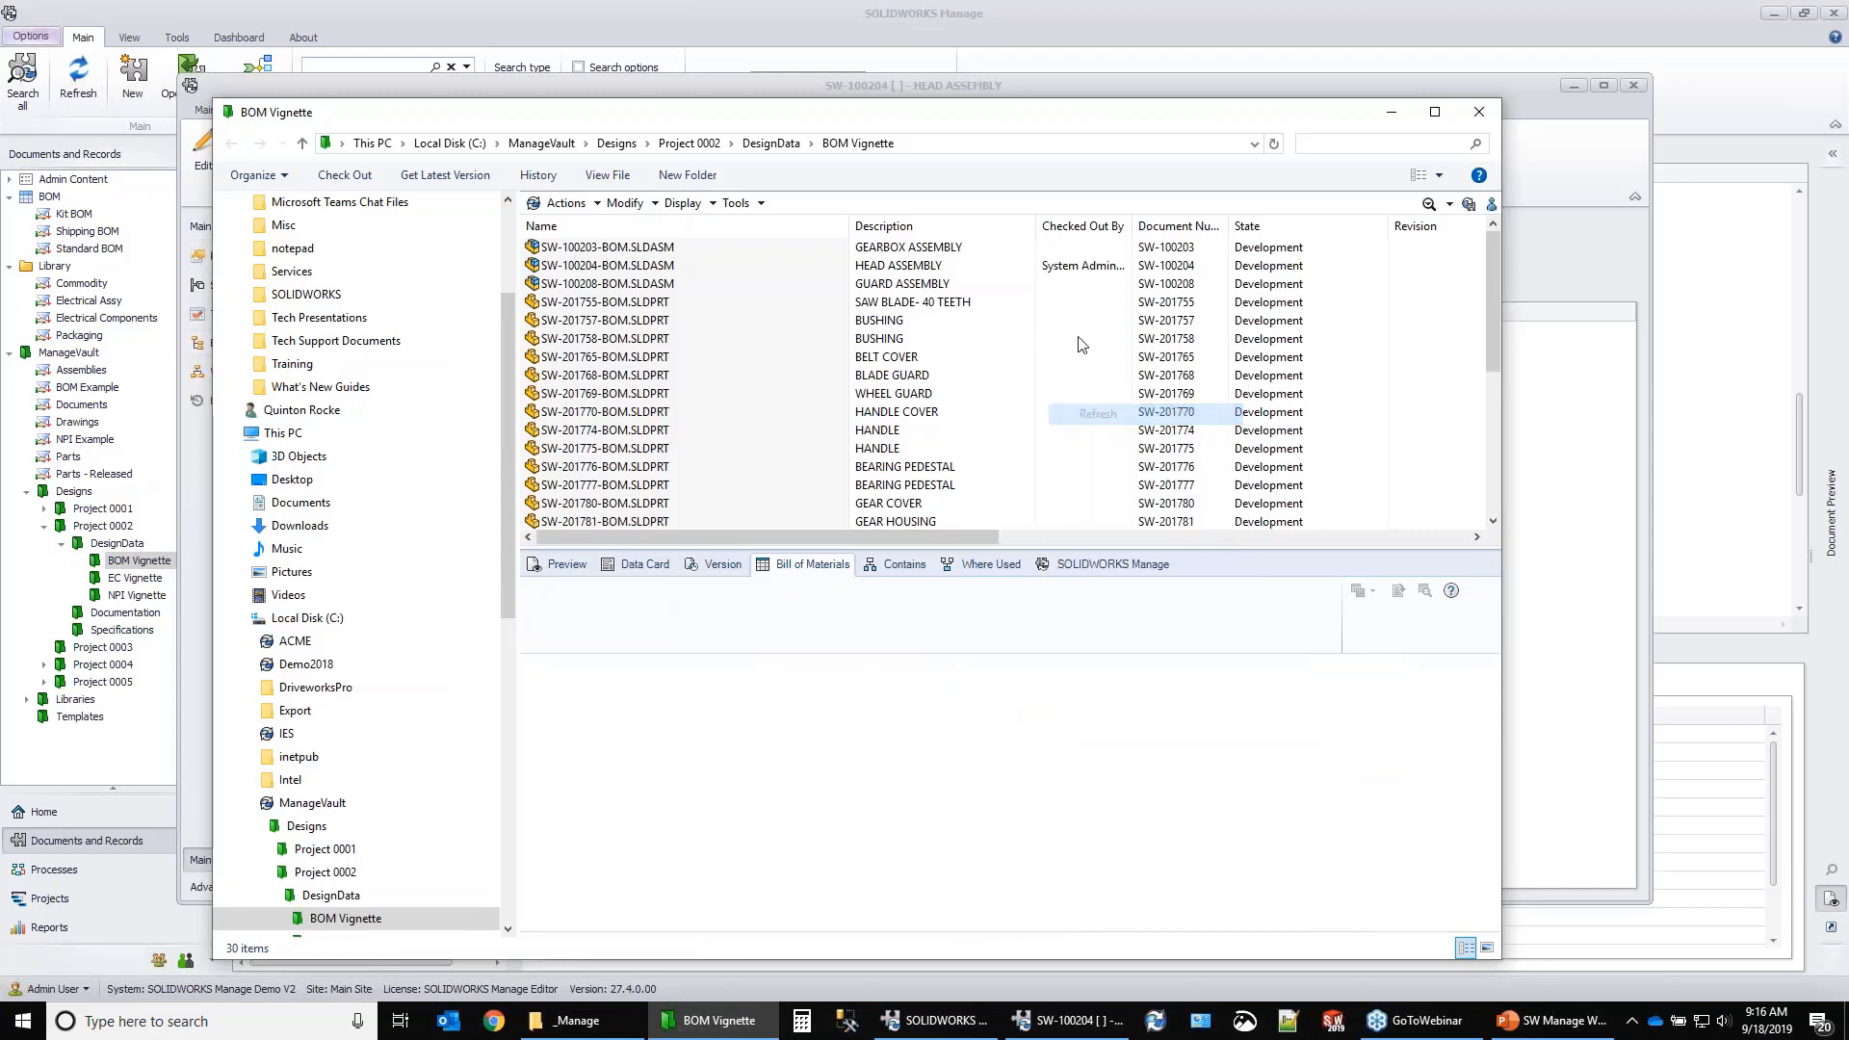
click(1392, 112)
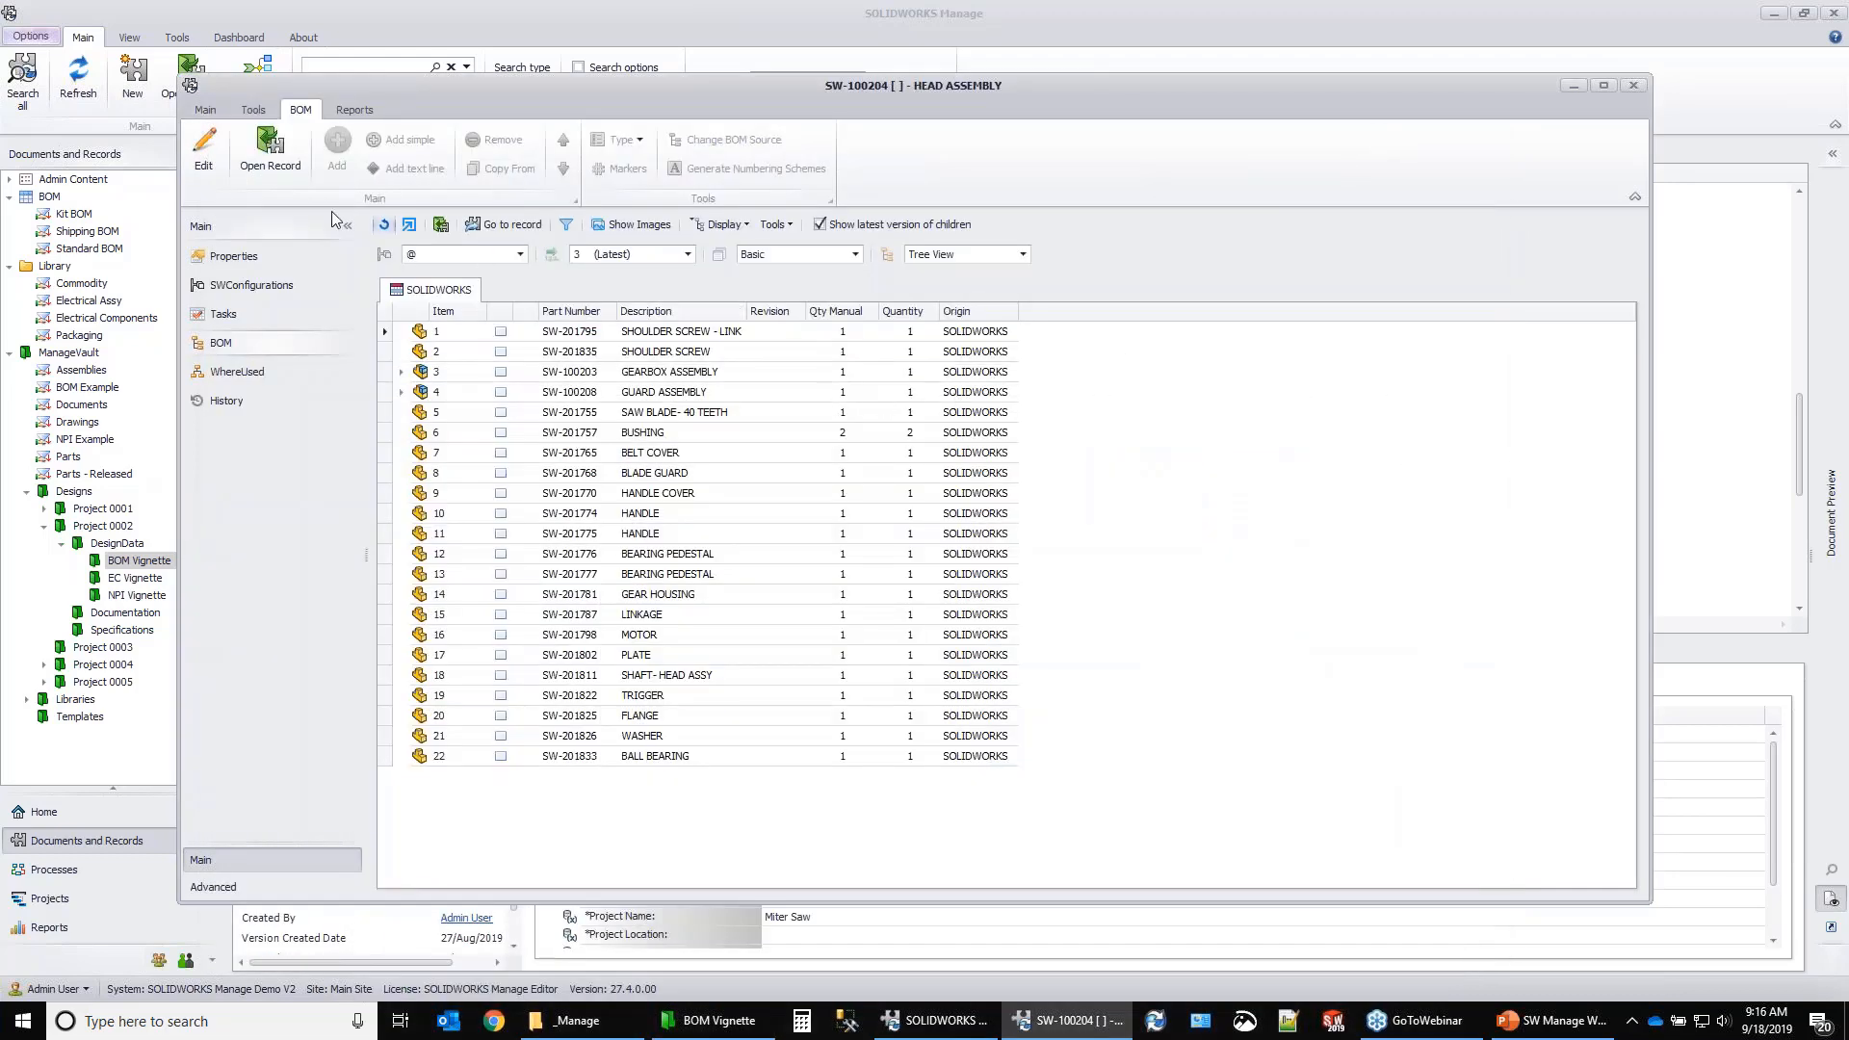
Start editing the head assembly's BOM and list the Library's Commodity records as candidates for adding.
click(205, 164)
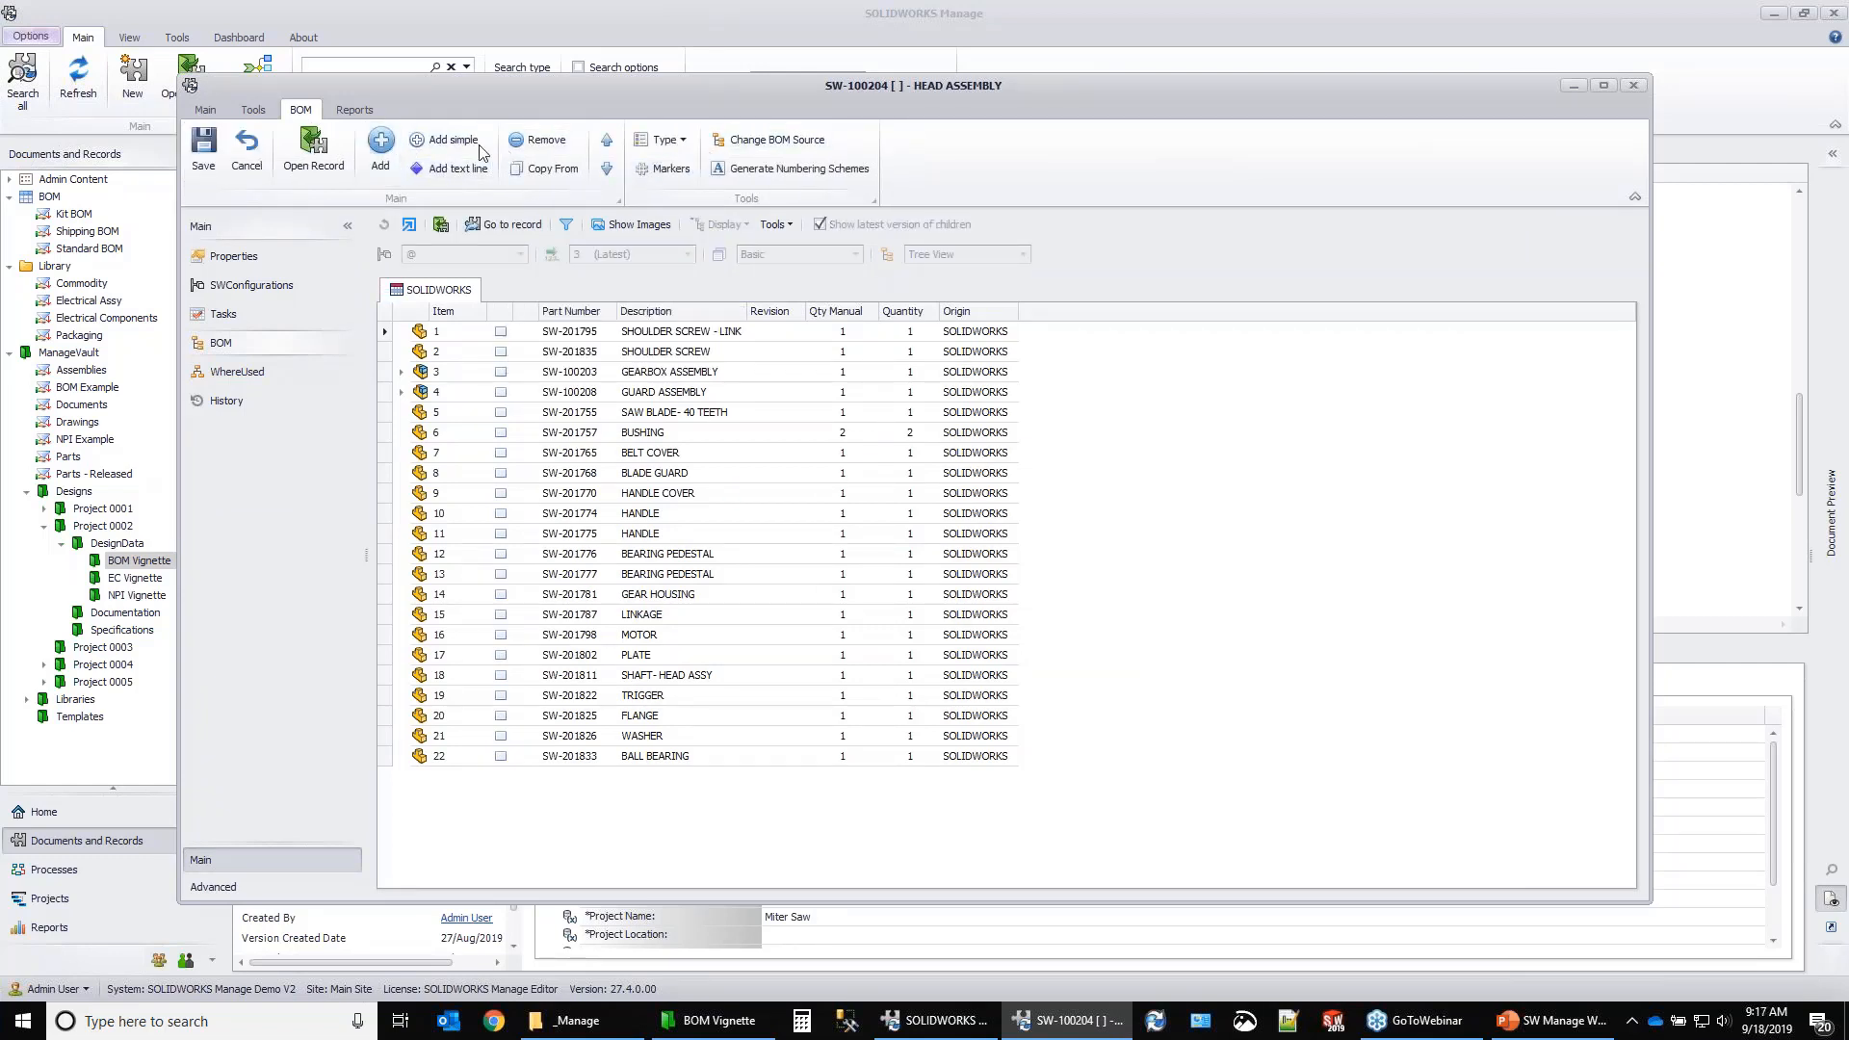
click(382, 149)
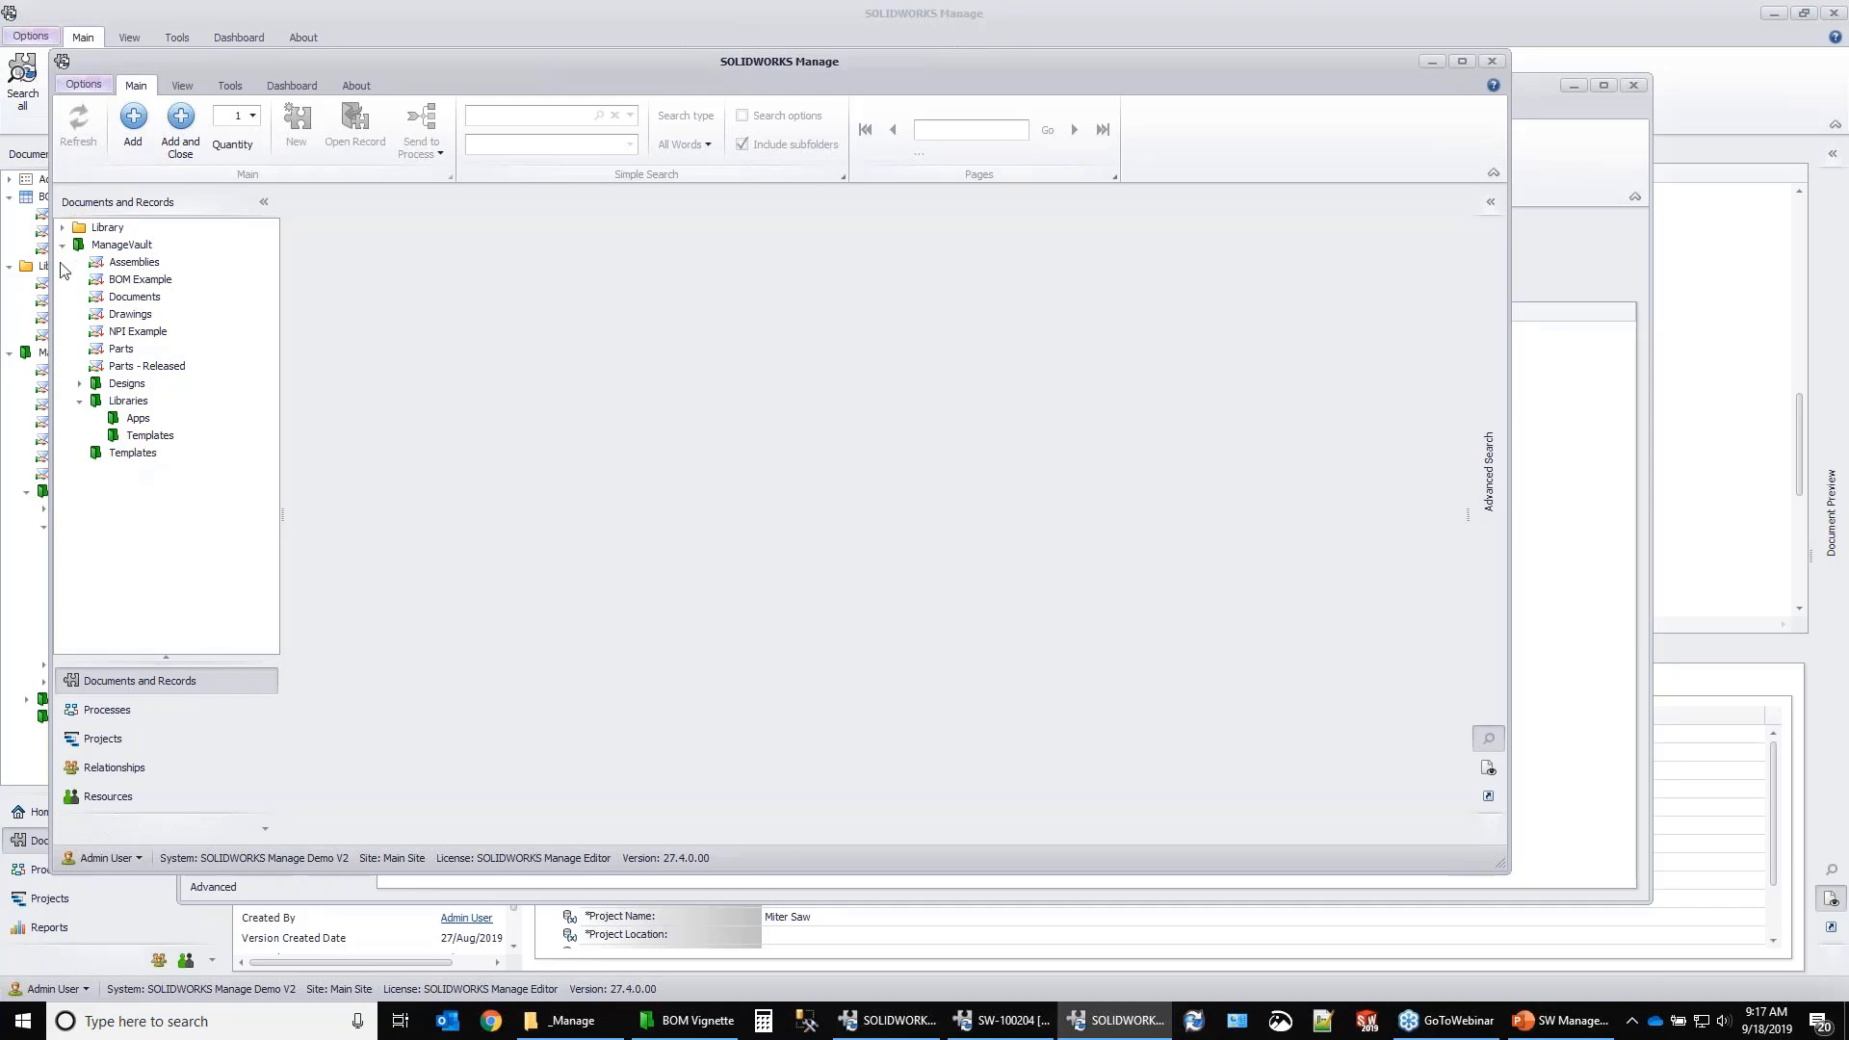
click(62, 228)
click(133, 246)
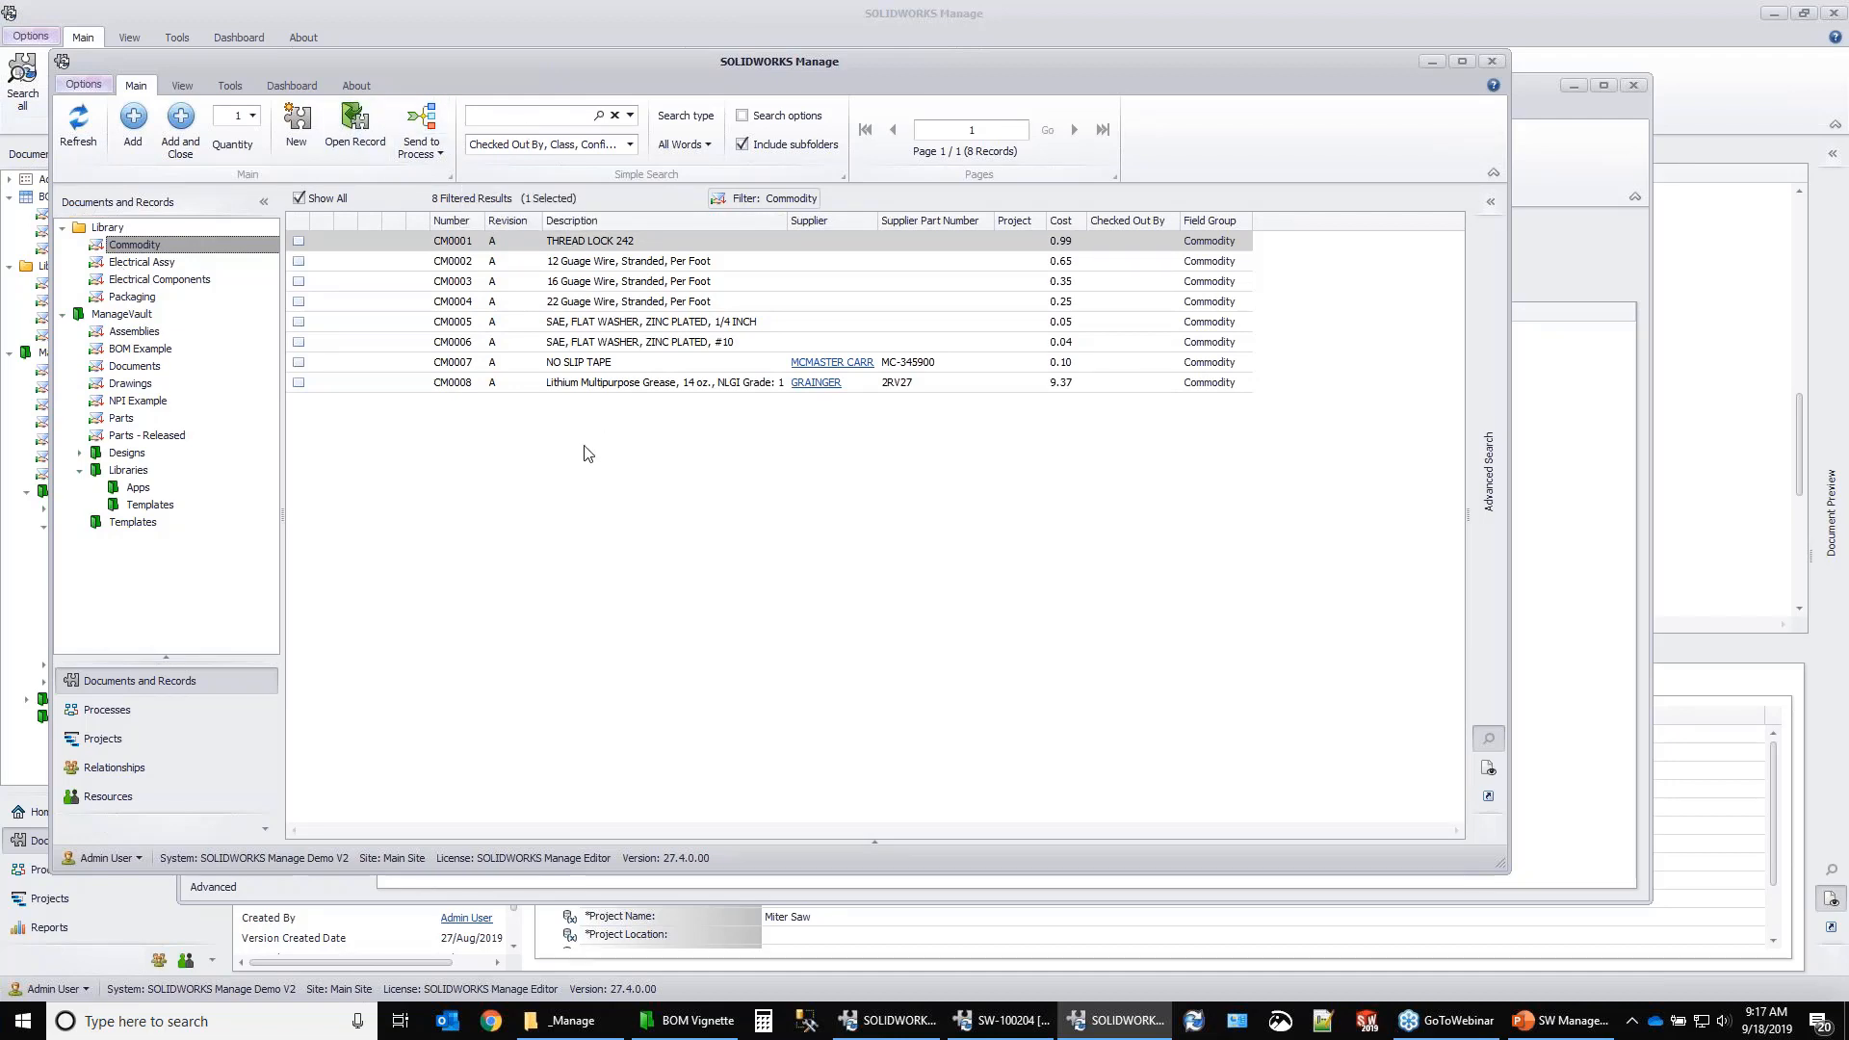
Show images in the Commodity list and add CM0001 THREAD LOCK 242 to the BOM.
click(182, 86)
click(166, 143)
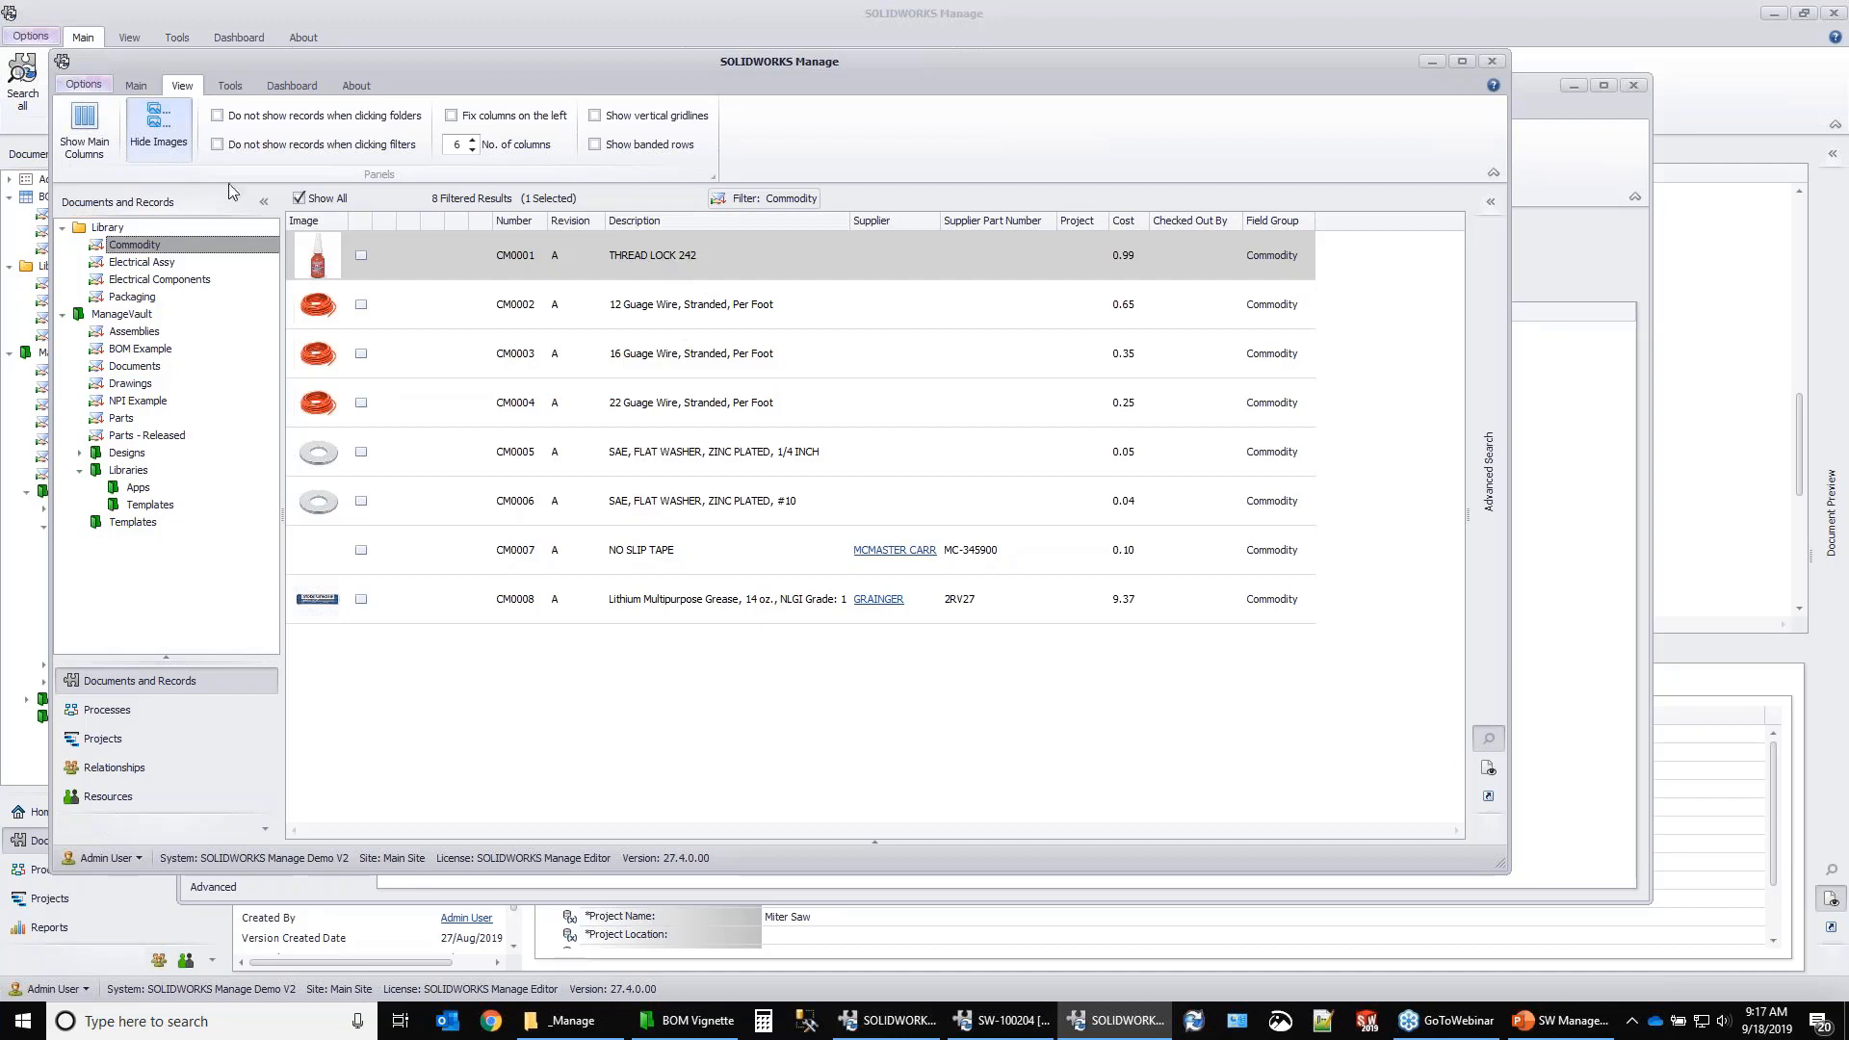
click(227, 90)
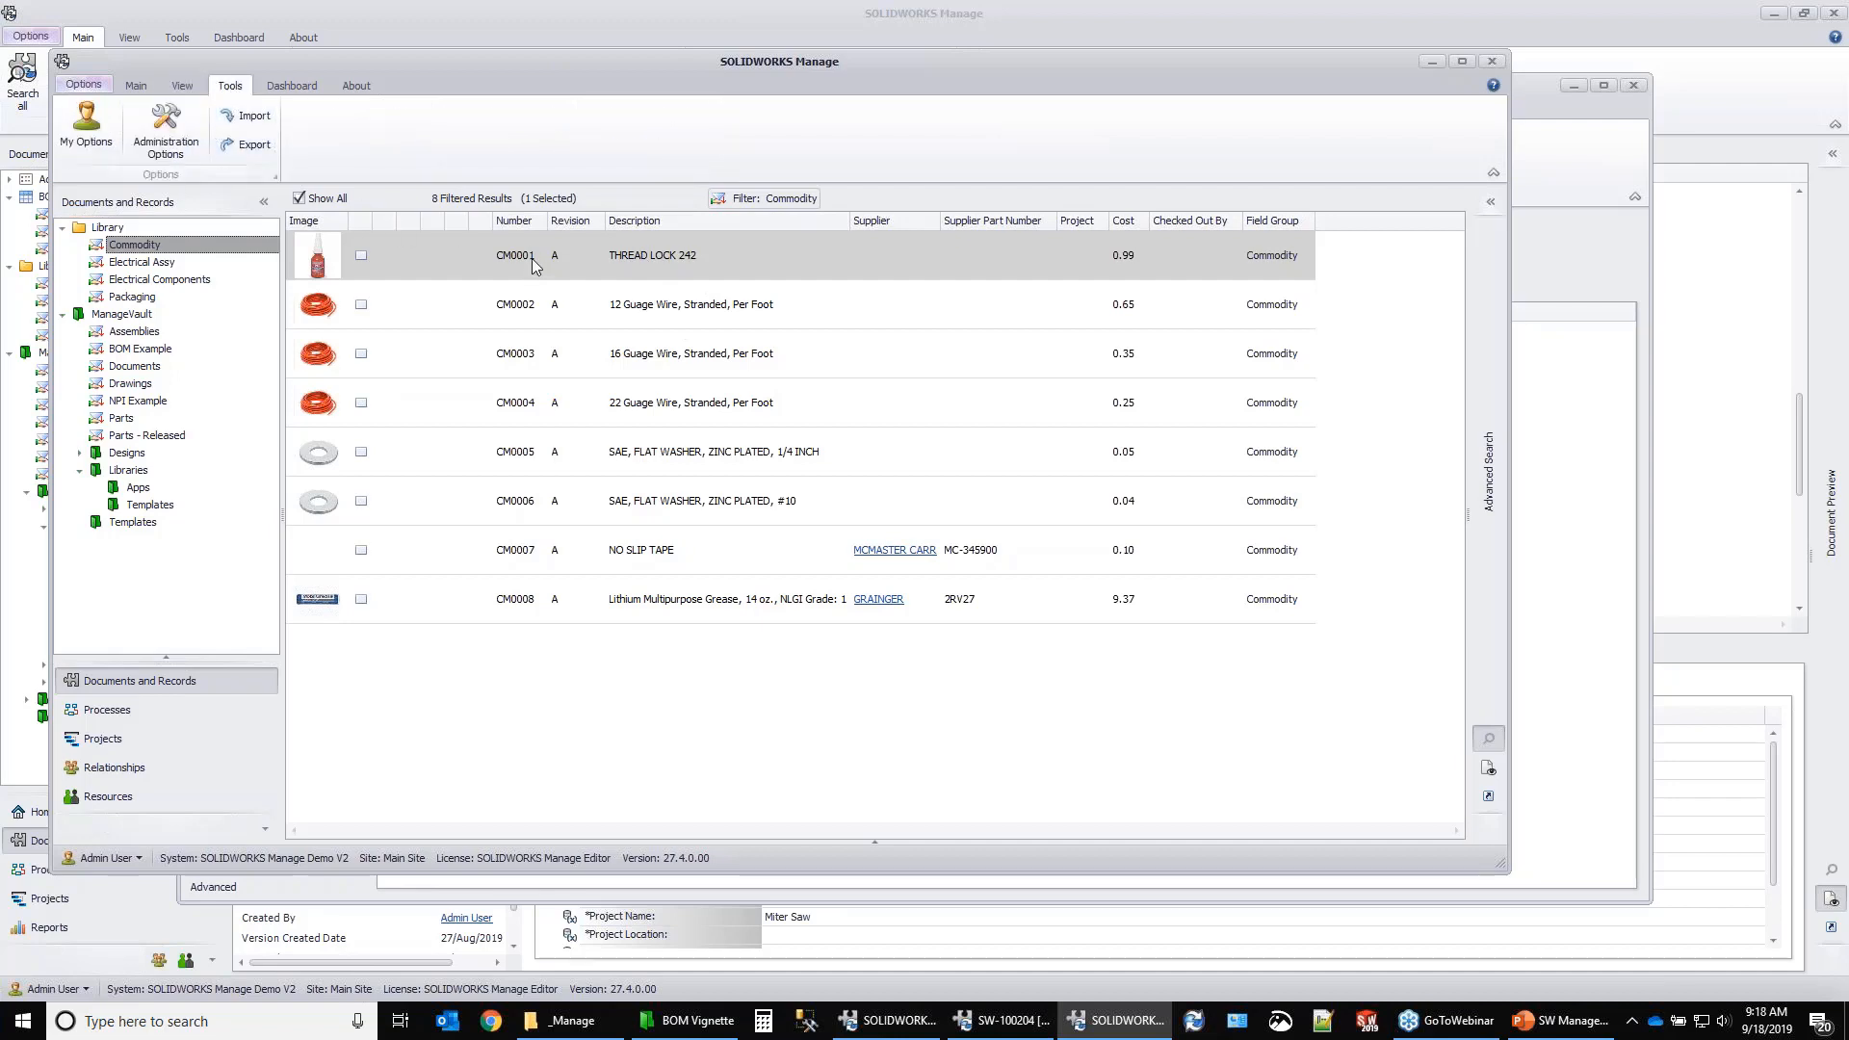
click(136, 85)
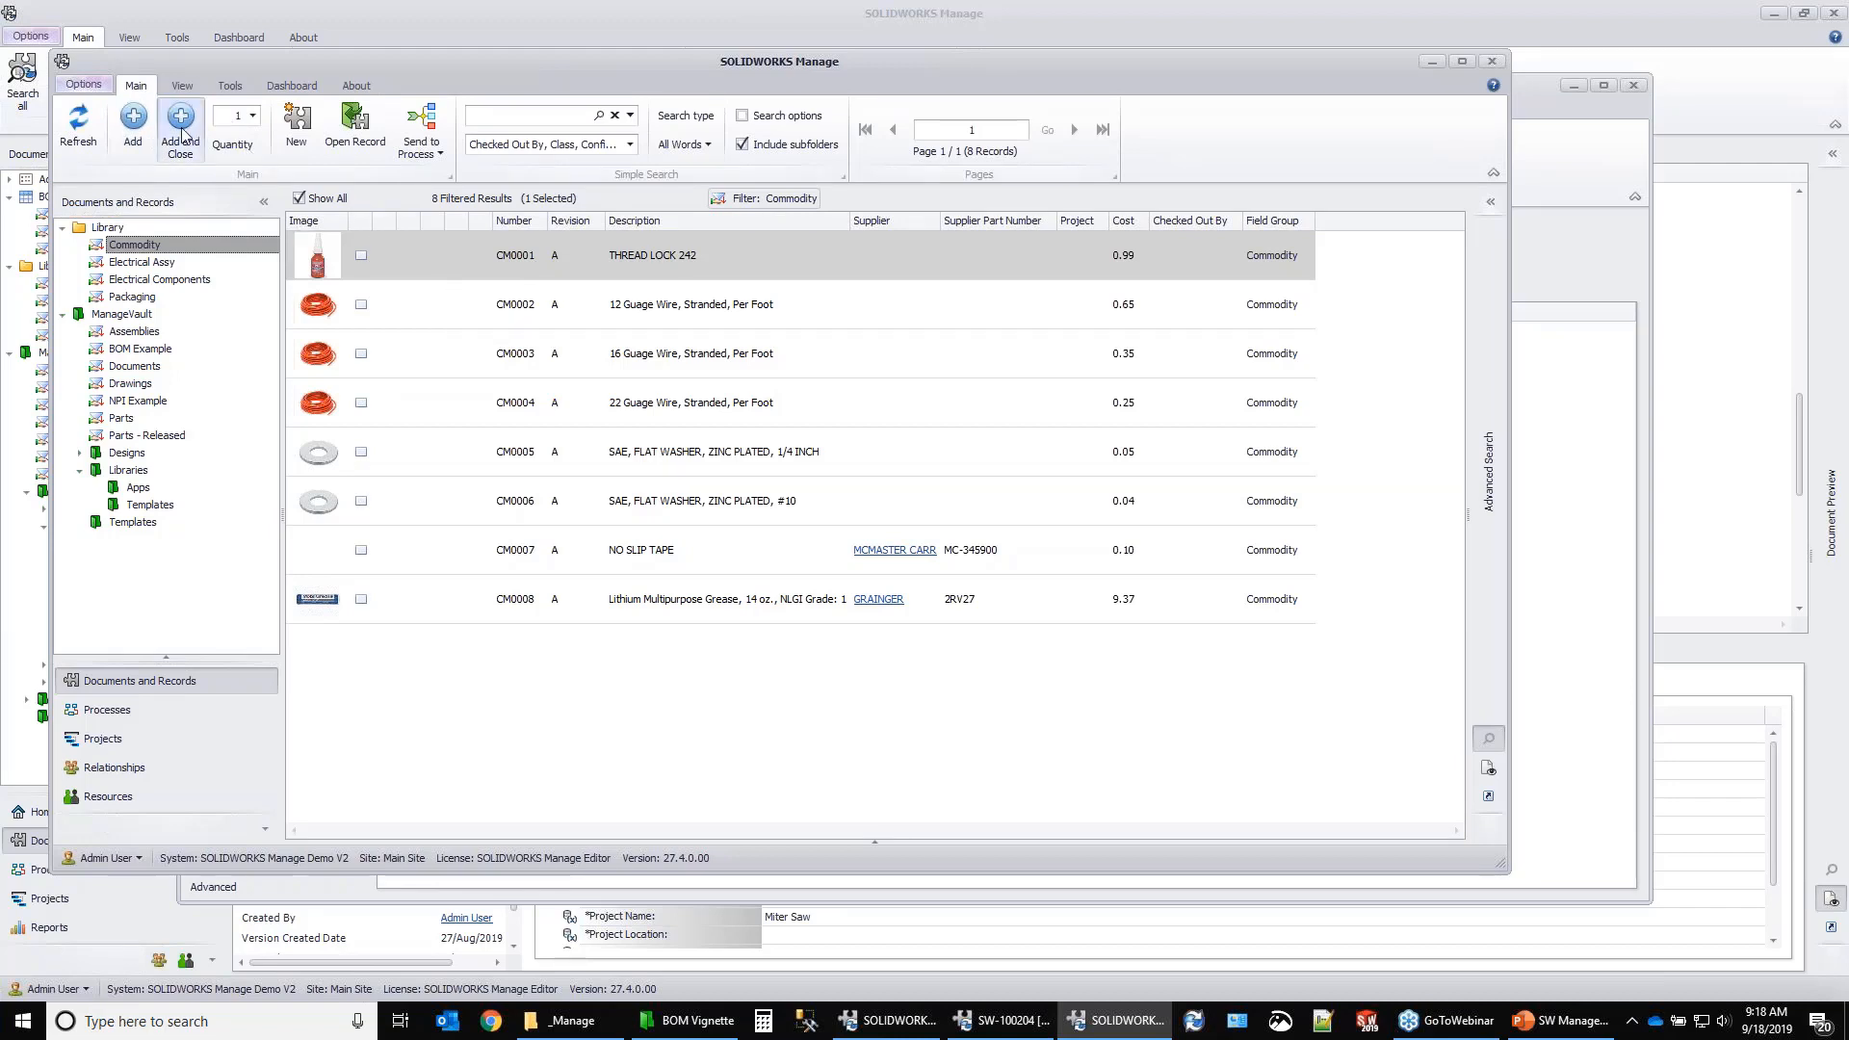
Add CM0003 16 Guage Wire, Stranded, Per Foot to the BOM with quantity 3 and close the selection window.
click(647, 357)
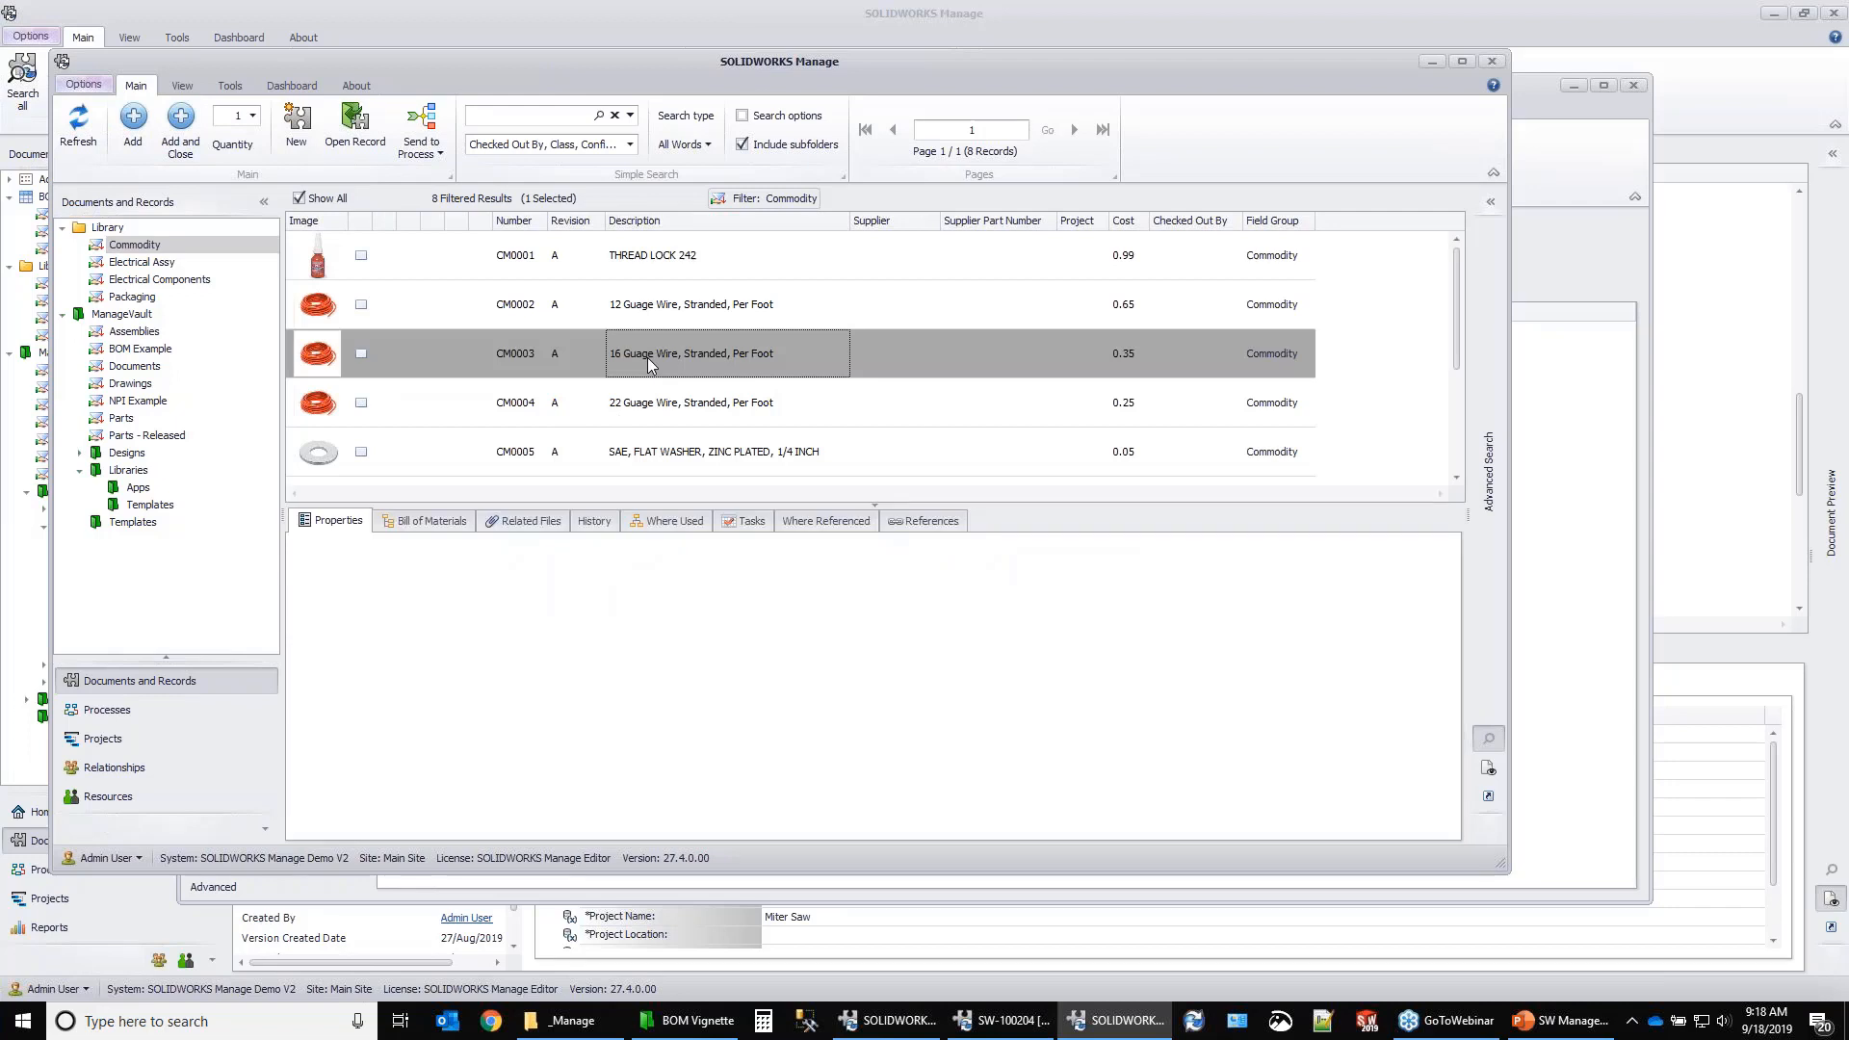
click(253, 115)
click(321, 212)
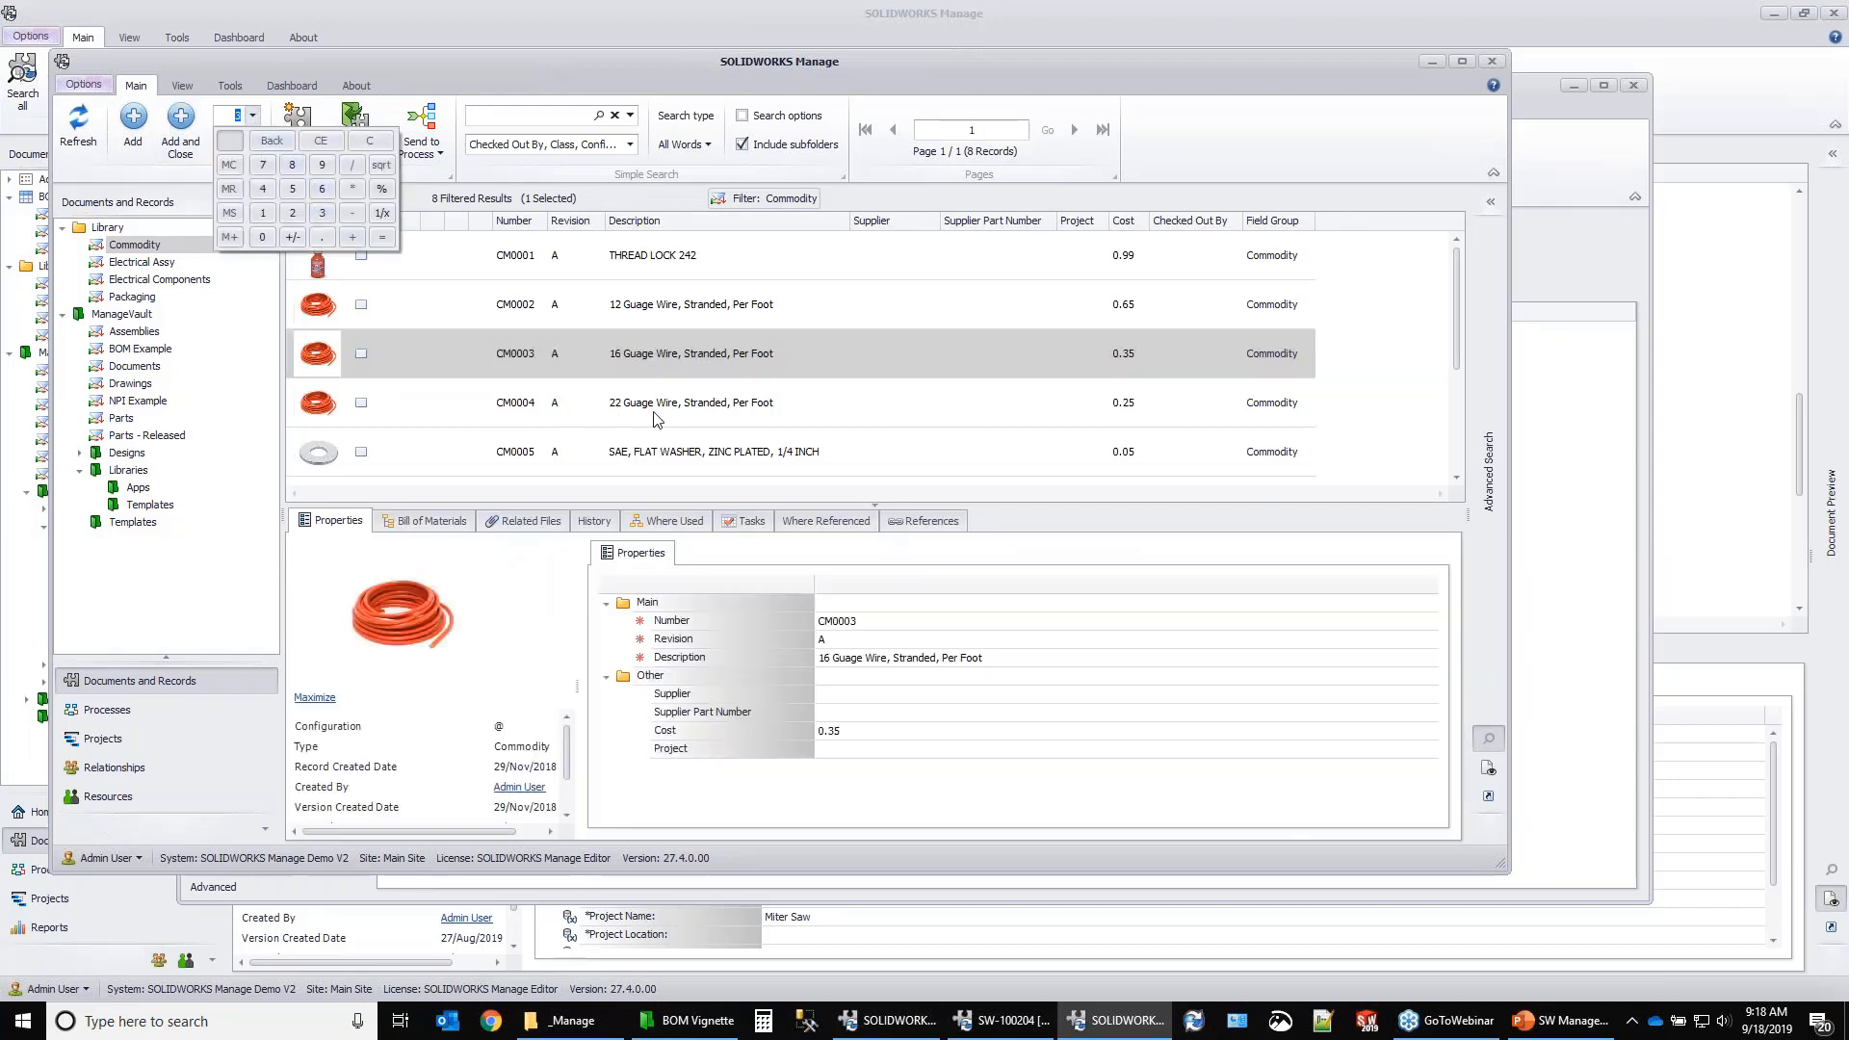
click(756, 361)
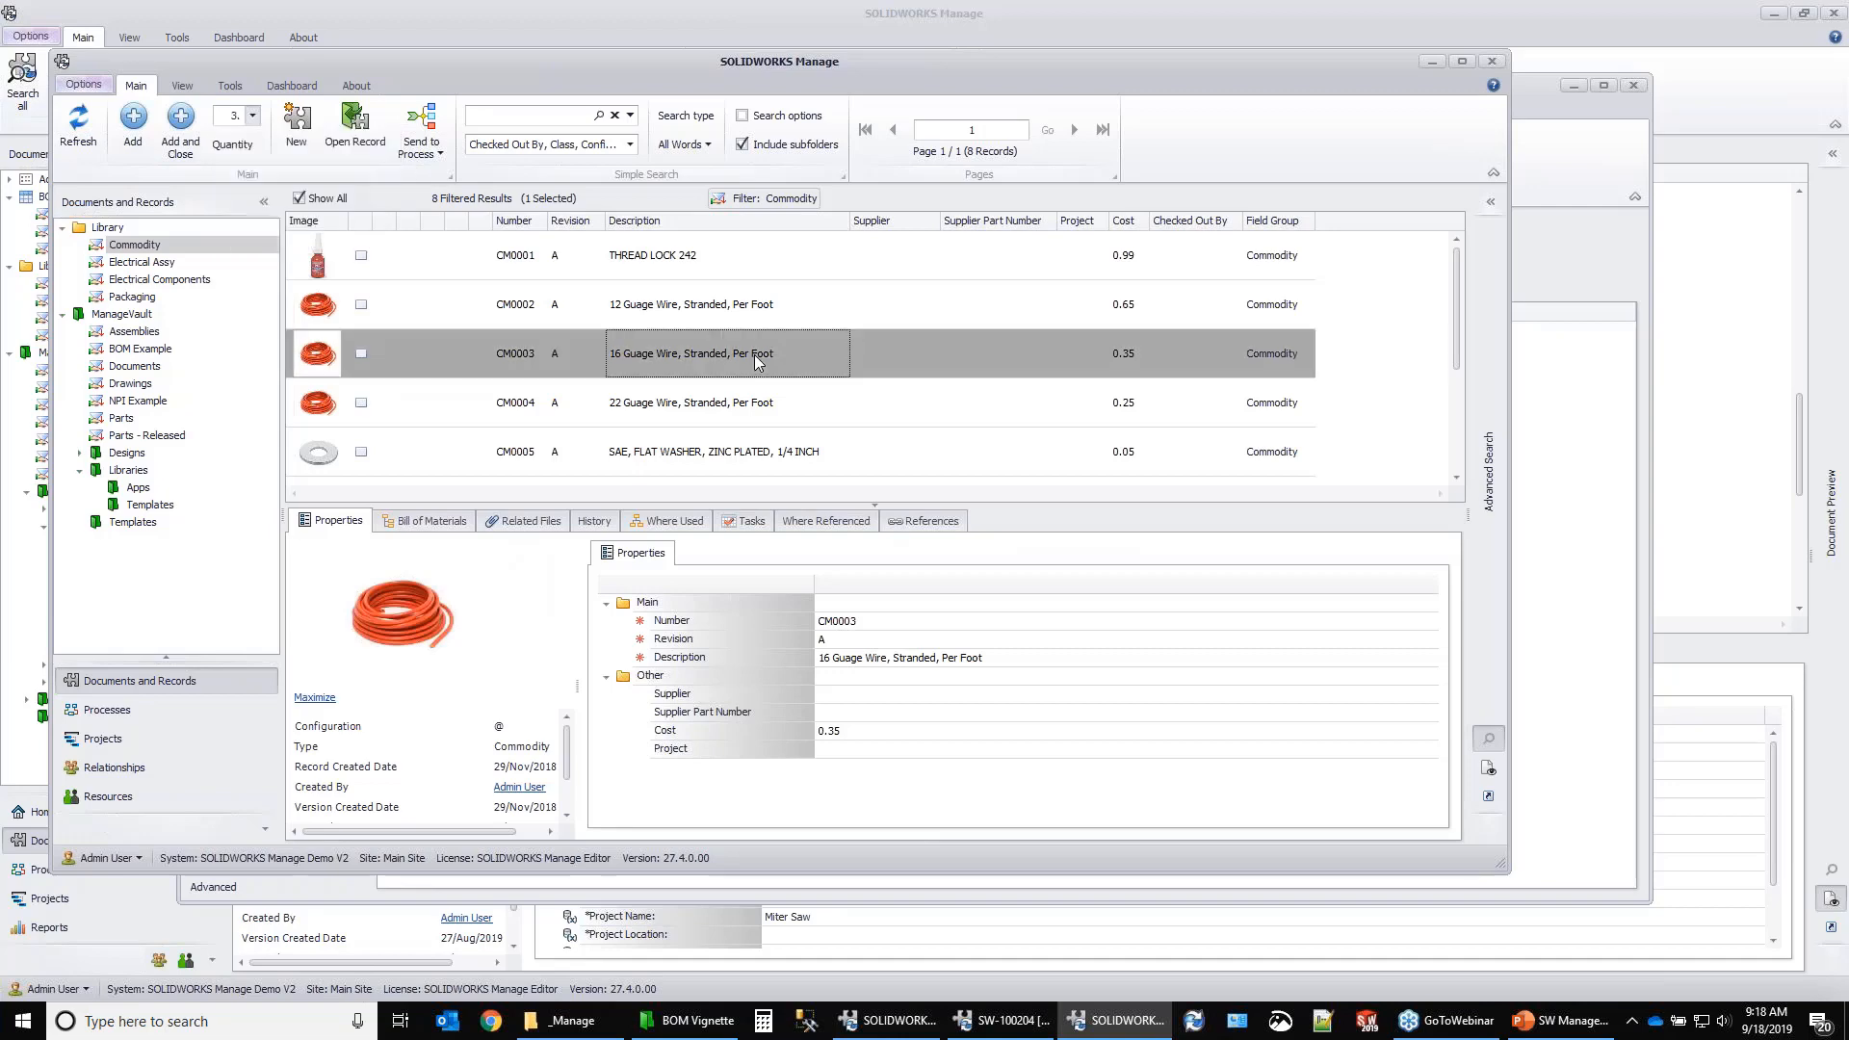
click(182, 131)
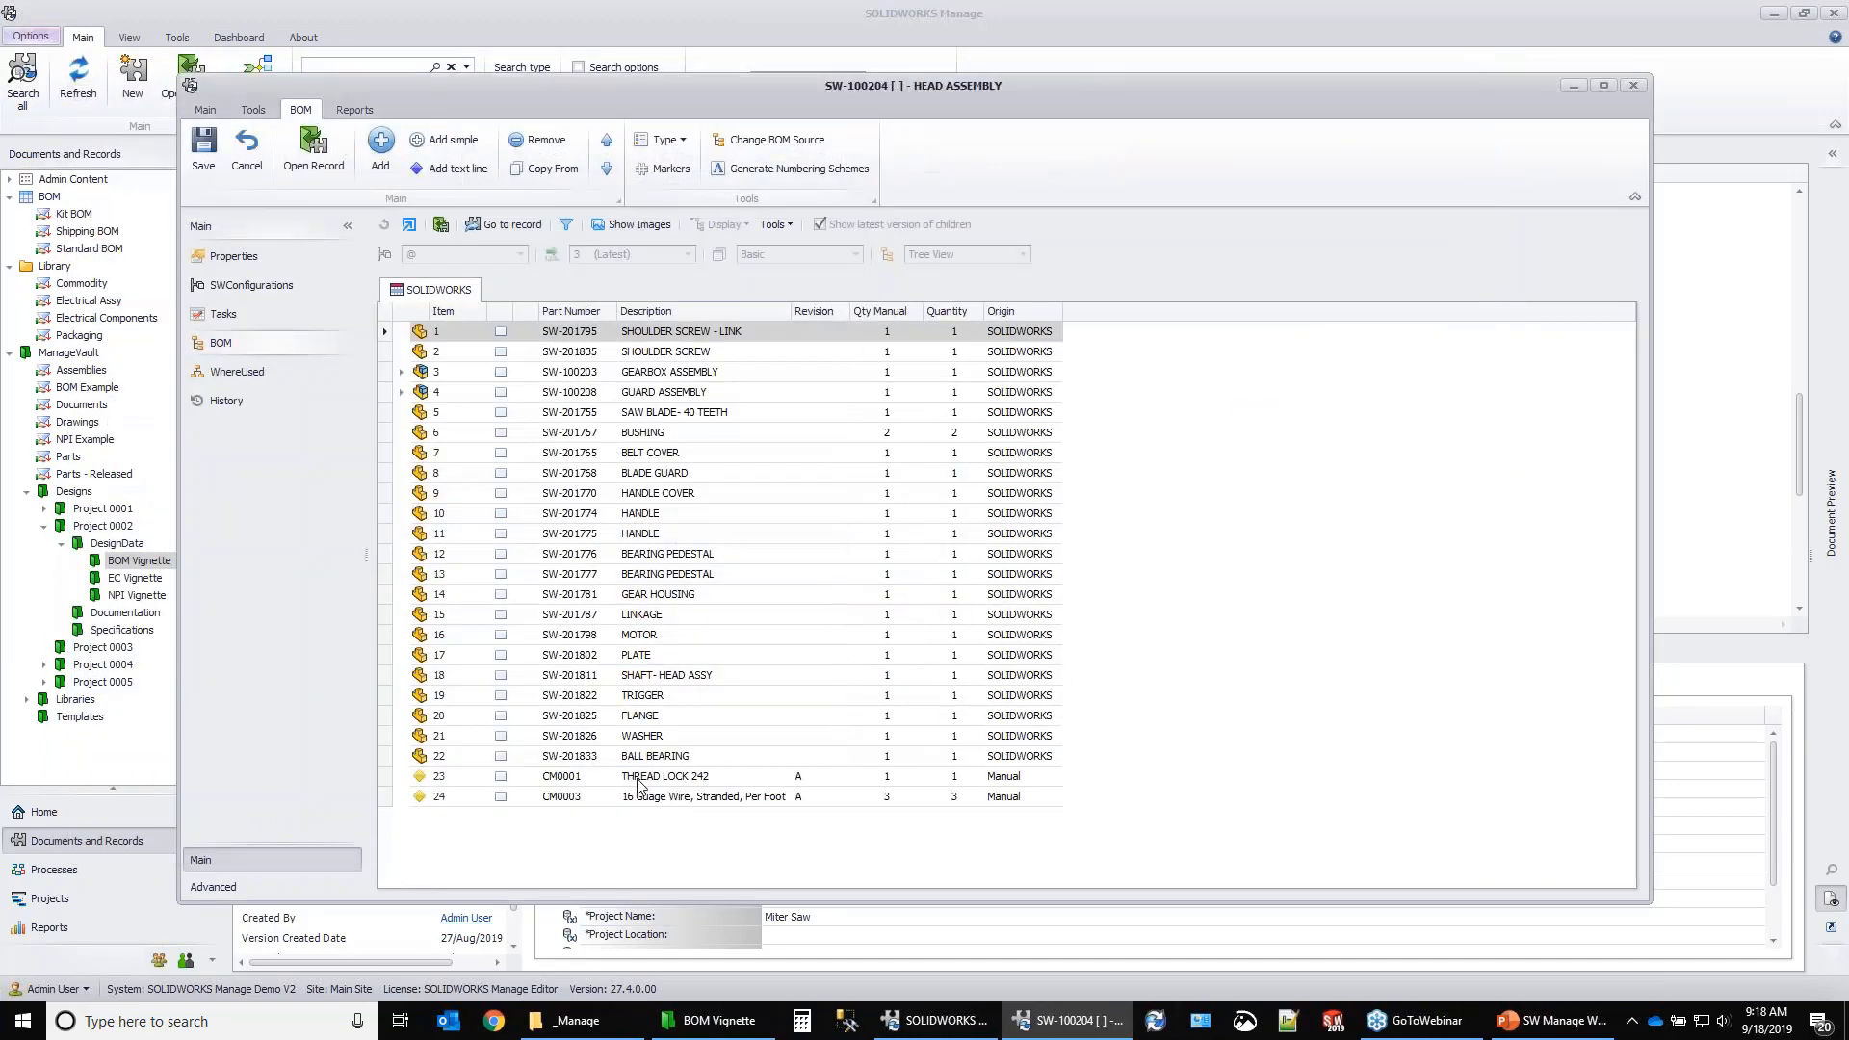
Check the thread lock and wire entries, cancel the BOM edits and close the head assembly record.
click(638, 778)
click(652, 799)
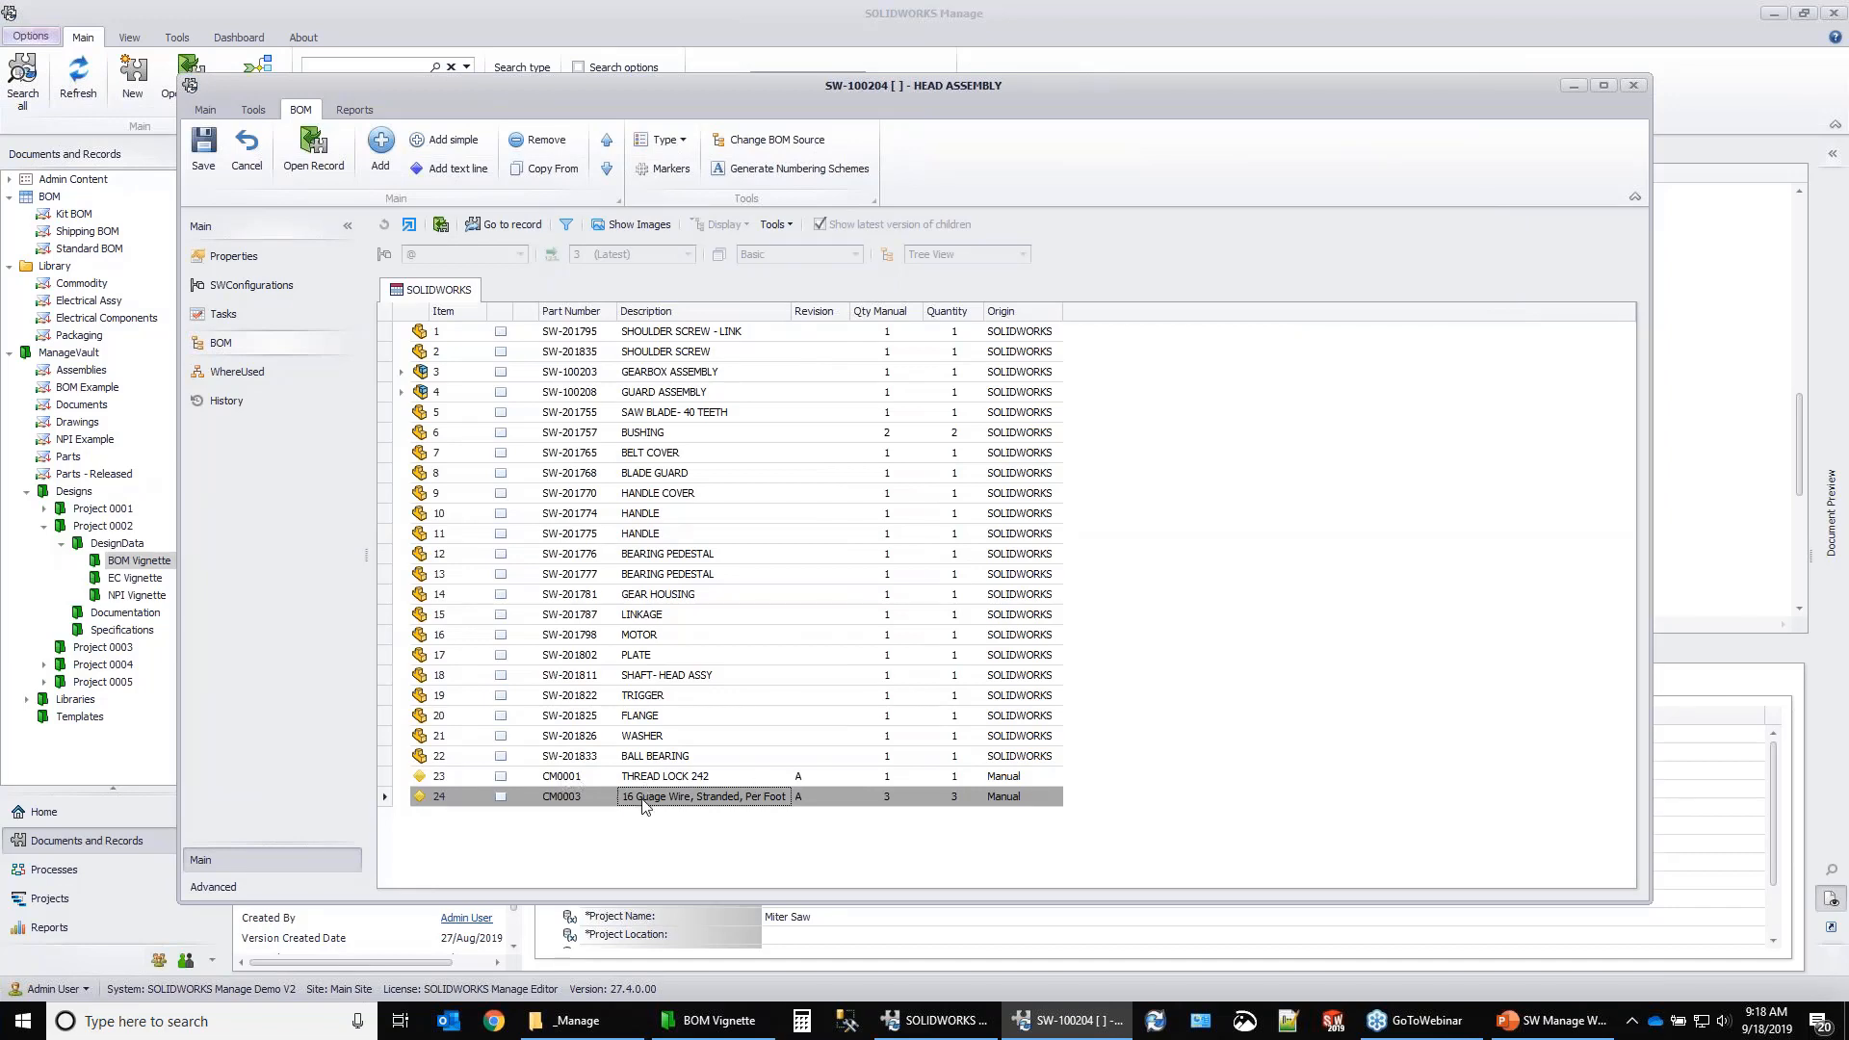
click(248, 146)
click(1633, 85)
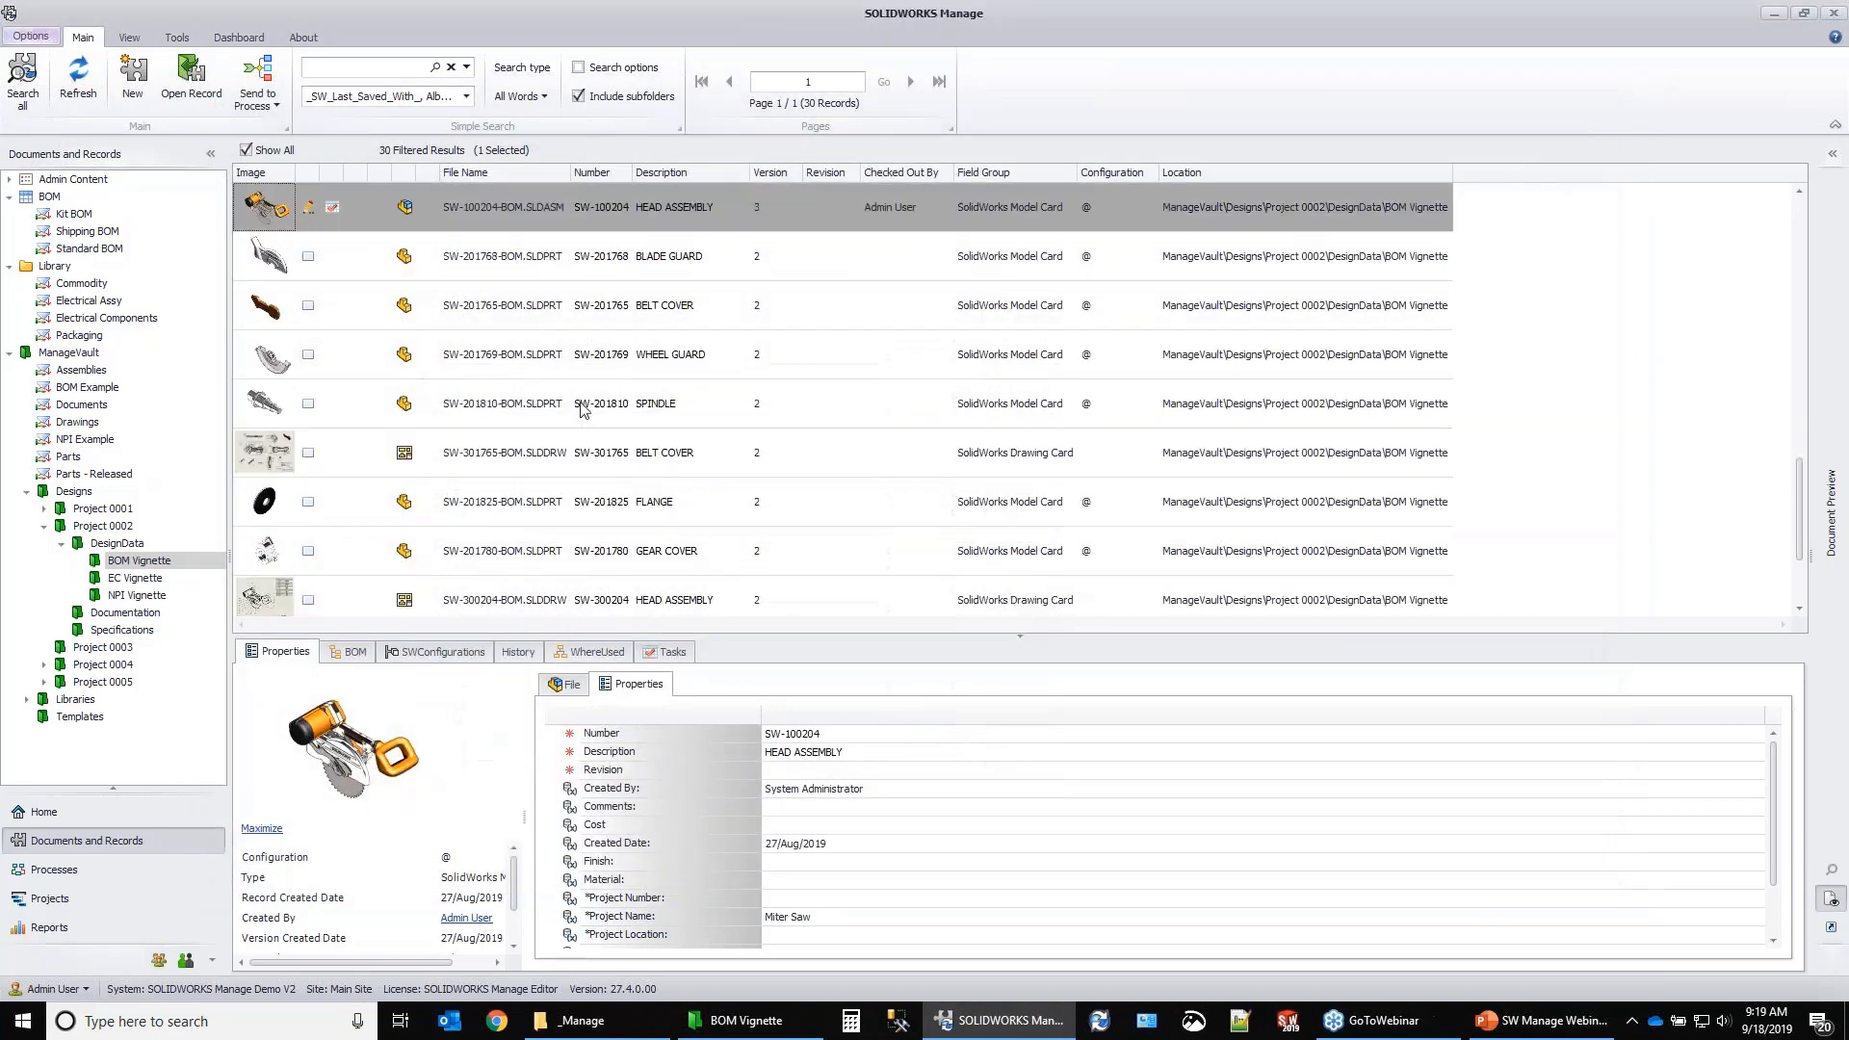
Browse all BOM records and the Shipping BOM filter, and view the value filters available for the Description column.
click(65, 197)
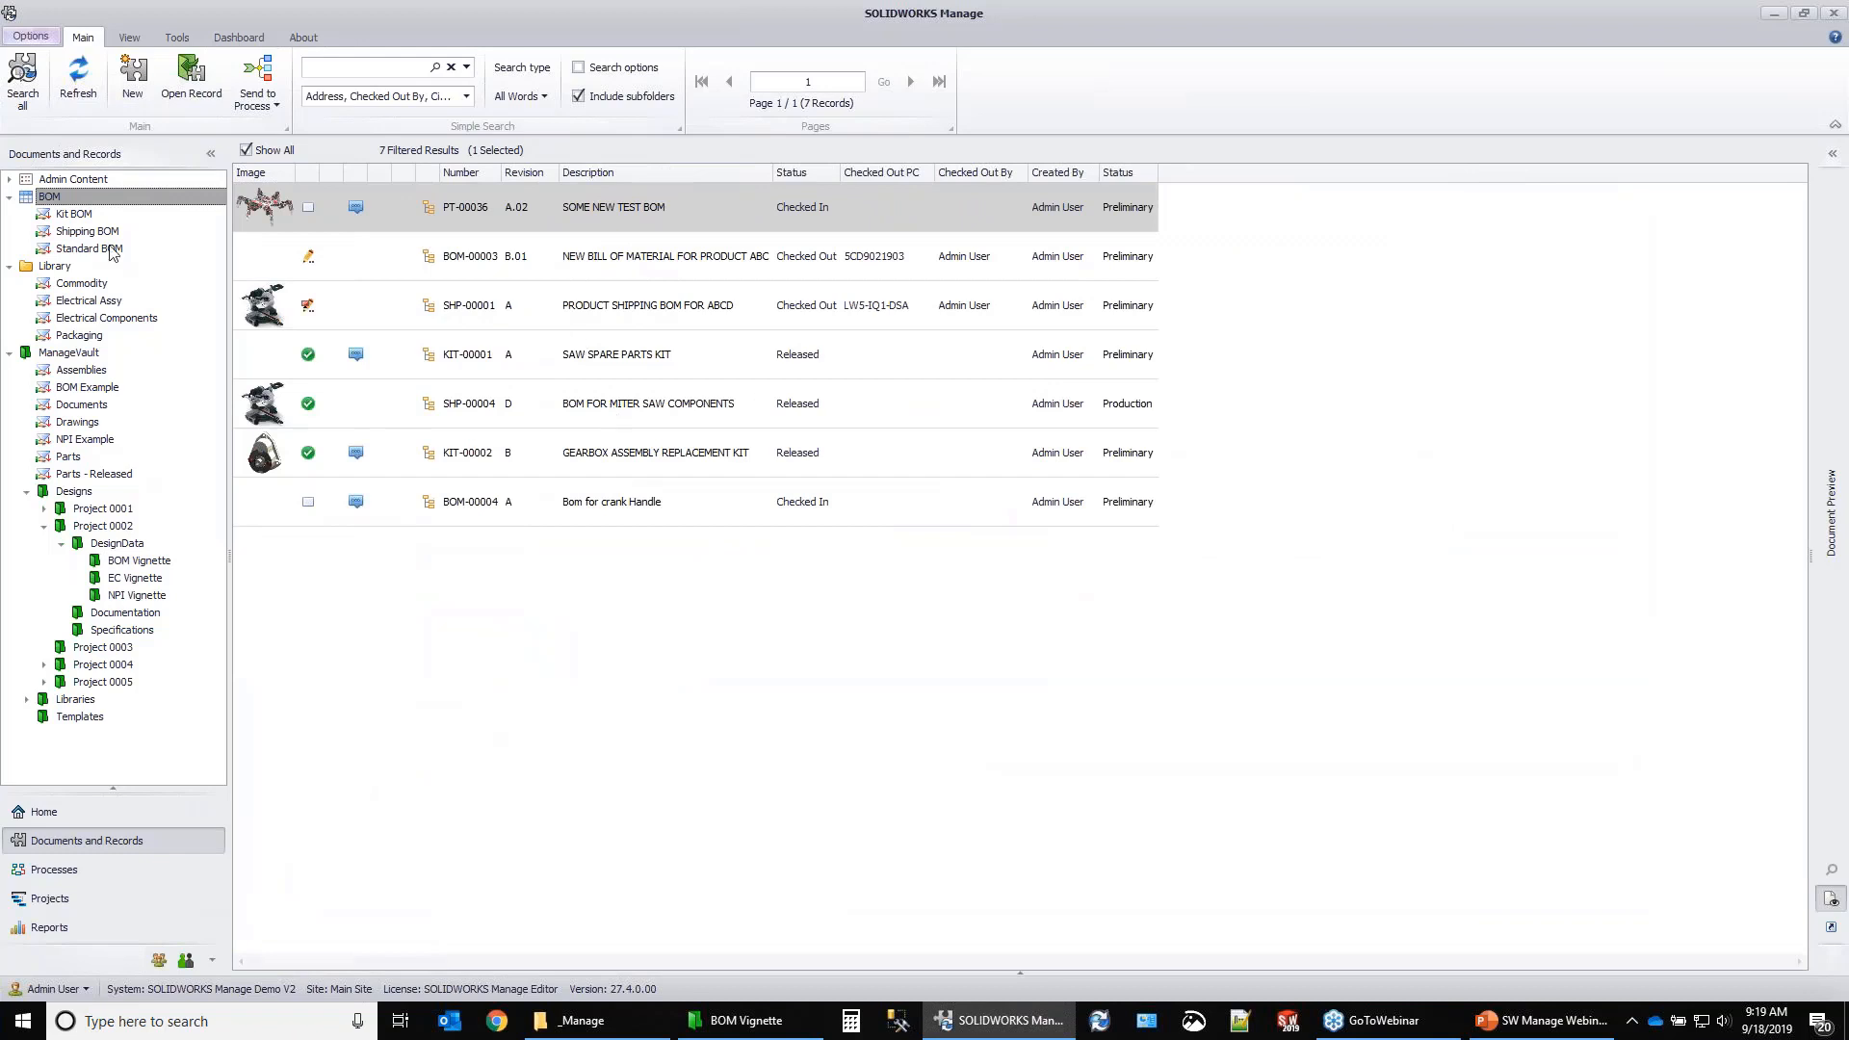
click(94, 235)
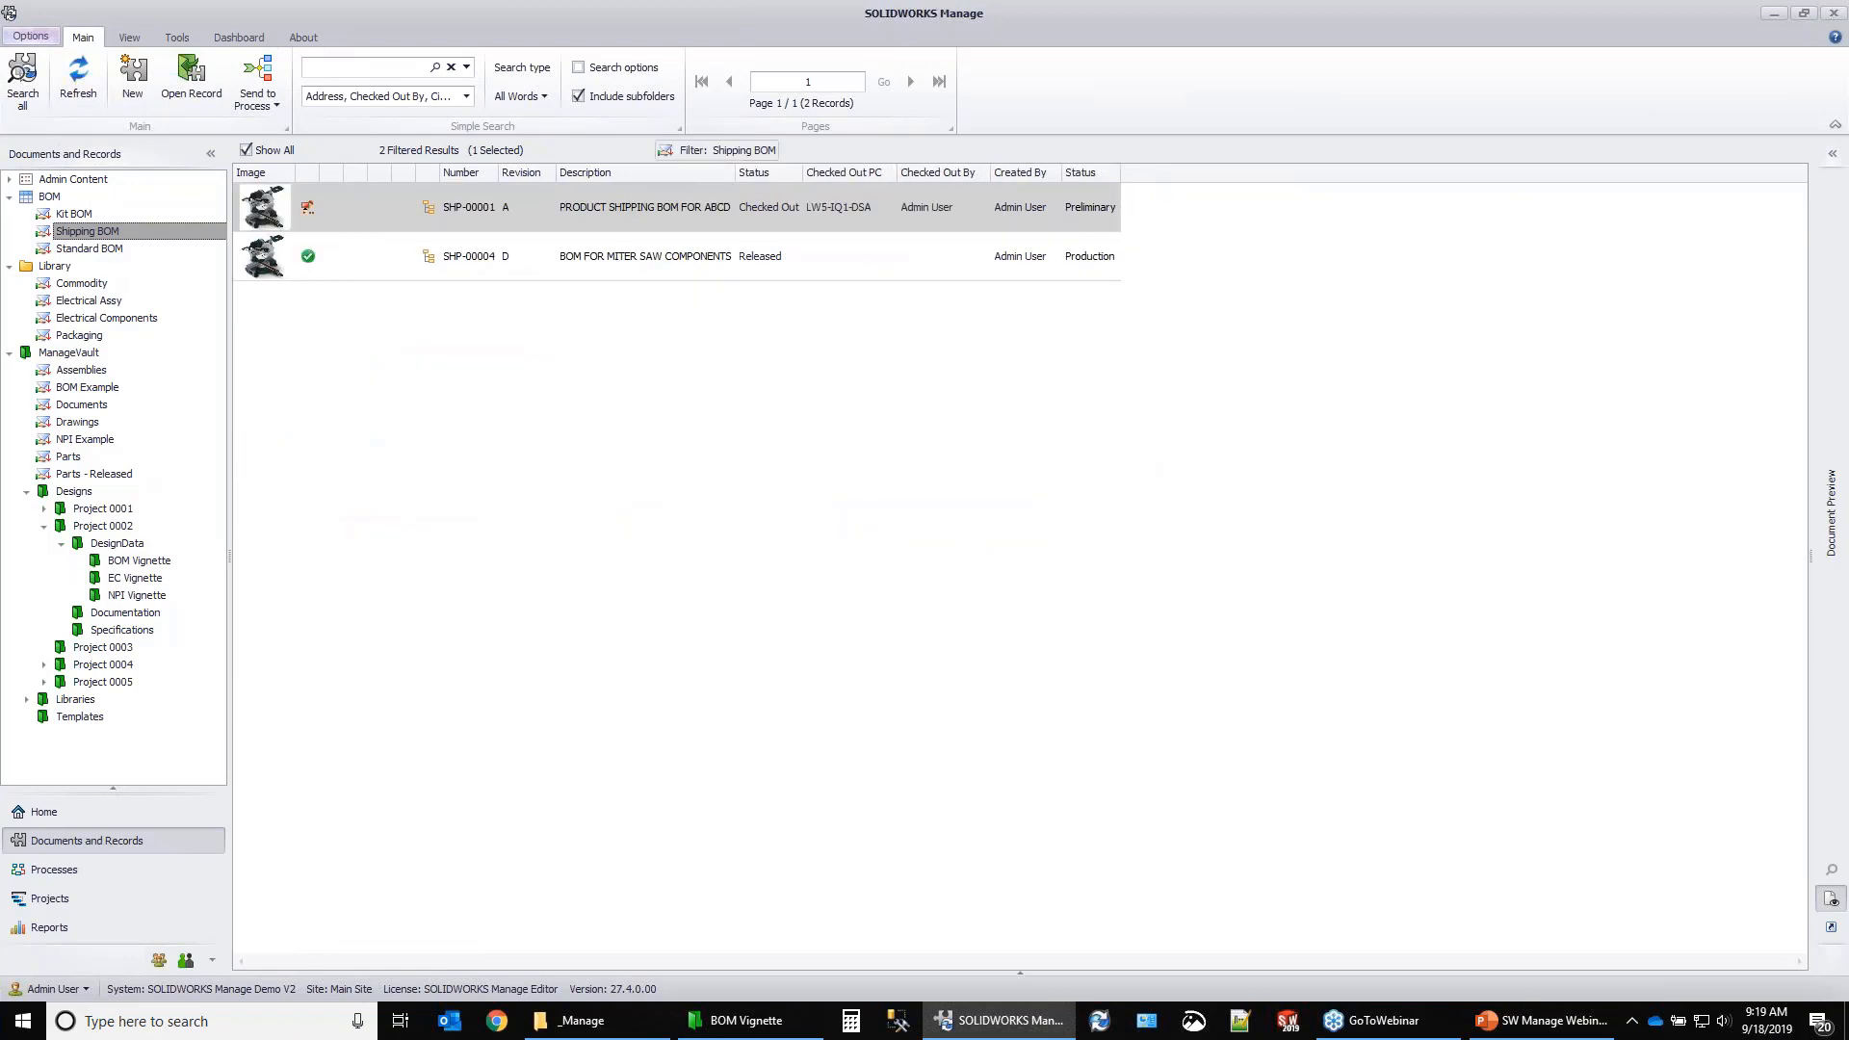
click(56, 199)
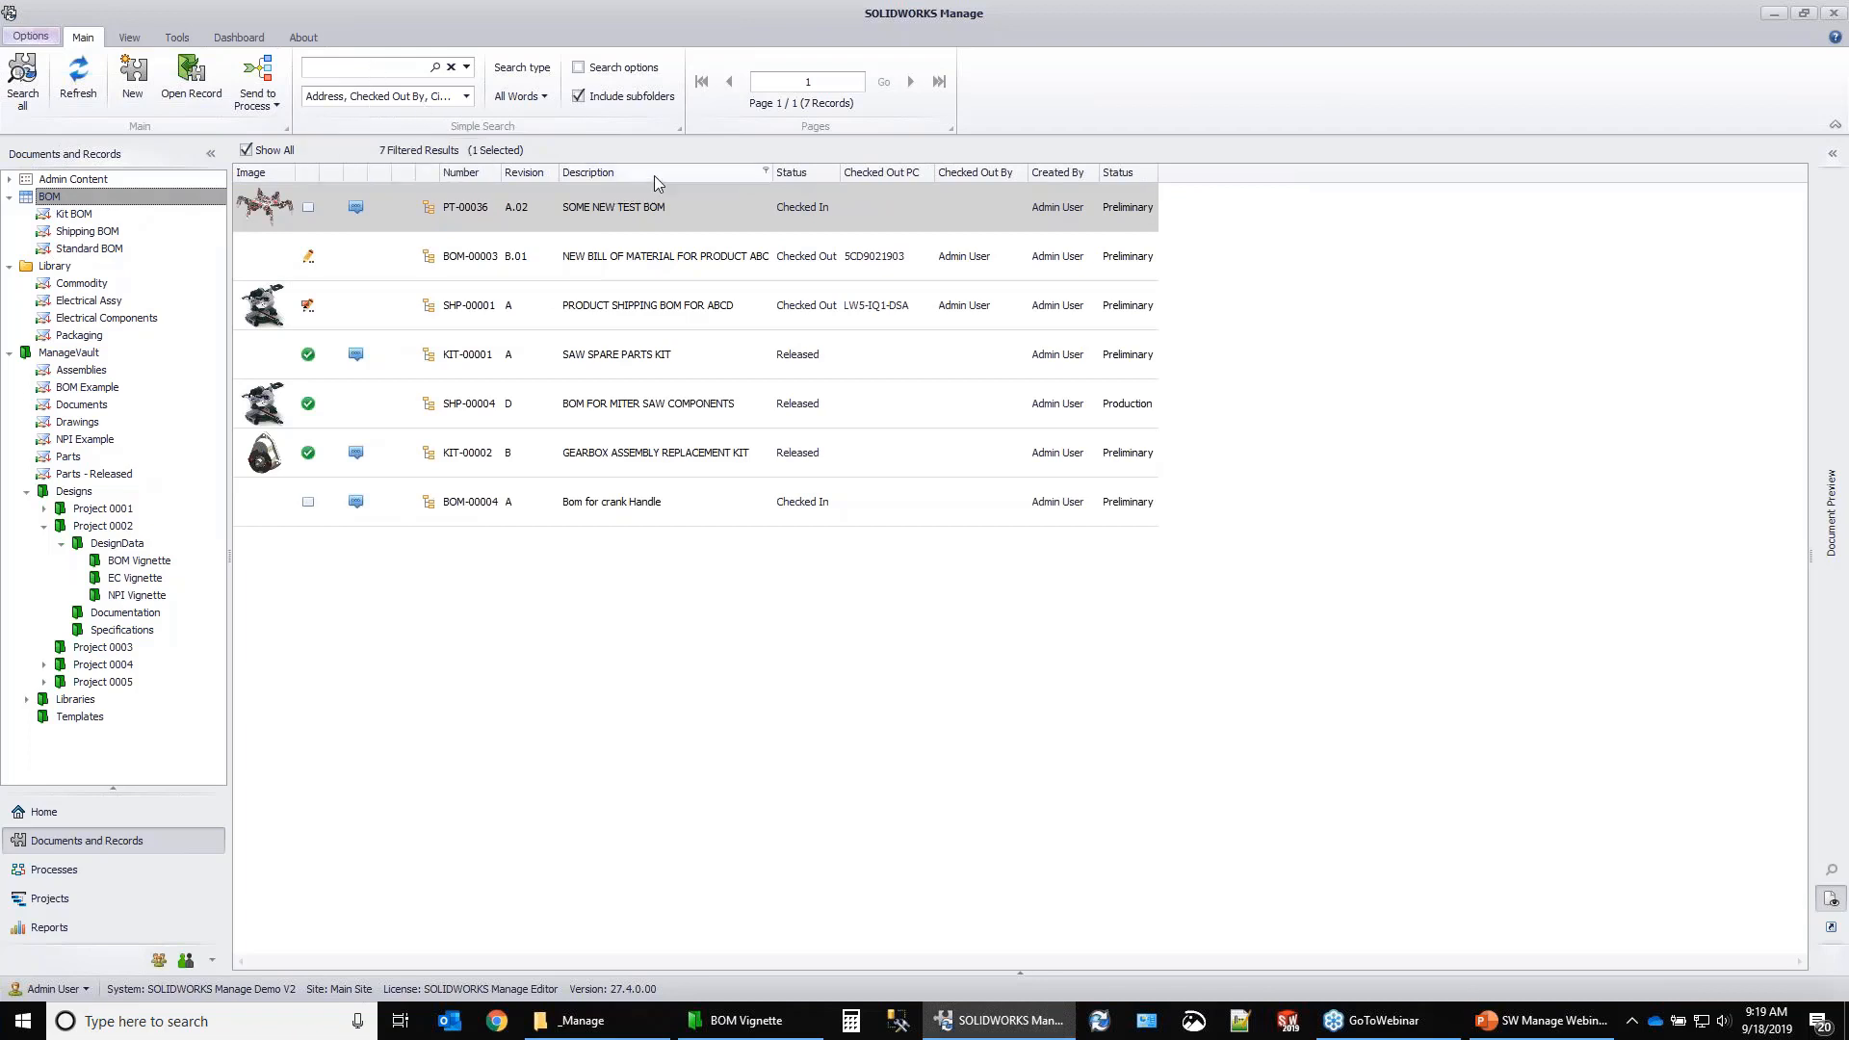
click(765, 174)
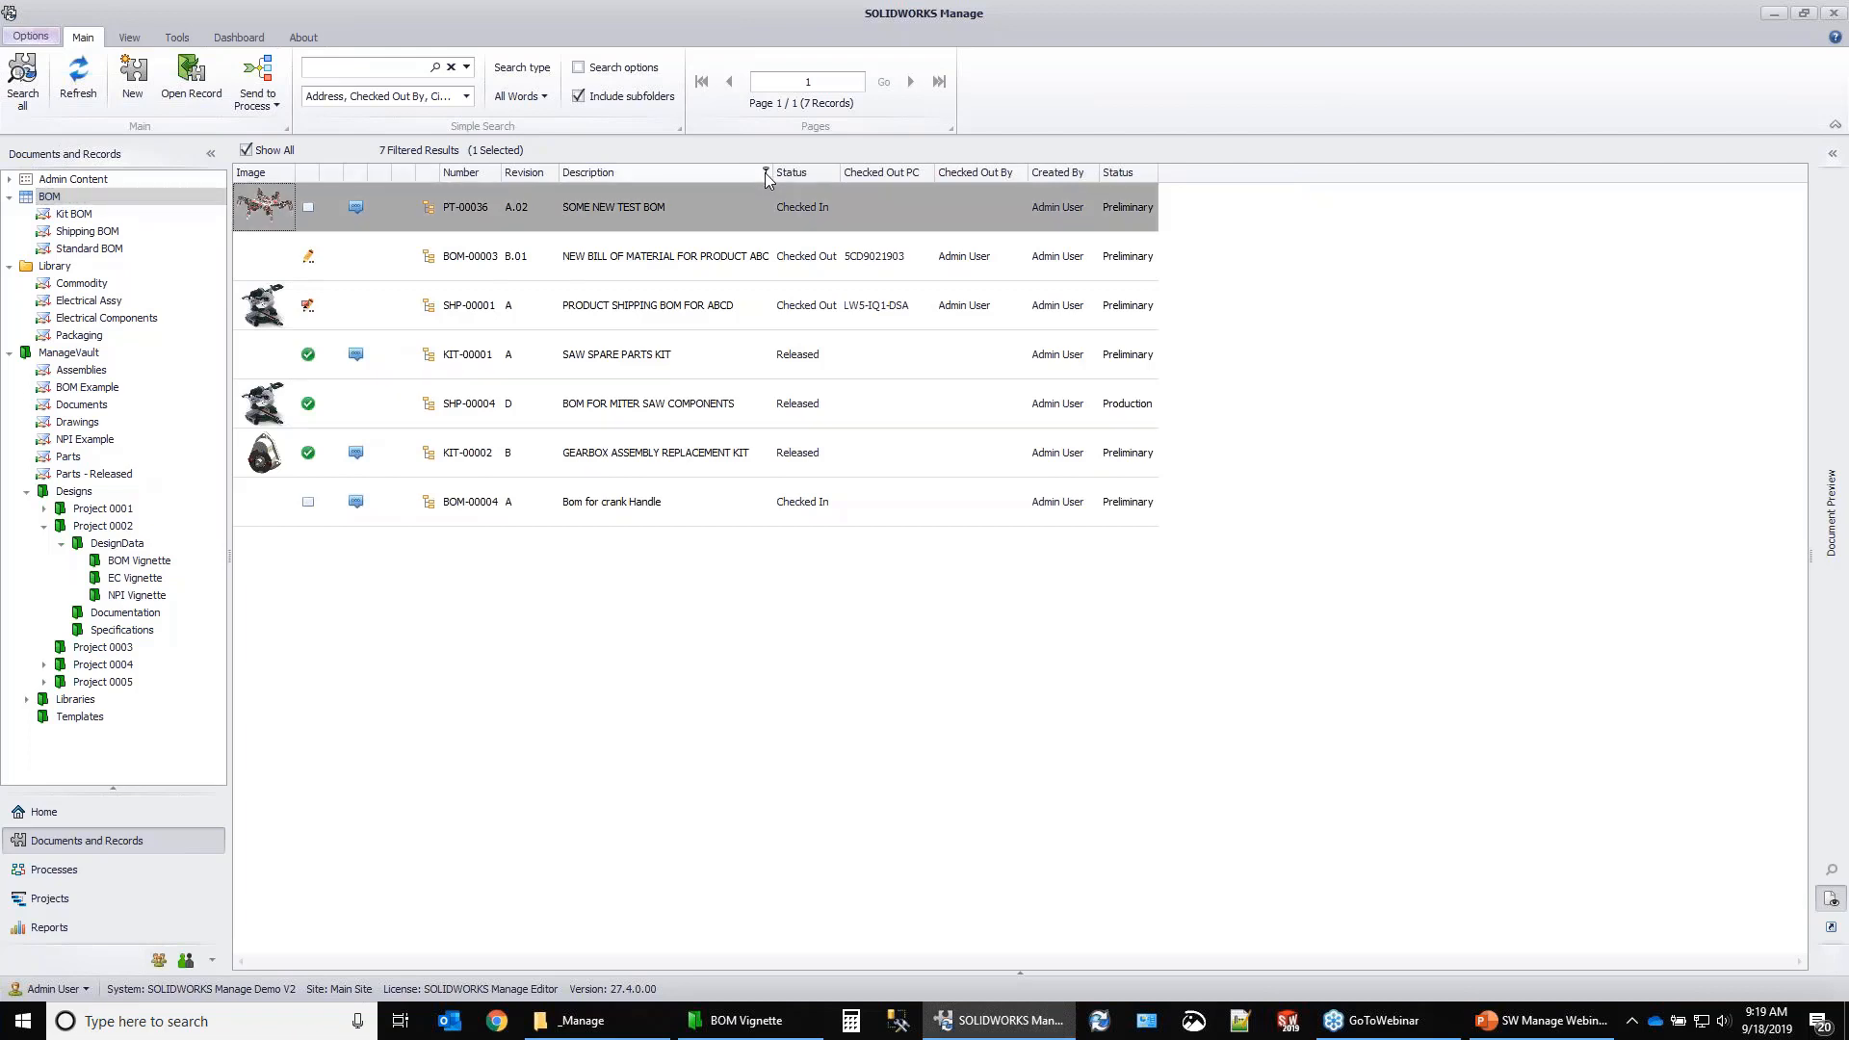
click(765, 174)
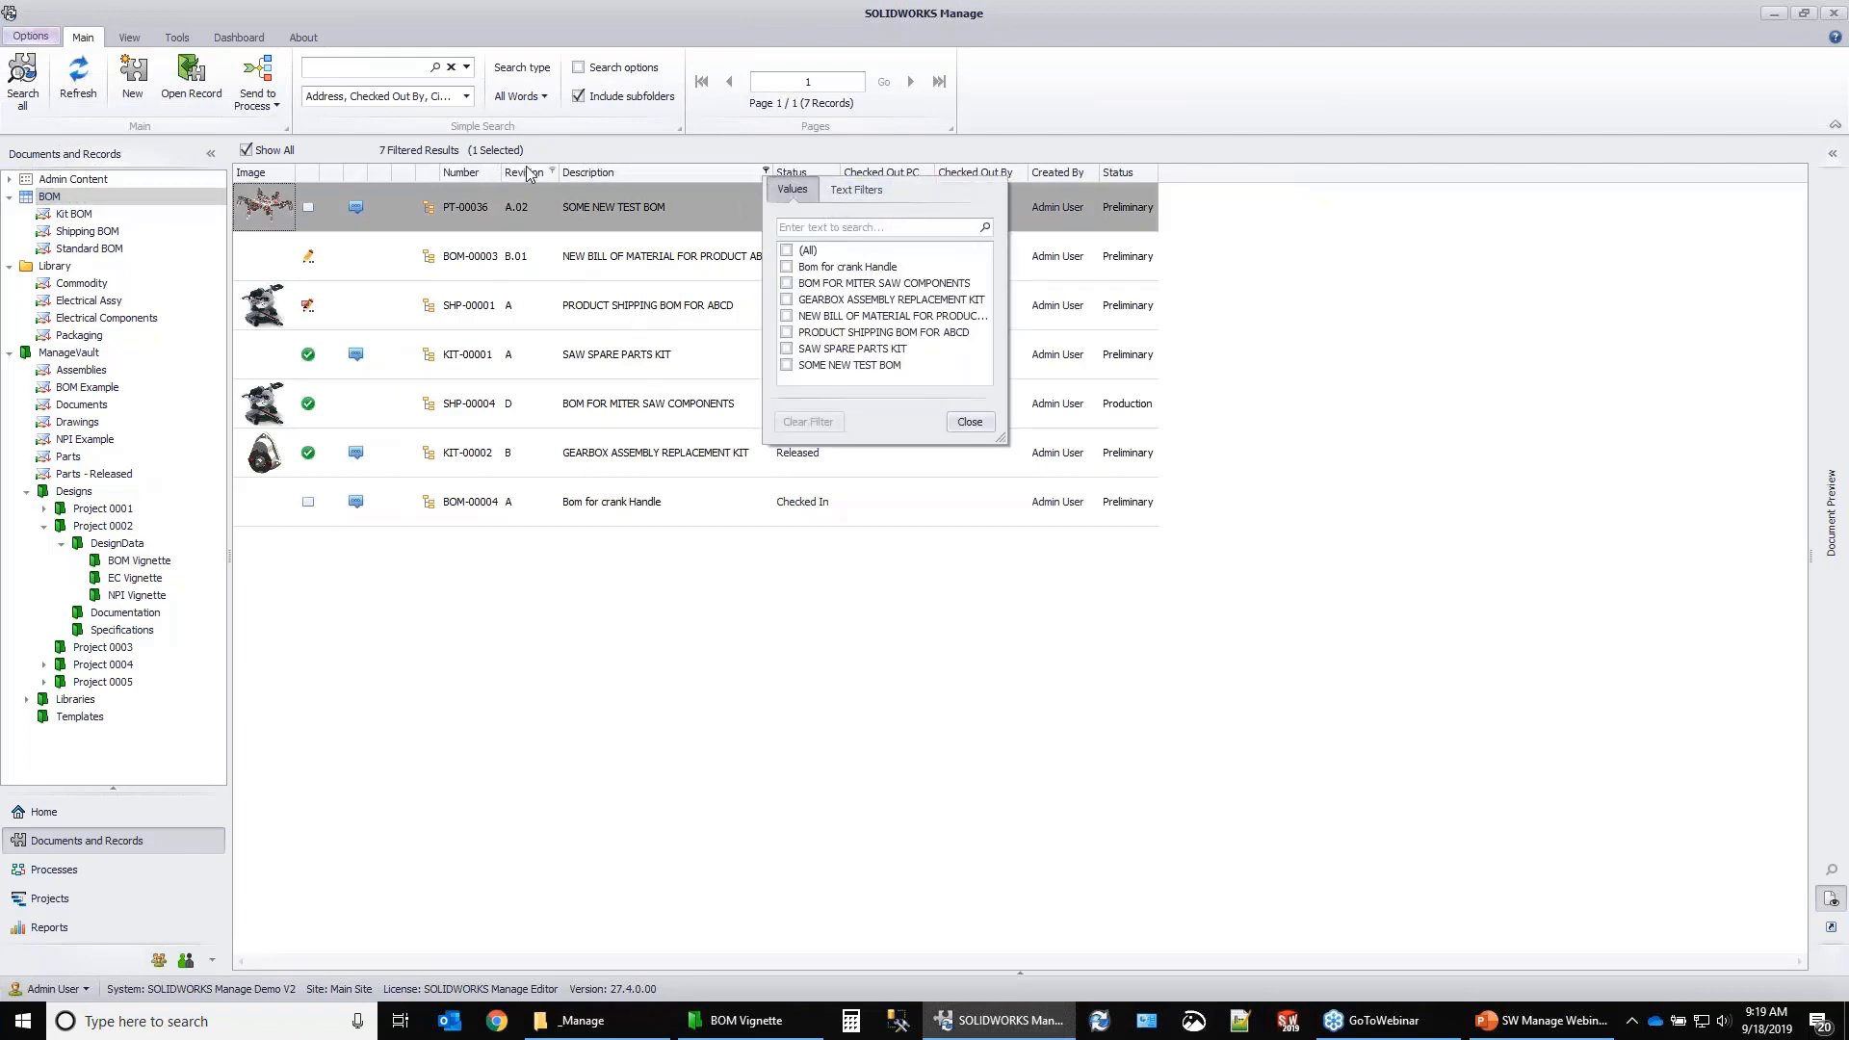
click(972, 423)
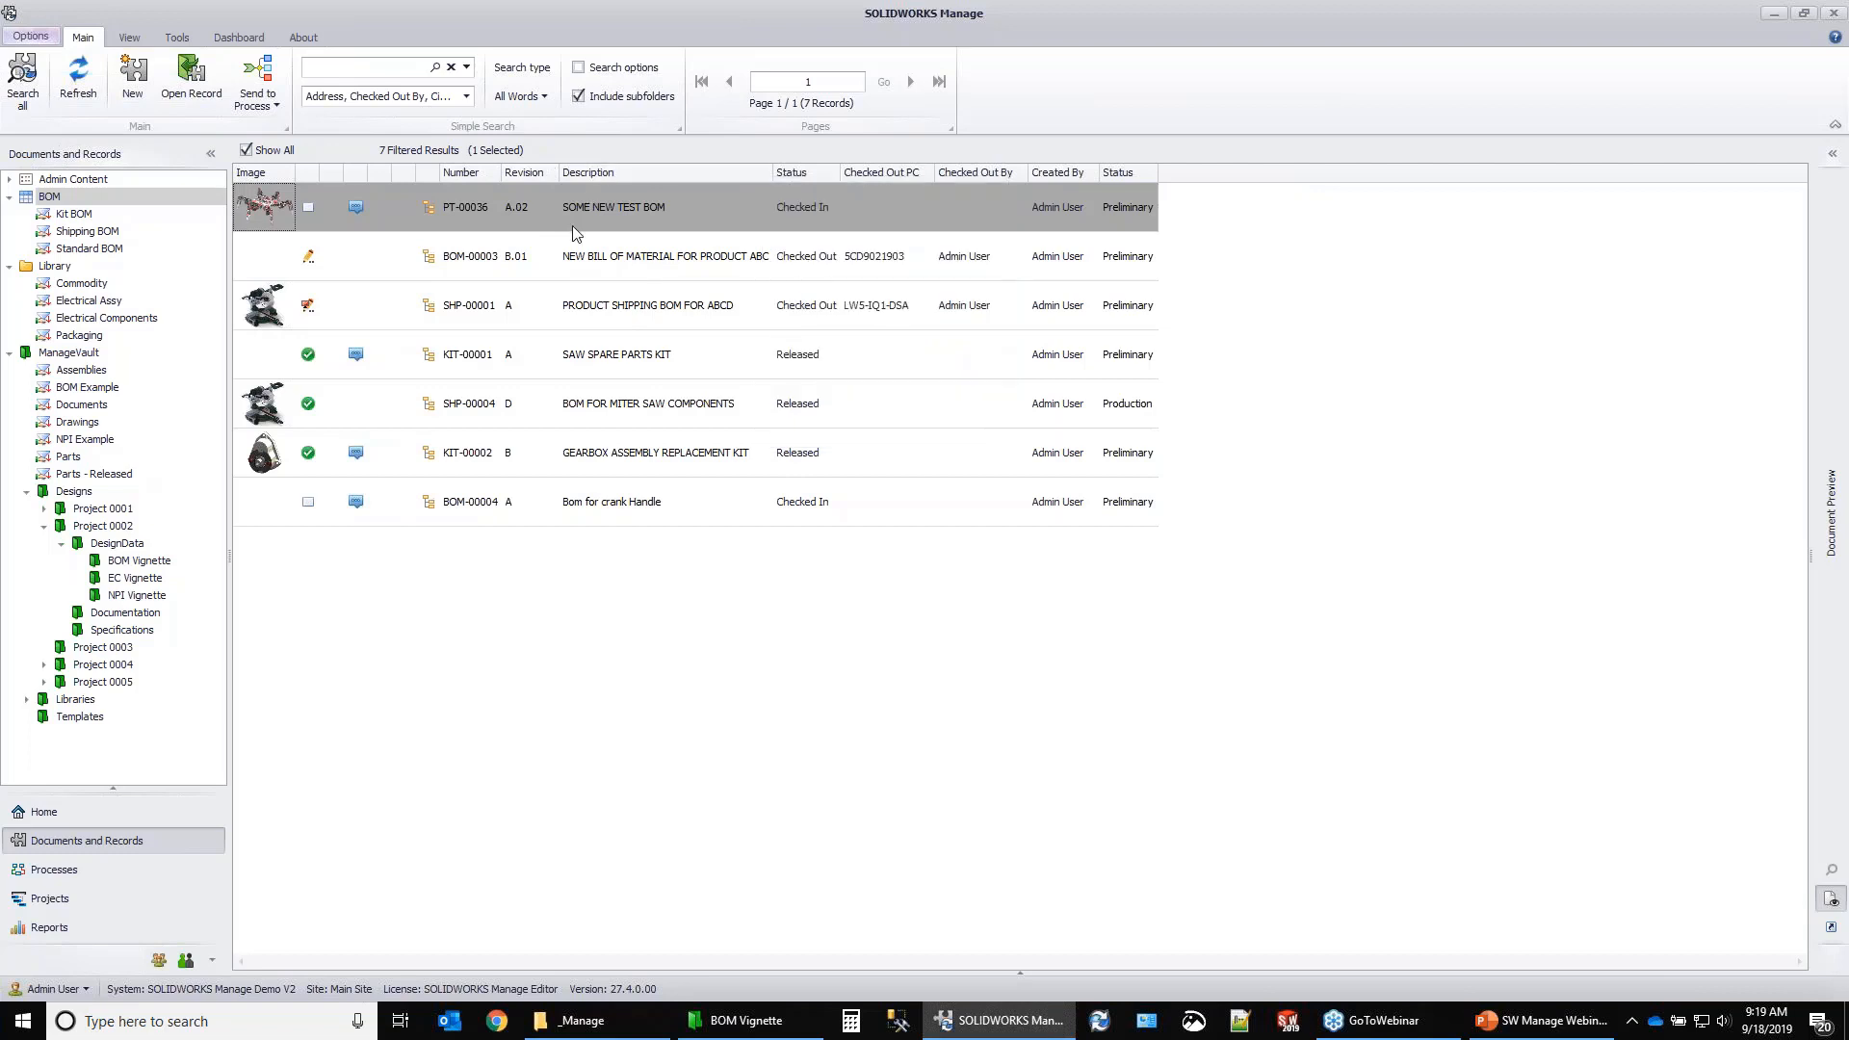
Open the SHP-00001 PRODUCT SHIPPING BOM FOR ABCD record and display its full bill of materials.
click(653, 305)
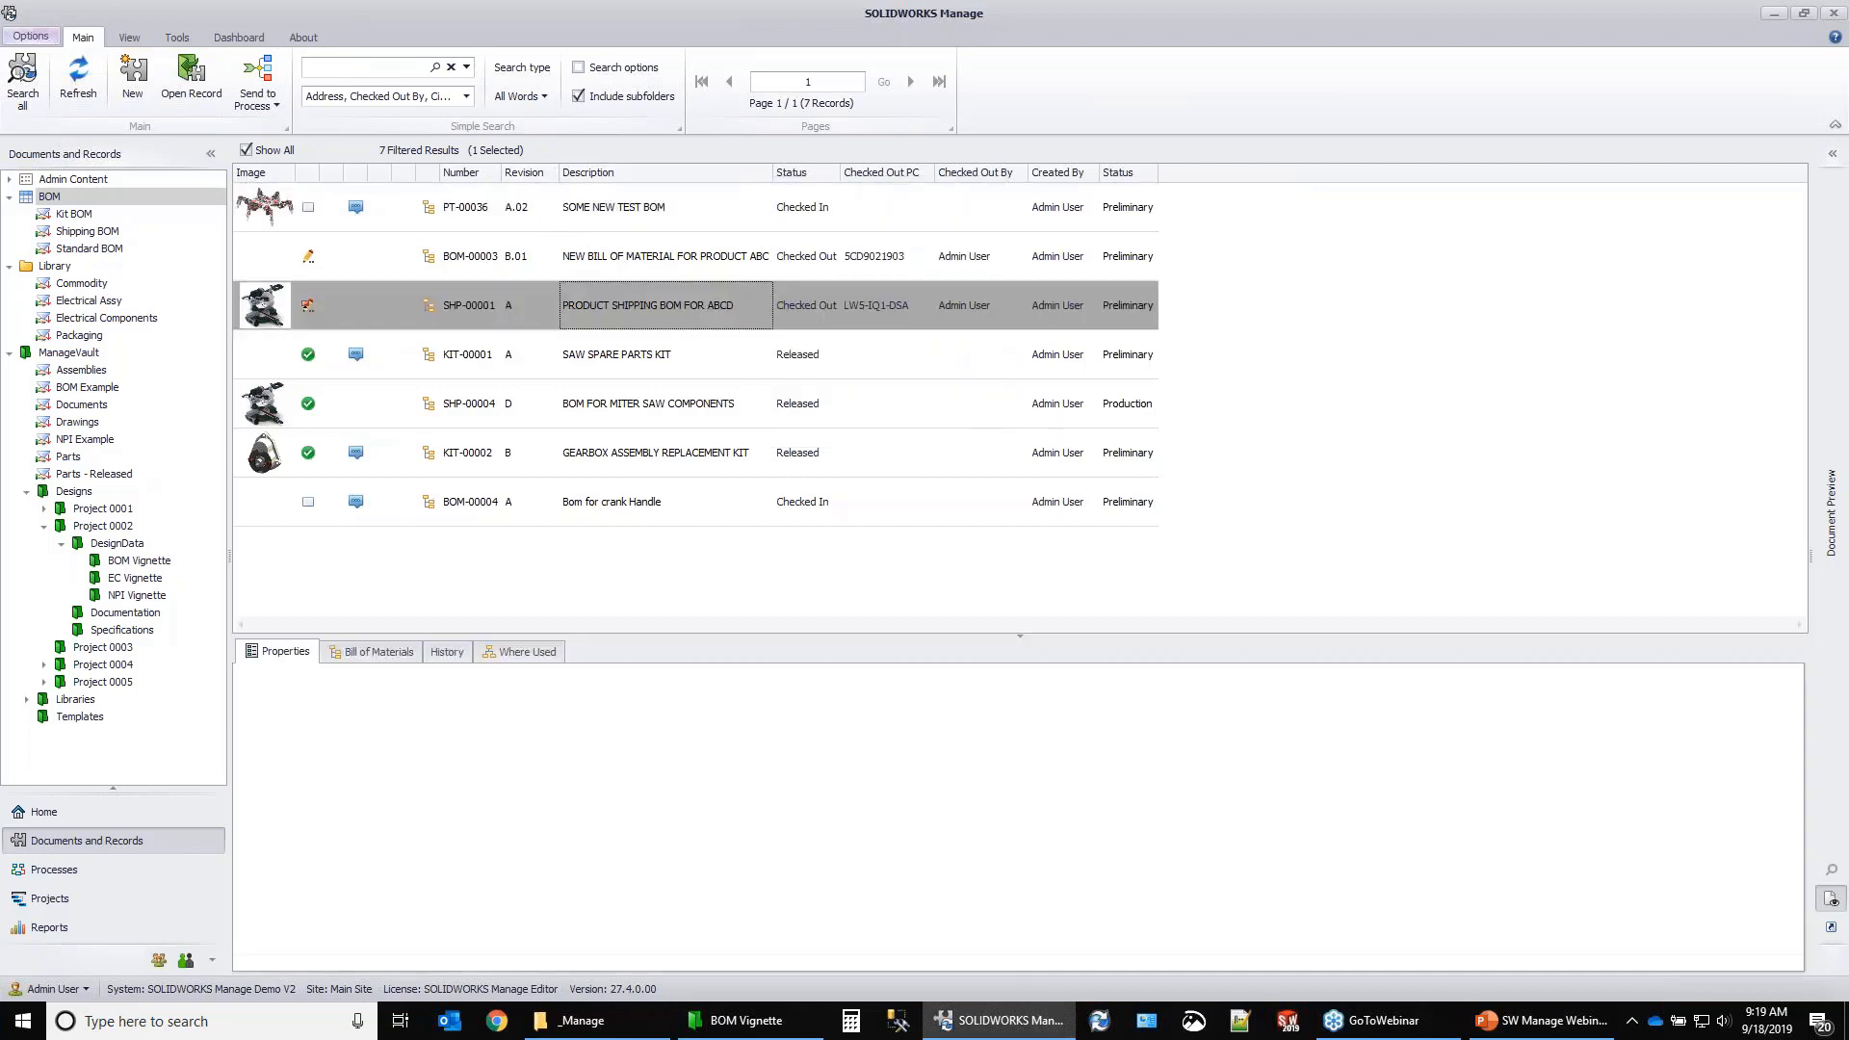
double_click(634, 304)
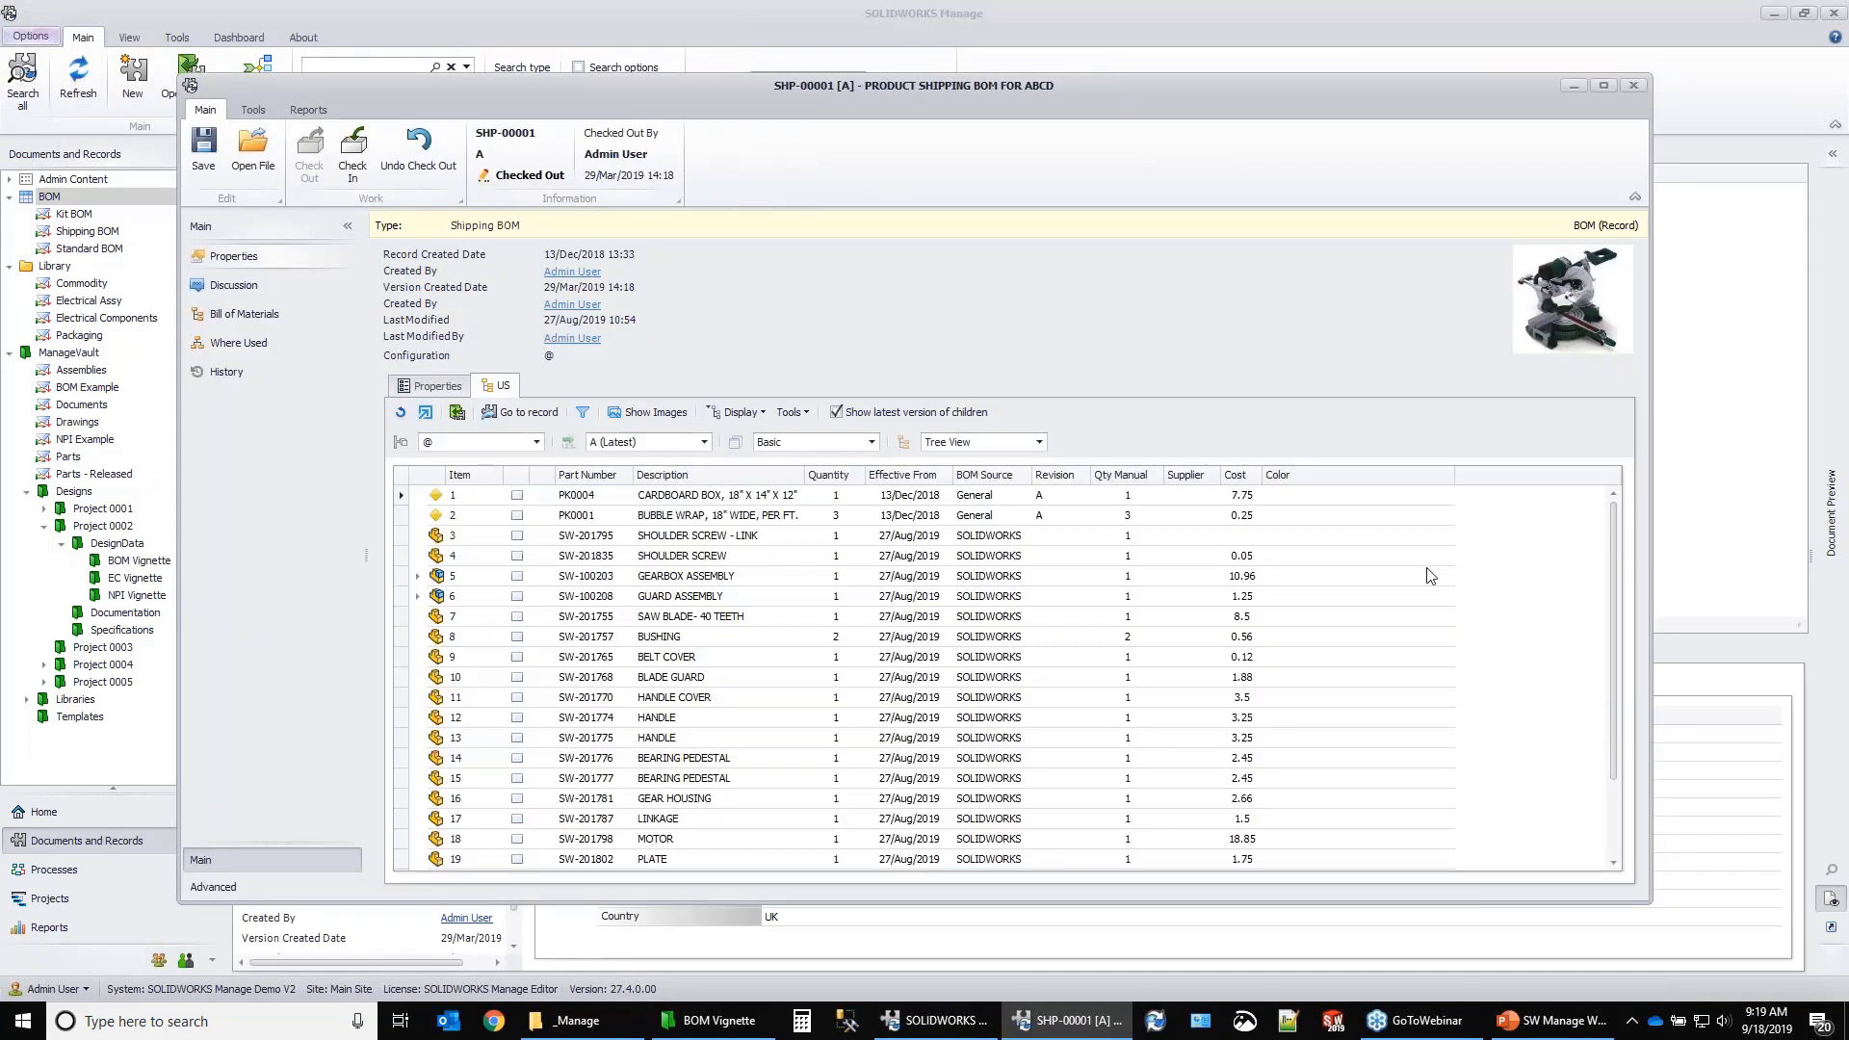
click(244, 314)
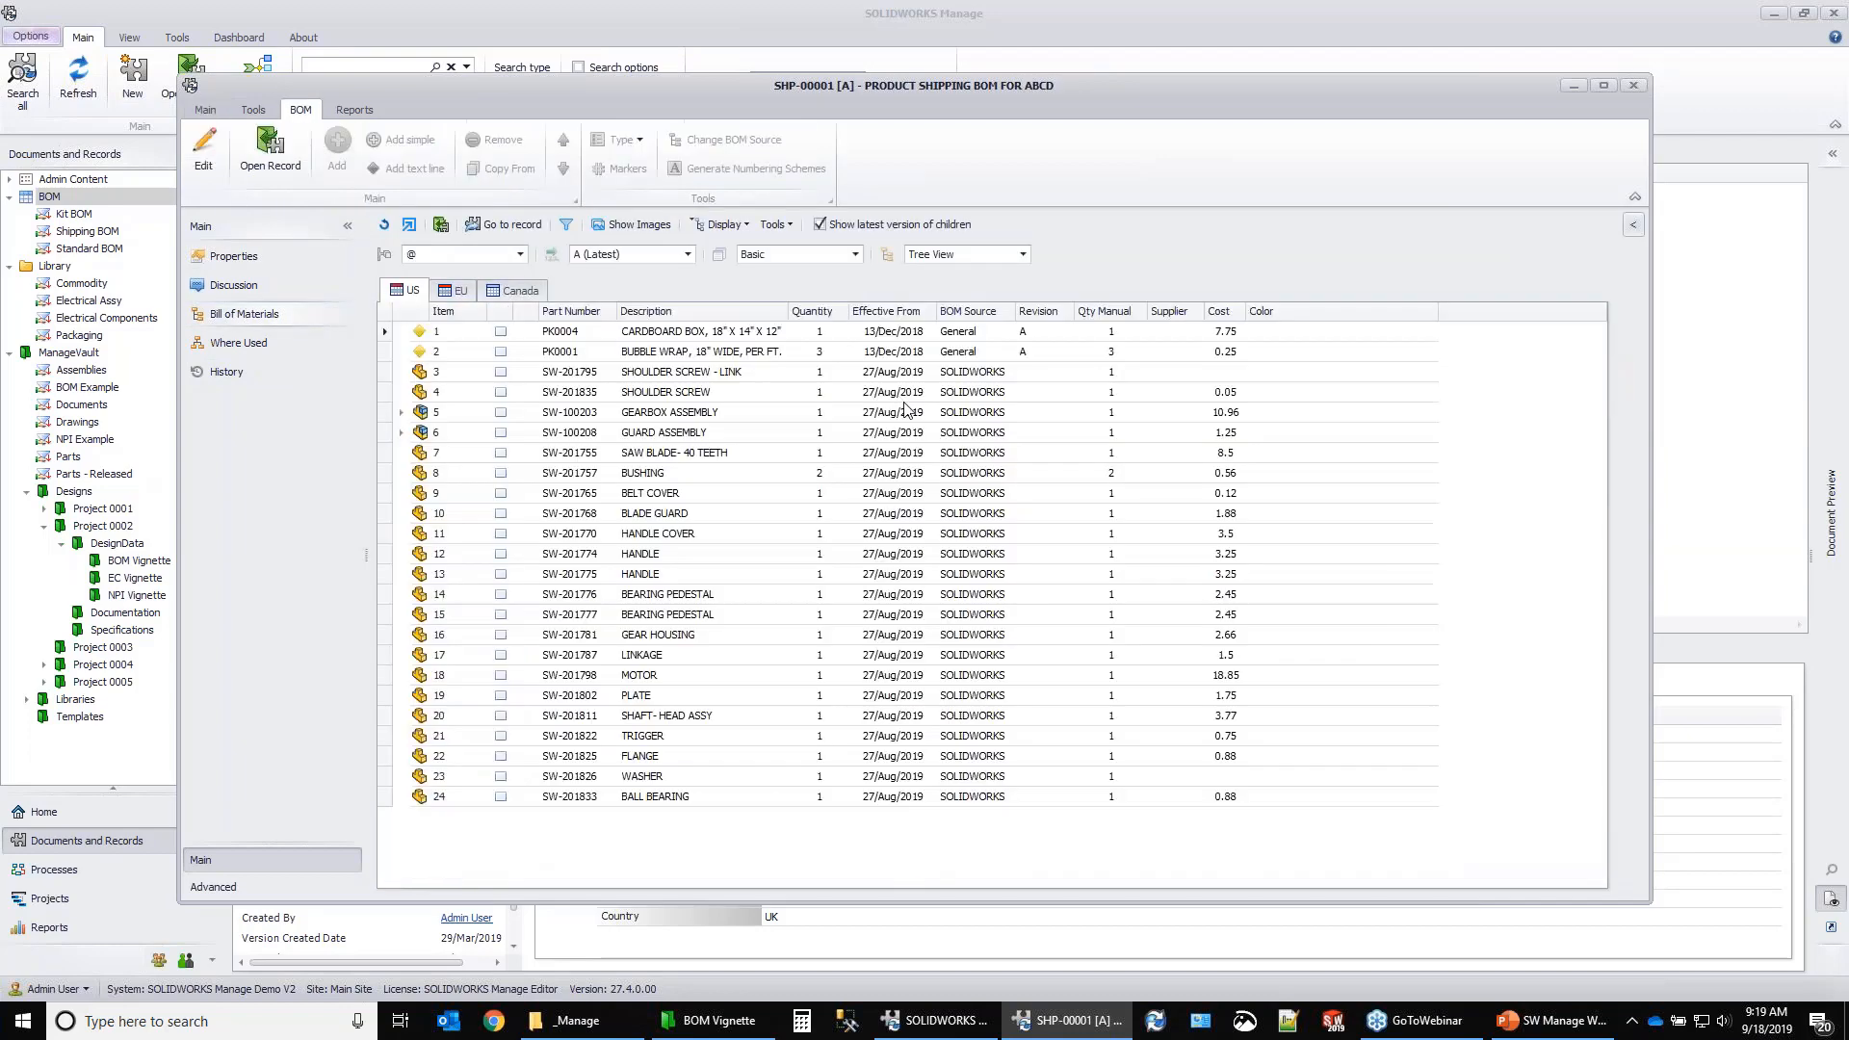
Run the Shipping Report for SHP-00001, review its preview and available export formats, and close the preview without exporting.
click(354, 110)
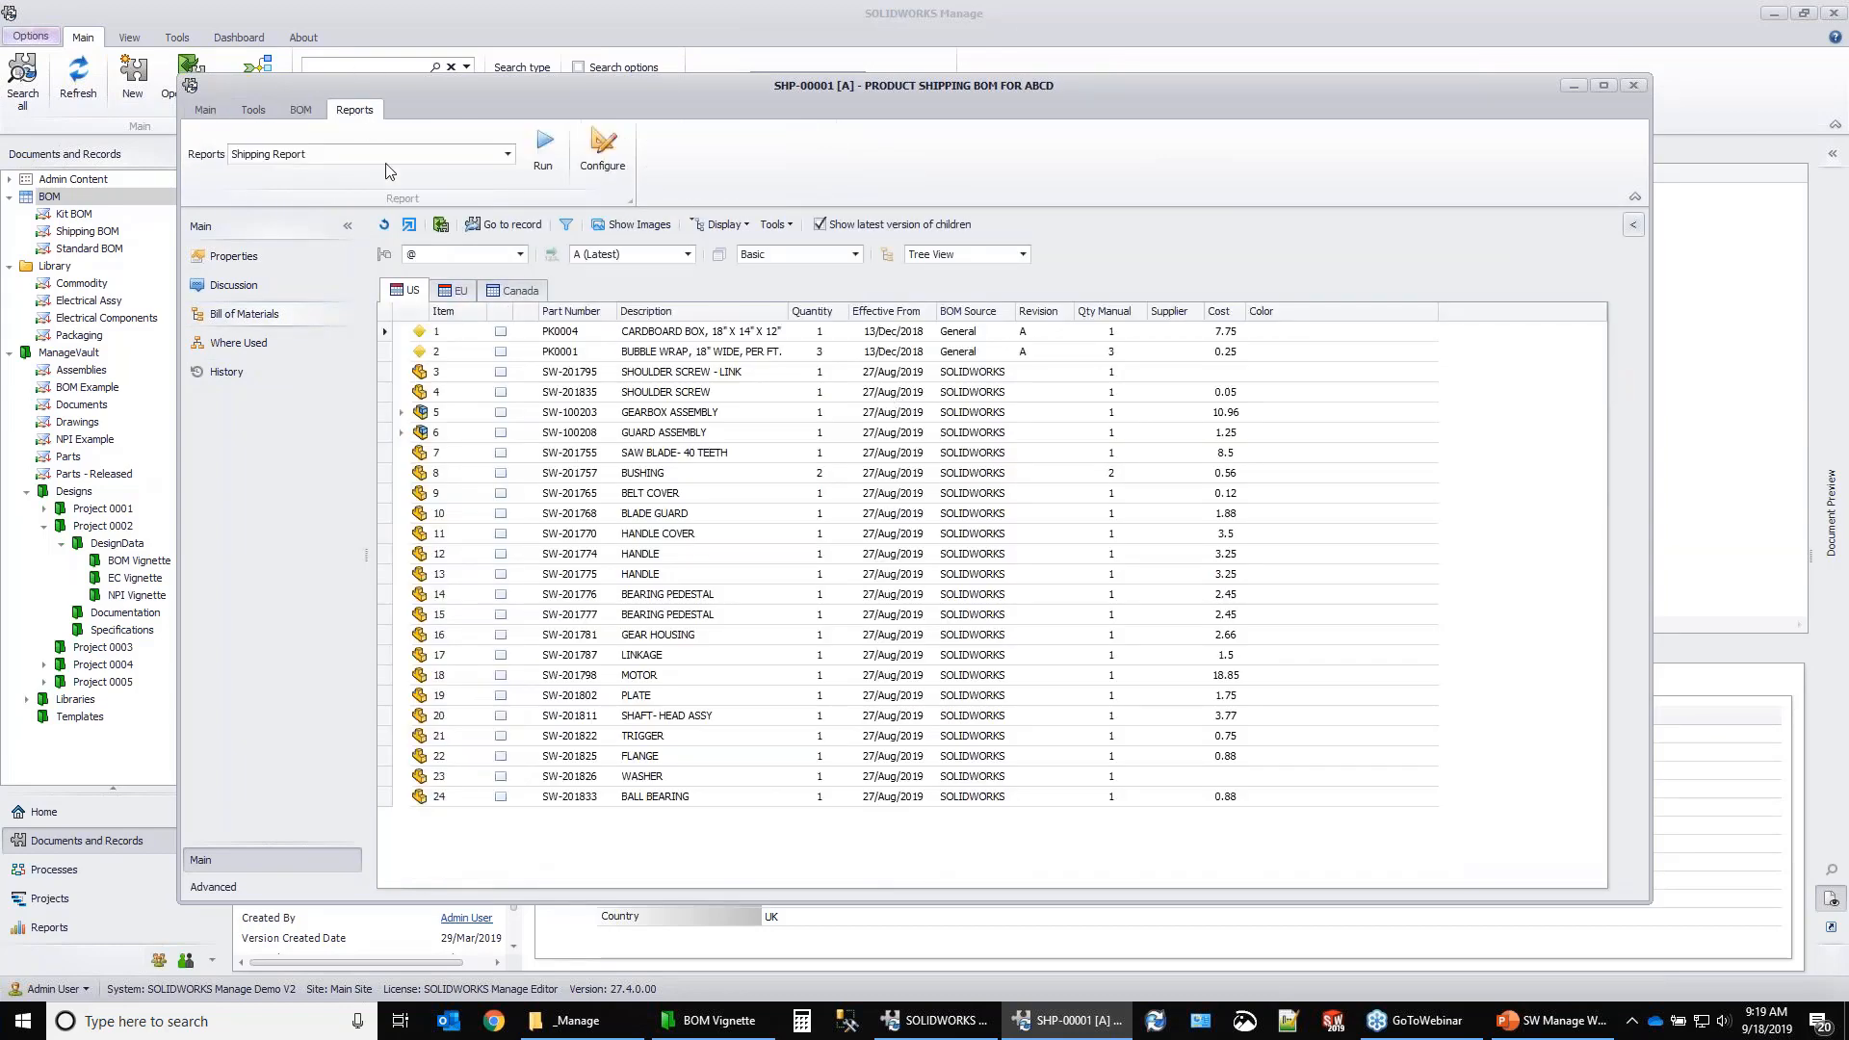
click(544, 157)
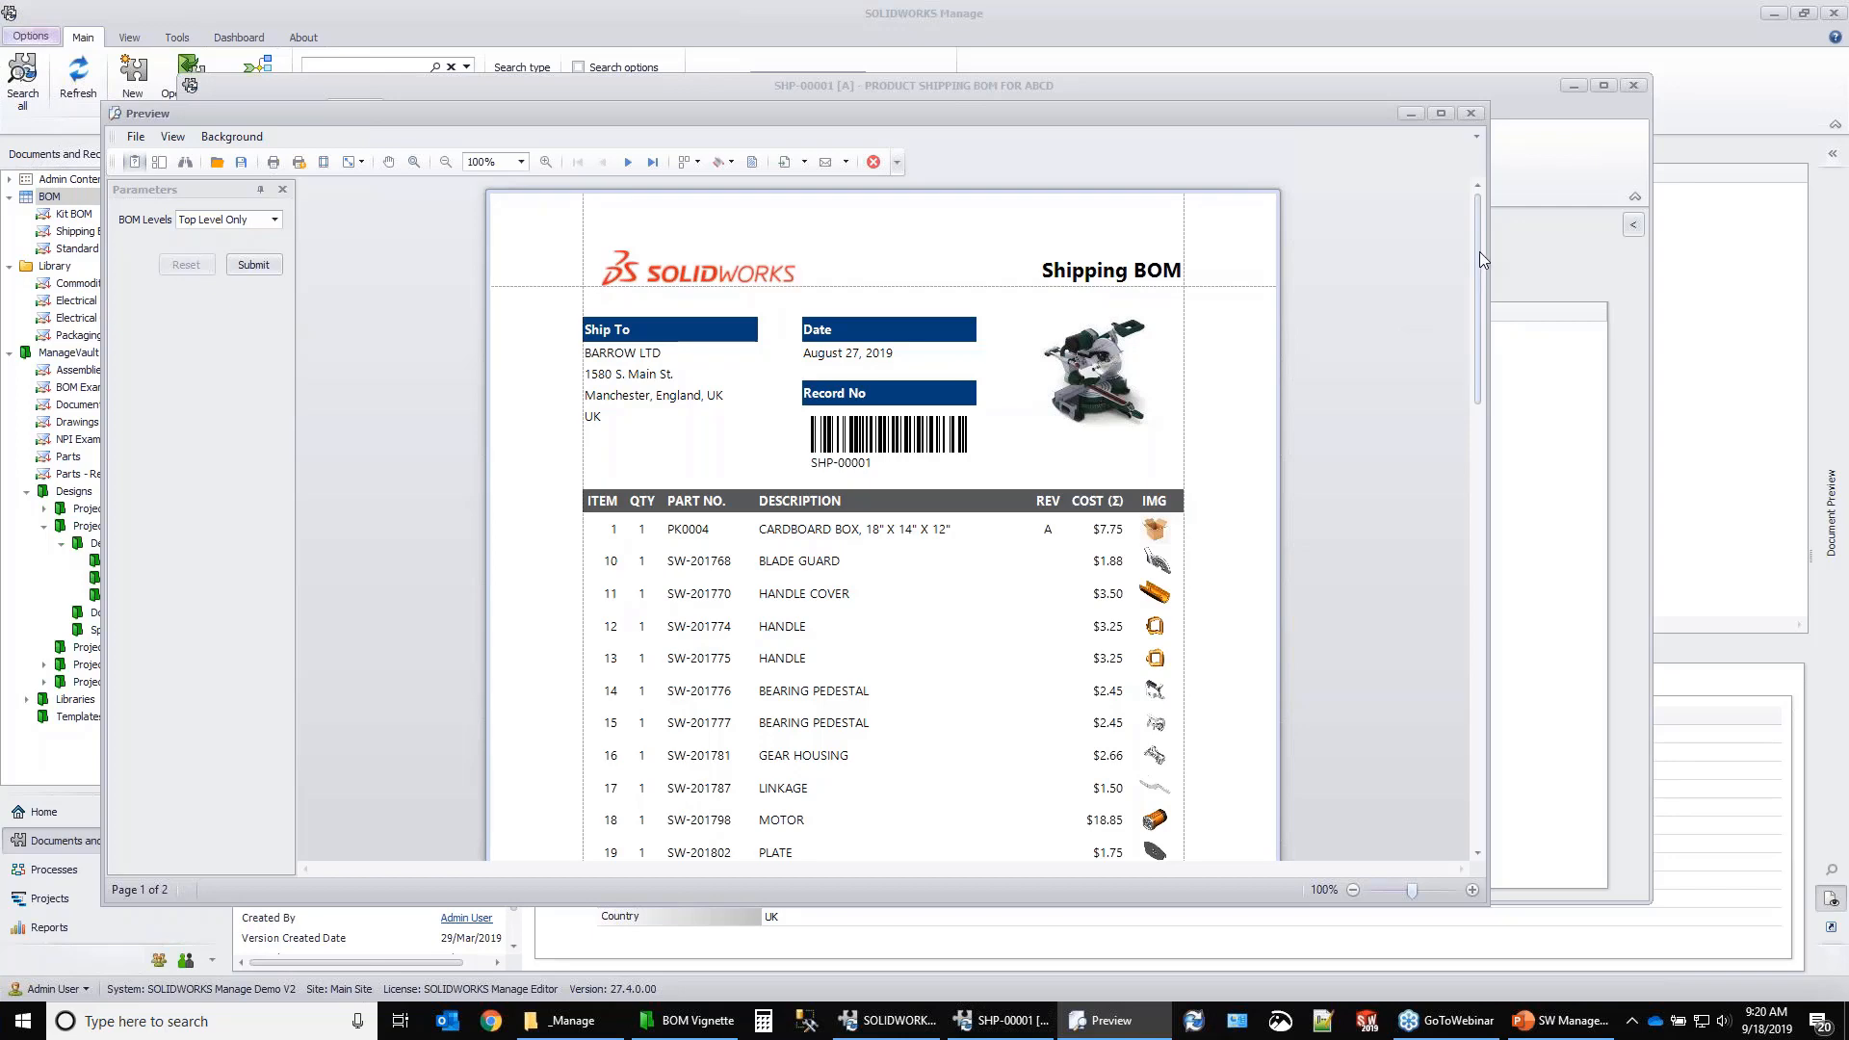
drag(1479, 251, 1476, 183)
click(136, 137)
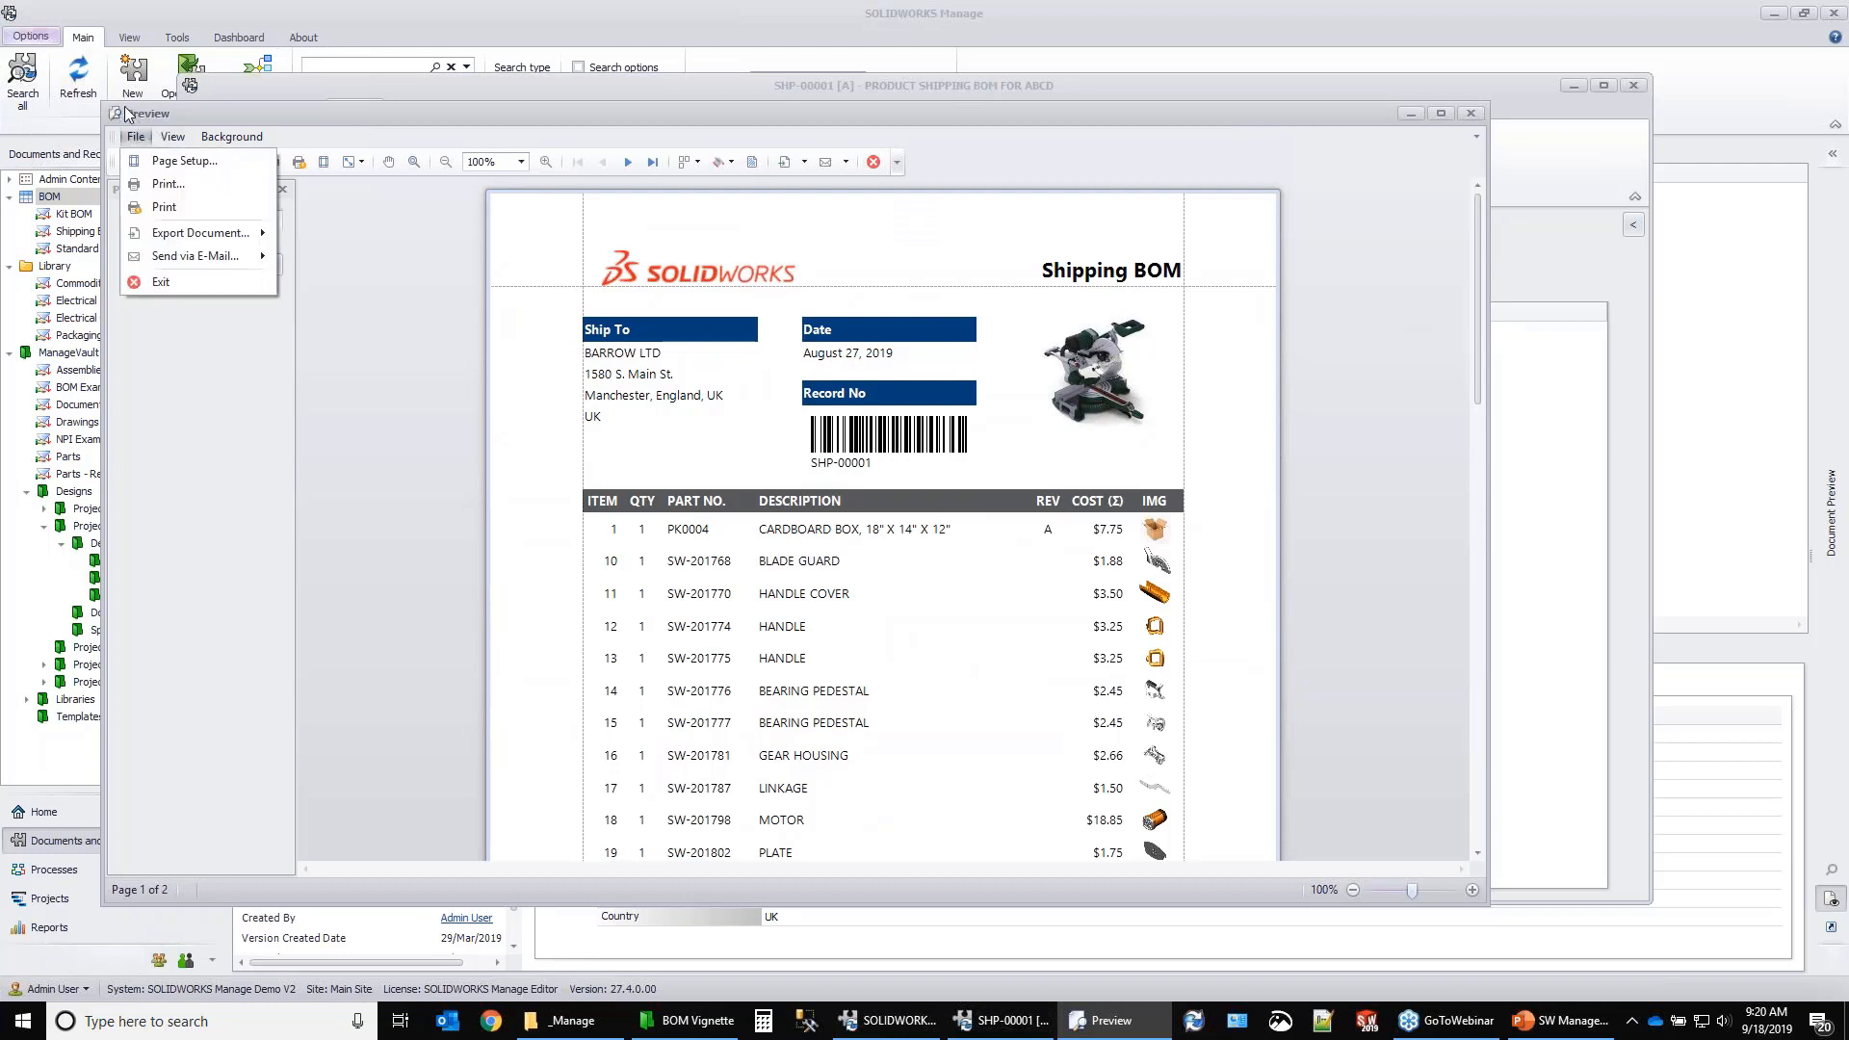
mouse_move(186, 235)
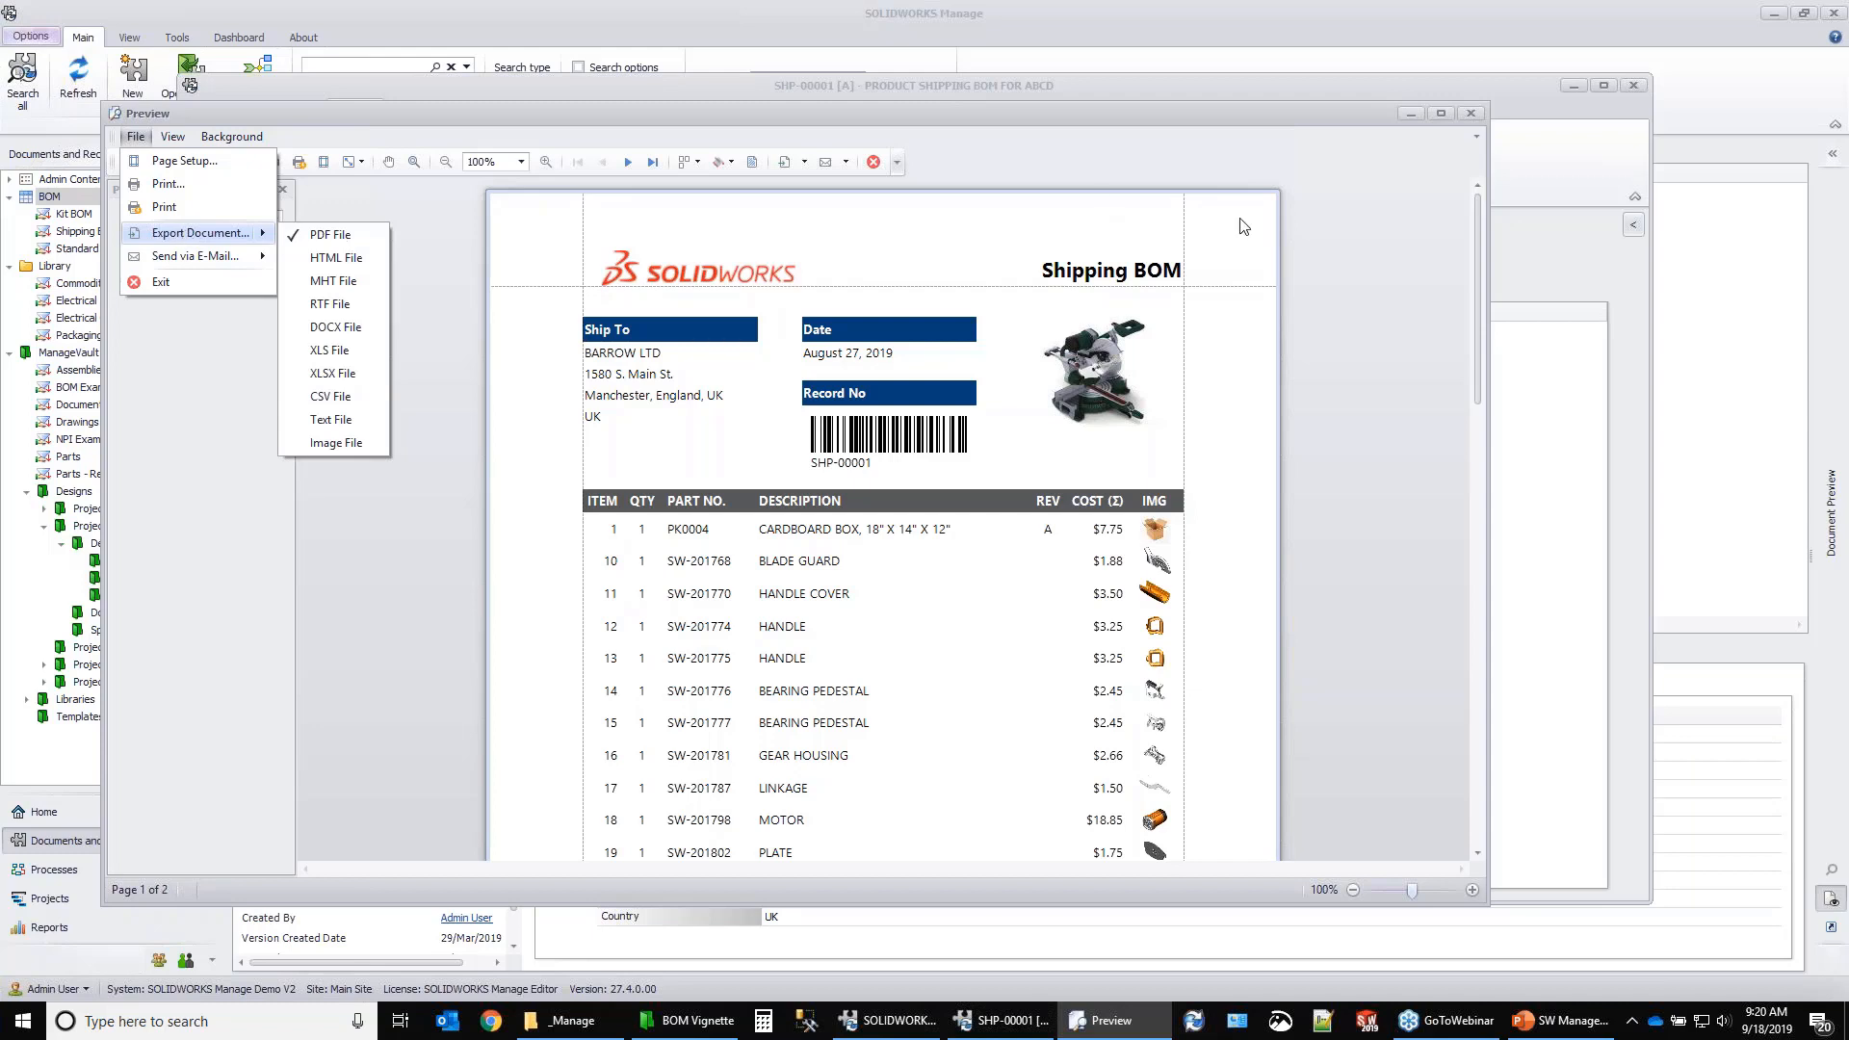
click(1359, 241)
click(1470, 113)
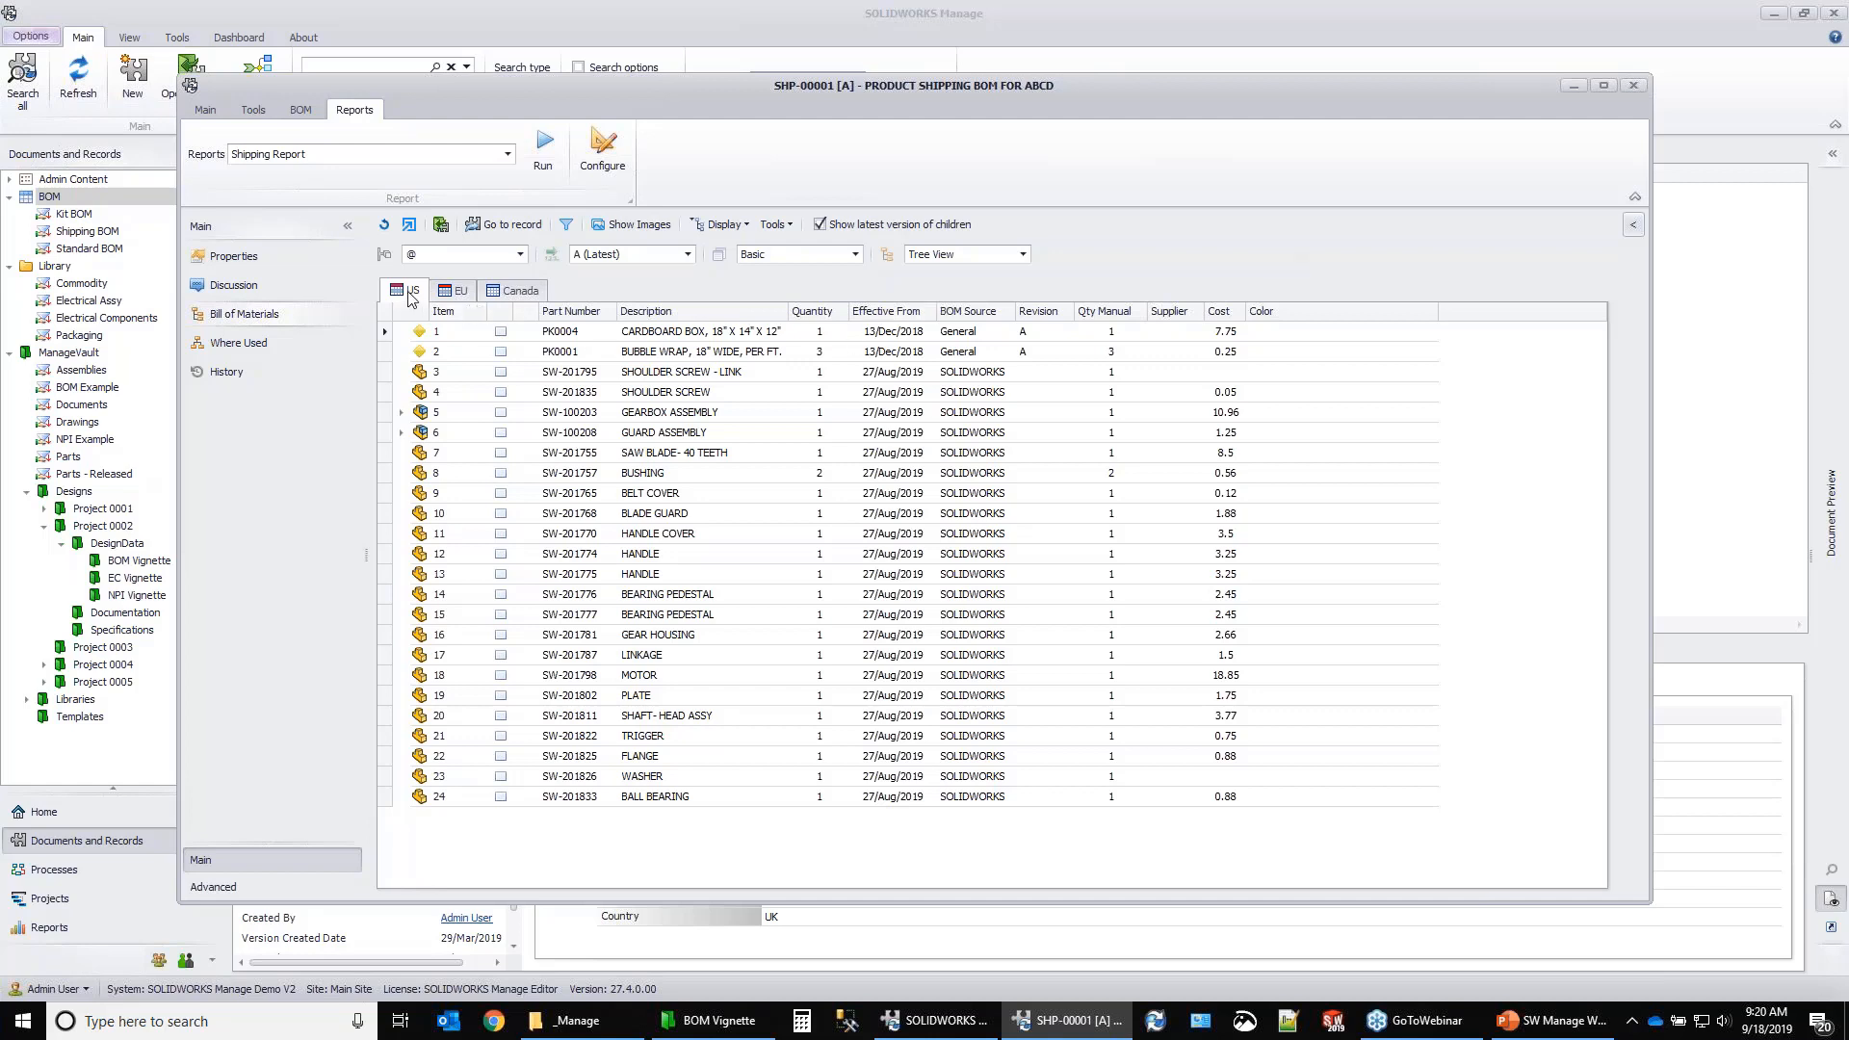
Compare the US, EU and Canada bills of materials of SHP-00001, showing item images in the US list.
drag(640, 85, 753, 58)
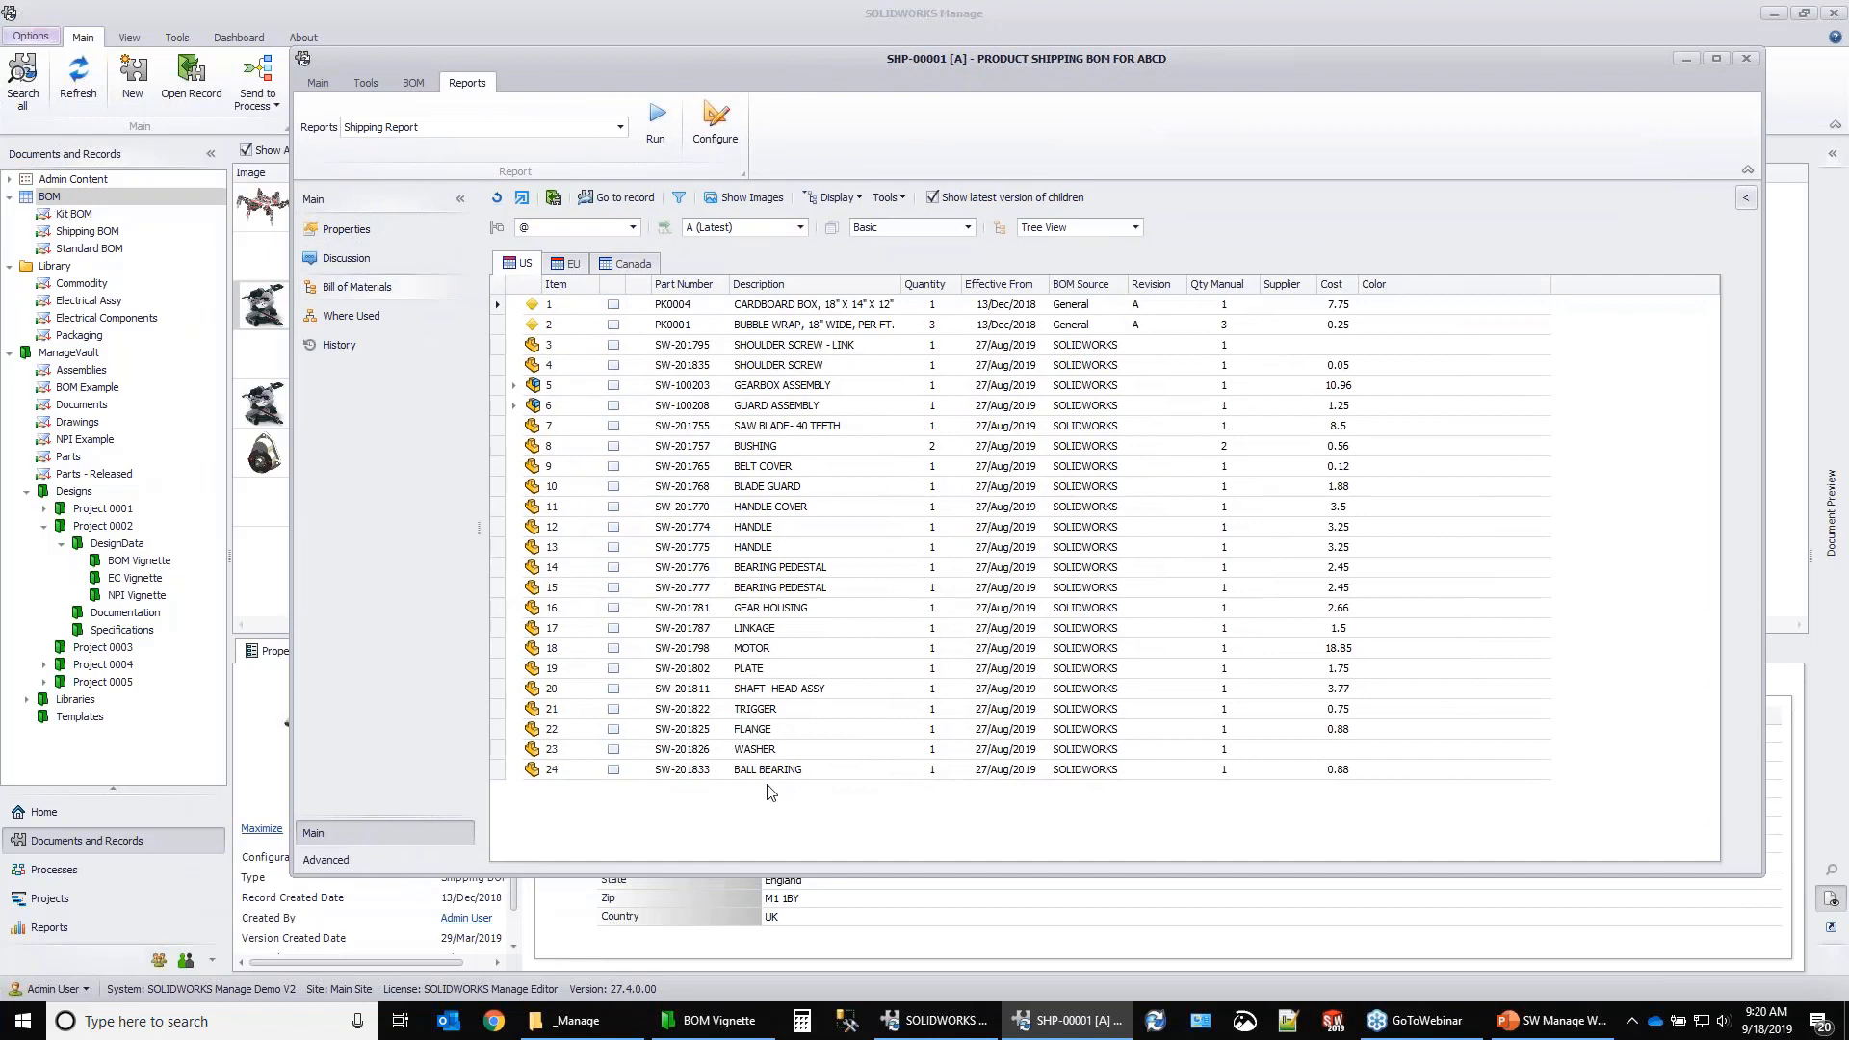
click(568, 263)
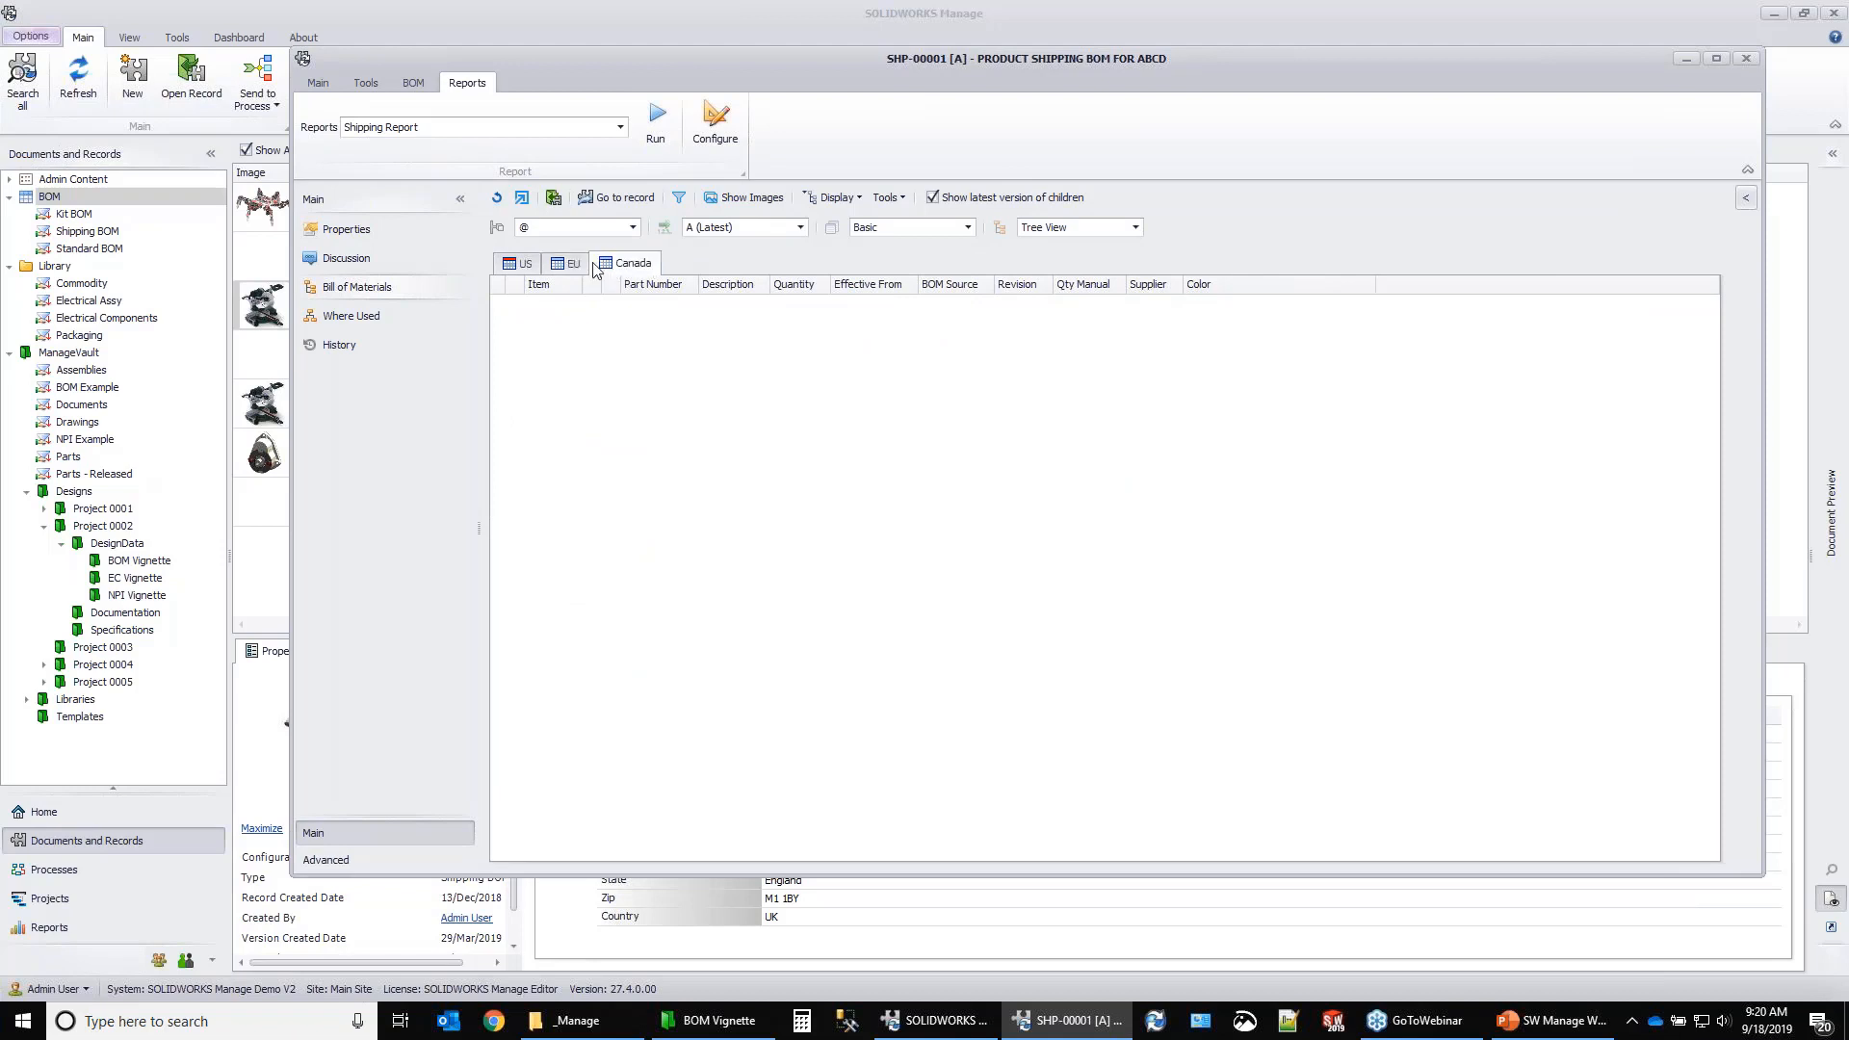
click(527, 267)
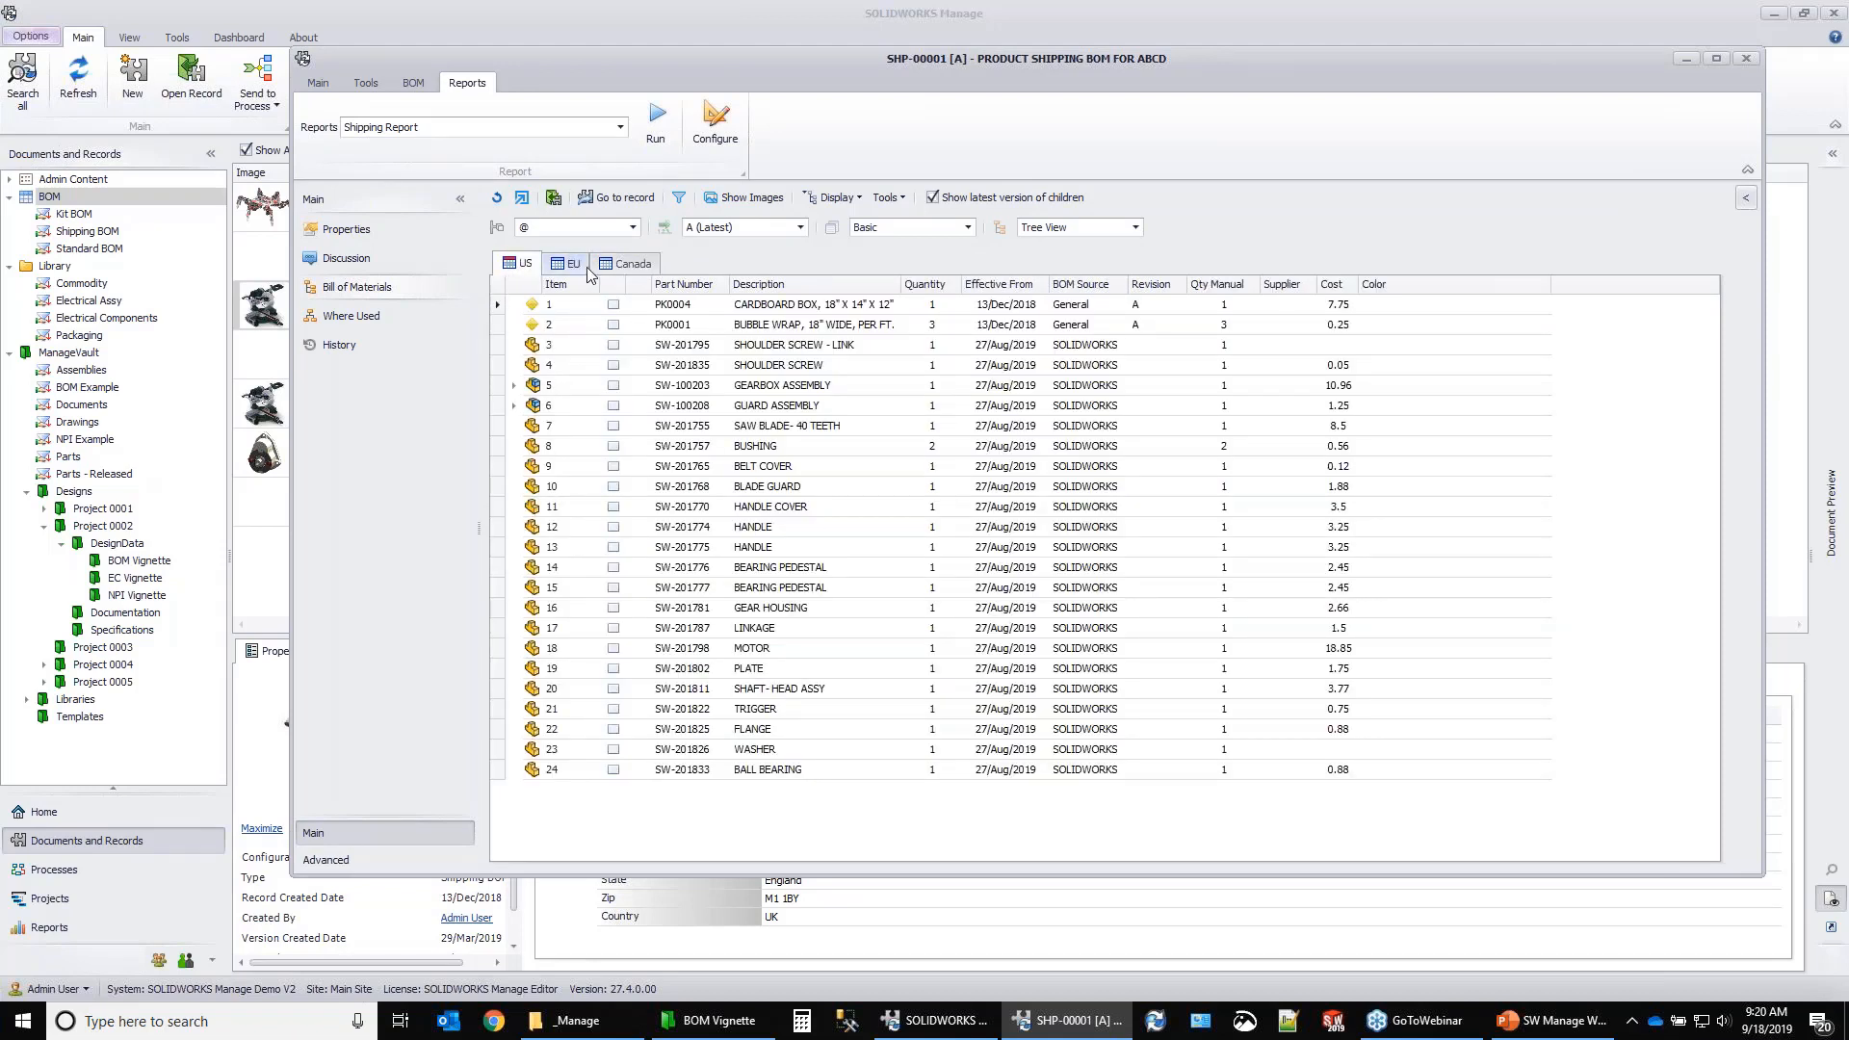
click(753, 198)
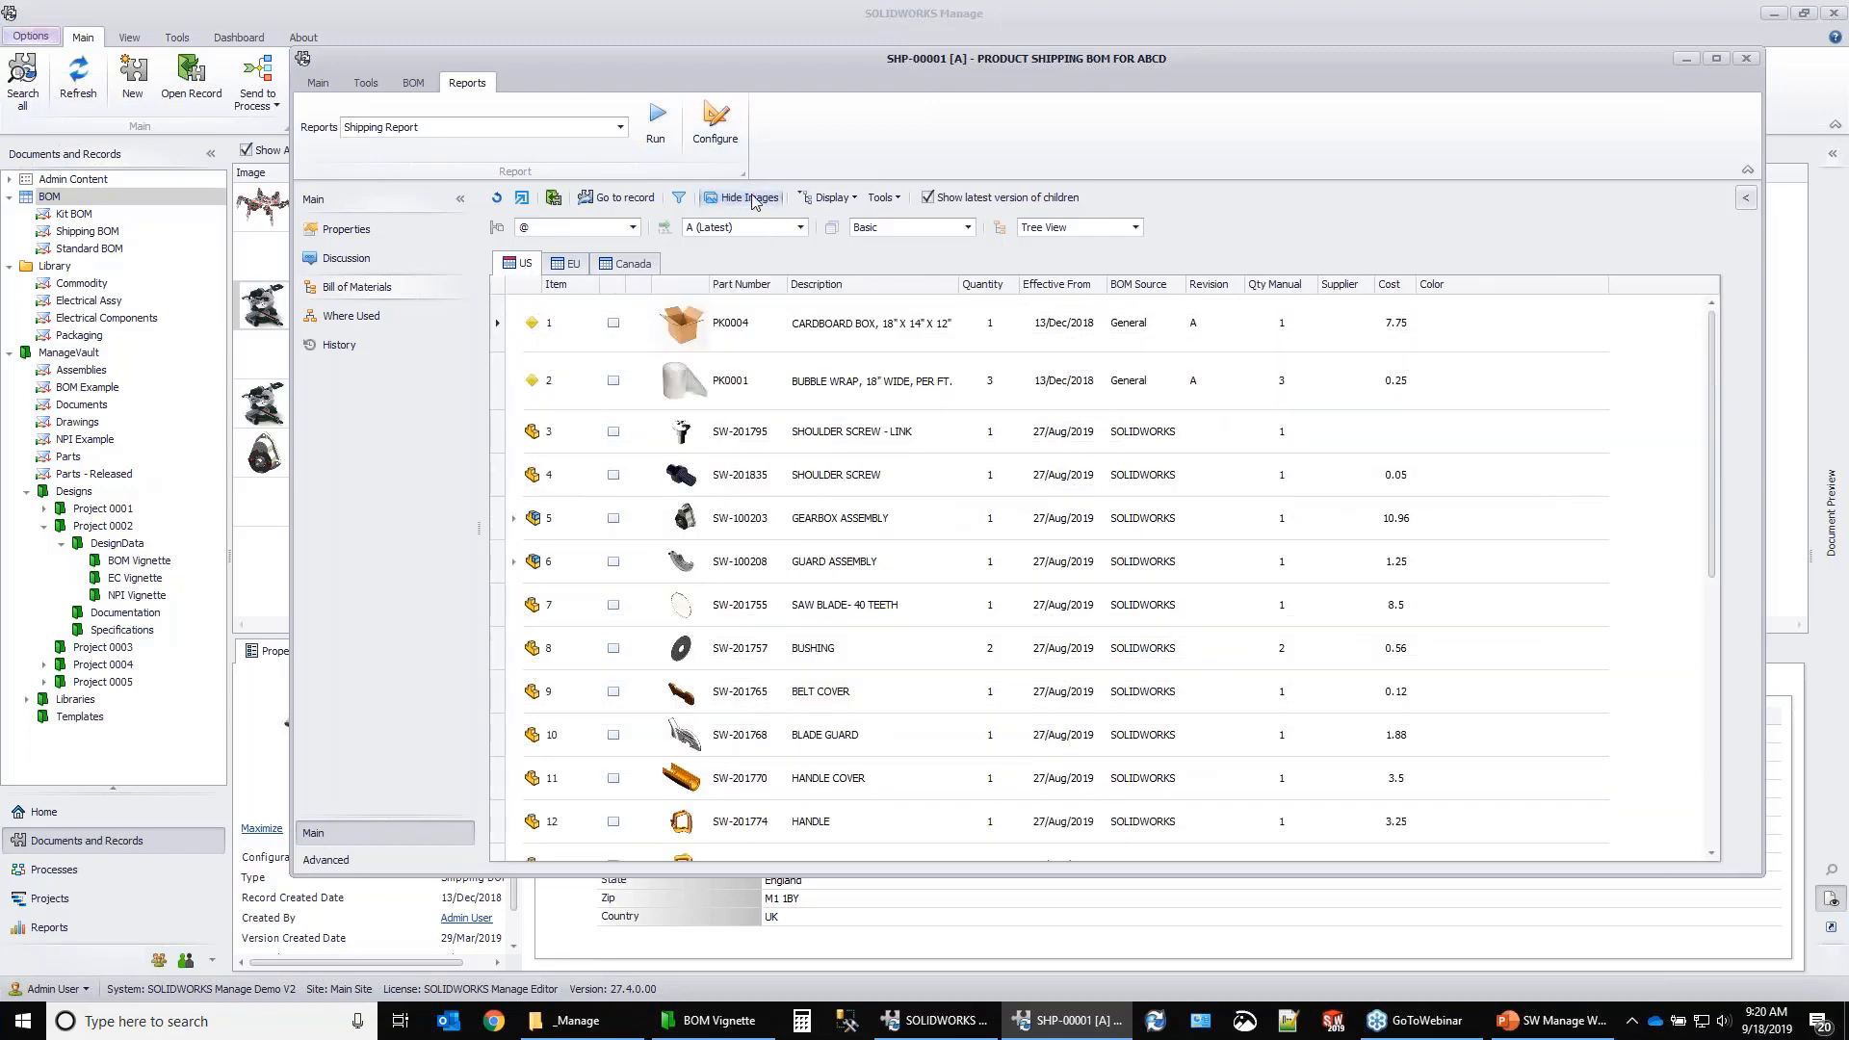
scroll(898, 606, down, 6)
scroll(898, 607, up, 6)
click(571, 266)
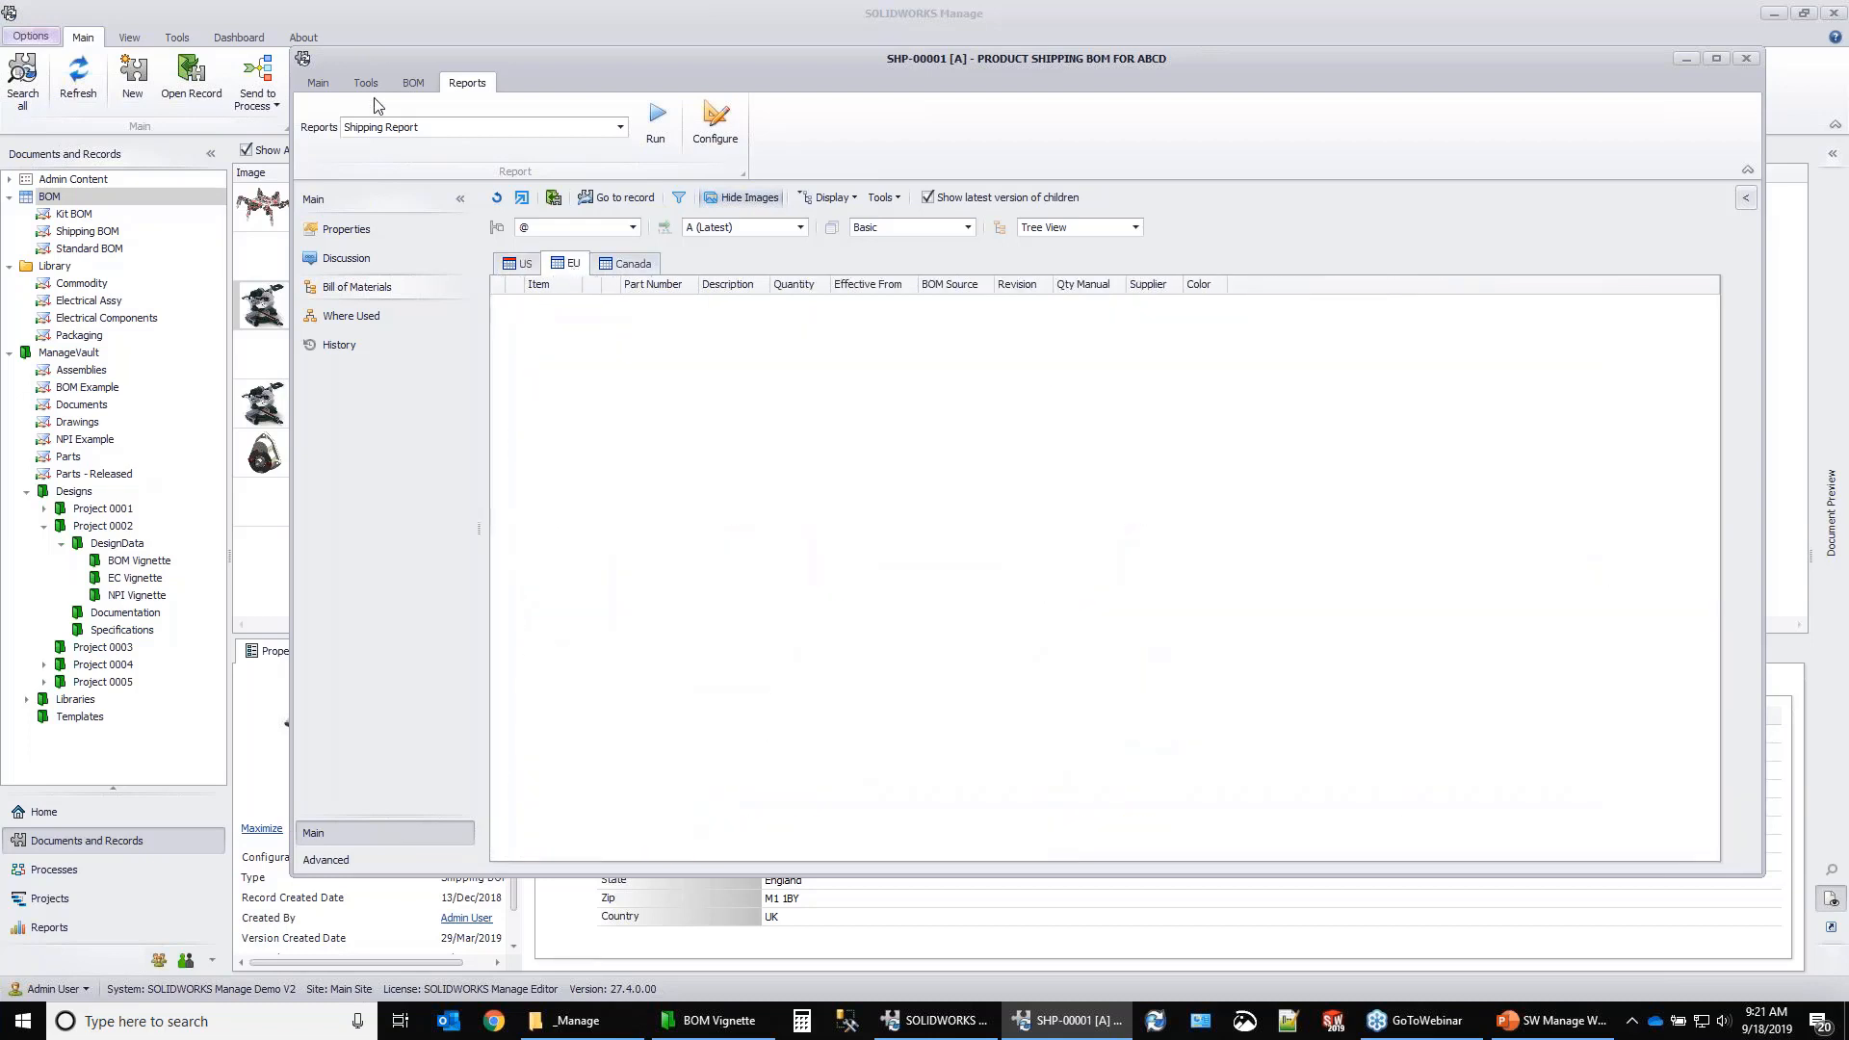
click(318, 82)
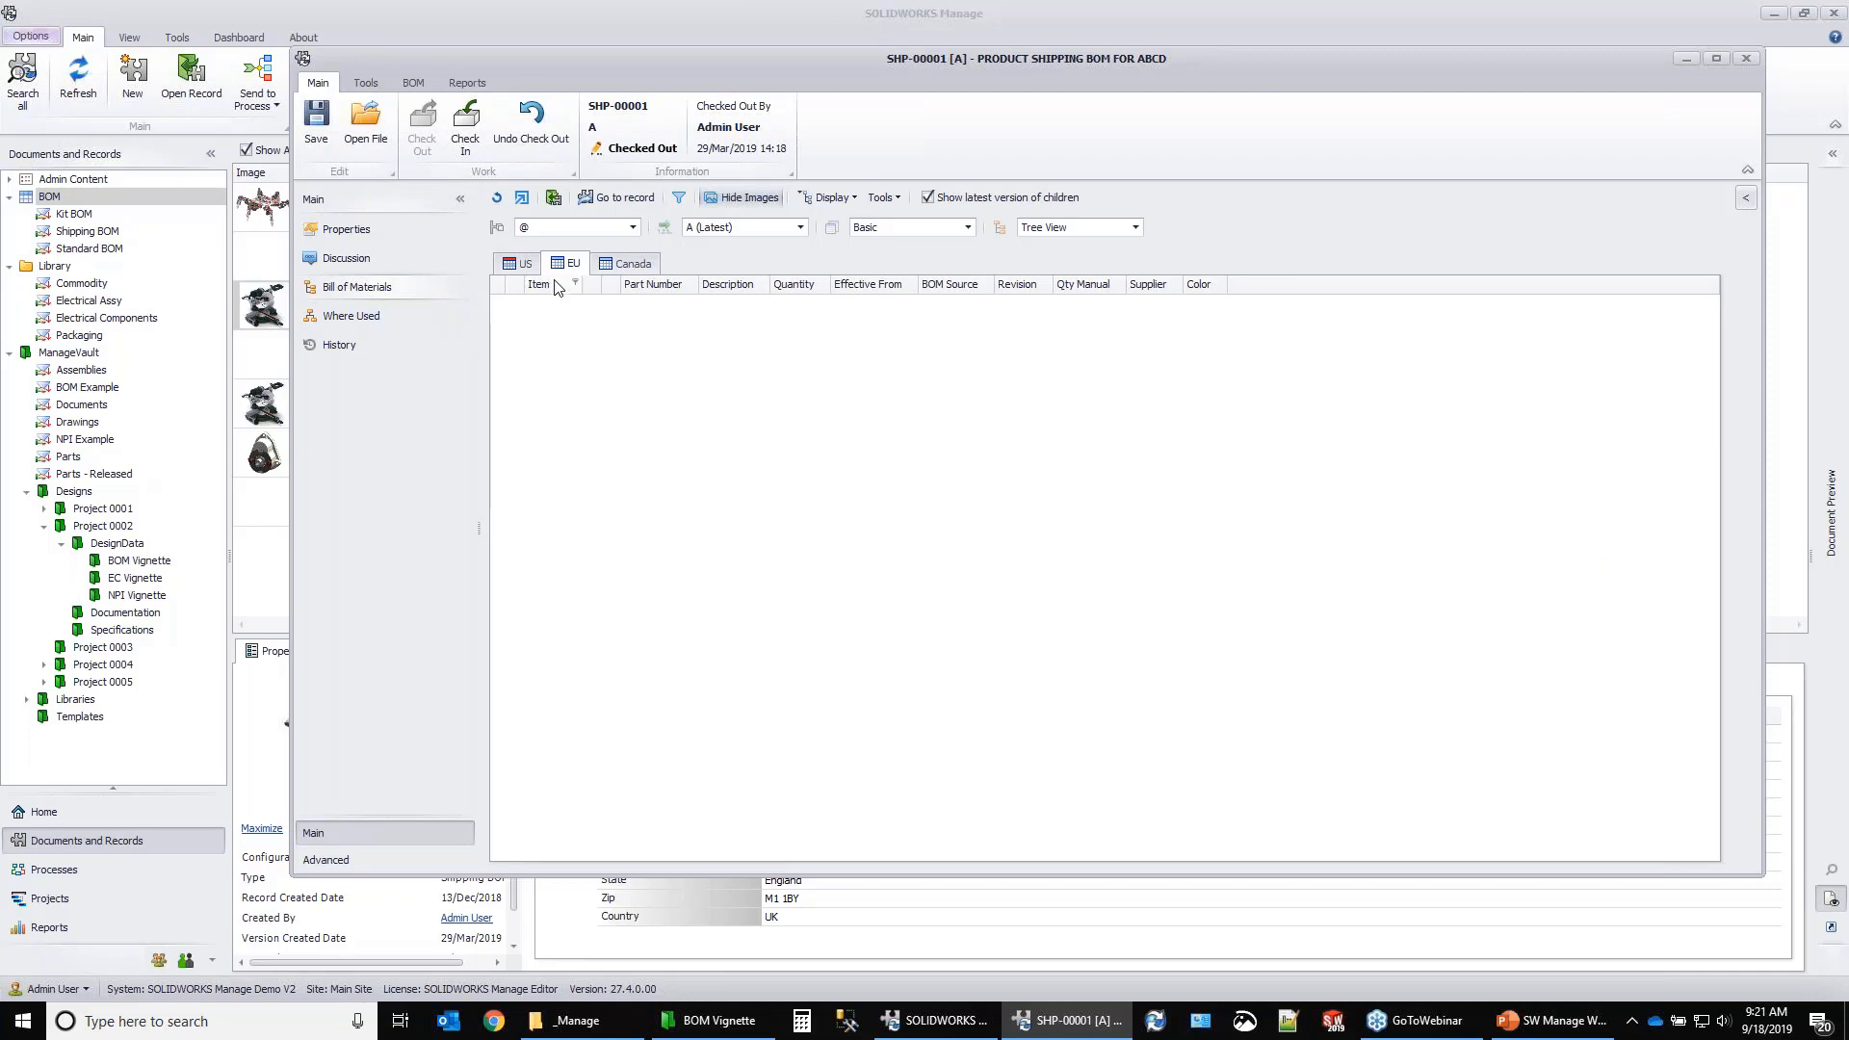
click(366, 84)
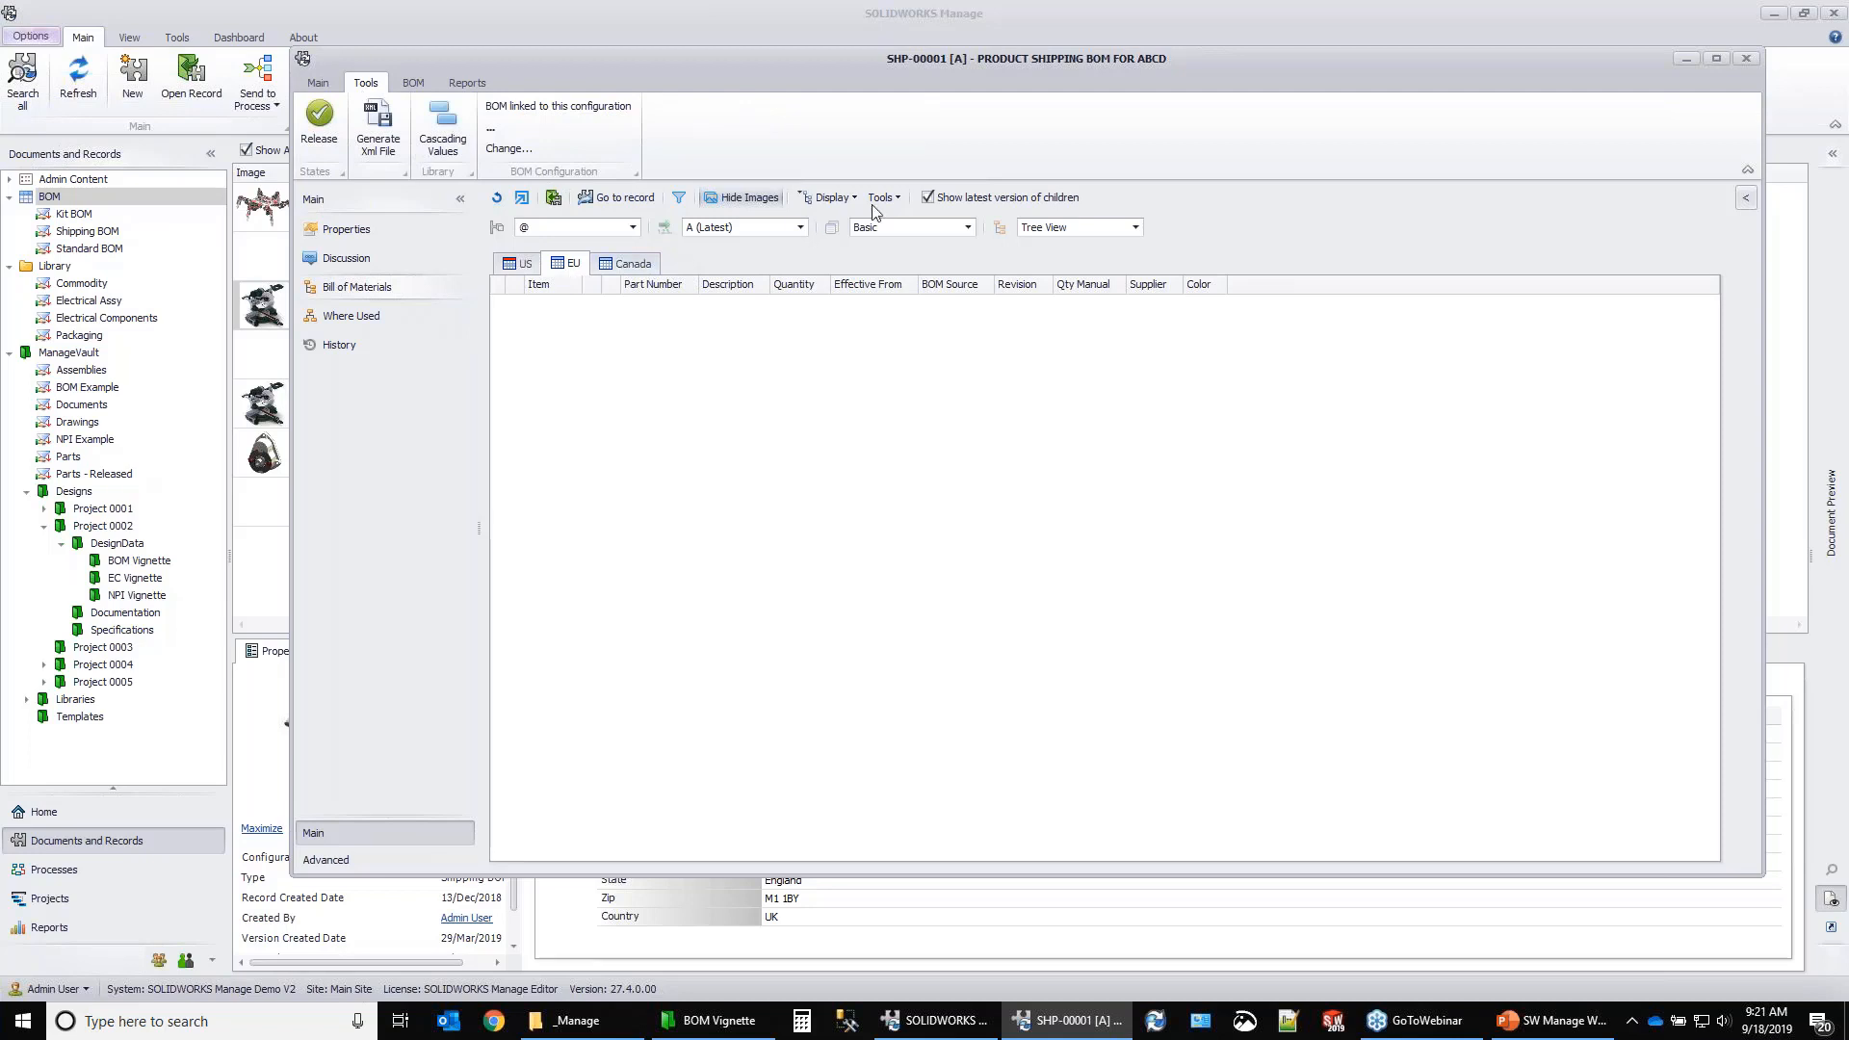
click(897, 197)
click(612, 404)
Start editing the EU bill of materials and copy the records, custom values and manual quantities into it from this record's US list.
click(418, 85)
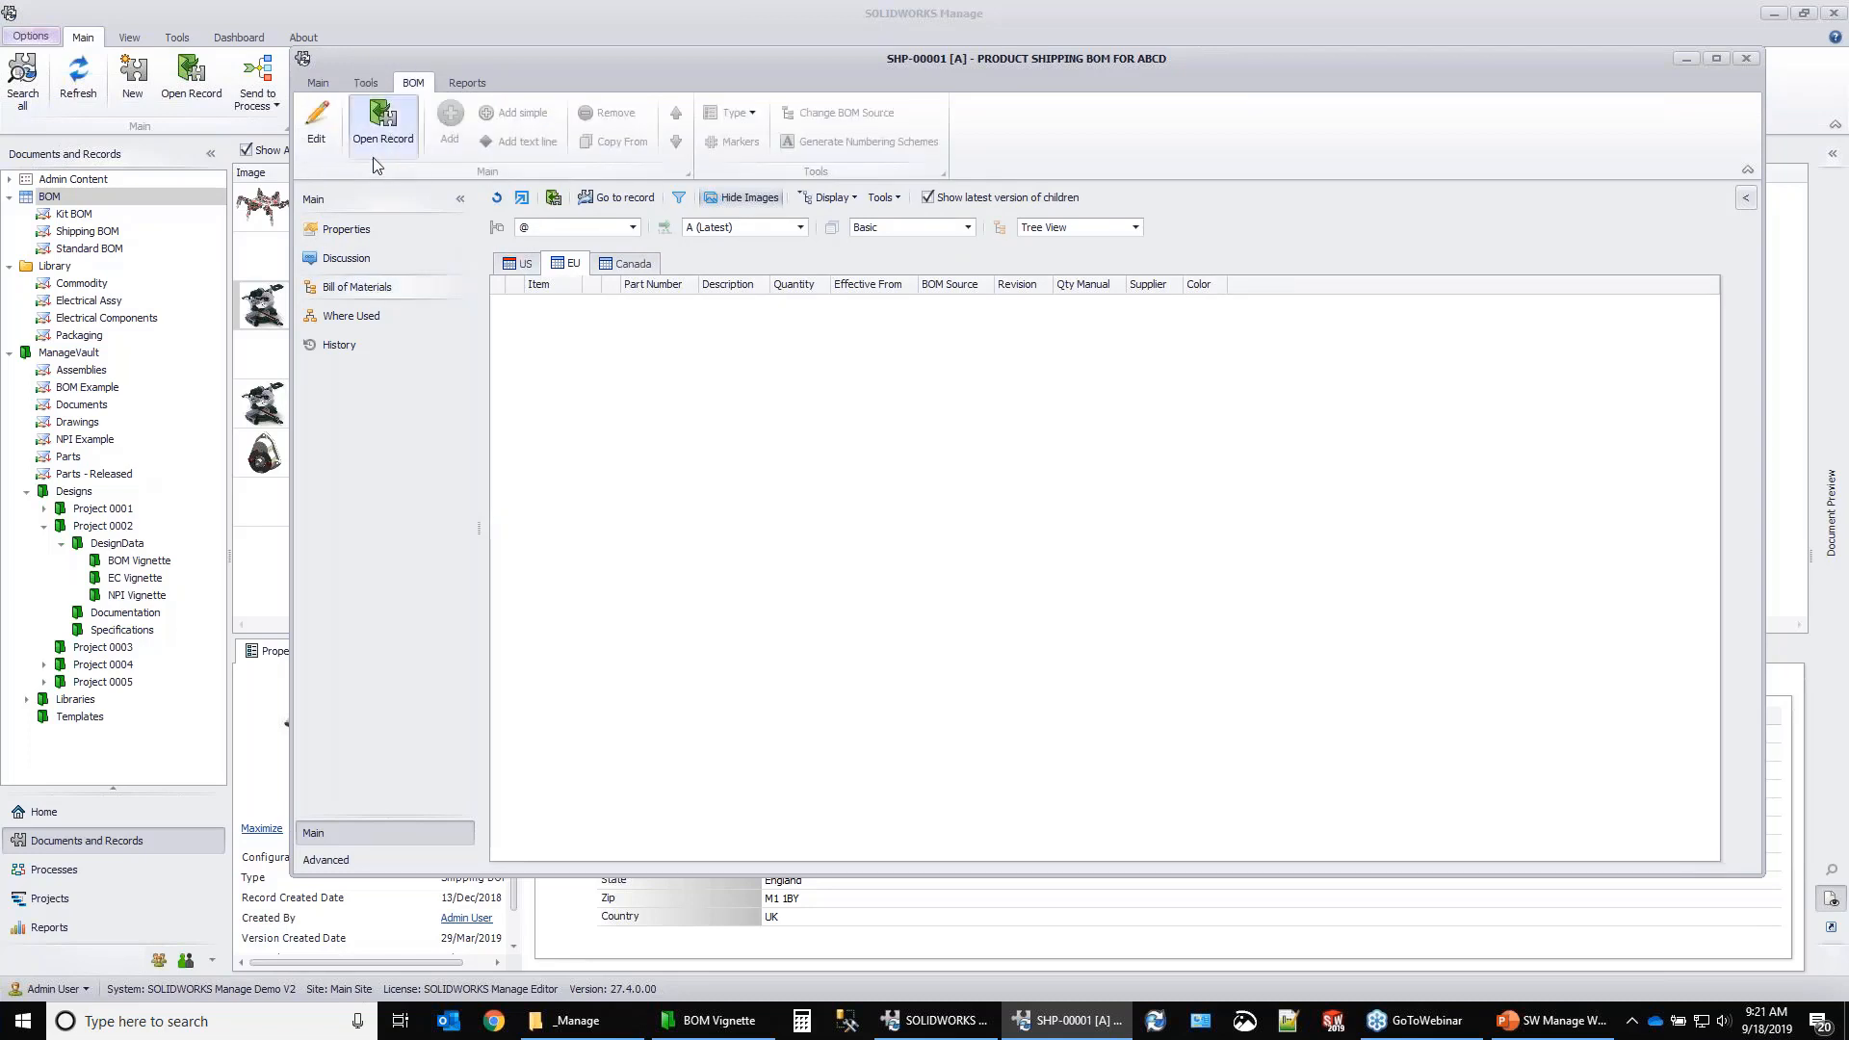
click(320, 135)
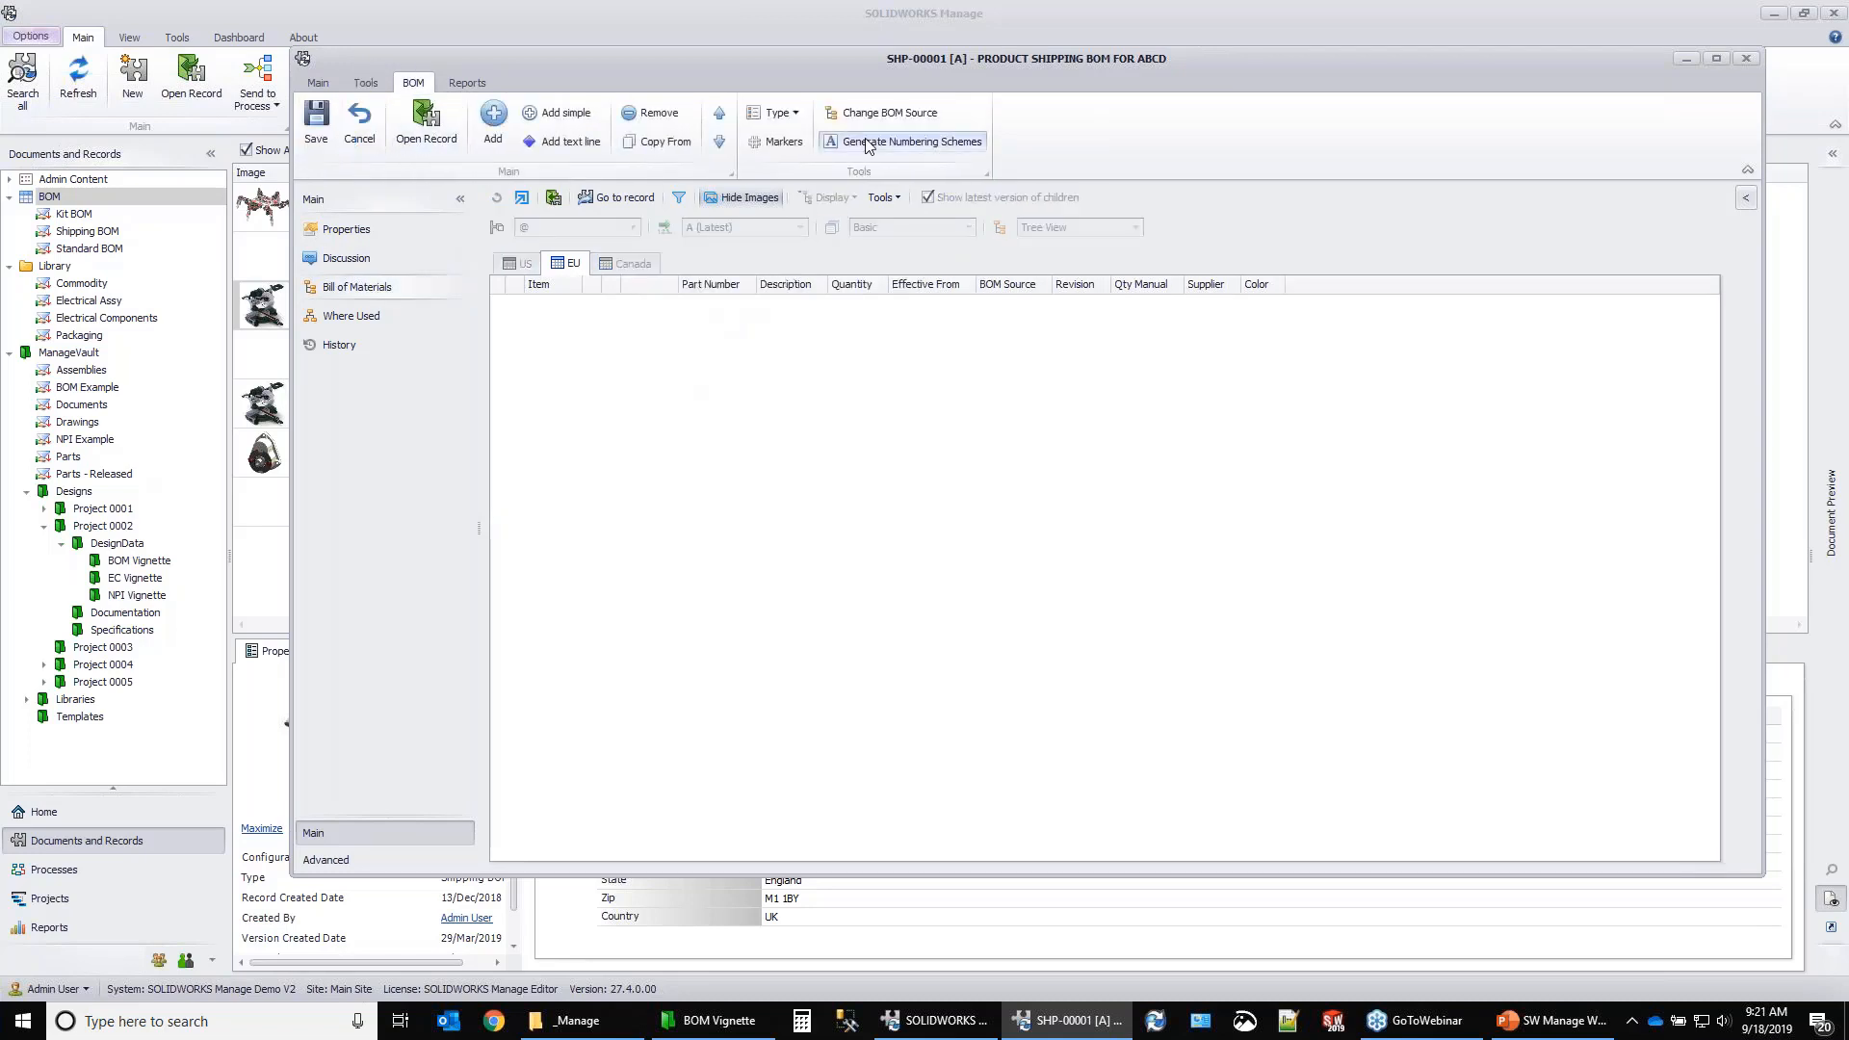
click(657, 142)
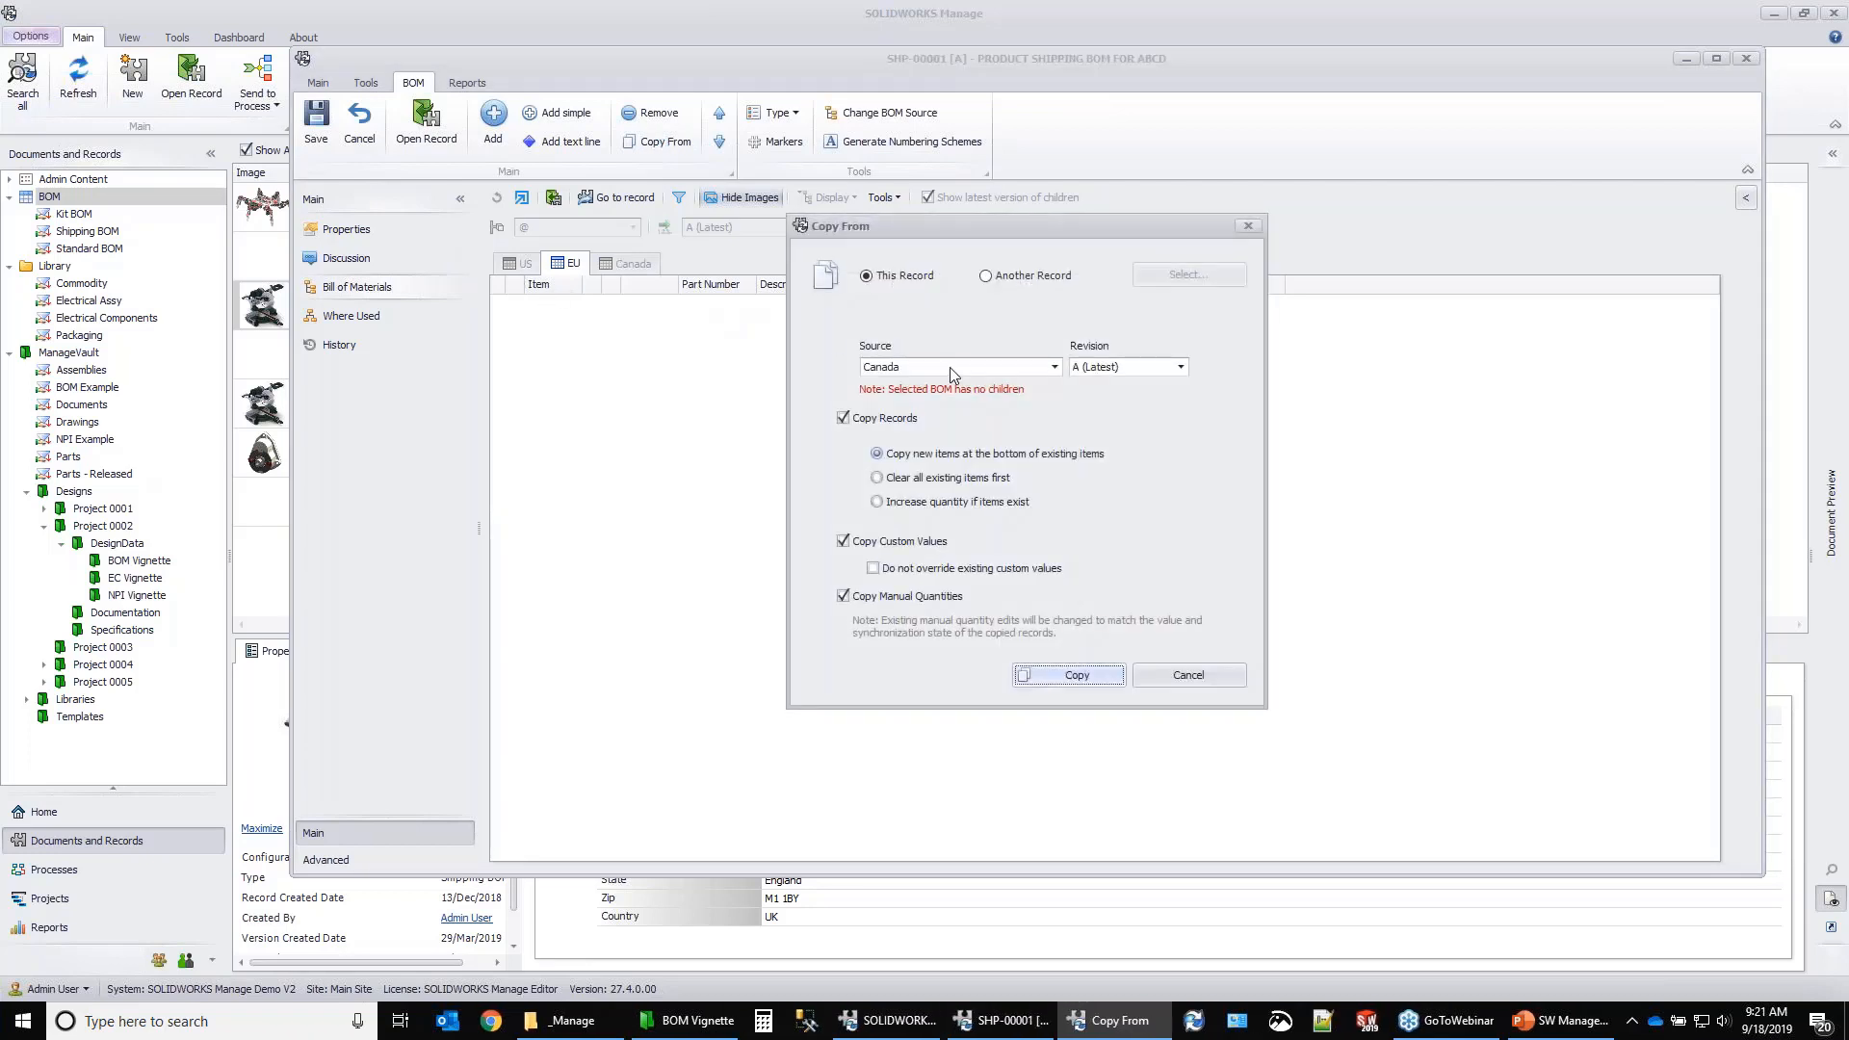
click(1002, 367)
click(967, 402)
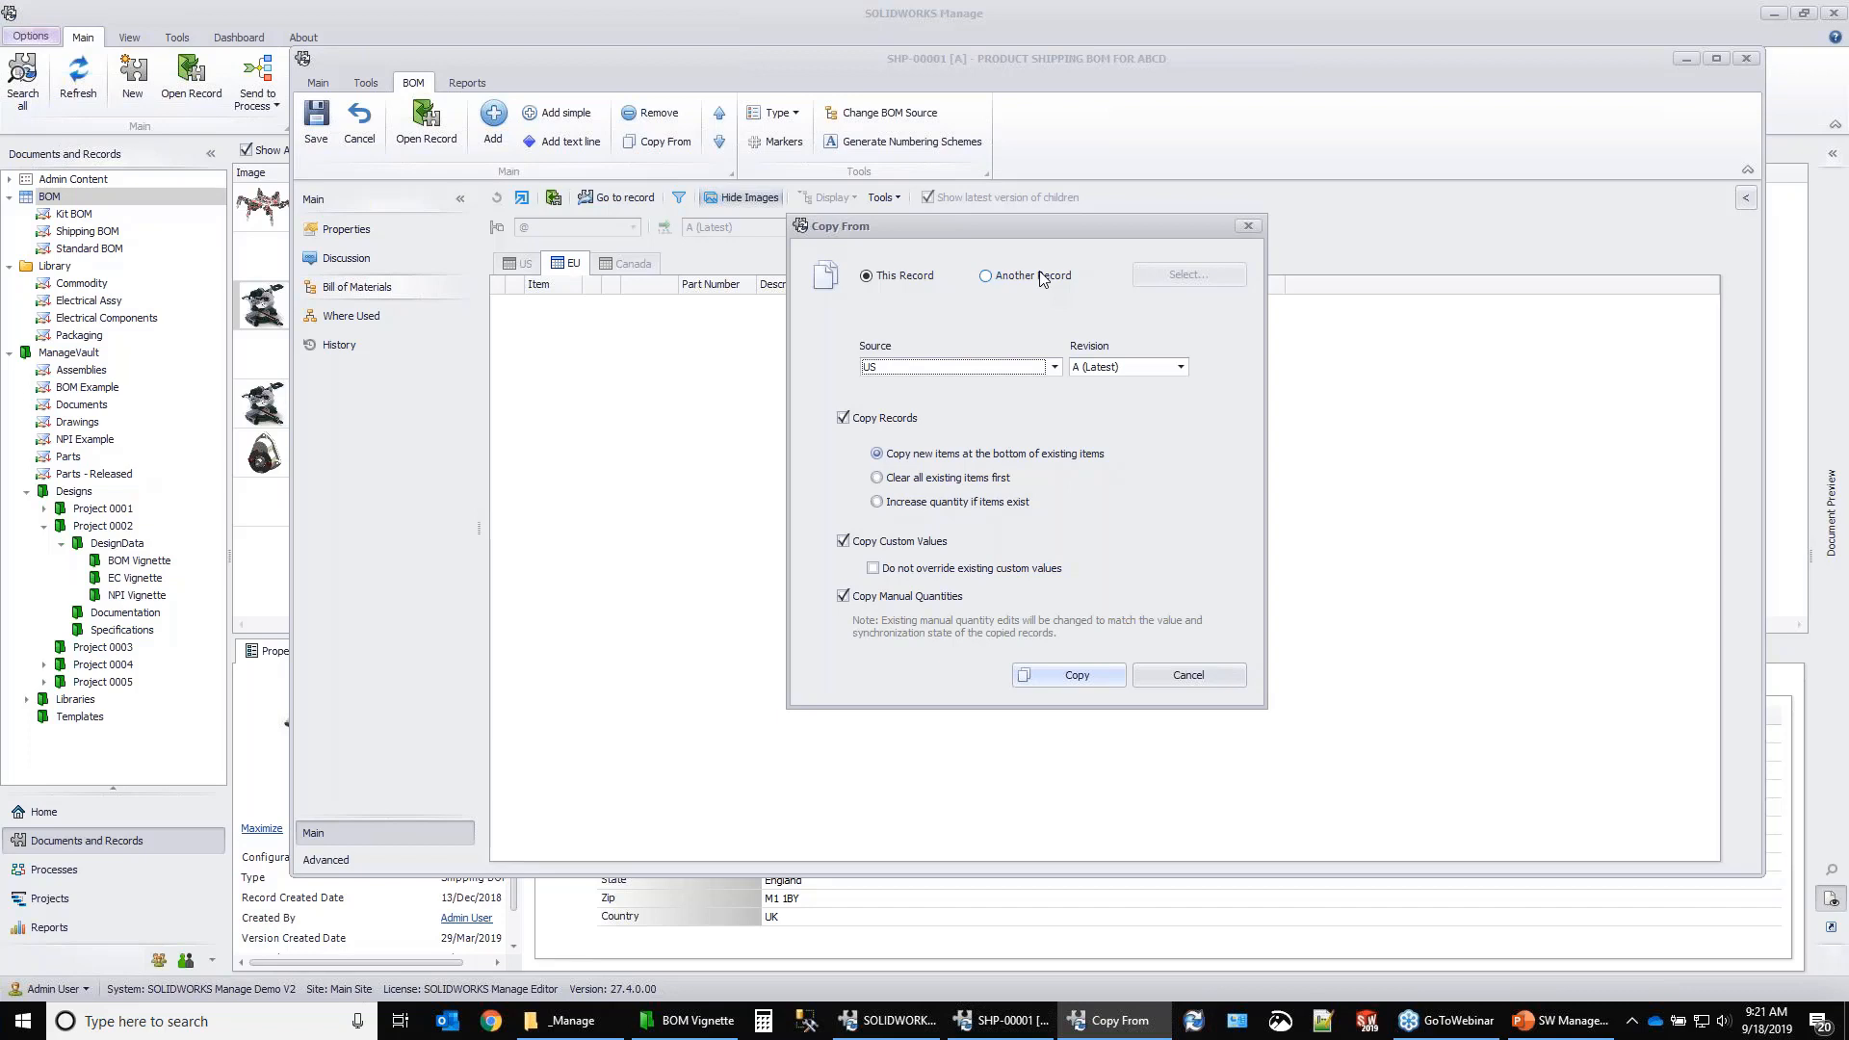
click(1069, 671)
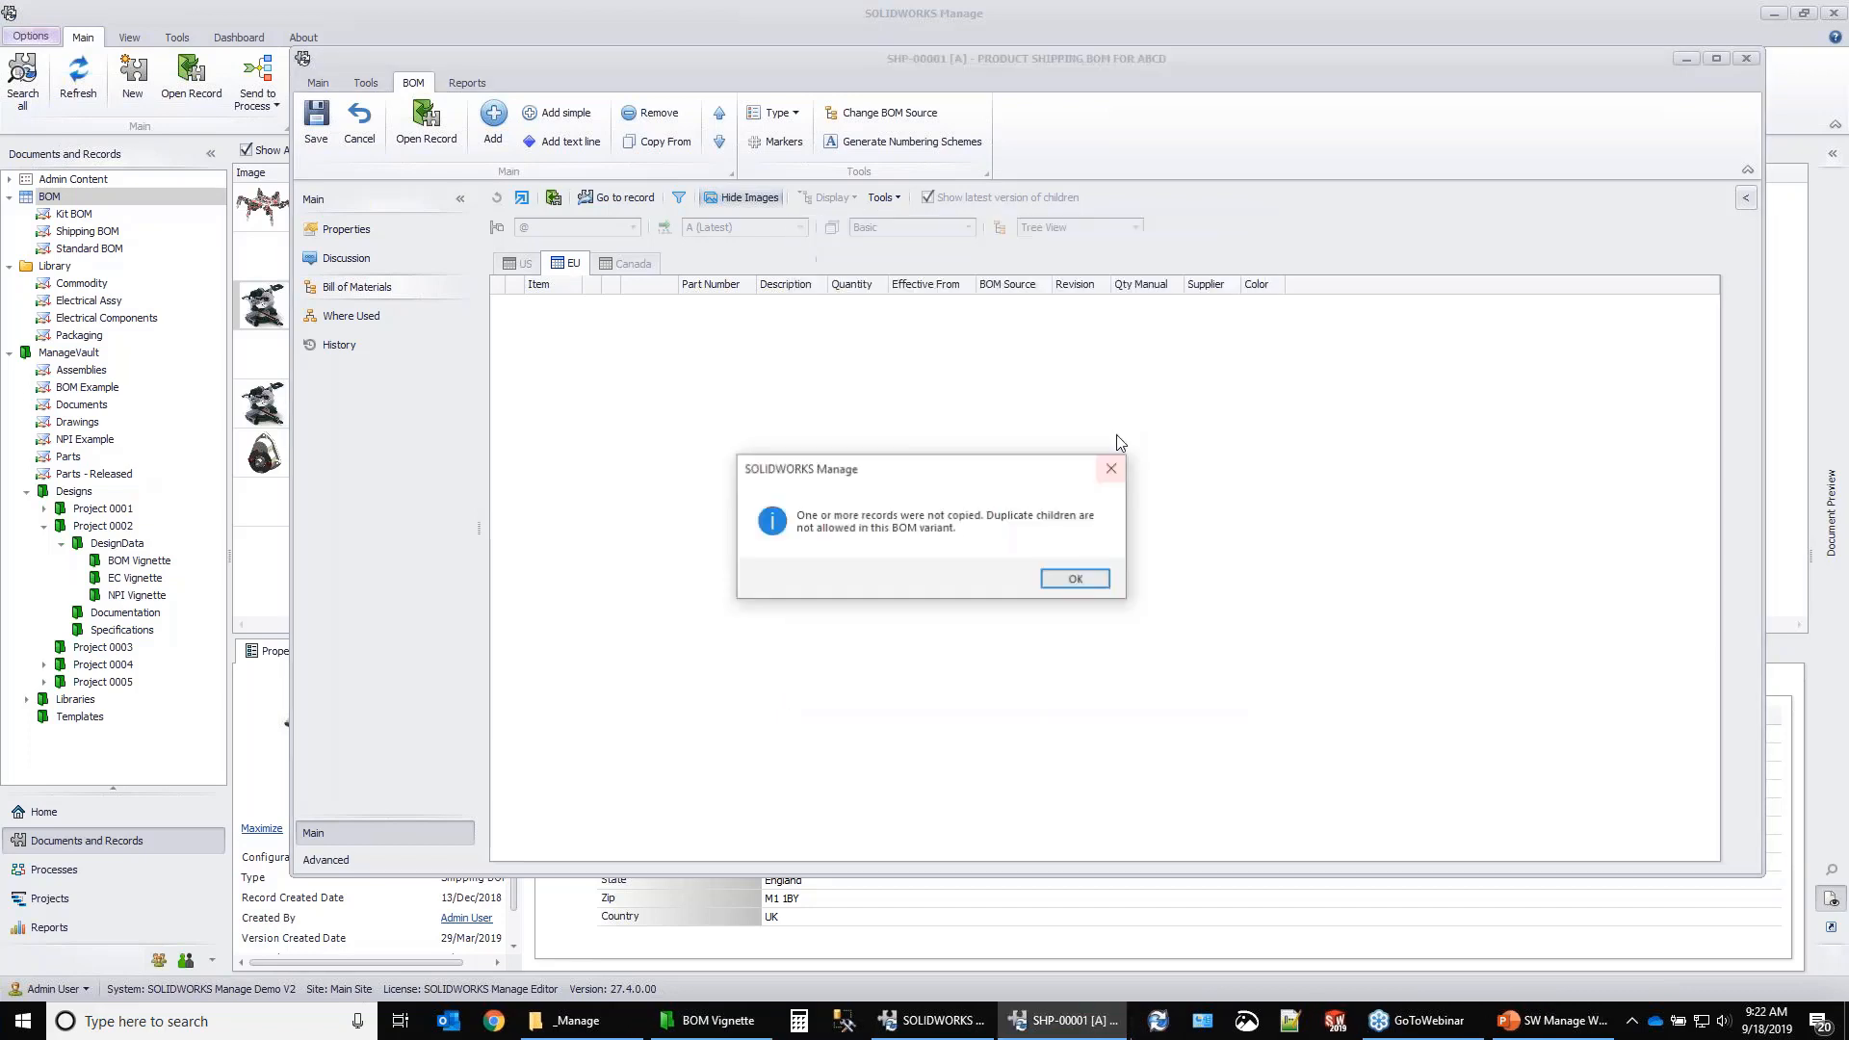
click(1077, 580)
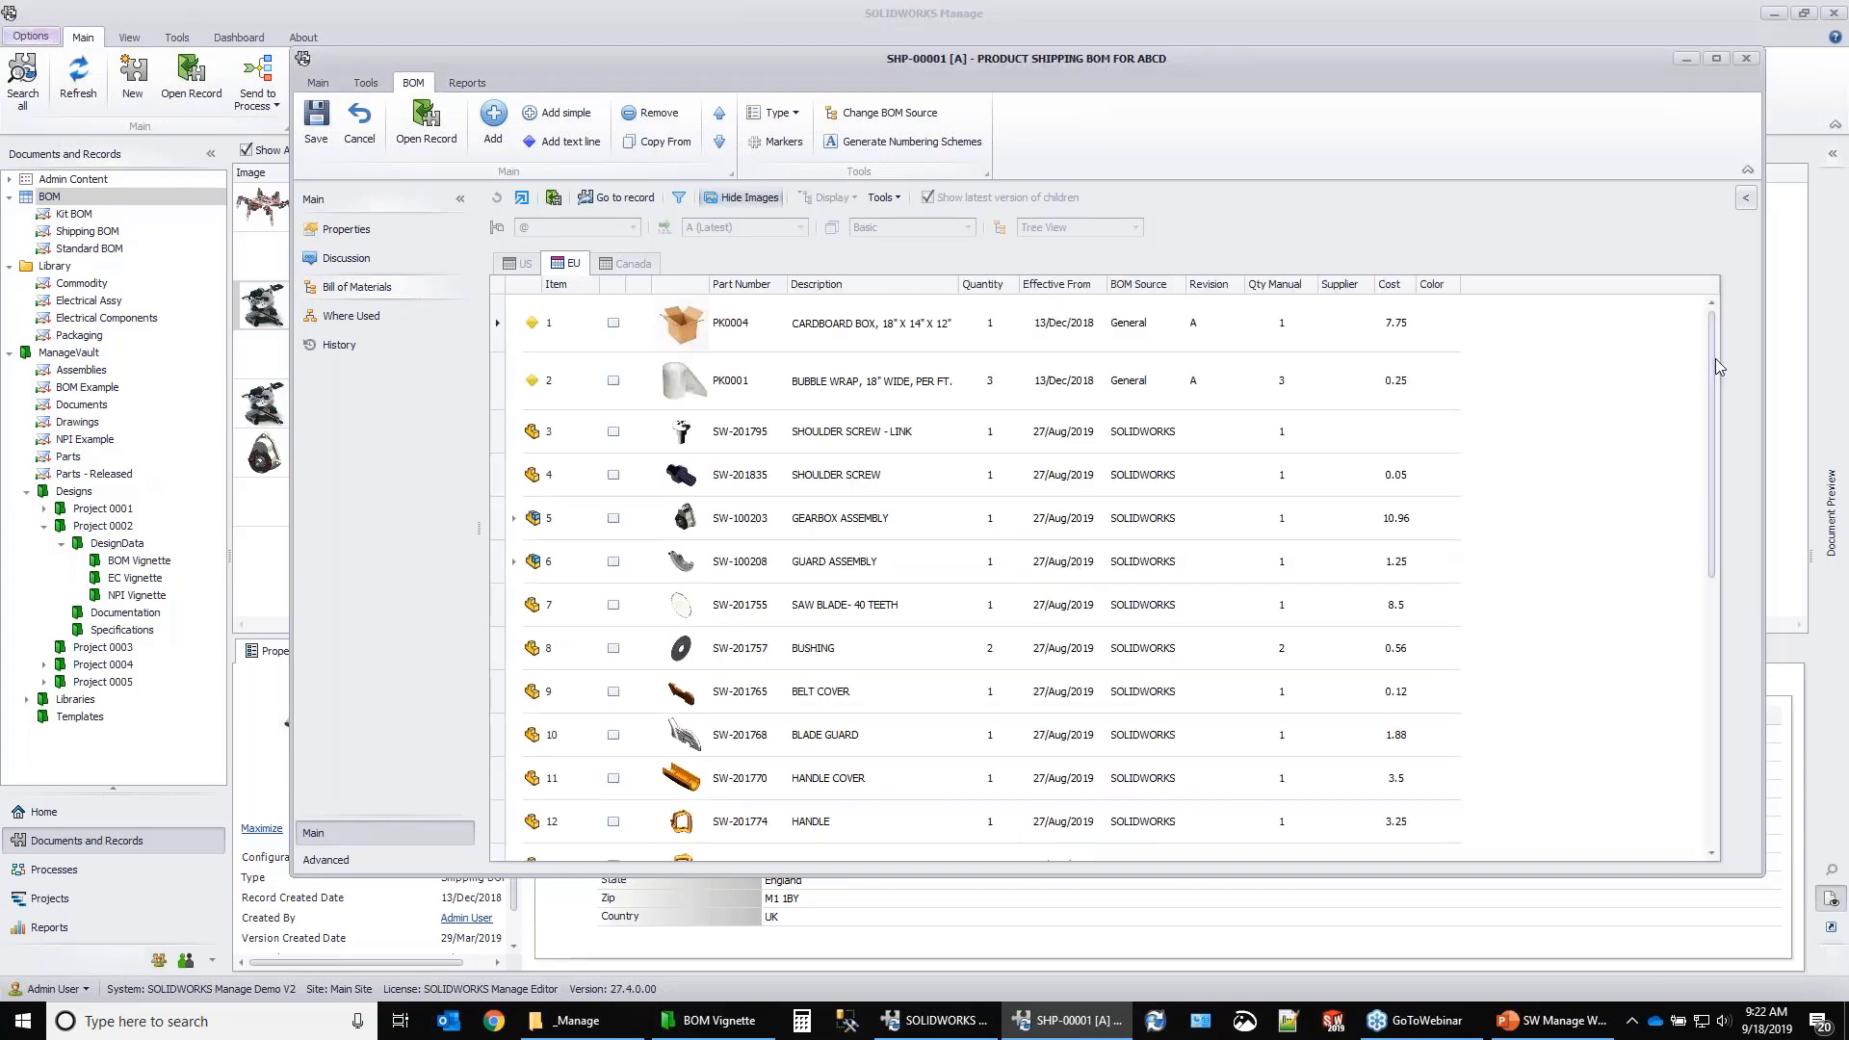
Set the supplier of the PK0004 cardboard box in the EU list to ULINE.
mouse_move(1714, 361)
mouse_down()
mouse_move(1694, 624)
mouse_move(1699, 354)
mouse_up()
double_click(1336, 332)
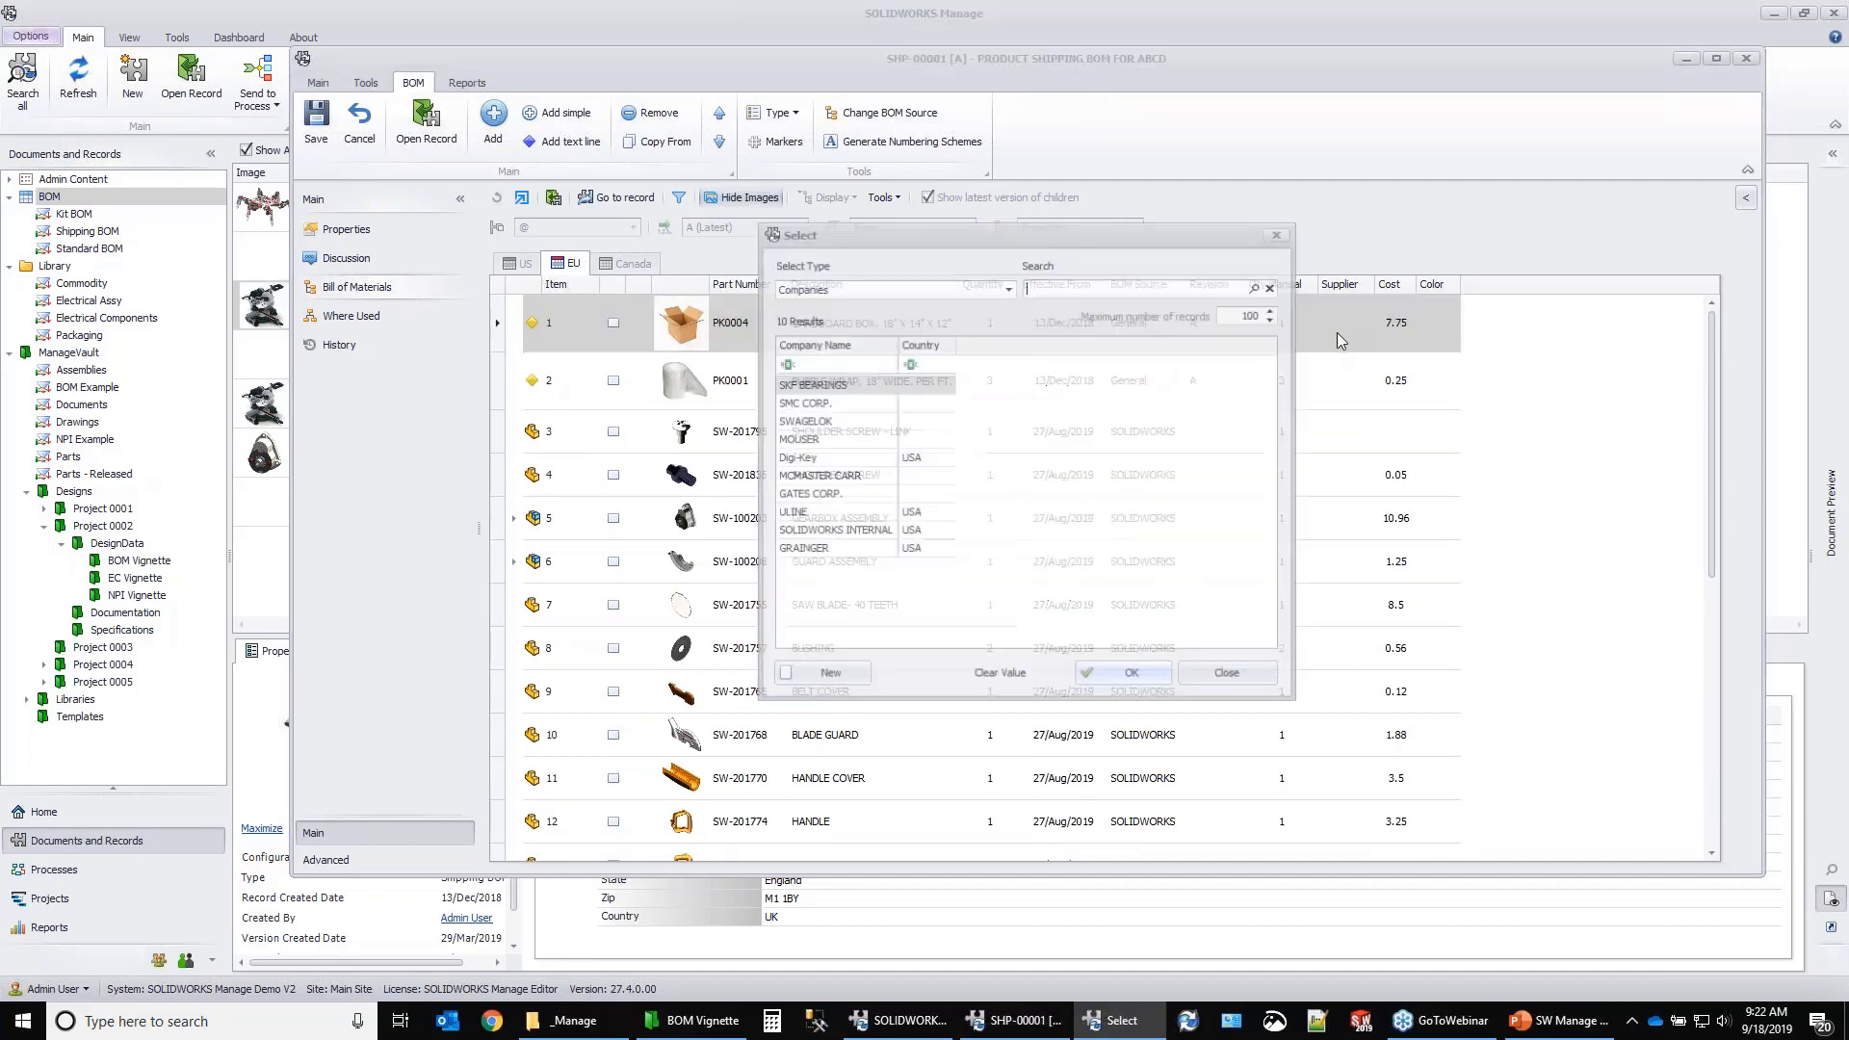
click(820, 511)
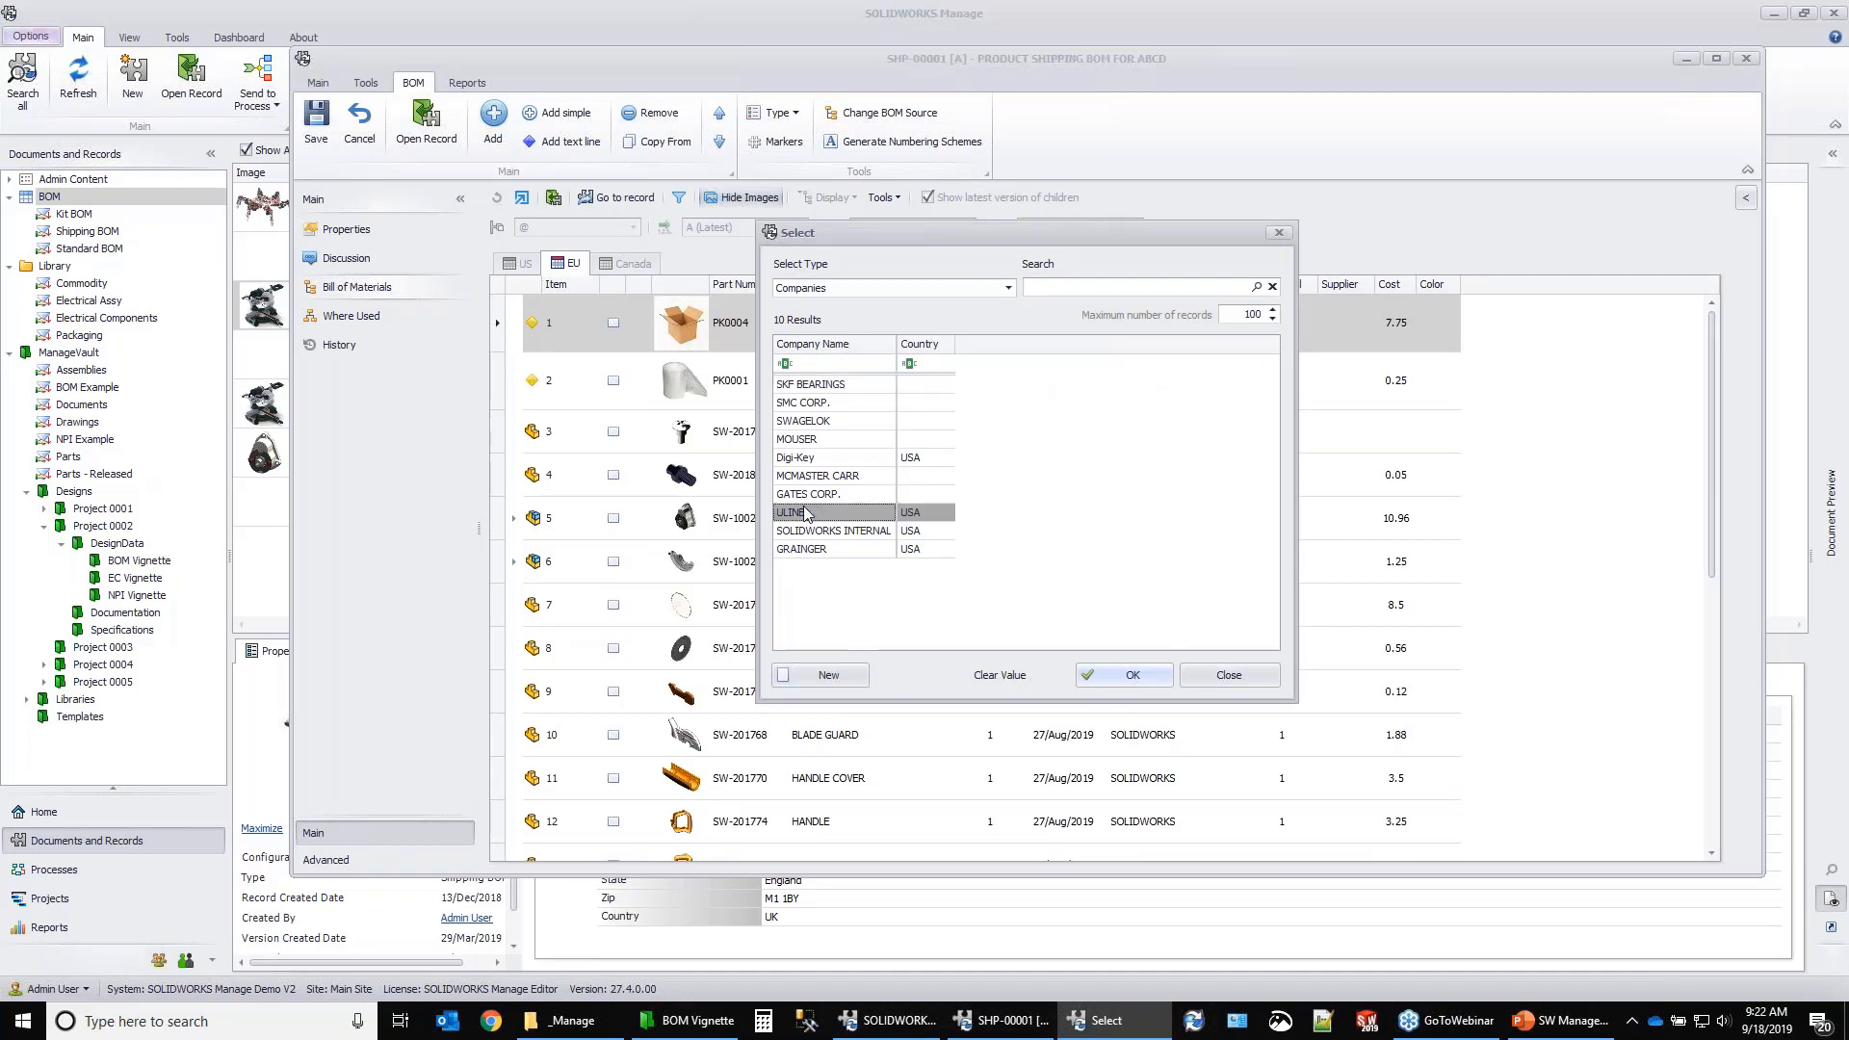
click(1132, 675)
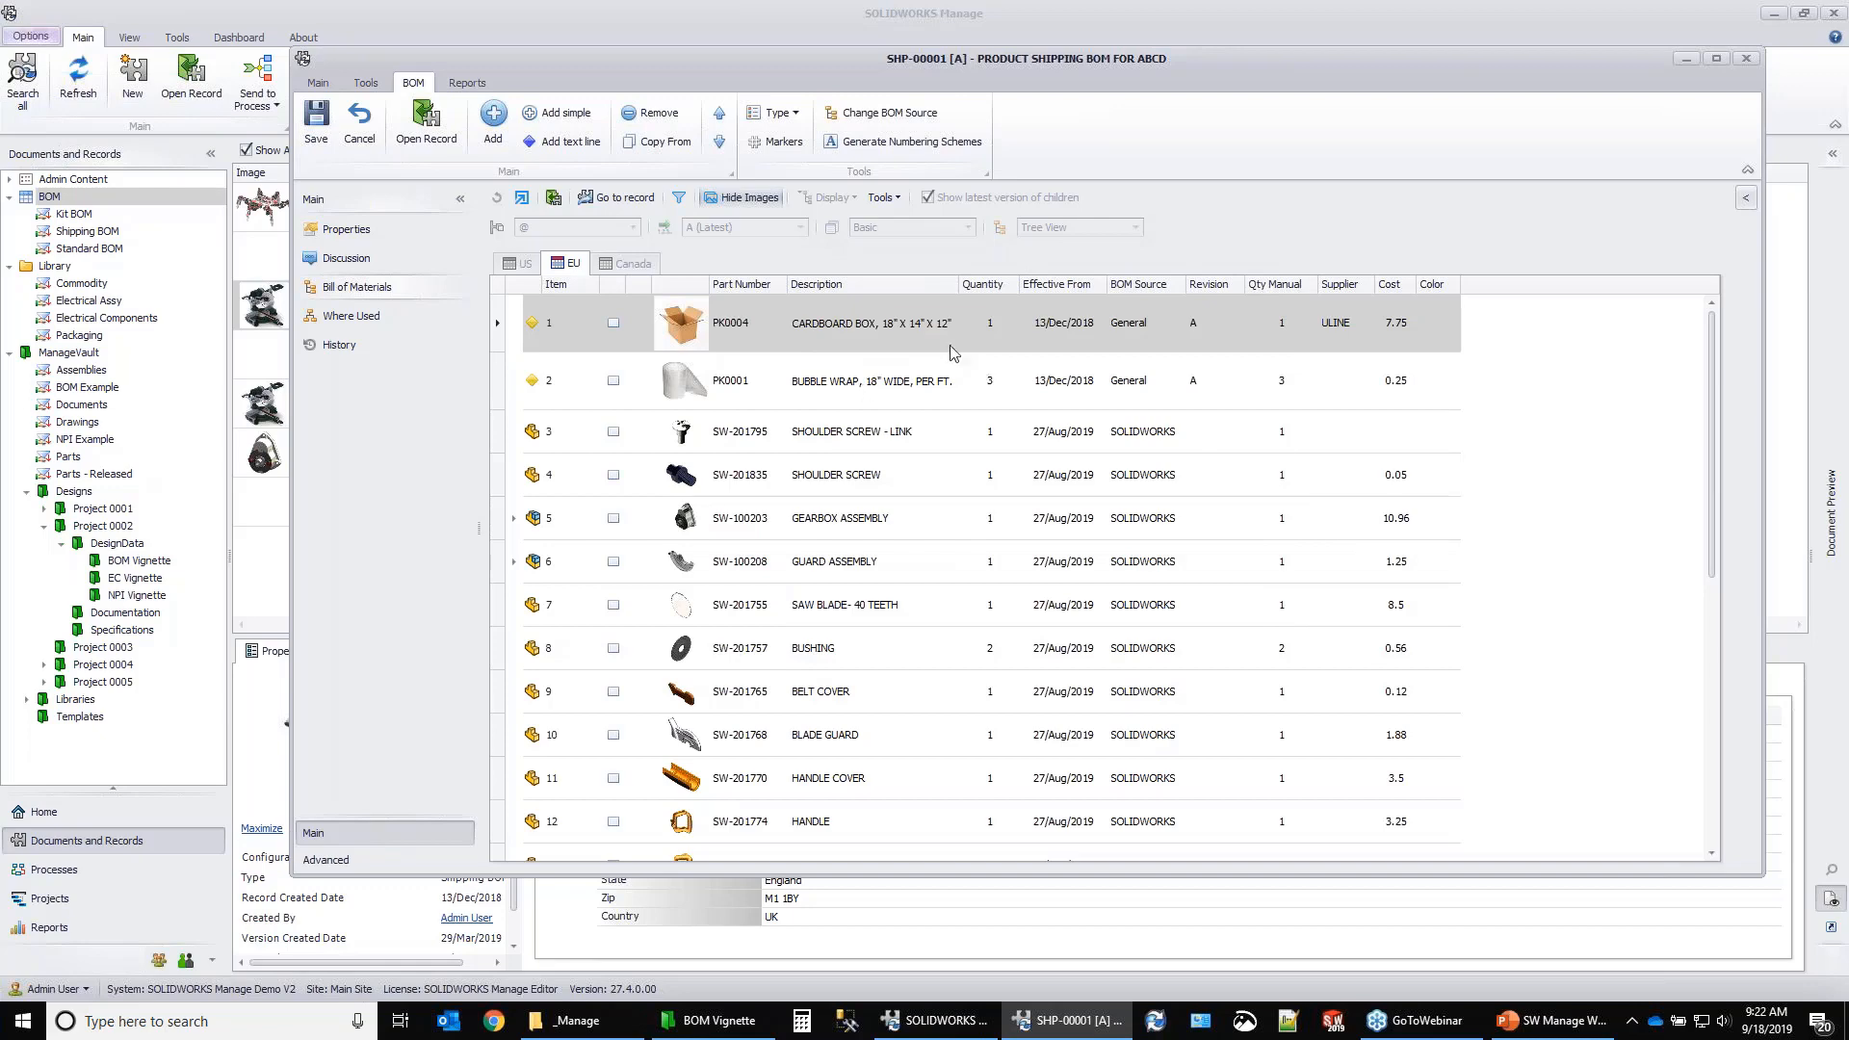
Replace the PK0001 bubble wrap row in the EU list with the Library item PK0005, CARDBOARD BOX, 12" X 12" X 12".
click(893, 387)
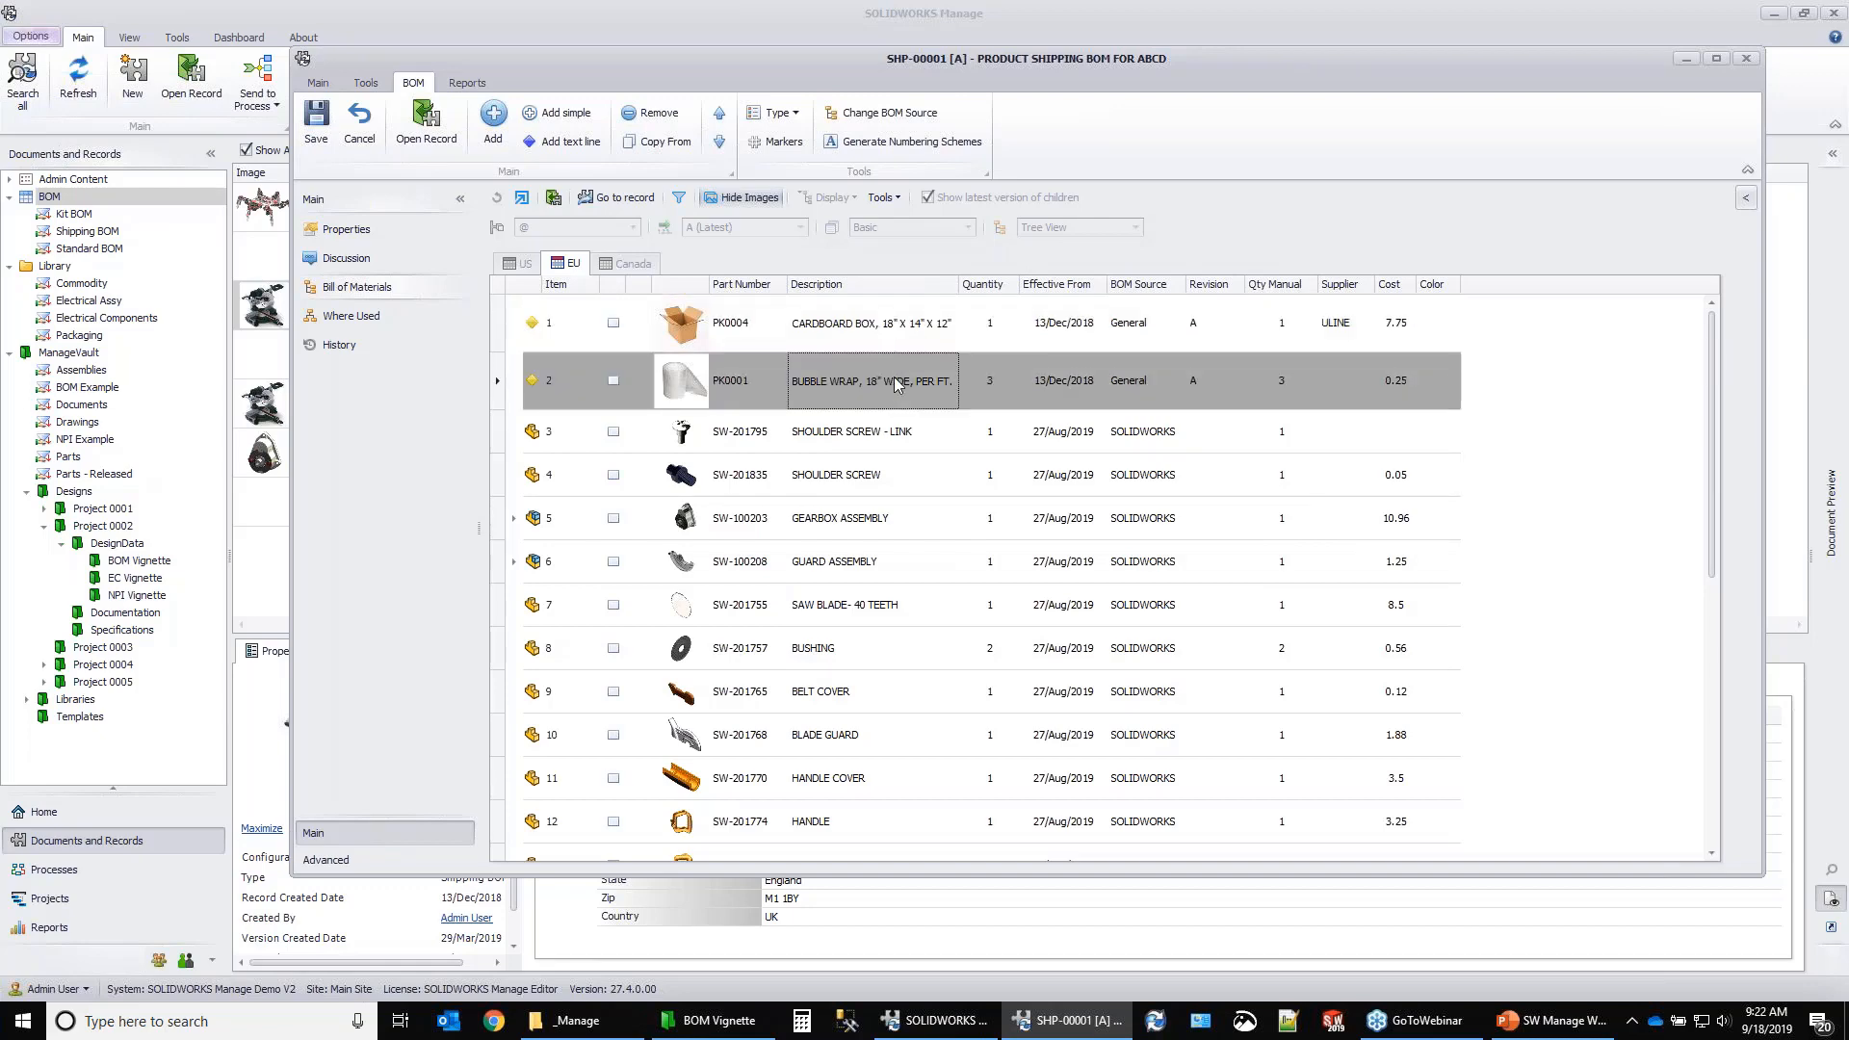
right_click(889, 378)
click(980, 571)
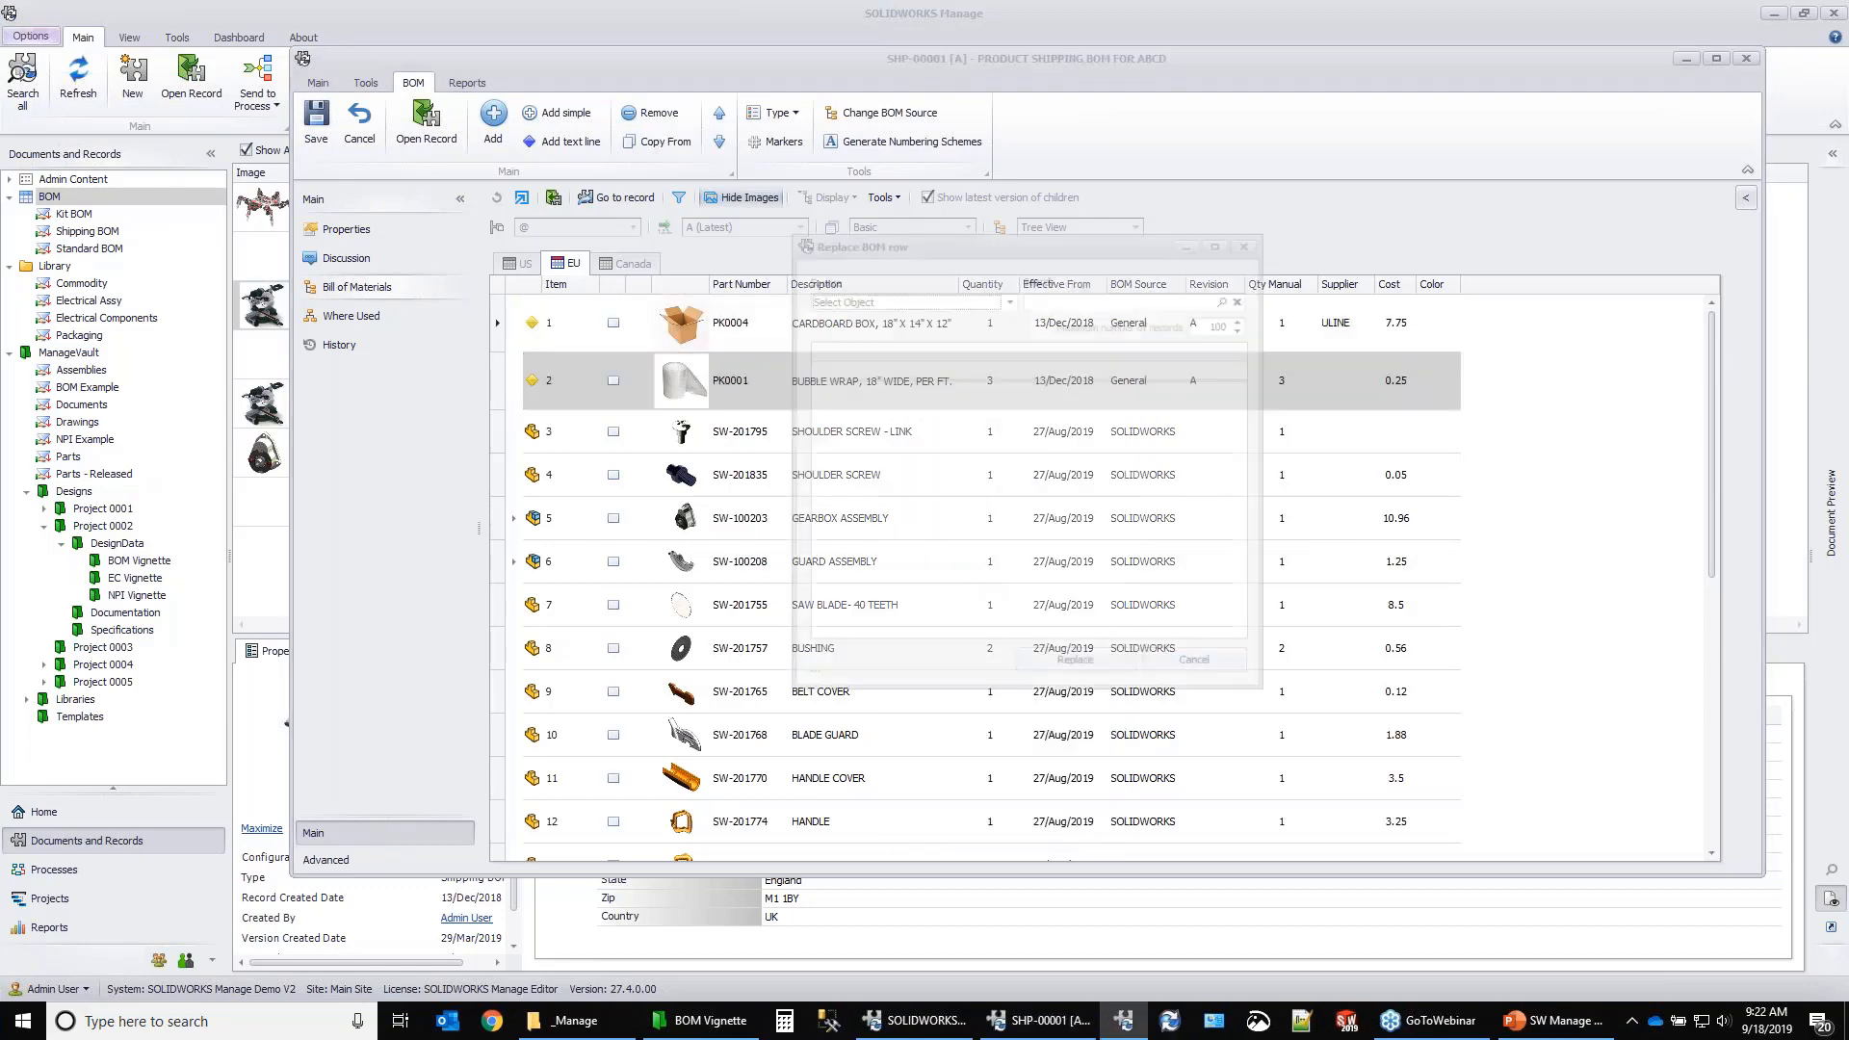
click(1007, 299)
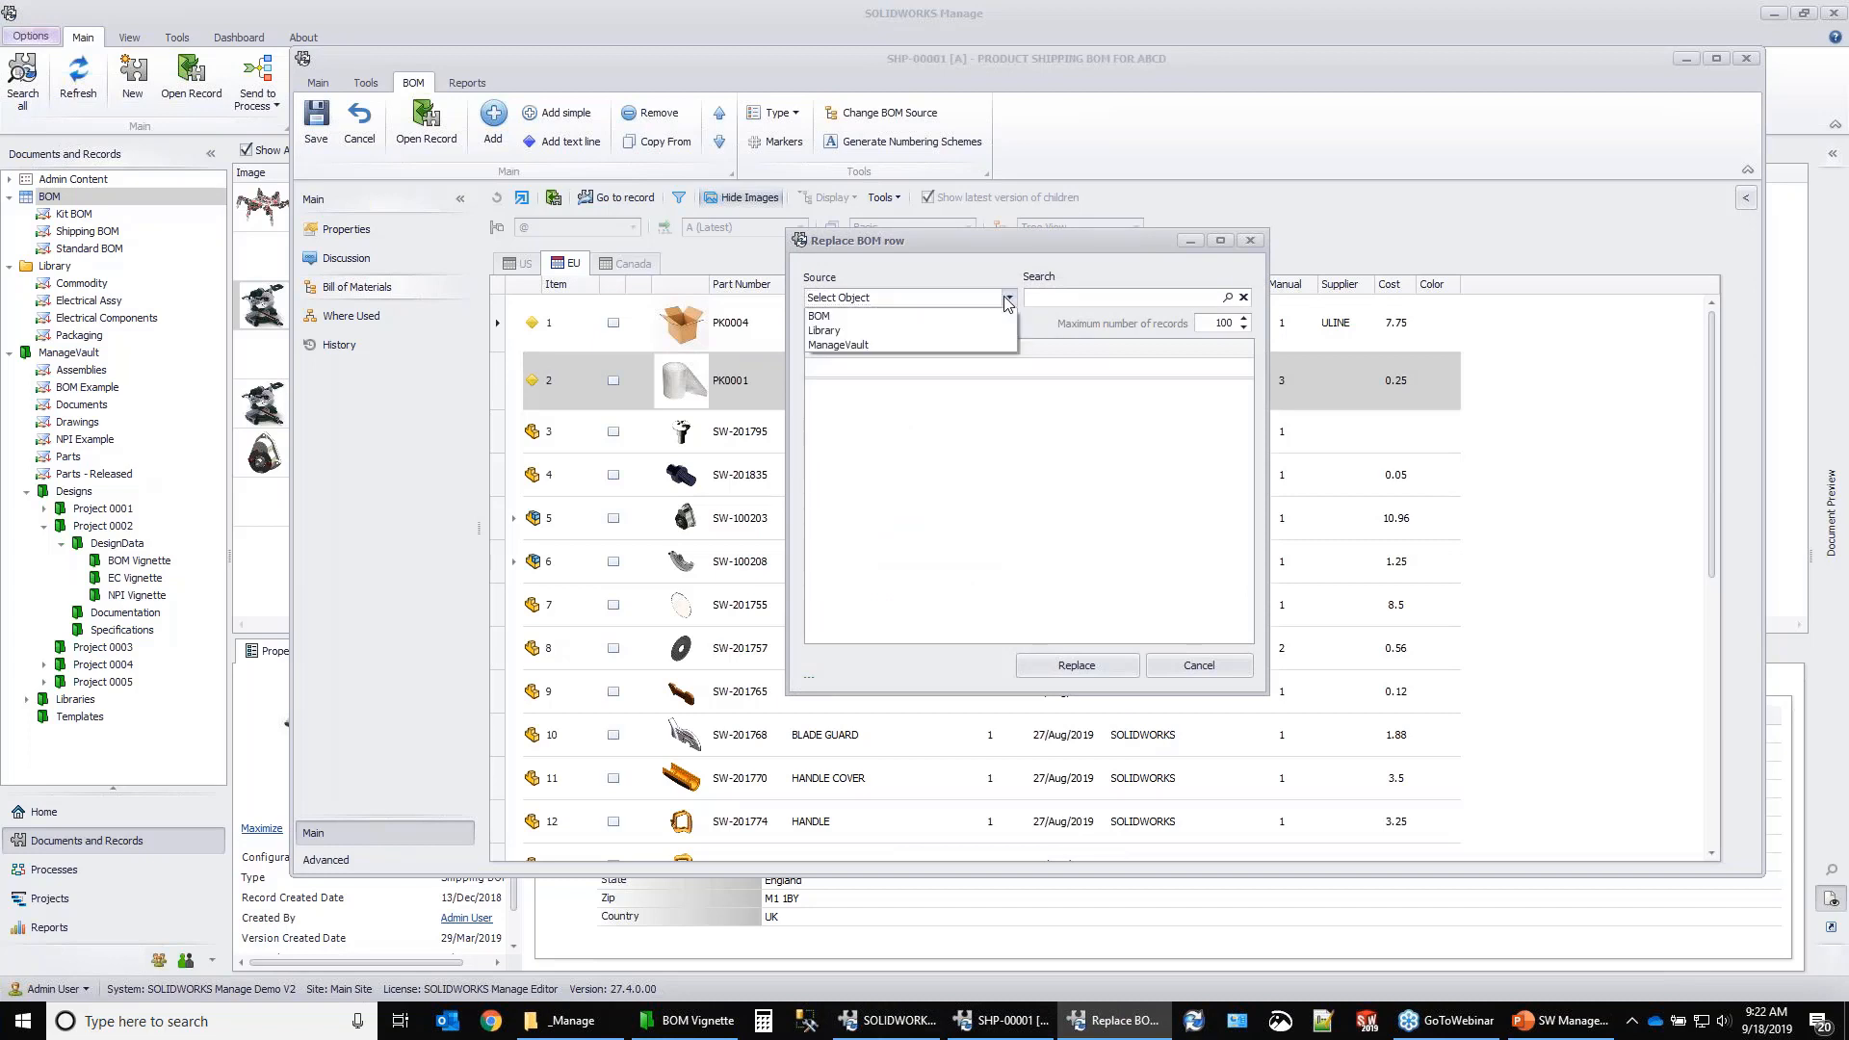
click(914, 330)
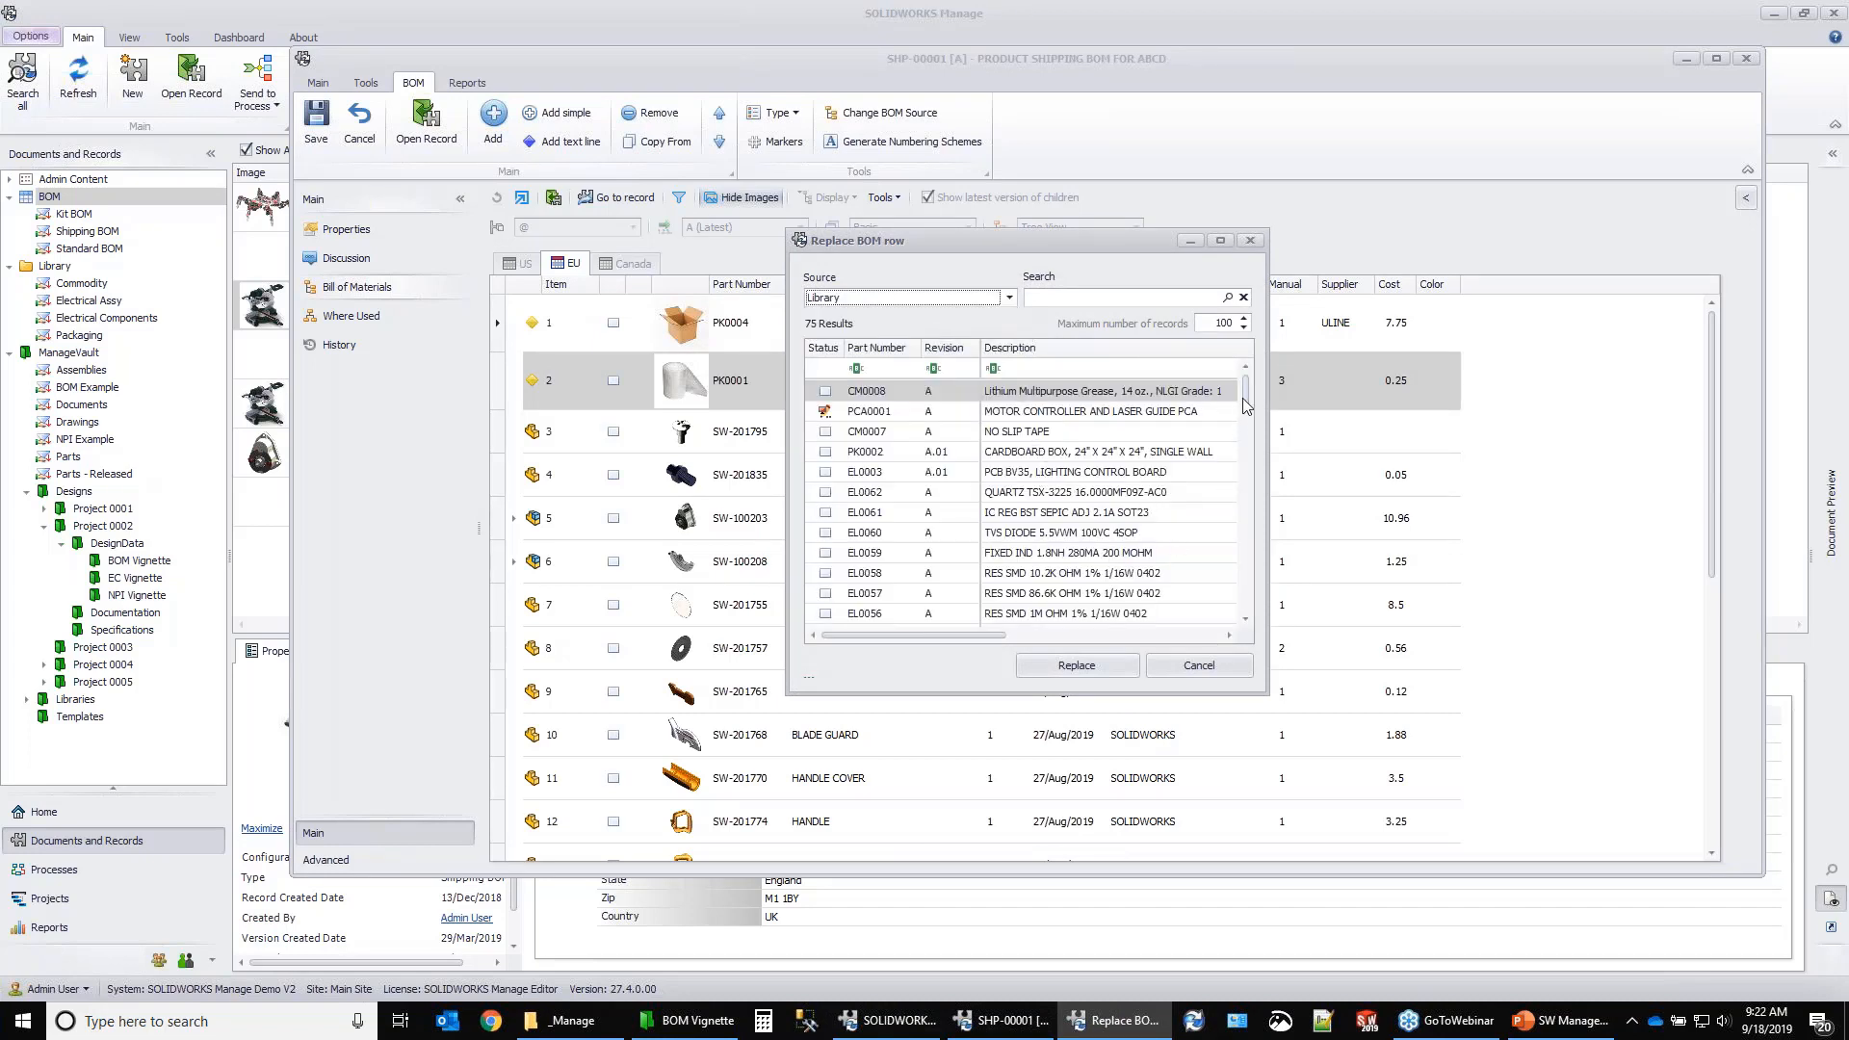
drag(1244, 396, 1242, 579)
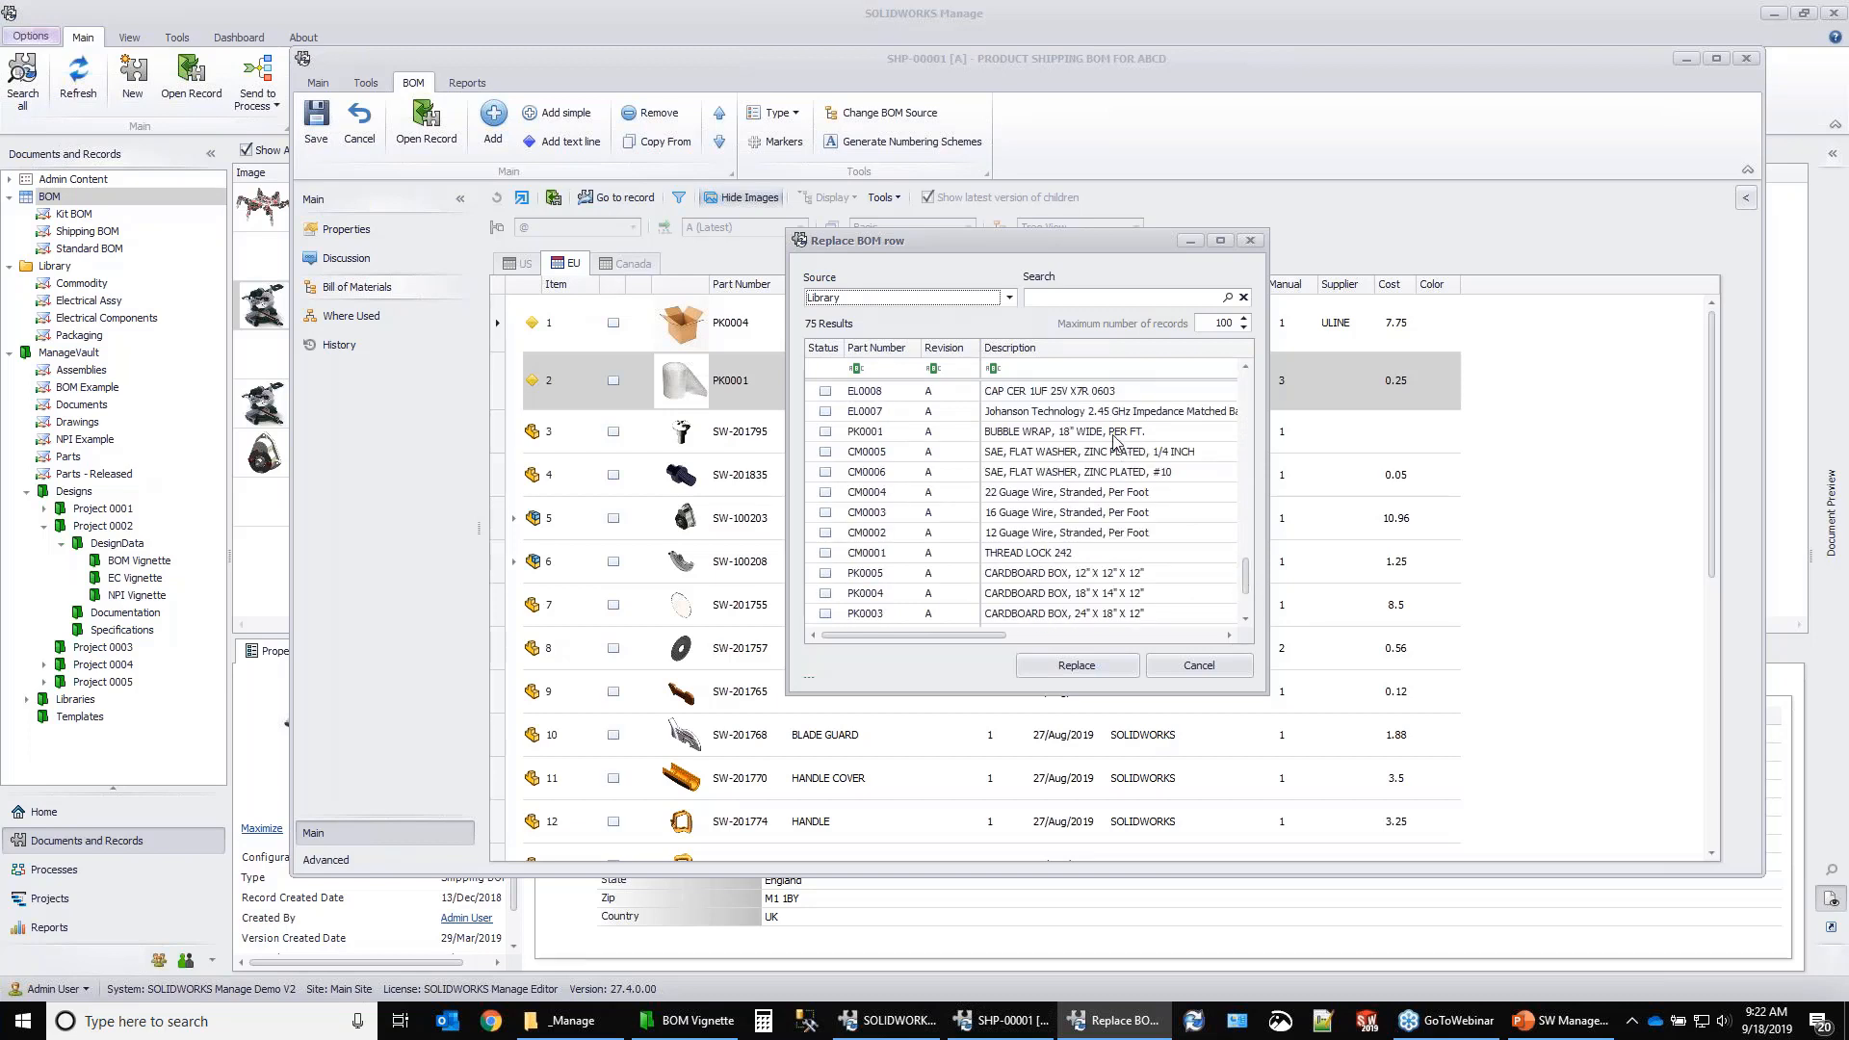
click(1076, 573)
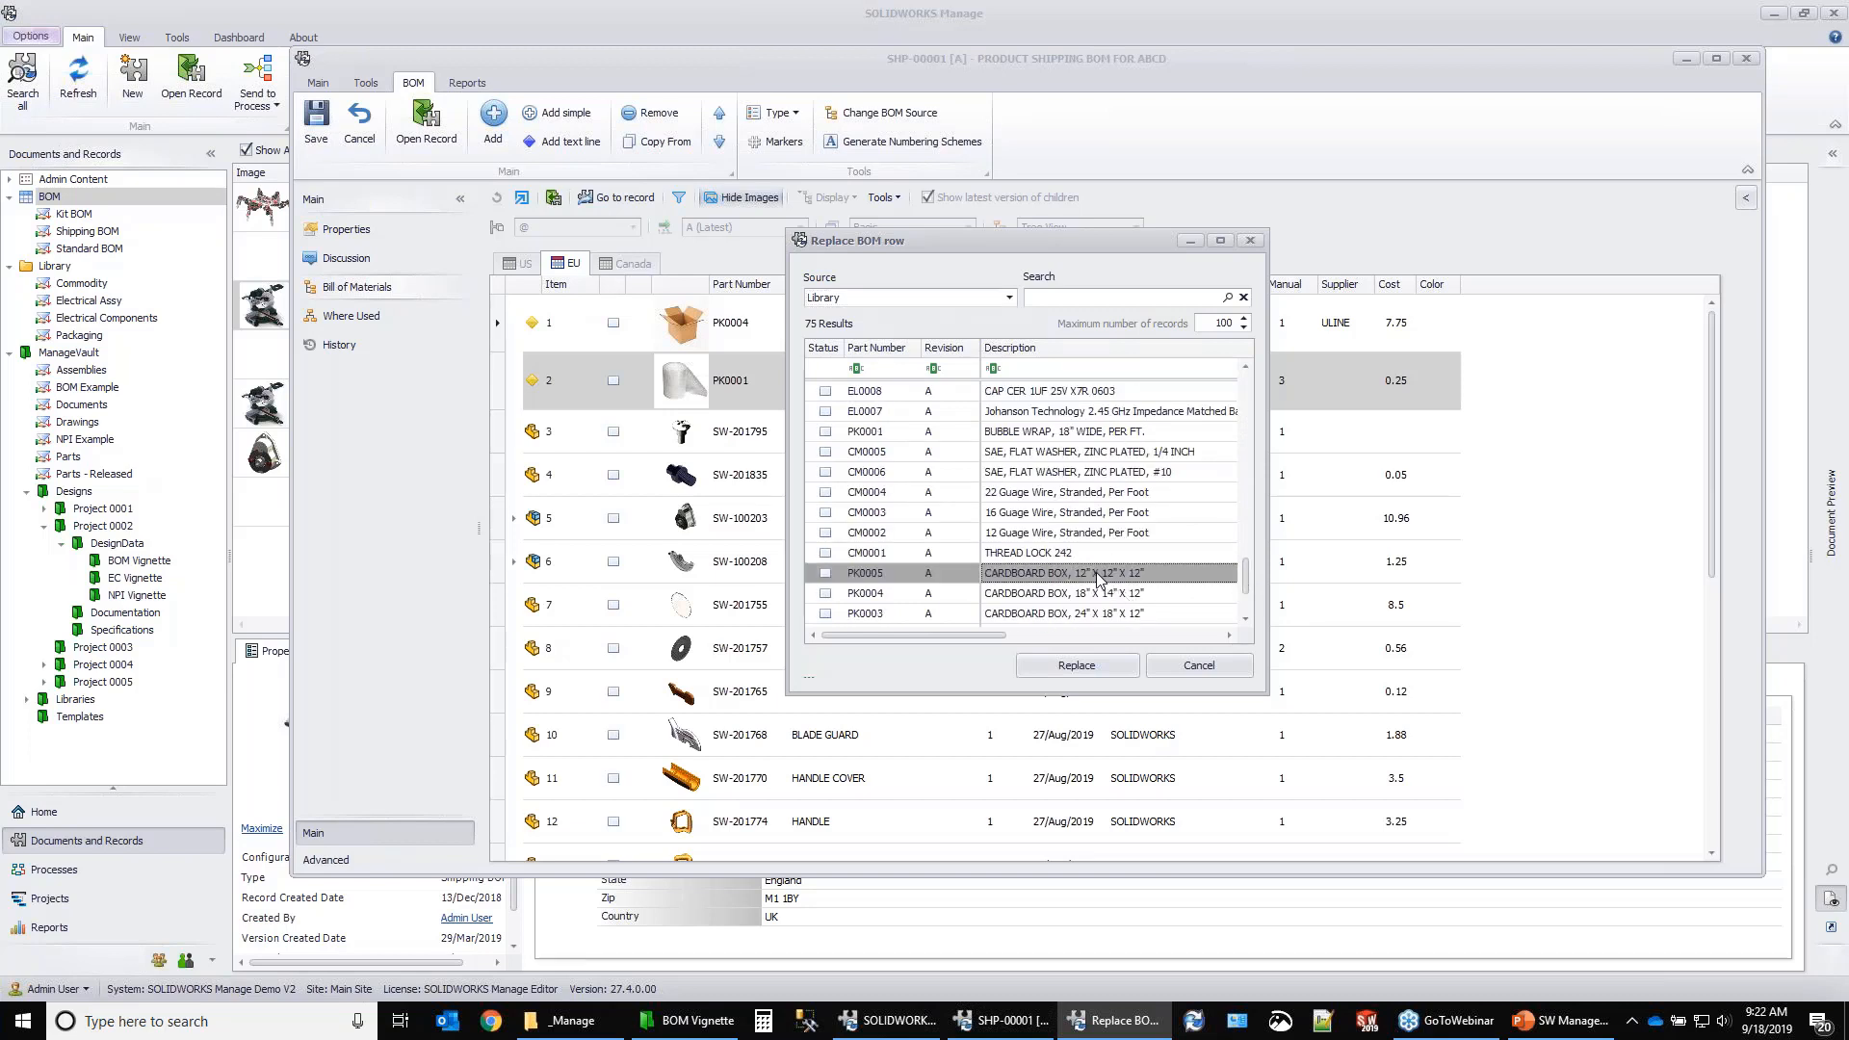
click(1089, 665)
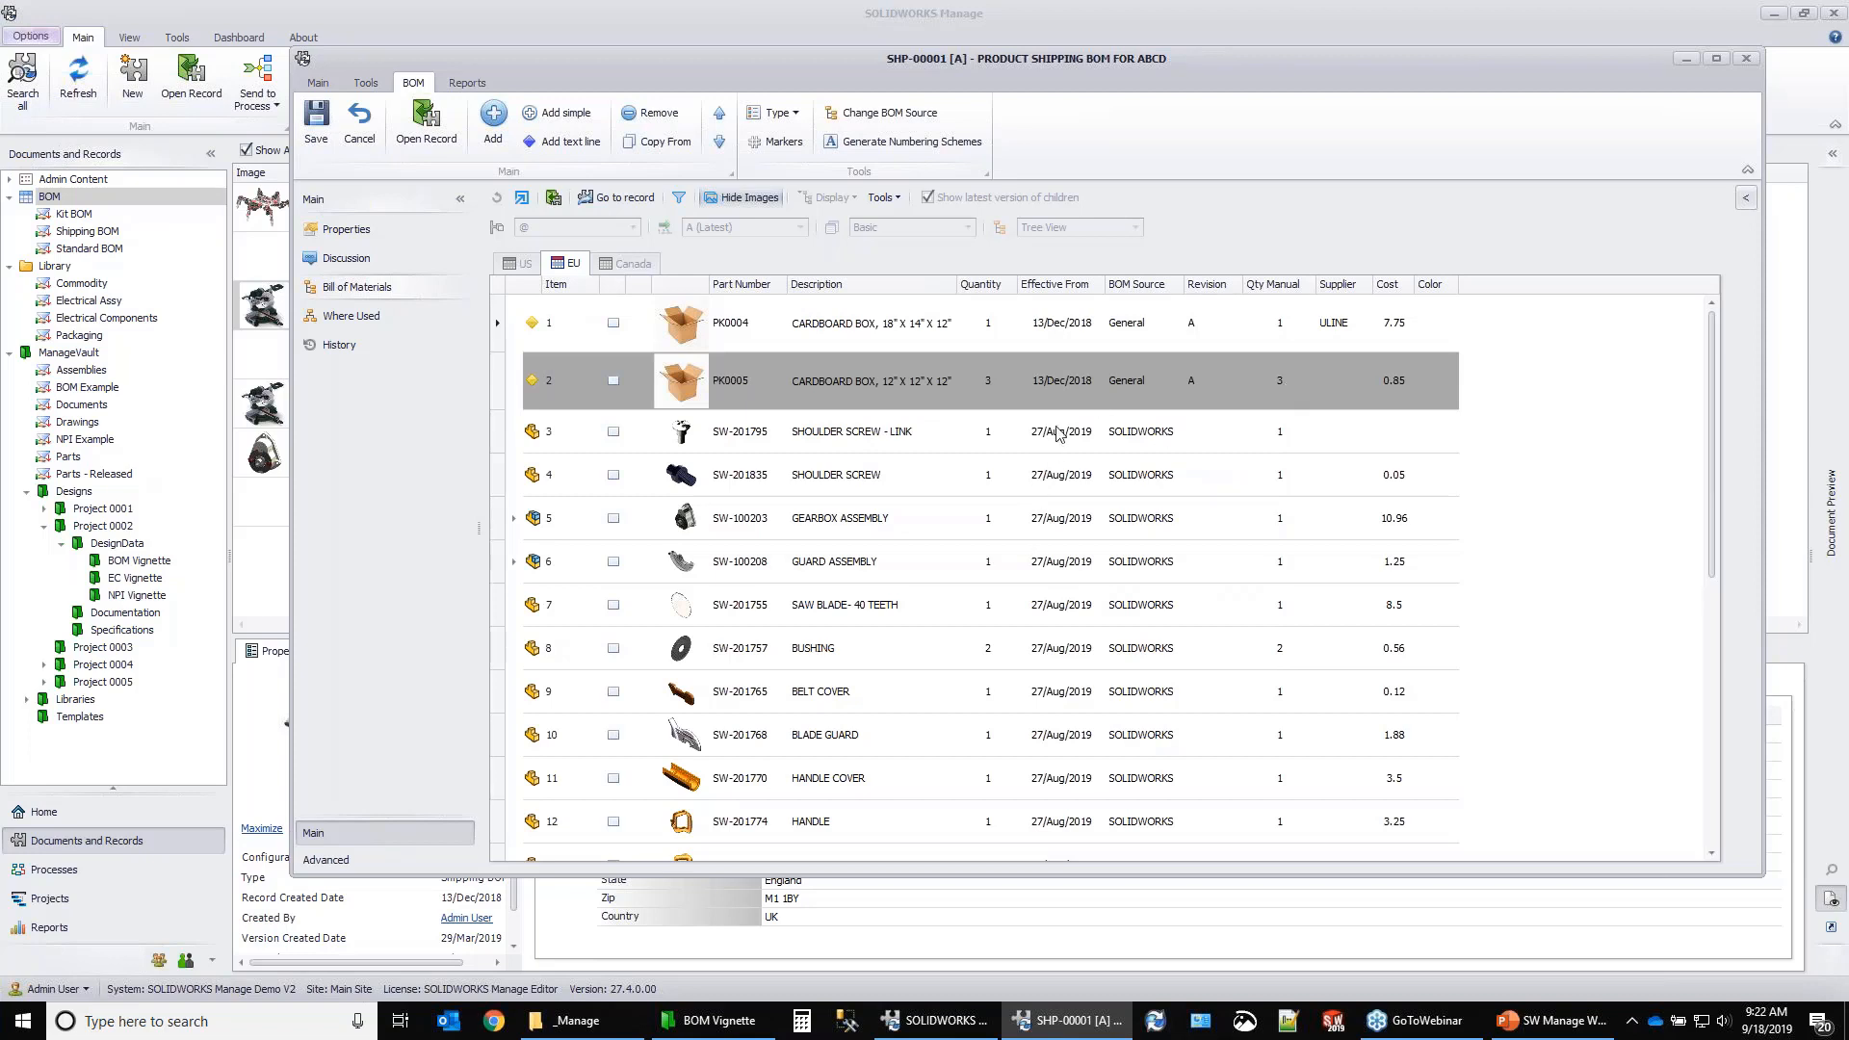
Set the Effective From date of shoulder screw SW-201835 to 31/Oct/2019 and save the EU bill of materials.
click(1064, 477)
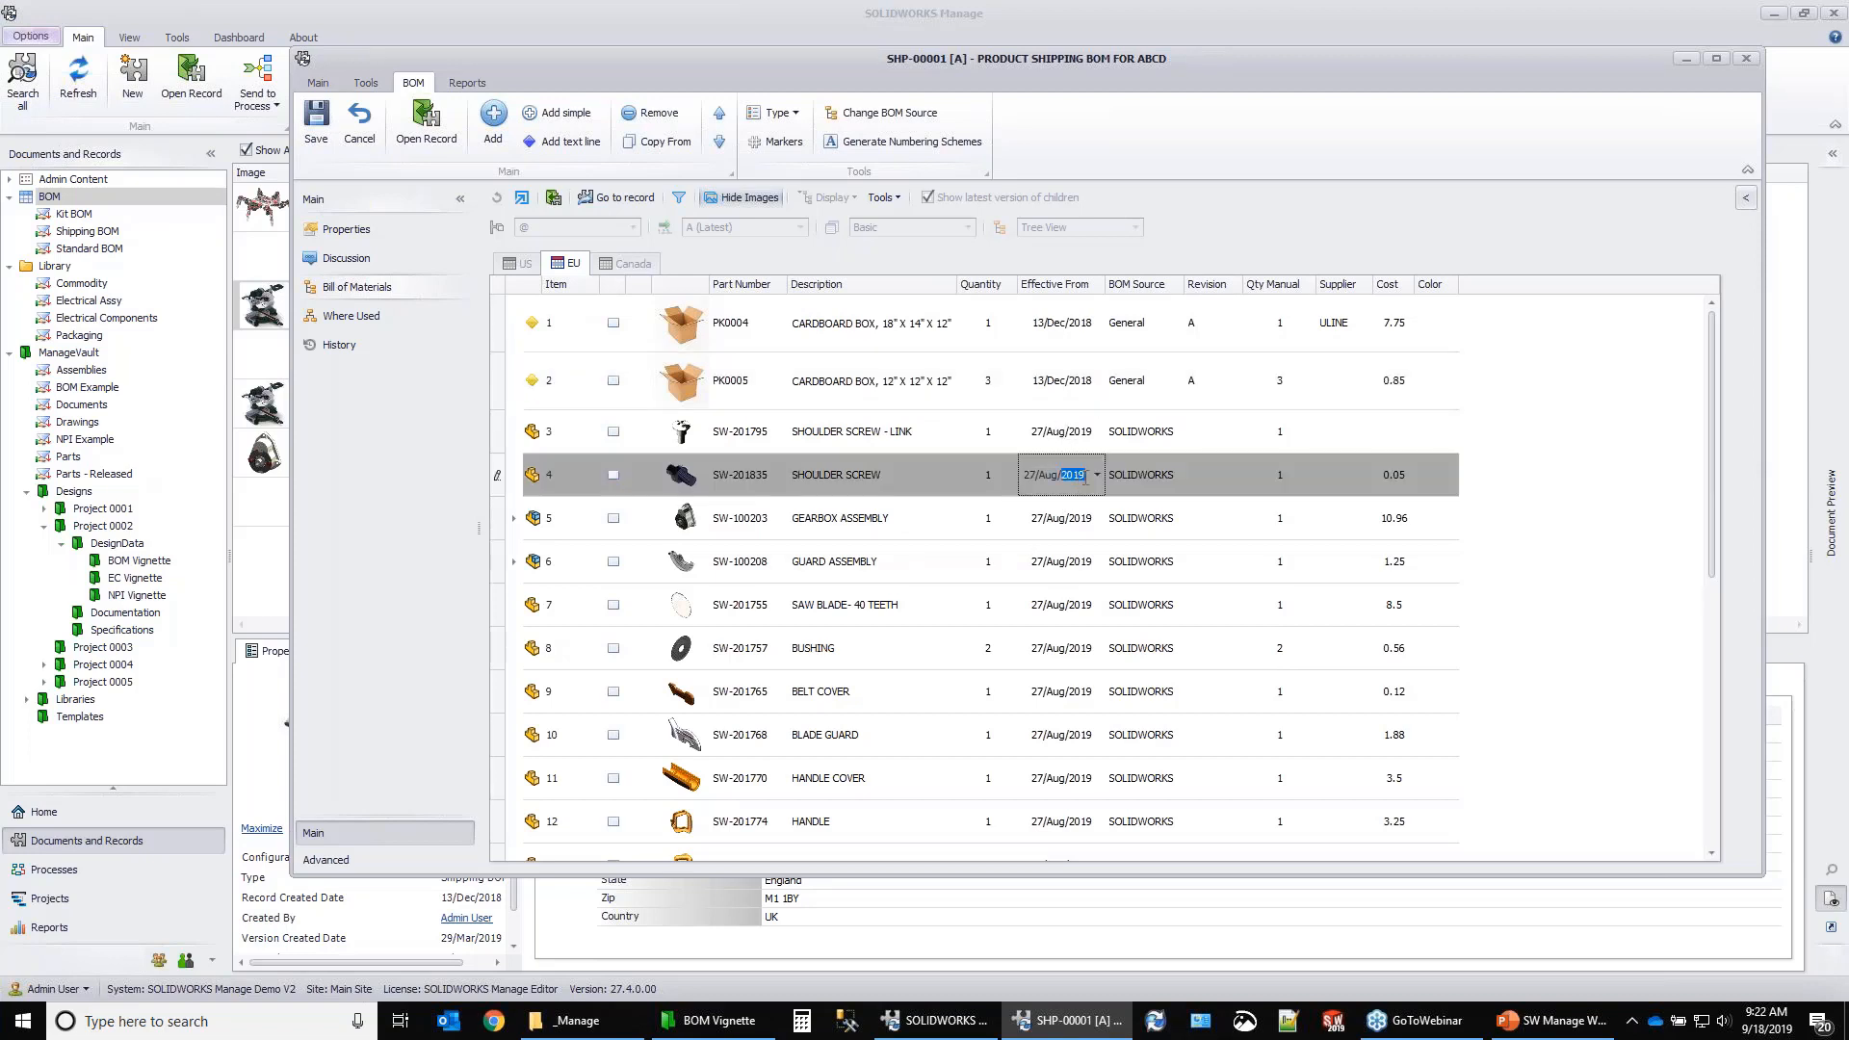
click(1099, 478)
click(1263, 541)
click(1264, 541)
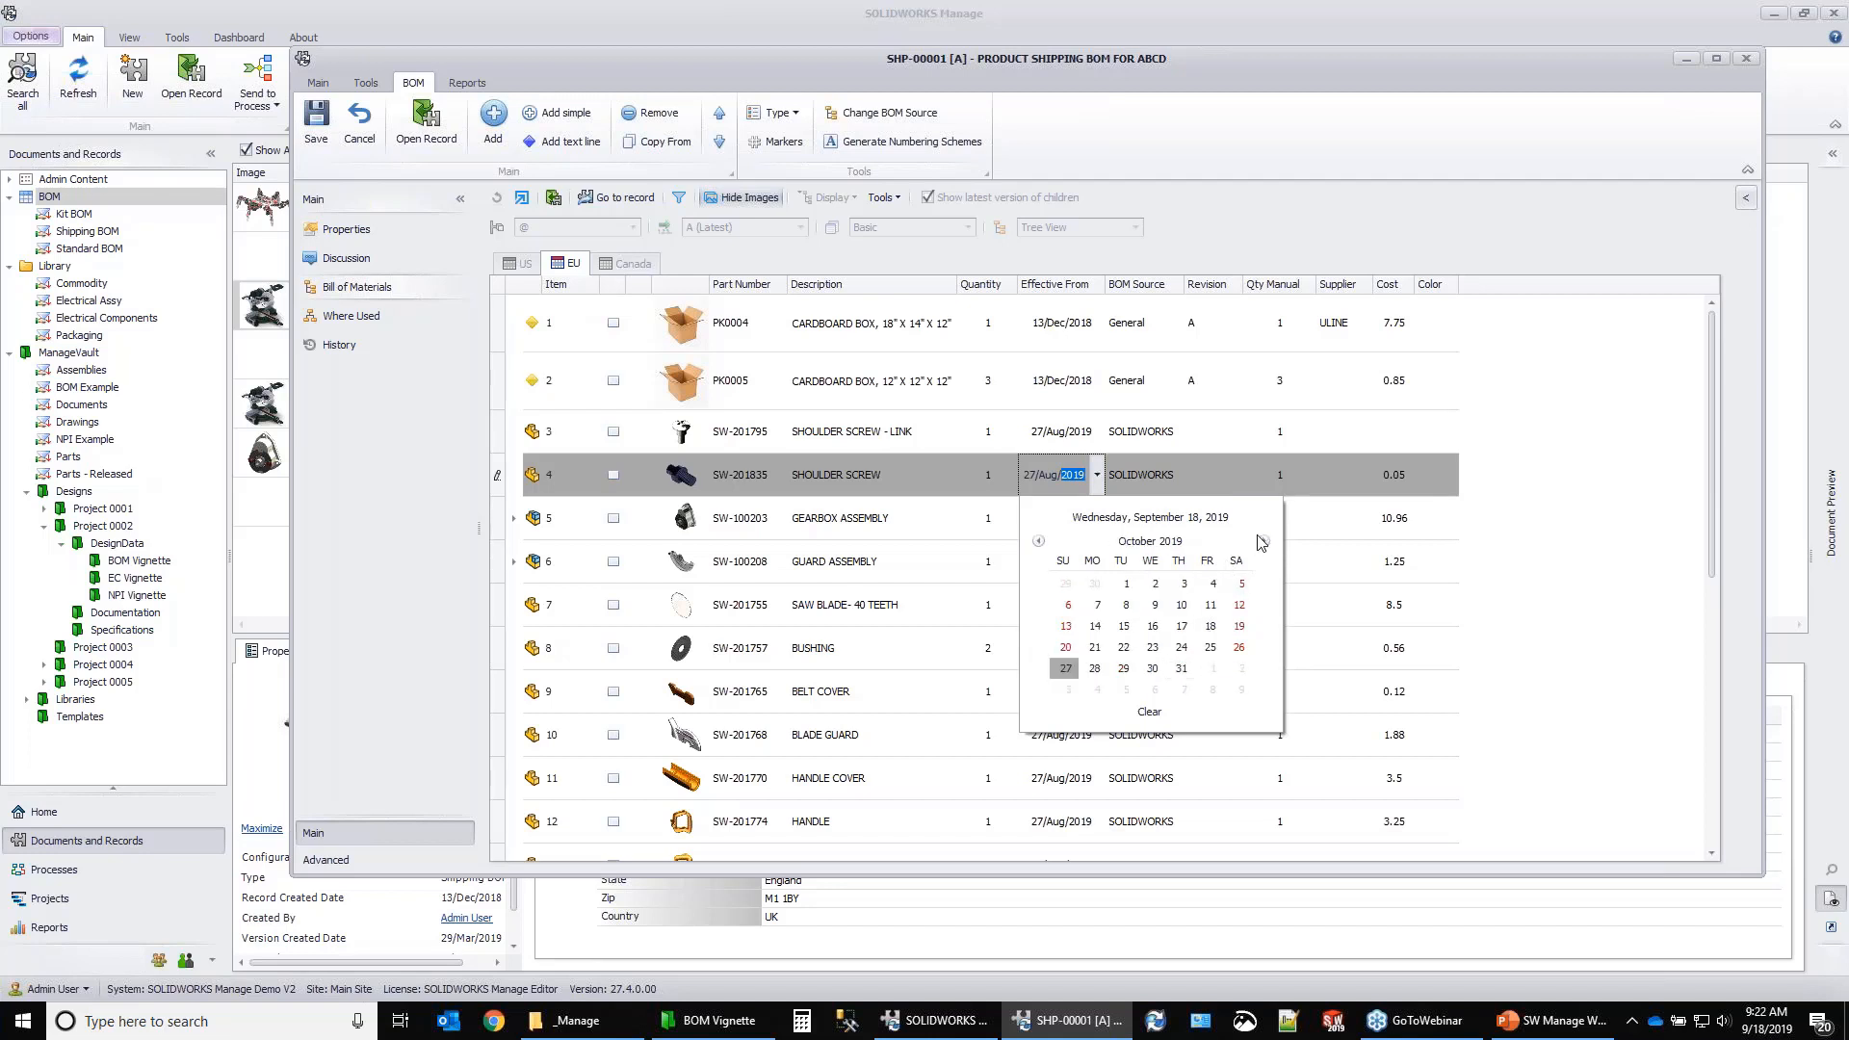
click(1186, 678)
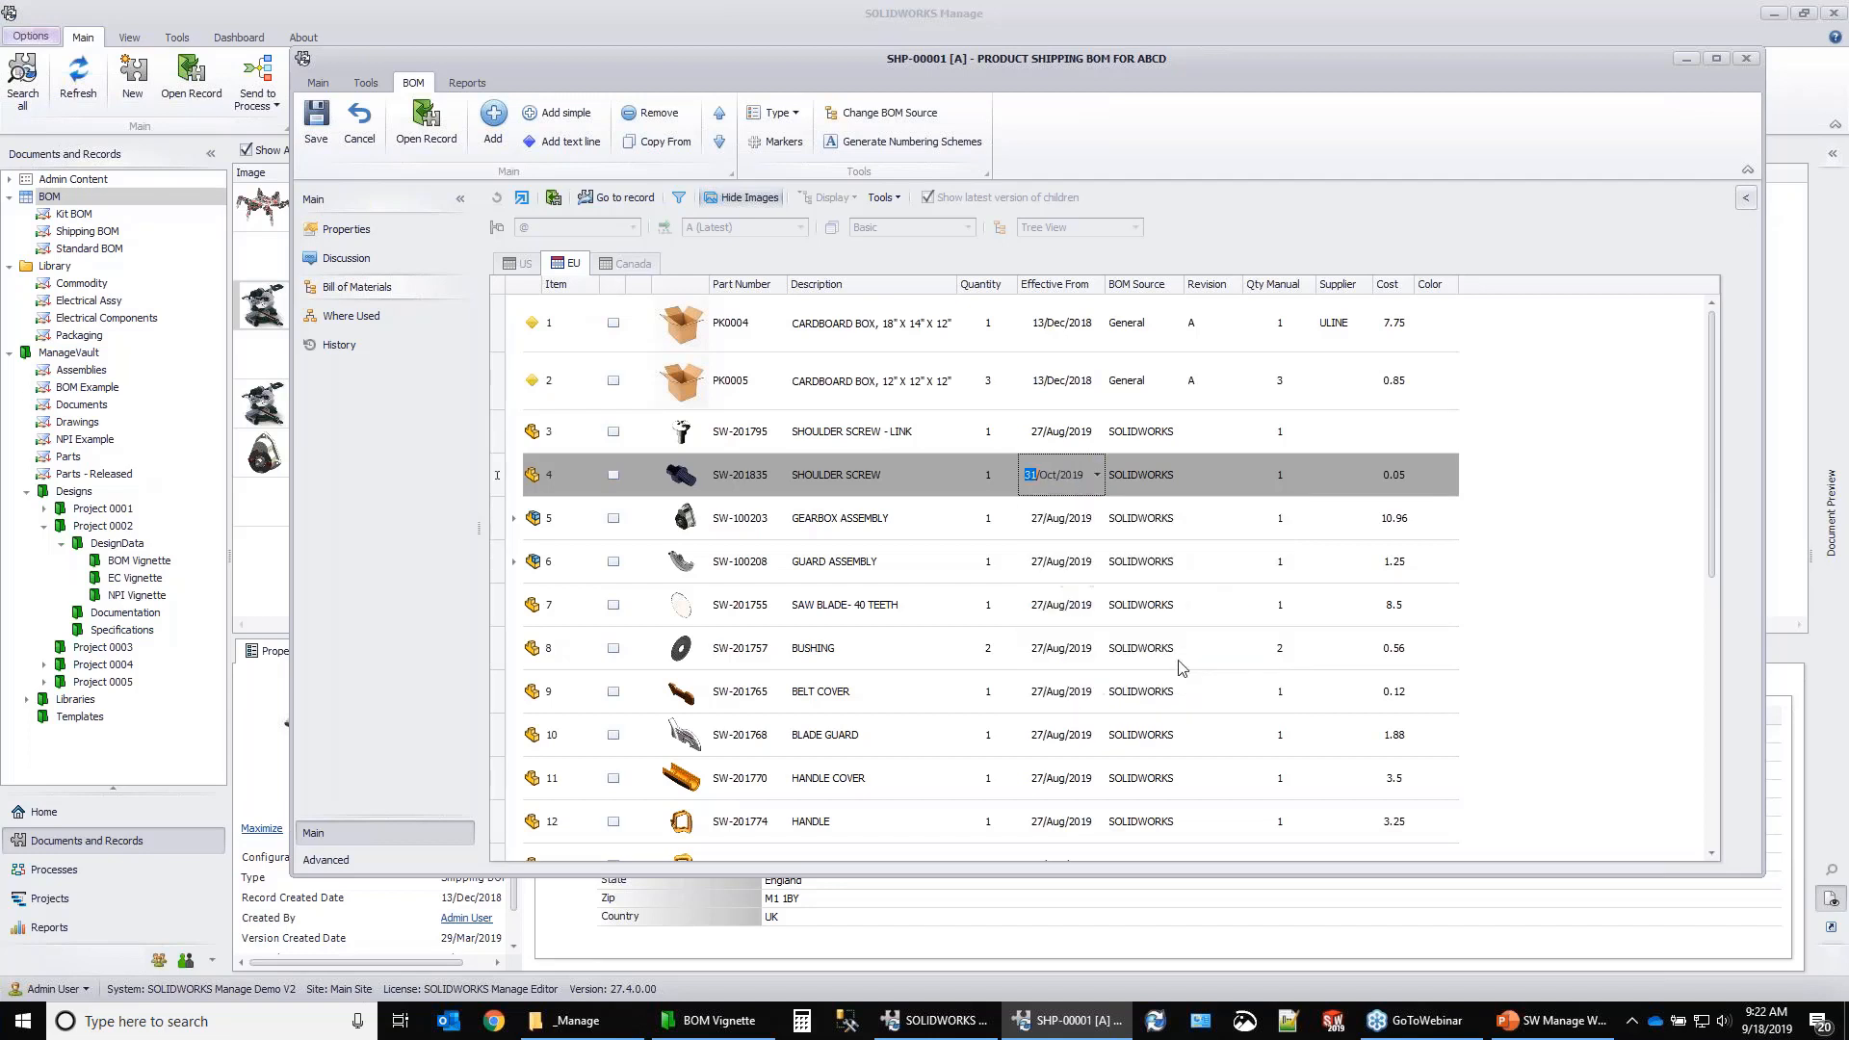
click(1402, 549)
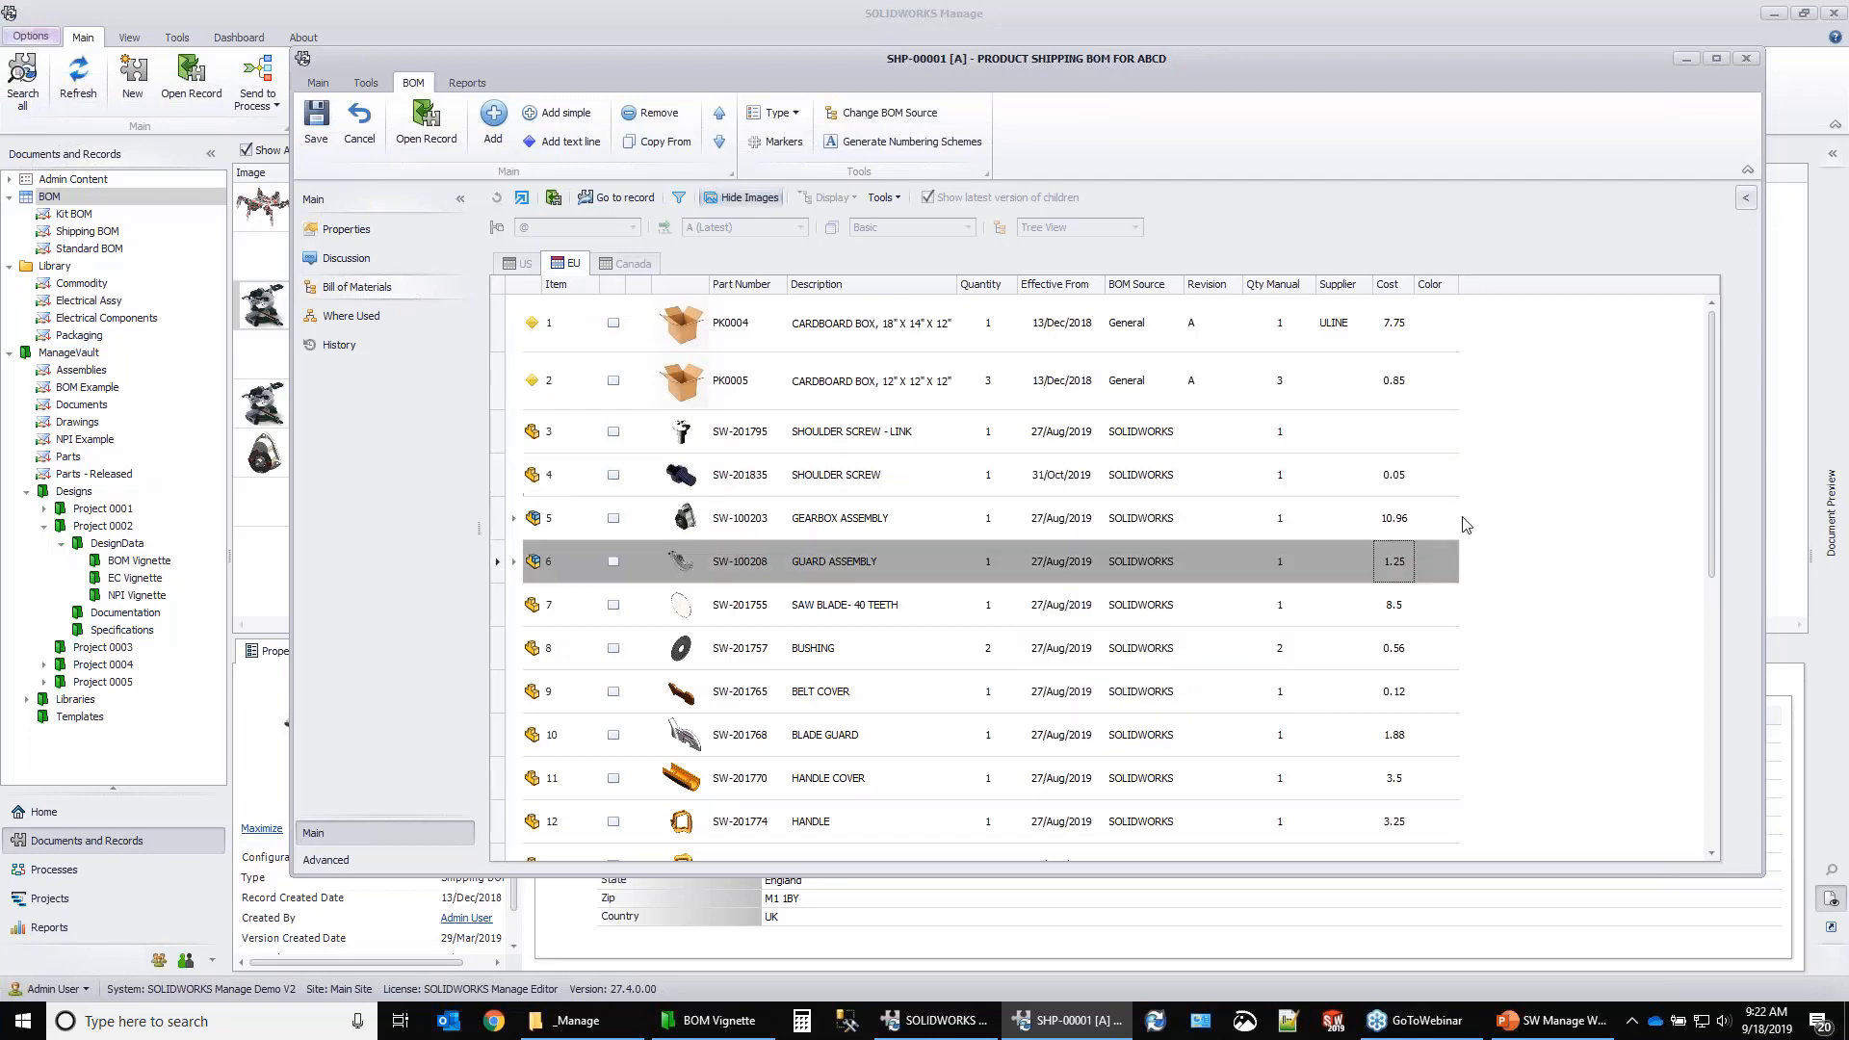
click(1411, 397)
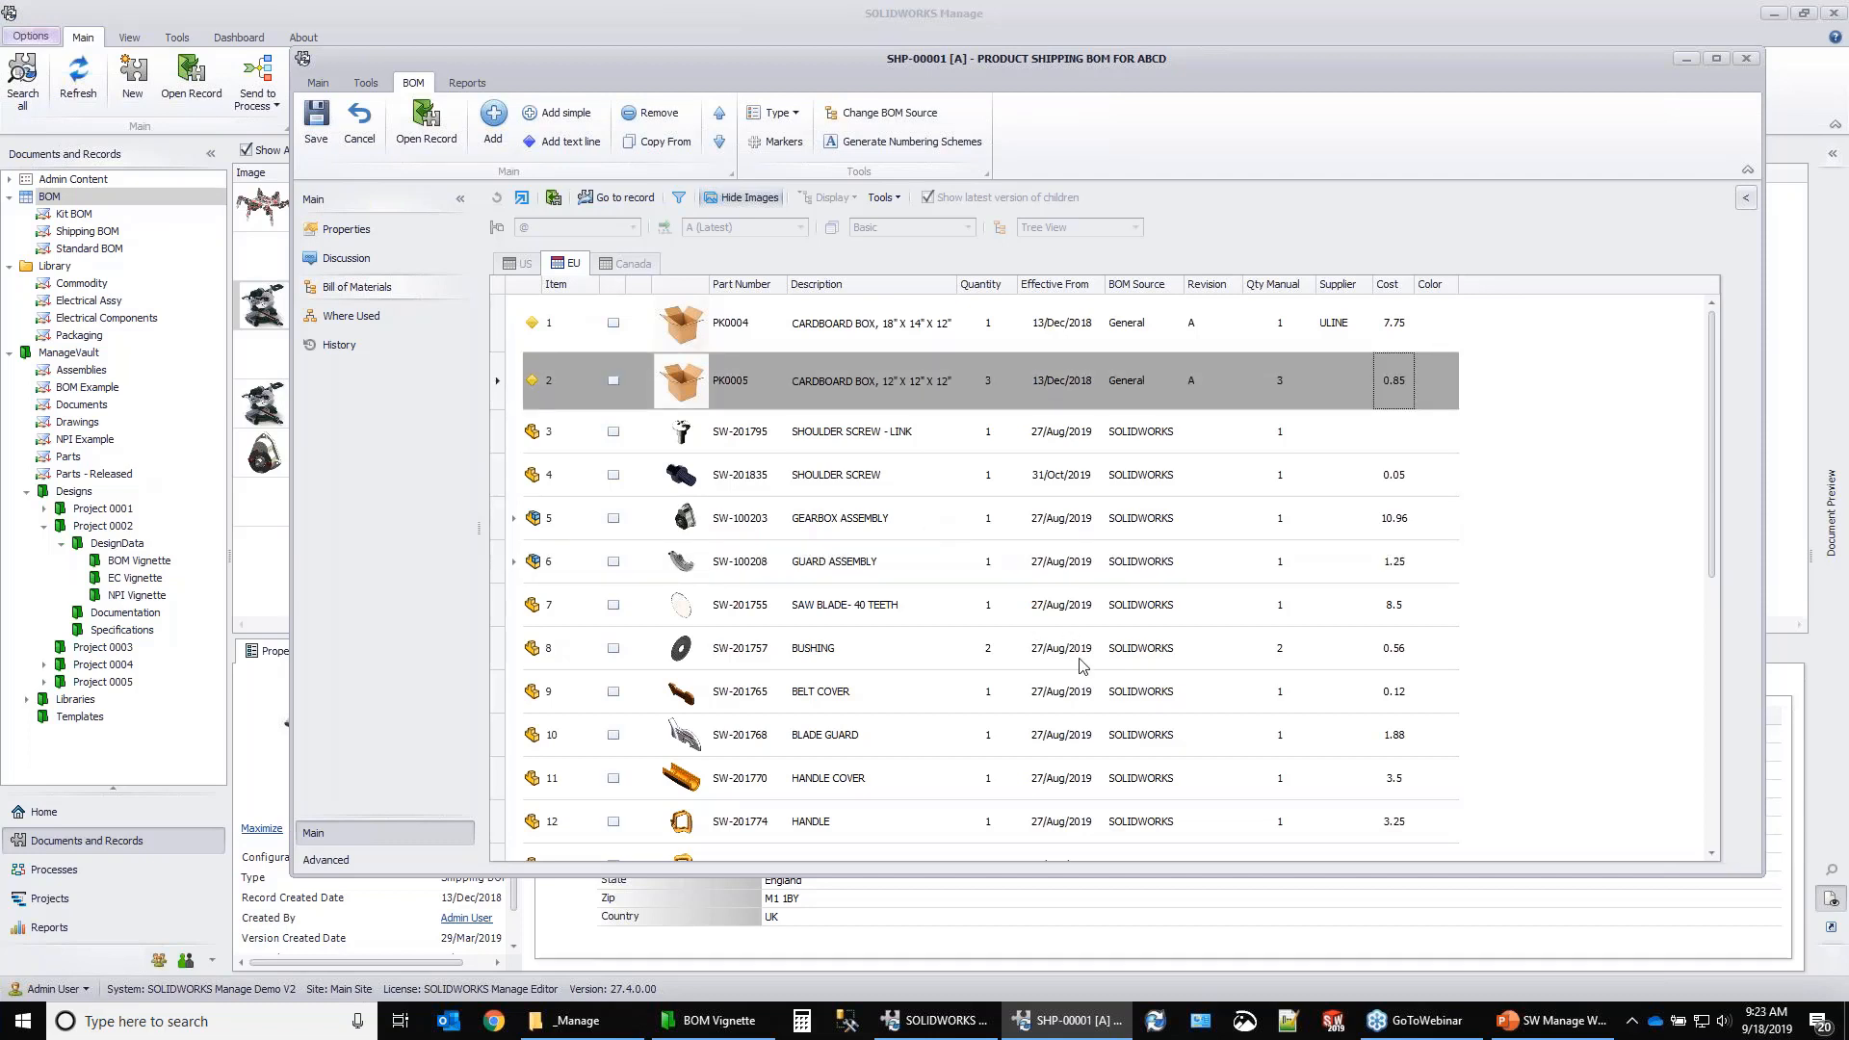
click(316, 120)
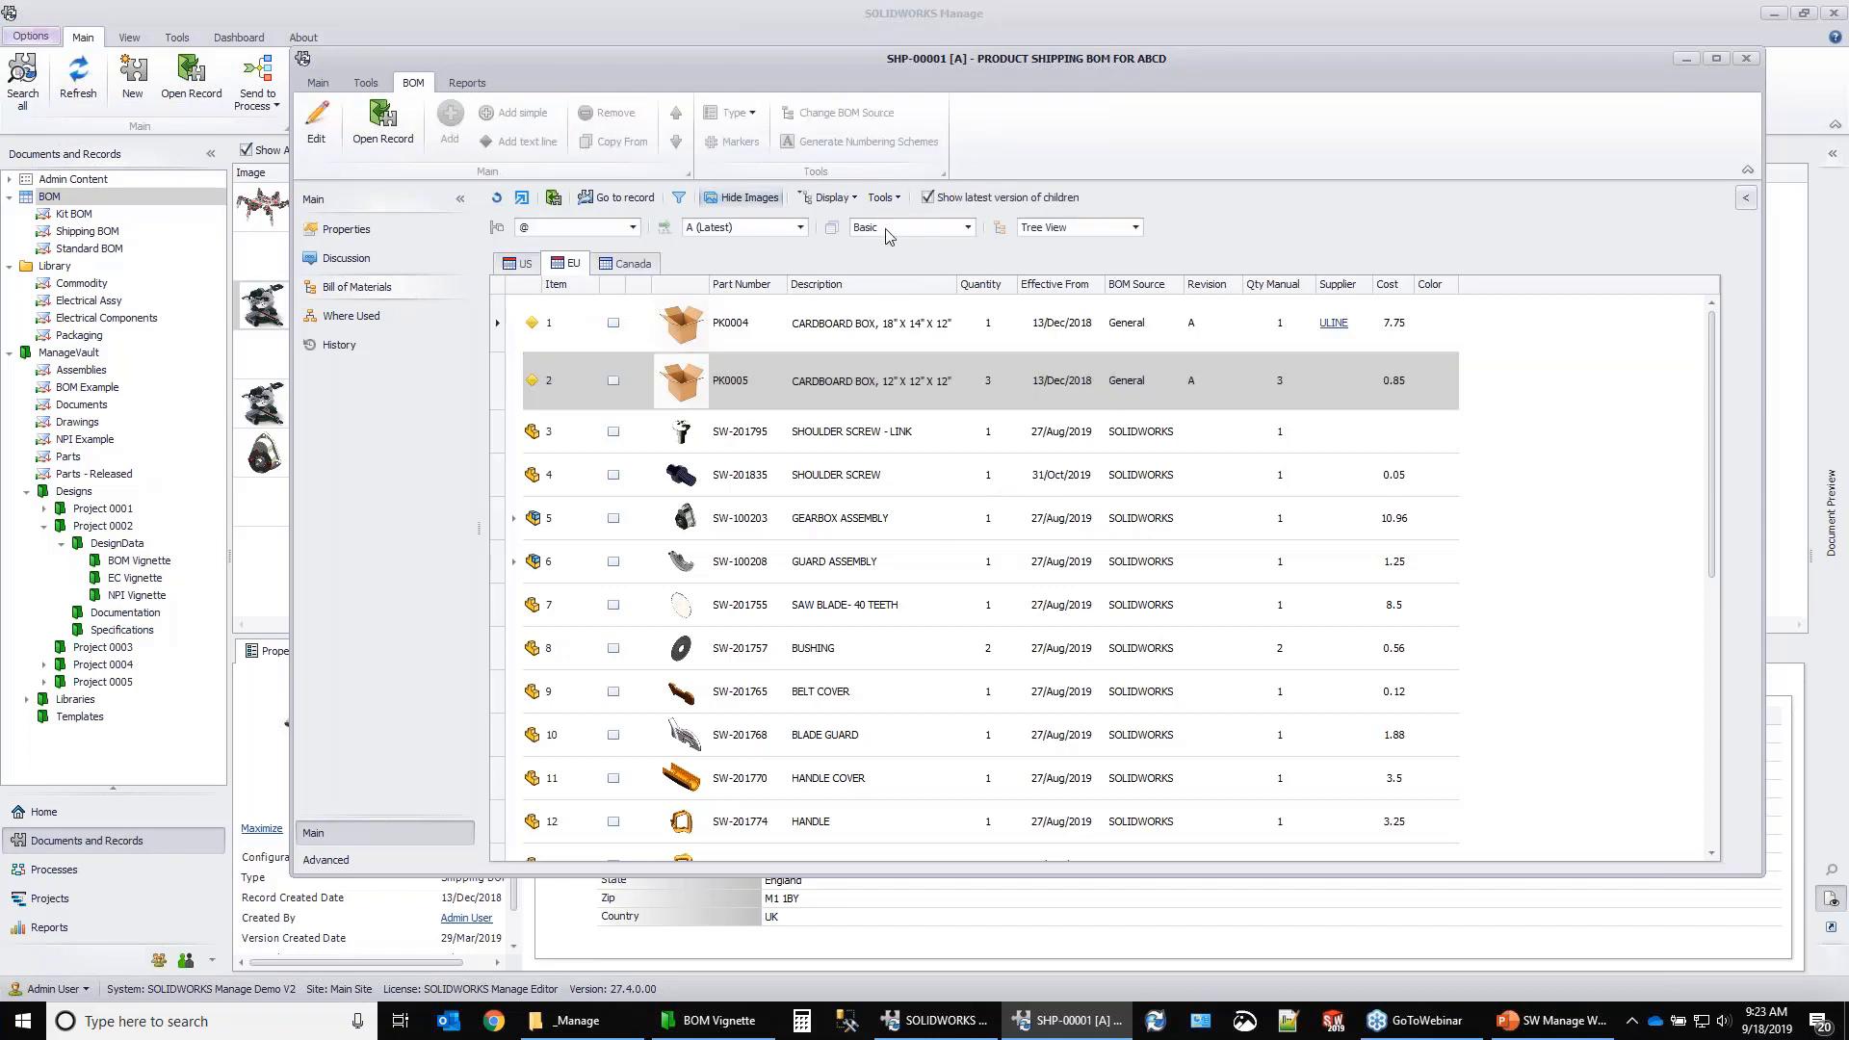
Compare the US bill of materials of SHP-00001 with its EU bill of materials, both at revision A in the Basic view.
click(881, 197)
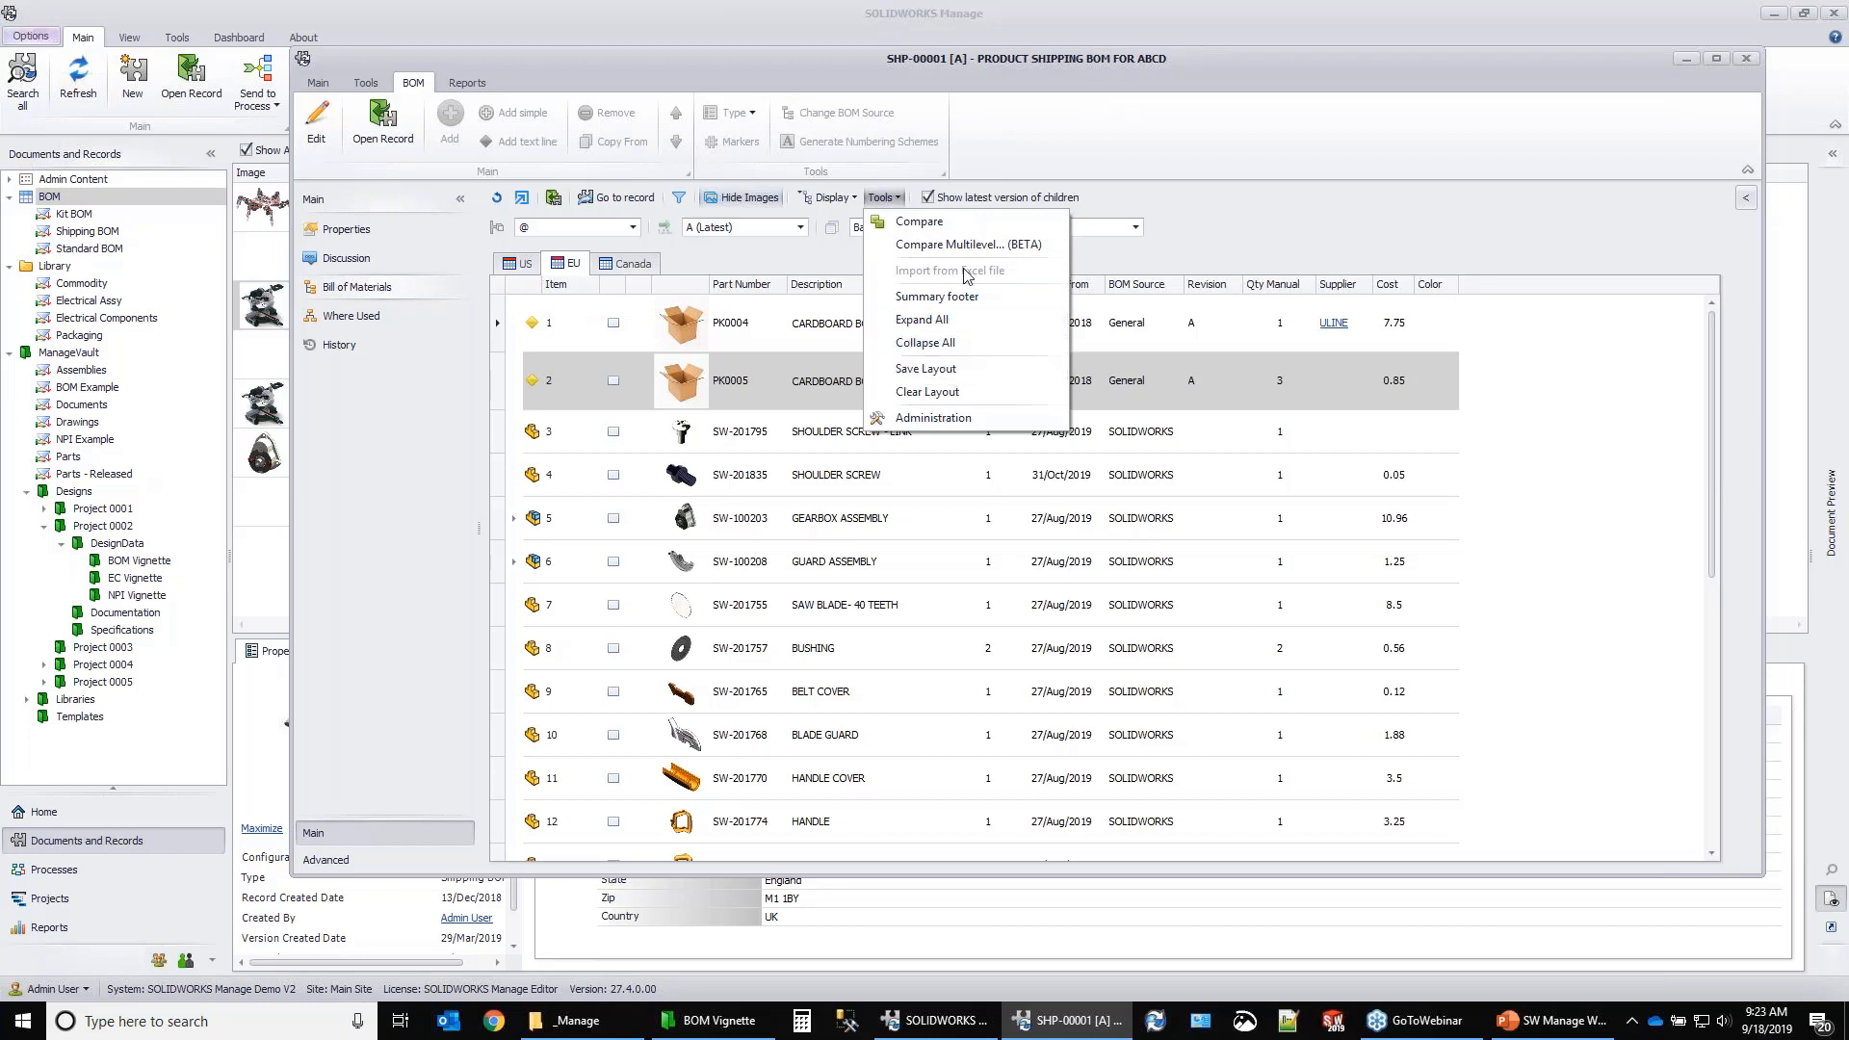
click(357, 131)
click(883, 198)
click(883, 197)
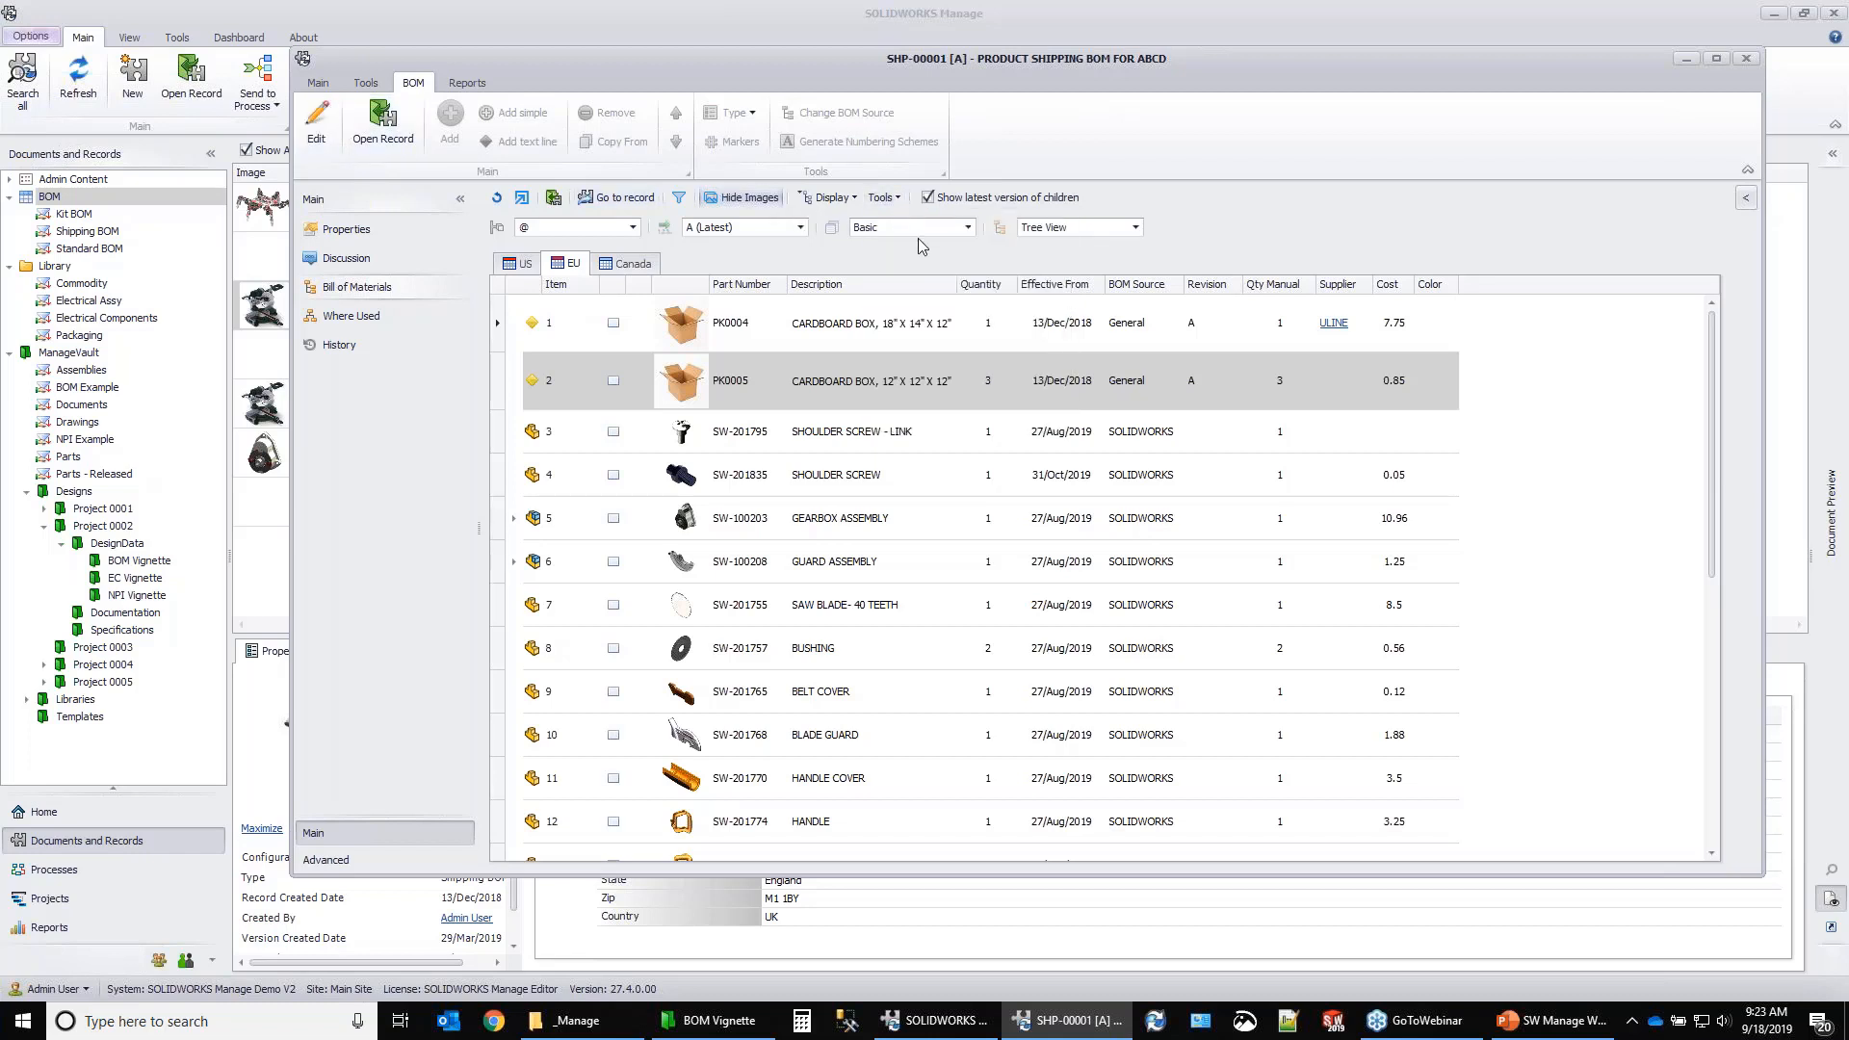
click(882, 198)
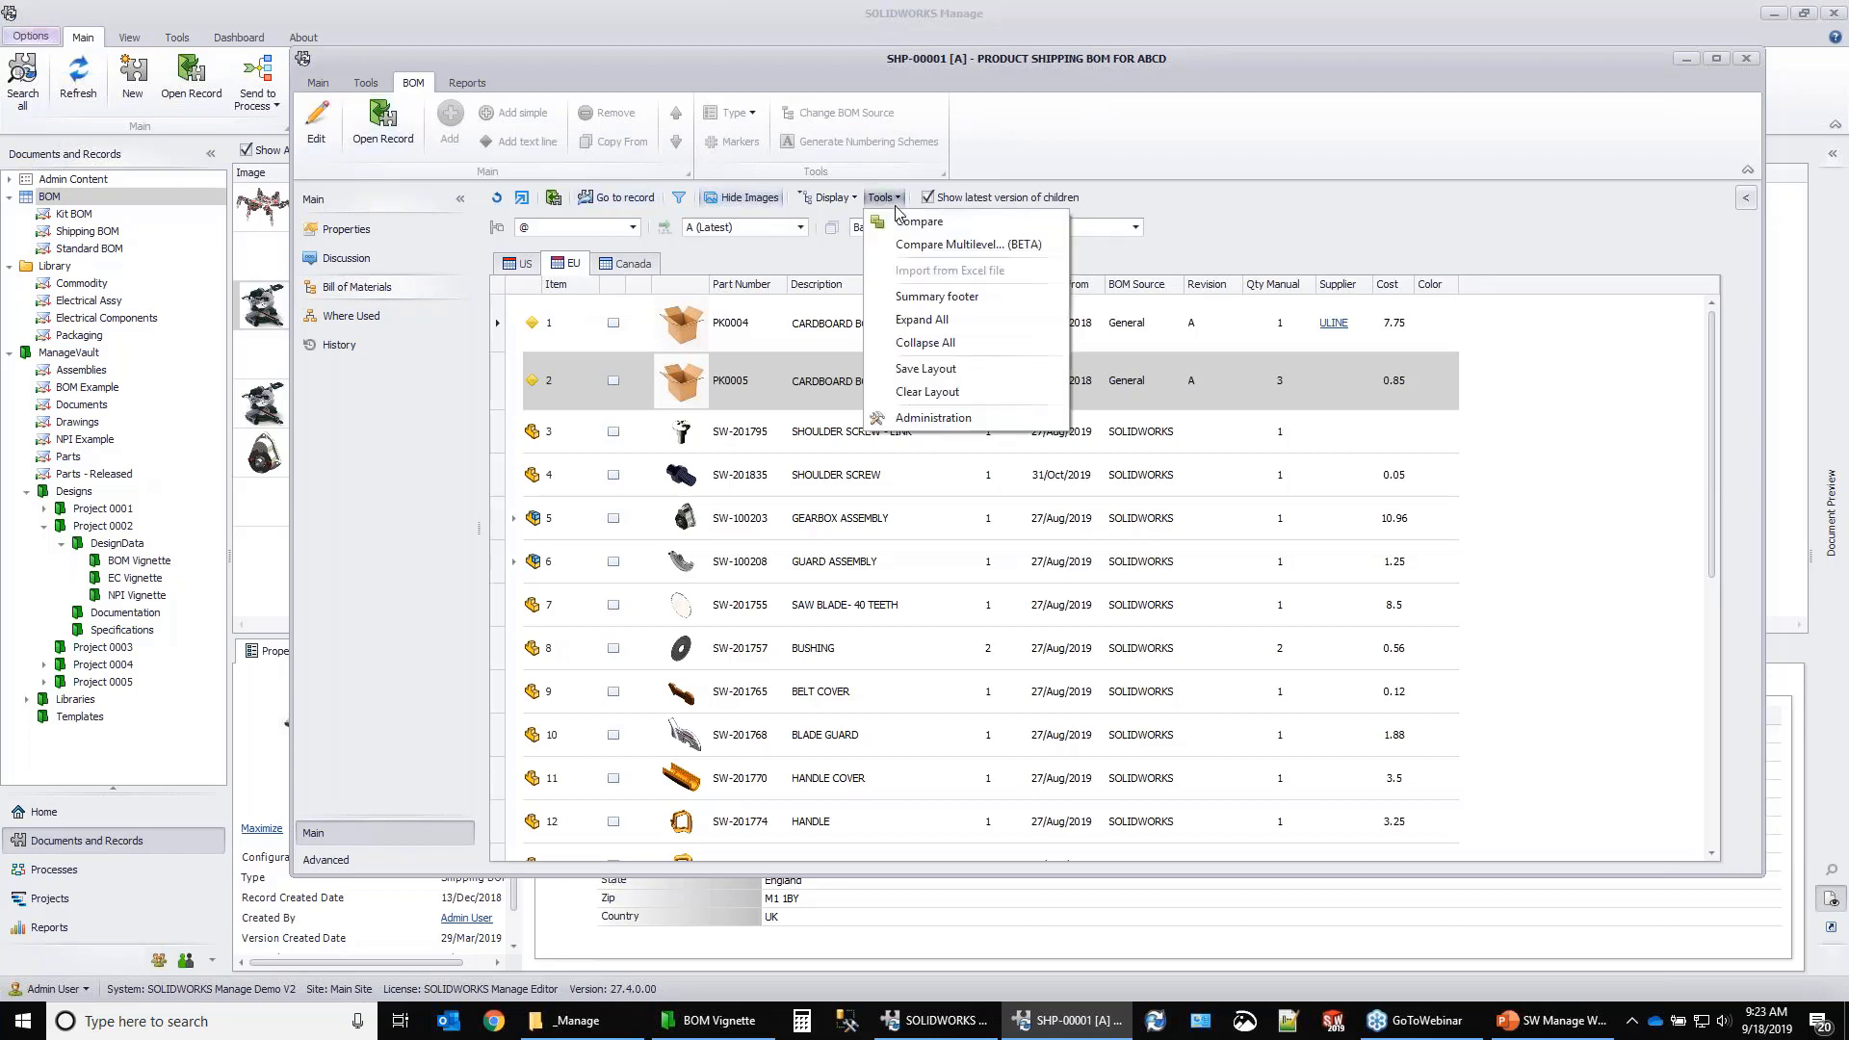
click(958, 231)
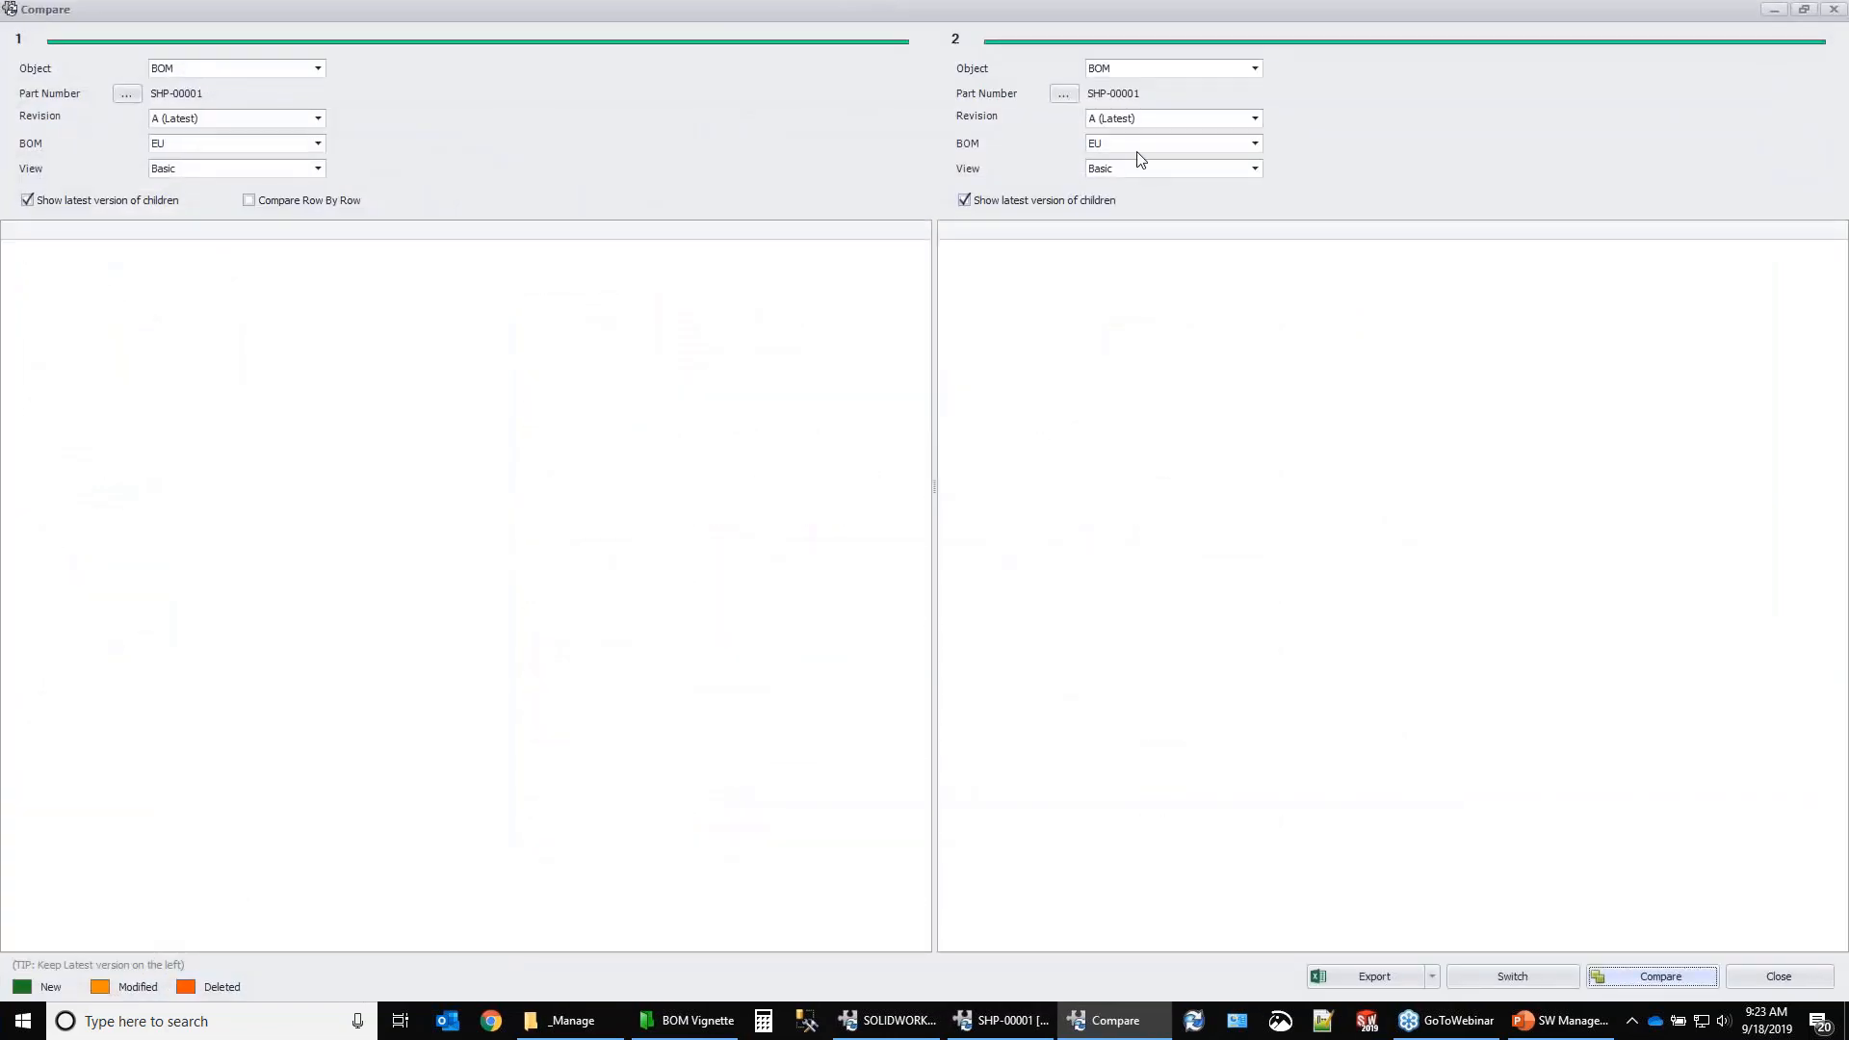
click(318, 144)
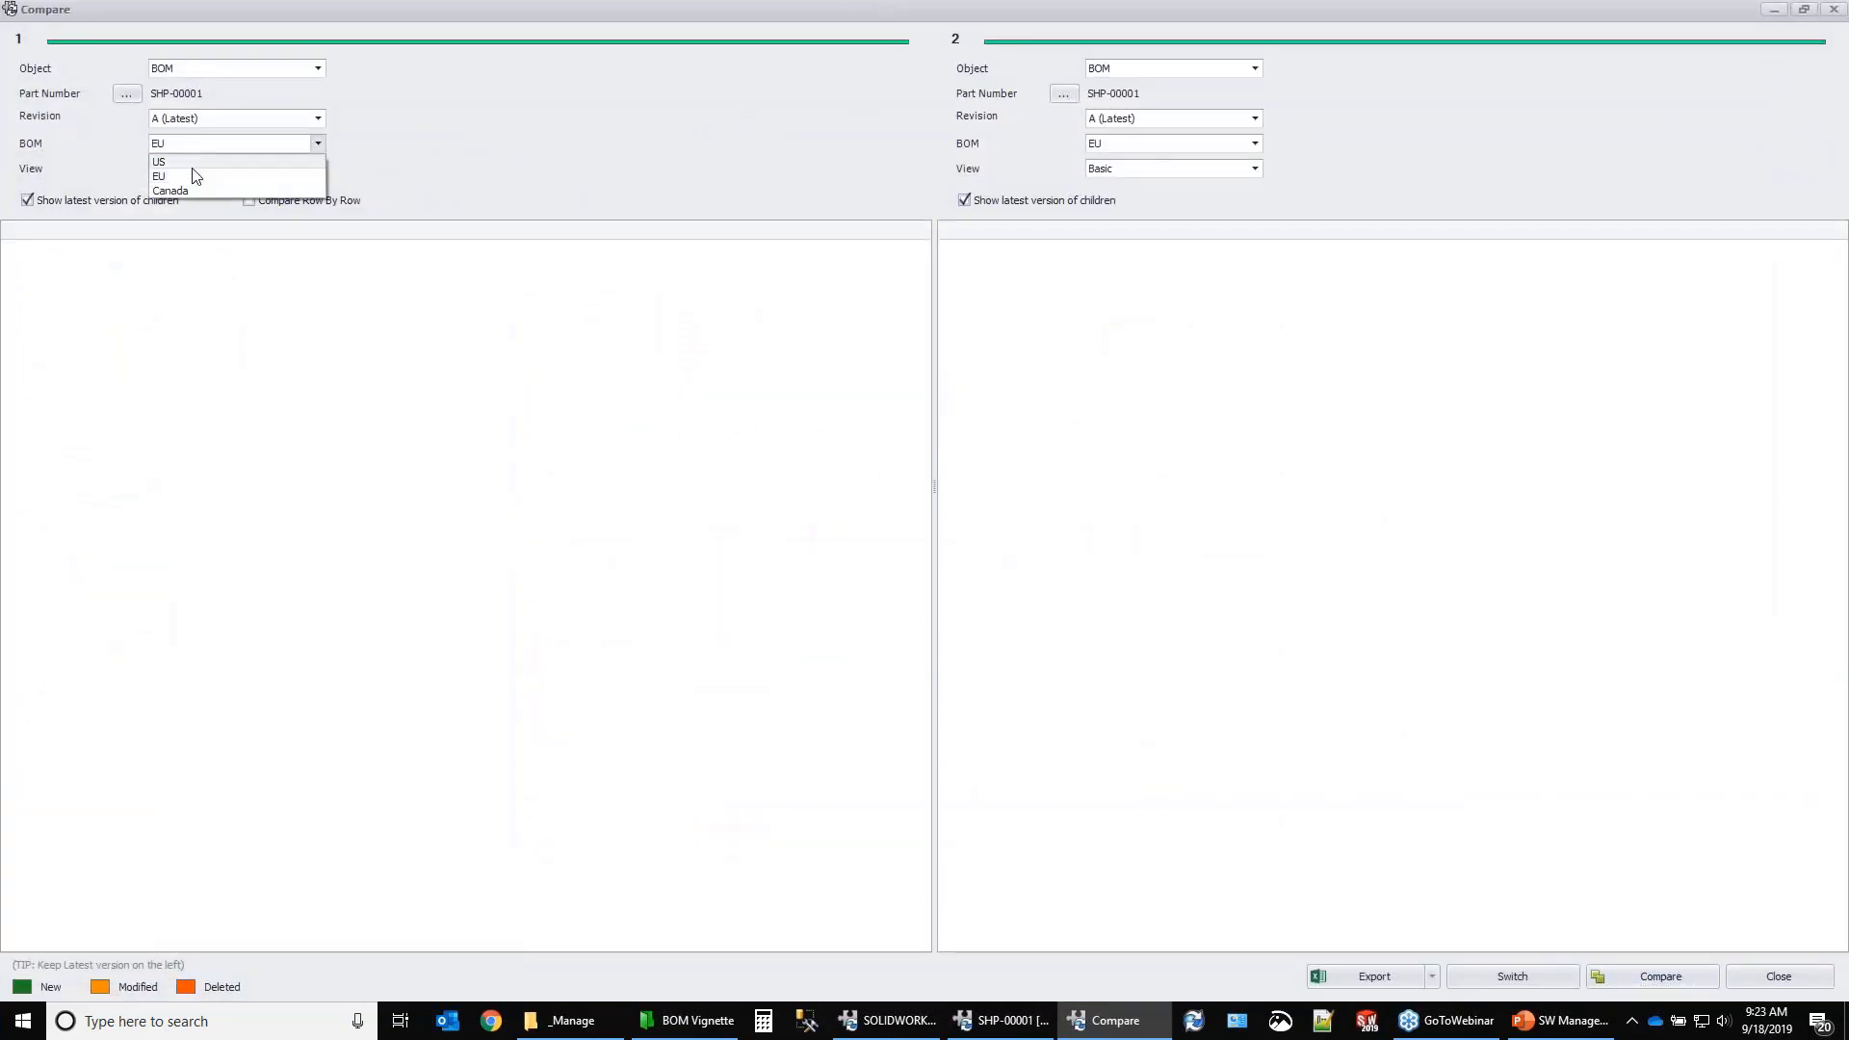
click(196, 173)
click(1223, 143)
click(1188, 156)
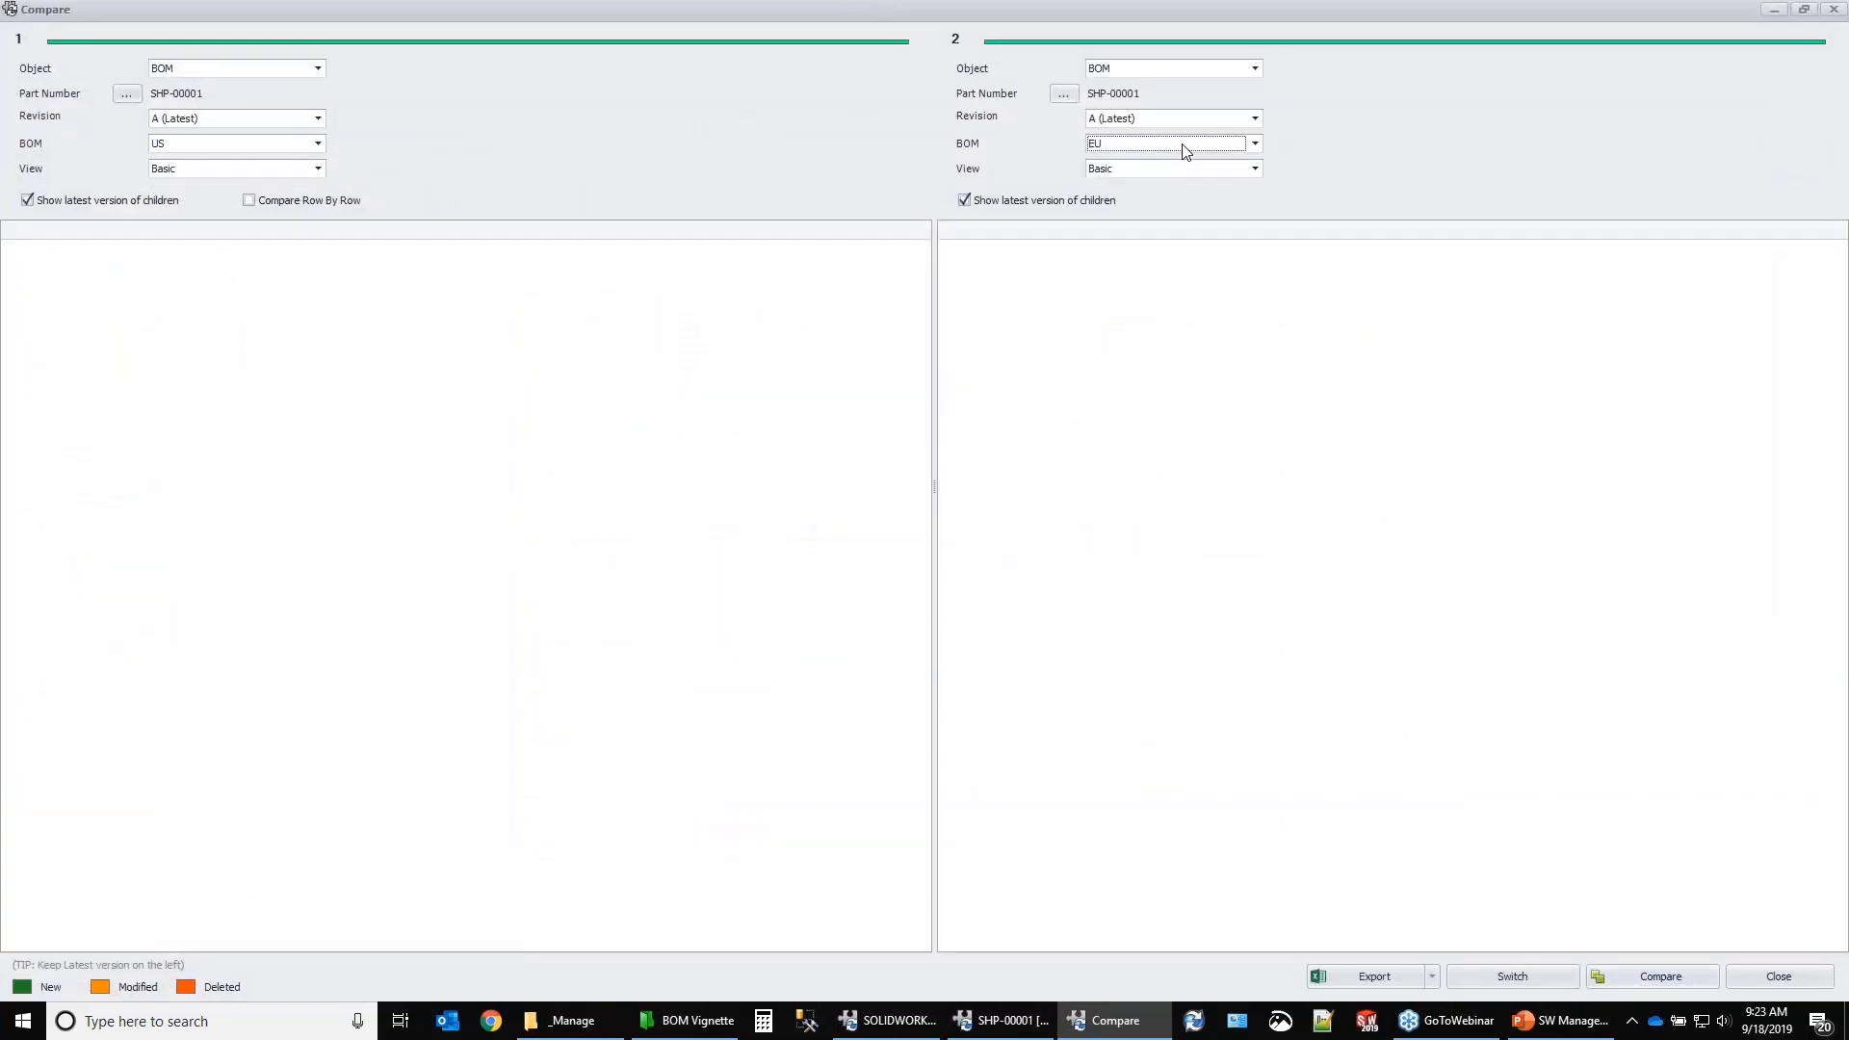
click(1634, 975)
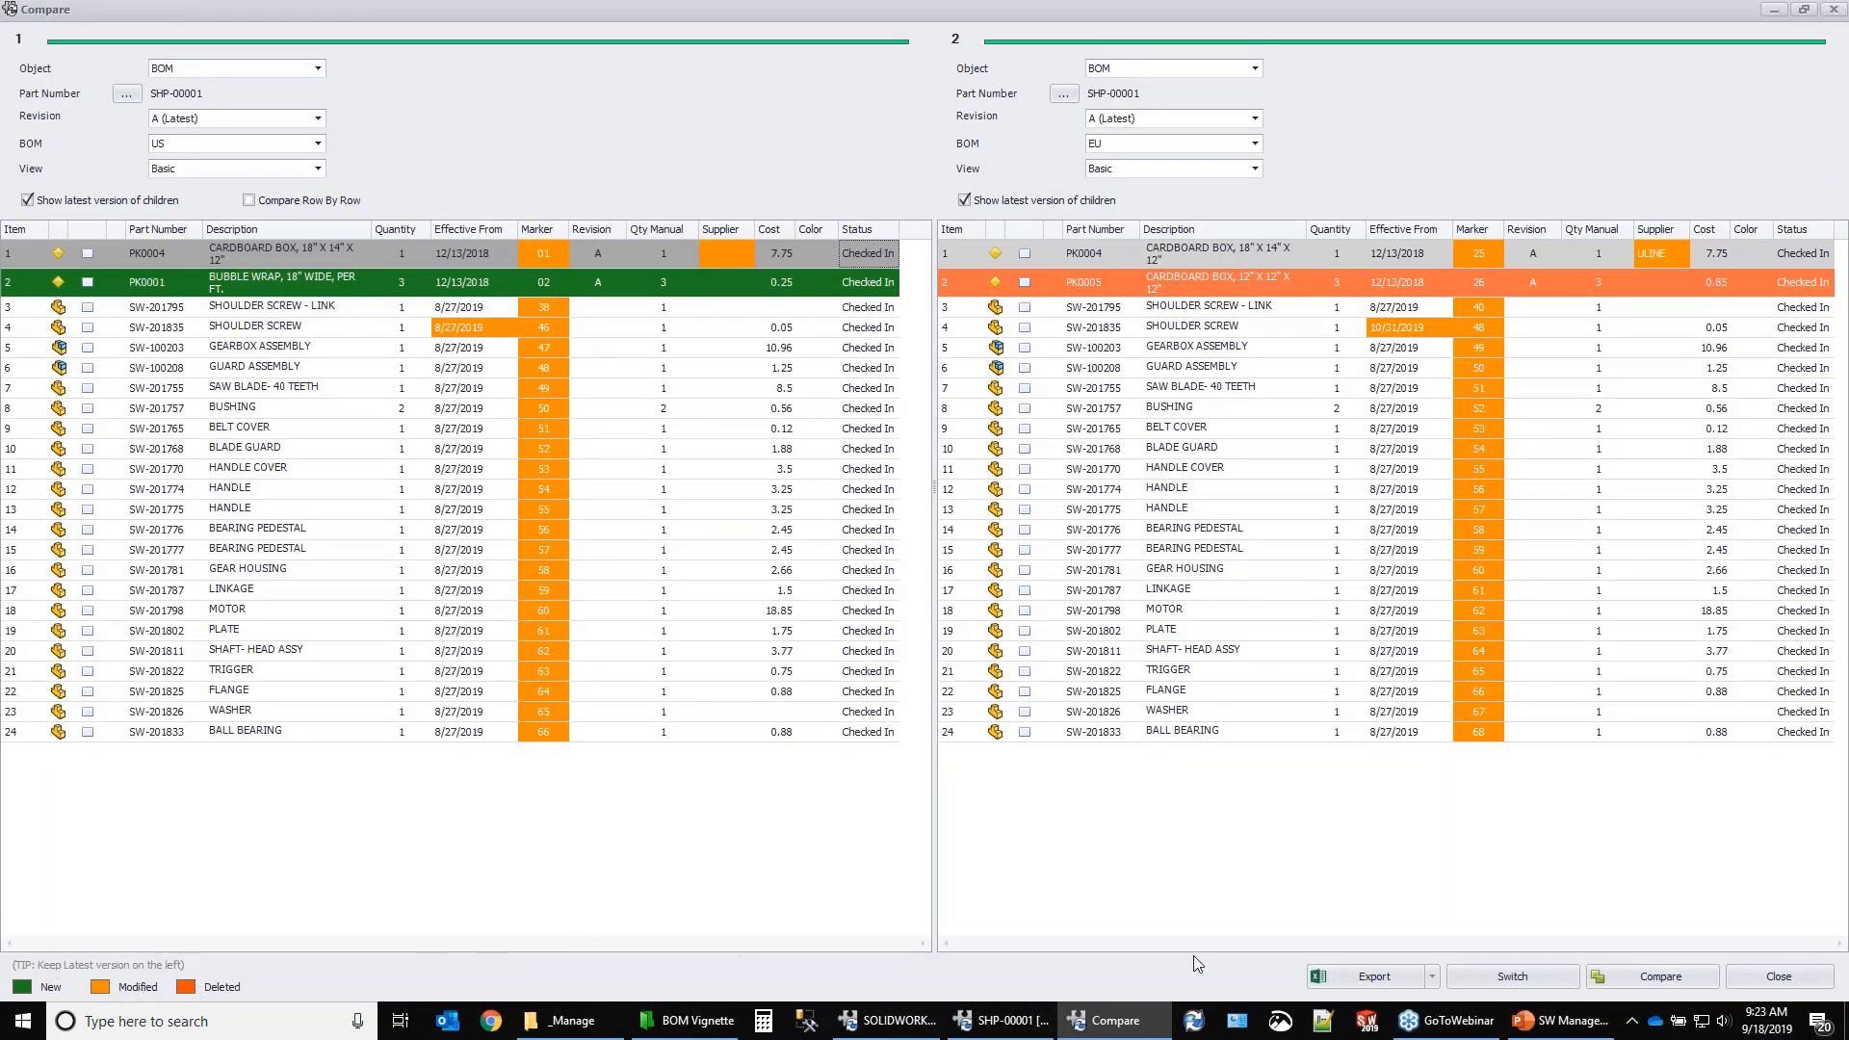
Export the BOM comparison as a Microsoft Excel file named compare on the Desktop.
click(1374, 976)
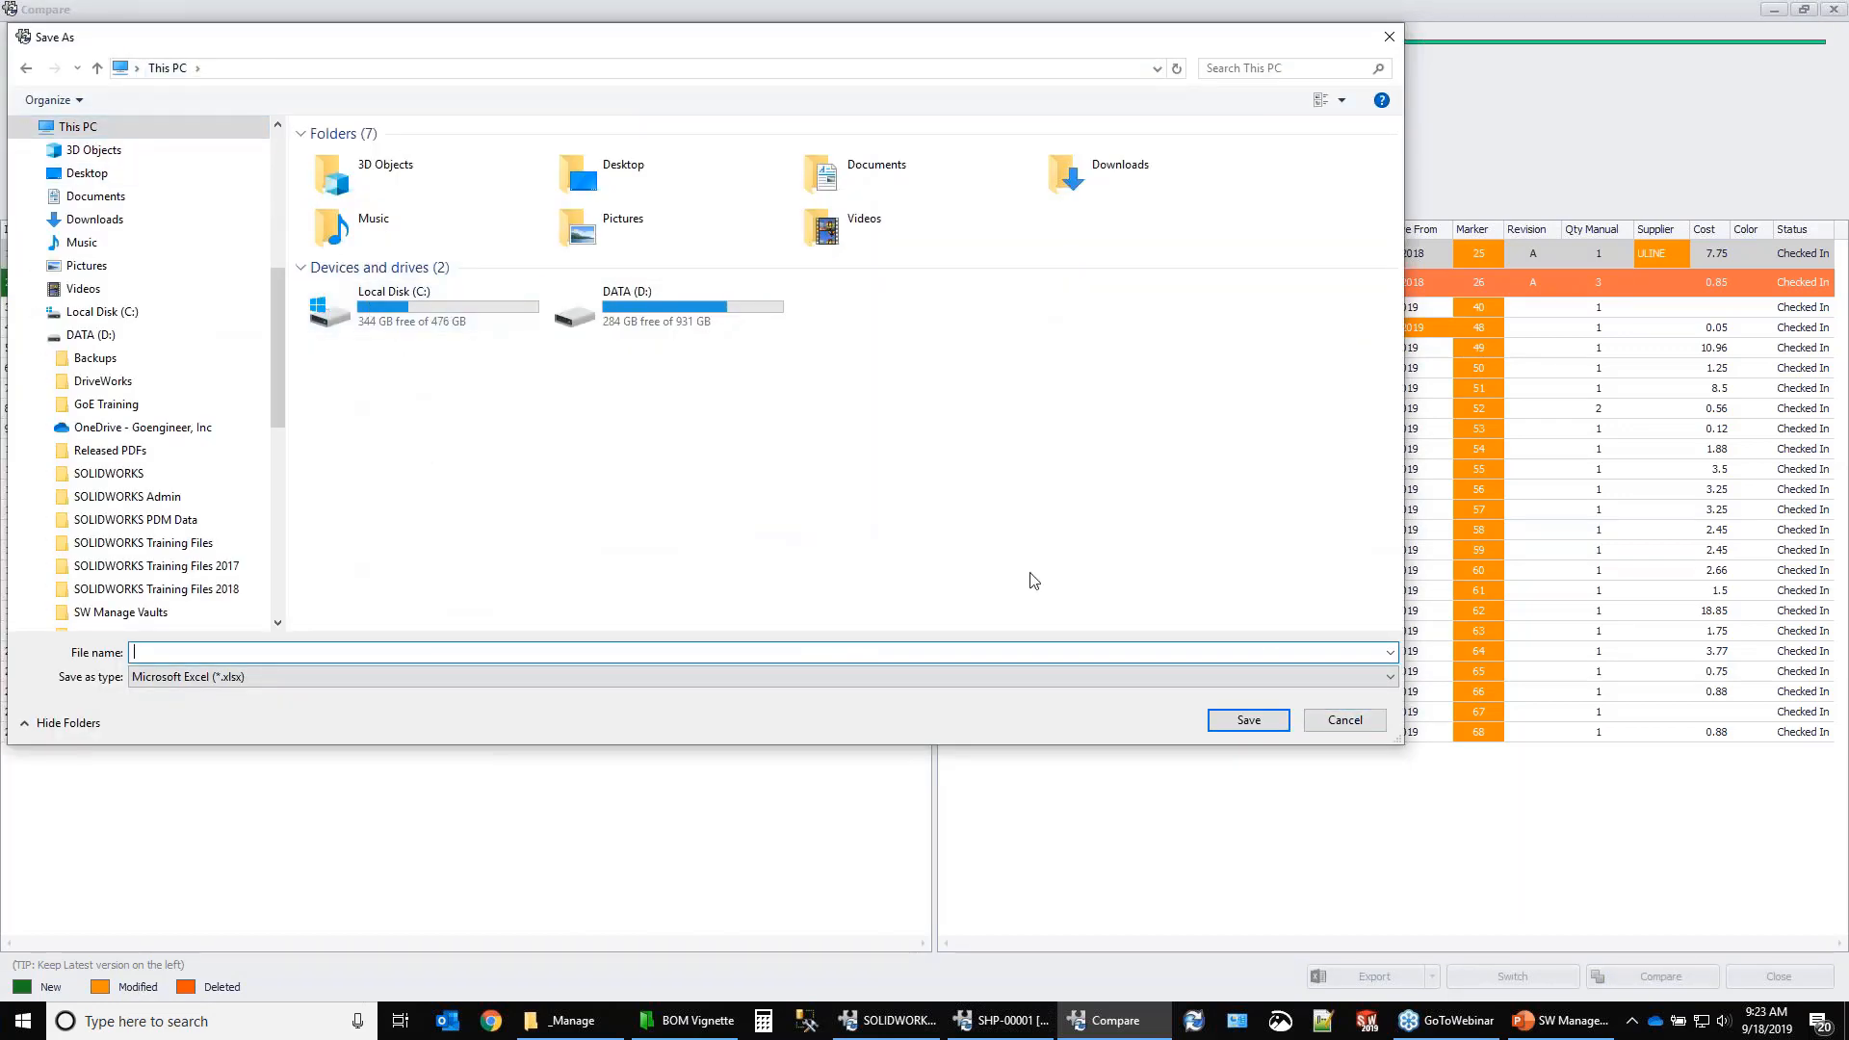
click(91, 176)
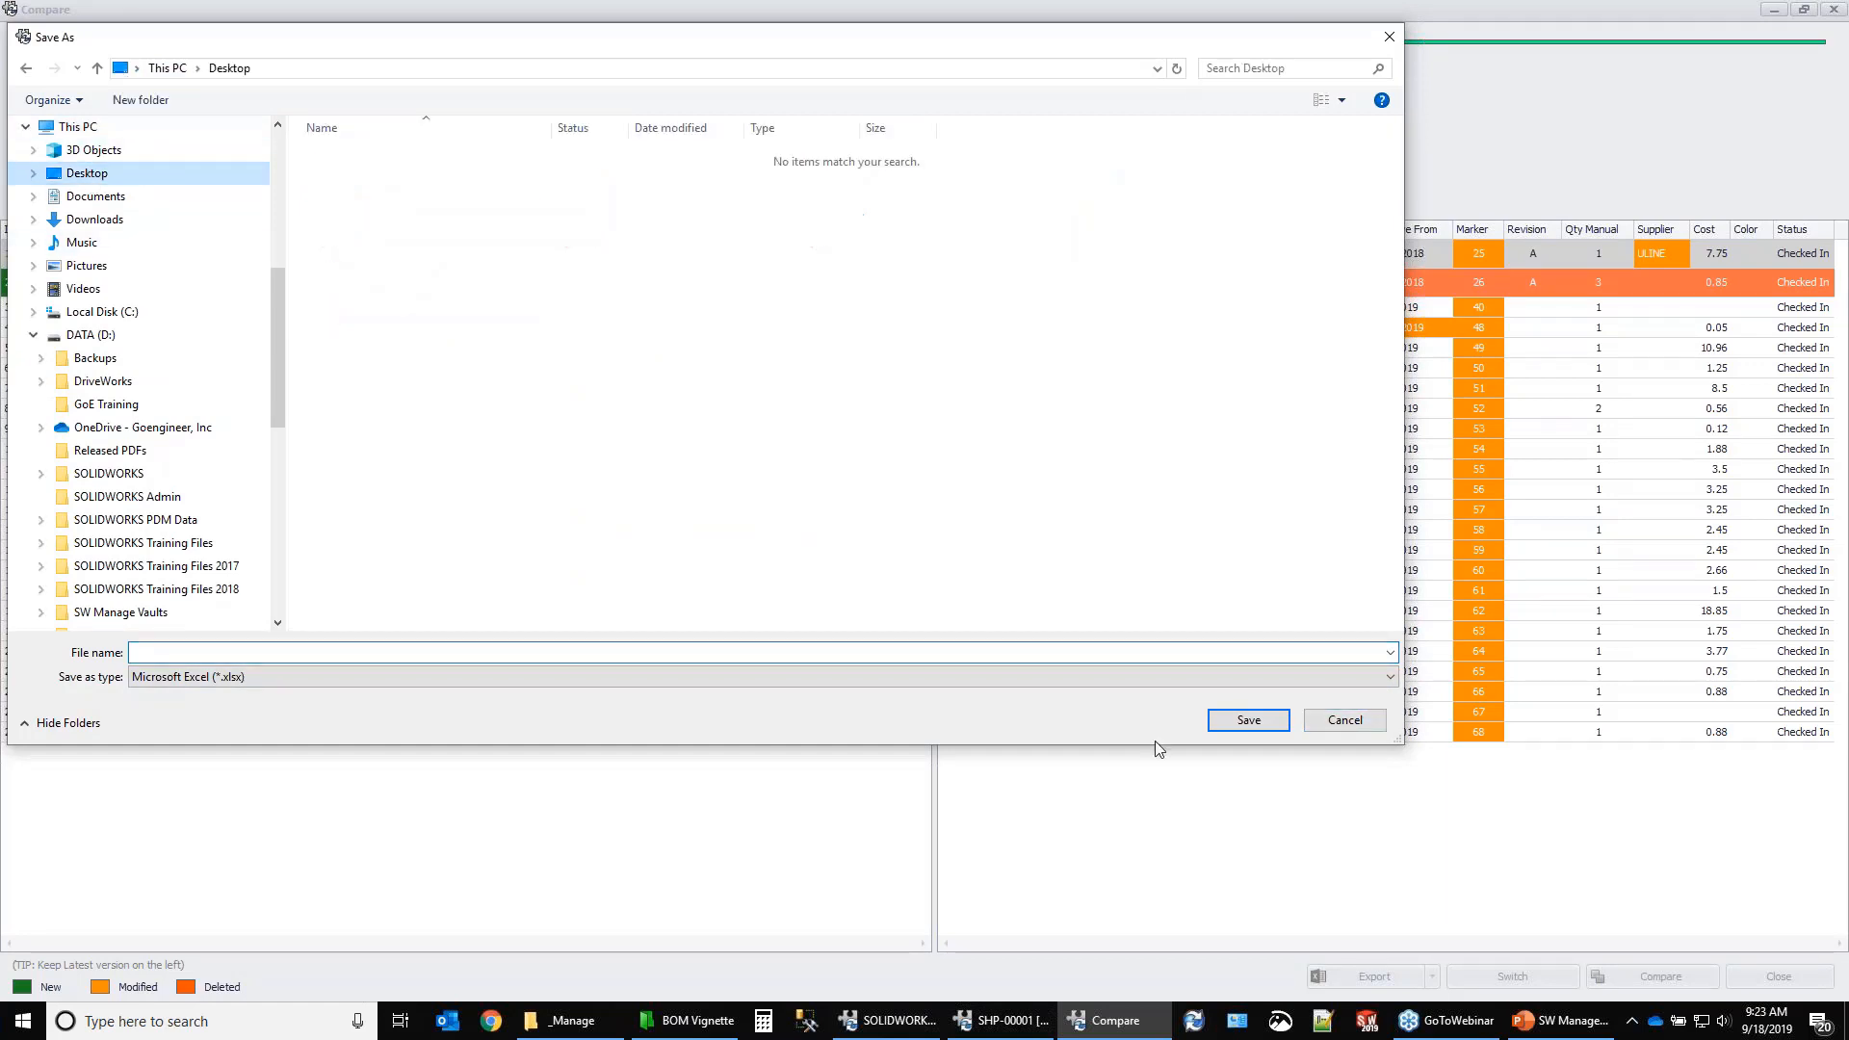
click(384, 647)
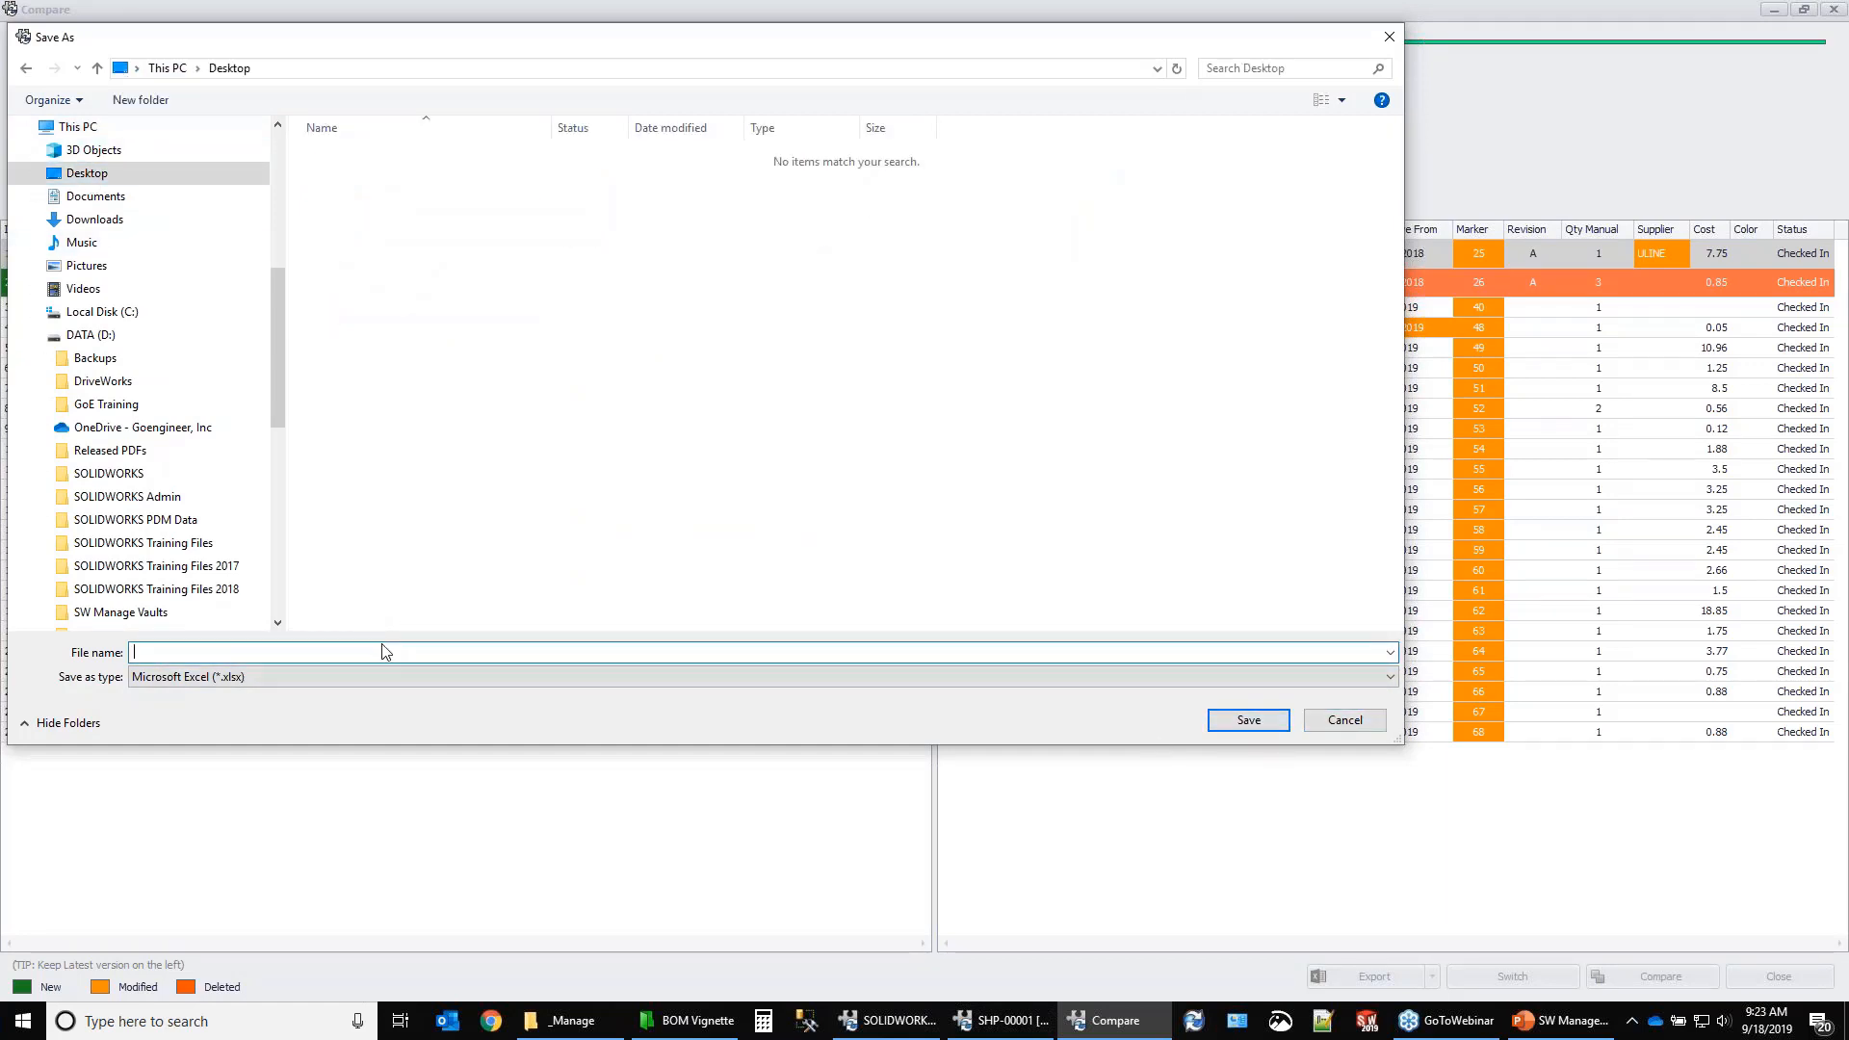
text(compare)
click(1242, 722)
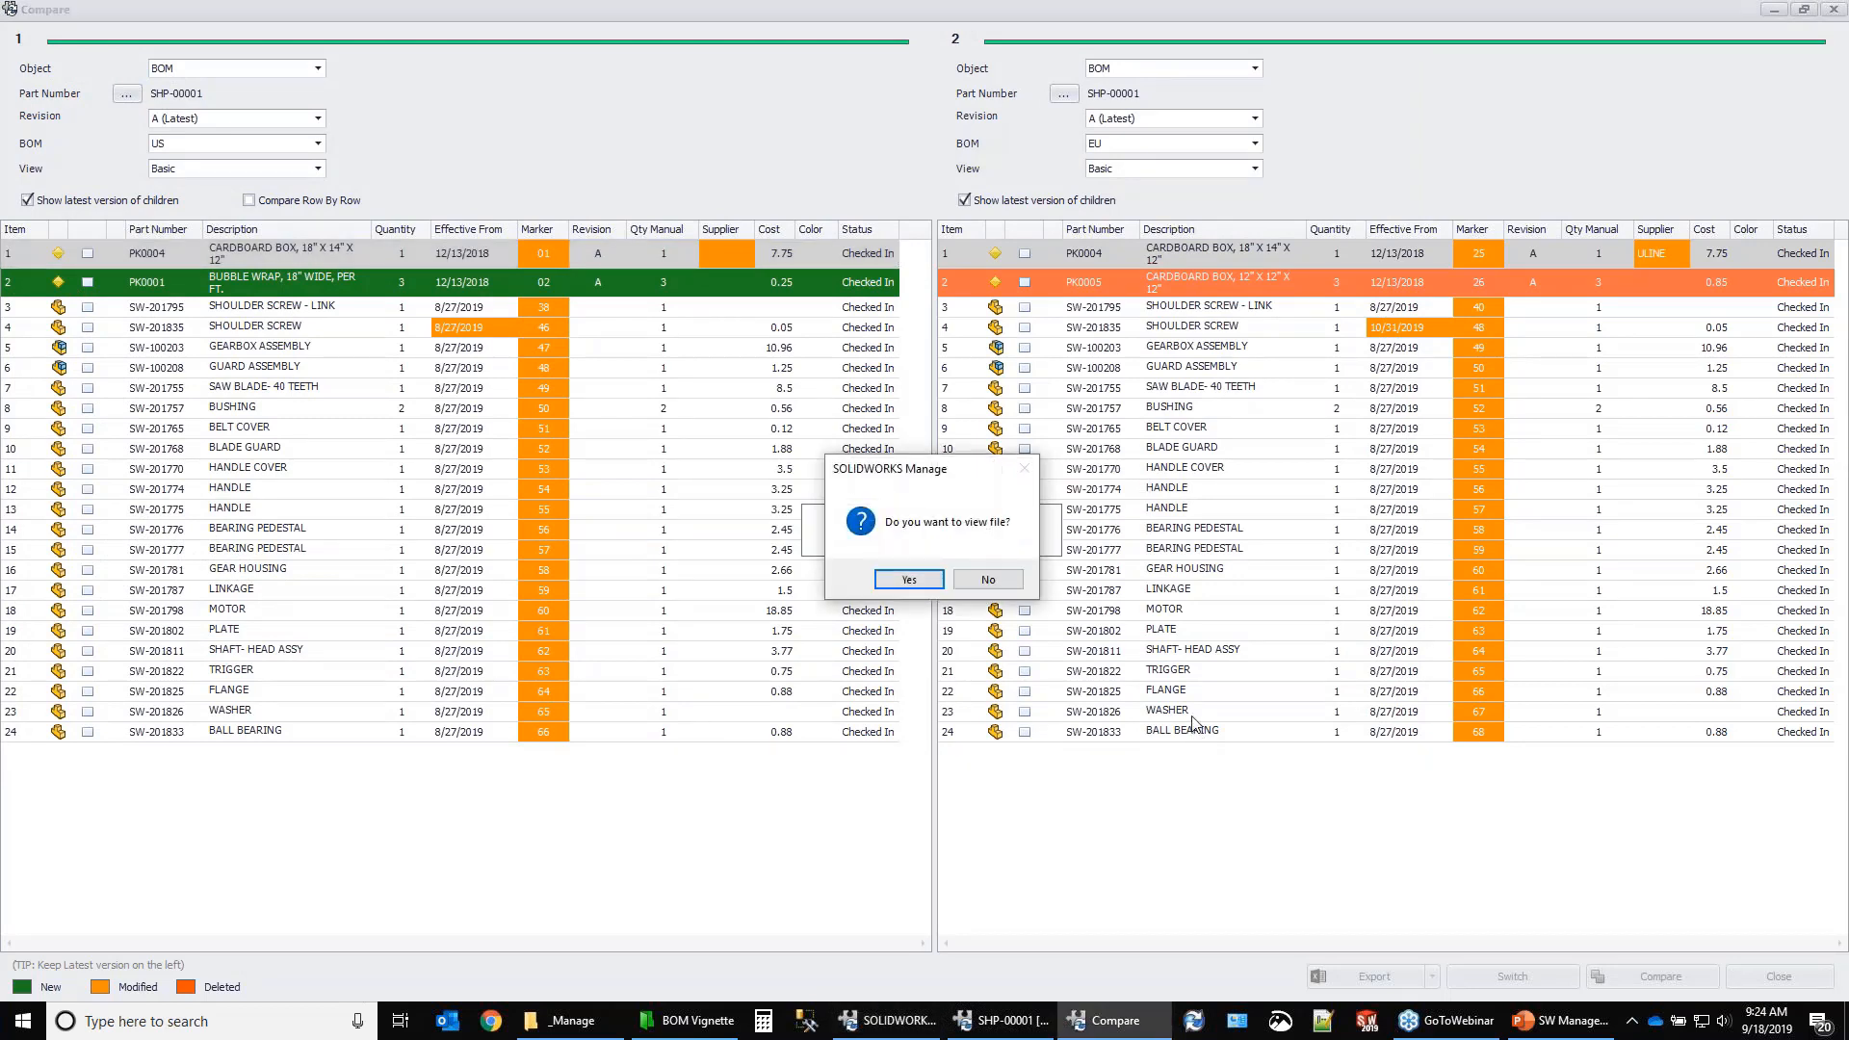
Review the combined and individual BOM sheets of the exported compare workbook in Excel, and close it, the comparison and the SHP-00001 record.
click(910, 584)
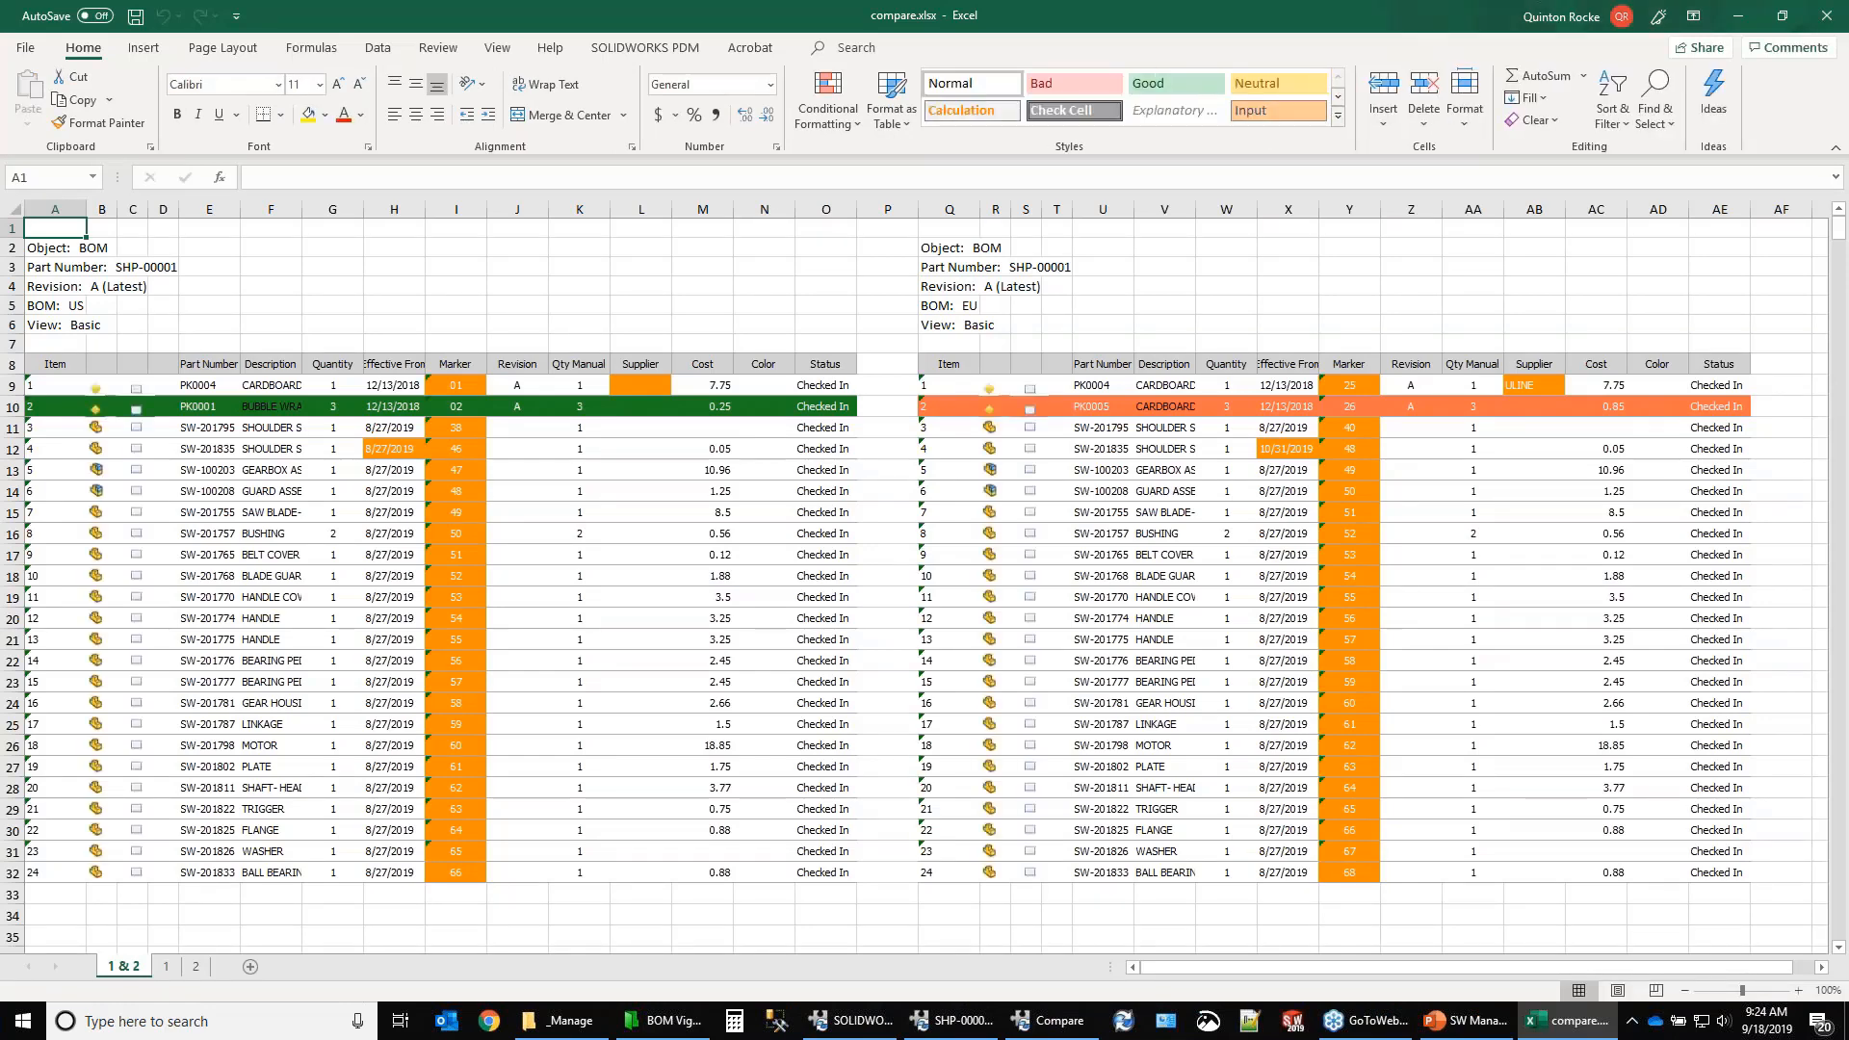
click(167, 966)
click(195, 967)
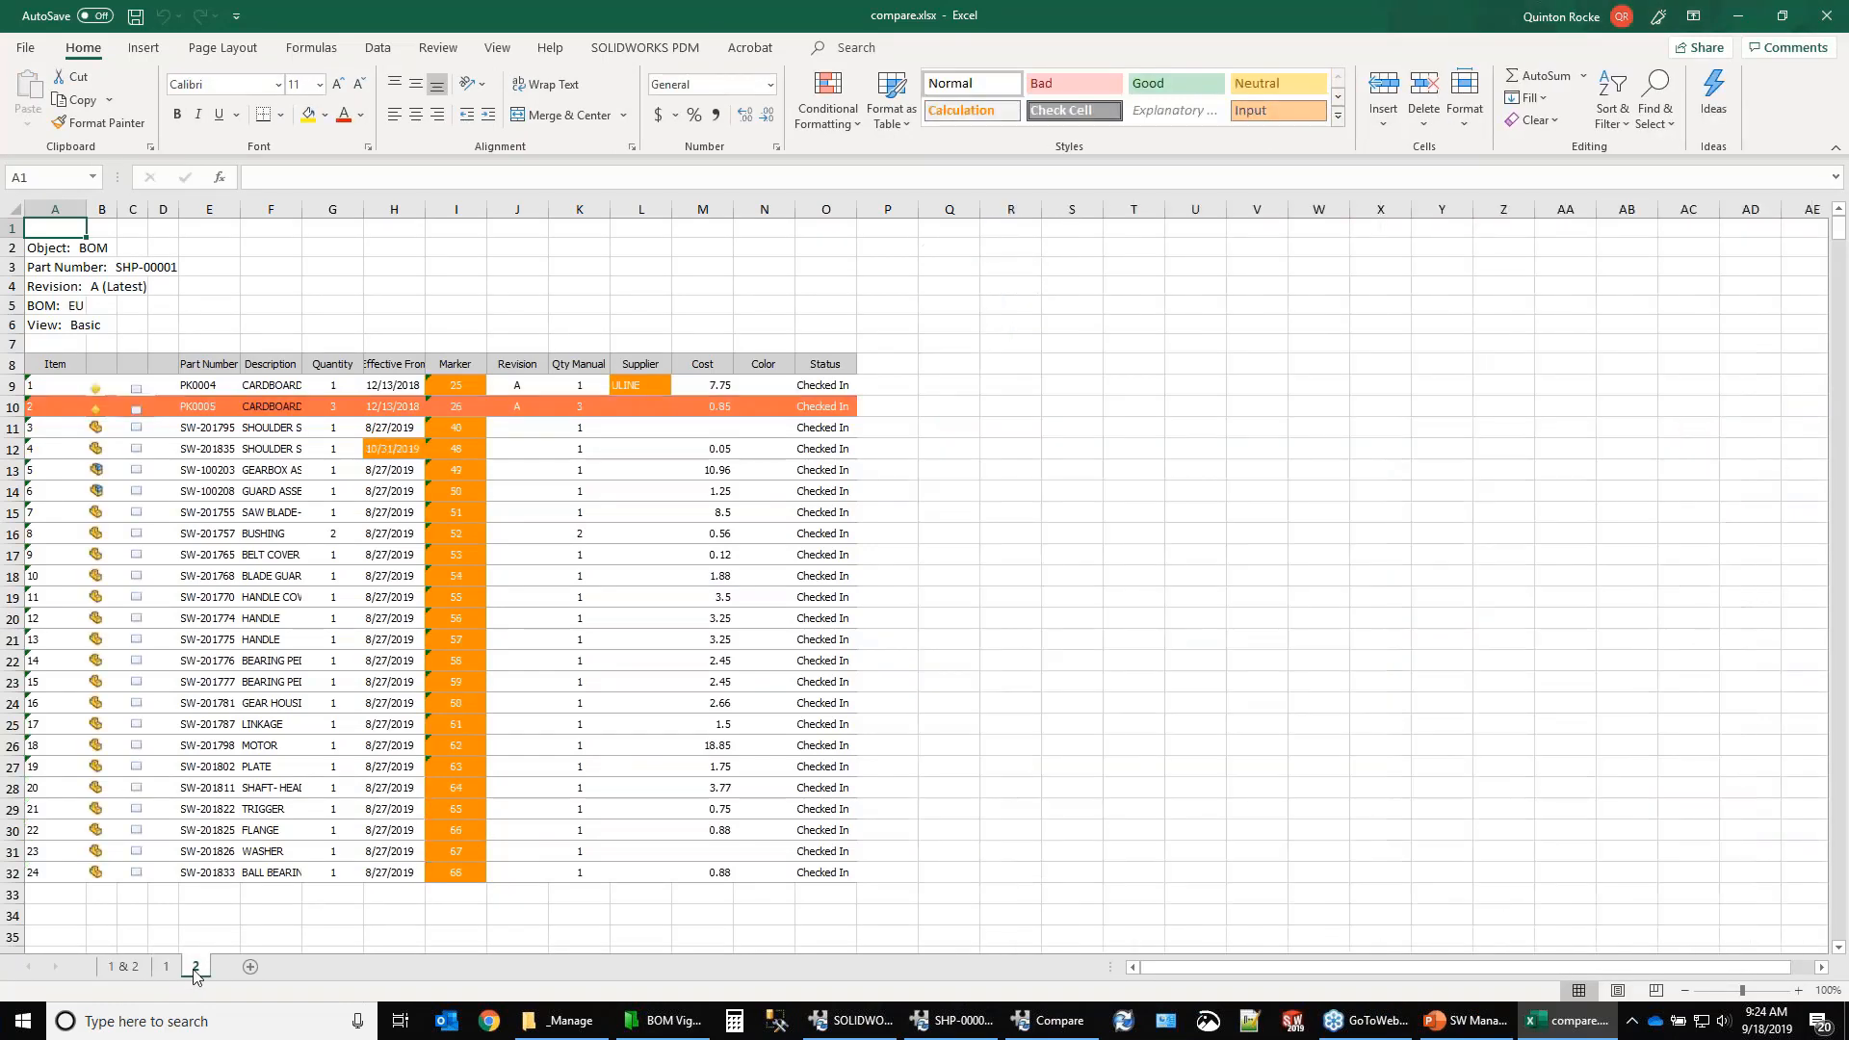
click(166, 971)
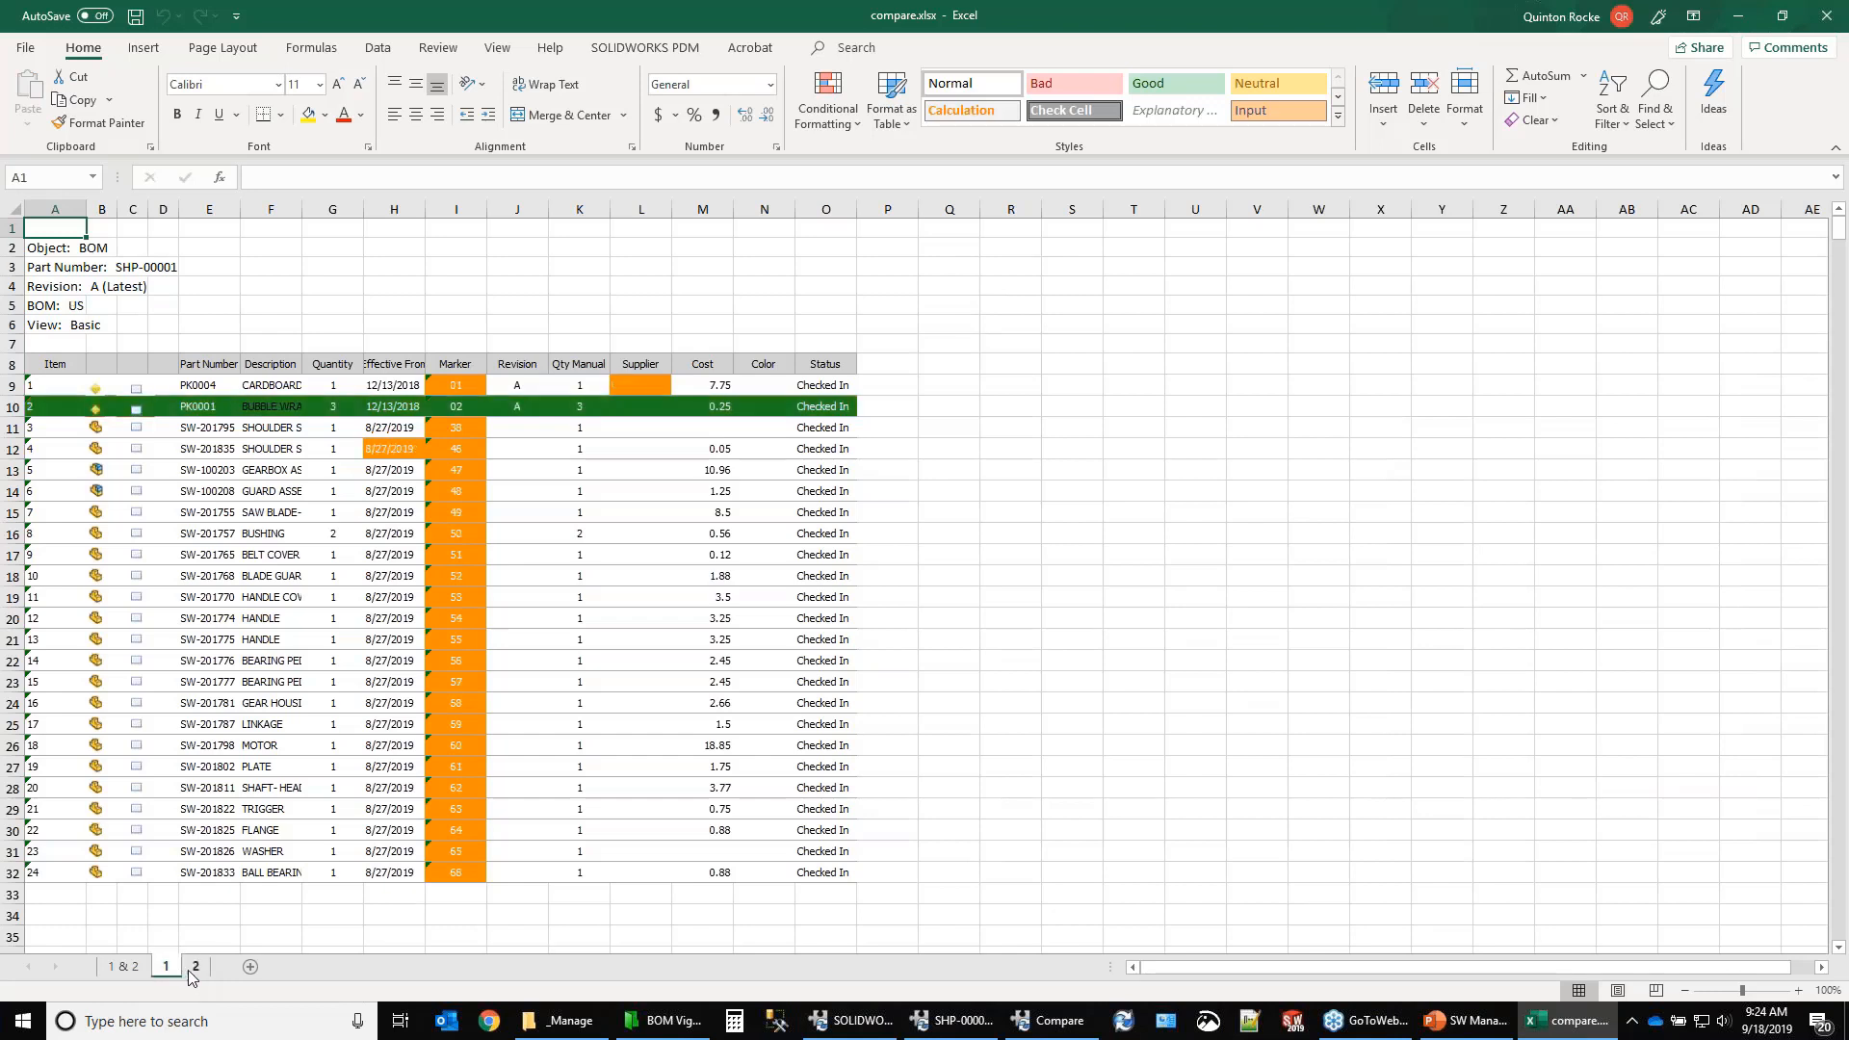
click(195, 971)
click(145, 972)
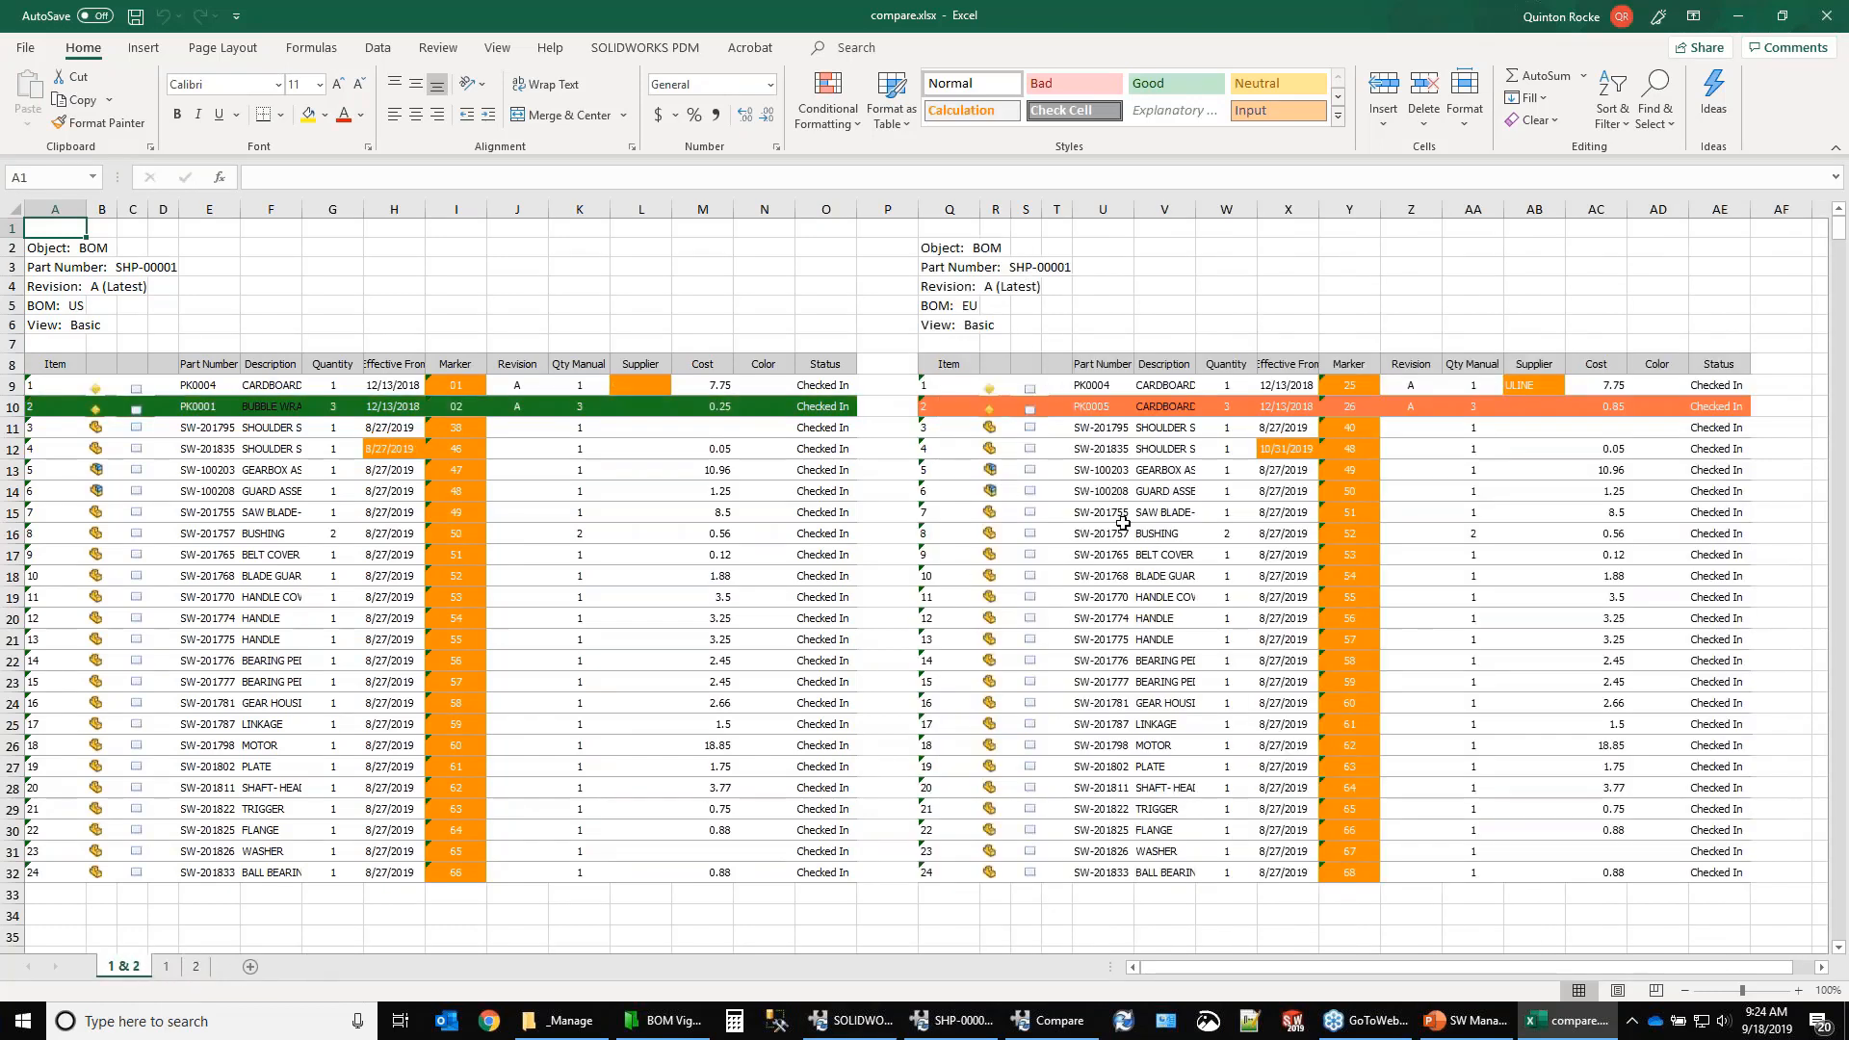
click(1827, 15)
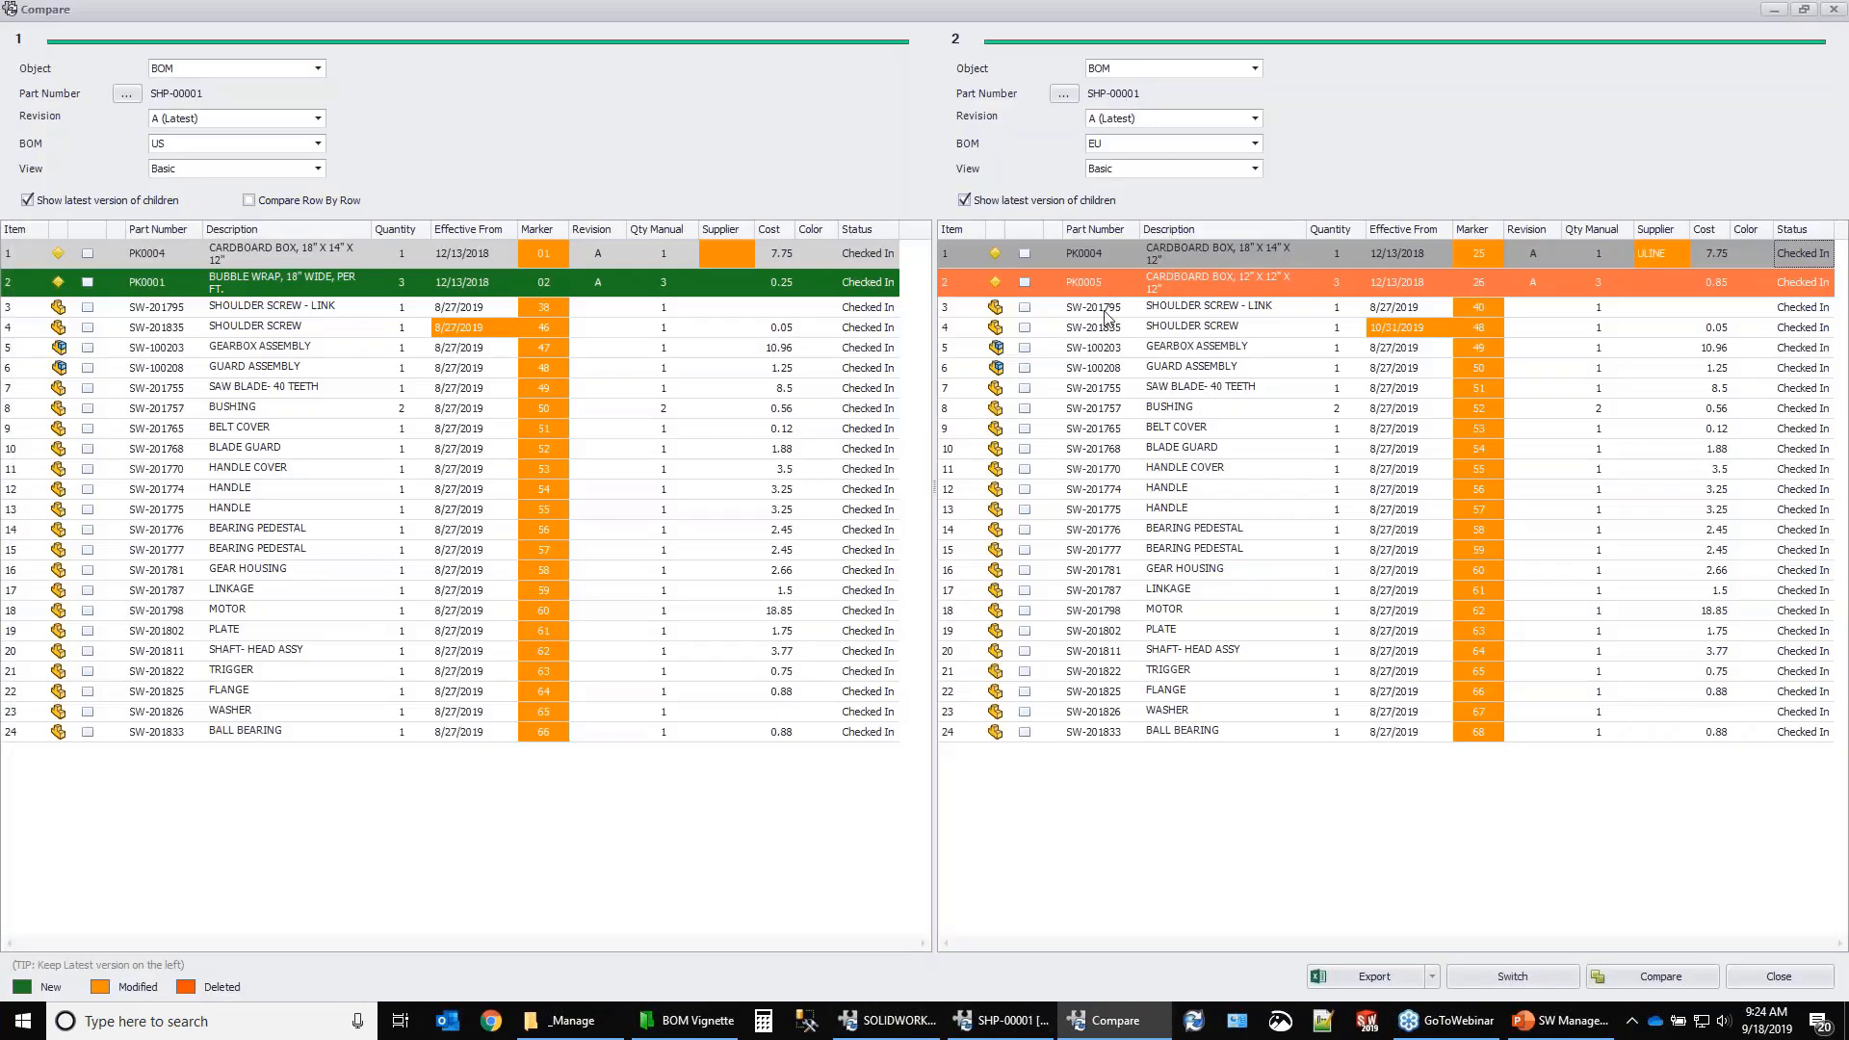
click(1833, 10)
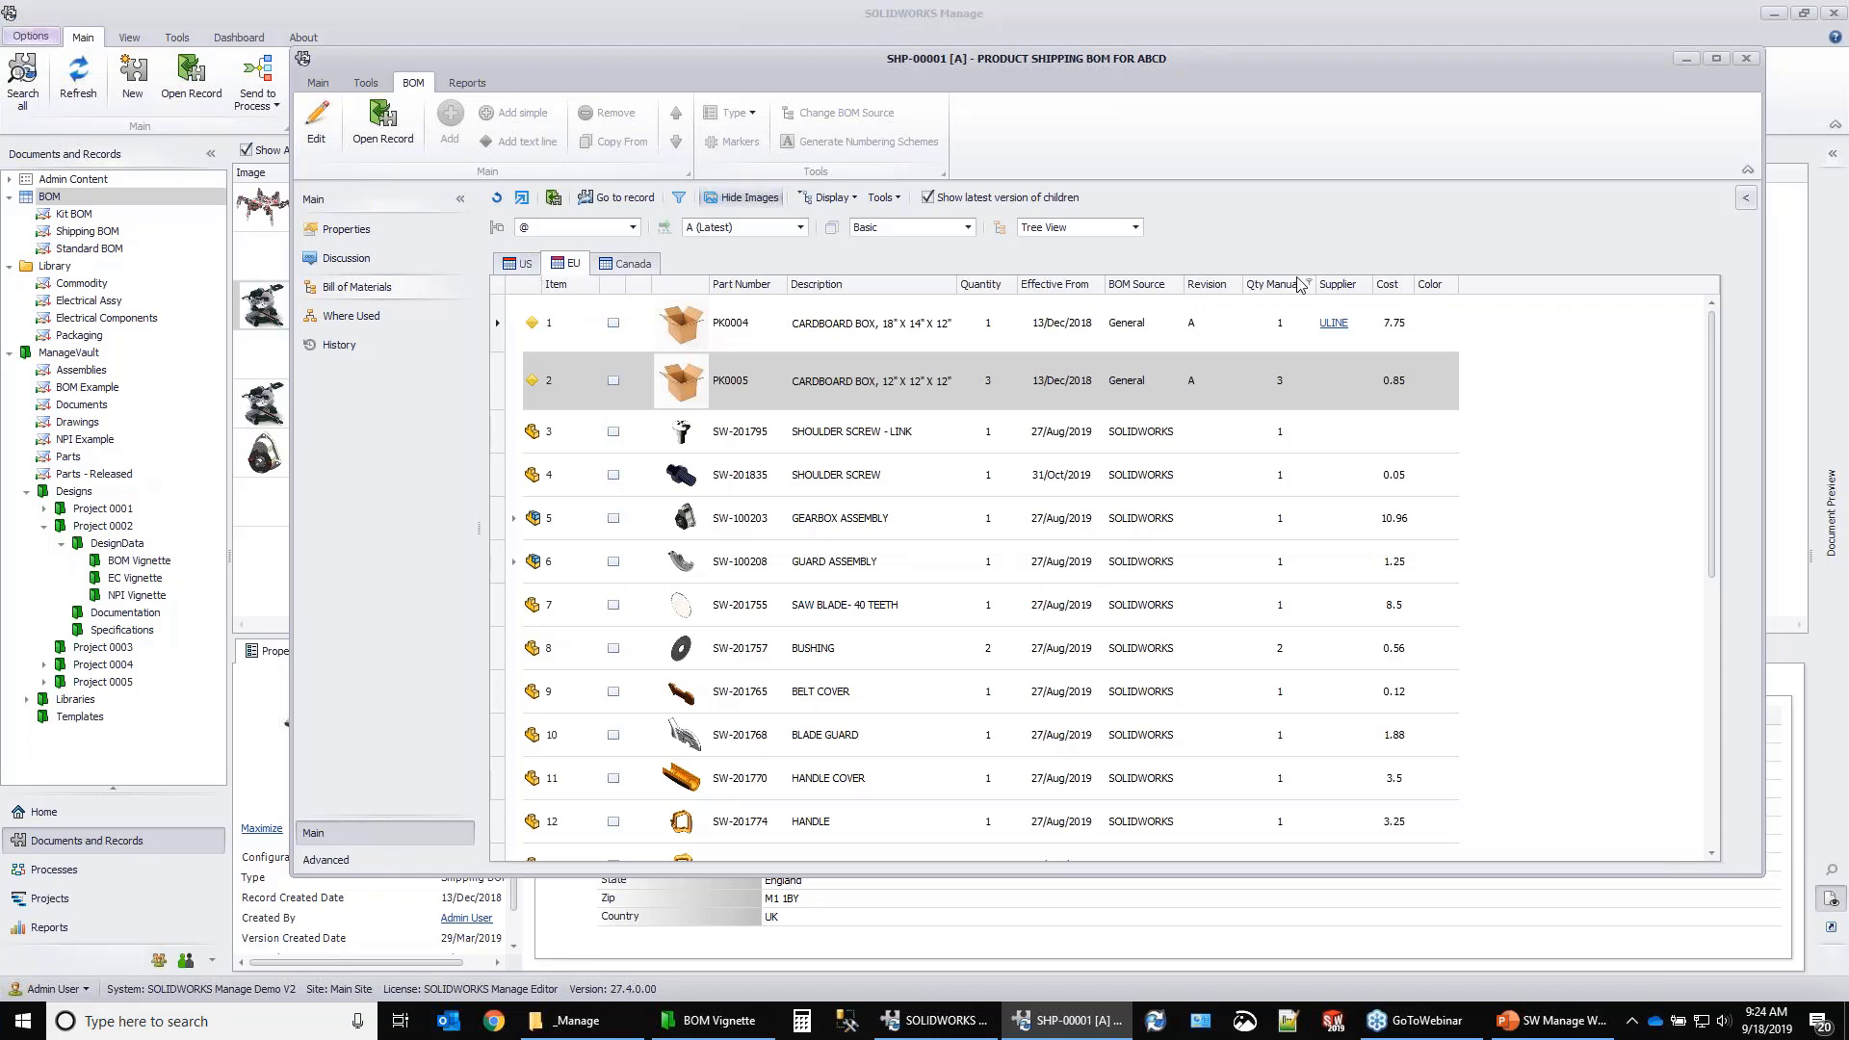
click(1746, 60)
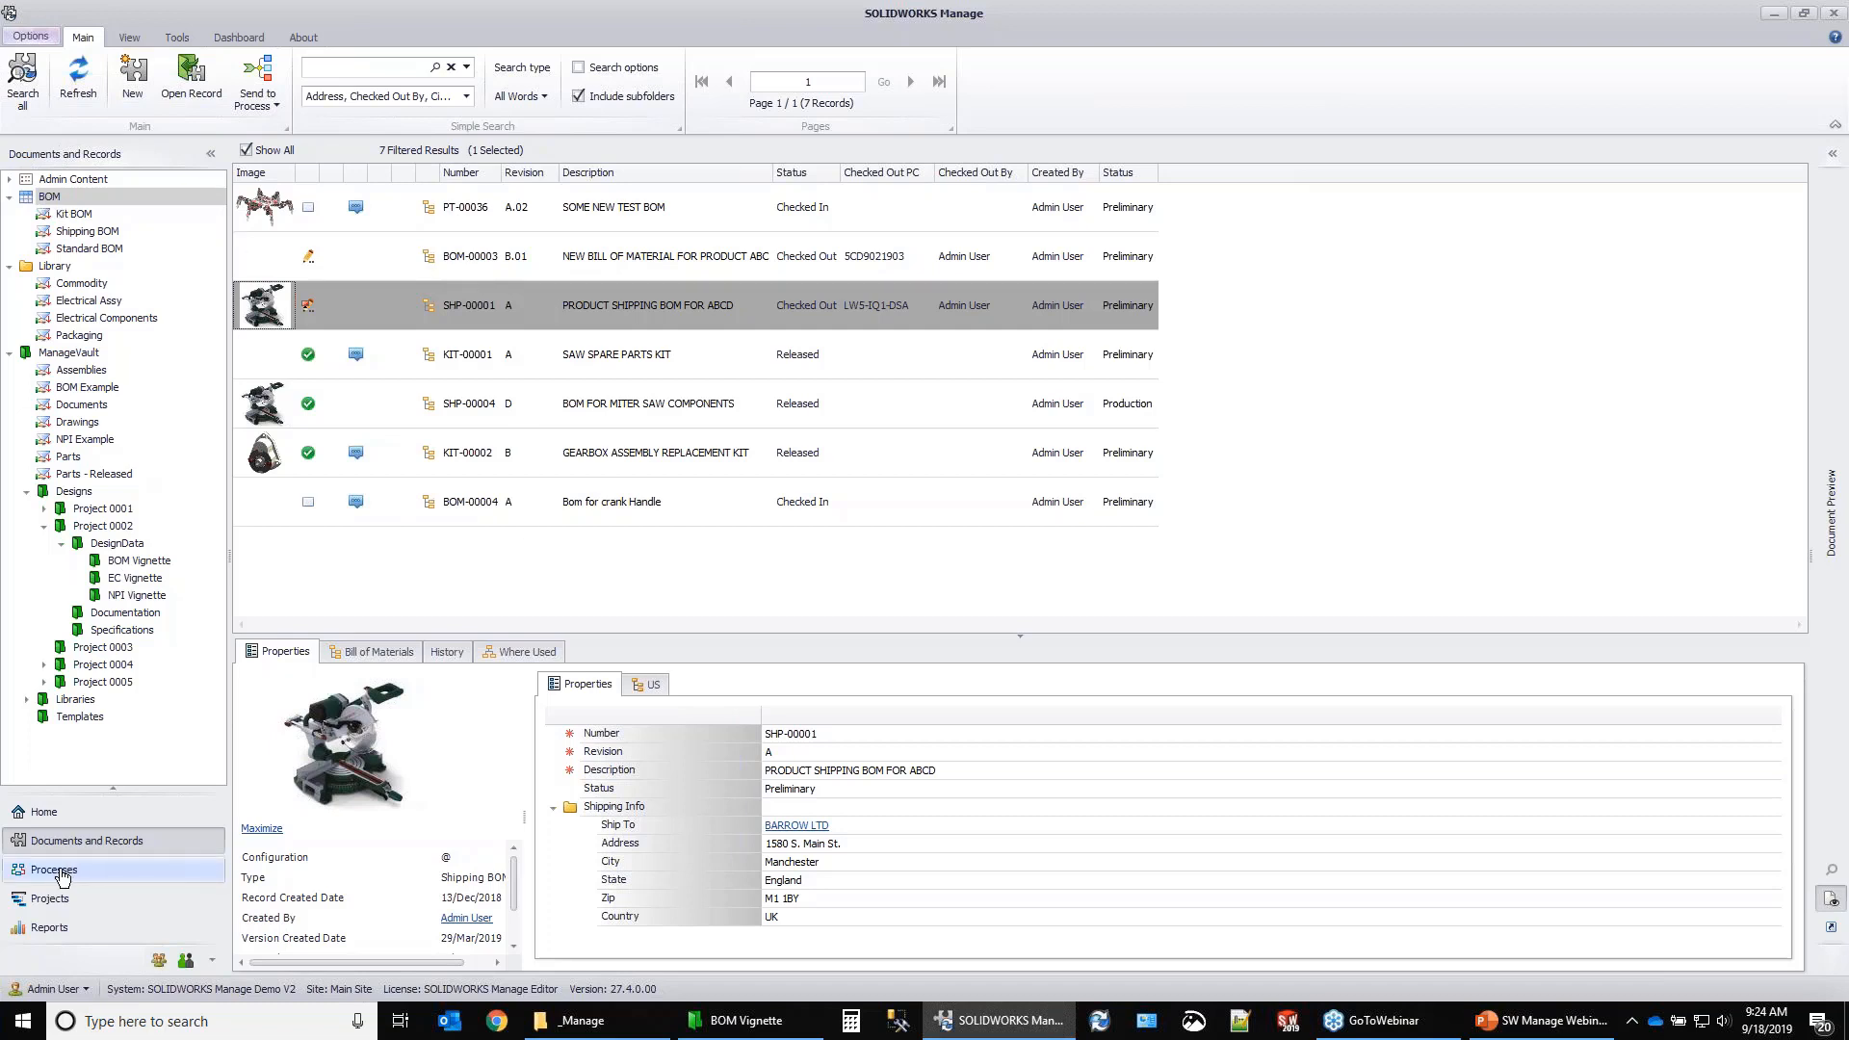
List all projects and show the bill of materials of the miter saw project PROD-00006.
click(53, 902)
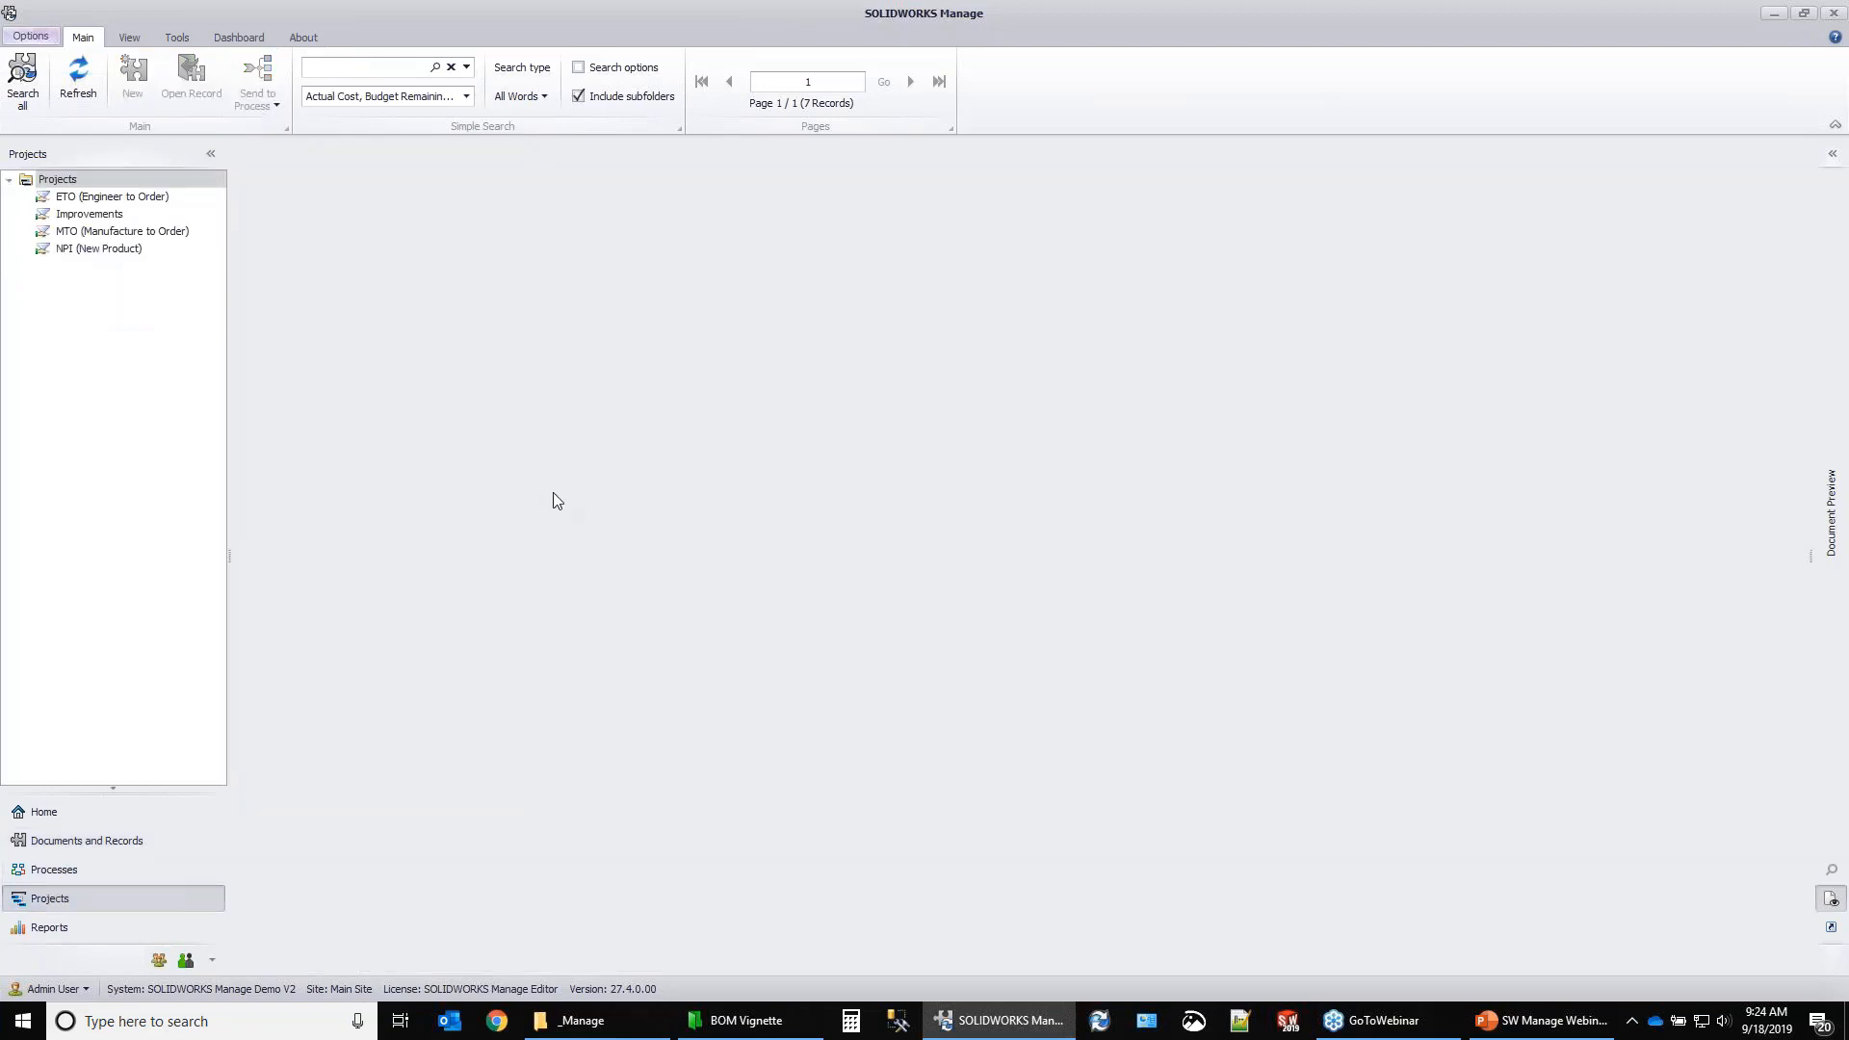
click(58, 181)
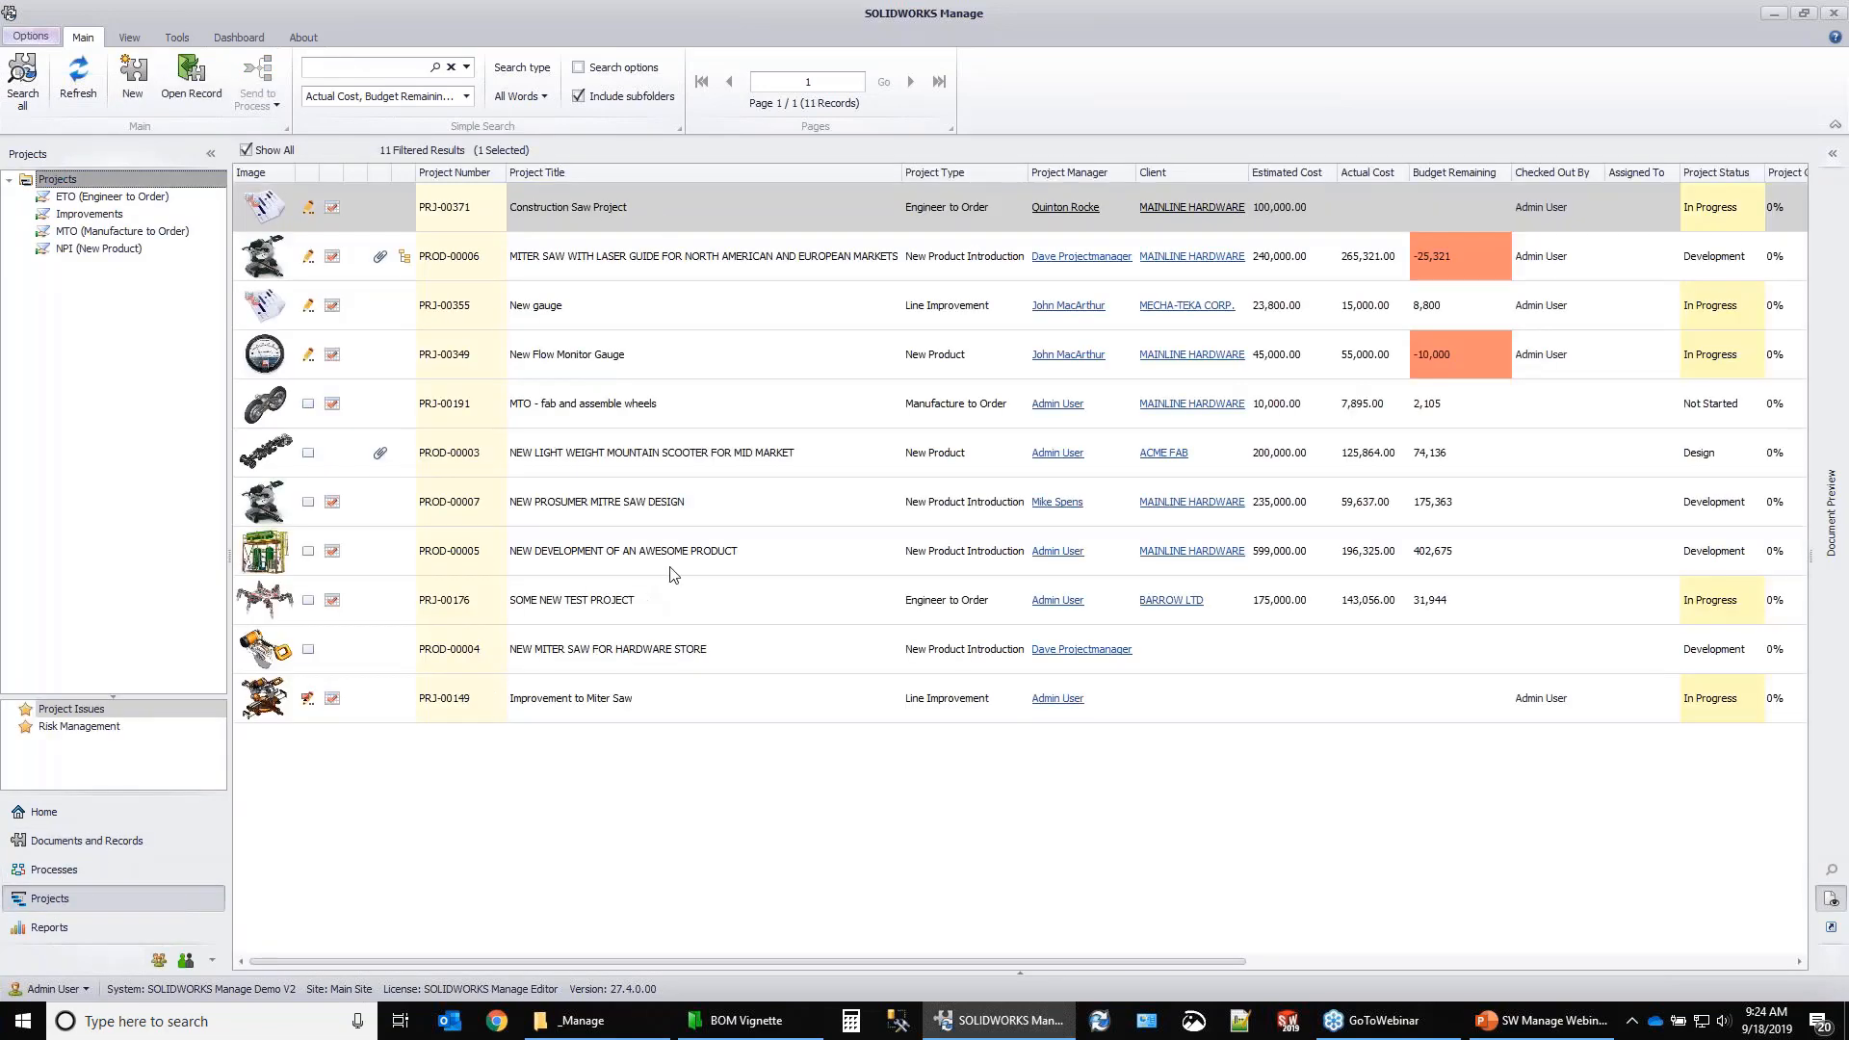
click(672, 260)
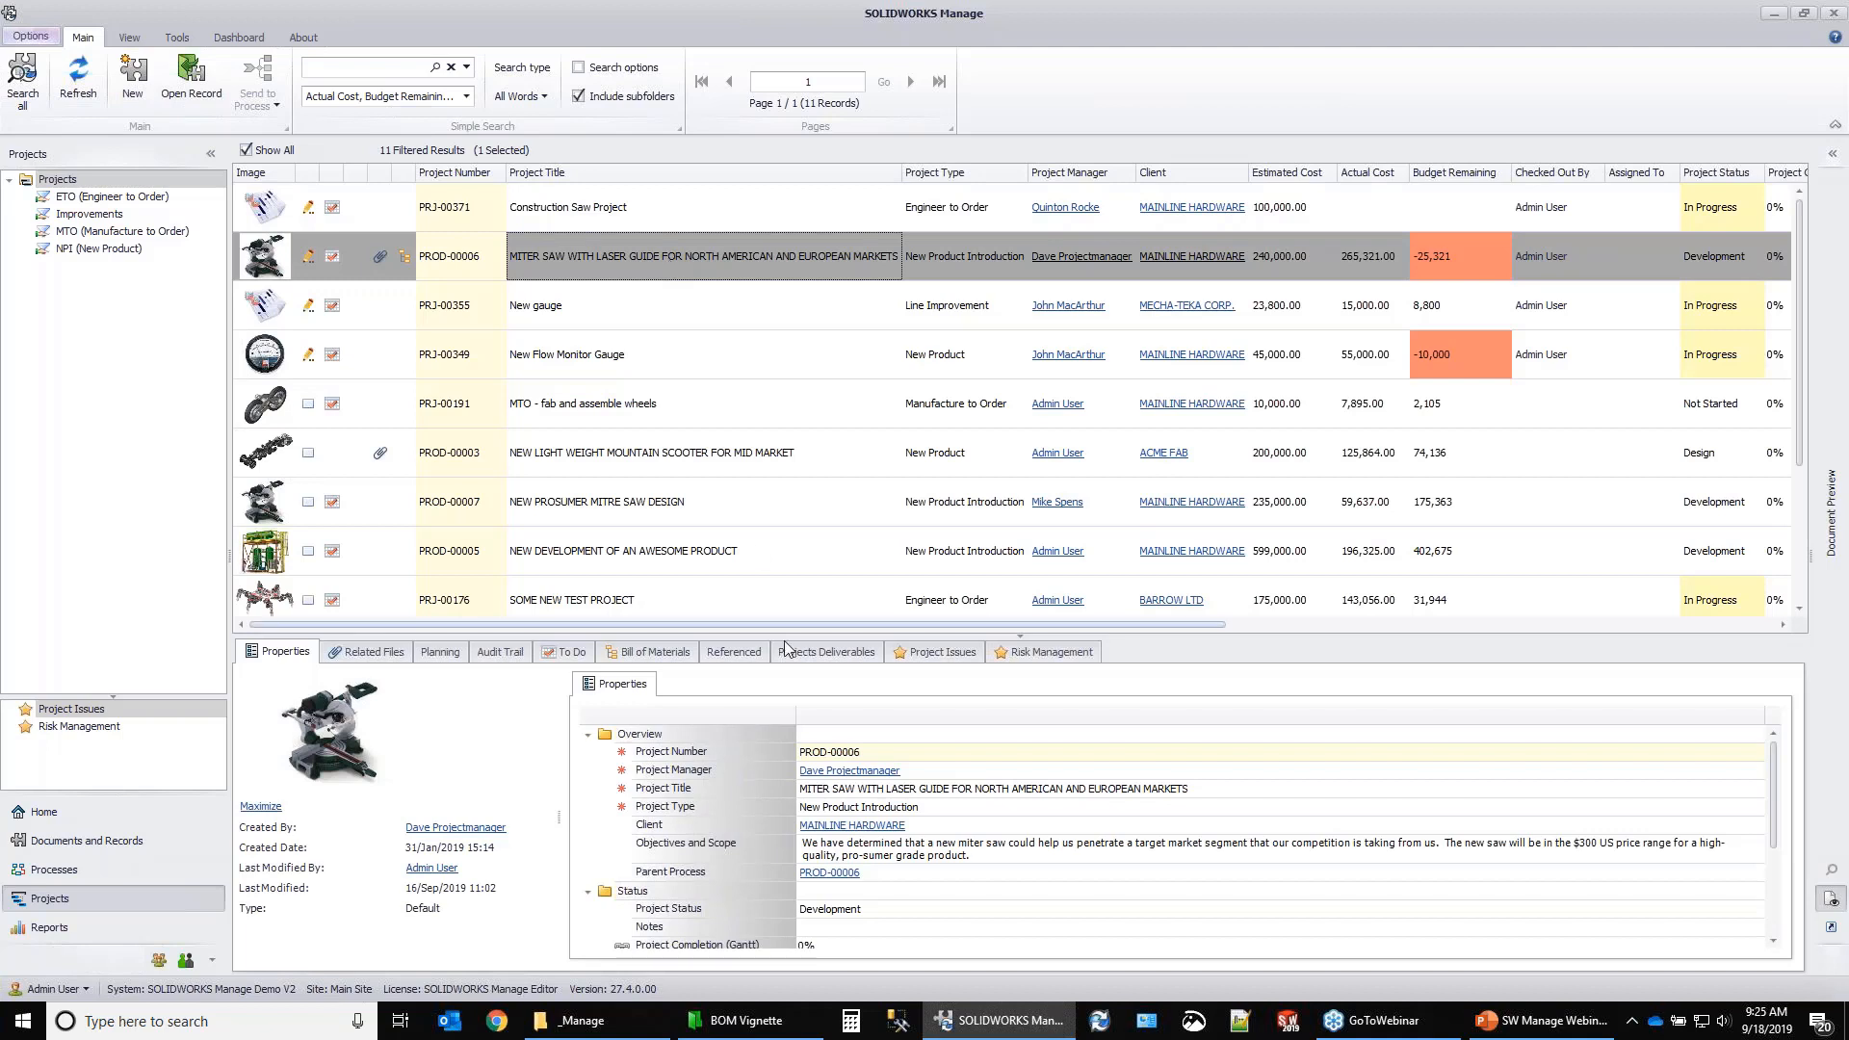
click(652, 664)
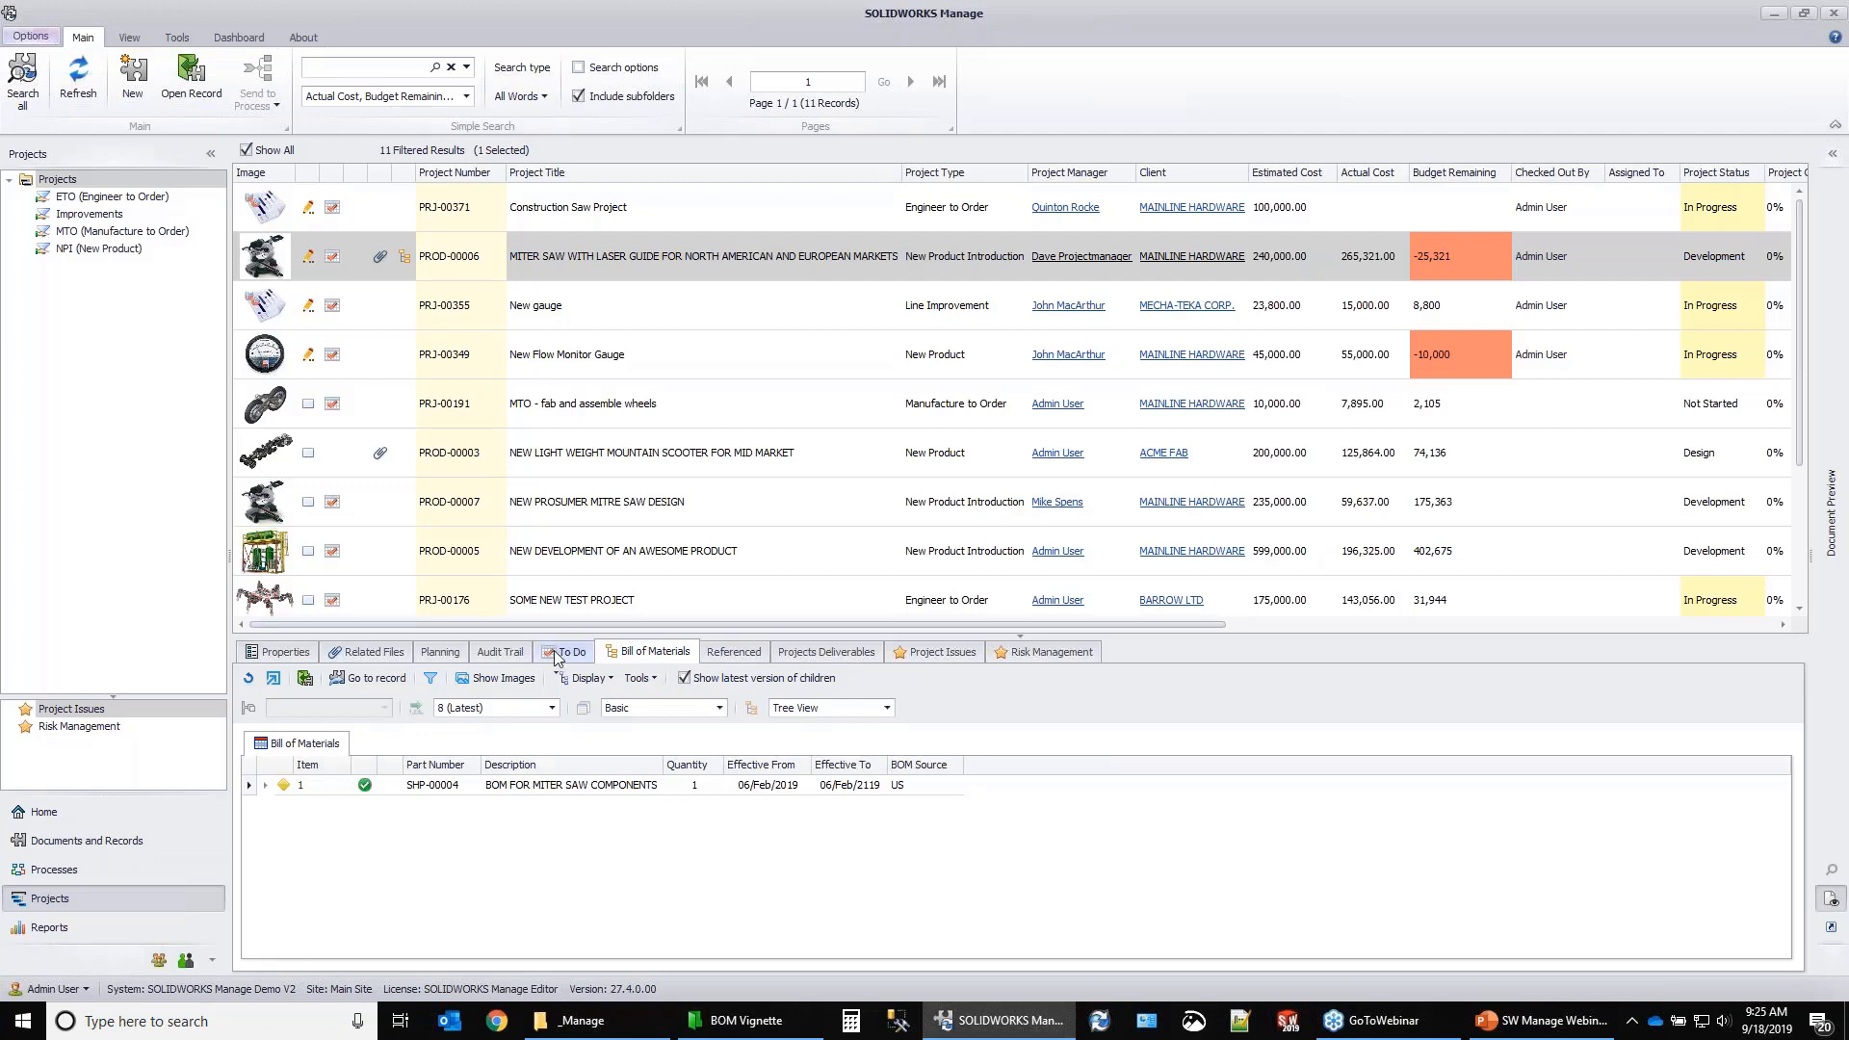
Open the PROD-00006 project's planning and examine the tasks for the Design stage, the Tech Pubs stage and all stages.
double_click(624, 260)
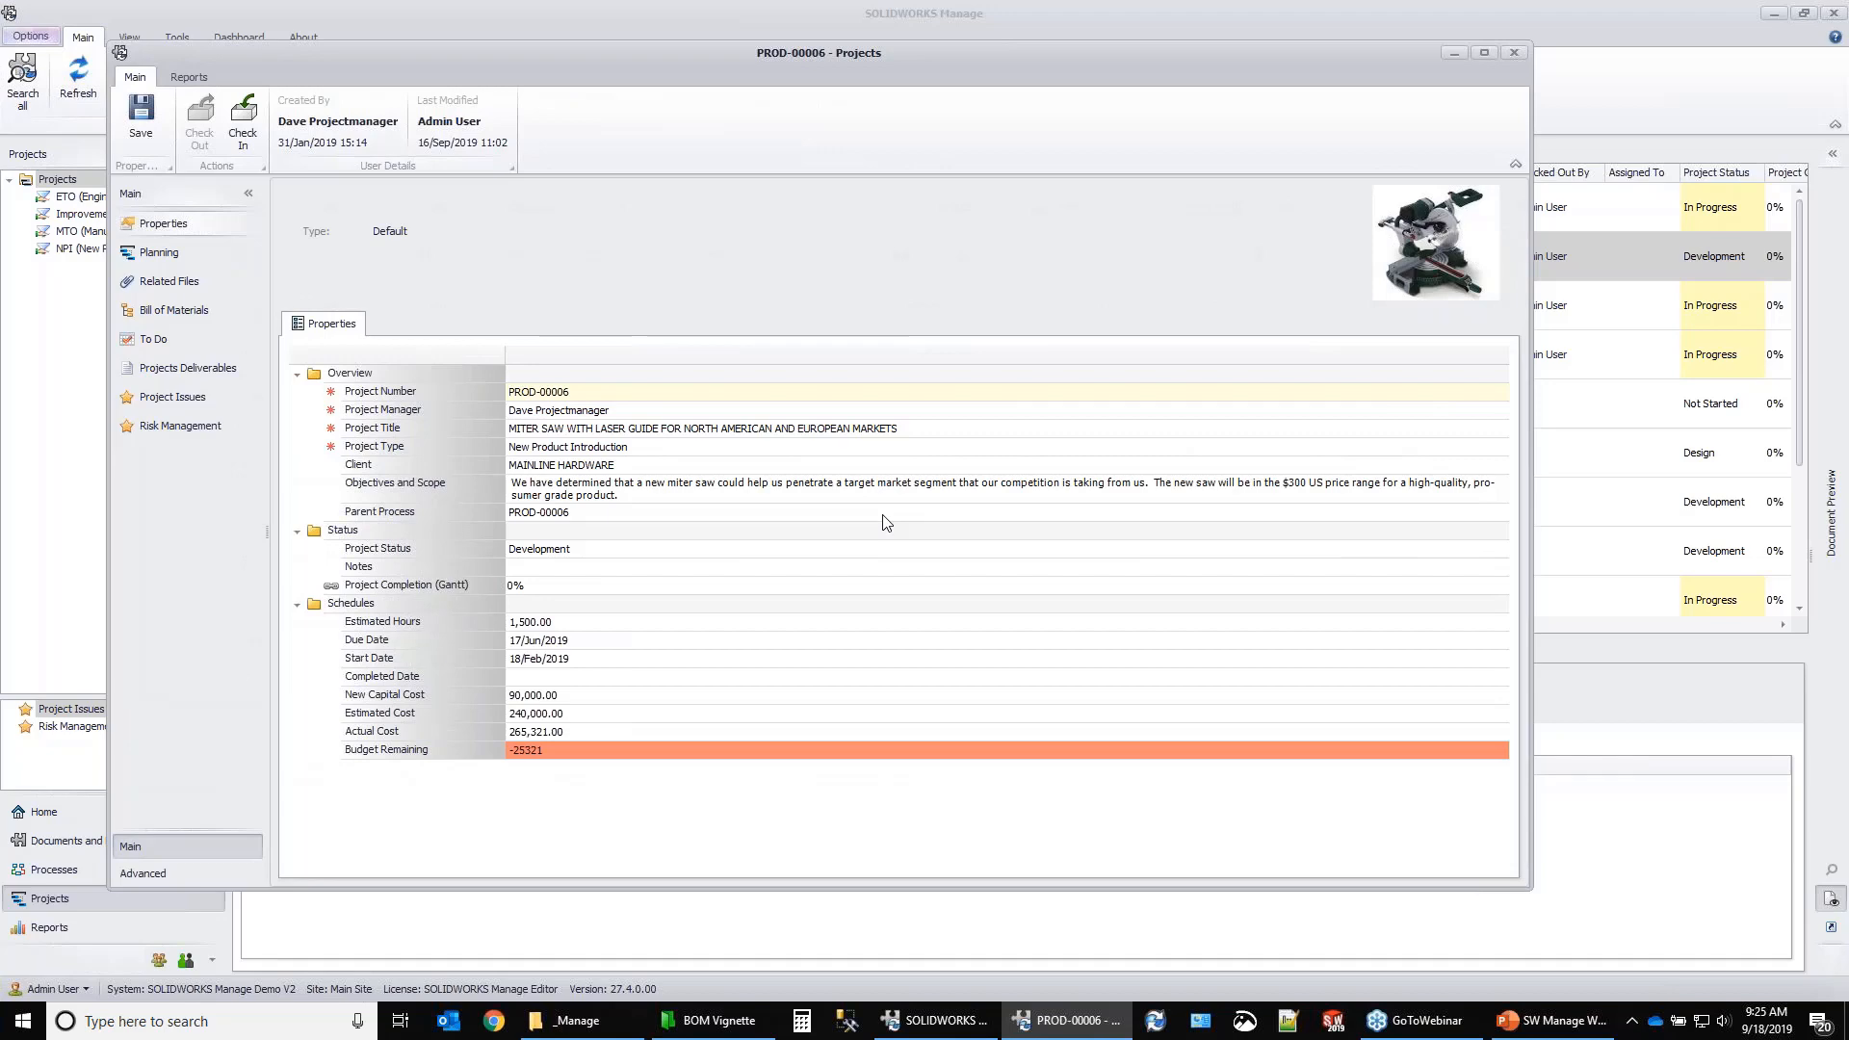
click(157, 253)
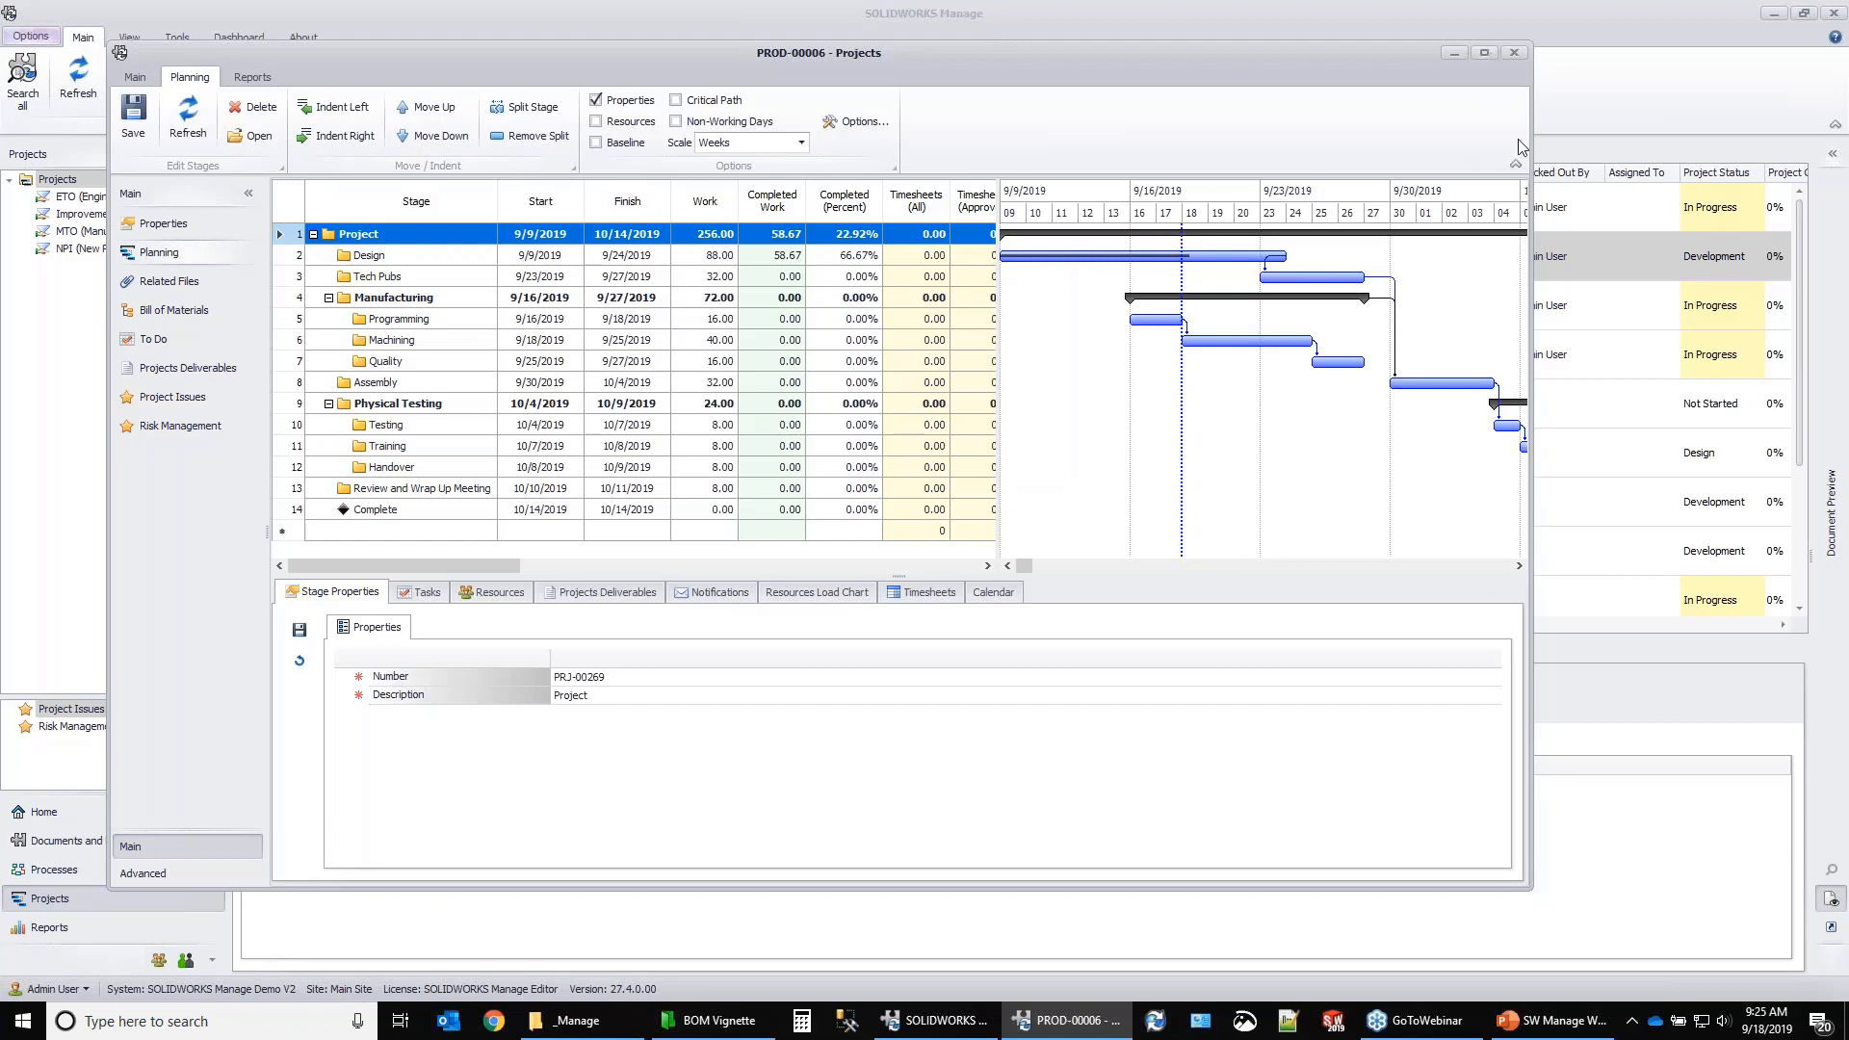
click(371, 258)
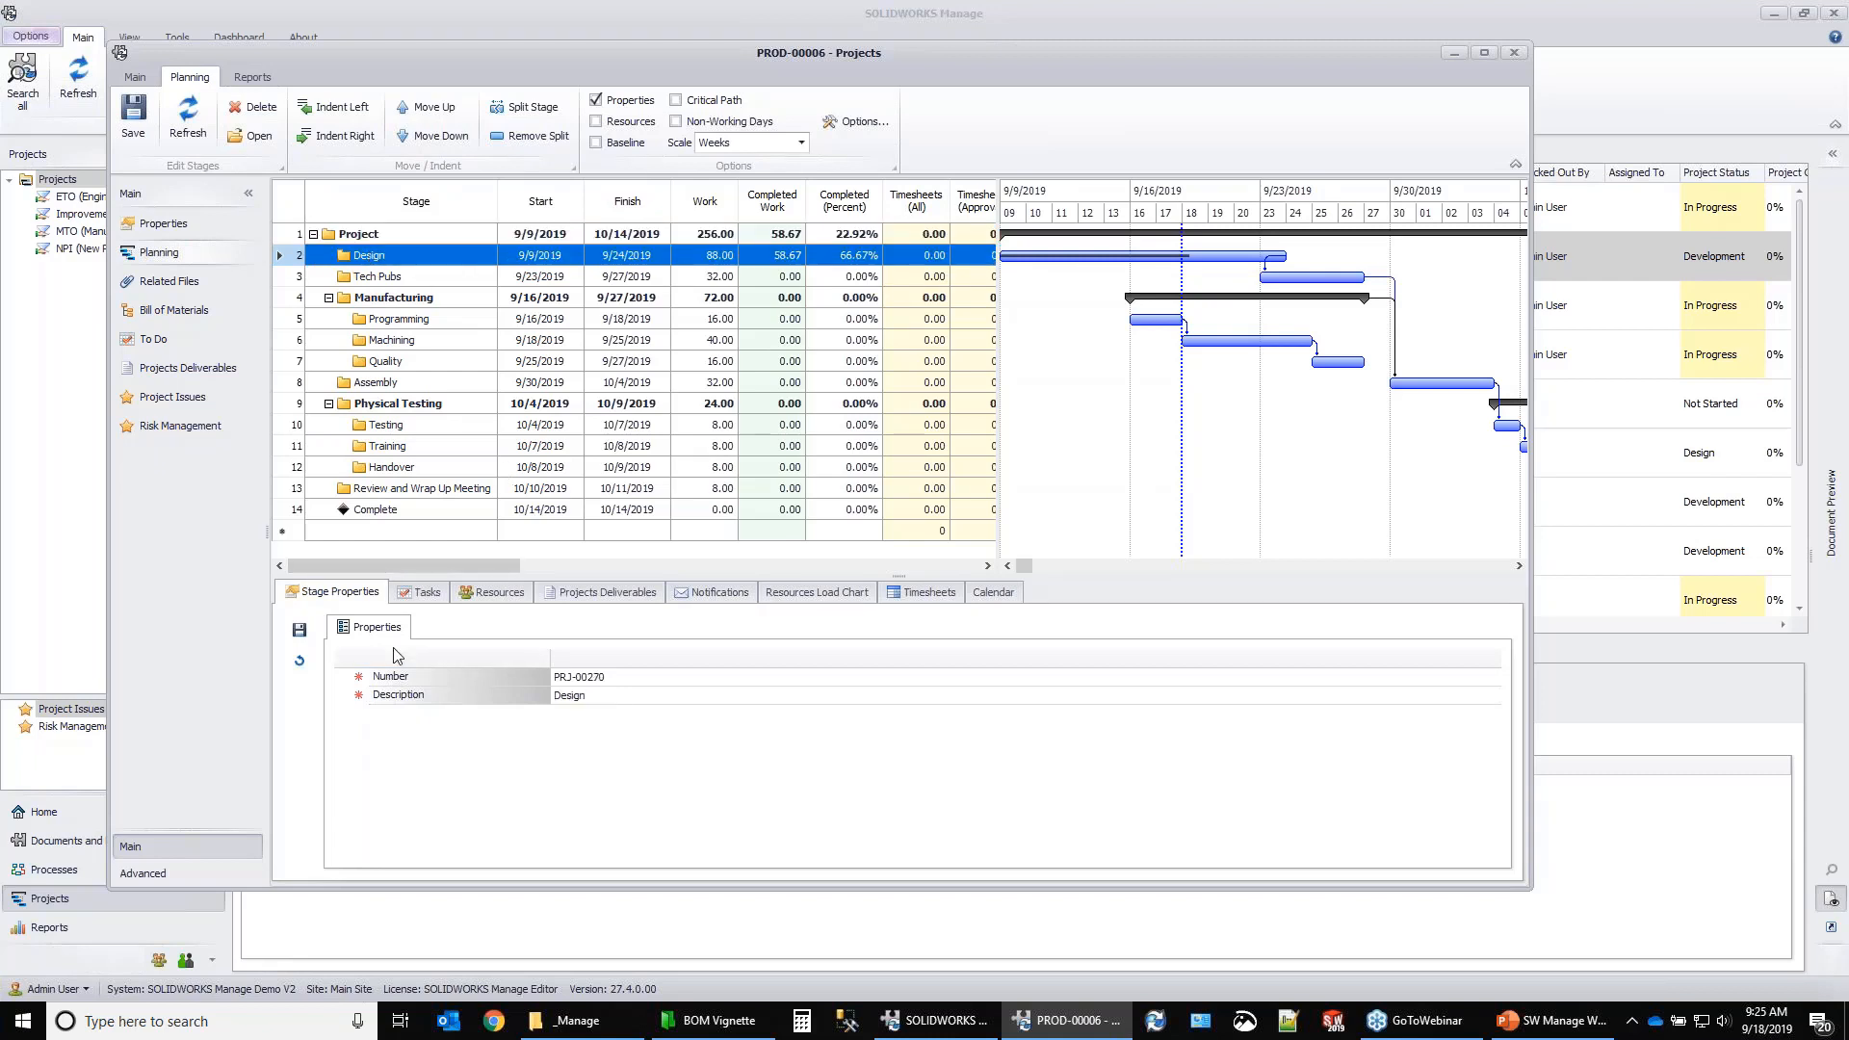
click(424, 592)
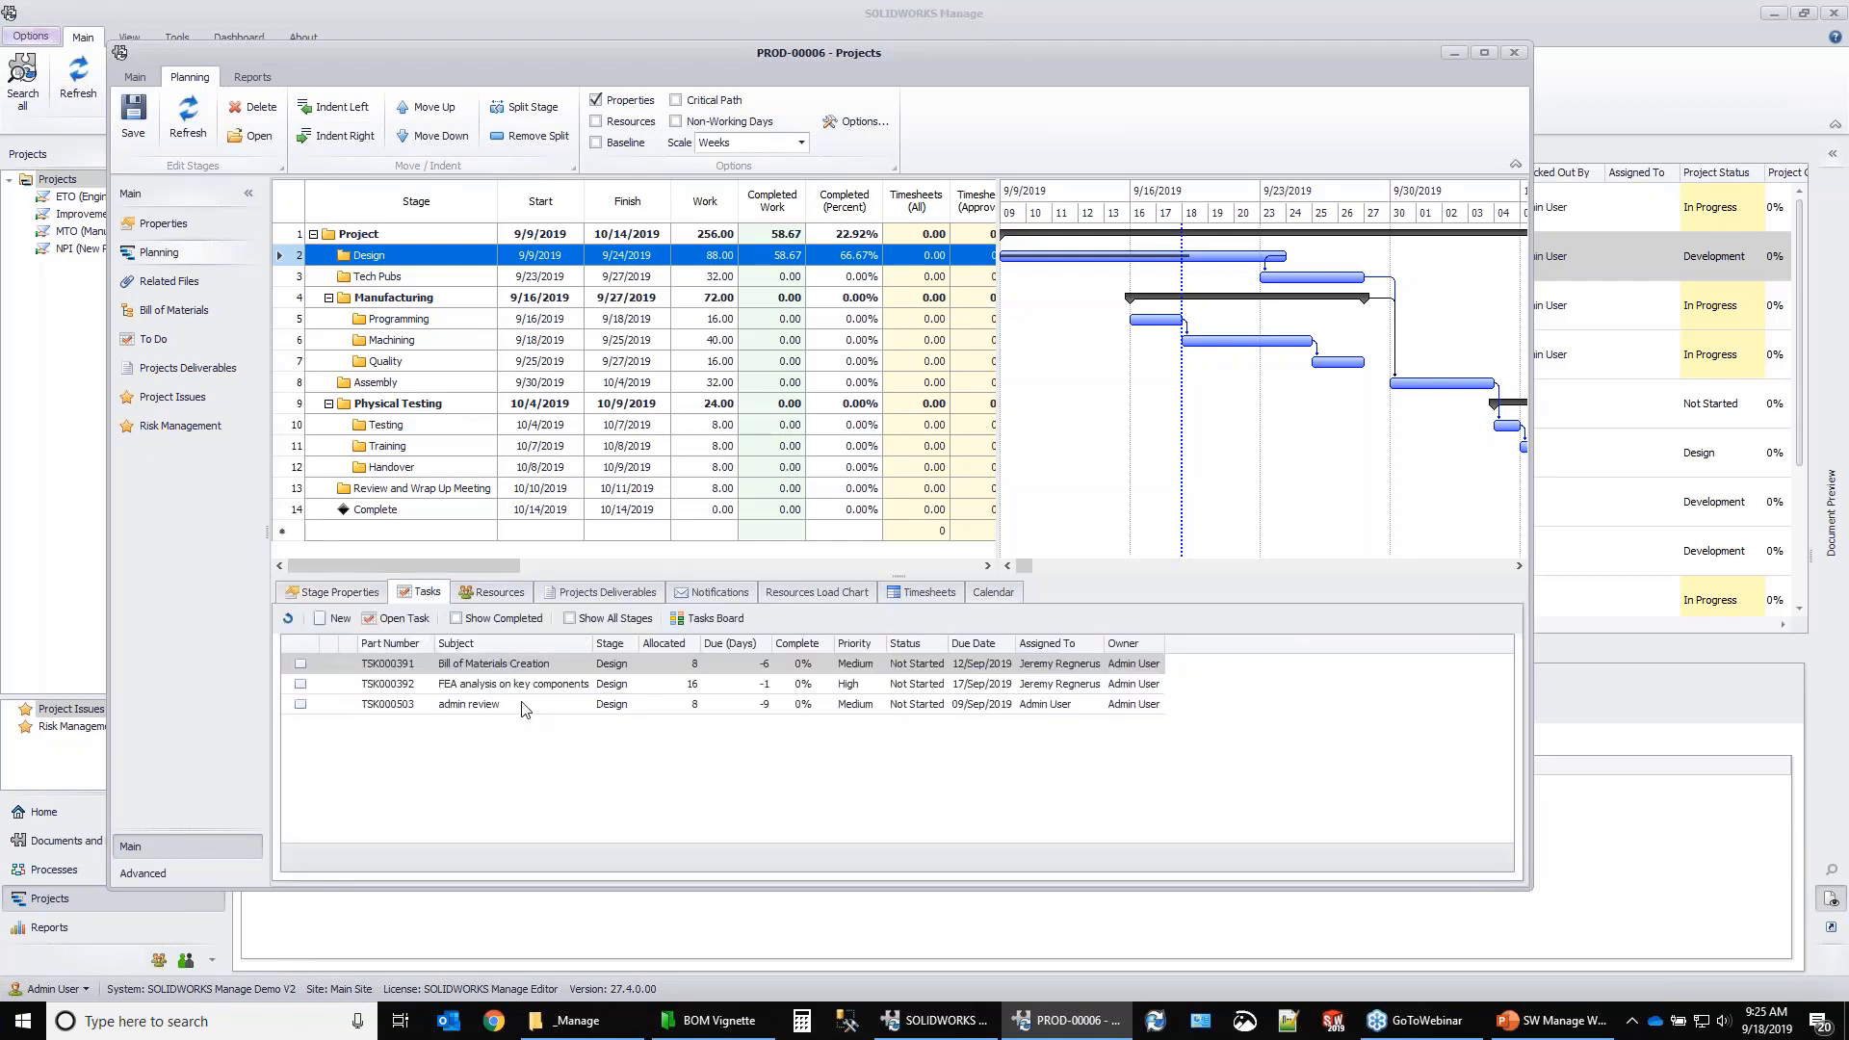
click(389, 278)
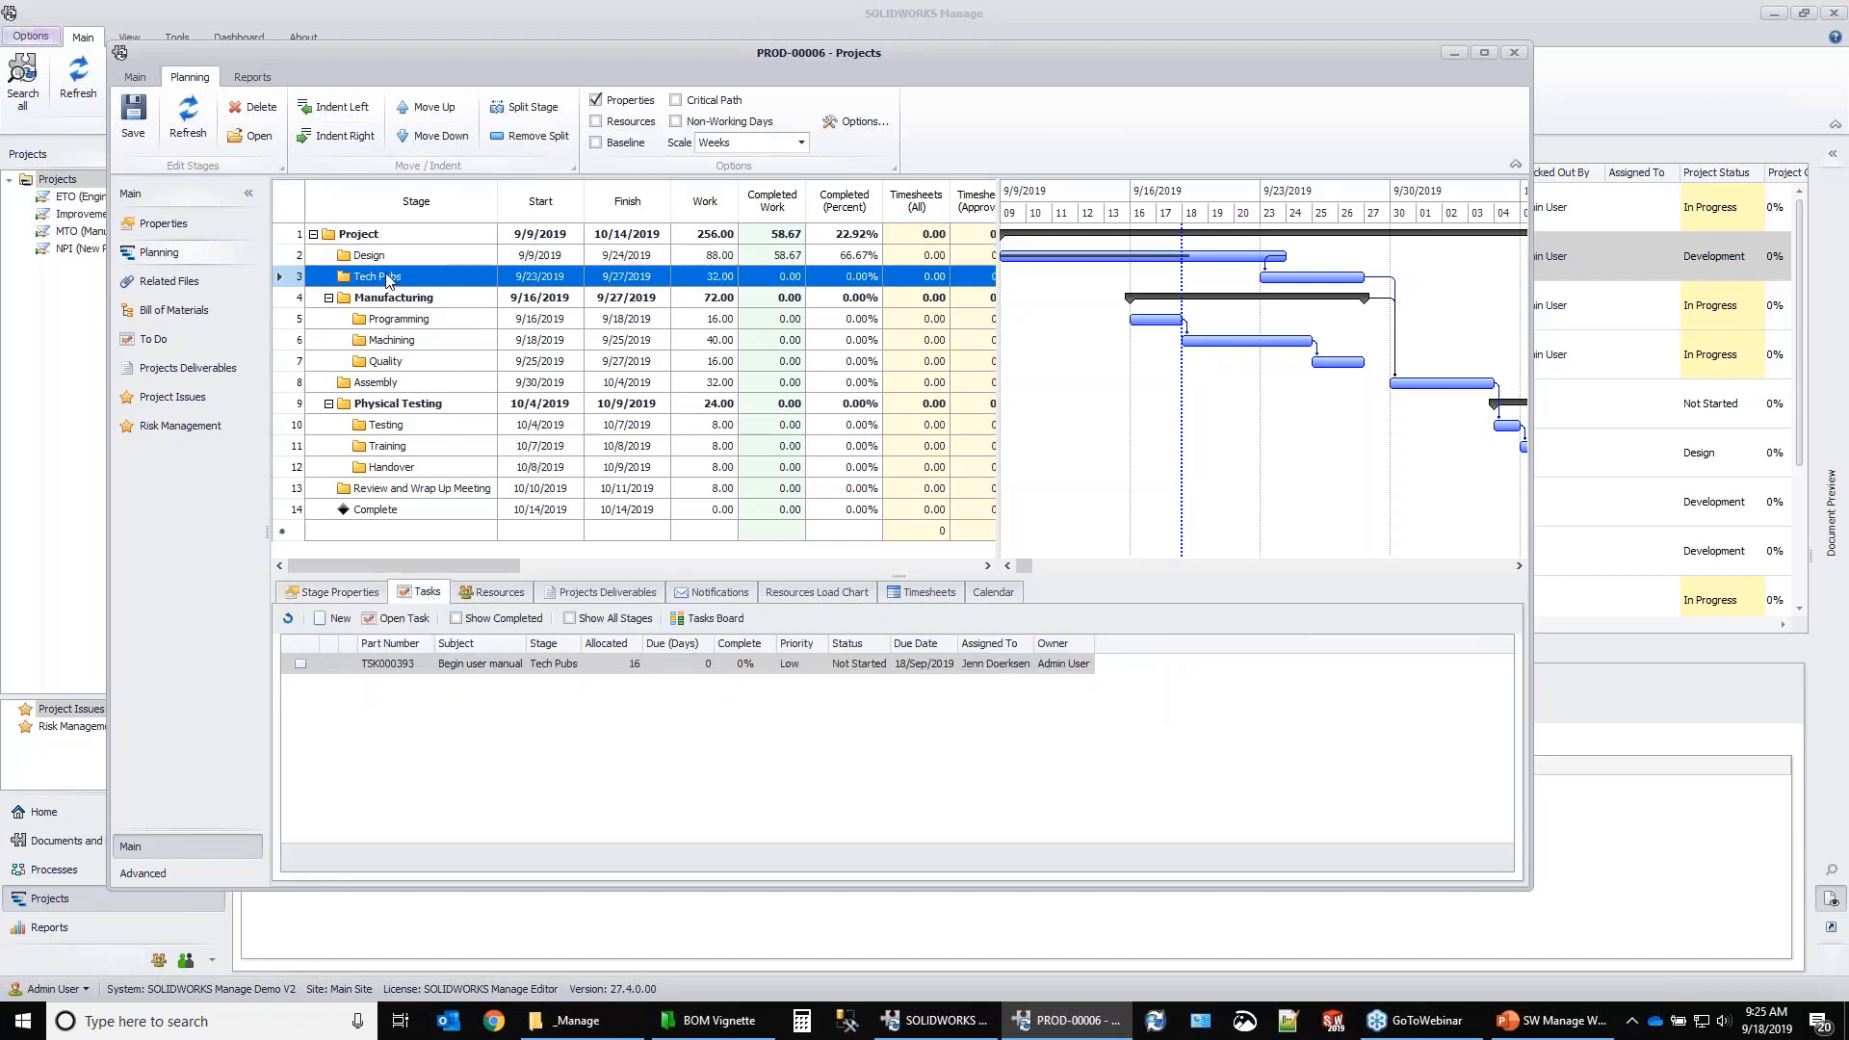
click(571, 620)
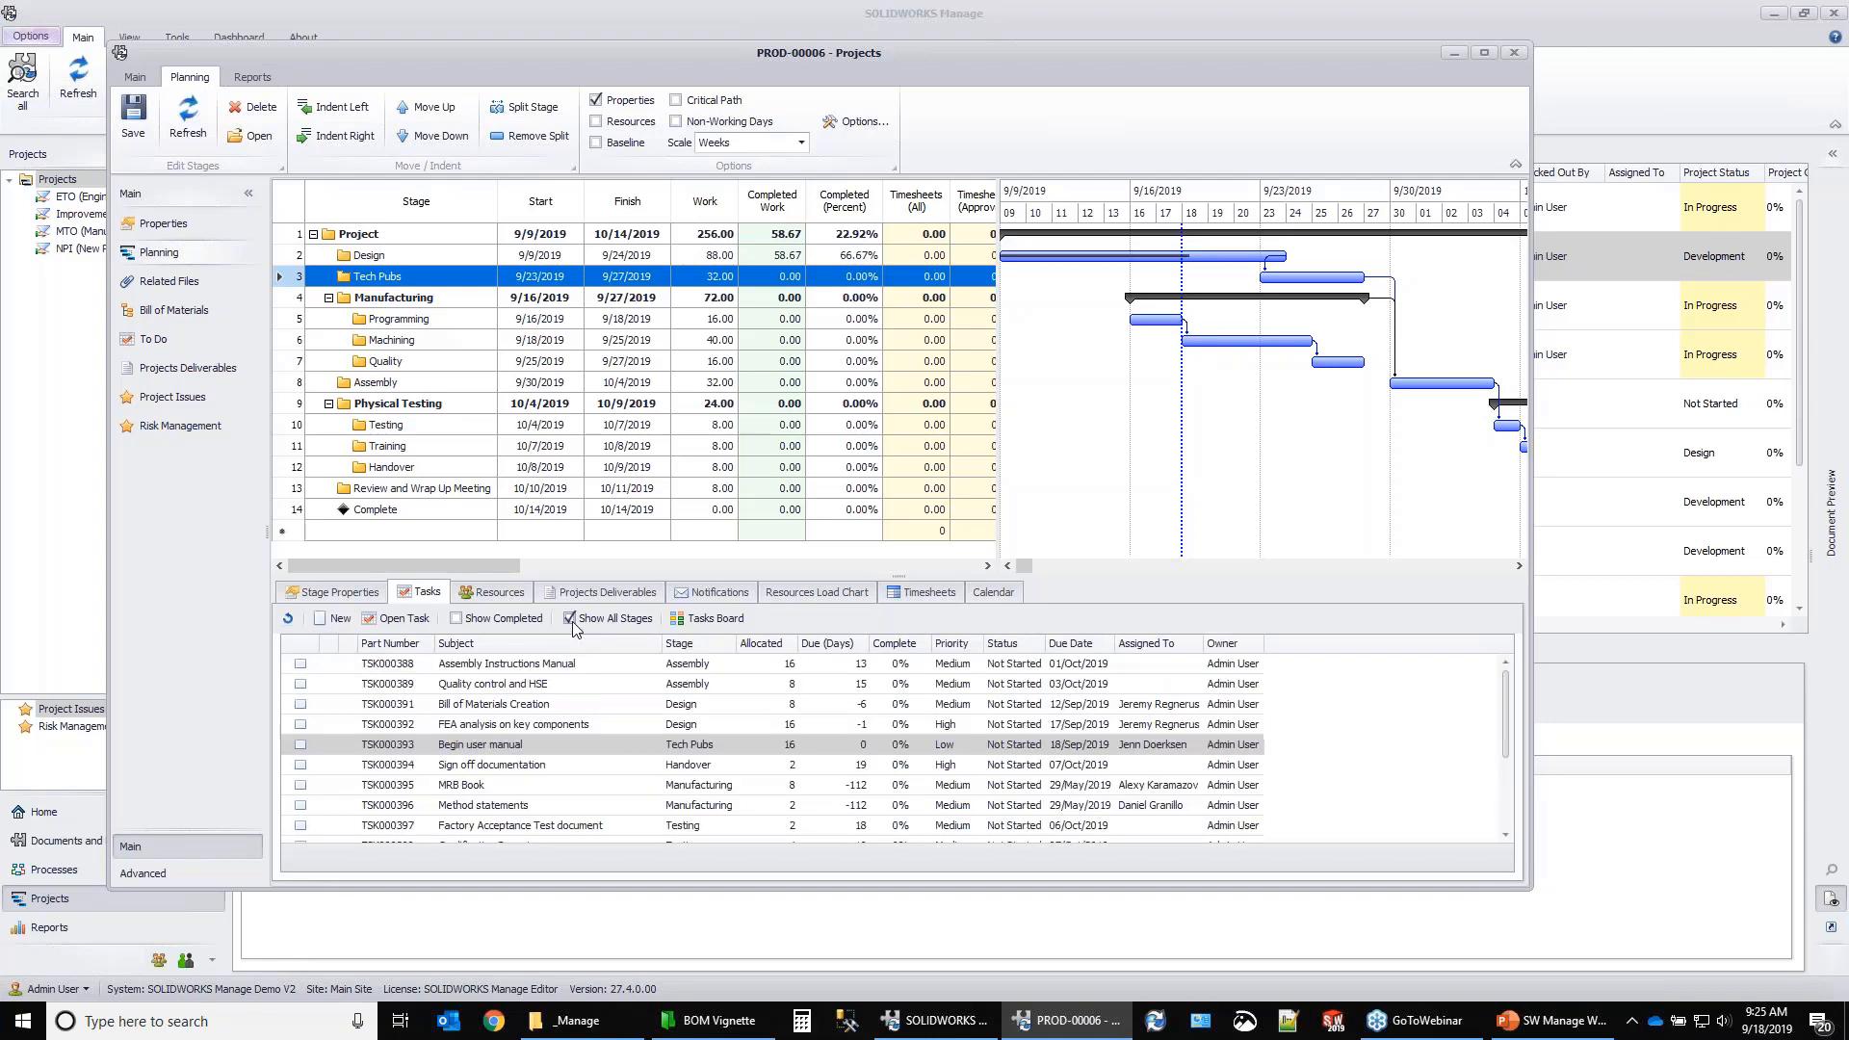
click(571, 620)
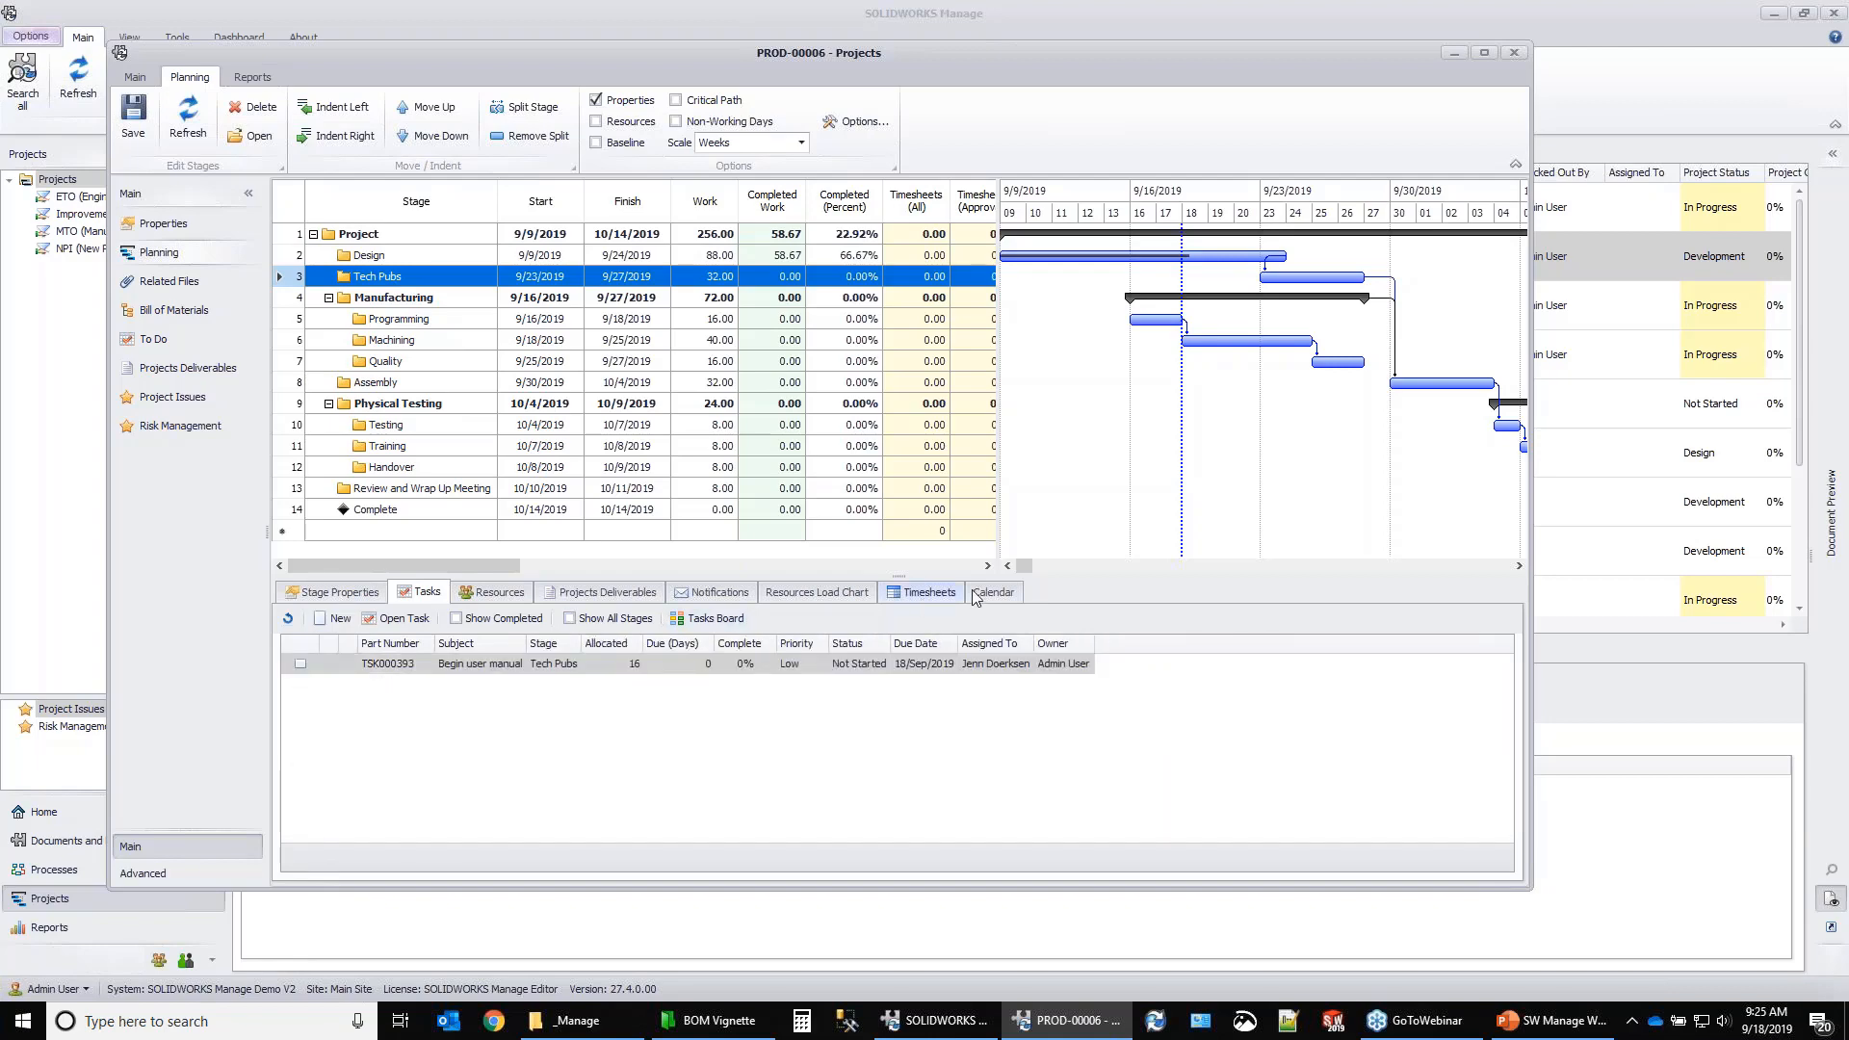
Examine the Physical Testing and Training stages and the planning table's predecessor, milestone, resource and responsible user columns.
drag(499, 568, 380, 563)
click(411, 409)
click(414, 405)
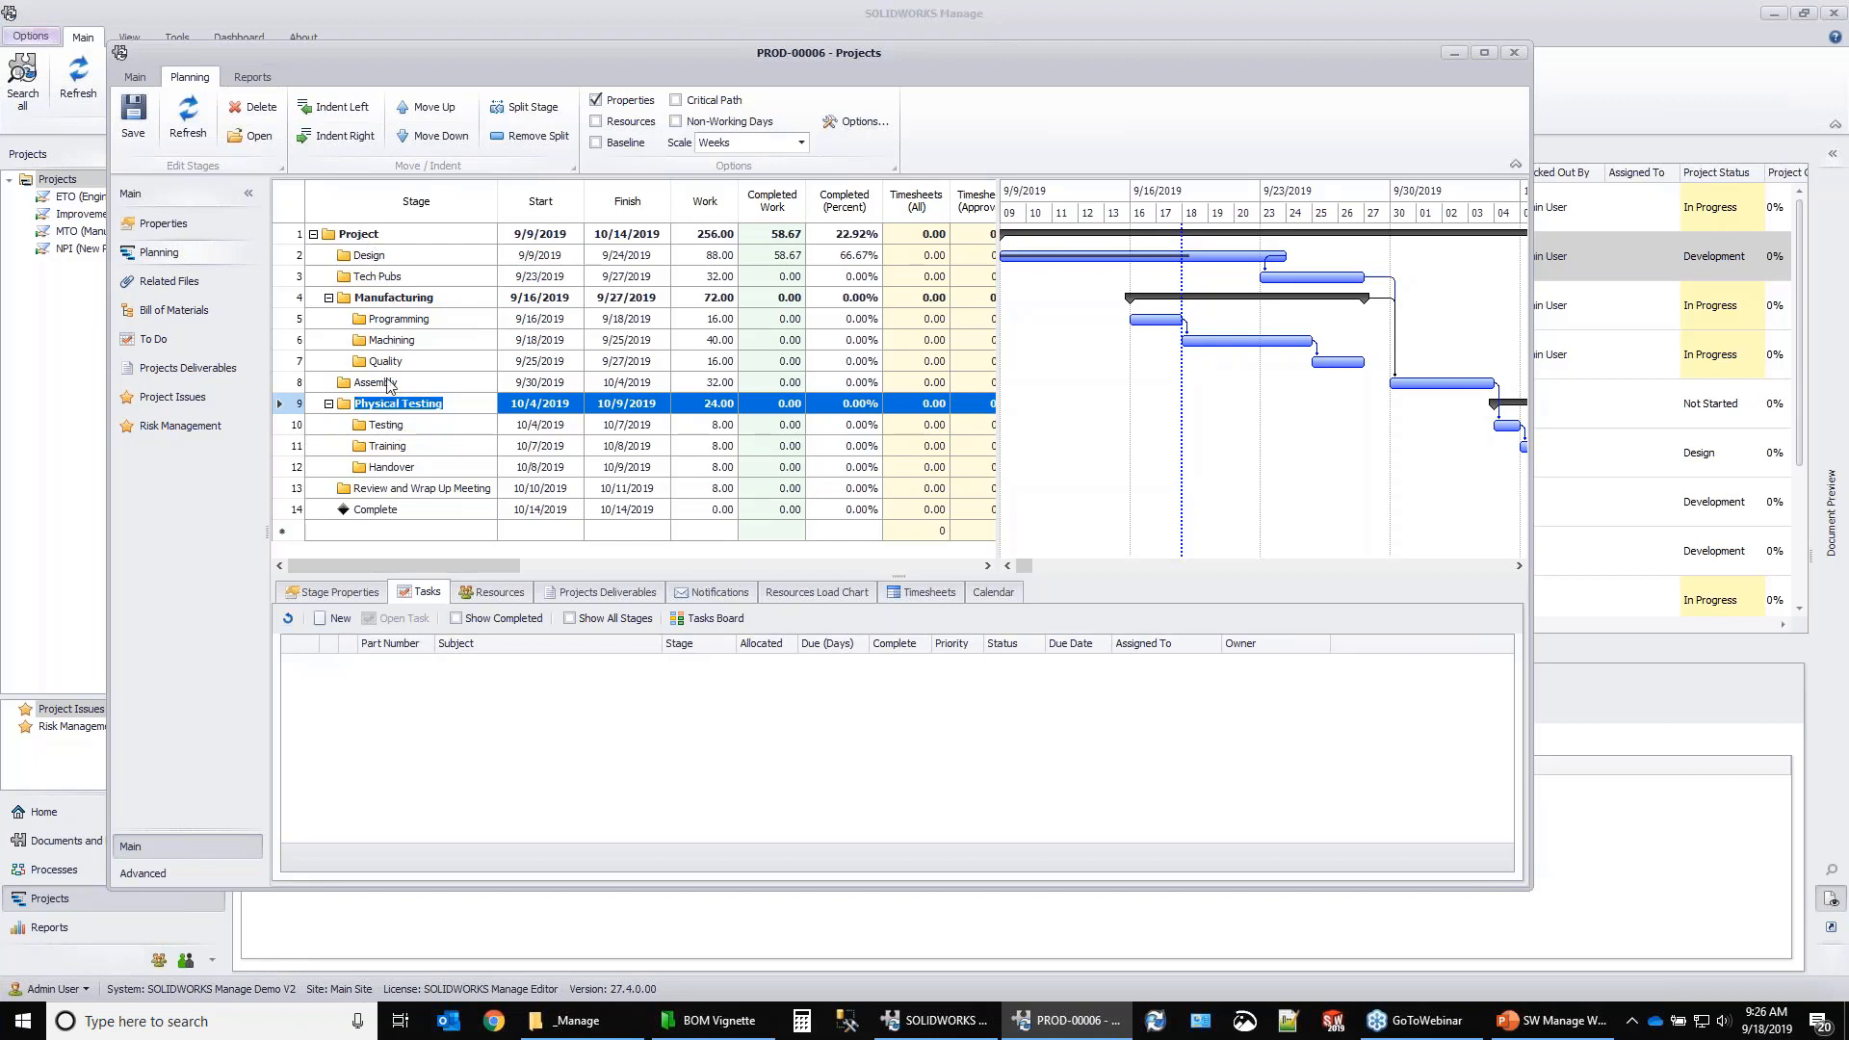
click(390, 449)
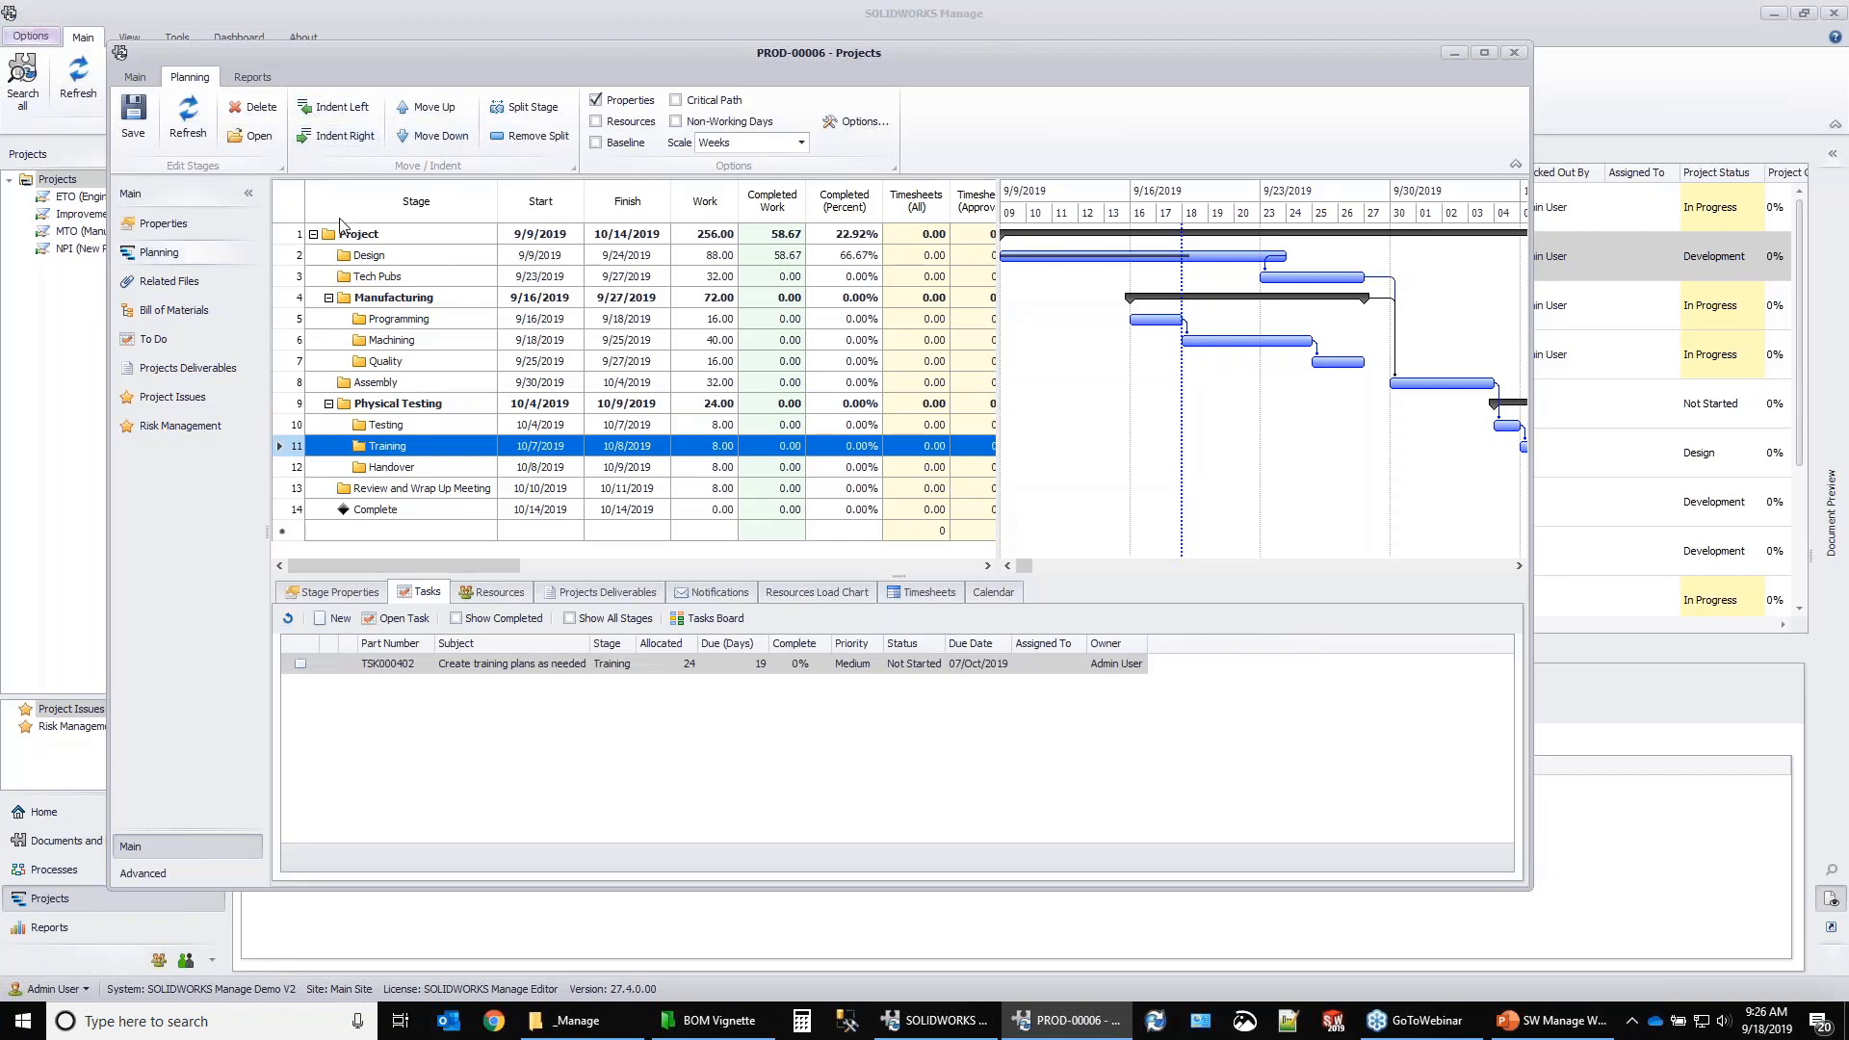
drag(469, 565, 701, 534)
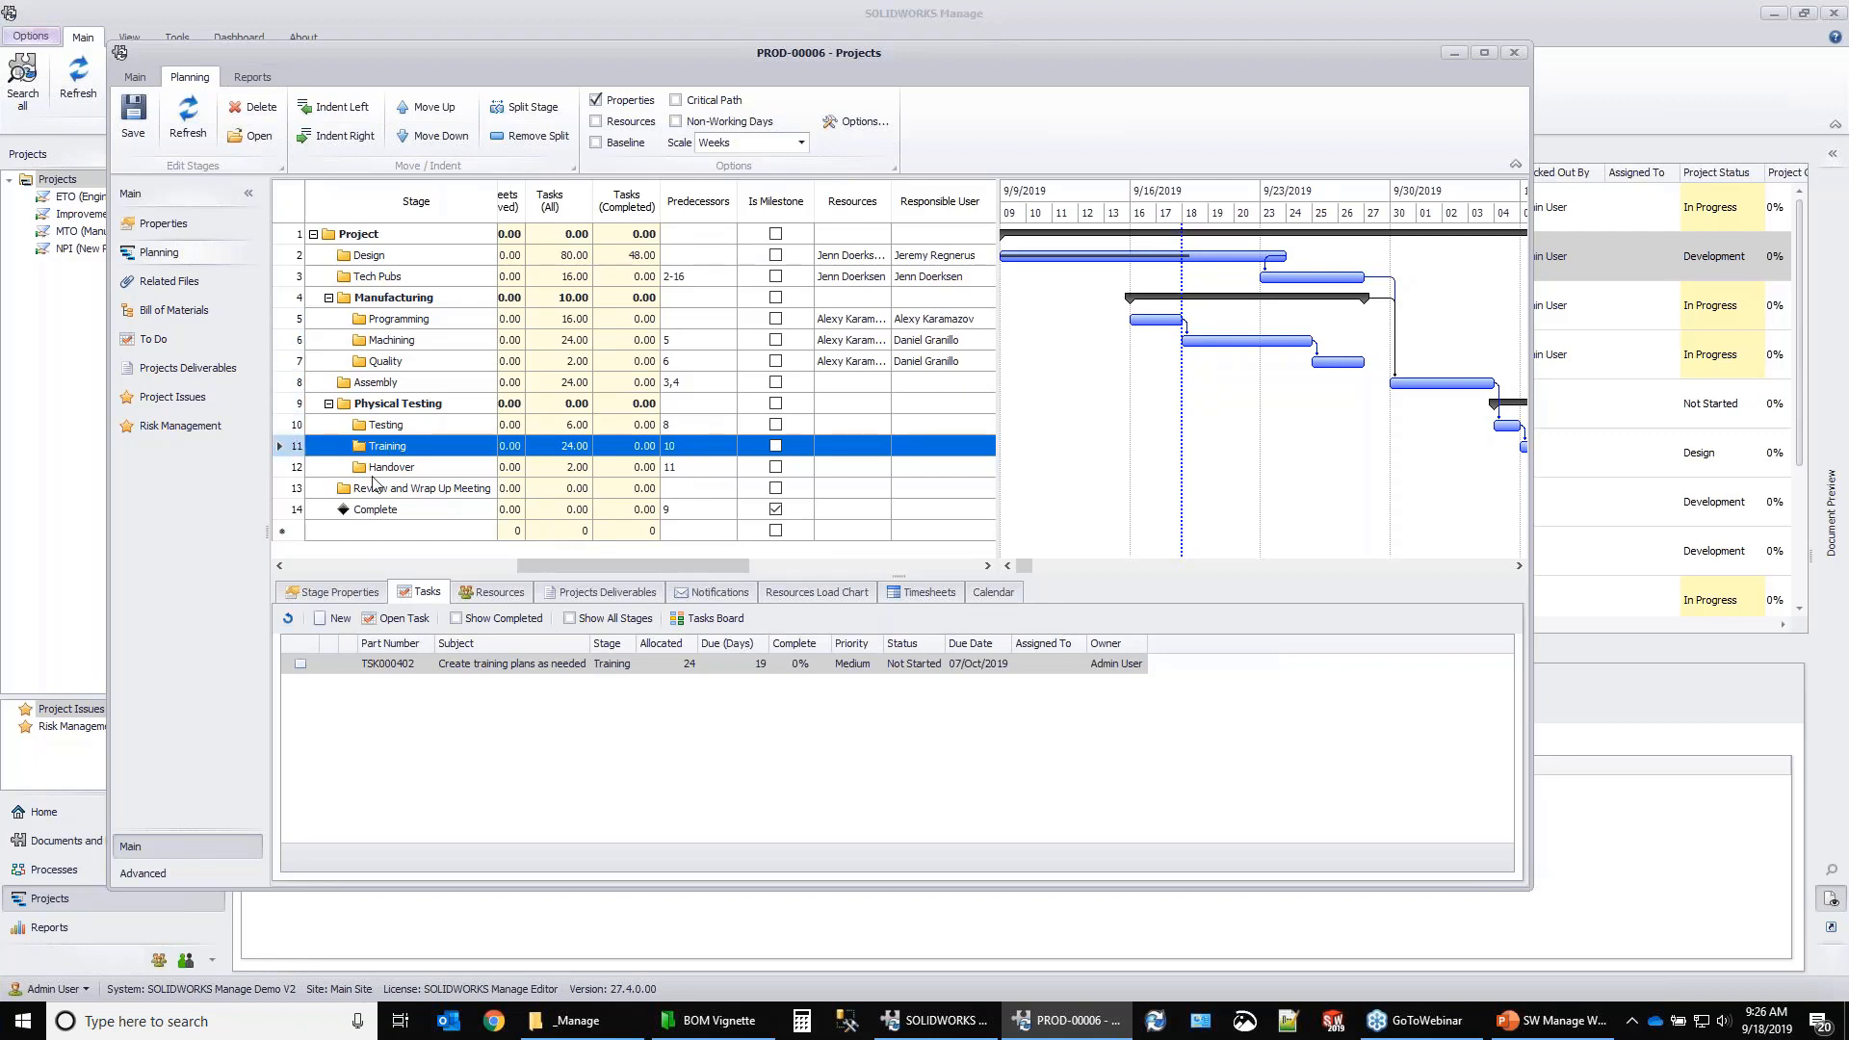
drag(540, 567, 303, 579)
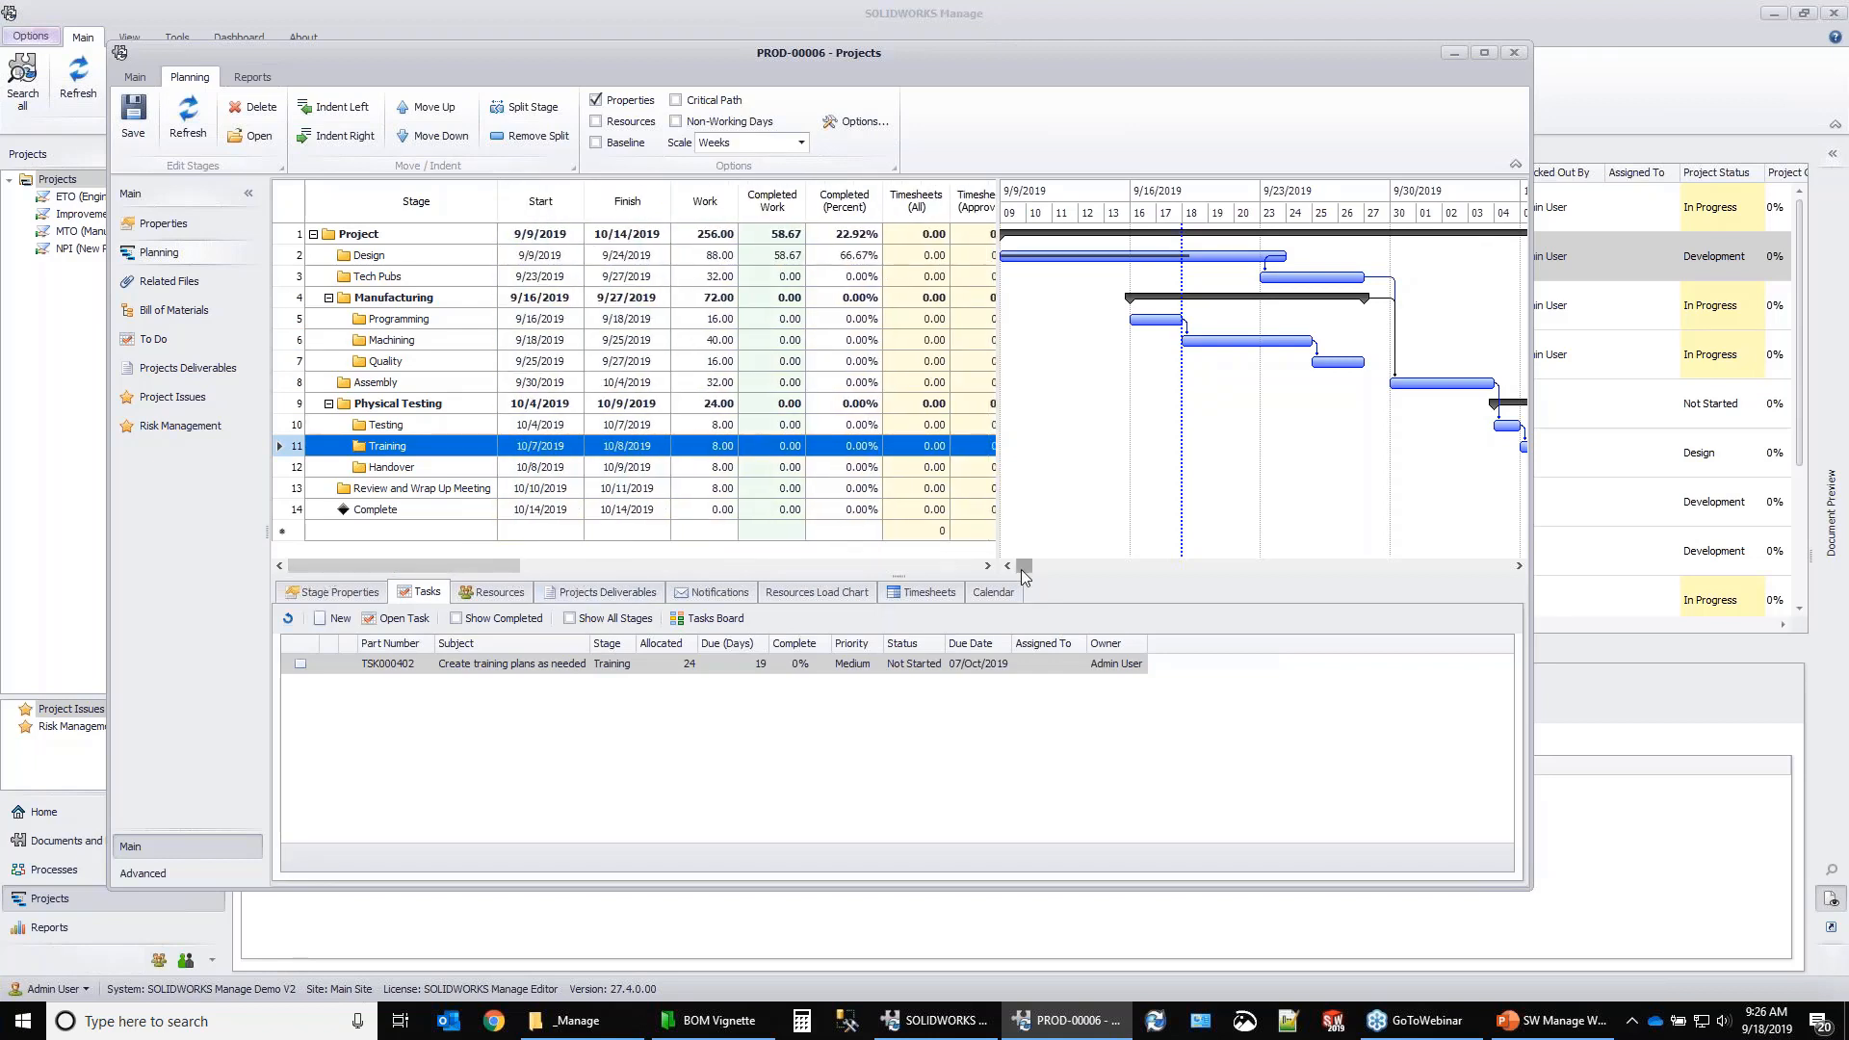
Move the Tech Pubs stage on the Gantt chart to run from 9/25/2019 to 10/1/2019.
mouse_move(1023, 567)
mouse_down()
mouse_move(1047, 574)
mouse_move(1017, 568)
mouse_up()
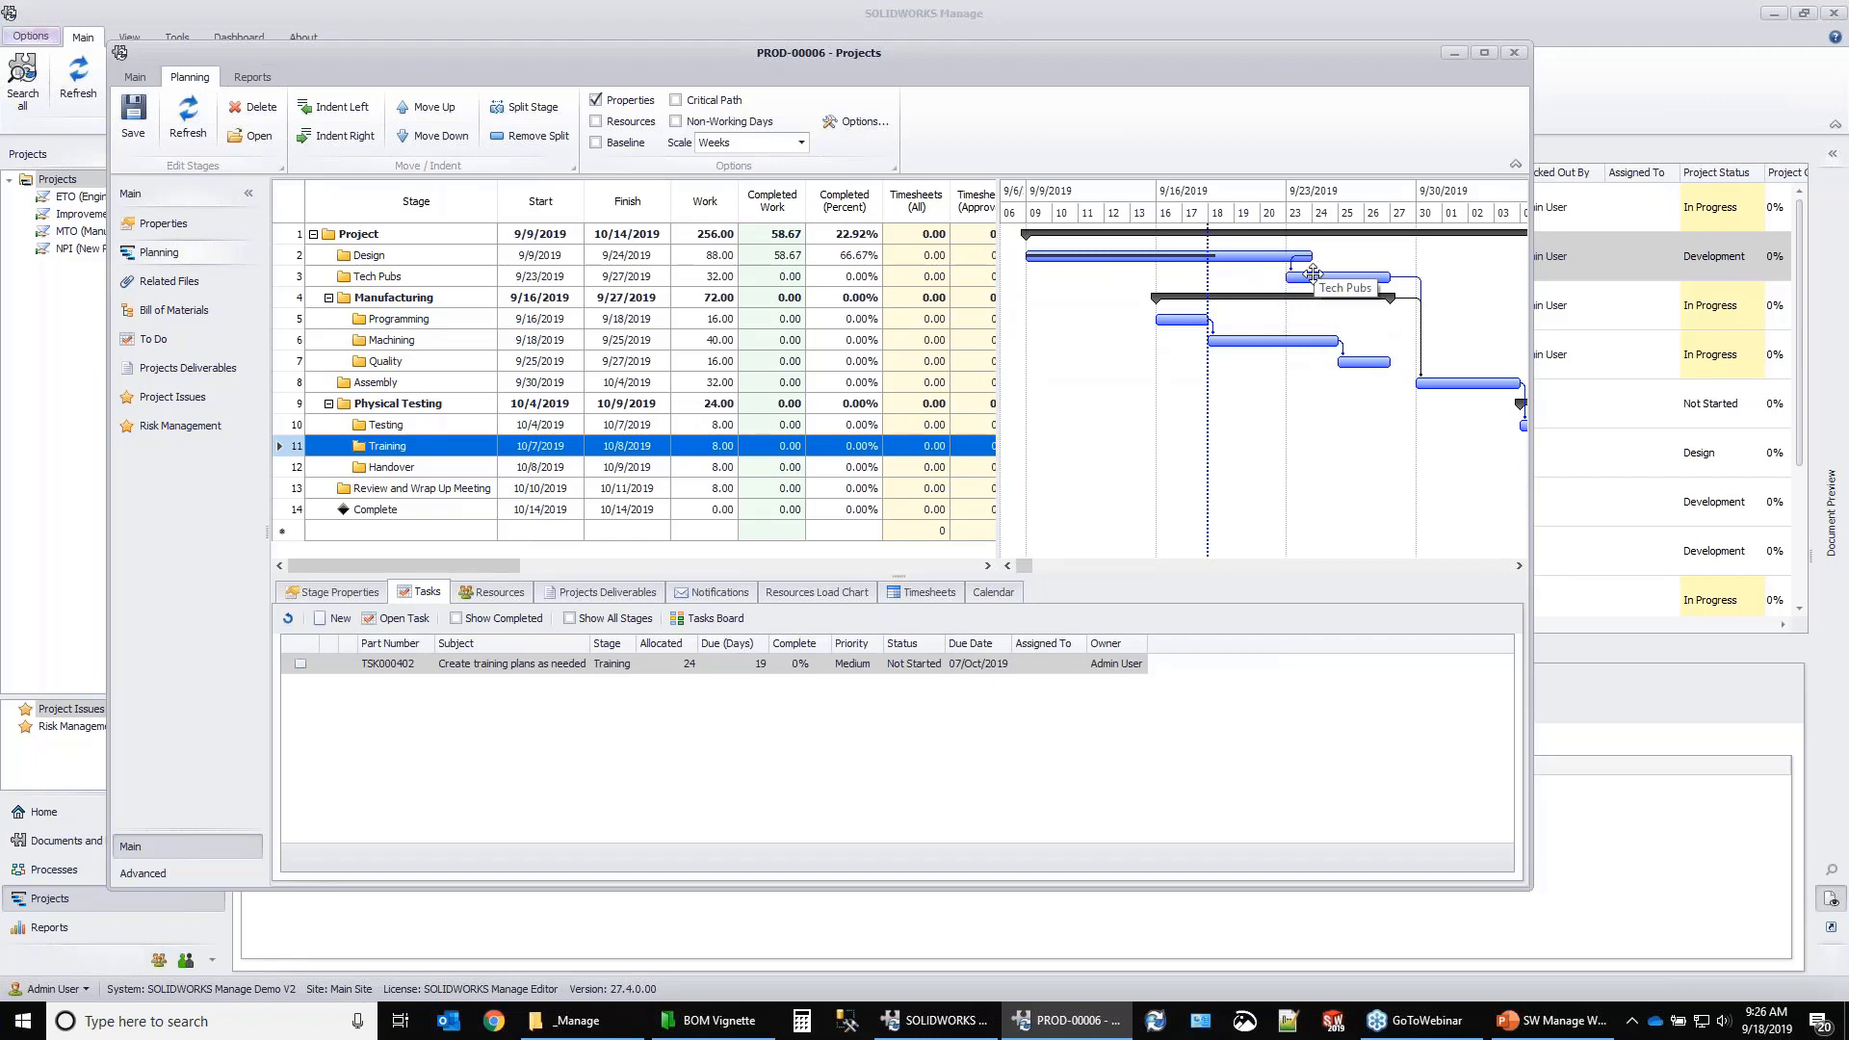
drag(1312, 275, 1377, 274)
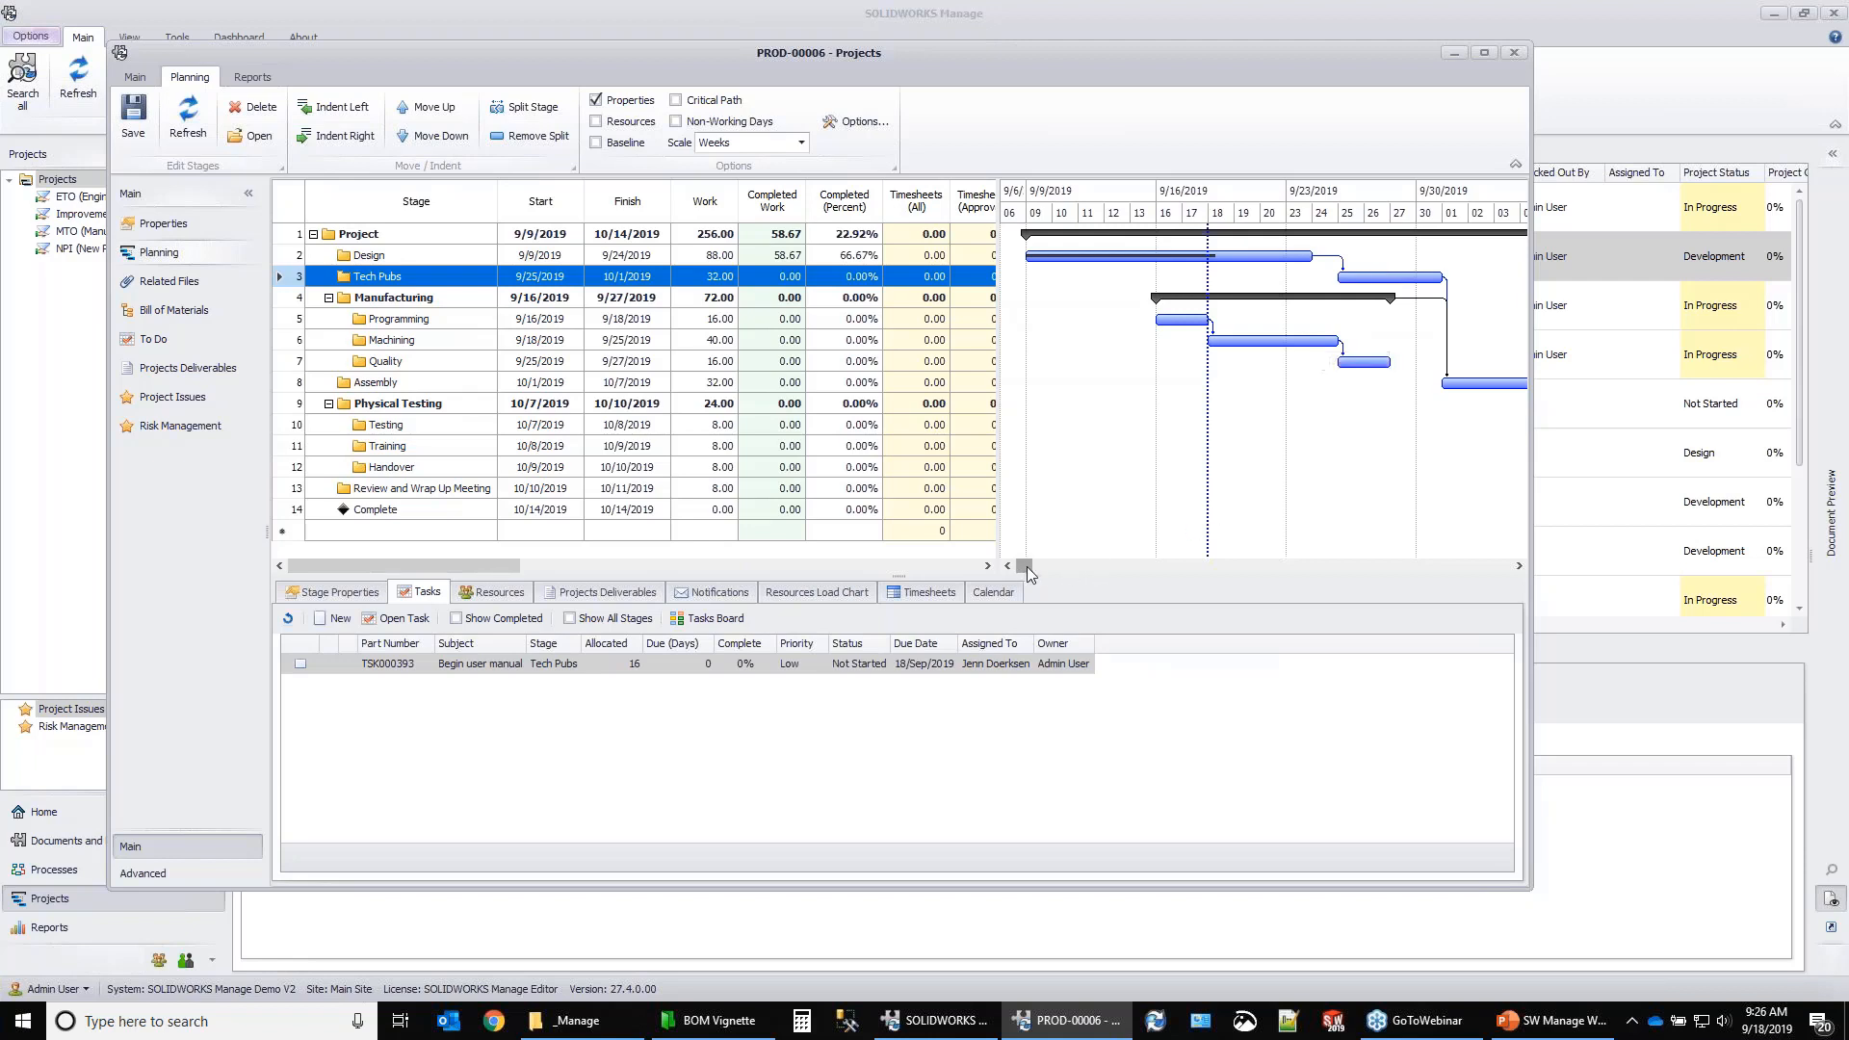
mouse_move(1024, 566)
mouse_down()
mouse_move(1072, 568)
mouse_move(1025, 570)
mouse_up()
Review the project's bill of materials, properties and to-do tasks, including completed ones, and close the project record.
click(178, 310)
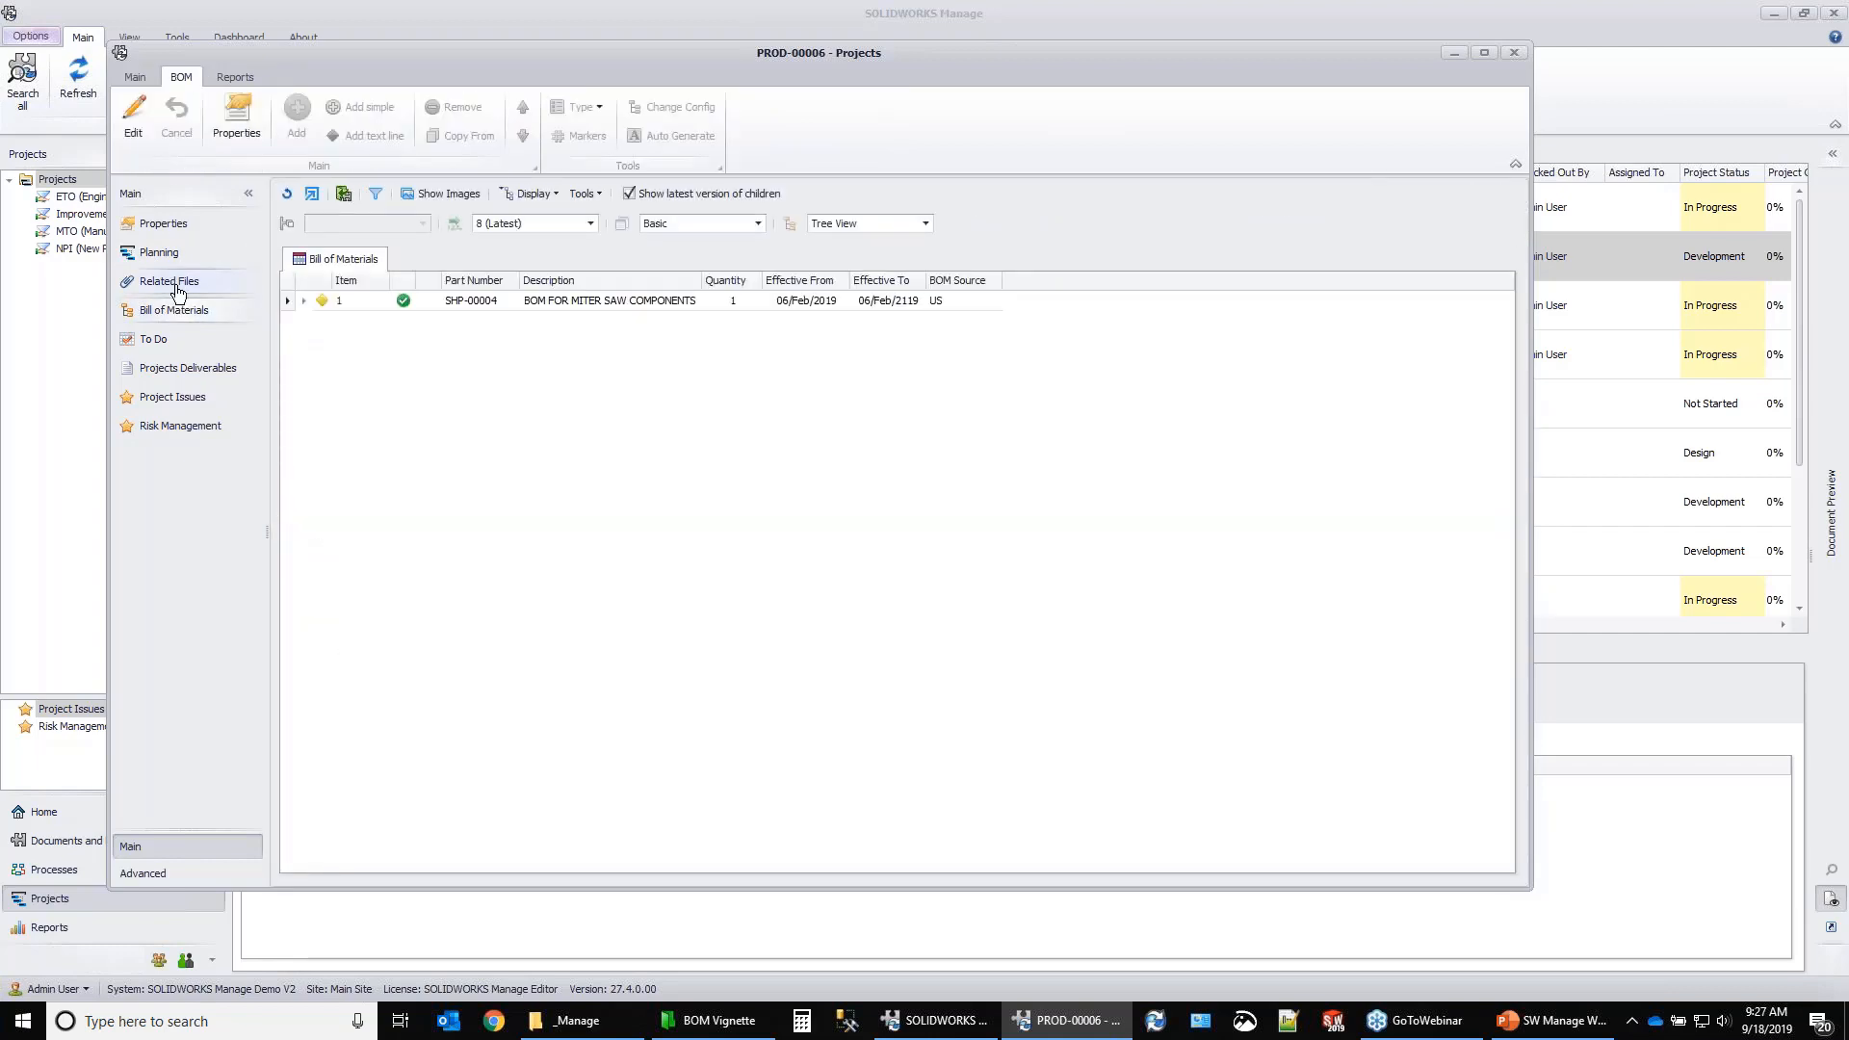
click(154, 225)
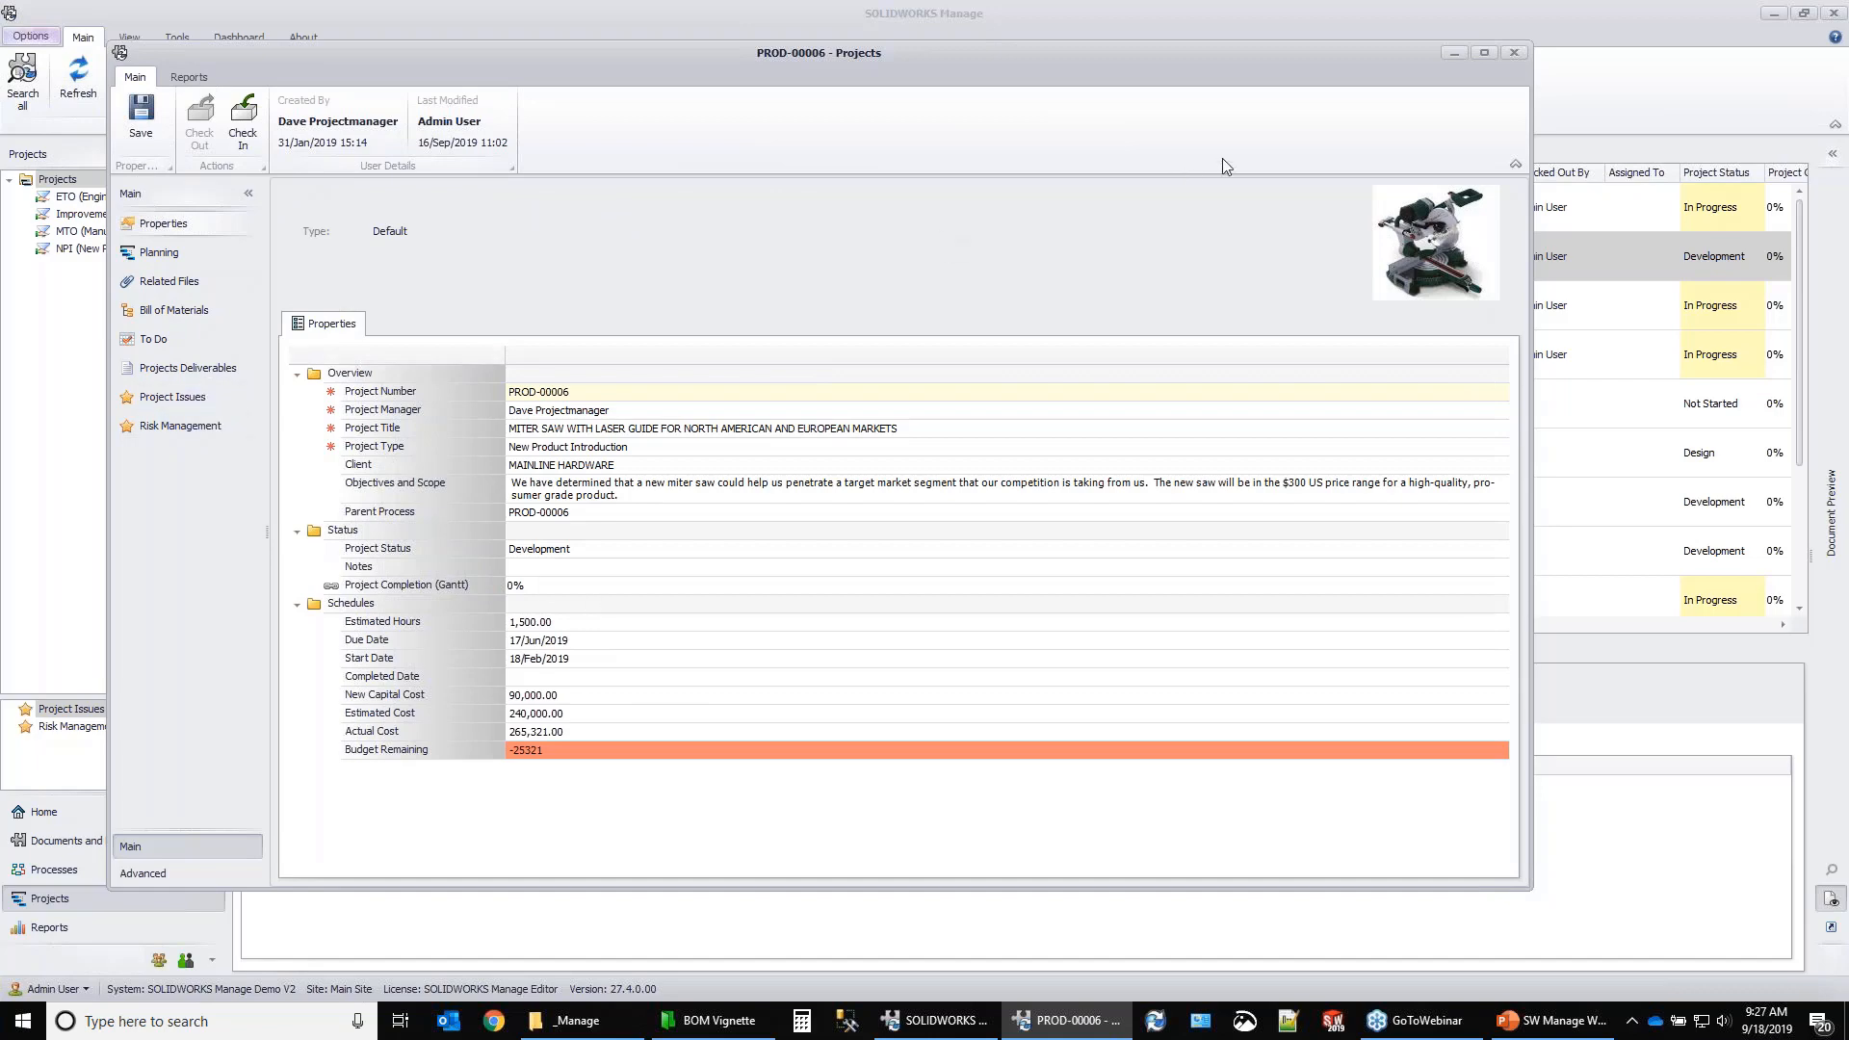
click(153, 340)
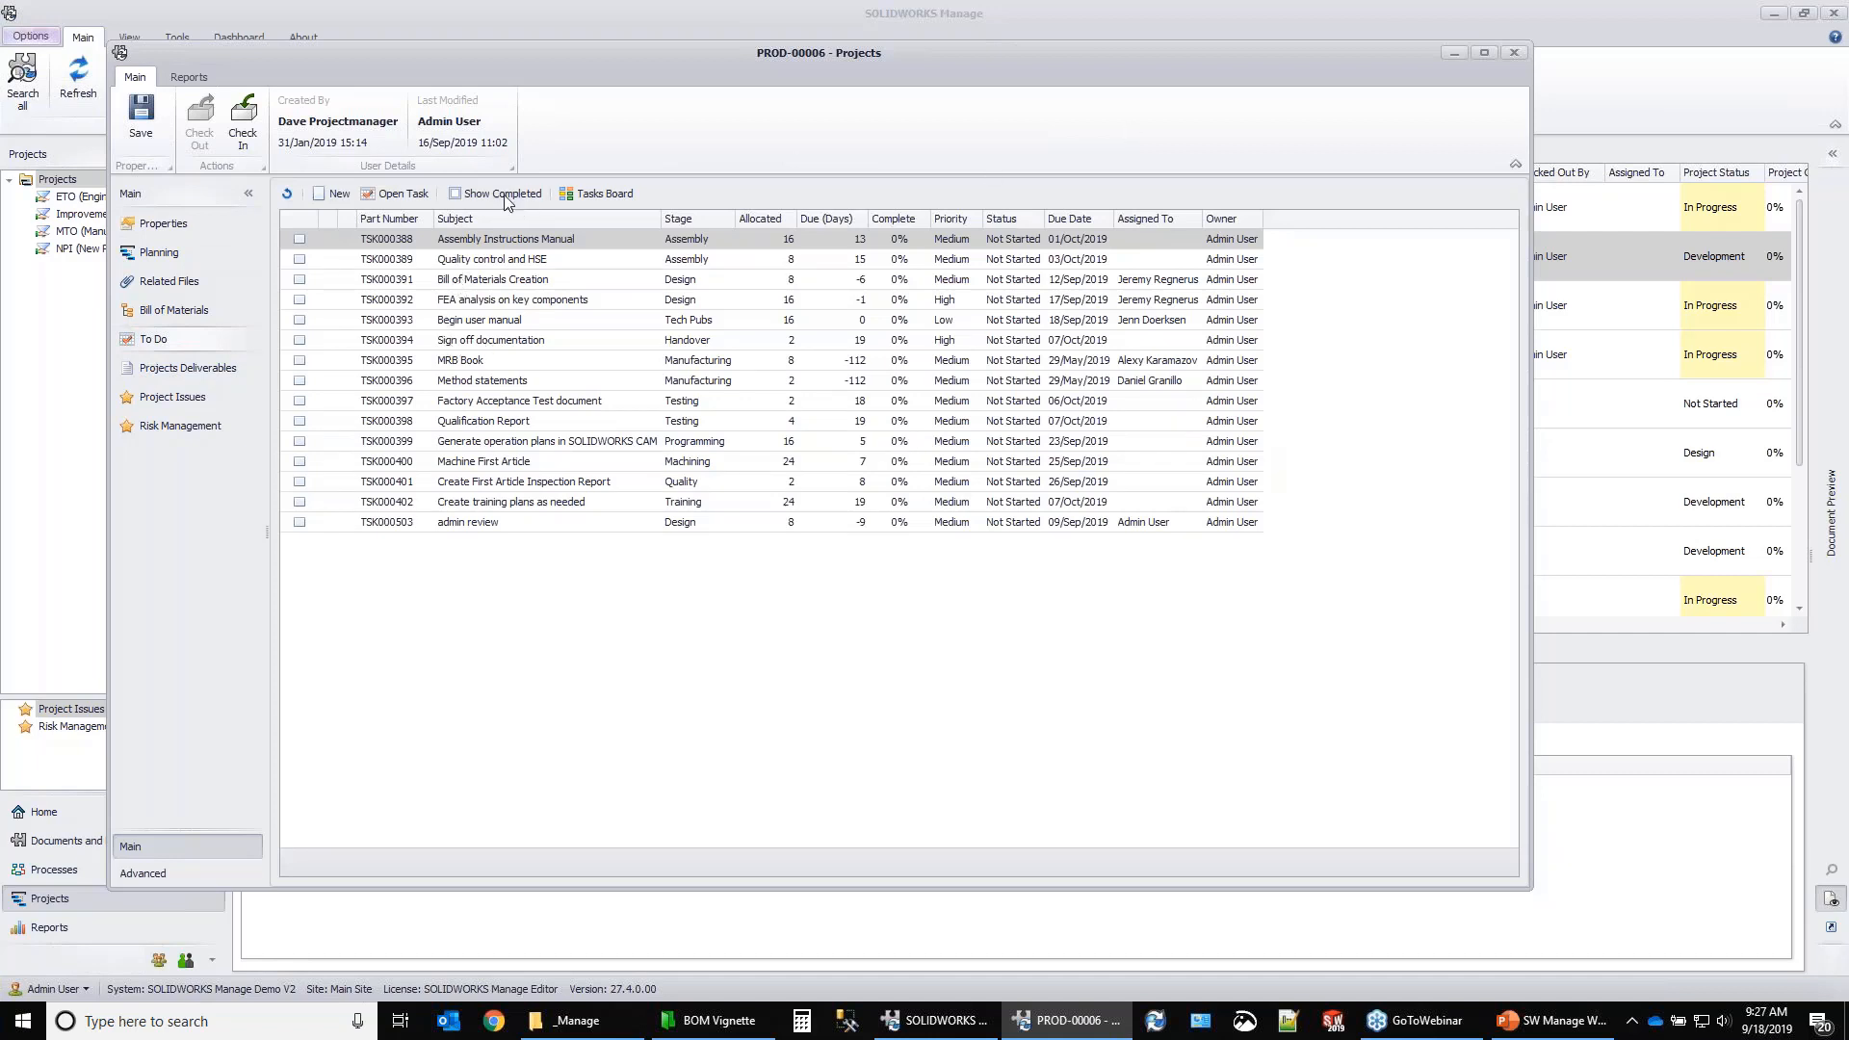
click(470, 194)
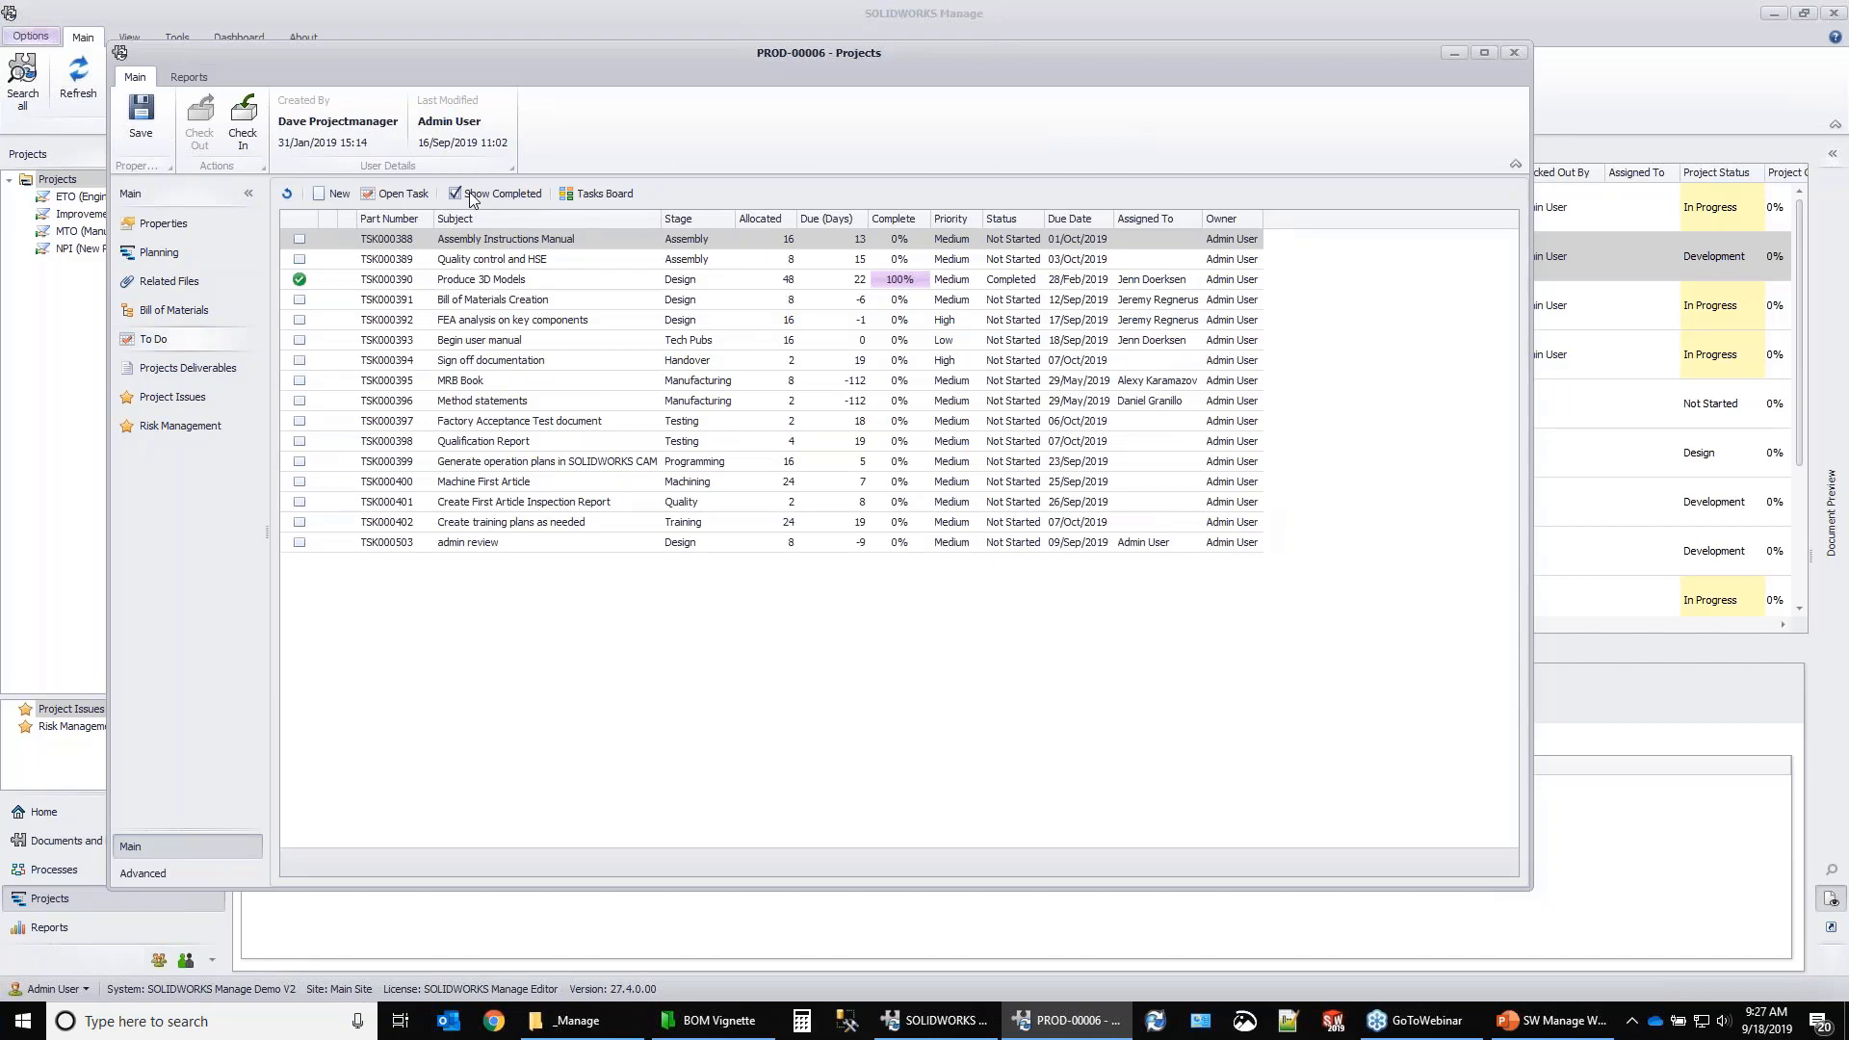
click(470, 192)
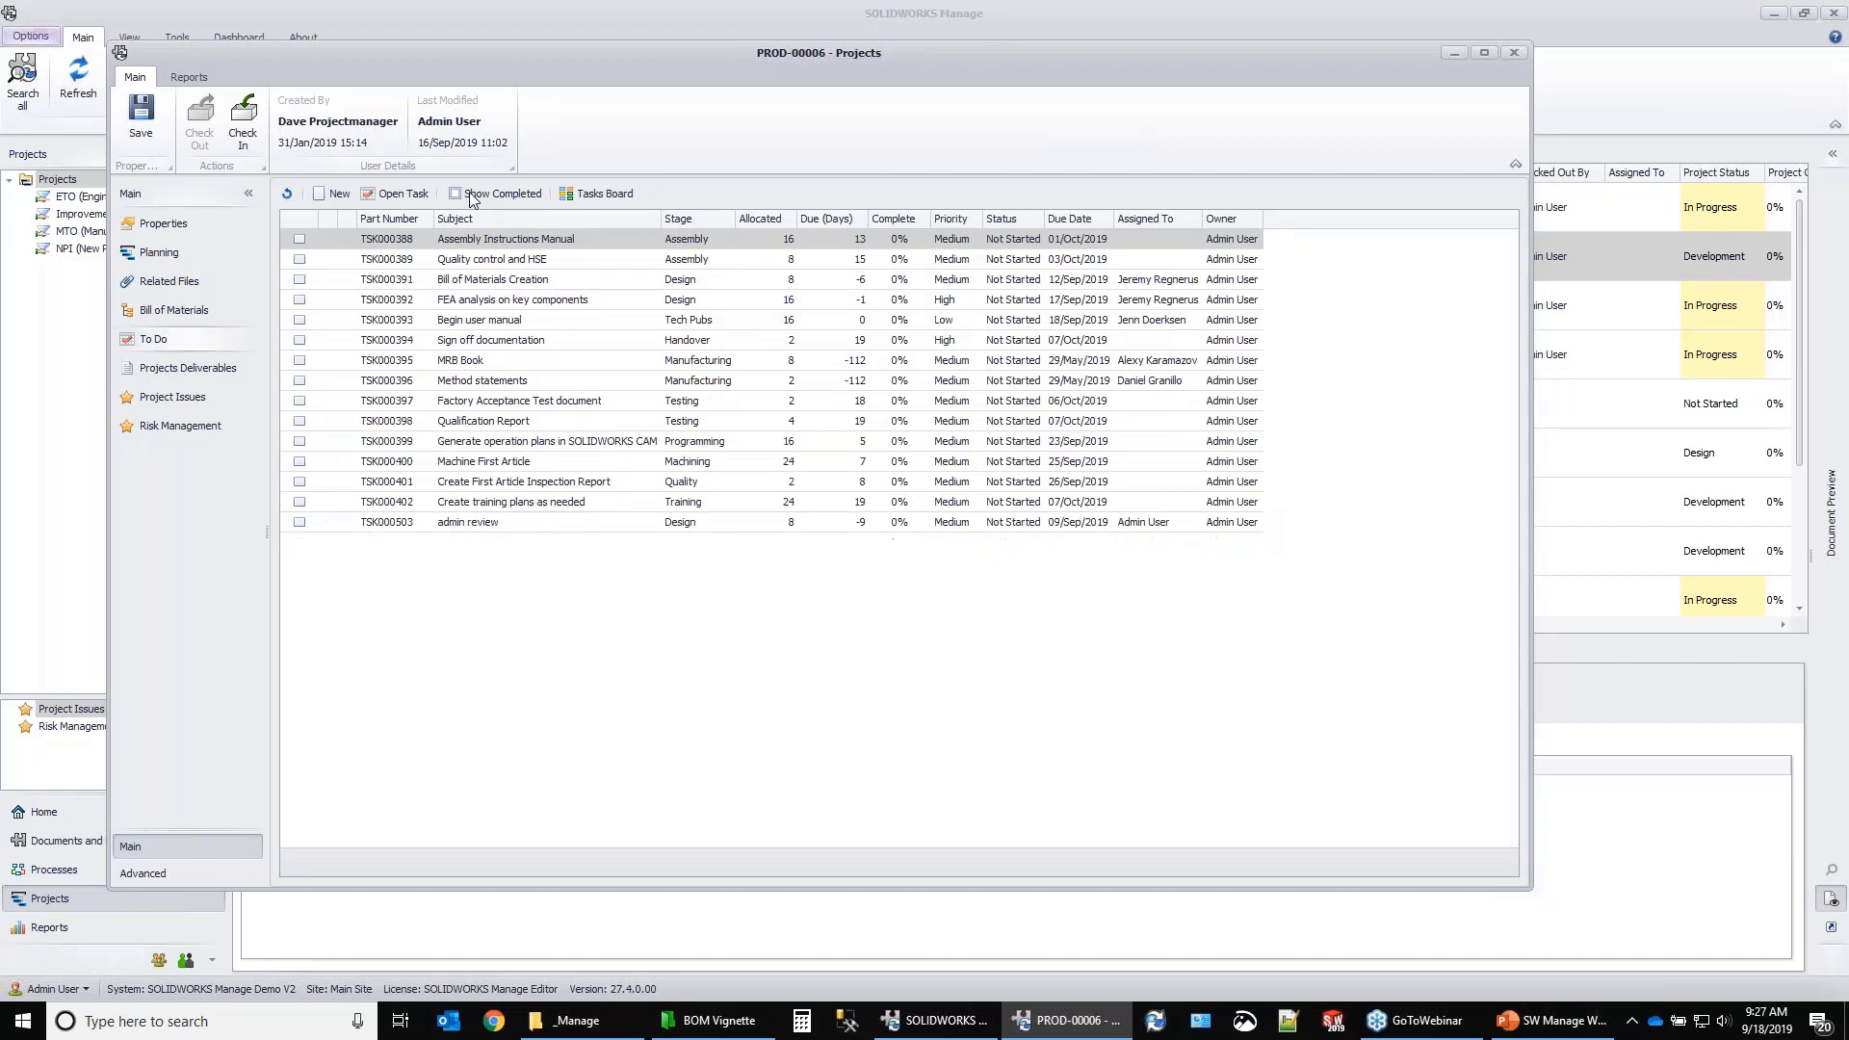
click(1516, 53)
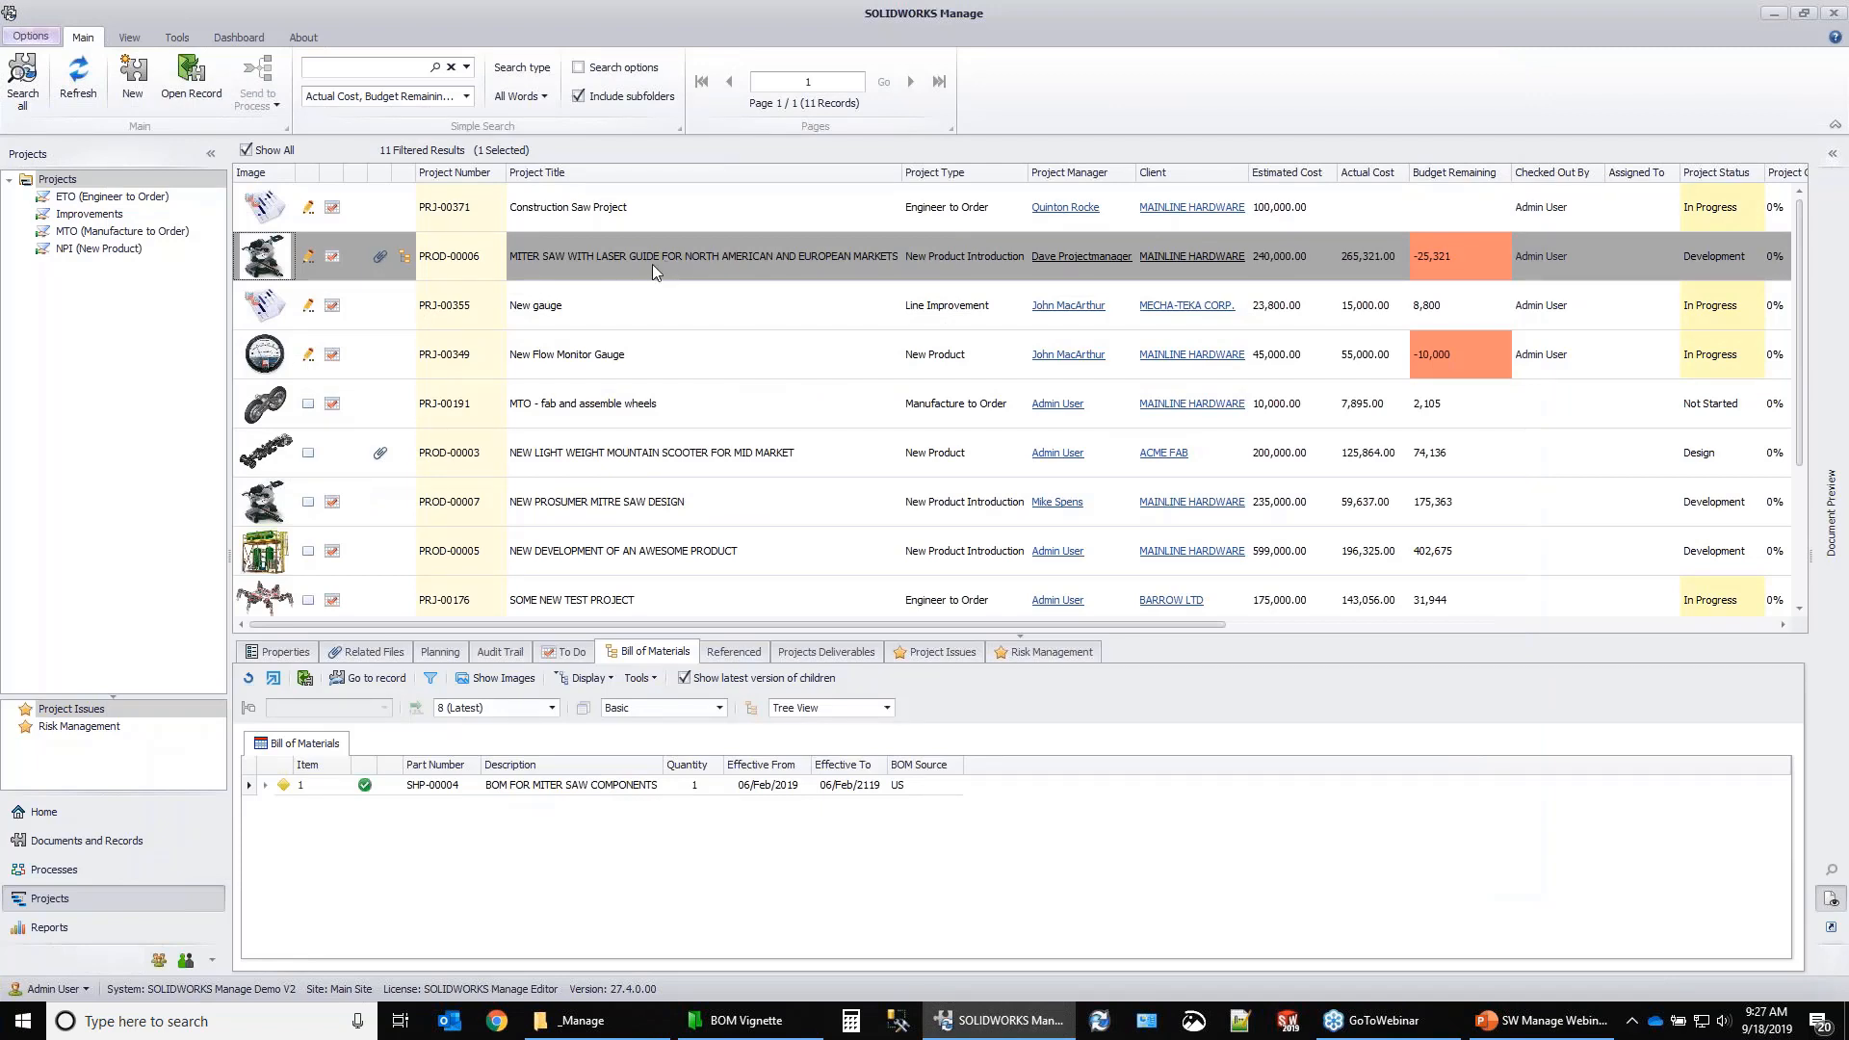
Run the All Project Details report for PROD-00006 and look through its preview to the project stages.
right_click(578, 255)
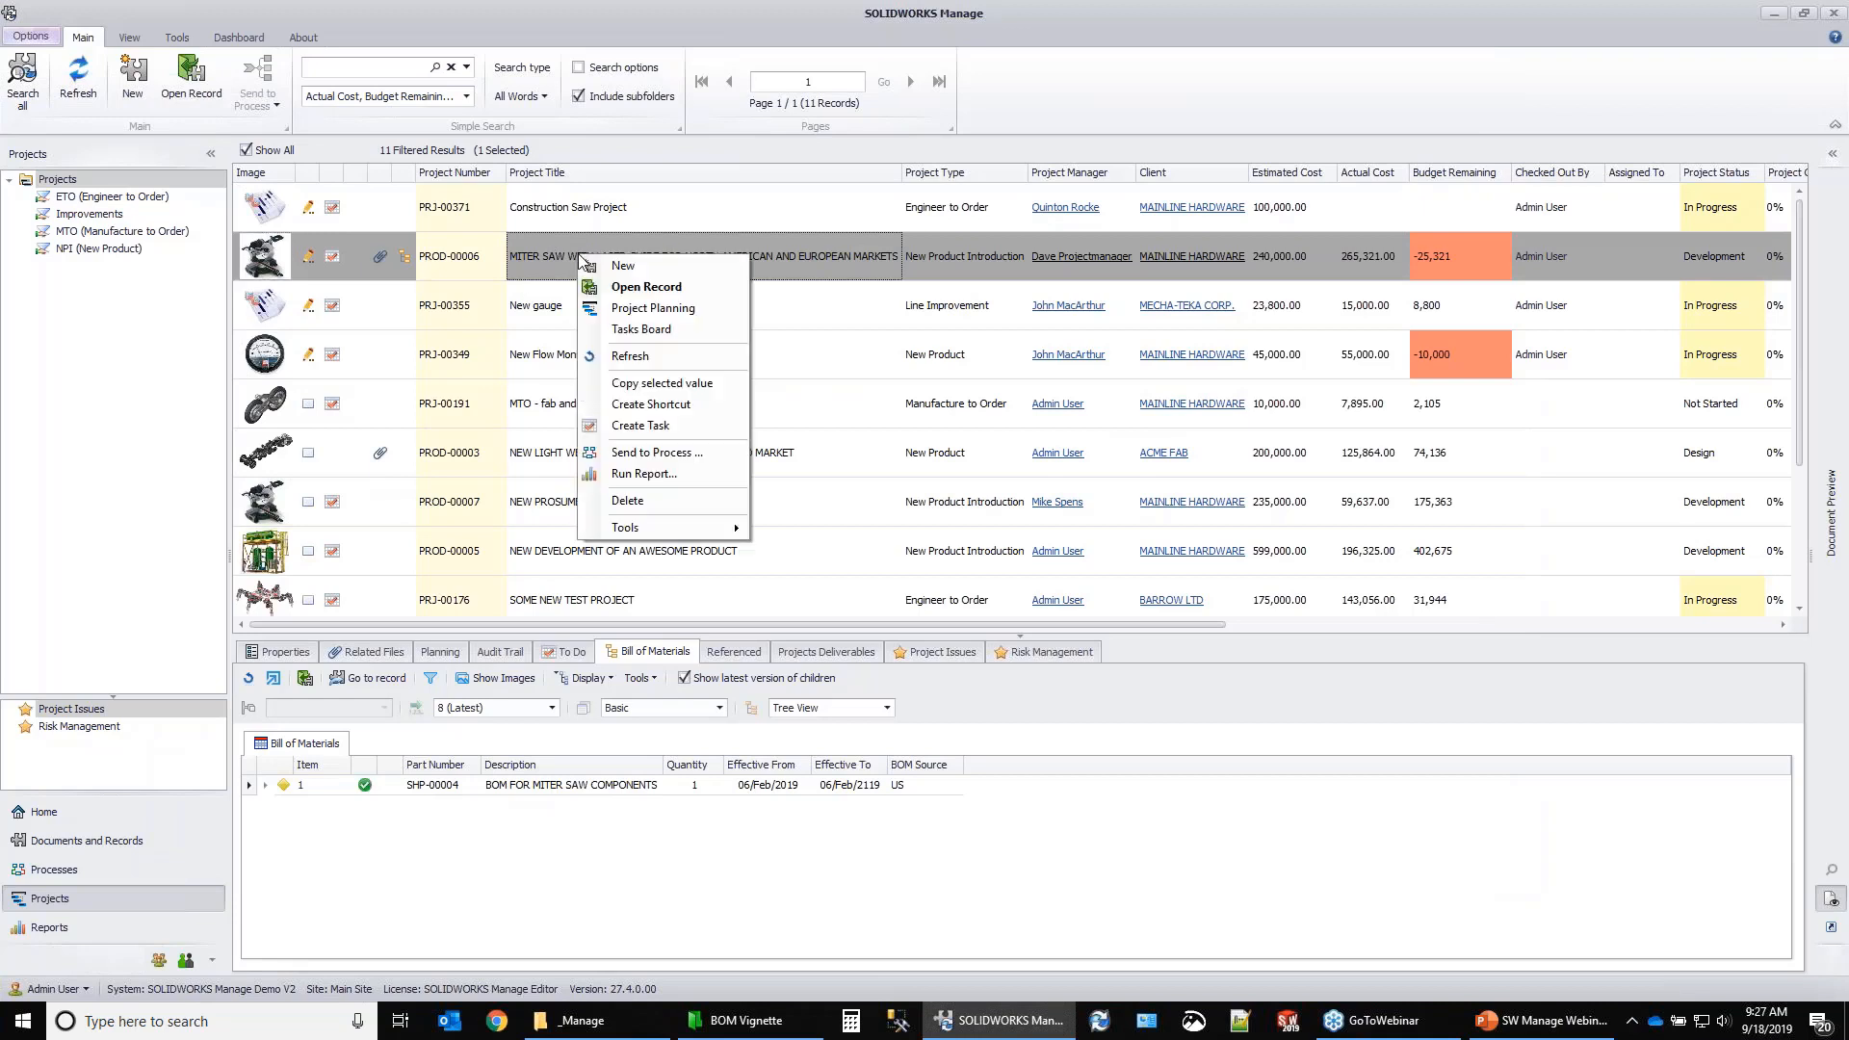
click(685, 472)
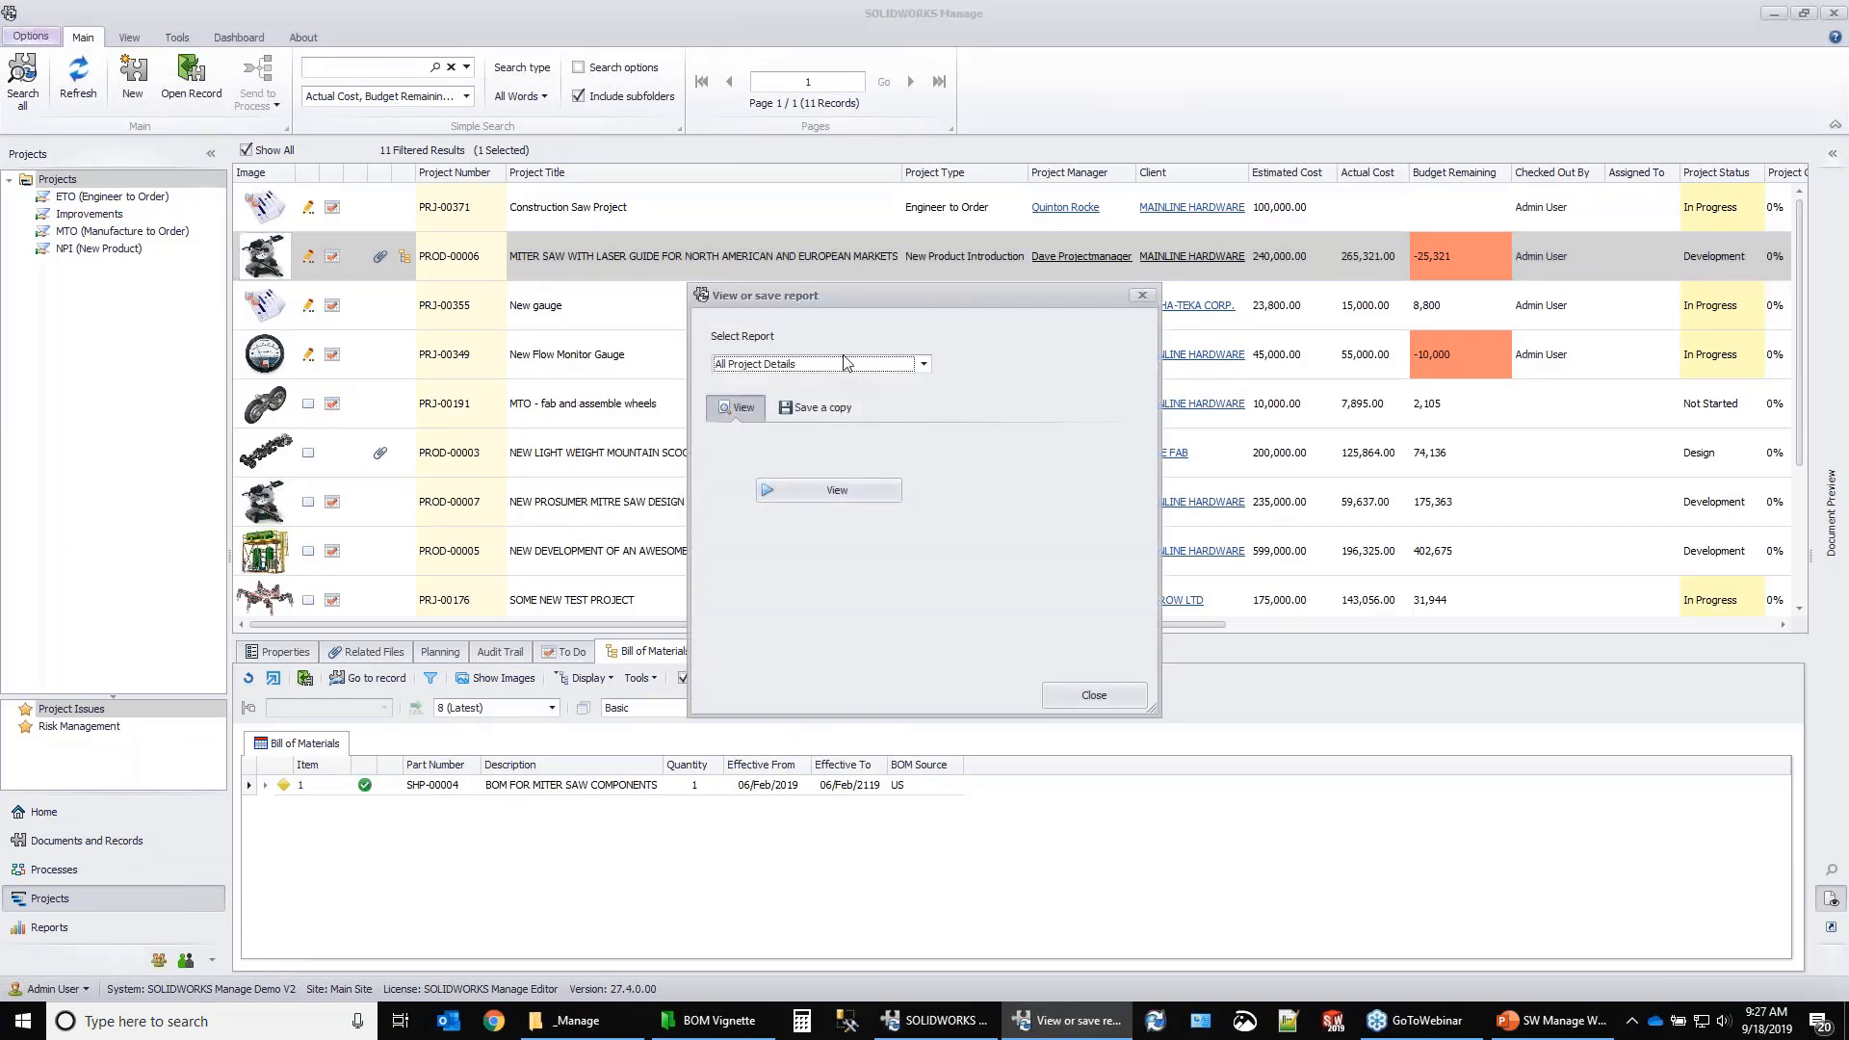
click(852, 491)
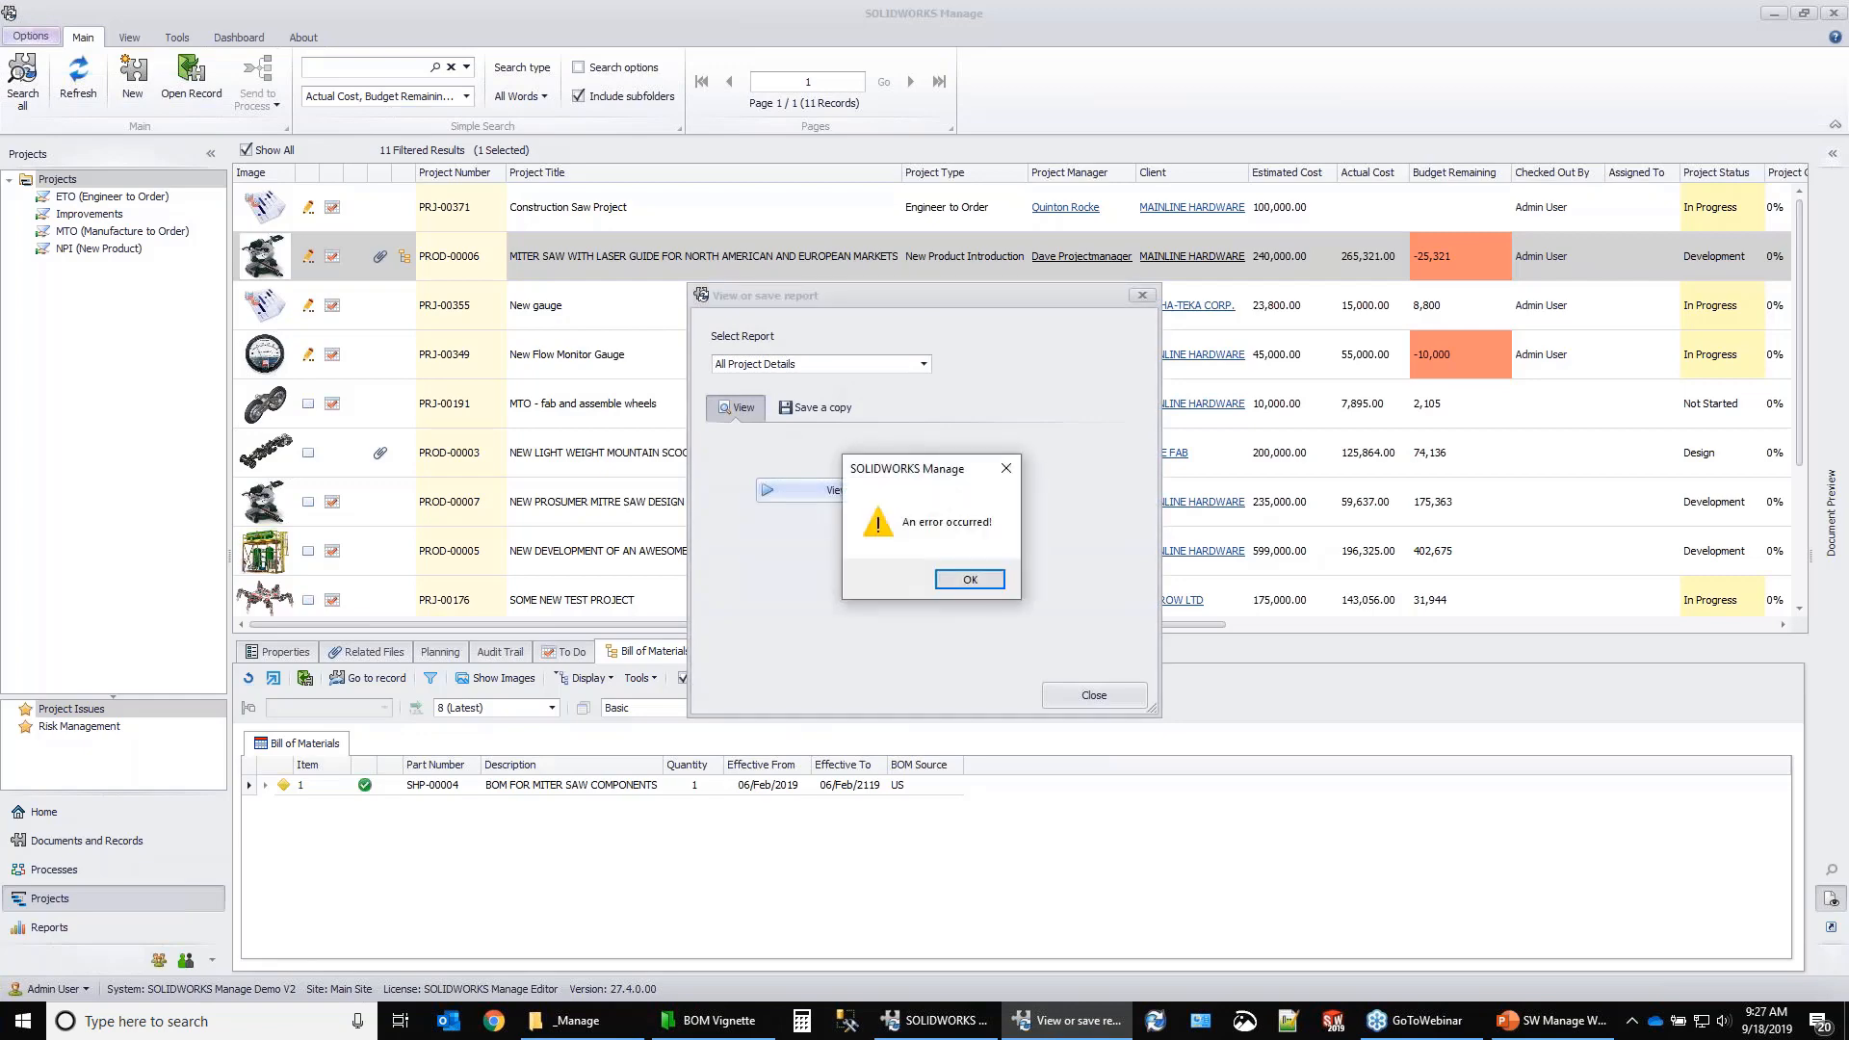
click(963, 578)
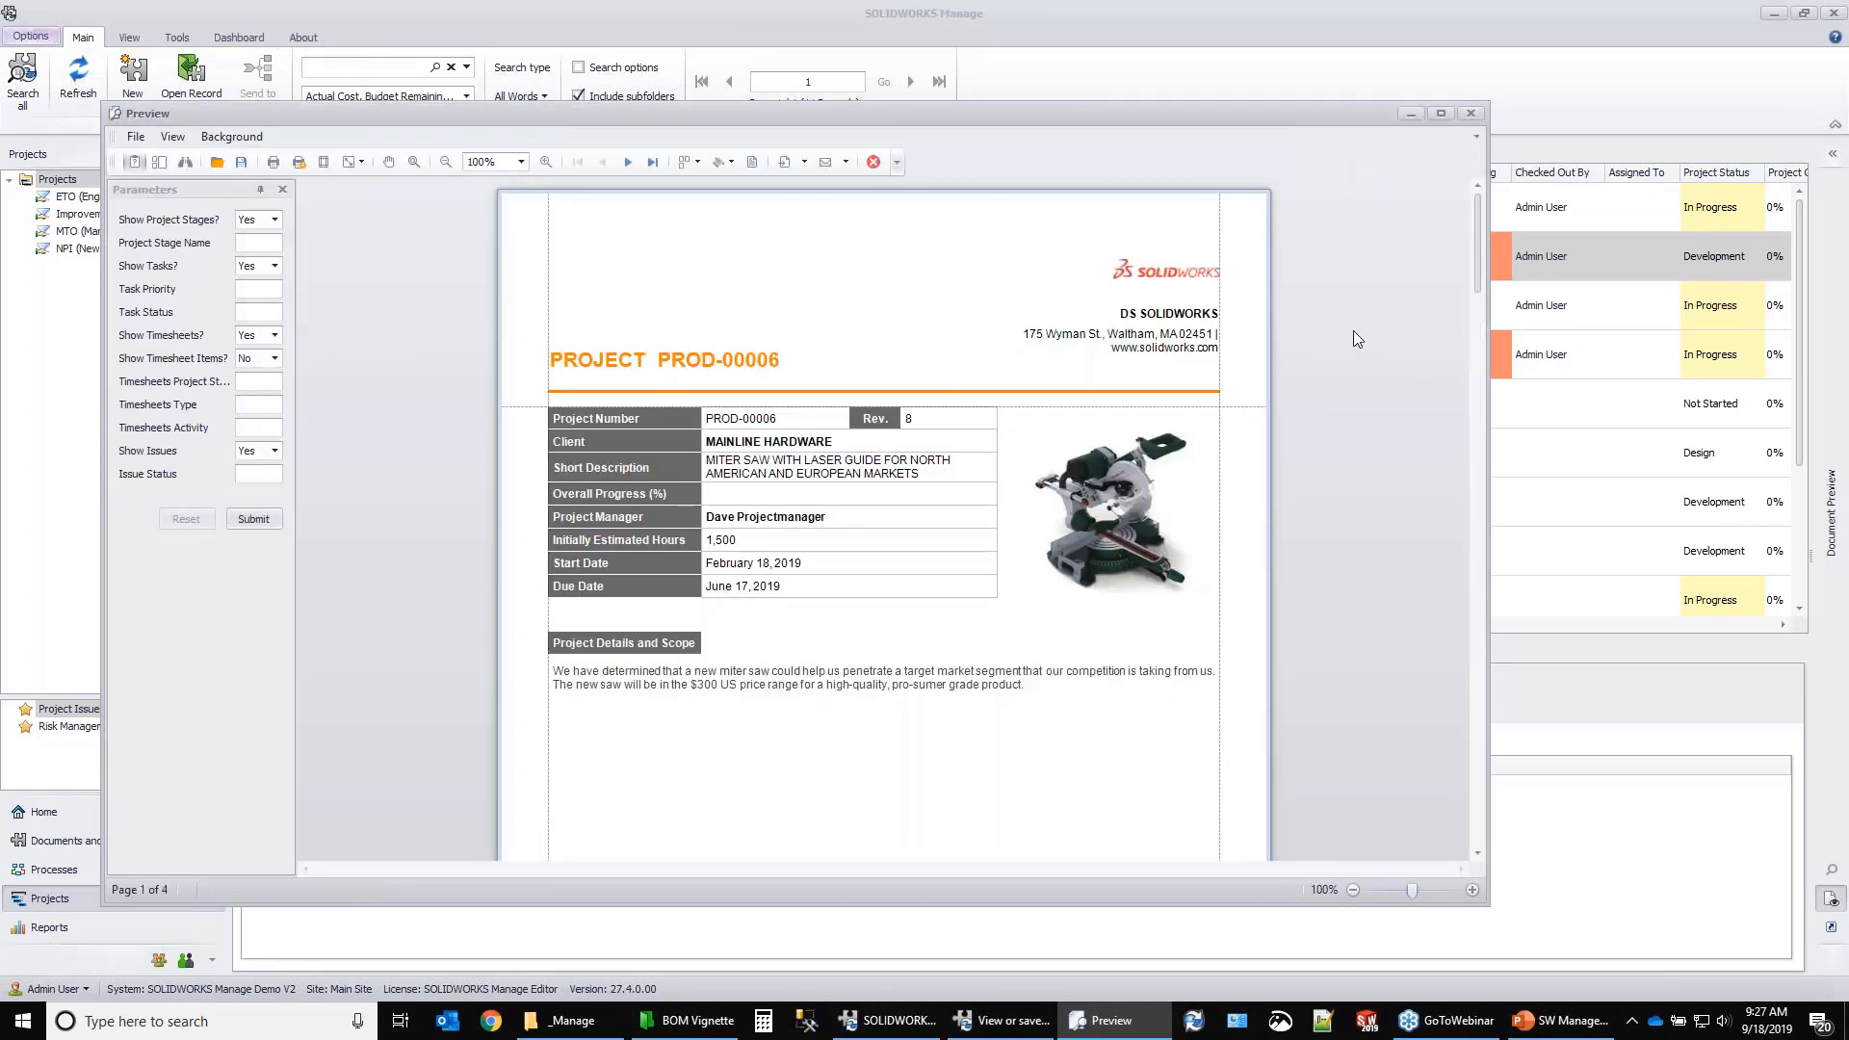
scroll(1205, 401, down, 3)
scroll(1205, 400, down, 10)
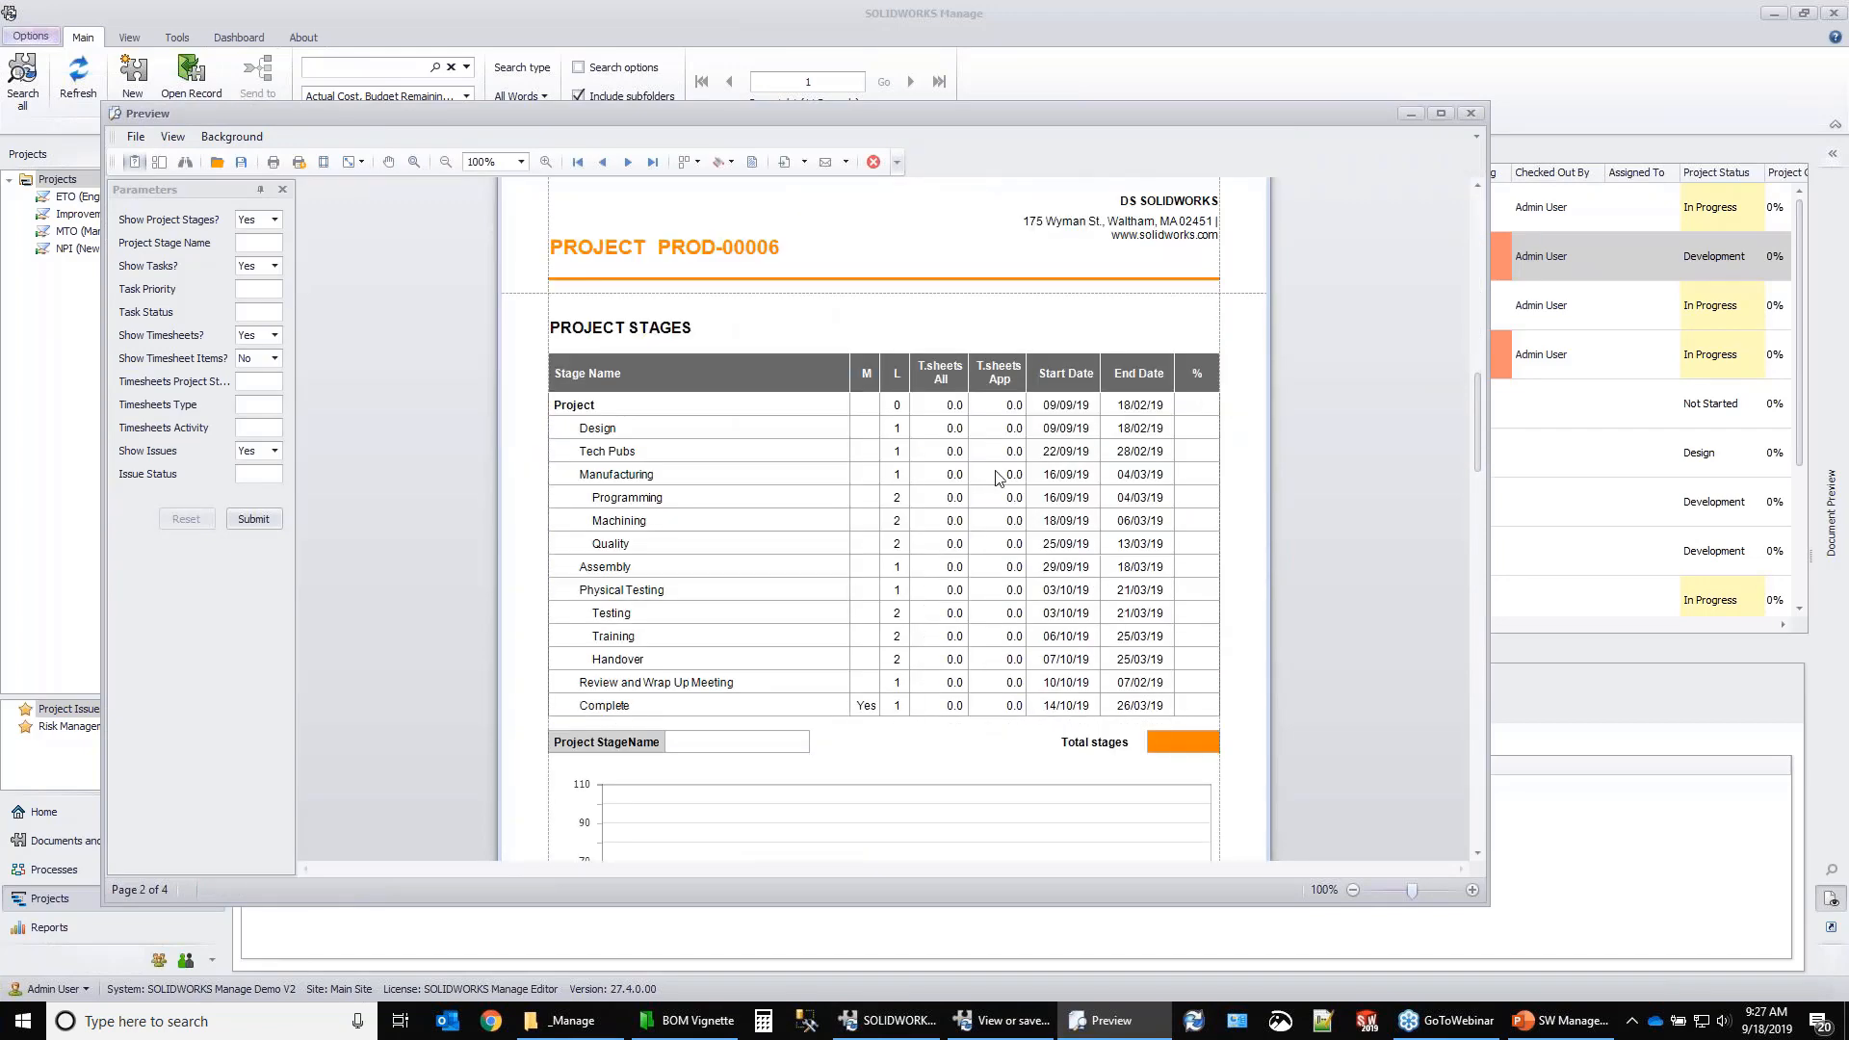
Look through the report's tasks, timesheets, risk analysis, project issues and deliverables, and close the preview.
scroll(1083, 701, down, 12)
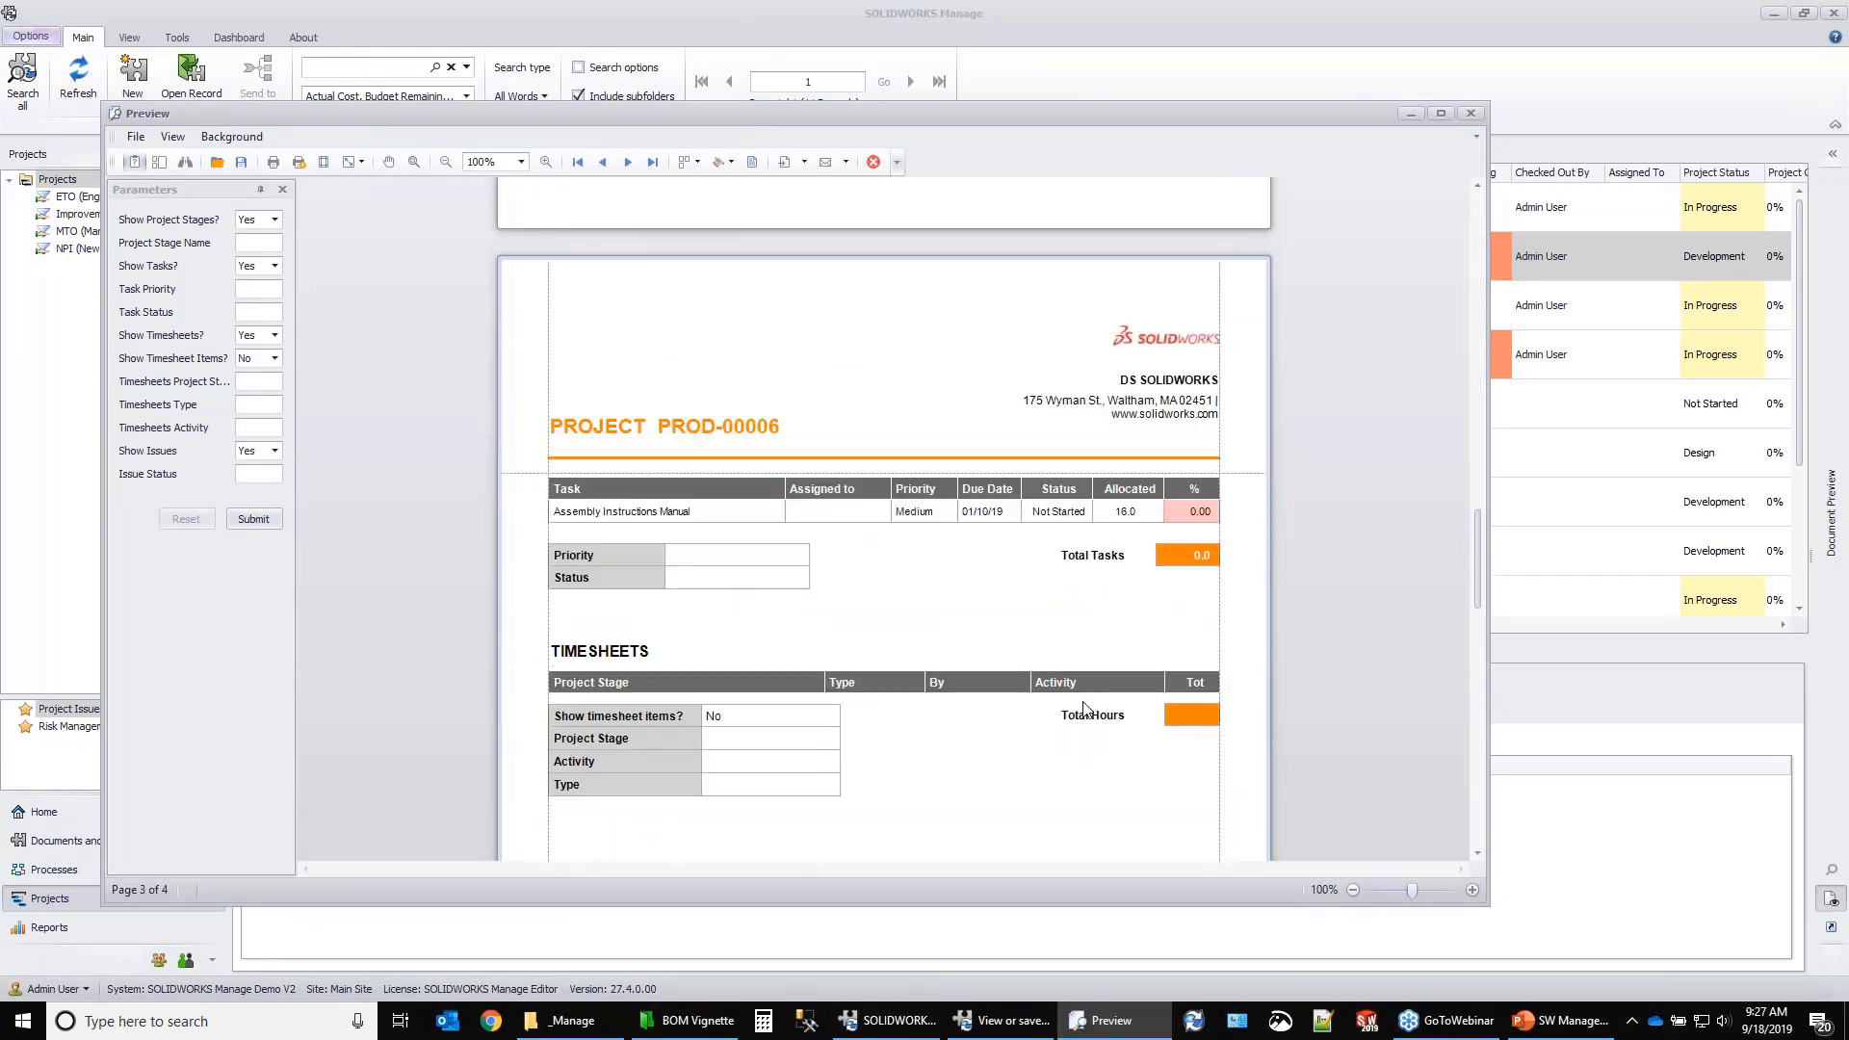
scroll(1082, 701, down, 3)
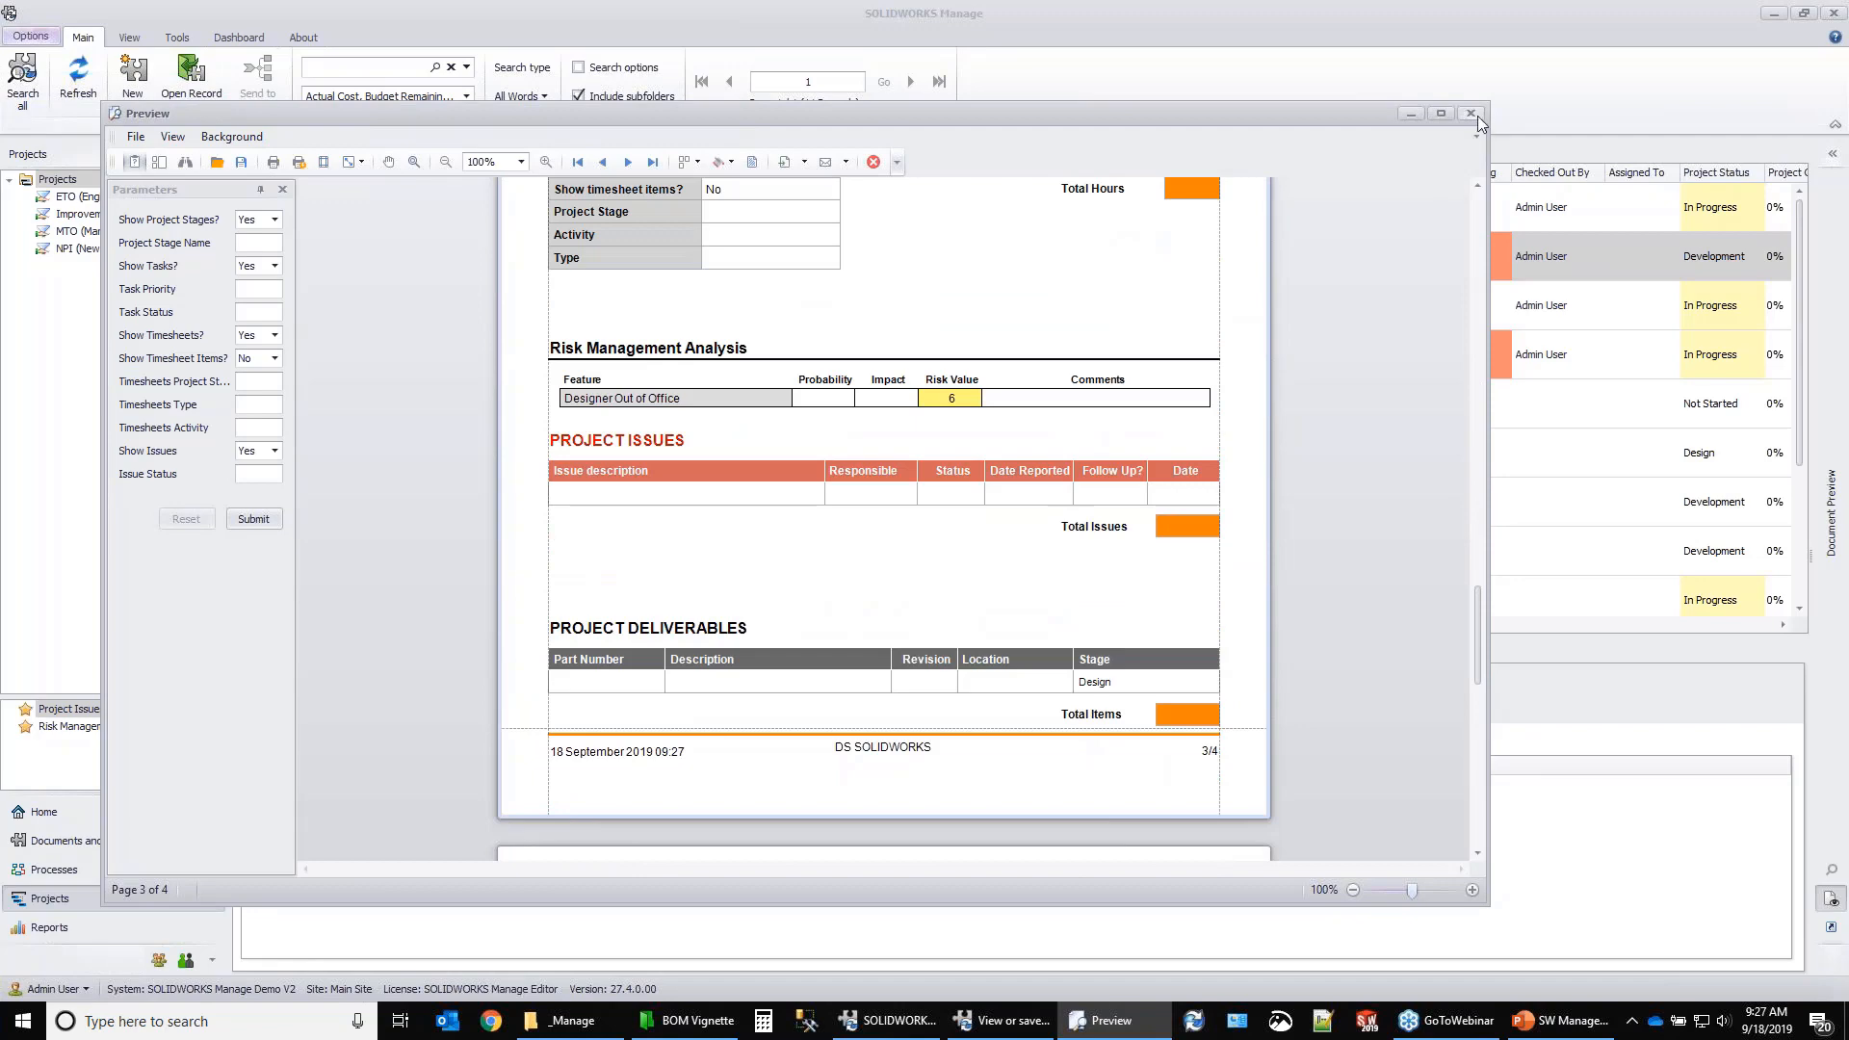
click(1472, 114)
click(1092, 691)
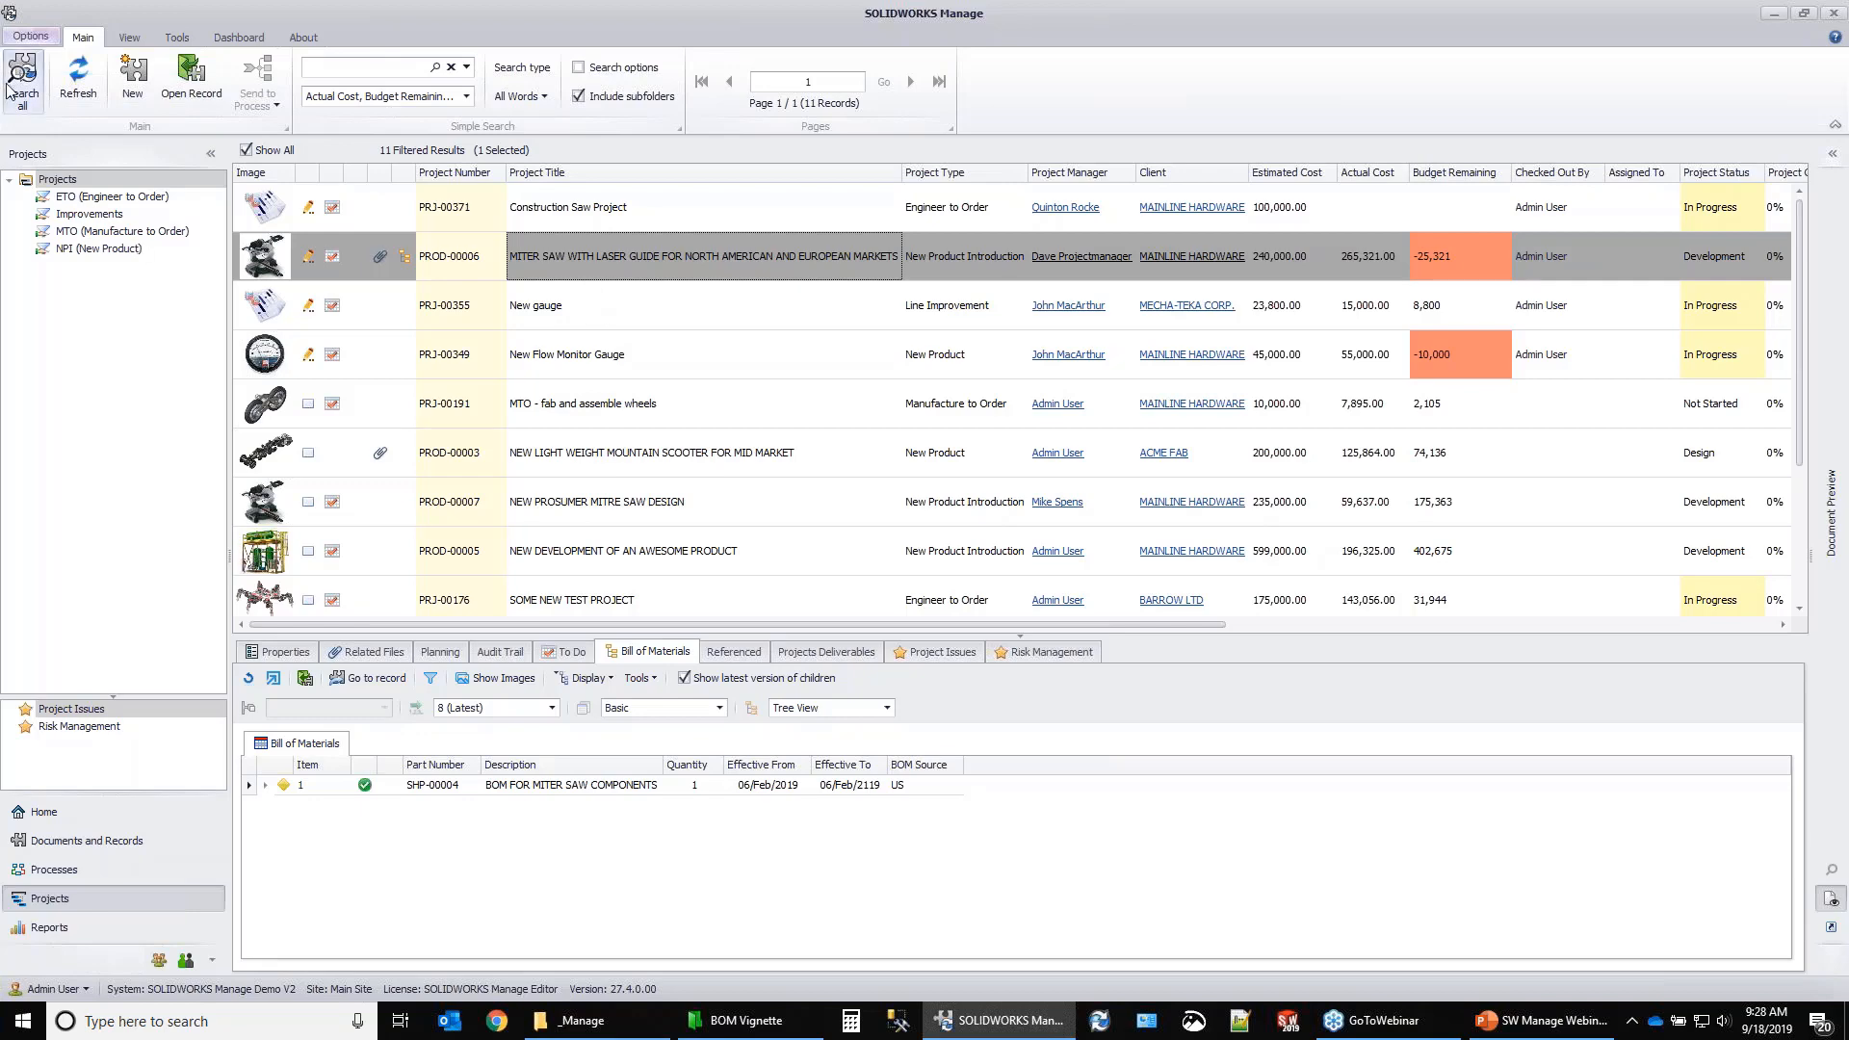
Create a new project, assign the chosen Engineering department employee as project manager, and title it New Webinar Project.
click(134, 82)
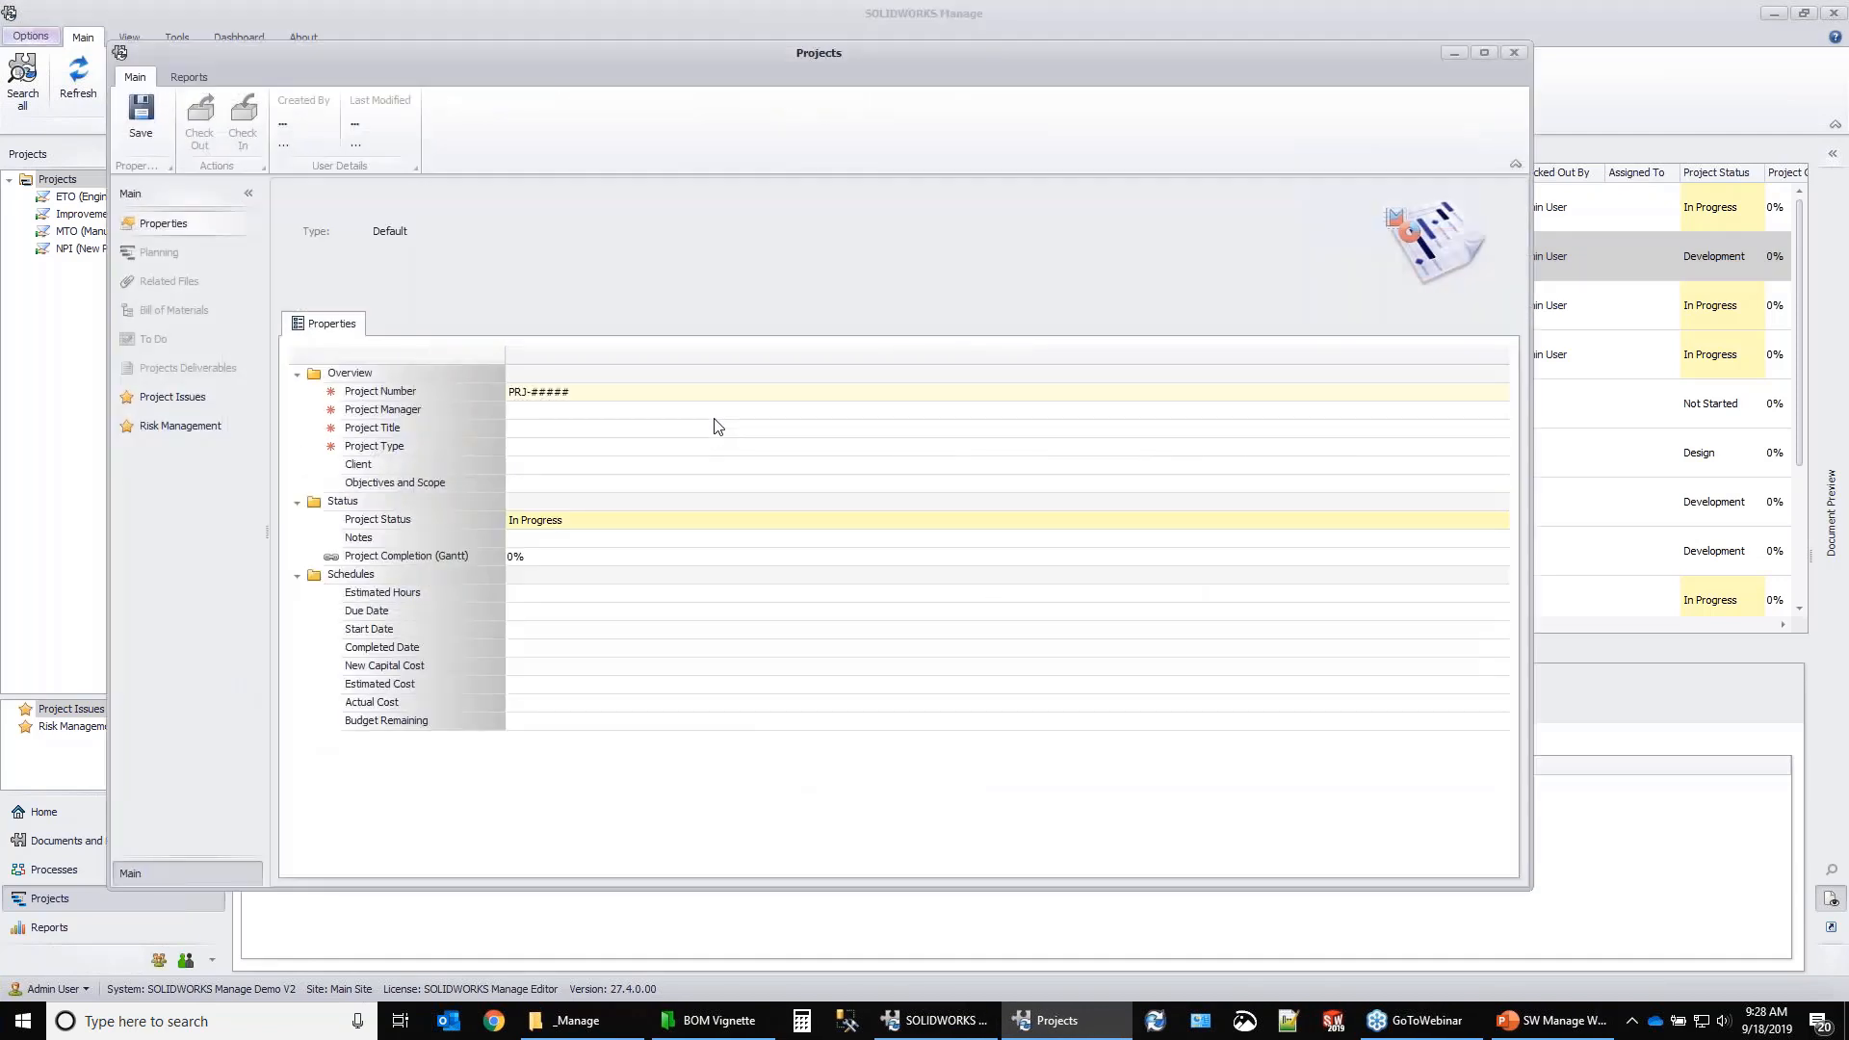
double_click(523, 420)
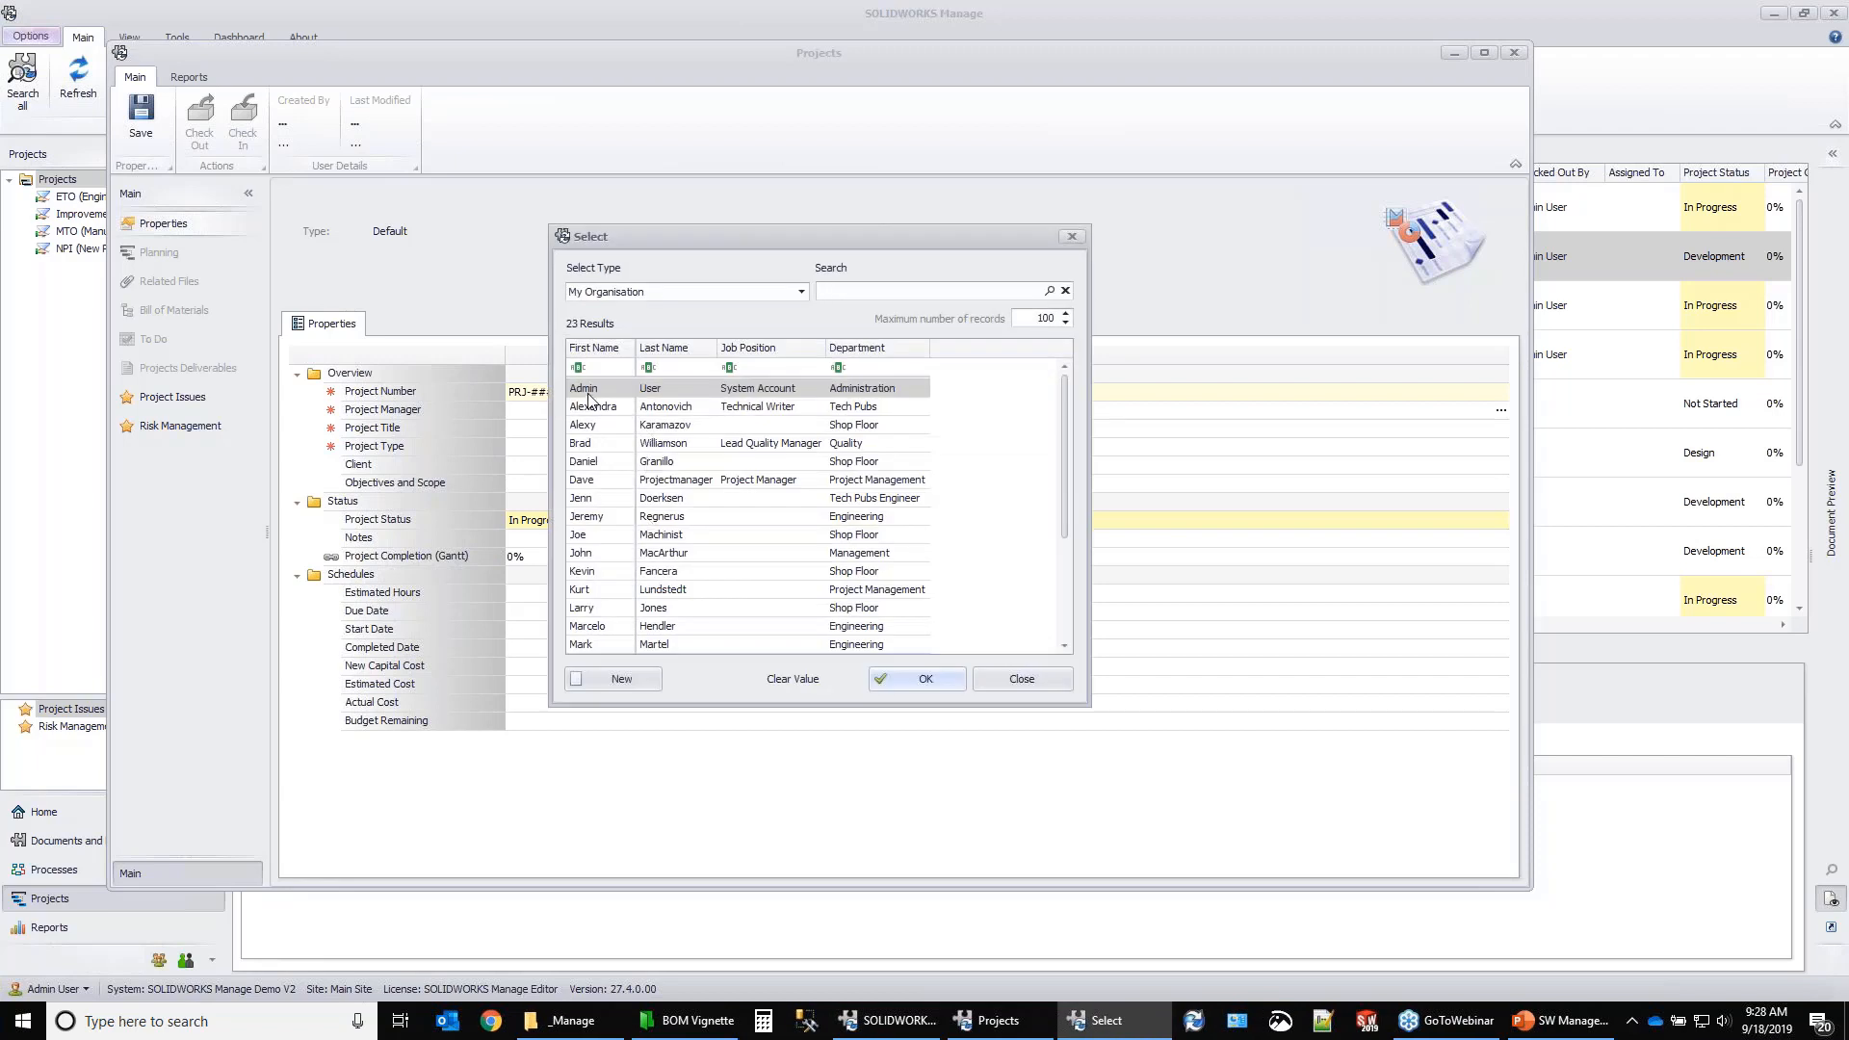
click(587, 518)
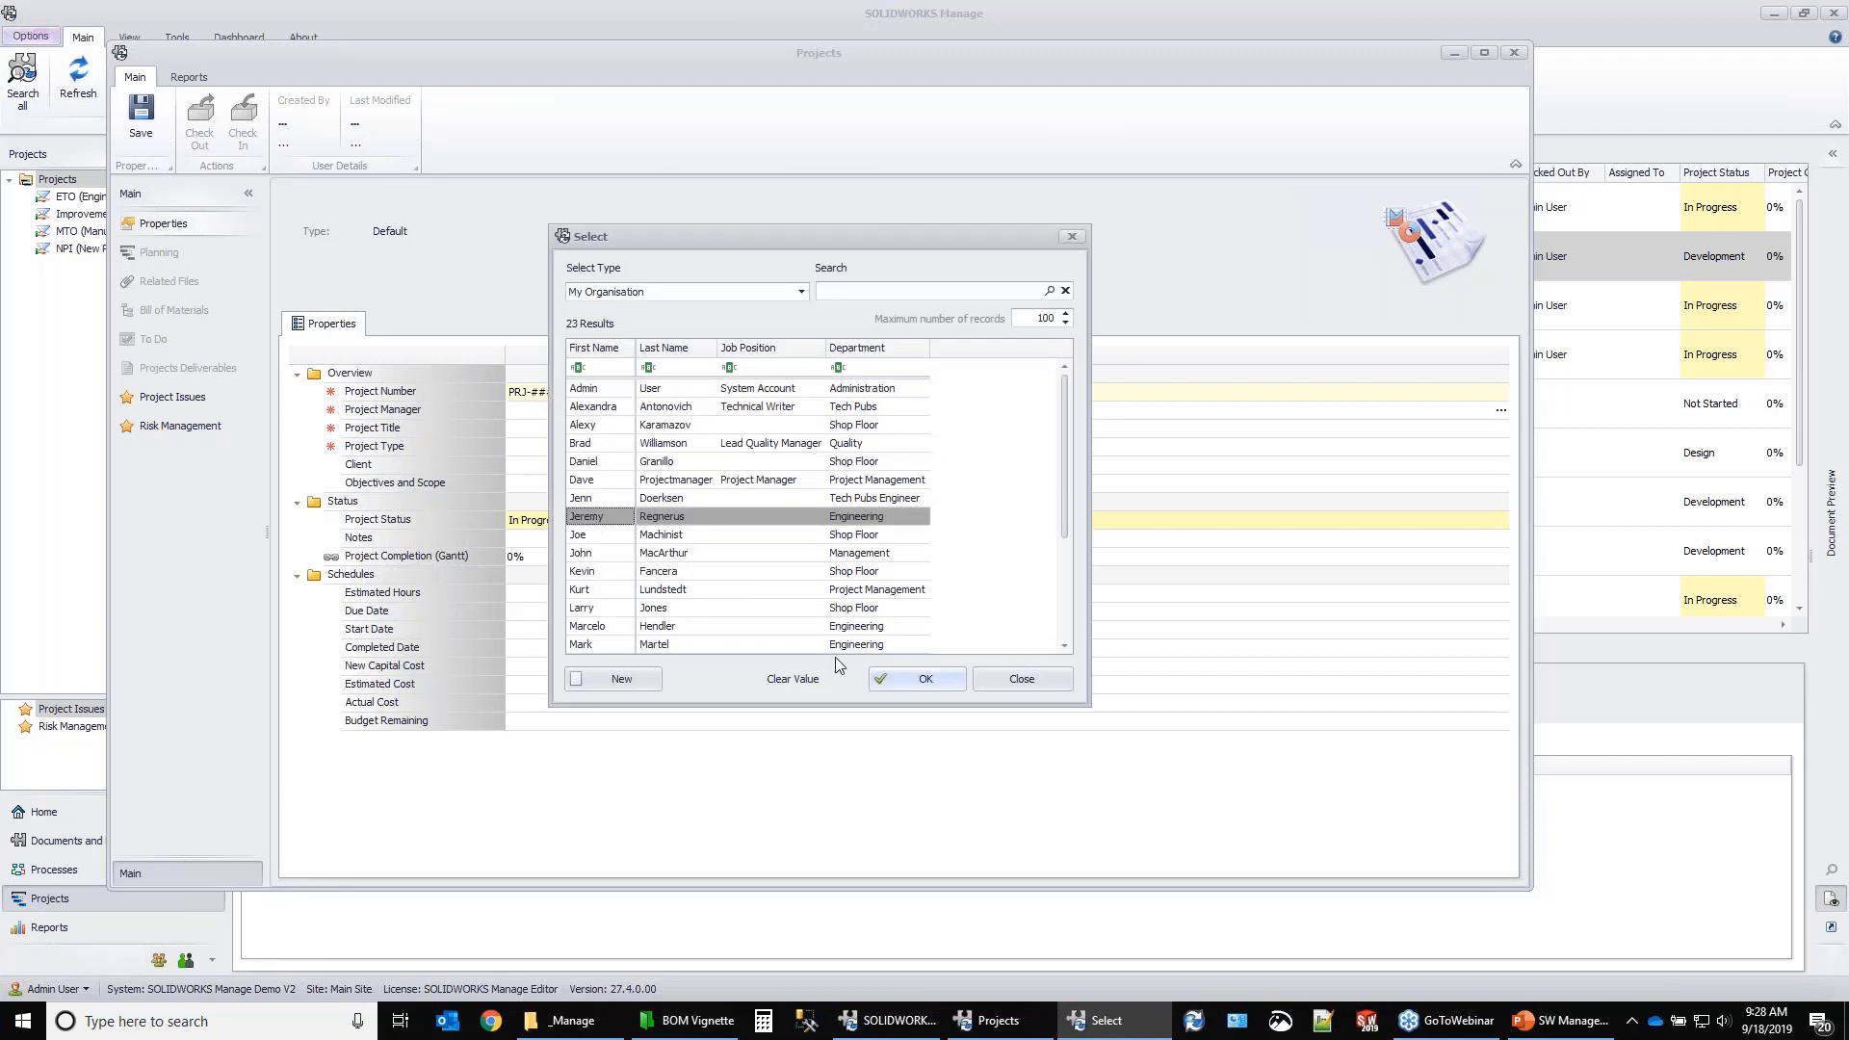
click(903, 681)
click(540, 429)
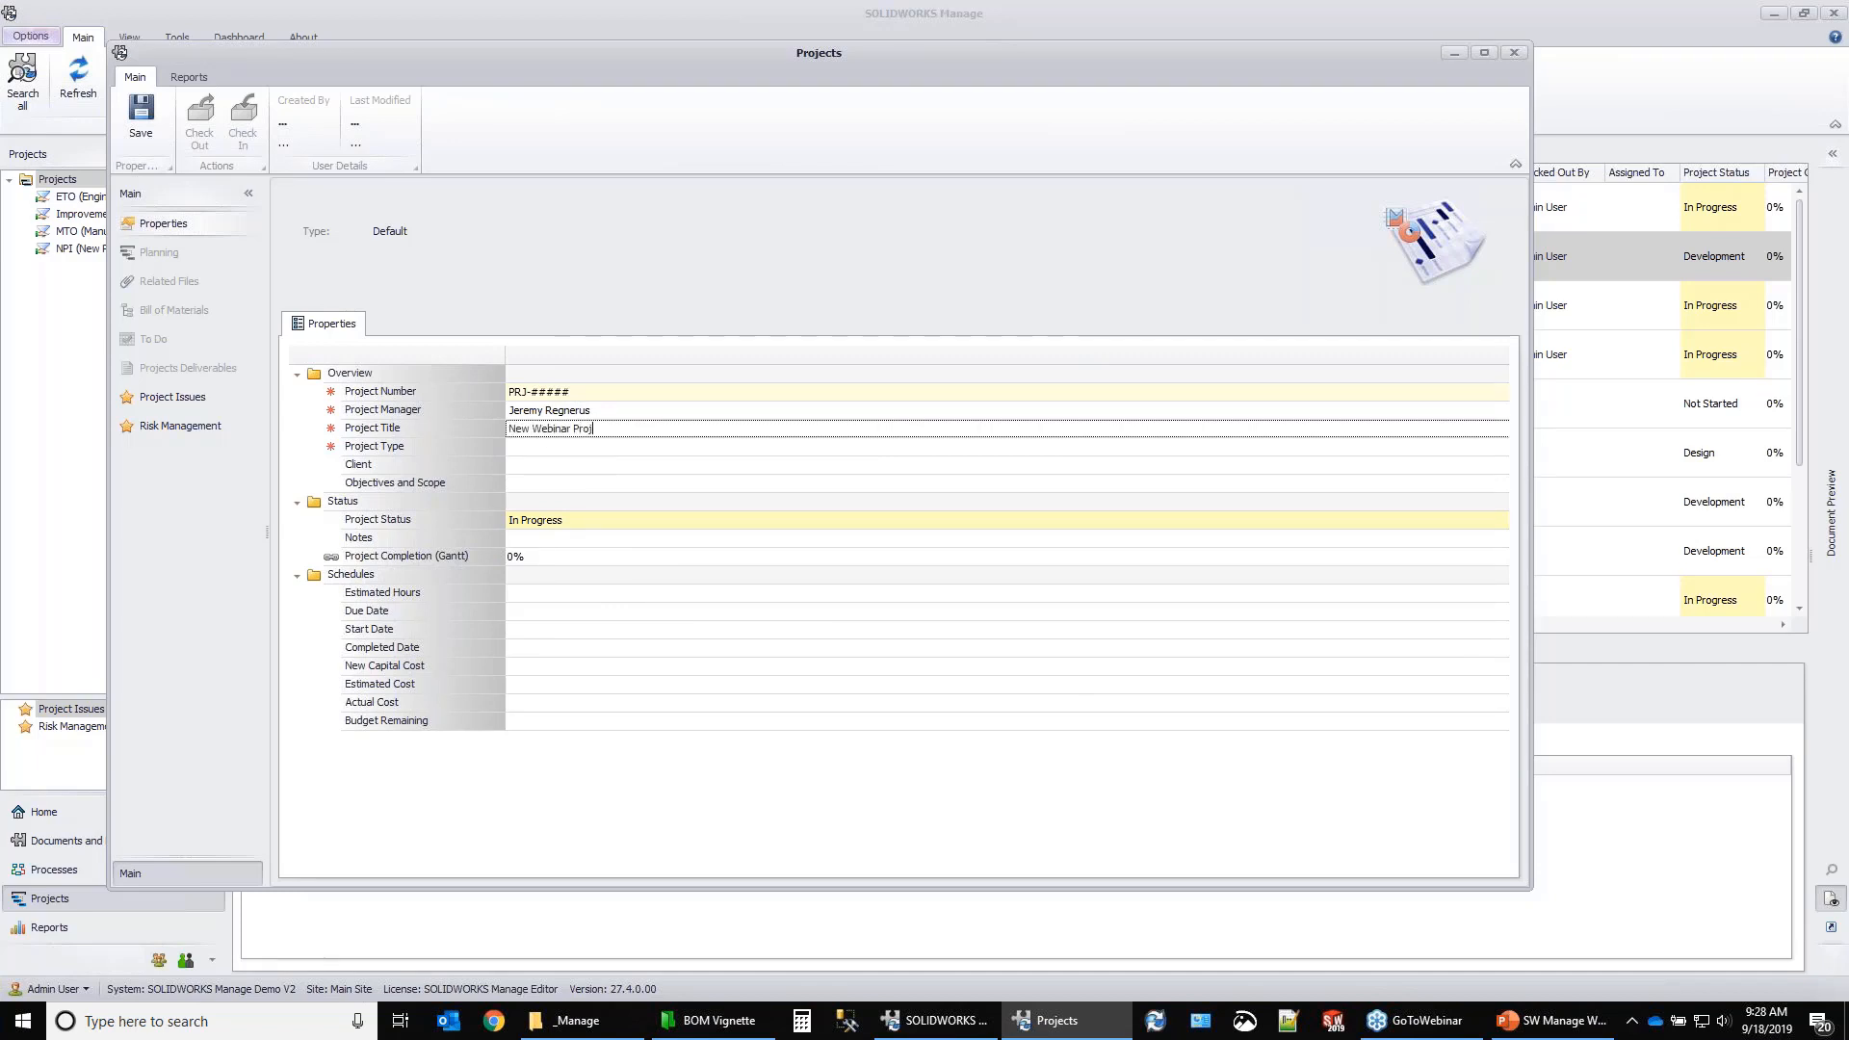
Try the New Product and Manufacture to Order project types, and set the project type to Engineer to Order.
click(618, 448)
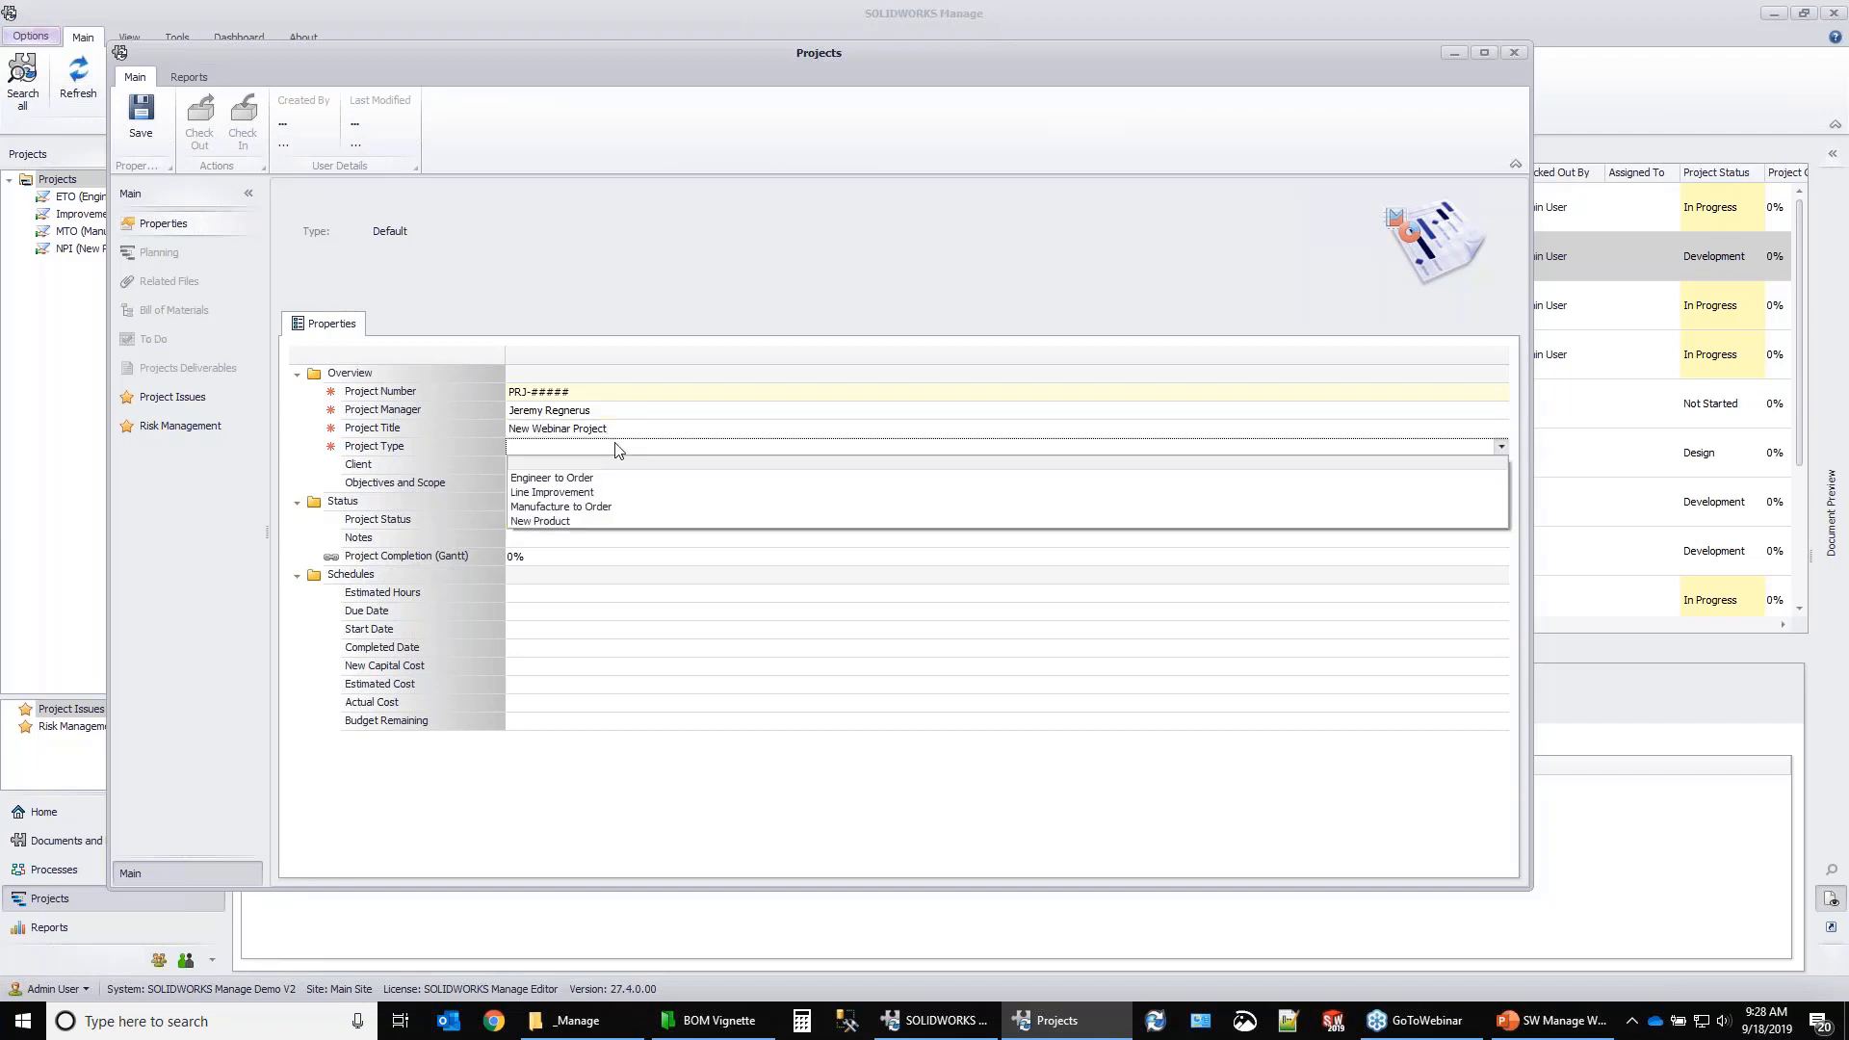
click(606, 521)
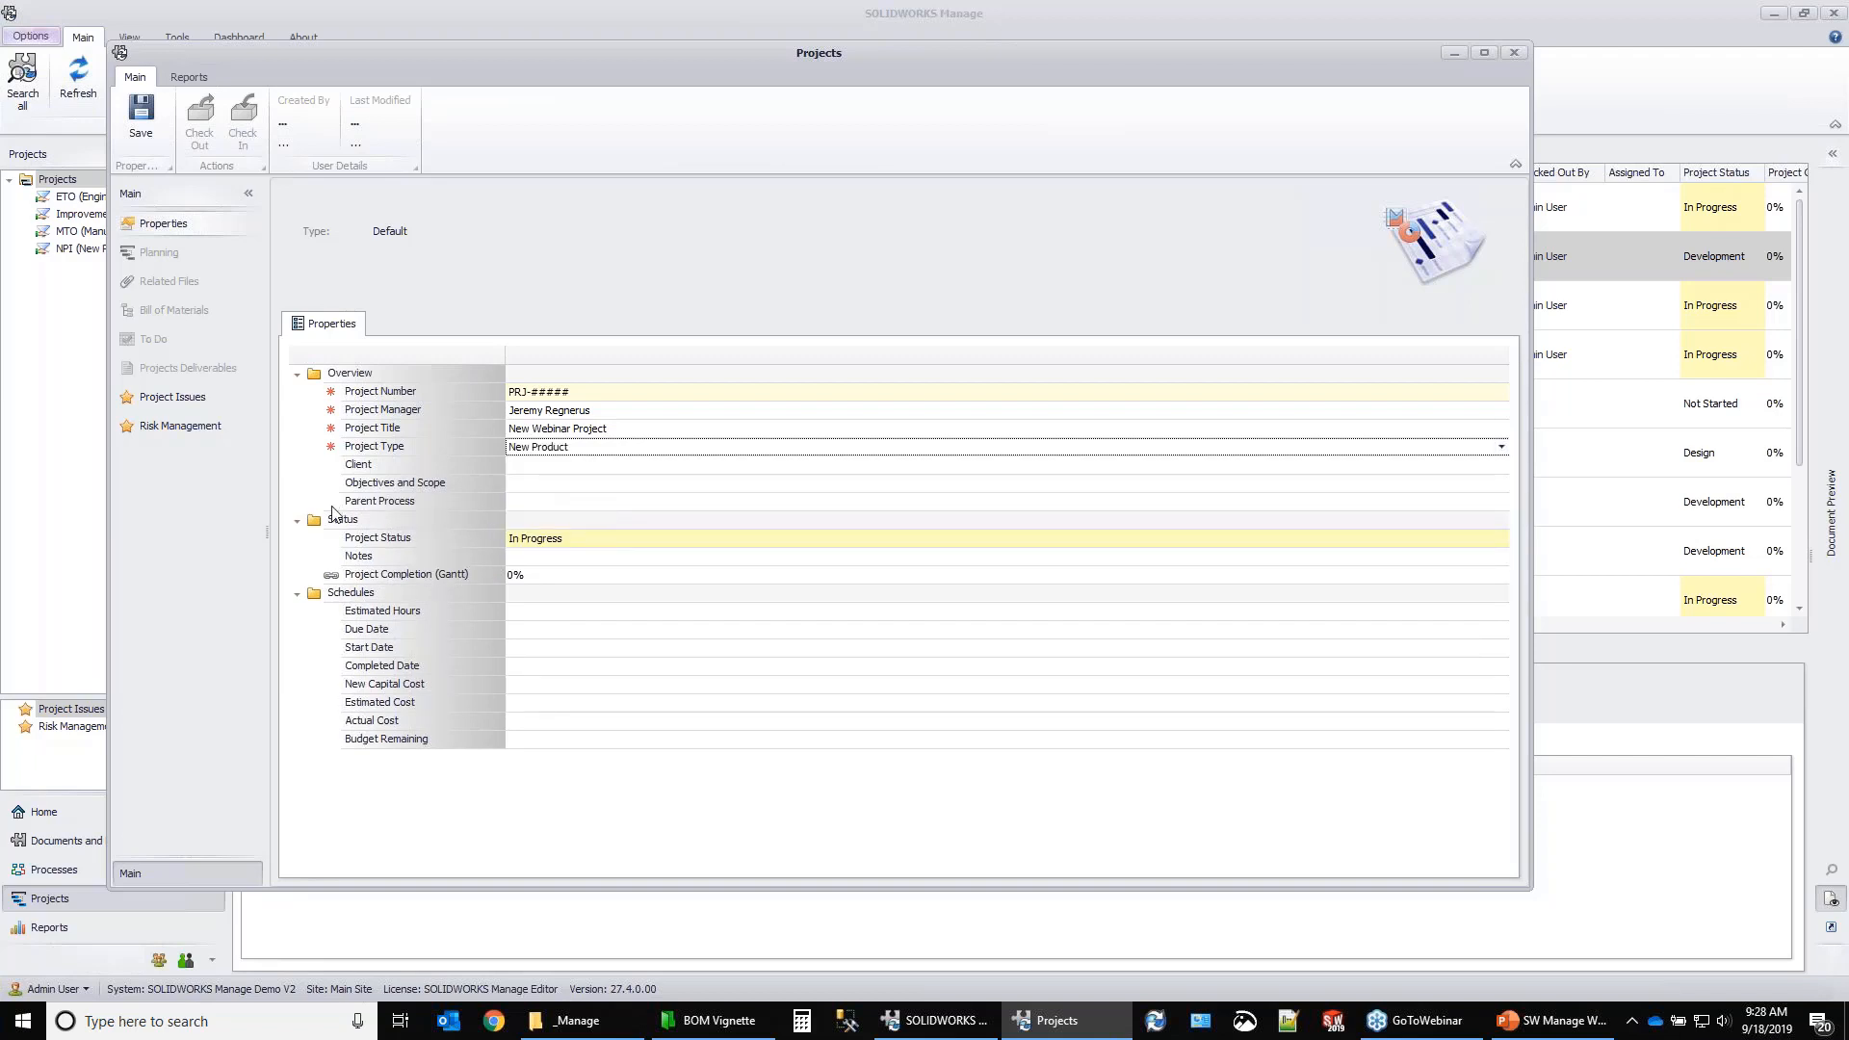
click(553, 451)
click(569, 508)
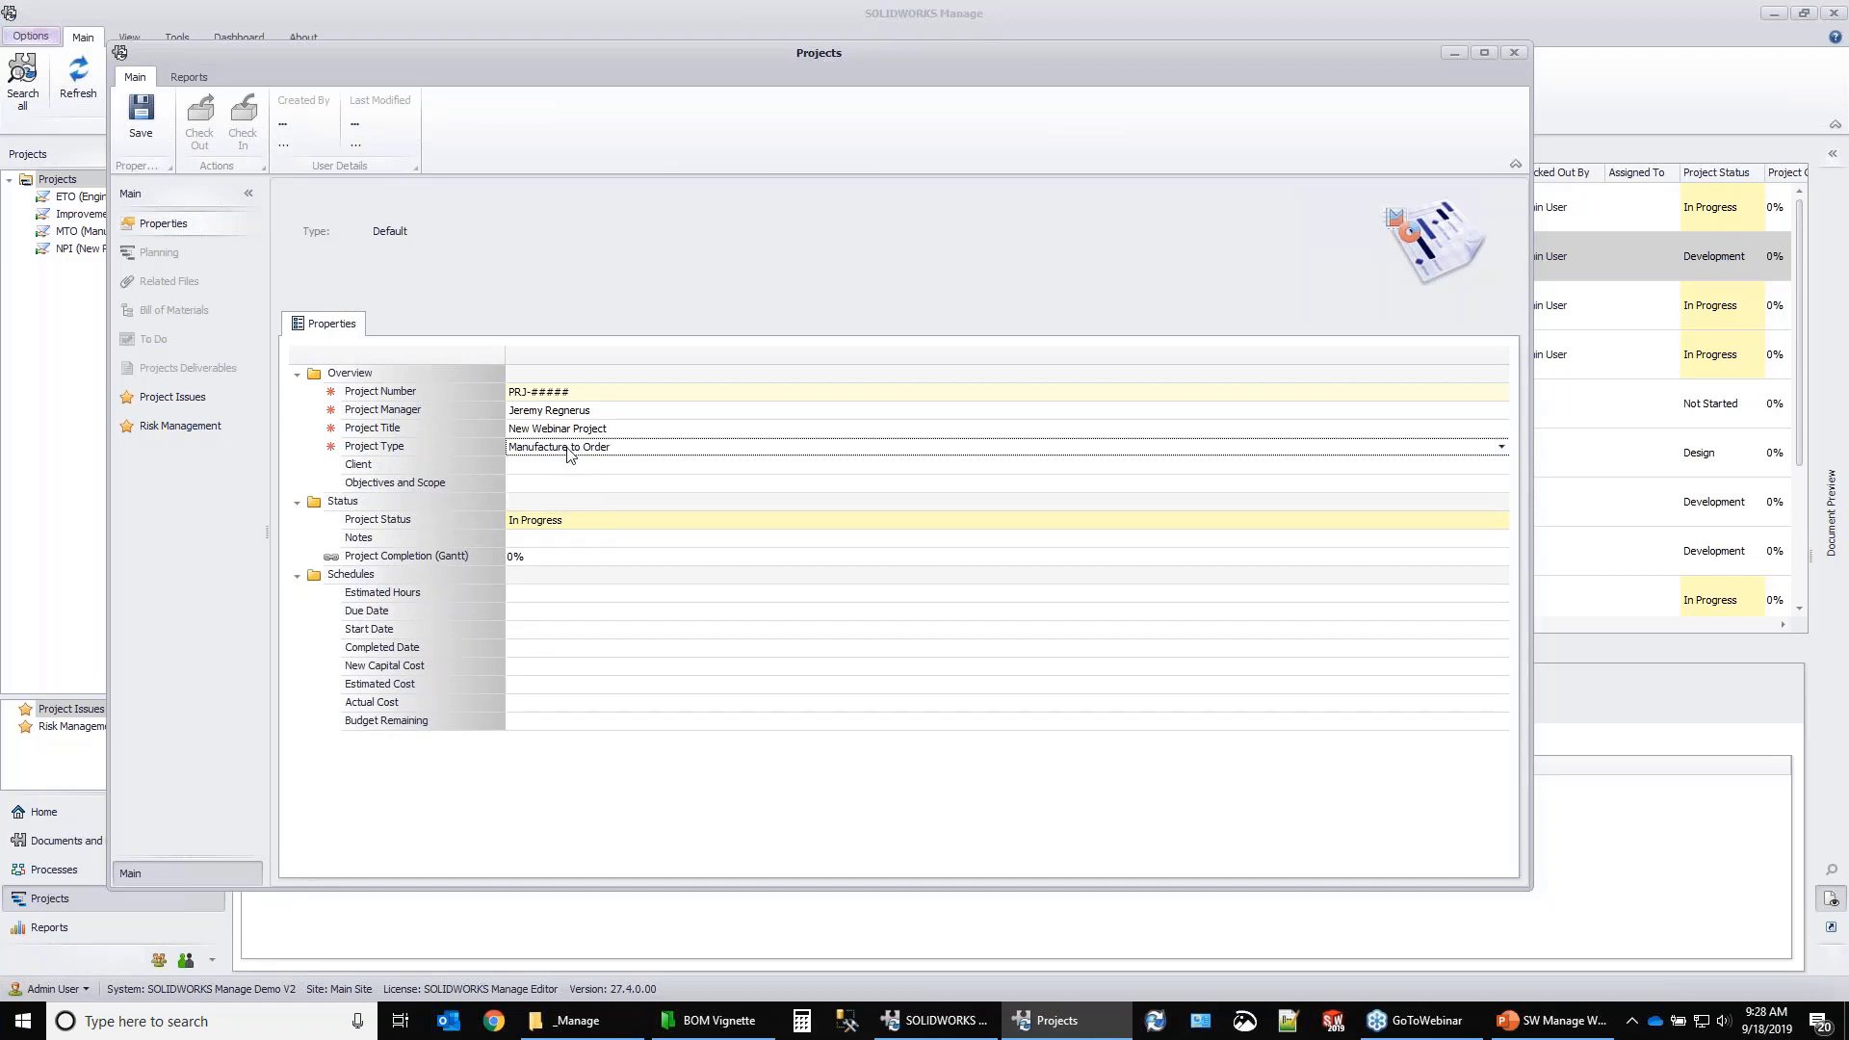
click(568, 447)
click(568, 467)
Set the new project's due date to 22/Nov/2019.
click(520, 593)
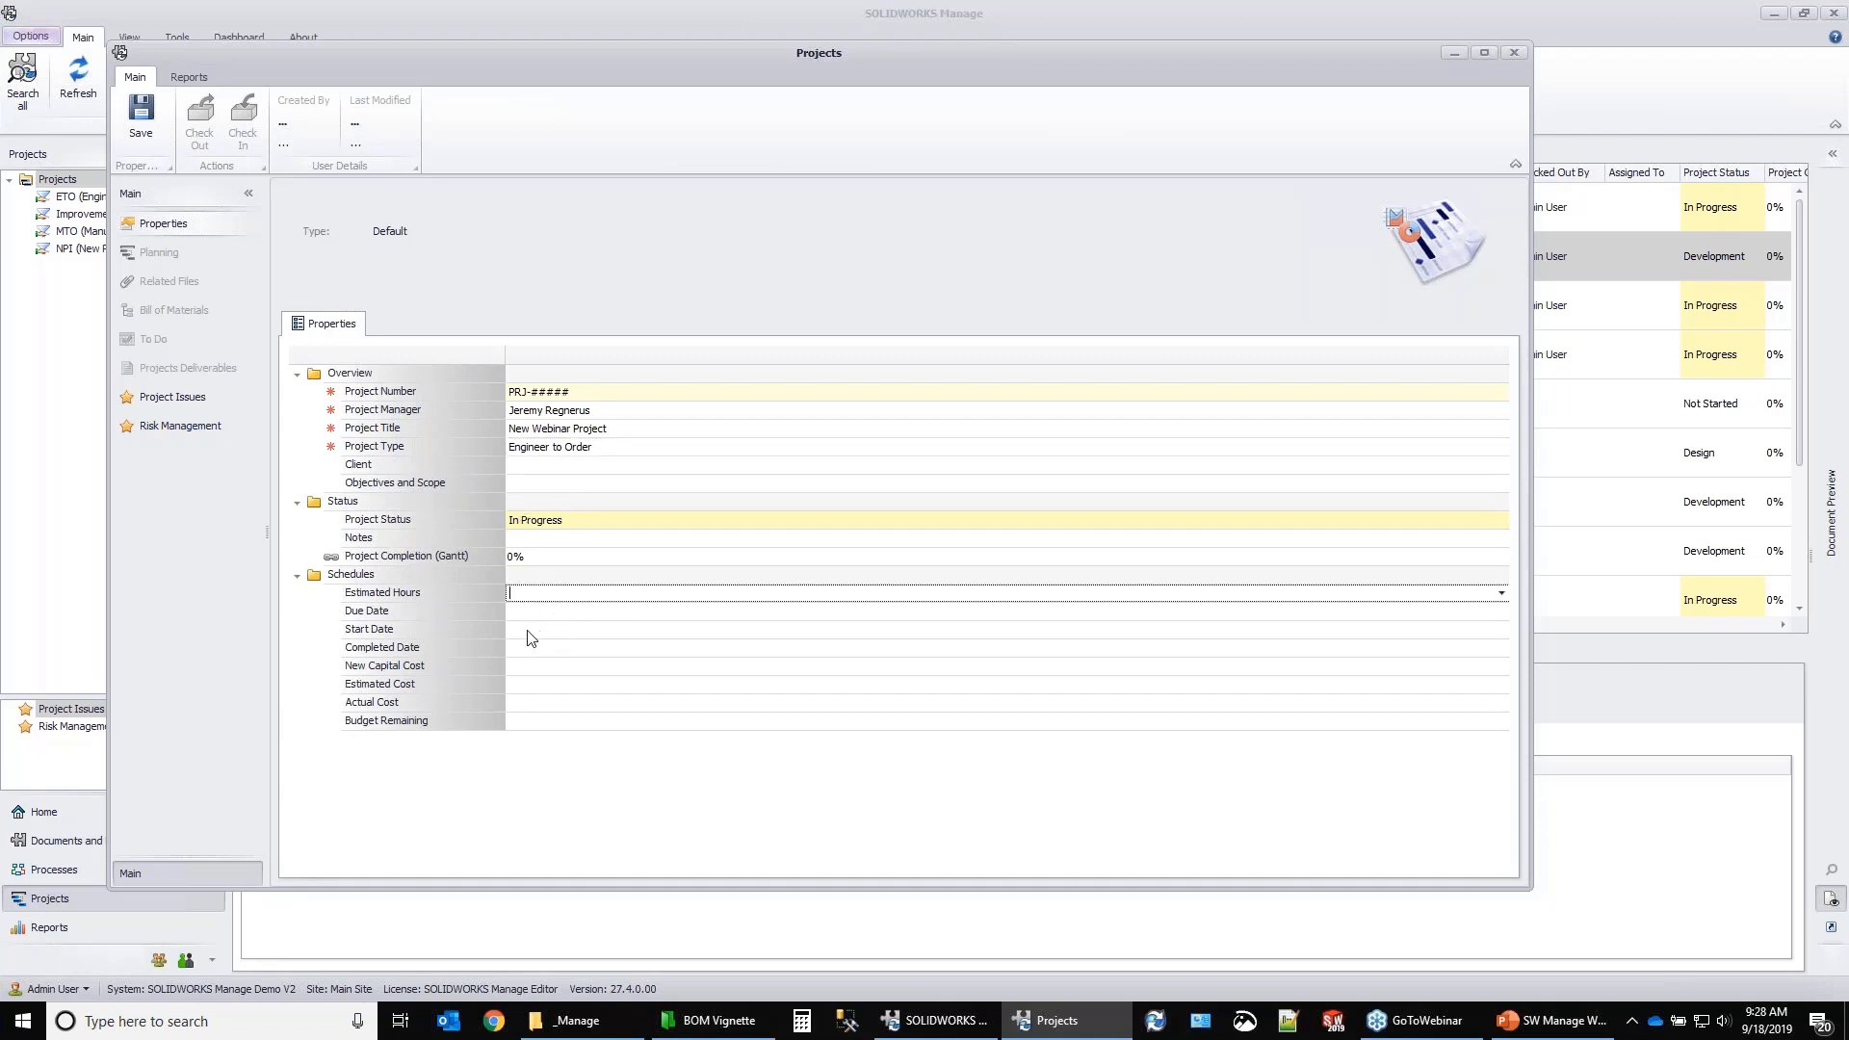
click(521, 615)
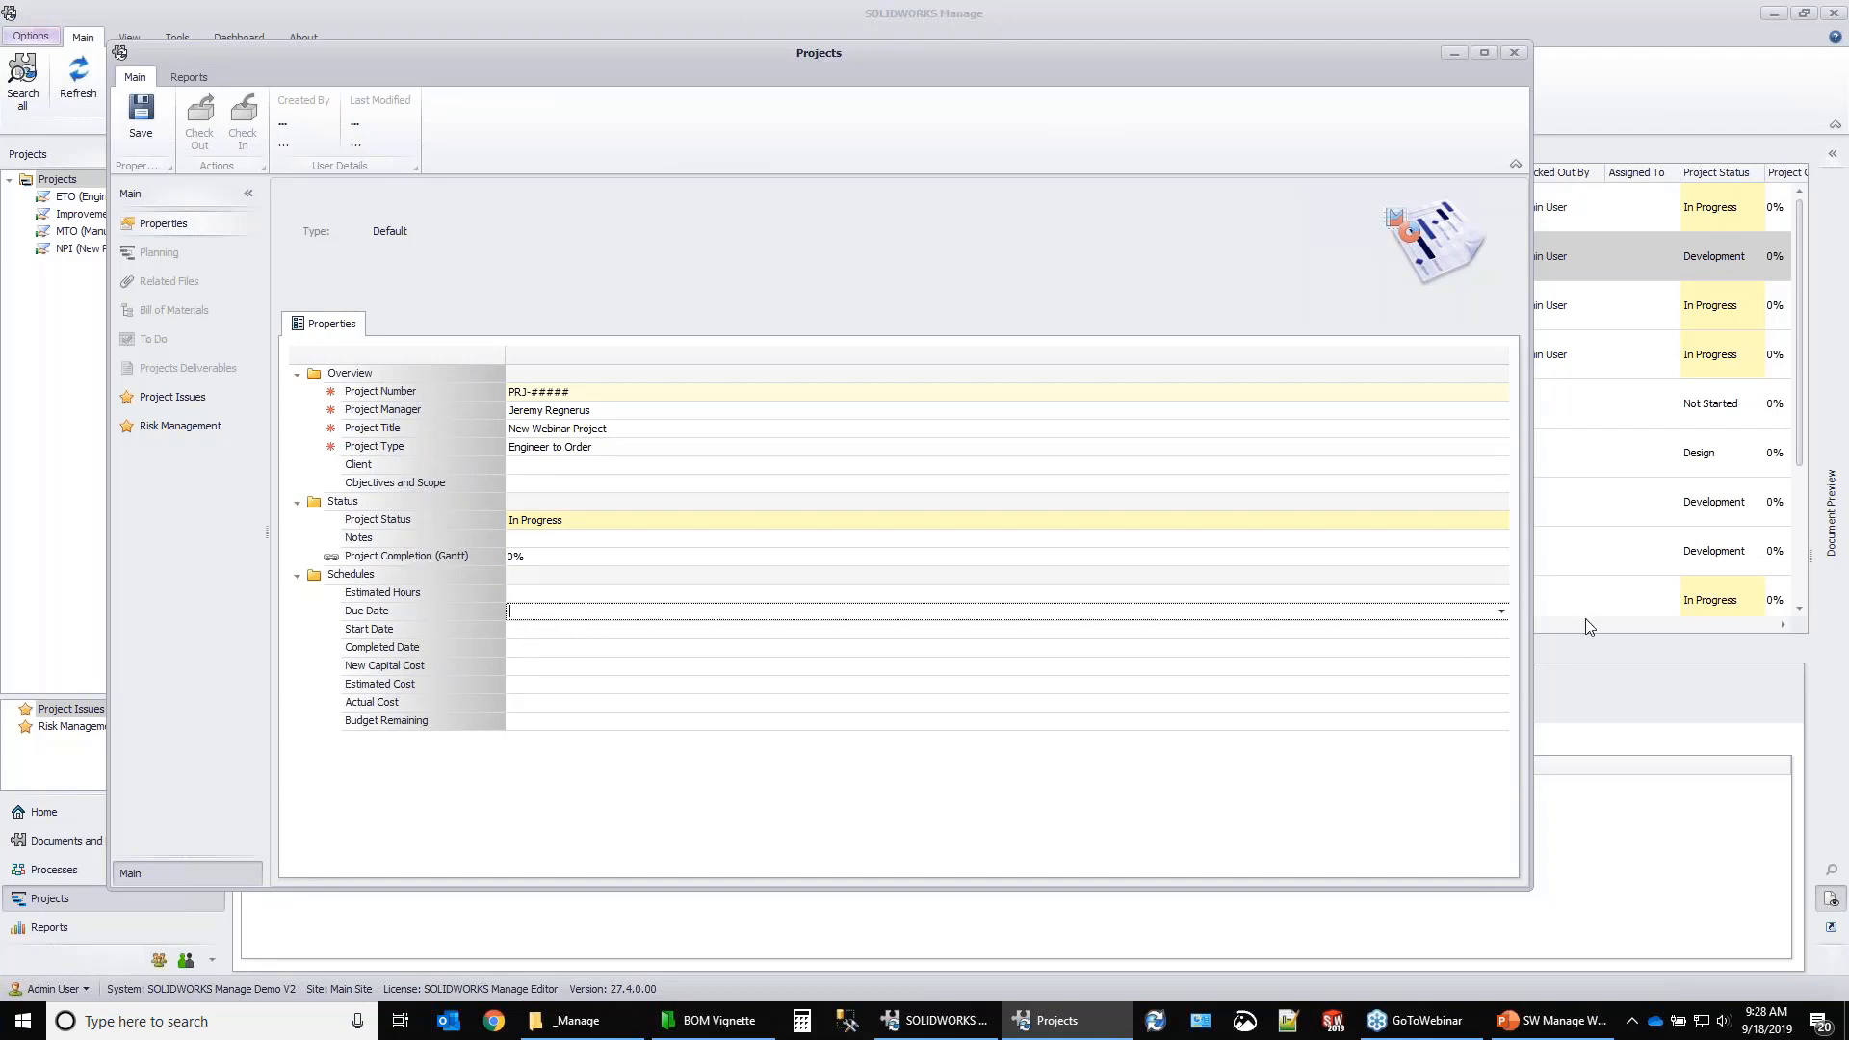
click(1501, 612)
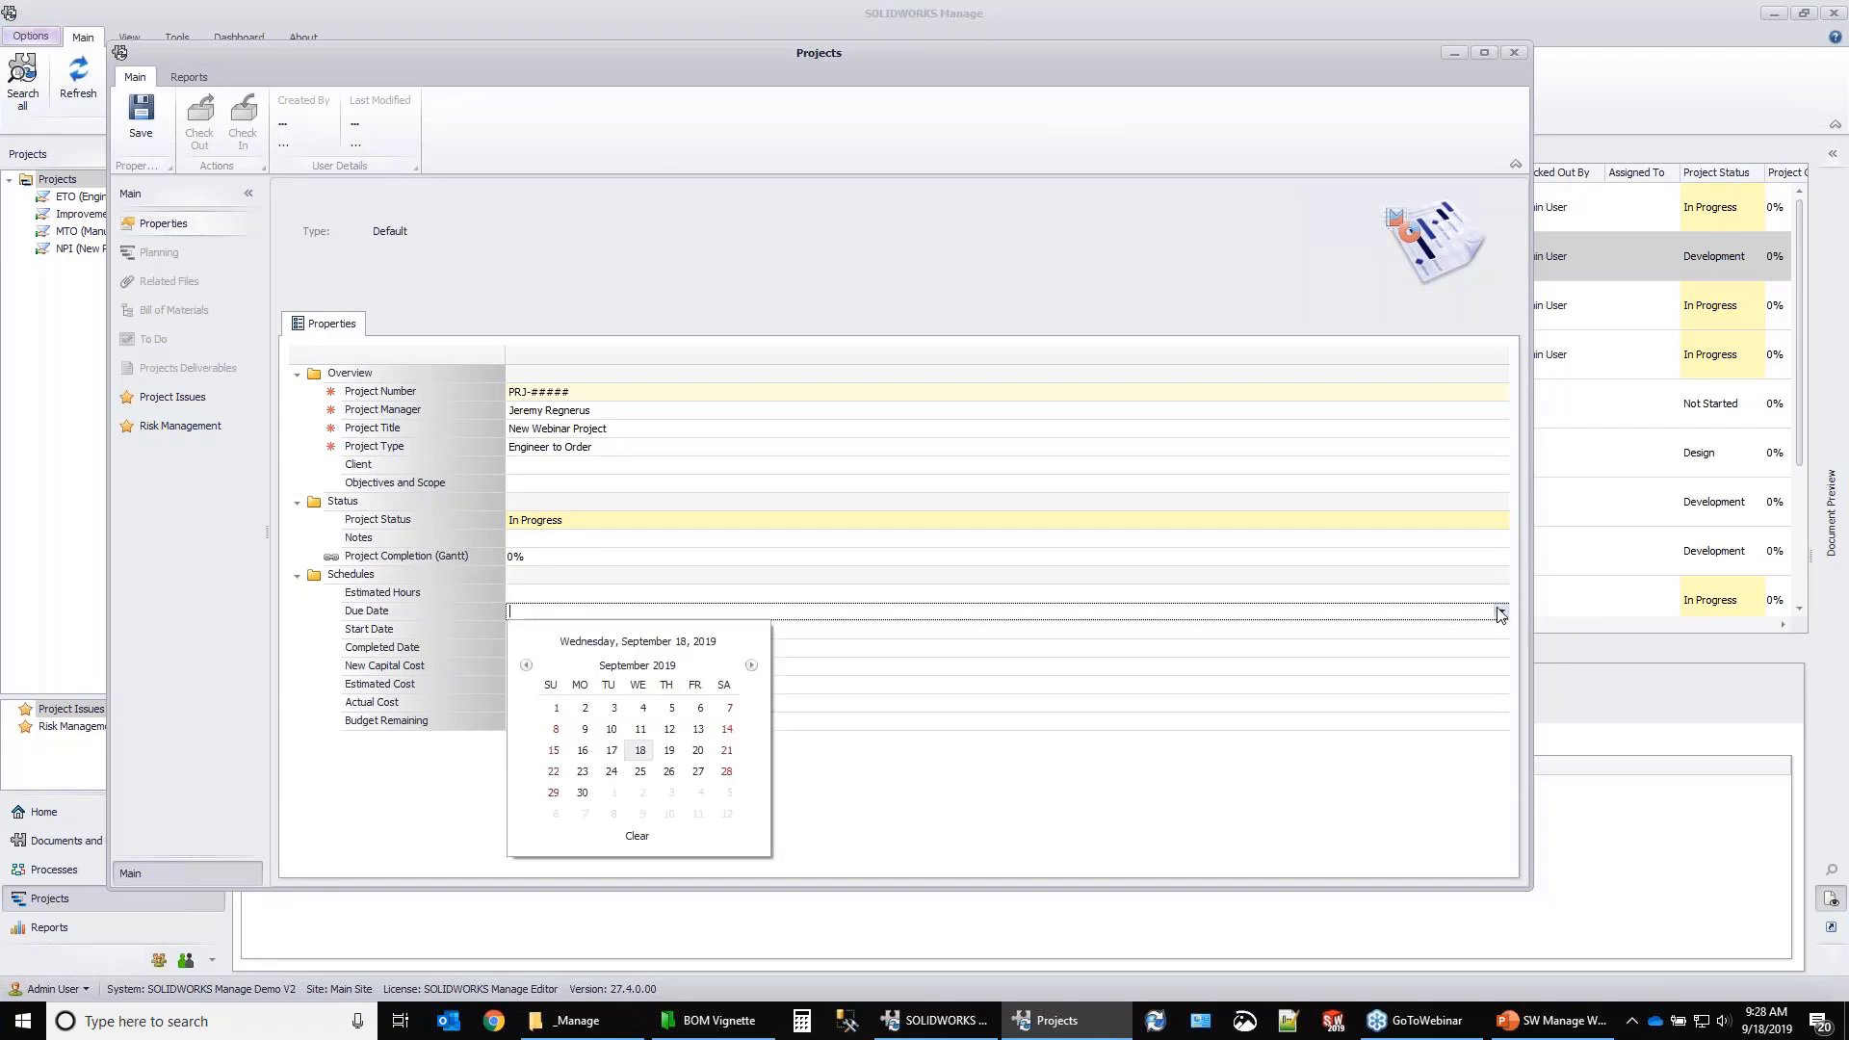
click(752, 665)
click(752, 664)
click(698, 771)
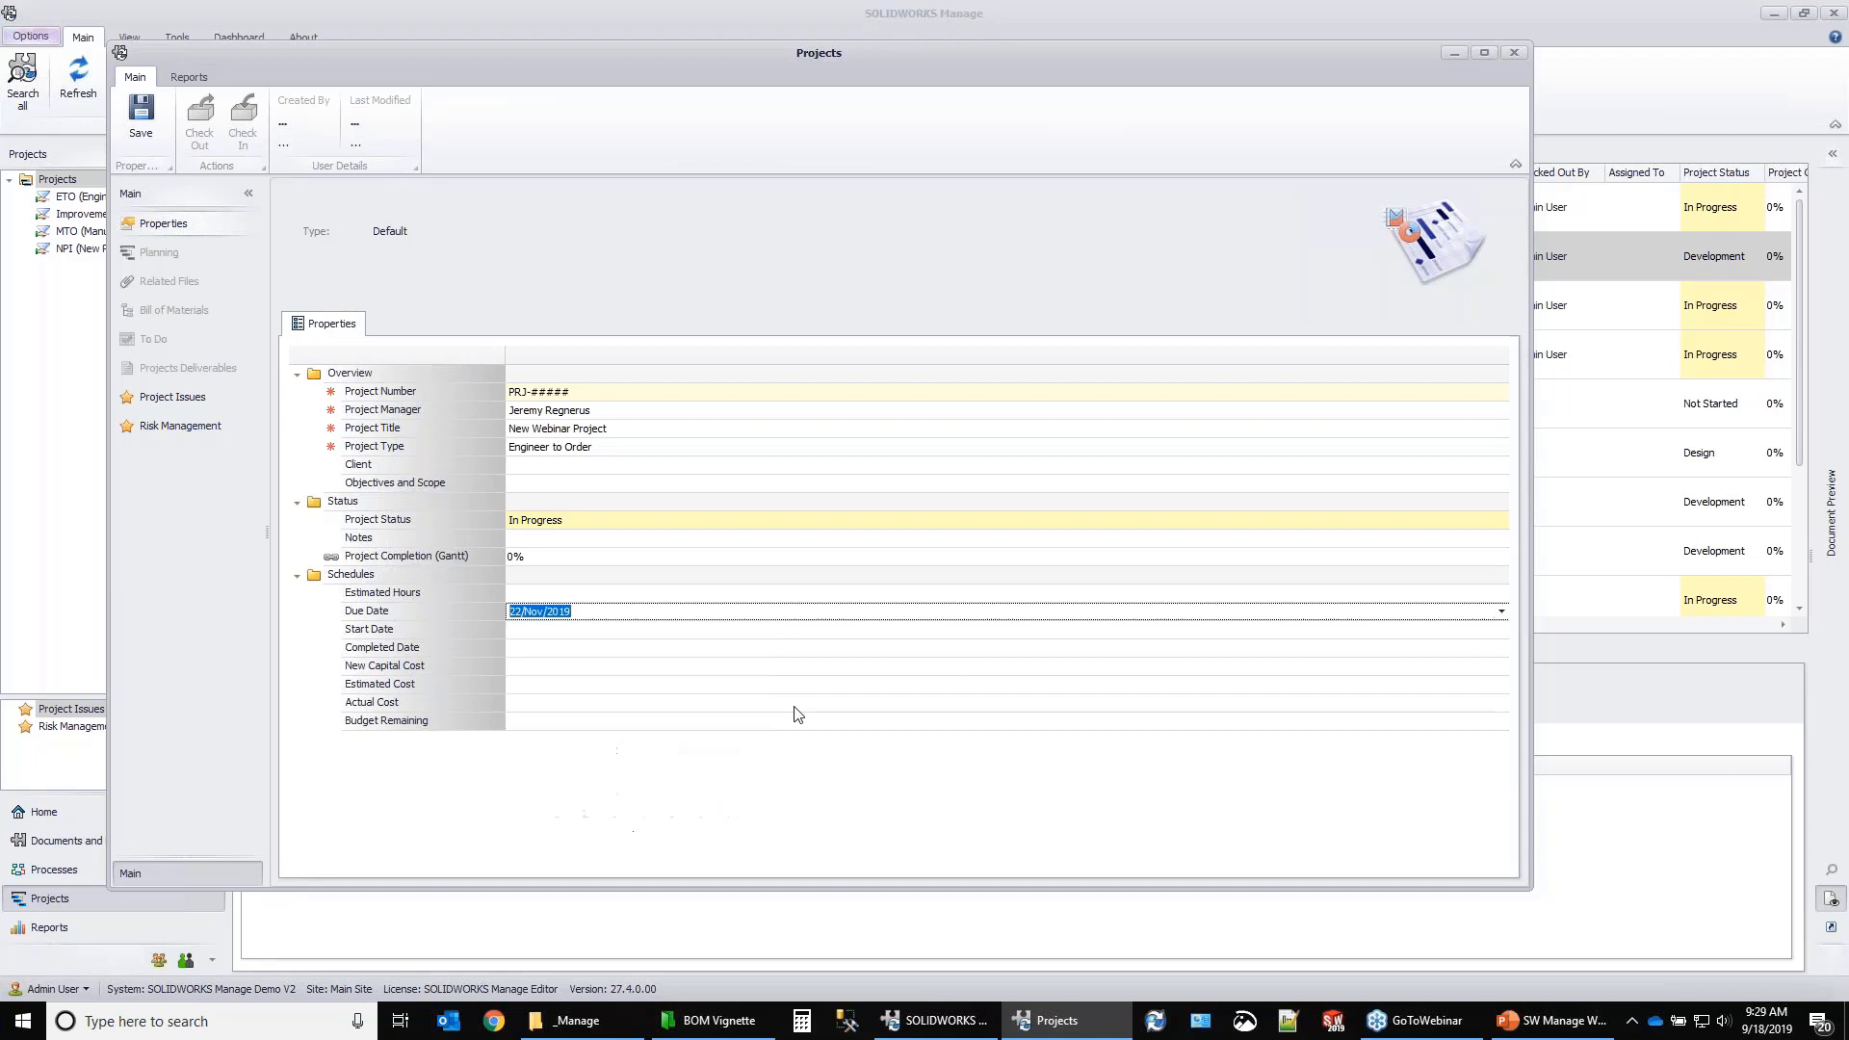
Set the project's start date to 18/Sep/2019 and save the project.
click(575, 630)
click(1501, 629)
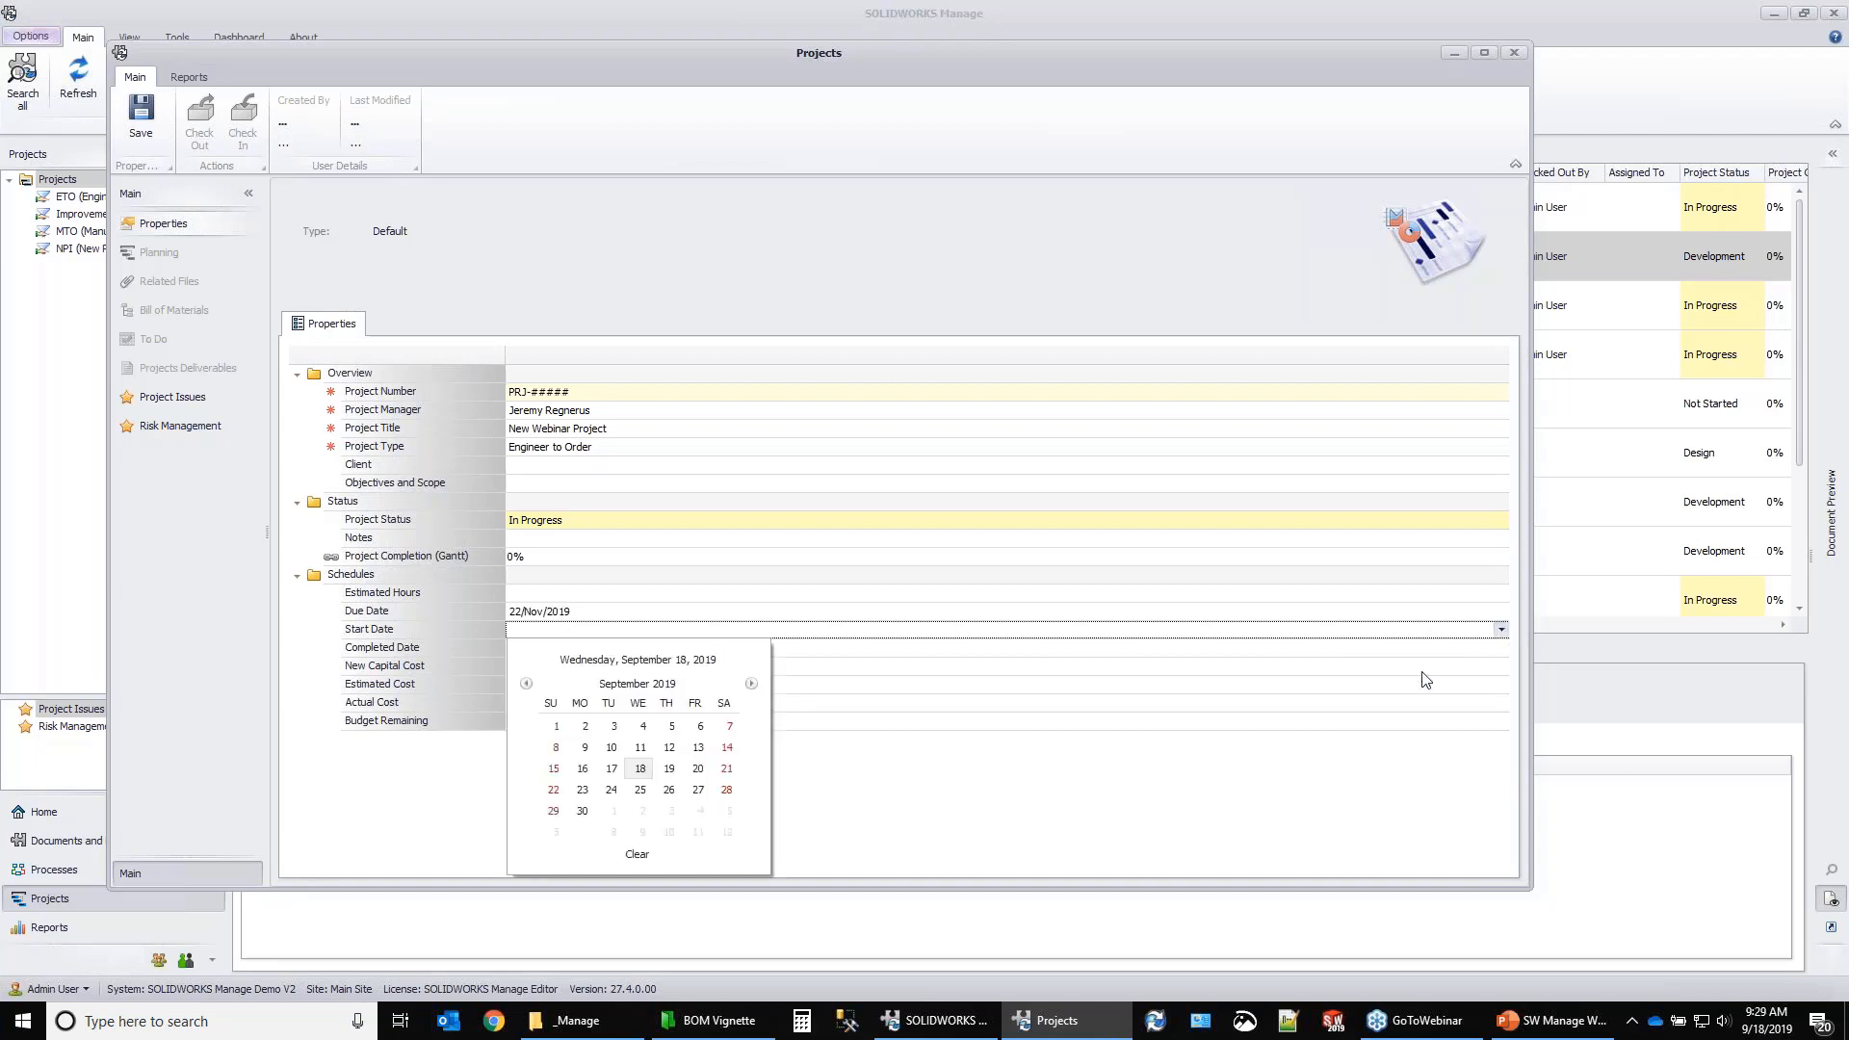
click(640, 769)
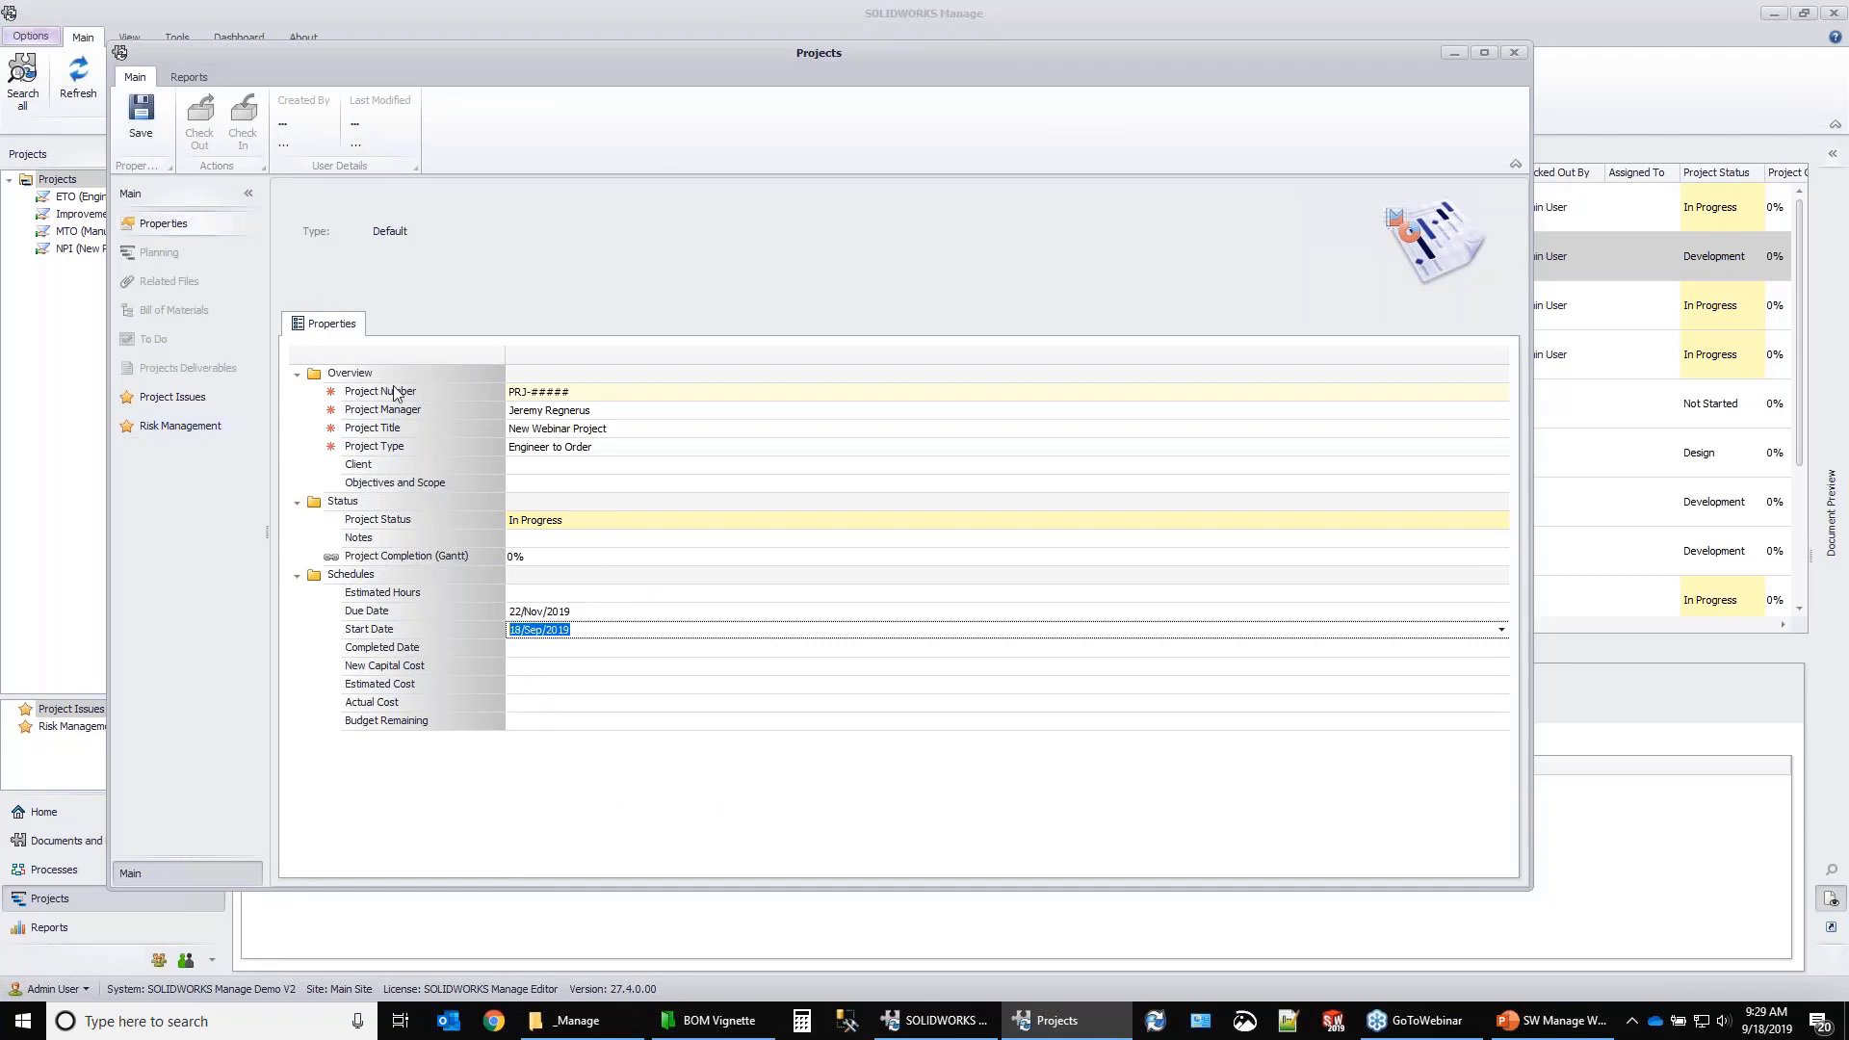
click(135, 123)
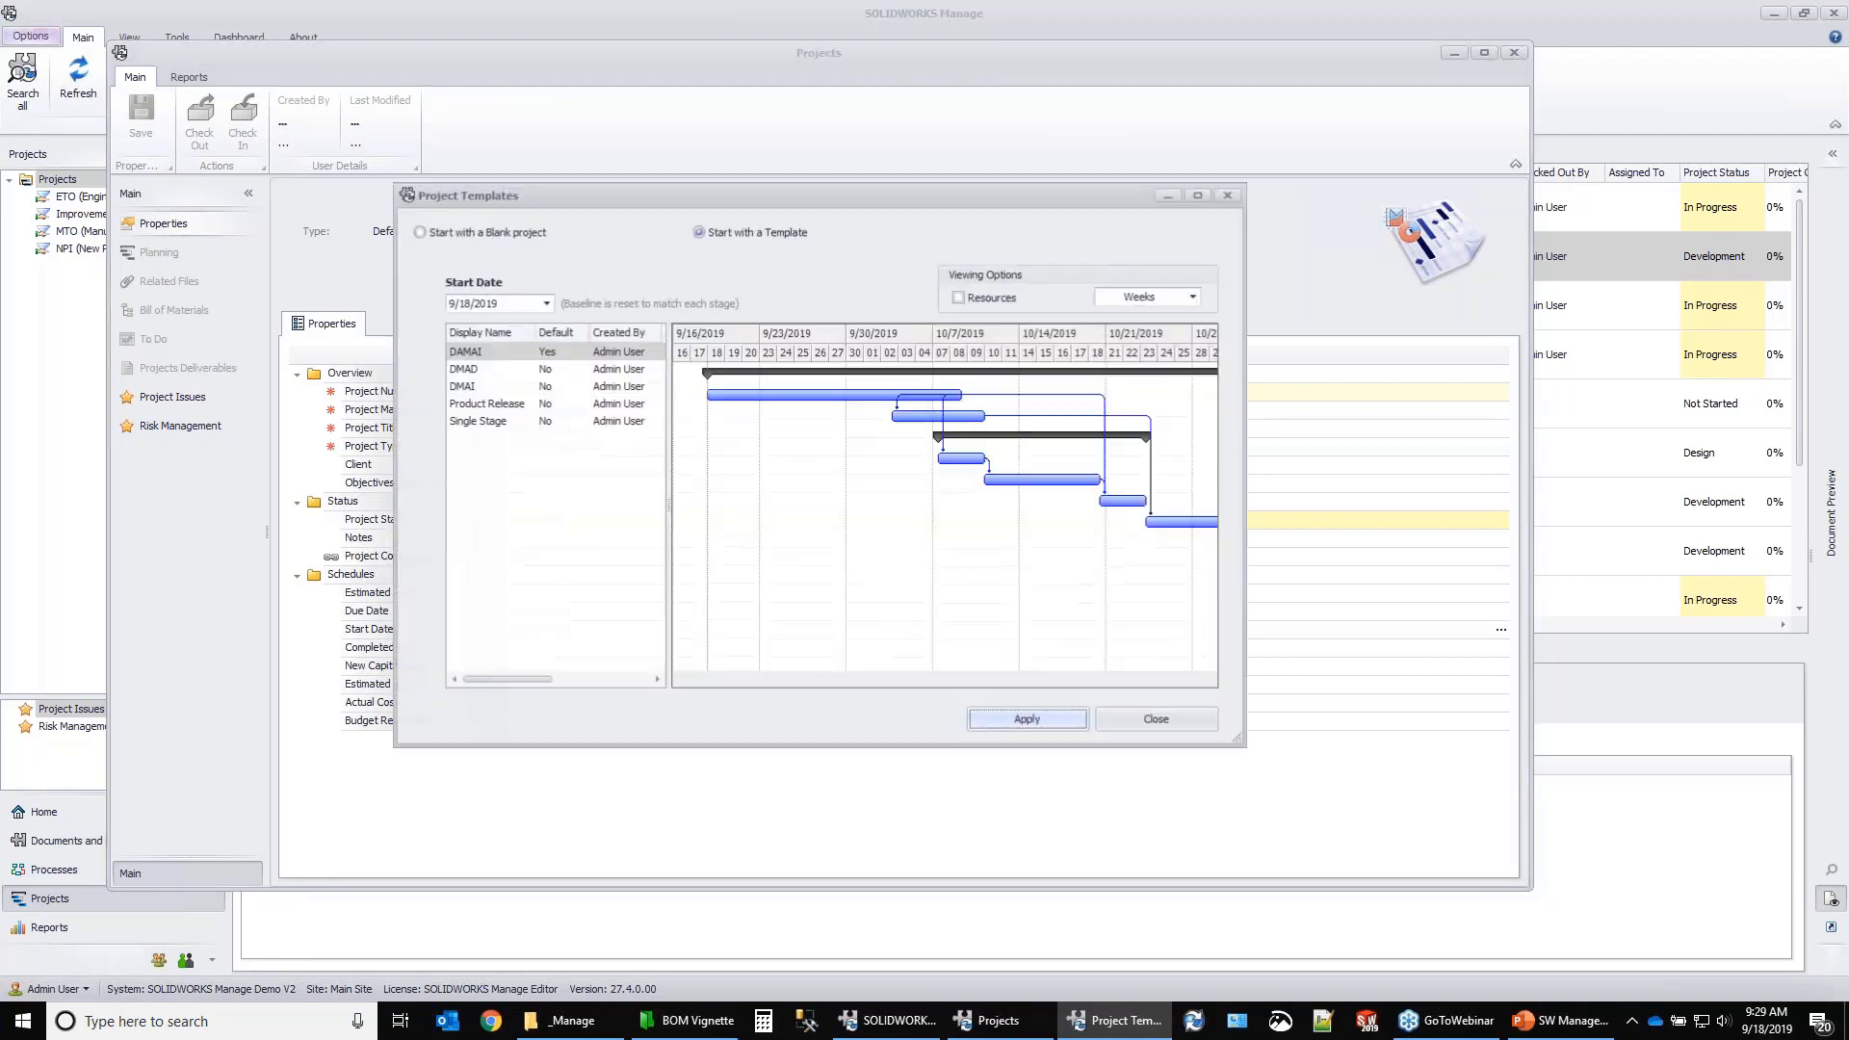
Enlarge the project templates window and compare the Gantt previews of the DAMAI, DMAD, DMAI, Single Stage and Product Release templates.
drag(944, 199, 812, 175)
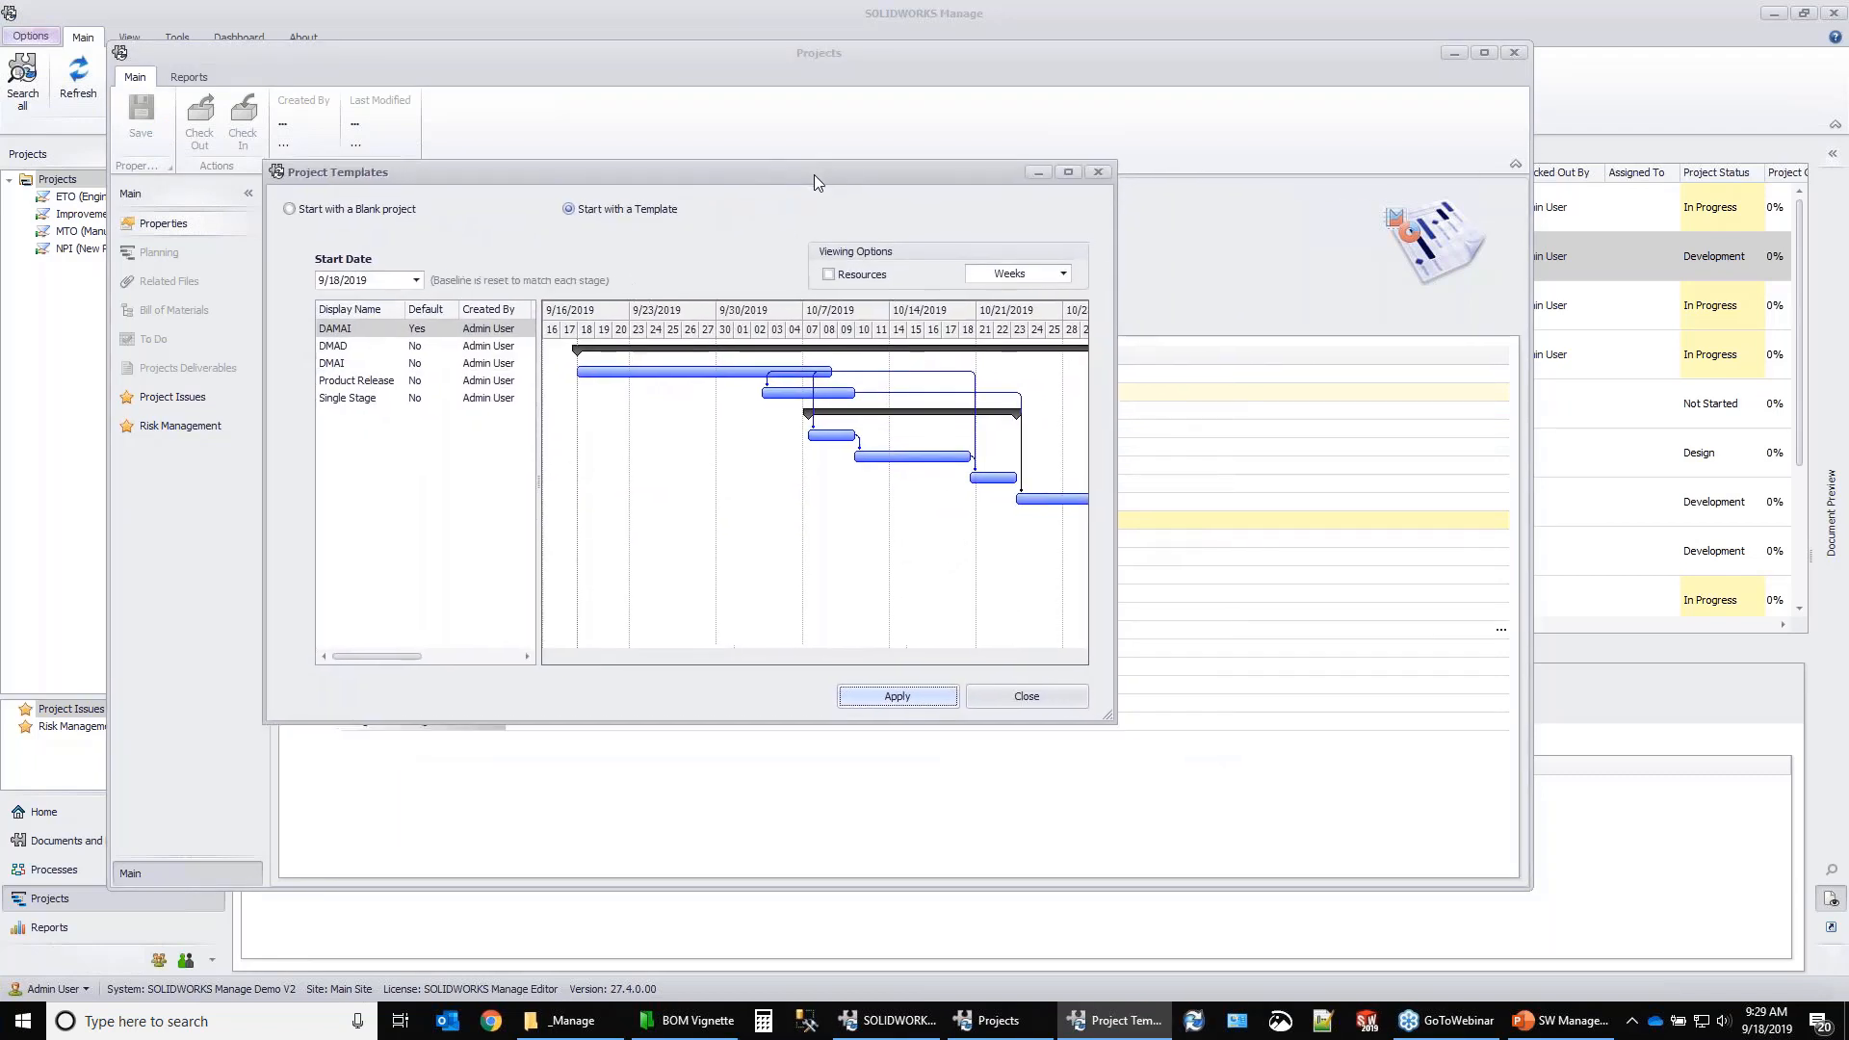
drag(1113, 722, 1394, 793)
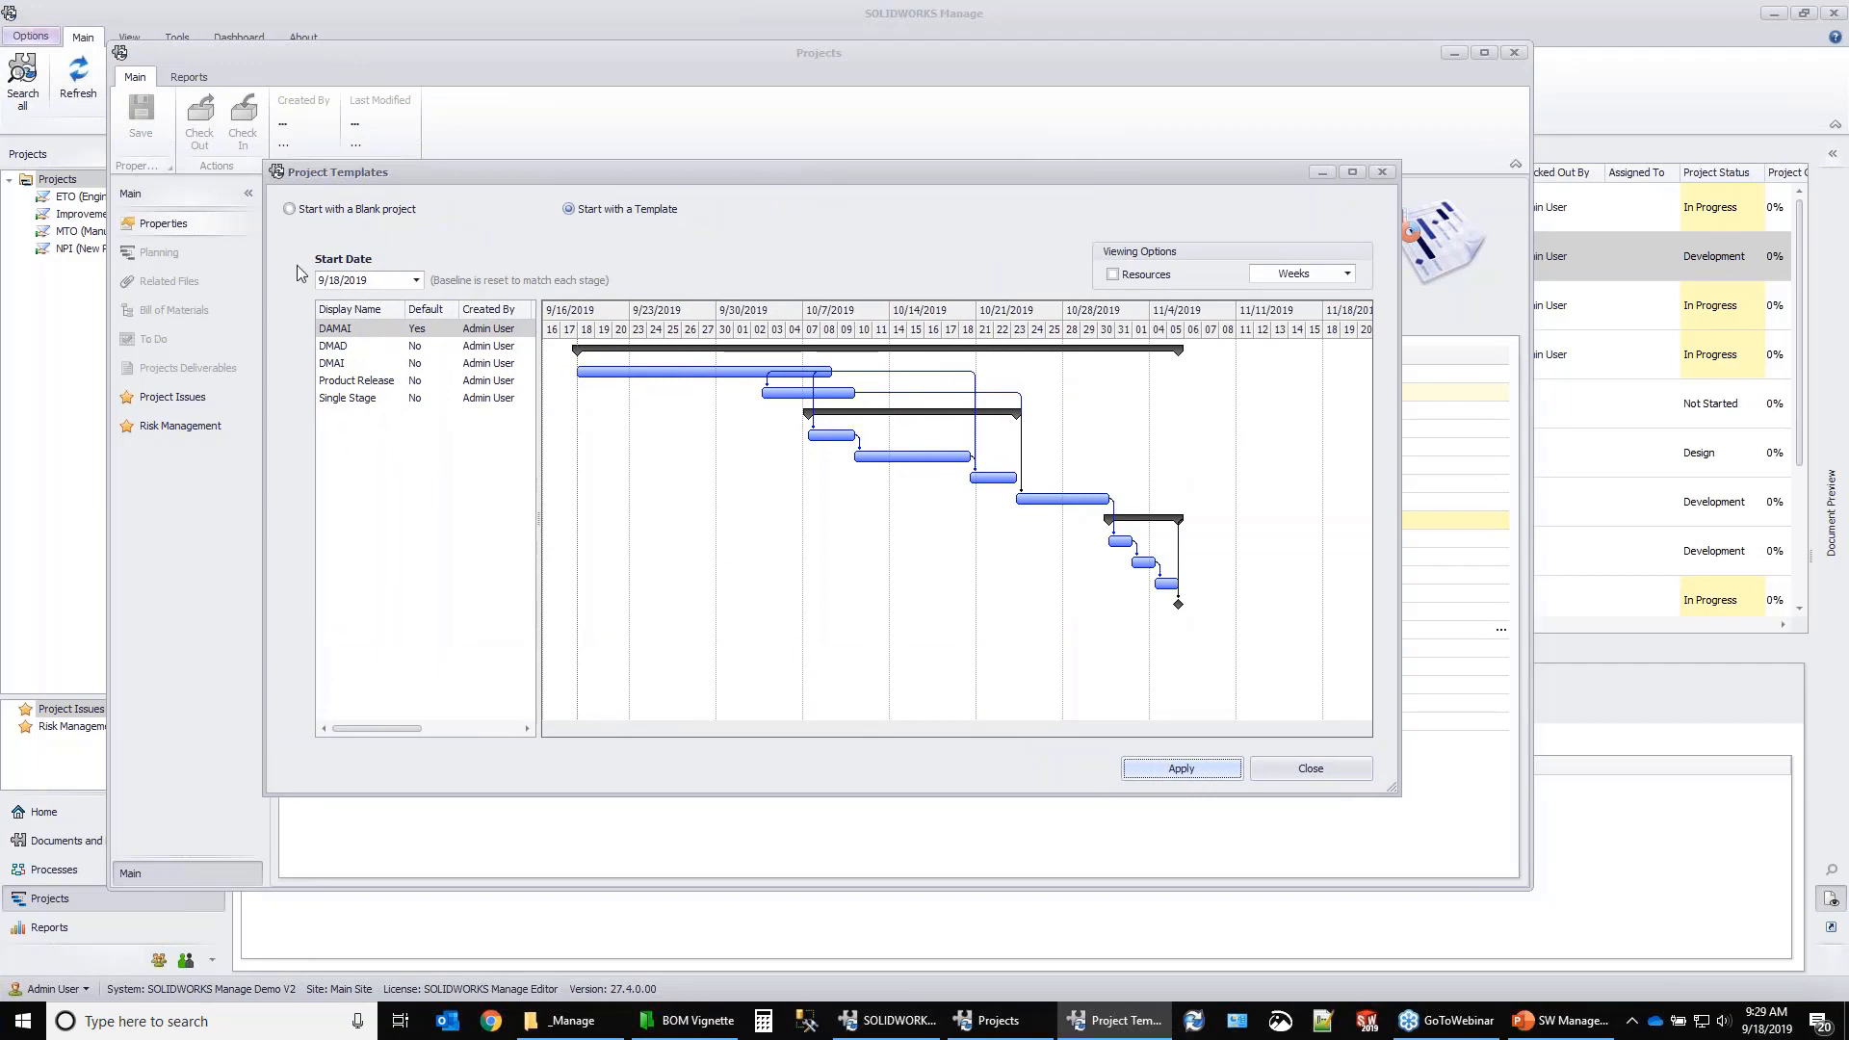
click(344, 351)
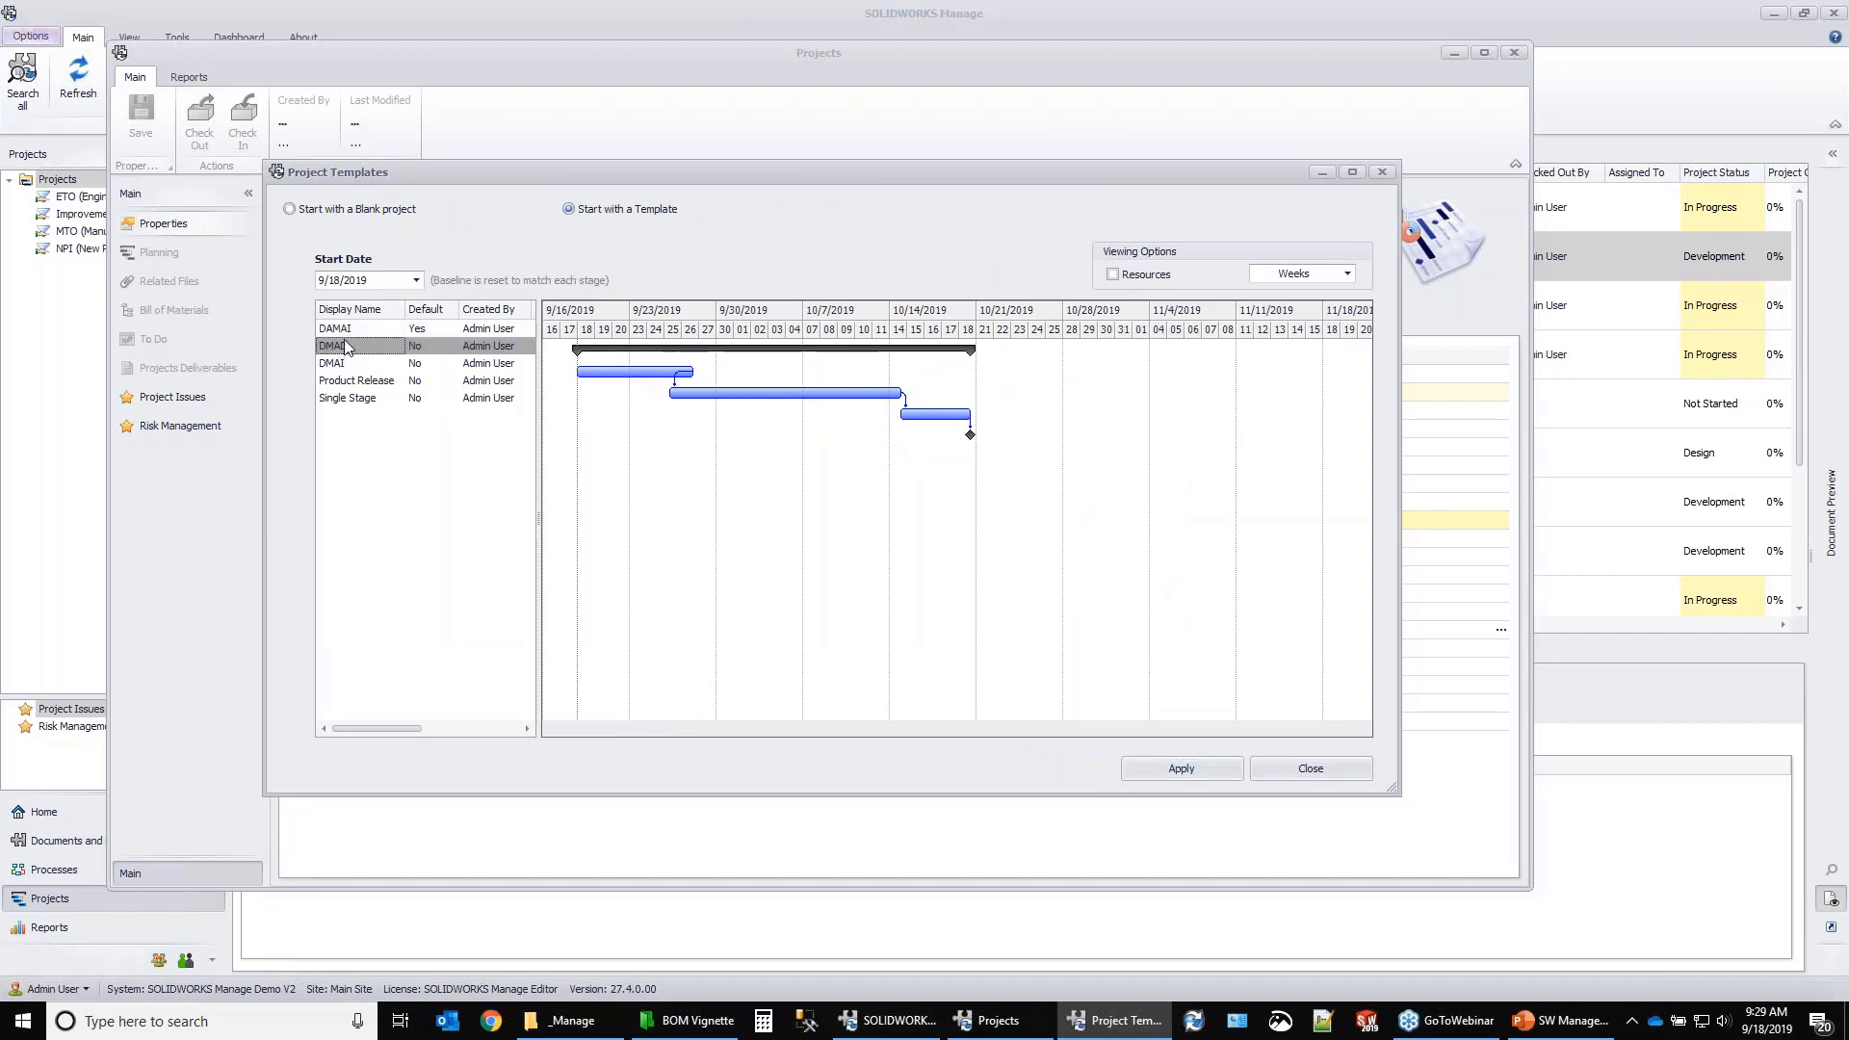
key(Up)
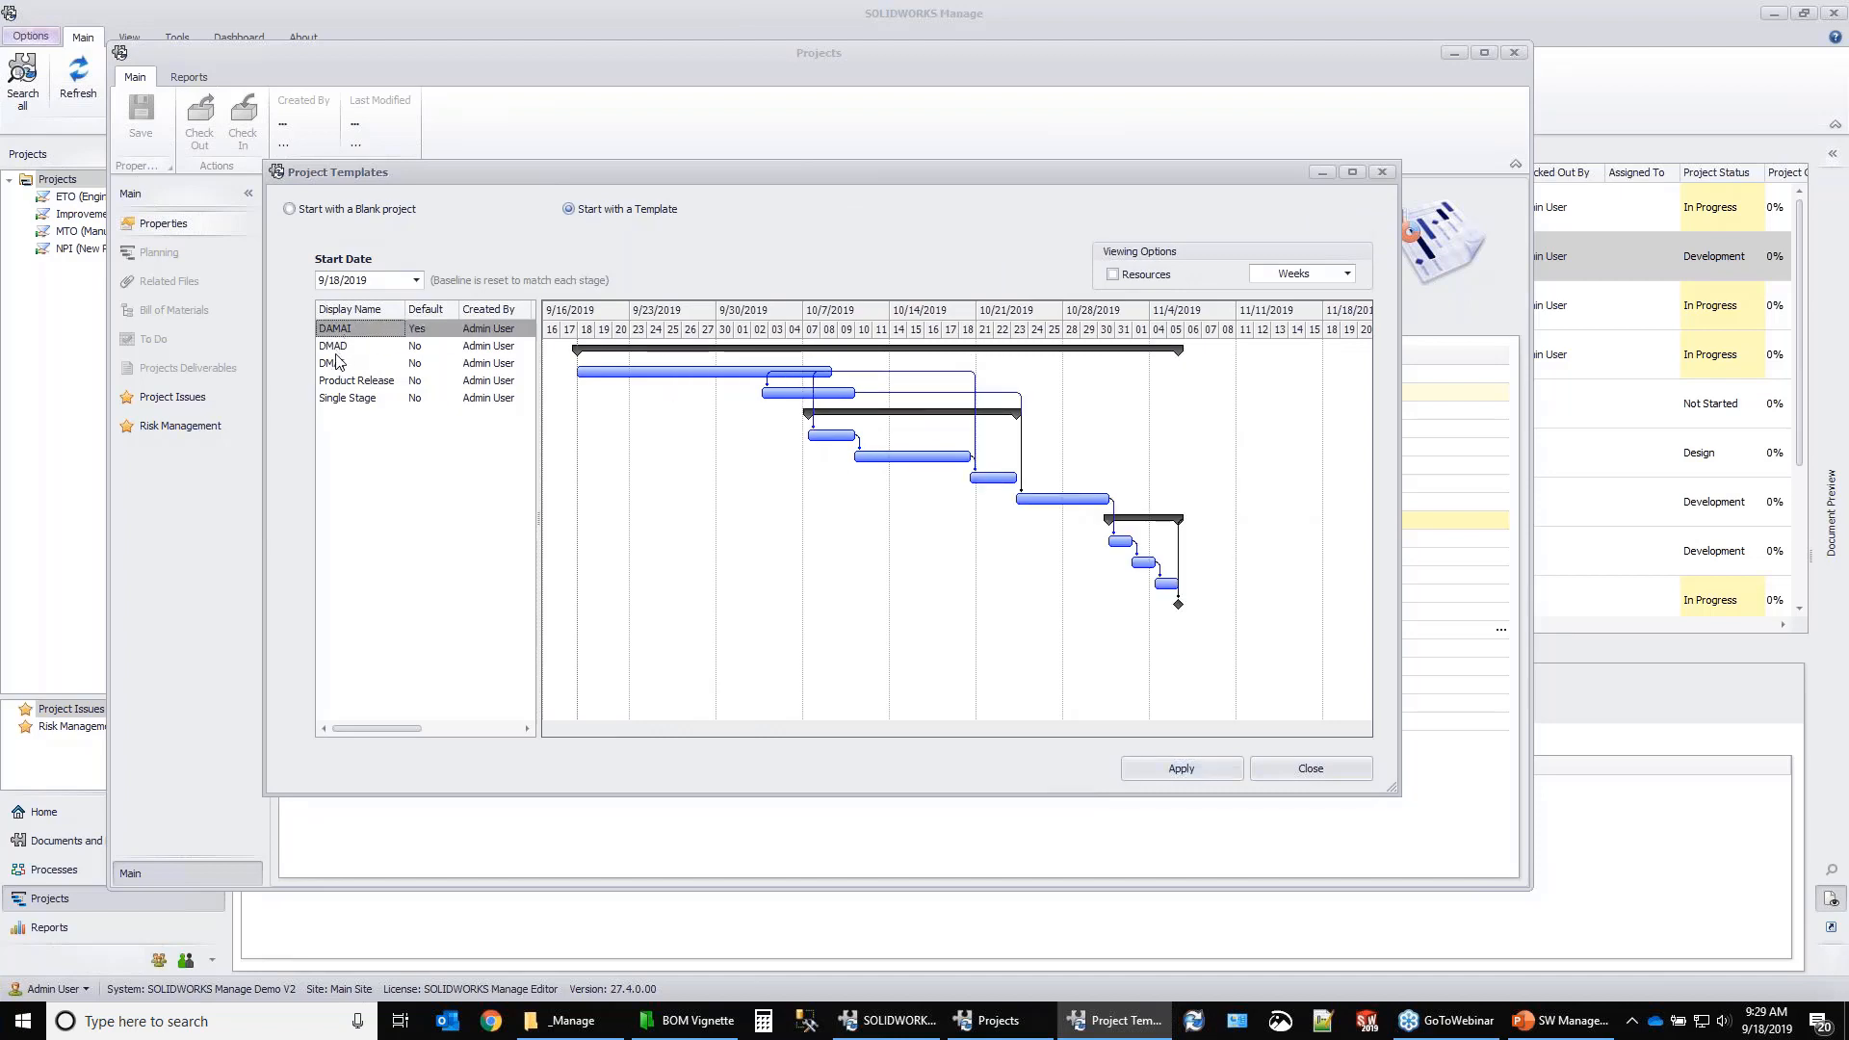
click(330, 364)
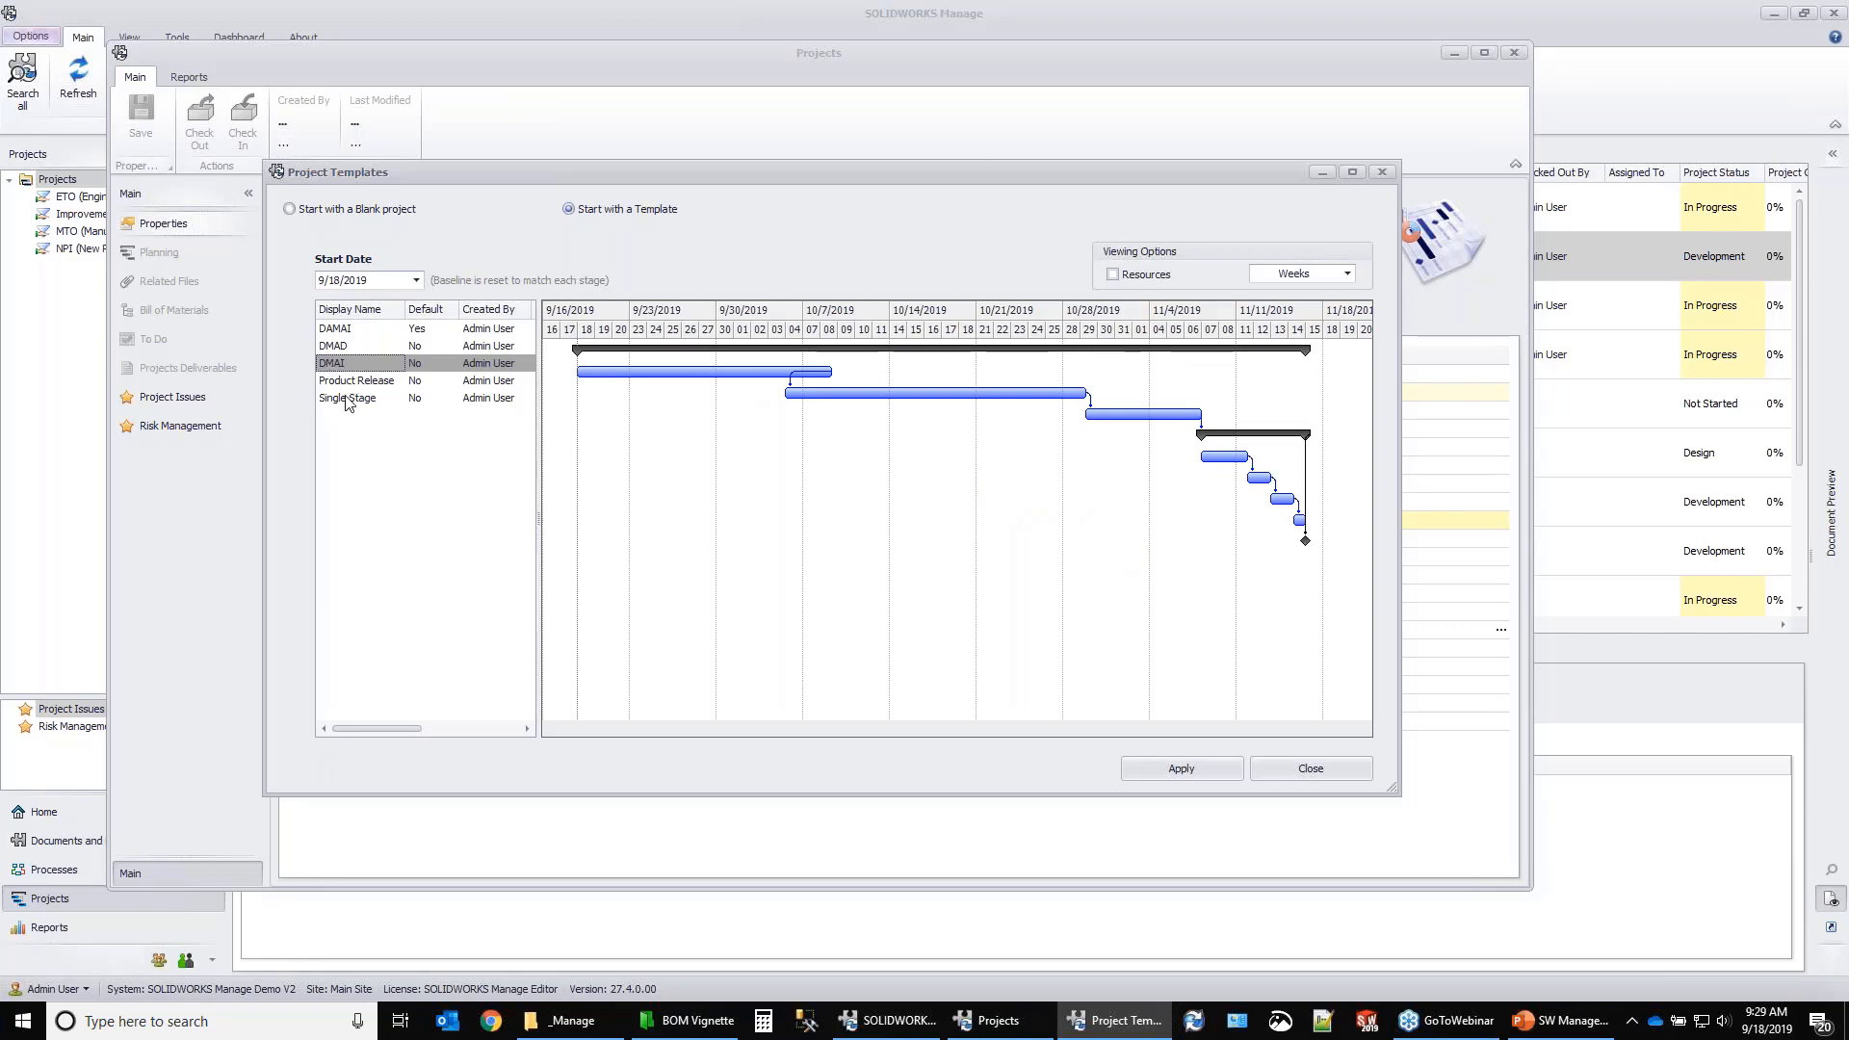
click(347, 399)
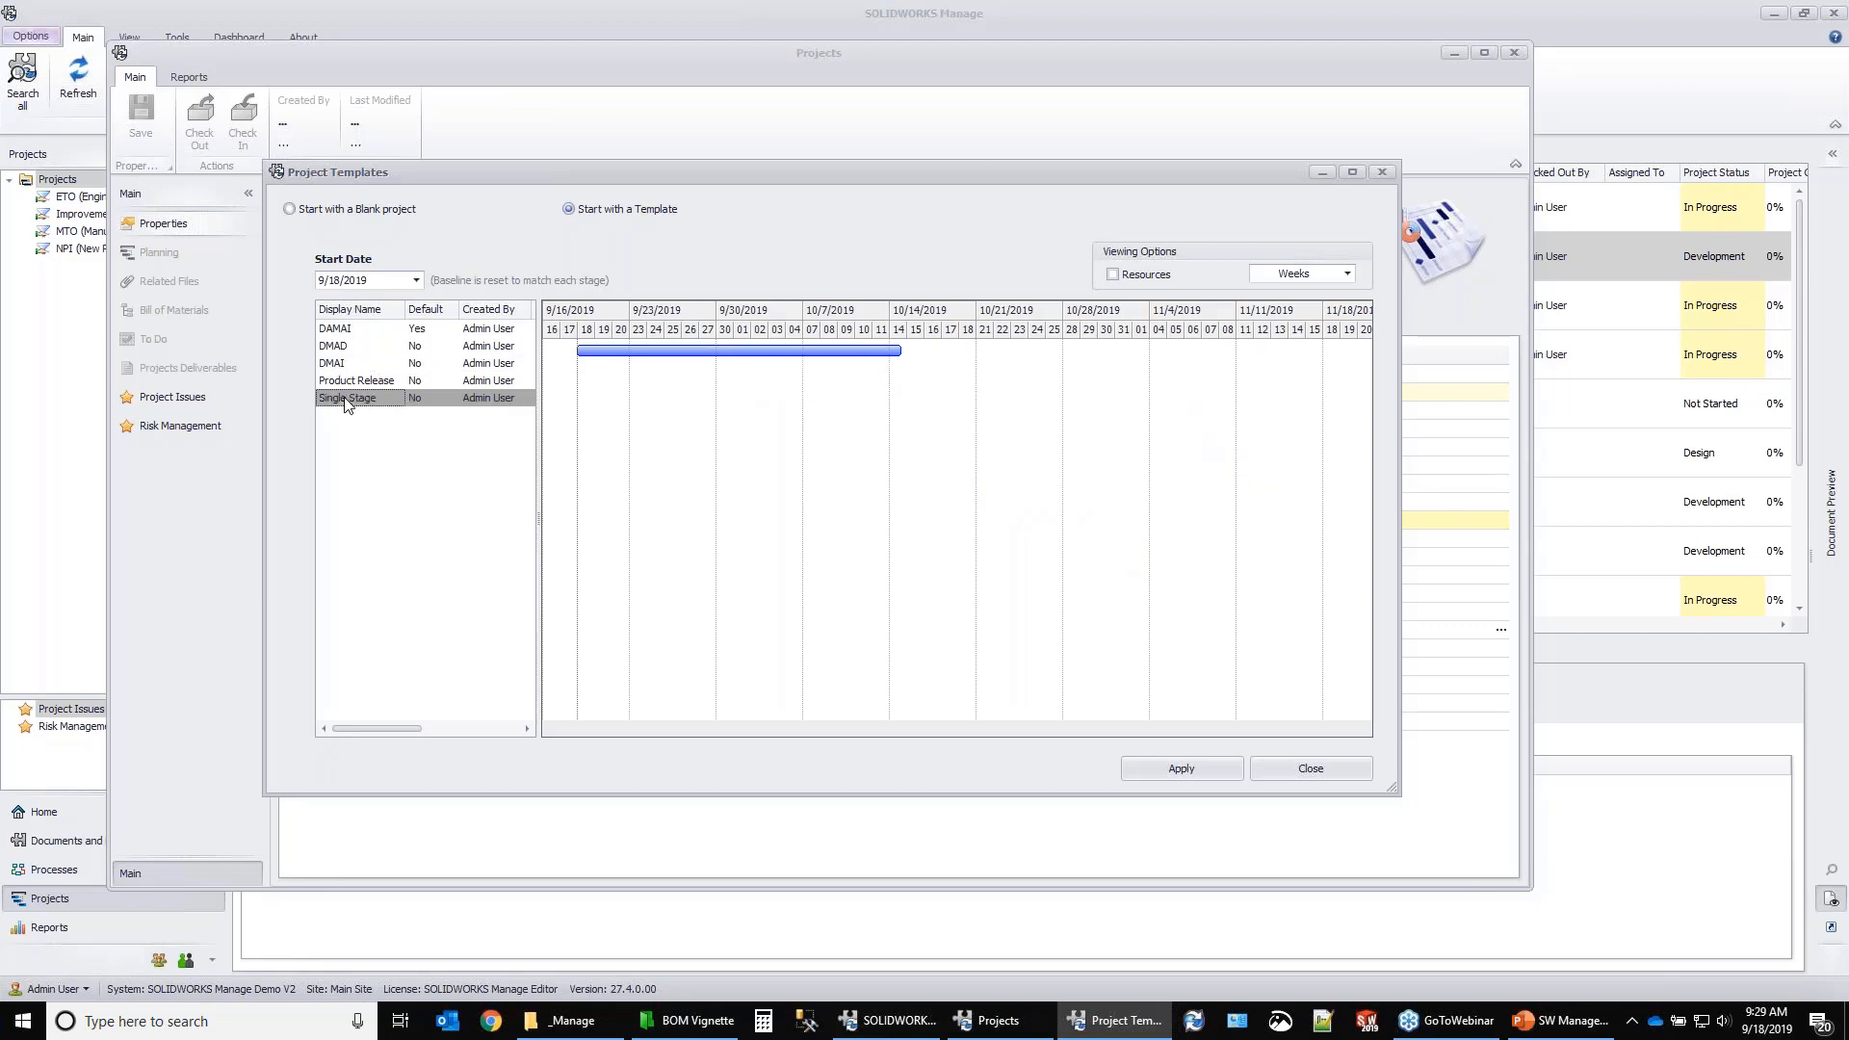
click(349, 381)
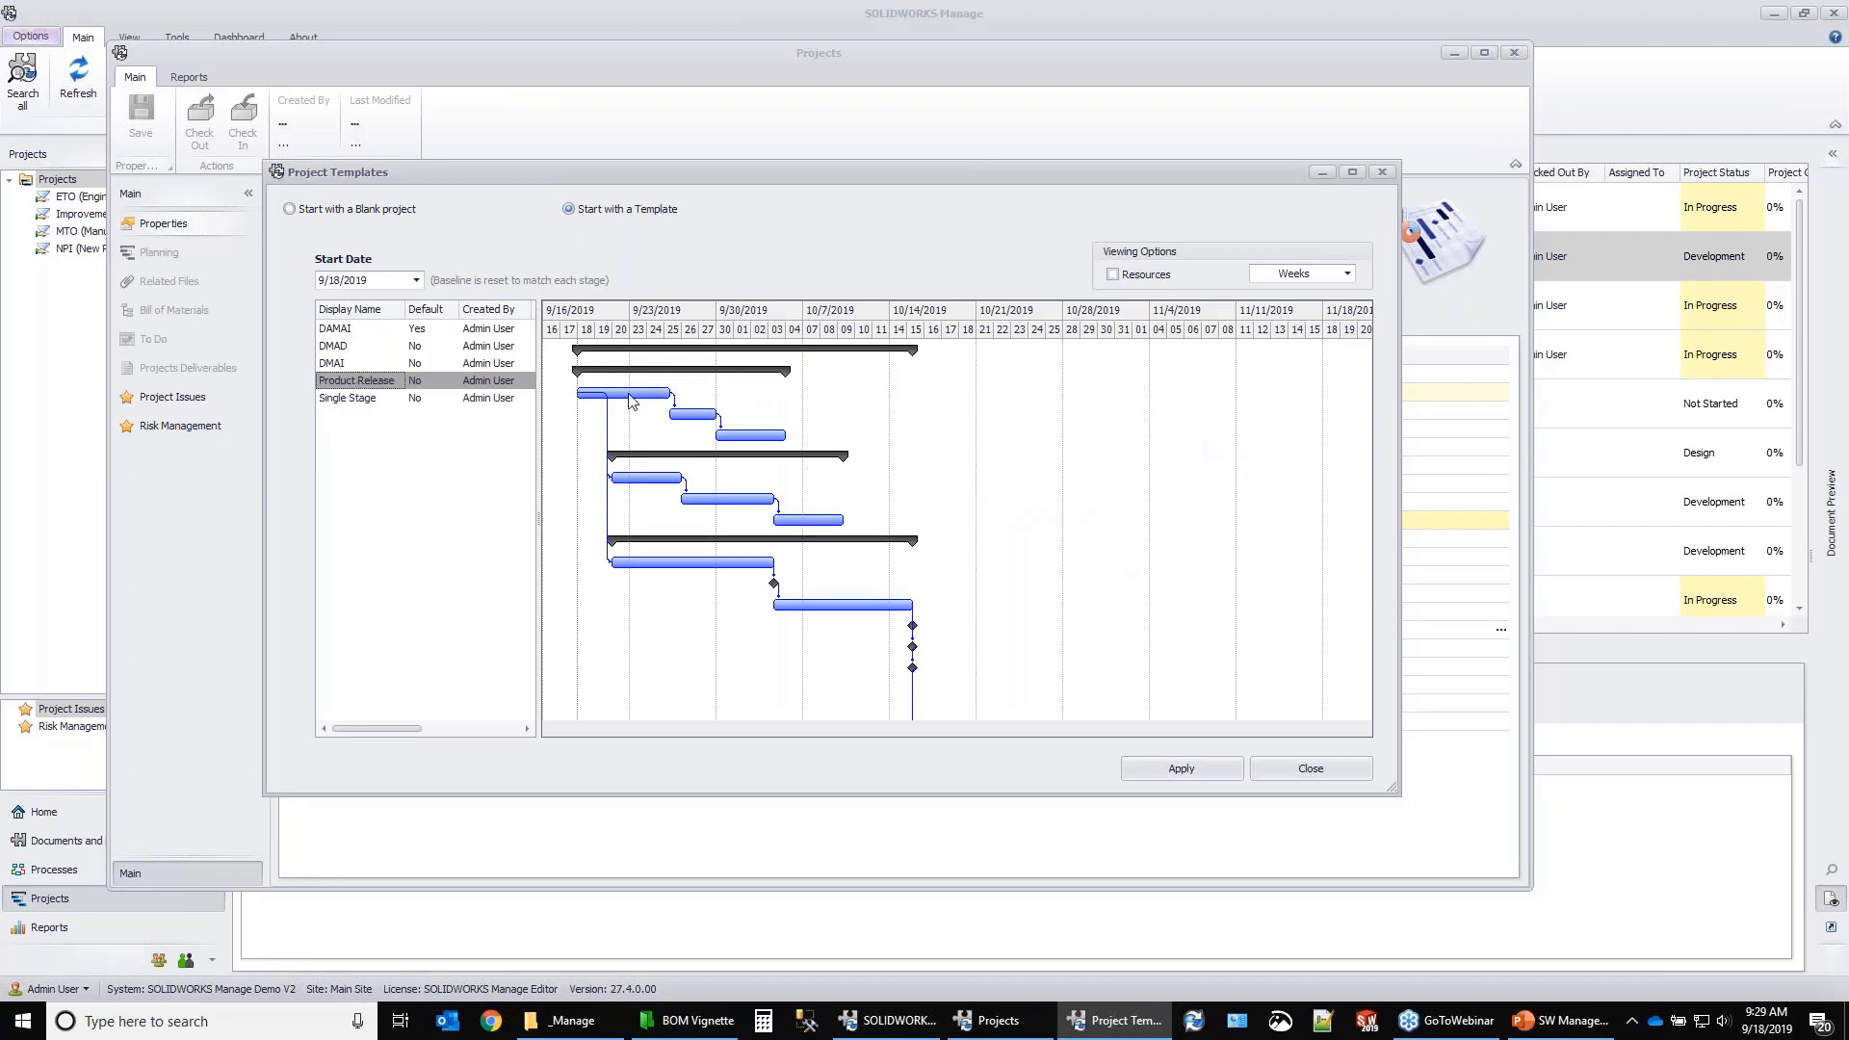
Apply the DAMAI template to the new project and open its planning.
click(340, 333)
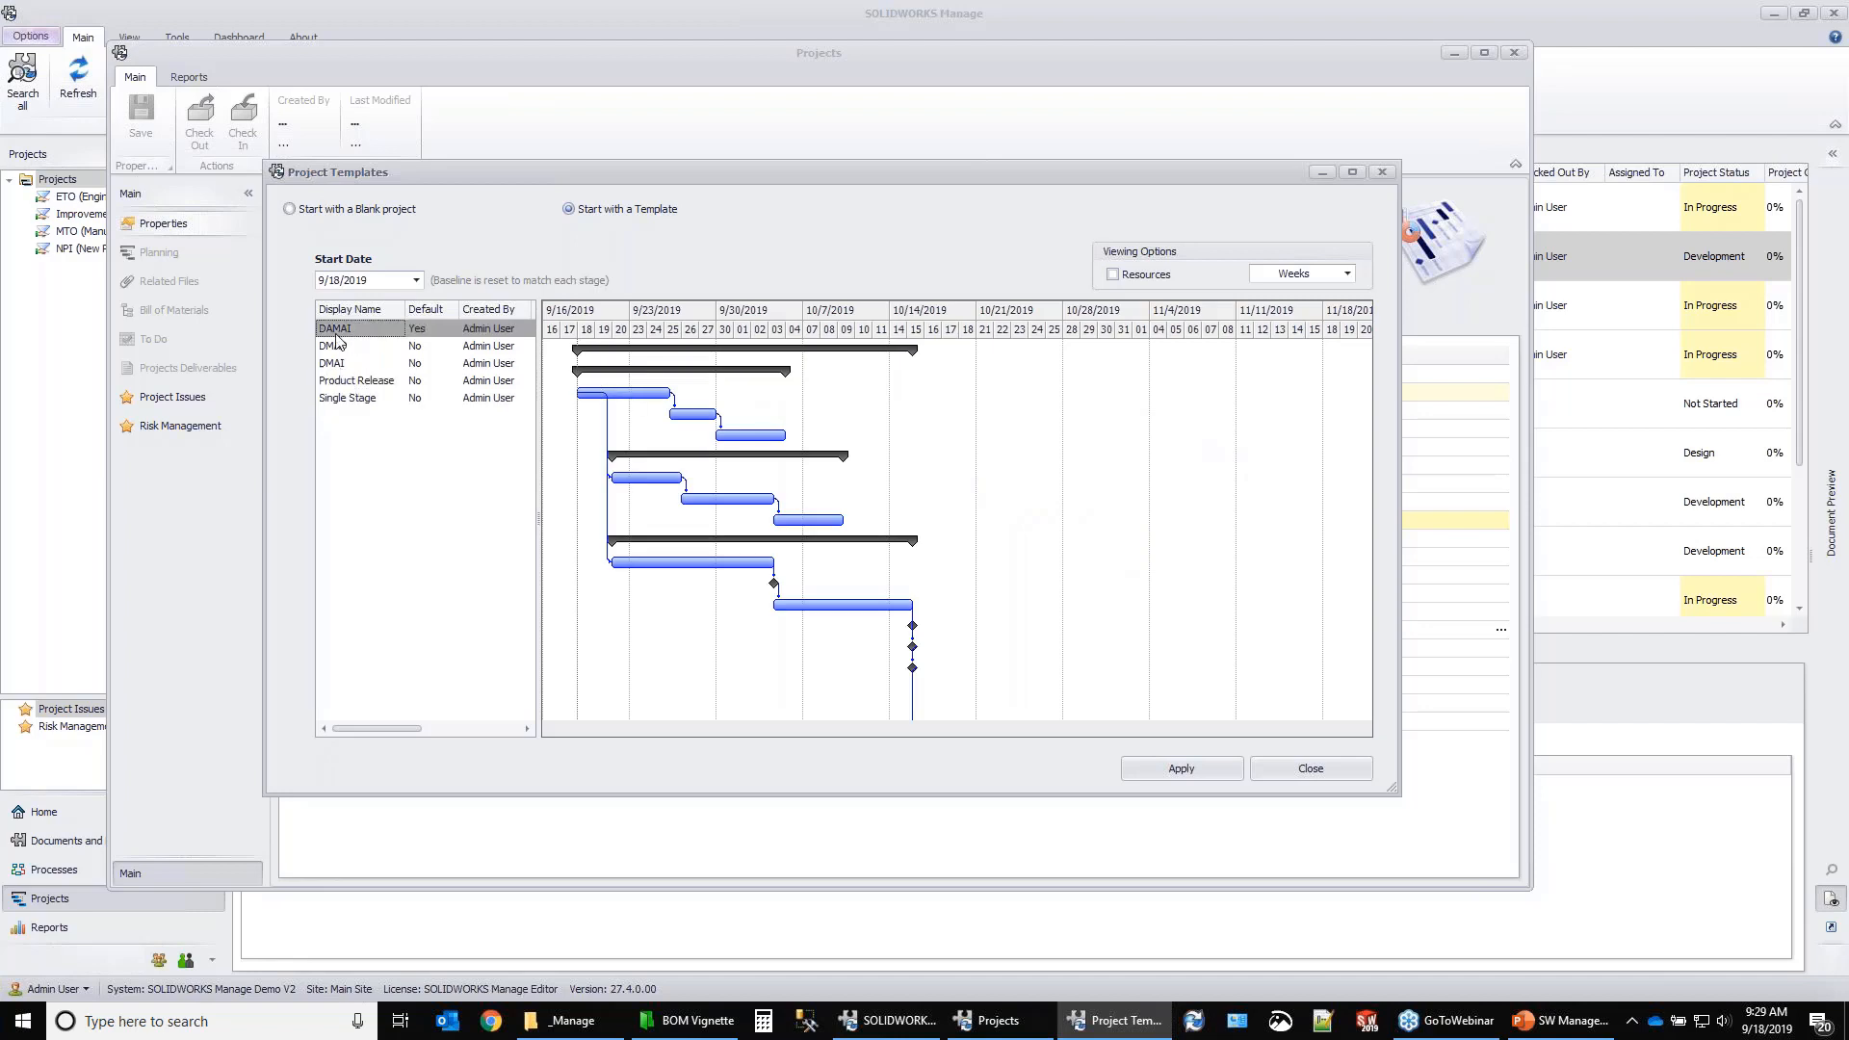
click(1180, 768)
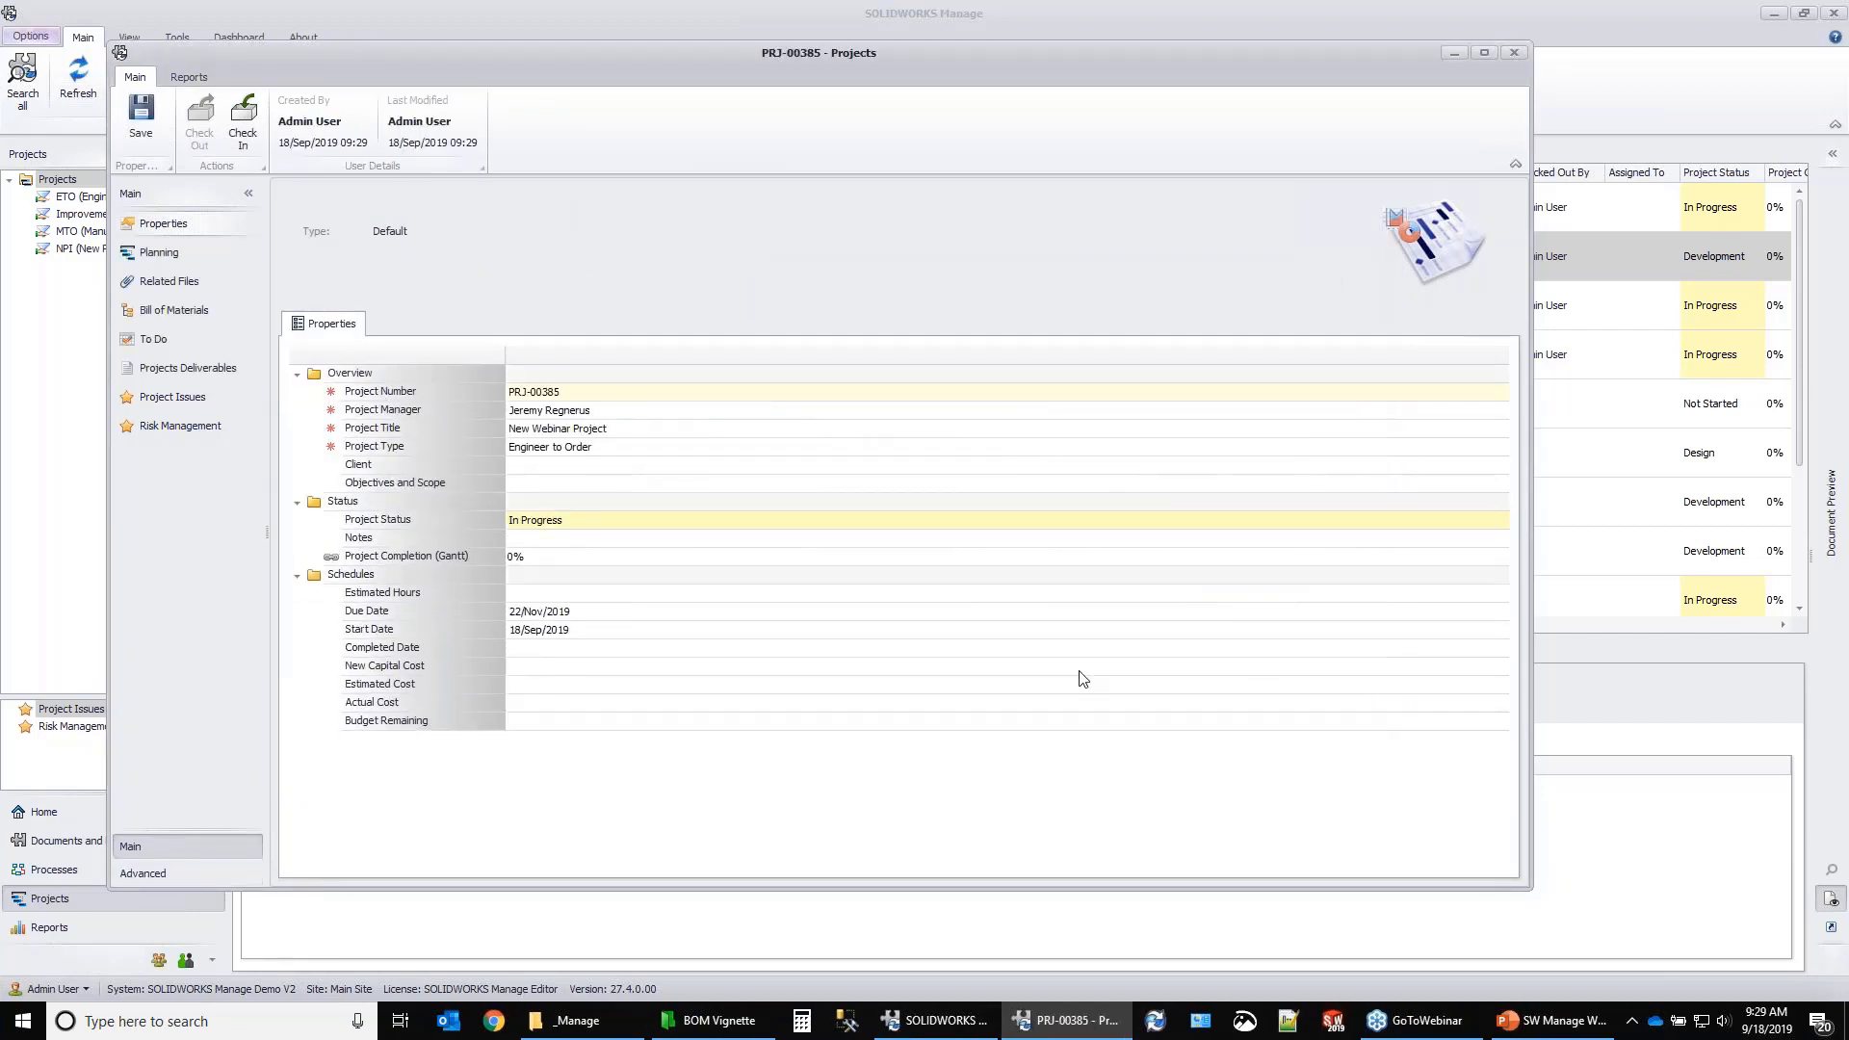
click(174, 262)
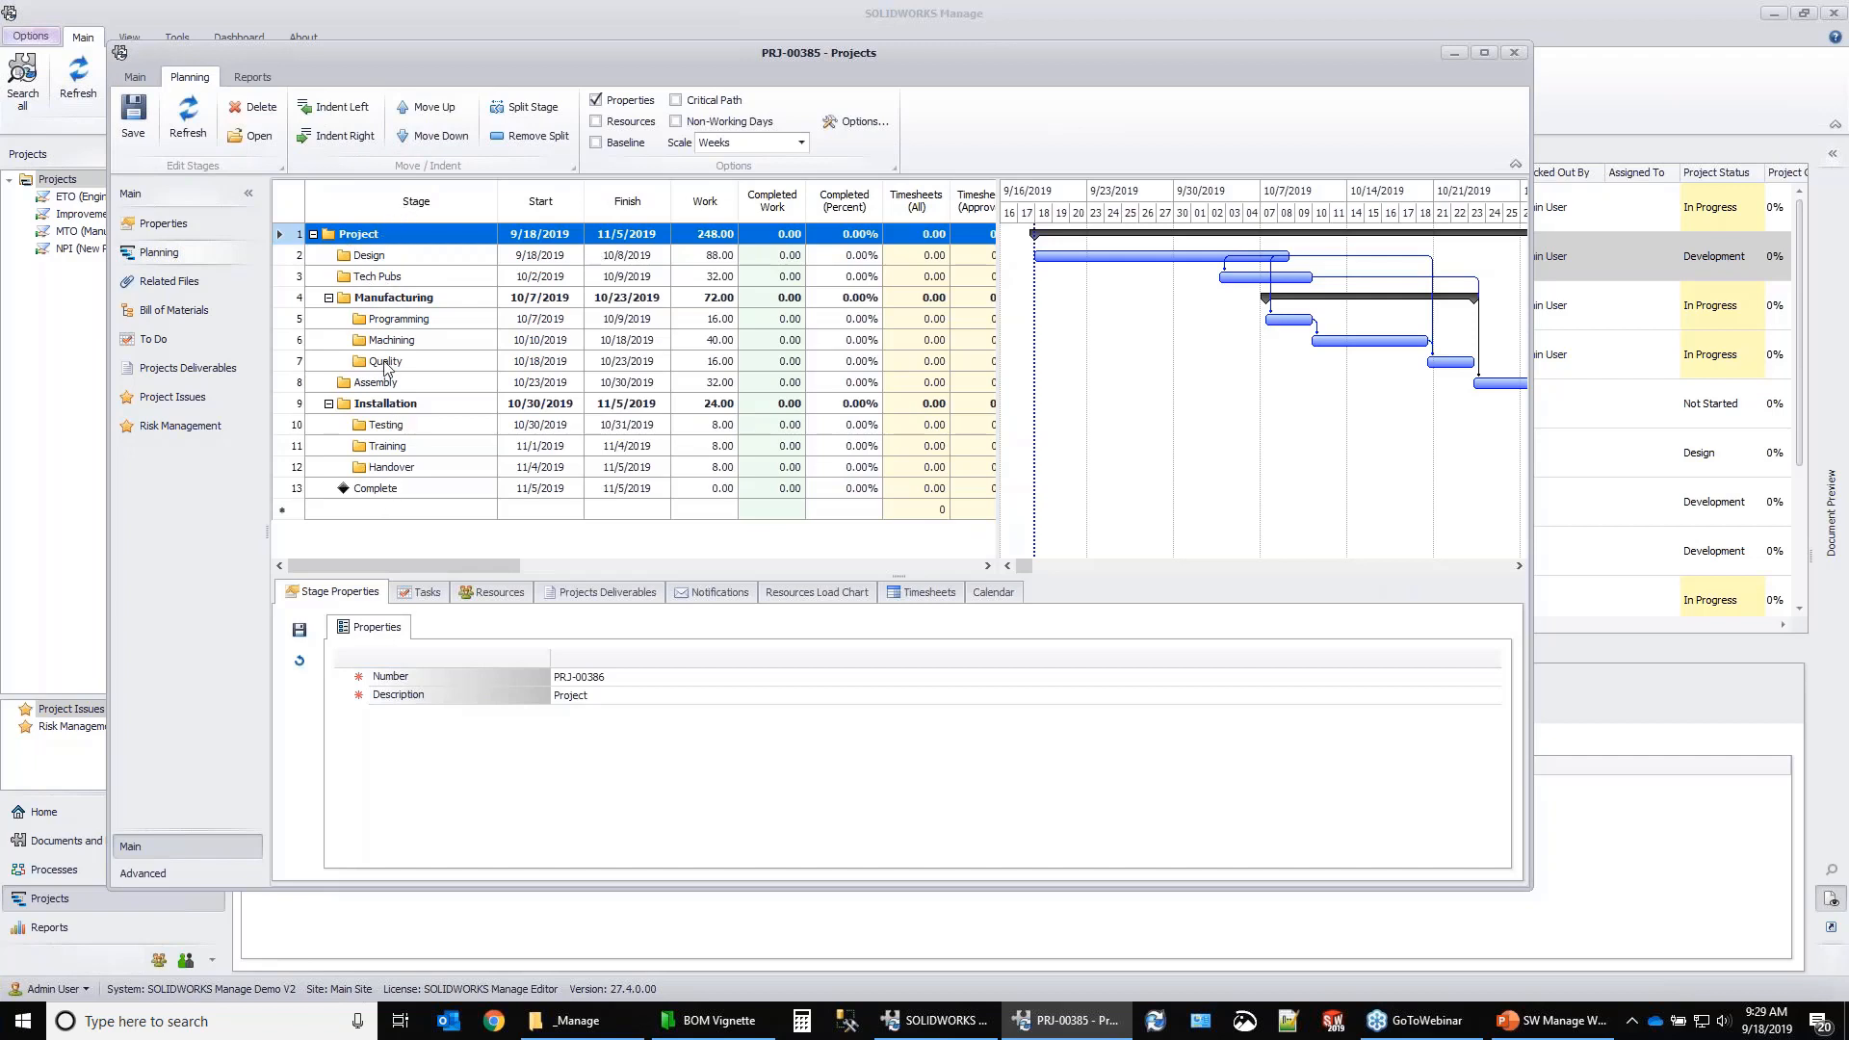
Review the template tasks of the Project, Design, Tech Pubs, Programming and Quality stages.
click(428, 592)
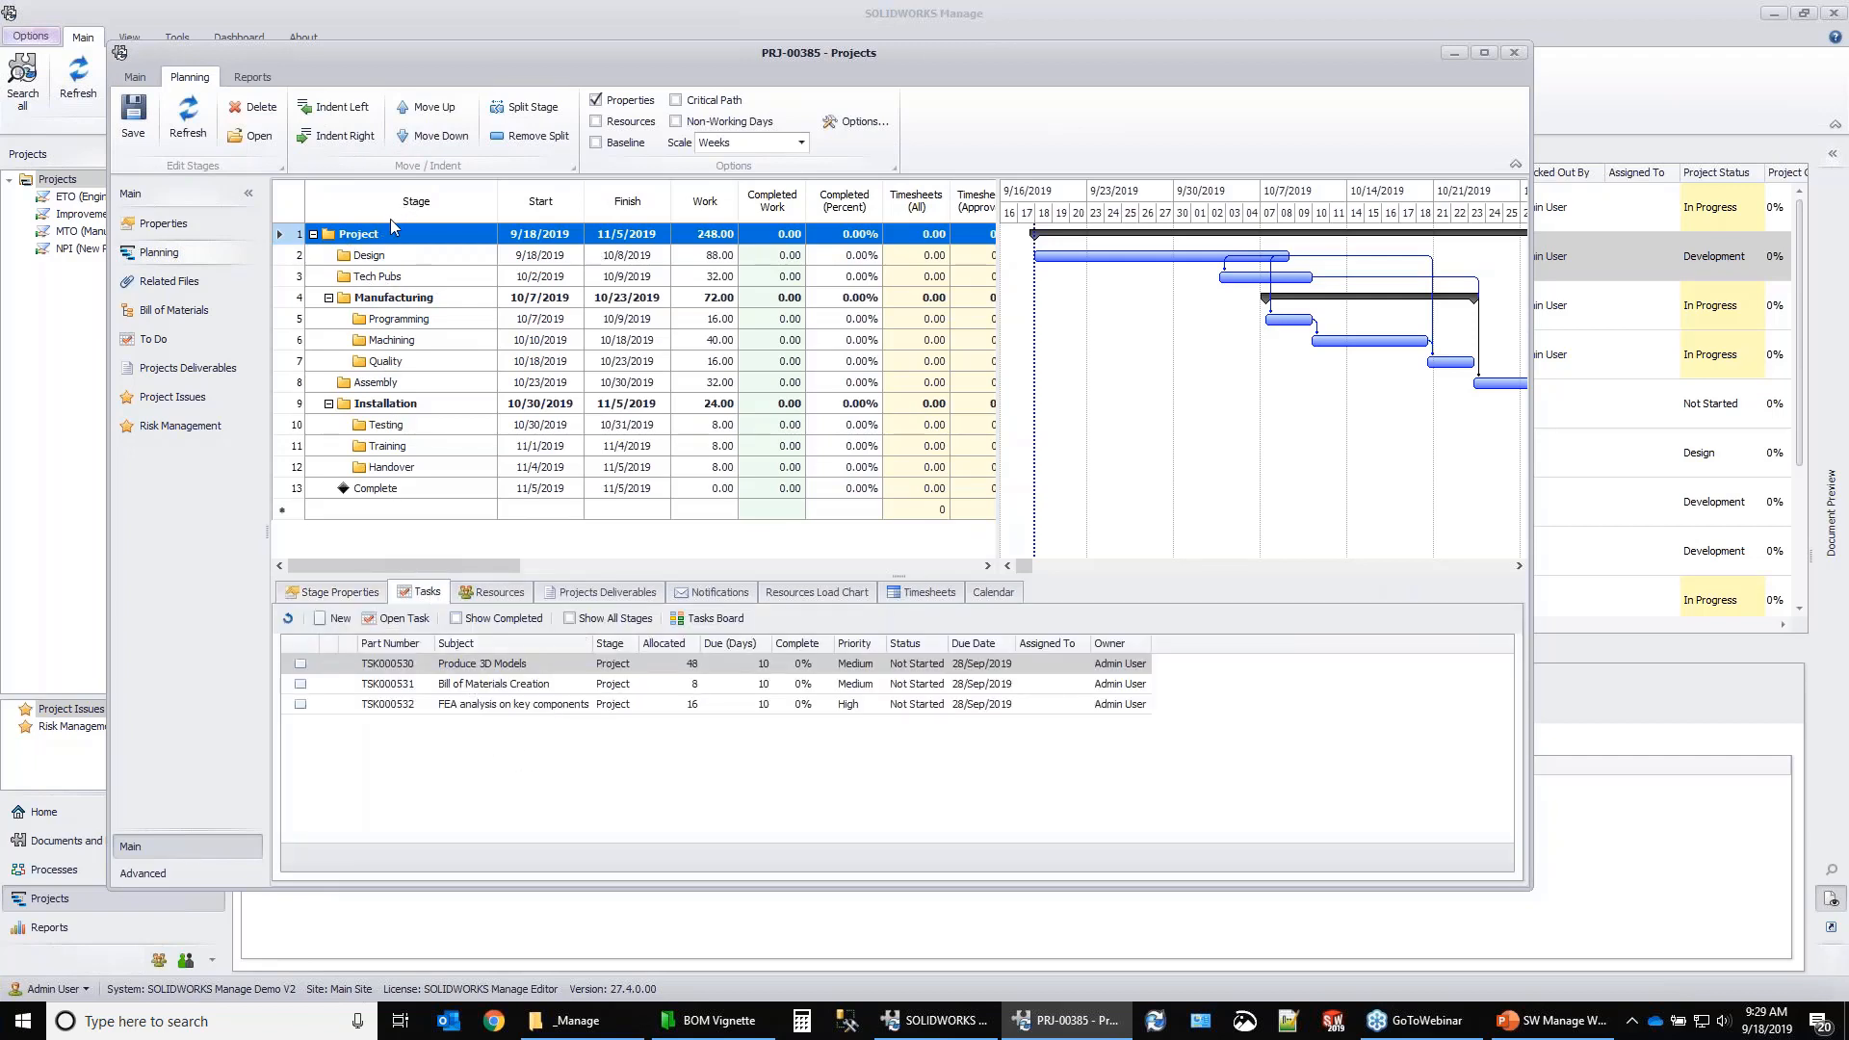
click(385, 256)
click(383, 279)
click(409, 363)
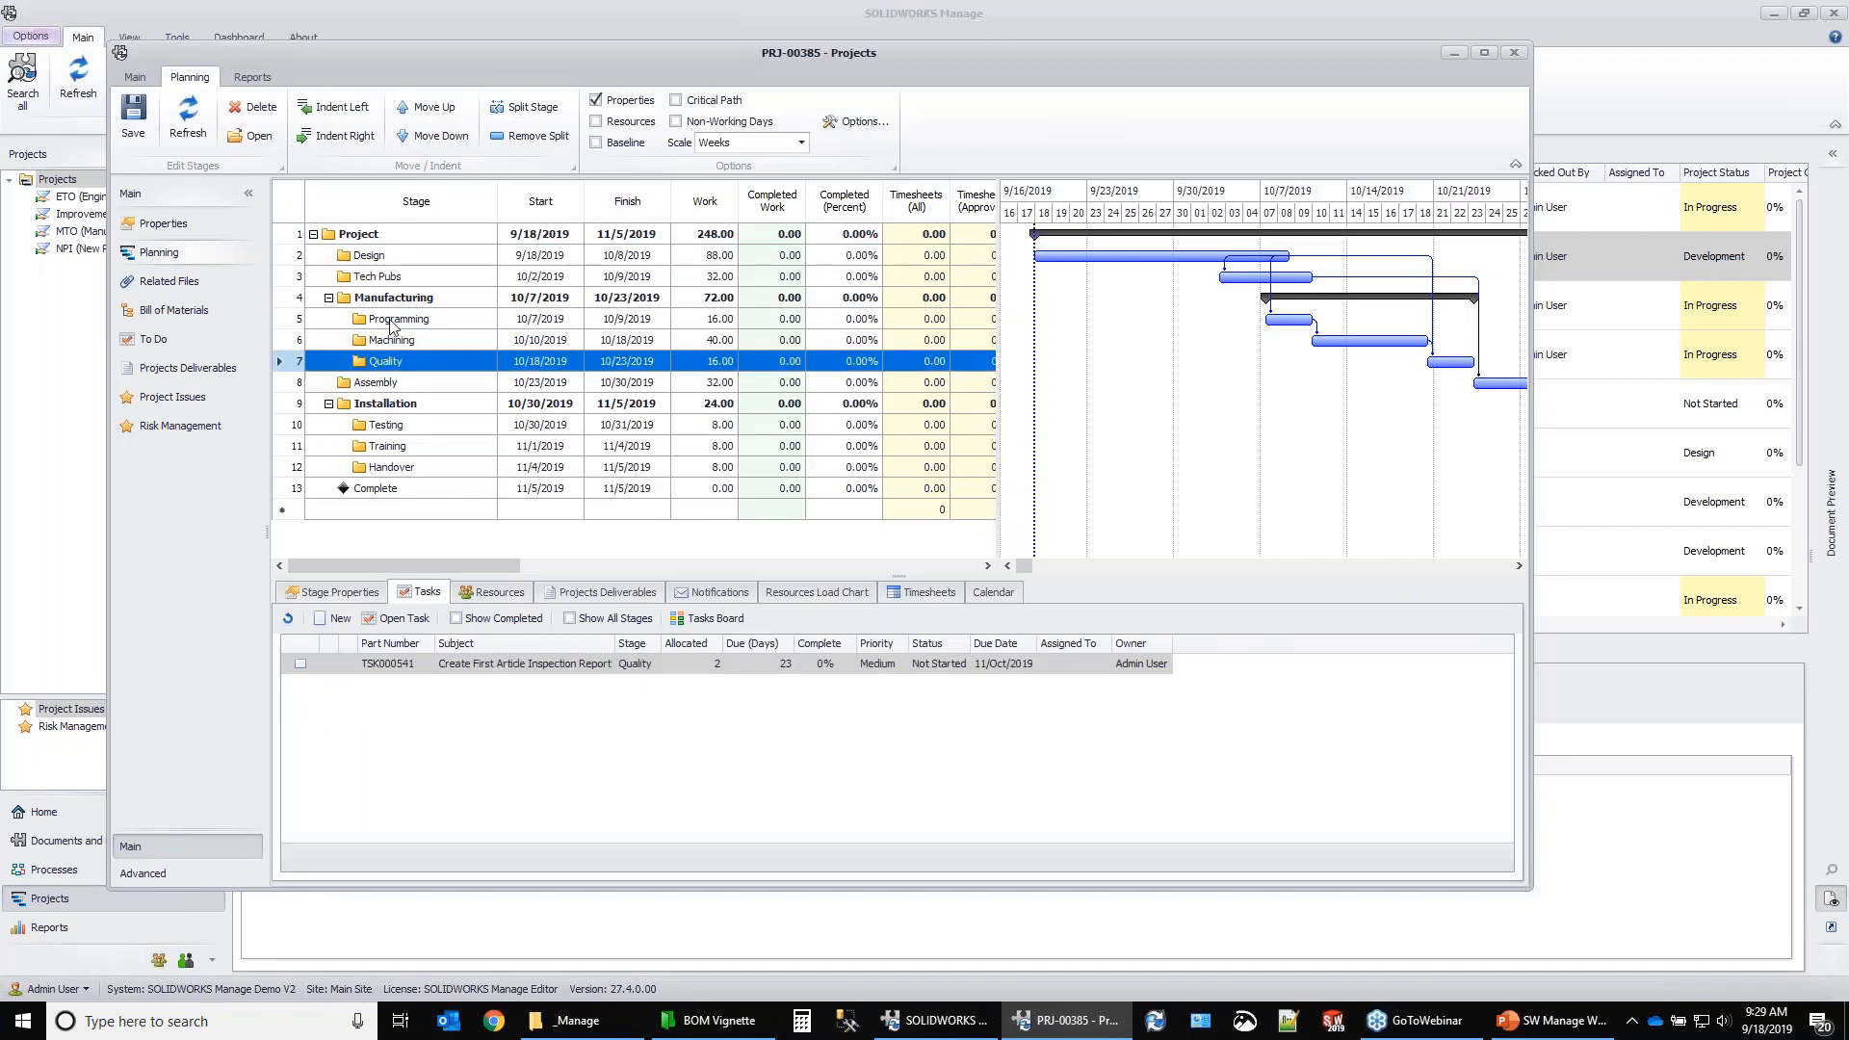
click(393, 320)
click(410, 361)
click(378, 258)
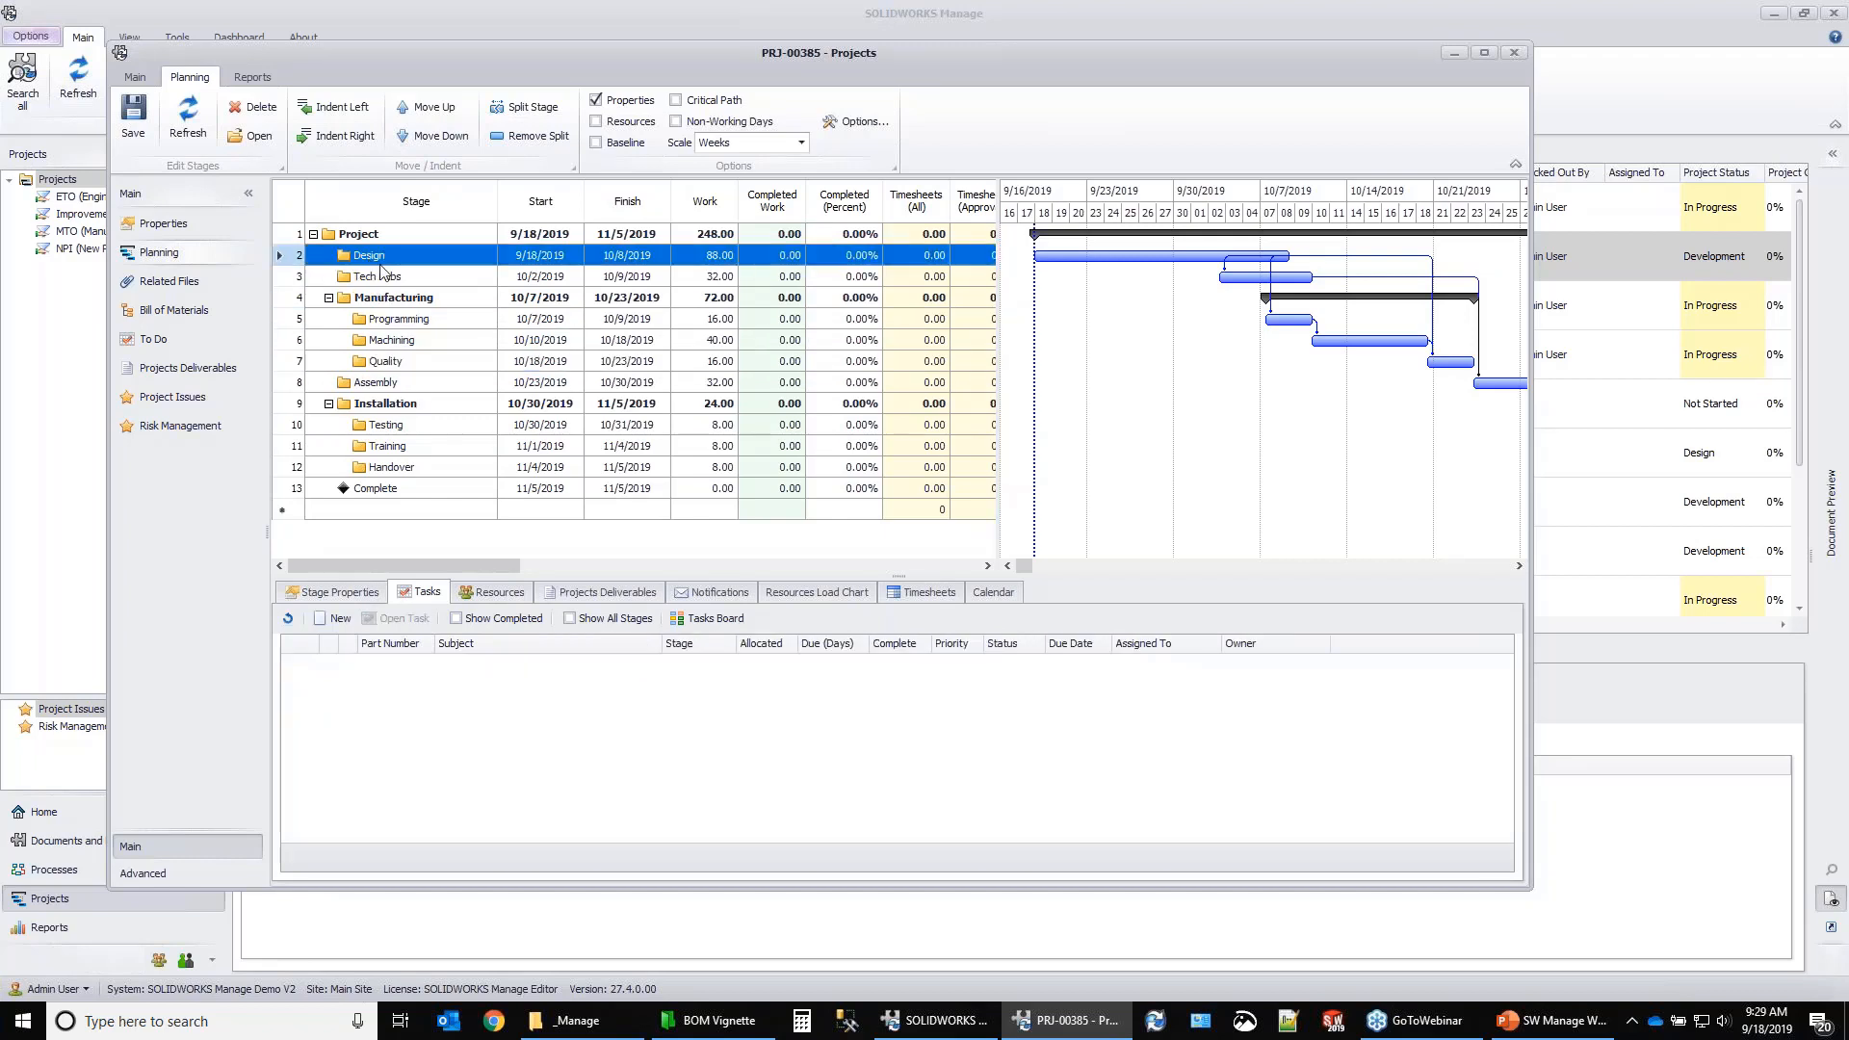
Assign the Project stage's three tasks, Produce 3D Models, Bill of Materials Creation and FEA analysis on key components, to Admin User.
click(350, 234)
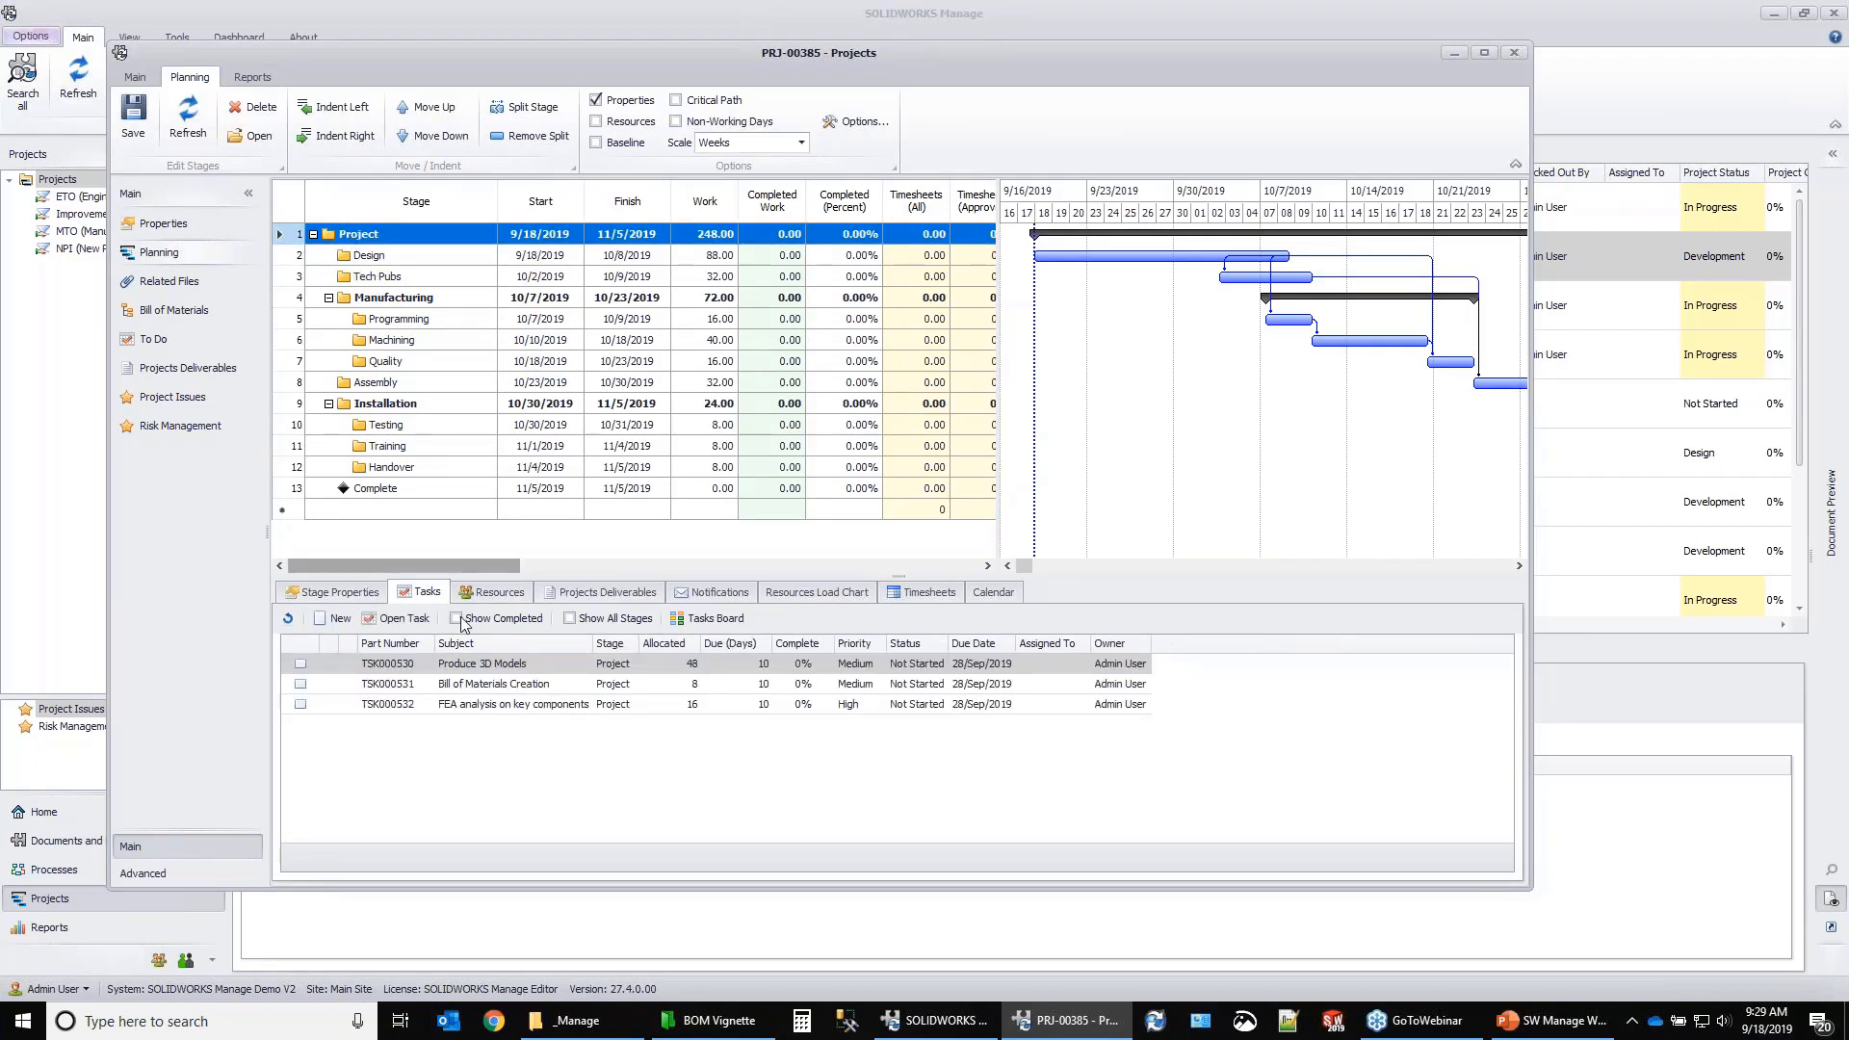
shift+click(476, 708)
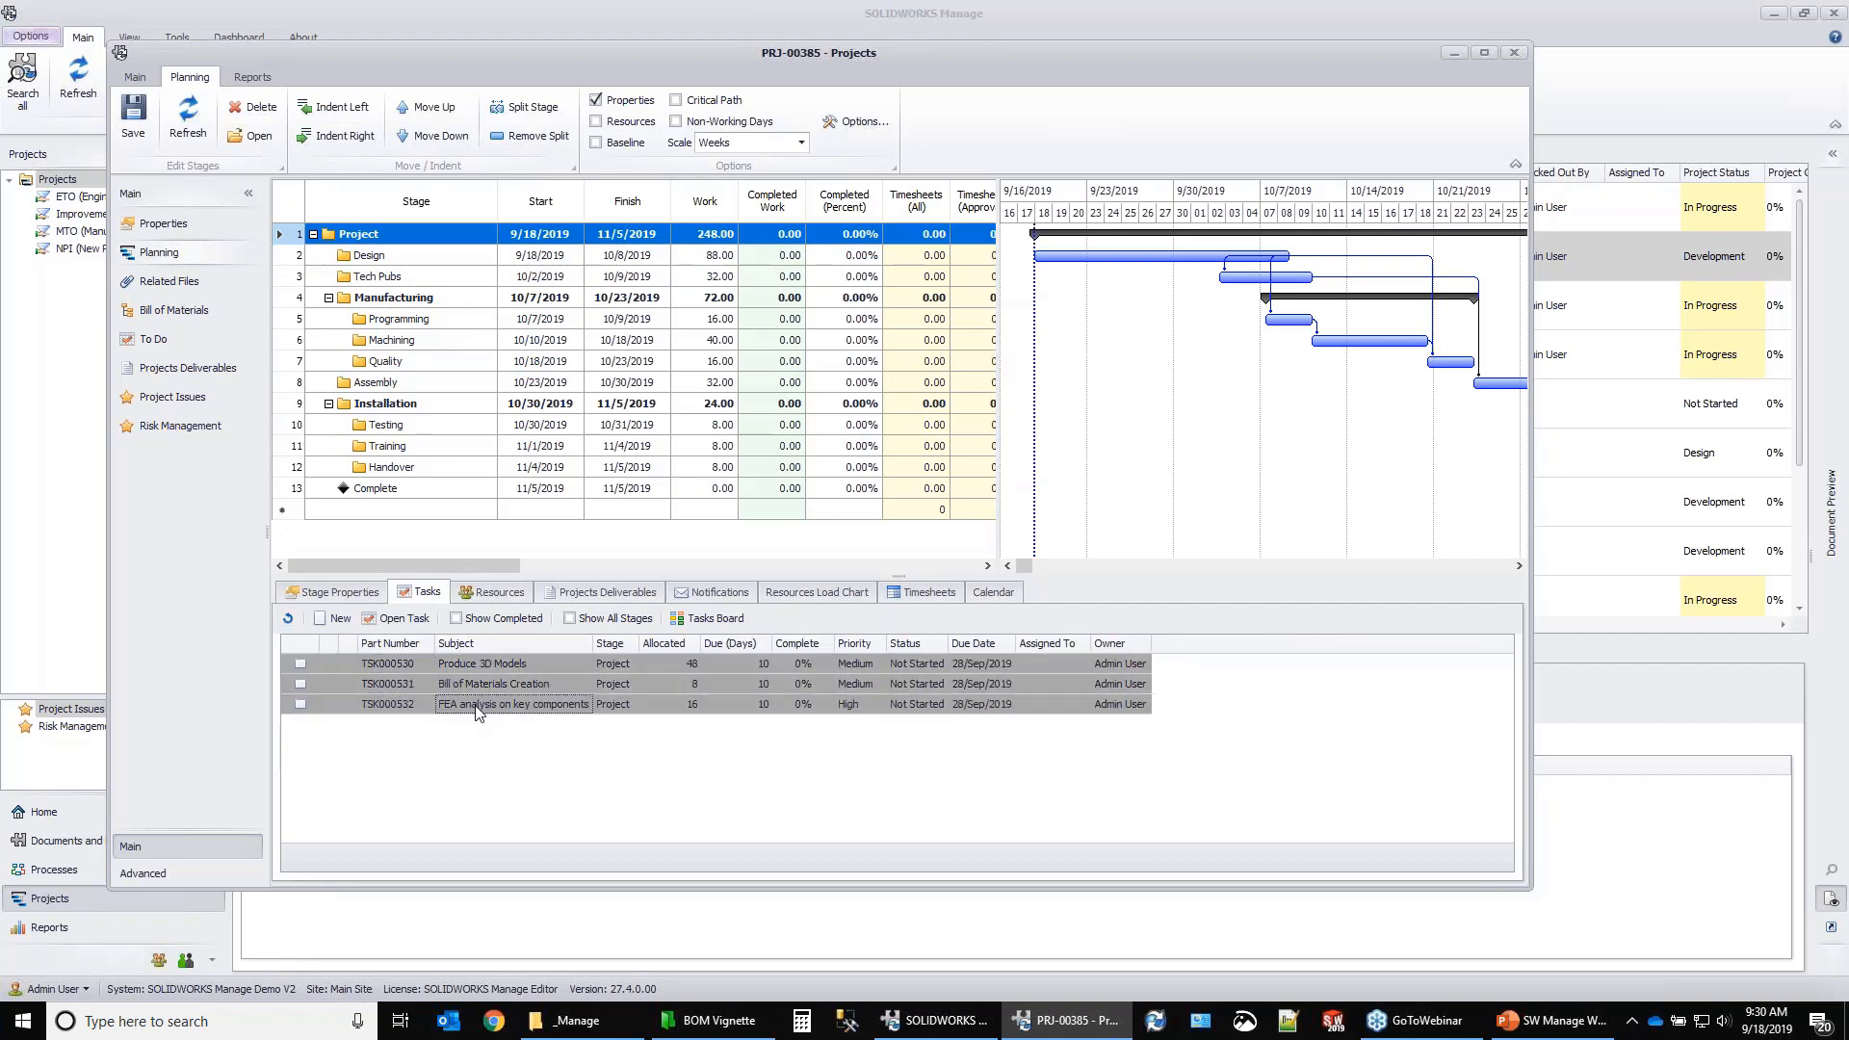
right_click(475, 708)
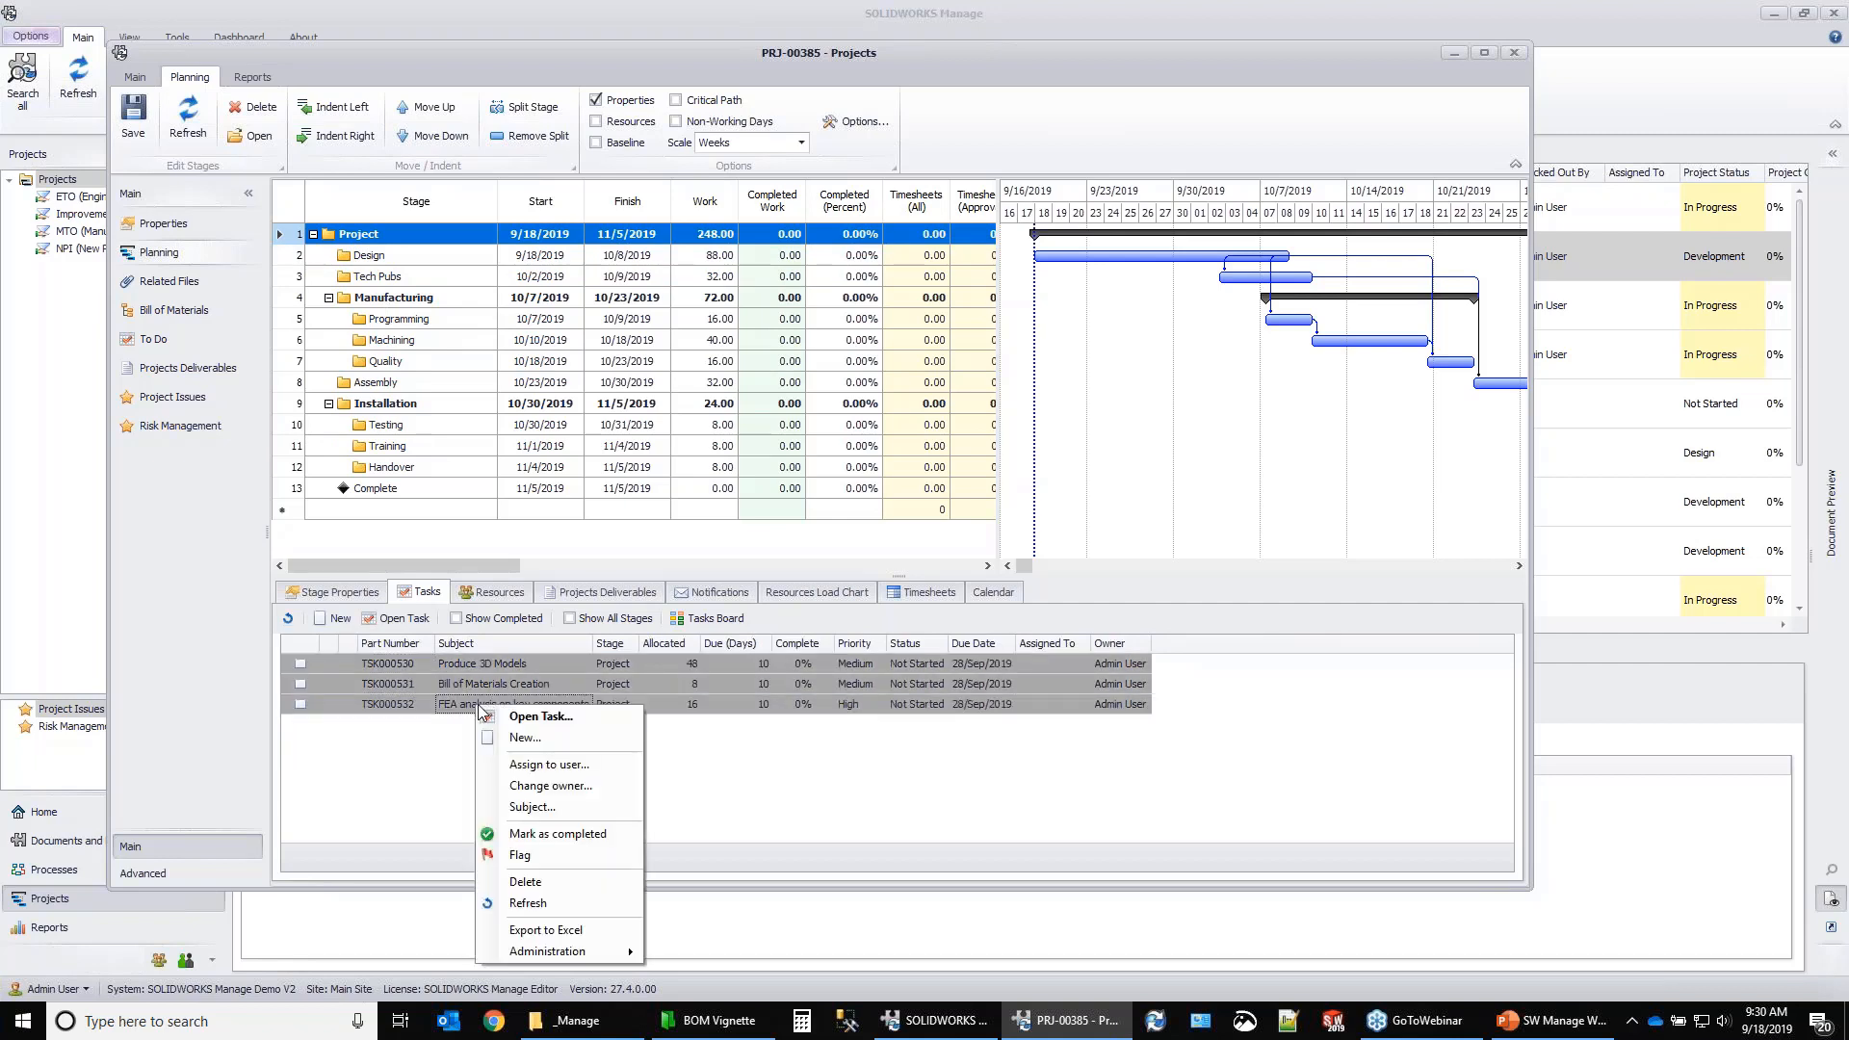
click(563, 766)
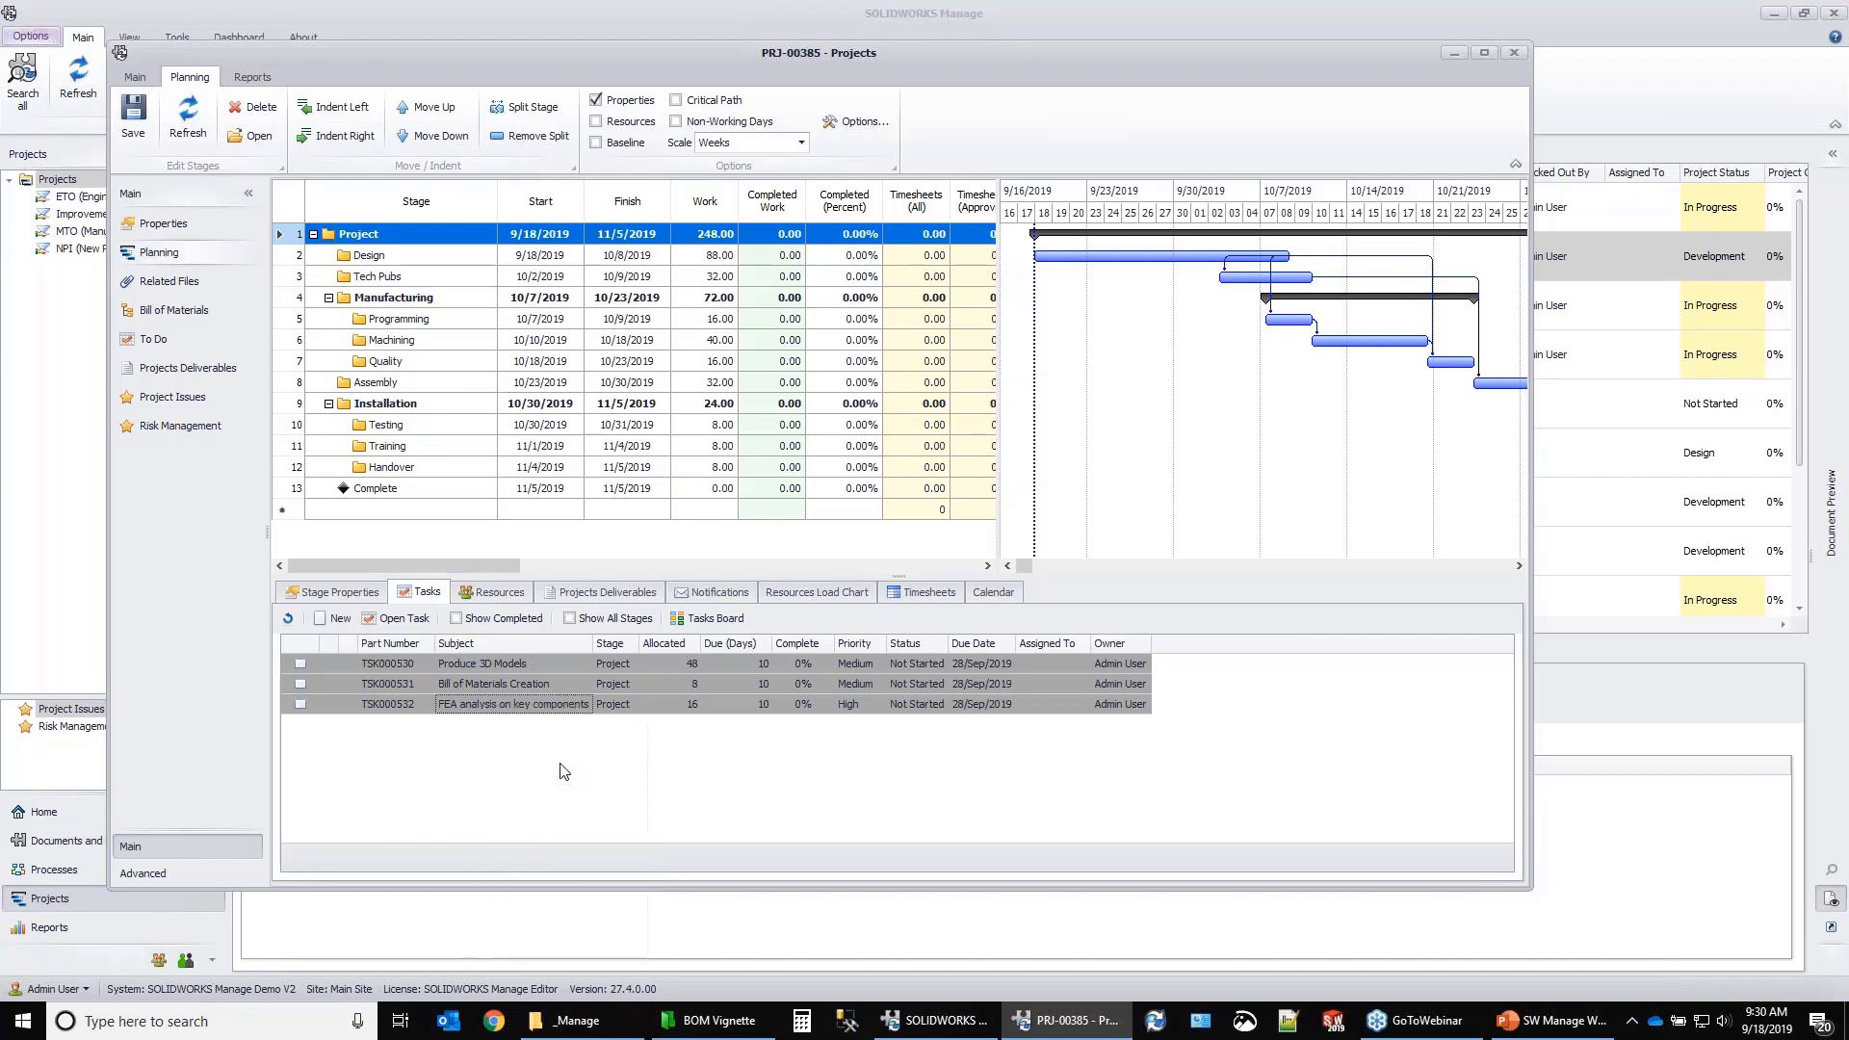
click(550, 393)
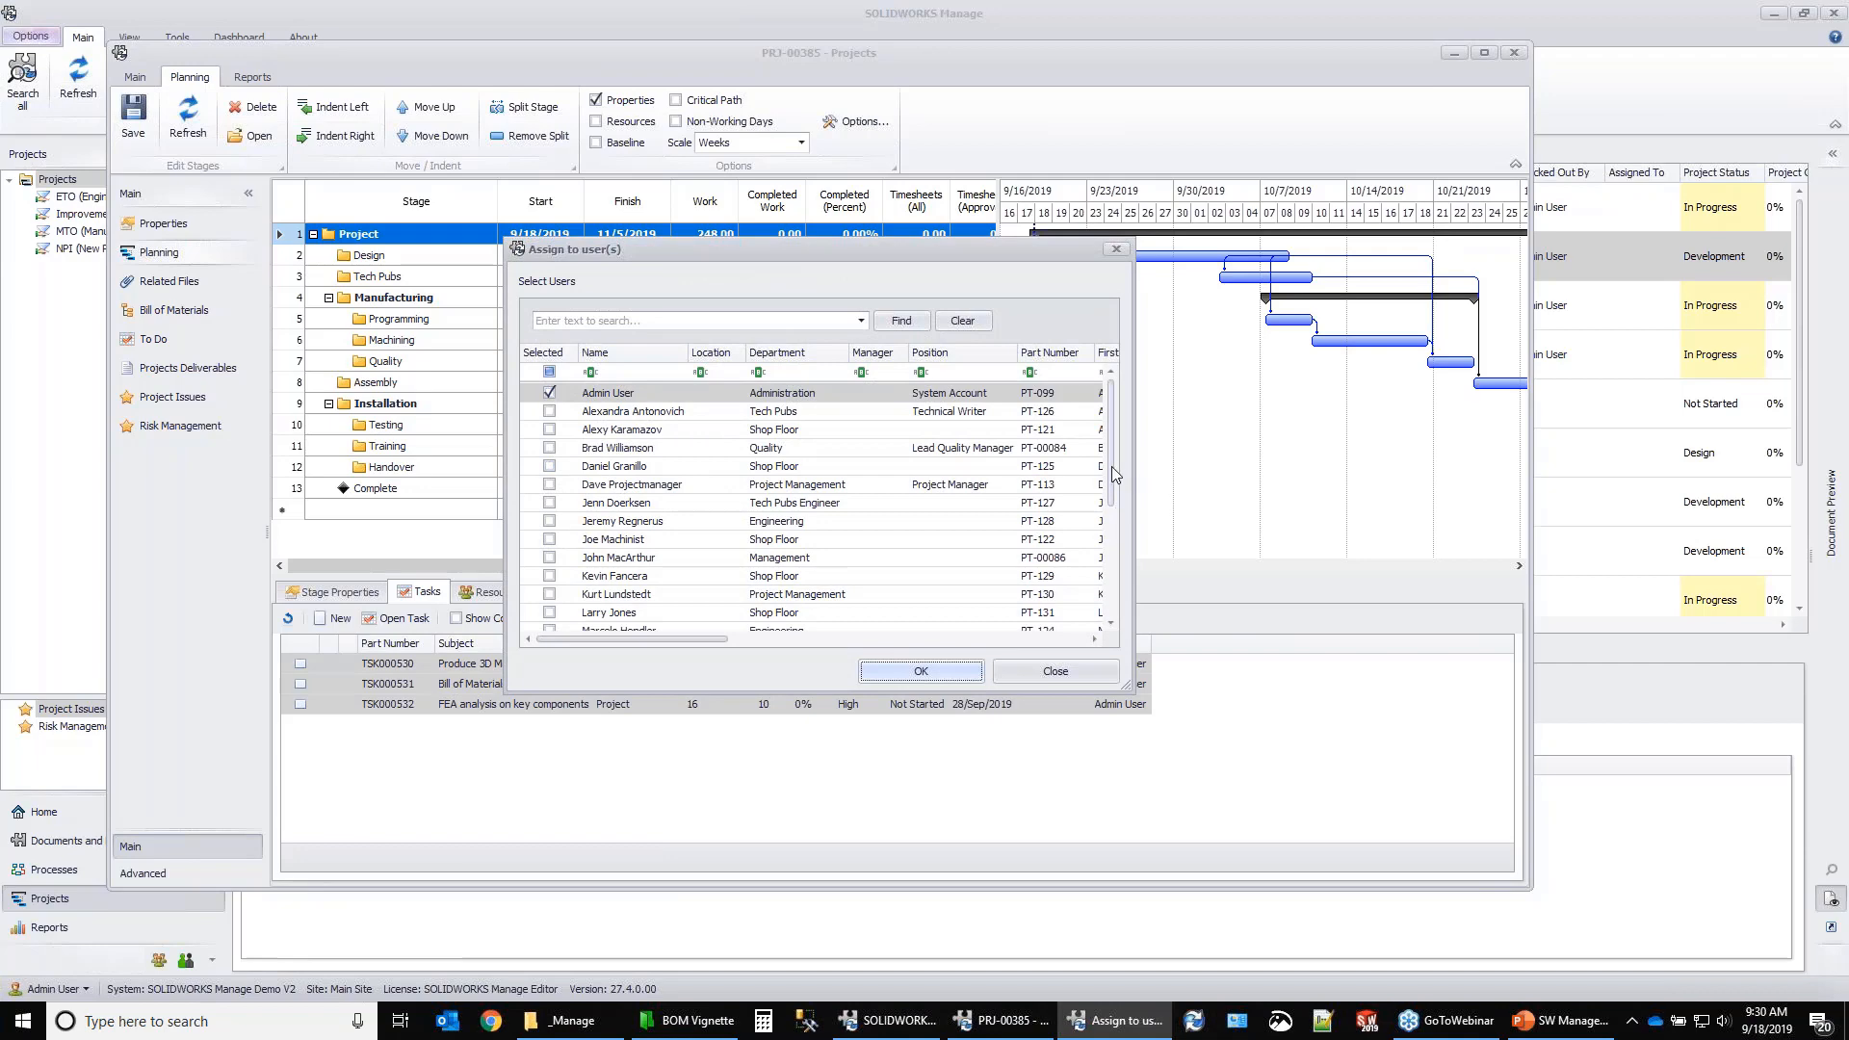
drag(1111, 466, 1101, 399)
click(922, 673)
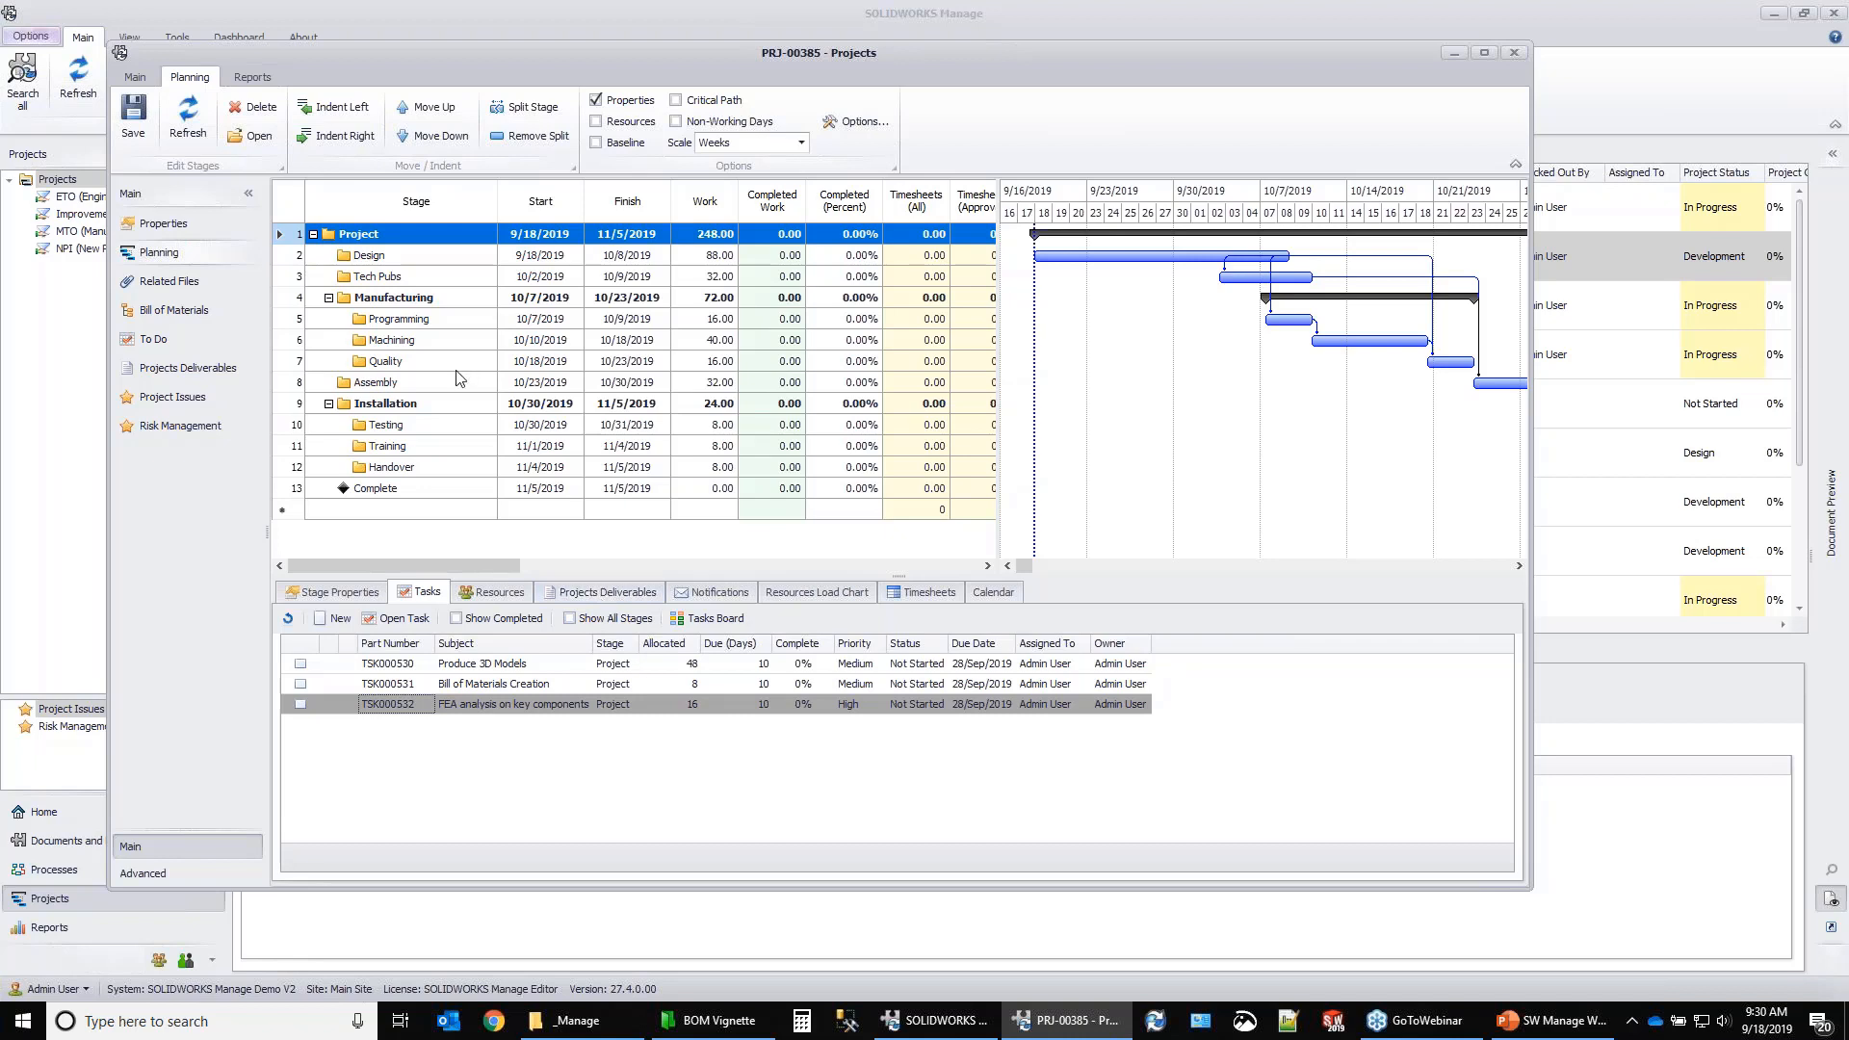
Examine the Design stage's project deliverables, stage properties and tasks.
click(362, 257)
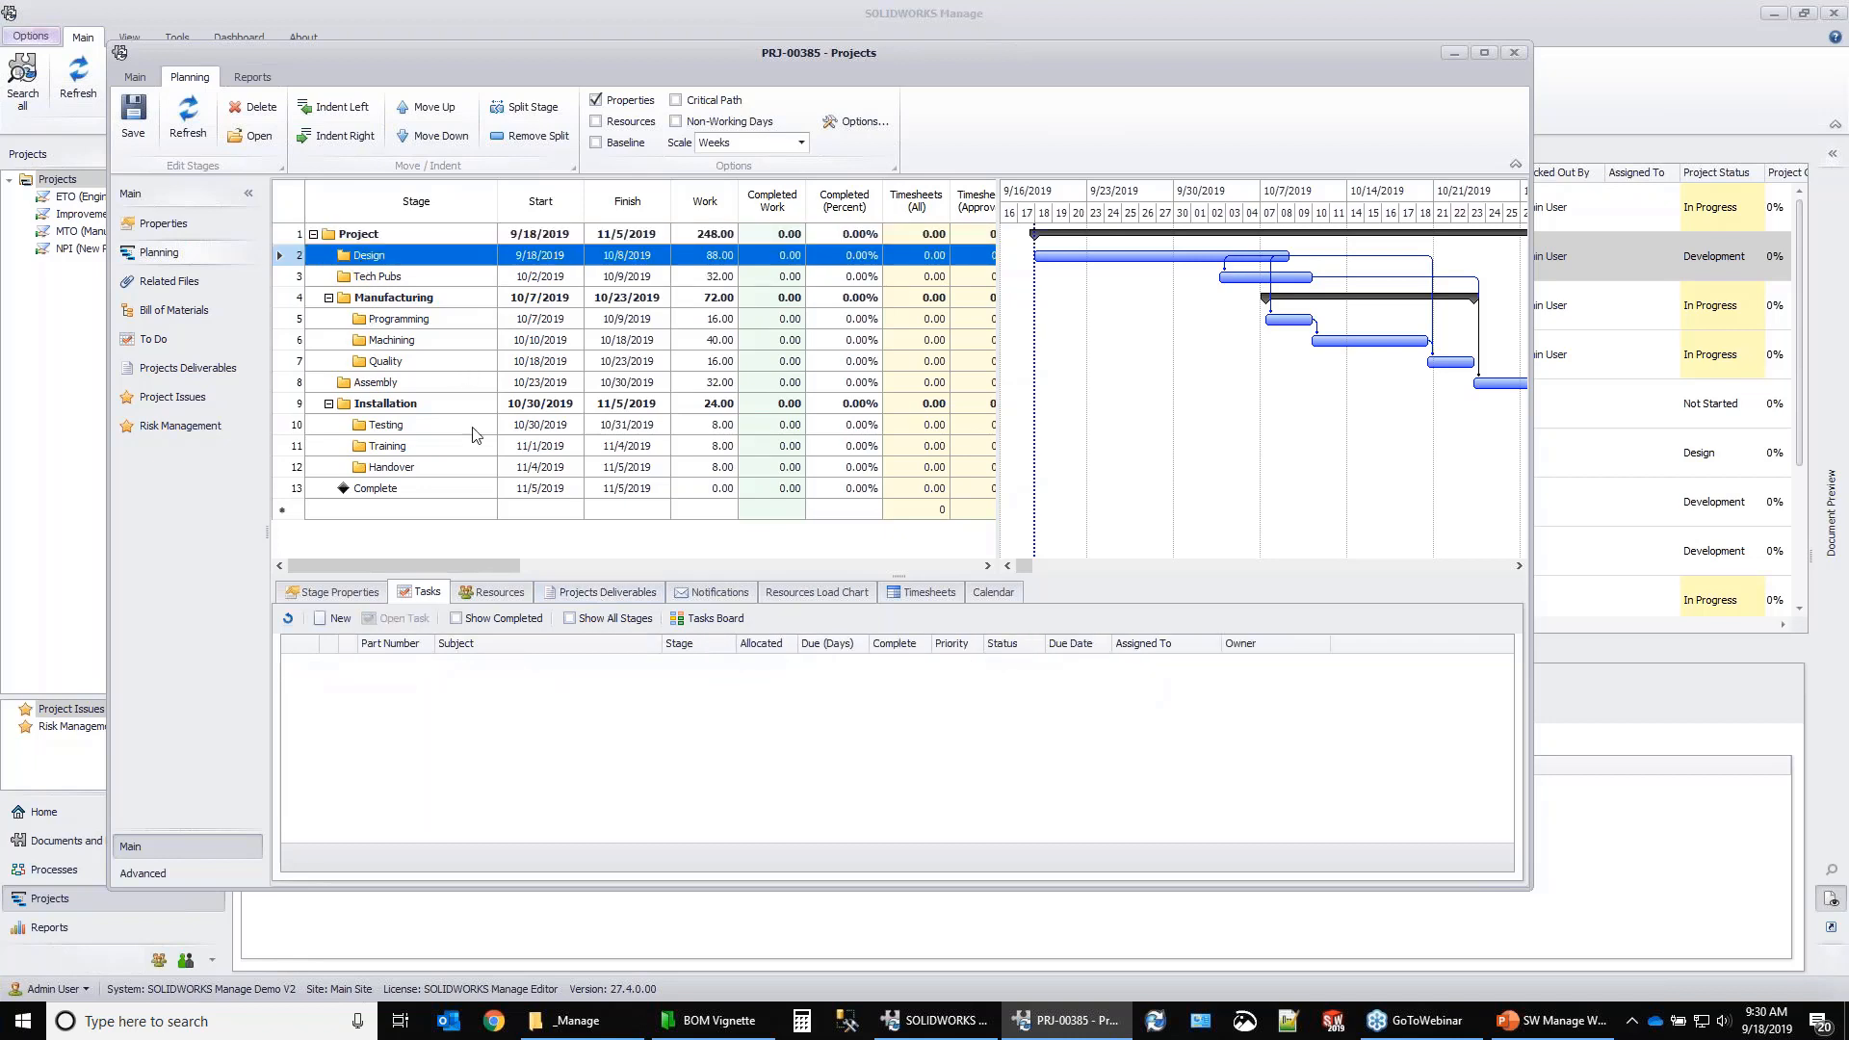
click(604, 593)
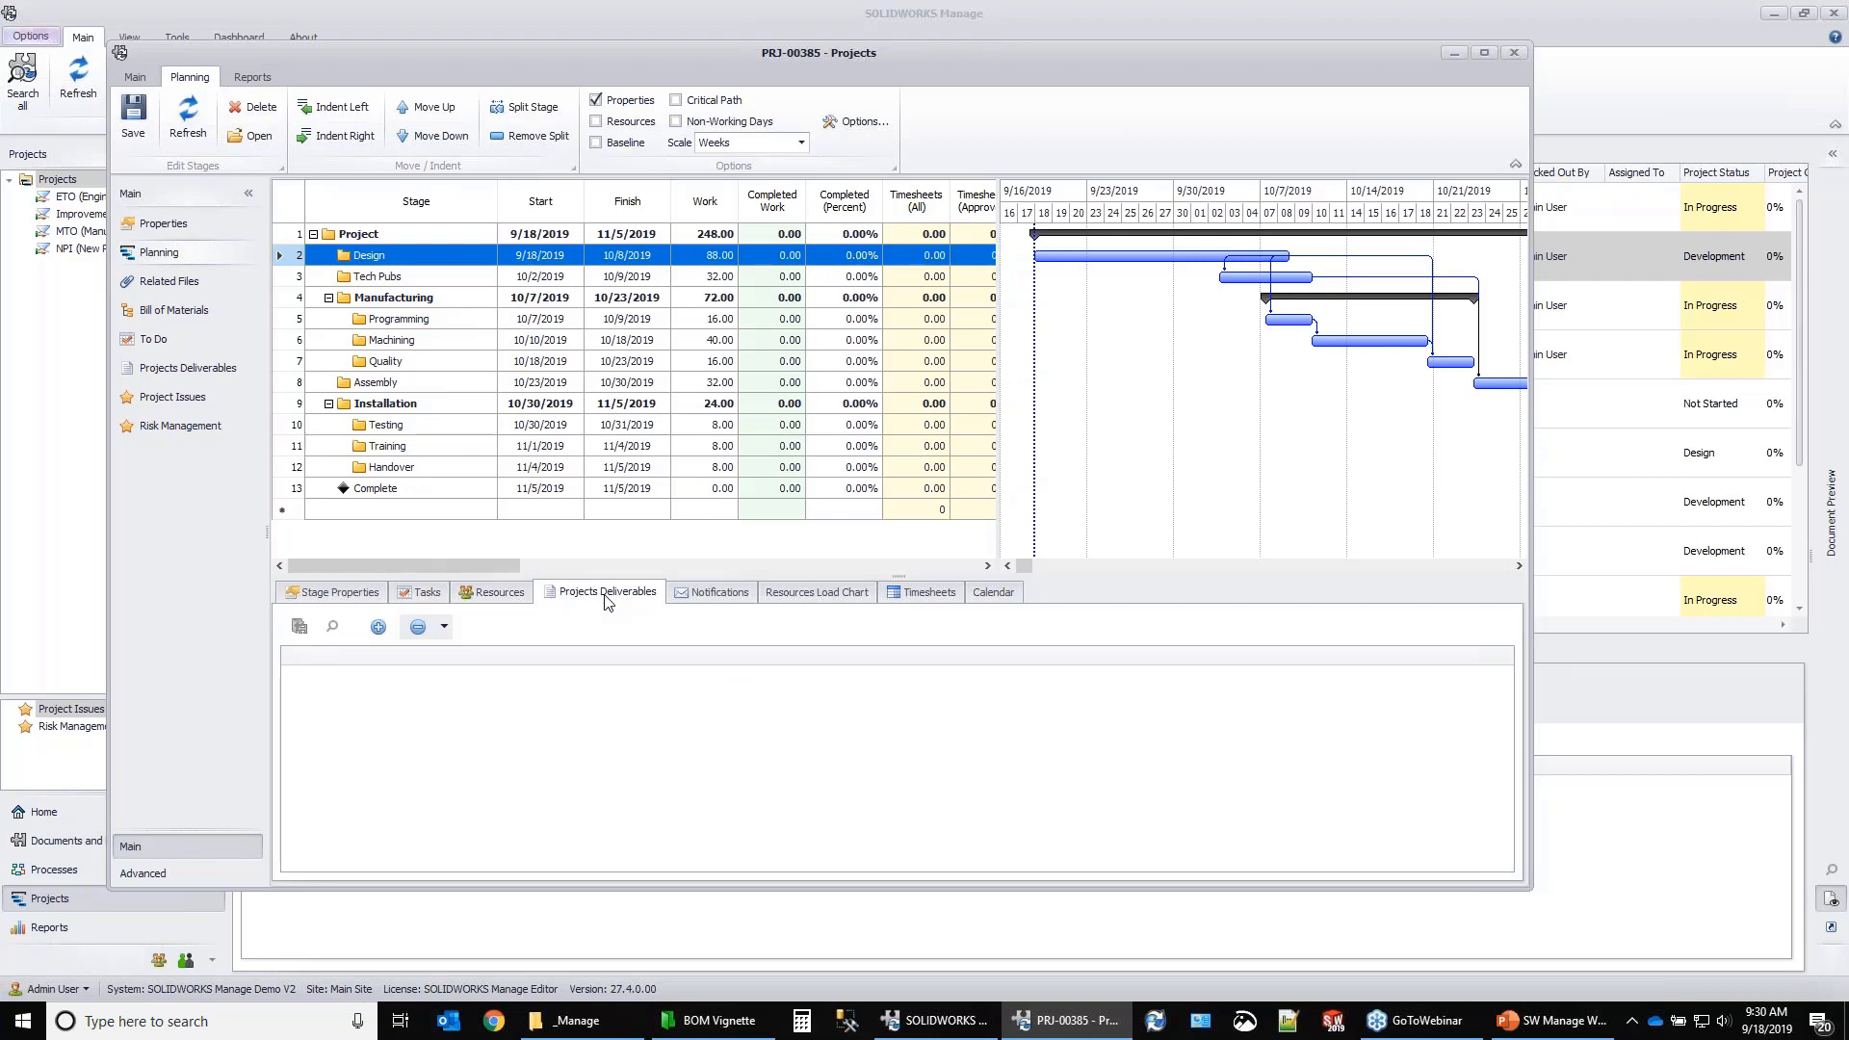
click(337, 593)
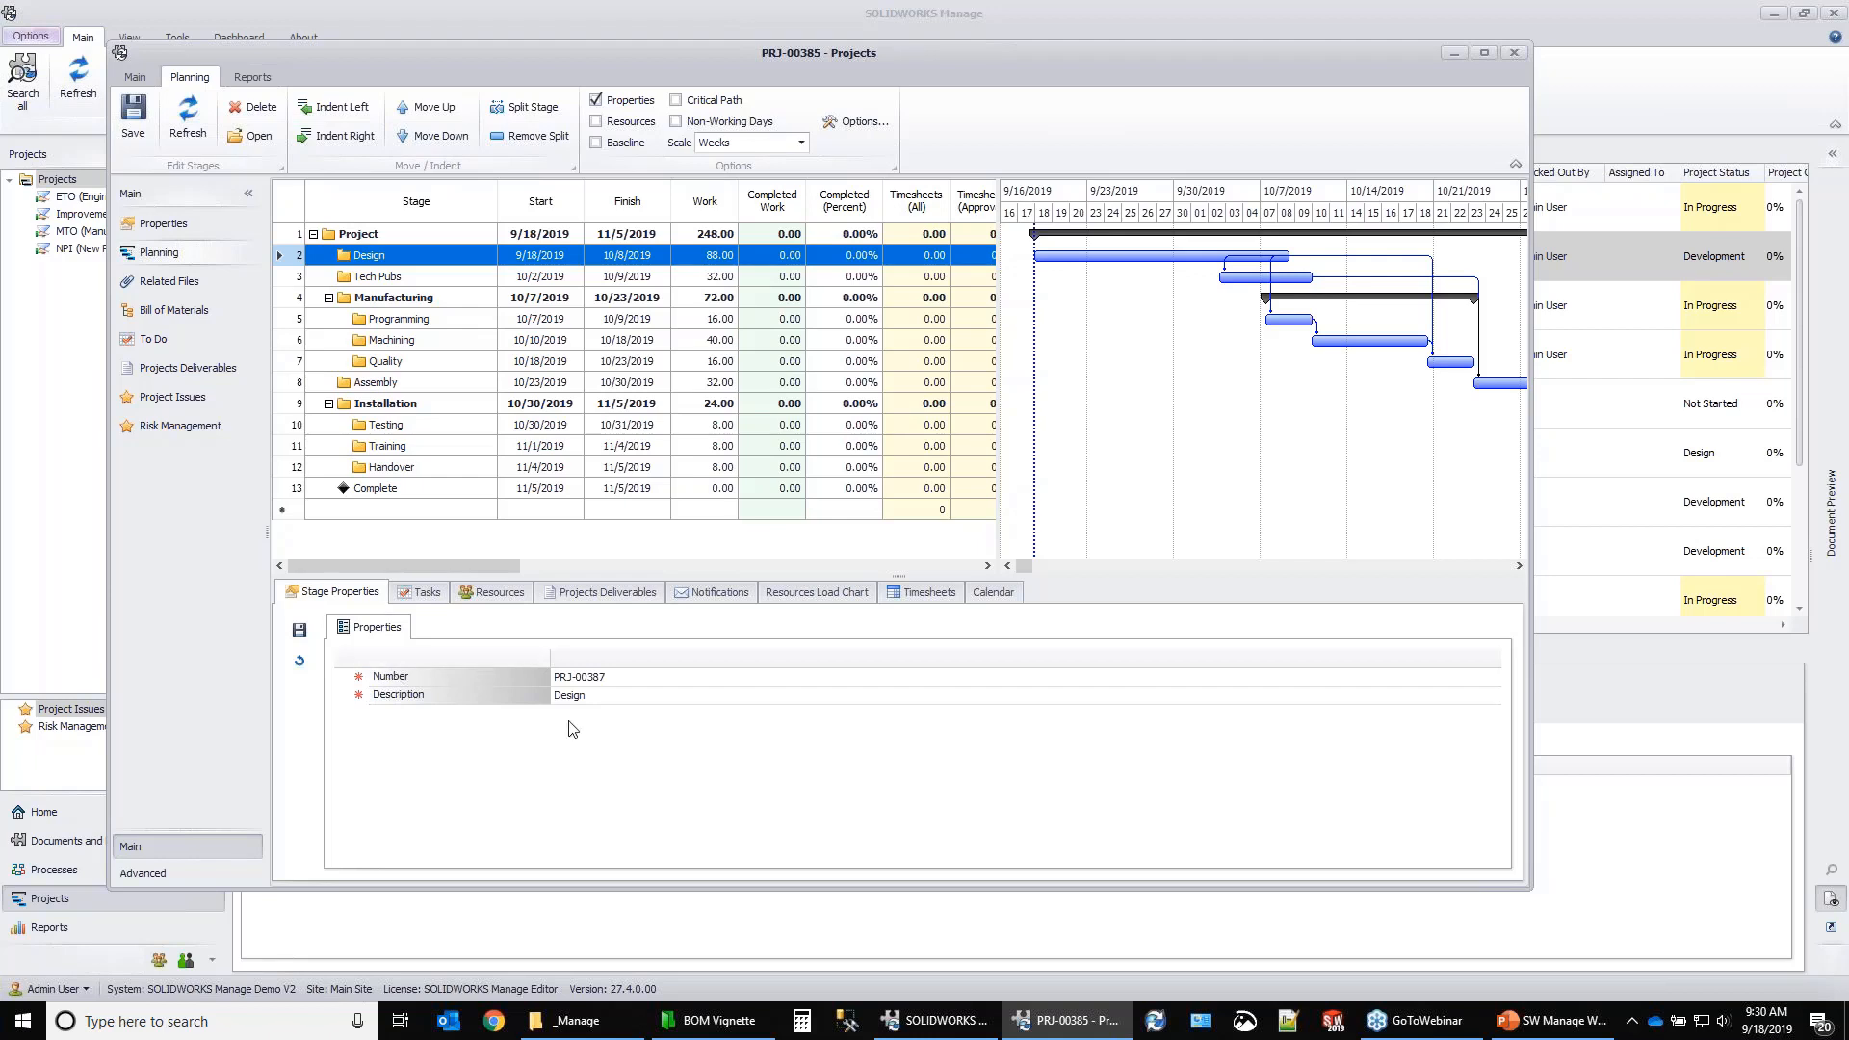
click(405, 595)
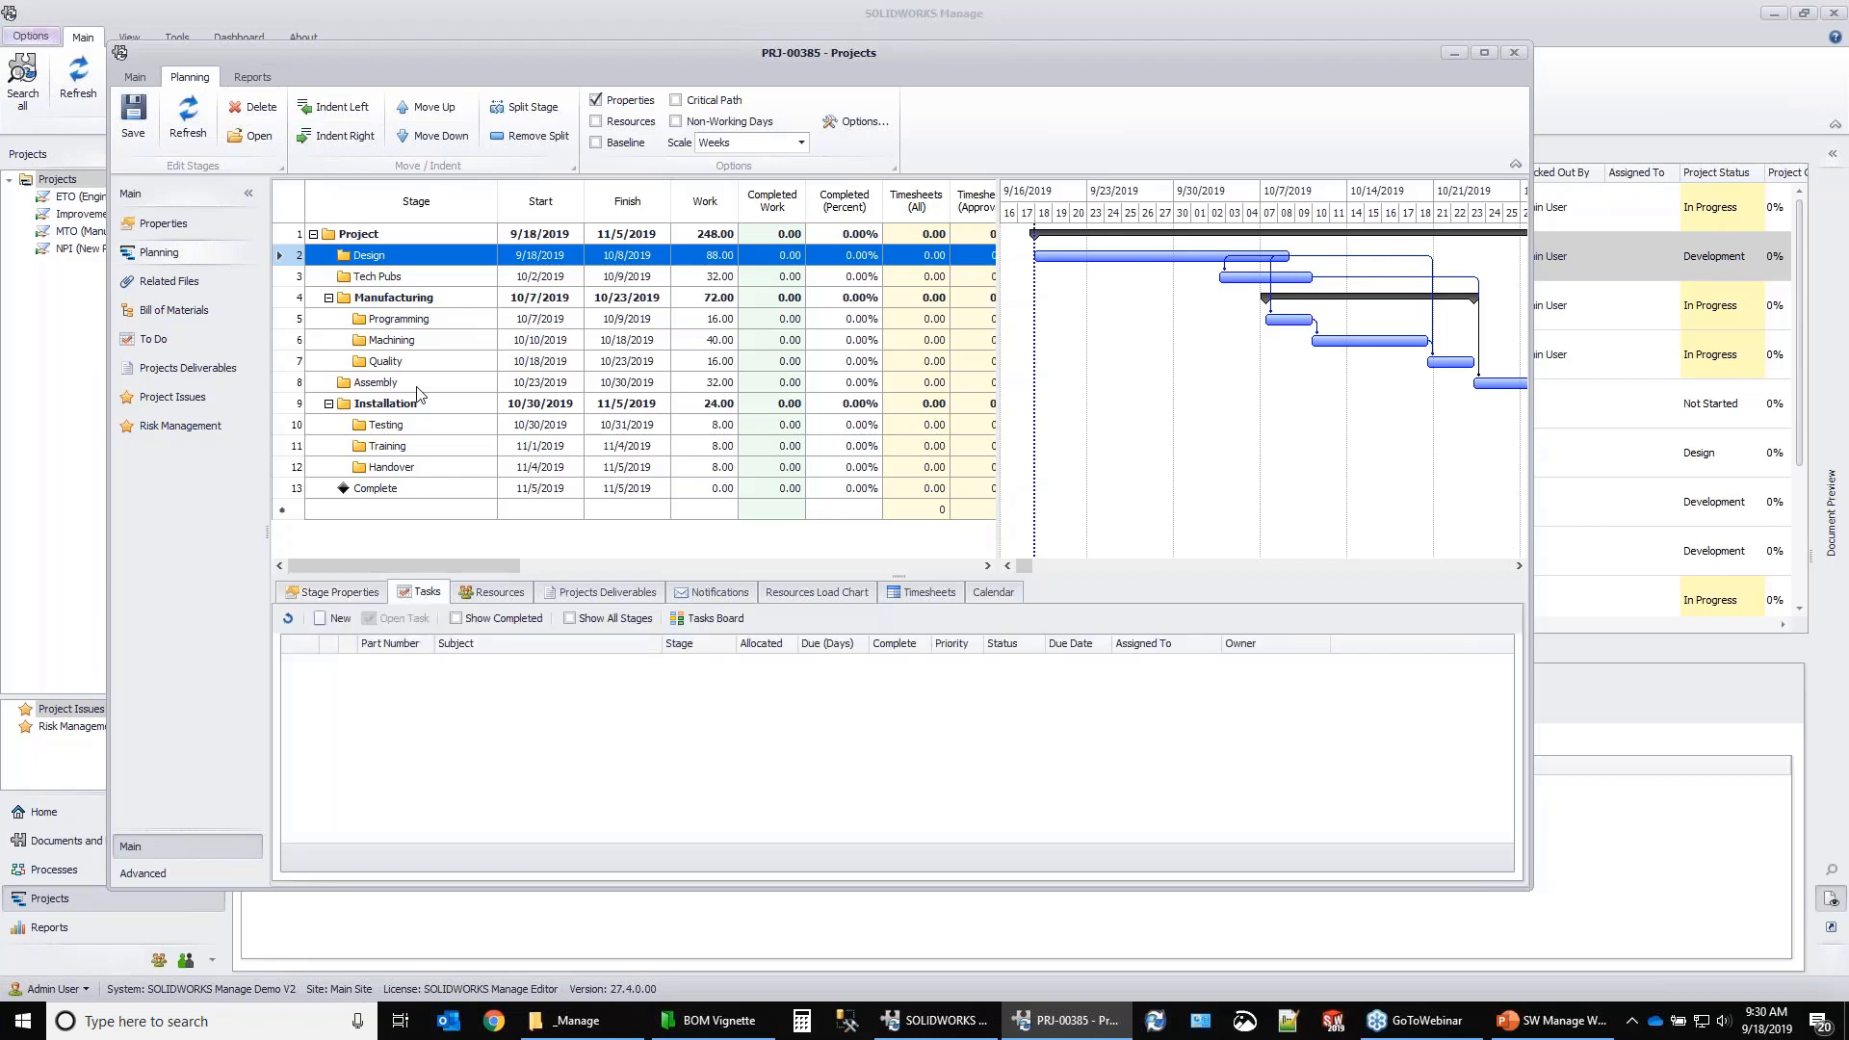
Check the Tech Pubs and Design stage tasks, return to the Project stage's tasks and display the available task commands.
click(368, 275)
click(371, 256)
click(348, 237)
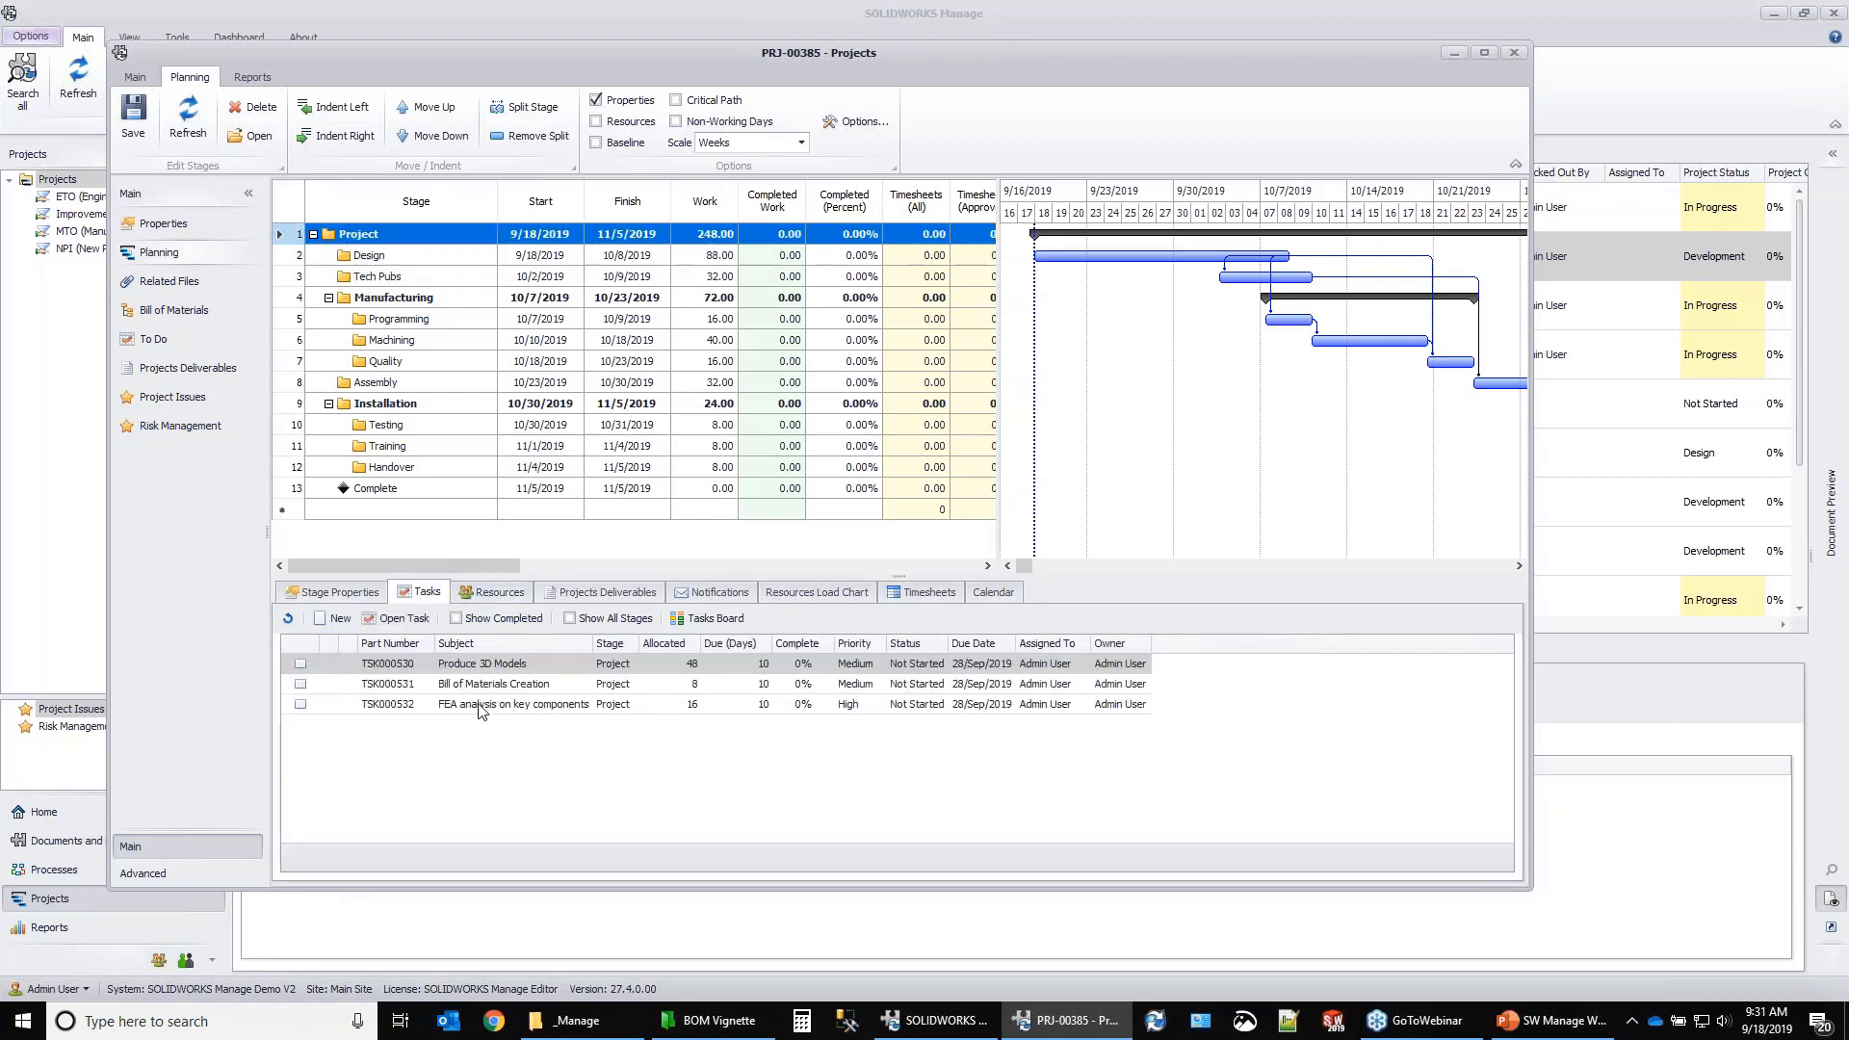
right_click(437, 733)
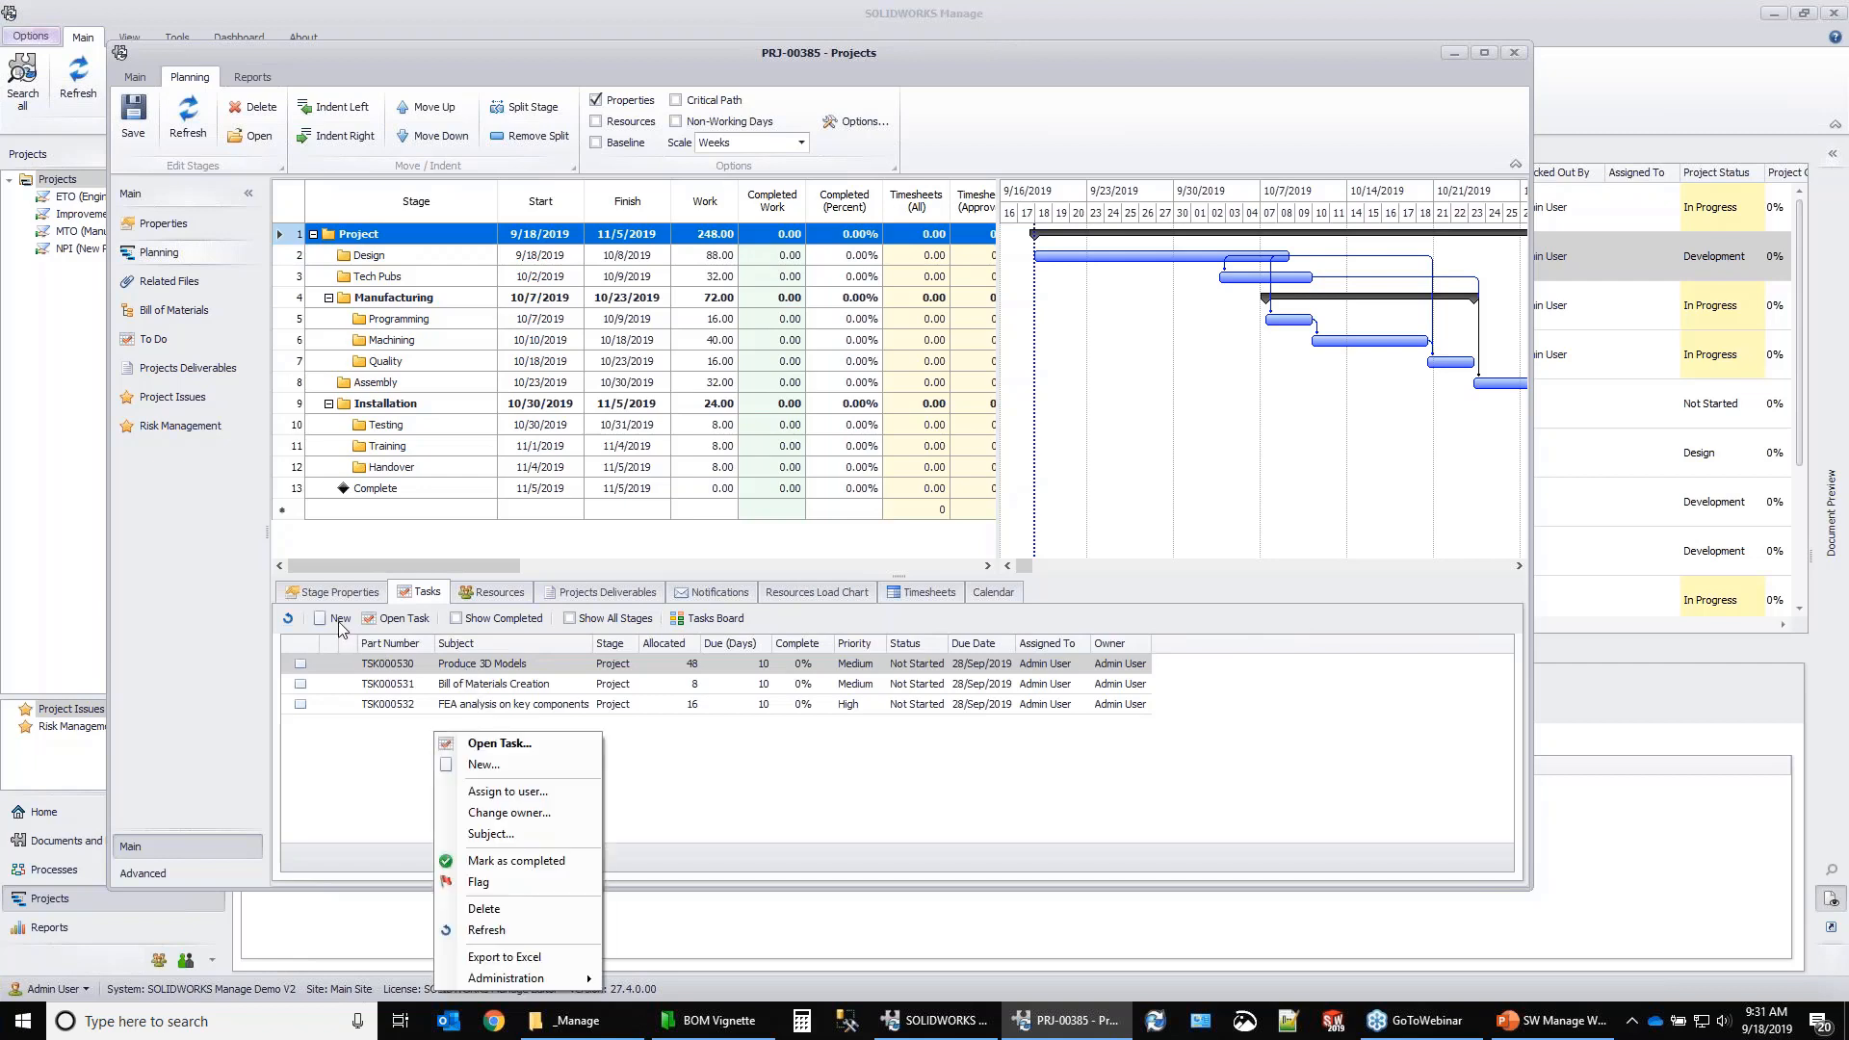
Create a new task on the Project stage with the subject "Flow Simulation Review" and a time allocation of 32.
click(542, 765)
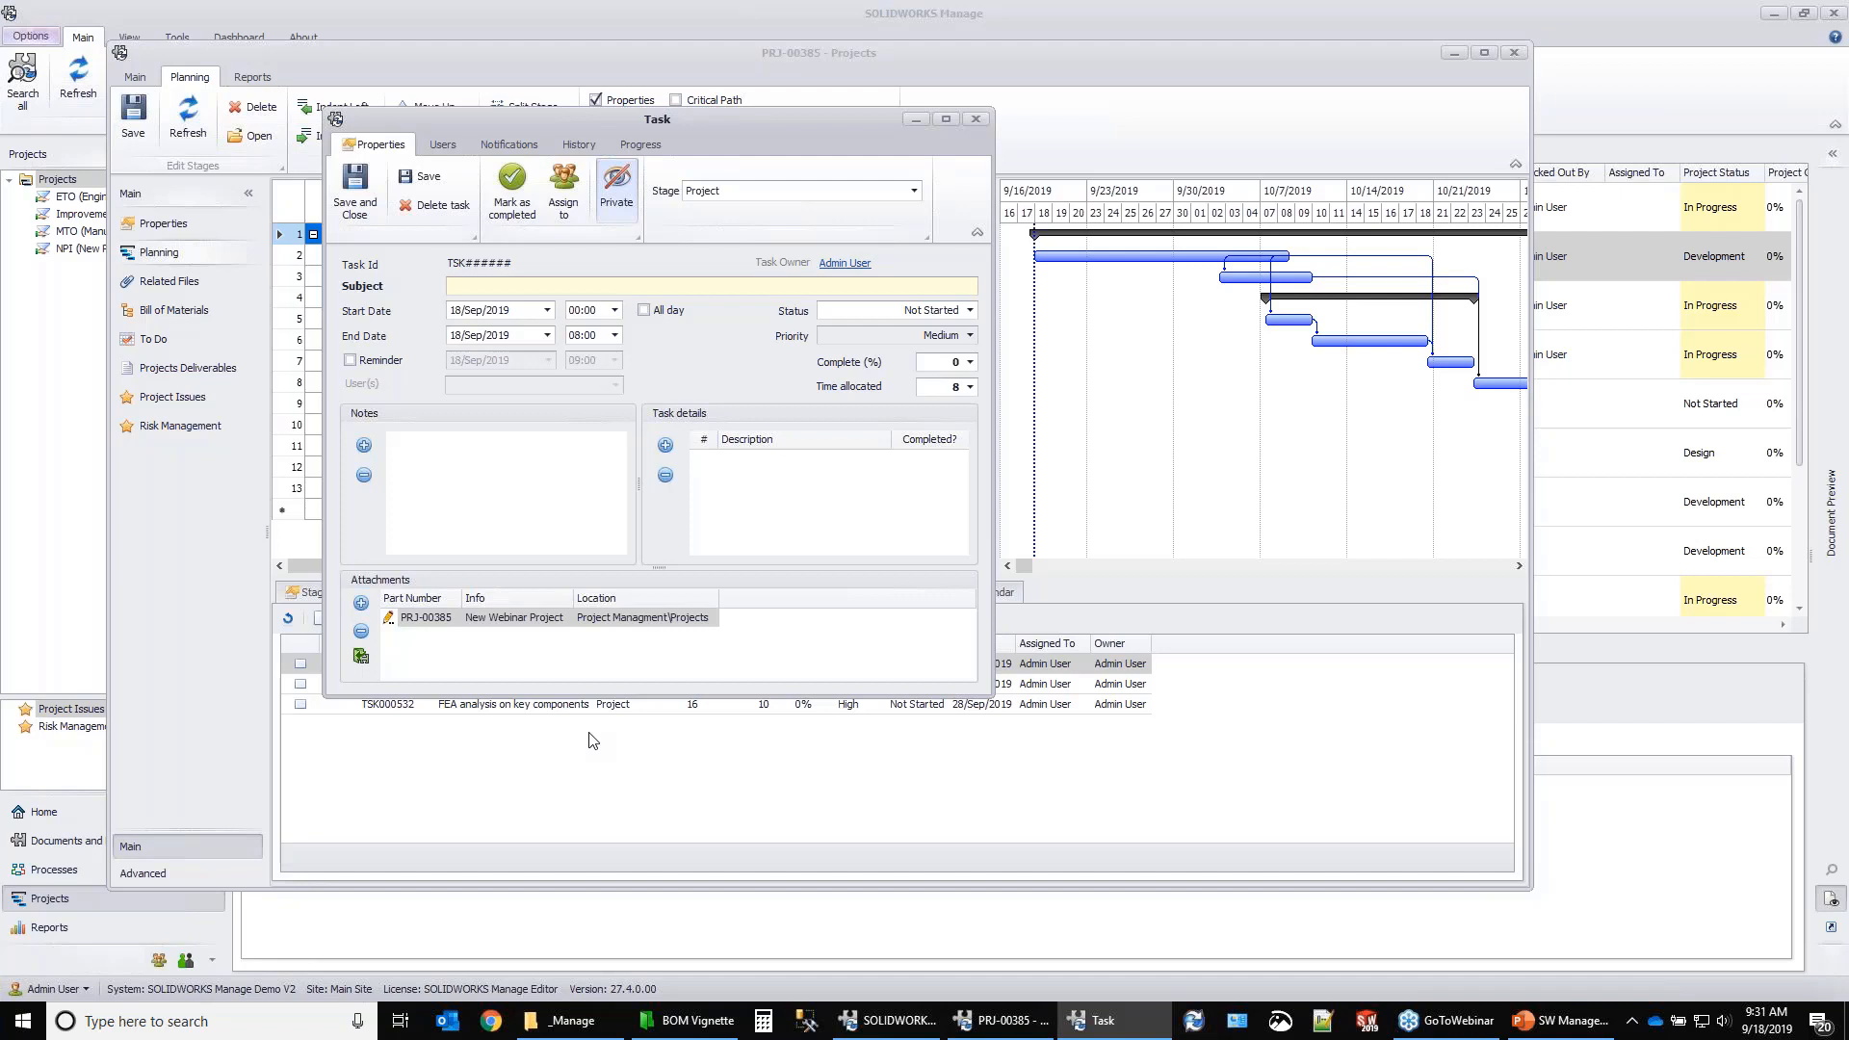
text(Flow Simuliatio)
key(BackSpace)
key(BackSpace)
key(BackSpace)
text(n Revie)
click(970, 386)
click(1025, 487)
click(1002, 486)
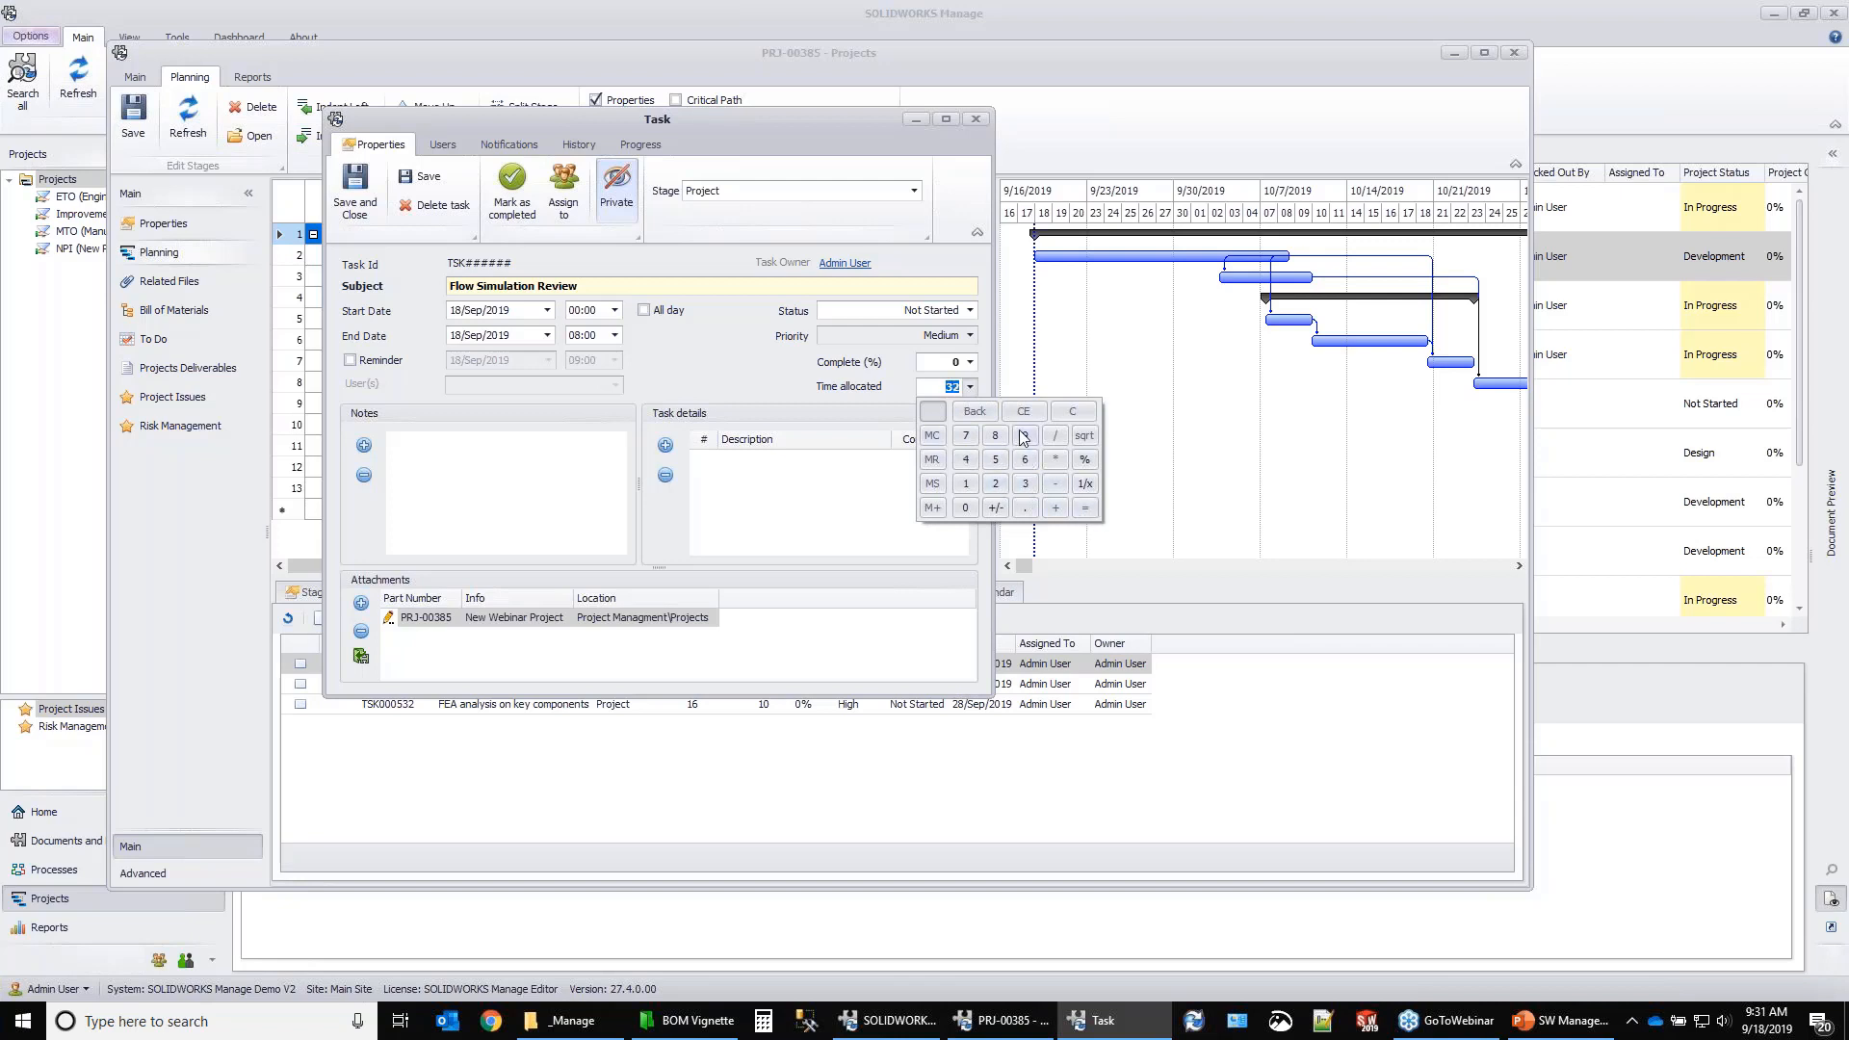
click(760, 348)
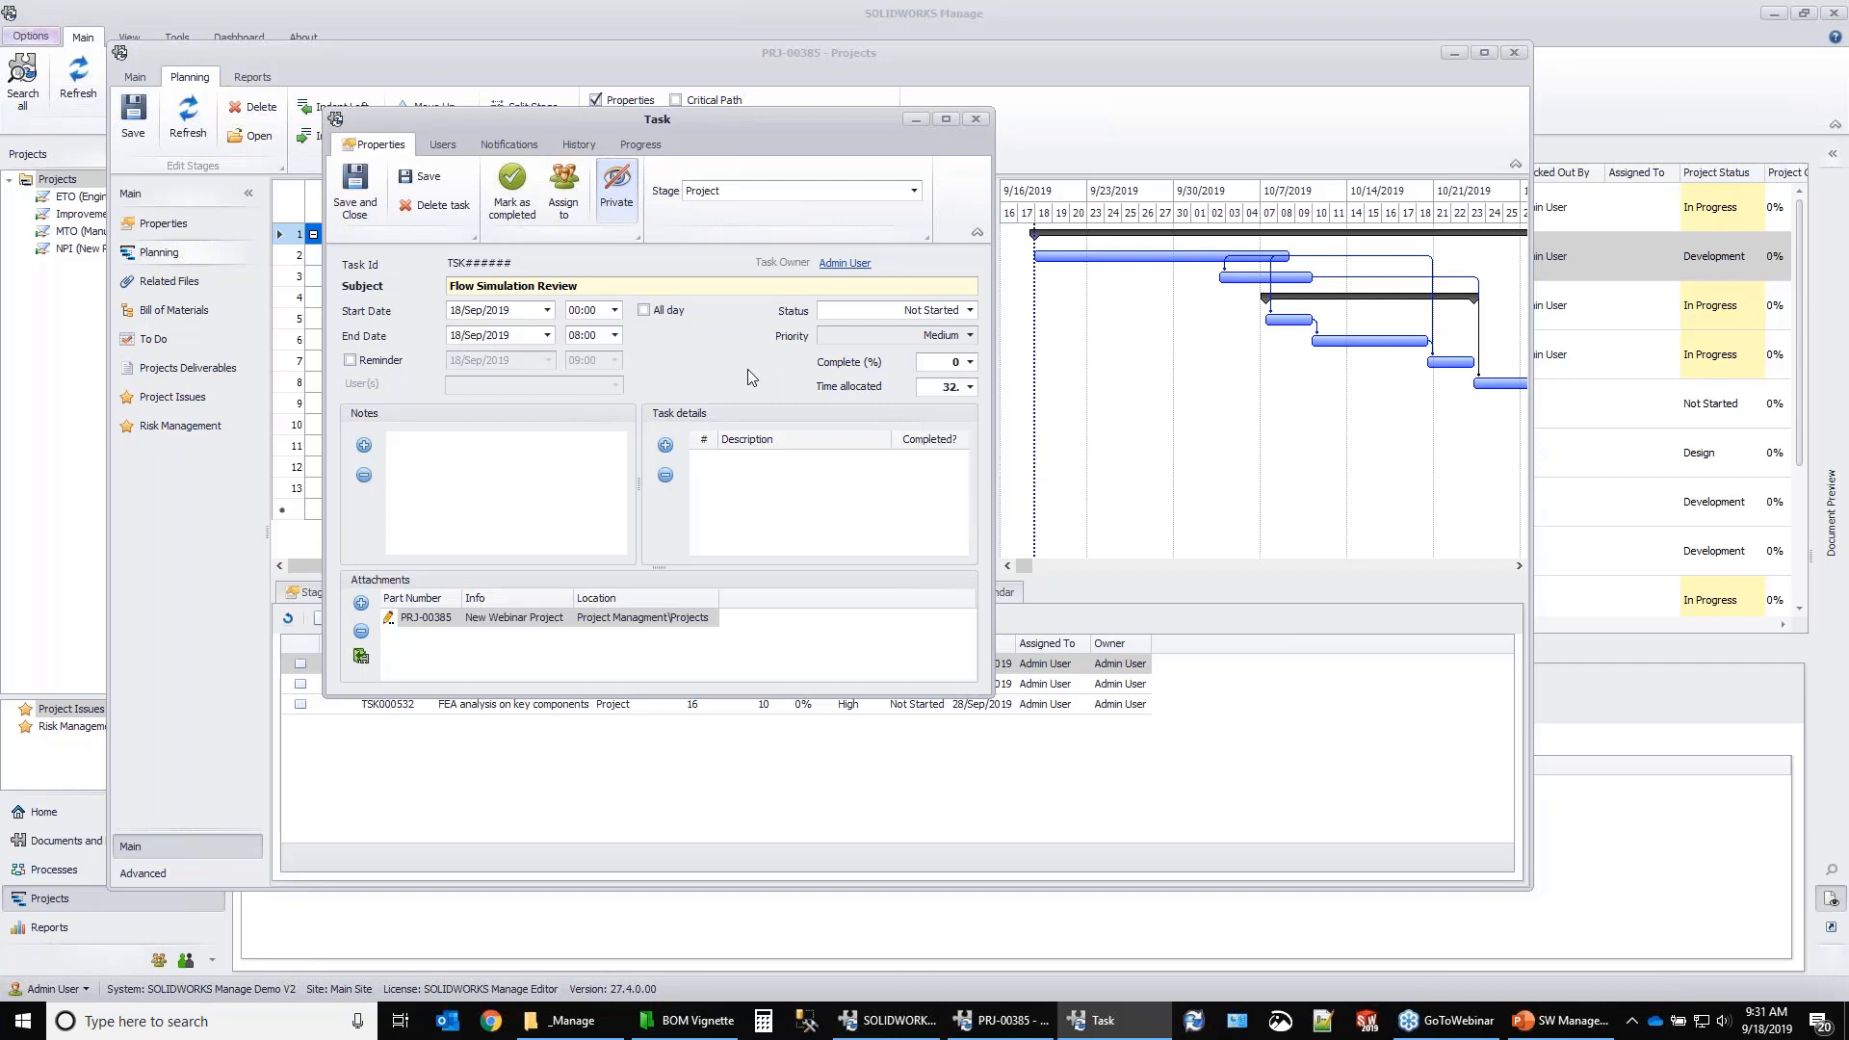
click(450, 471)
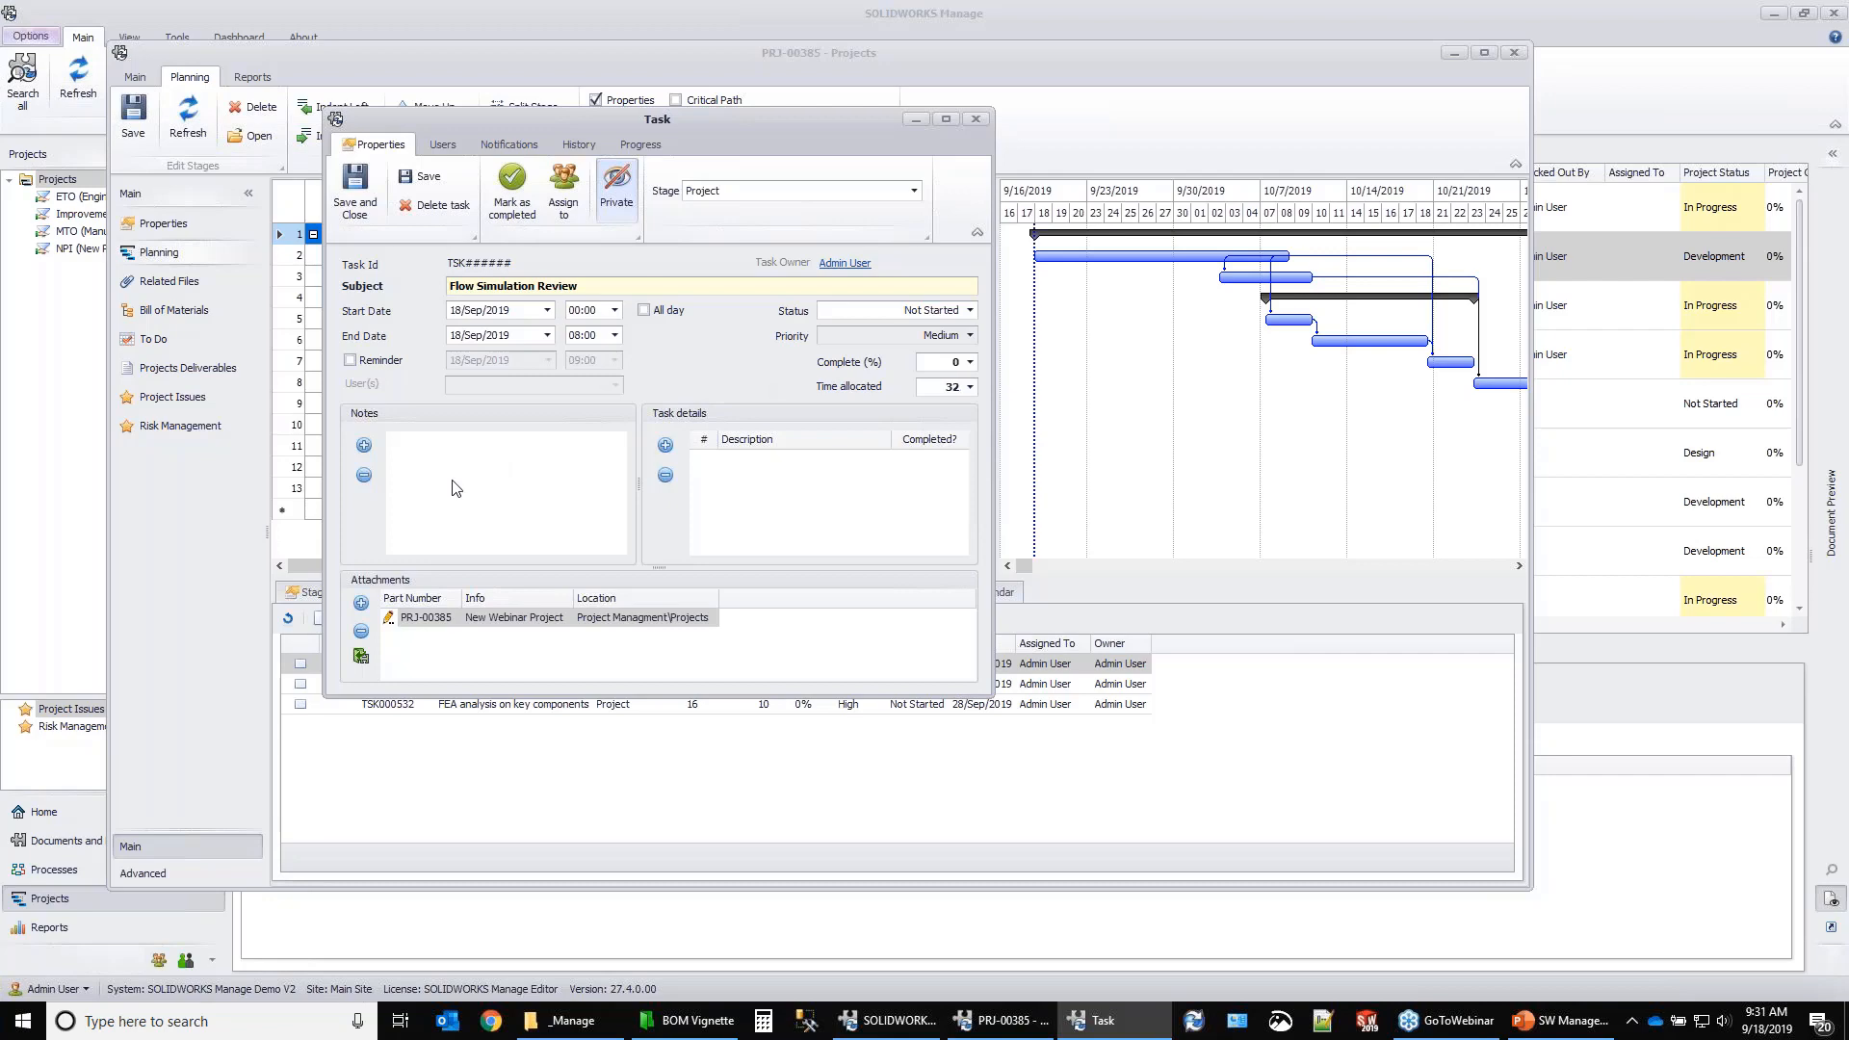
Attach the thrust washer 10000099.SLDPRT from the DesignData folder of Project 0001 to the new task.
click(360, 605)
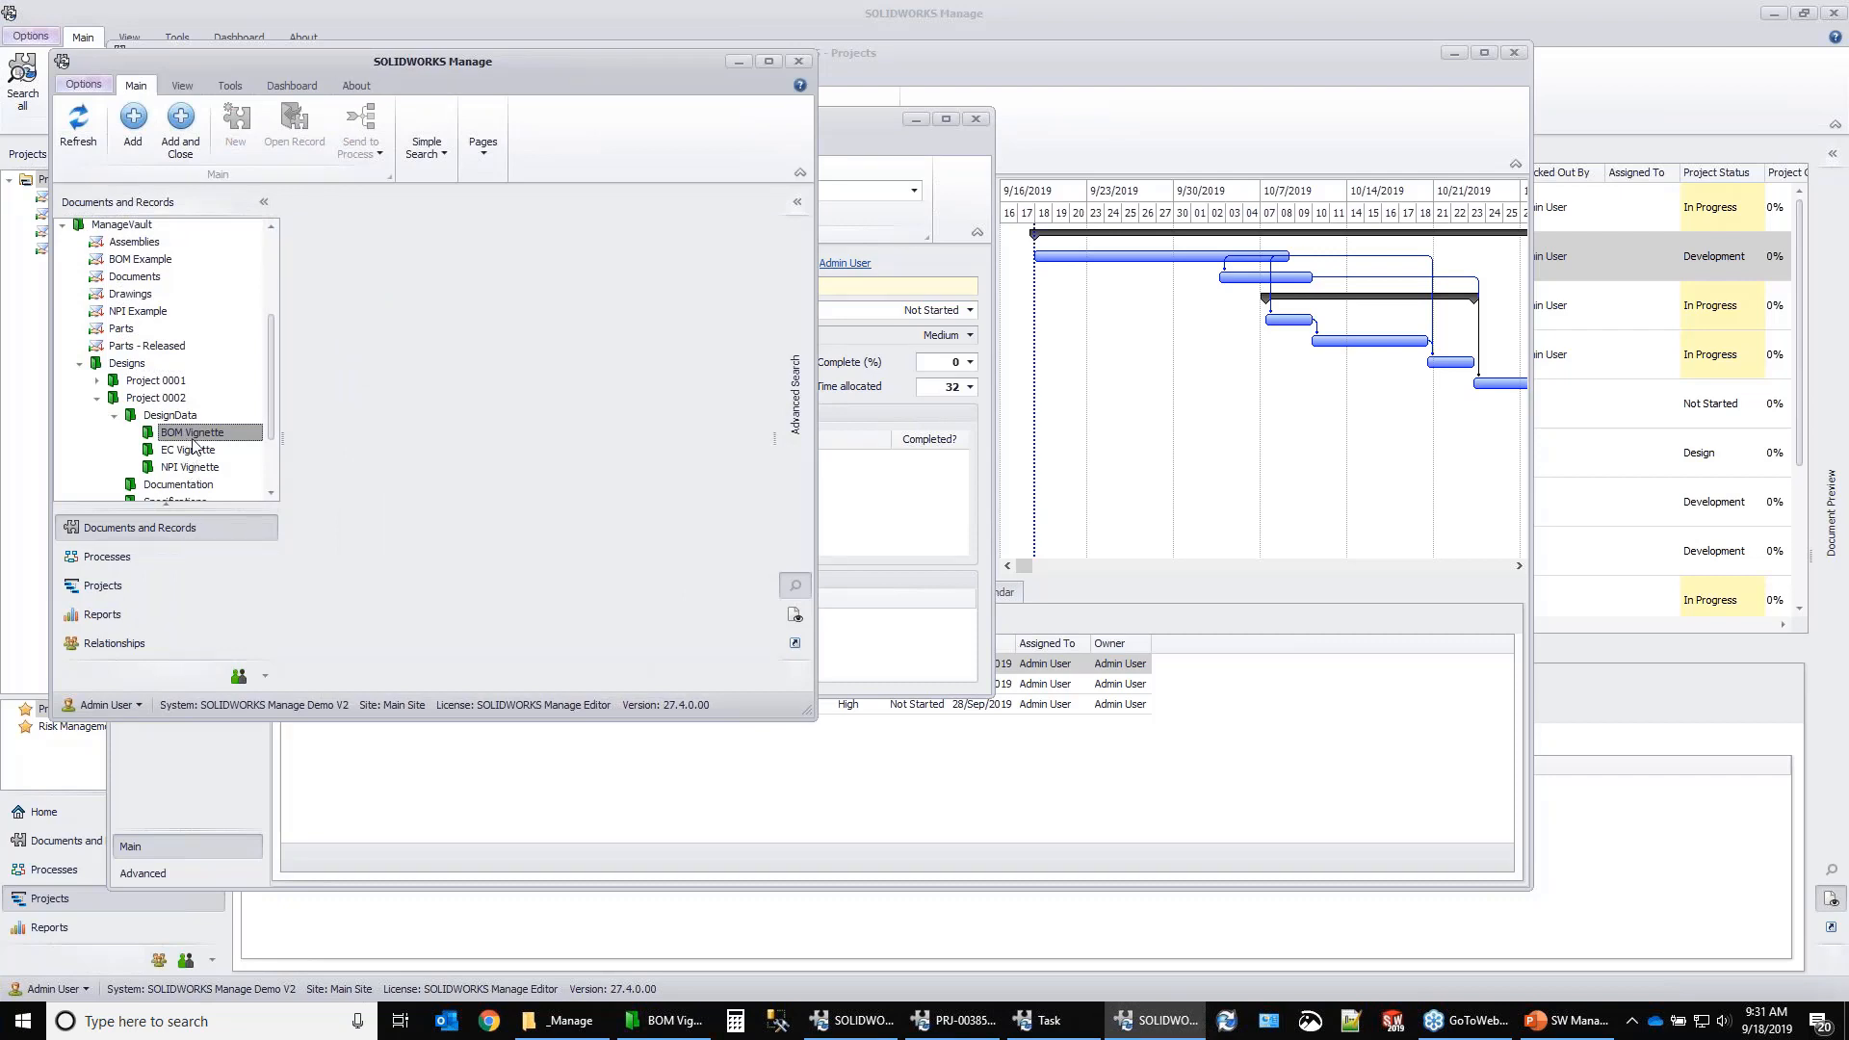
click(190, 432)
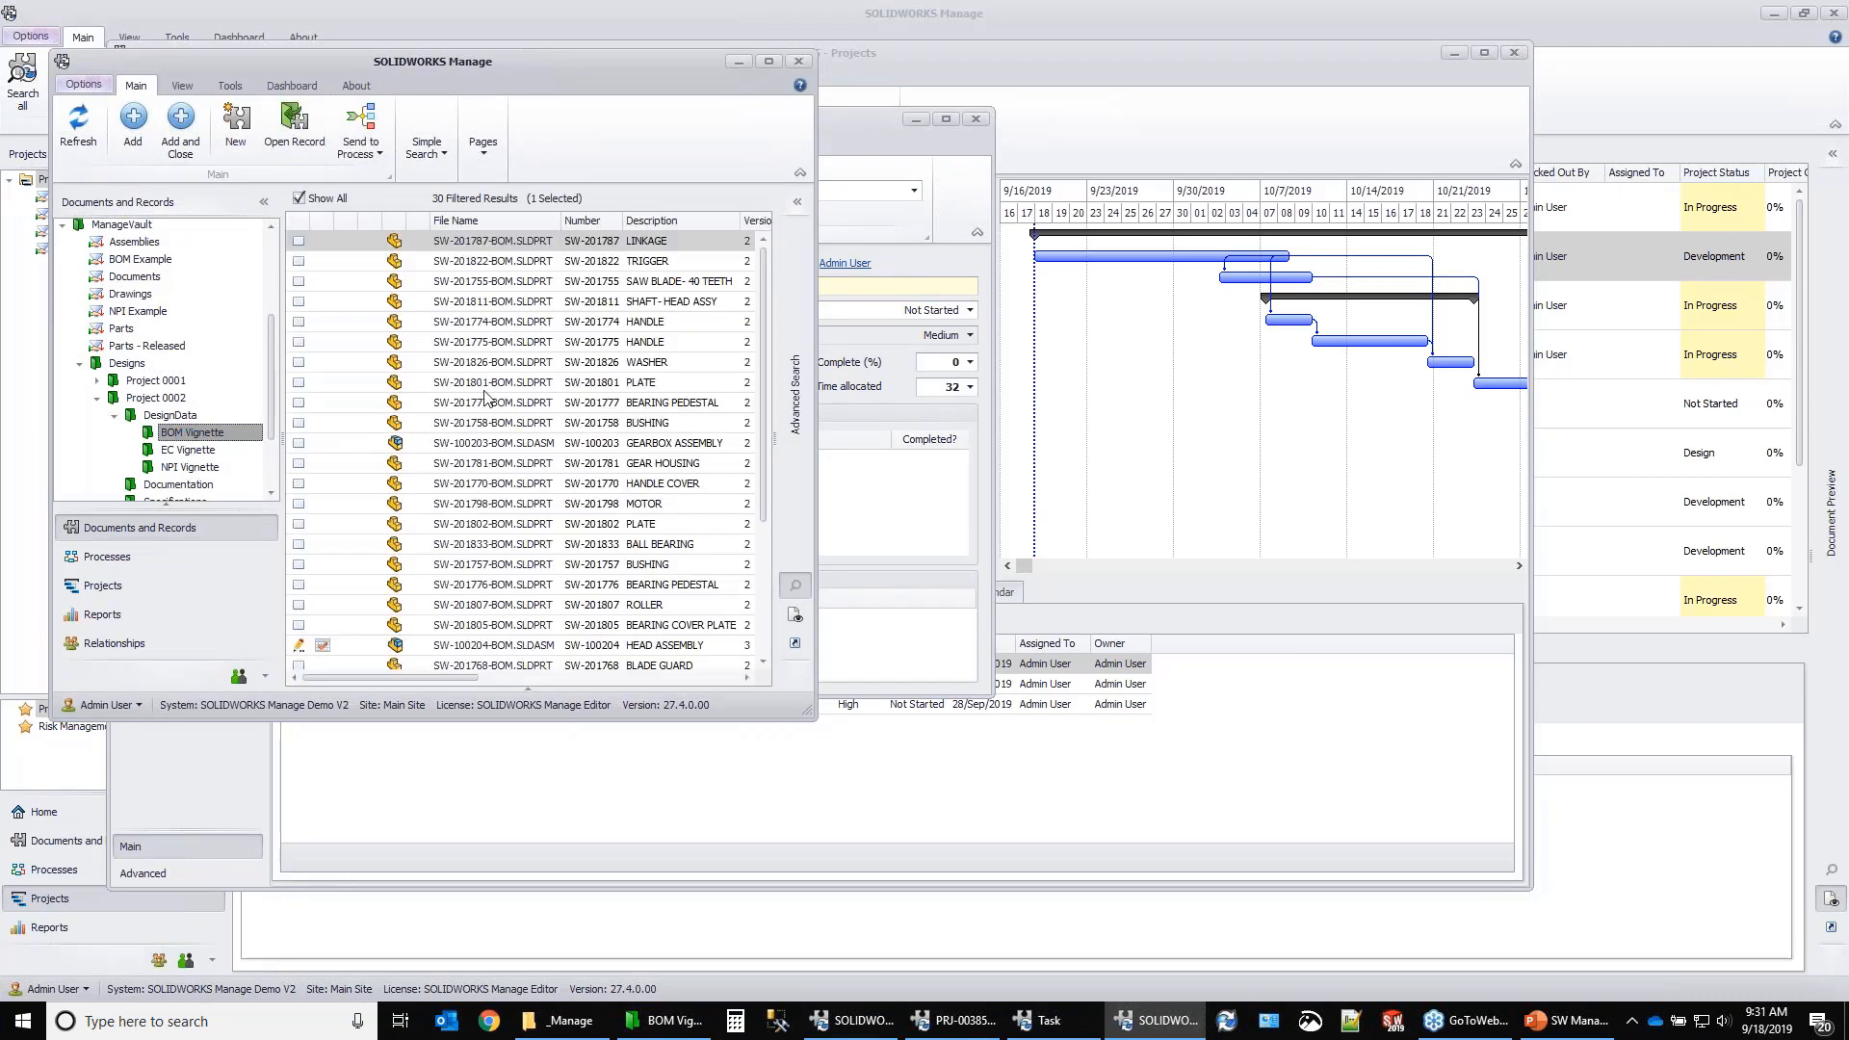
click(472, 362)
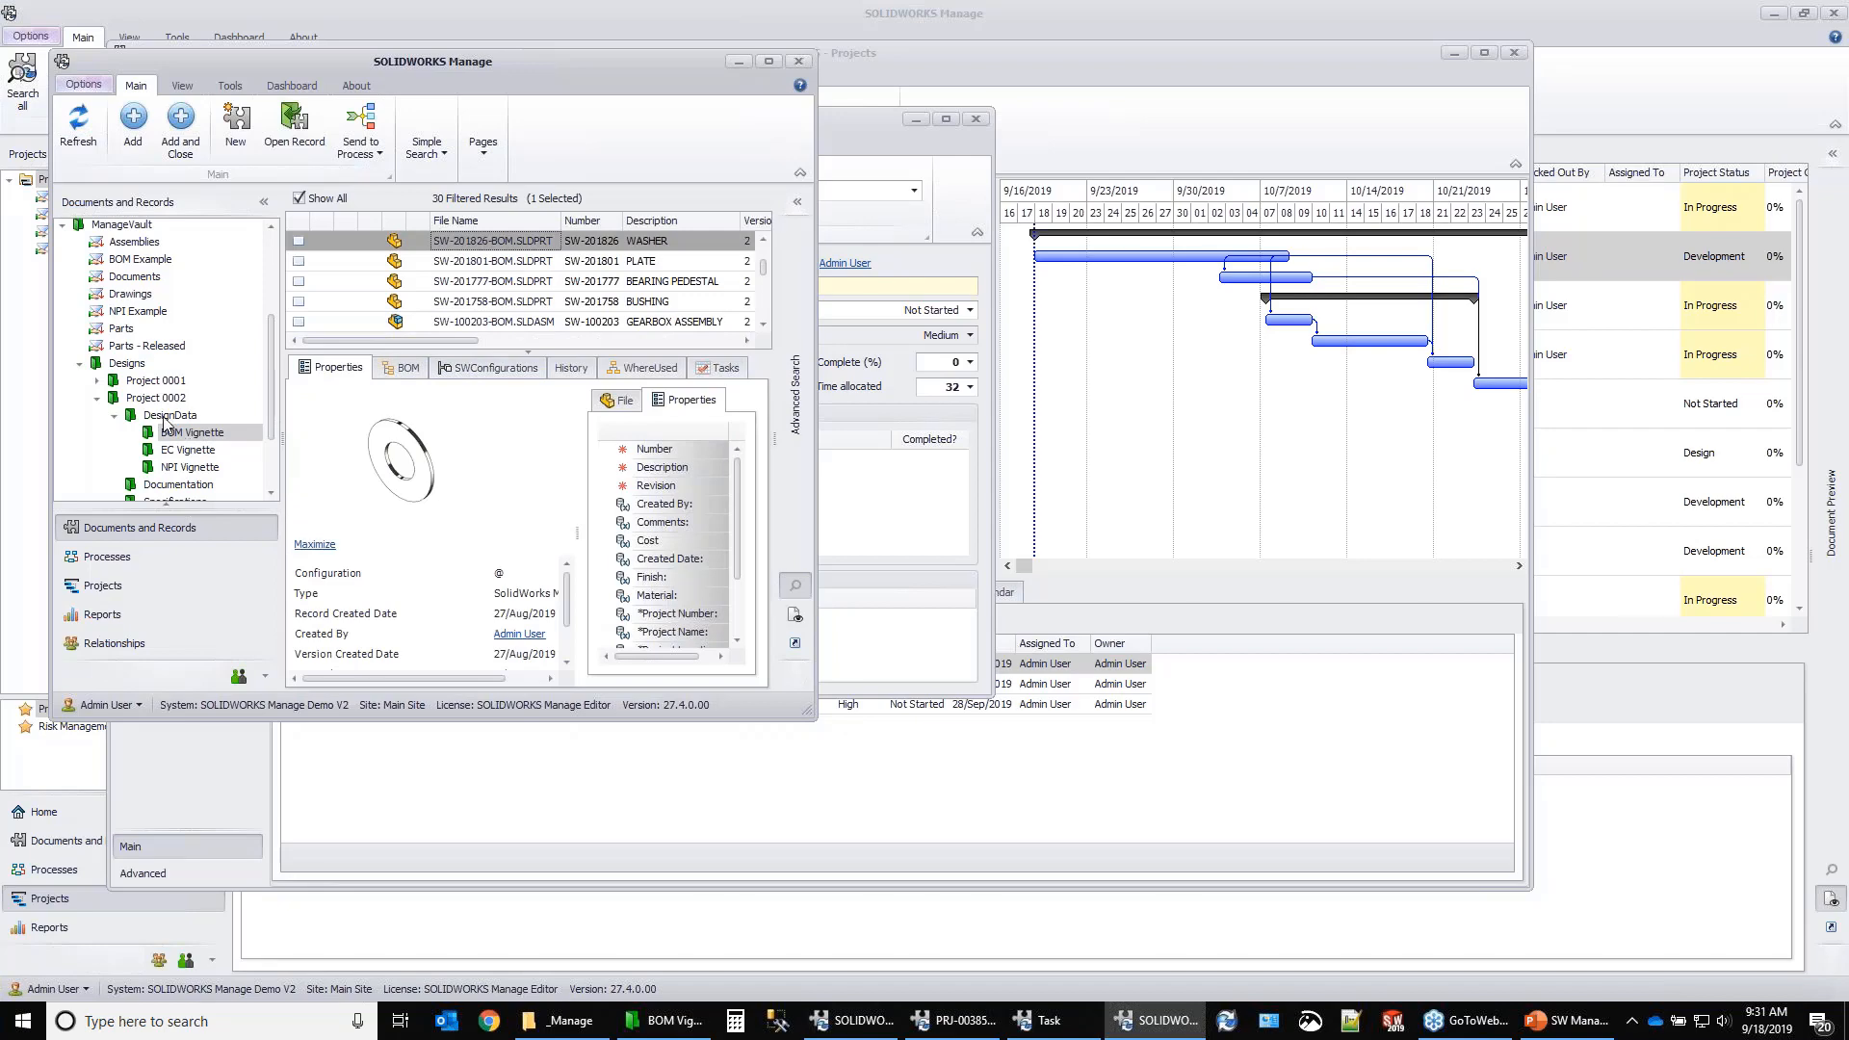
click(96, 380)
click(169, 397)
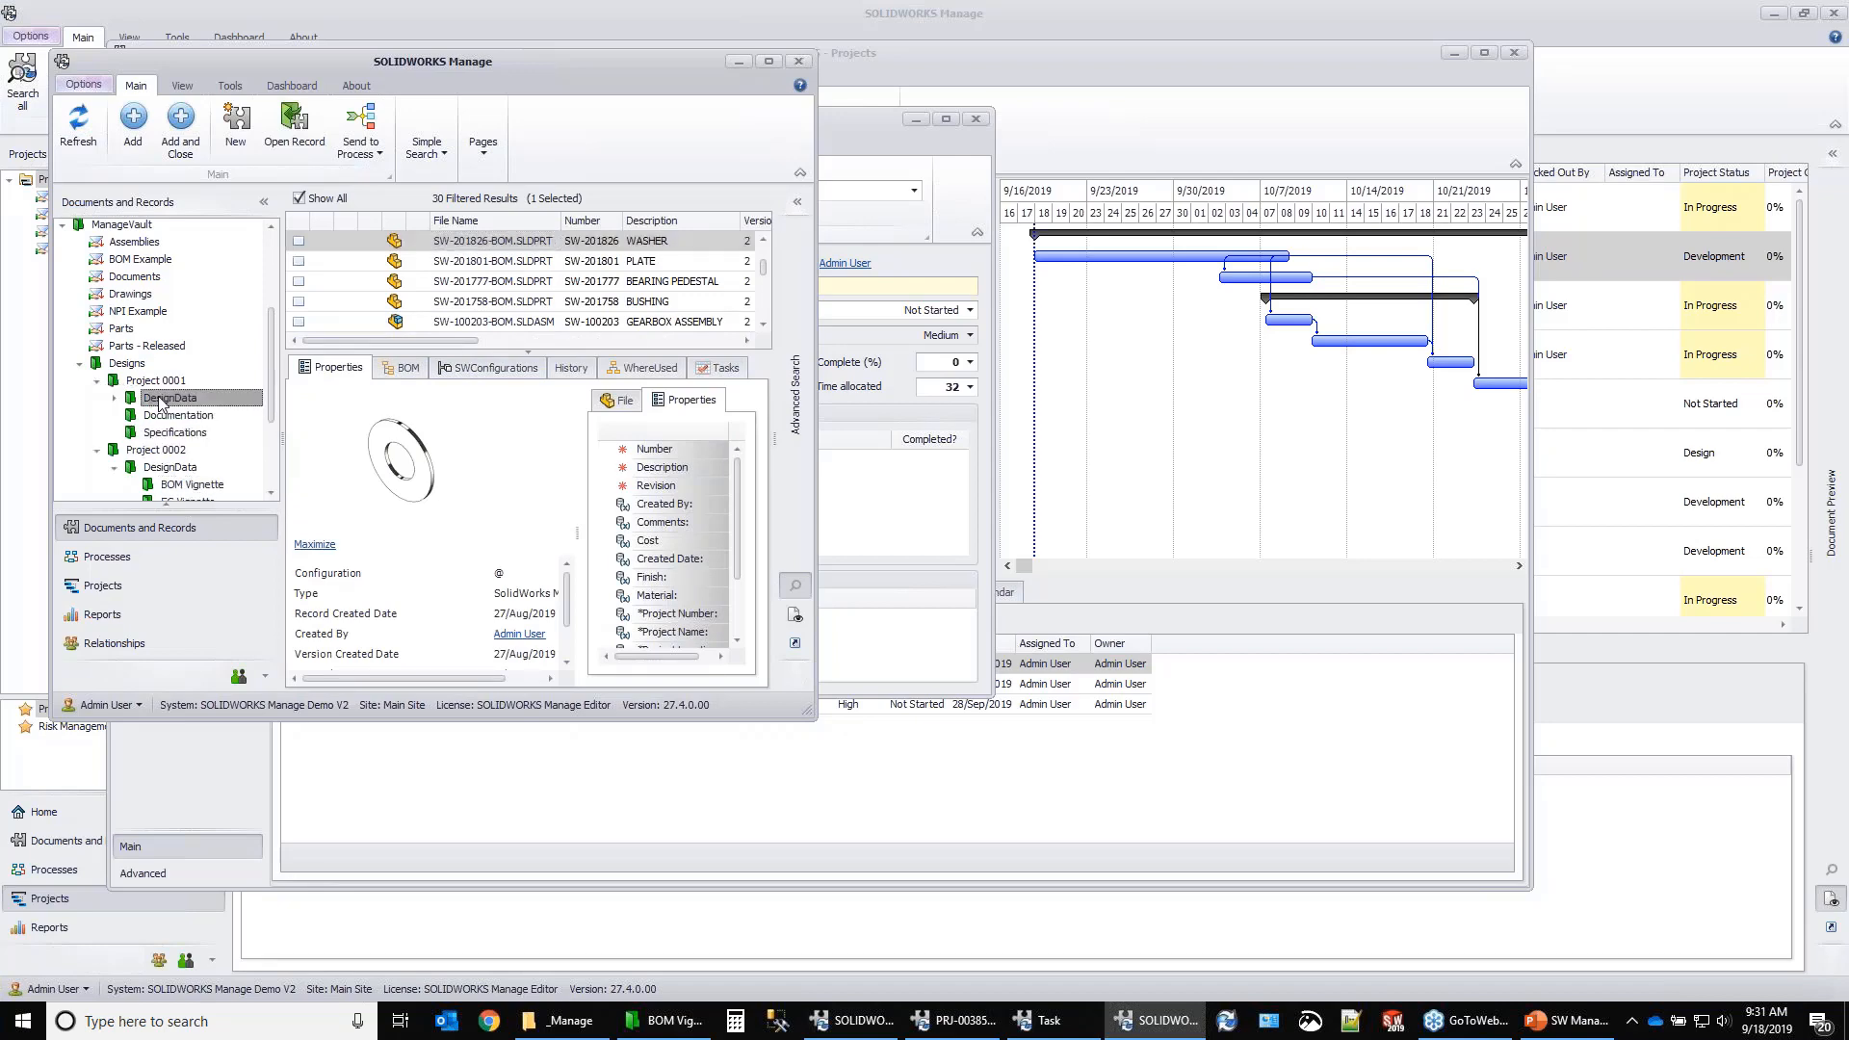
click(503, 443)
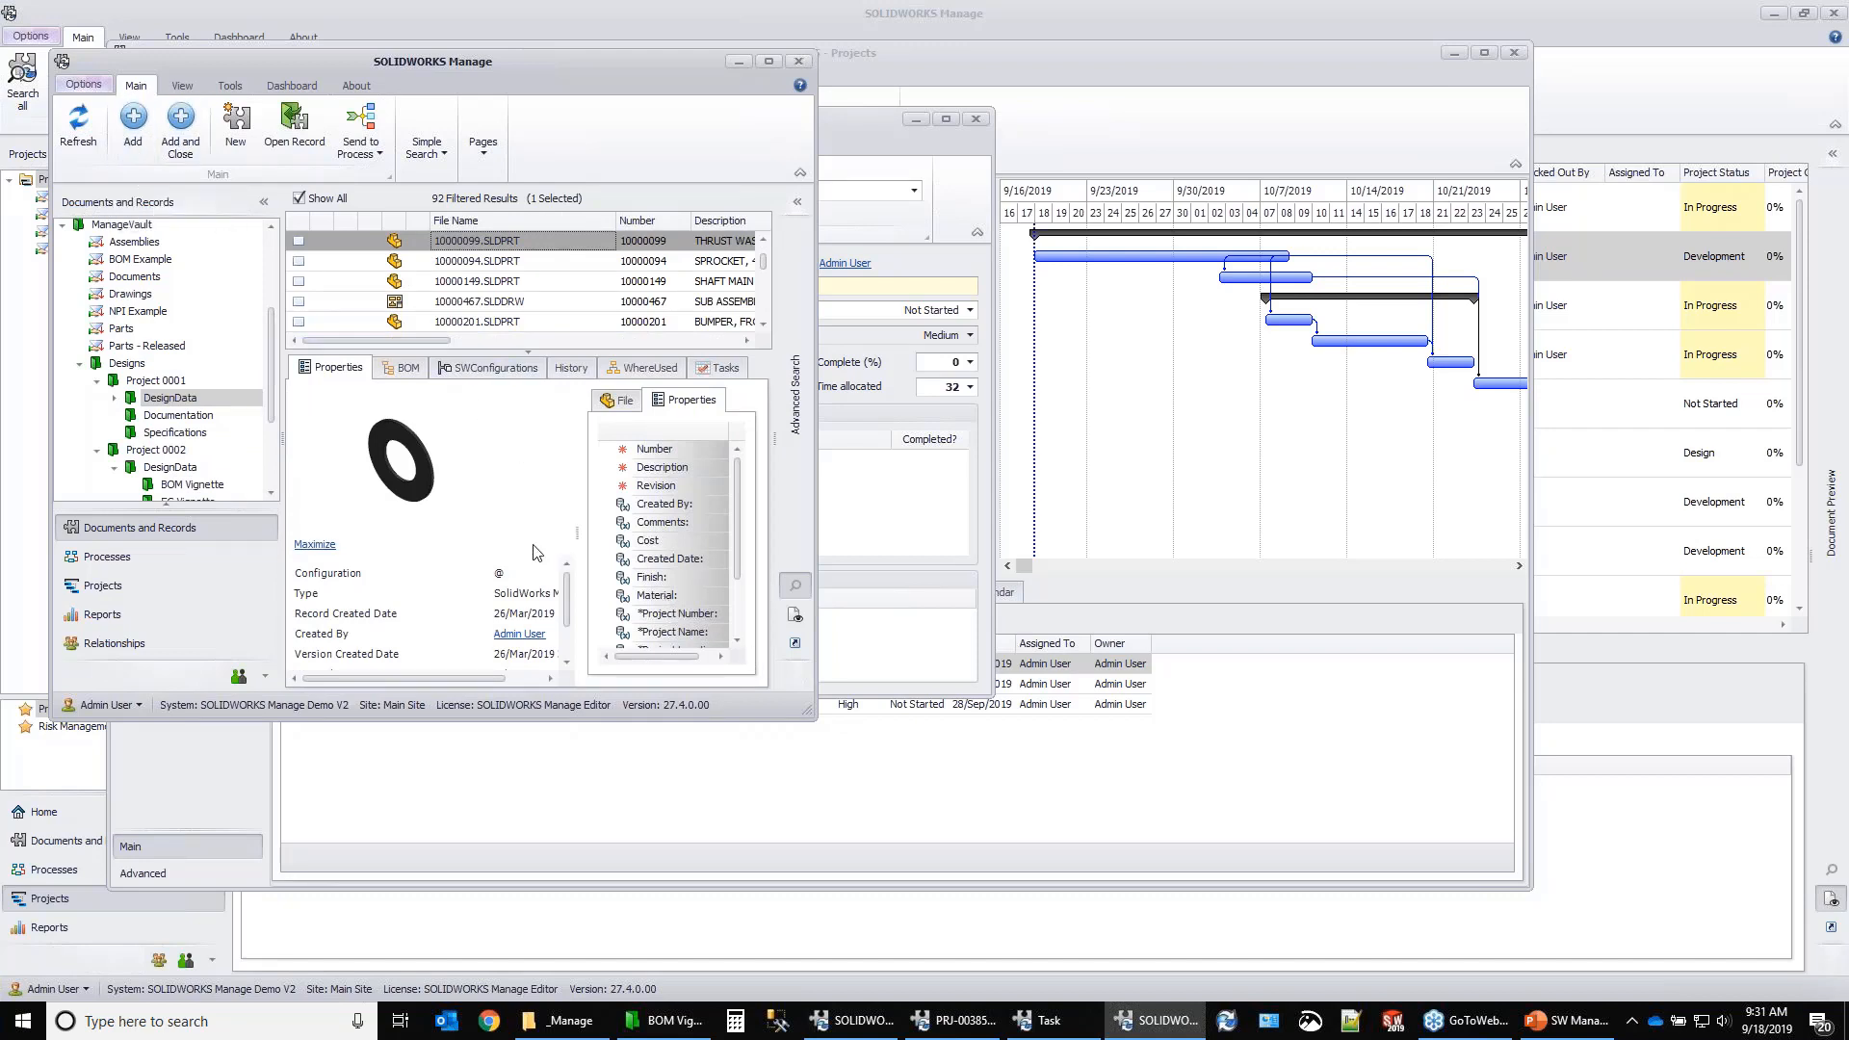
click(799, 62)
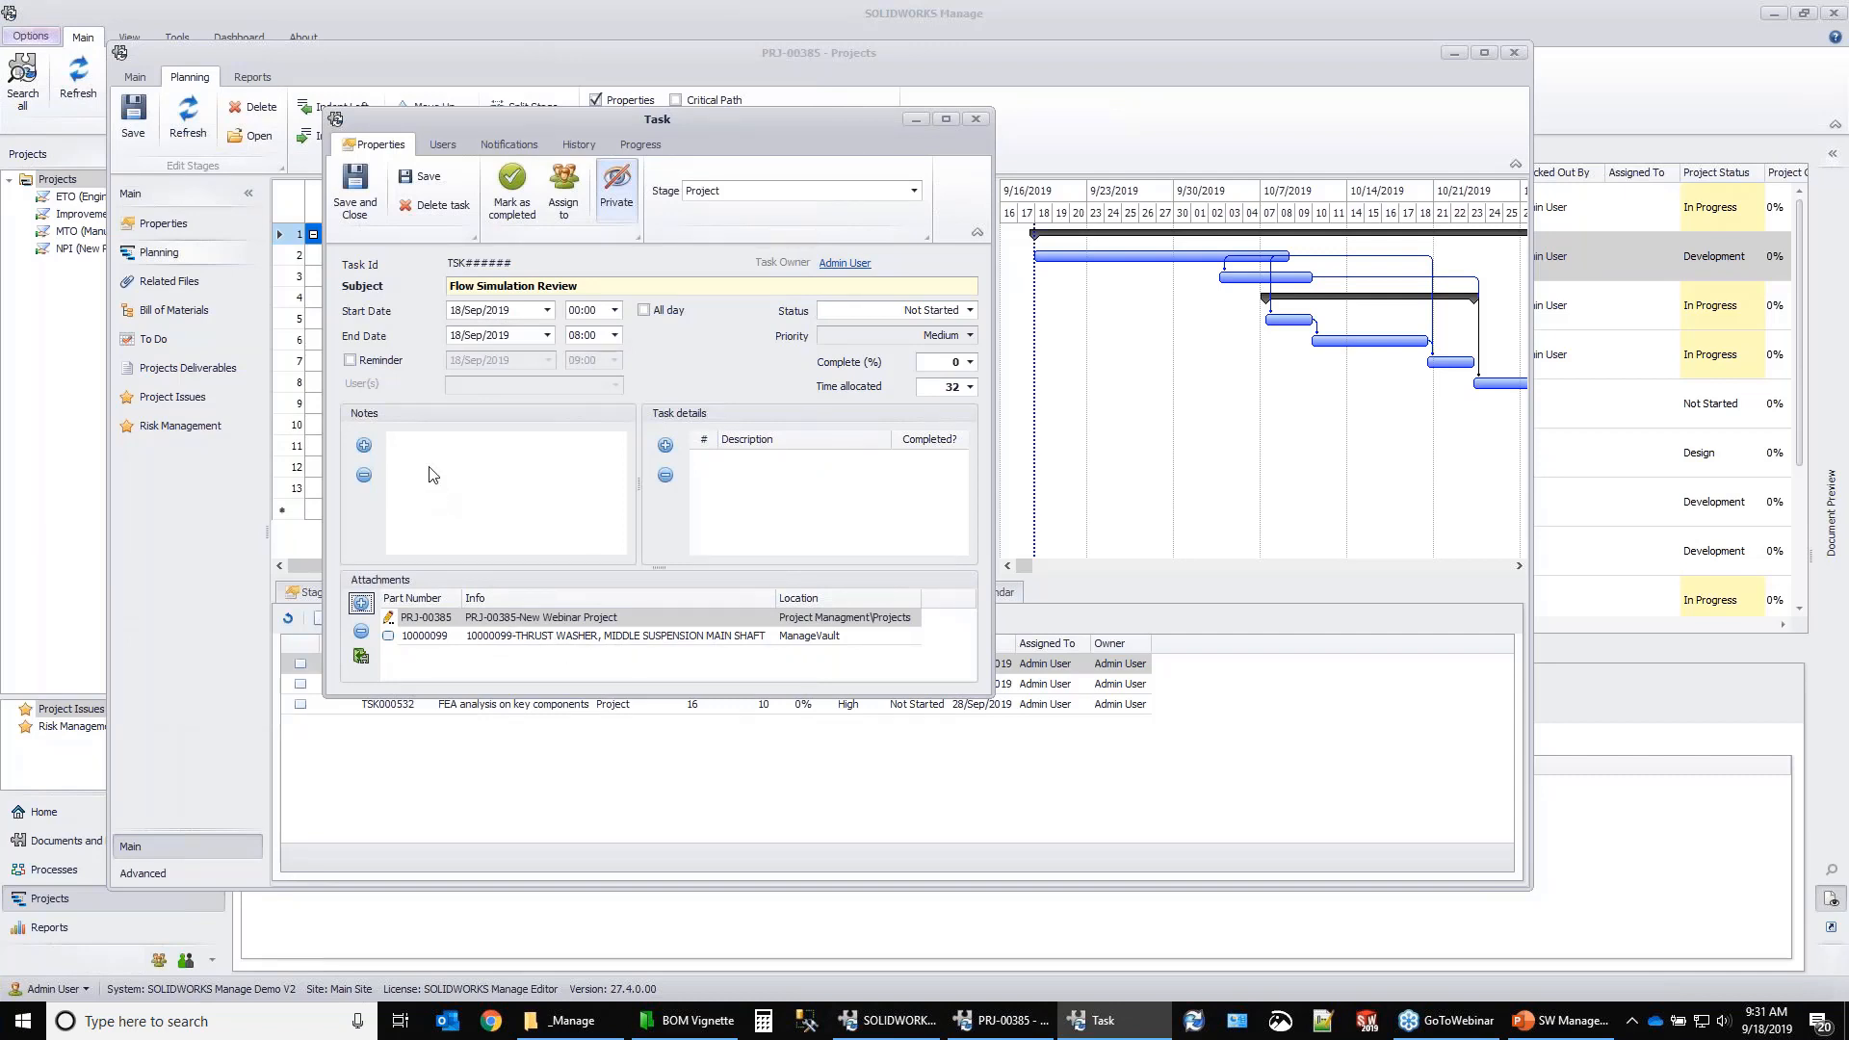
Add the note "Test flow through this washer" to the task, and save and close the task.
click(363, 445)
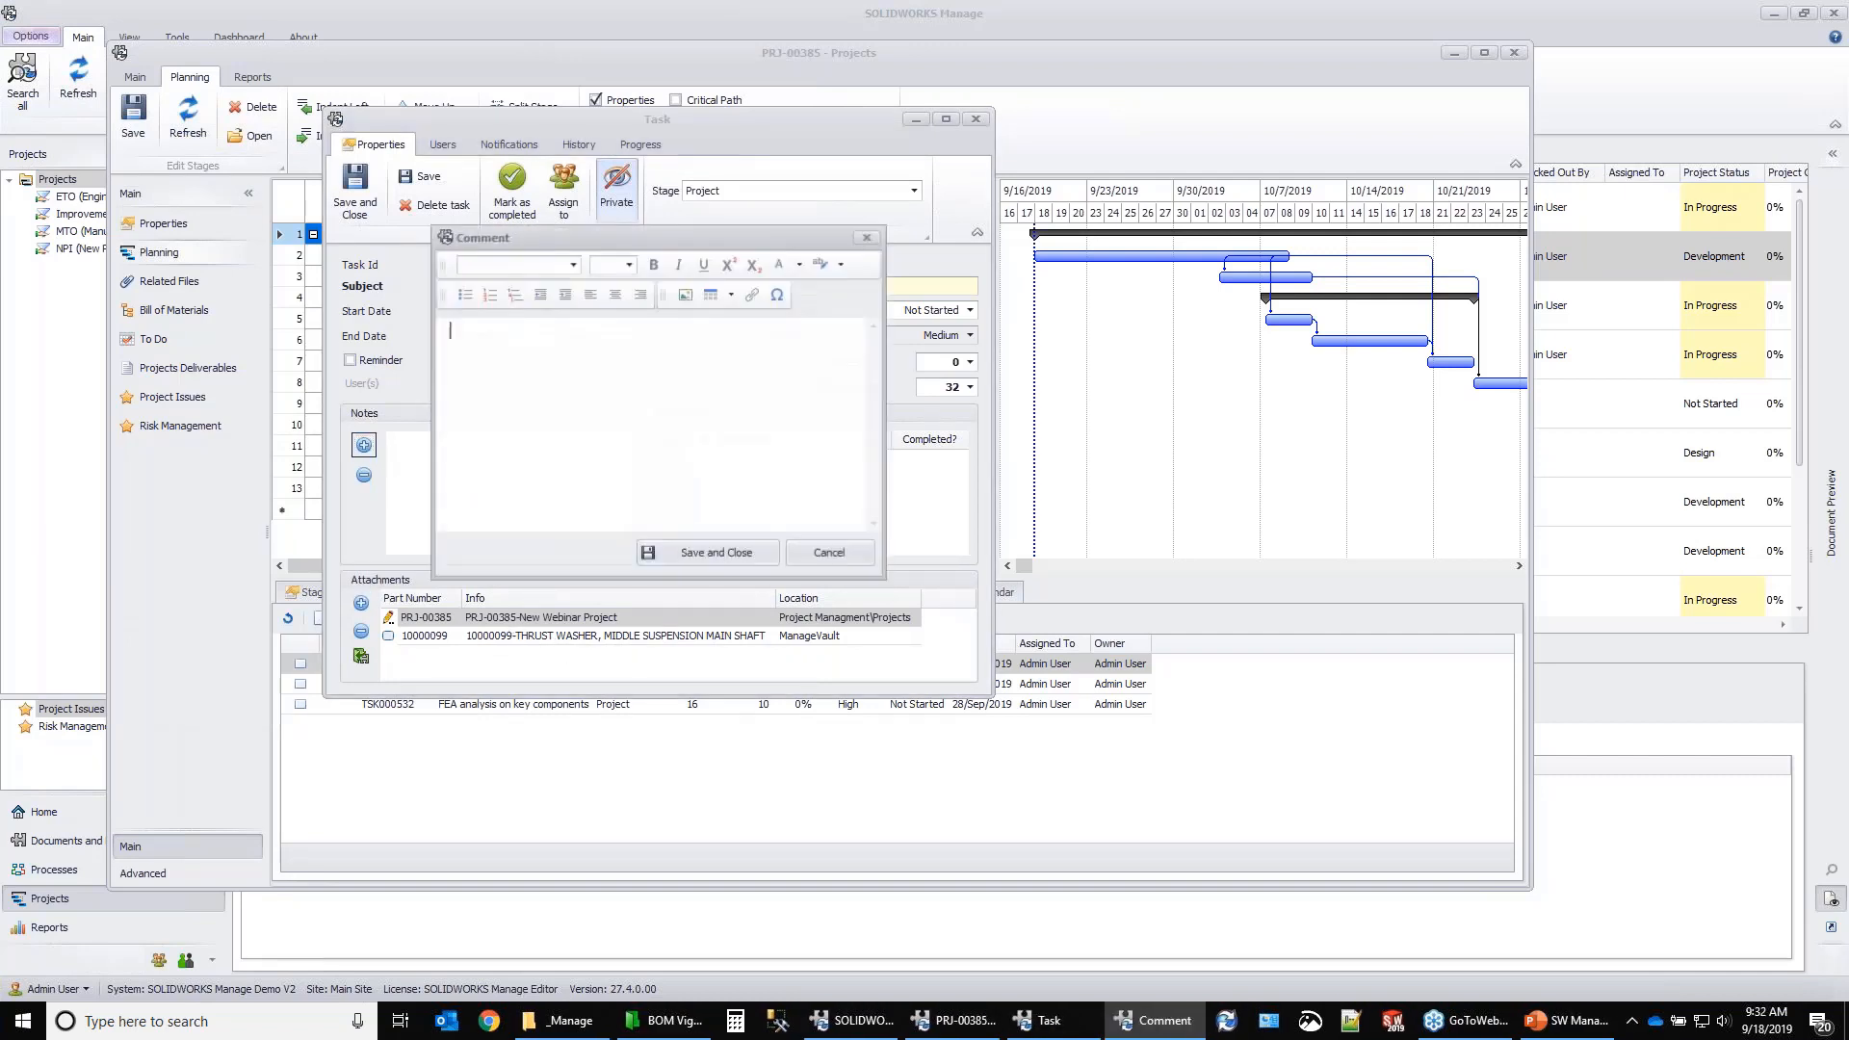
text(Test flow through this washer)
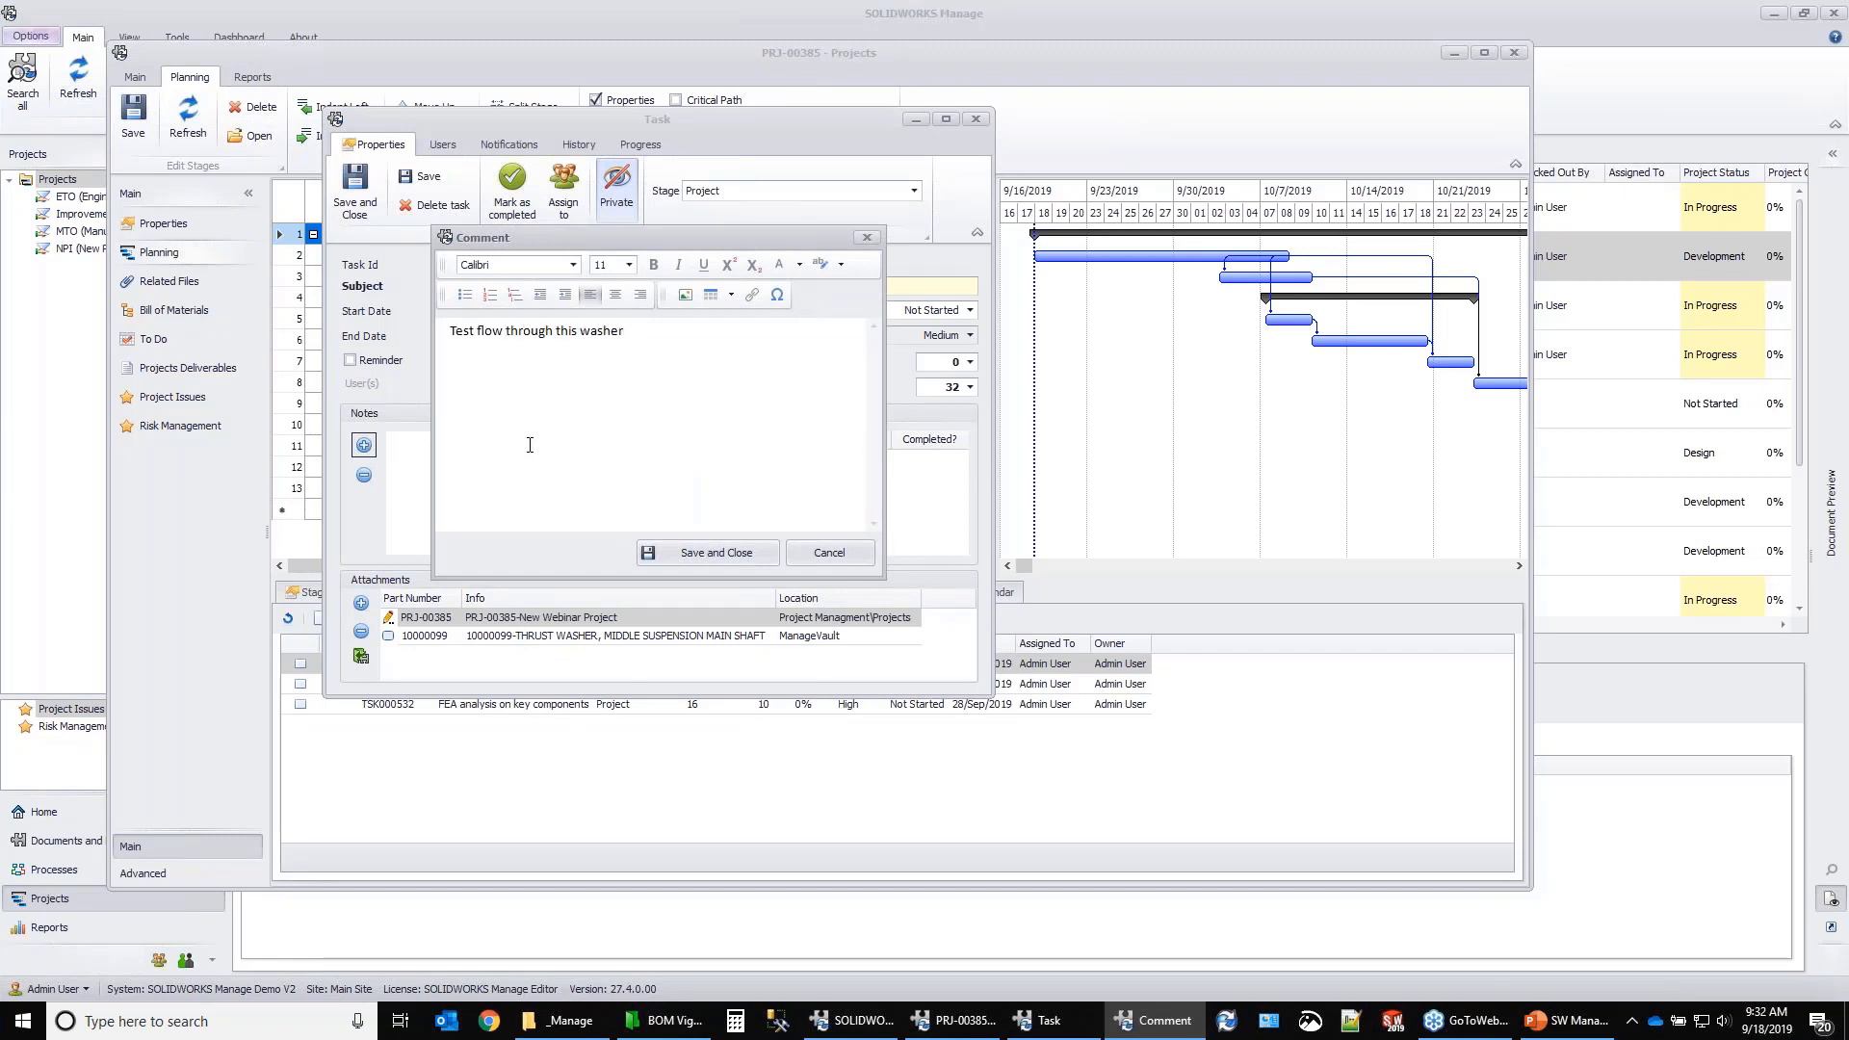
click(703, 552)
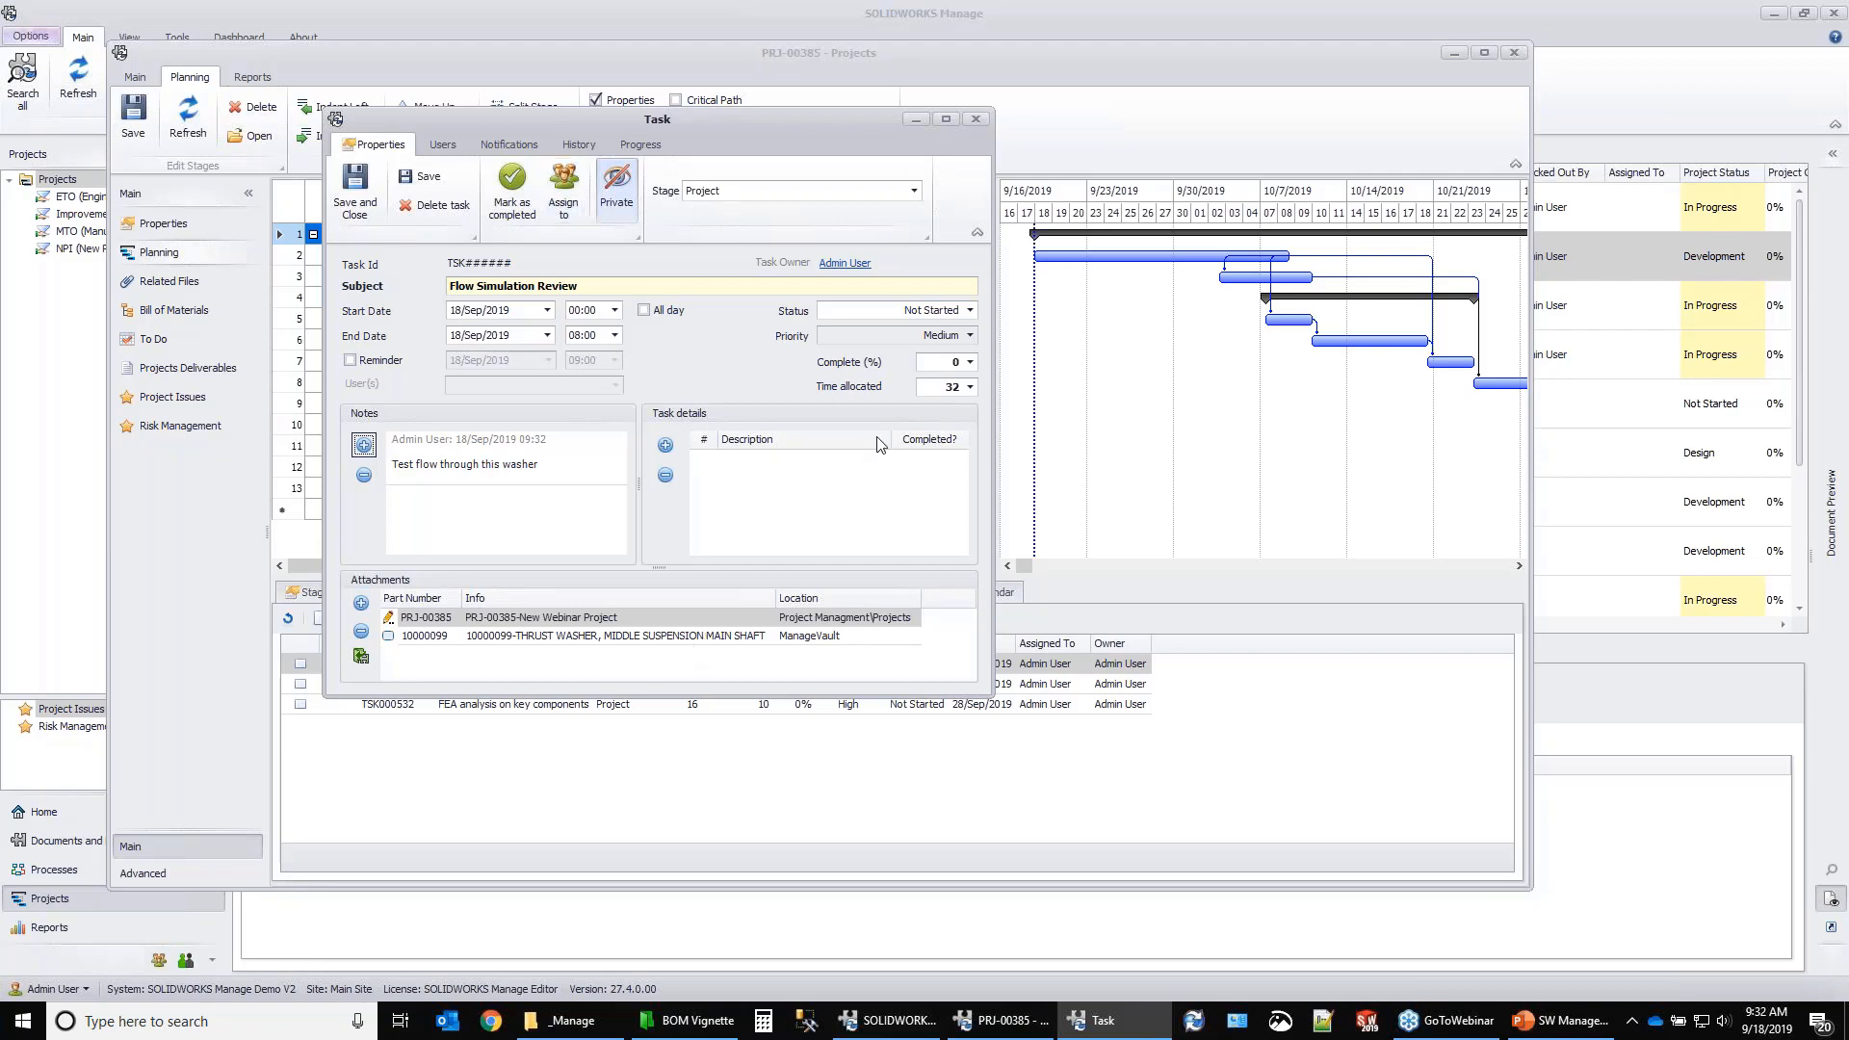
click(354, 197)
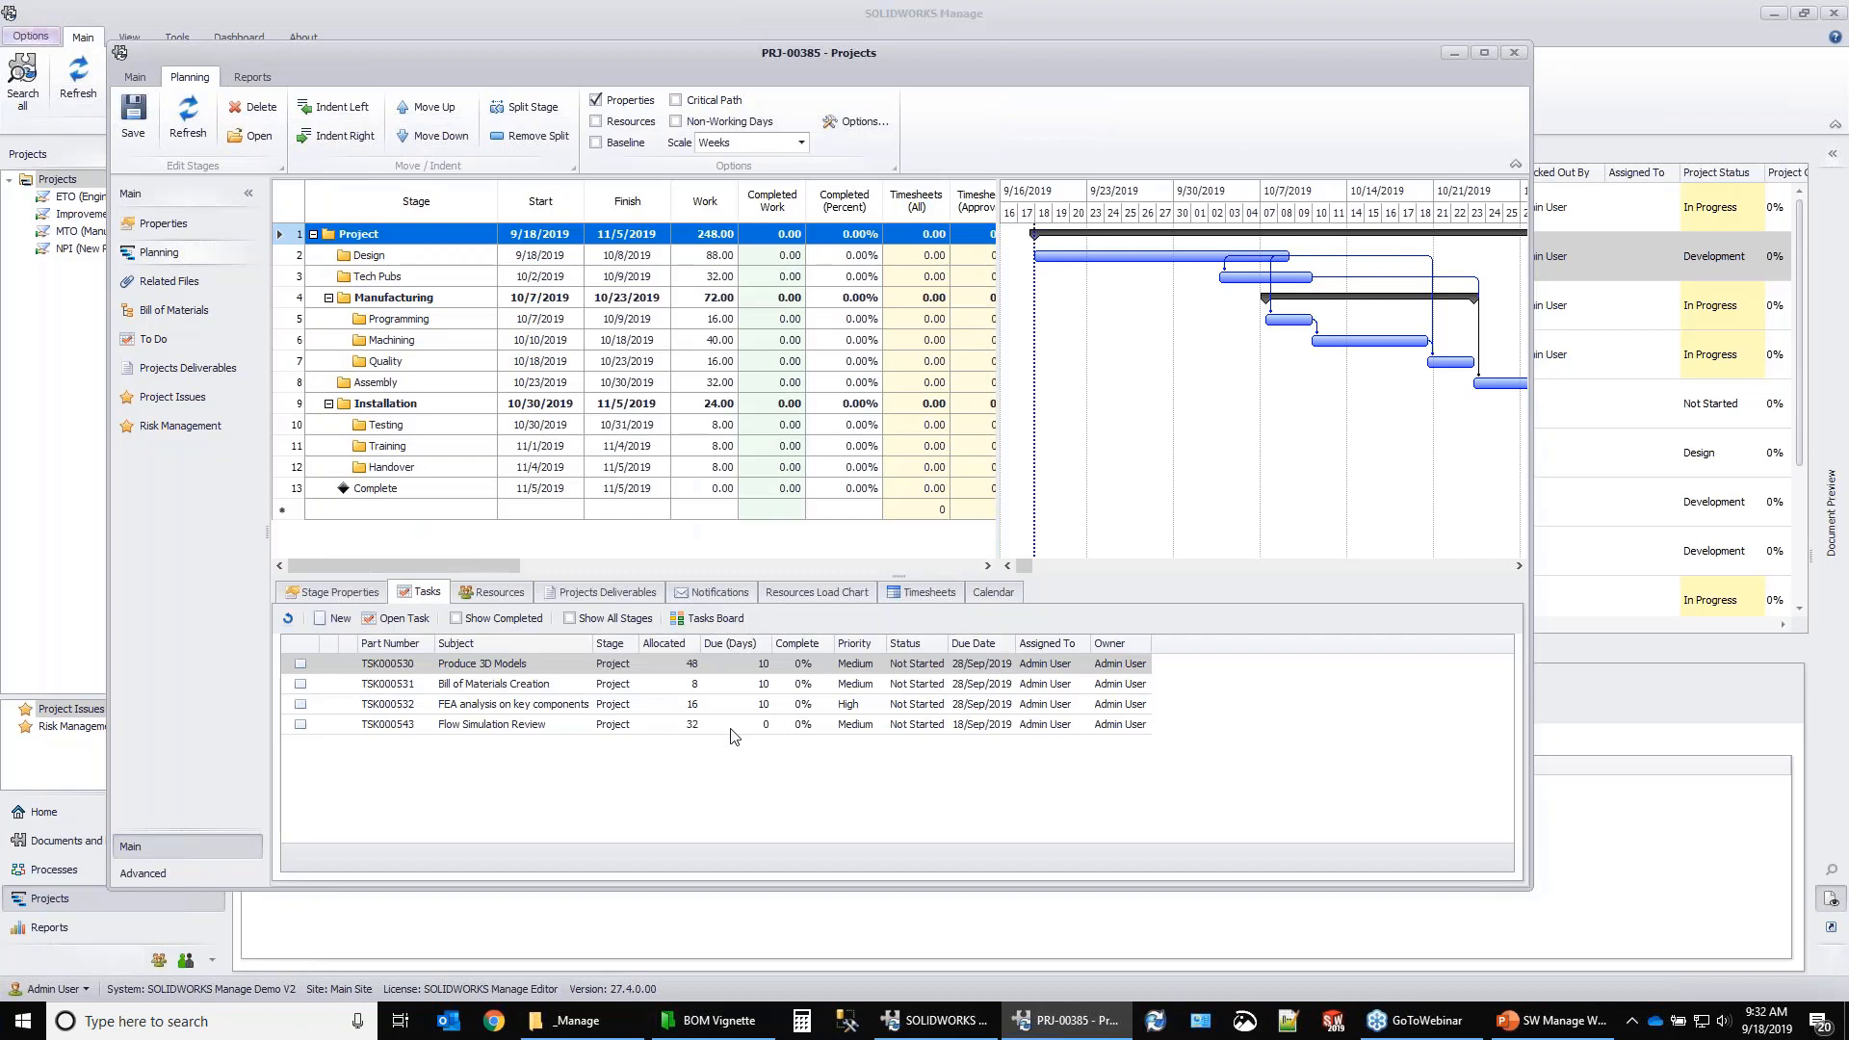
Mark the Produce 3D Models task as completed and include completed tasks in the task list.
right_click(488, 668)
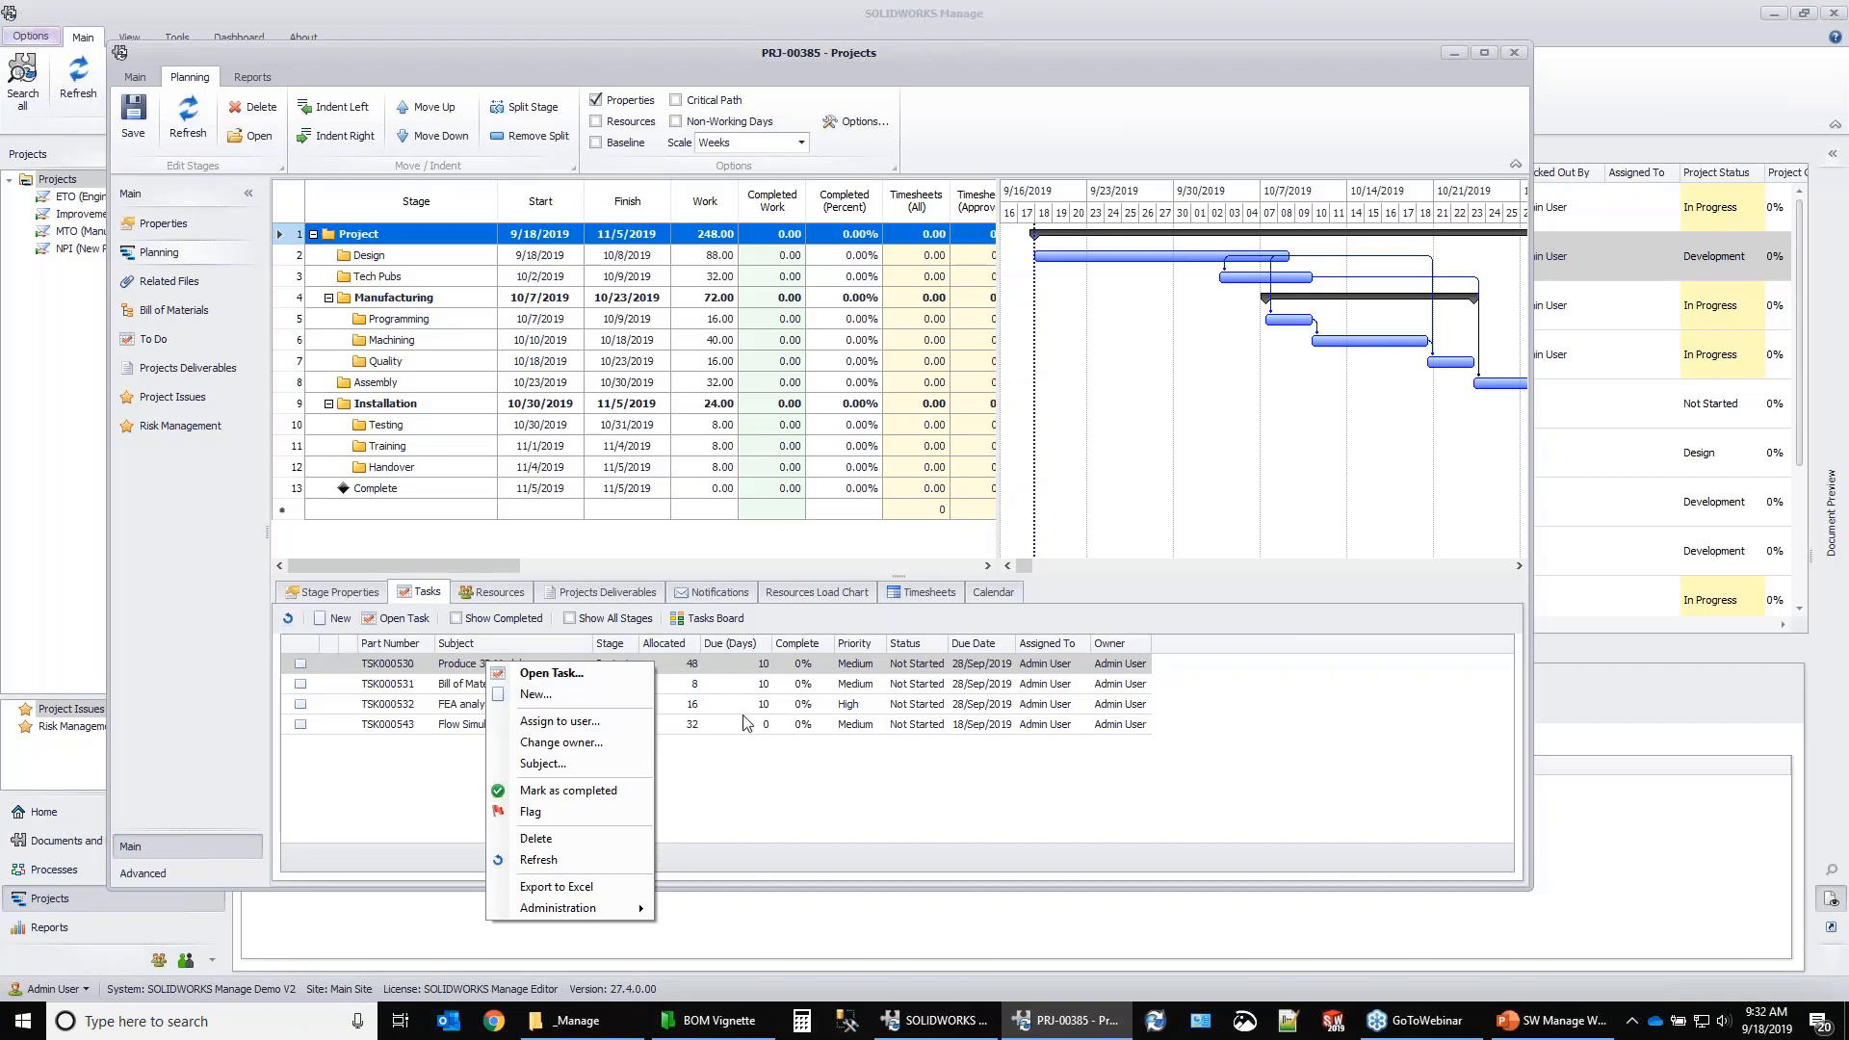
click(578, 797)
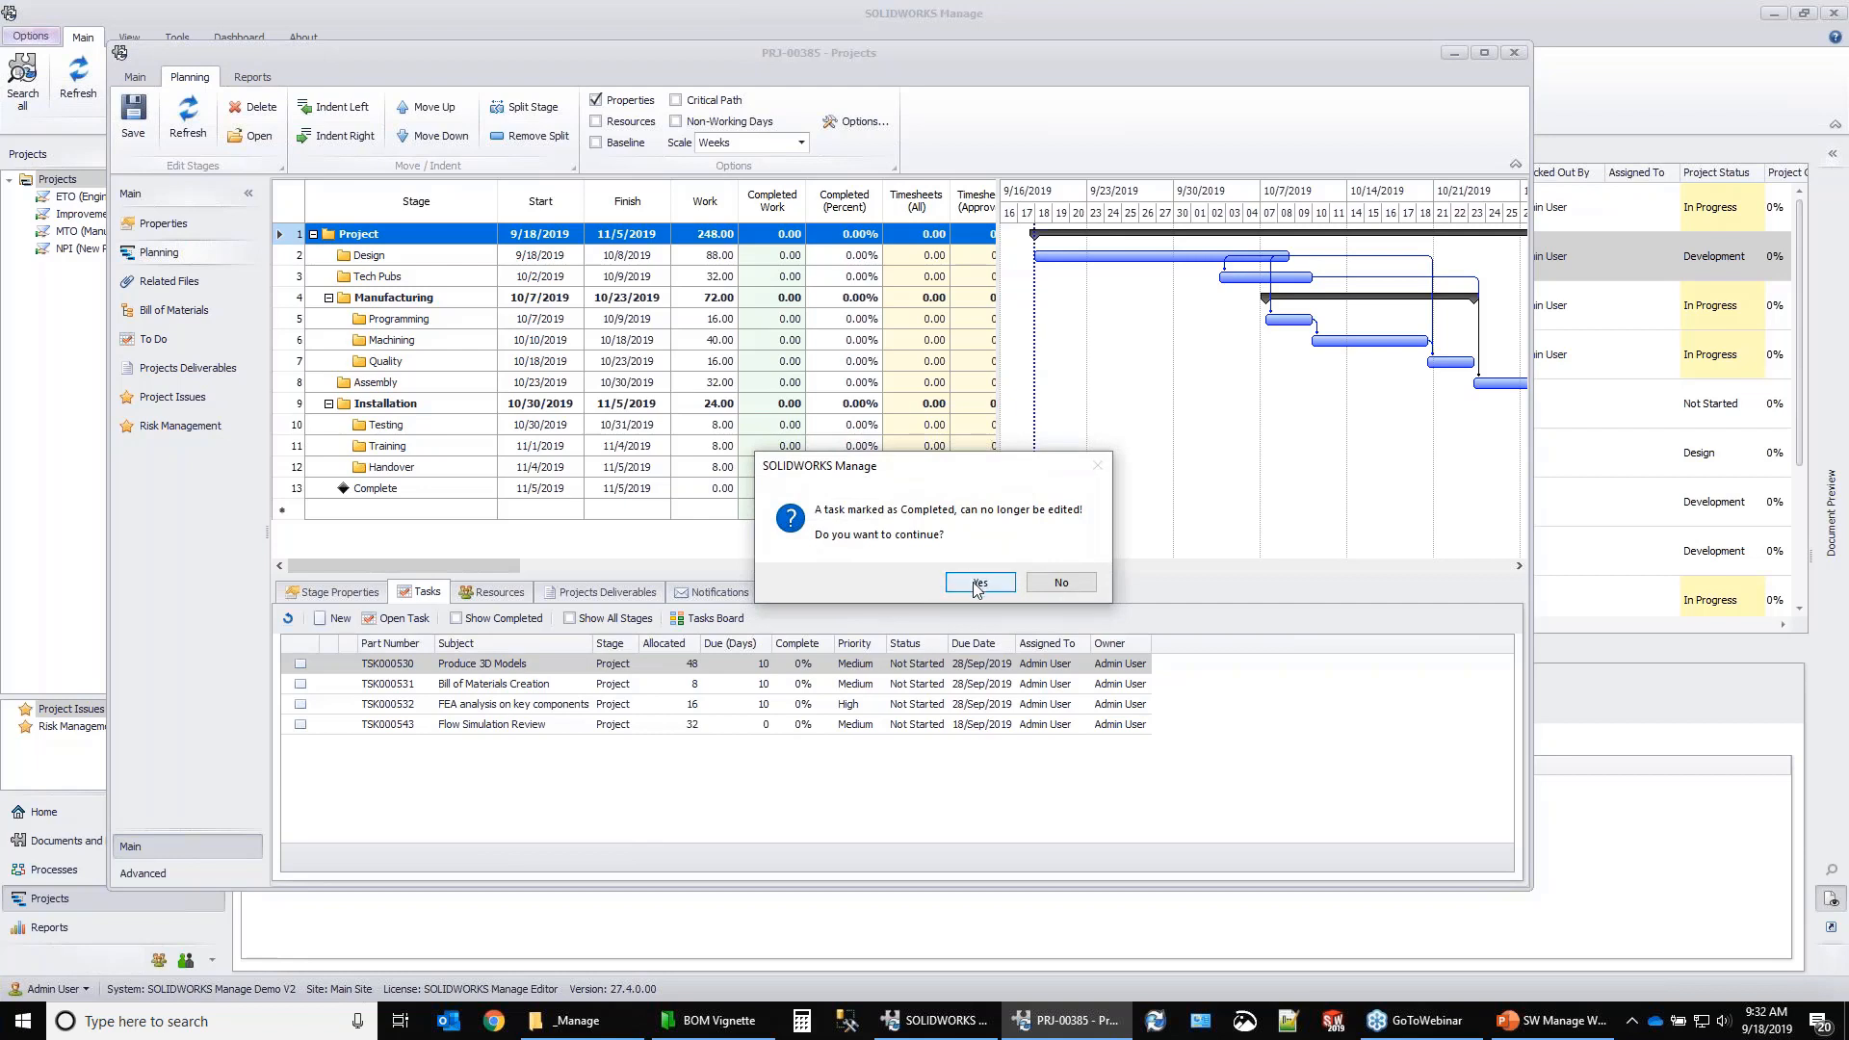
click(978, 583)
click(484, 624)
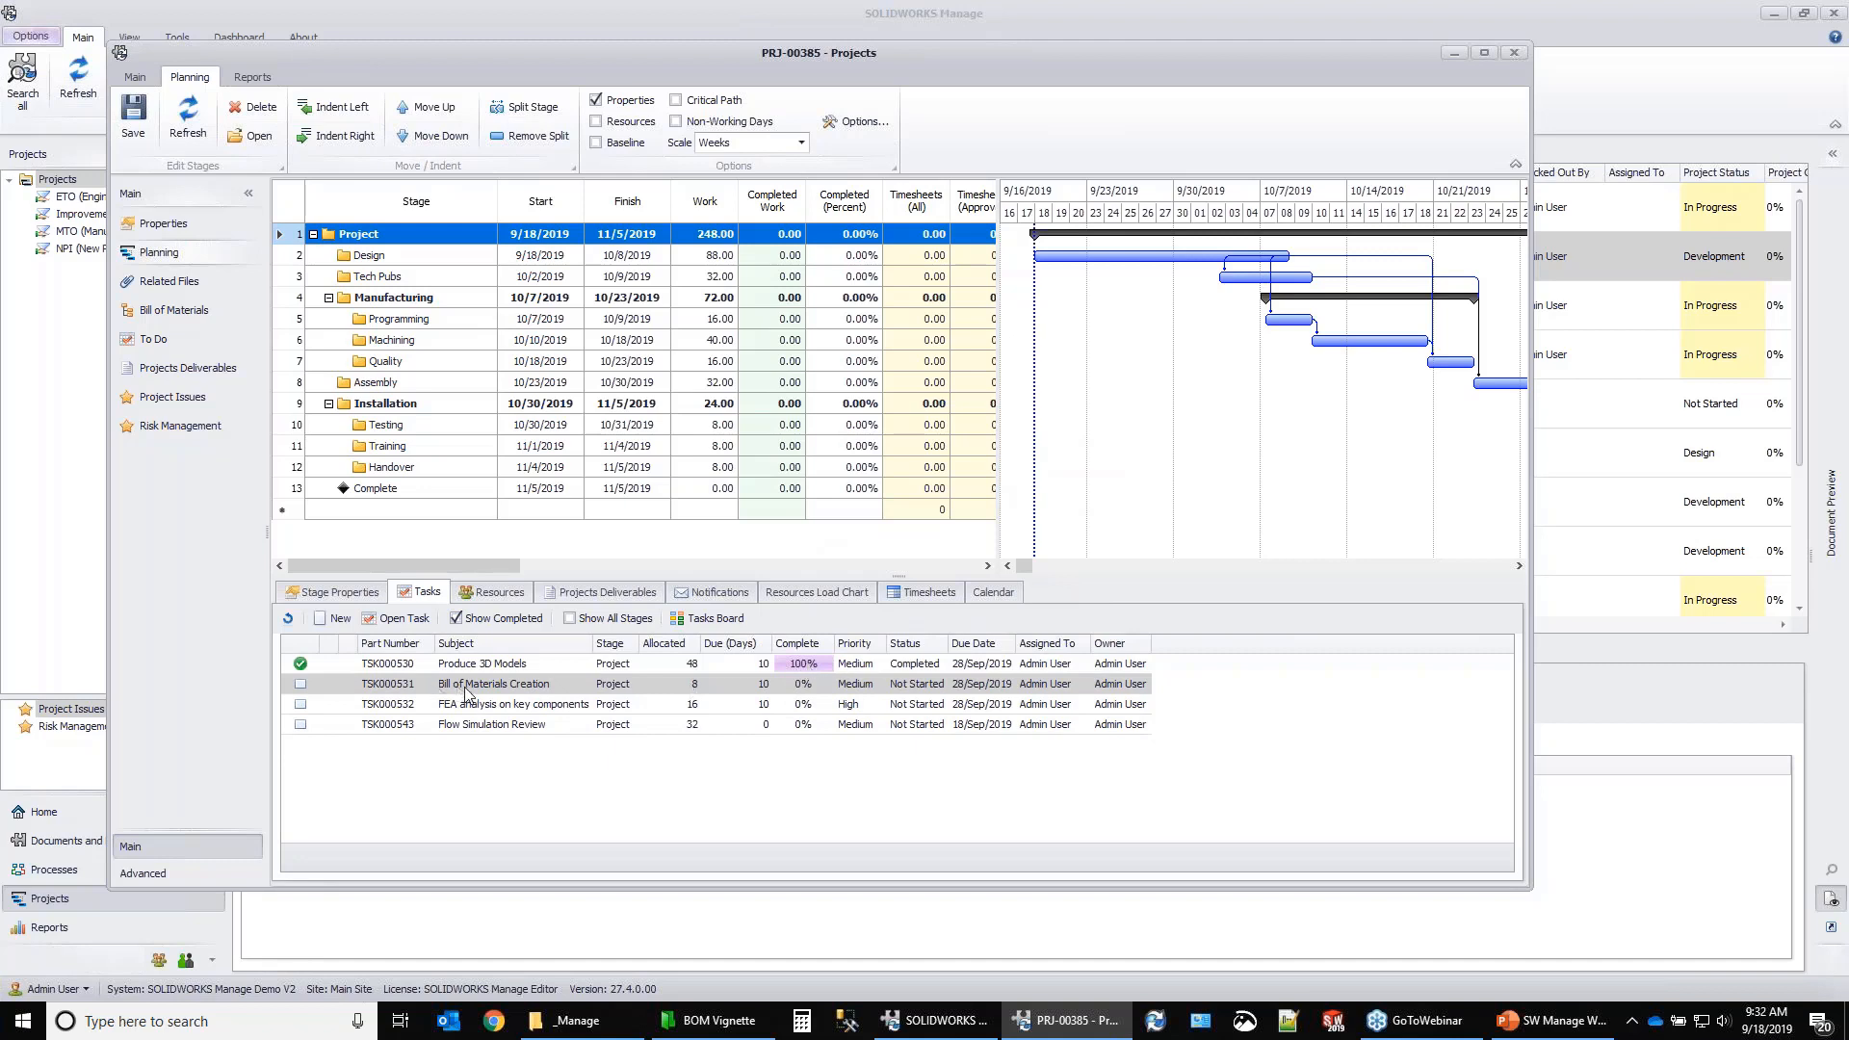
Log 8 hours with the comment "only halfway through" on the Programming stage's "Generate operation plans in SOLIDWORKS CAM" task and save it.
click(408, 322)
double_click(569, 663)
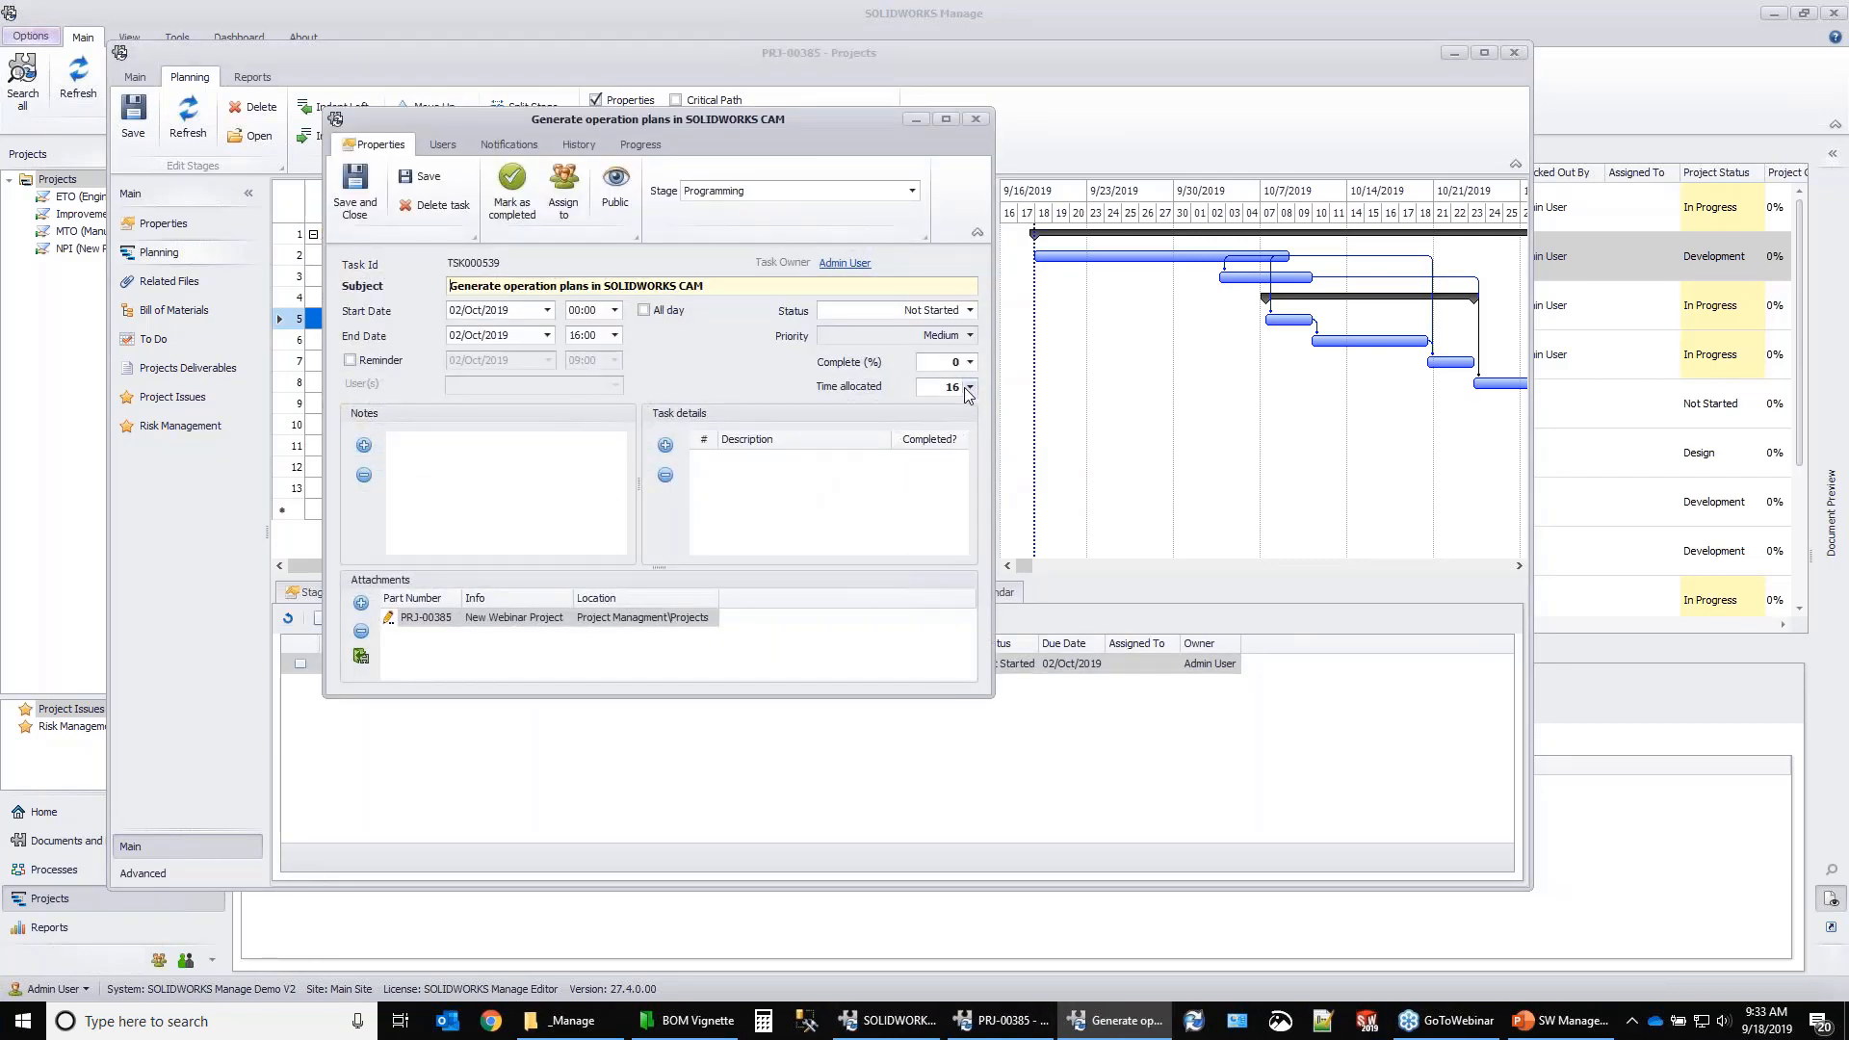
click(640, 144)
click(355, 379)
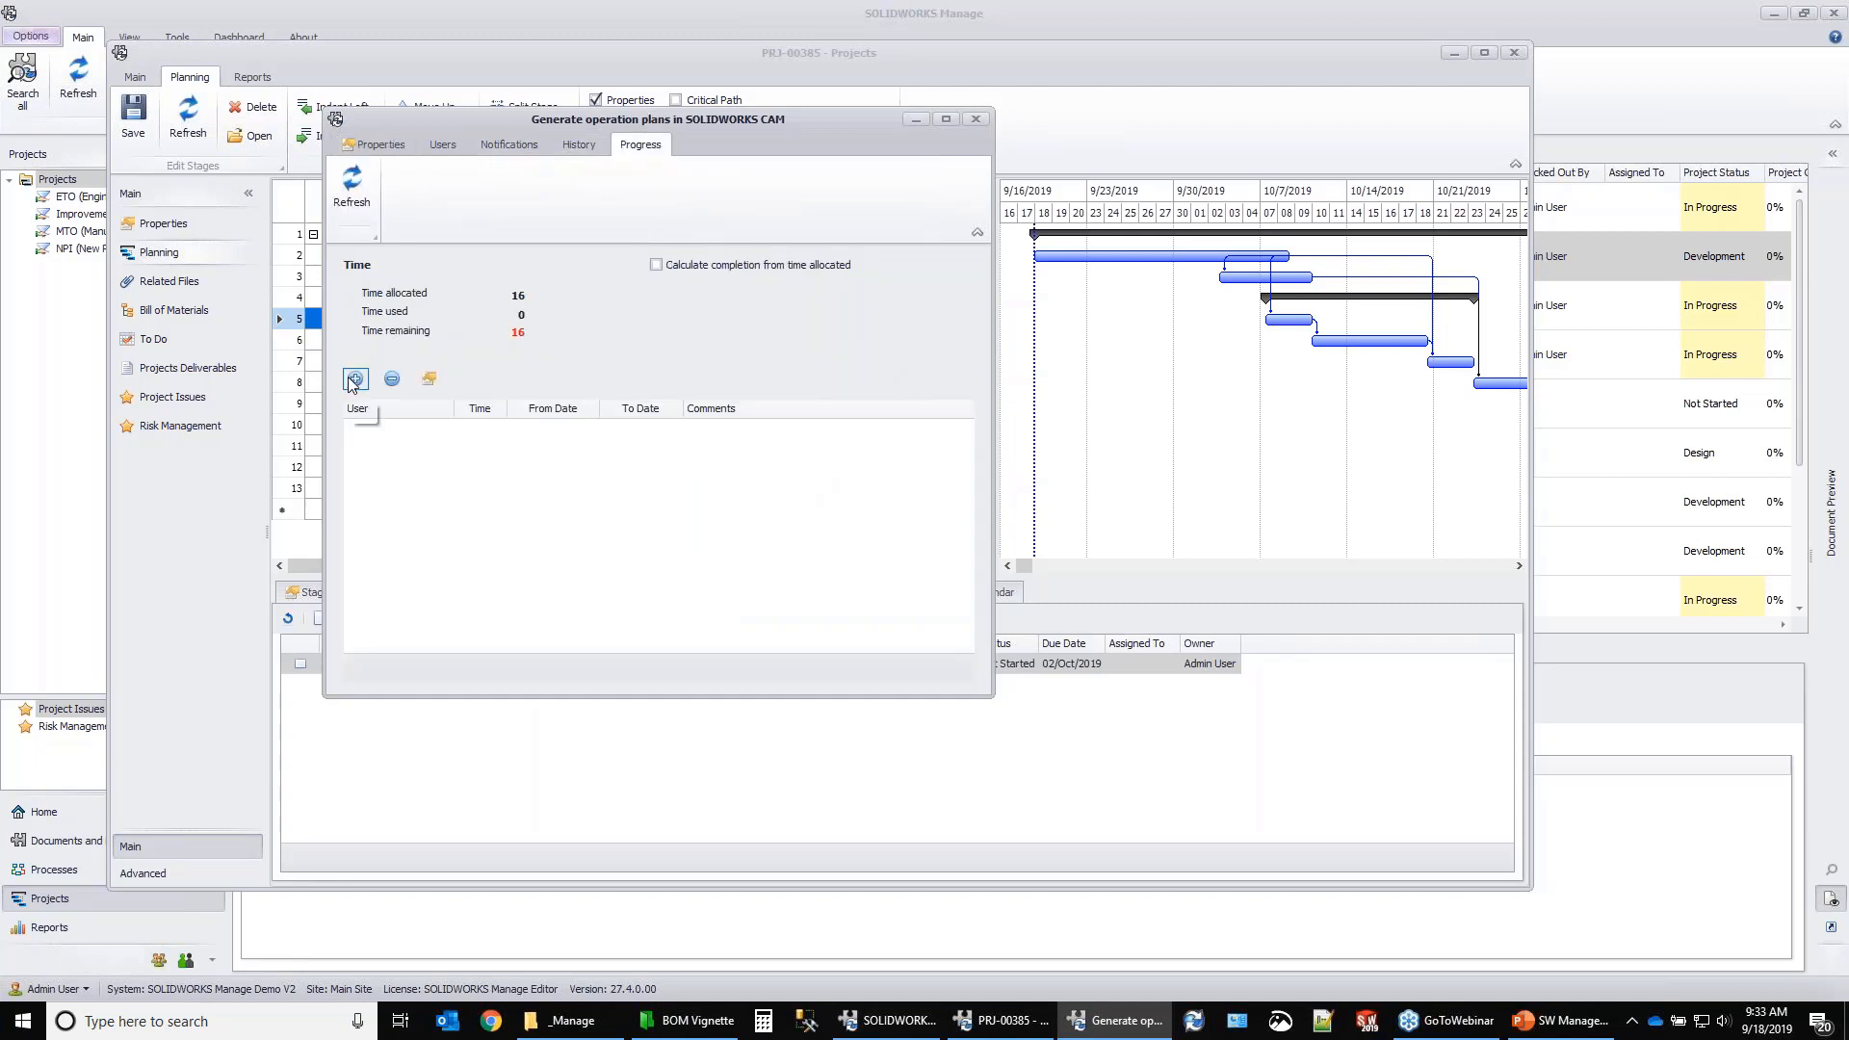
click(590, 398)
text(.)
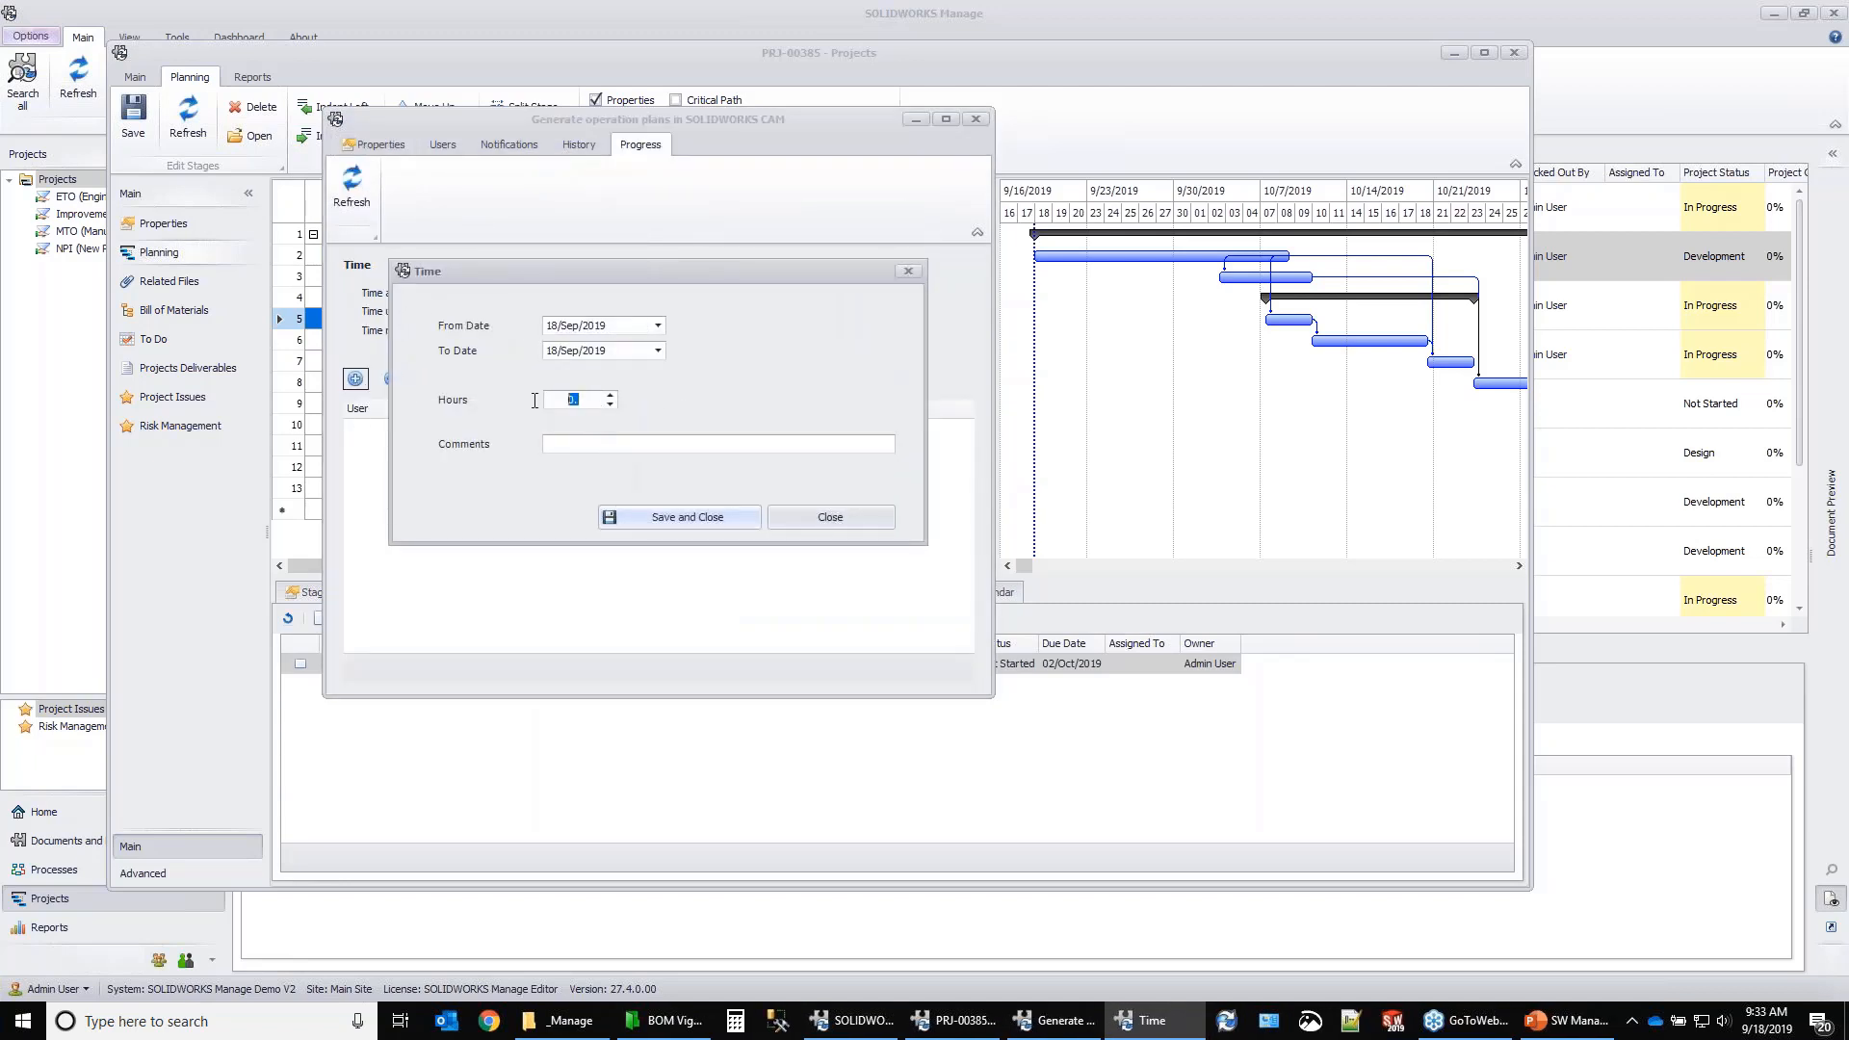
click(636, 445)
text(only halfway through)
click(735, 520)
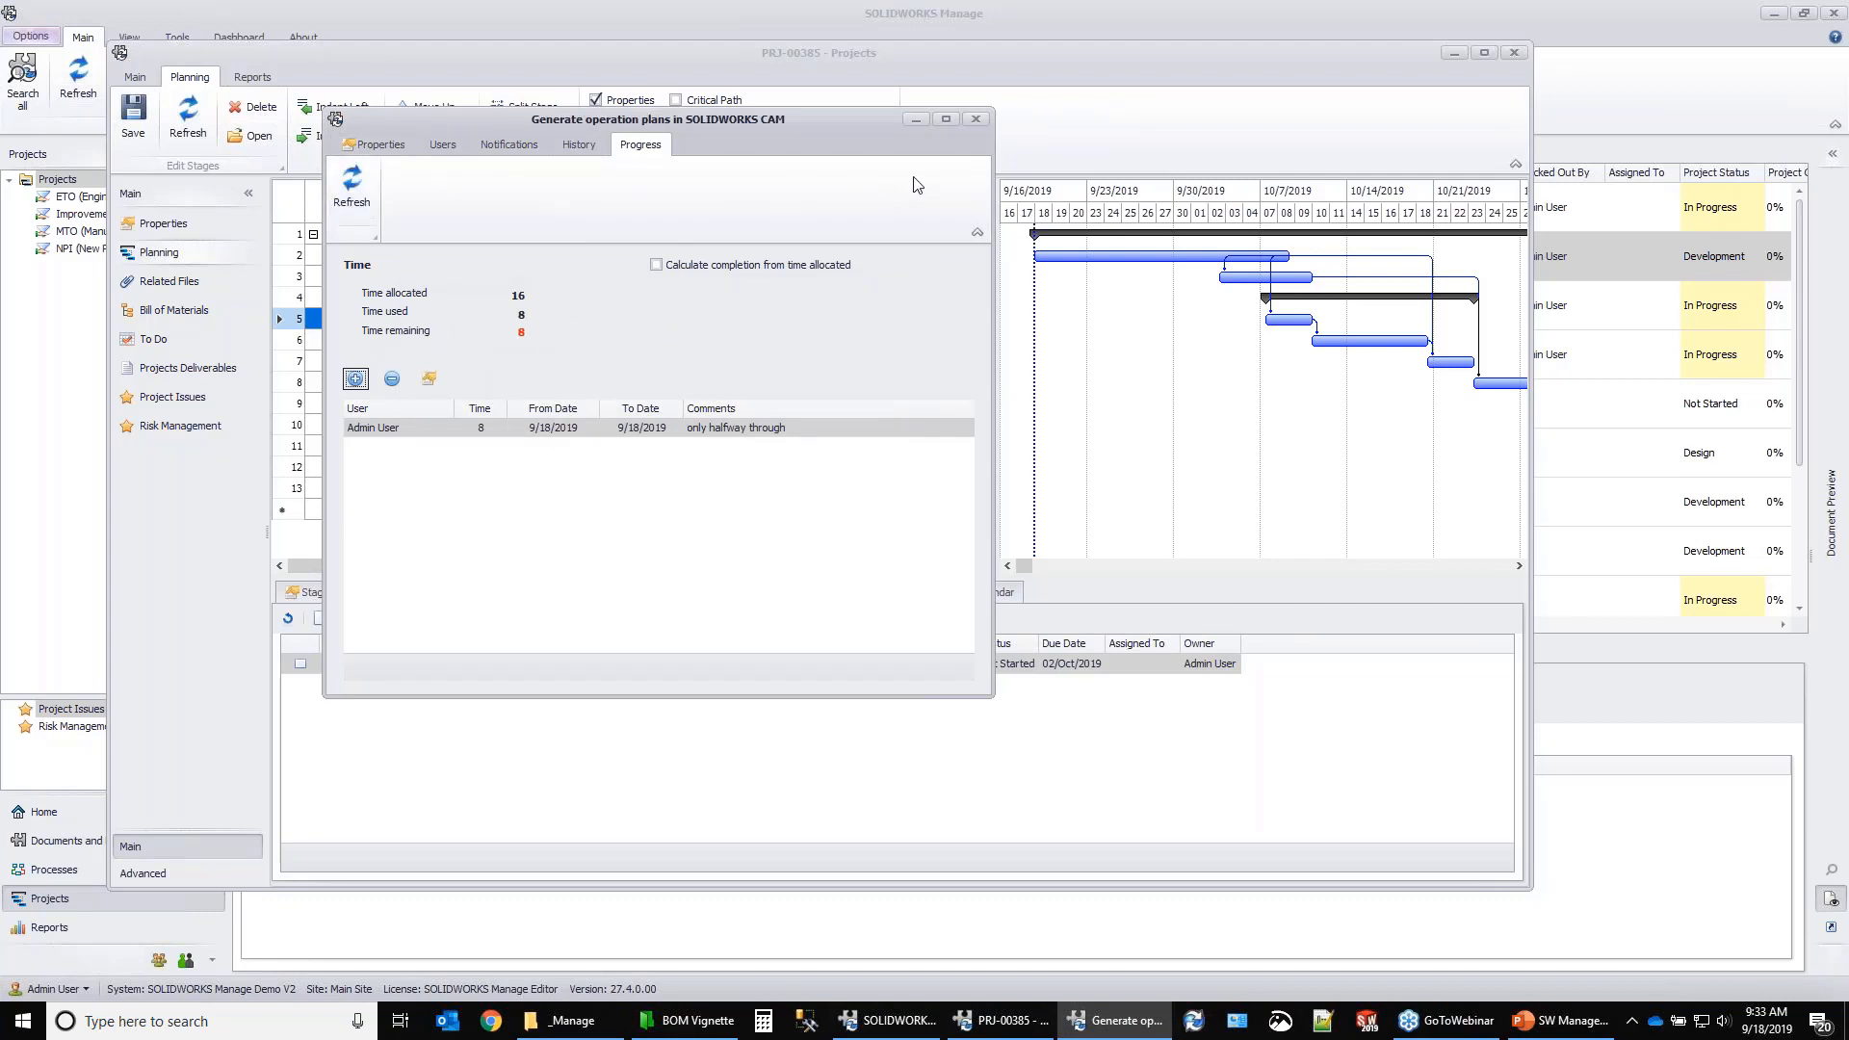
click(377, 147)
click(355, 188)
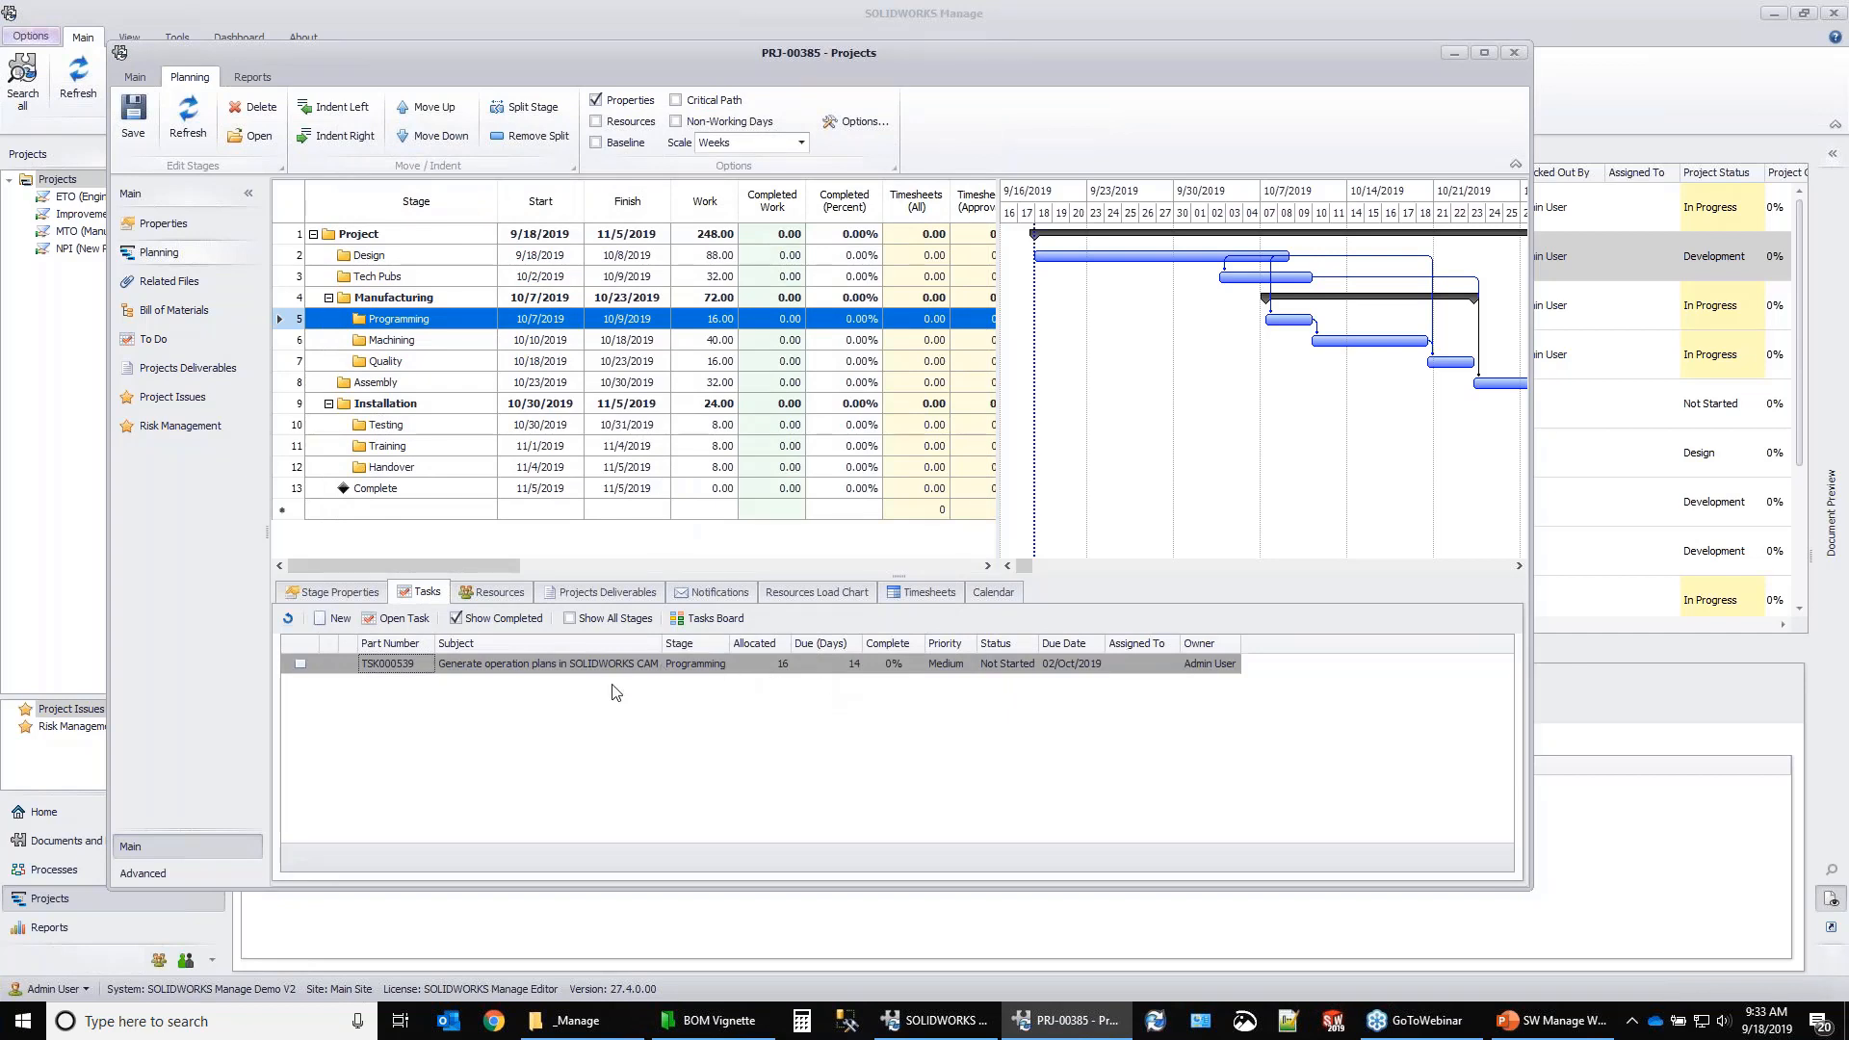
Calculate the completed work from tasks for the selected Programming stage.
click(587, 660)
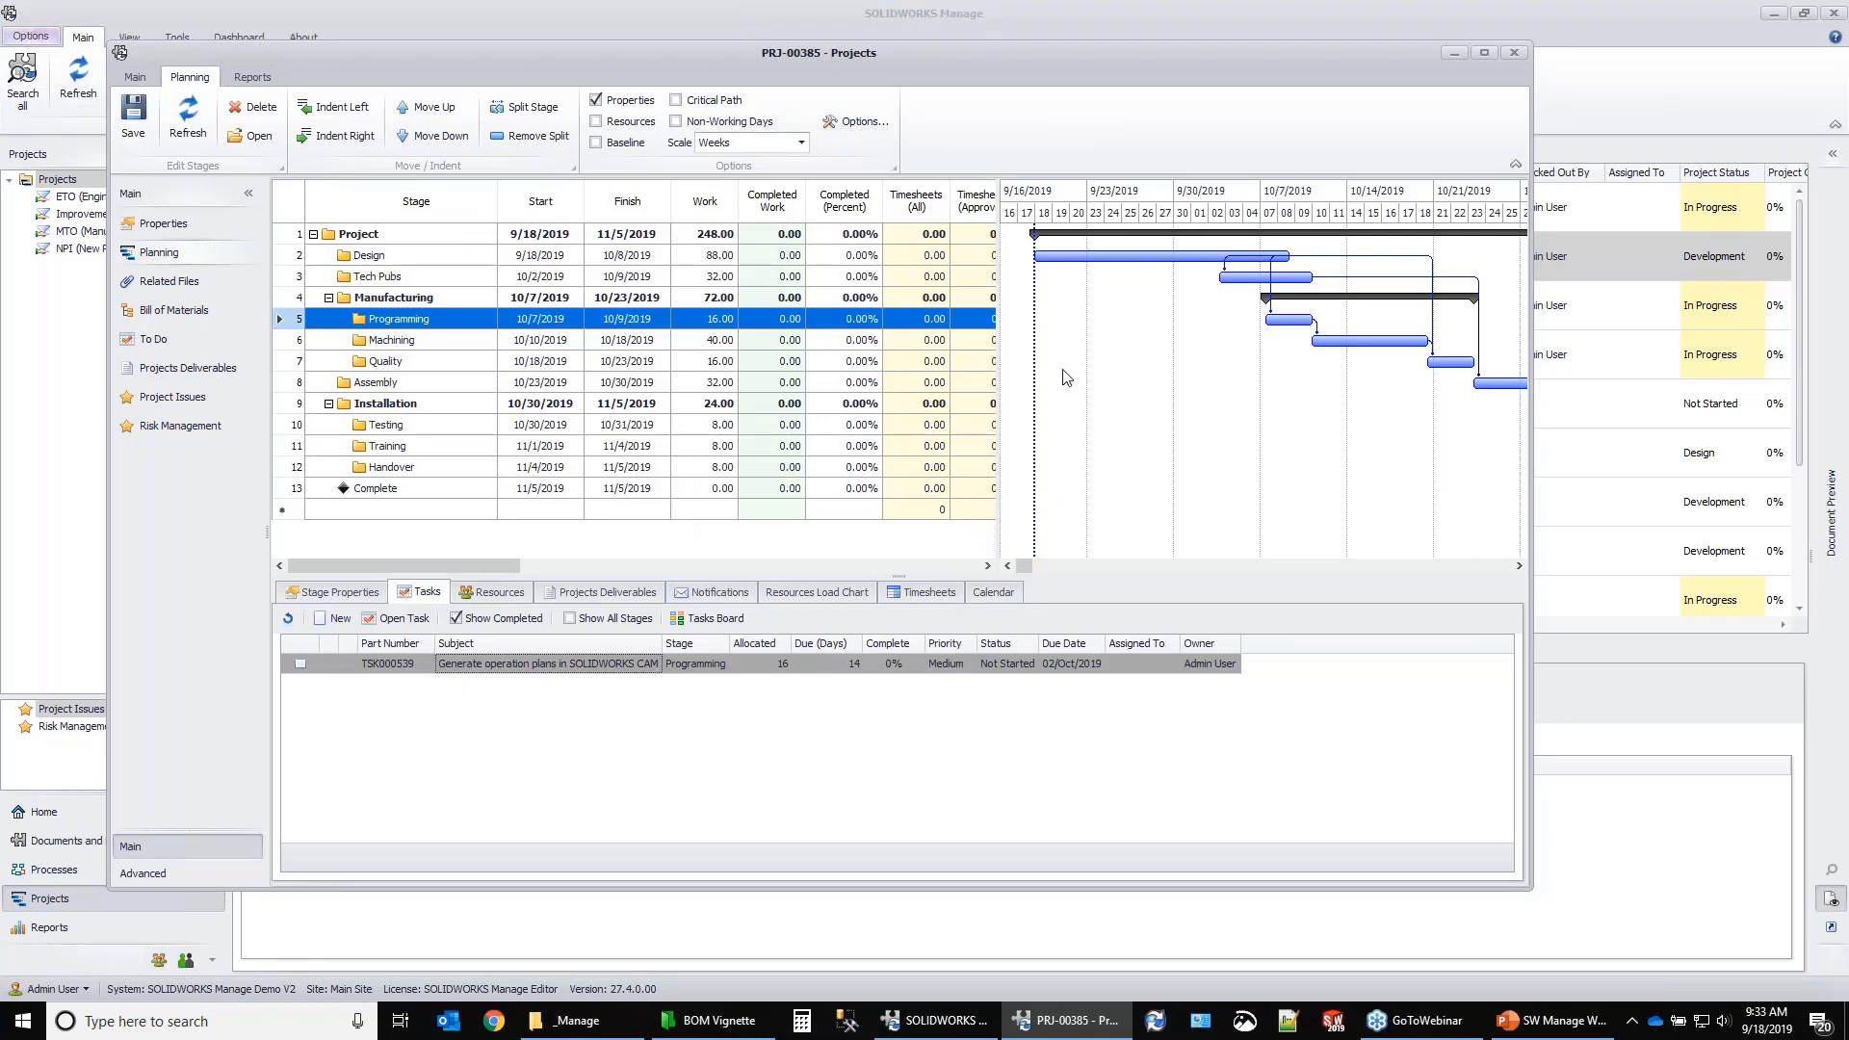
right_click(405, 312)
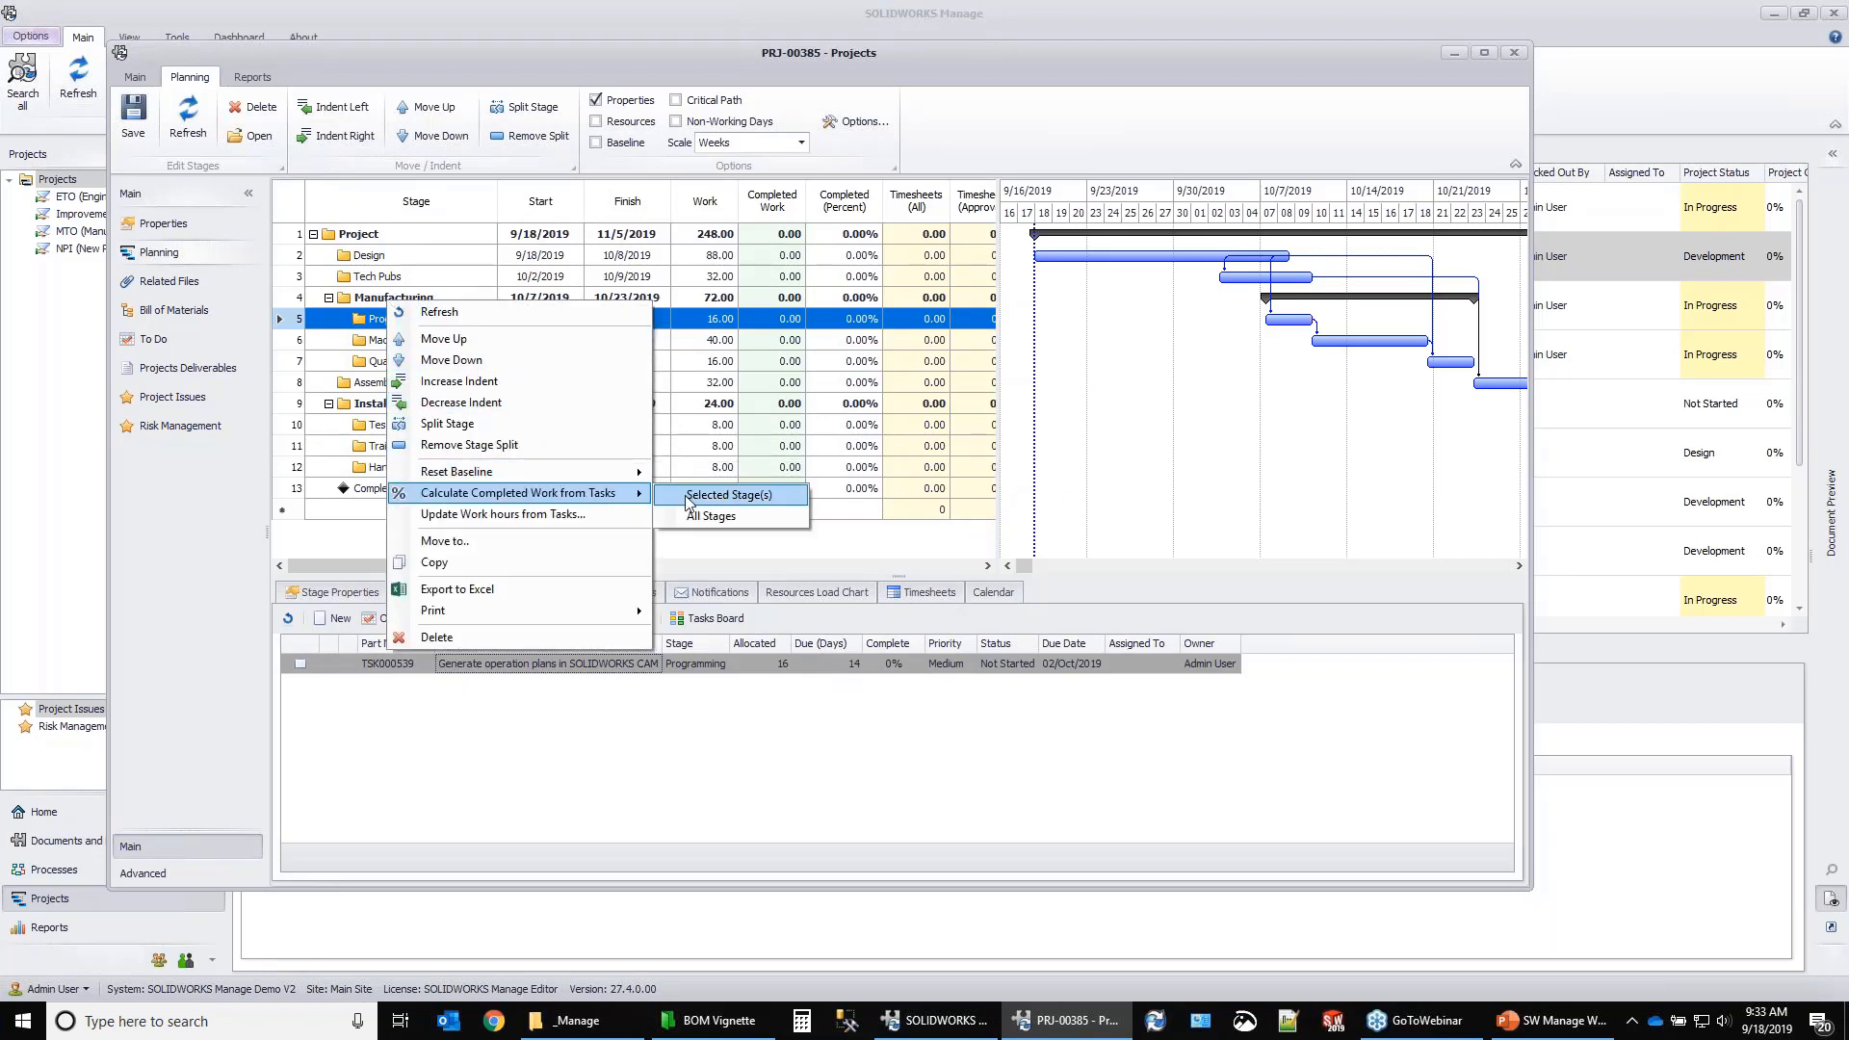
click(742, 496)
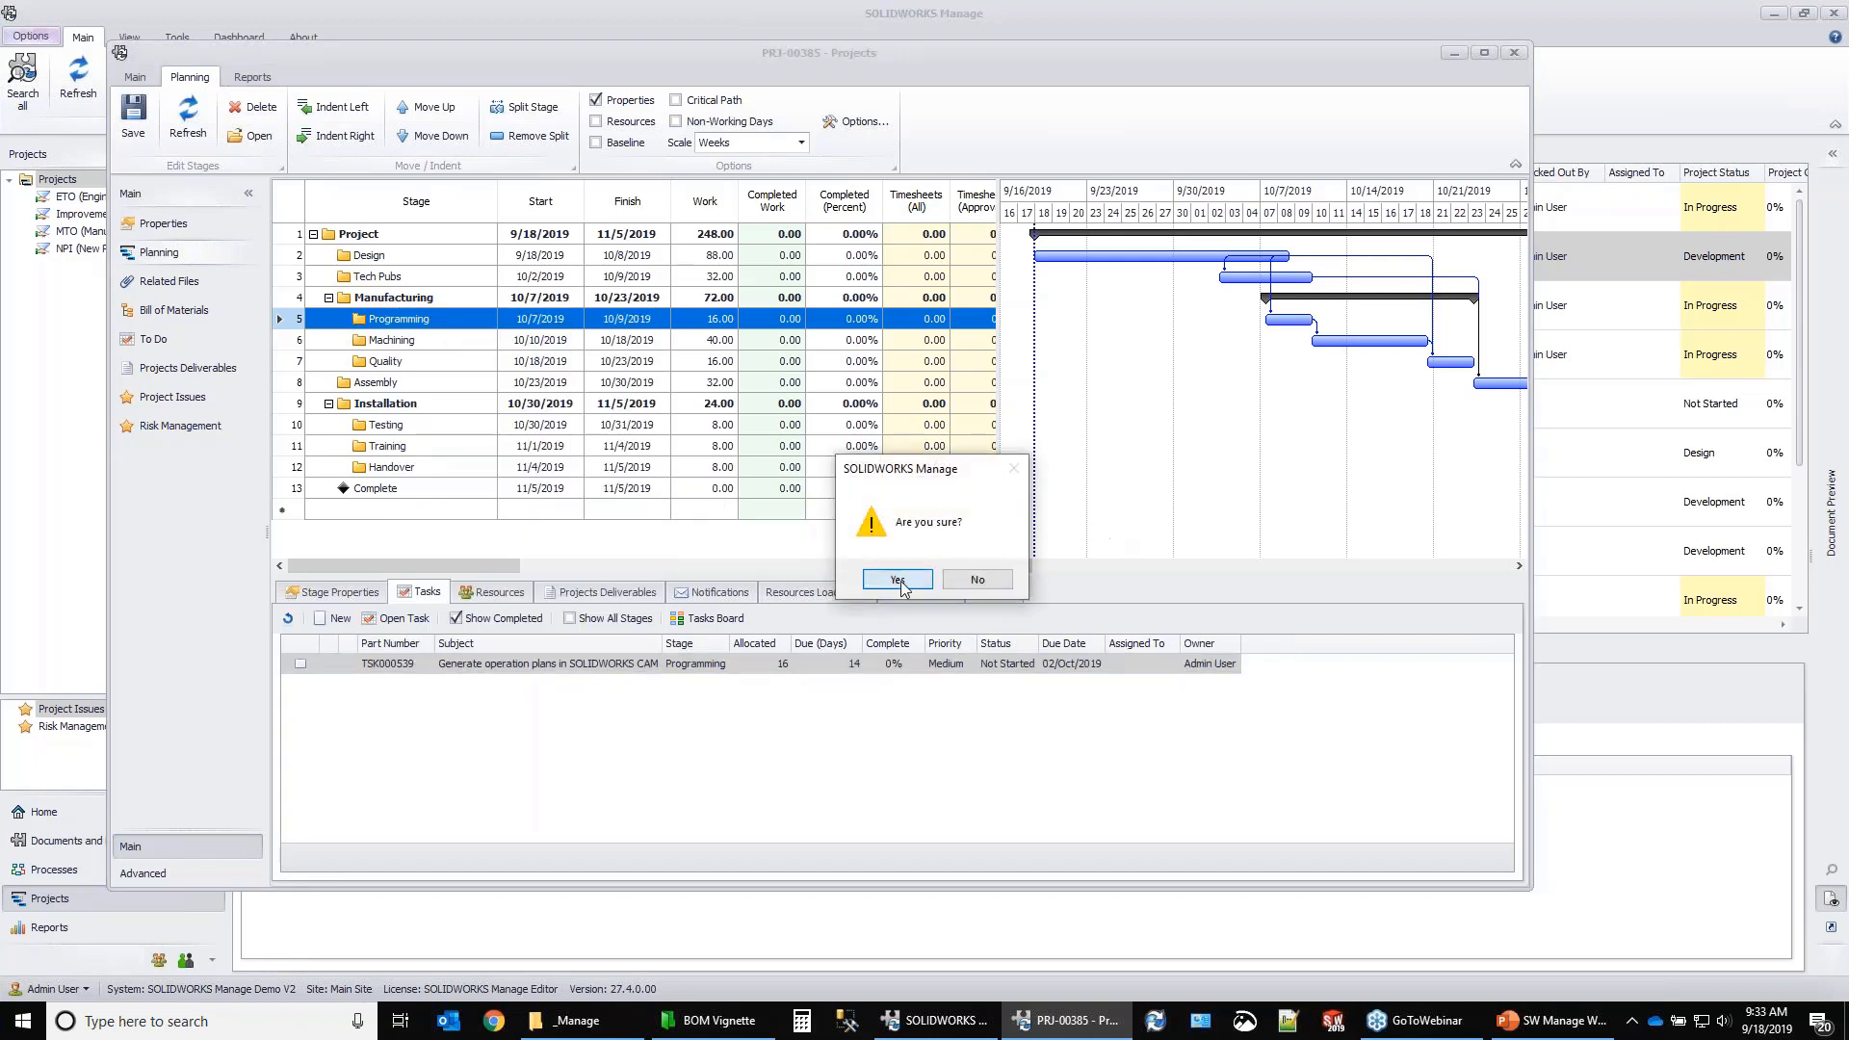
click(926, 576)
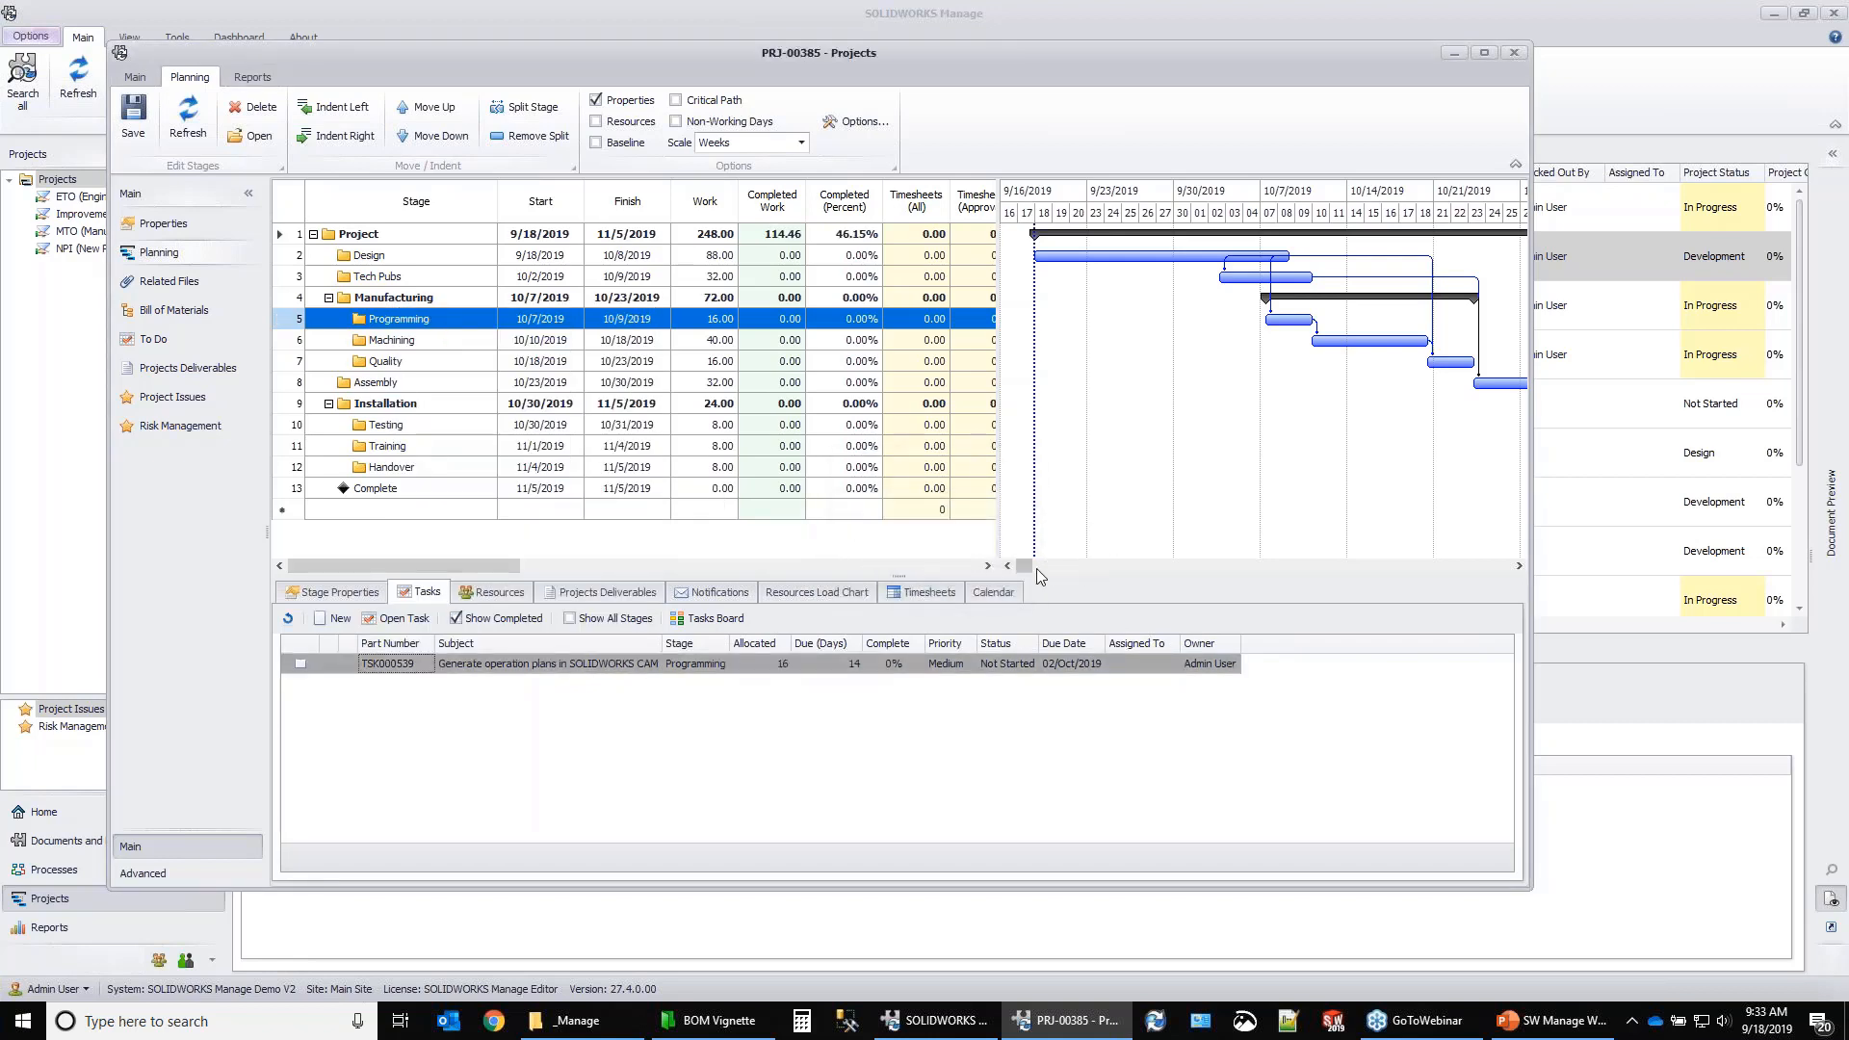
Check the tasks of the Design and Tech Pubs stages and look through the whole project's tasks board.
click(385, 256)
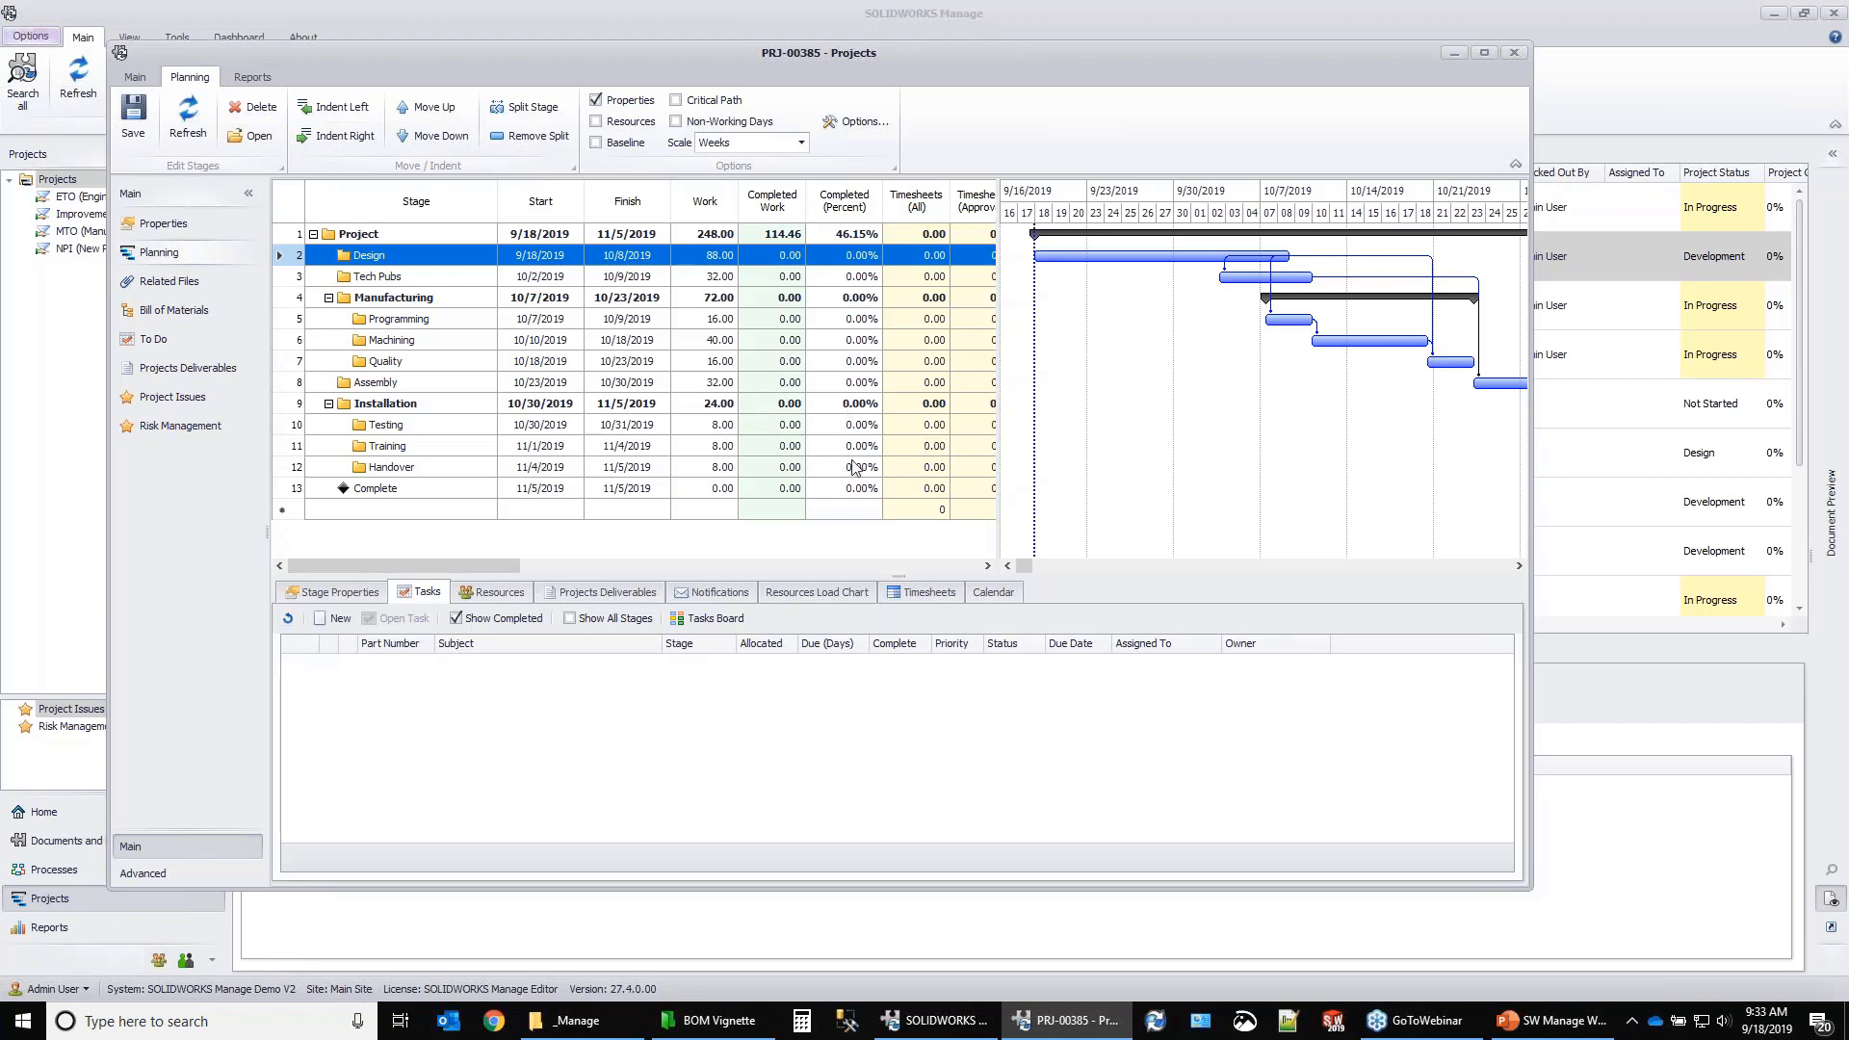
click(371, 274)
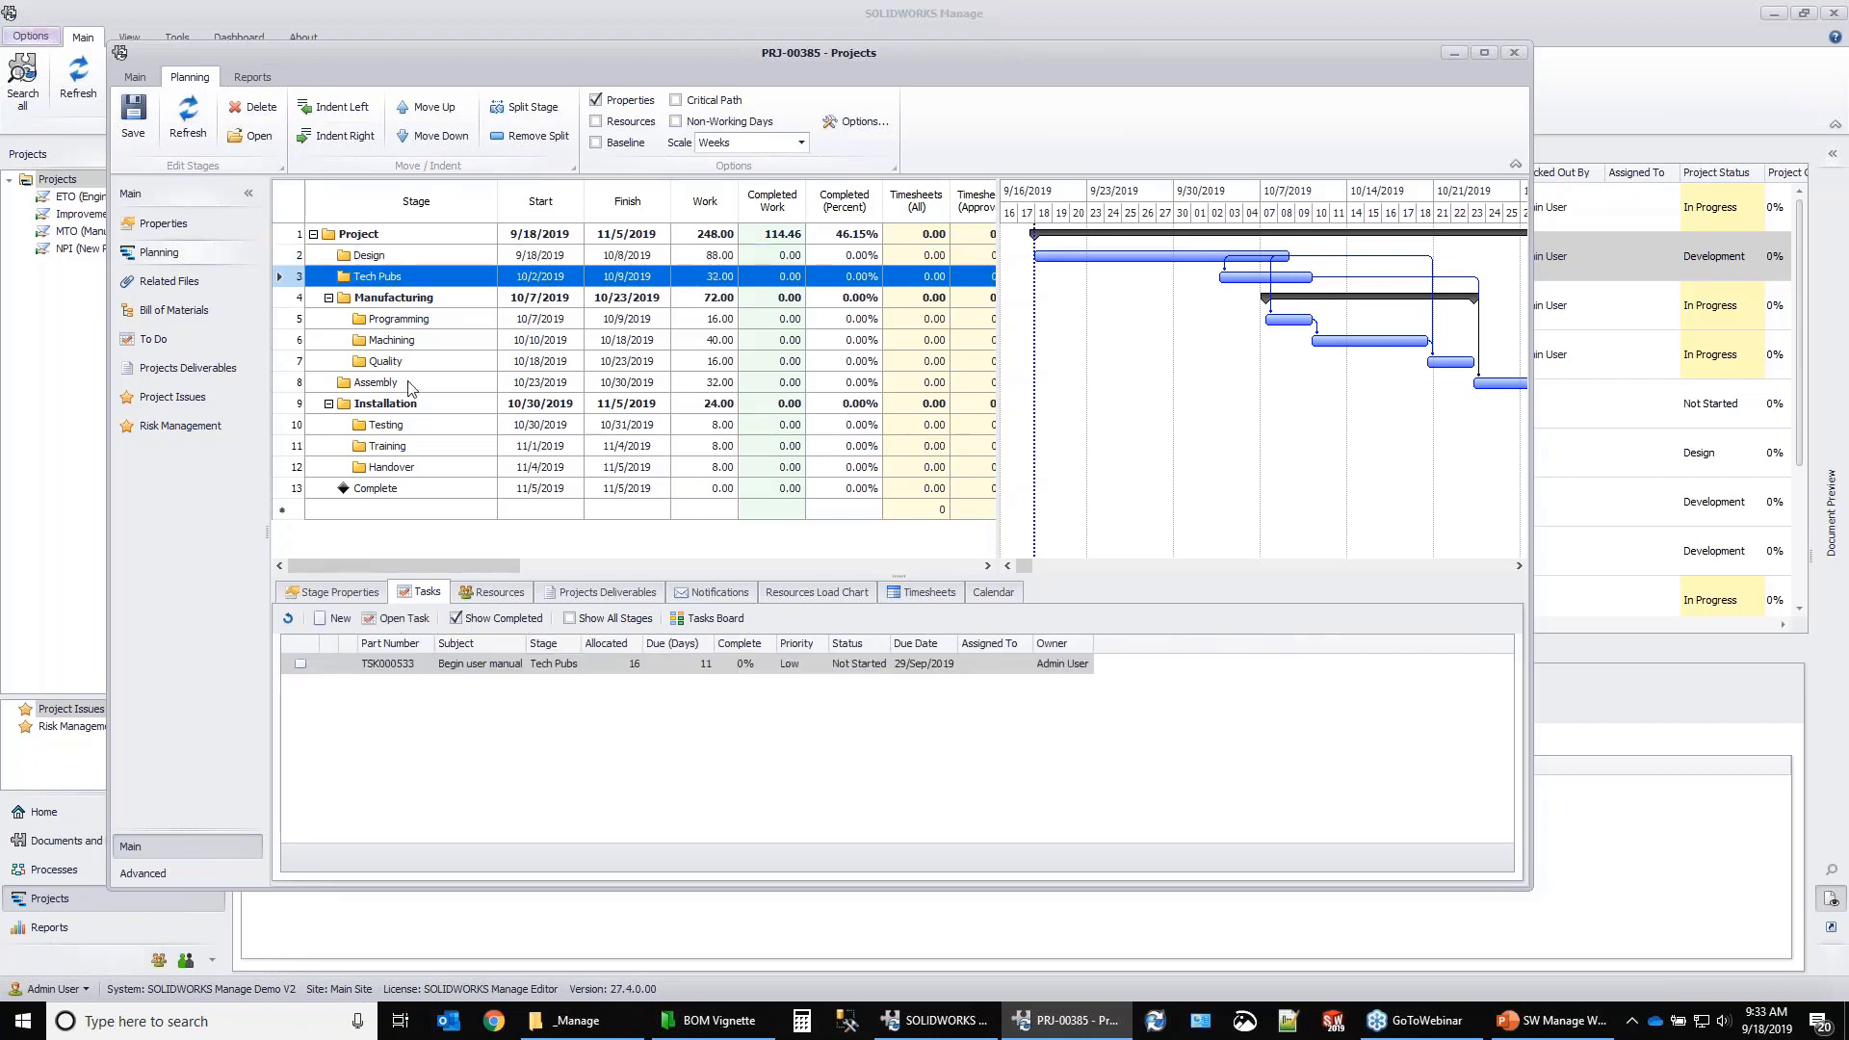
click(356, 237)
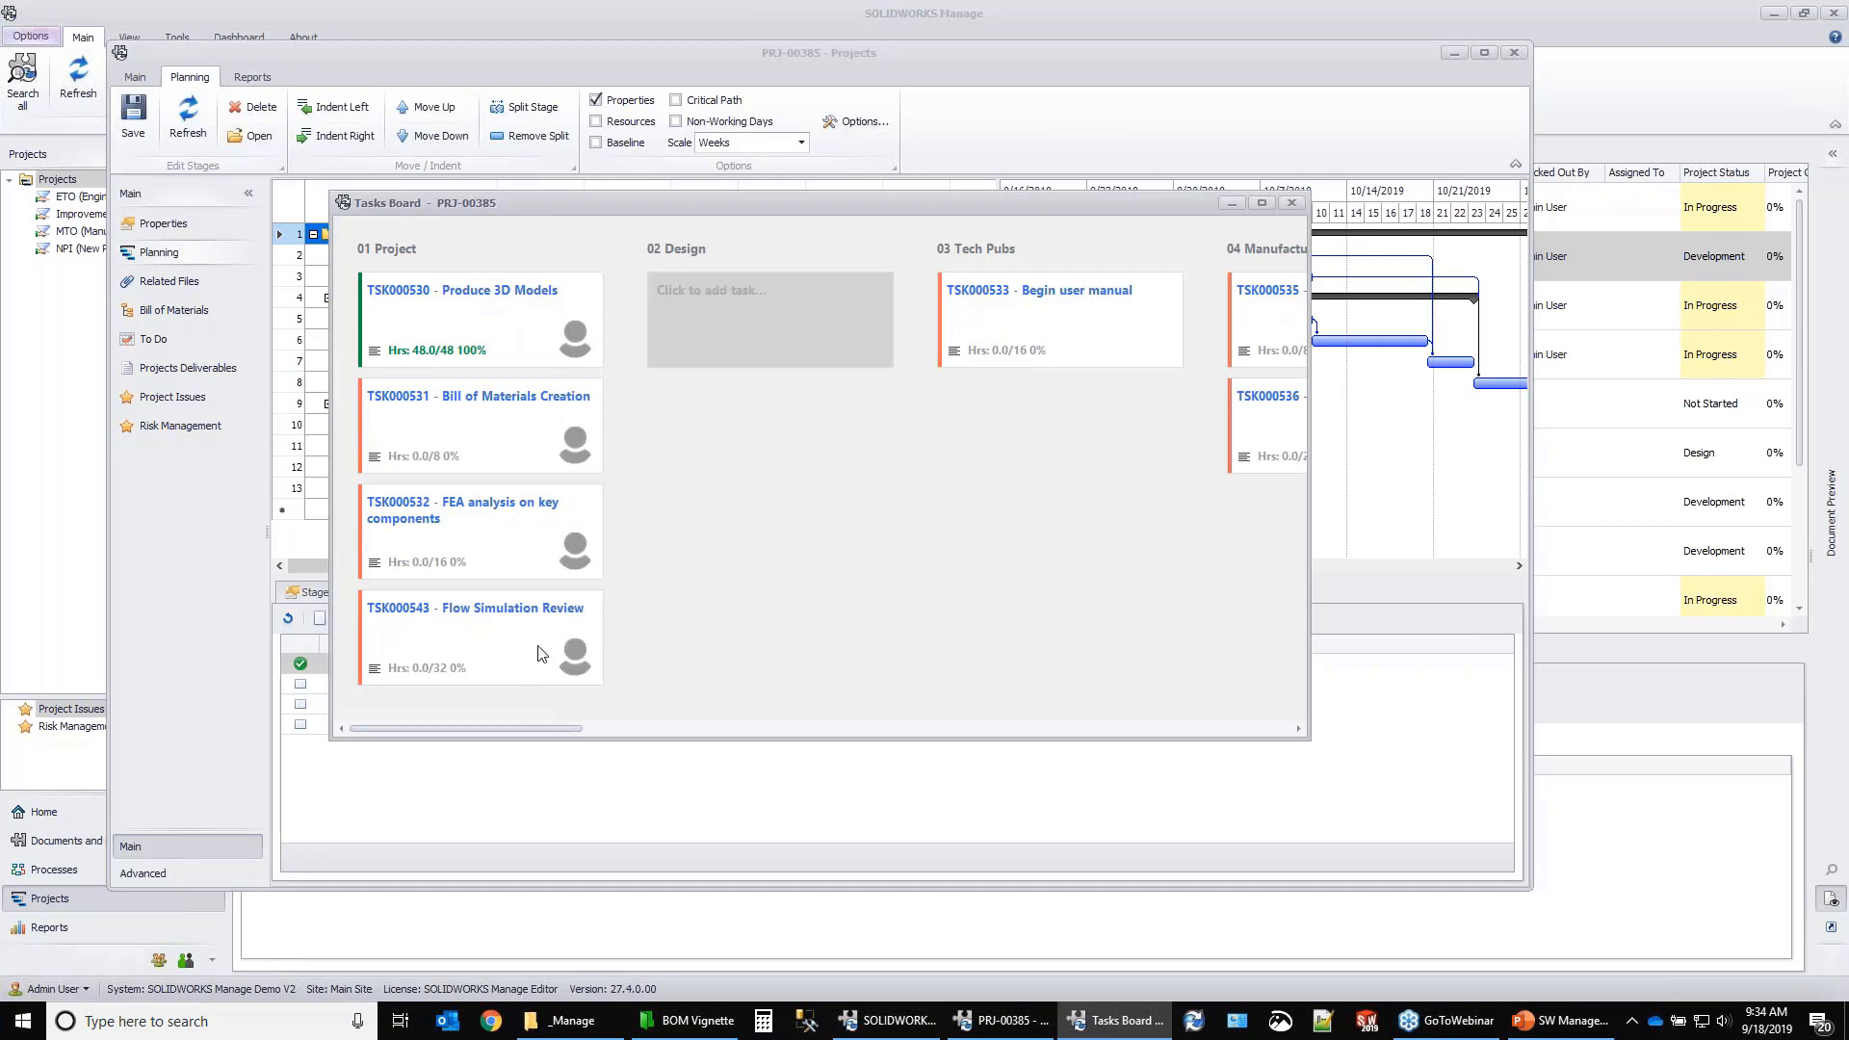
drag(551, 729, 1015, 724)
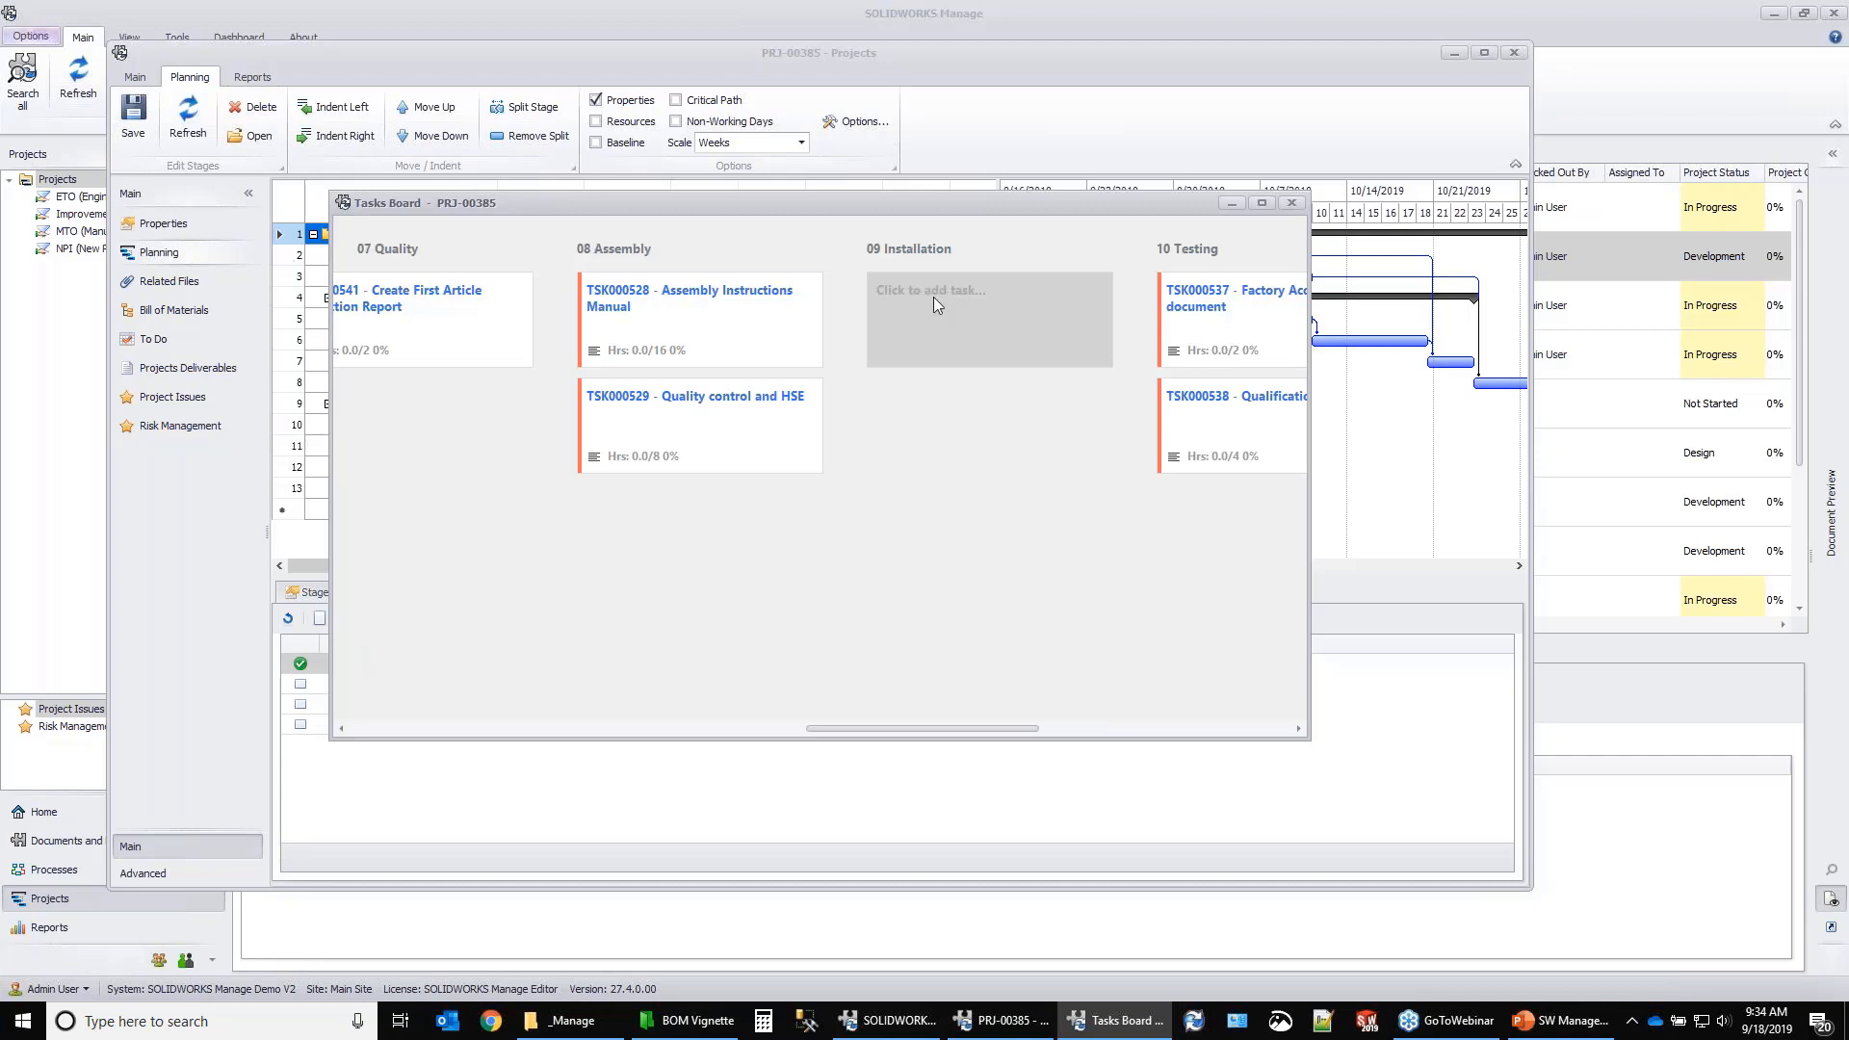
click(1293, 204)
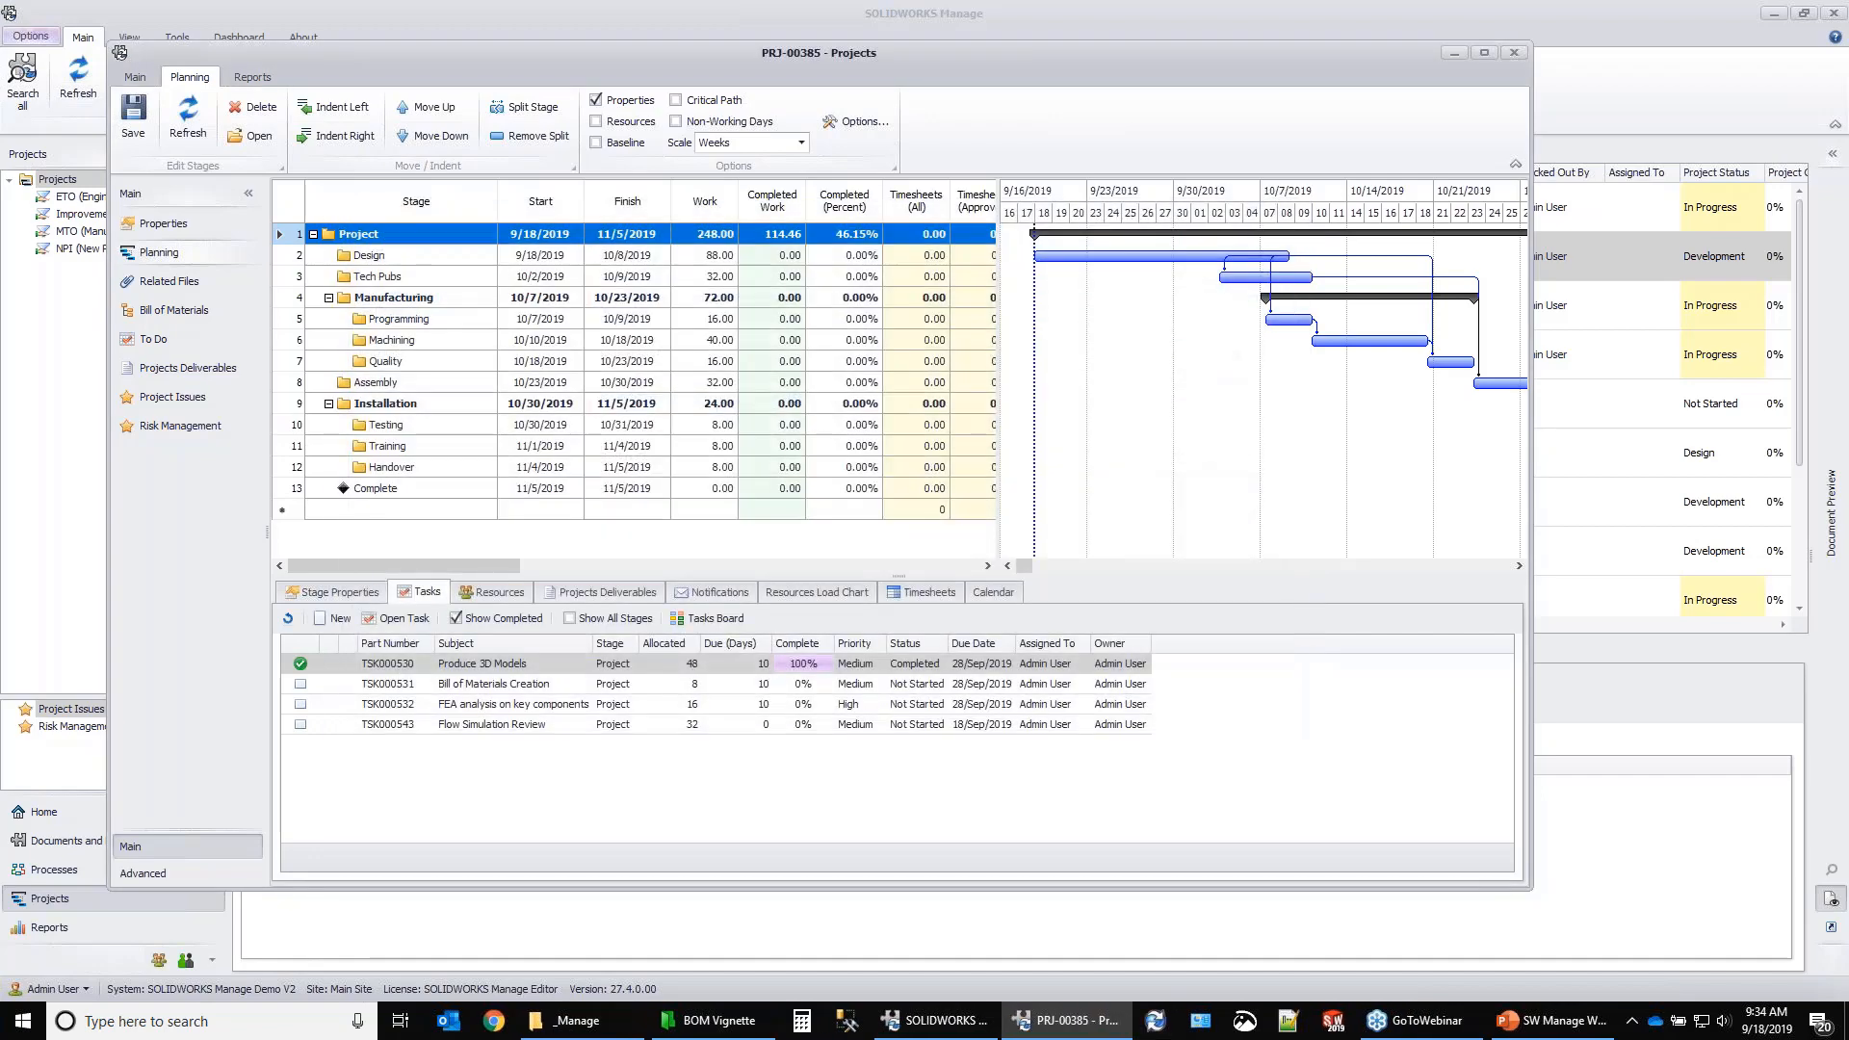
Close the project window and open the combined project planning view for all listed projects.
click(1514, 53)
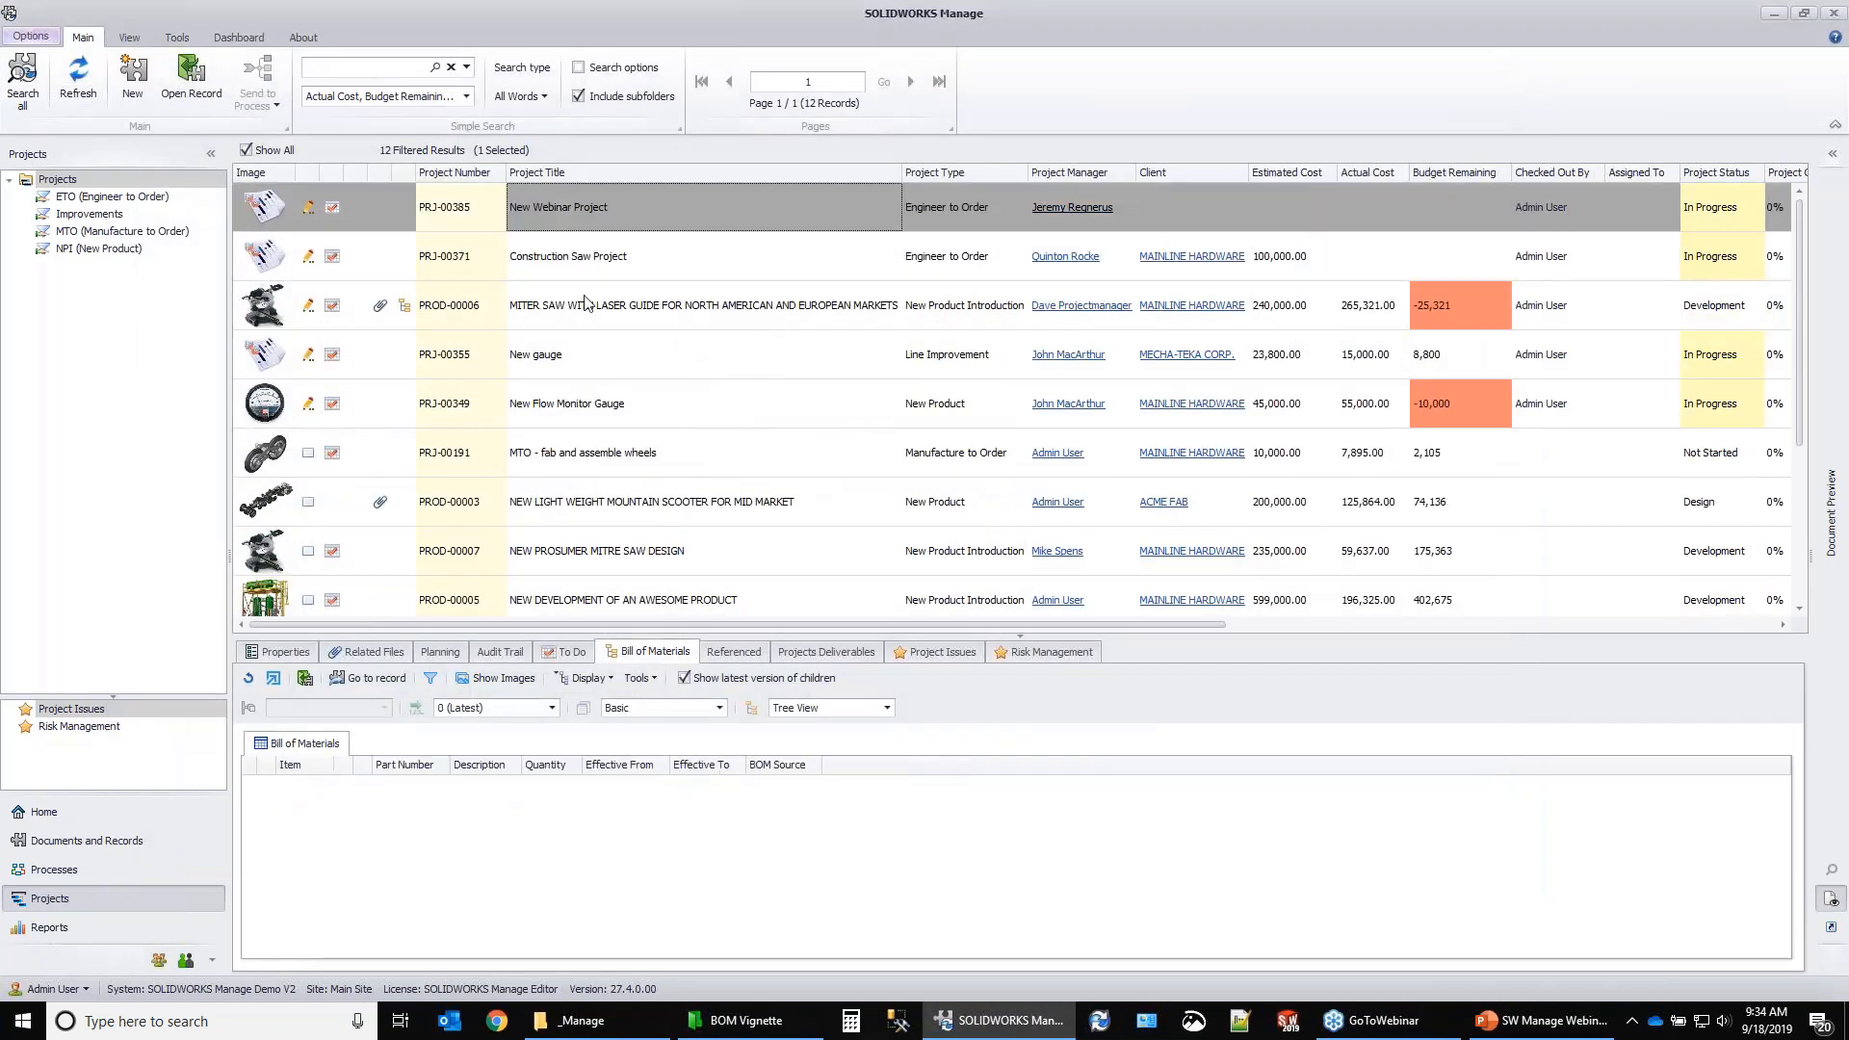
scroll(585, 302, down, 4)
shift+click(621, 550)
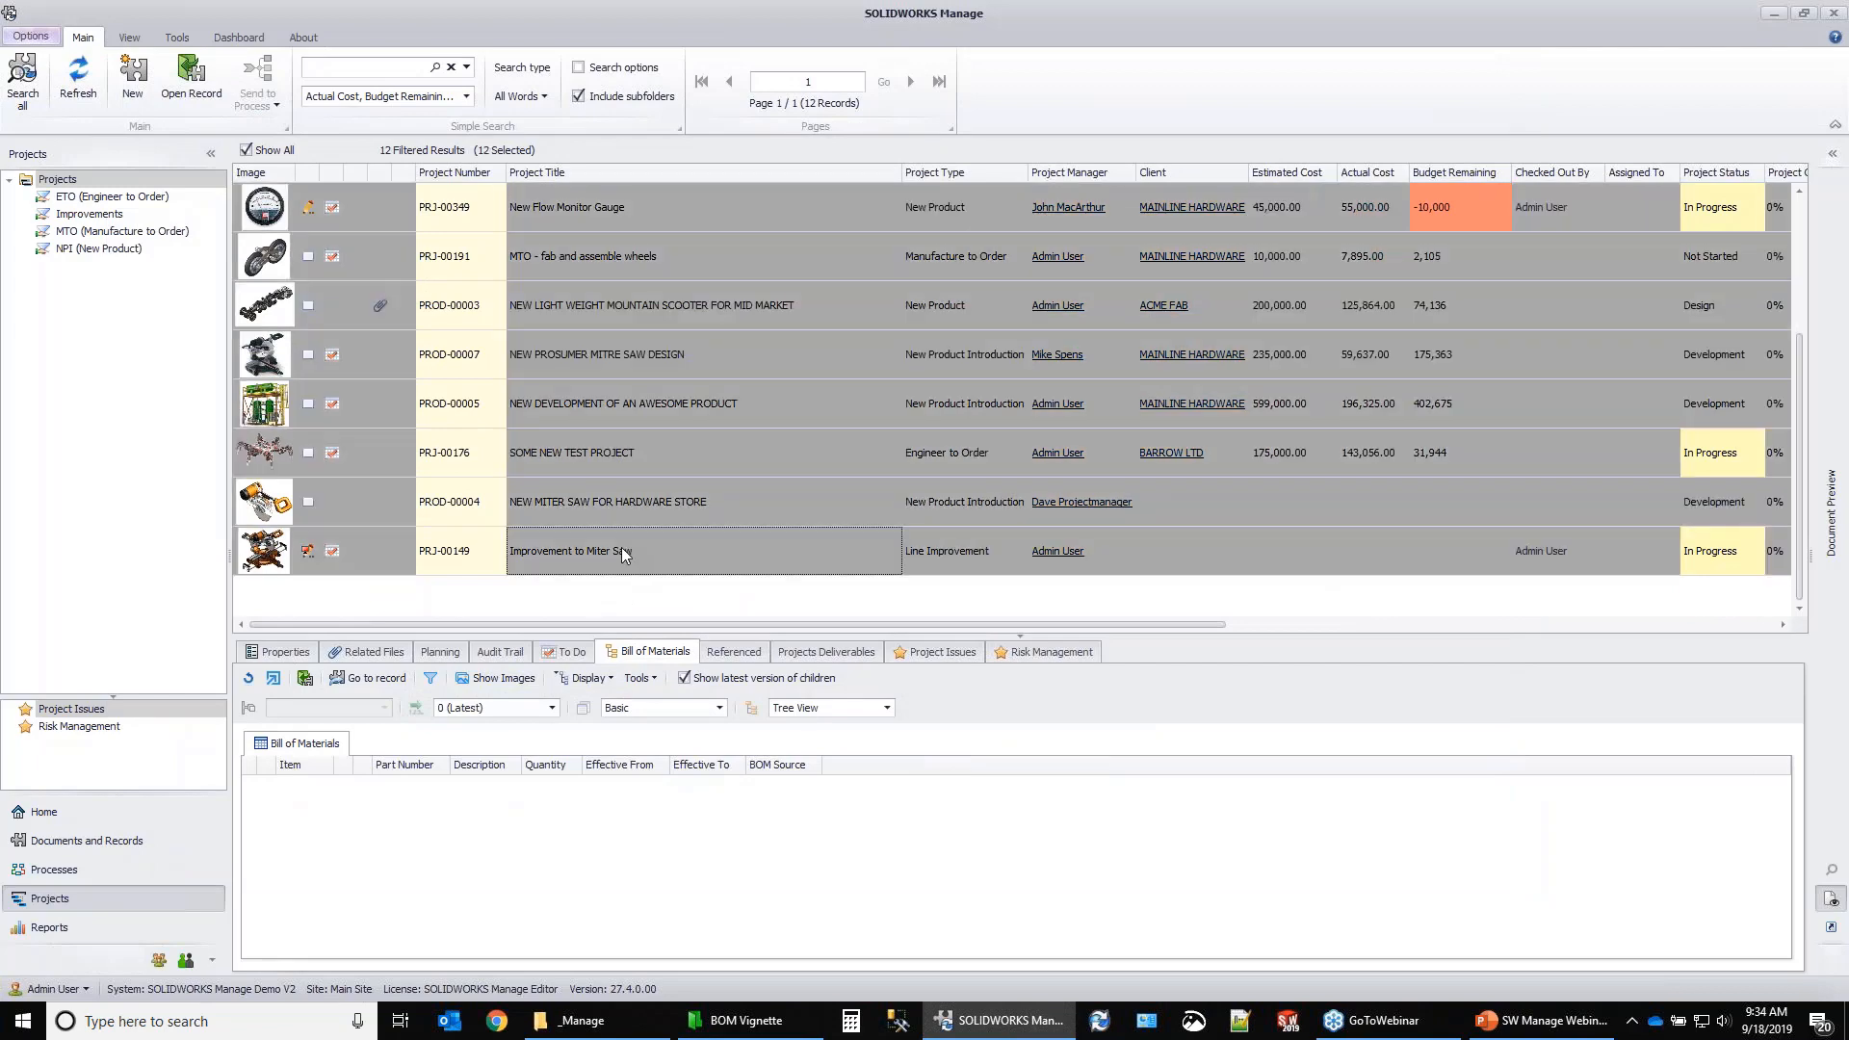
right_click(621, 546)
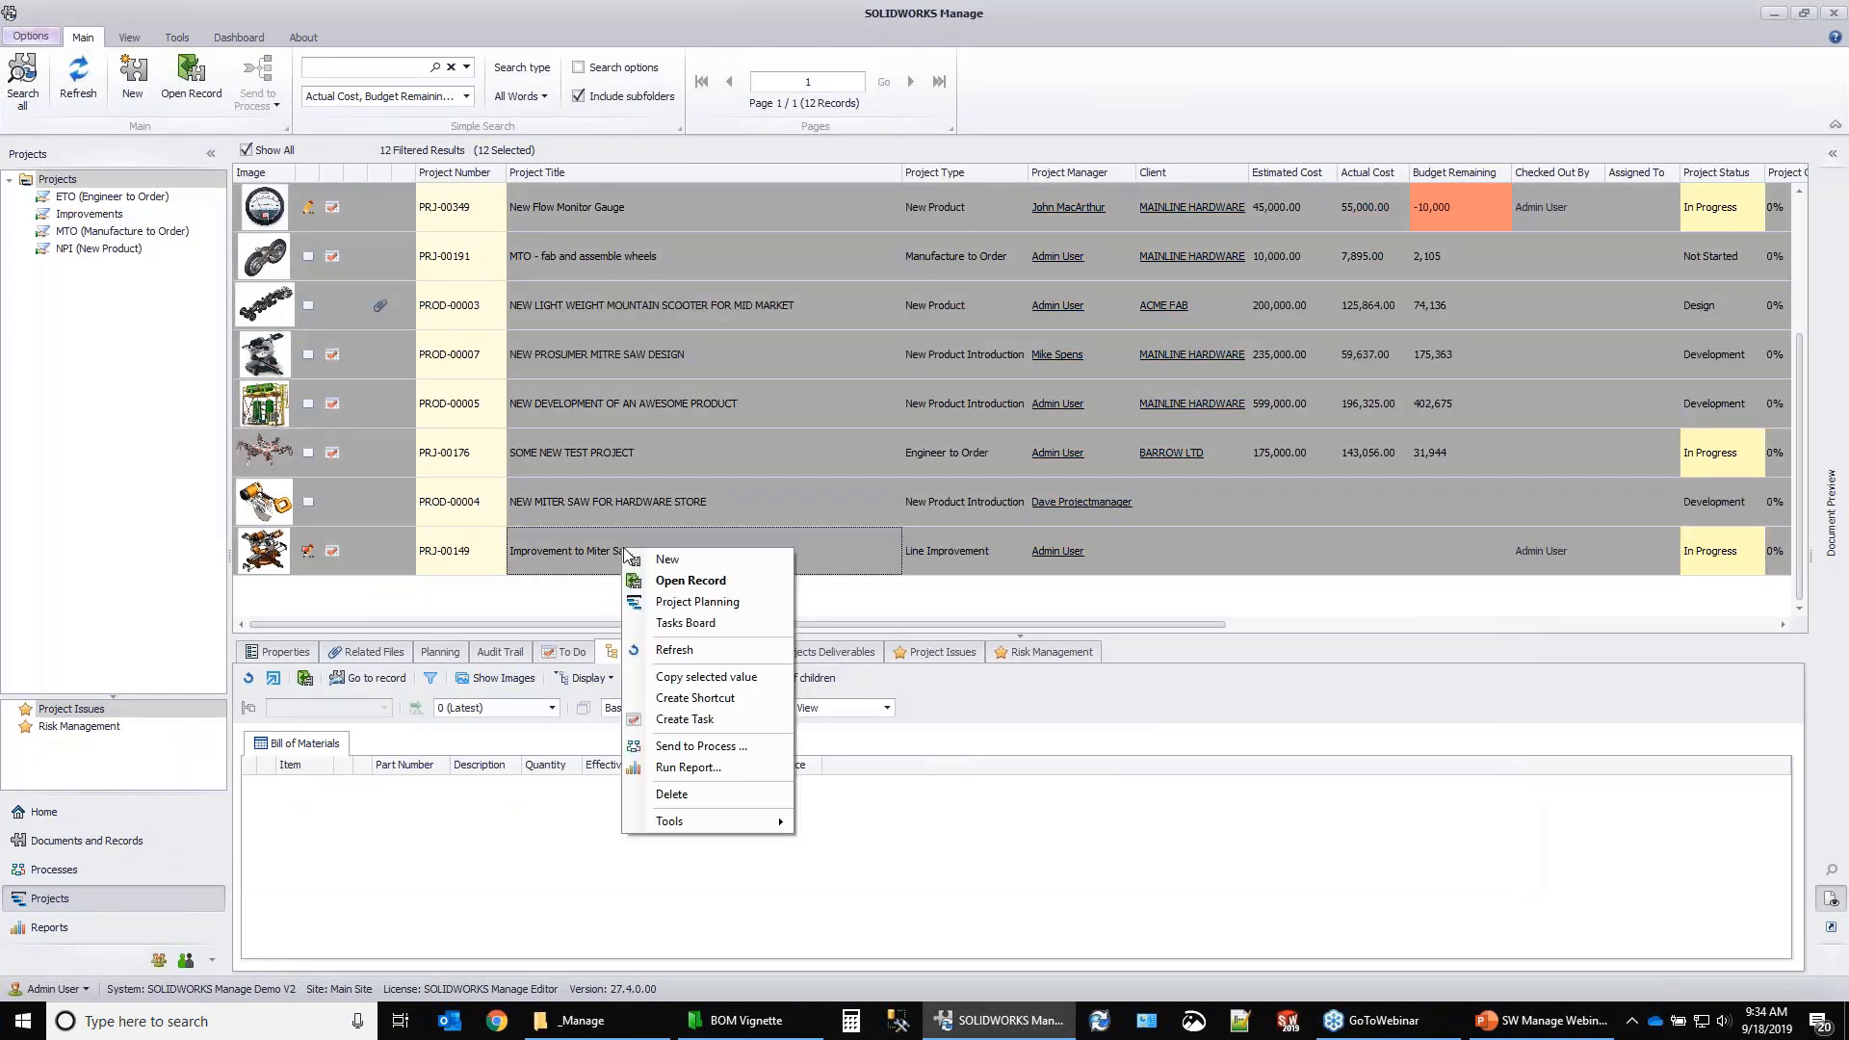
click(835, 599)
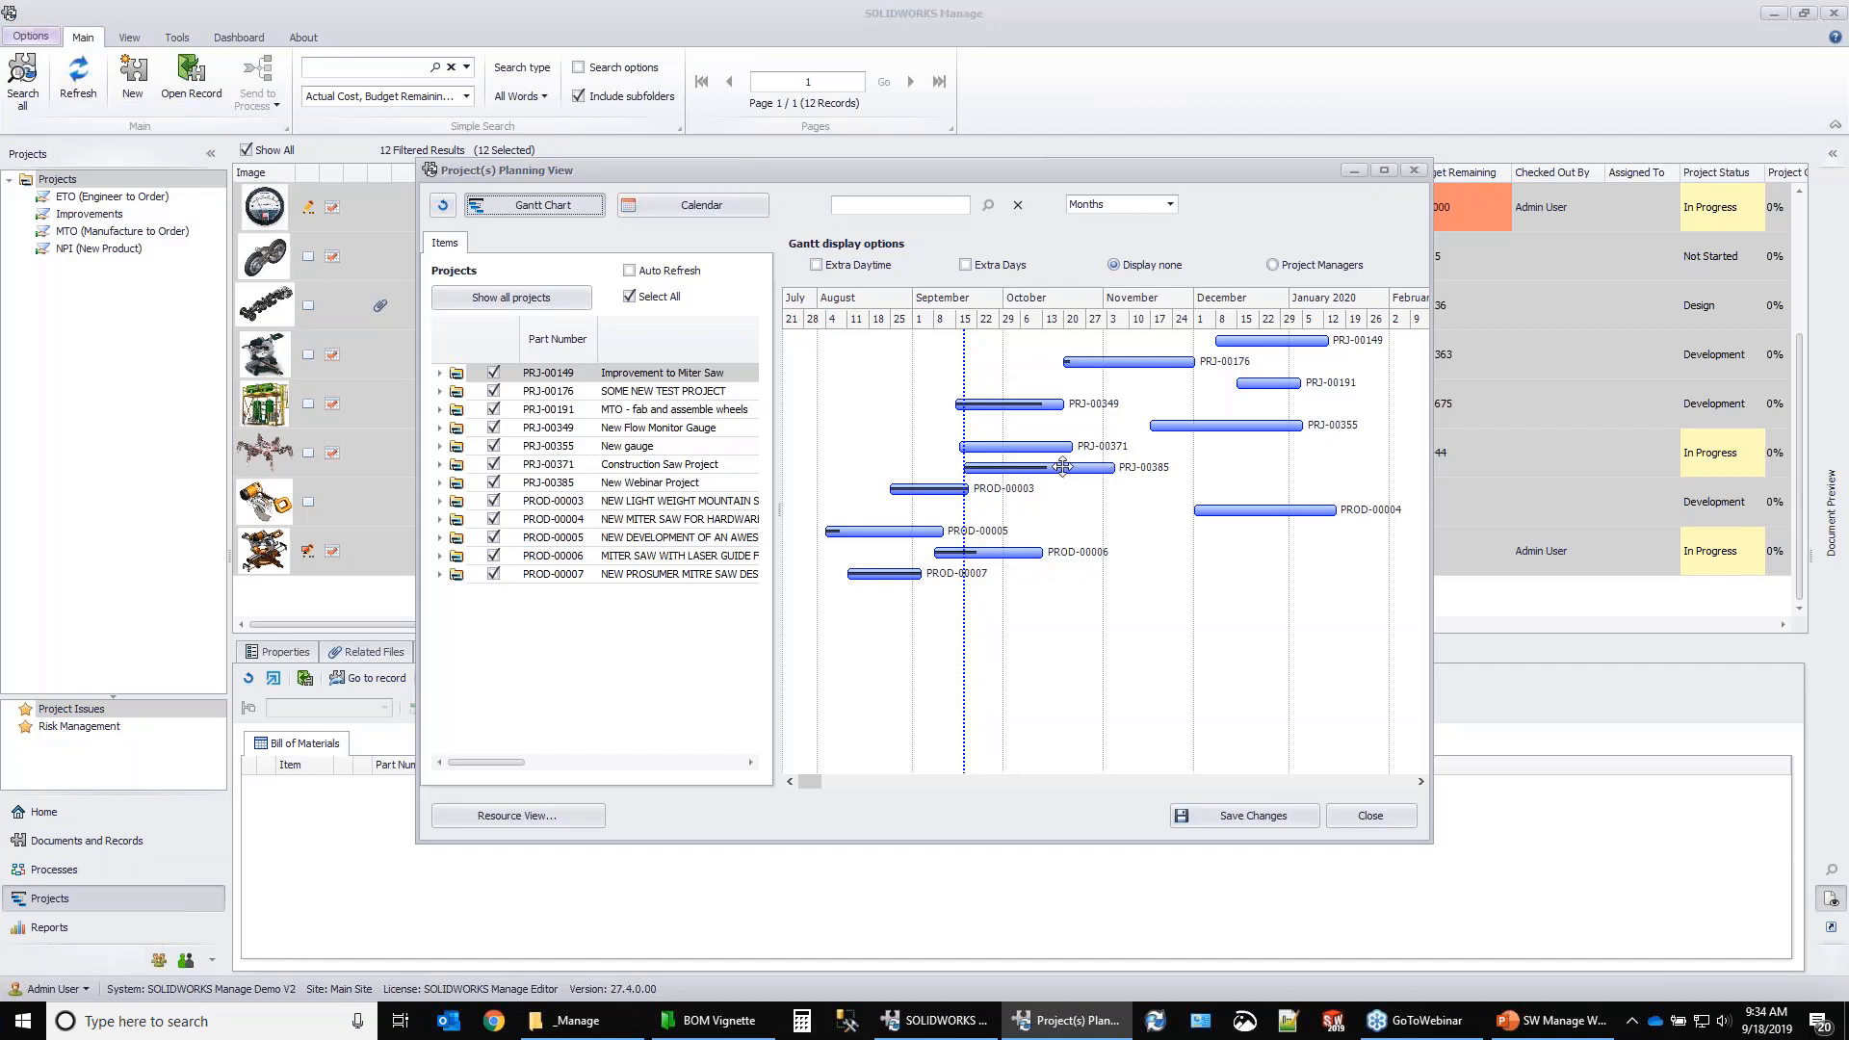
Try moving PRJ-00385 earlier in the combined Gantt chart to start in late August, and close the planning view without saving.
drag(1062, 466, 991, 465)
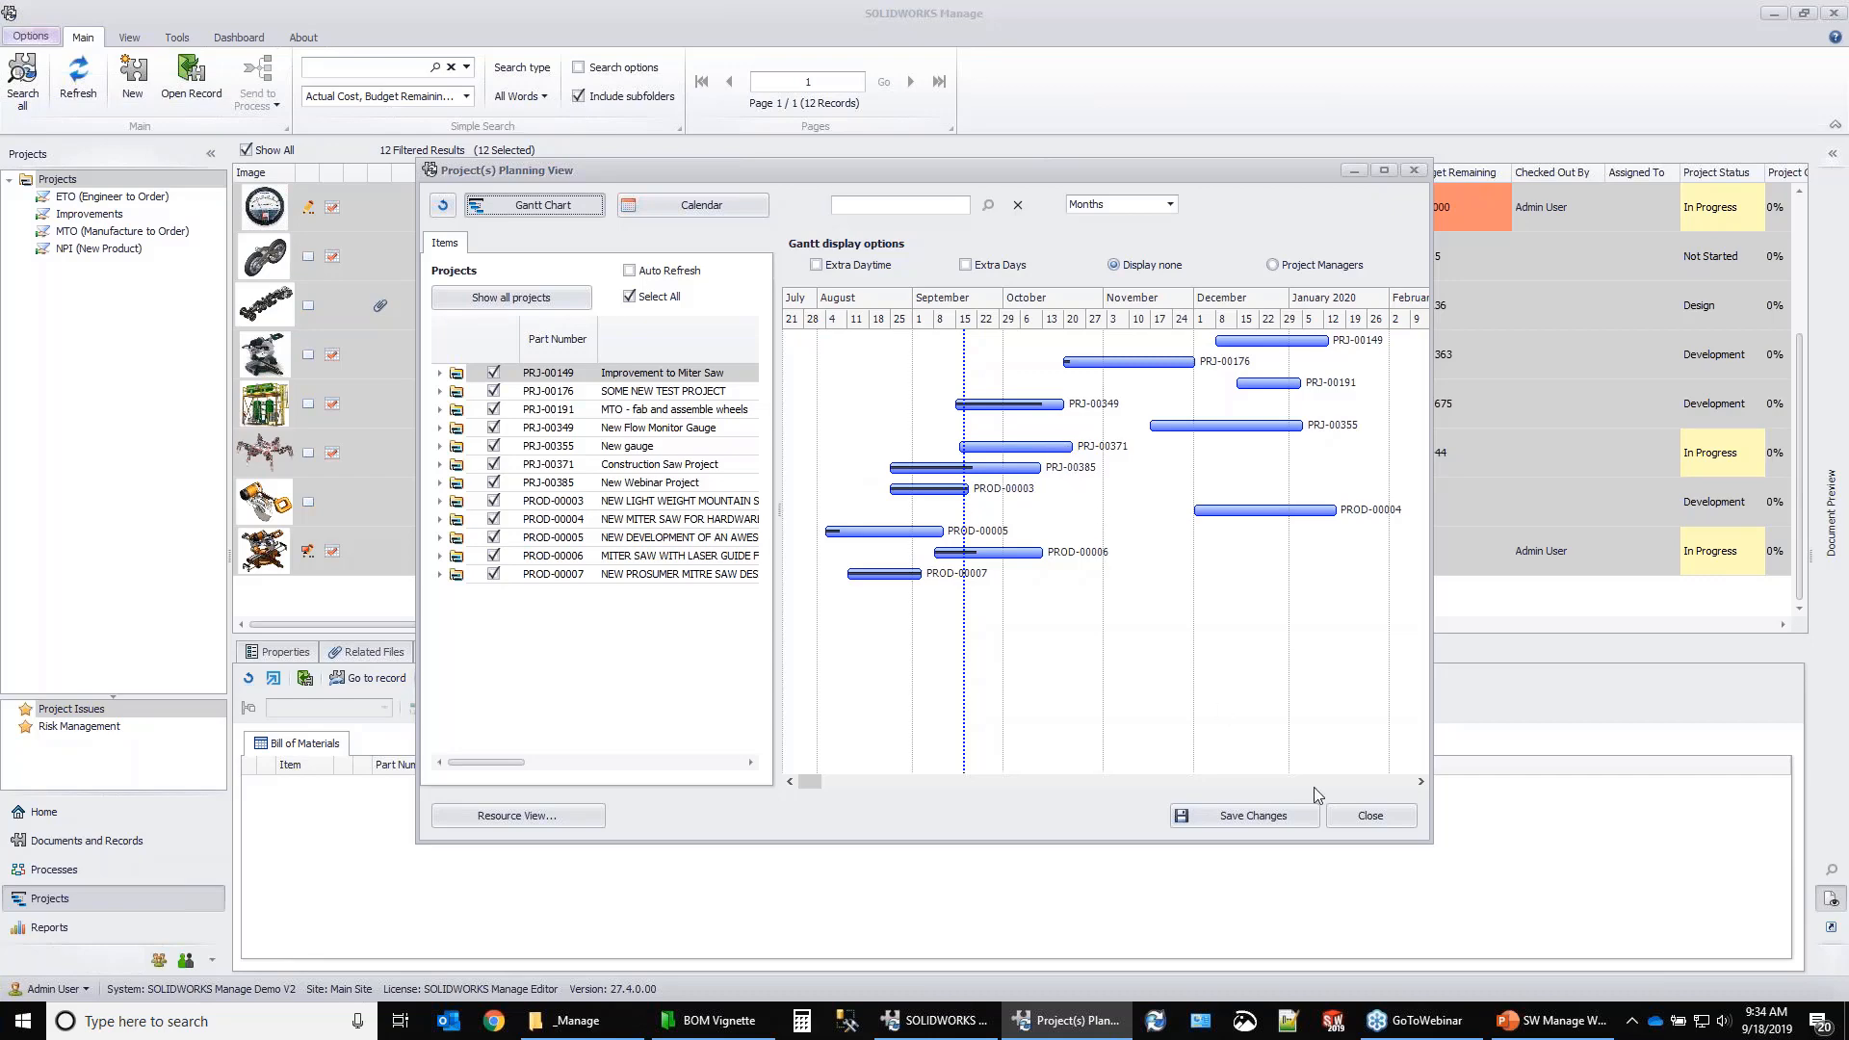
click(1360, 816)
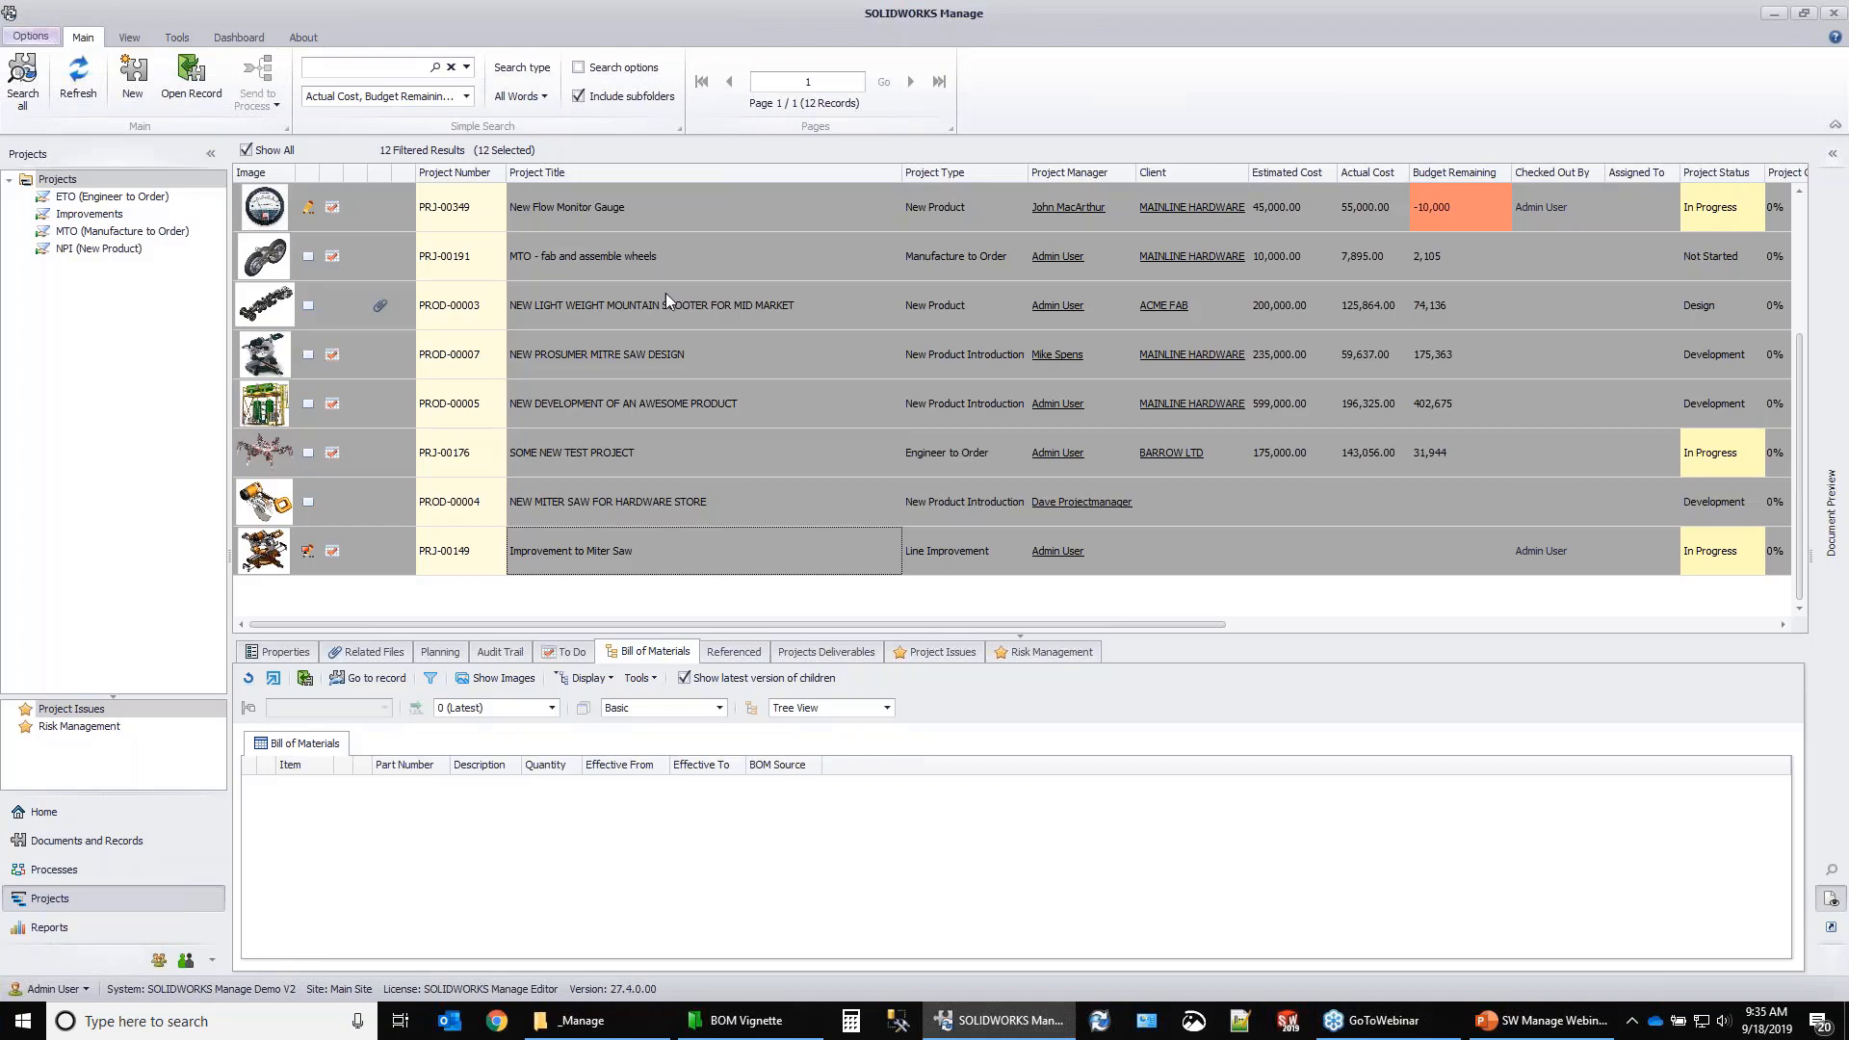
Check the project issues of PRJ-00191 and look through the issue and risk management lists for all projects.
click(586, 258)
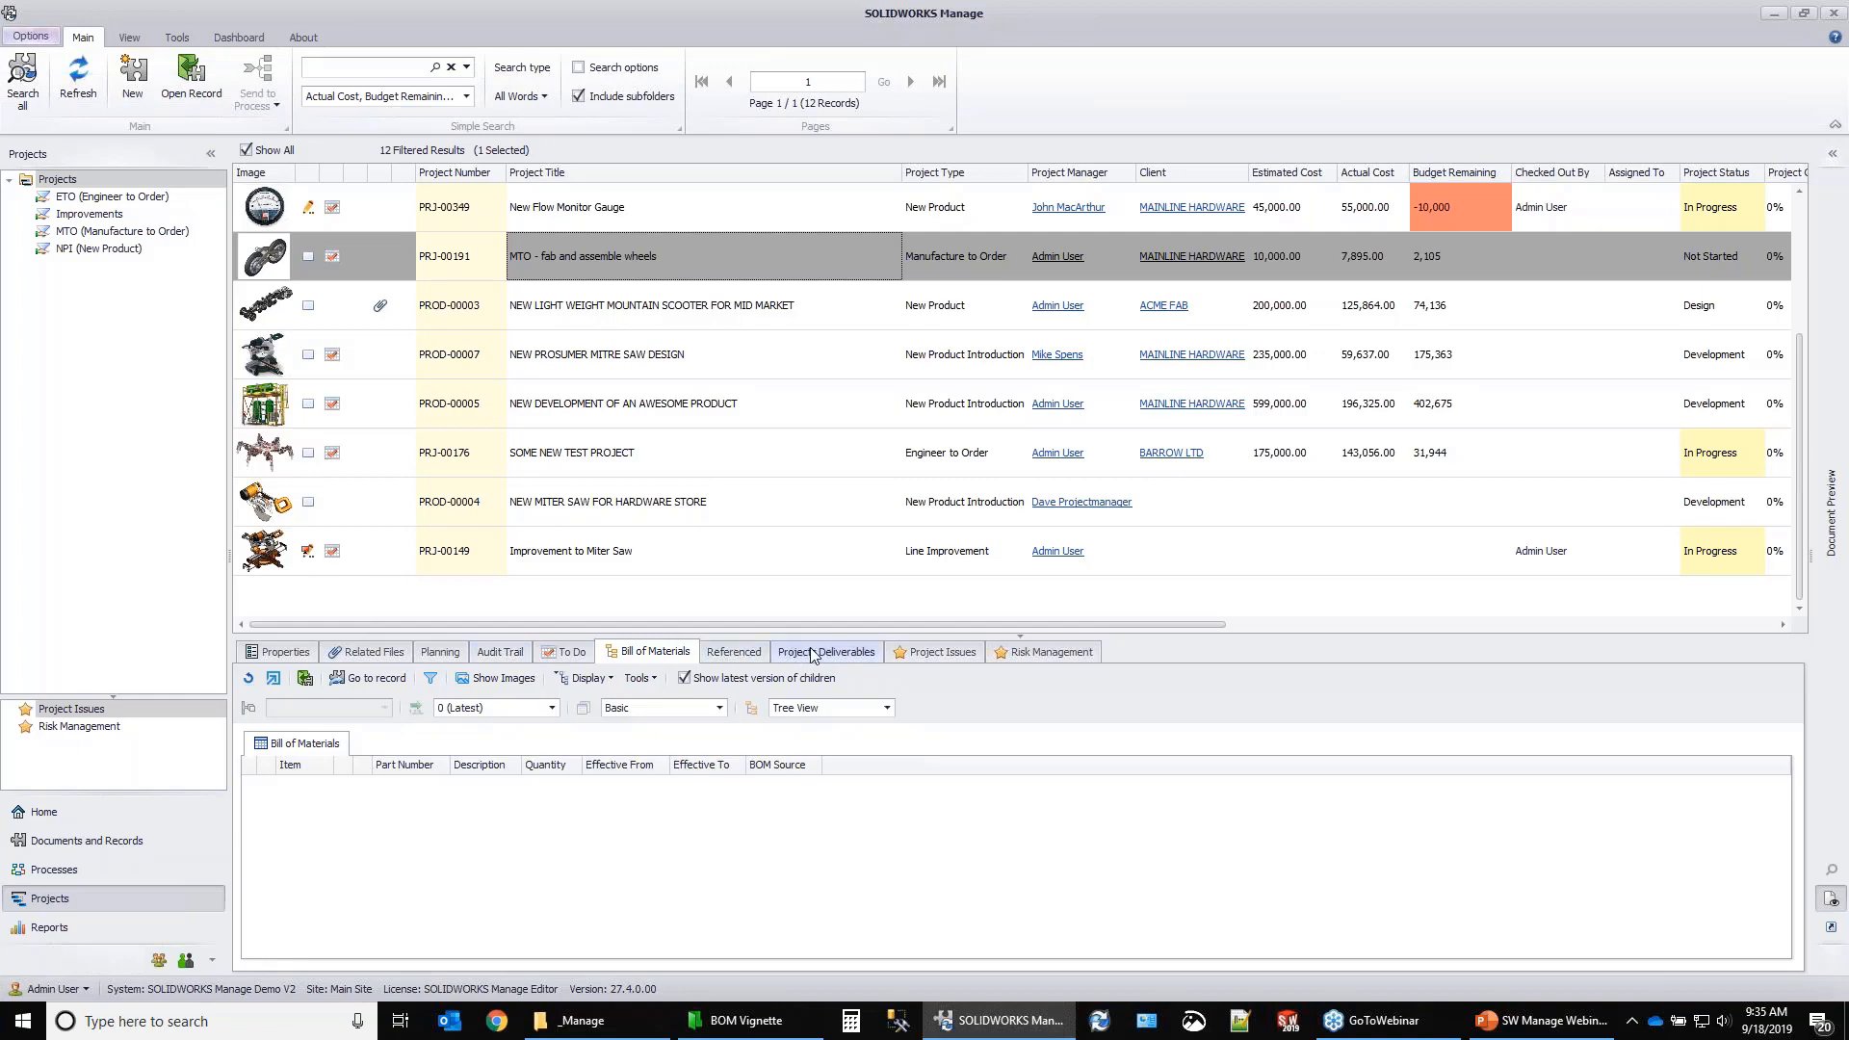
click(942, 652)
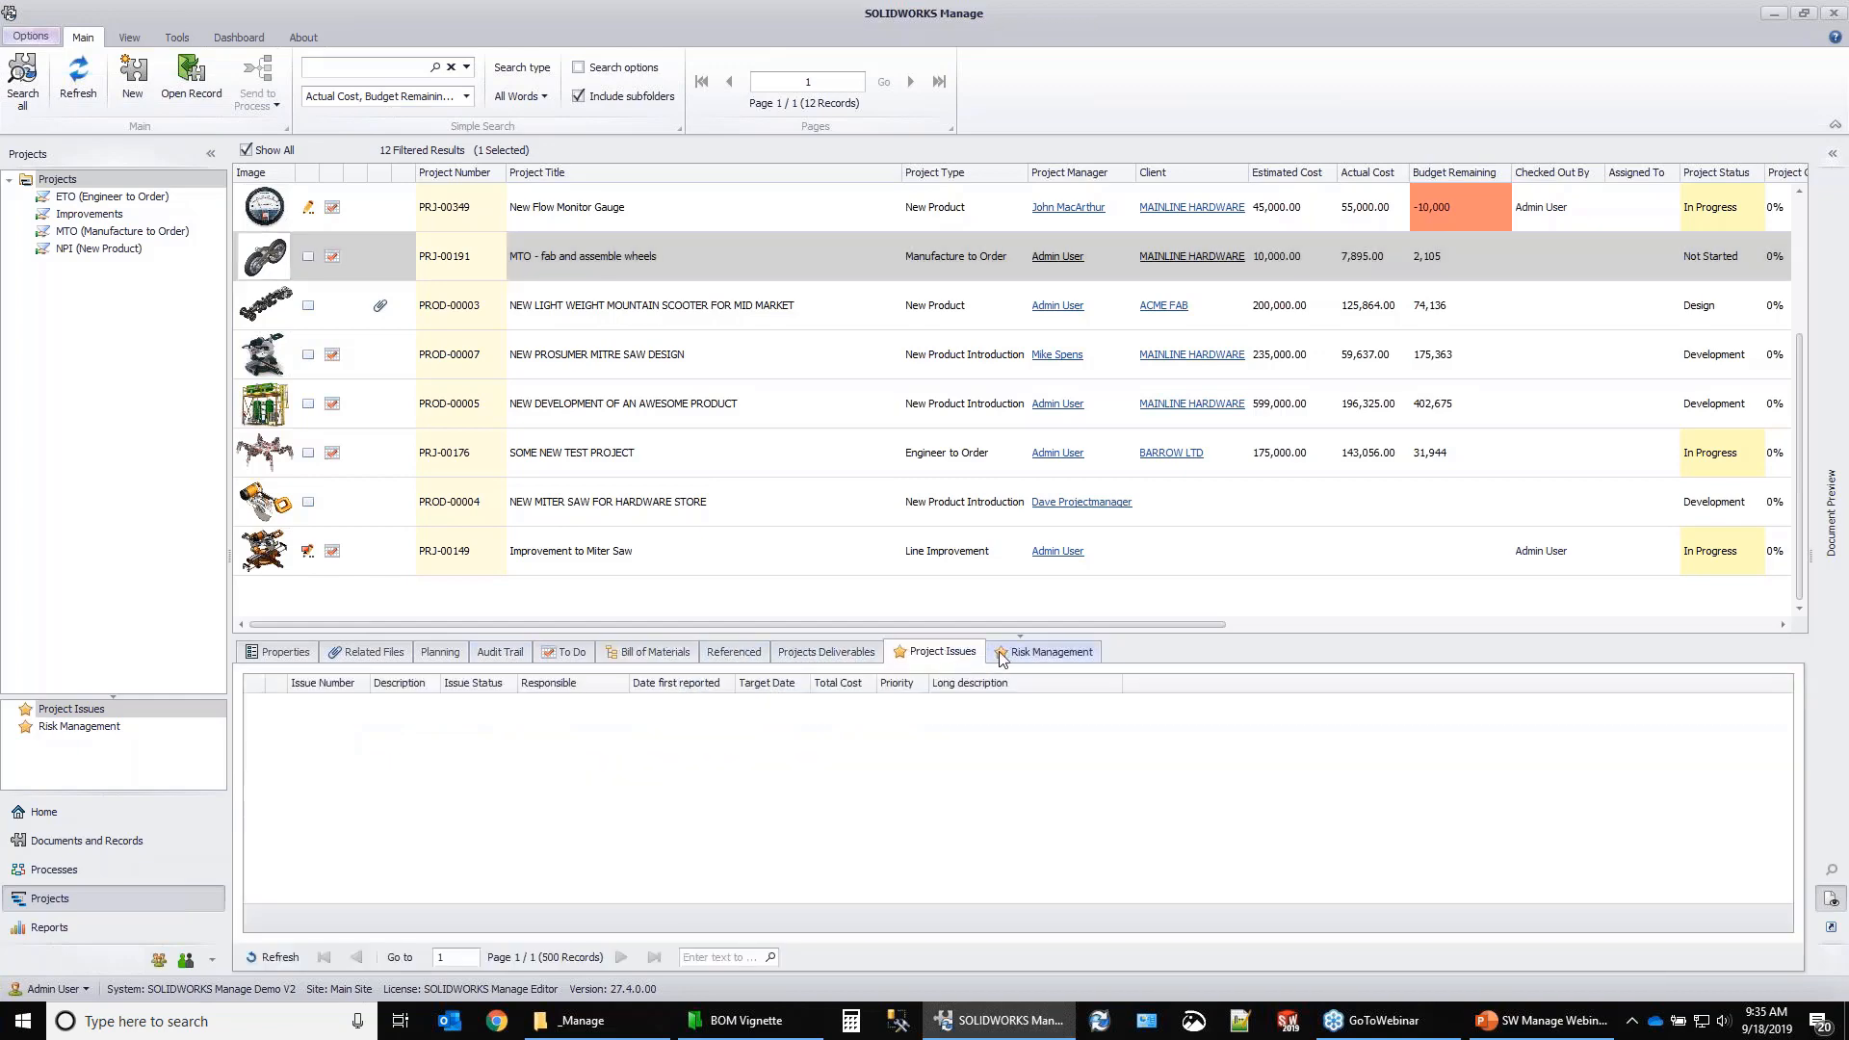
click(101, 710)
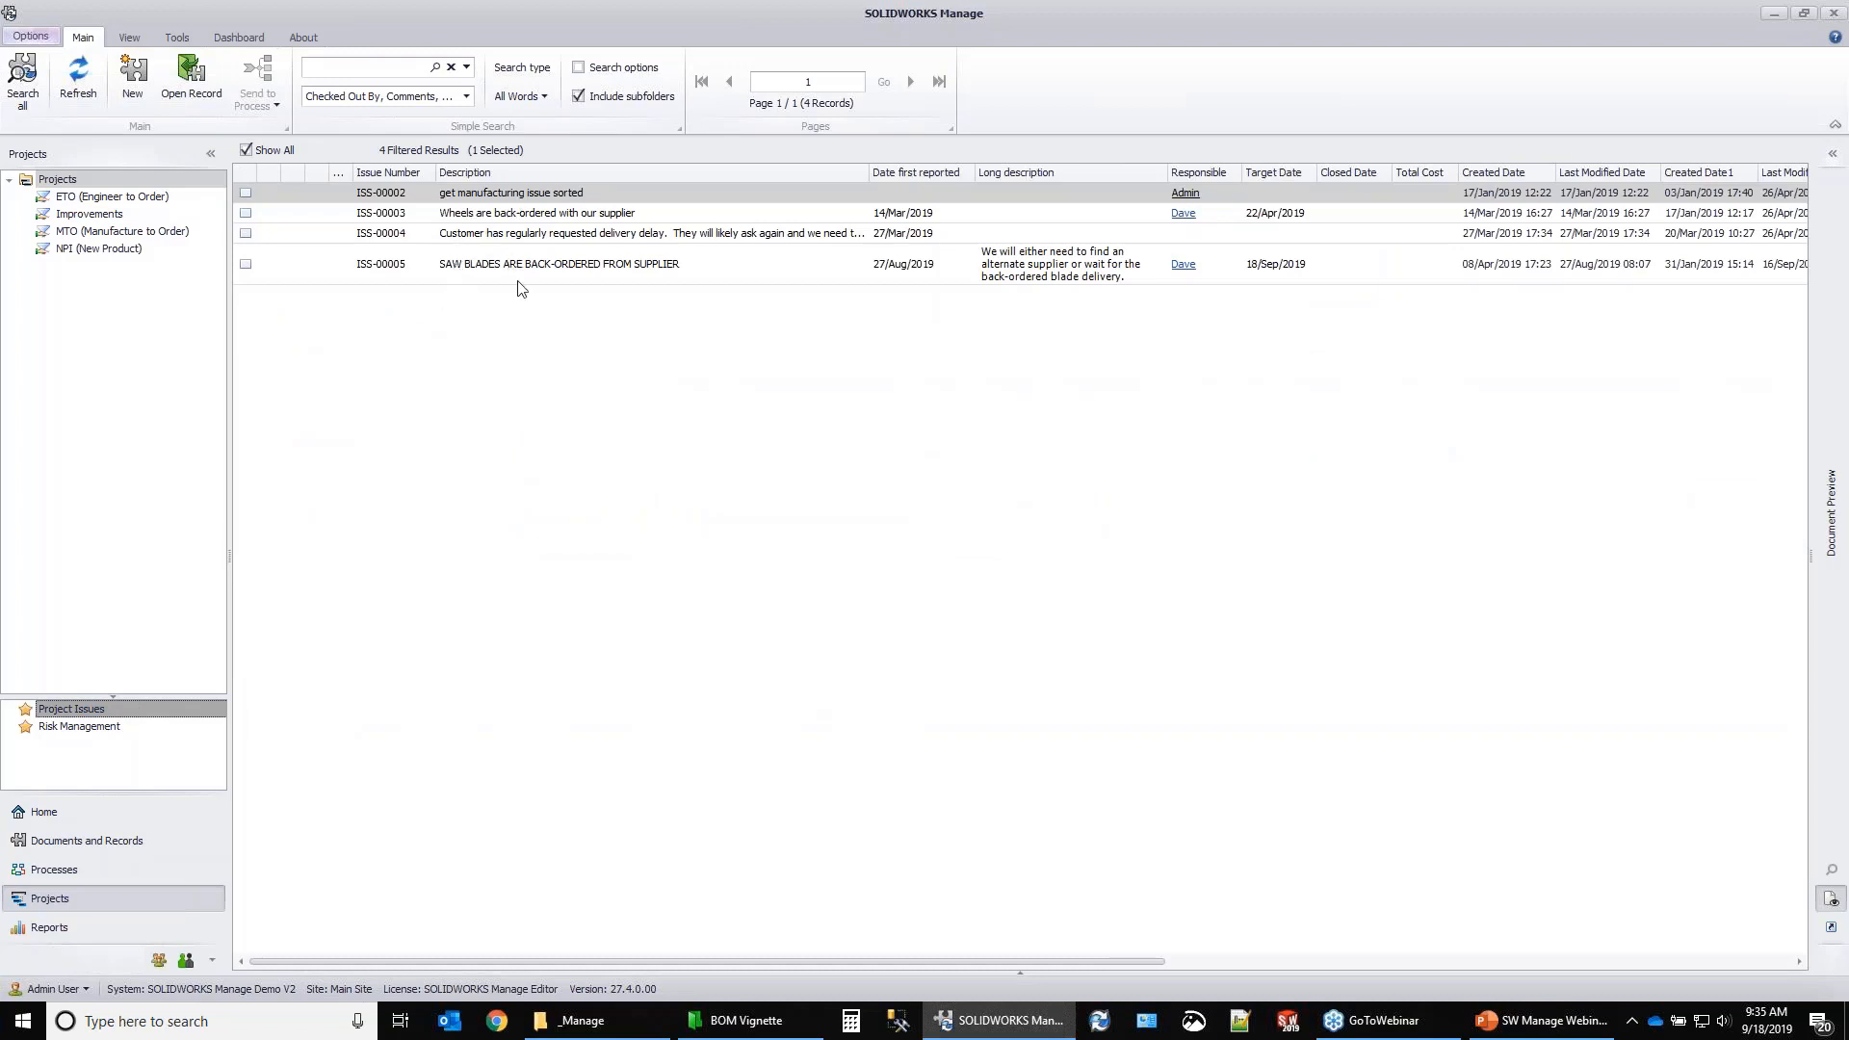
click(92, 726)
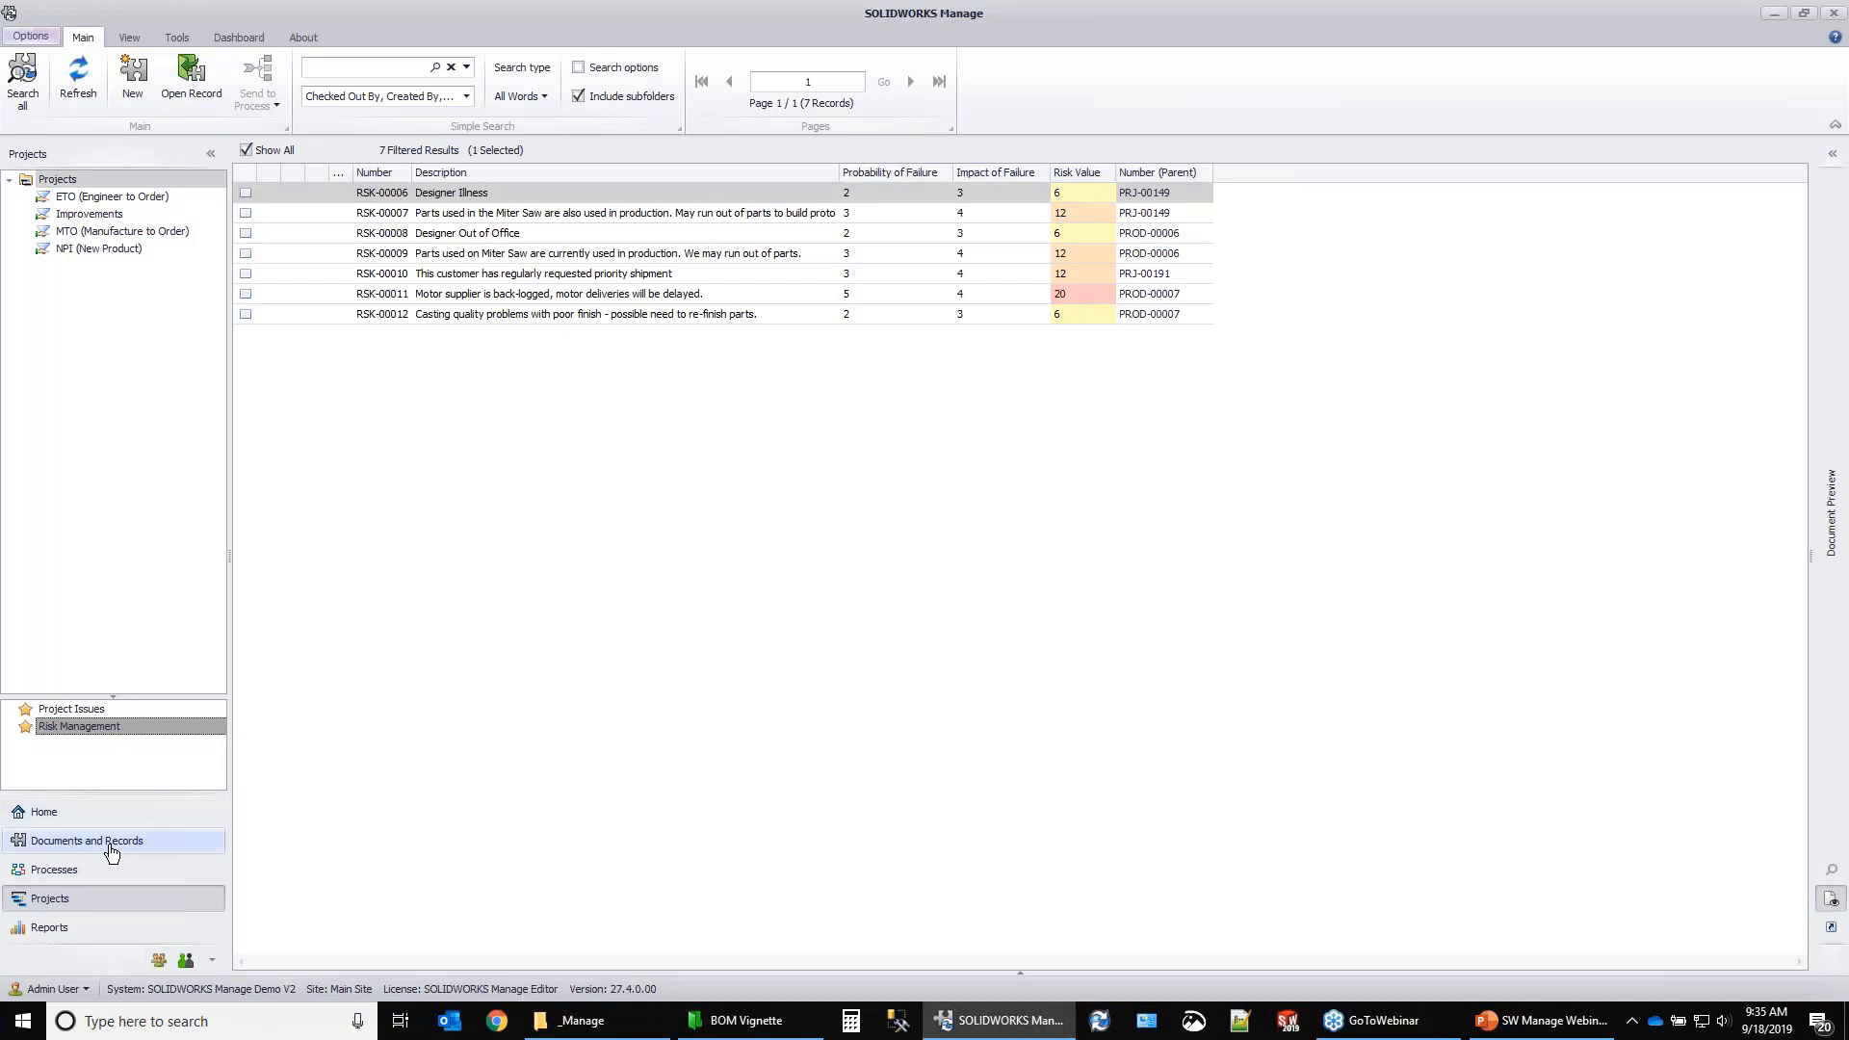
Return to the full projects list and check the issues and bill of materials of PROD-00004.
click(58, 180)
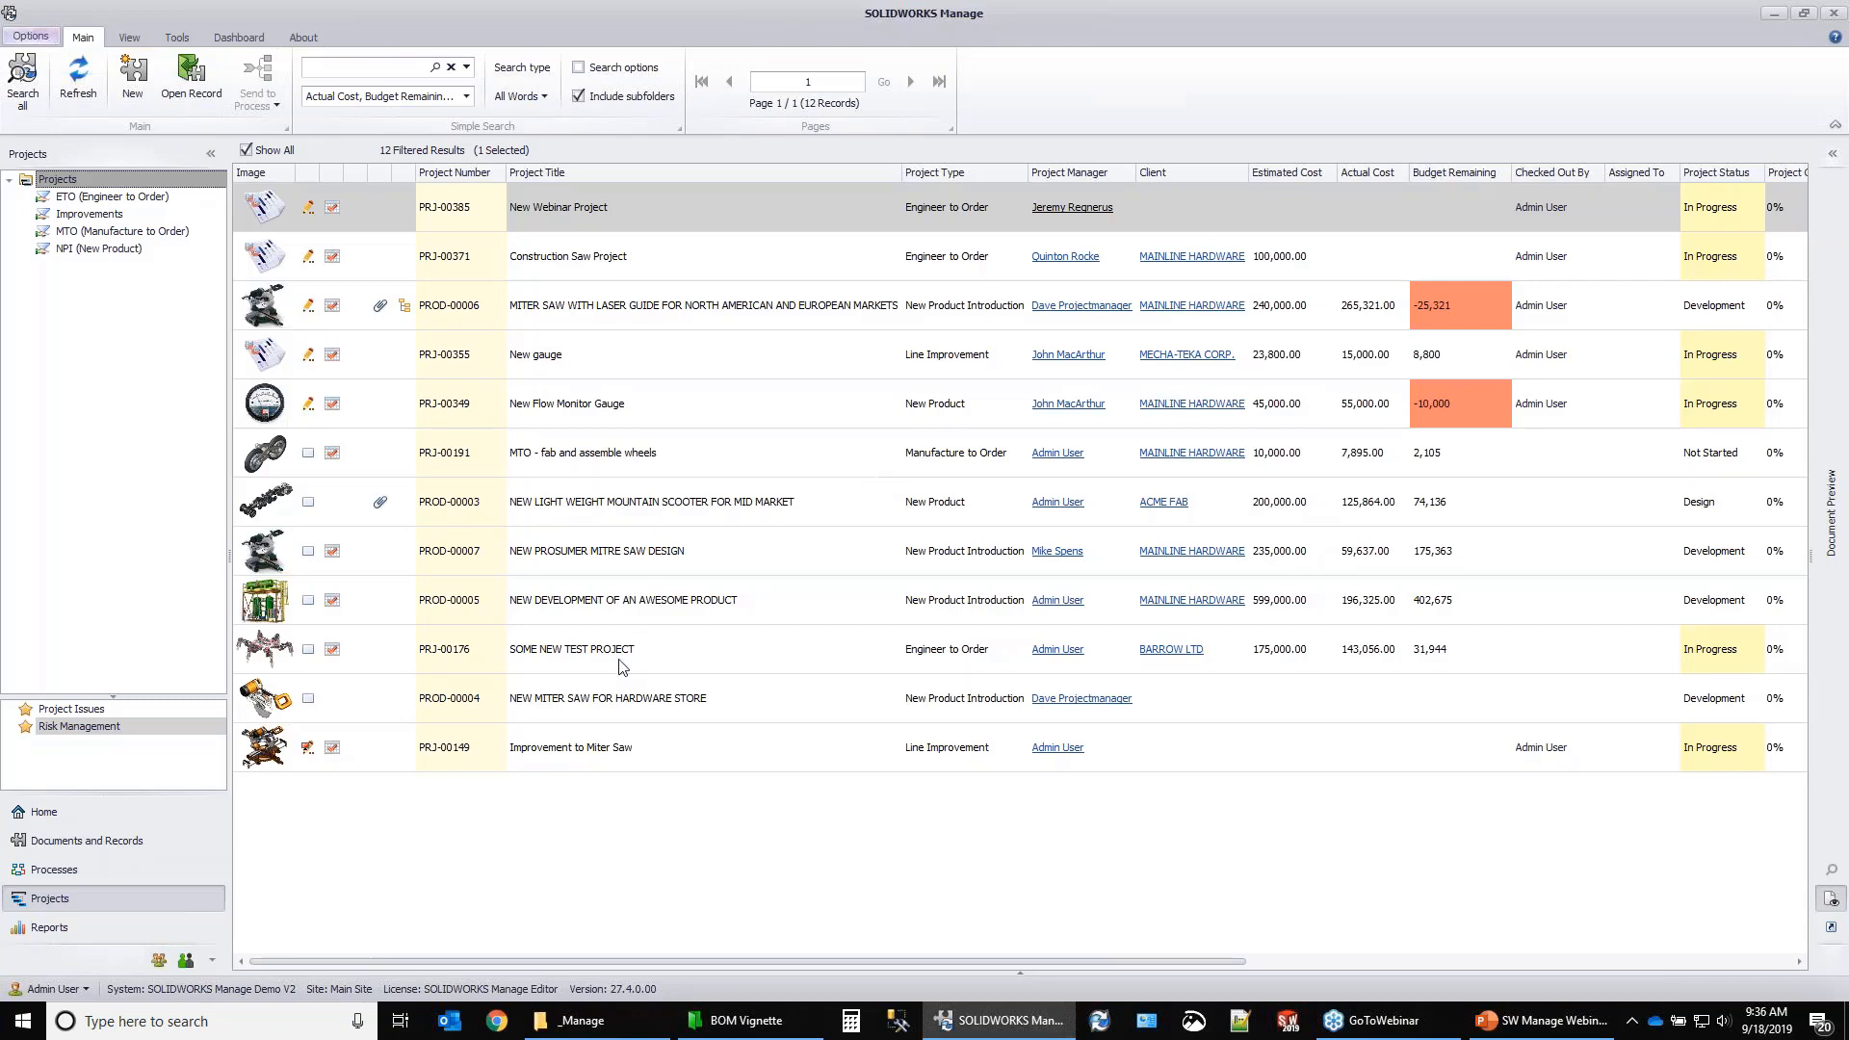
click(572, 693)
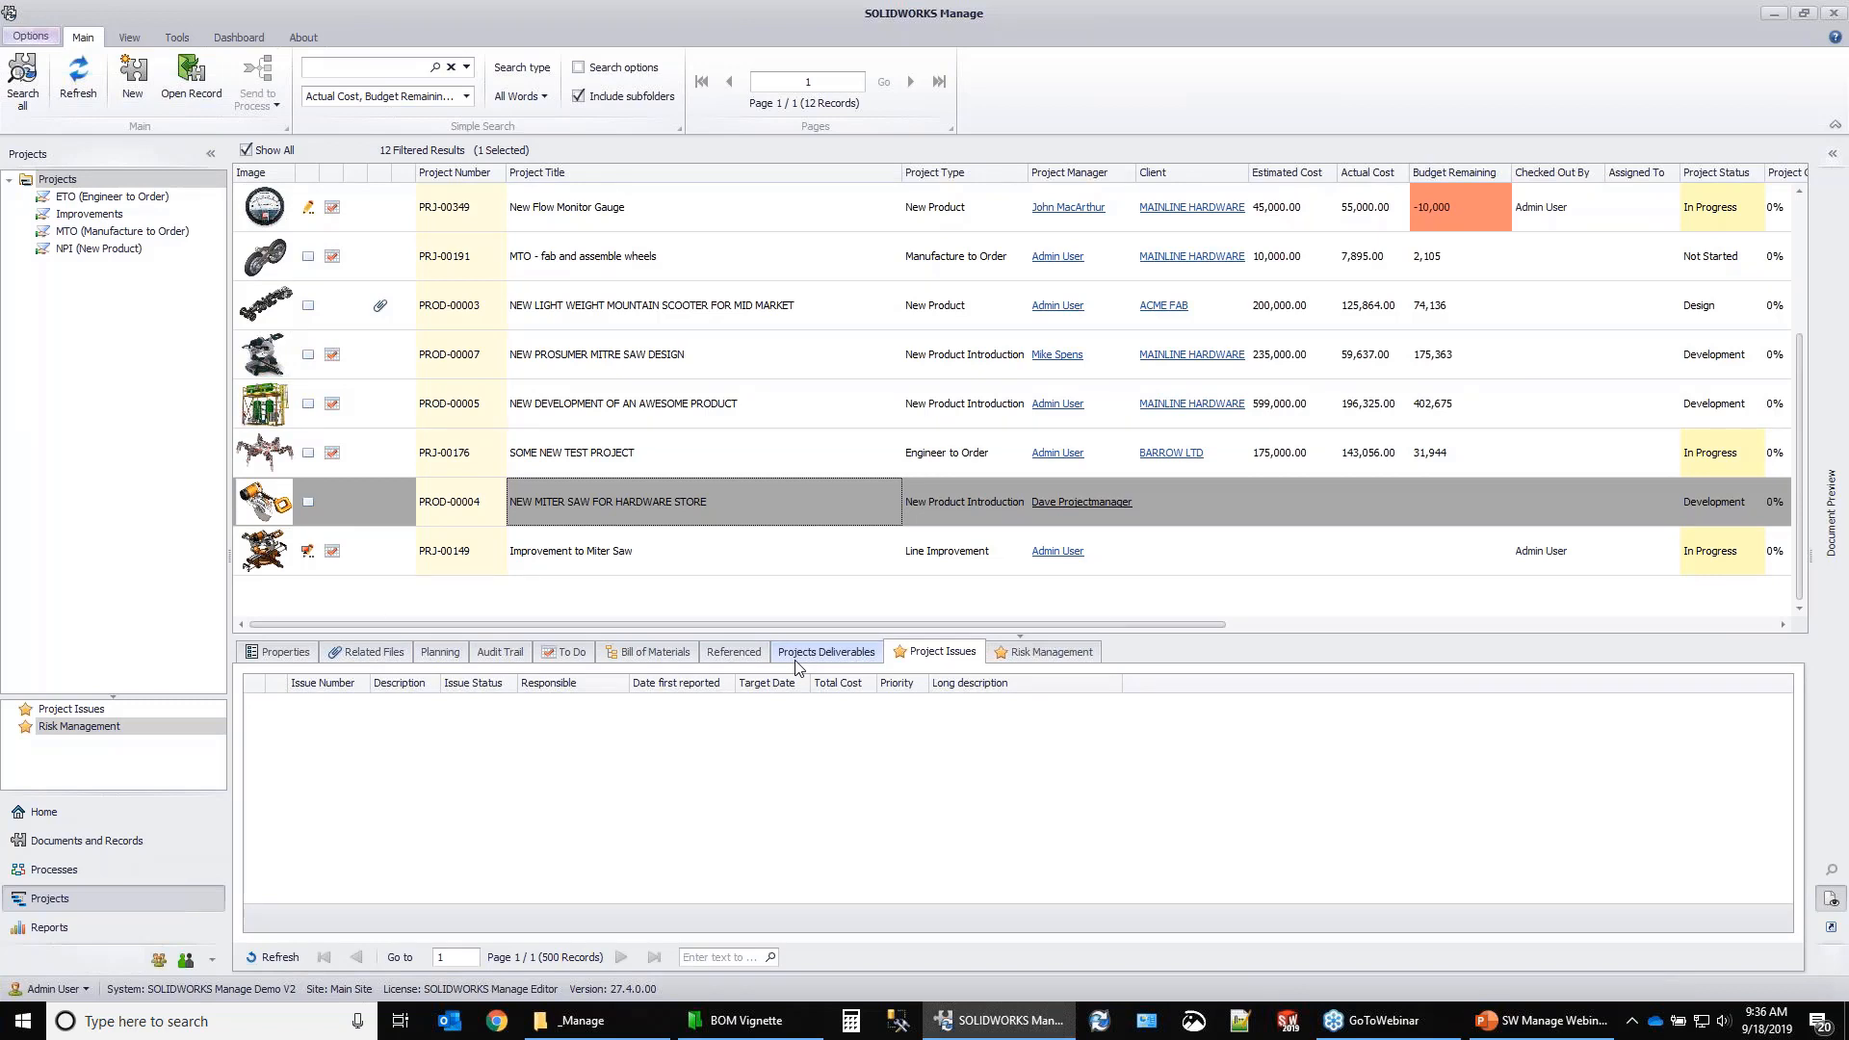
key(XF86AudioLowerVolume)
click(655, 655)
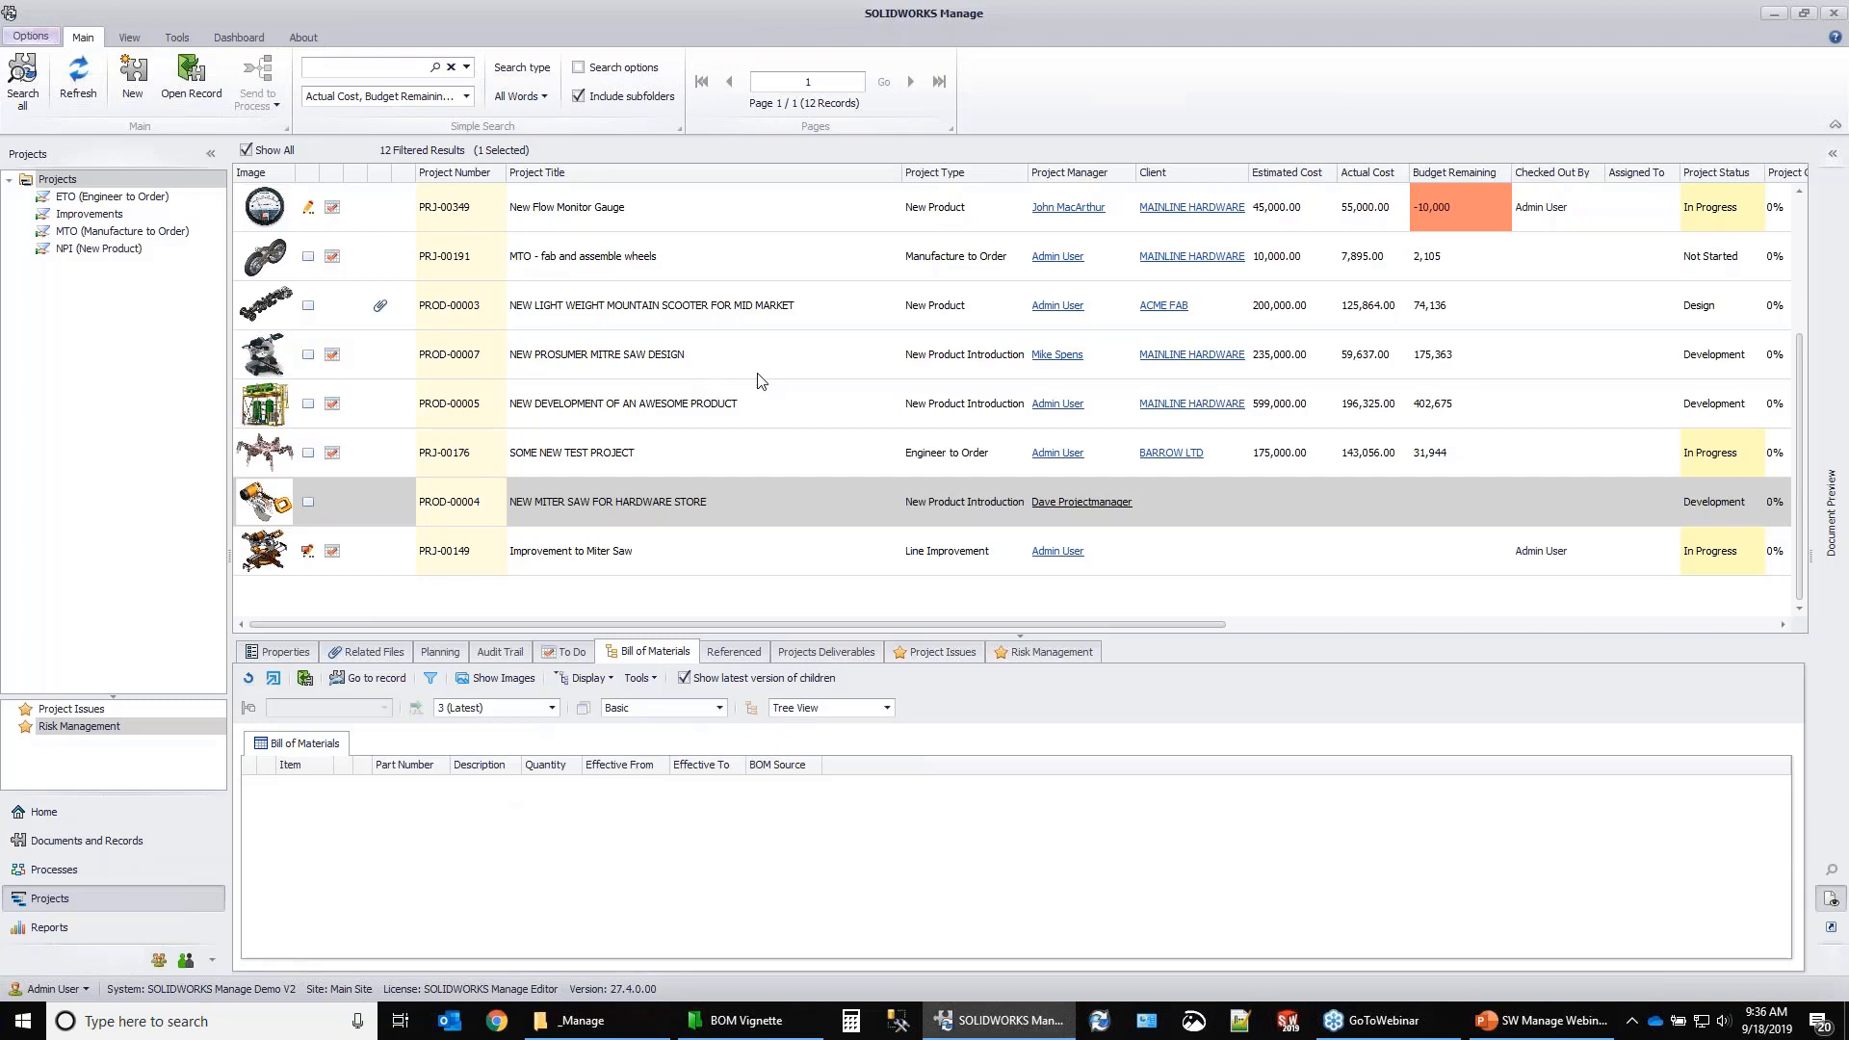
Switch to the processes area and view the Engineering Change Order and New Product Introduction records.
click(66, 868)
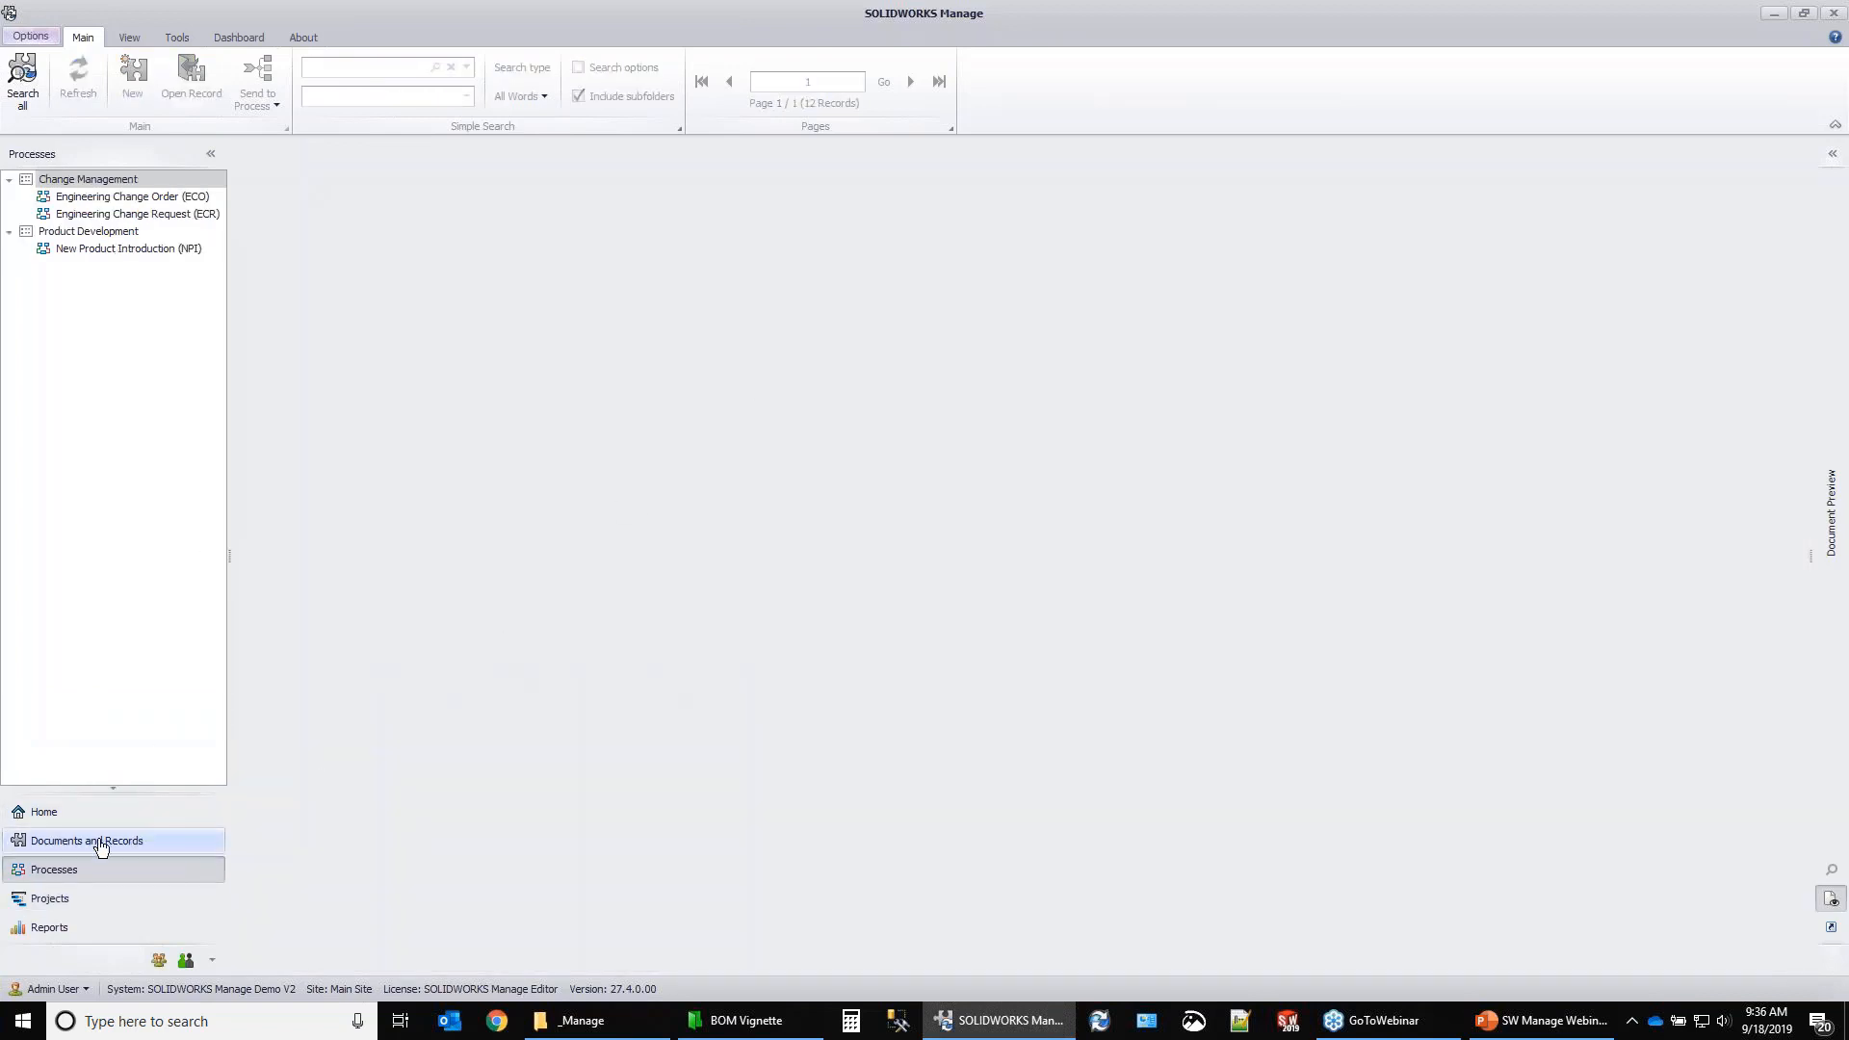
click(87, 197)
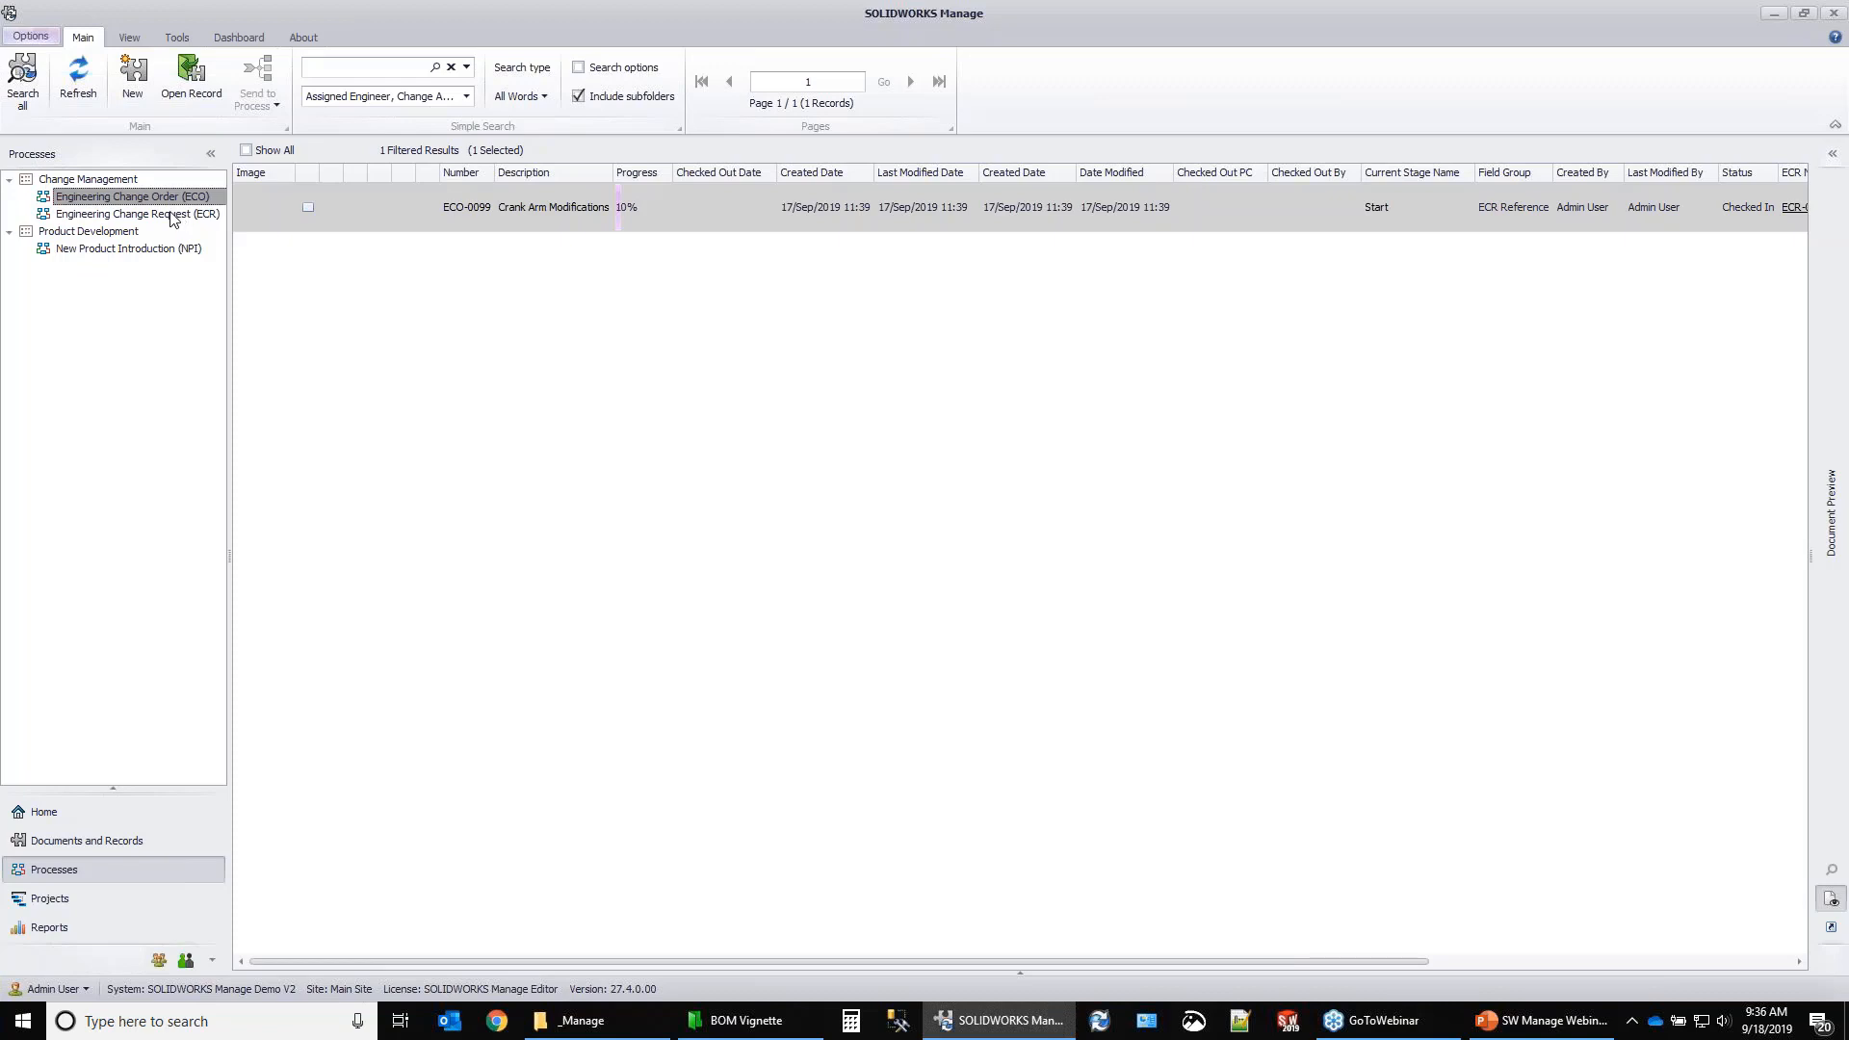
click(126, 249)
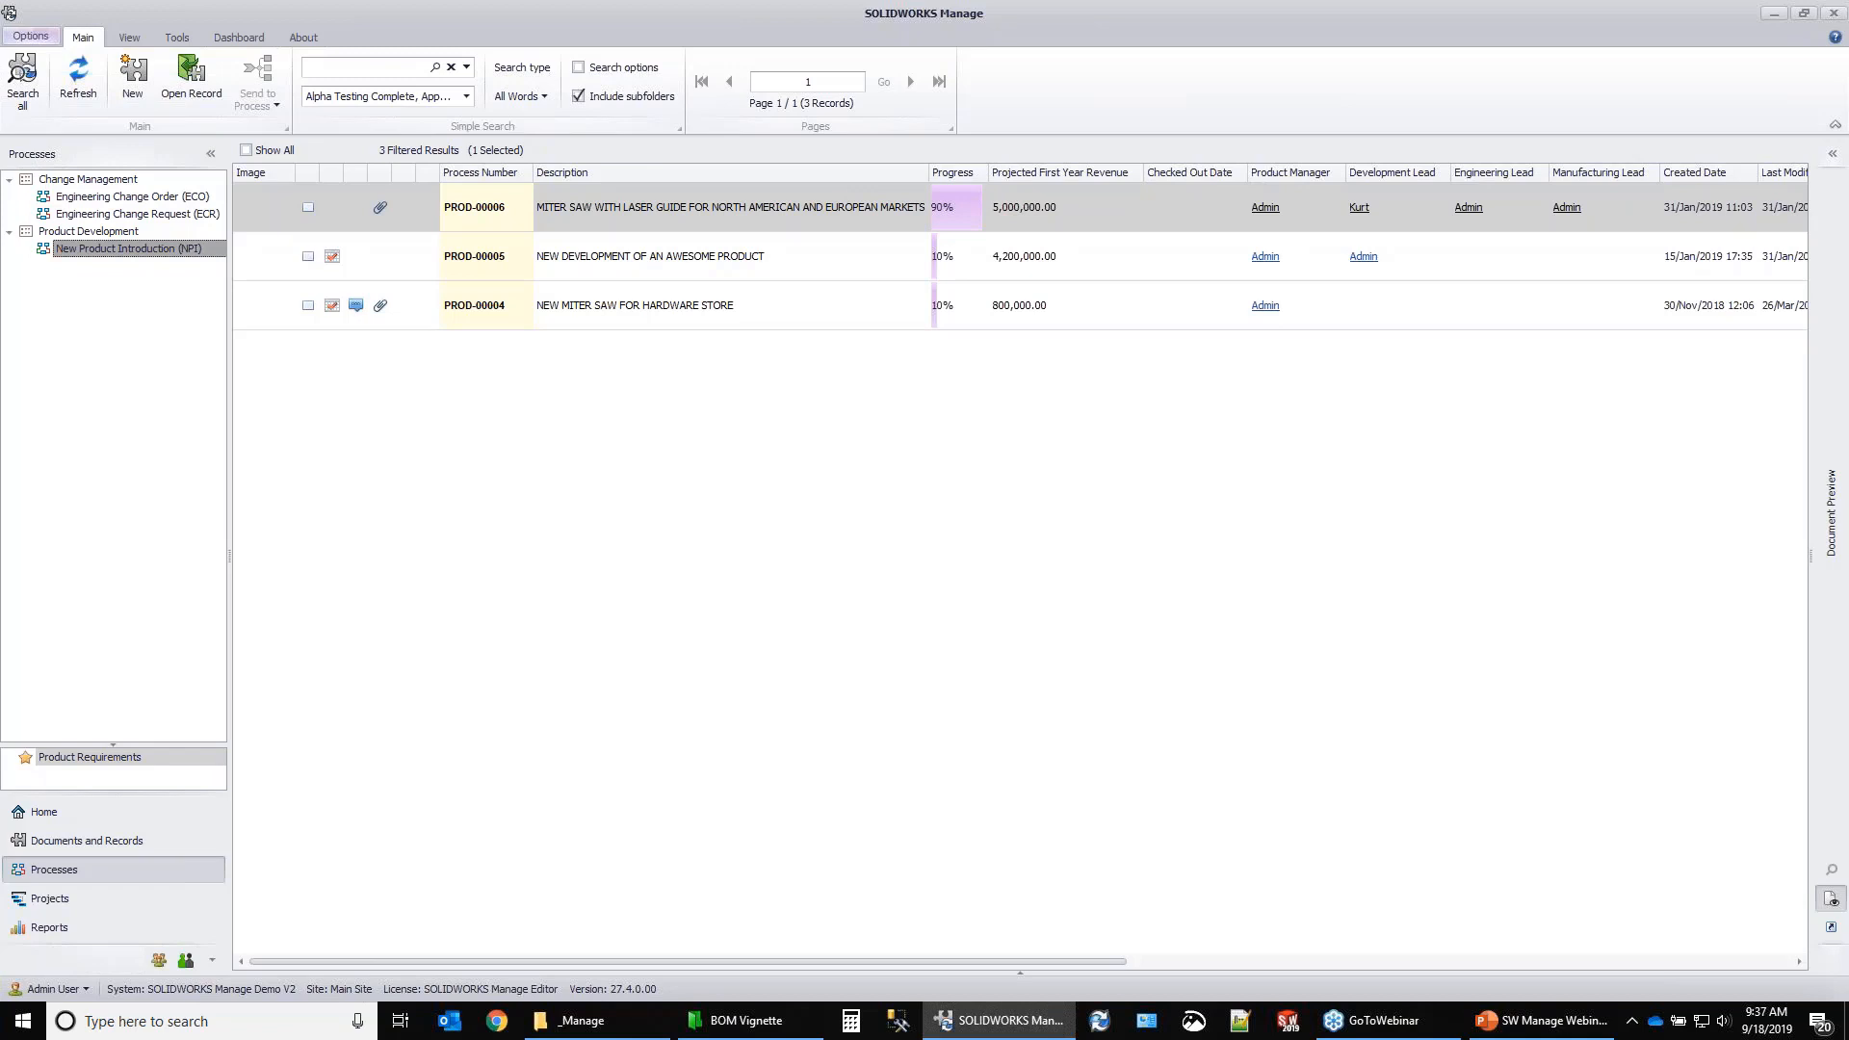
Examine the New Product Introduction process overview from New Concept through the Express branch to Production, and close it.
right_click(126, 249)
mouse_move(239, 363)
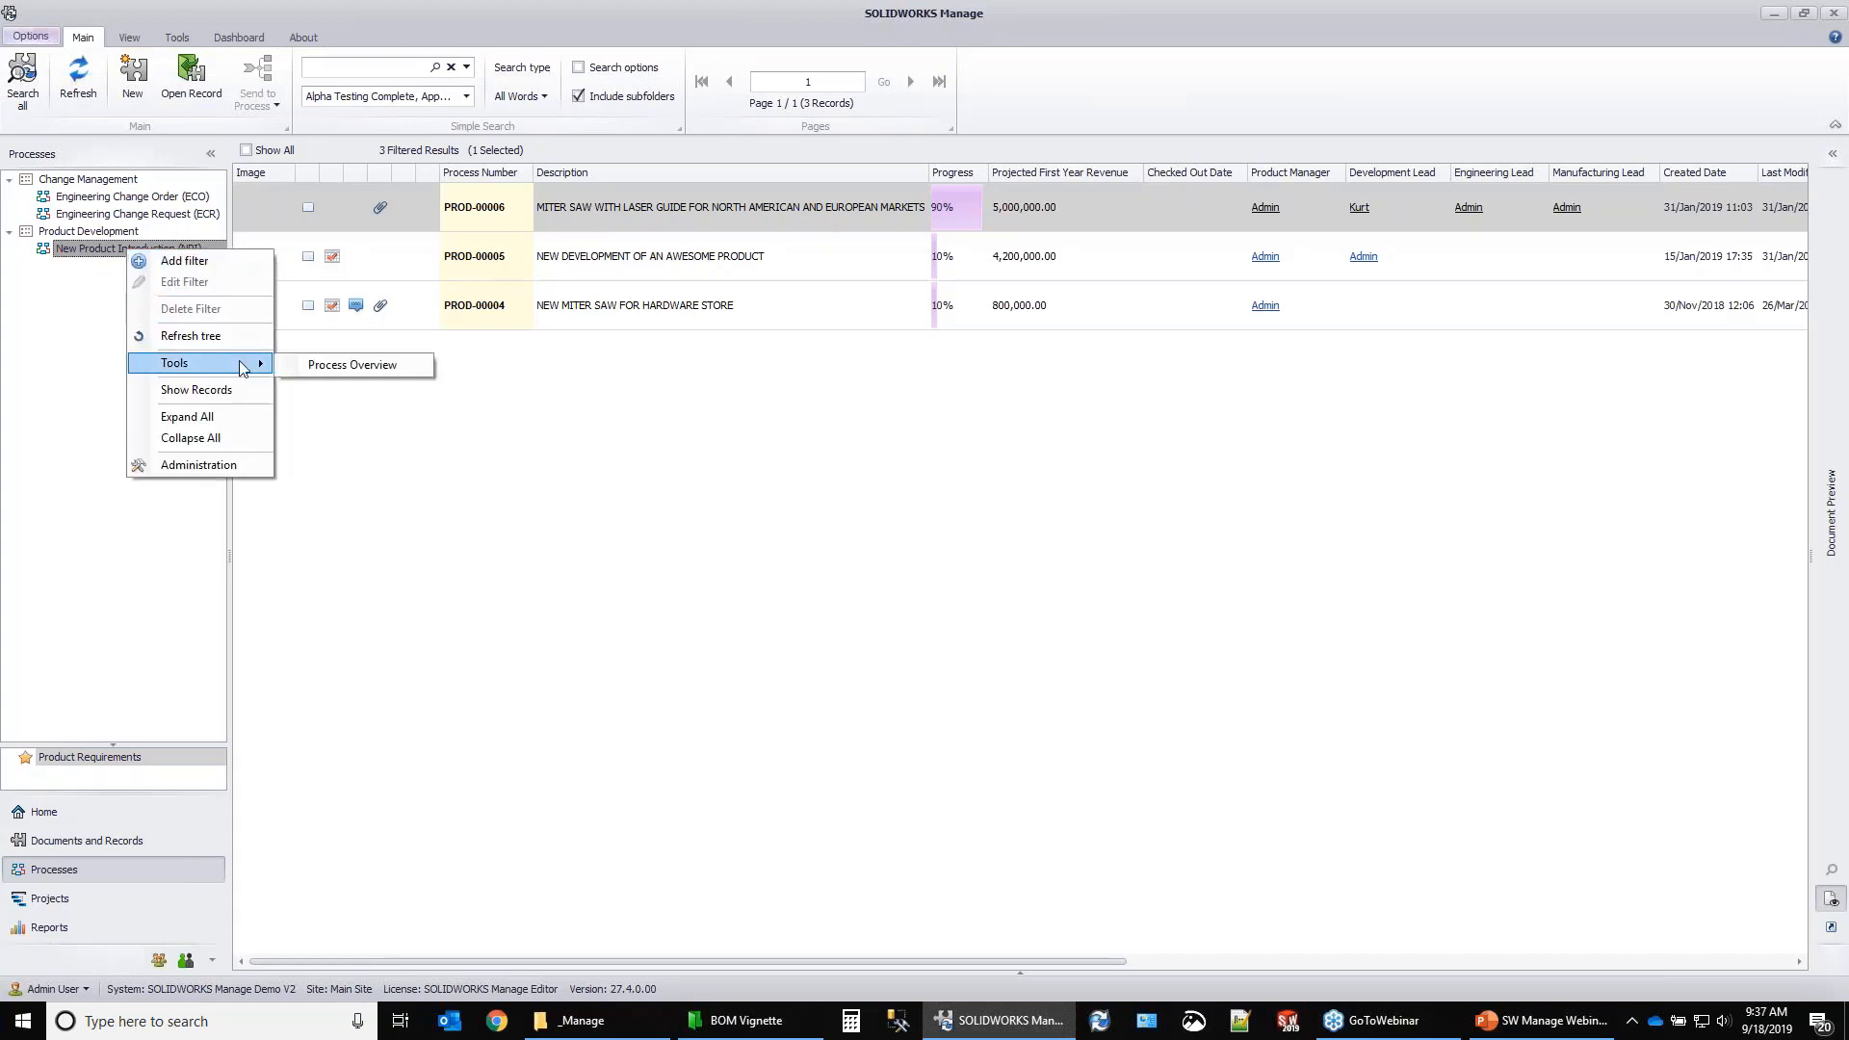
click(353, 365)
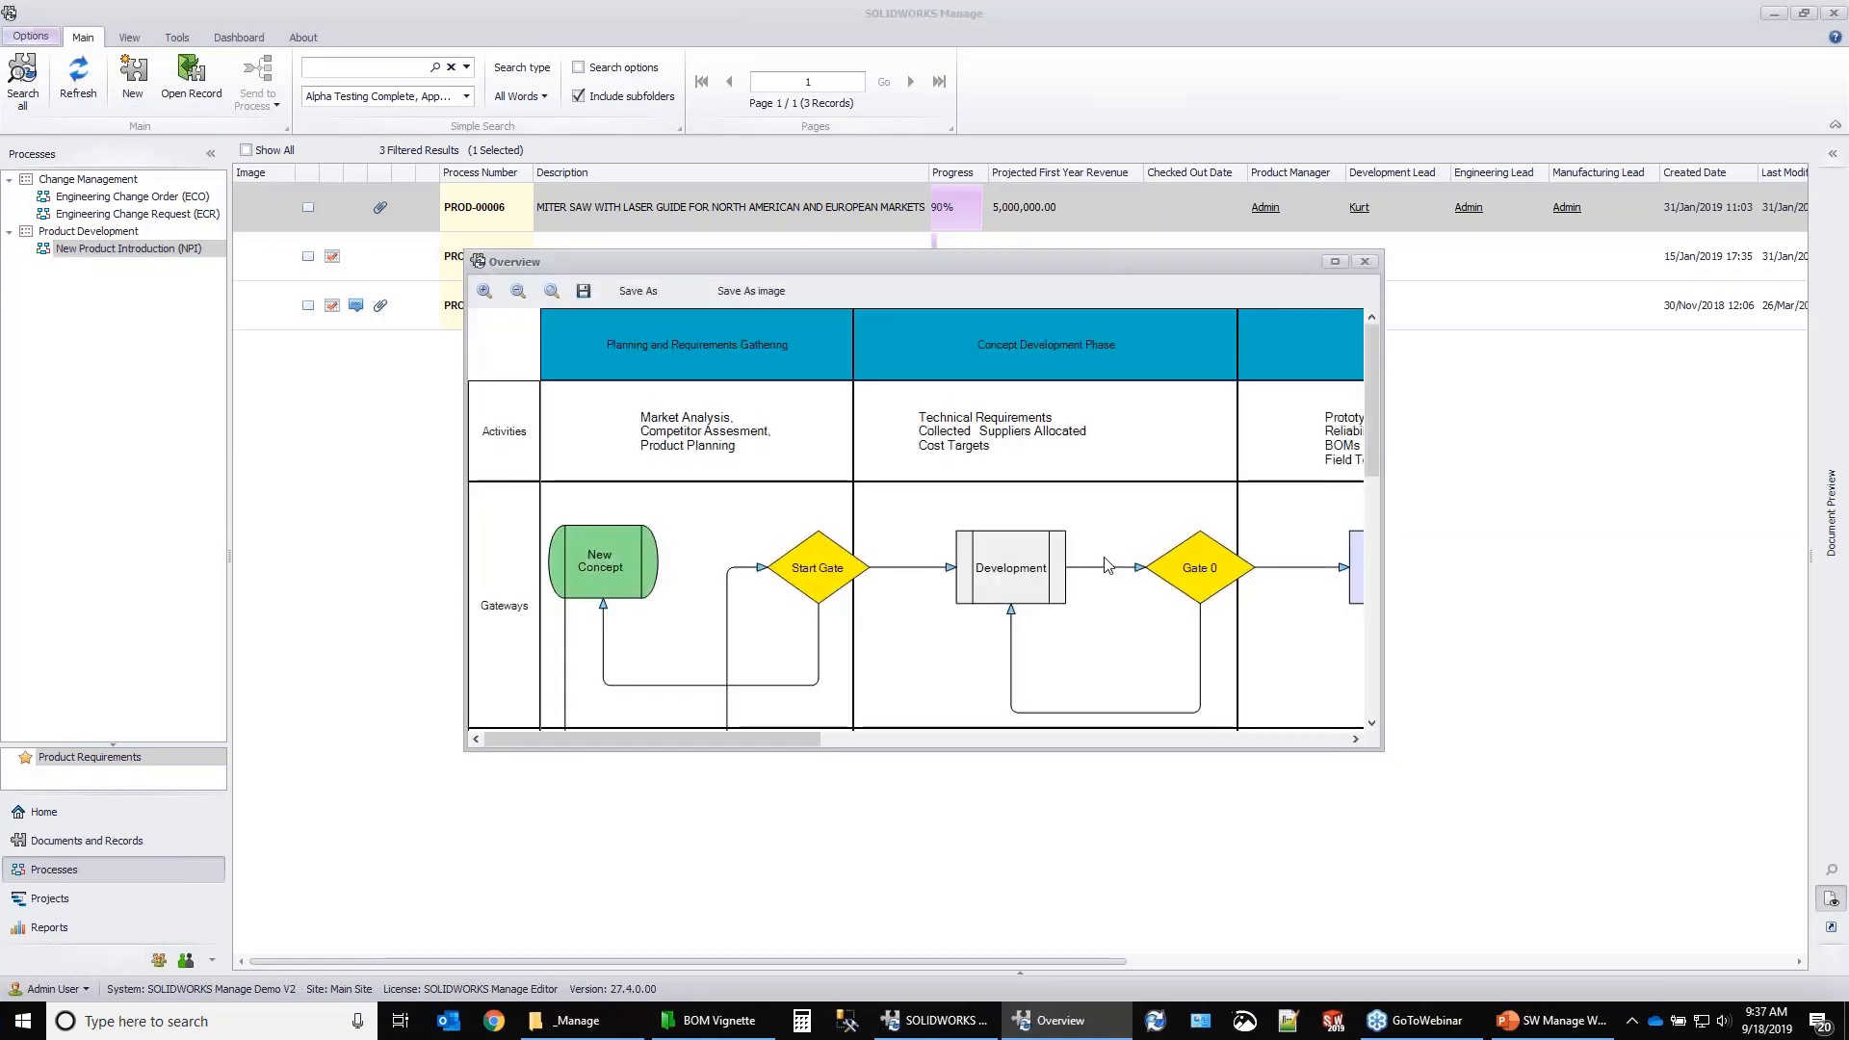
drag(872, 262, 601, 150)
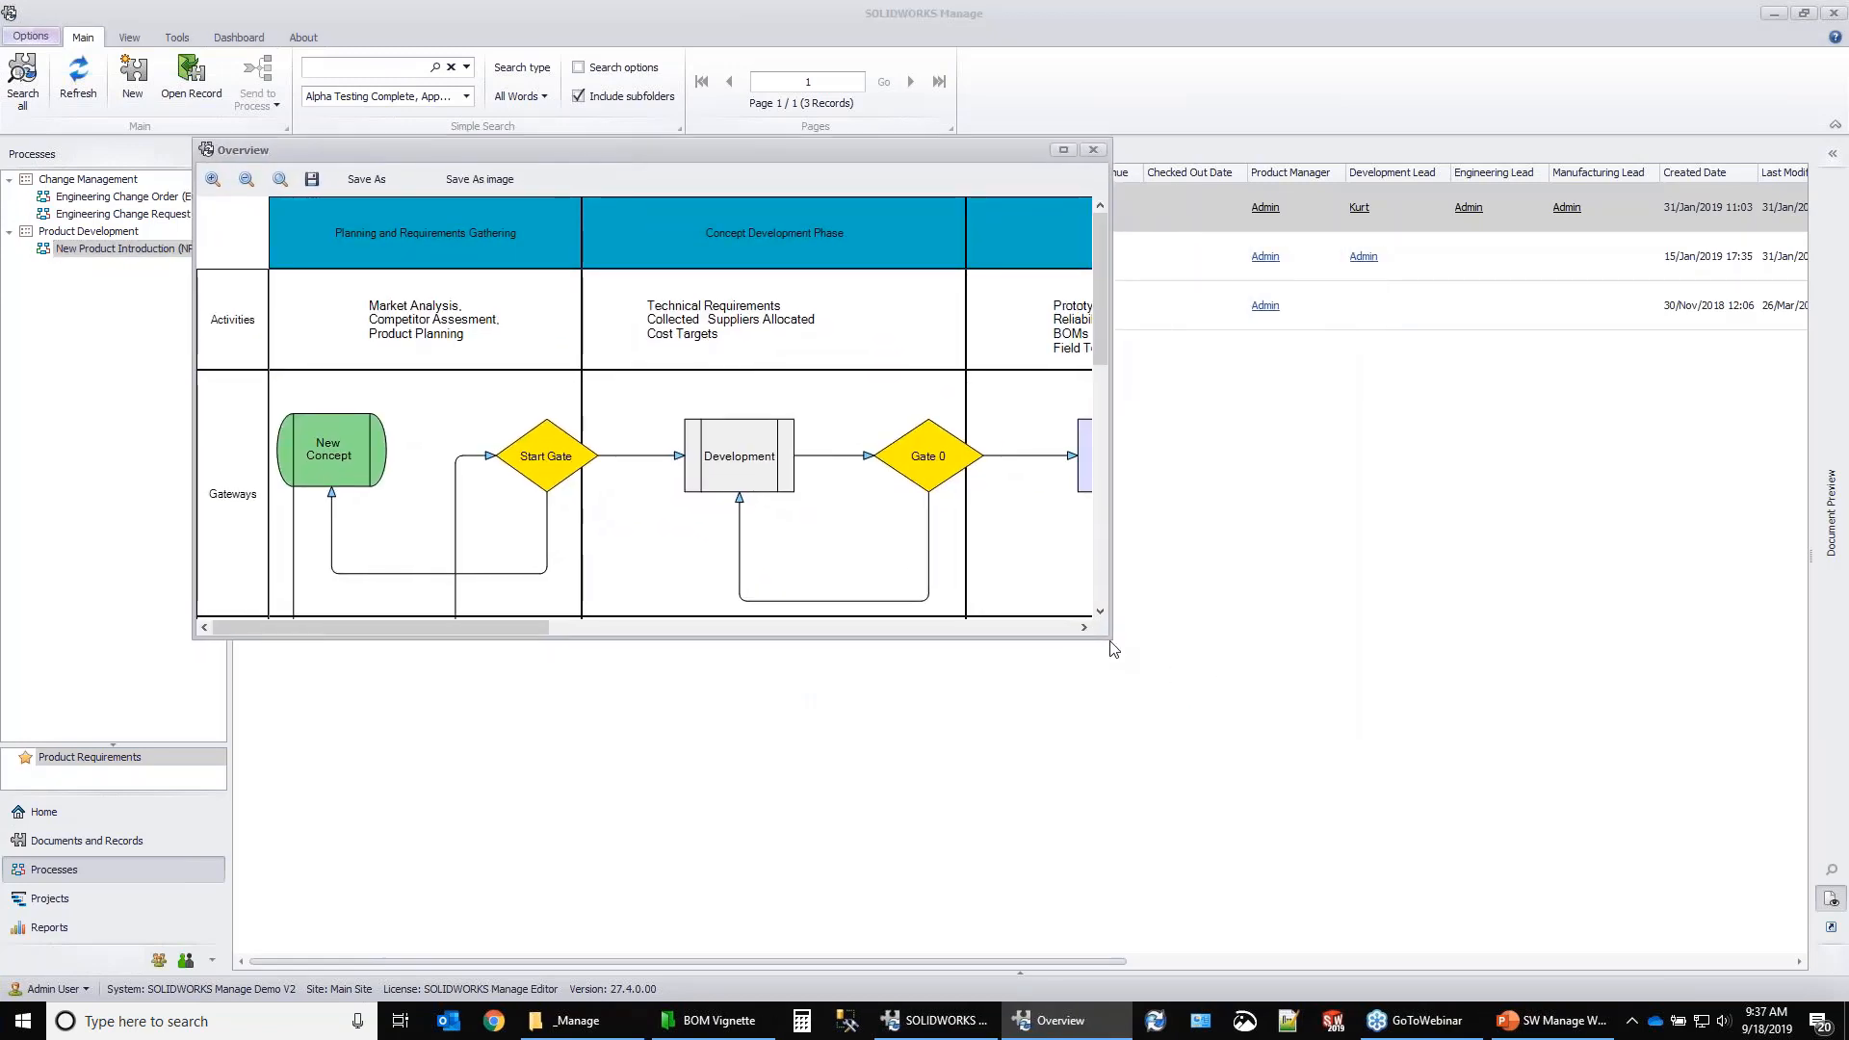
drag(1112, 648, 1763, 909)
click(344, 452)
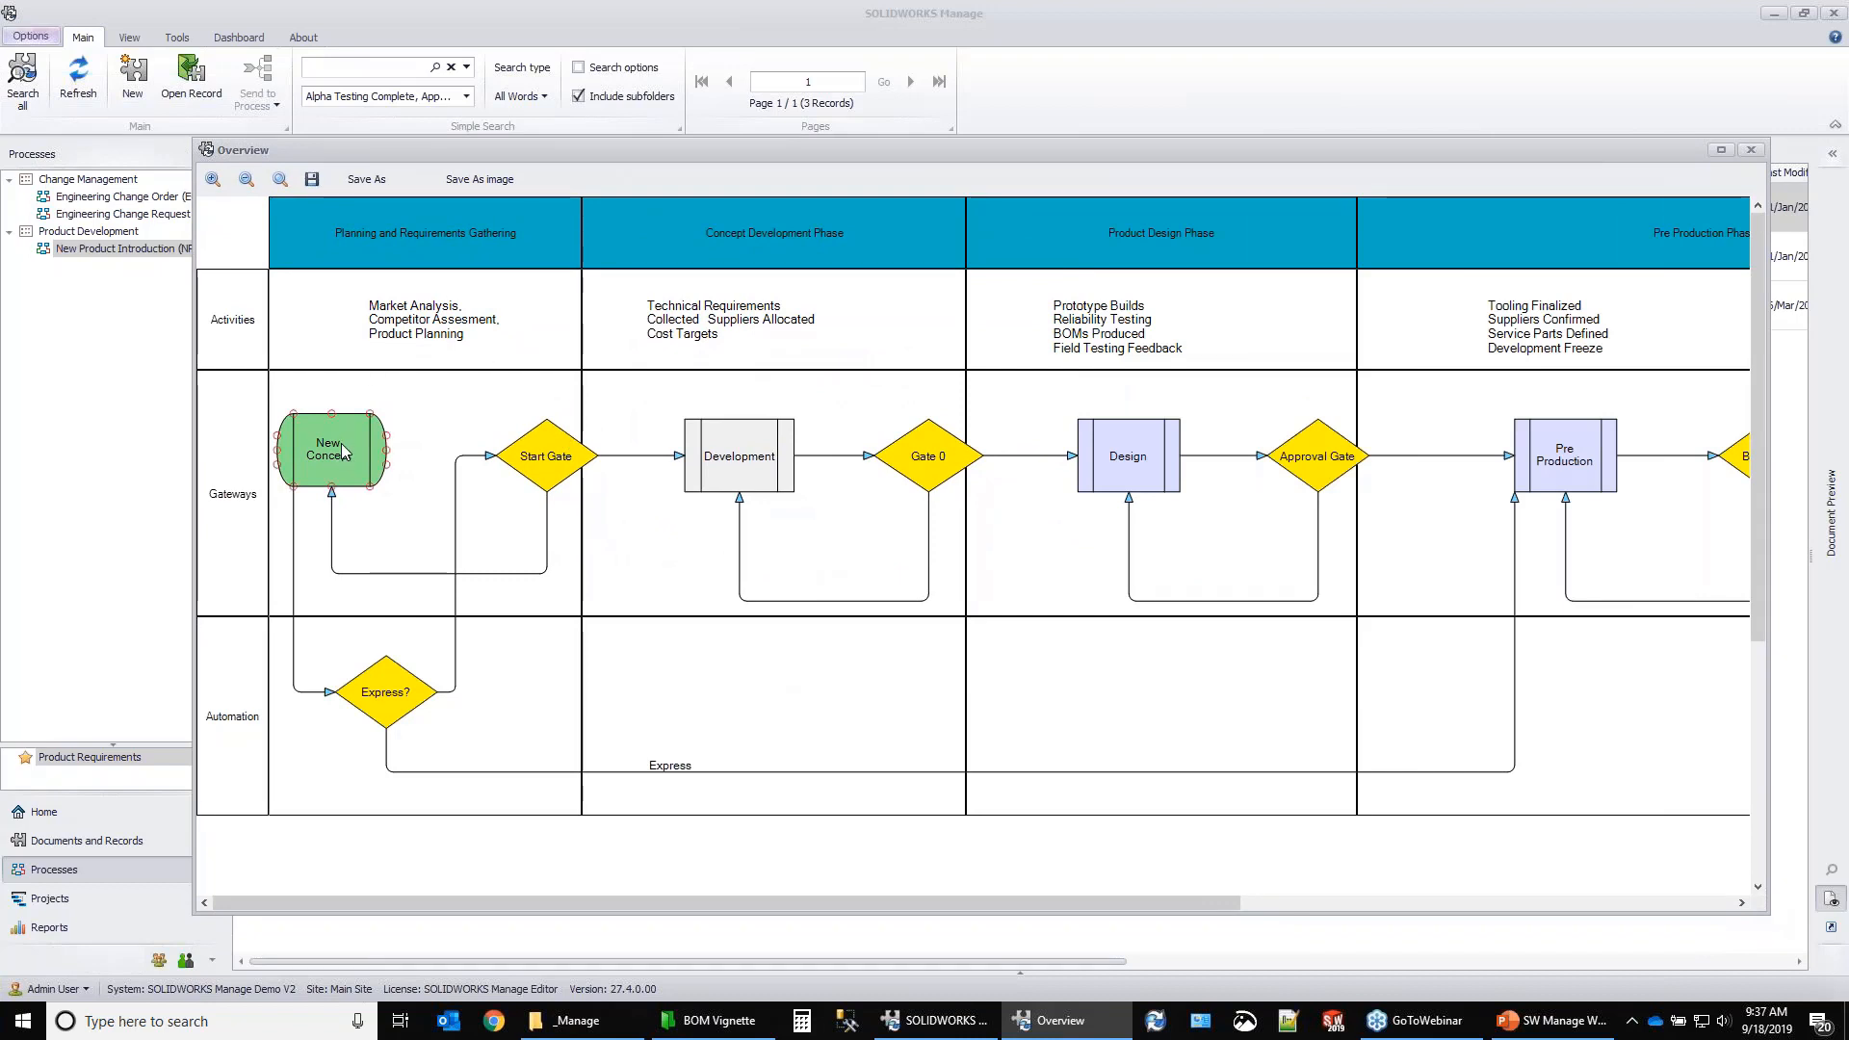
click(386, 714)
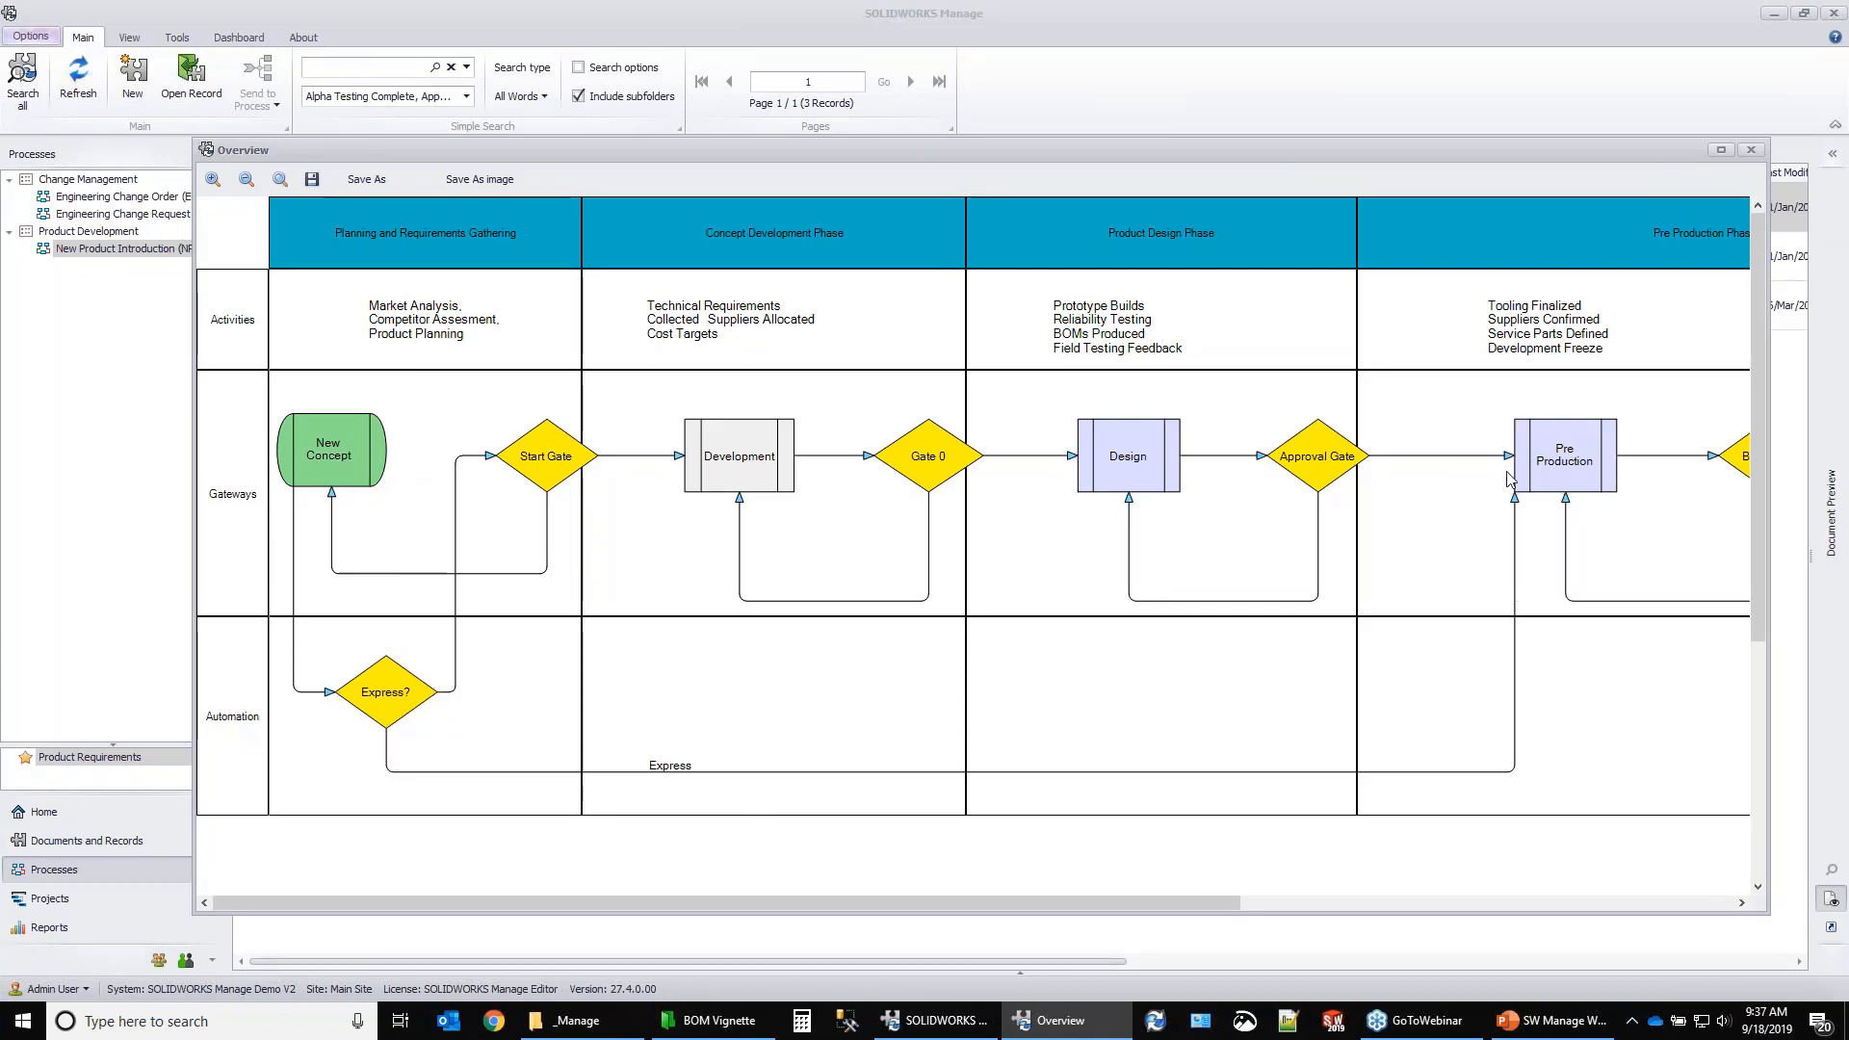
drag(1203, 903, 1710, 922)
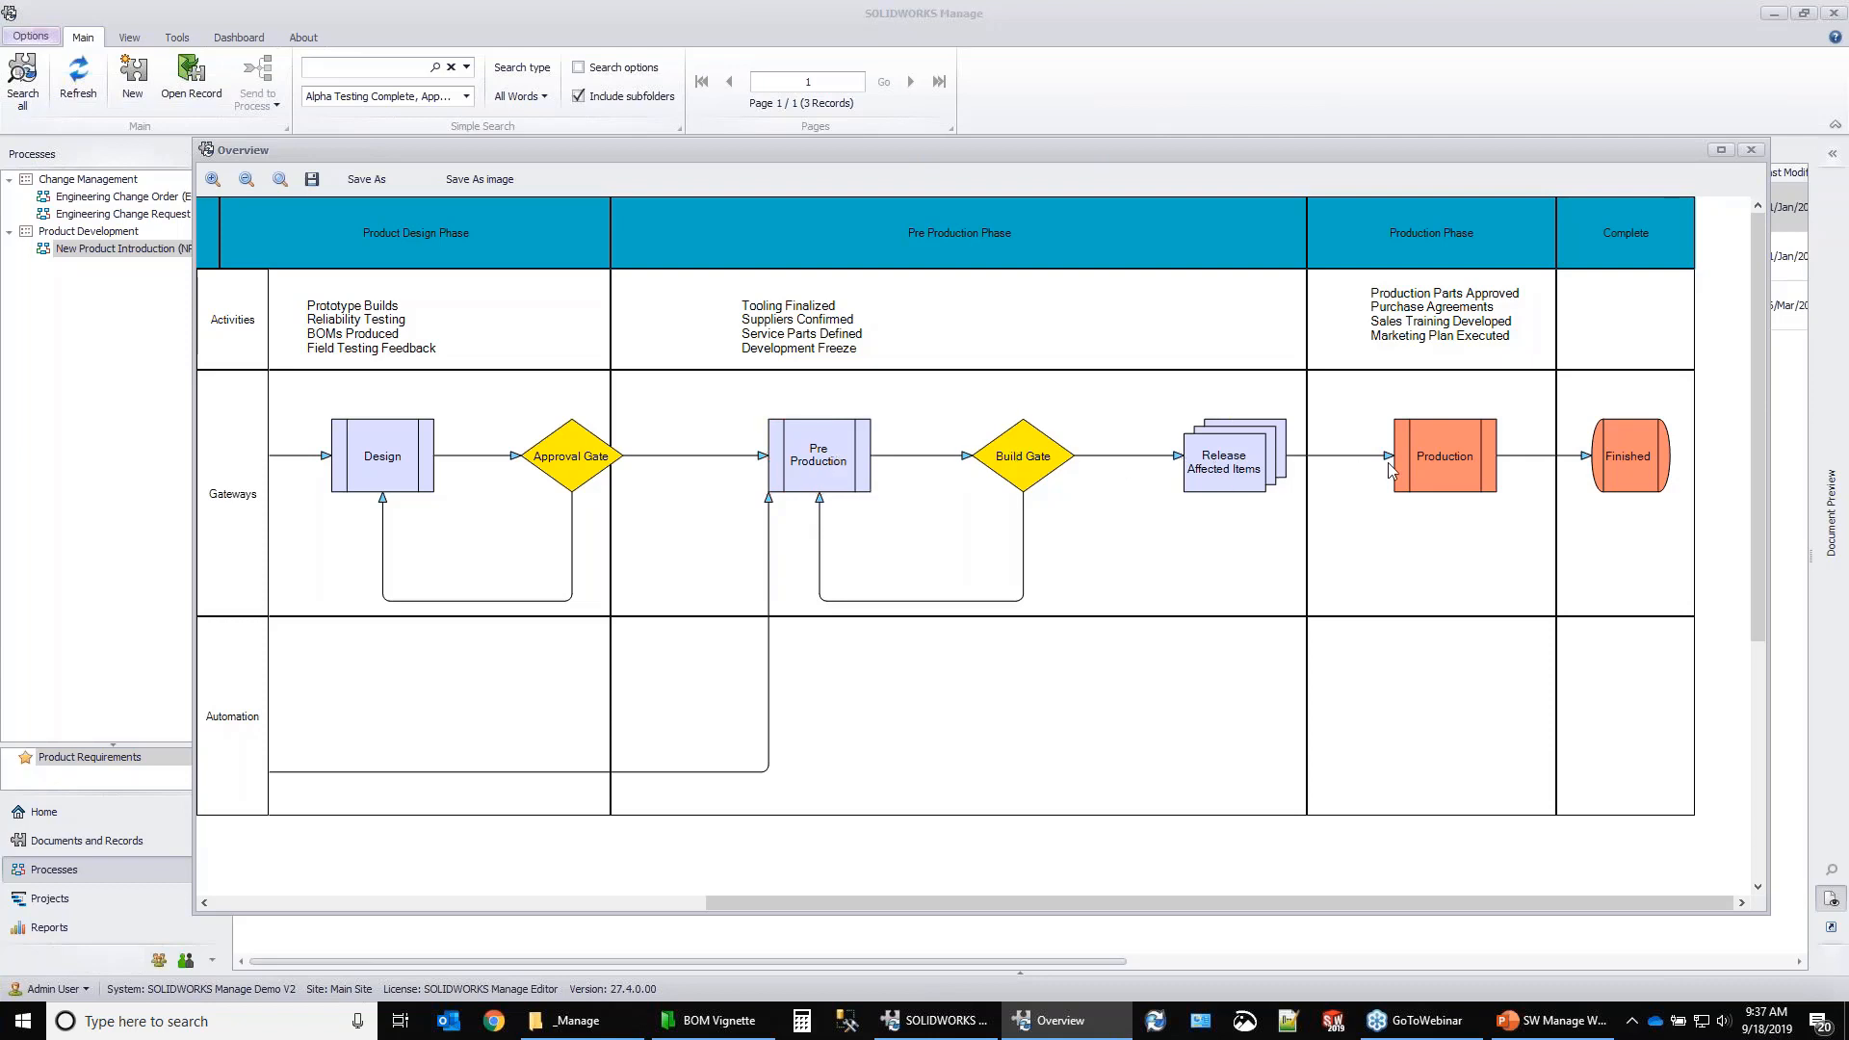
click(1461, 467)
click(1750, 150)
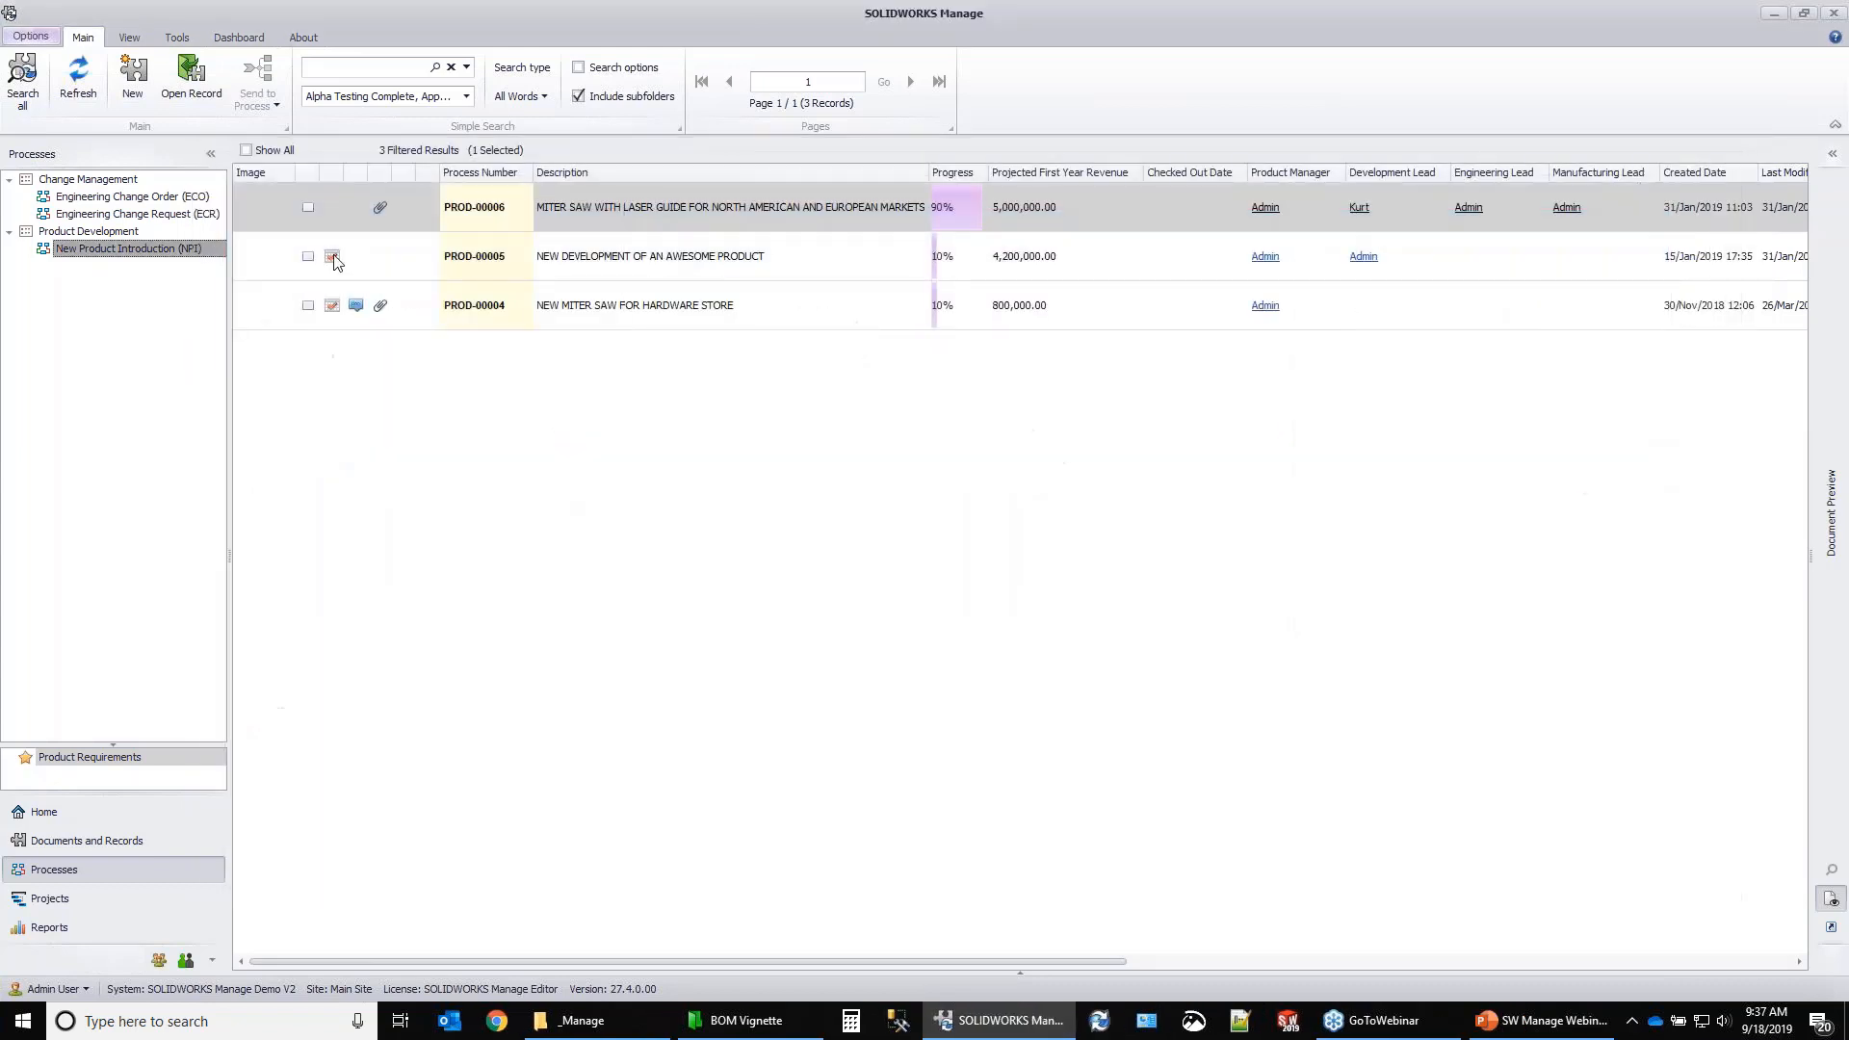
Look through the Engineering Change Request and Engineering Change Order record lists.
right_click(175, 215)
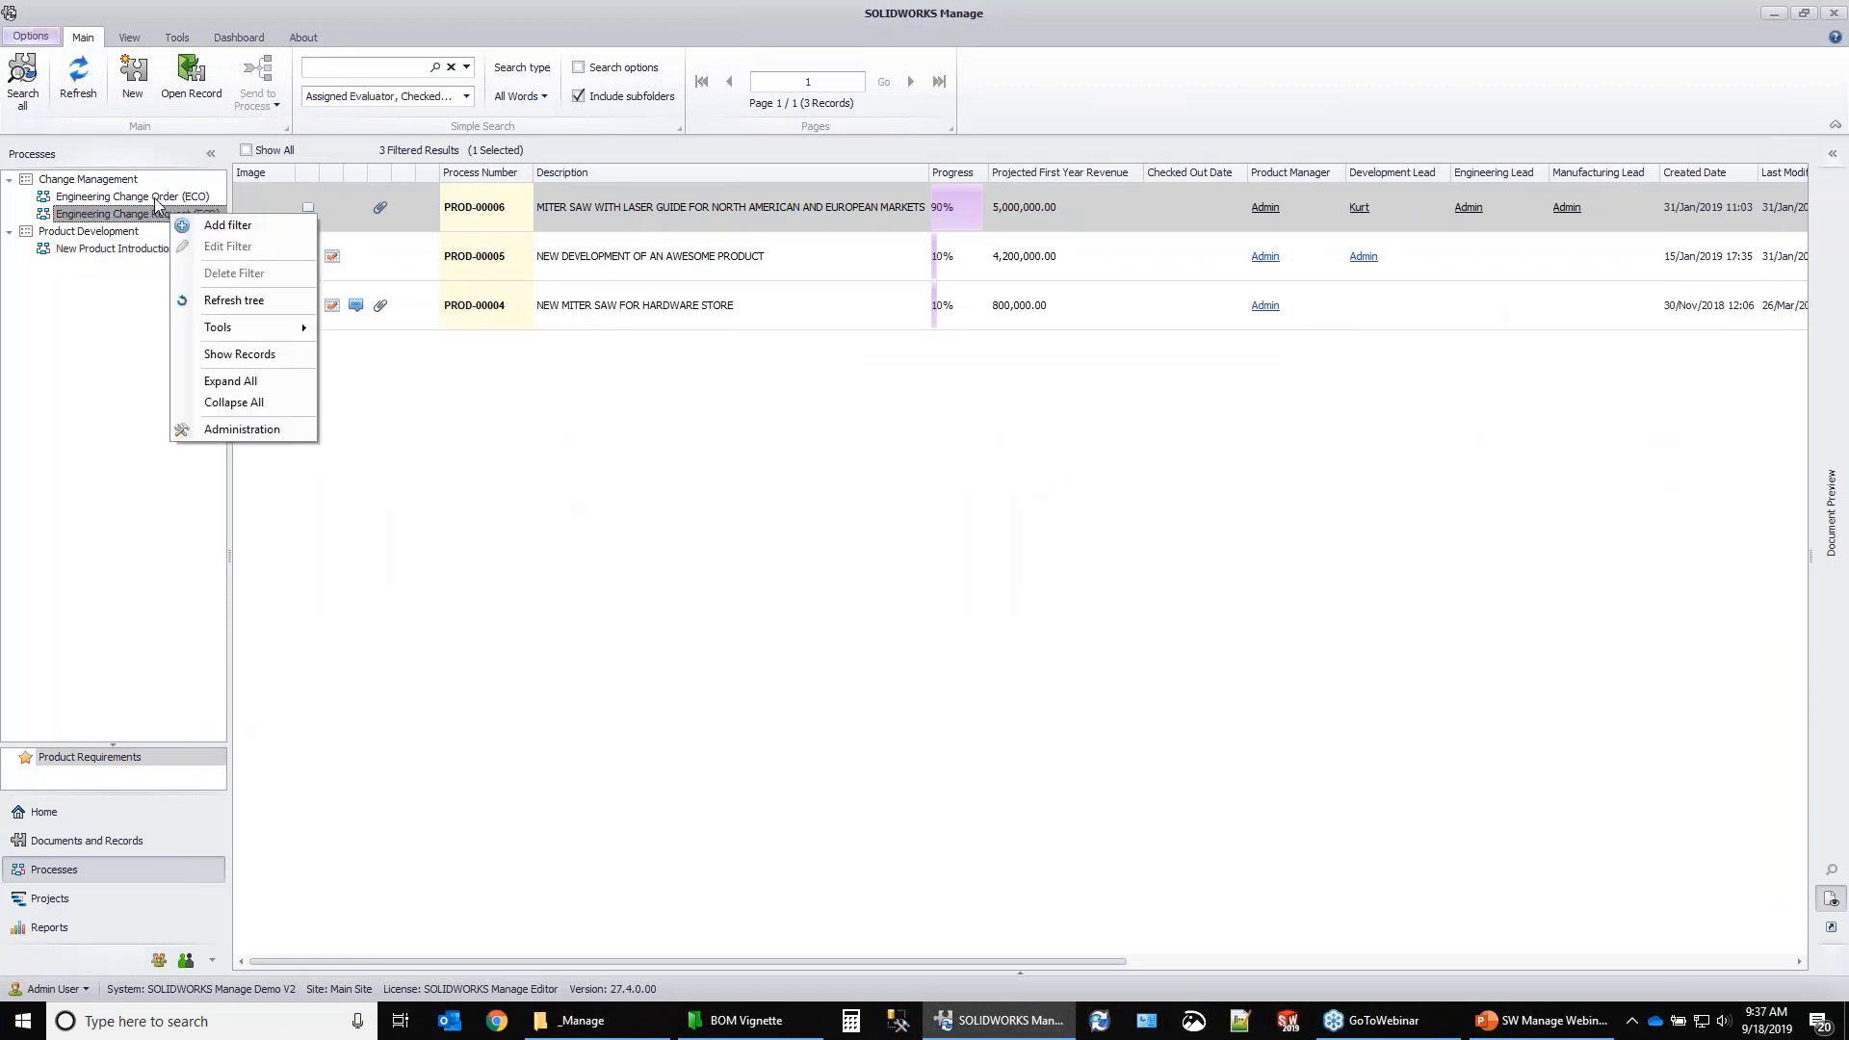
click(164, 198)
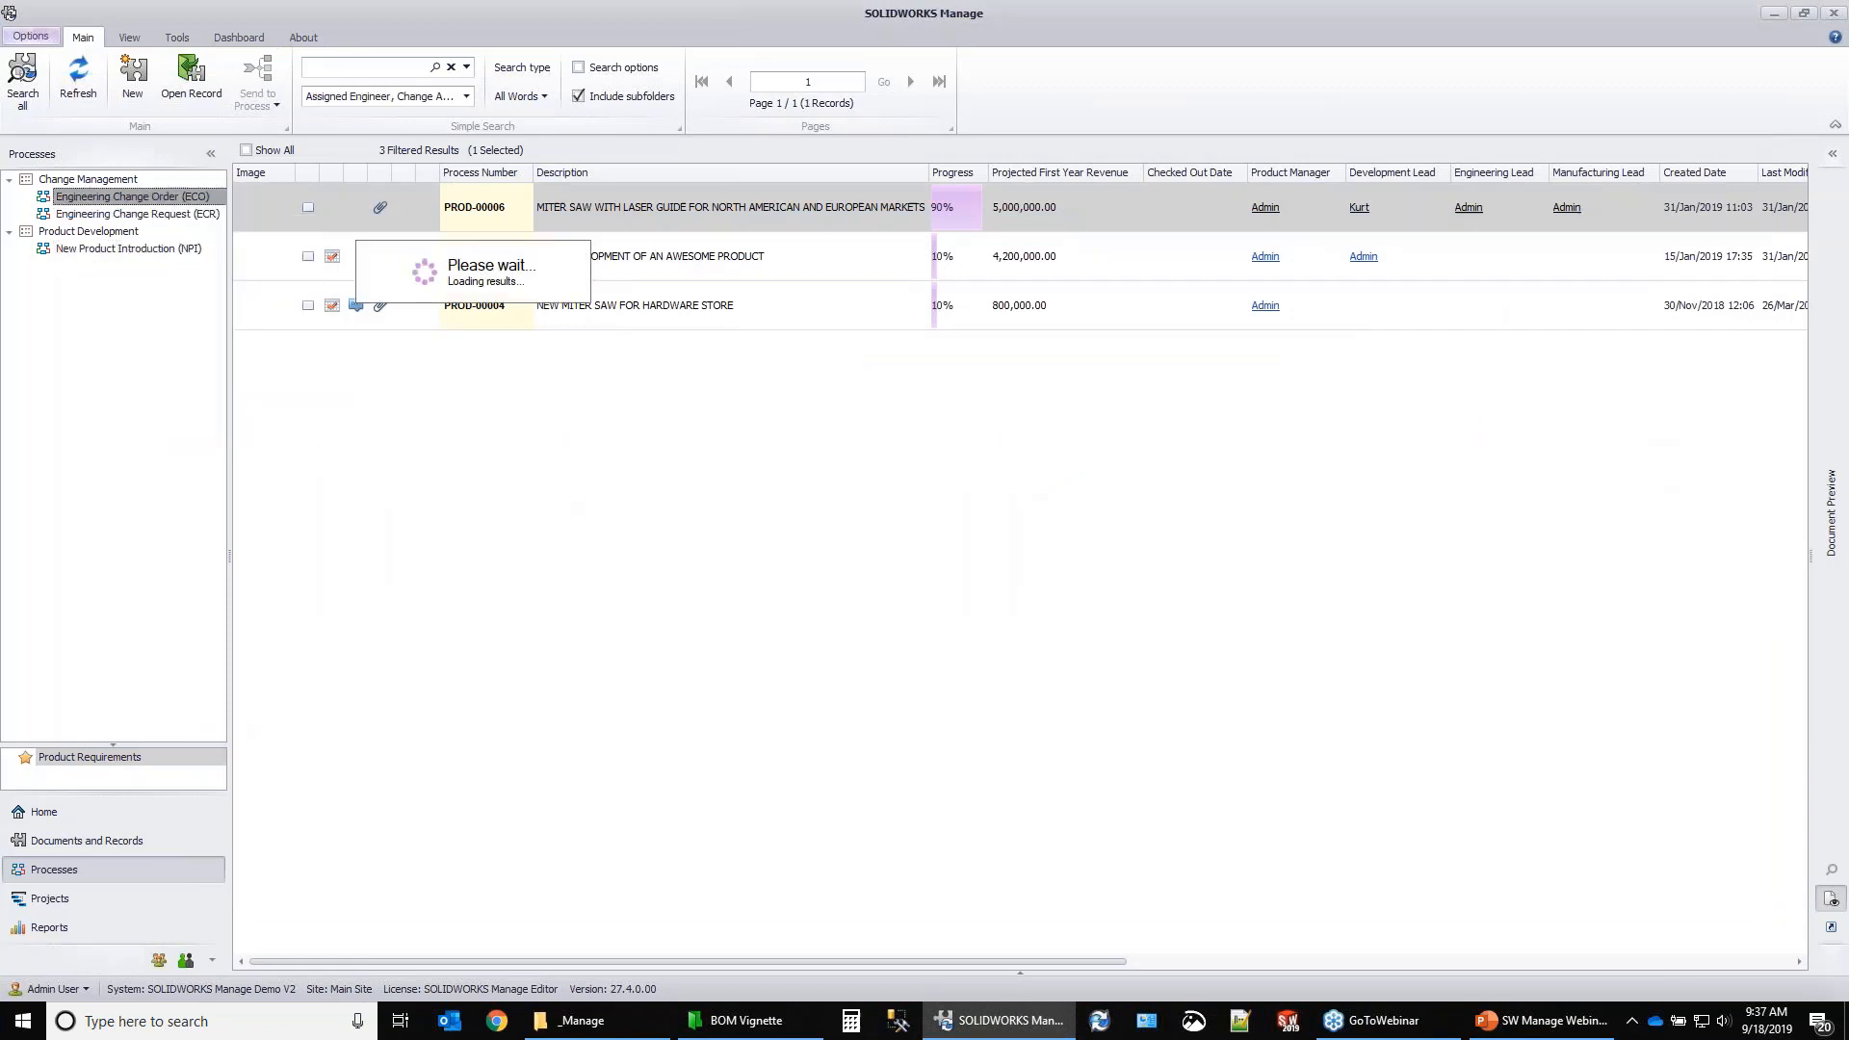
click(164, 216)
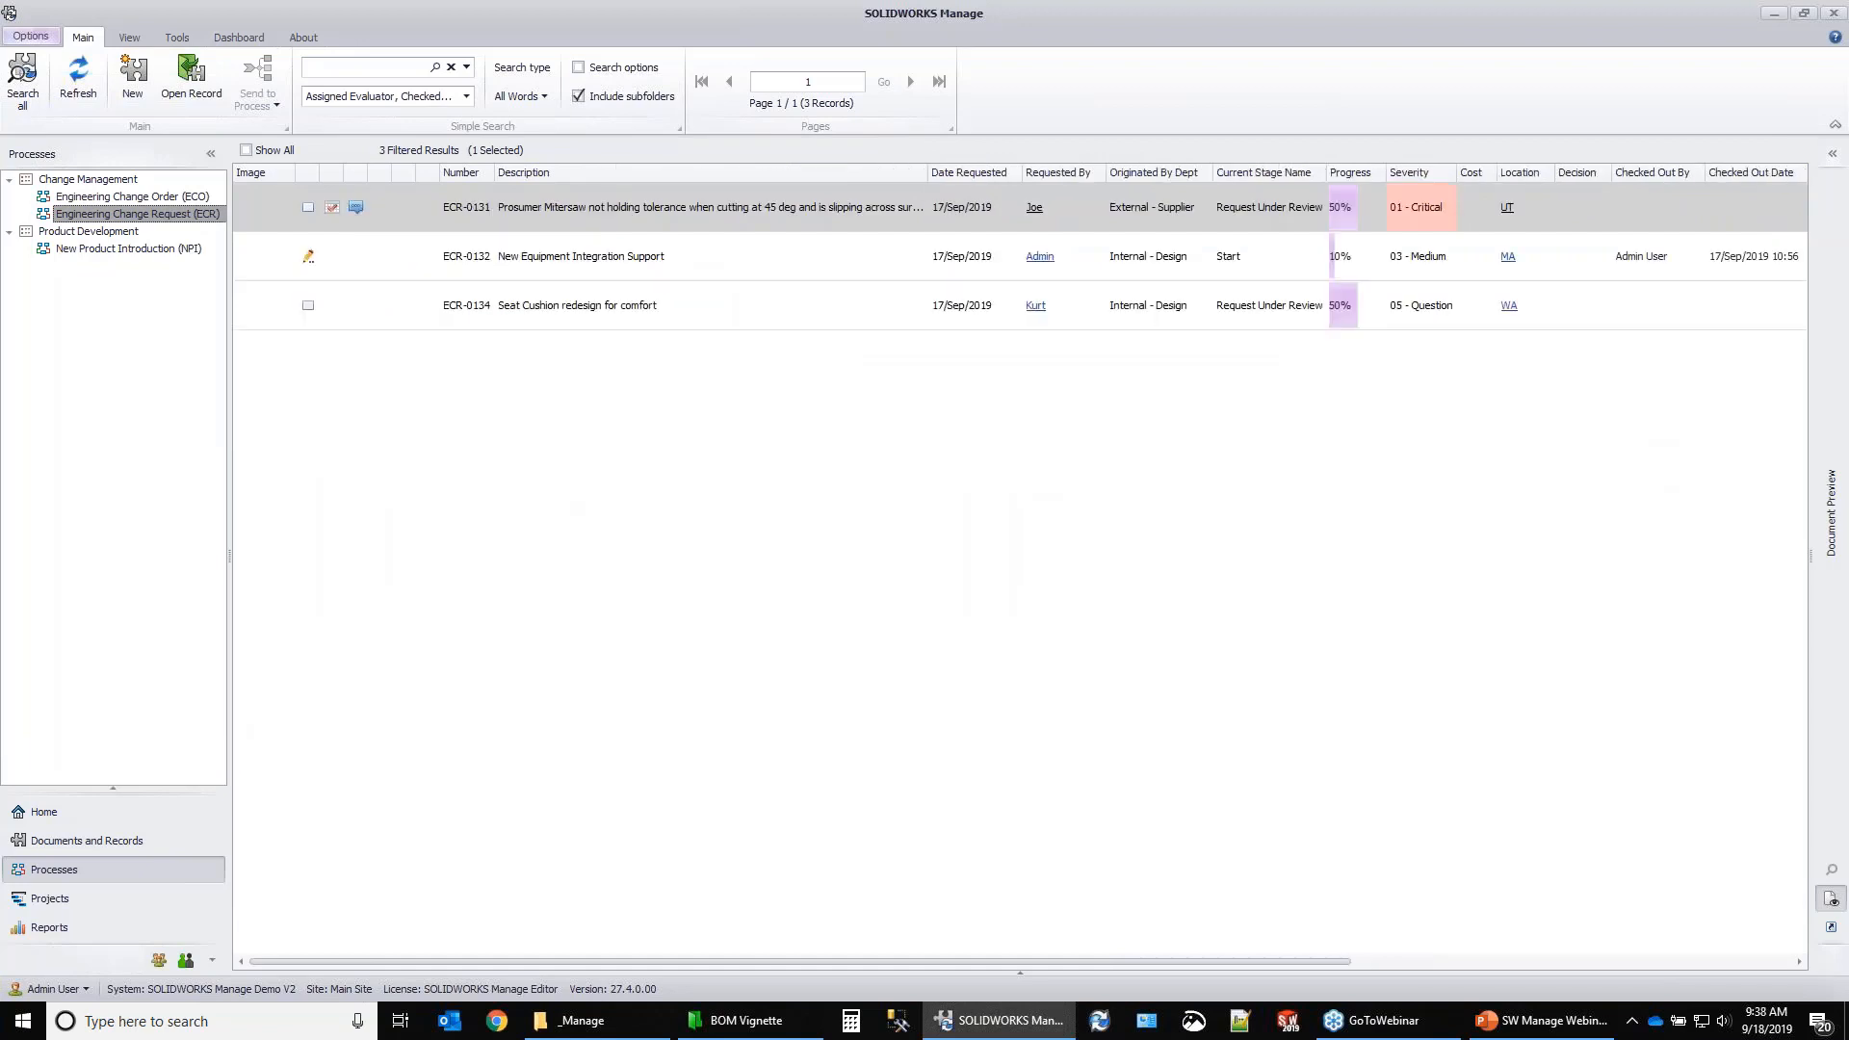
click(164, 197)
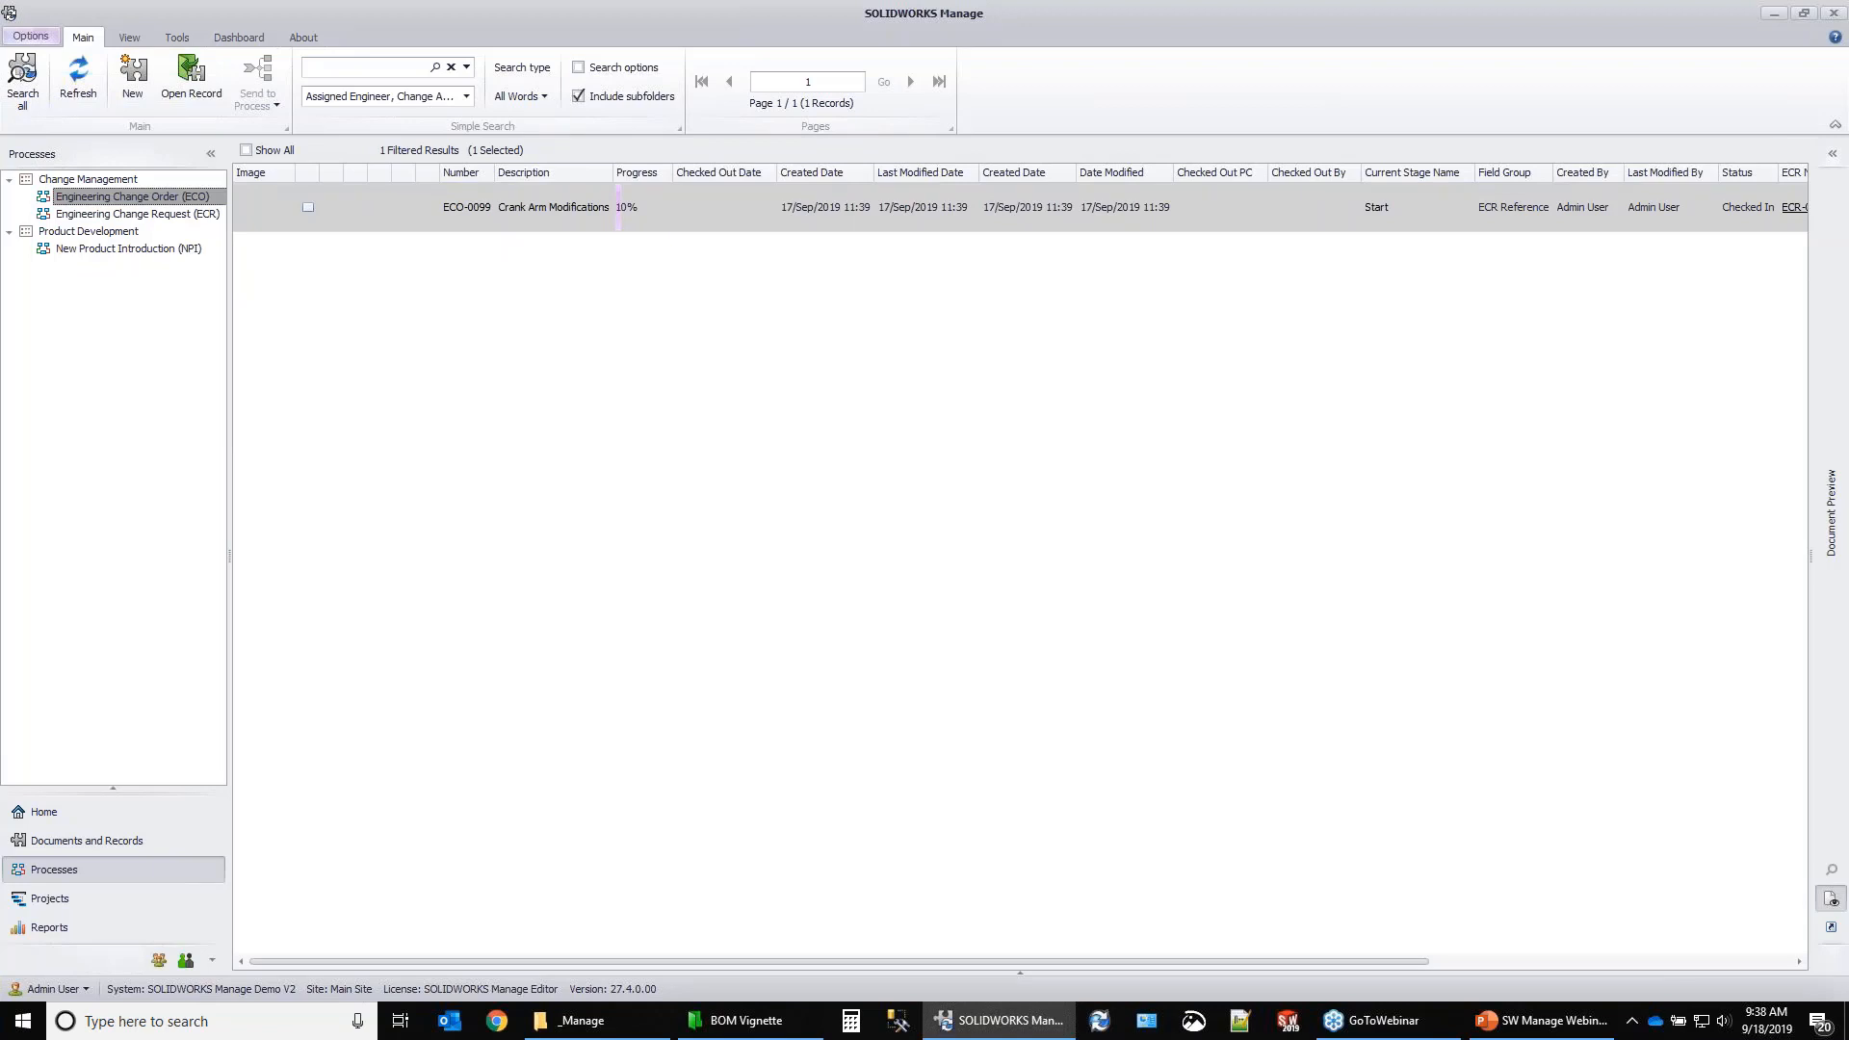
Examine the Engineering Change Request process overview from review and committee through acceptance to ECO assignment, and close it.
right_click(169, 213)
mouse_move(289, 332)
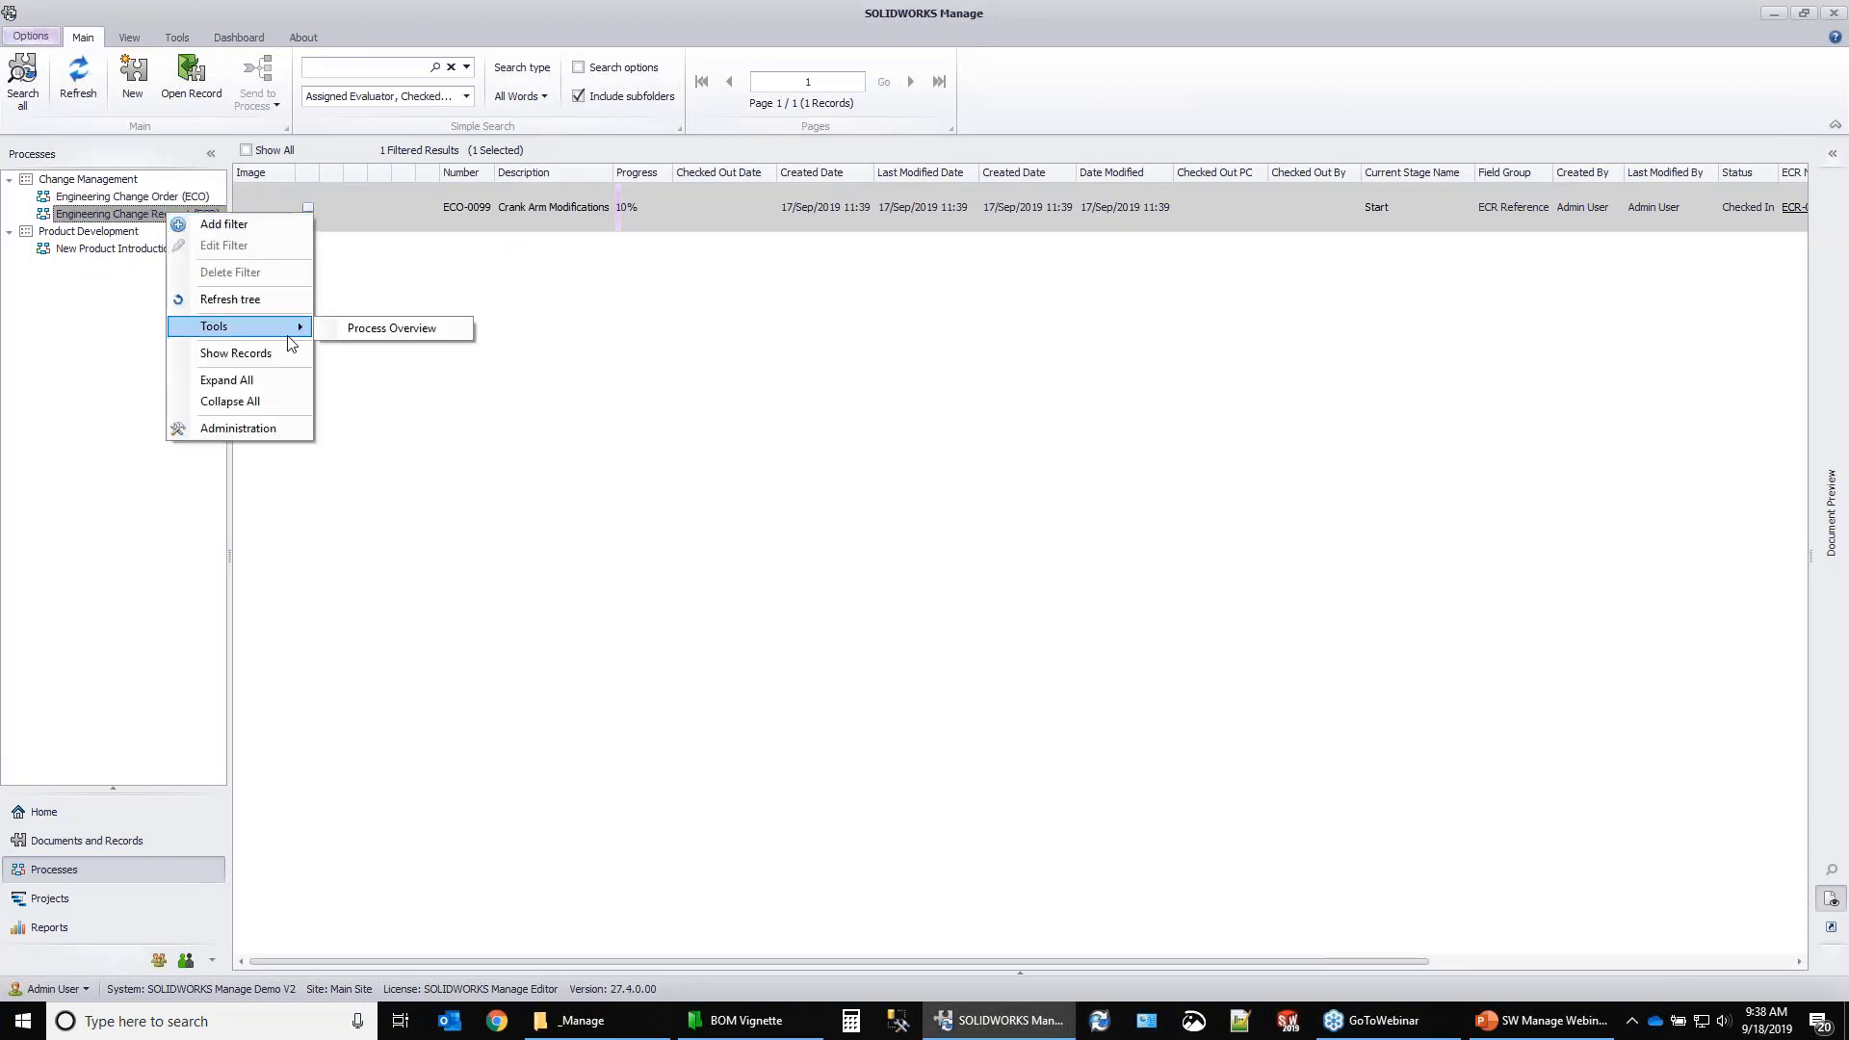
click(351, 331)
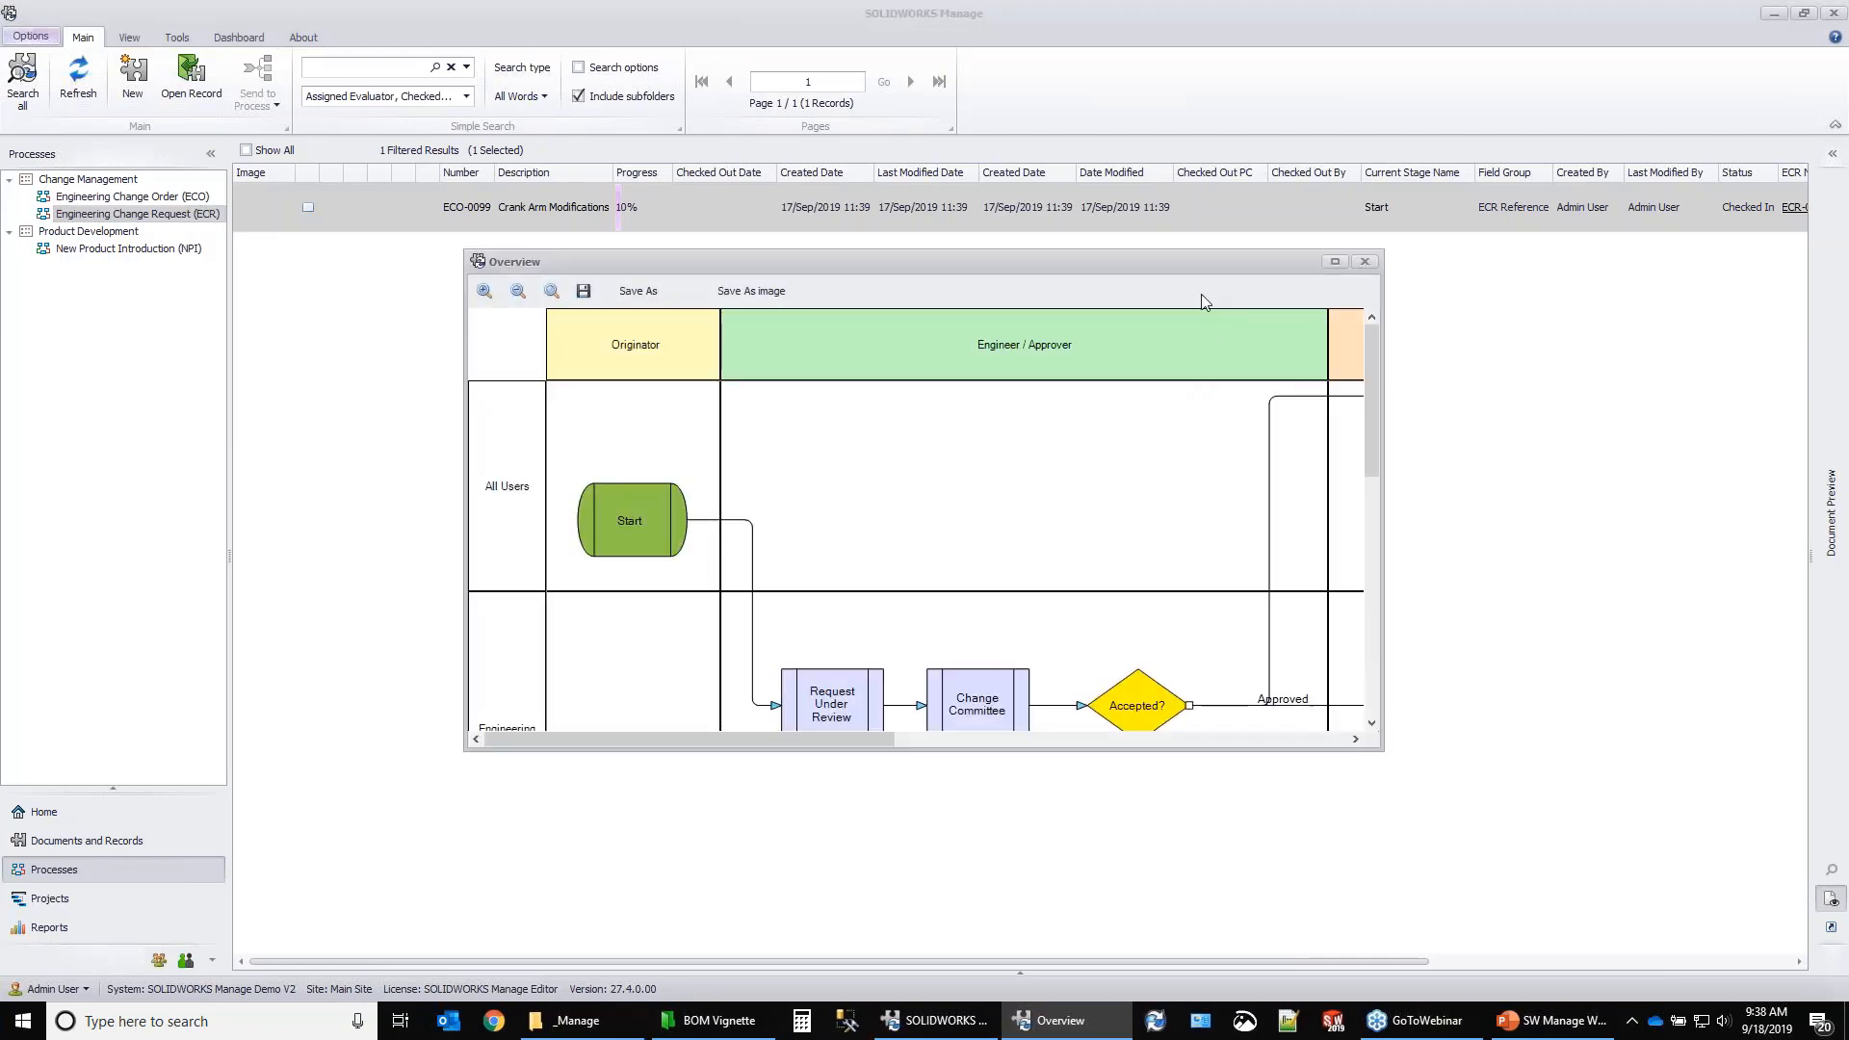
drag(1082, 265, 804, 170)
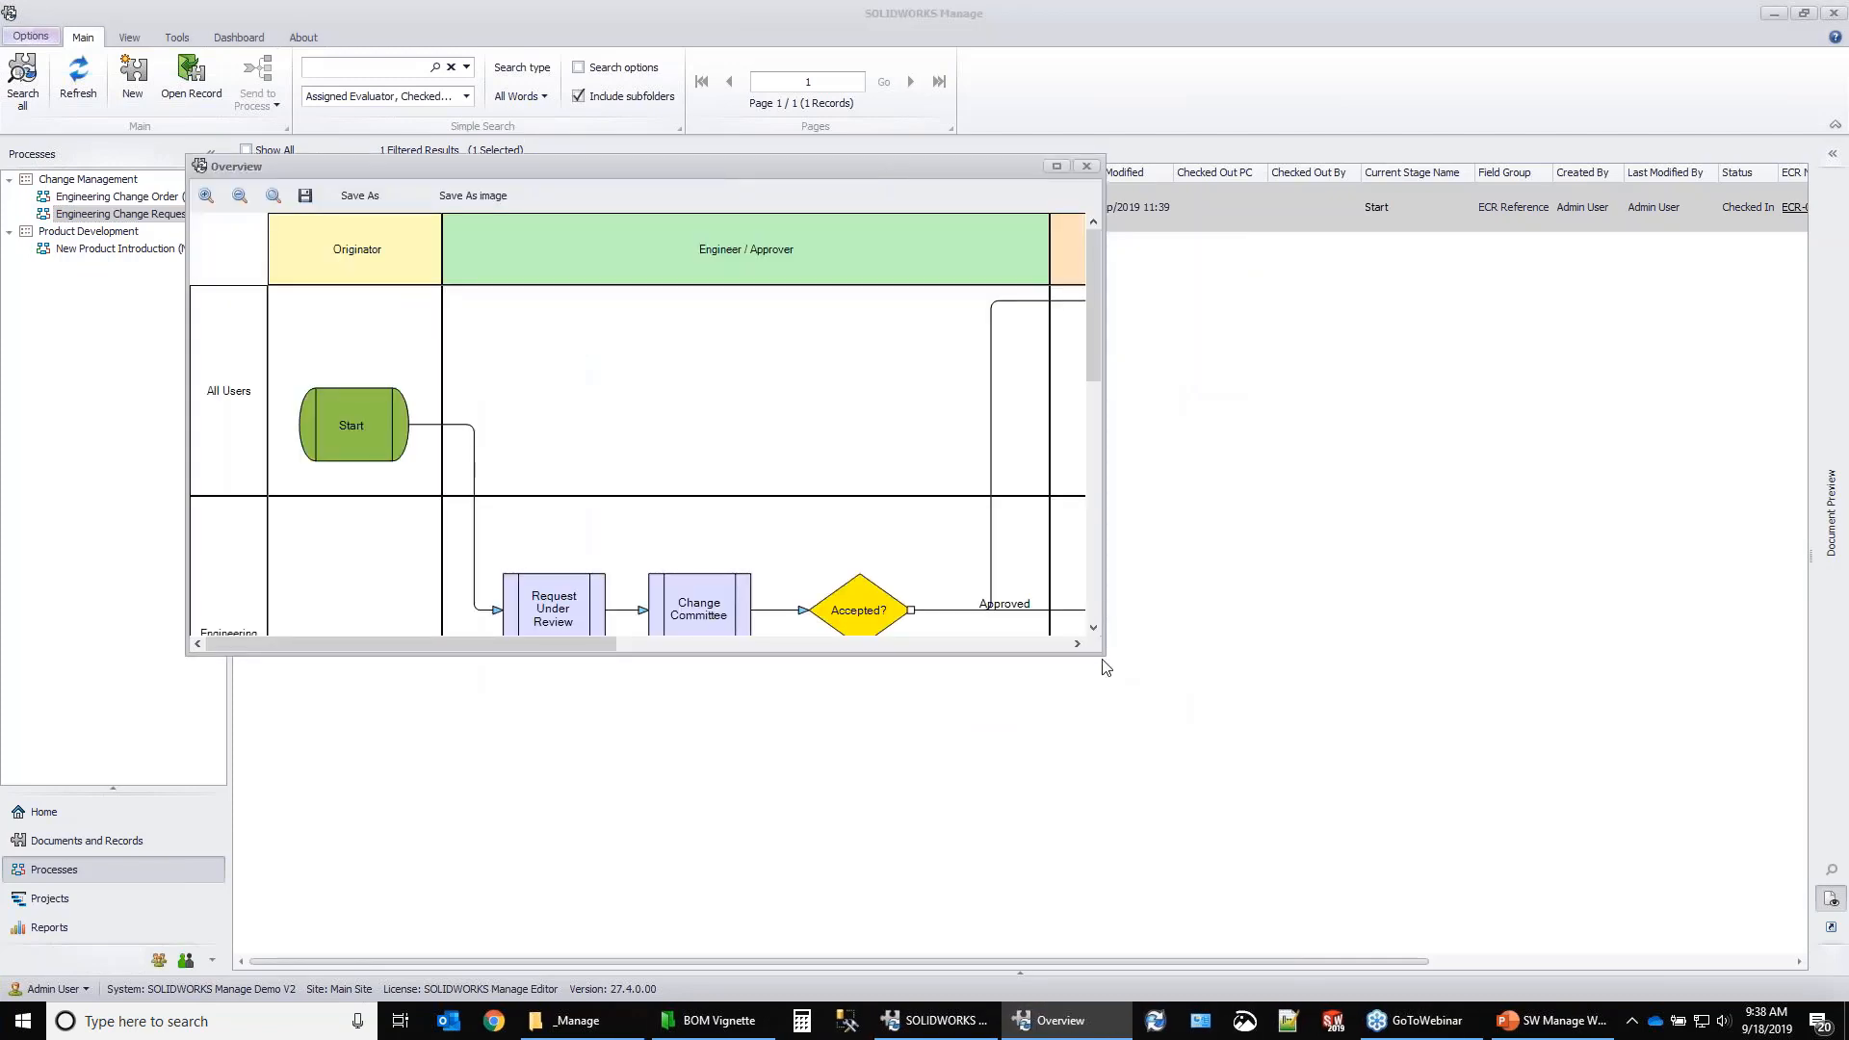
drag(1103, 653, 1632, 922)
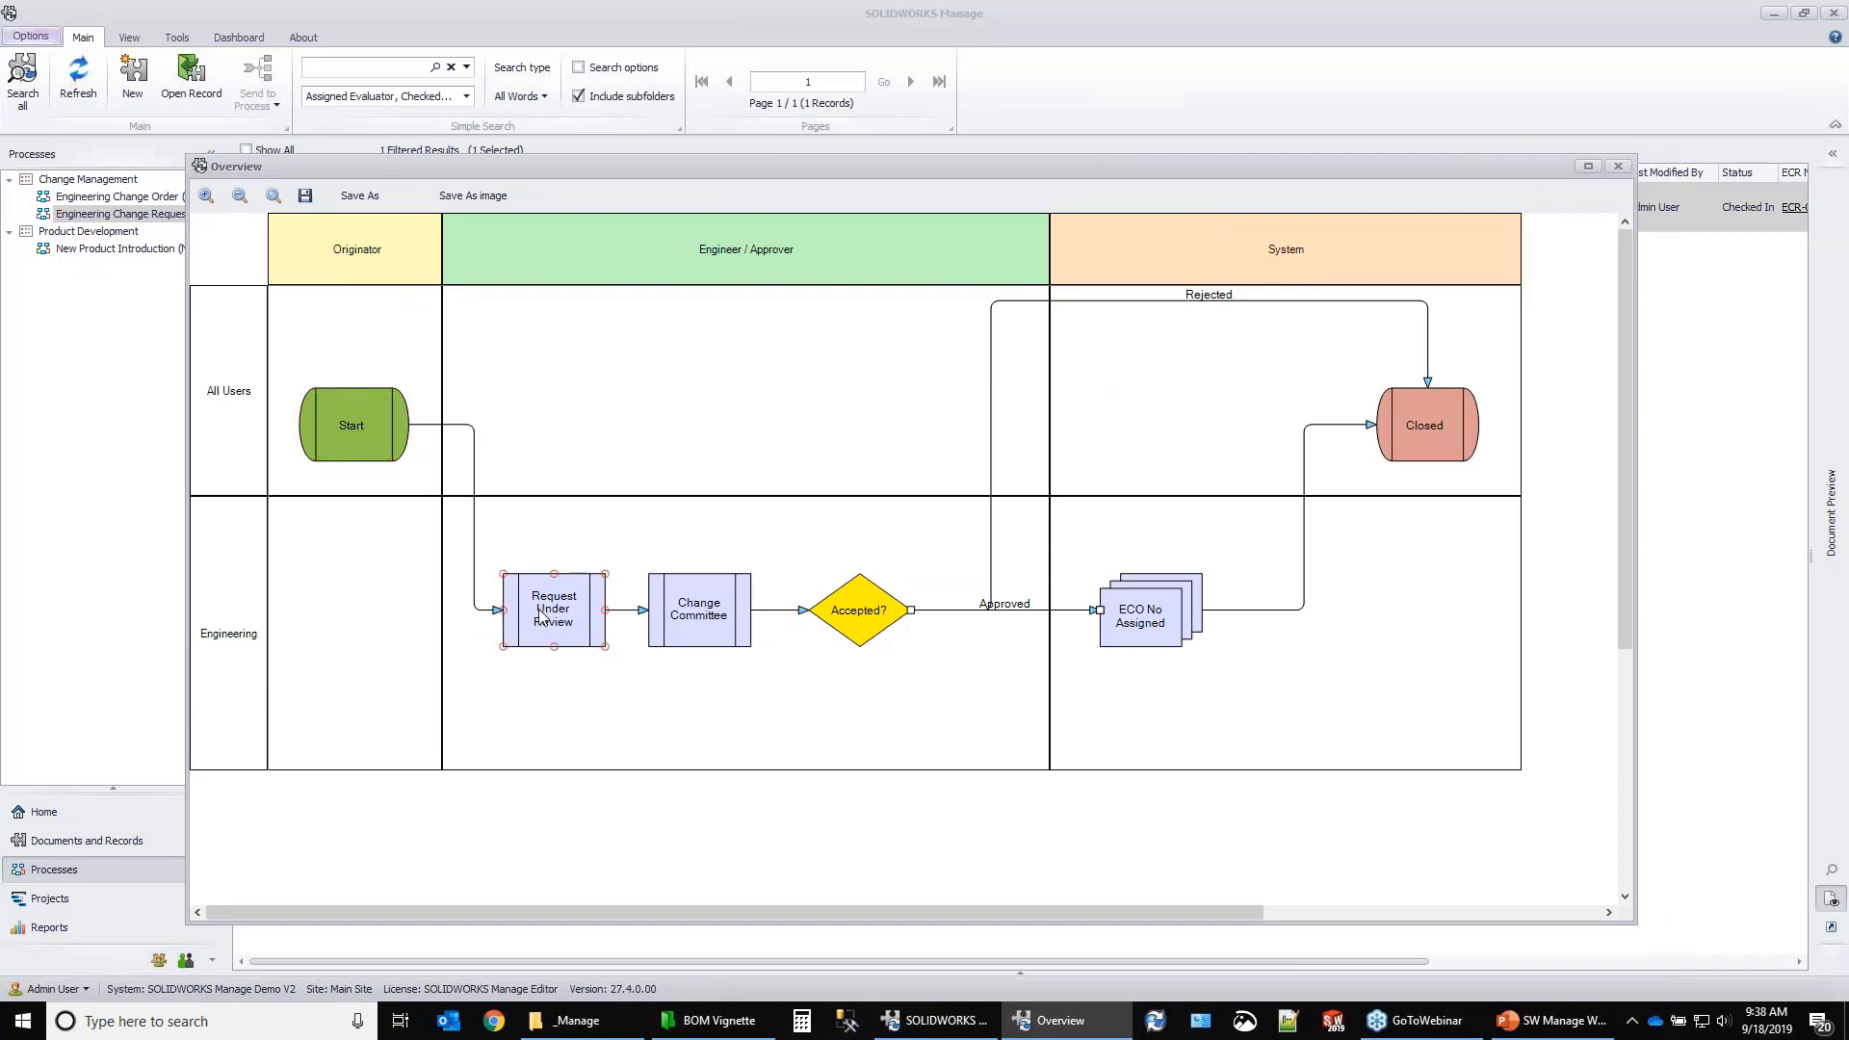
click(679, 635)
click(833, 626)
click(1197, 609)
click(1617, 167)
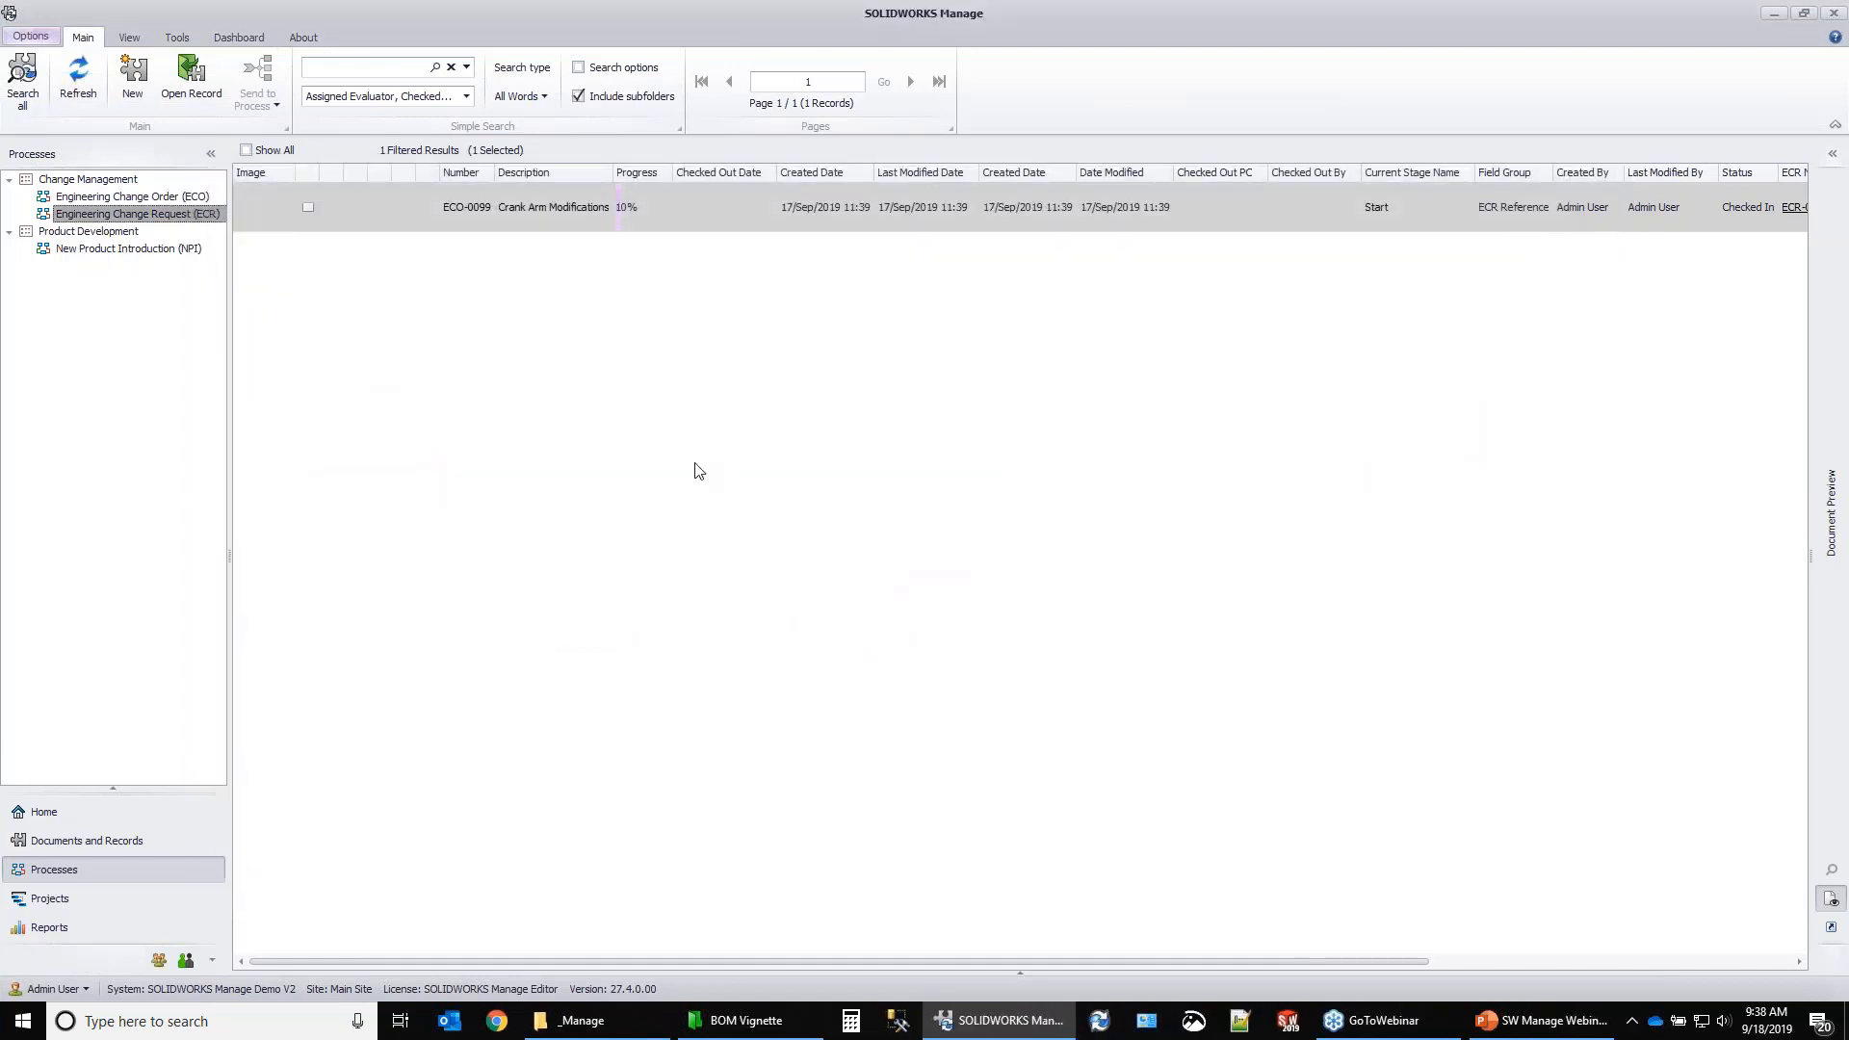
Show all engineering change orders including finished ones, and return to the list of active ones only.
click(247, 150)
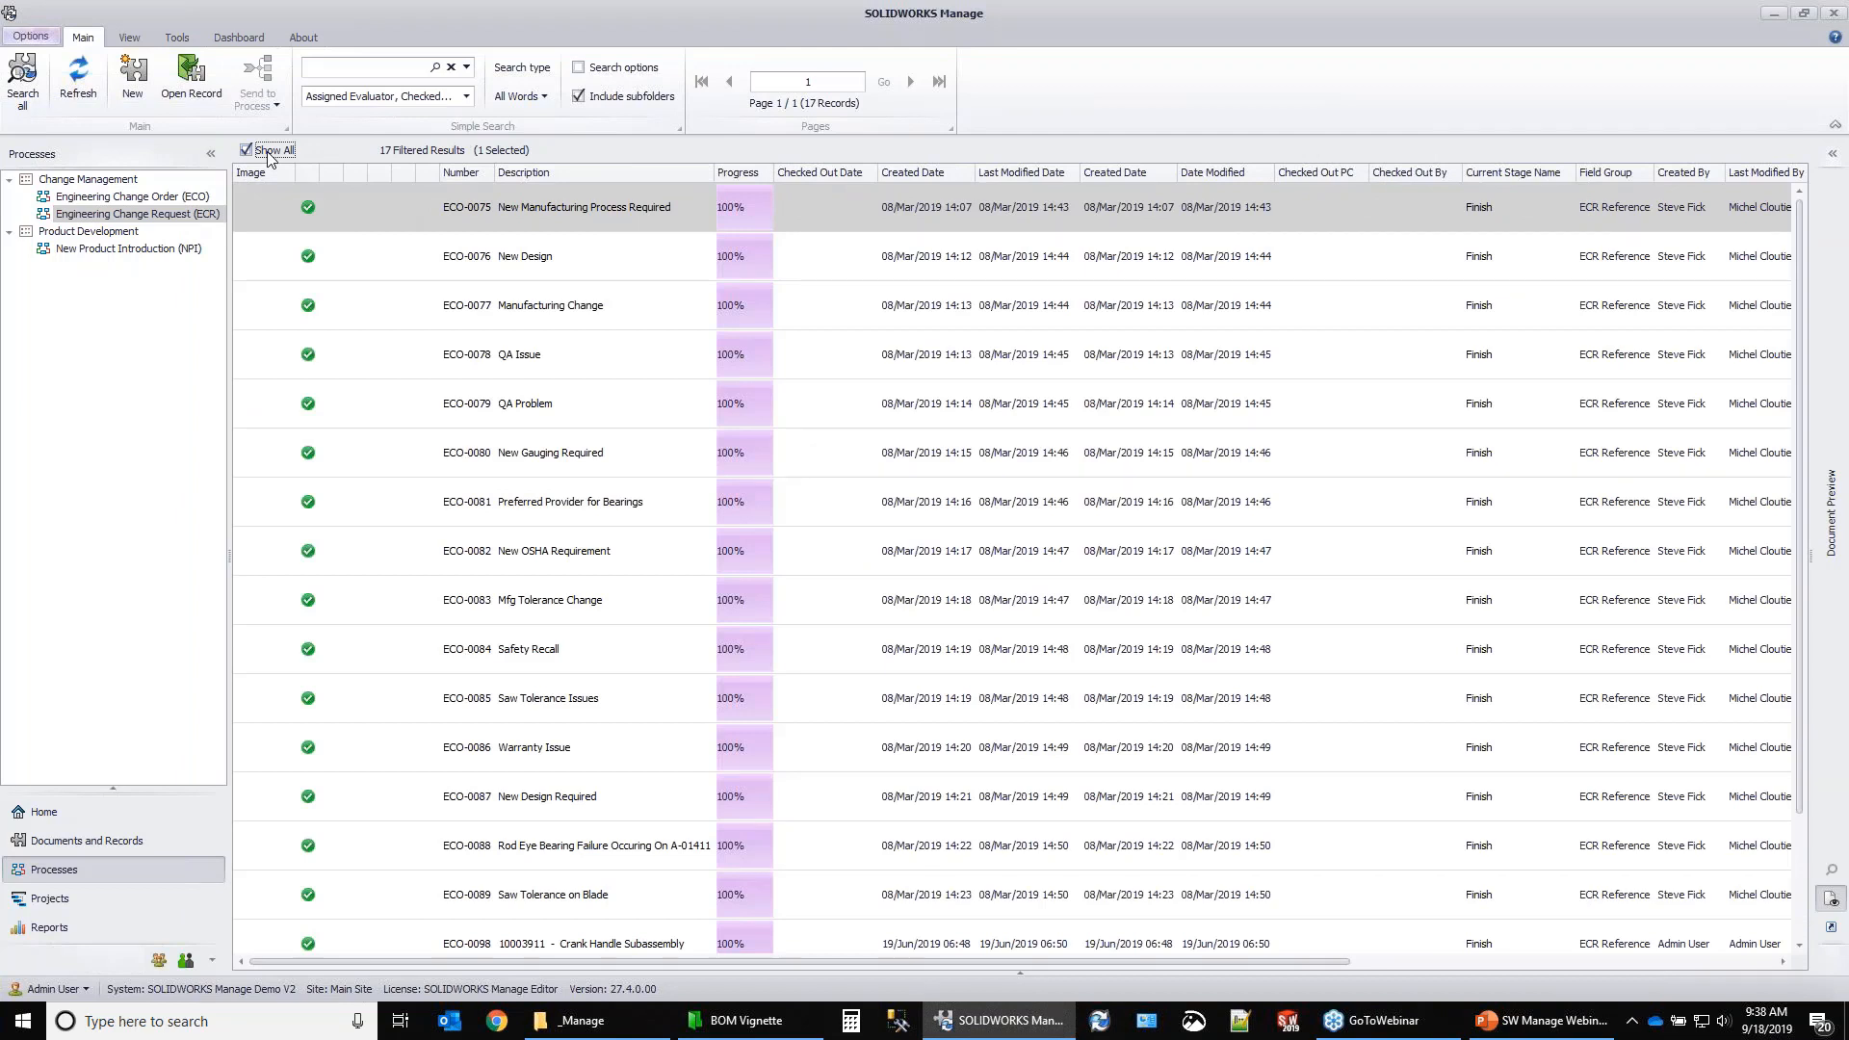
click(270, 154)
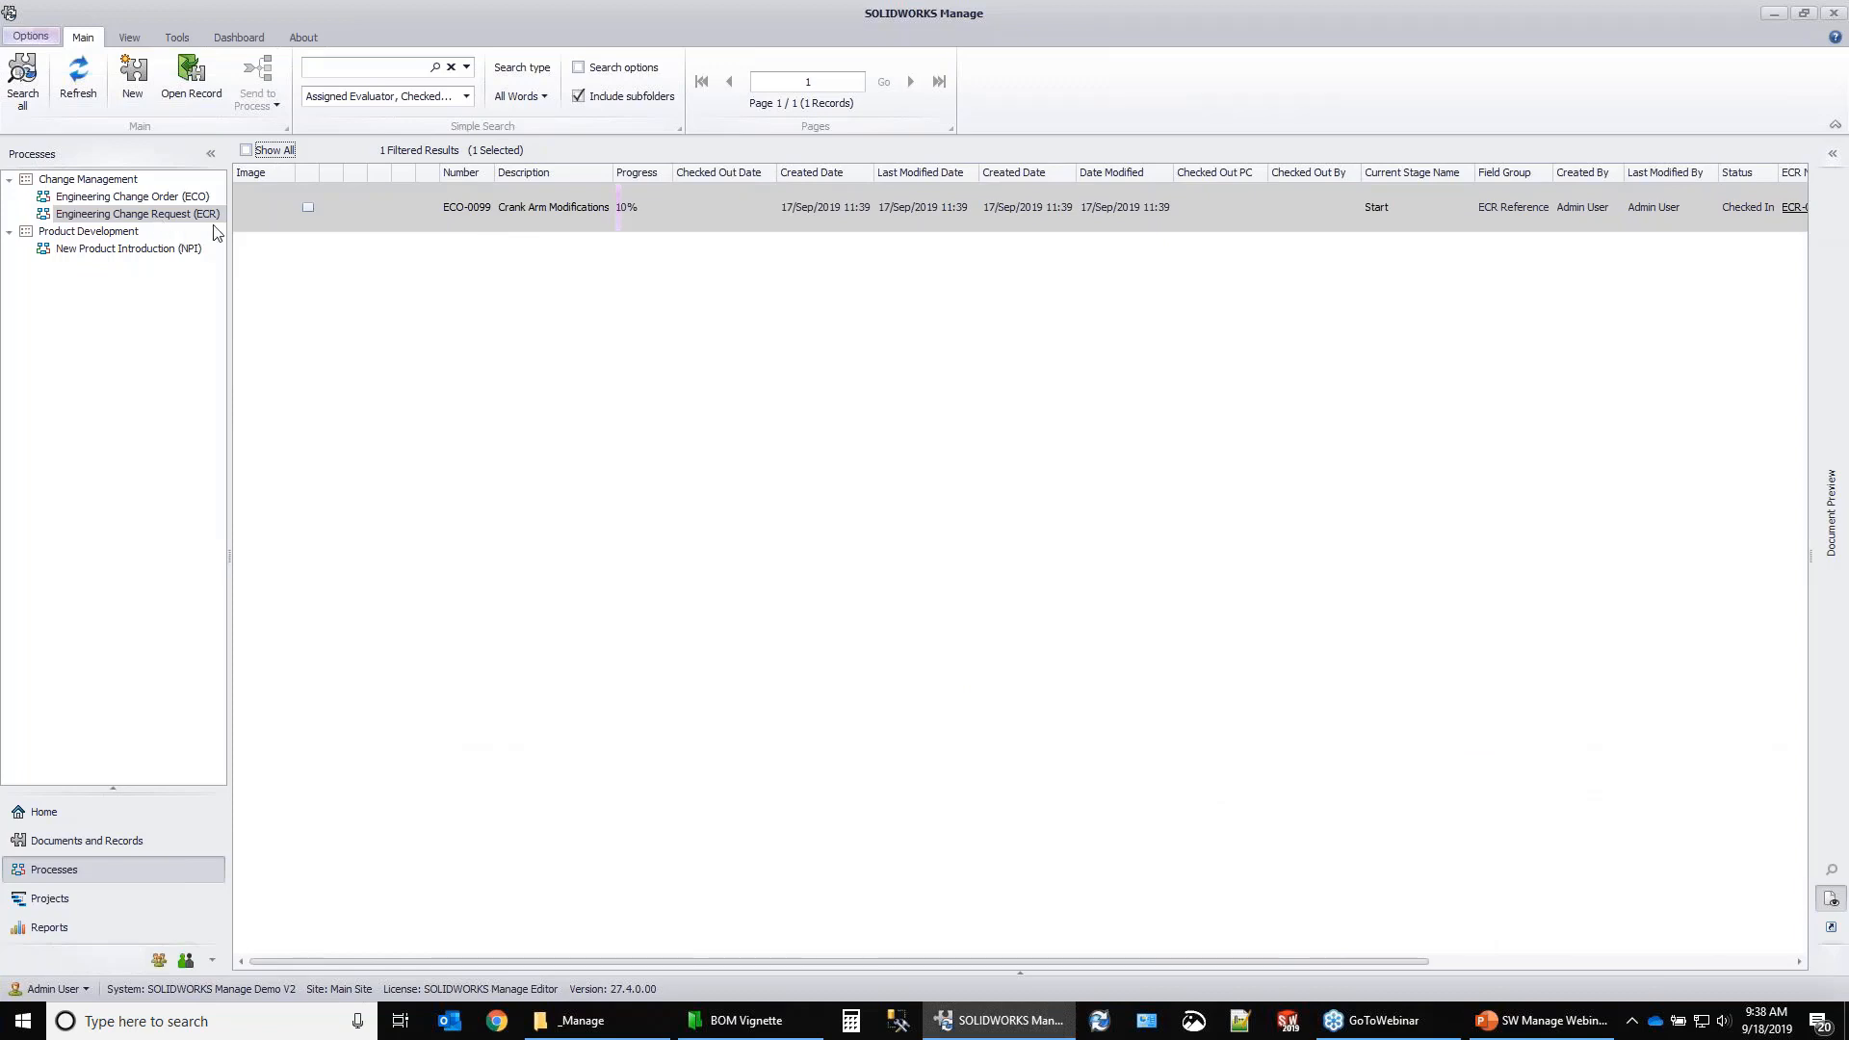
click(131, 198)
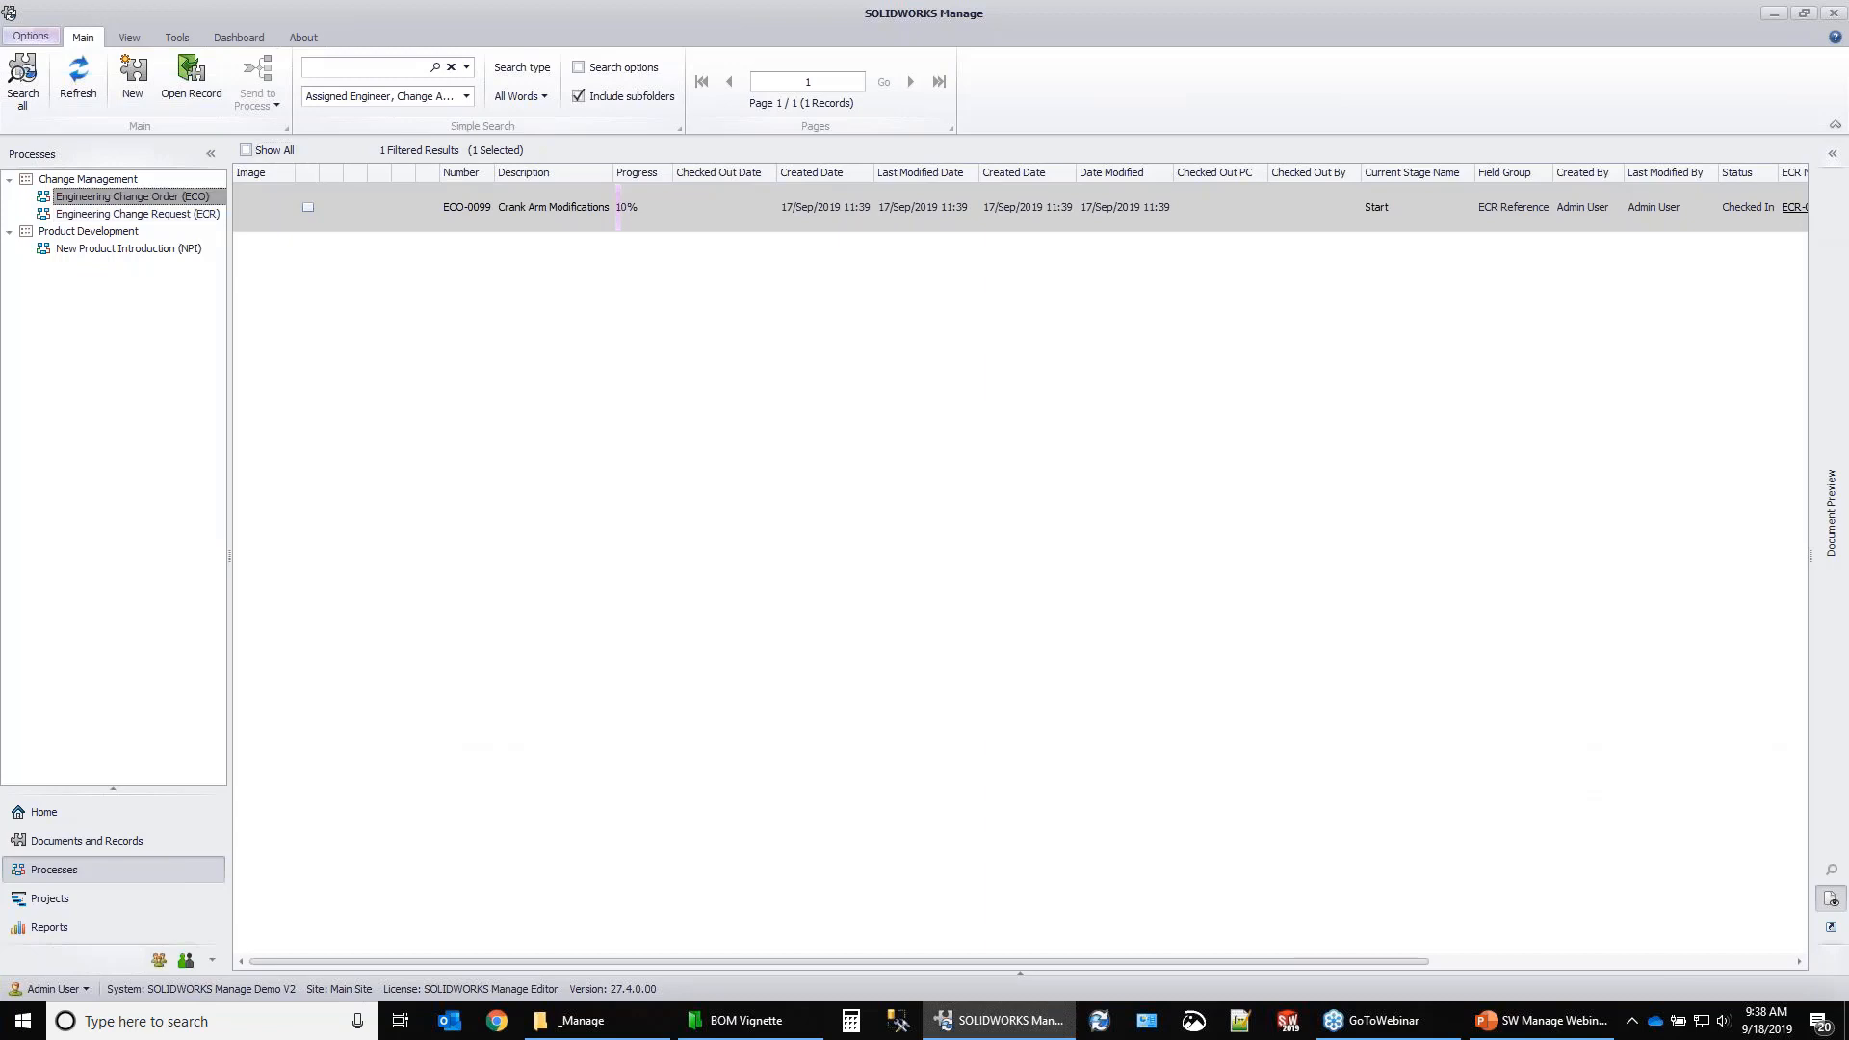
Open the Engineering Change Request list and review the related engineering change orders and properties of ECR-0131.
click(132, 214)
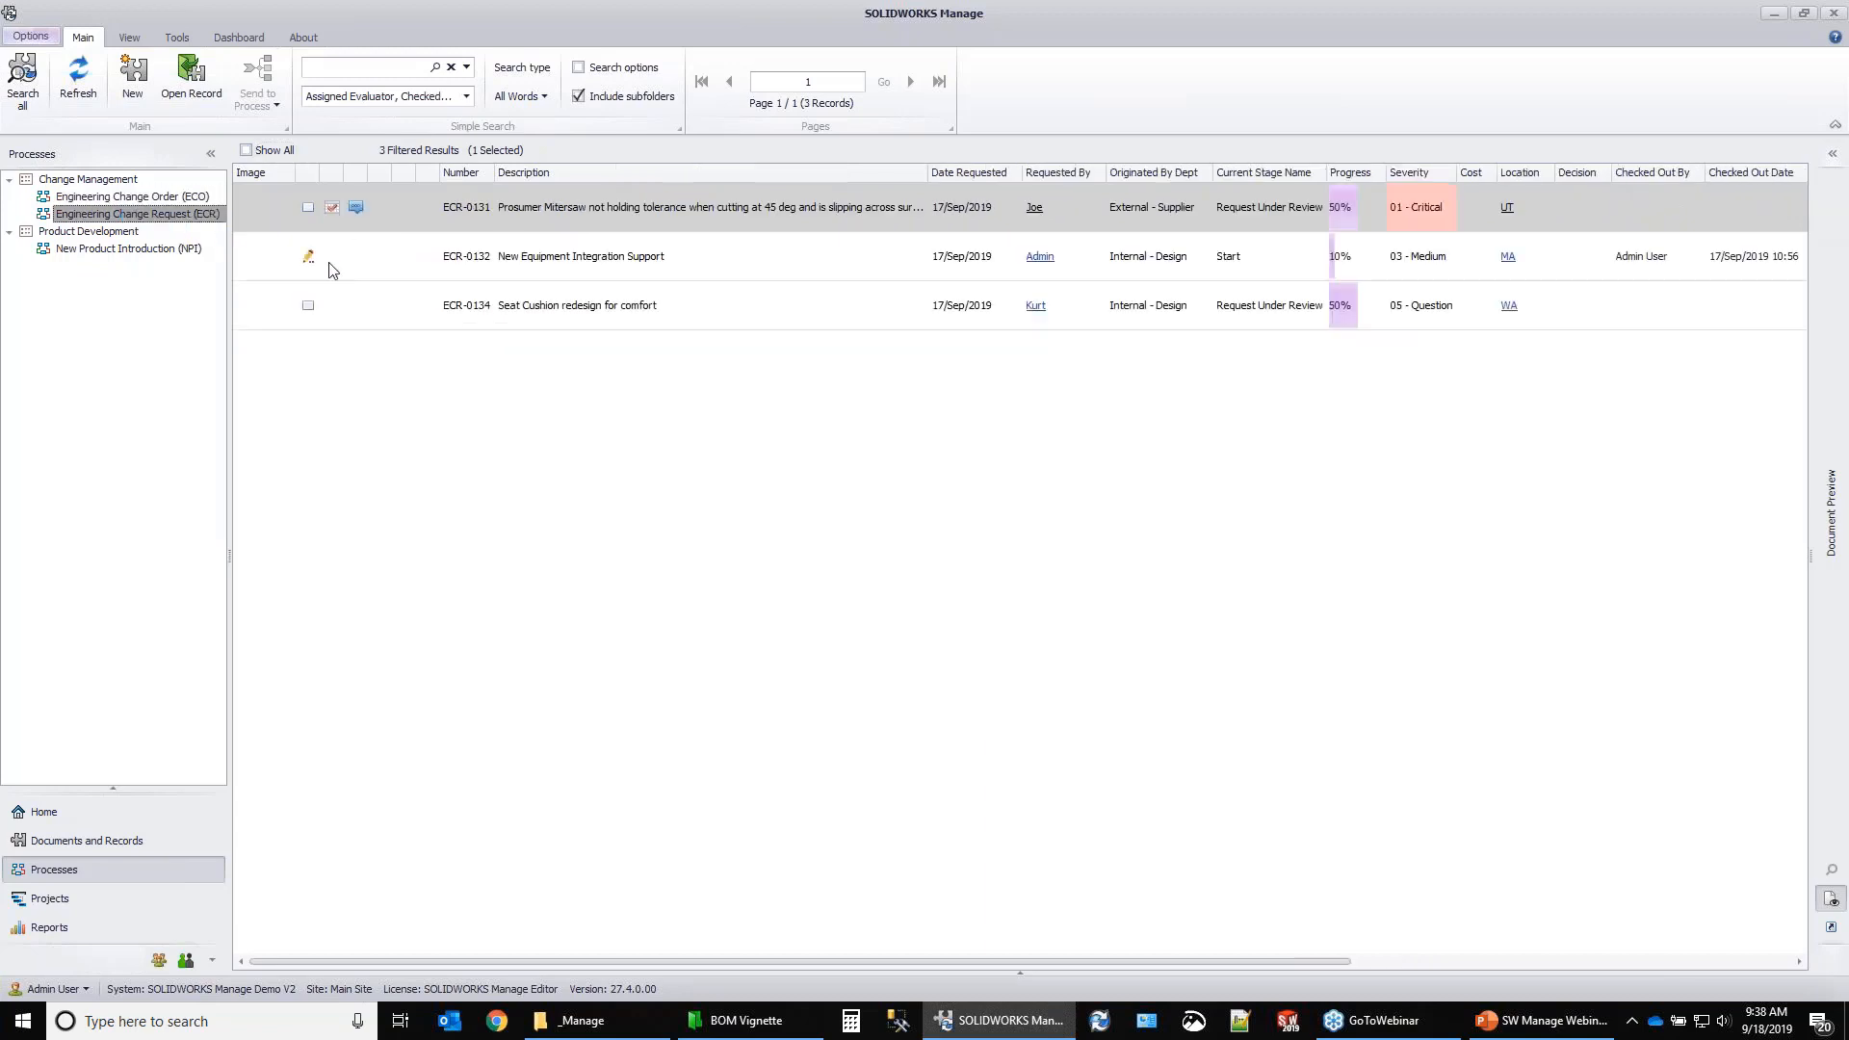
click(551, 214)
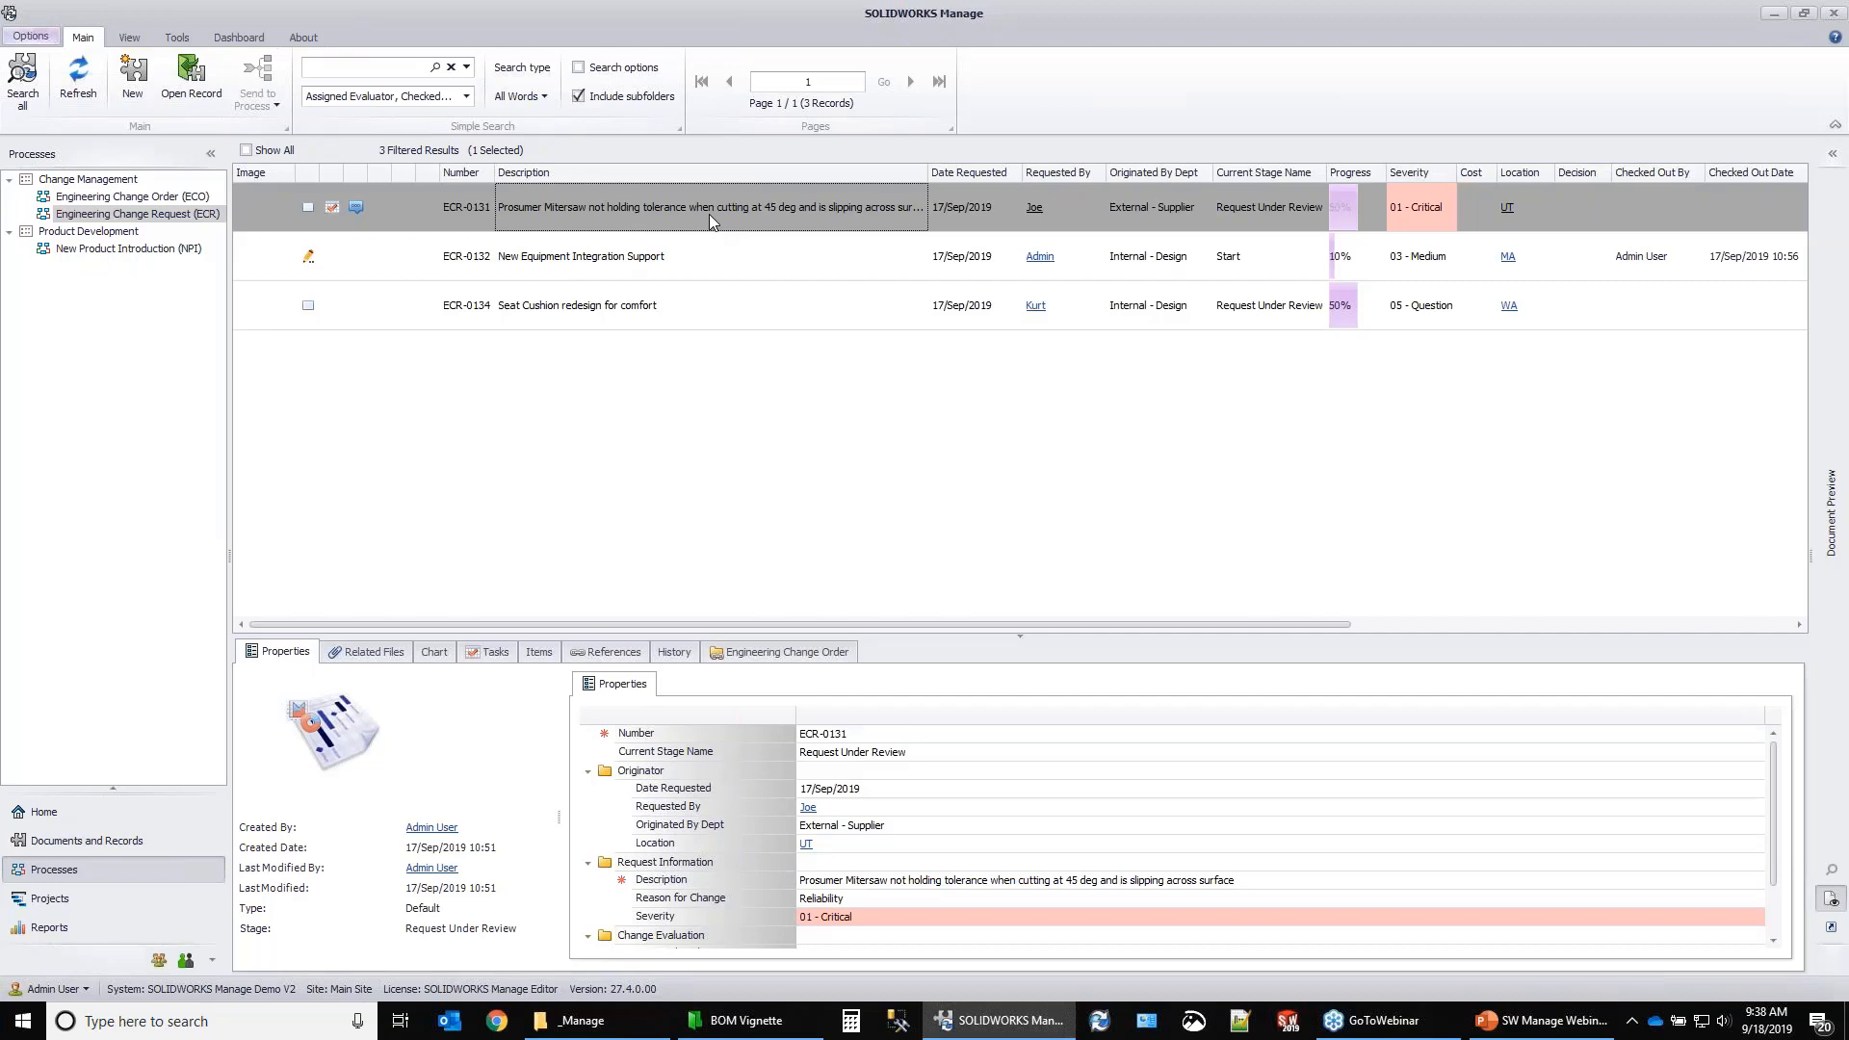
click(769, 655)
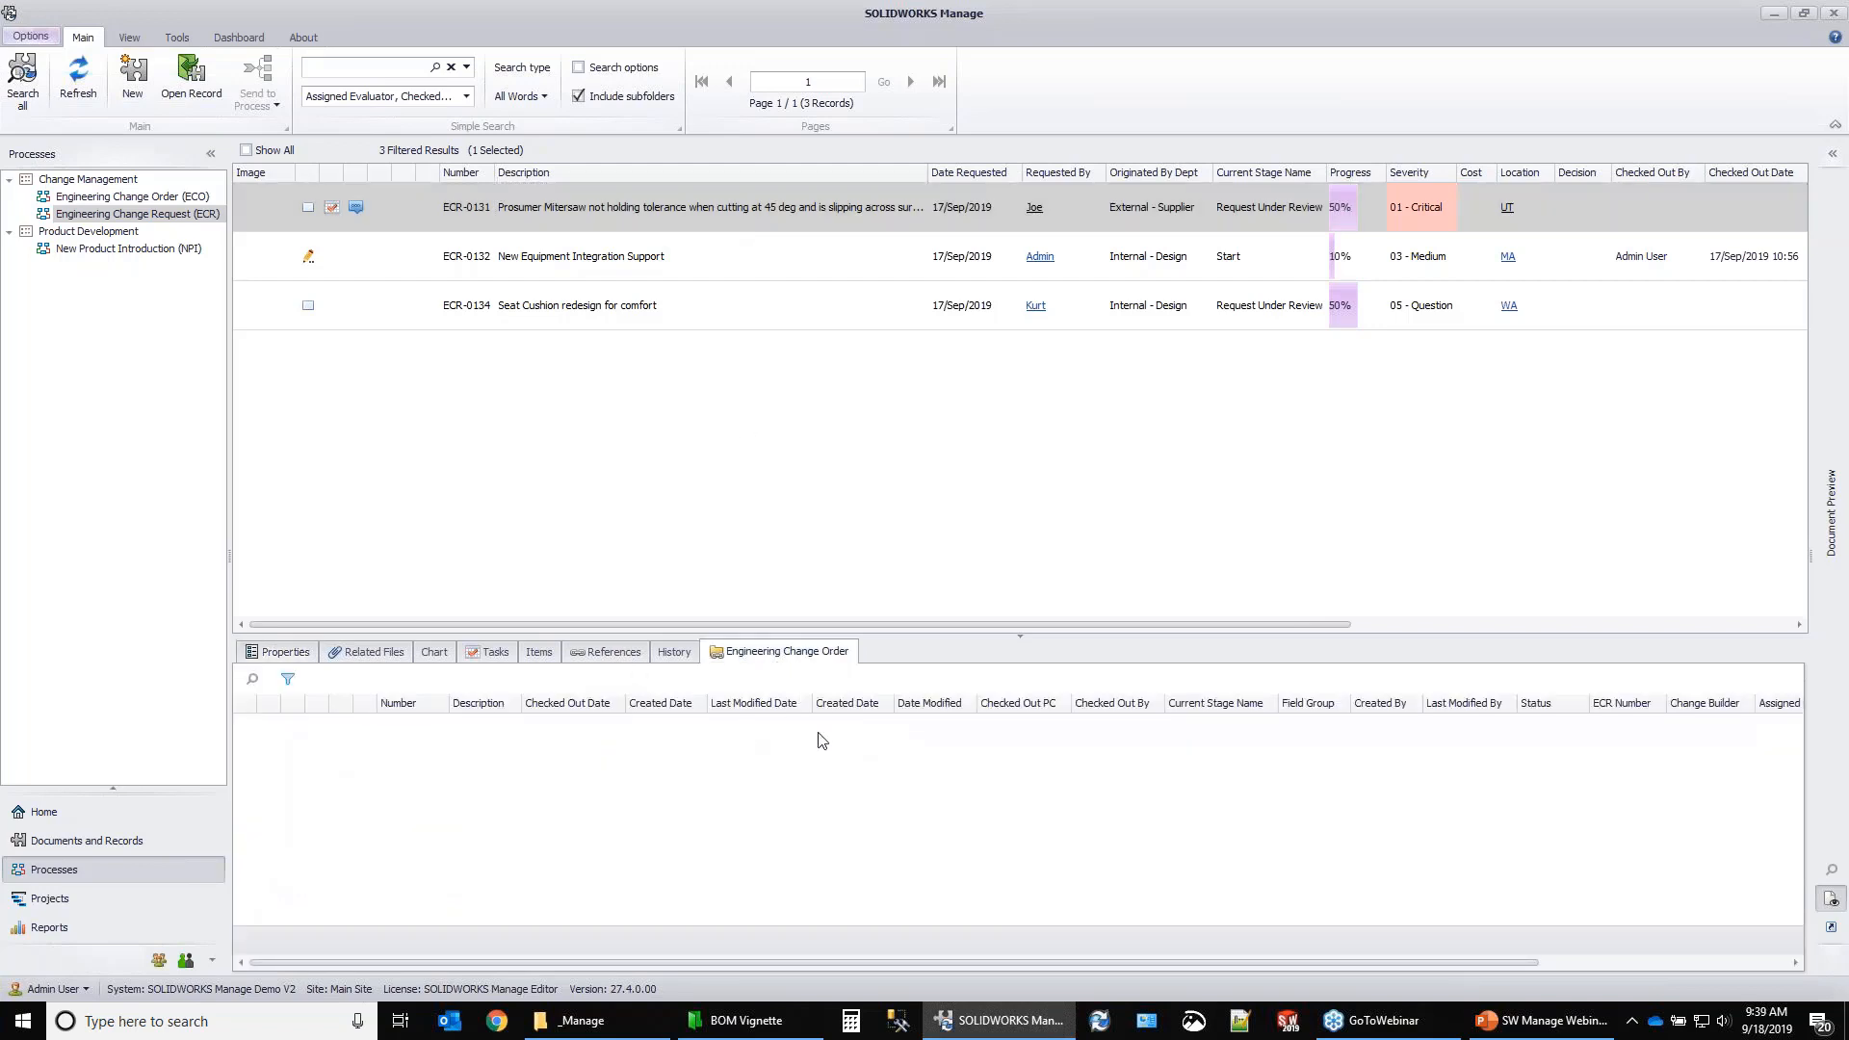
click(287, 654)
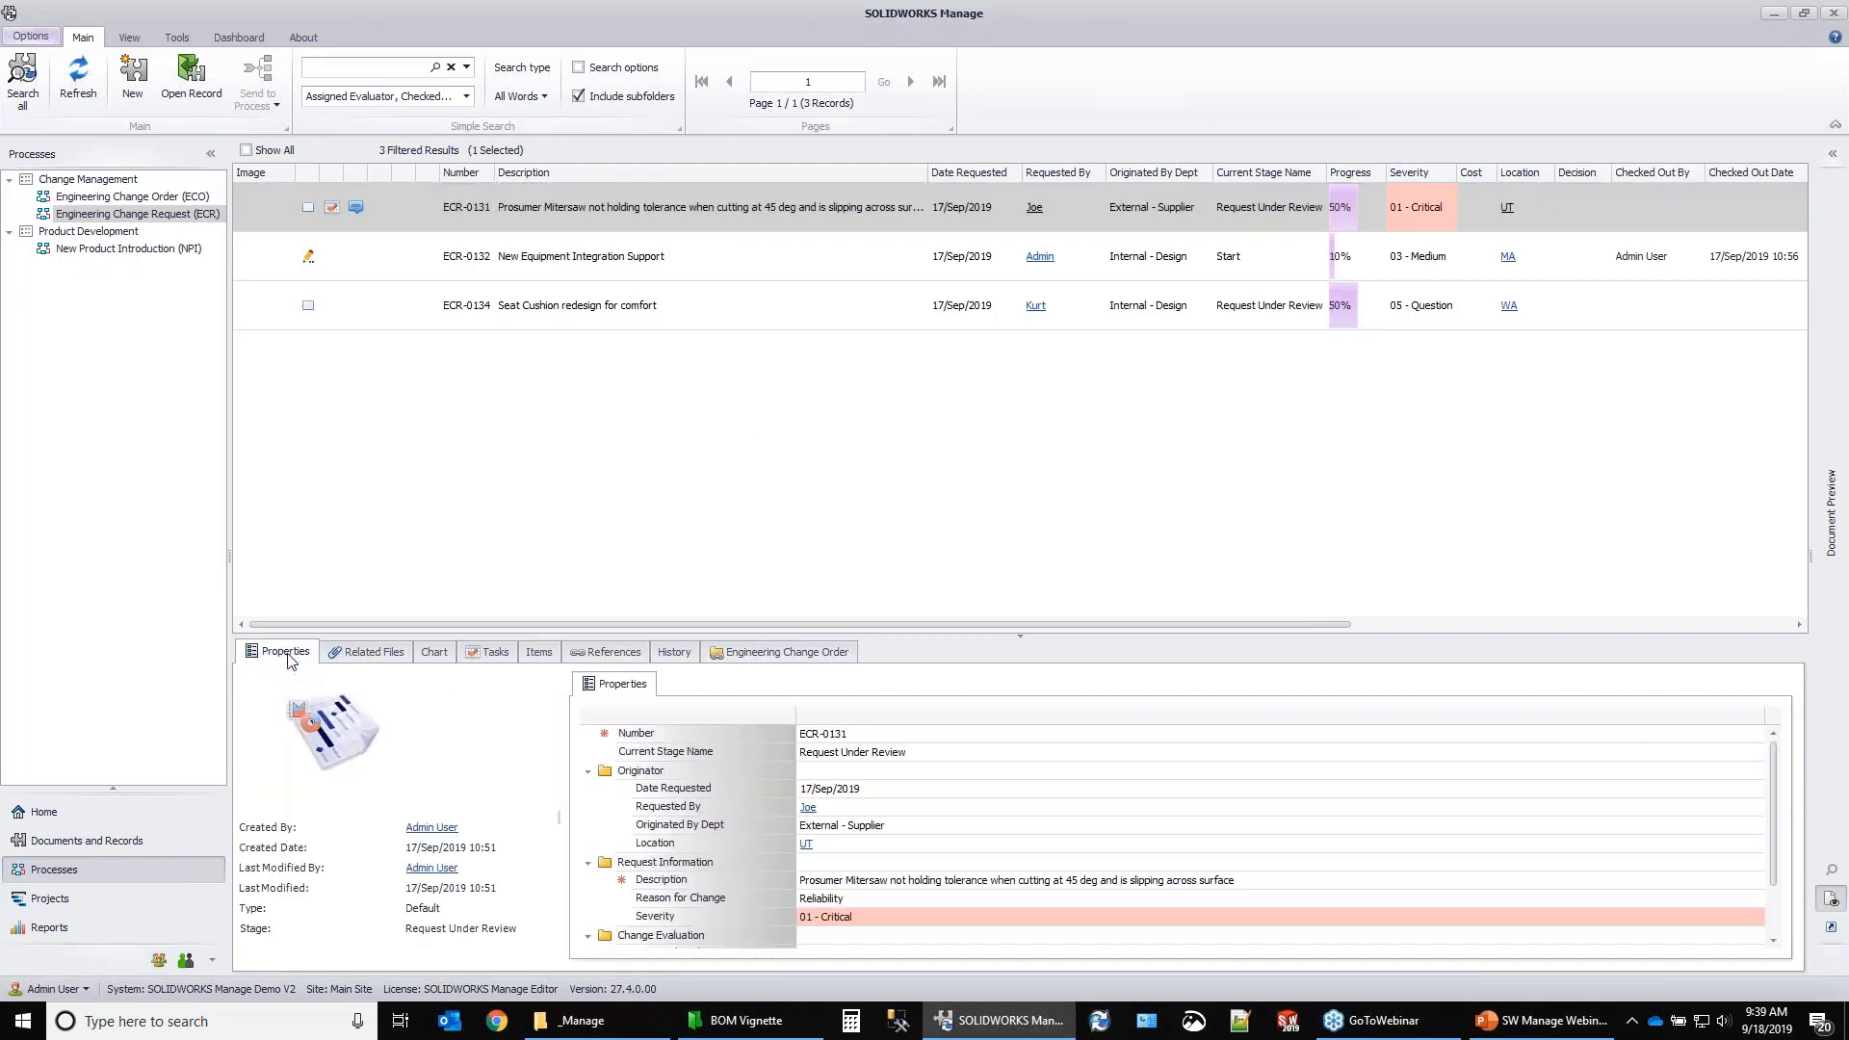
Open engineering change request ECR-0131 from the list and accept its process.
double_click(661, 216)
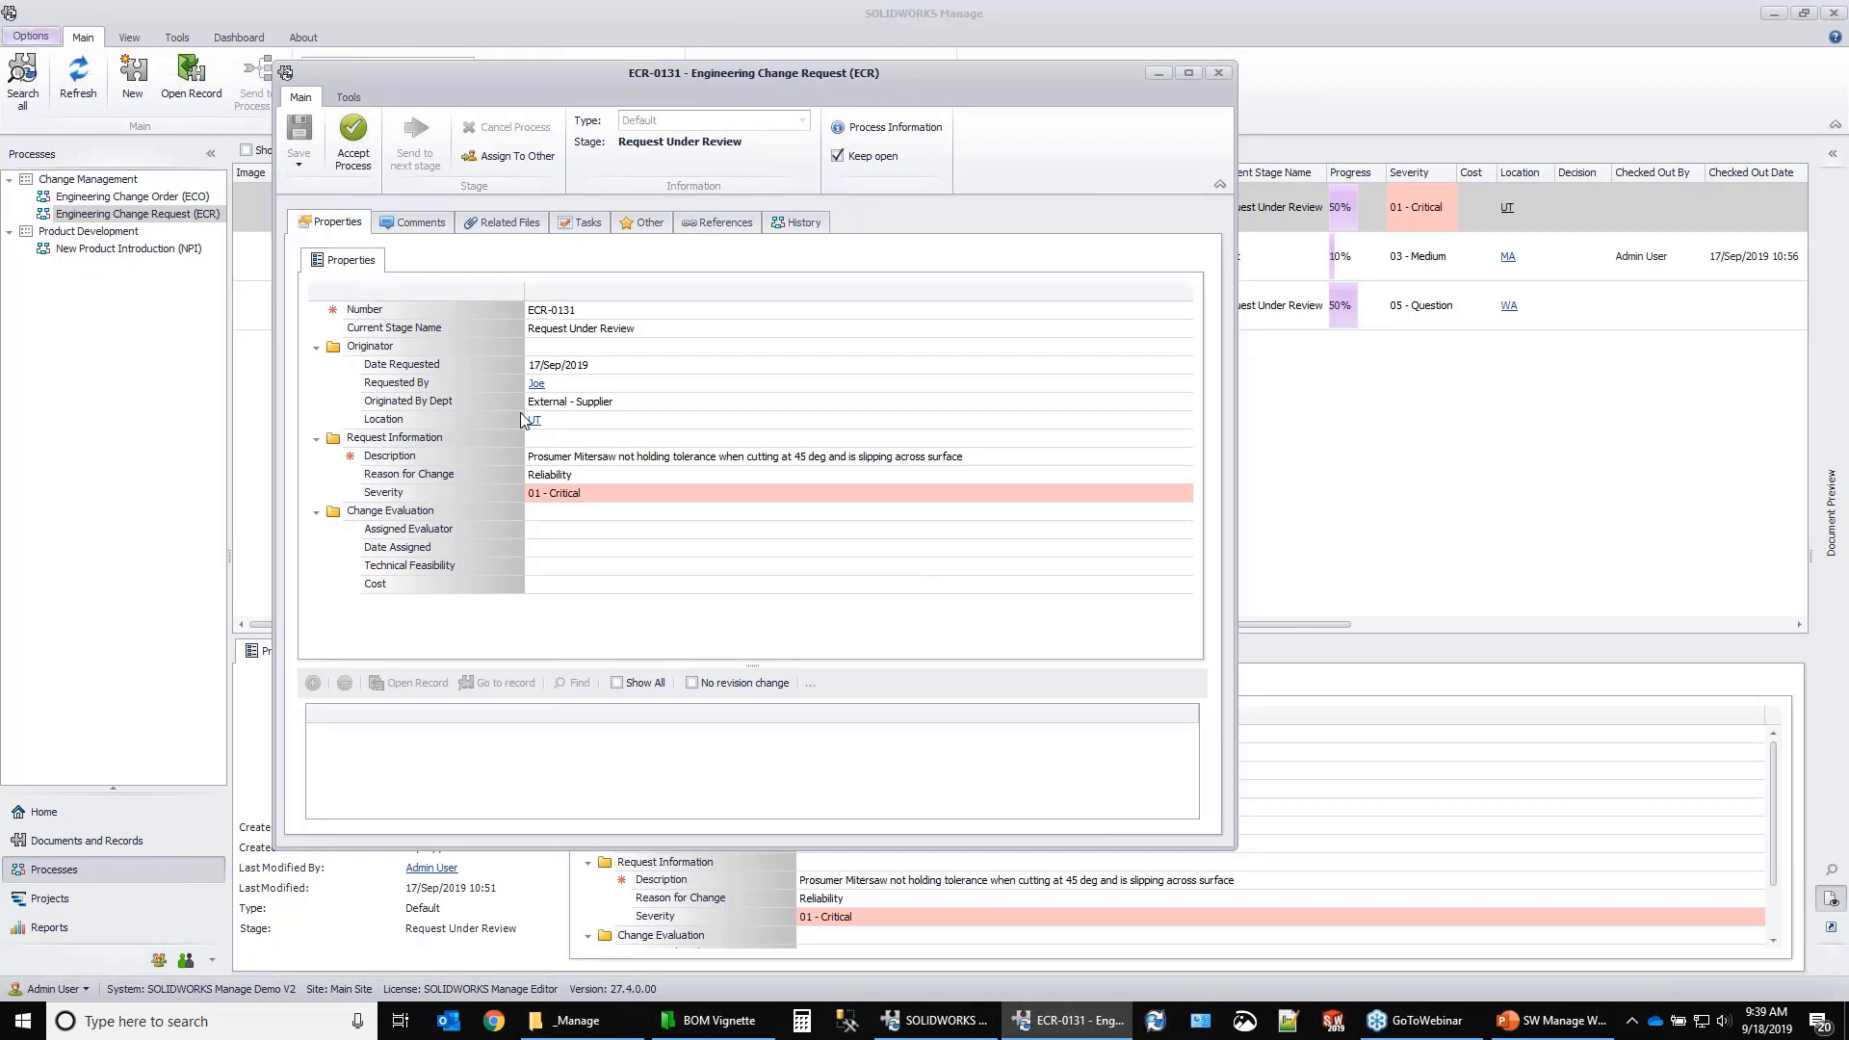
click(353, 140)
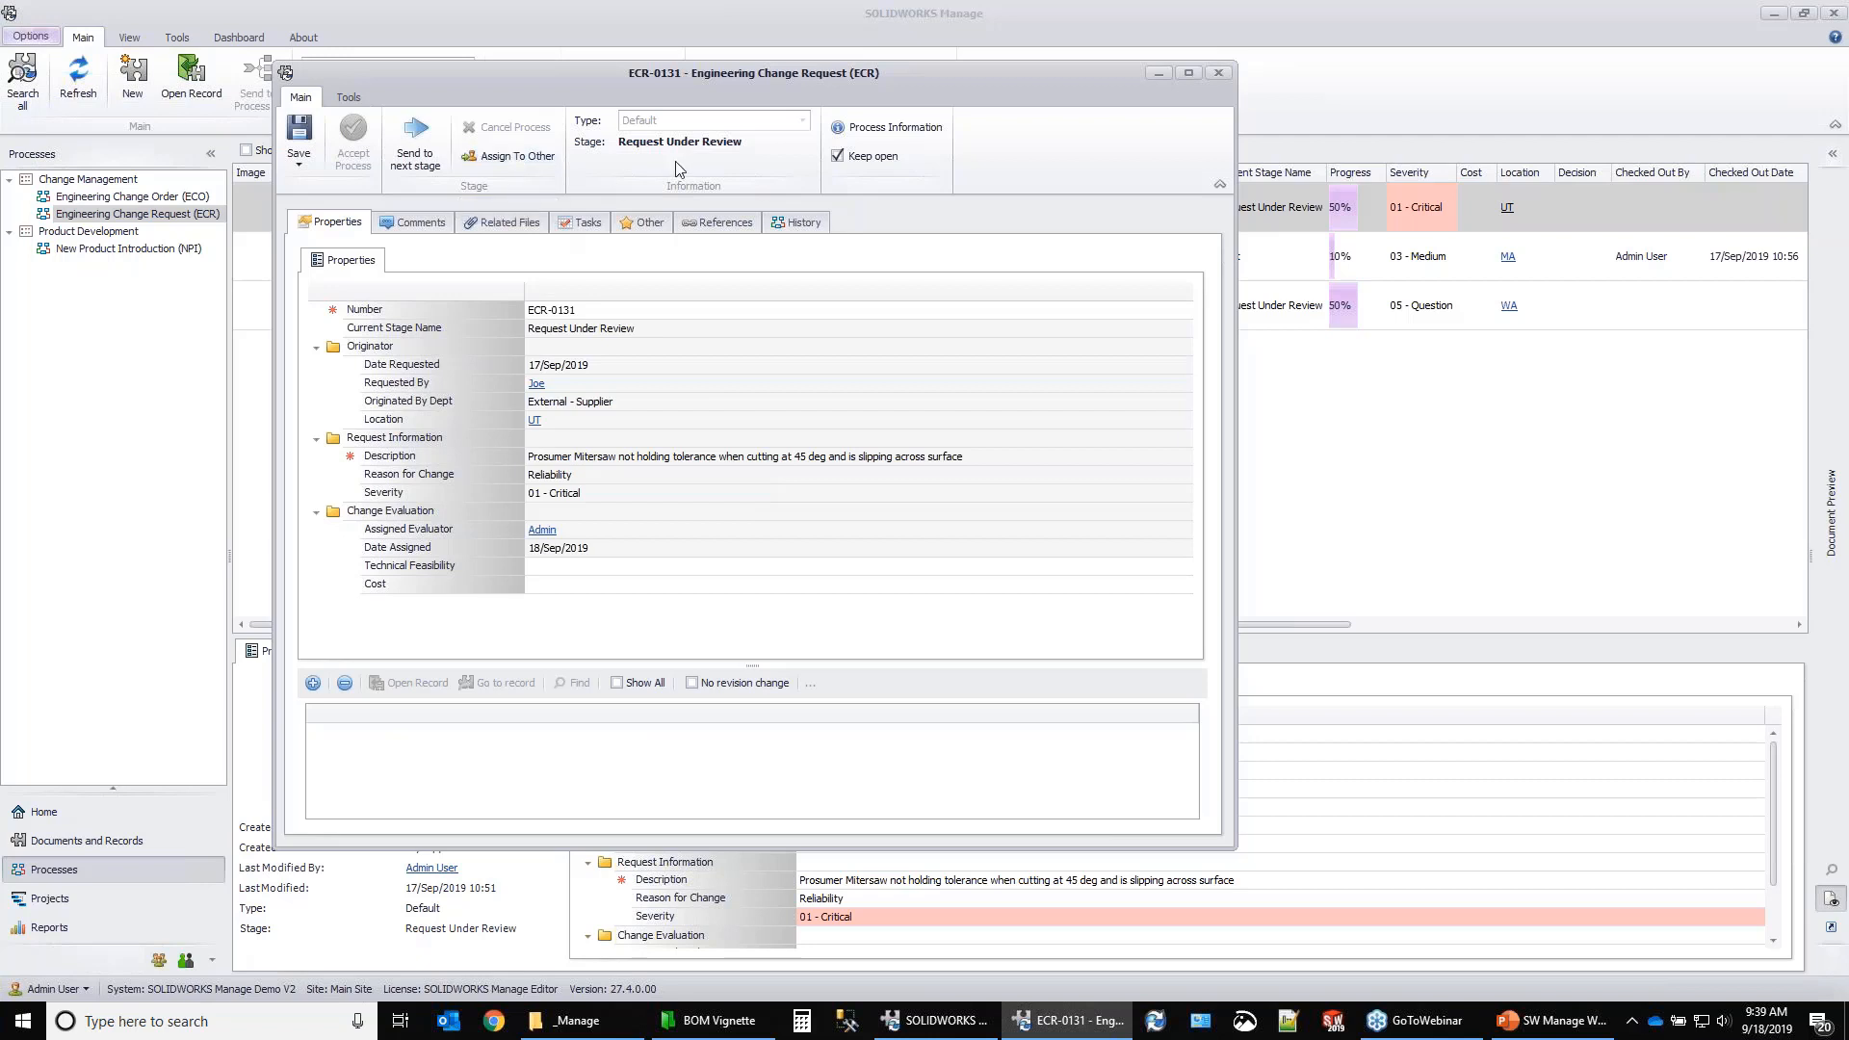
Show the process information of ECR-0131 and examine its stage users, completed steps and workflow diagram.
click(845, 133)
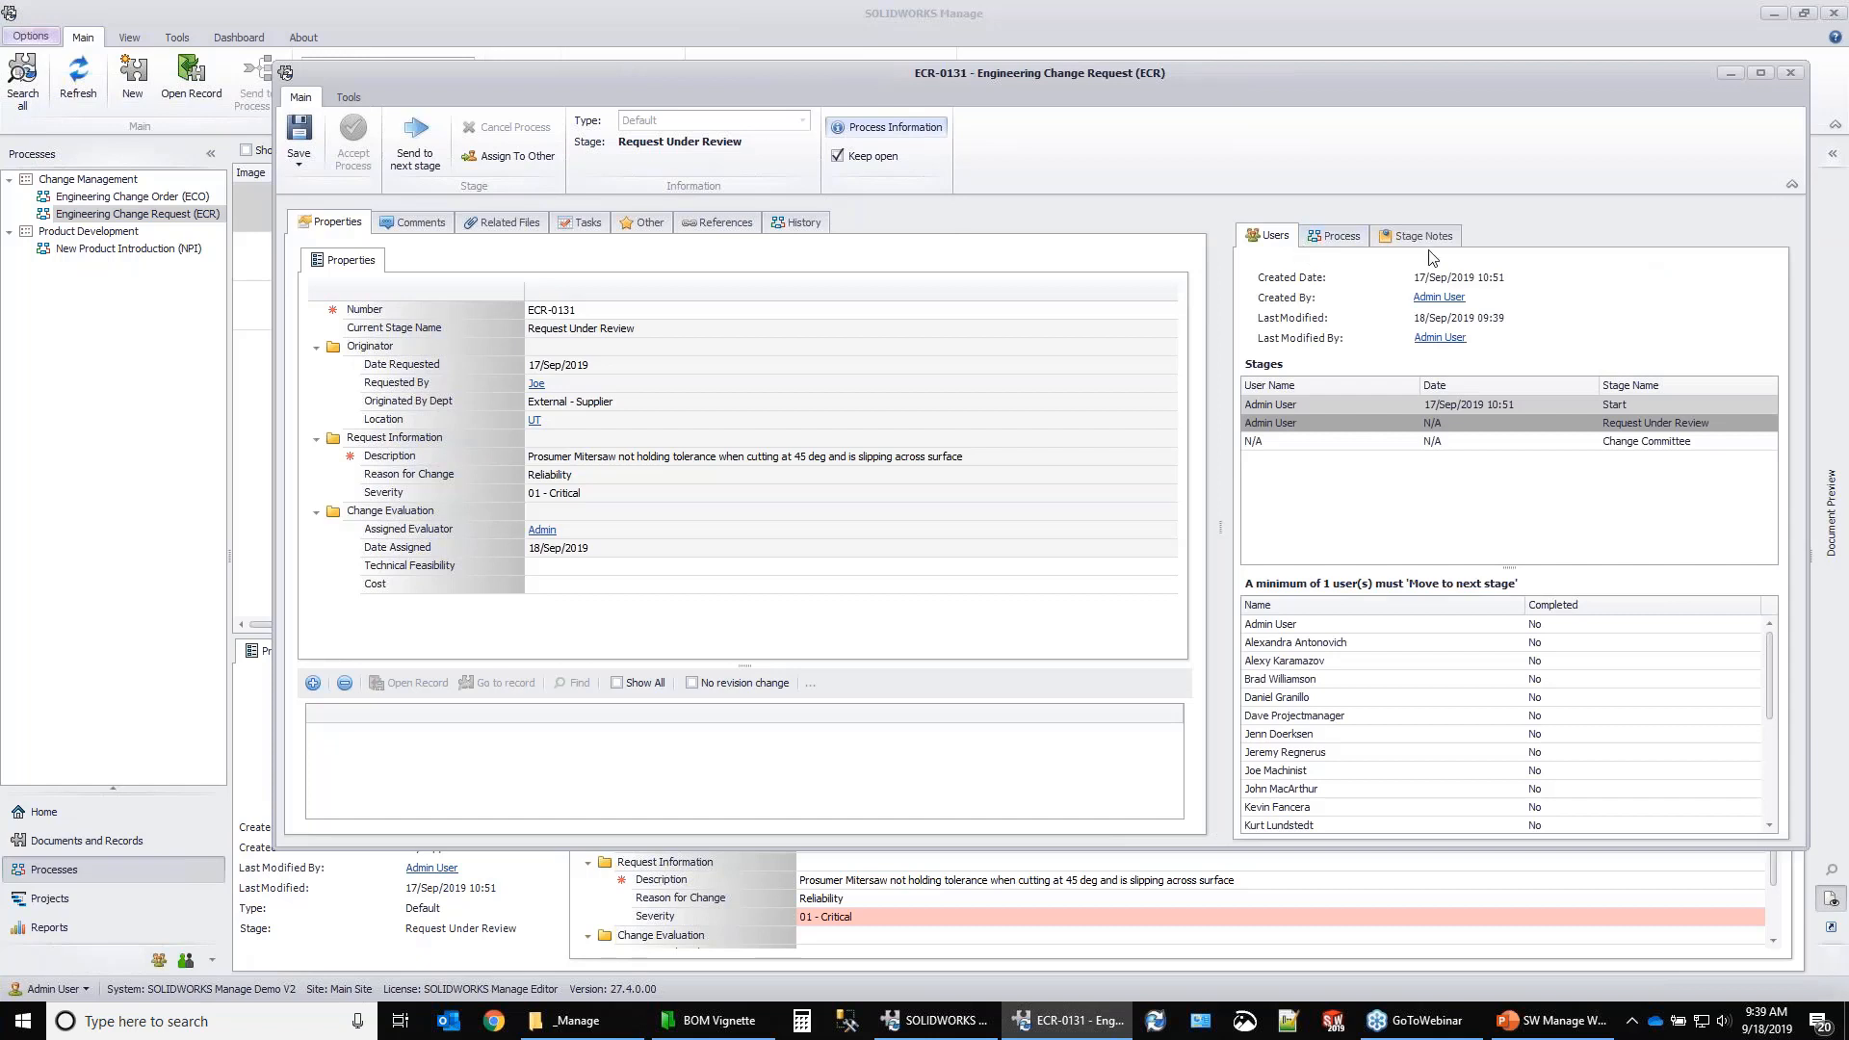
click(1338, 238)
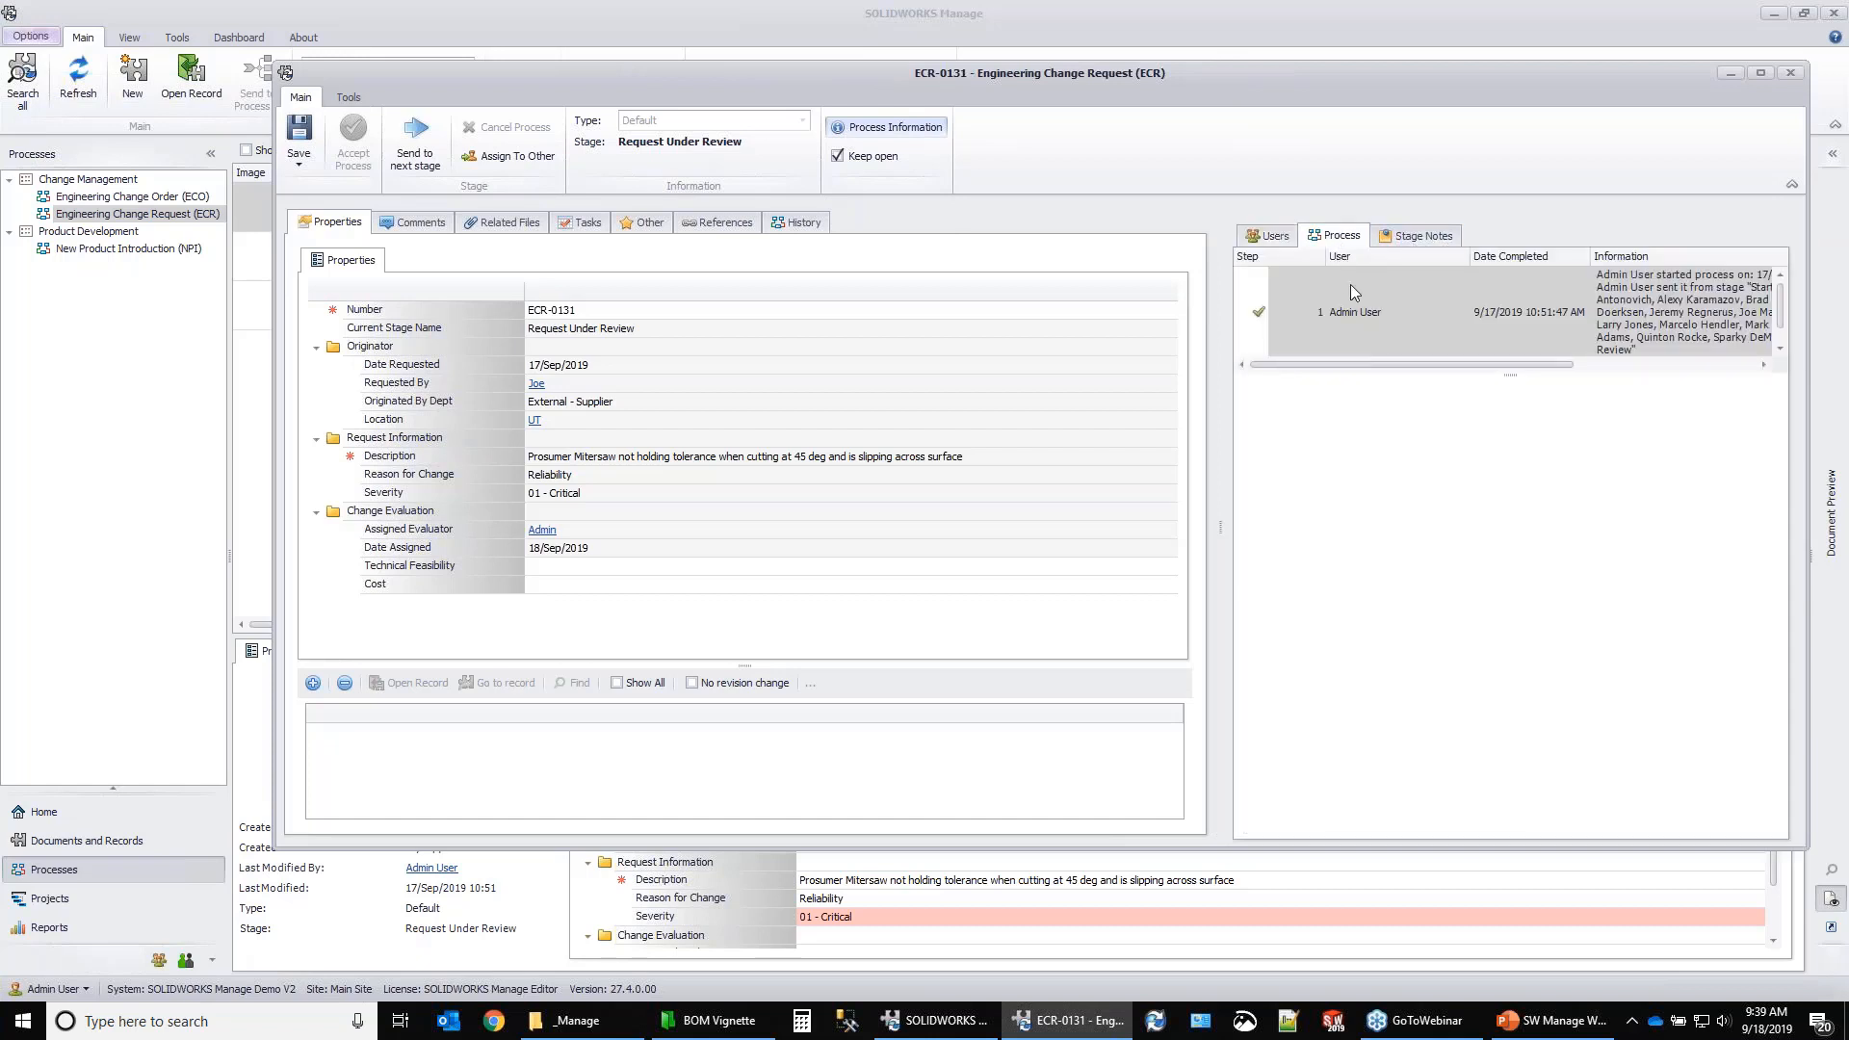
click(1343, 289)
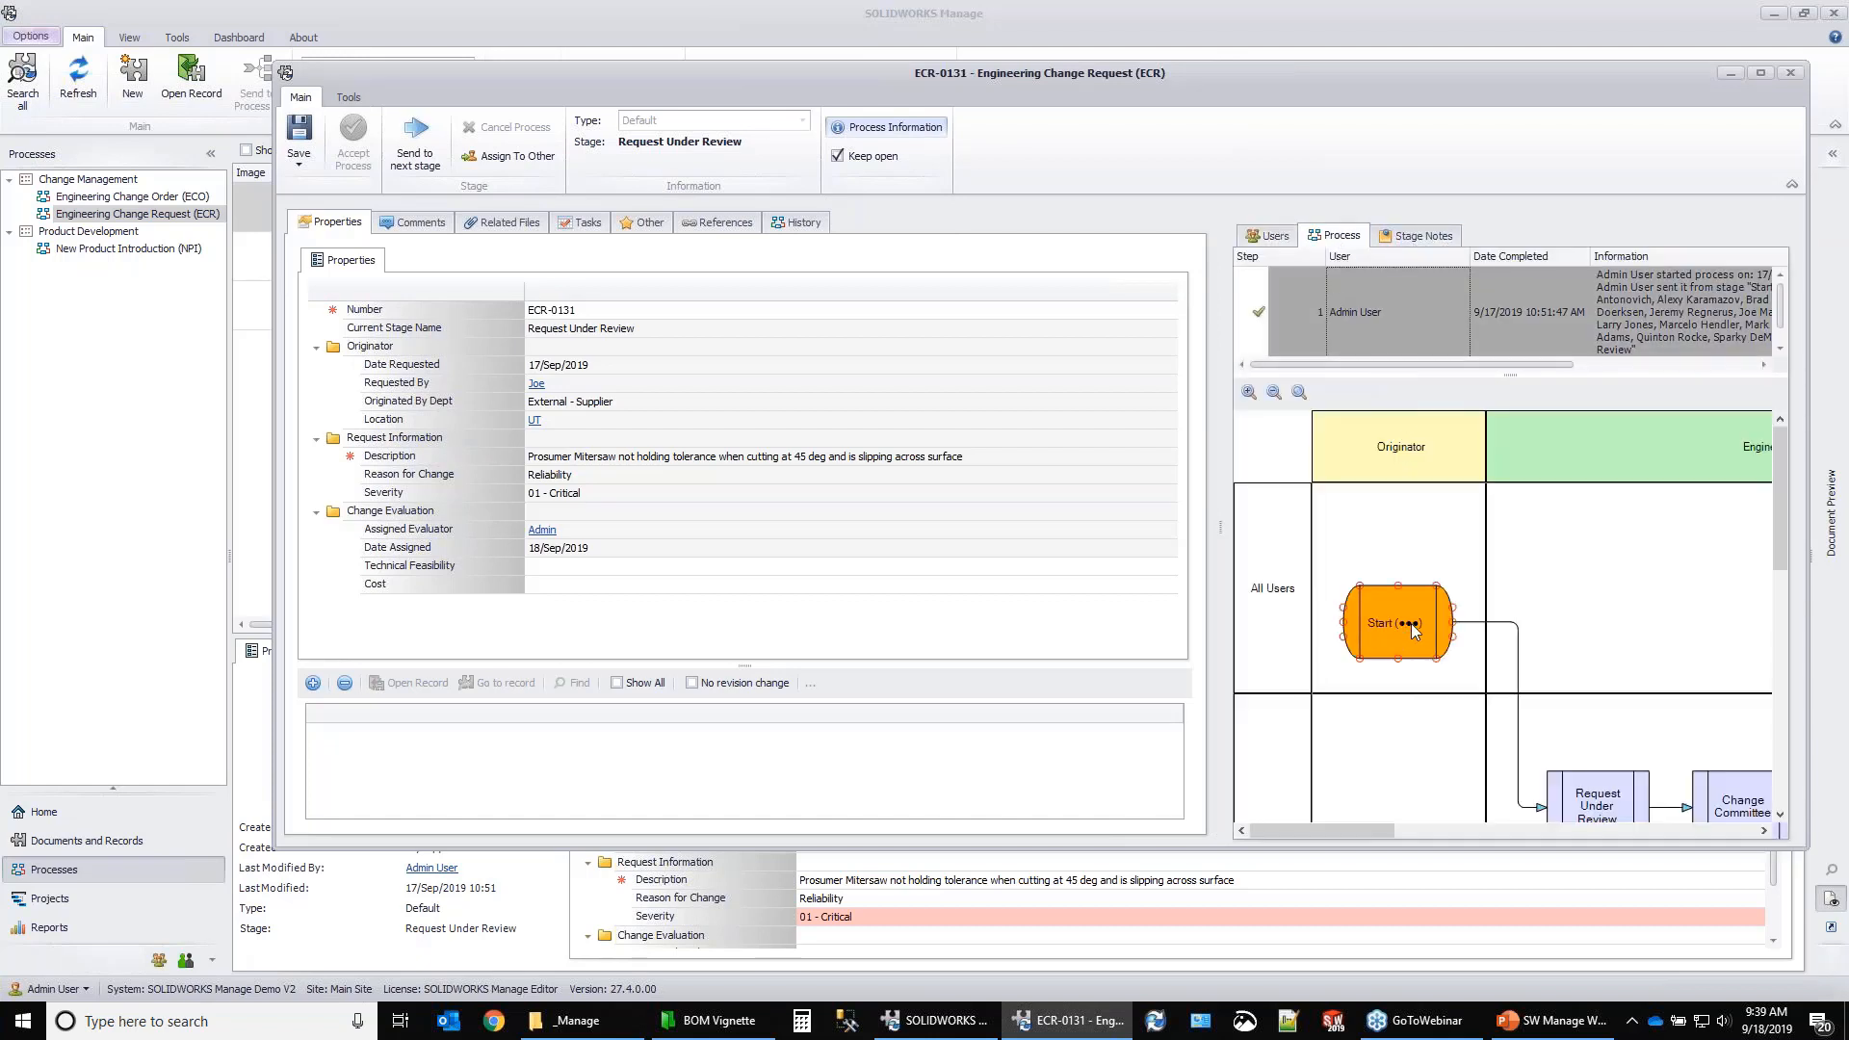
mouse_move(1376, 830)
mouse_down()
mouse_move(1457, 830)
mouse_move(1377, 830)
mouse_up()
Create a new task on ECR-0131 with the subject "Recreate operating process and run FEA".
click(582, 223)
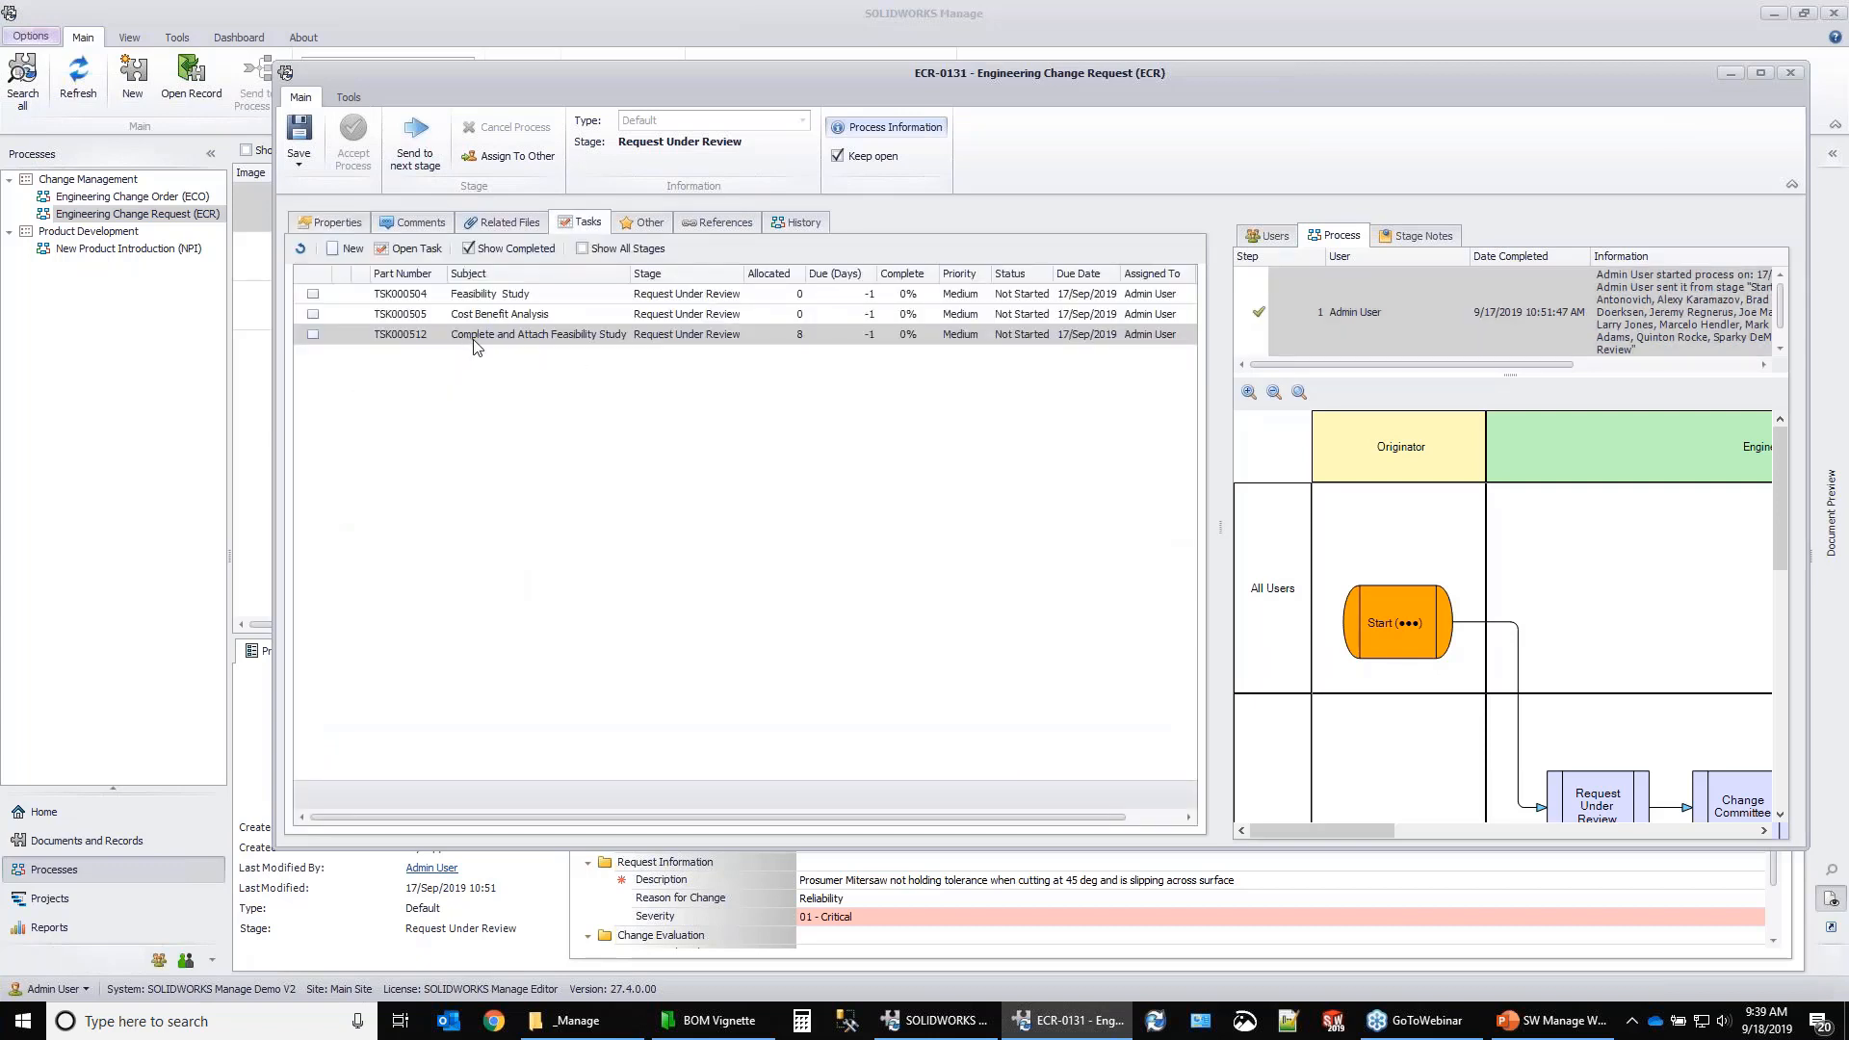
click(348, 249)
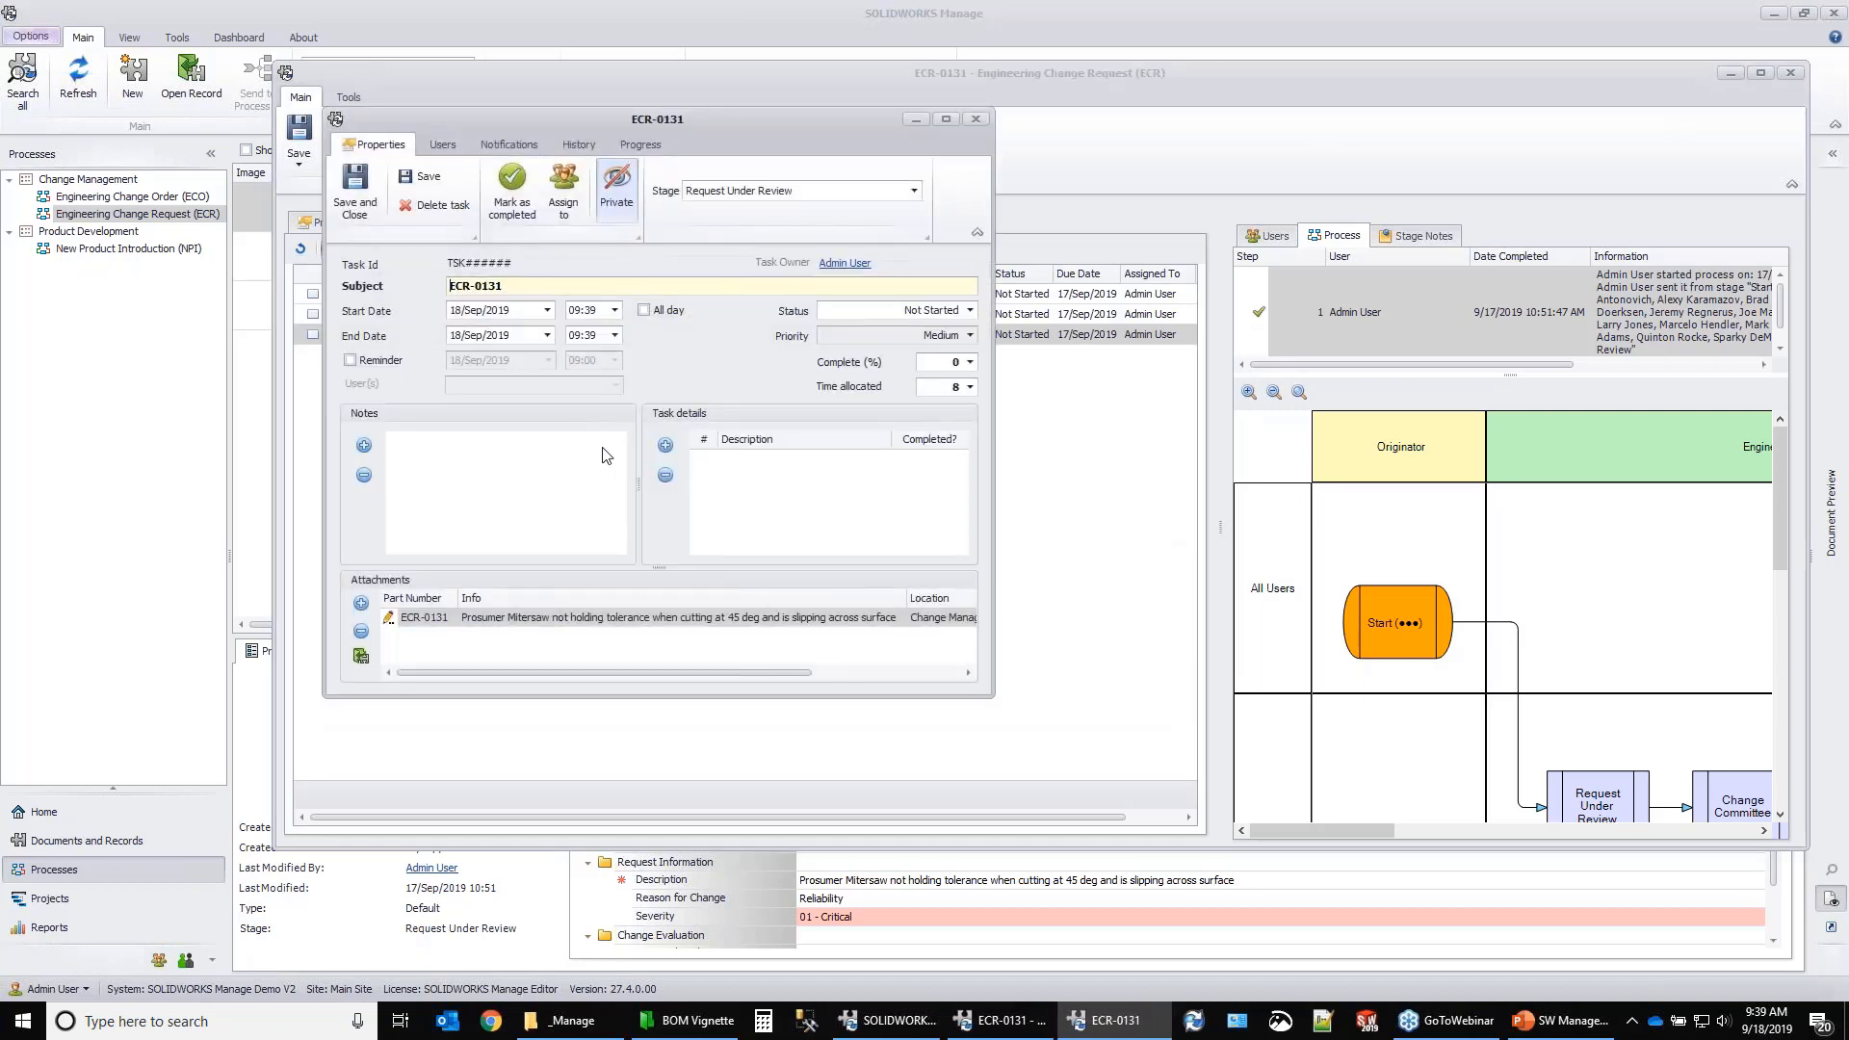
triple_click(544, 286)
text(Recreate )
text(operating )
text(proces)
text(s with)
key(BackSpace)
key(BackSpace)
key(BackSpace)
key(BackSpace)
text(and)
text(nd run FE)
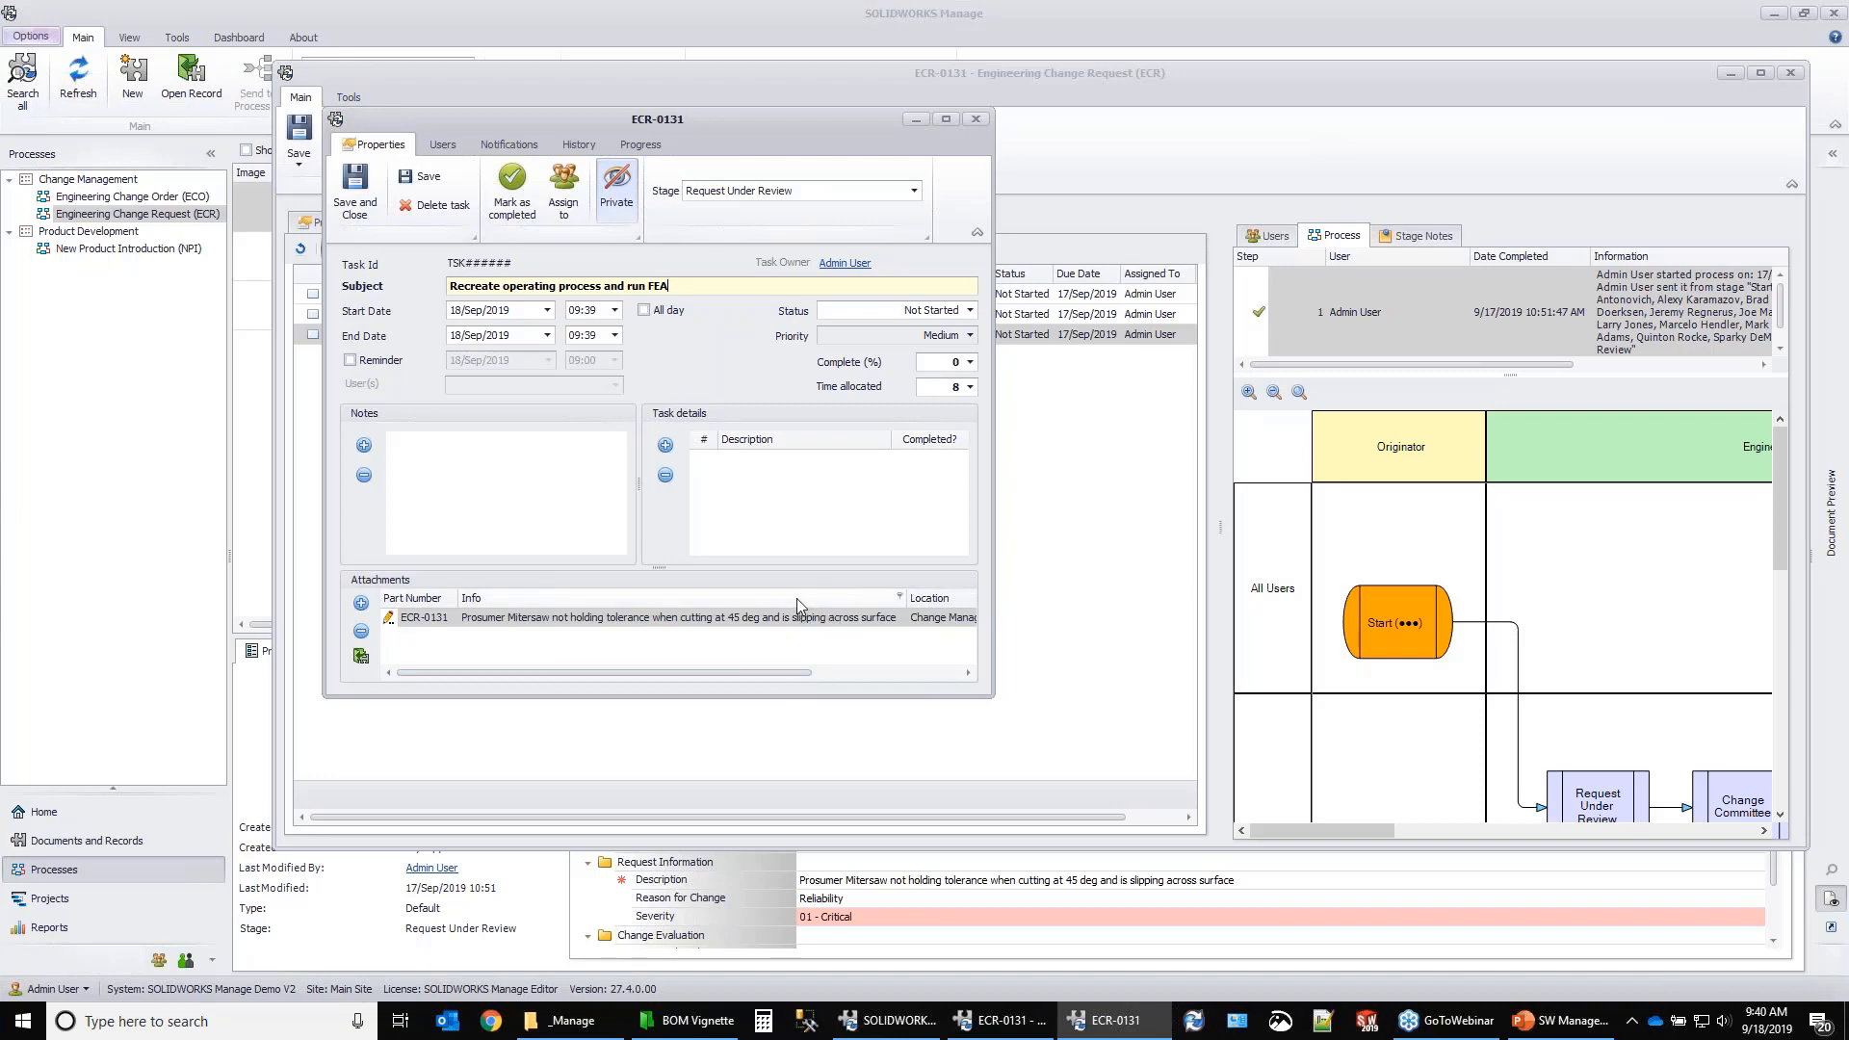
Attach the SW-100400 miter saw assembly from the EC Vignette folder to the new task, and save and close the task.
click(361, 604)
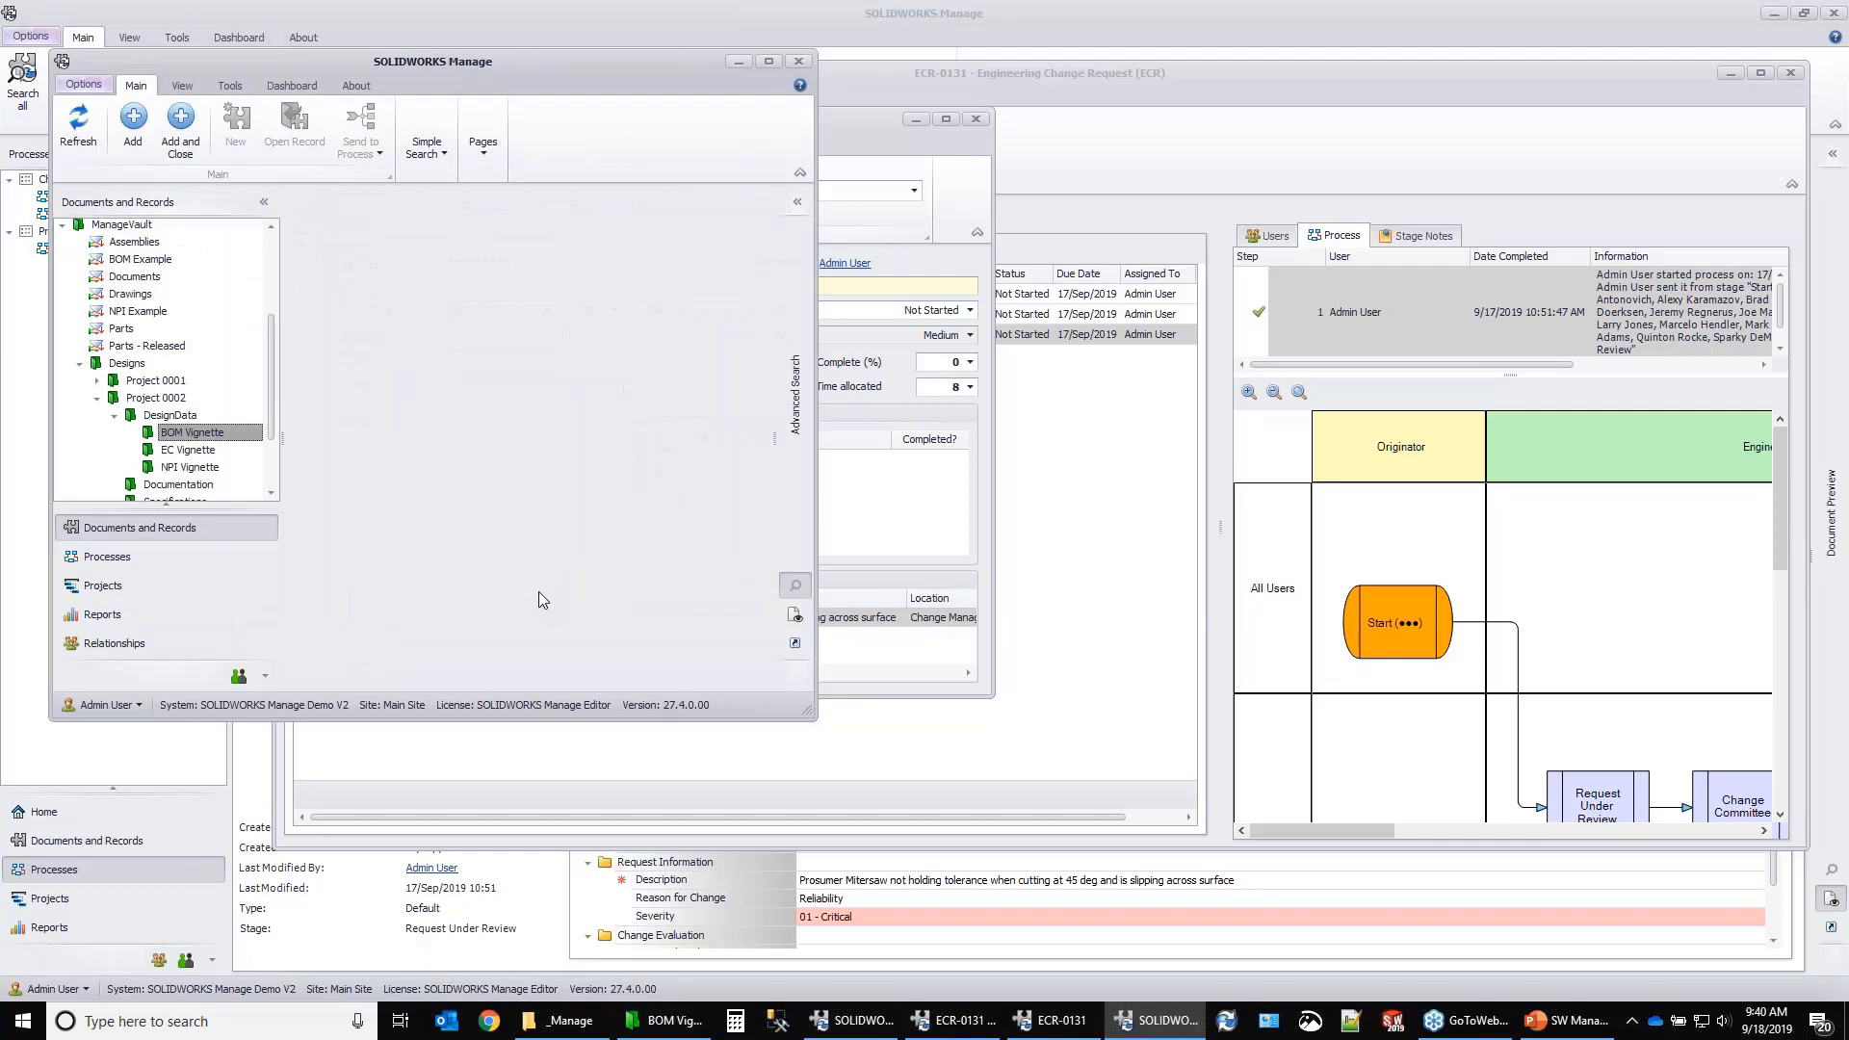
click(186, 451)
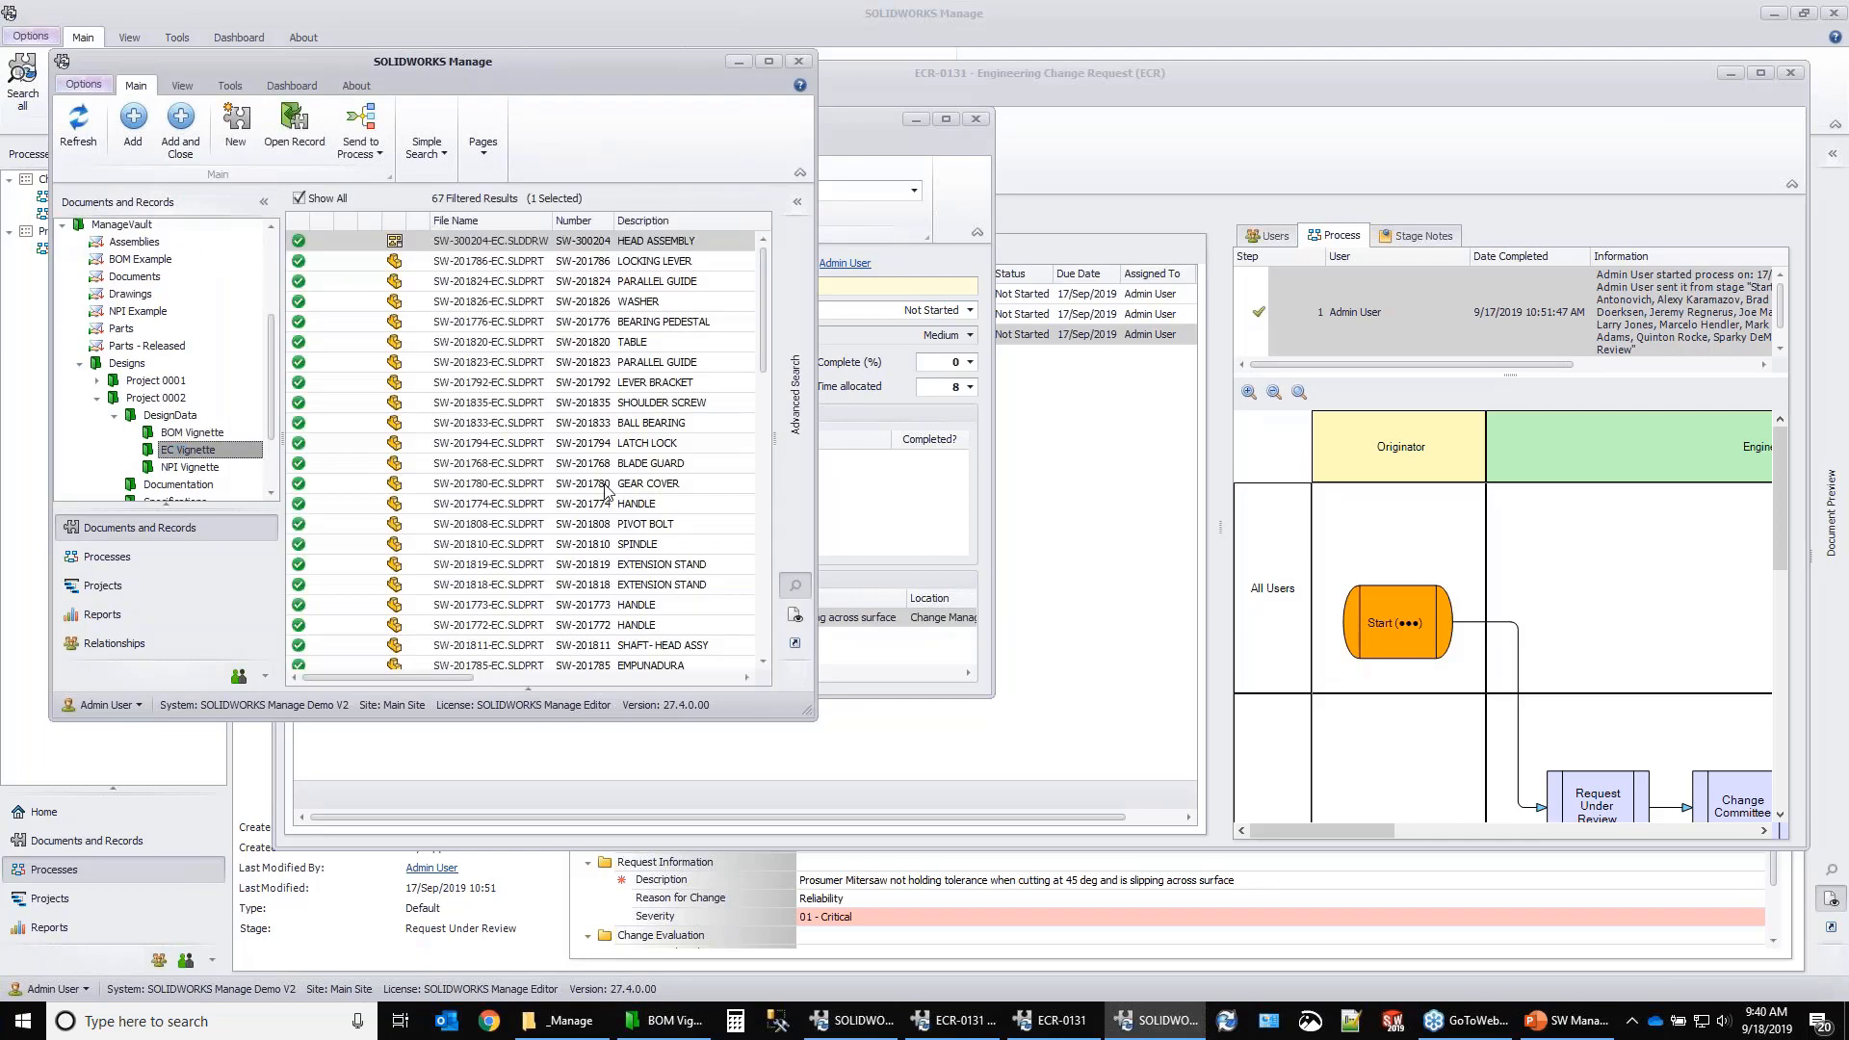
drag(764, 339, 767, 509)
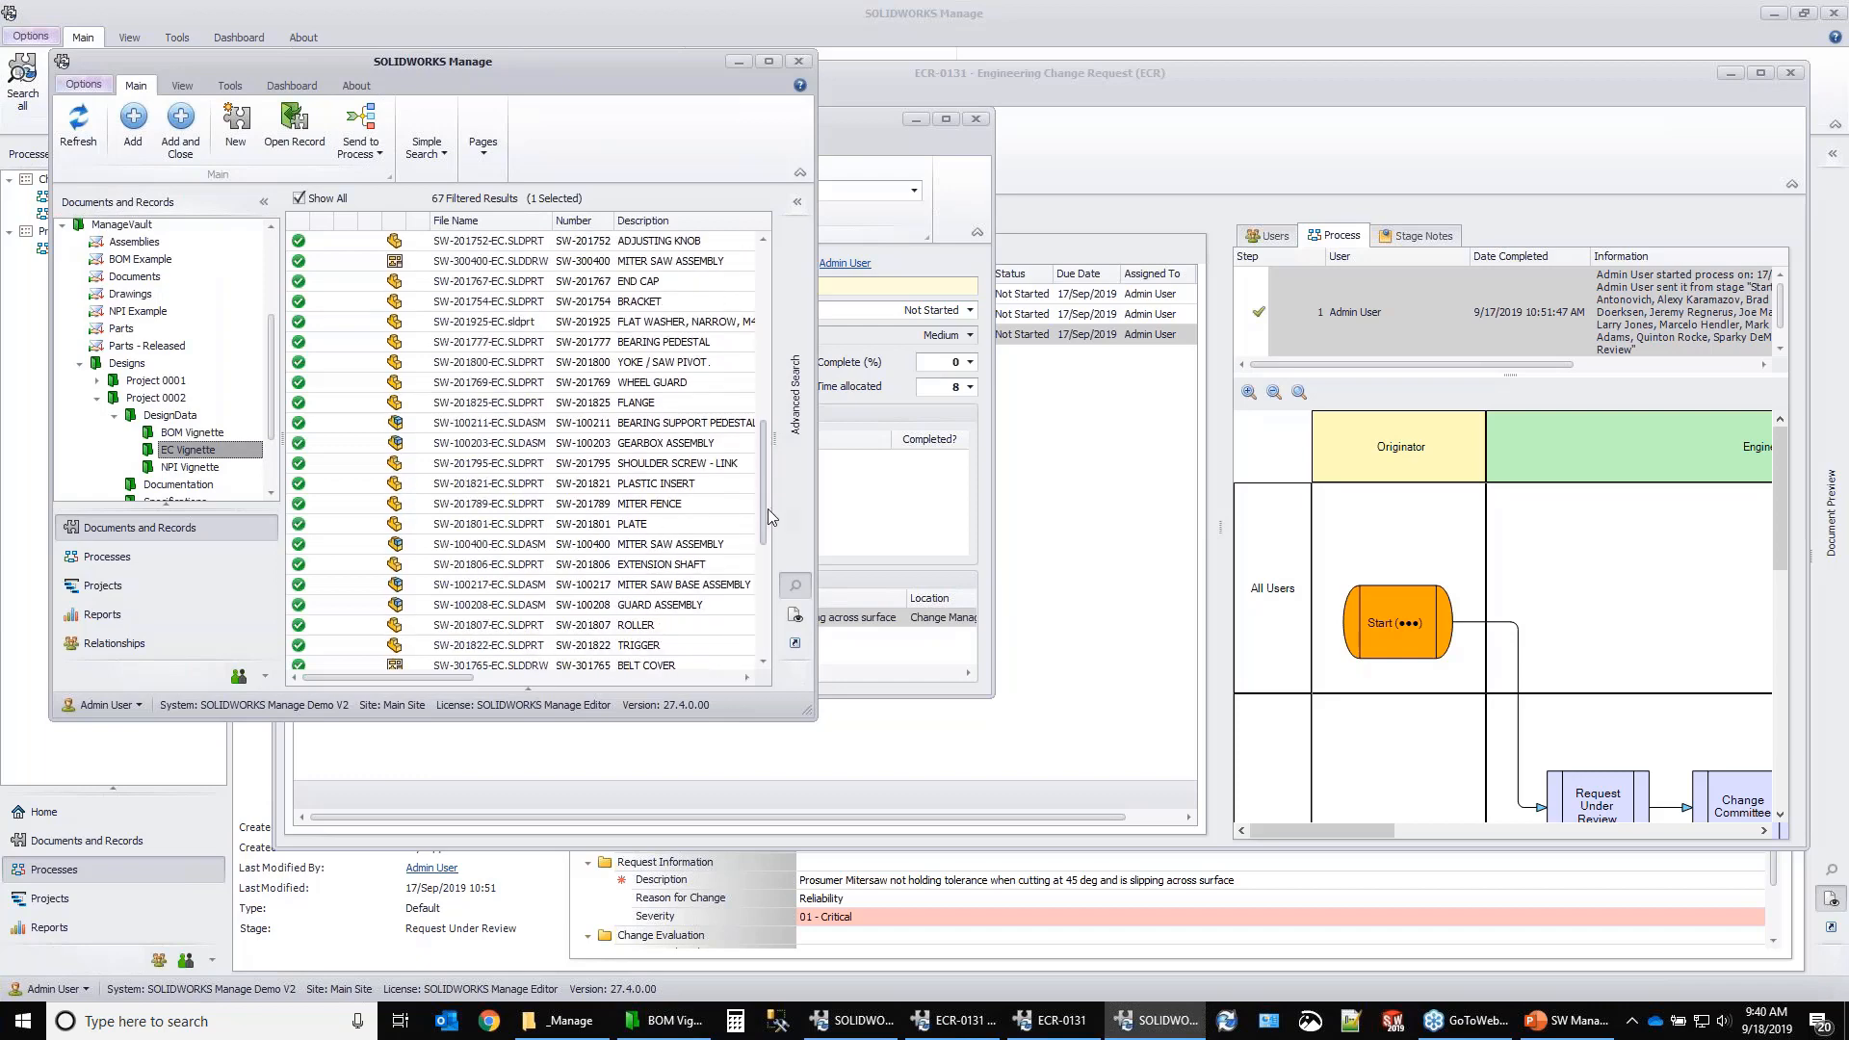
click(652, 549)
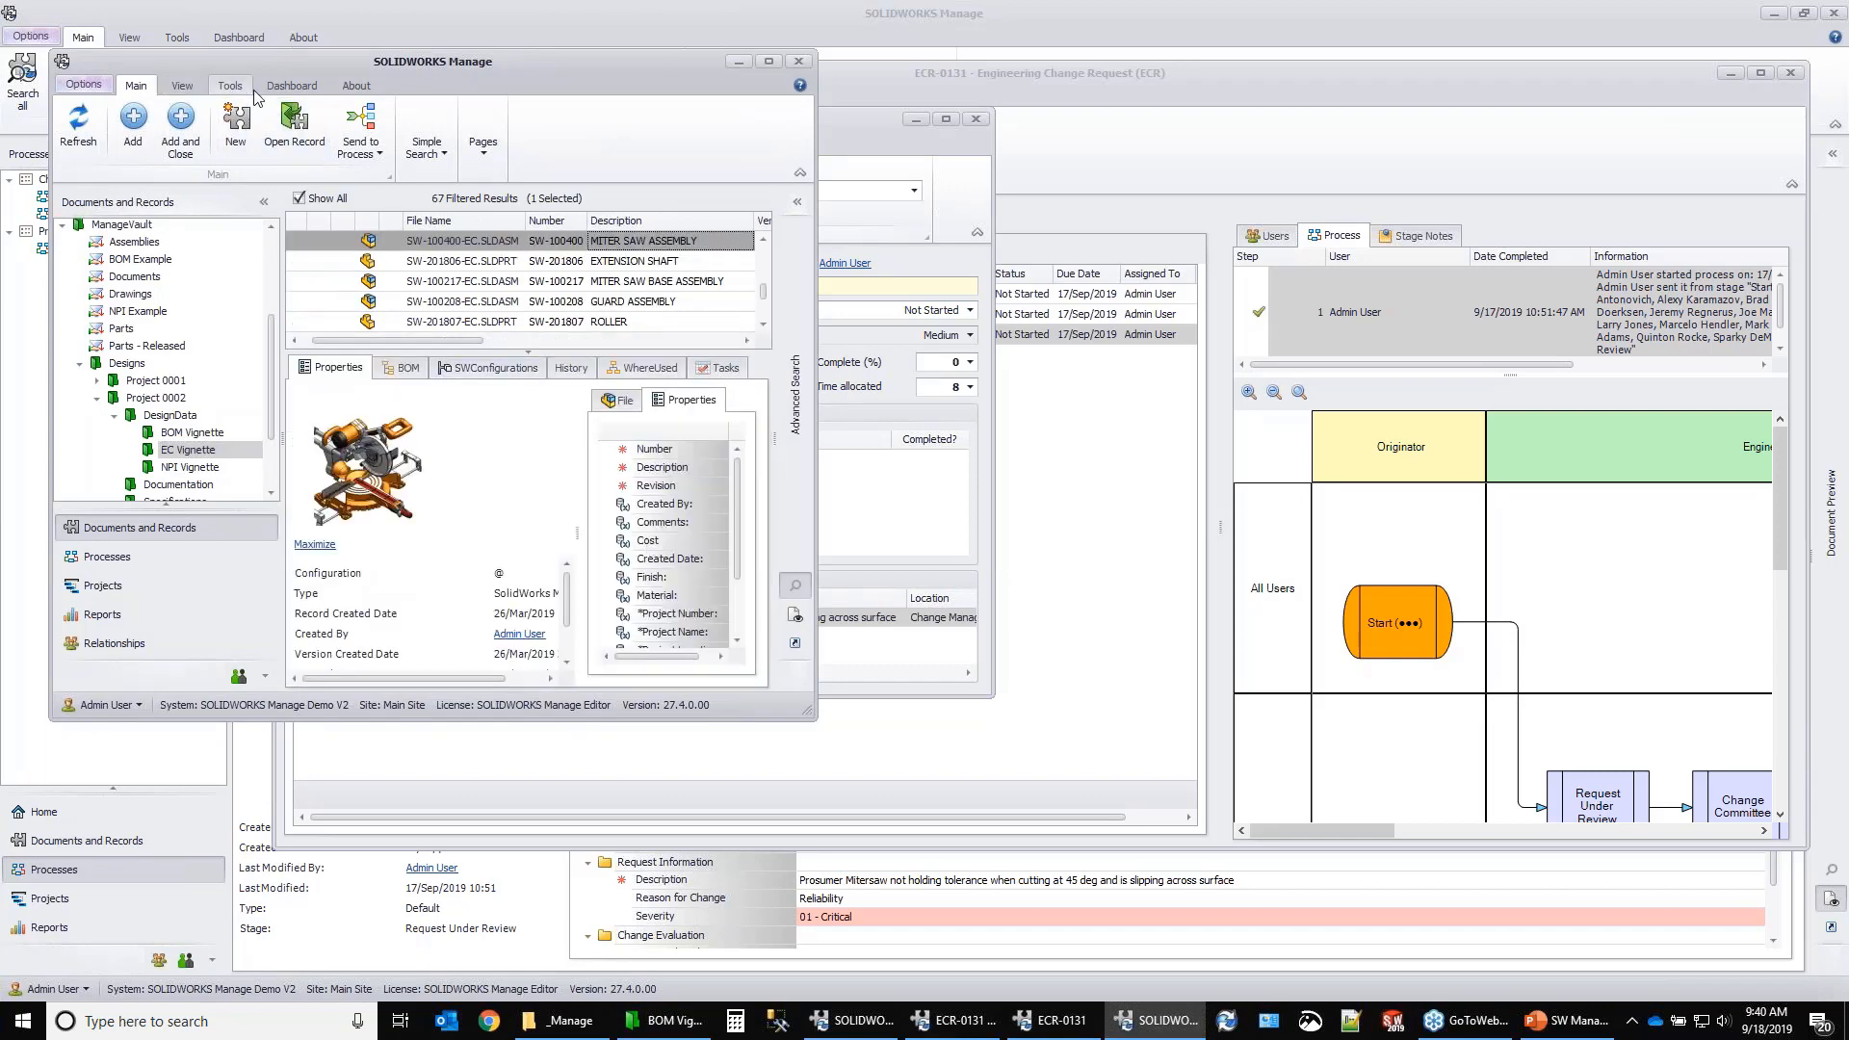
click(470, 246)
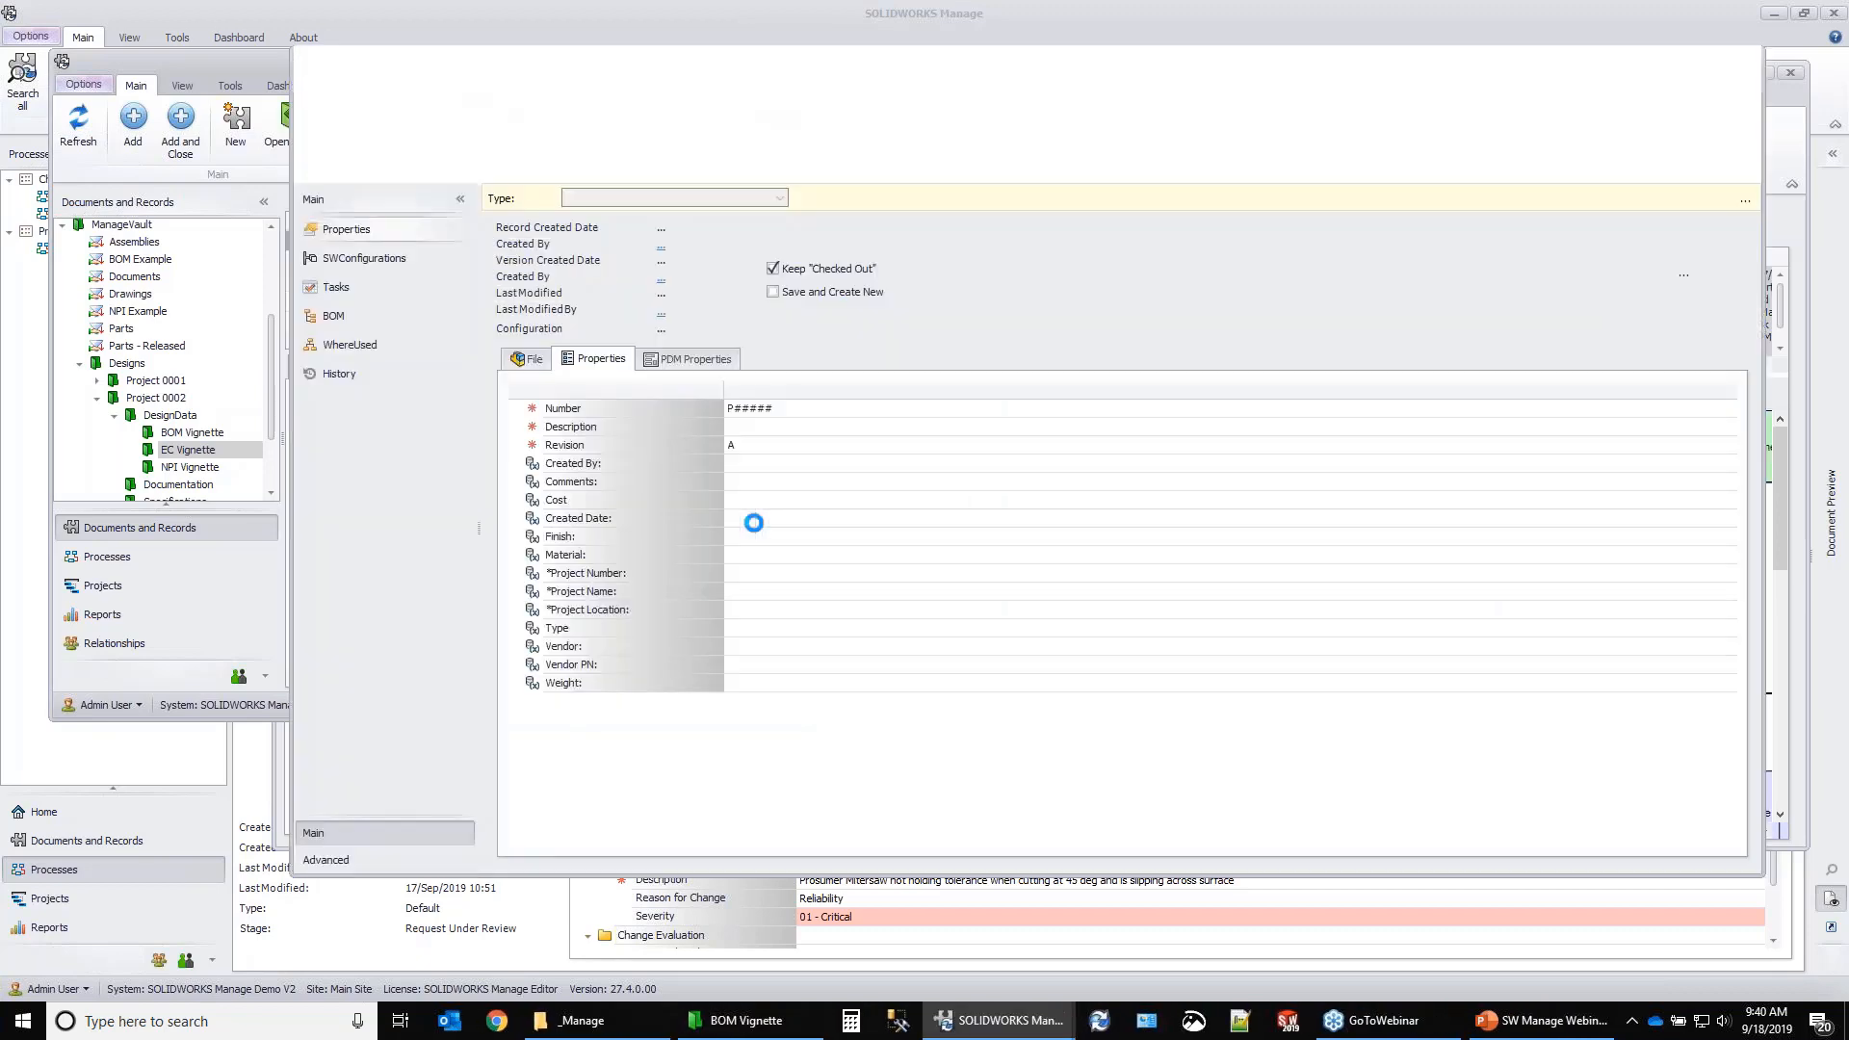
click(1745, 59)
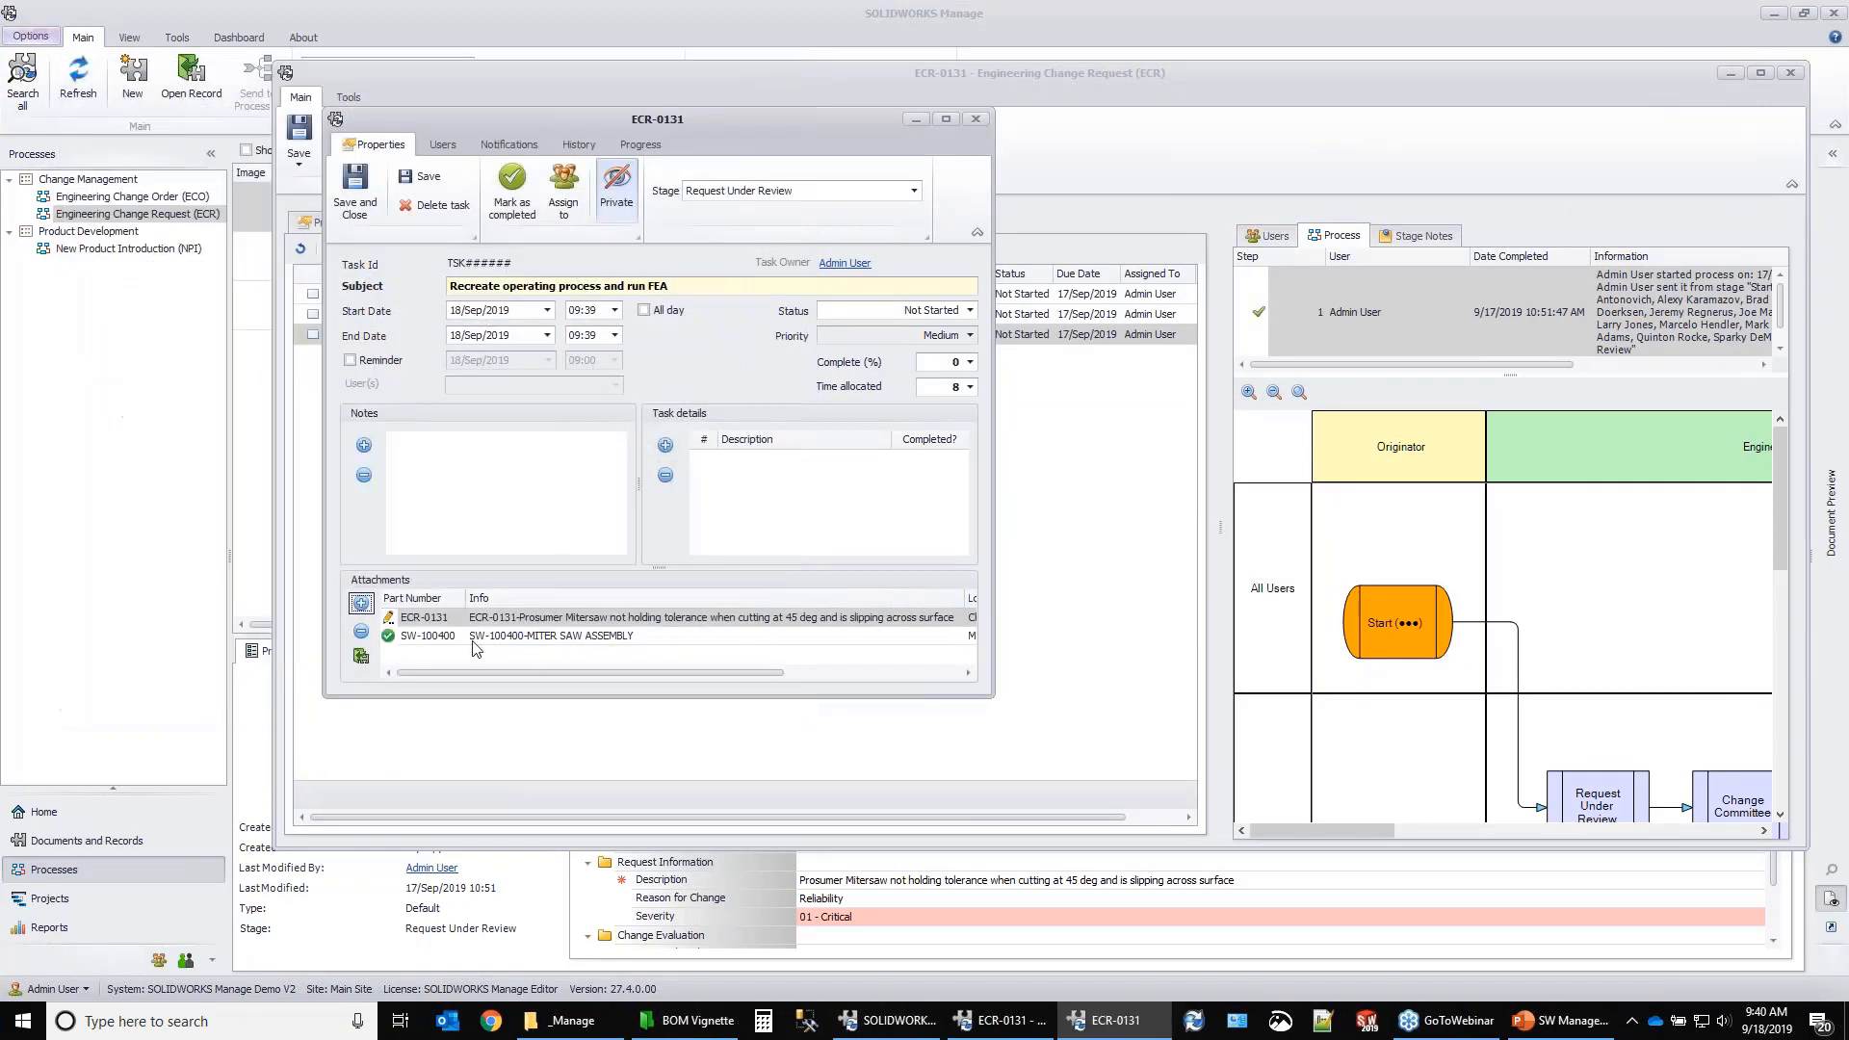
click(511, 637)
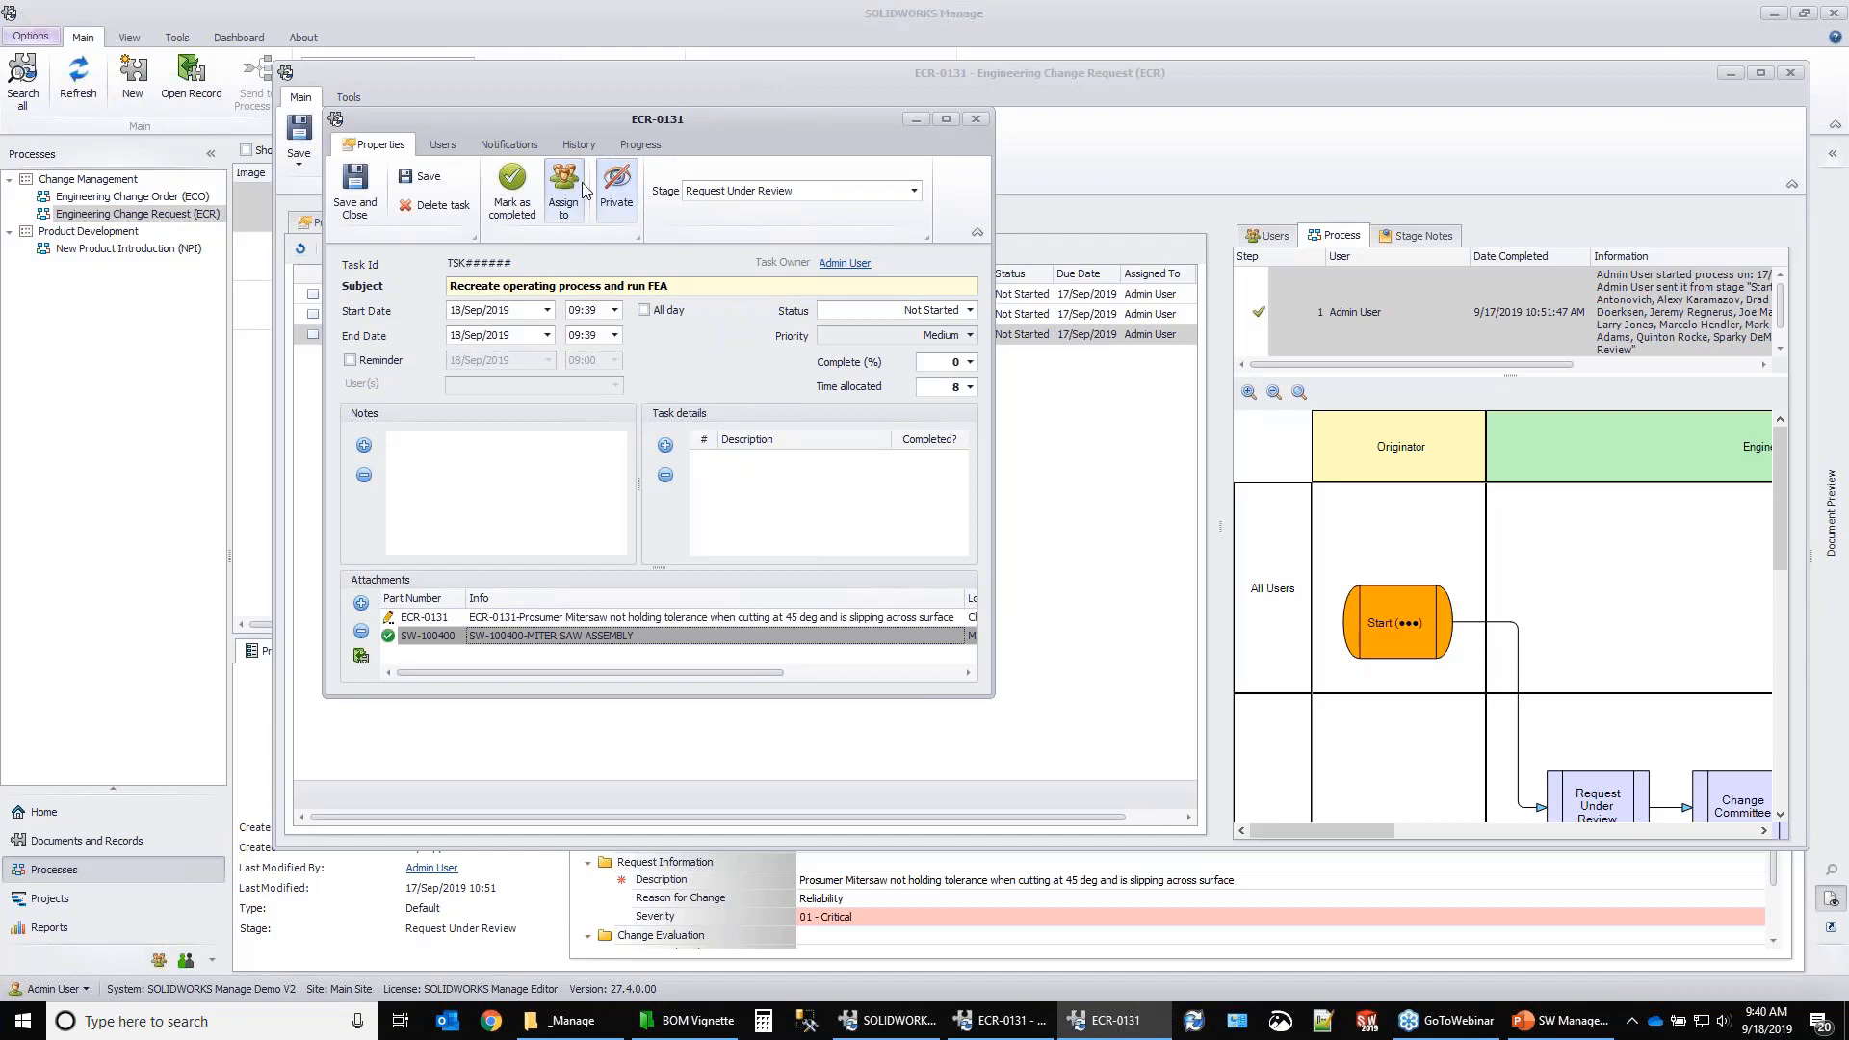
click(363, 199)
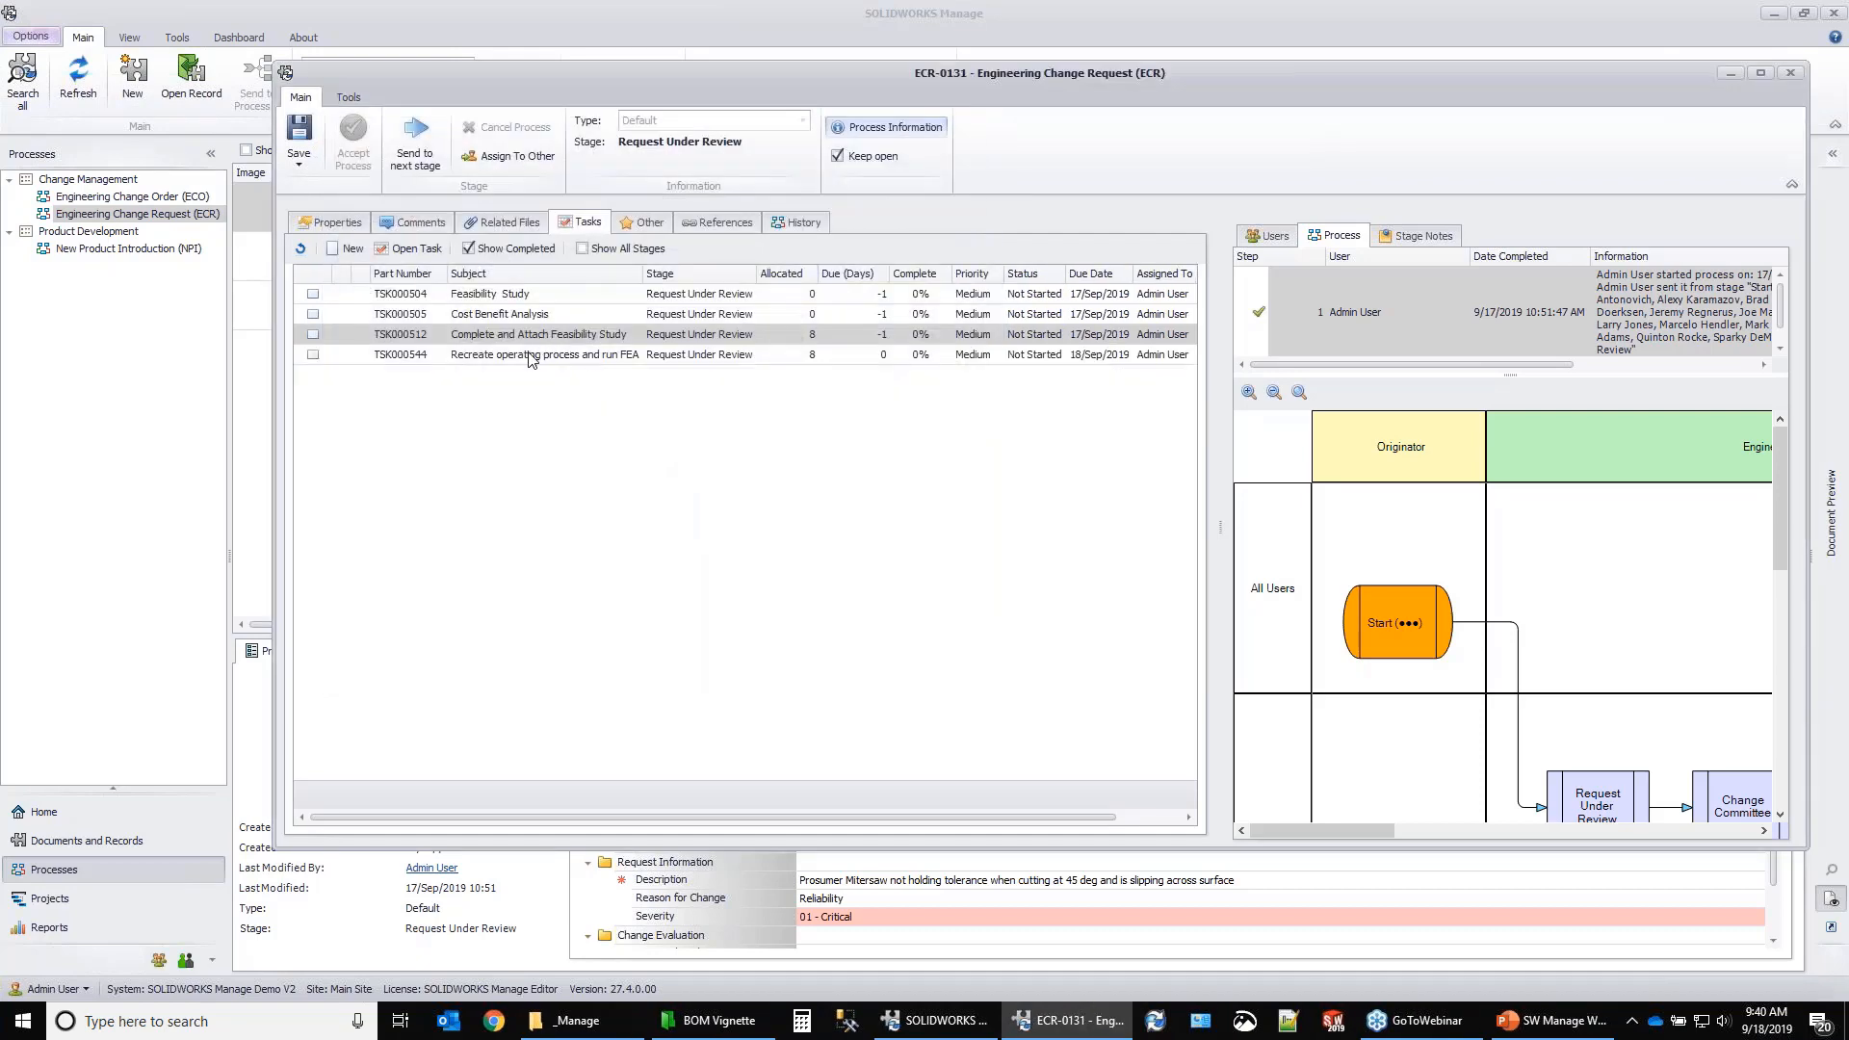
Open the Feasibility Study task, check off both of its task details as completed, and close it.
click(495, 296)
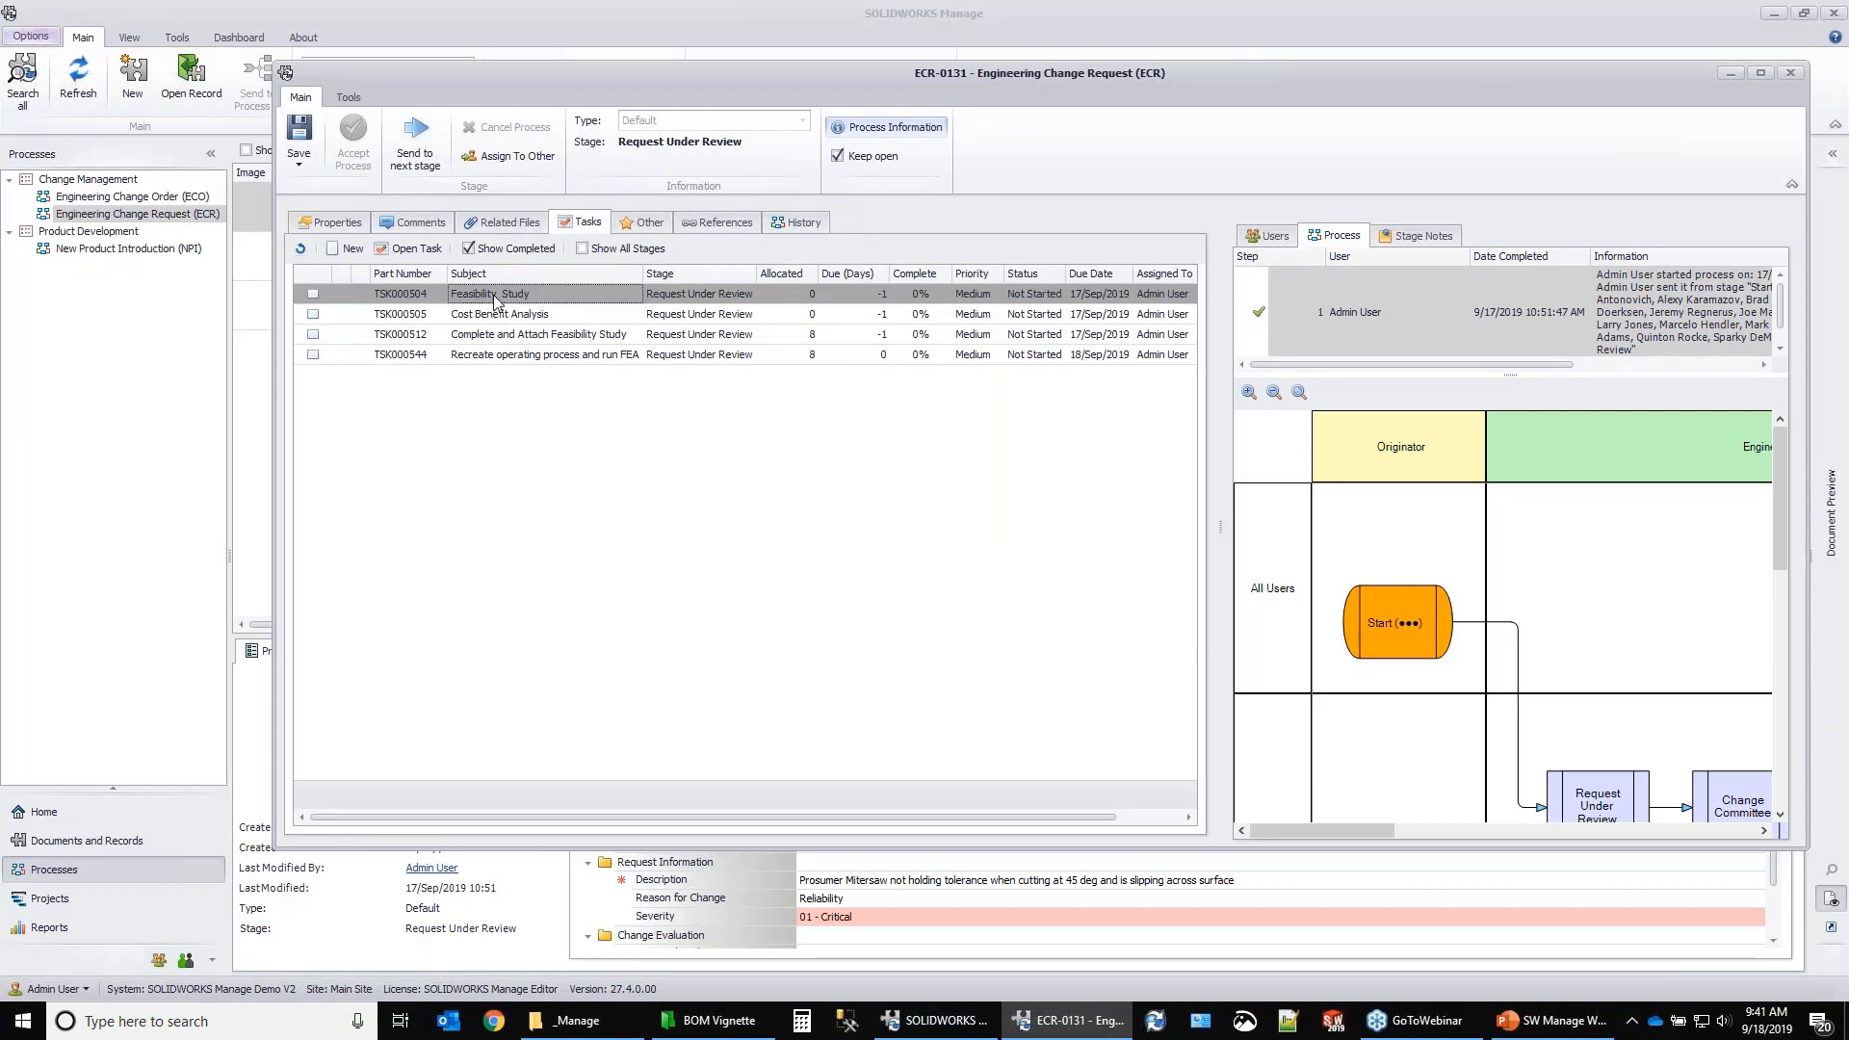
double_click(495, 298)
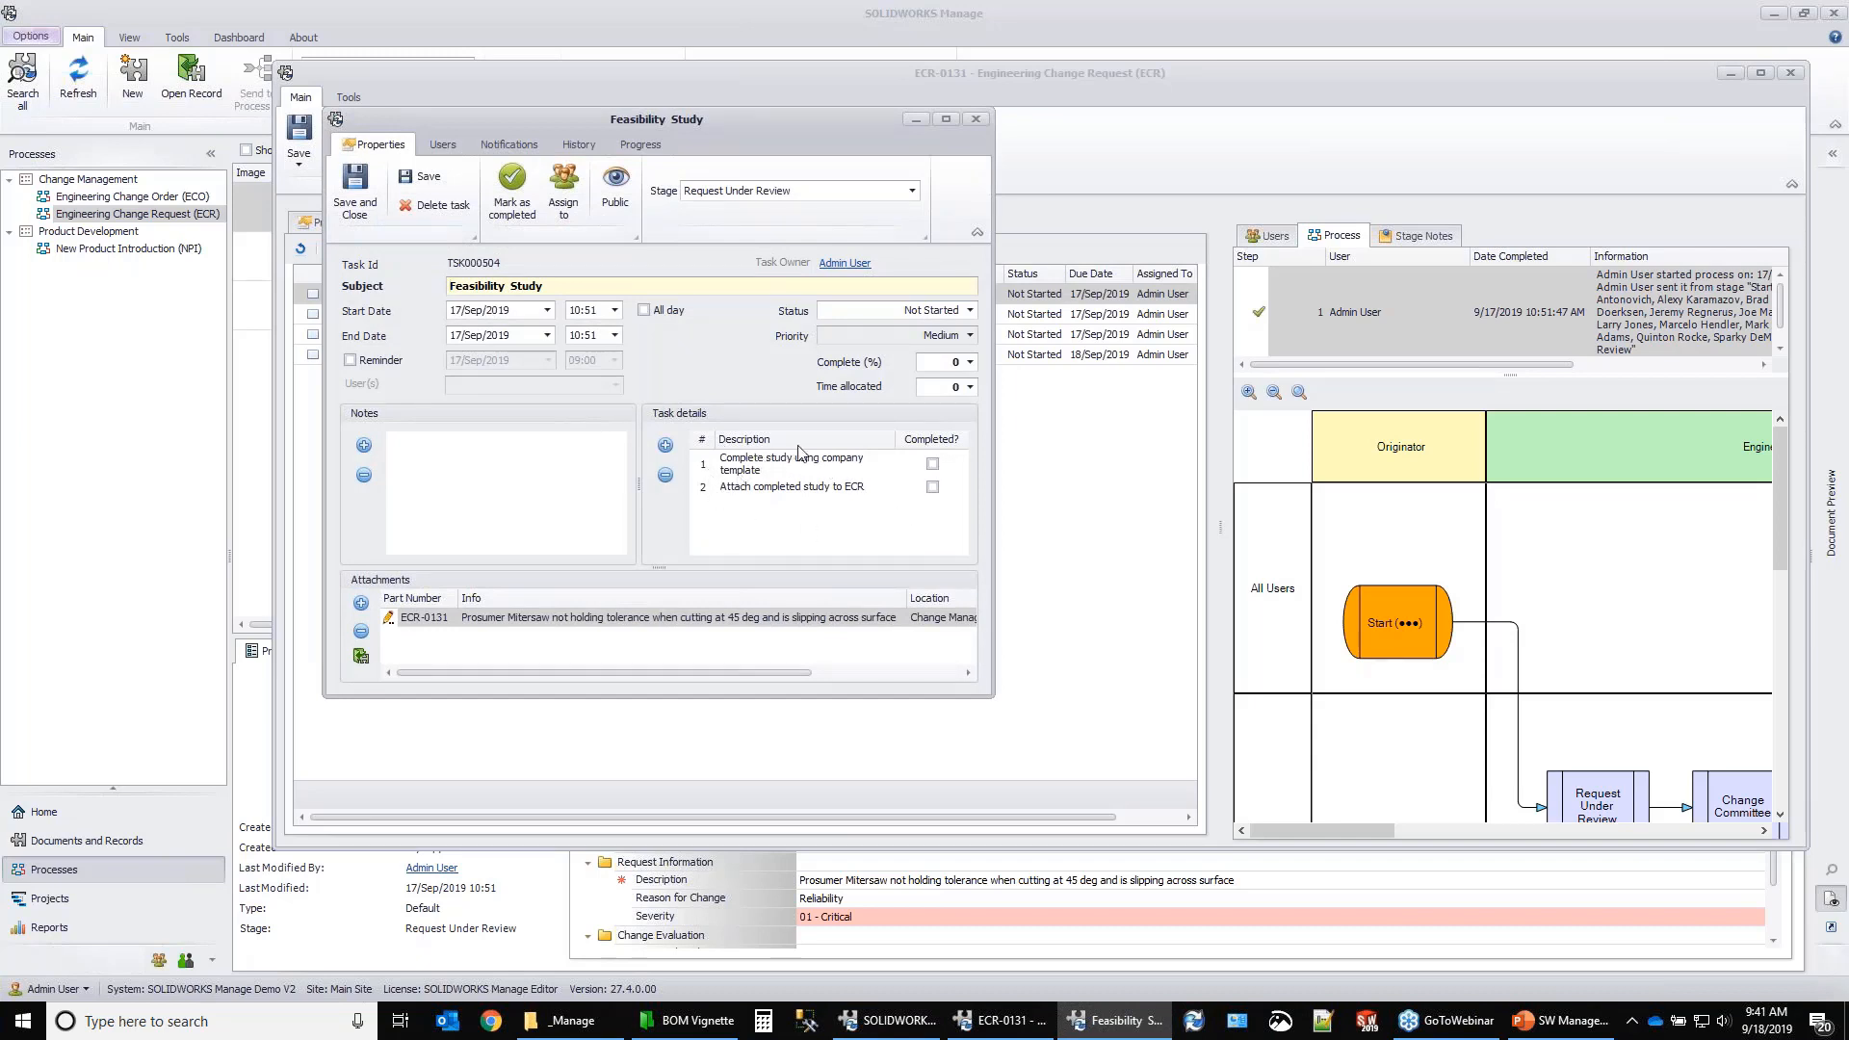
click(932, 465)
click(932, 488)
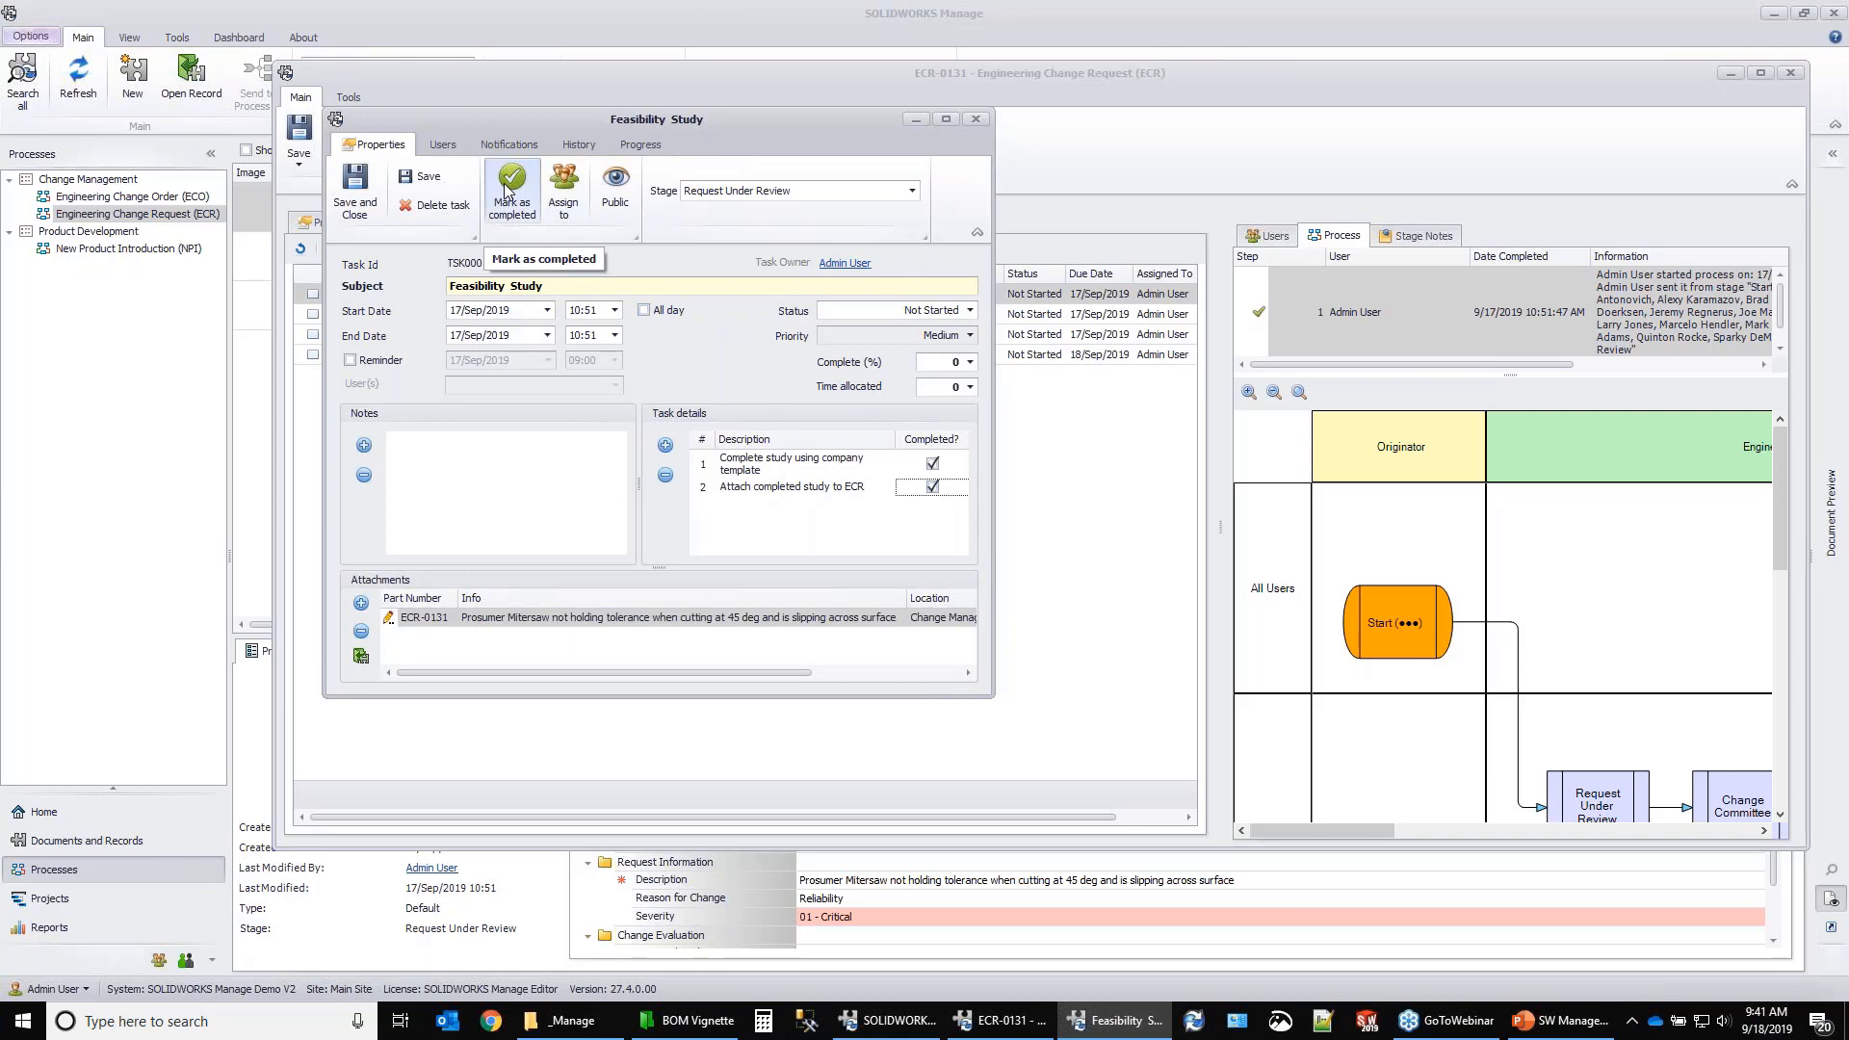
click(976, 118)
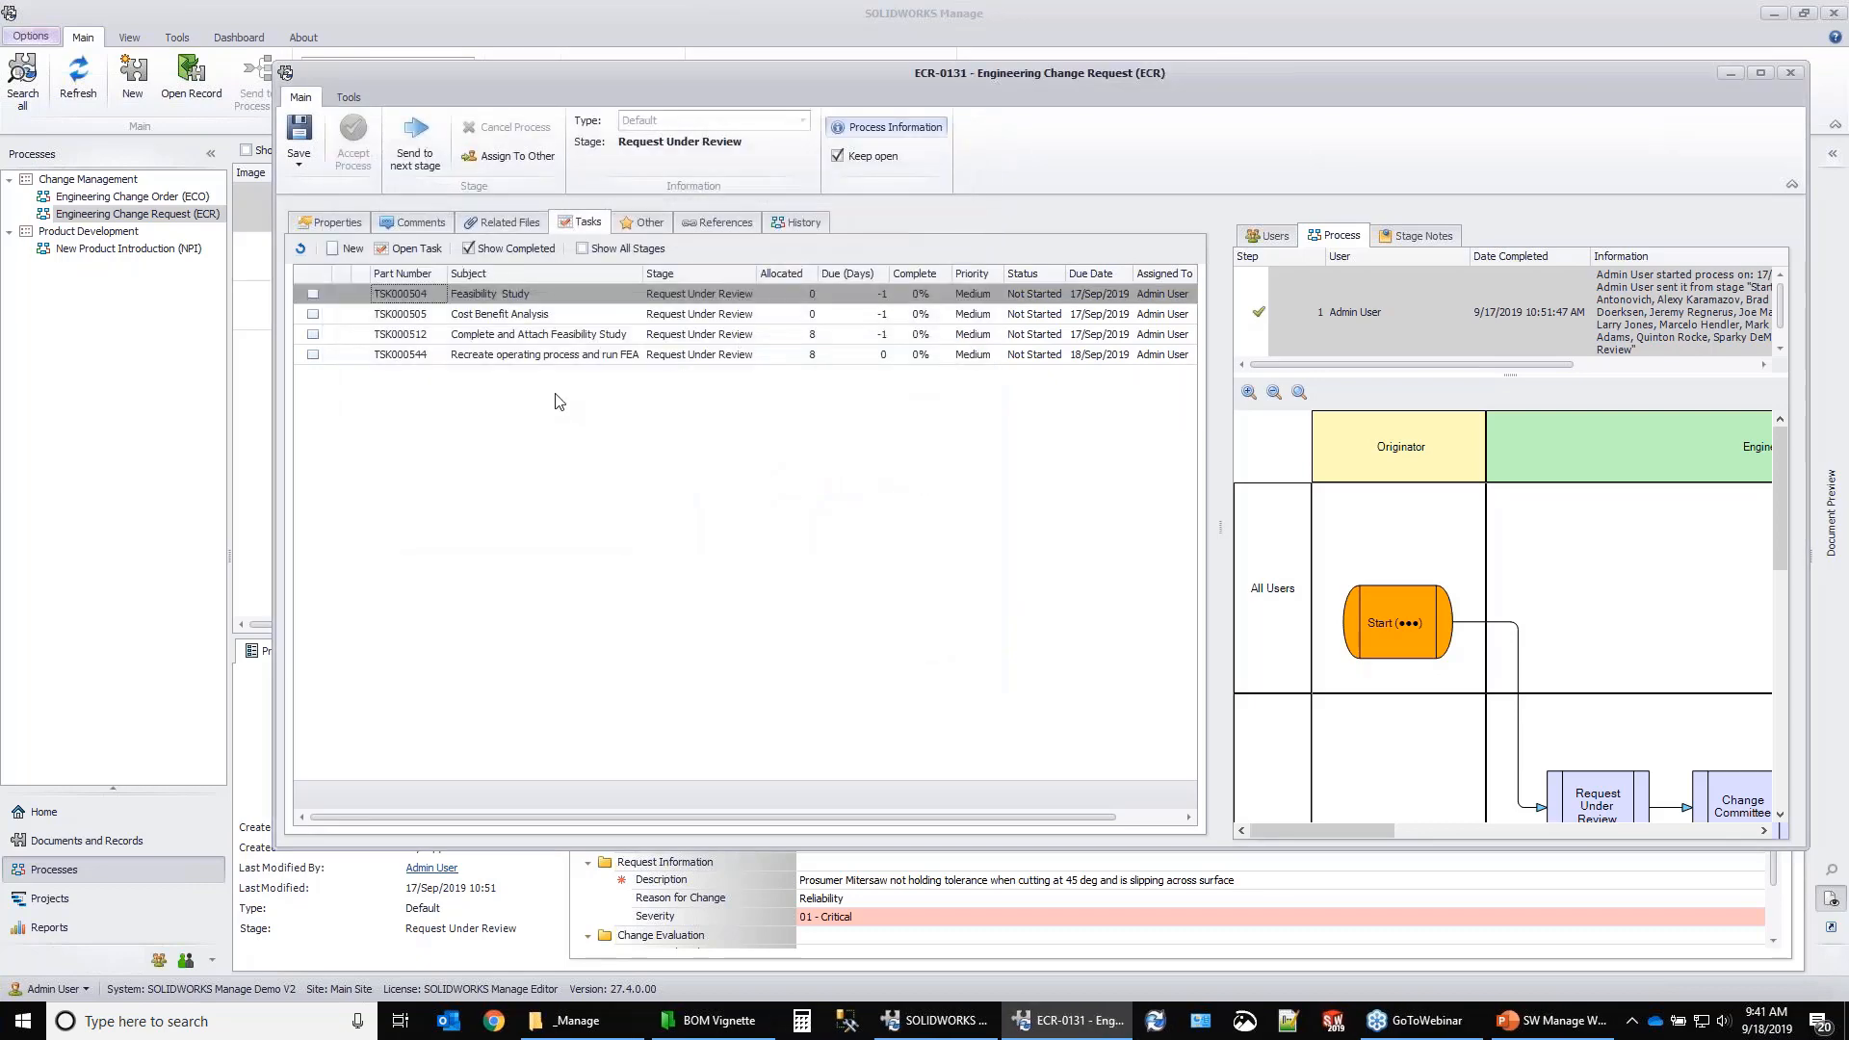
Hide the process information and attach Feasability Study.docx from the desktop to the request's Supporting Documentation folder.
drag(938, 82, 830, 79)
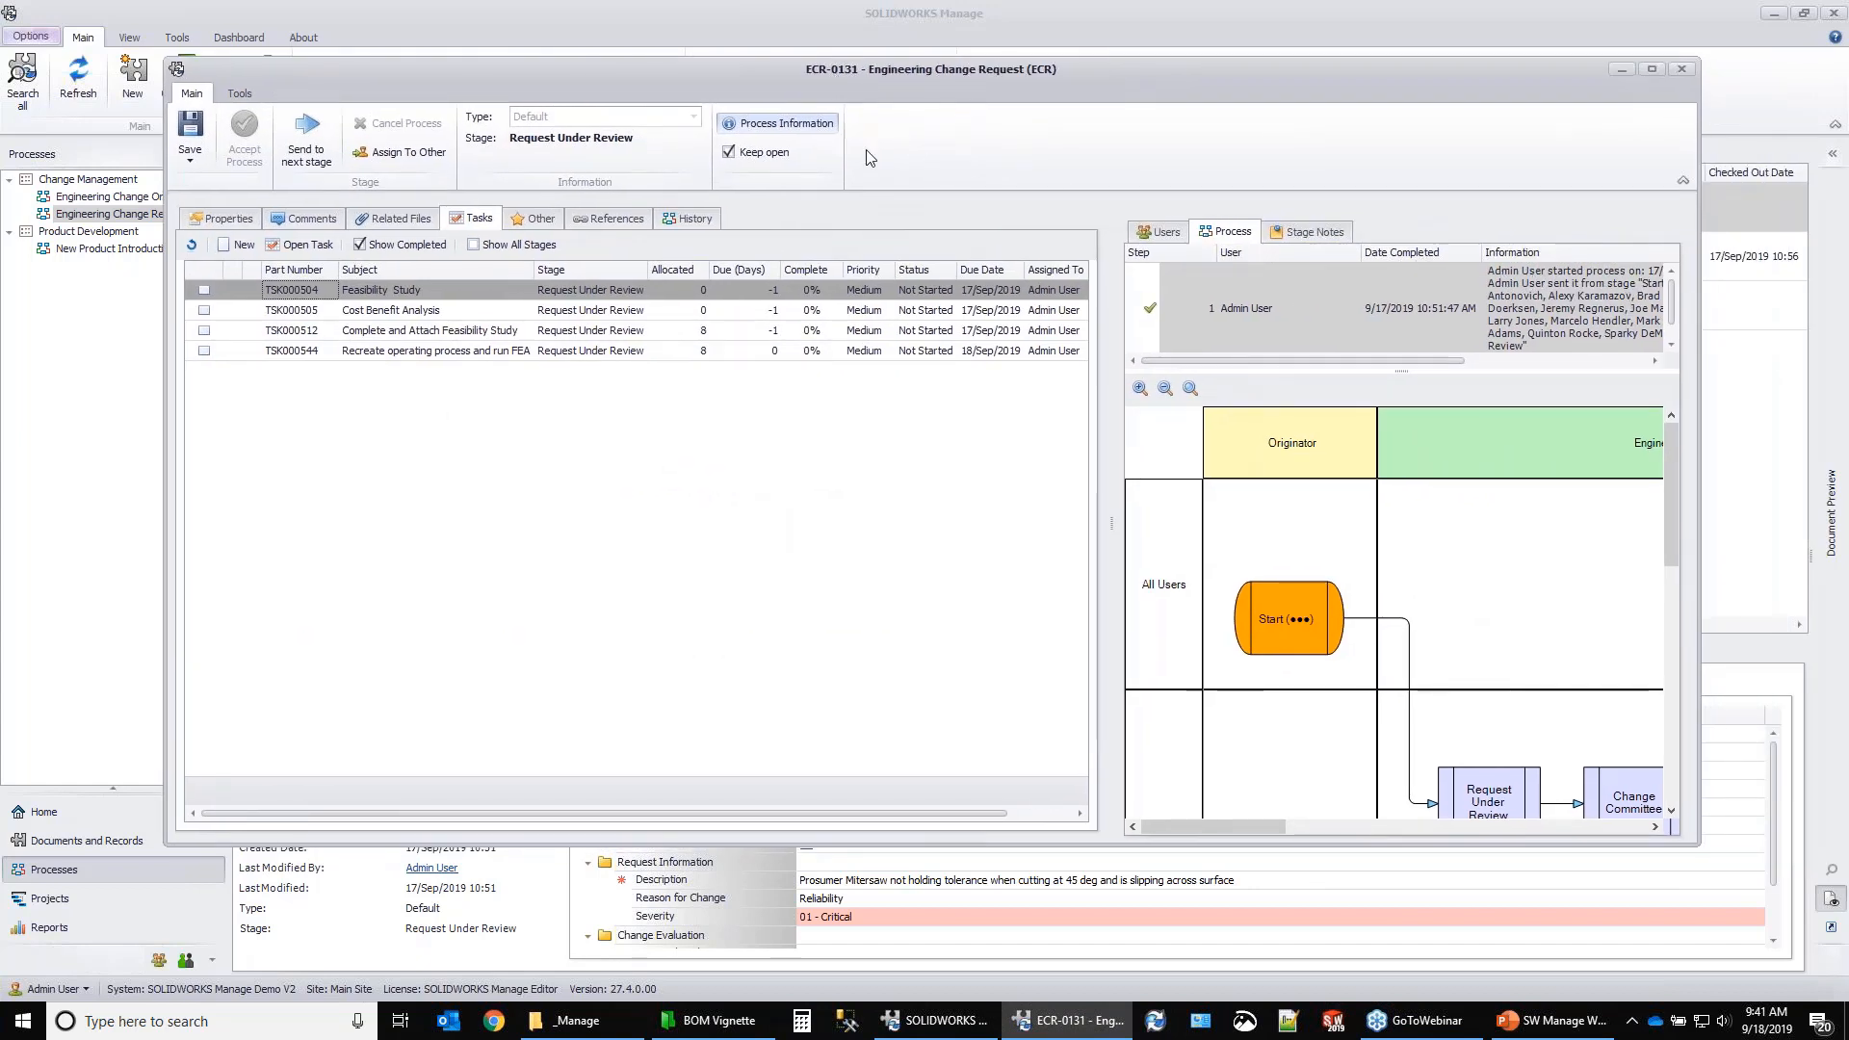
click(791, 124)
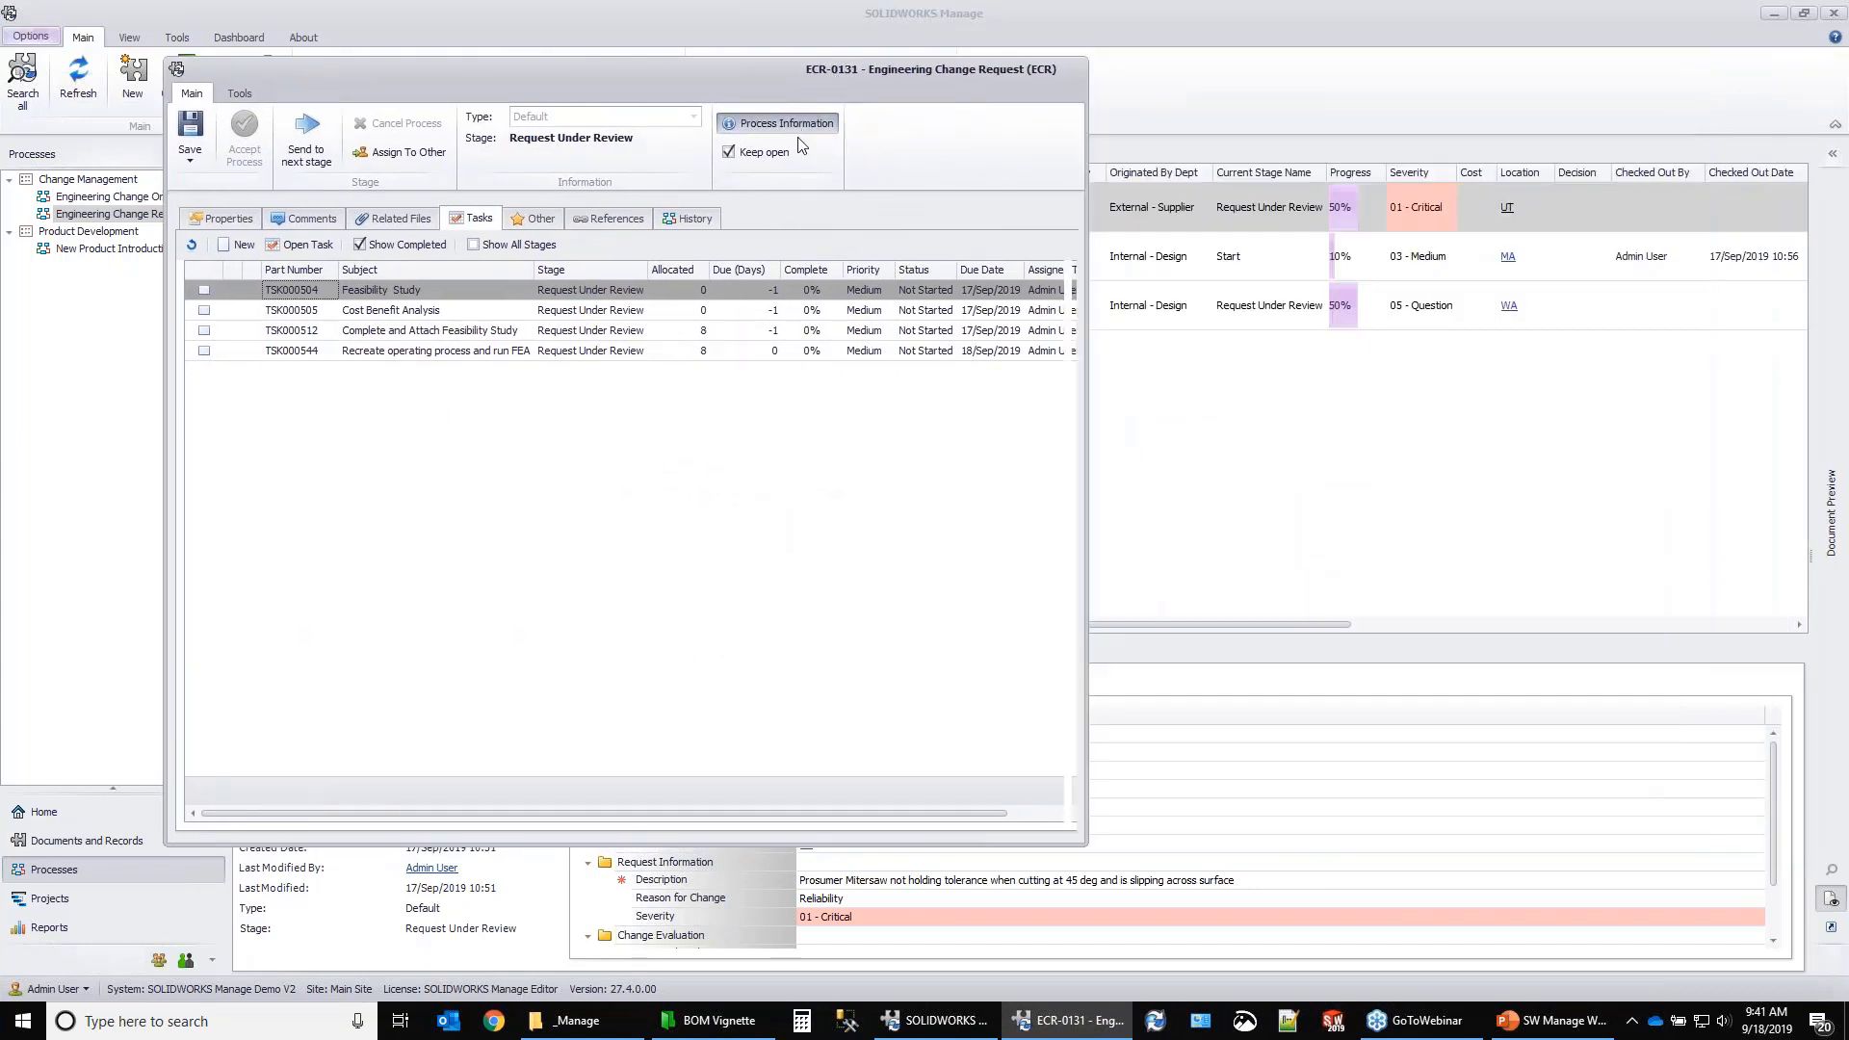
click(215, 224)
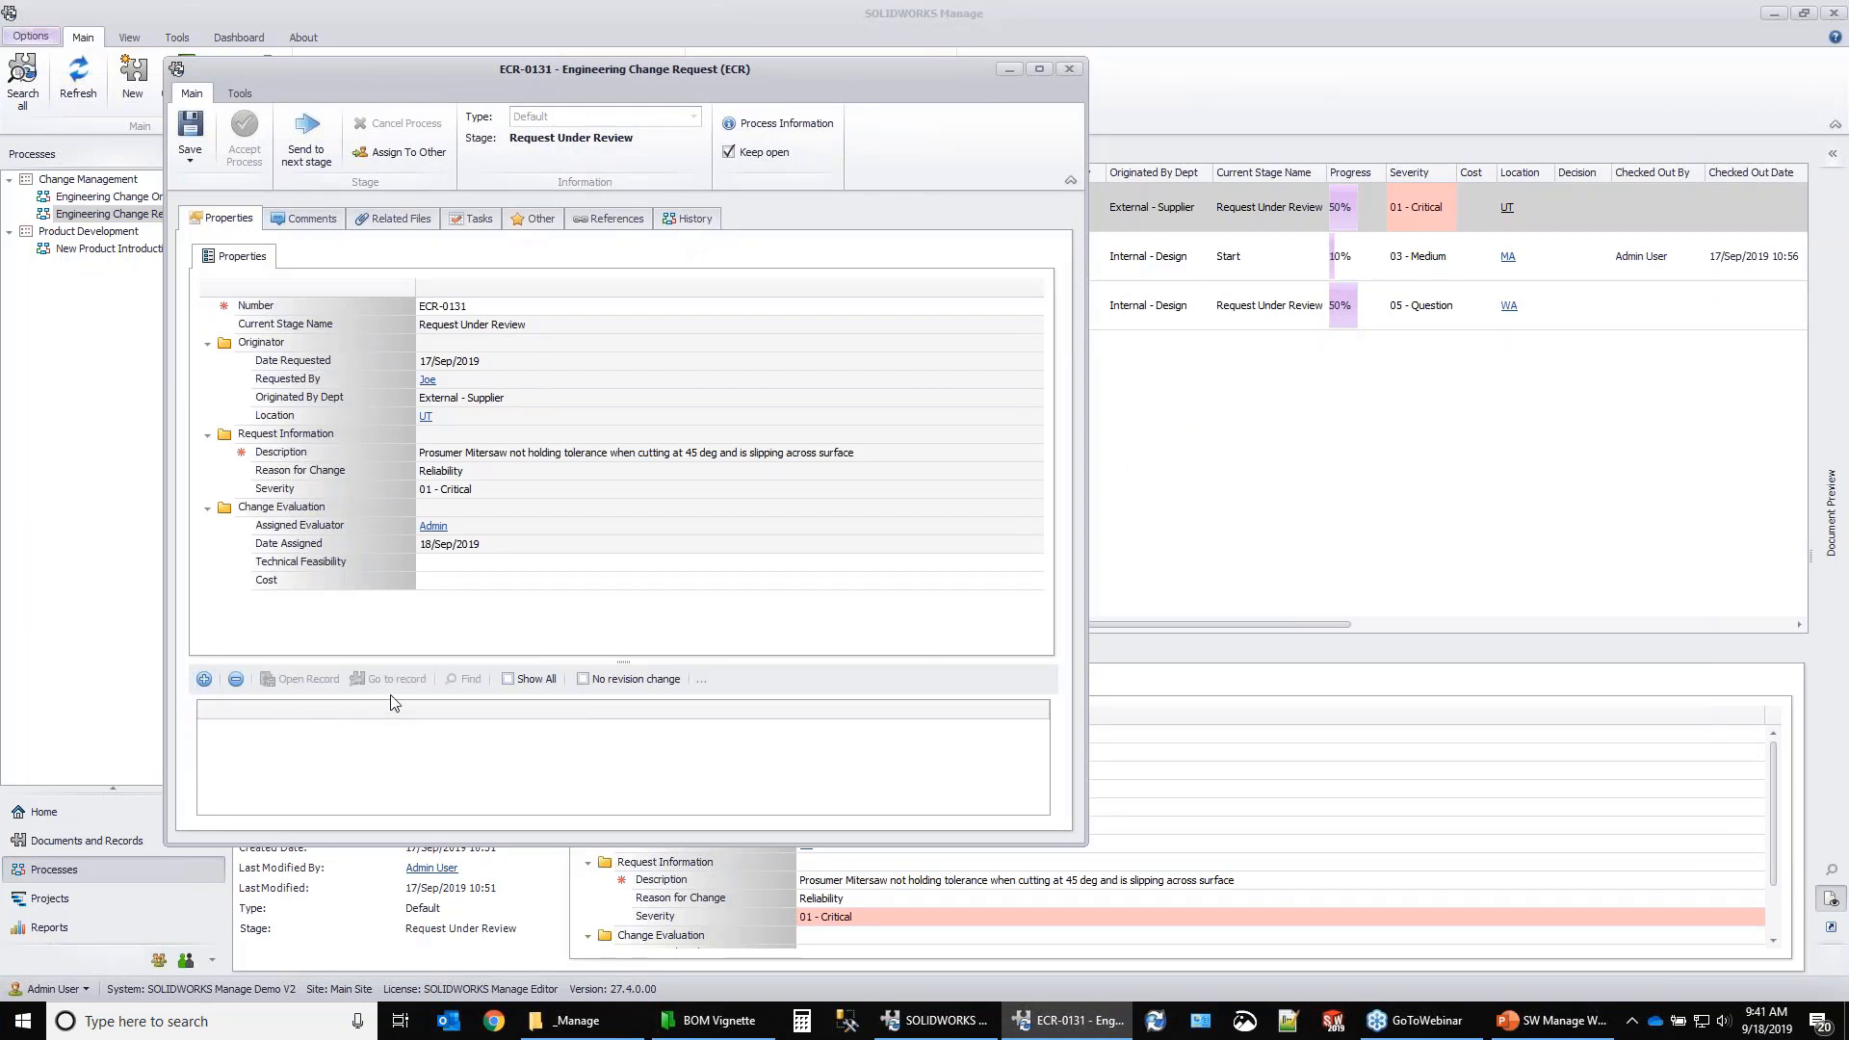
click(399, 221)
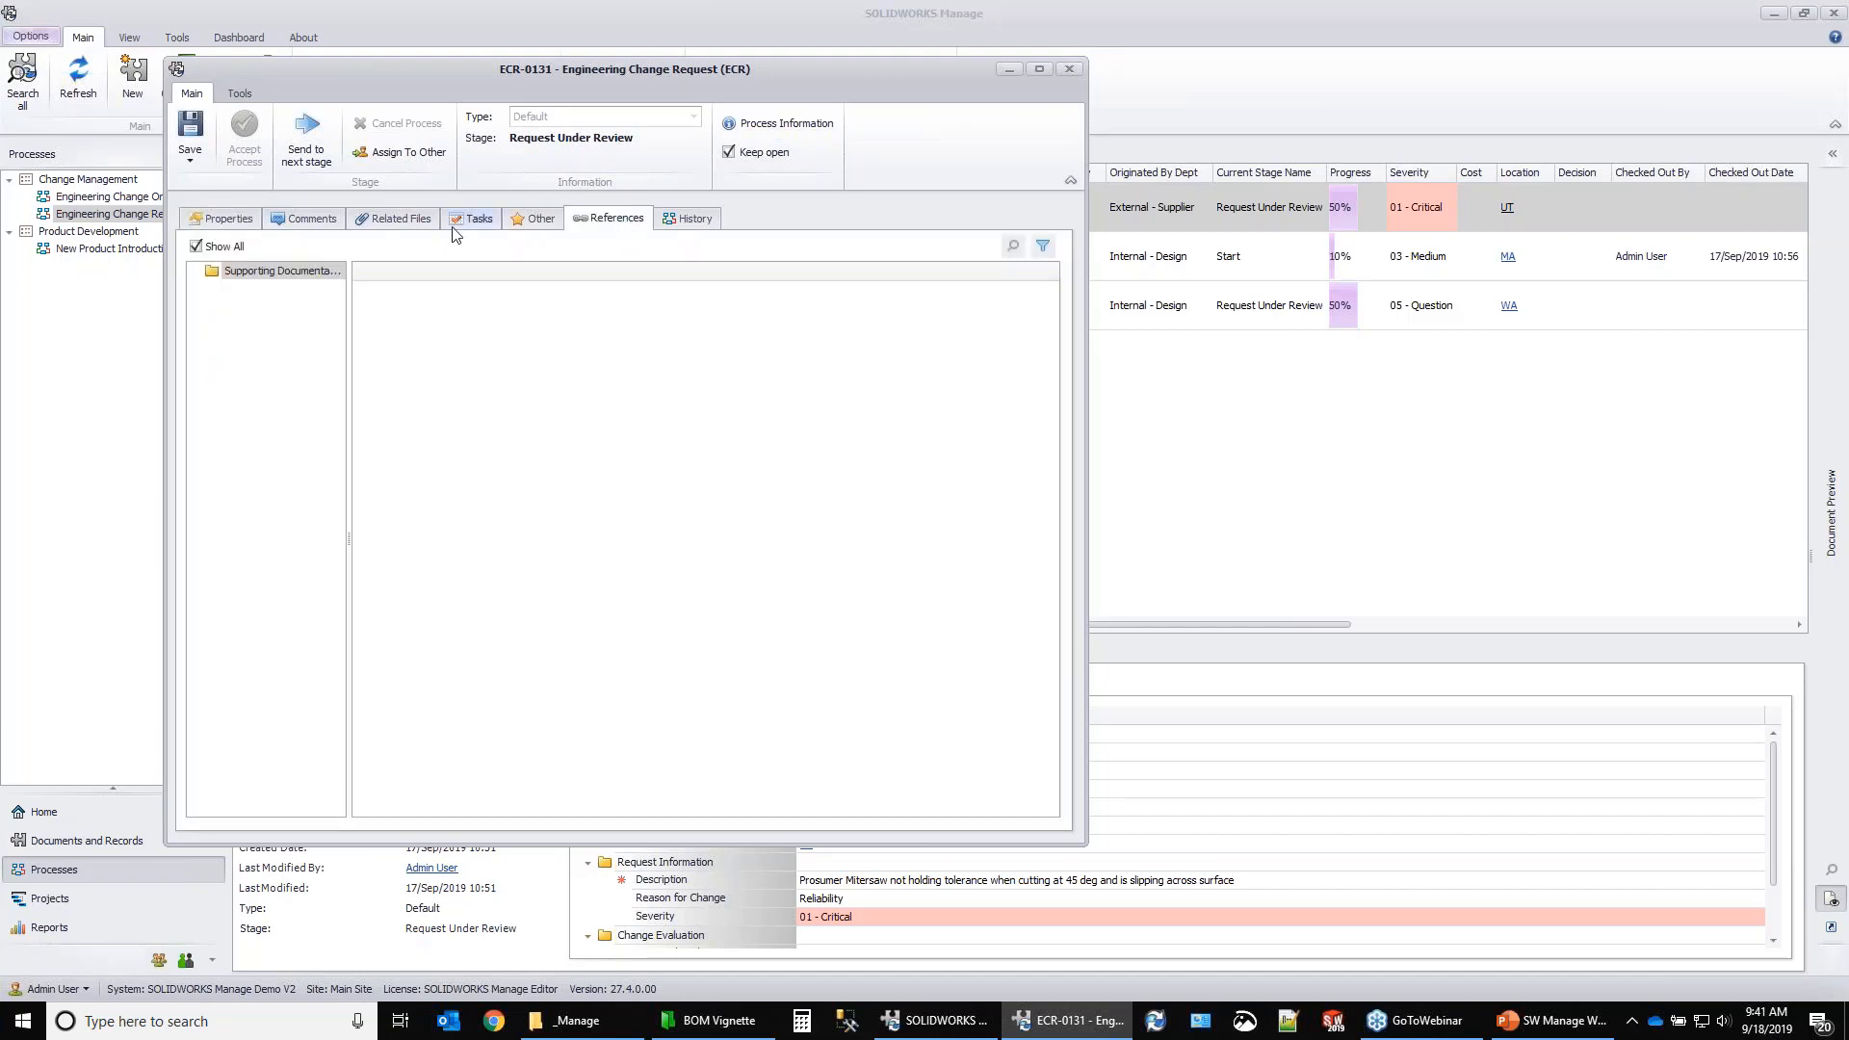
click(308, 333)
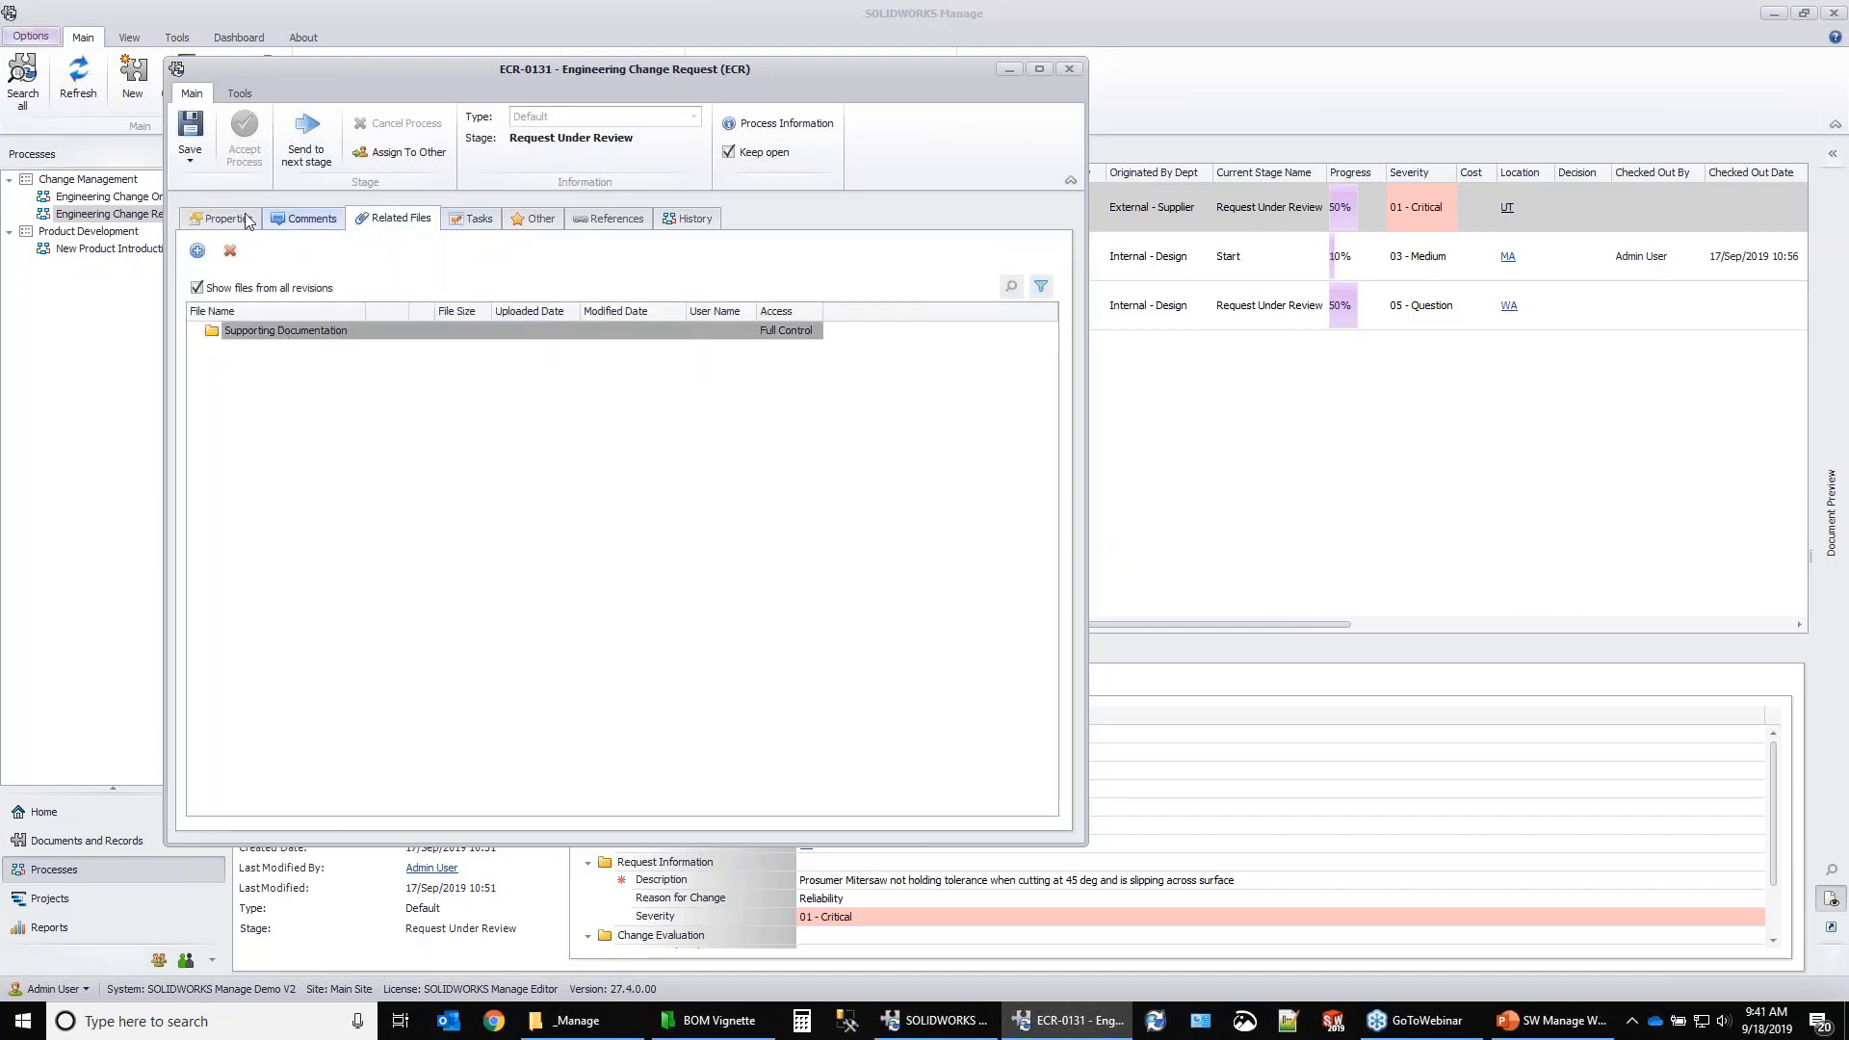
click(197, 250)
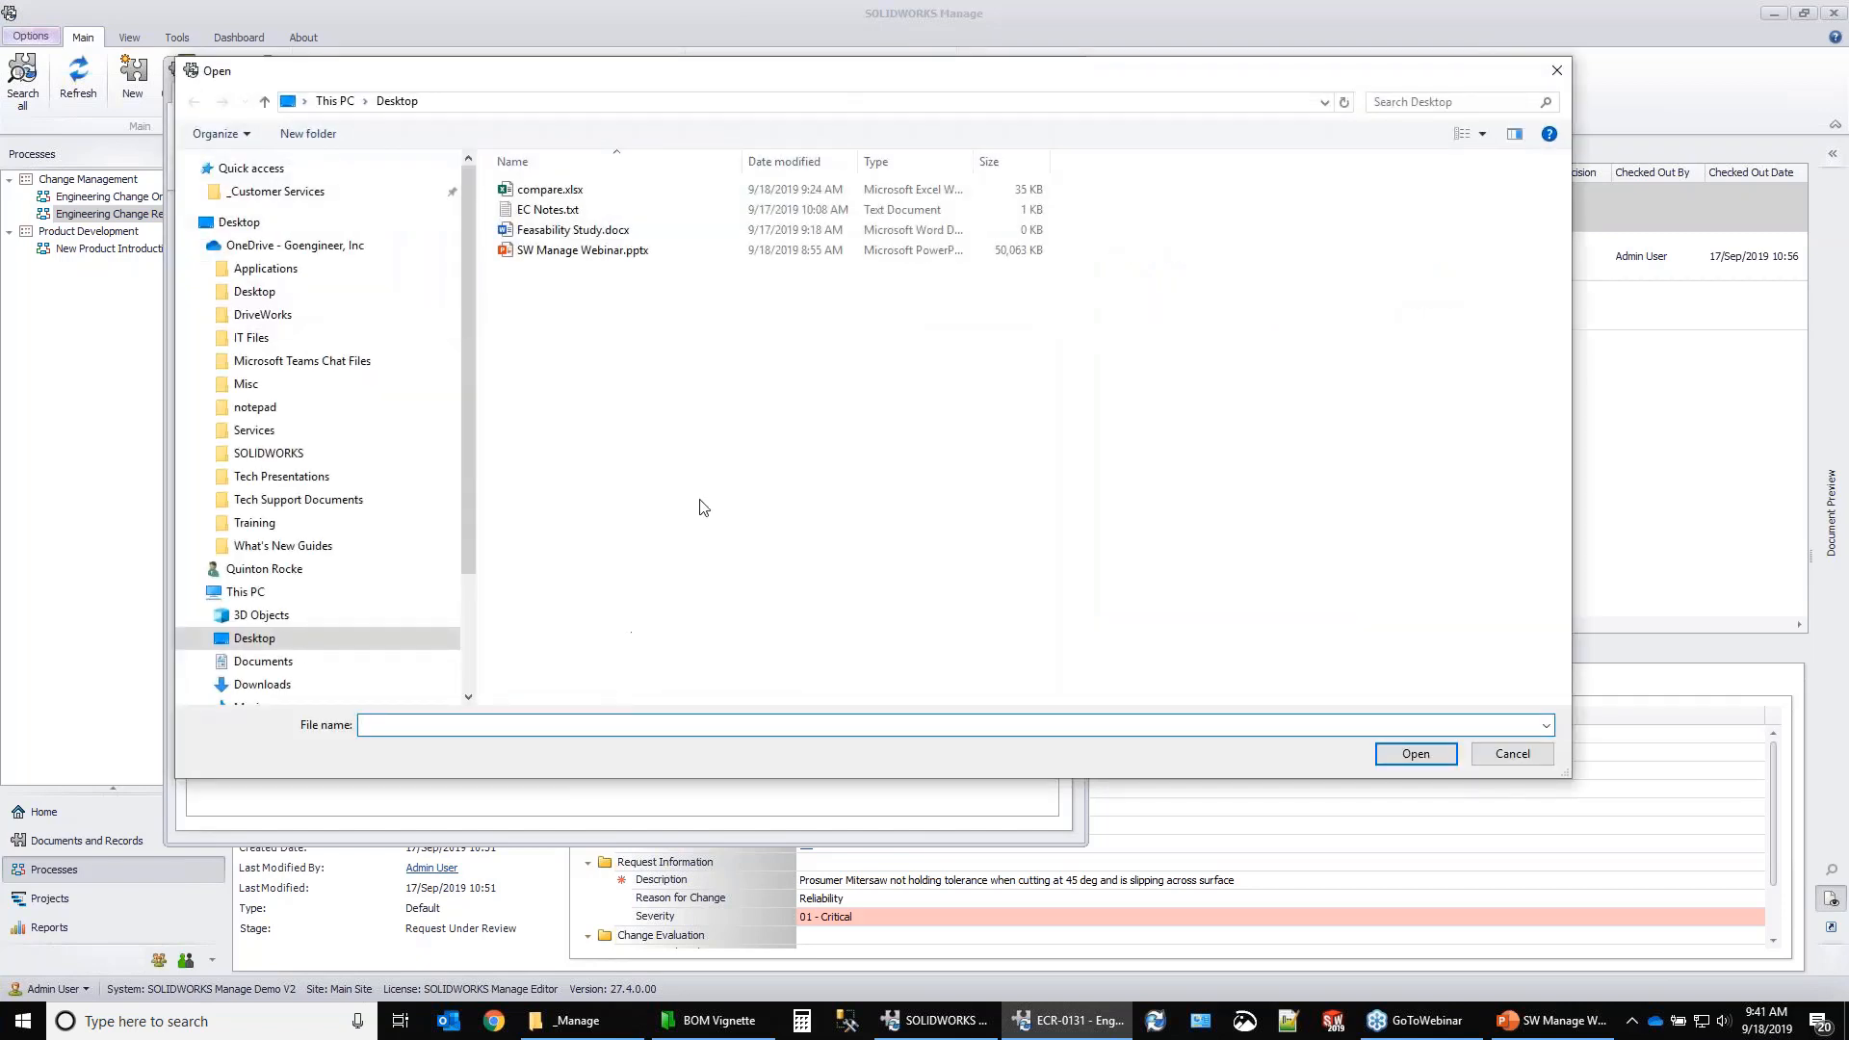
double_click(568, 231)
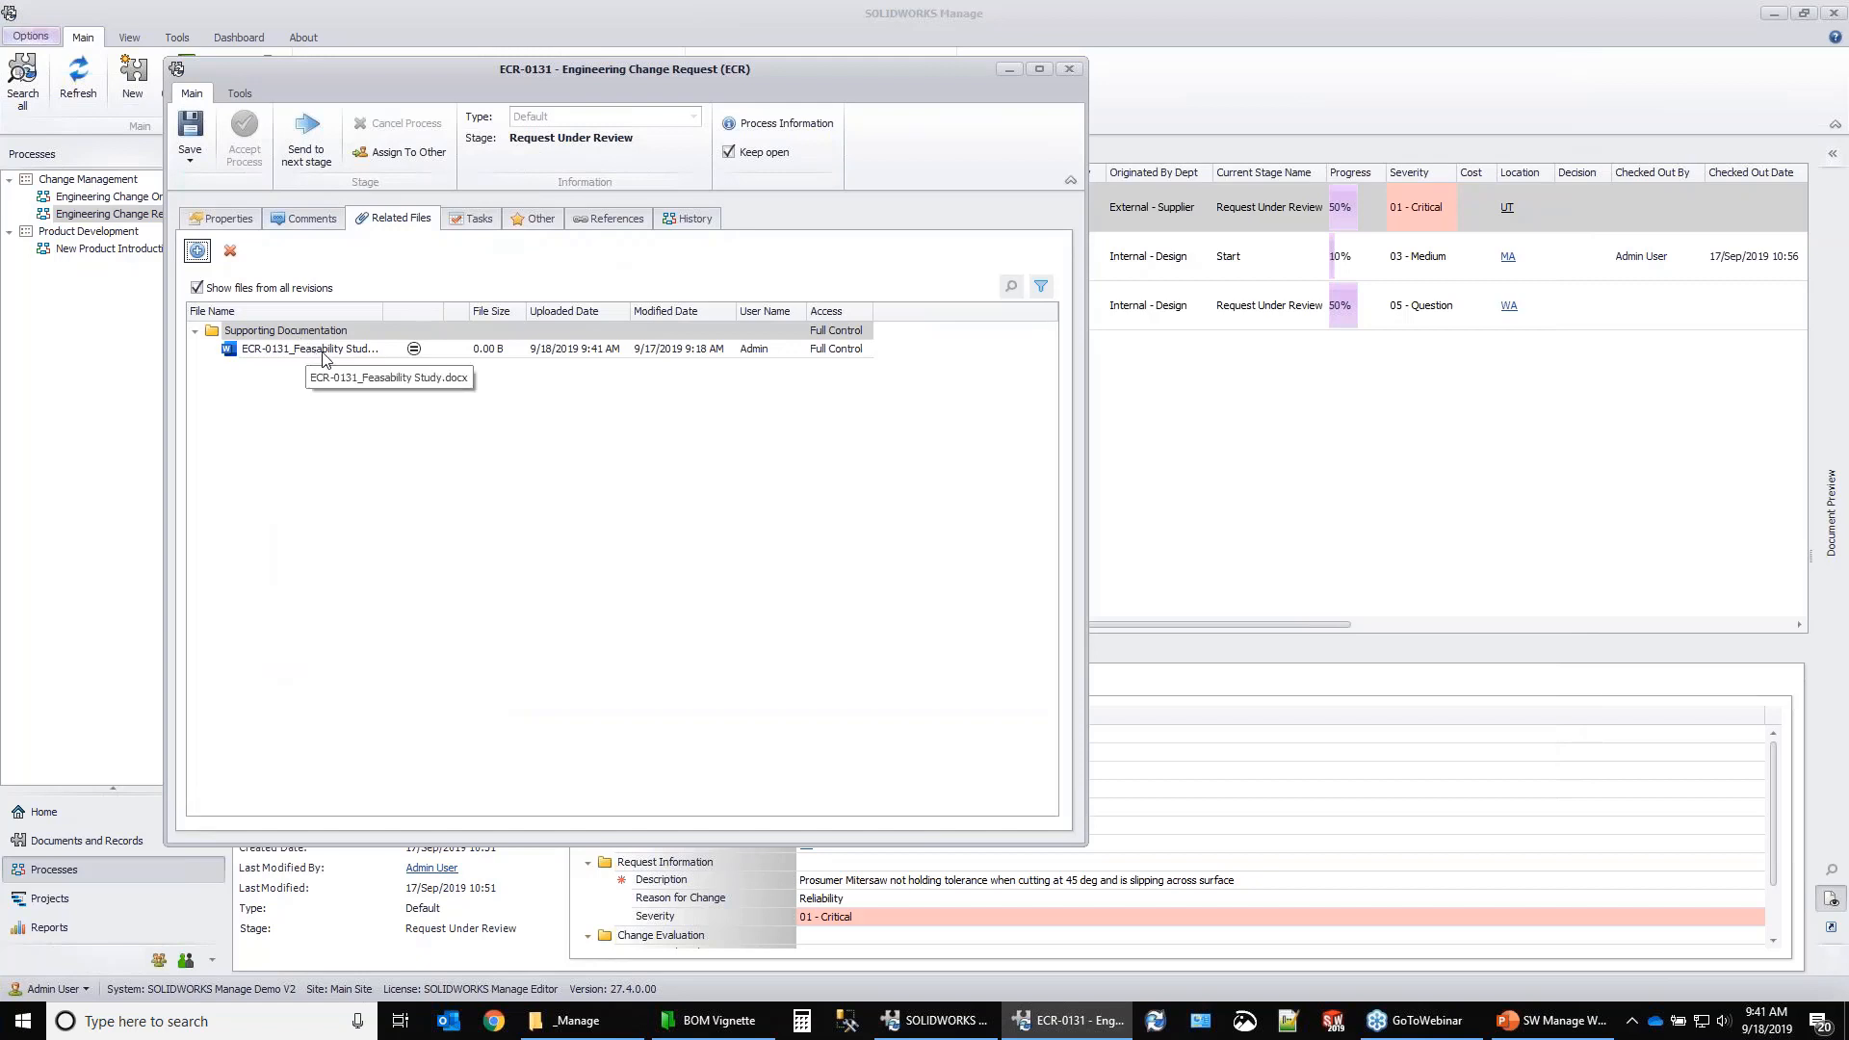
Mark the Feasibility Study task of ECR-0131 as completed.
click(226, 219)
click(476, 220)
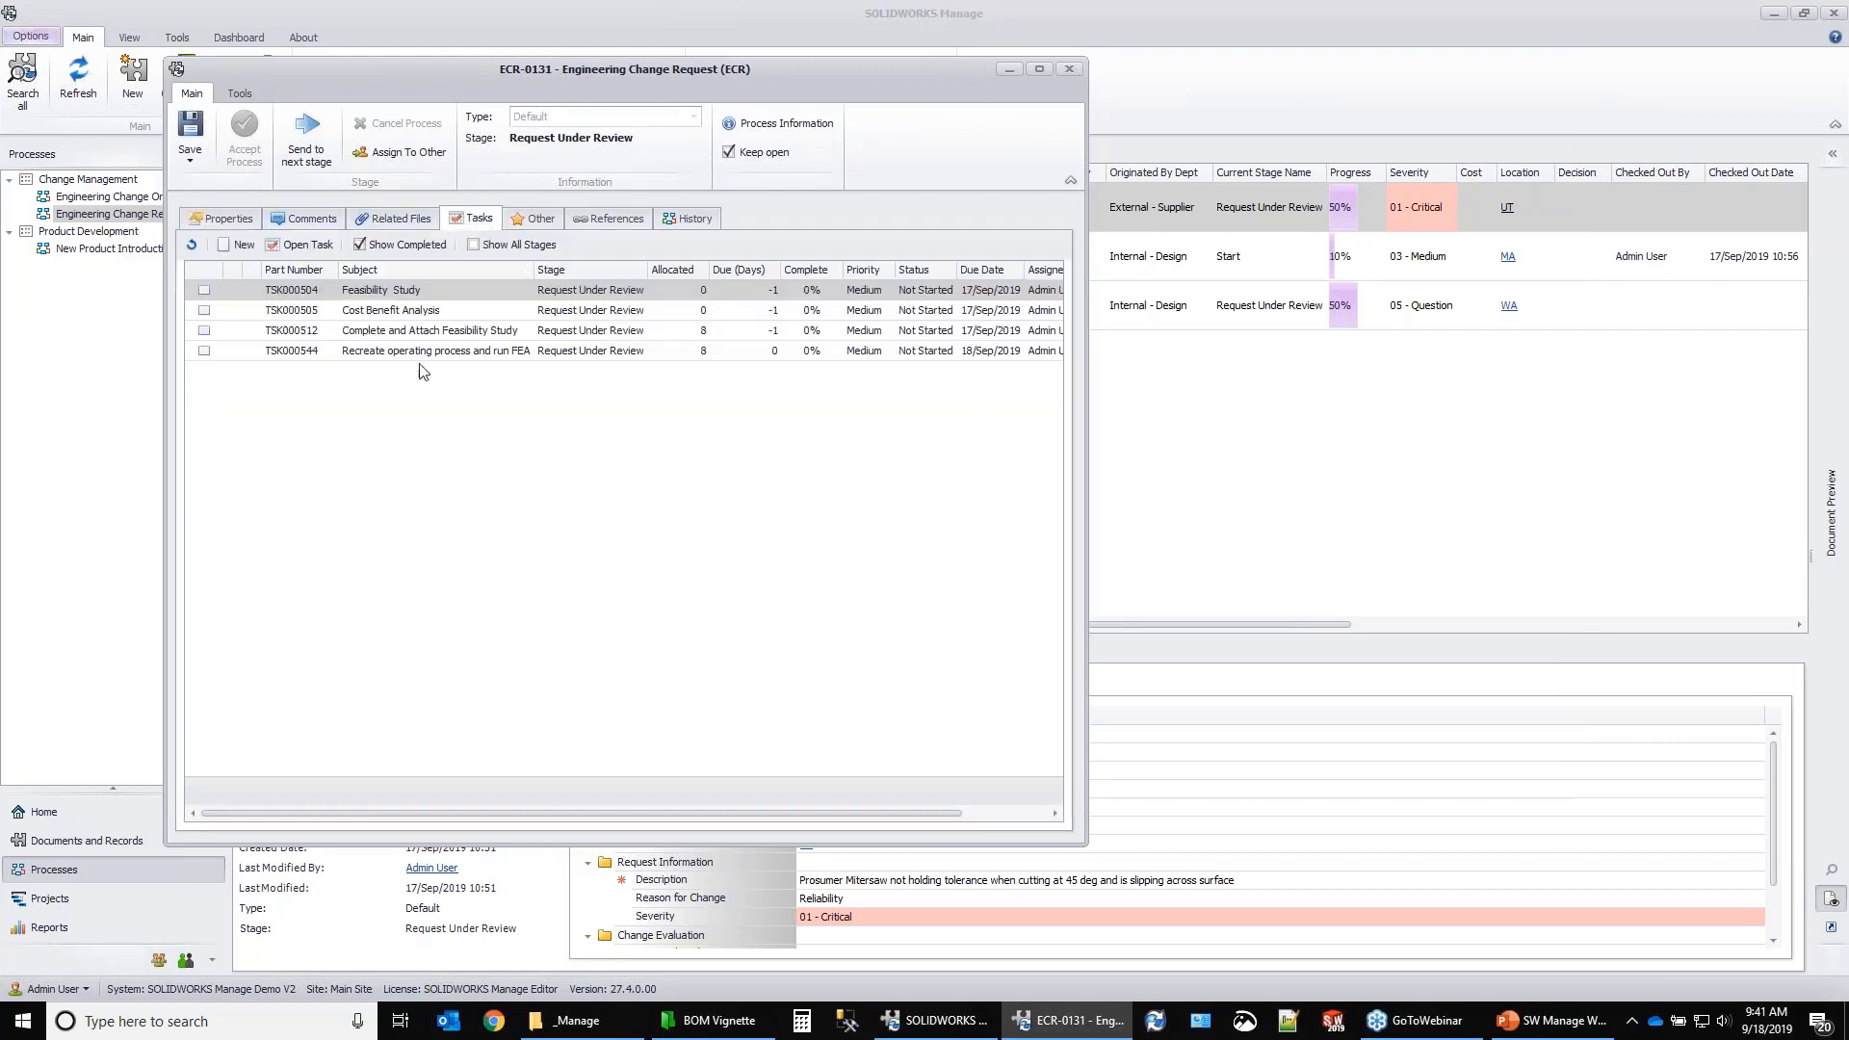
right_click(372, 293)
click(481, 424)
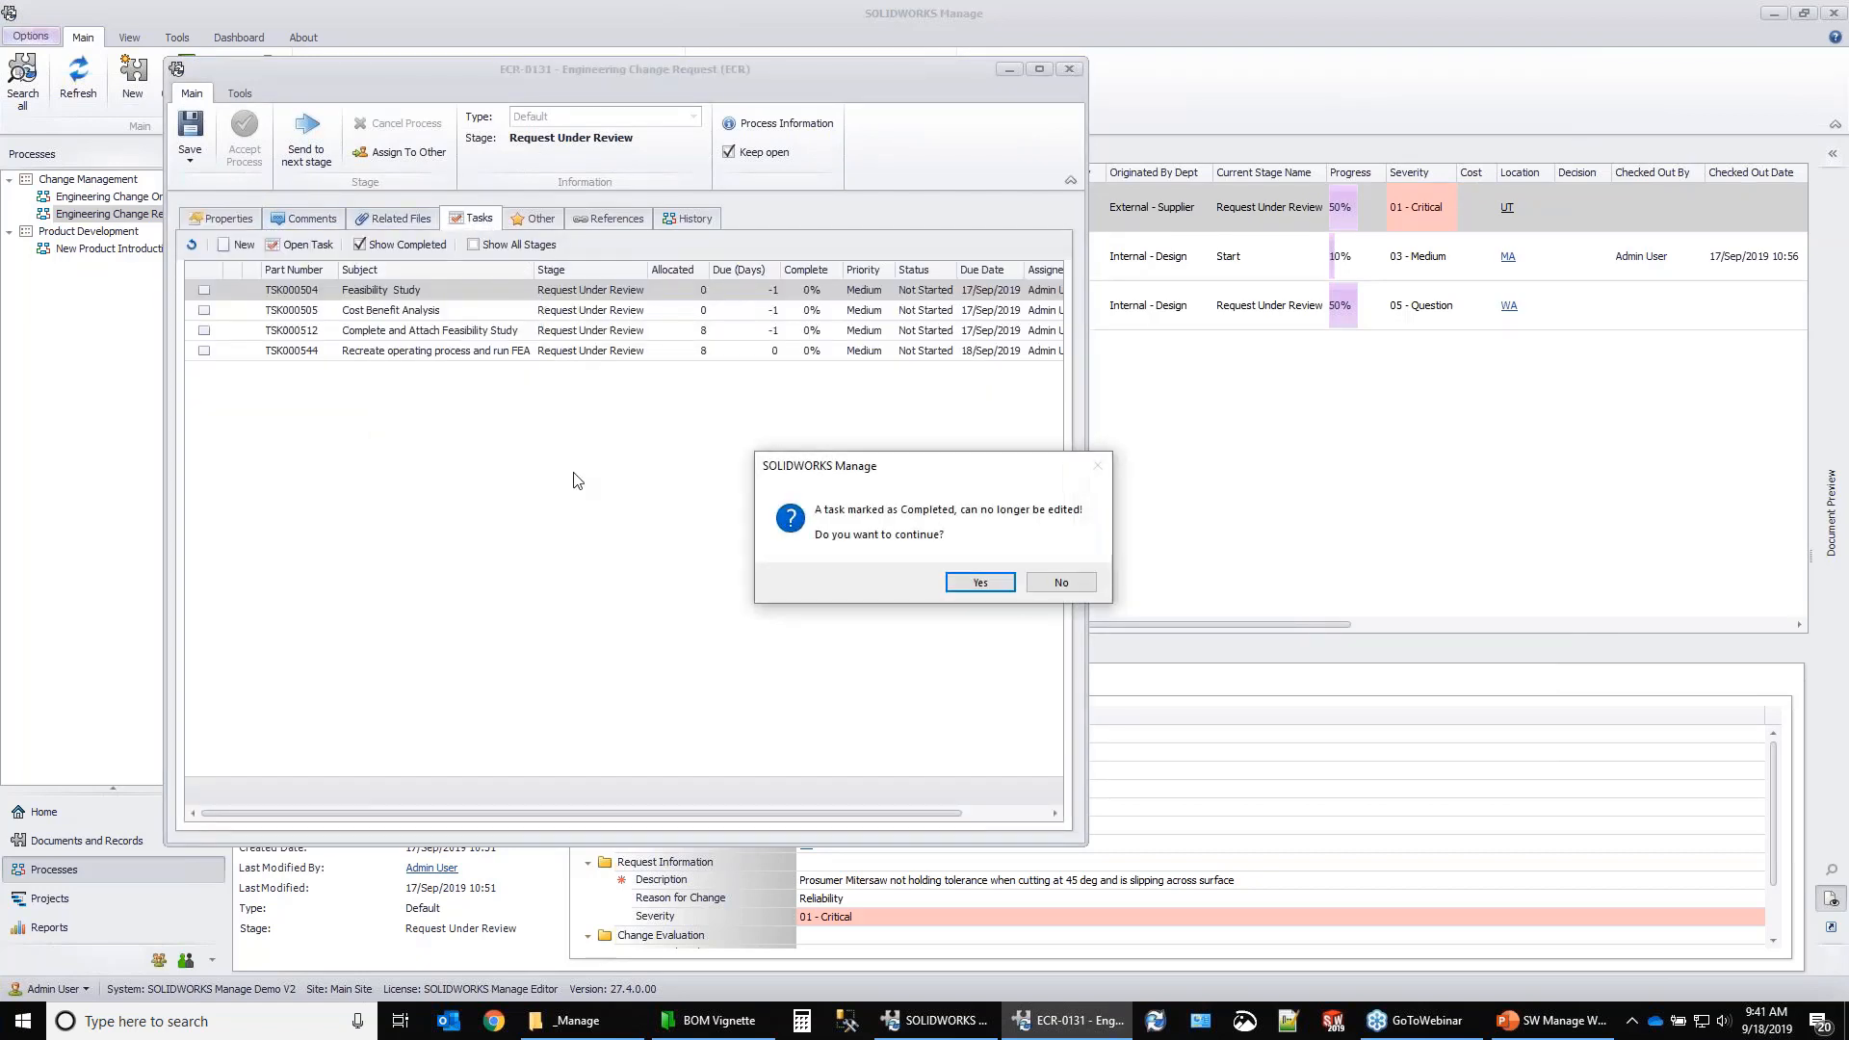
key(Return)
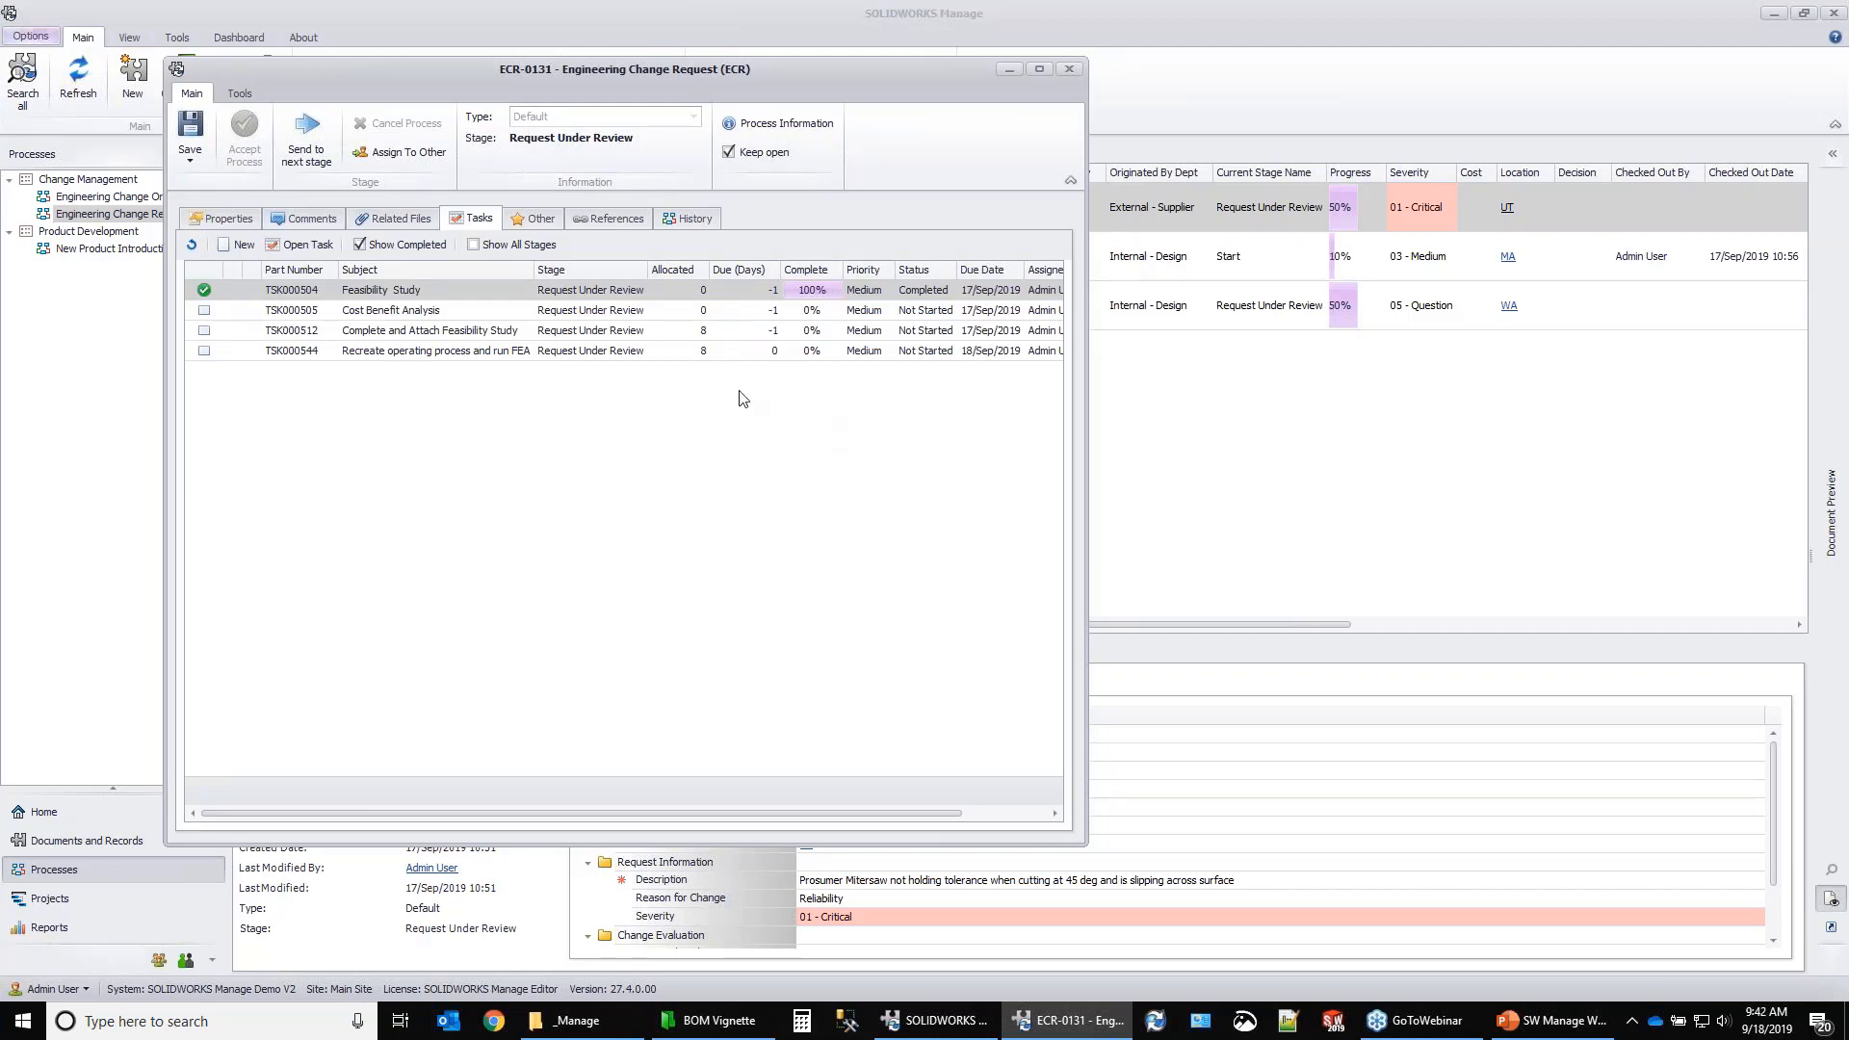
Check the request's comments, and set its Technical Feasibility to High and its Cost to 10,000.
click(415, 353)
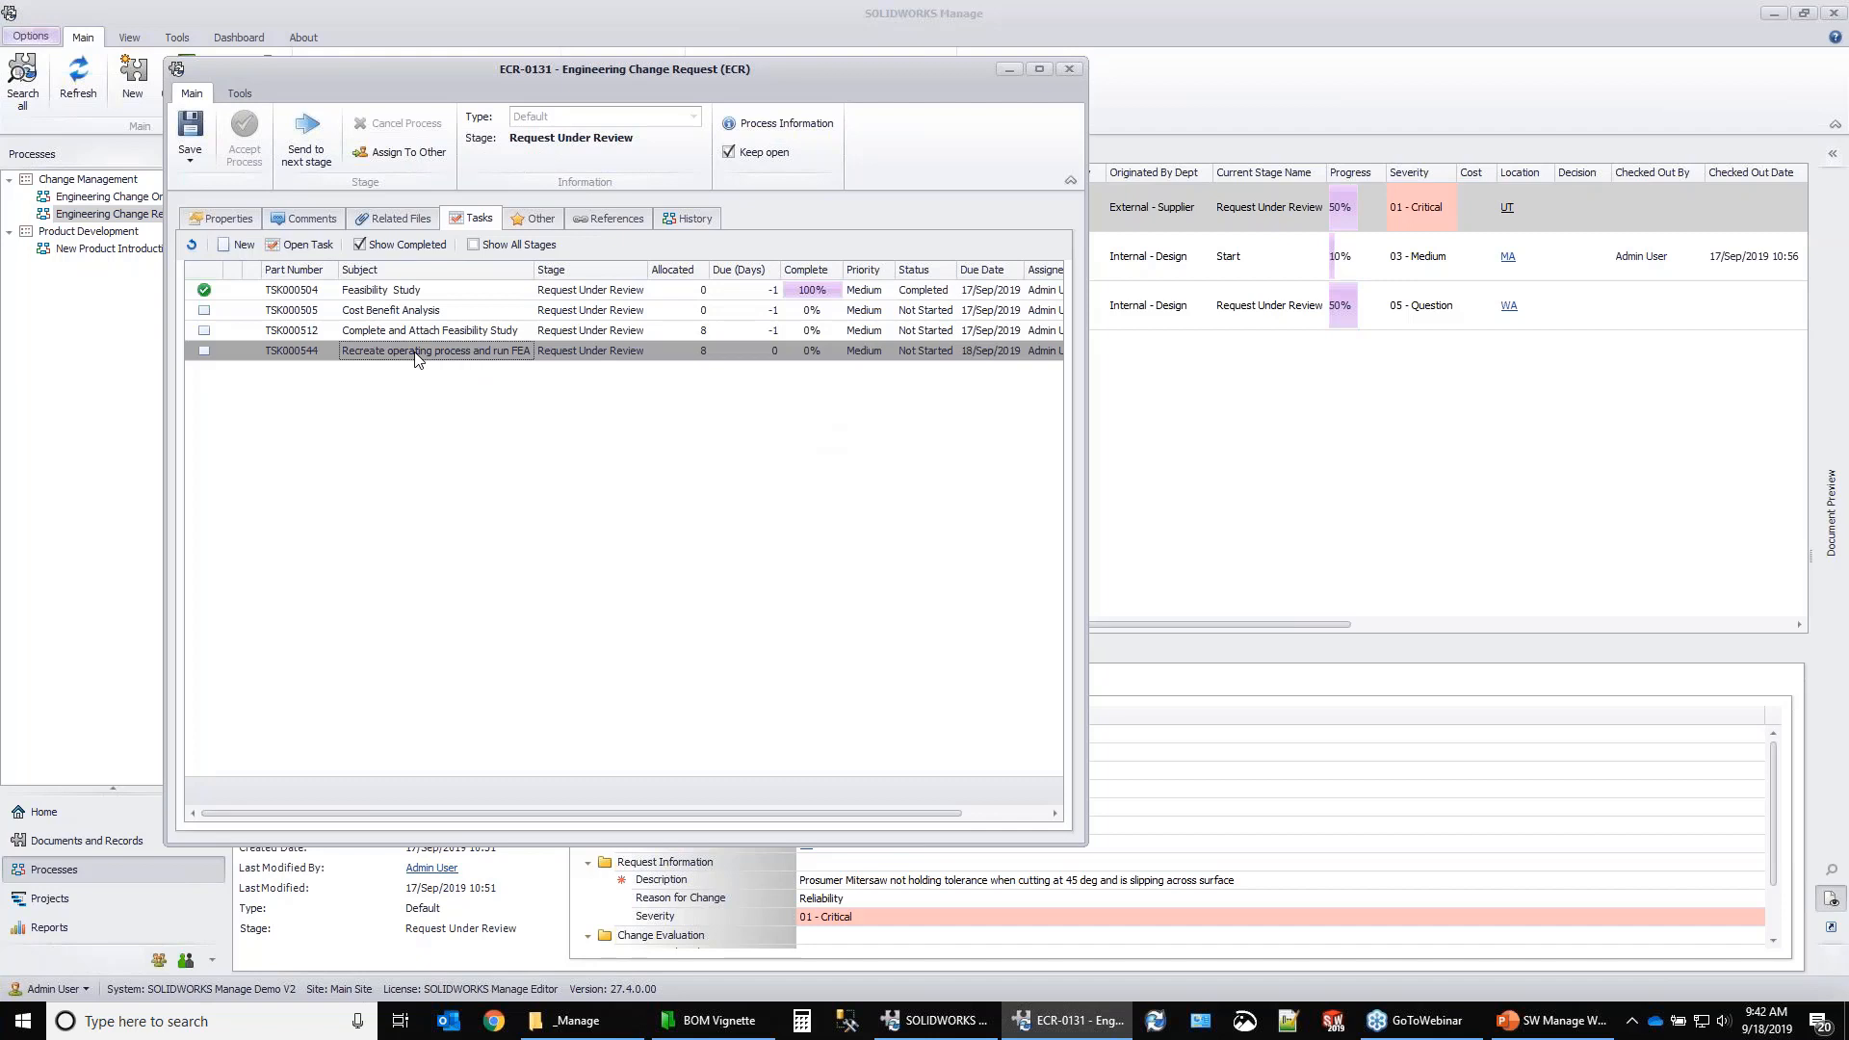
click(306, 218)
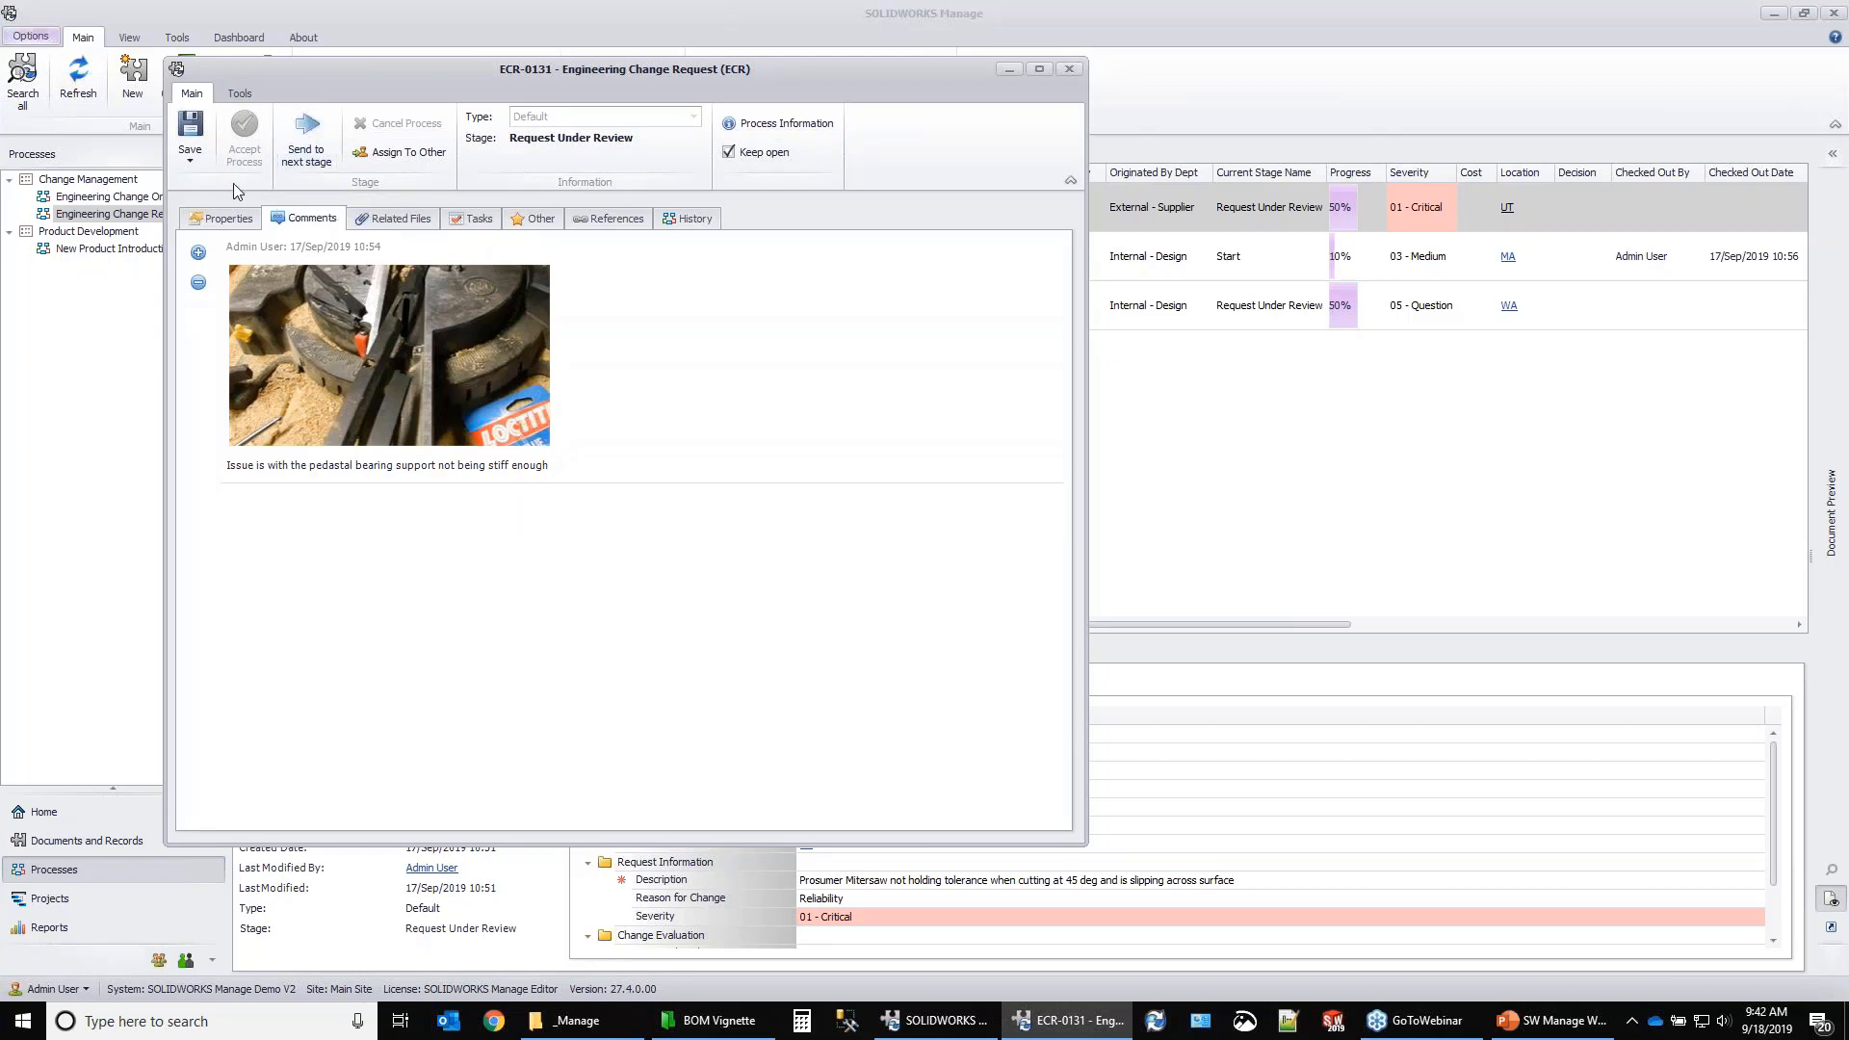
click(225, 220)
click(517, 563)
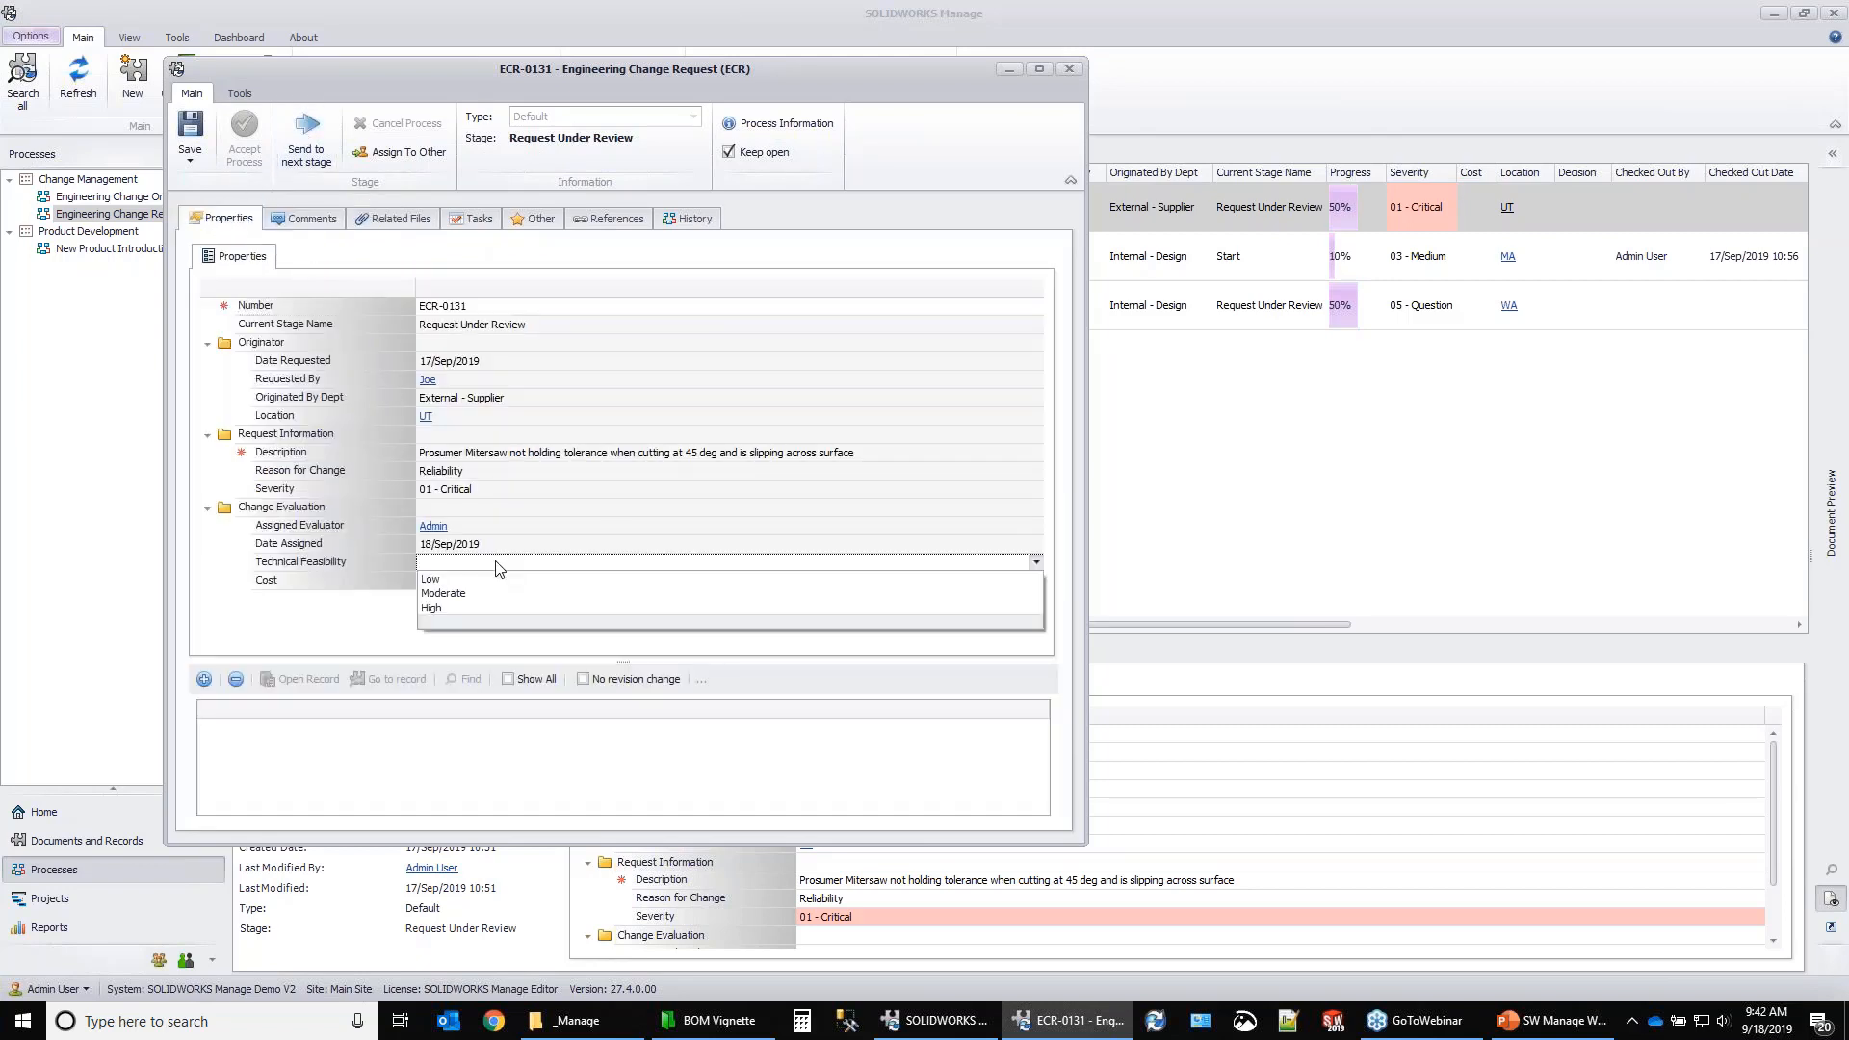
click(452, 617)
click(448, 580)
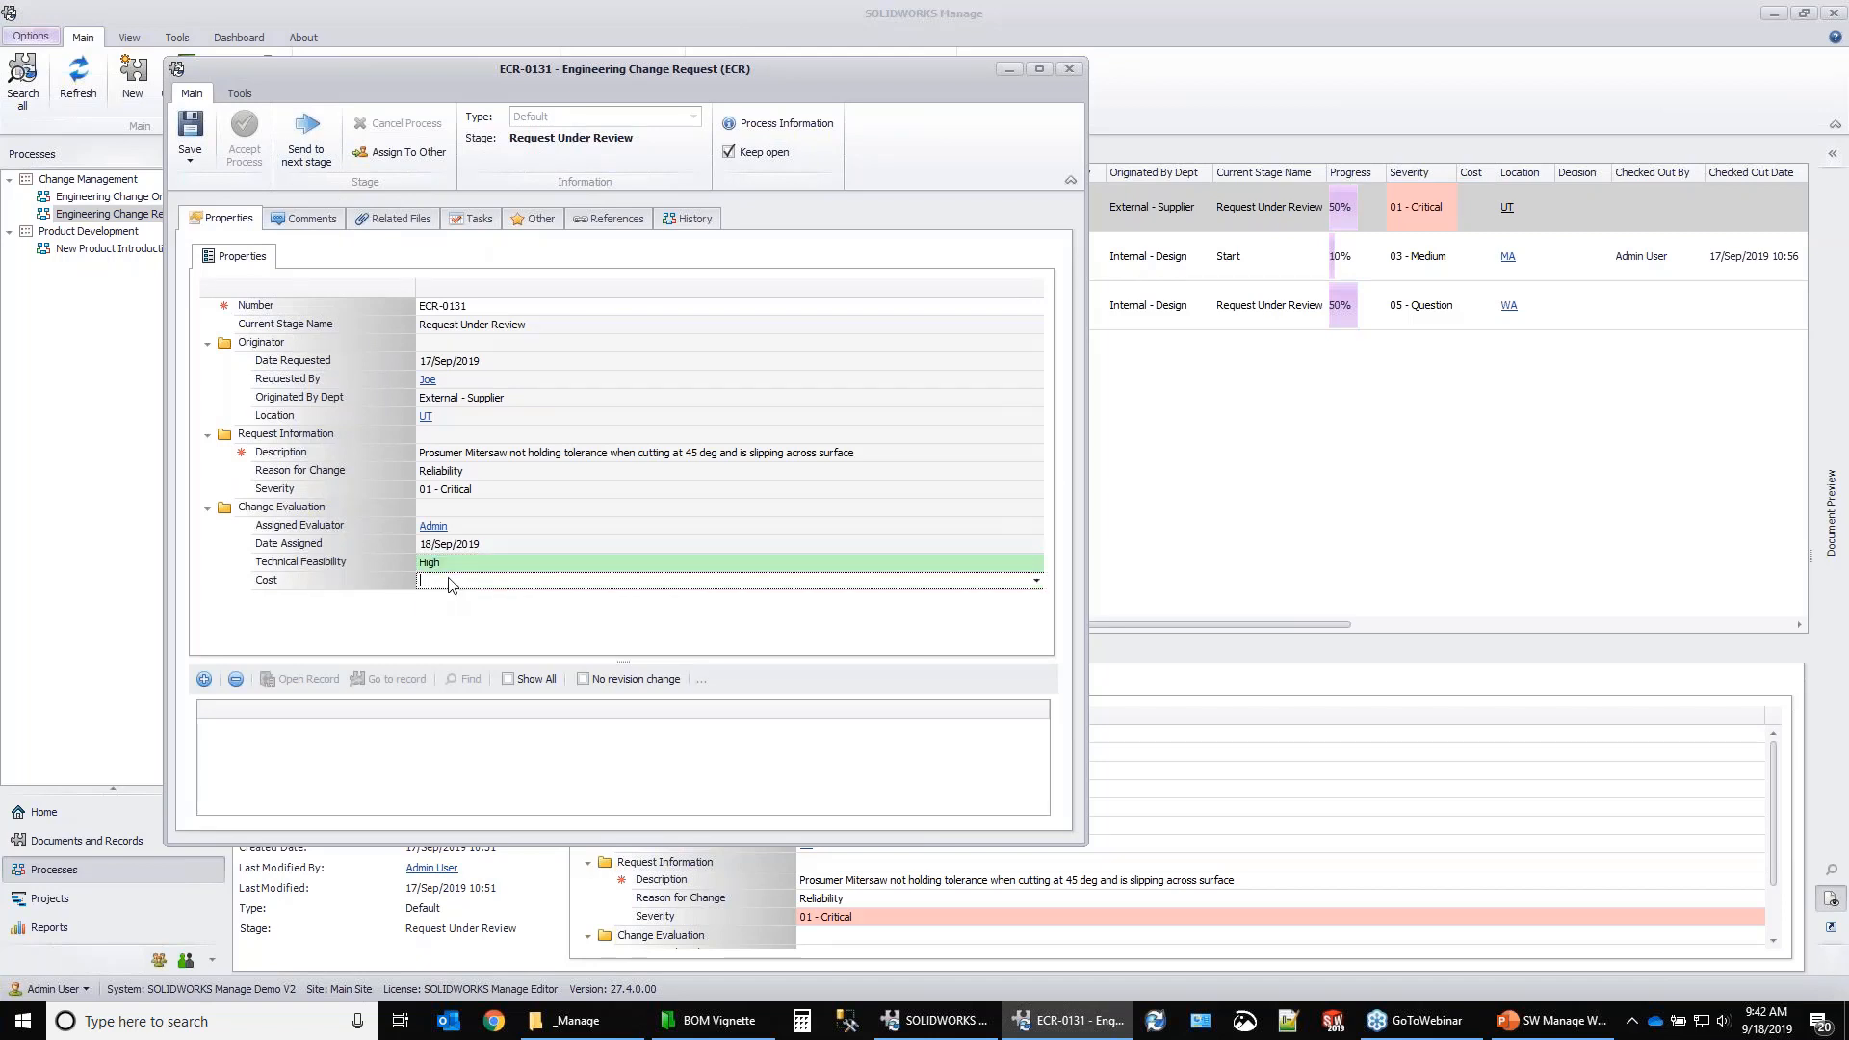
text(1,000)
click(572, 619)
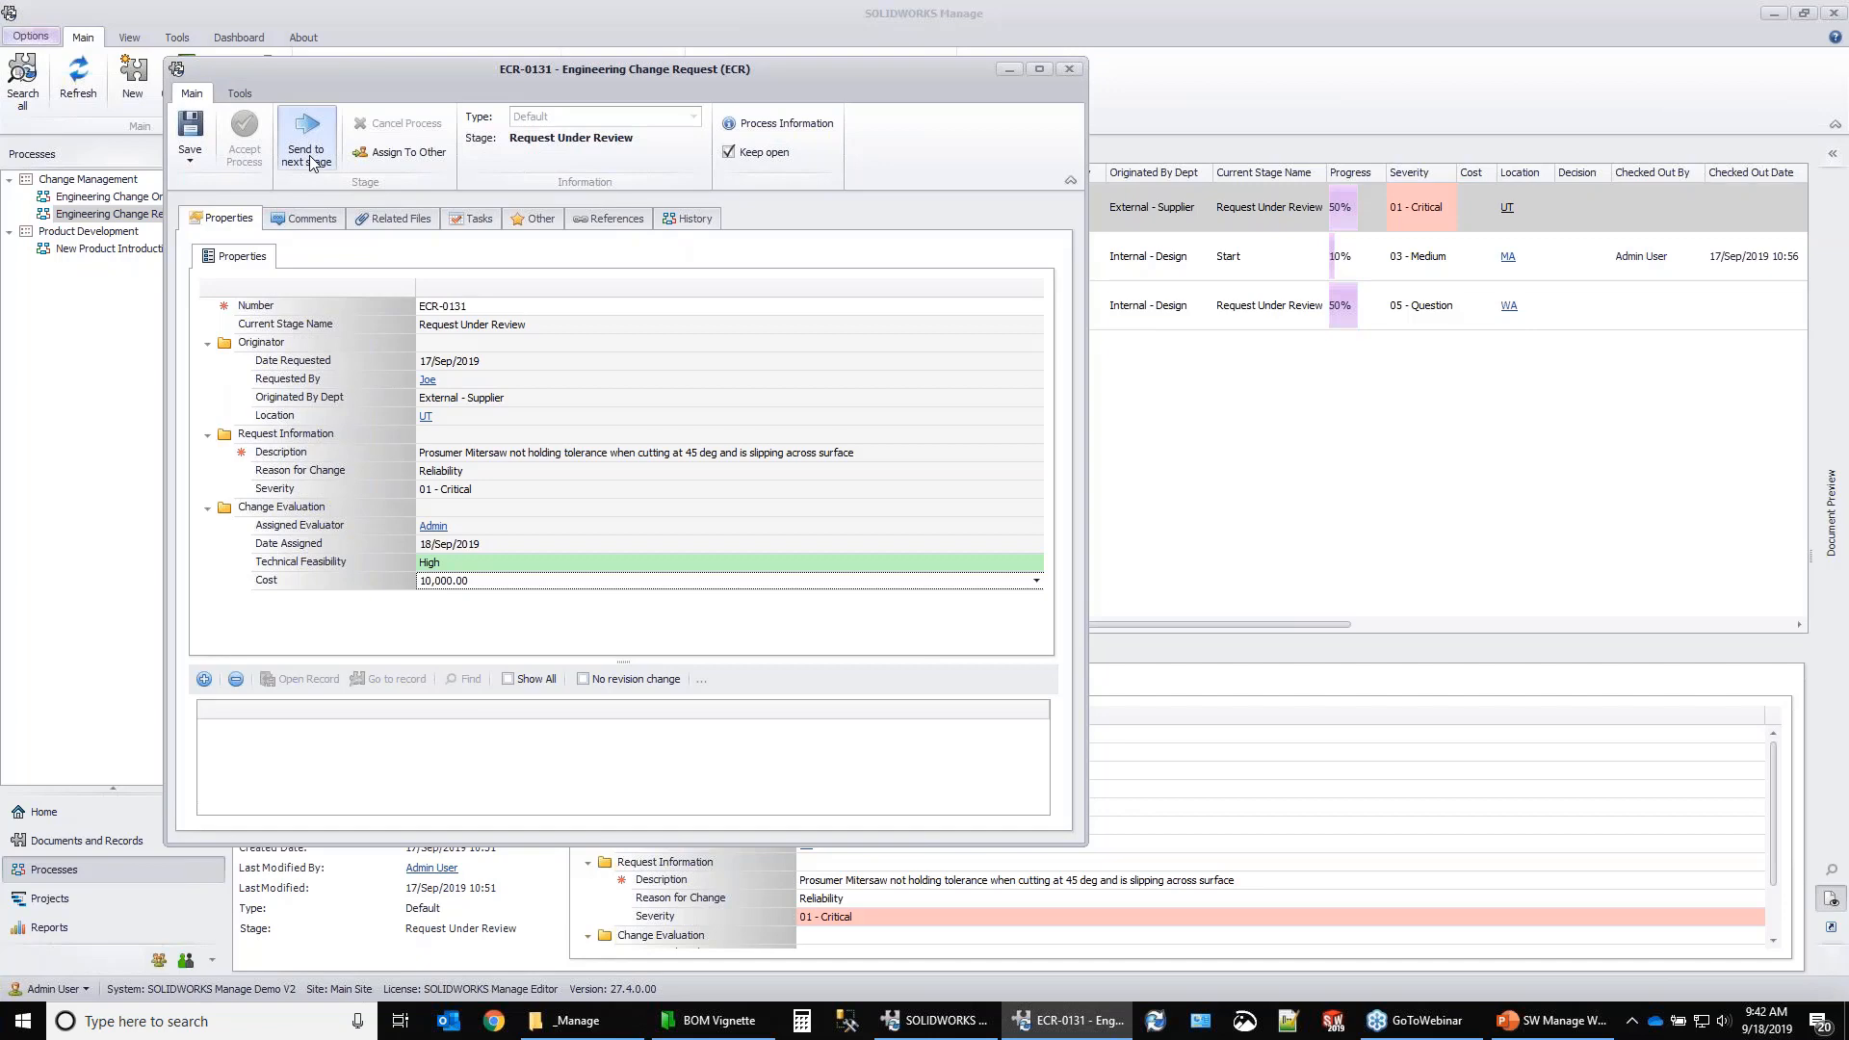
Start adding an affected item to ECR-0131 and search Project 0002's EC Vignette folder for "bearing".
click(204, 679)
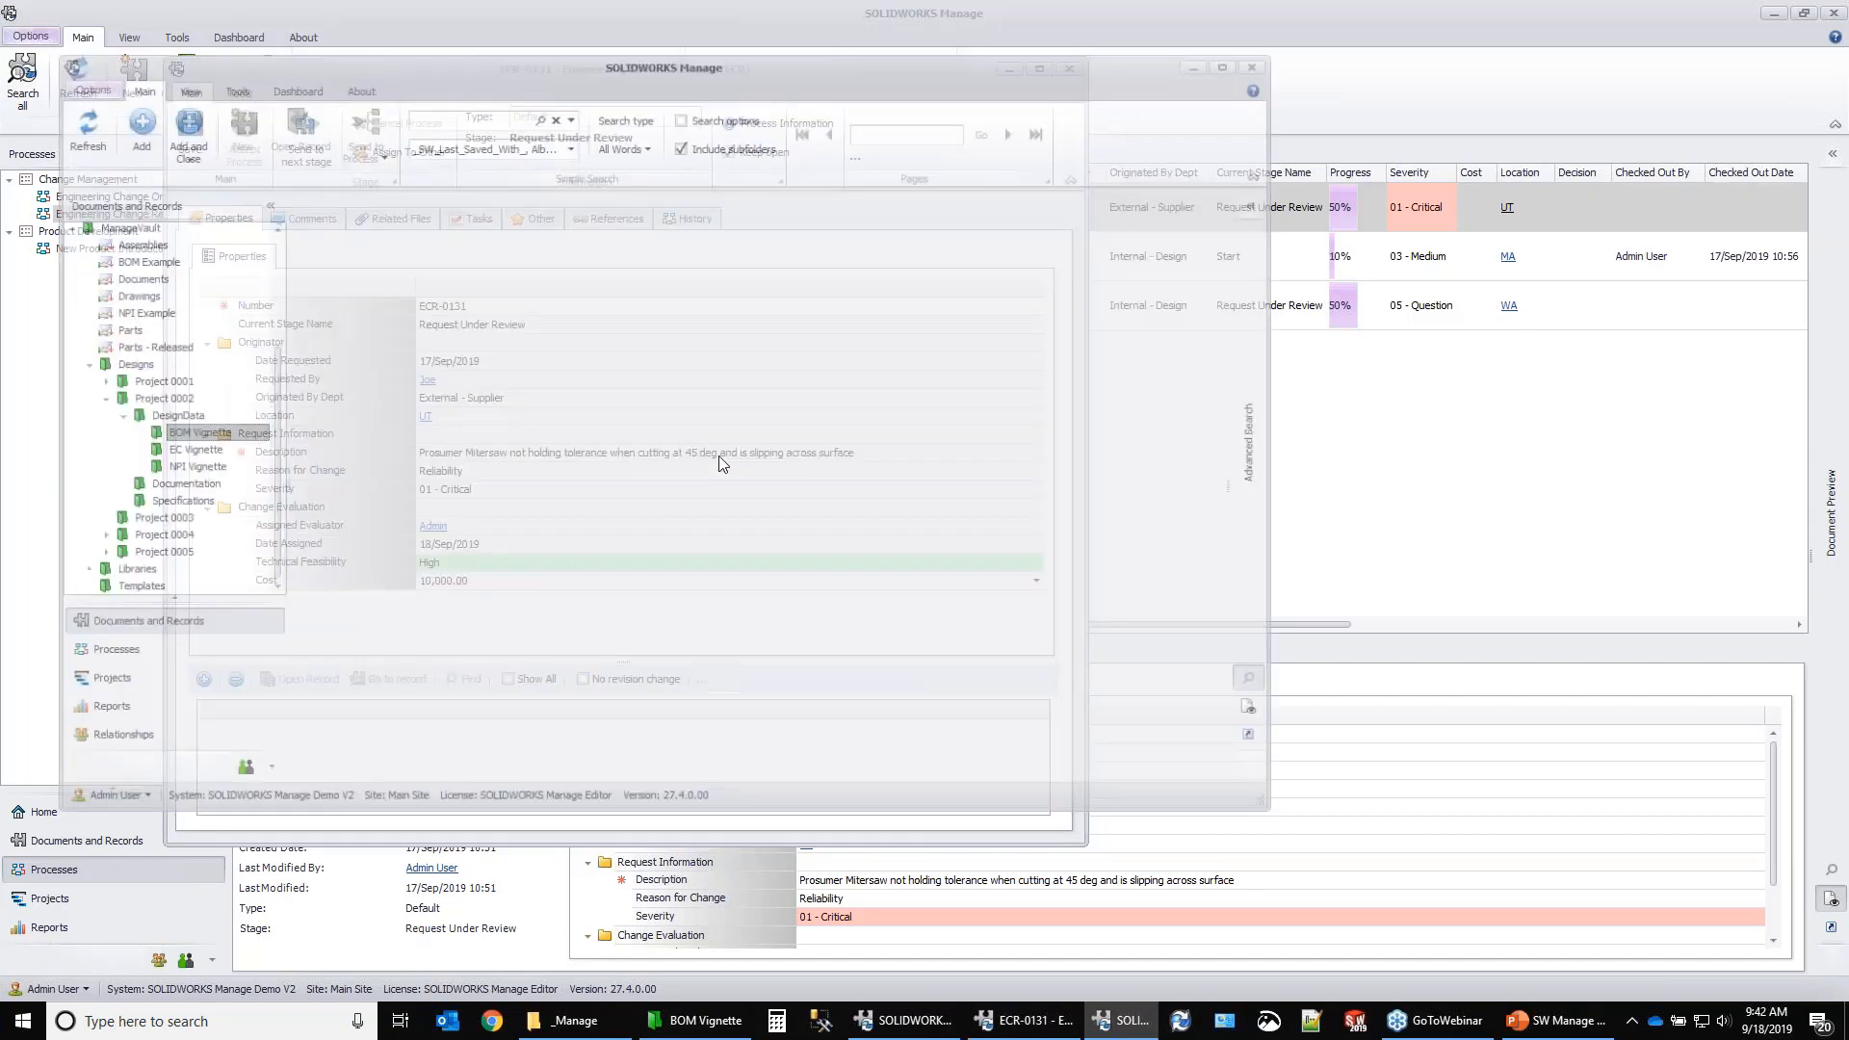
click(188, 450)
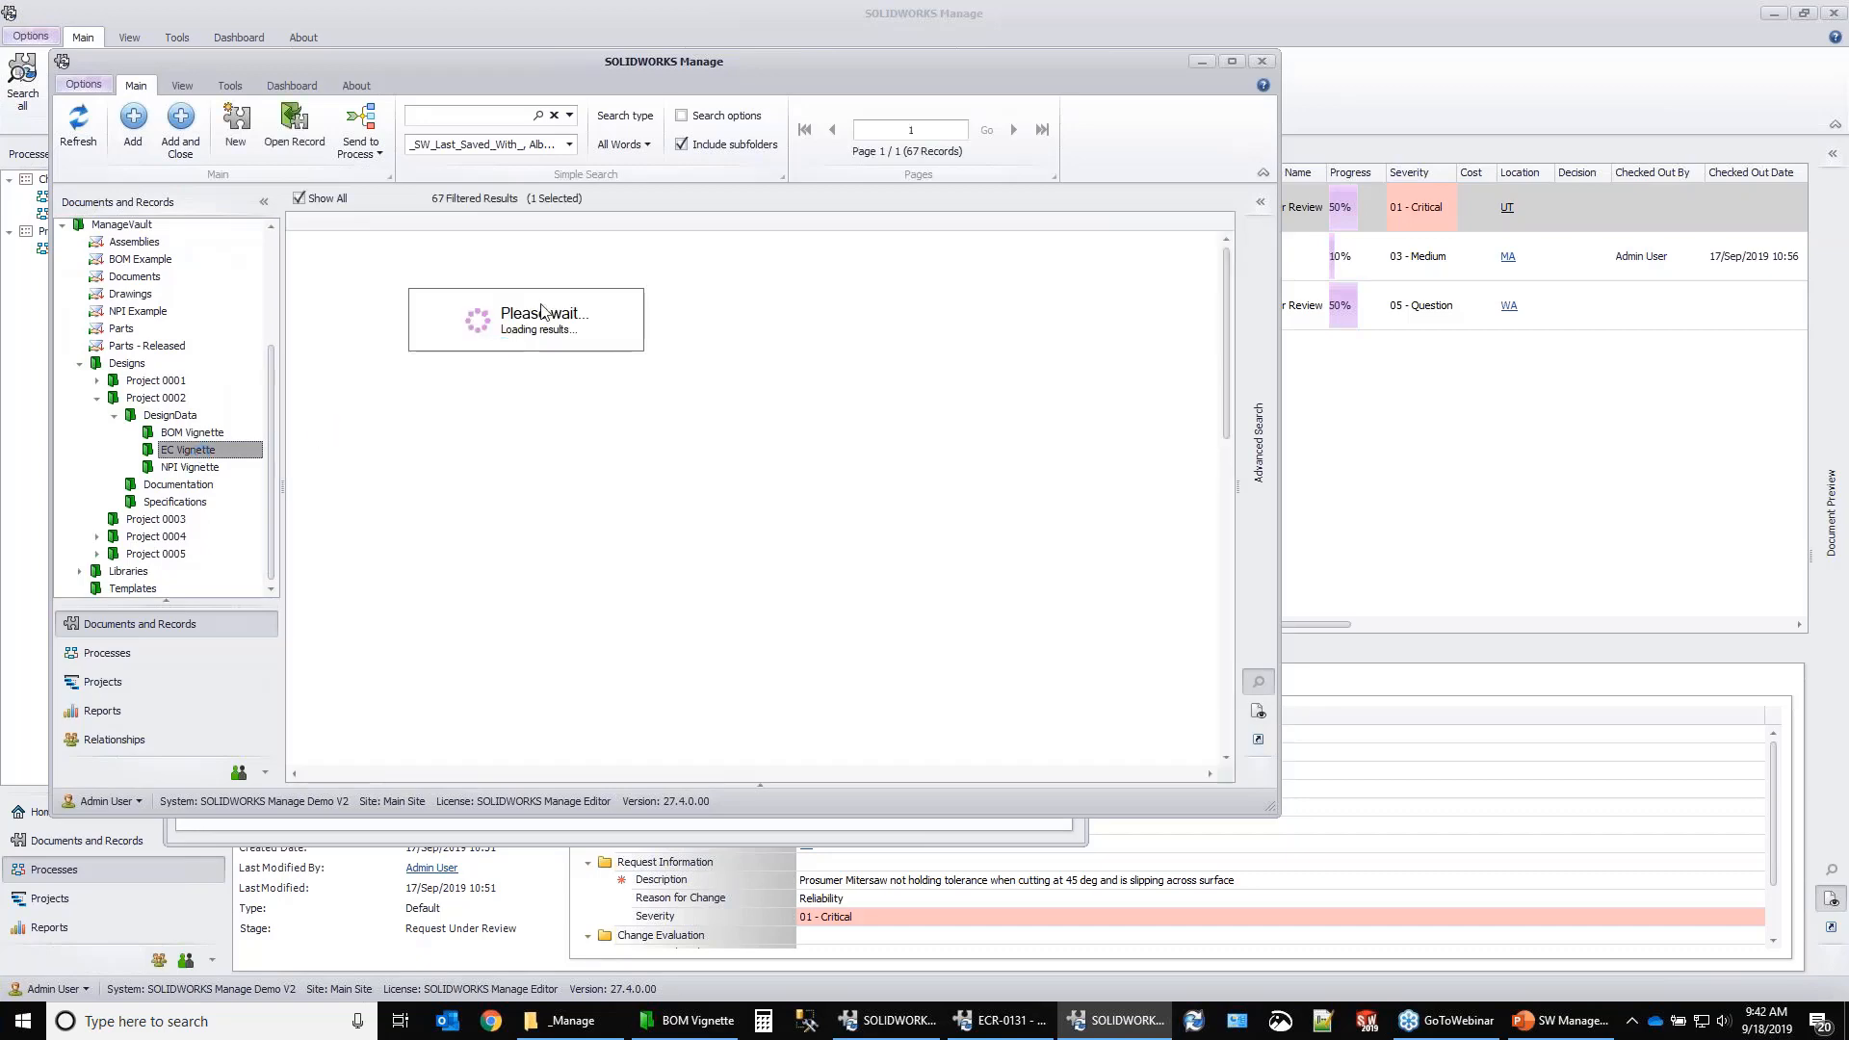
click(473, 117)
text(b)
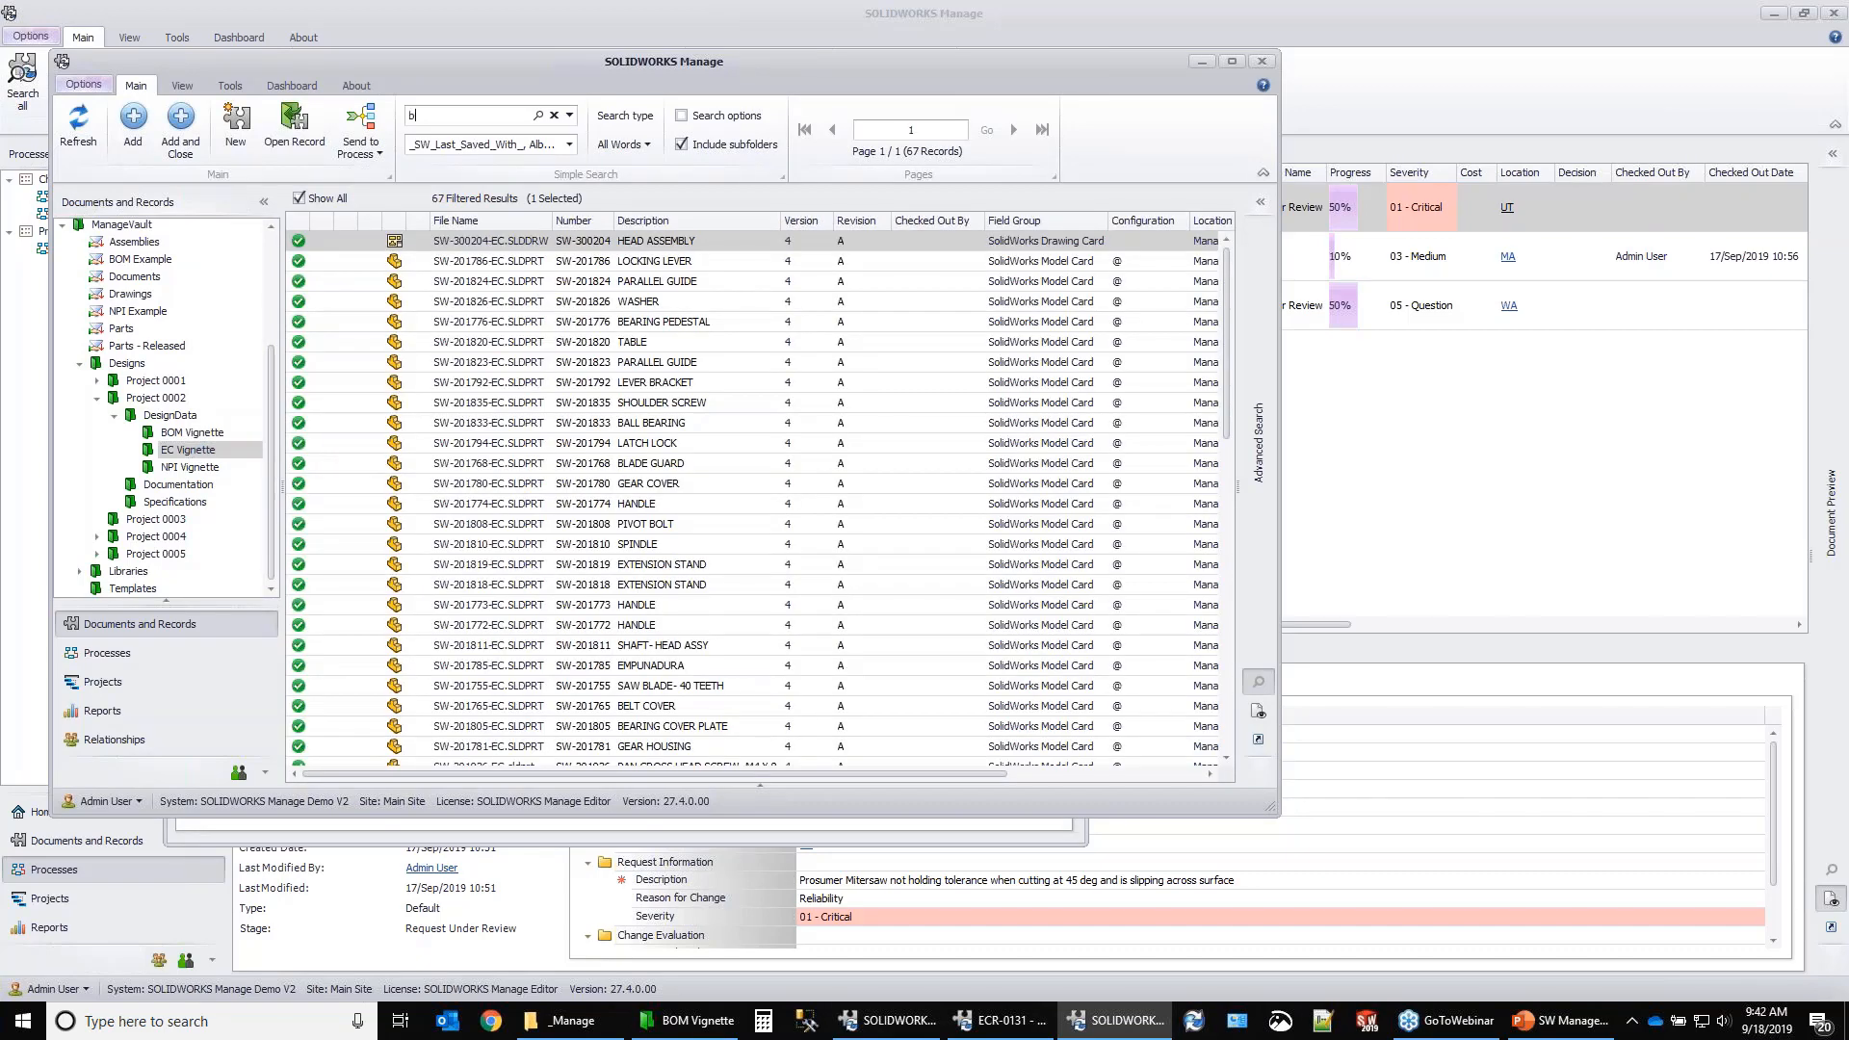
text(earing)
key(Return)
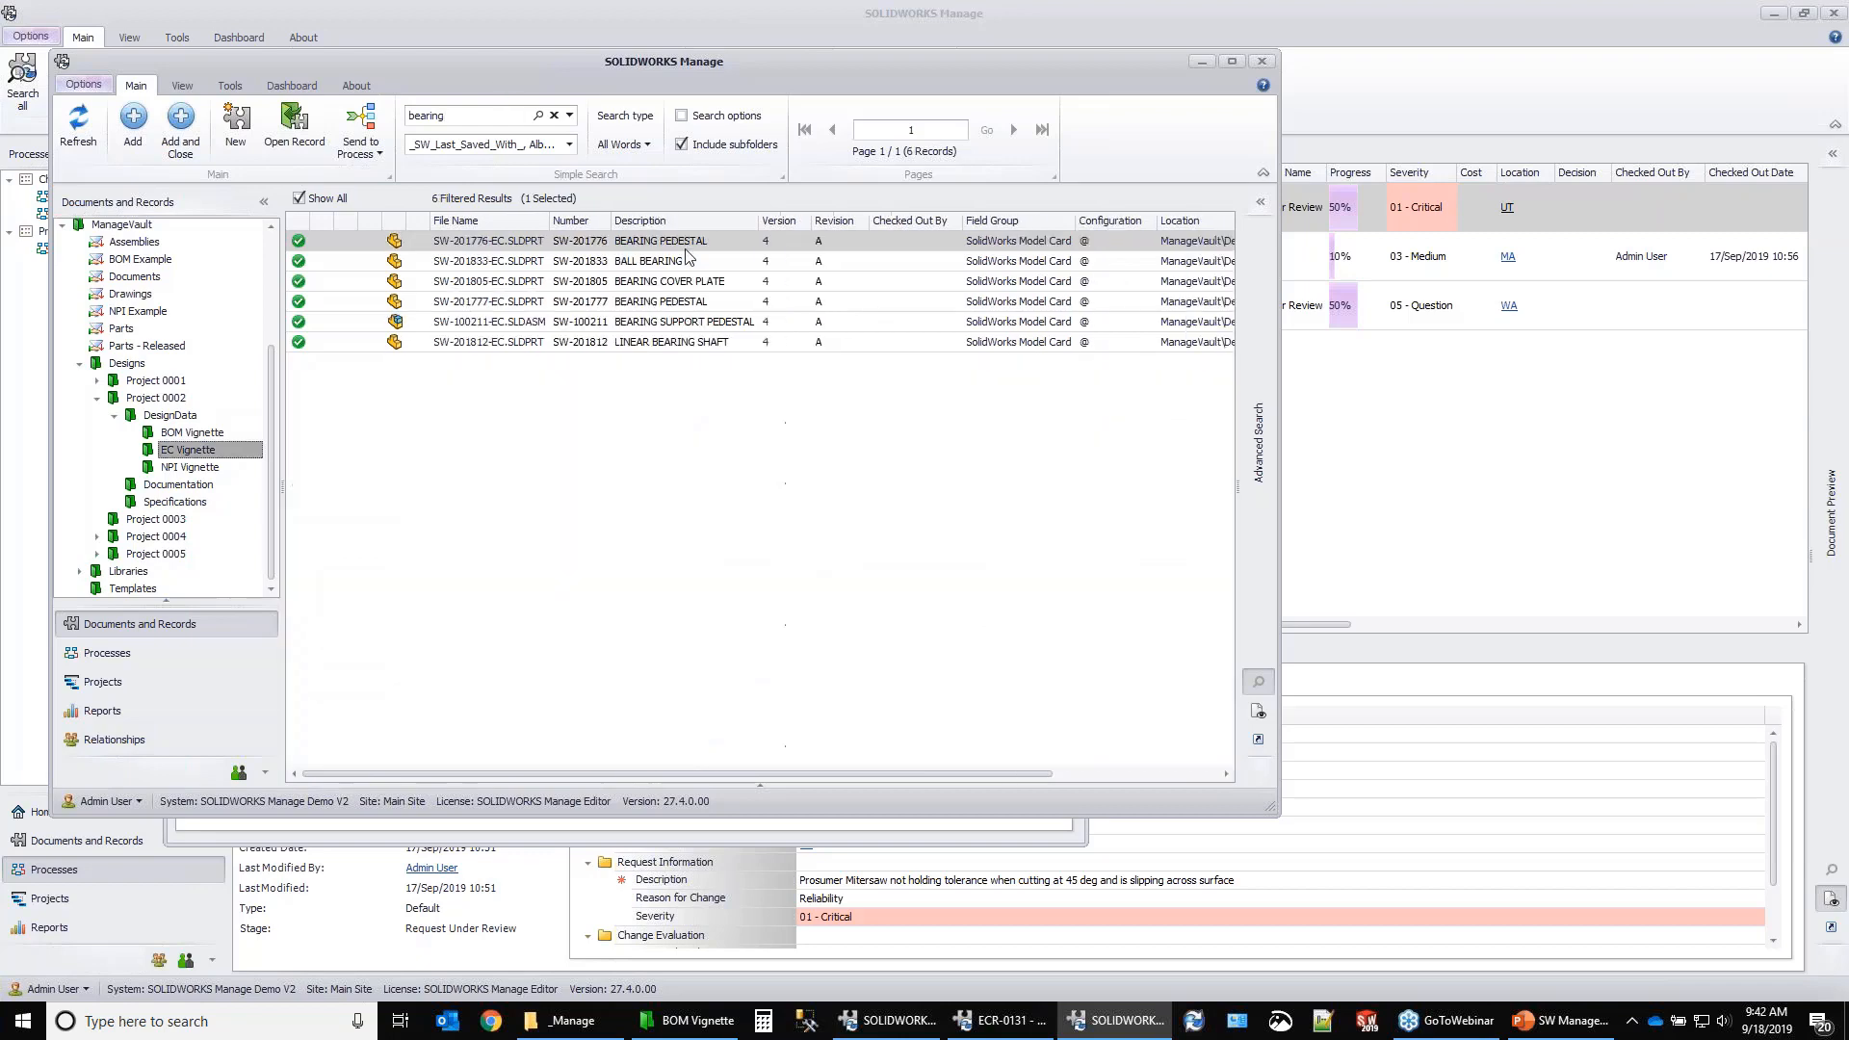
Compare the two BEARING PEDESTAL parts and inspect the full record of SW-201777, closing it again.
click(678, 307)
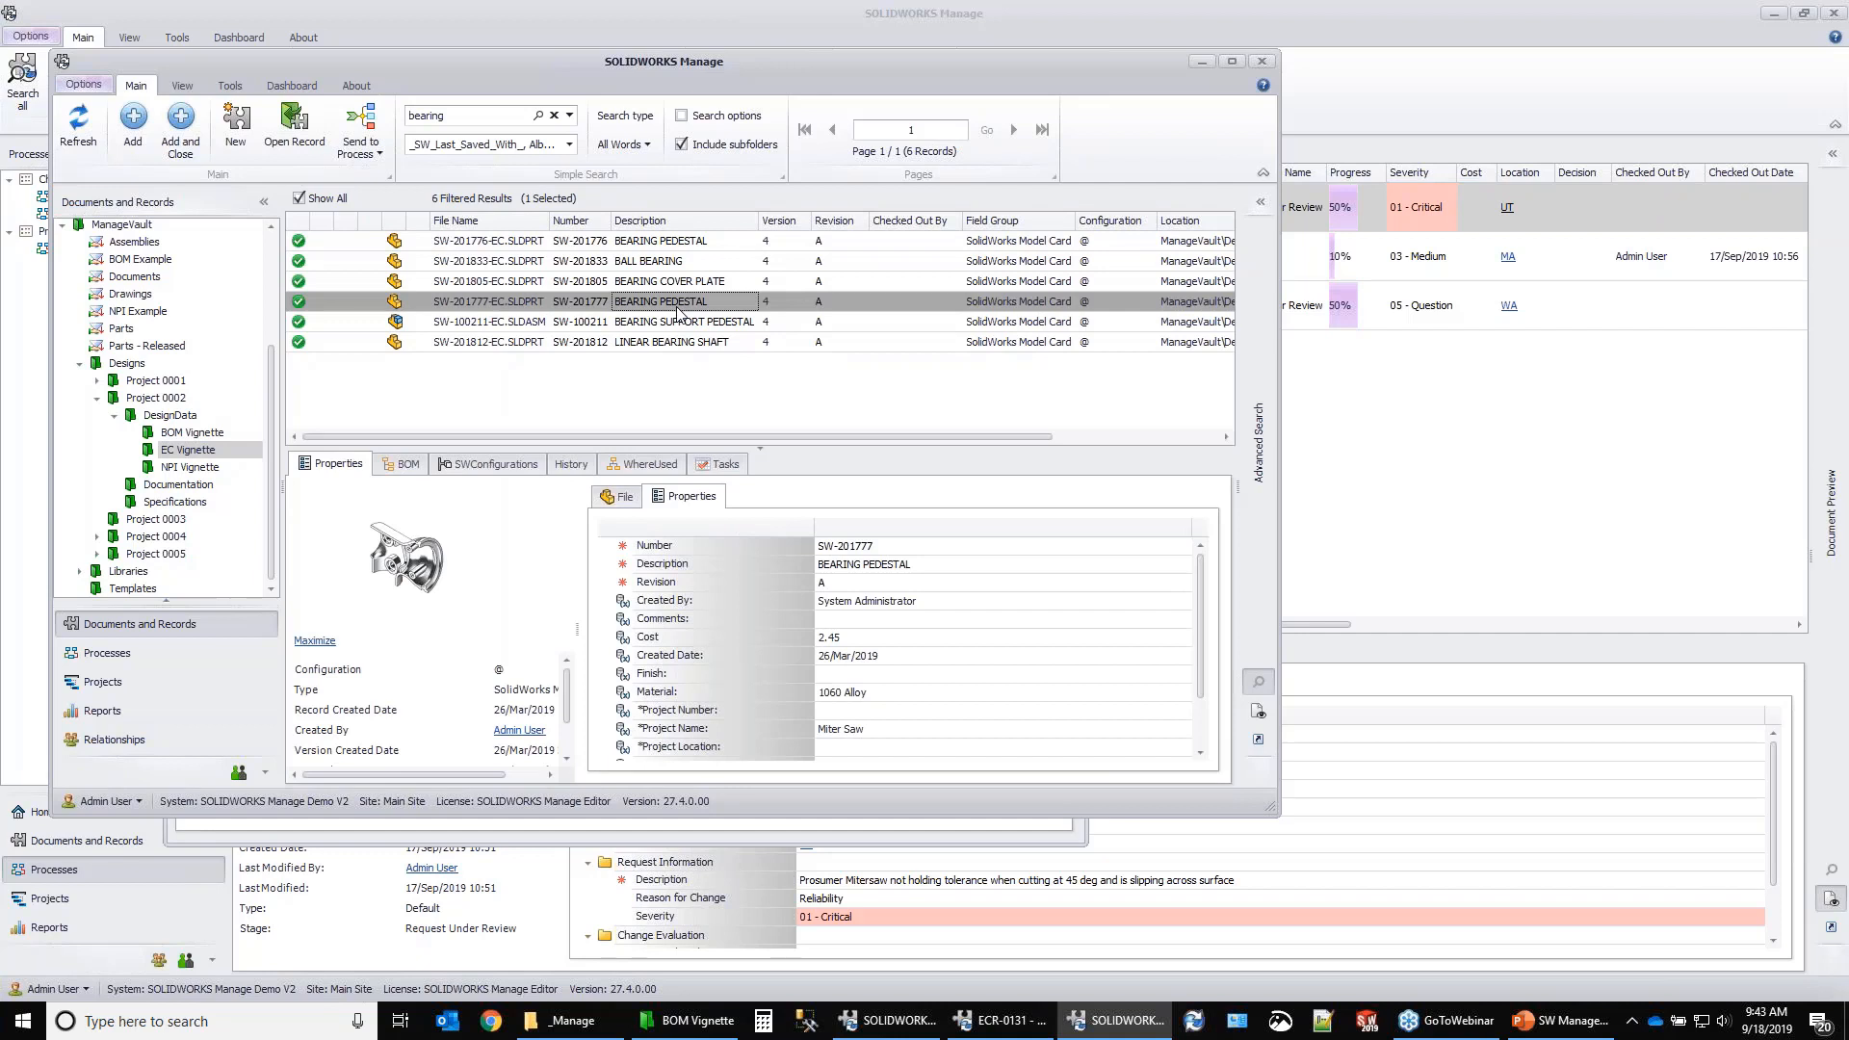
click(651, 243)
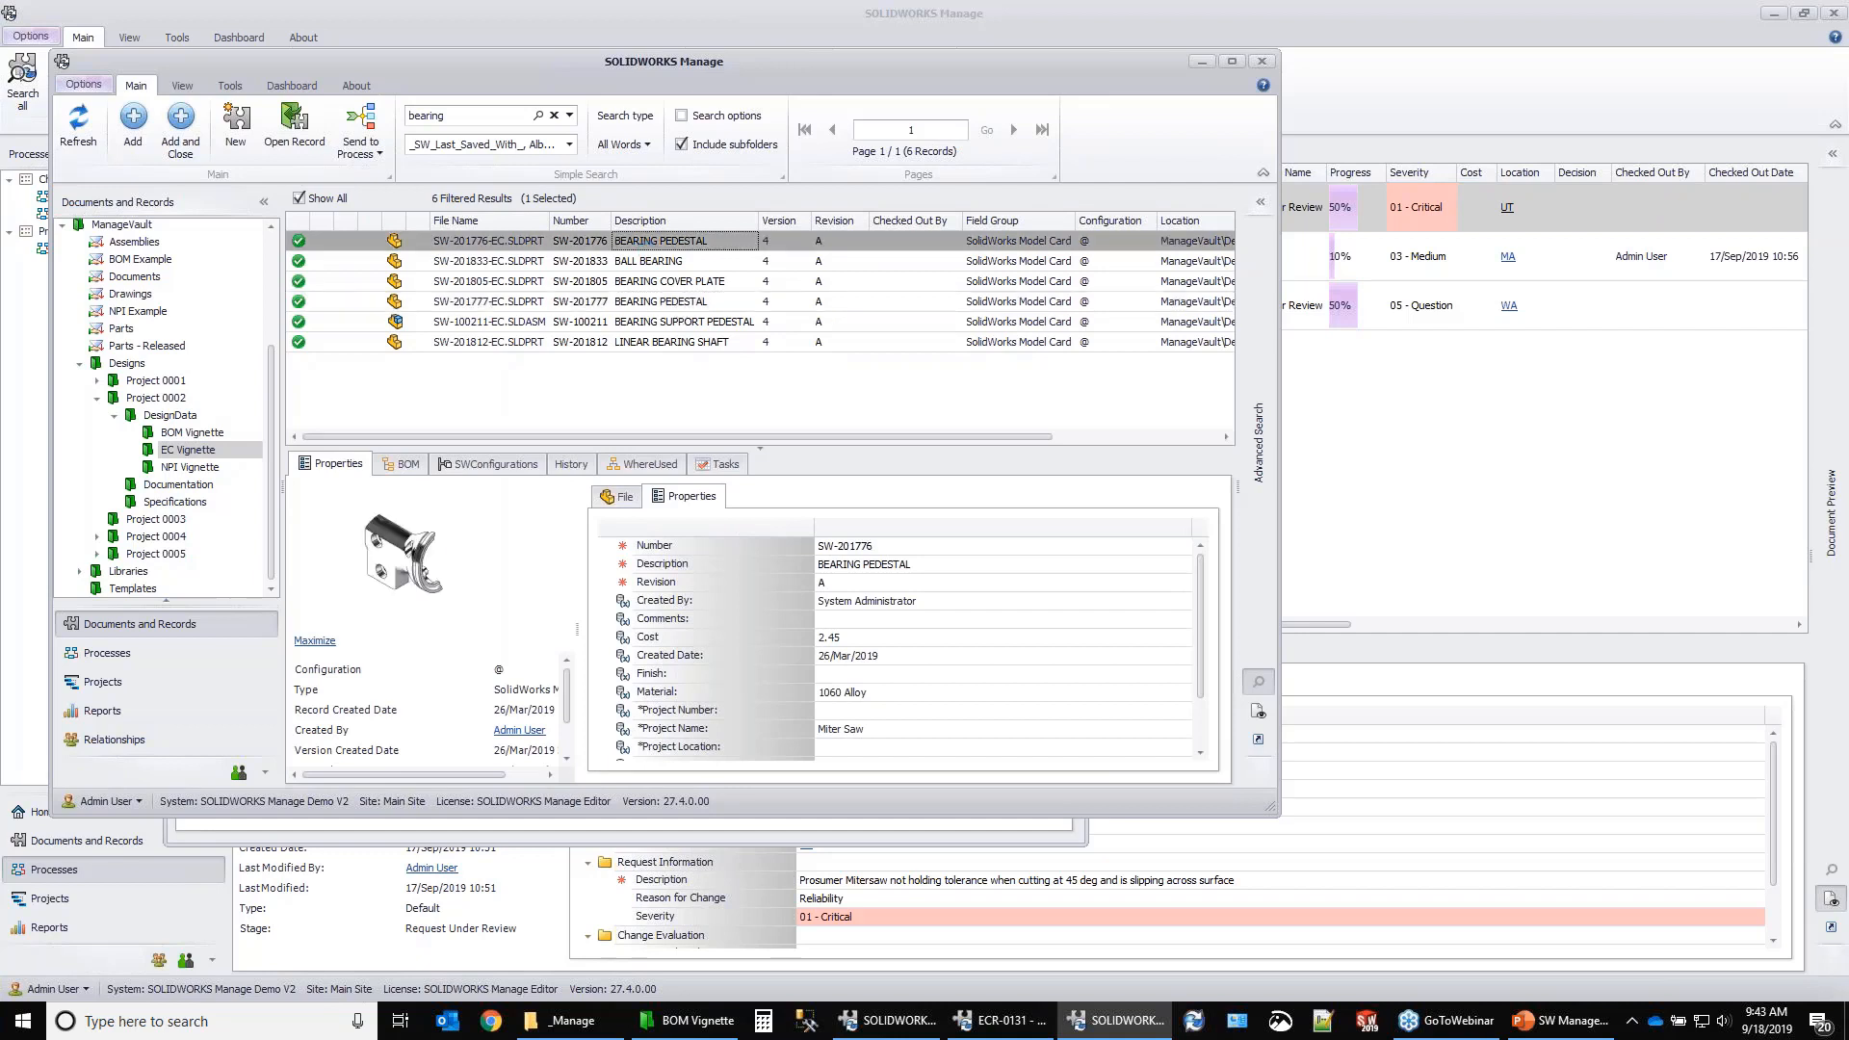
click(645, 302)
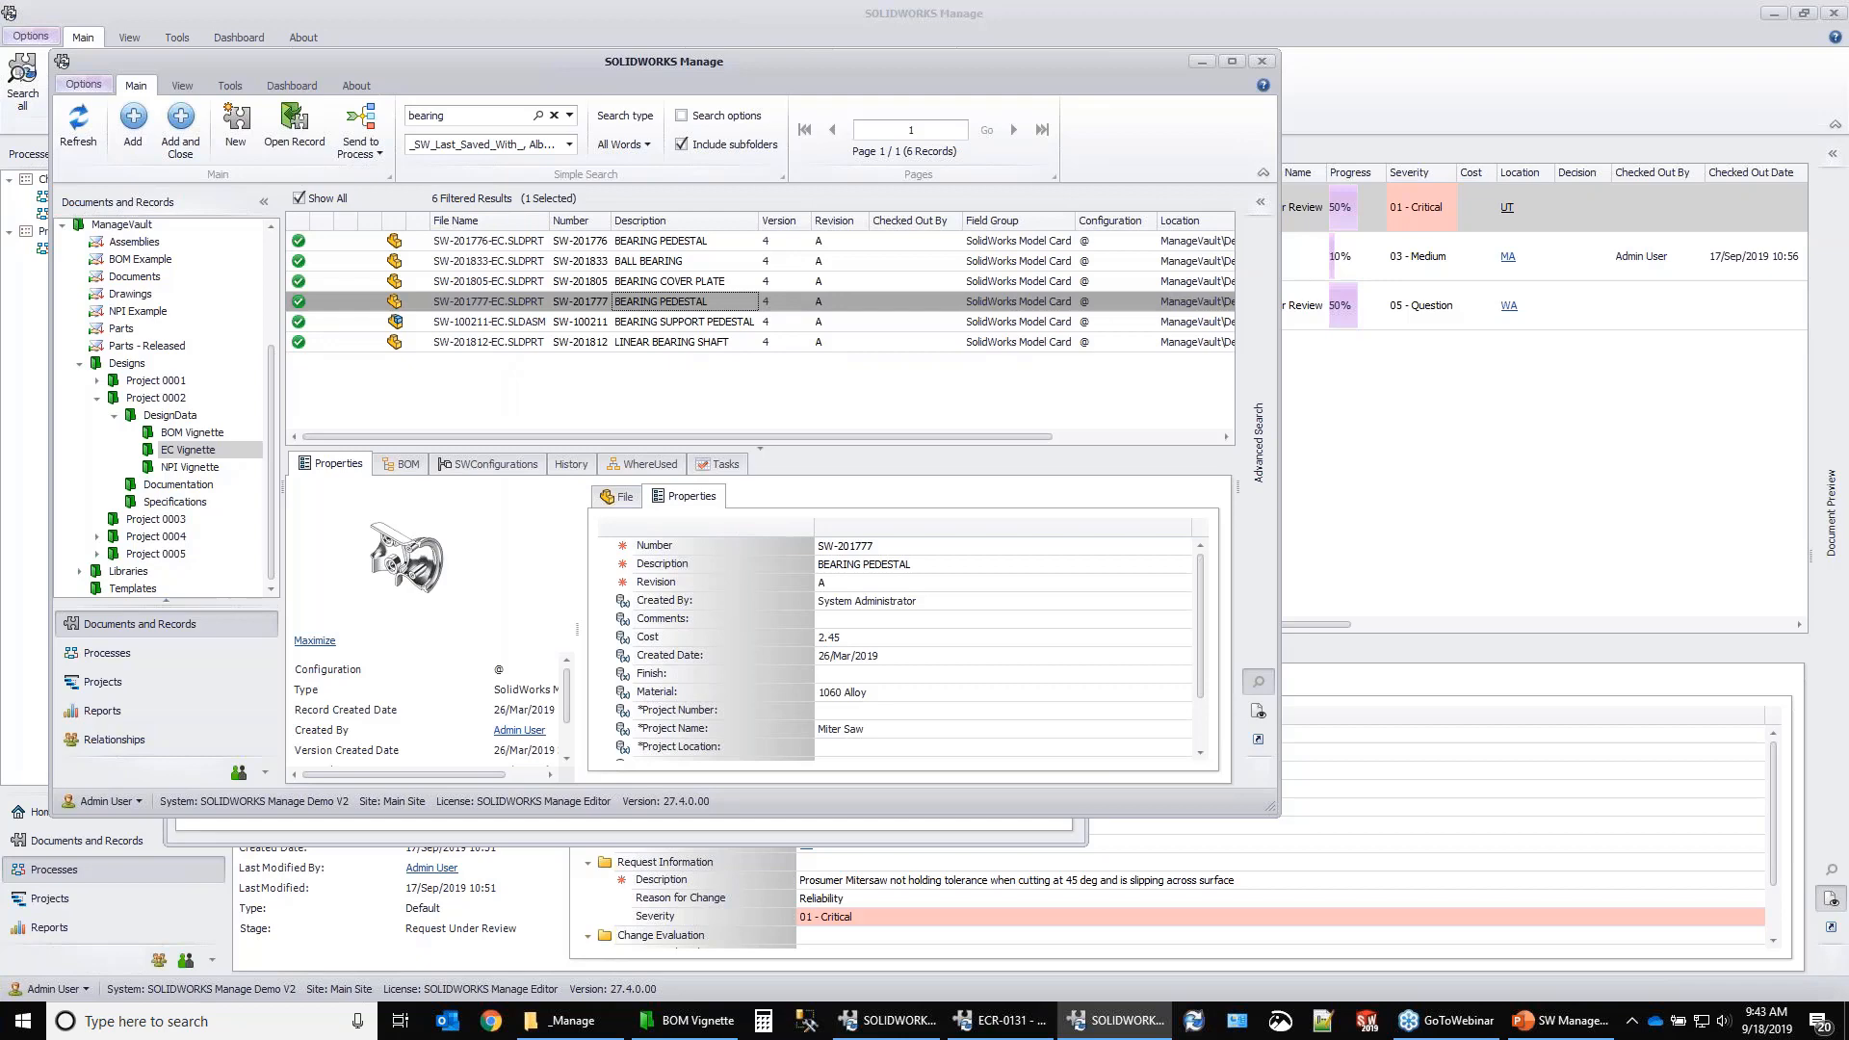
double_click(674, 302)
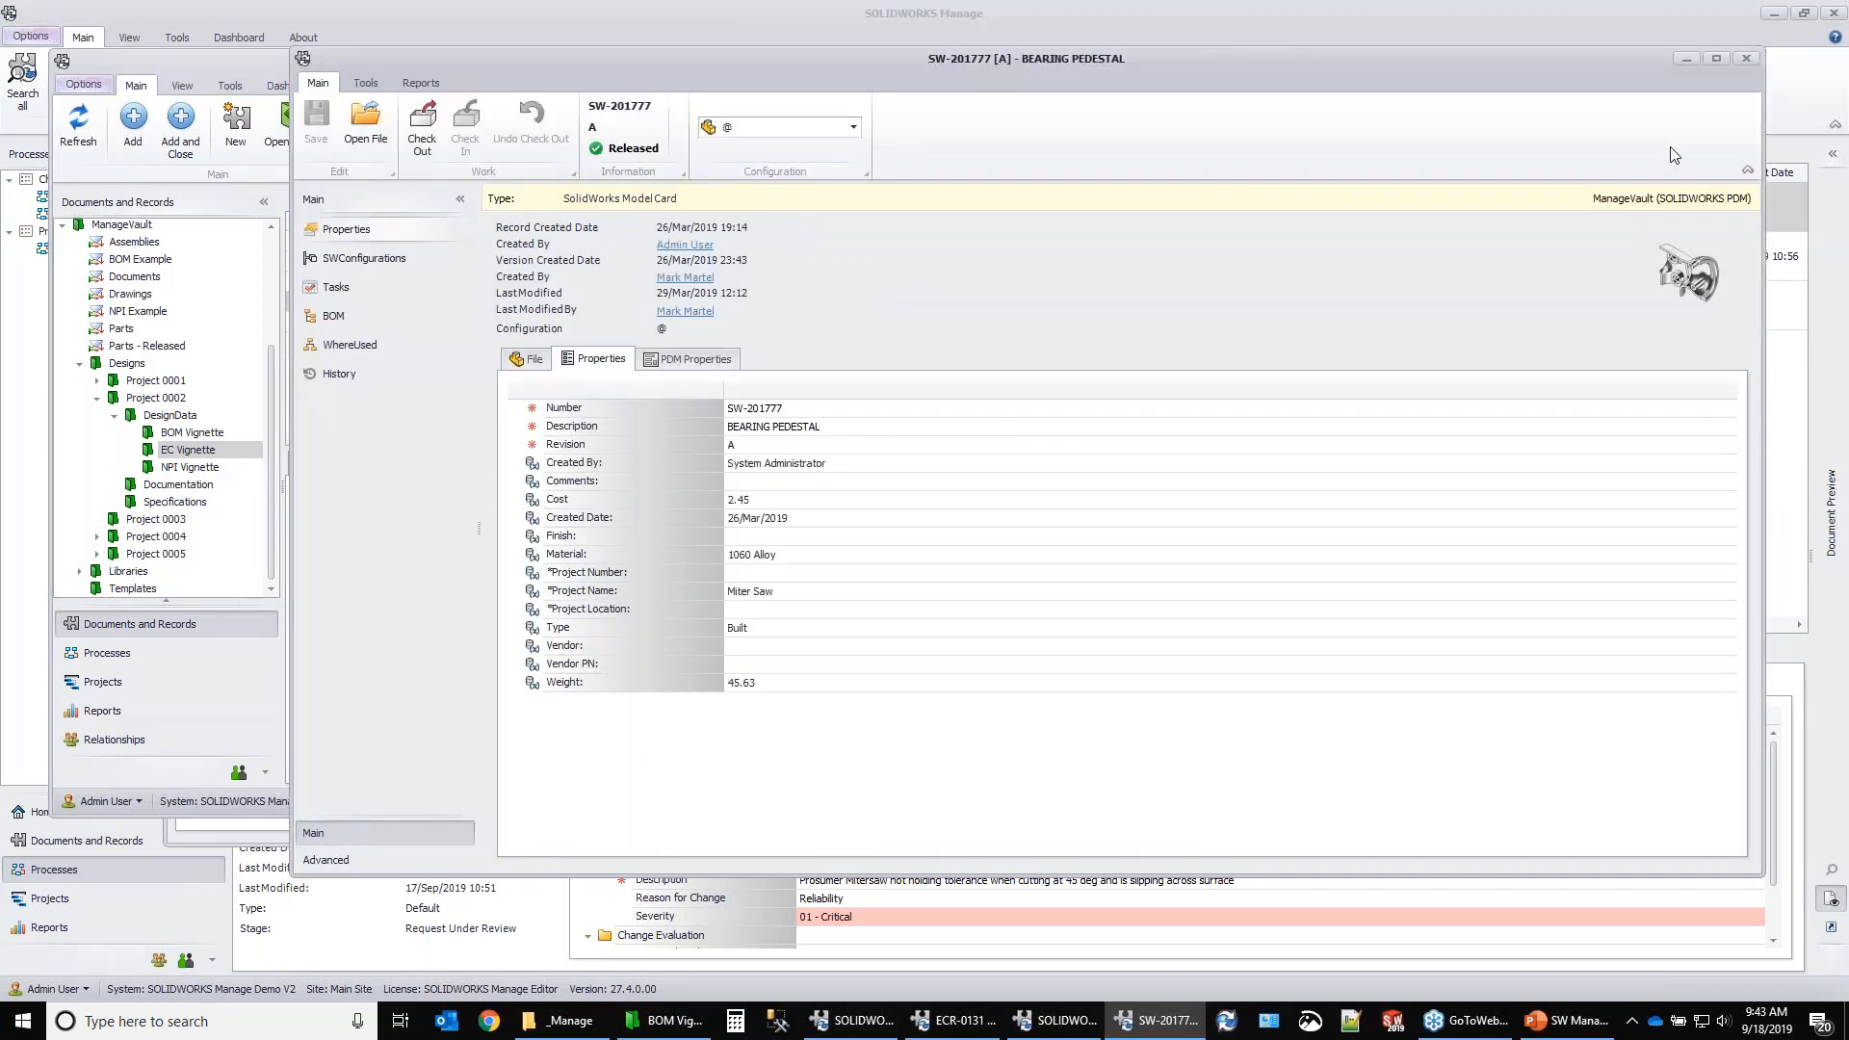
click(1746, 59)
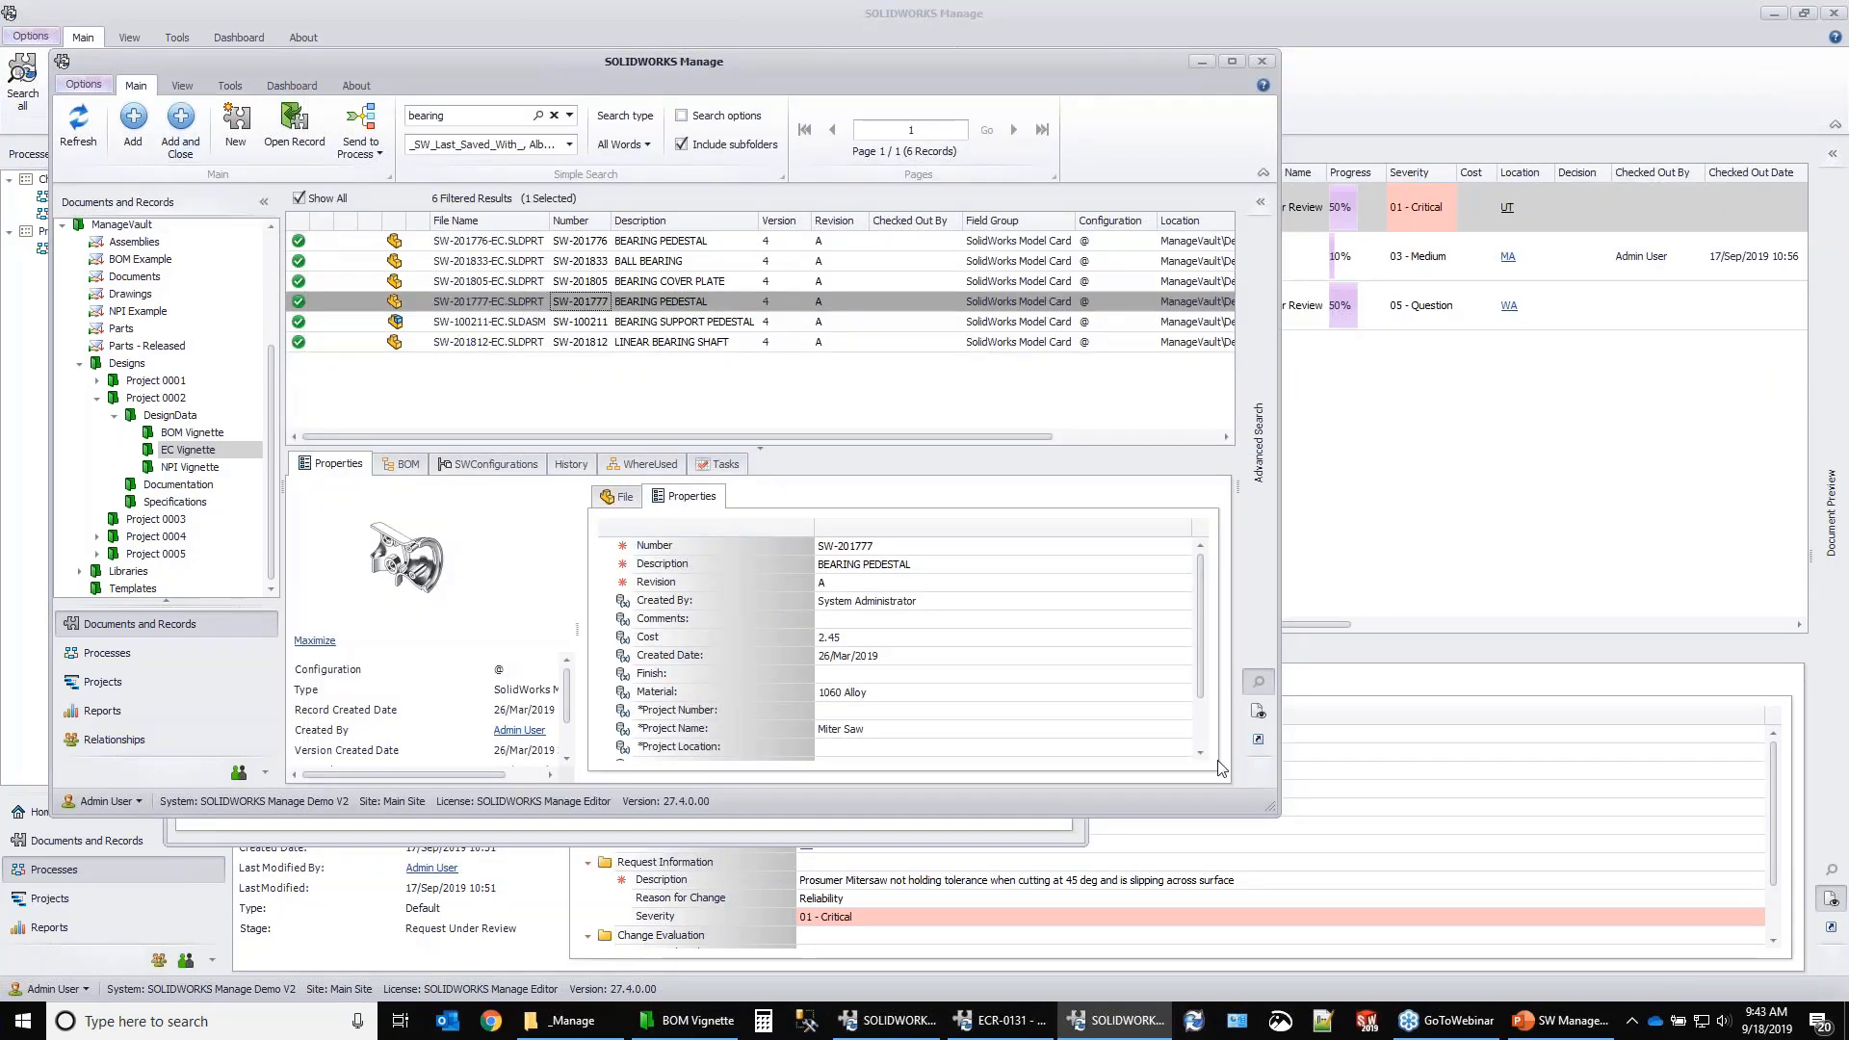
Preview the SW-201777 bearing pedestal document and add the part to the request's affected items.
click(1259, 712)
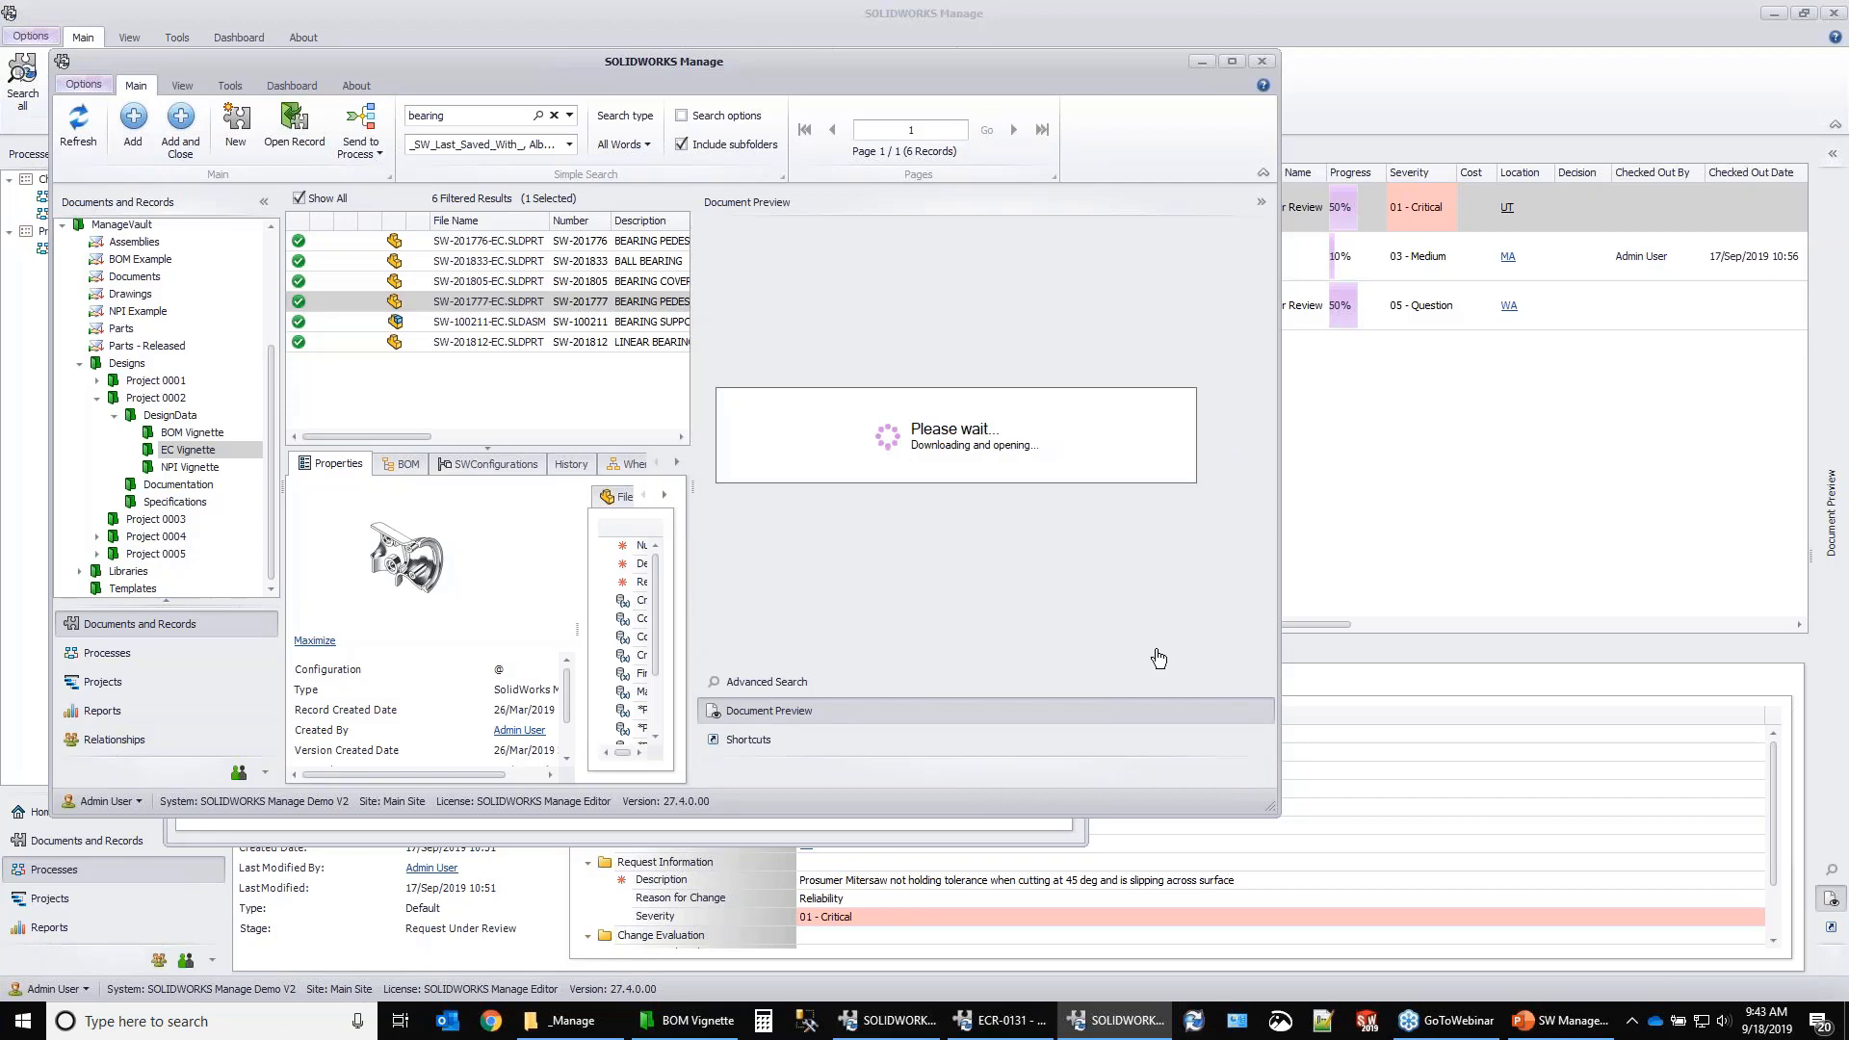
drag(1009, 515, 1028, 483)
click(1260, 201)
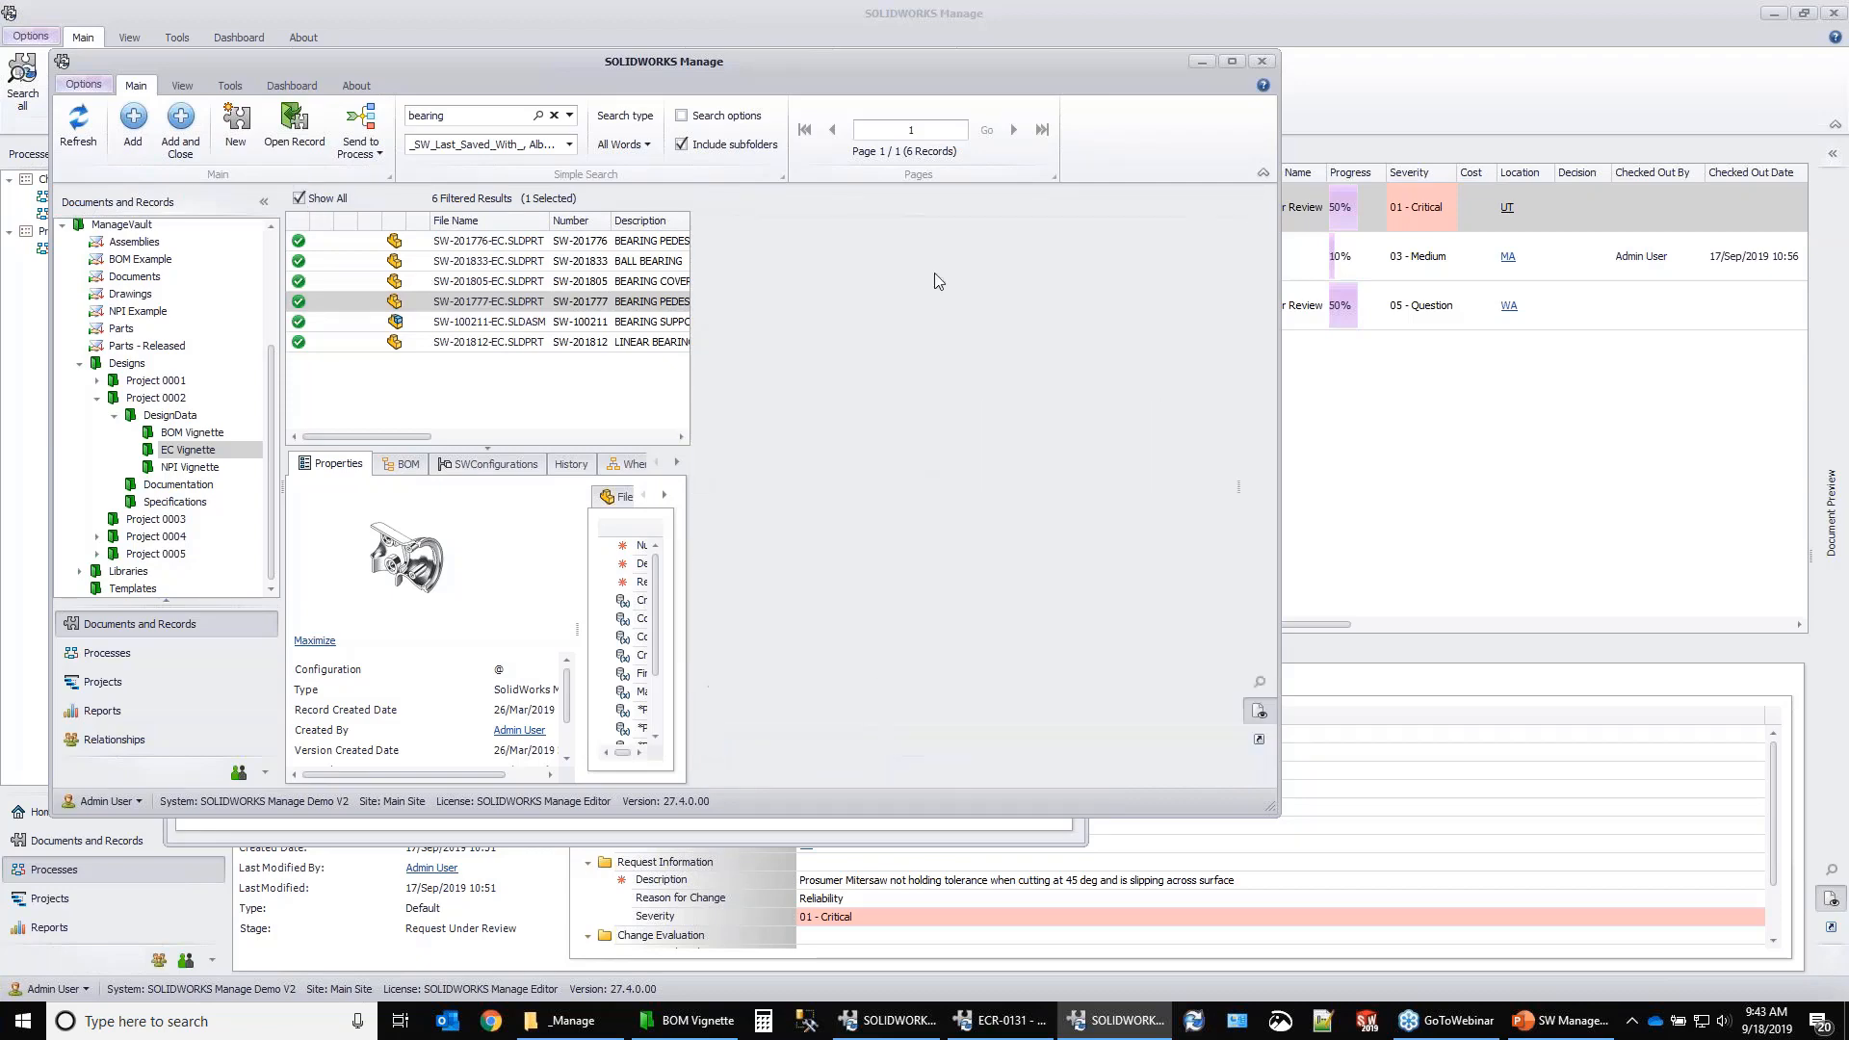
click(180, 123)
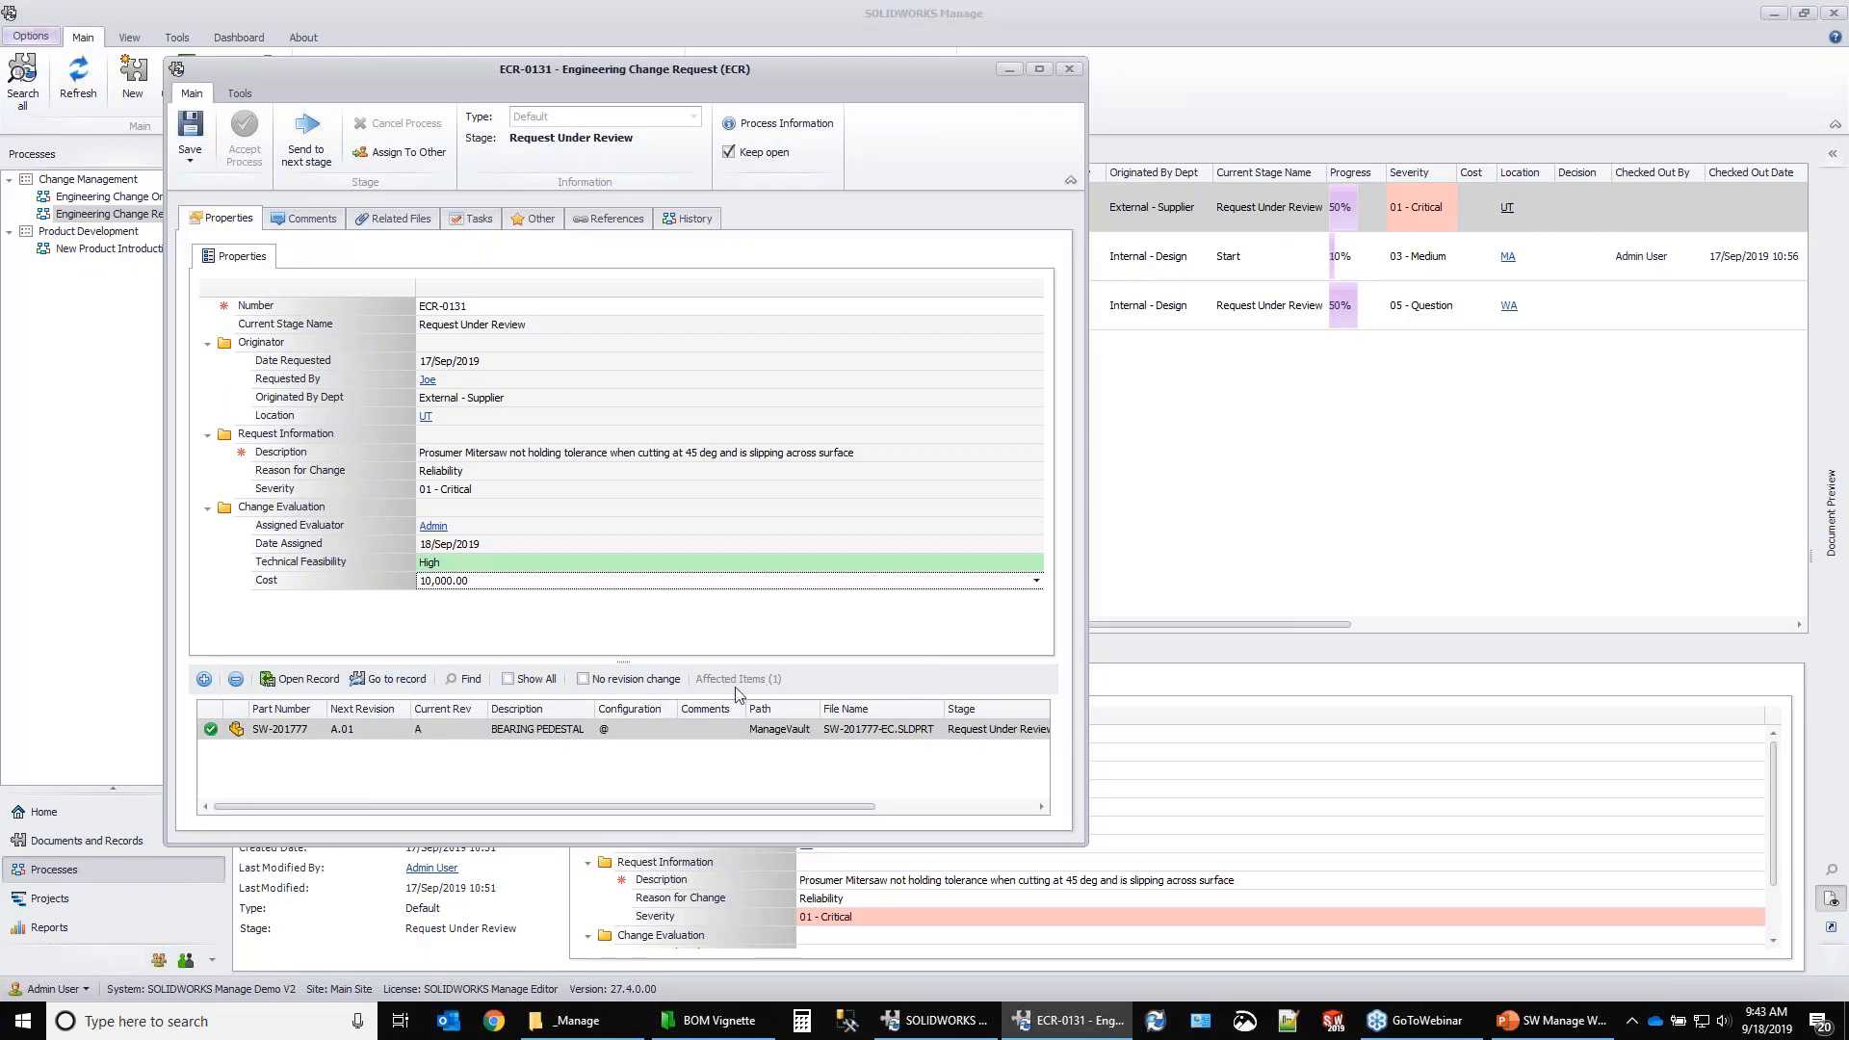
Check which assemblies use the affected bearing pedestal in its related records, selecting SW-100204 HEAD ASSEMBLY.
right_click(274, 732)
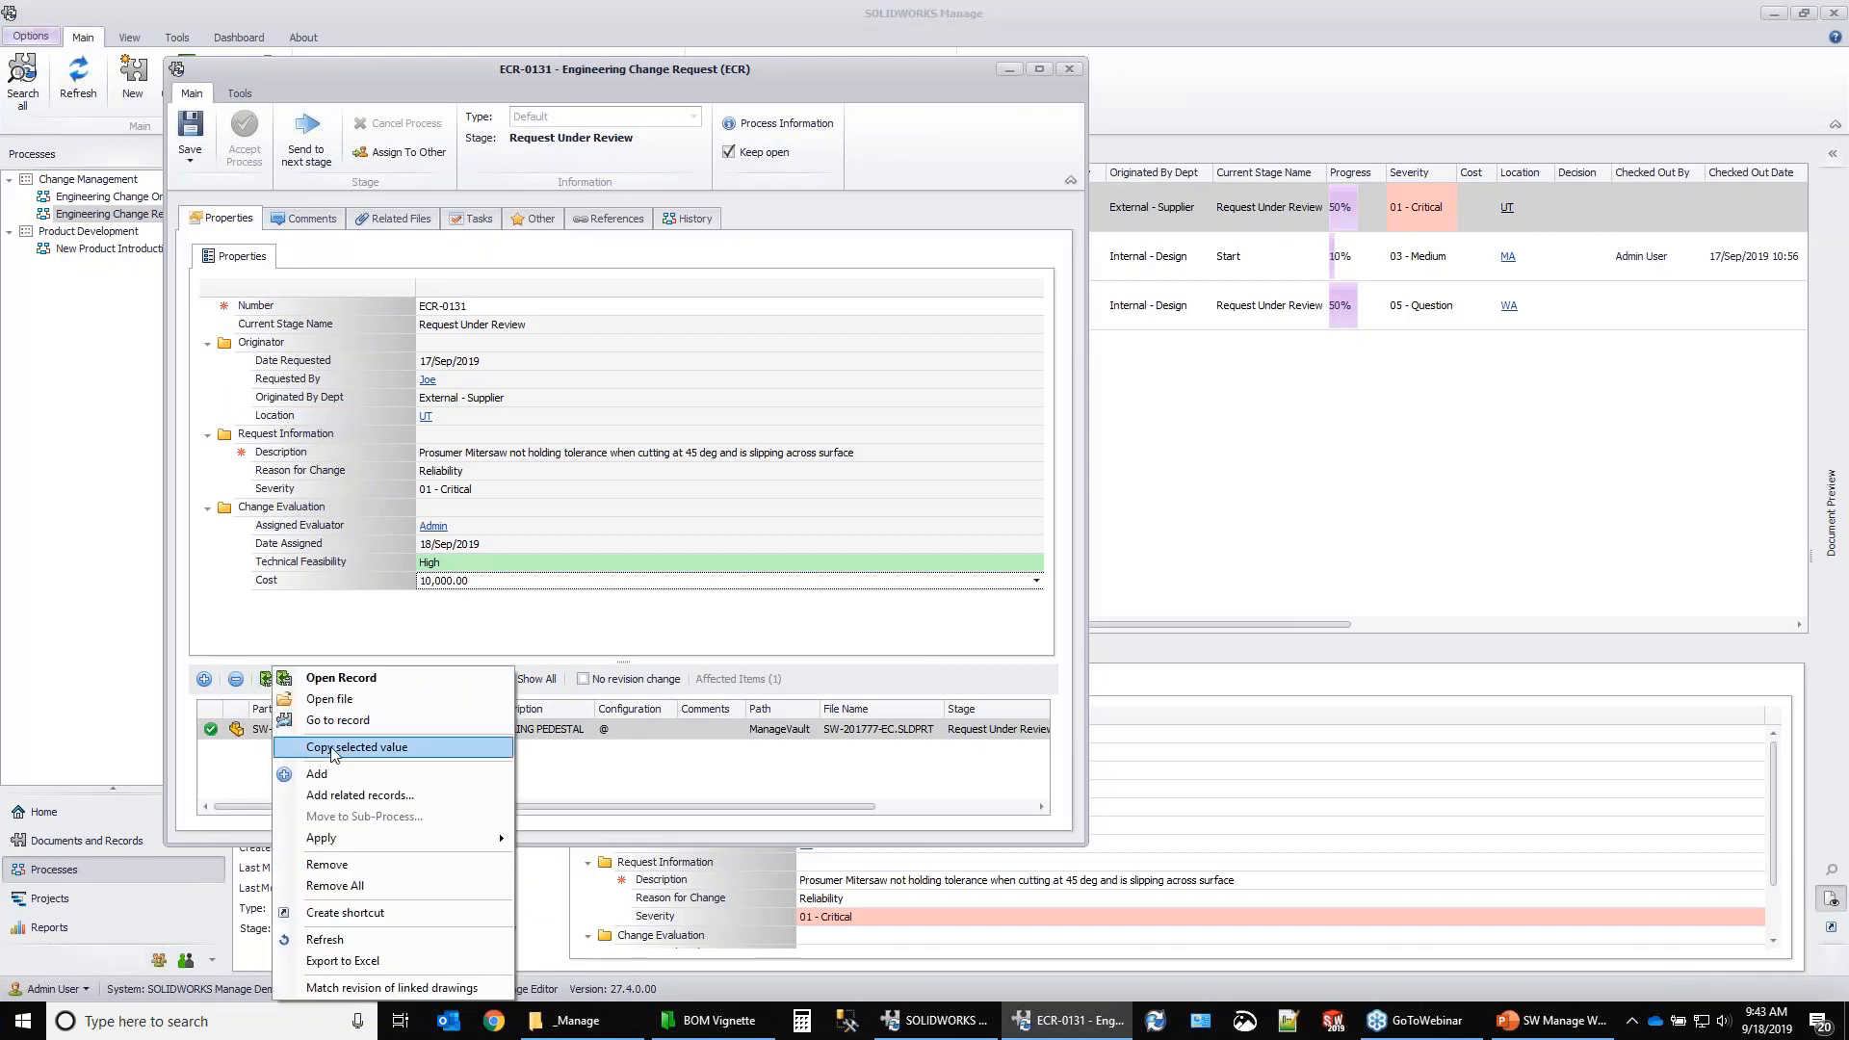
click(409, 796)
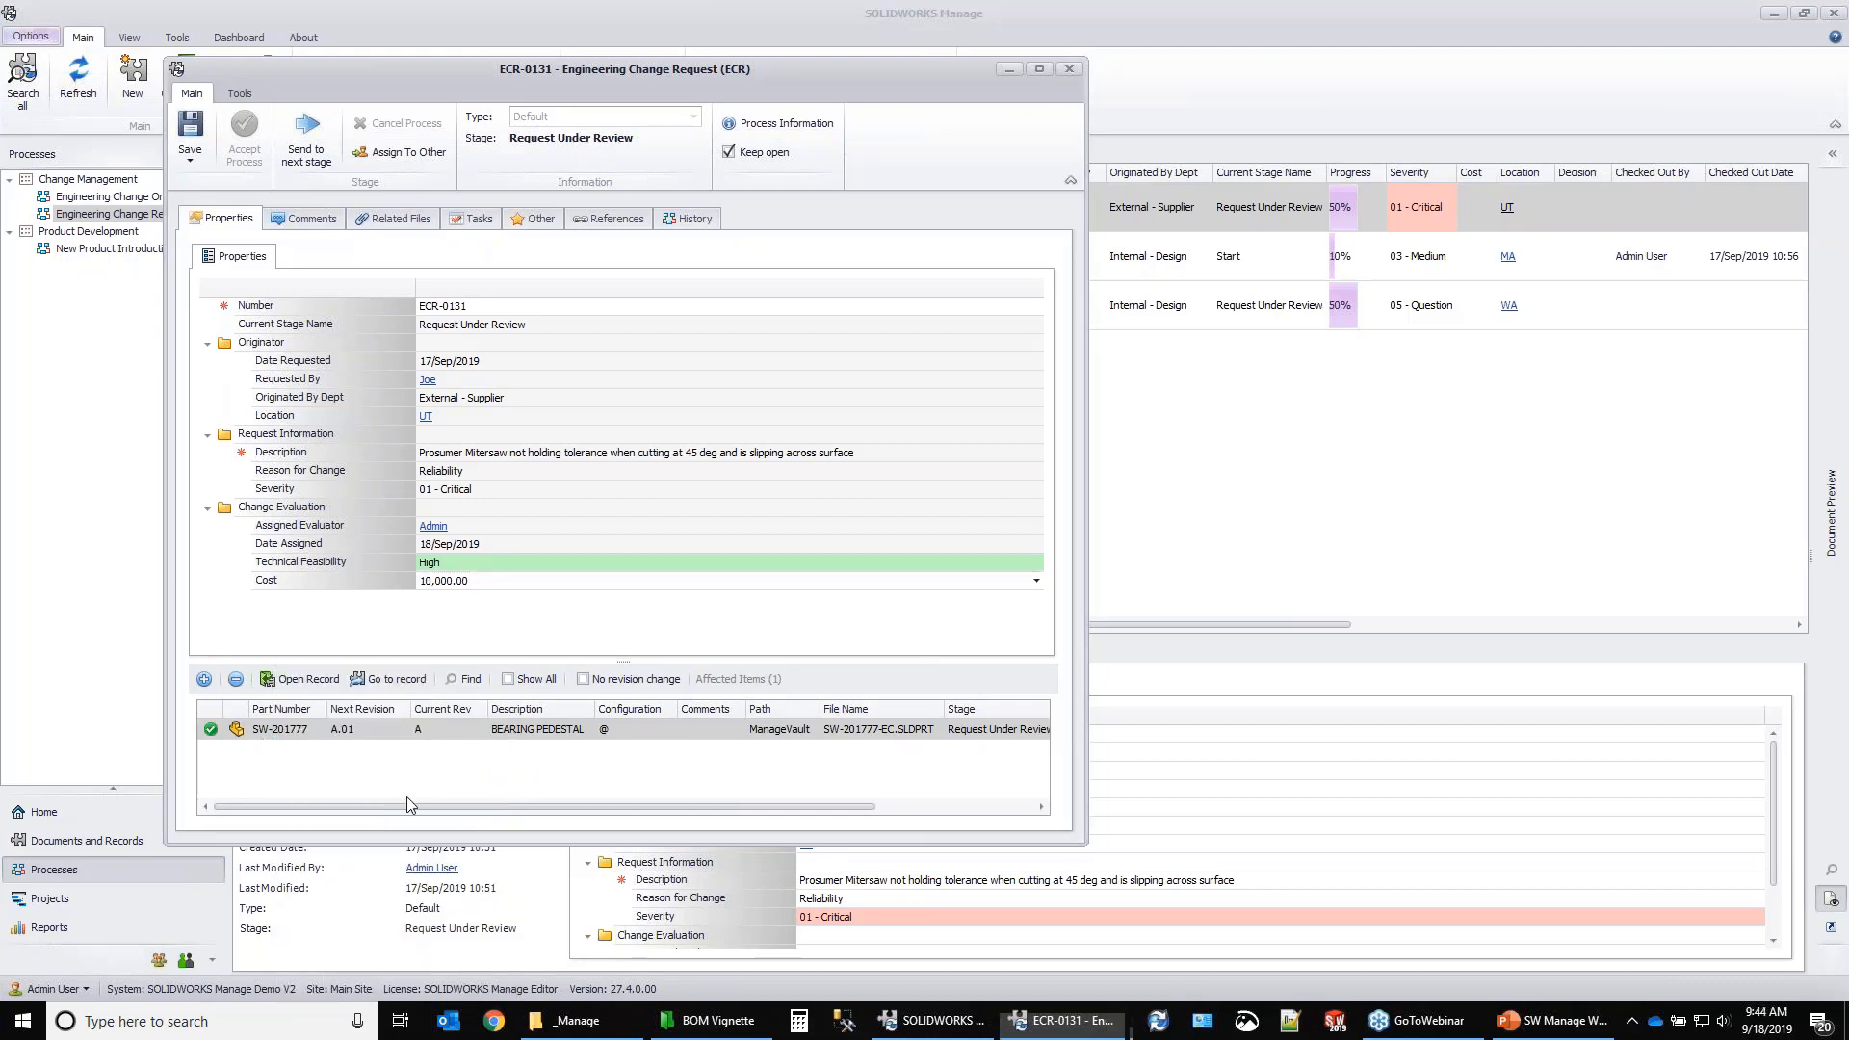
click(335, 264)
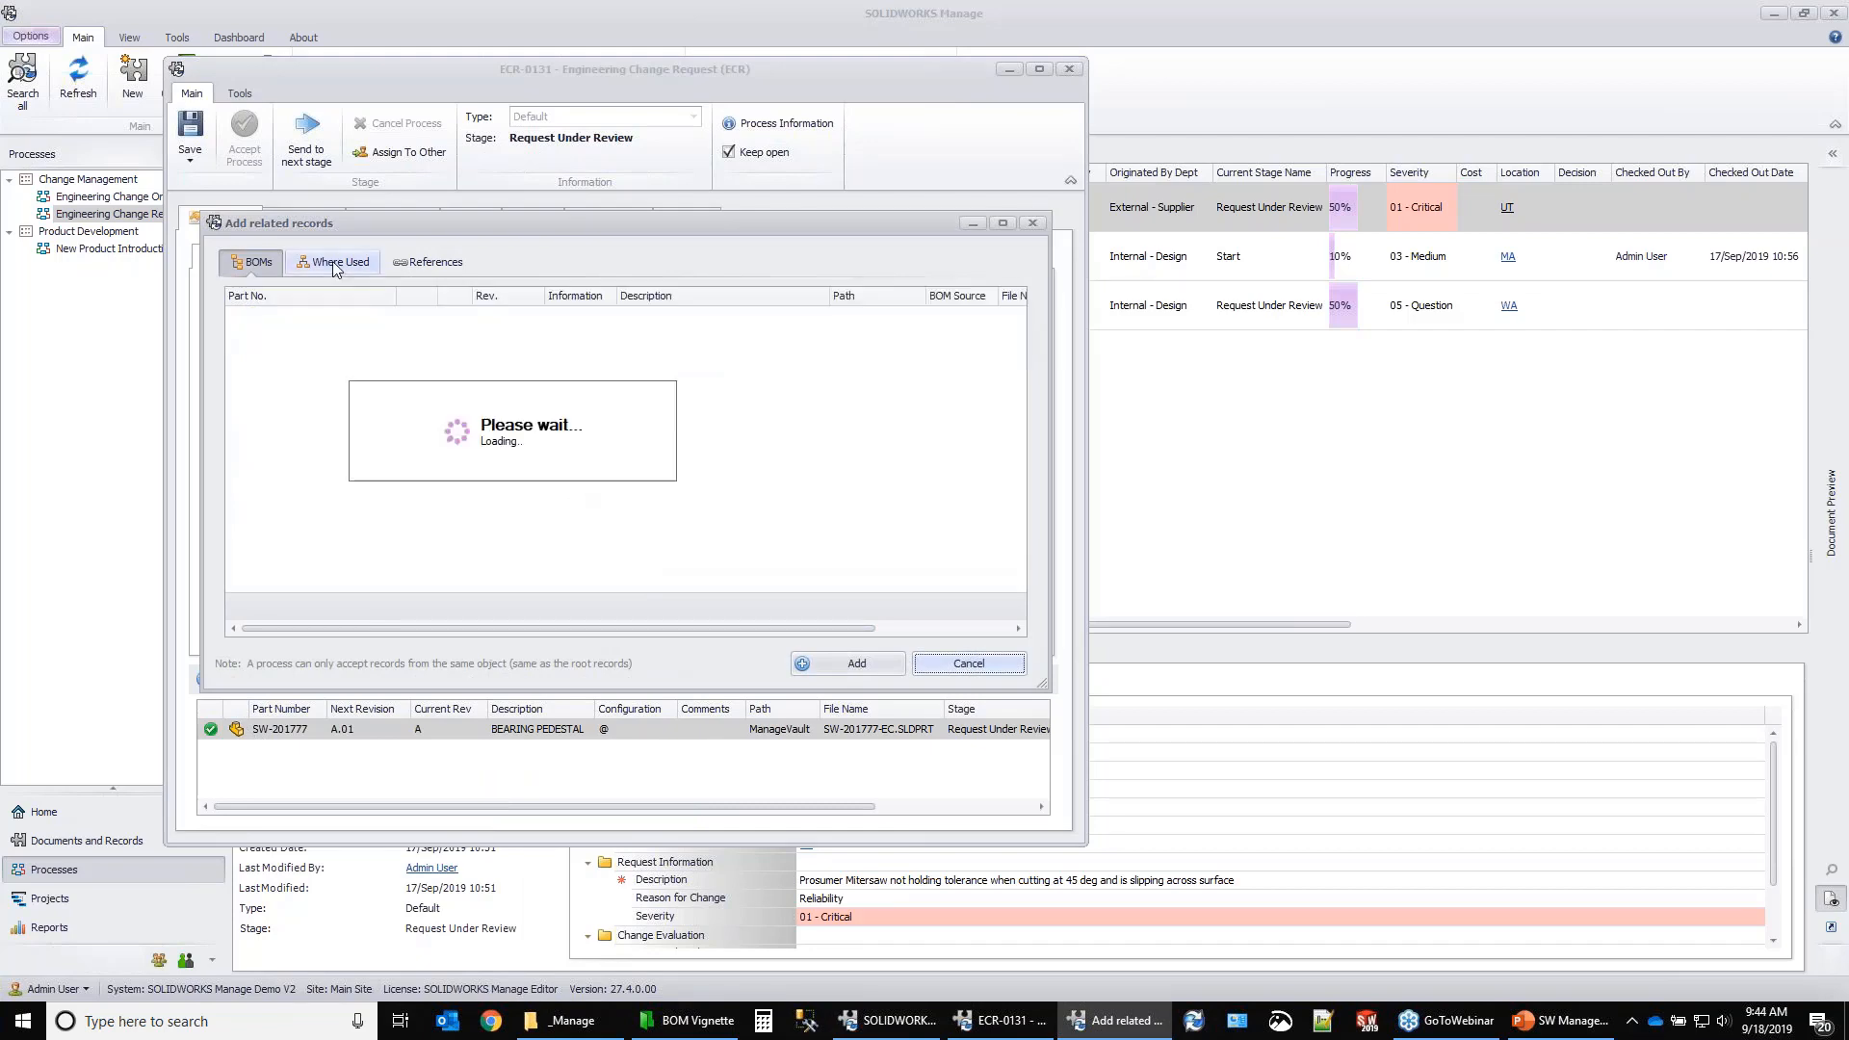
click(282, 319)
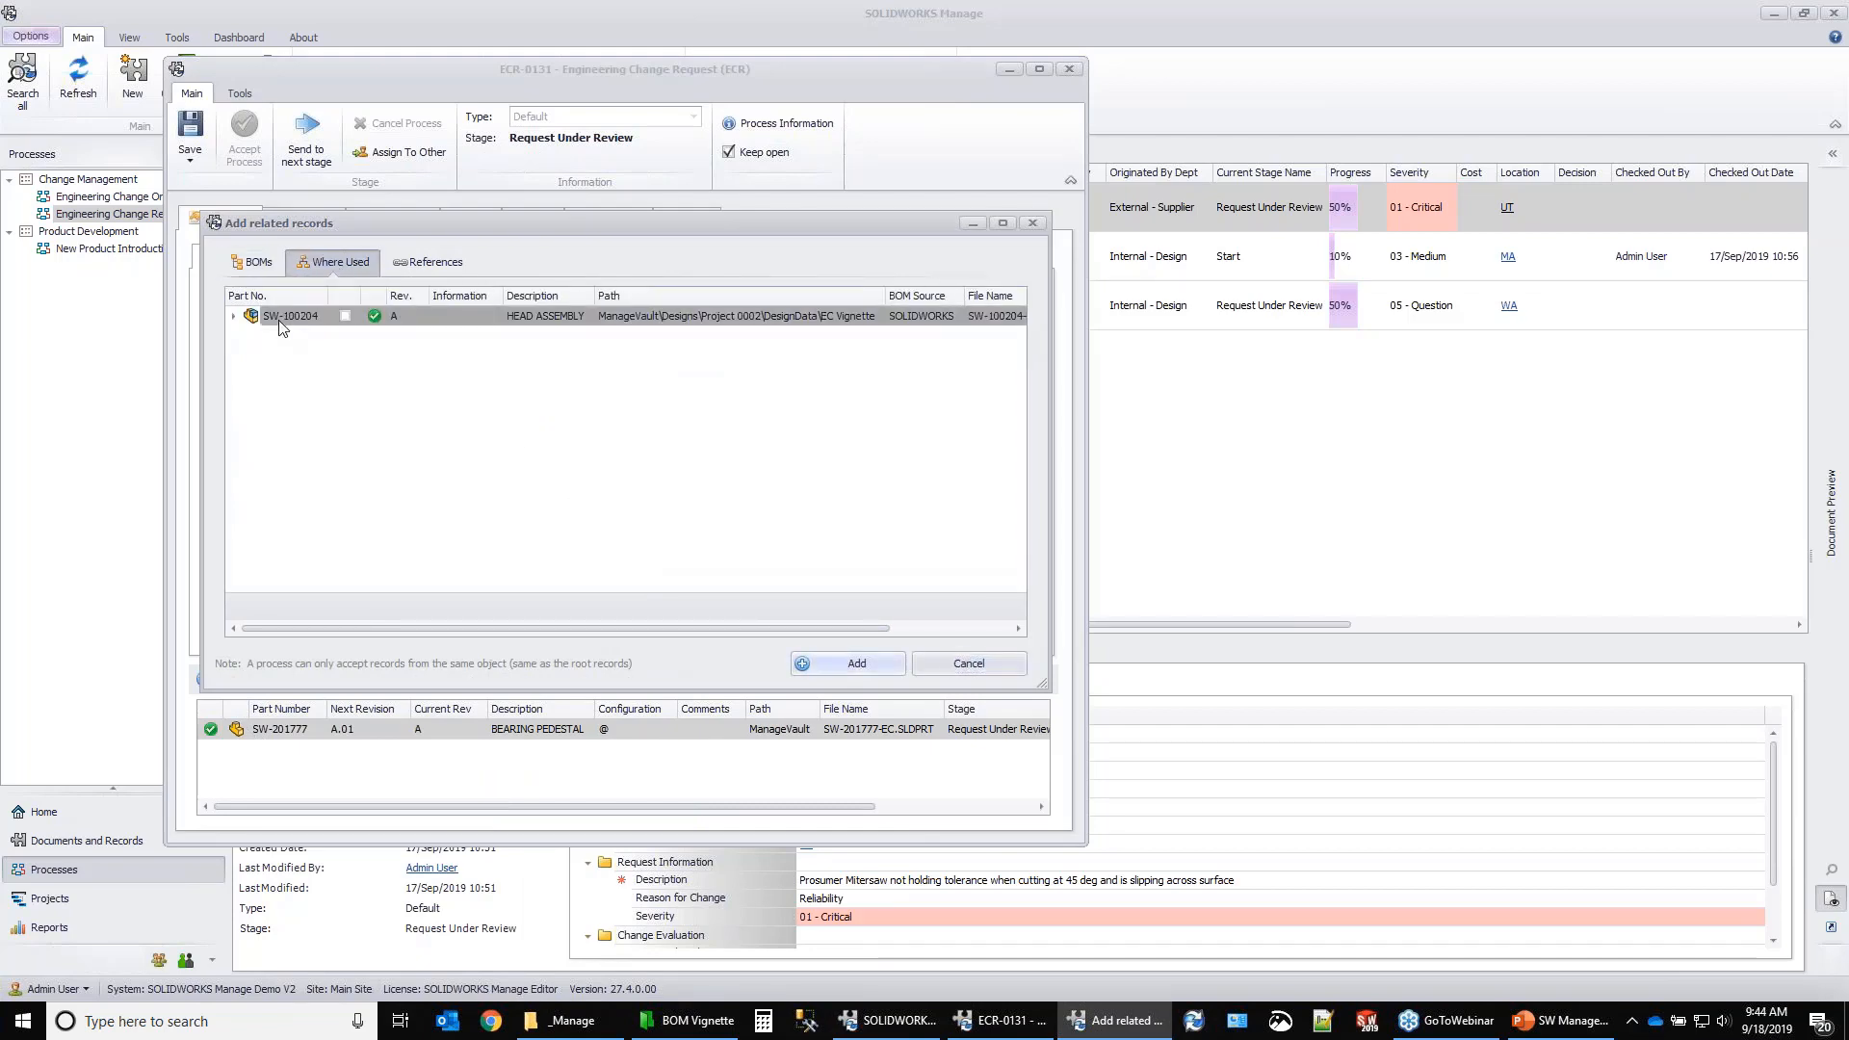
click(823, 660)
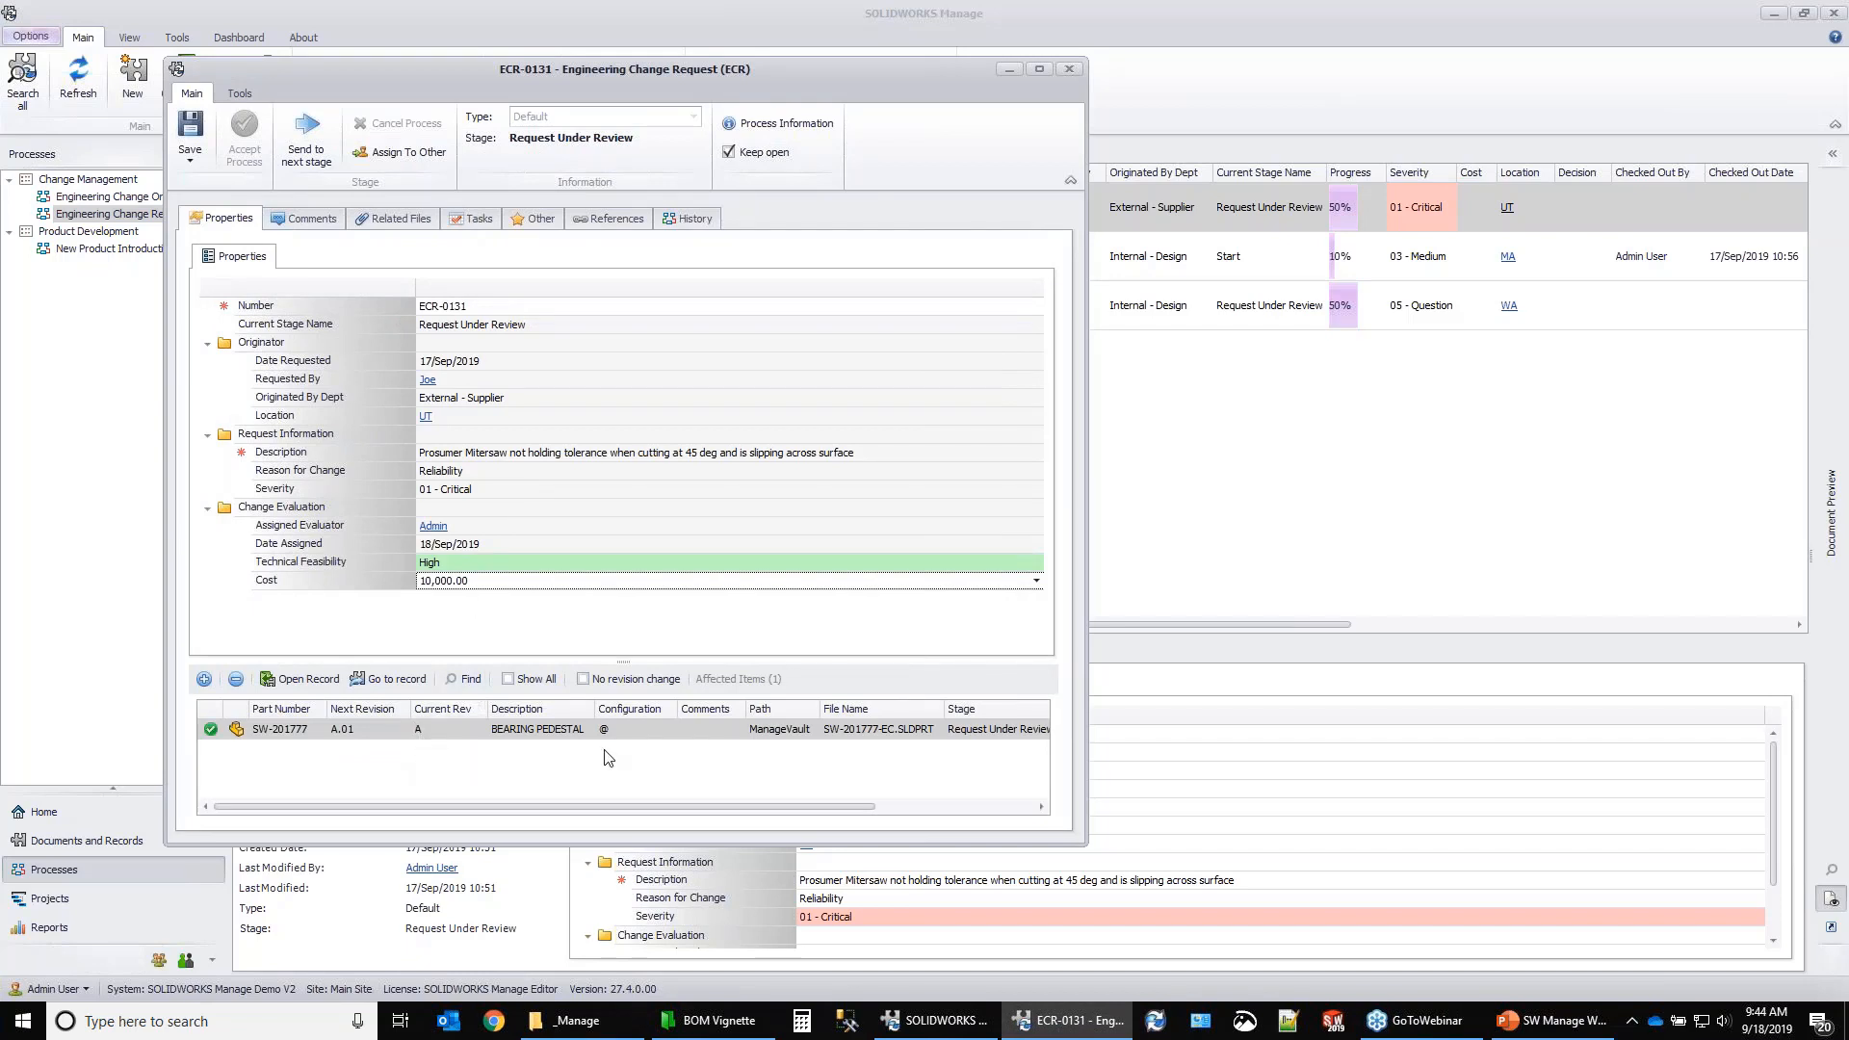
Check the references among the bearing pedestal's related records and close them without adding any.
right_click(293, 737)
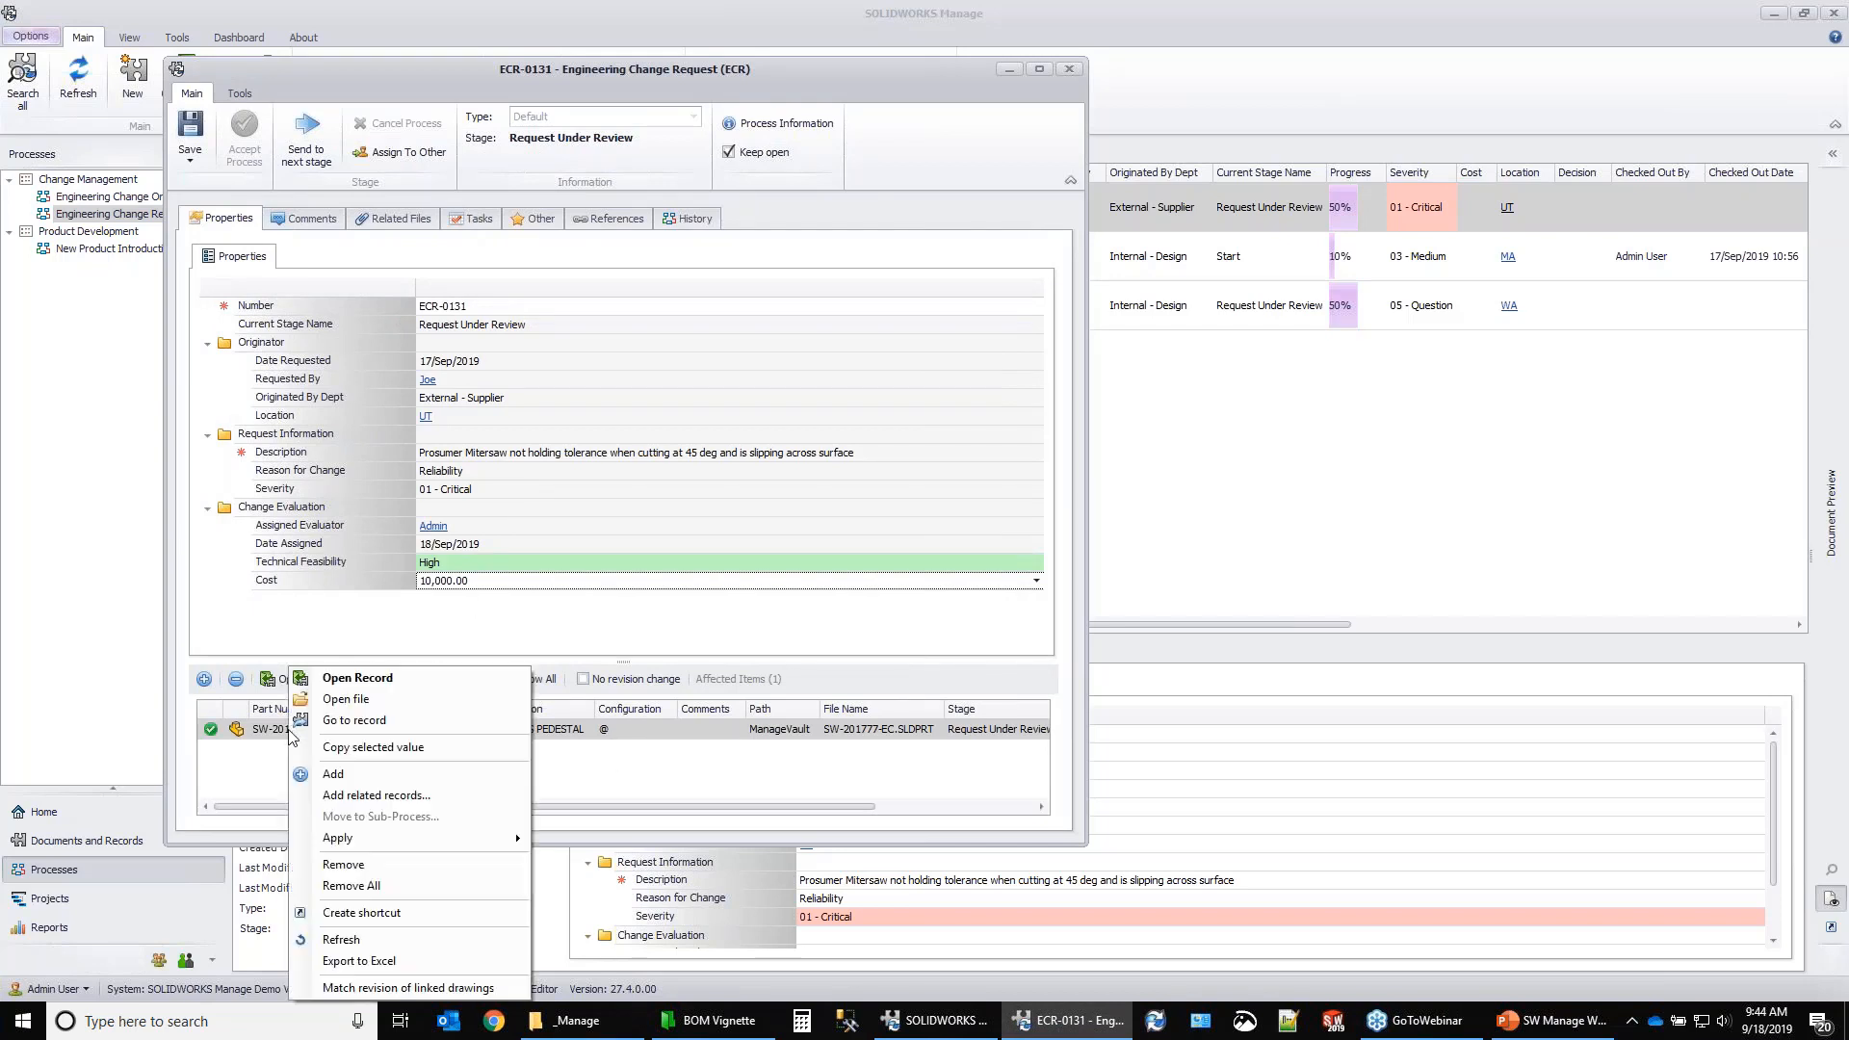
click(385, 796)
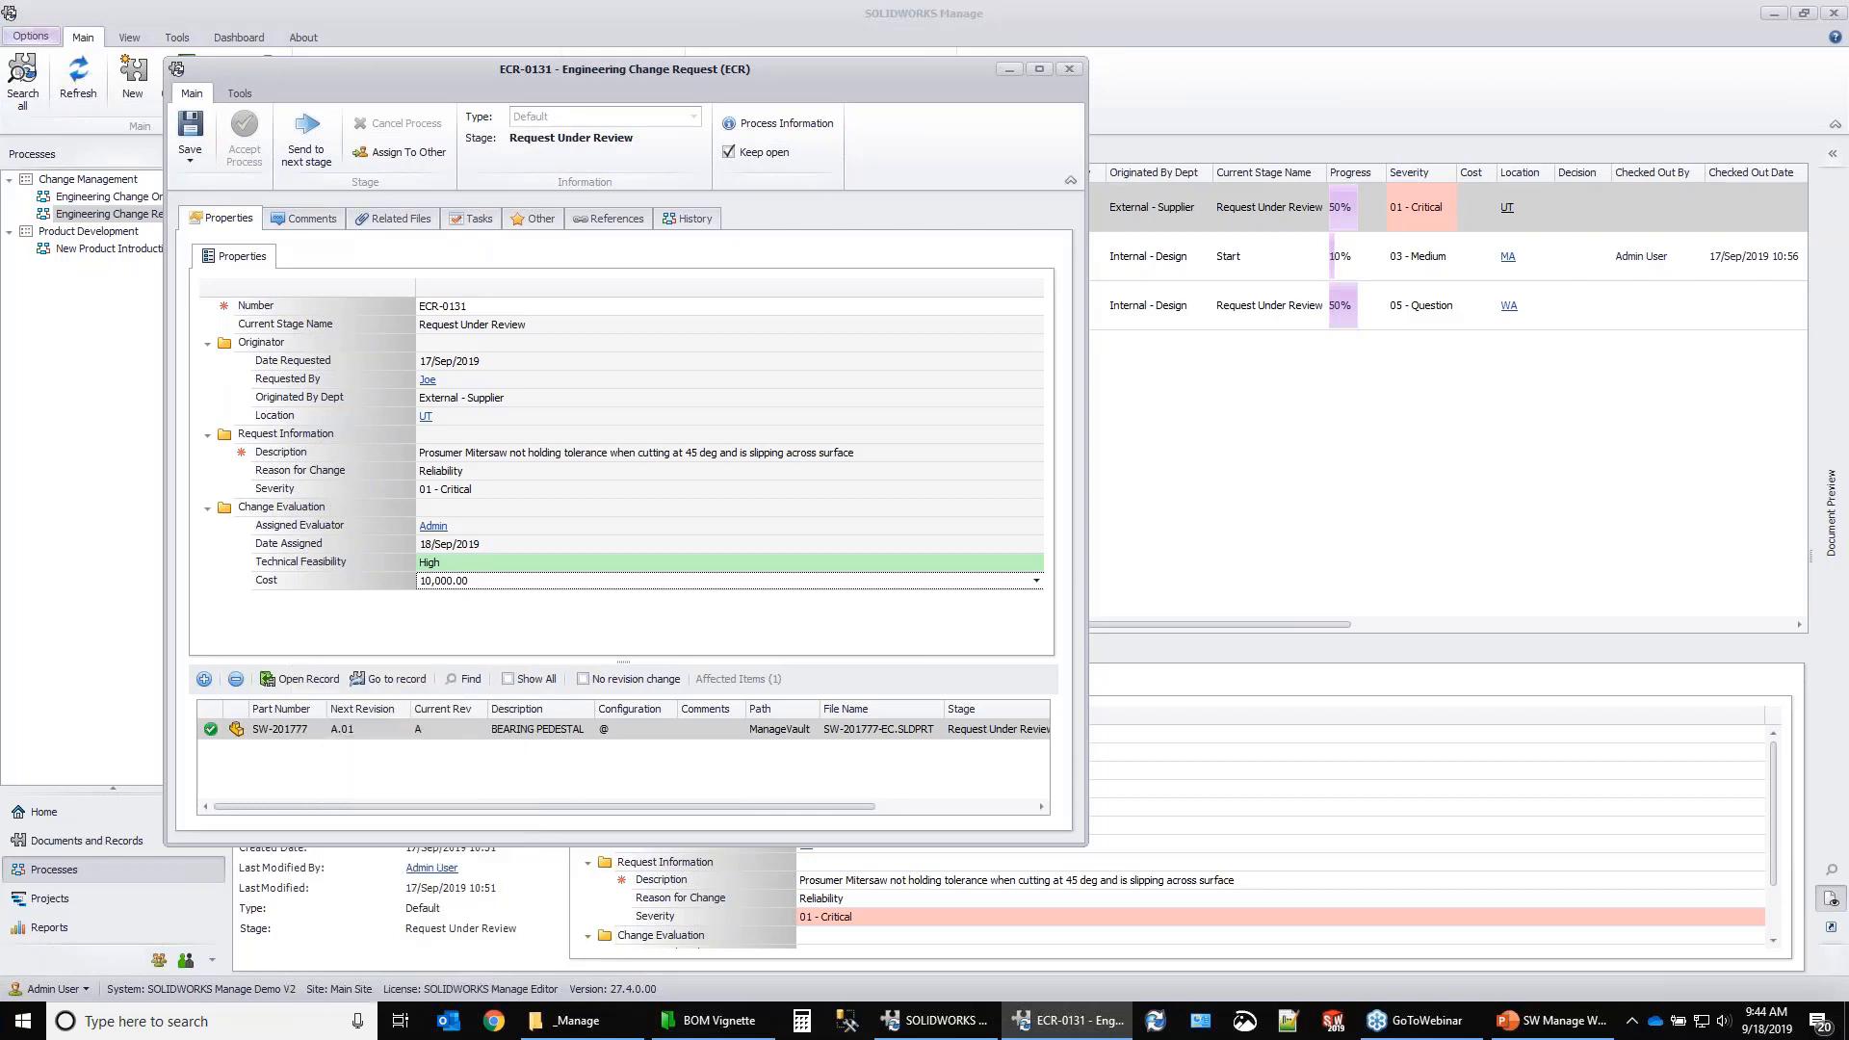
click(414, 261)
click(337, 341)
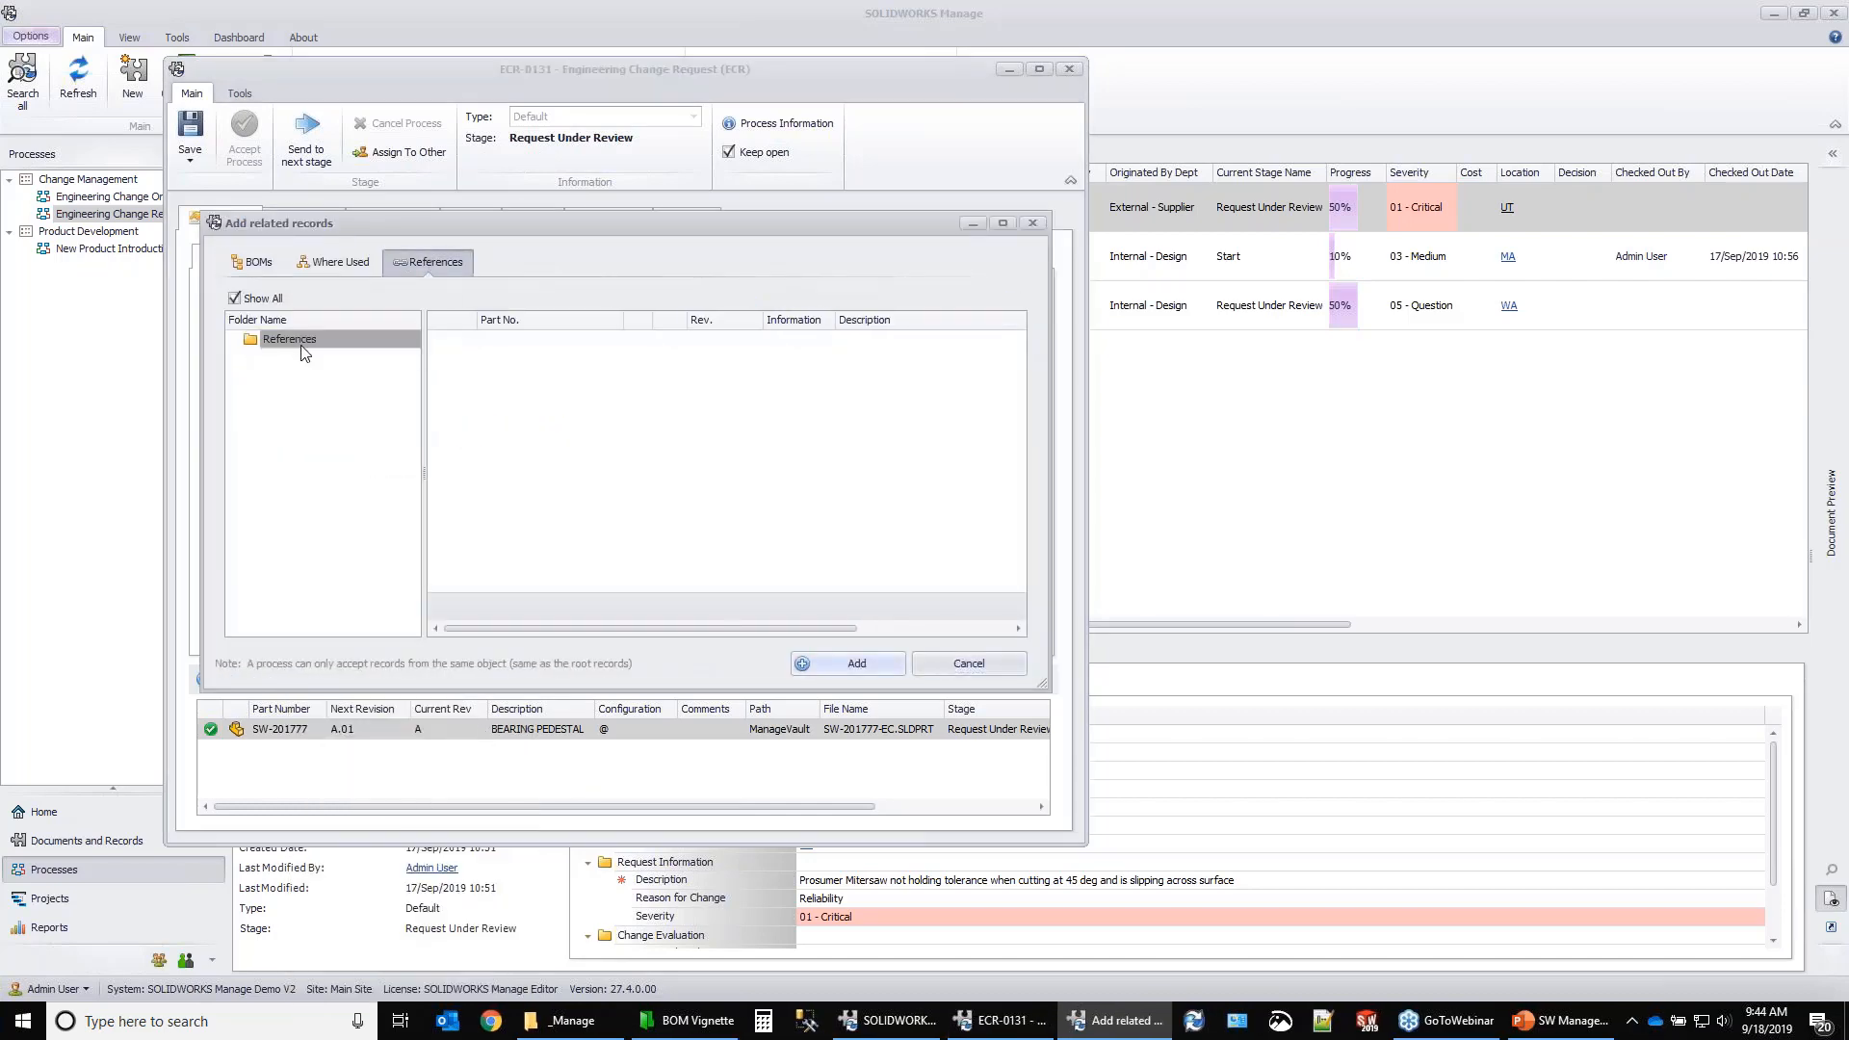
click(1029, 224)
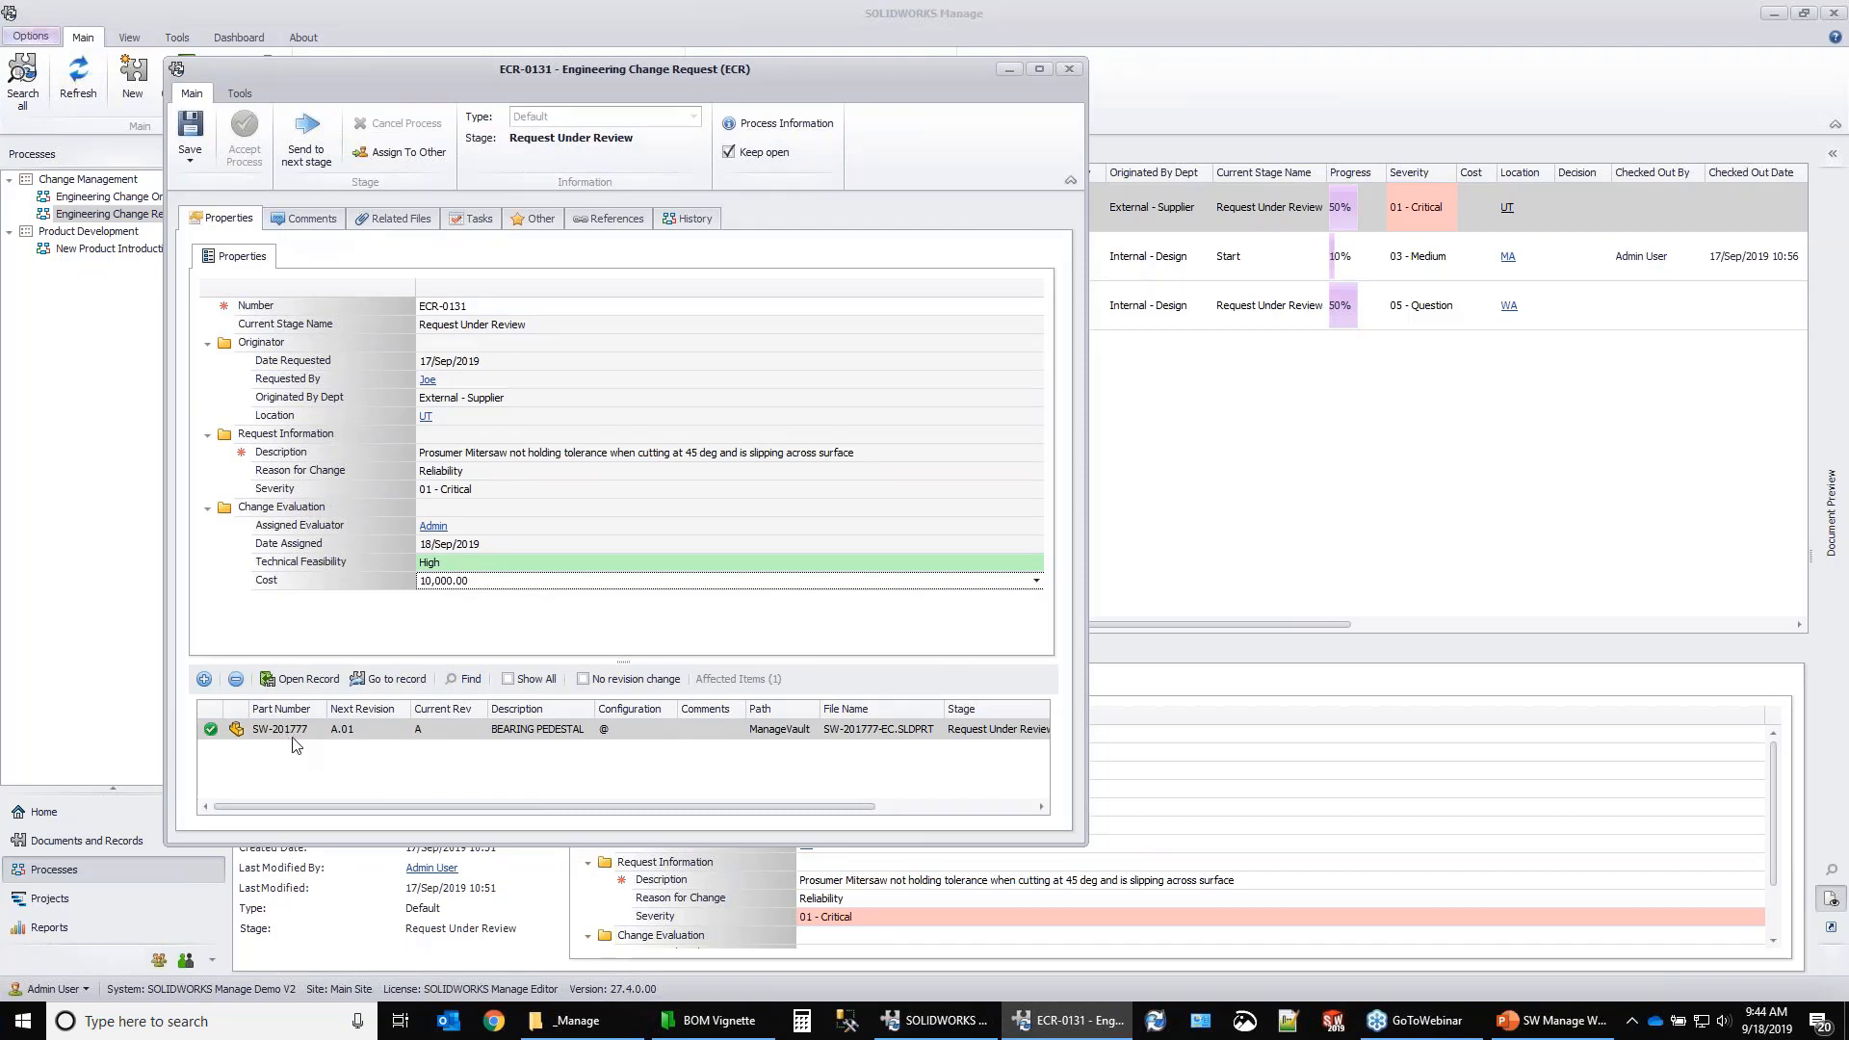
Save ECR-0131 and send it to the Change Committee stage with Admin User assigned to work on it.
click(189, 125)
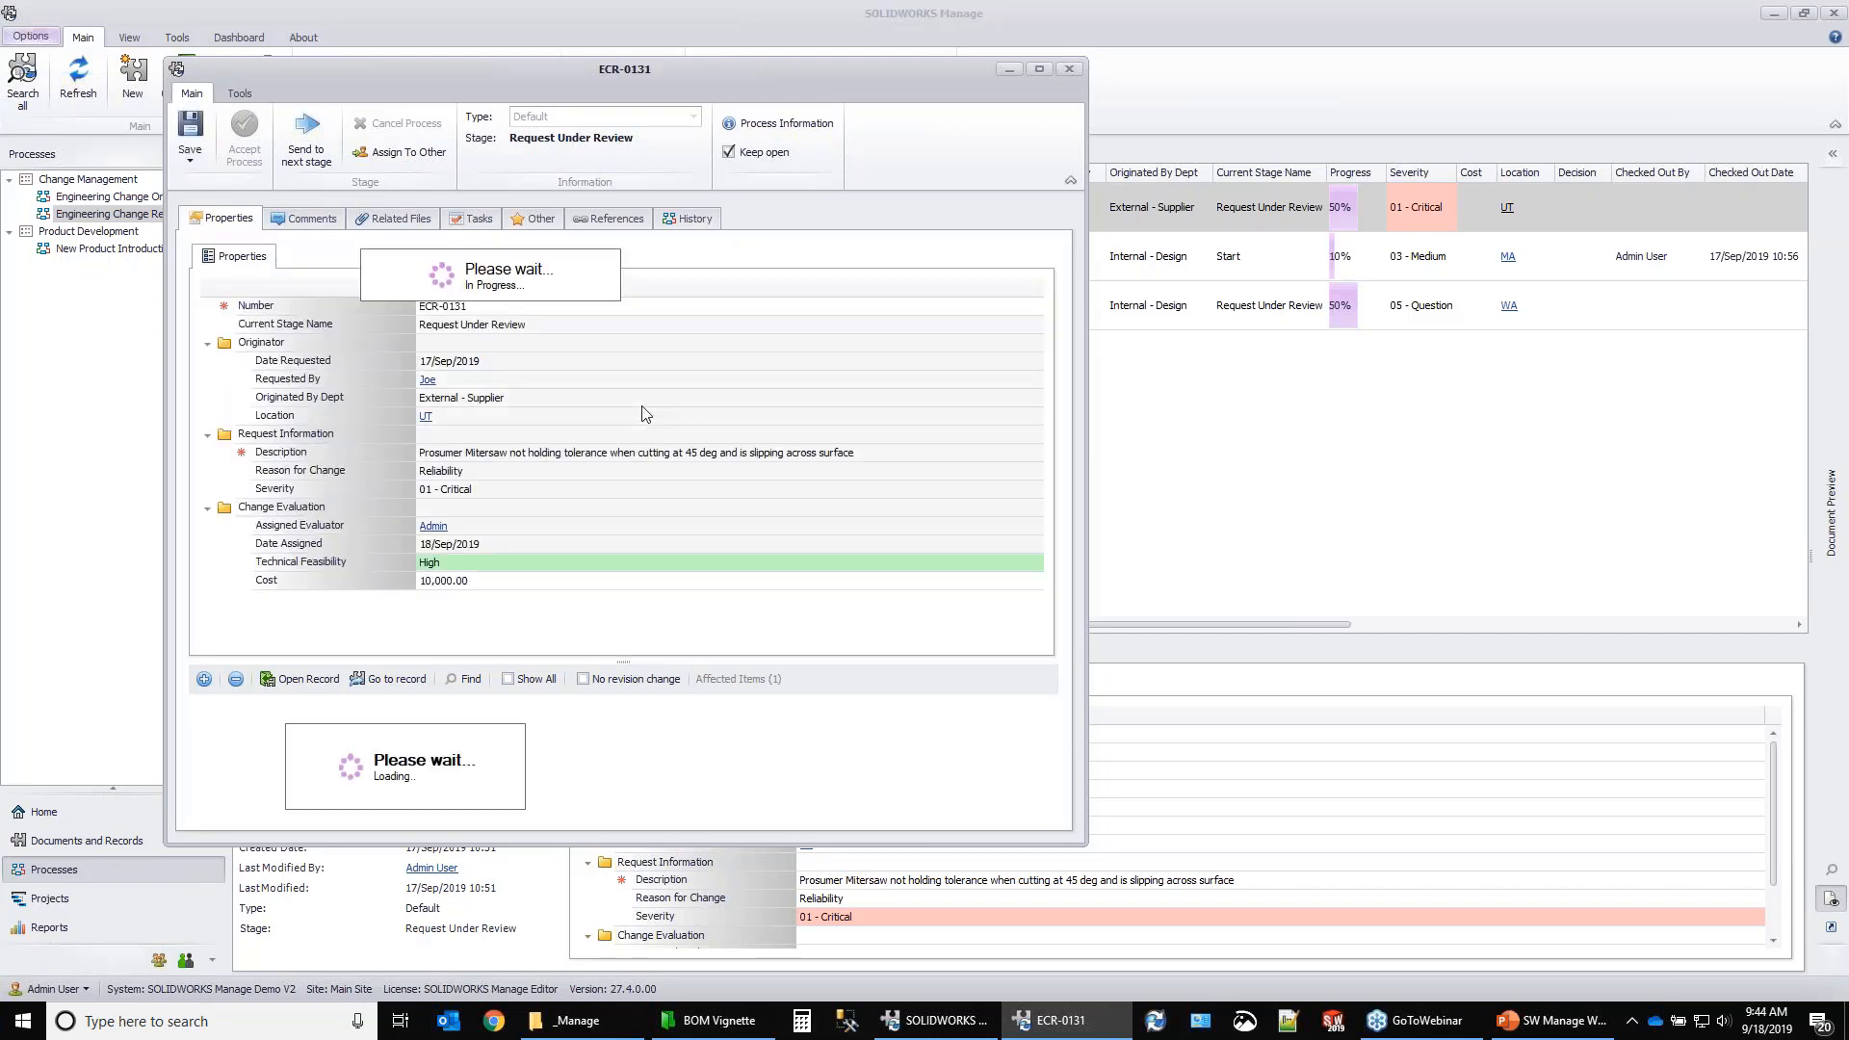
click(308, 139)
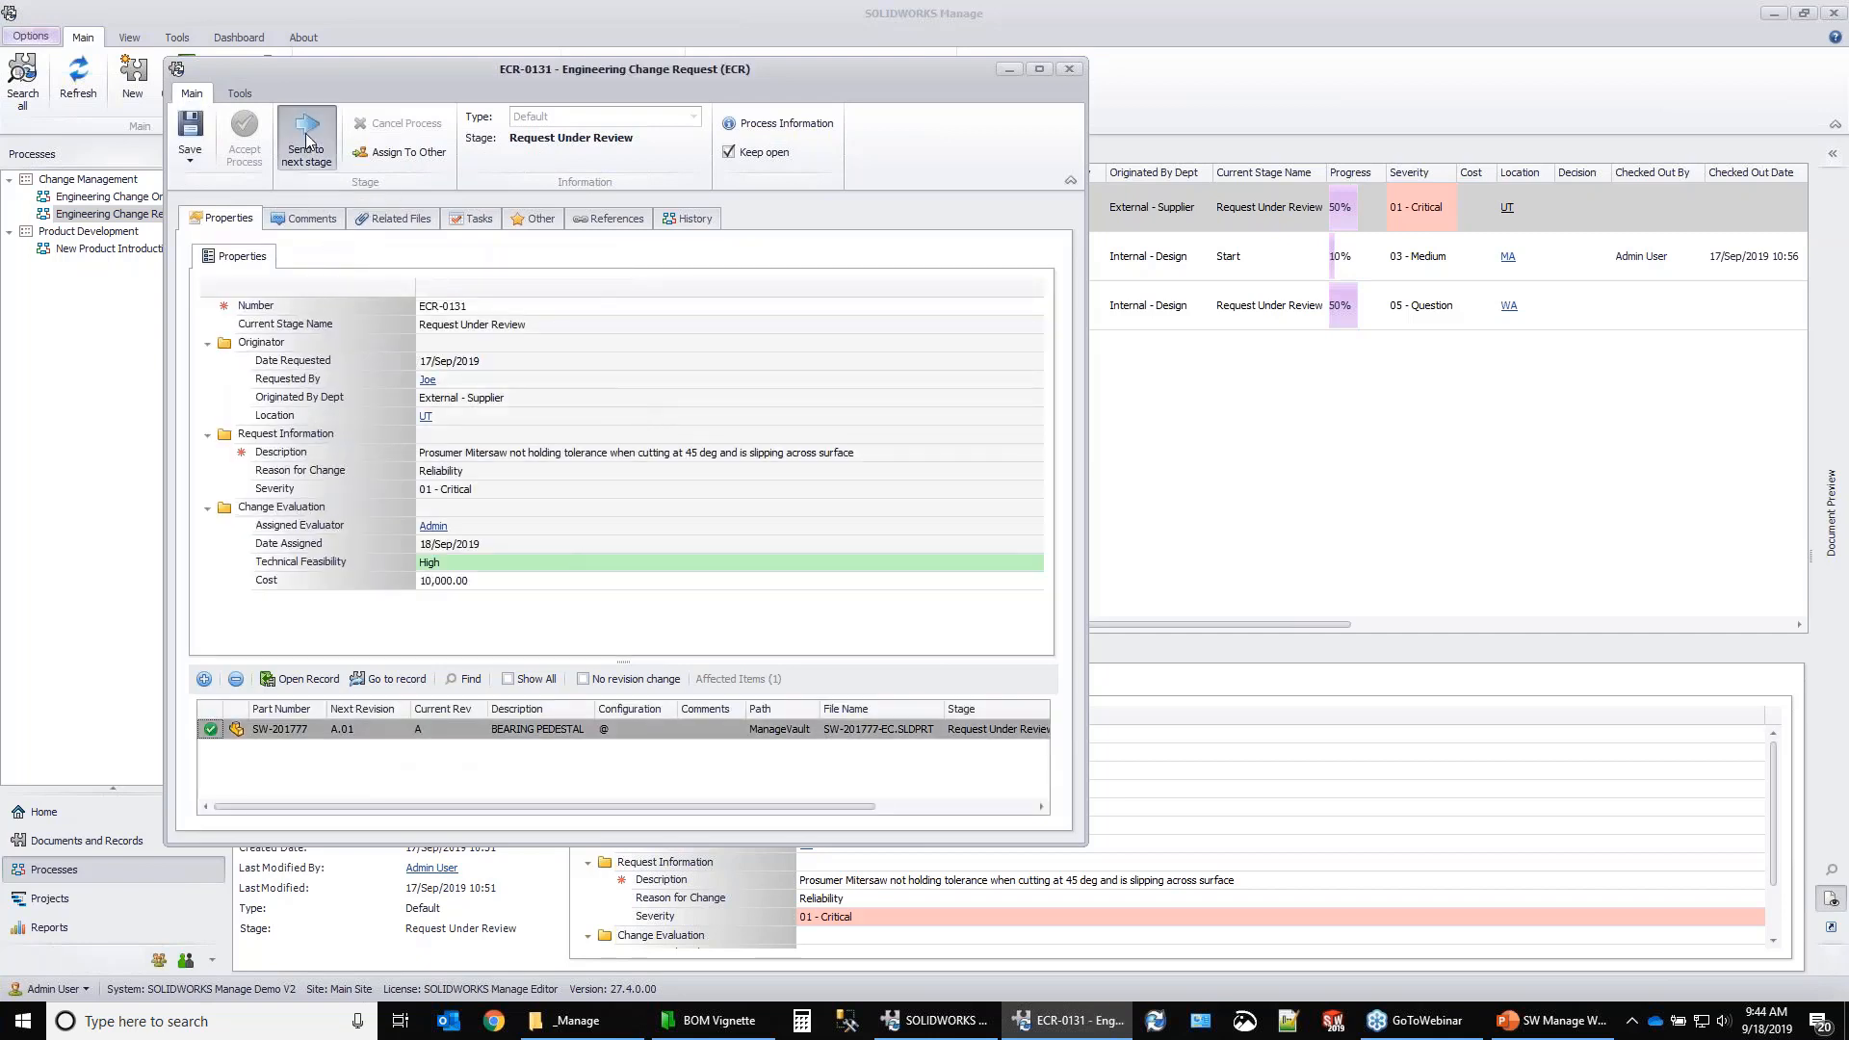
click(964, 579)
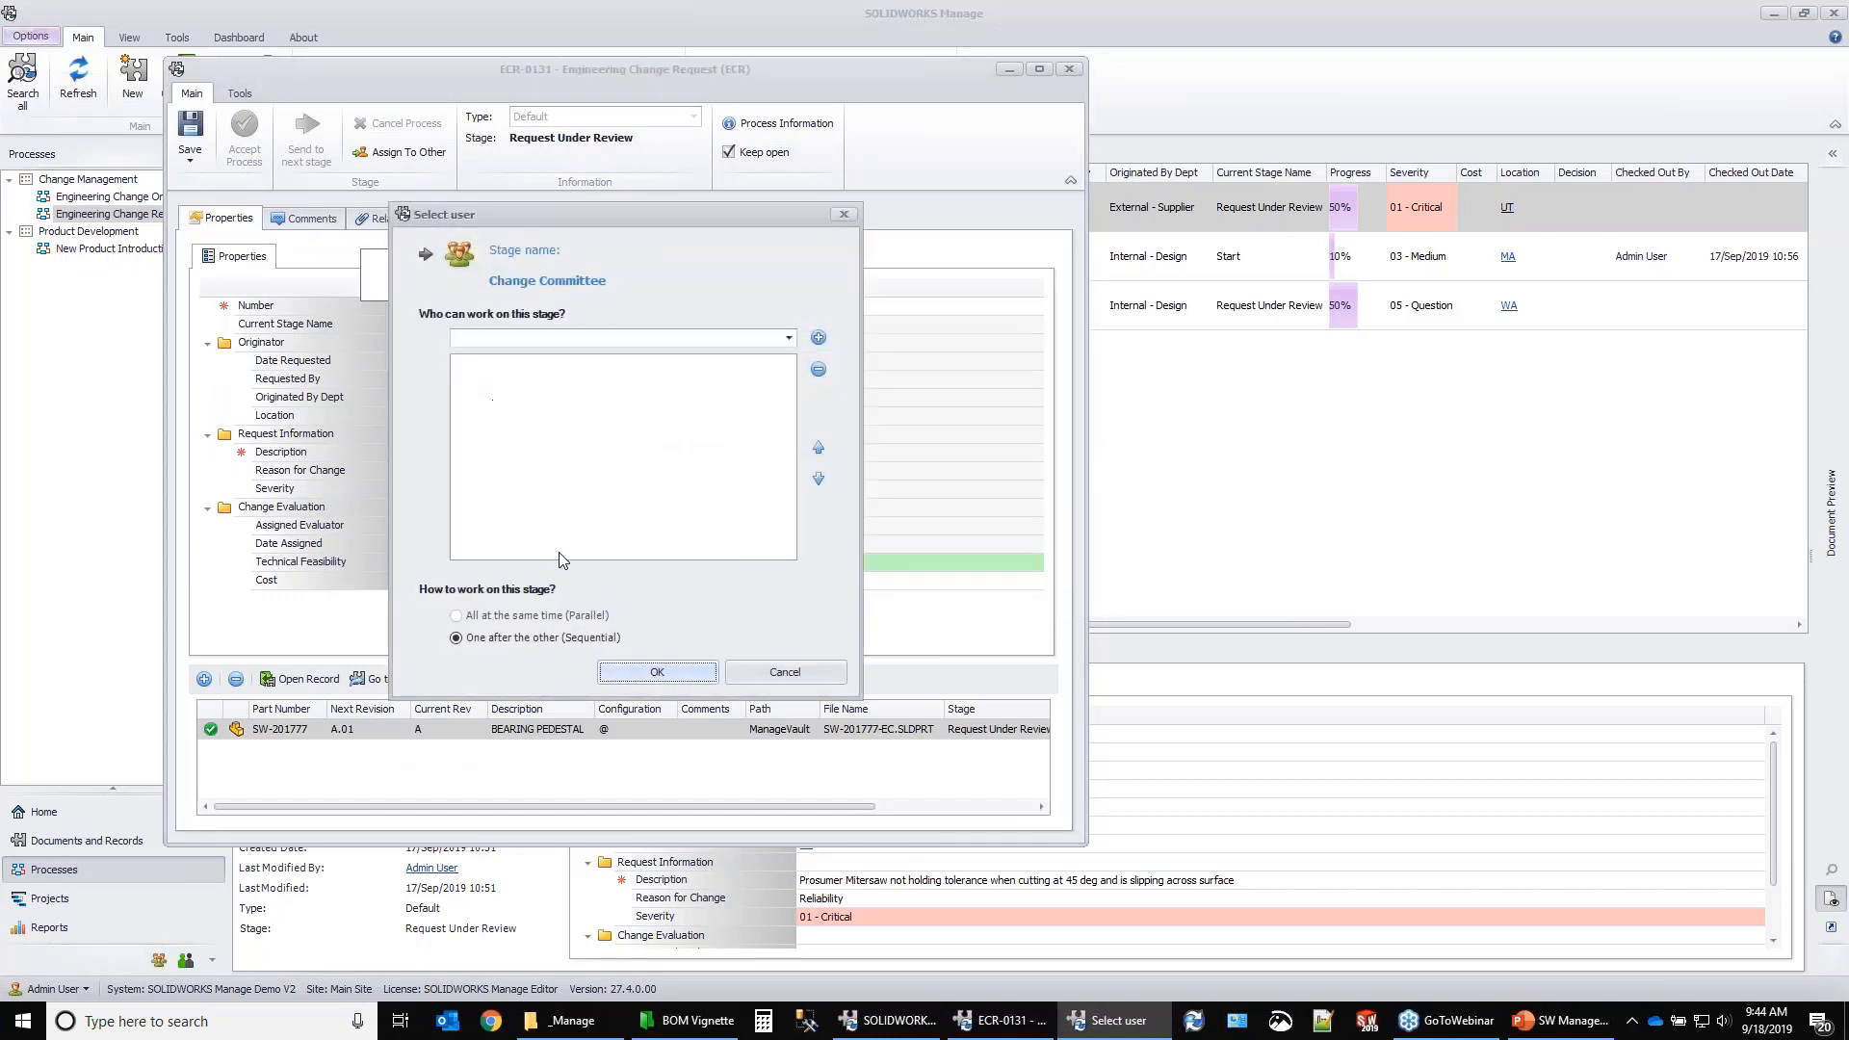
click(789, 339)
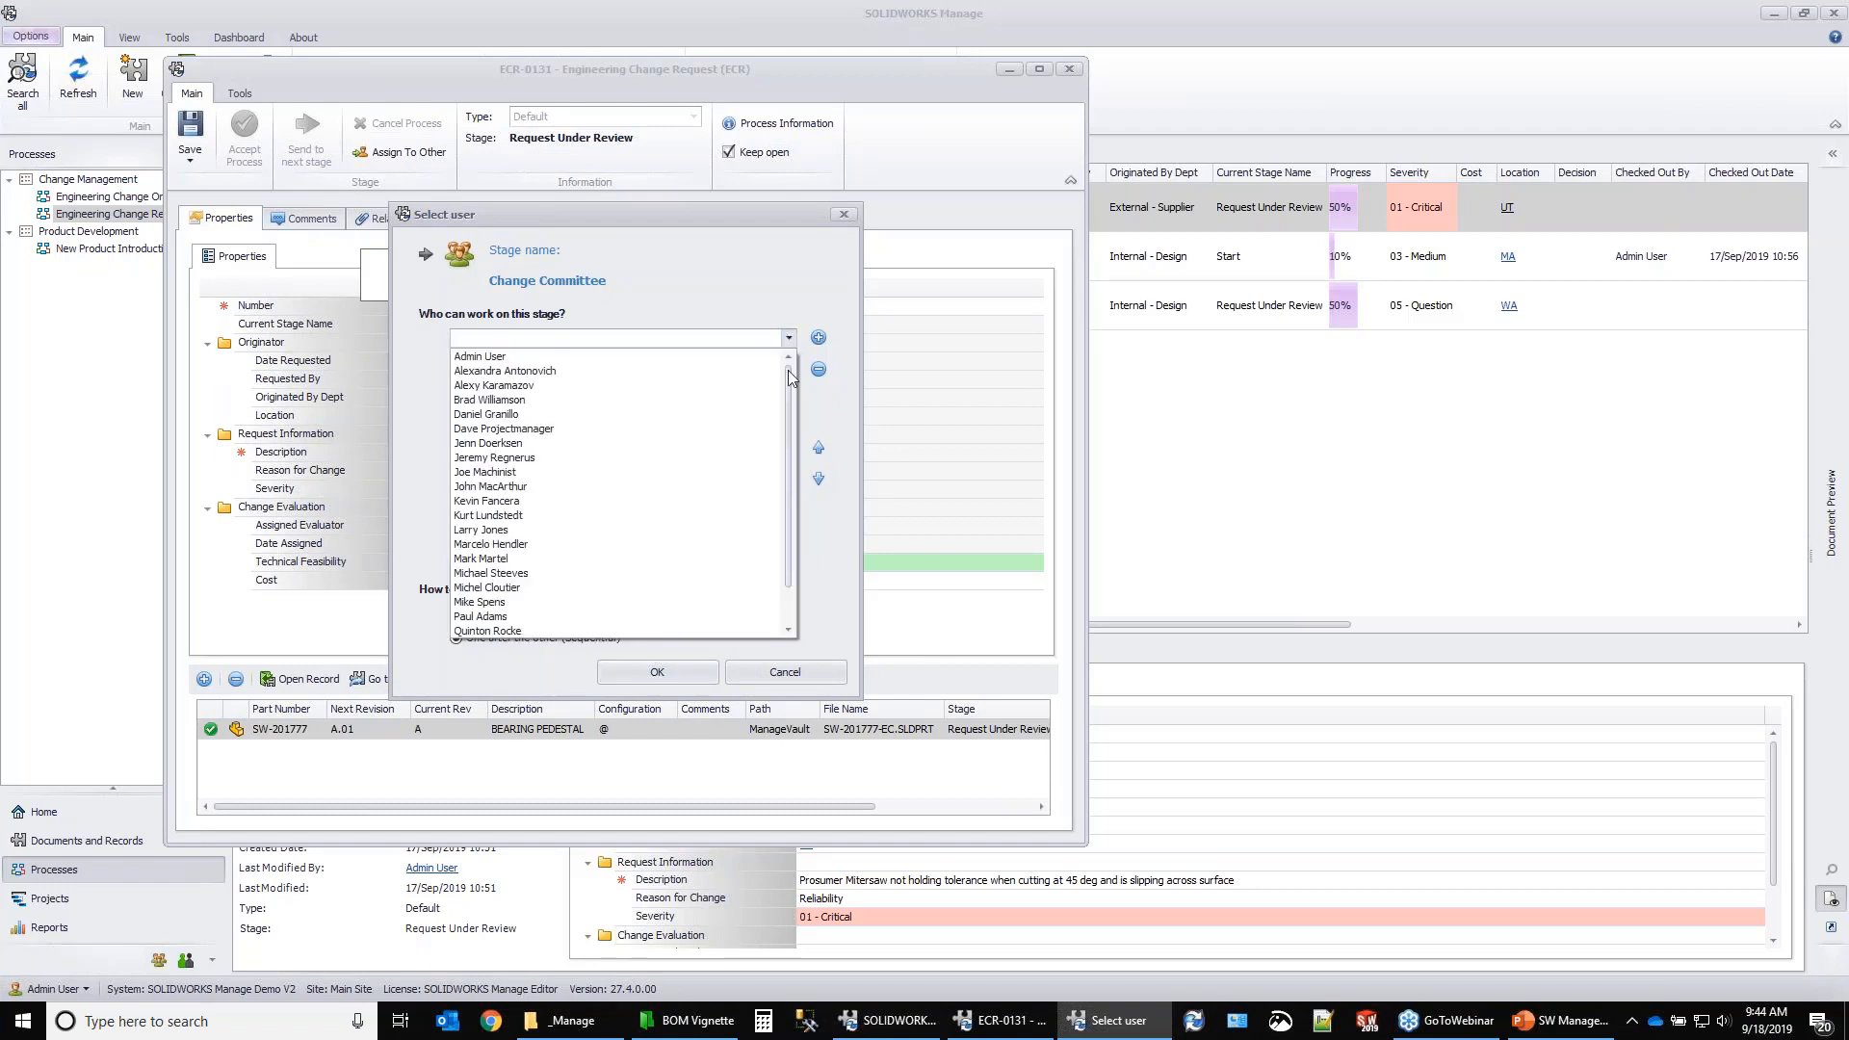
drag(787, 383, 785, 339)
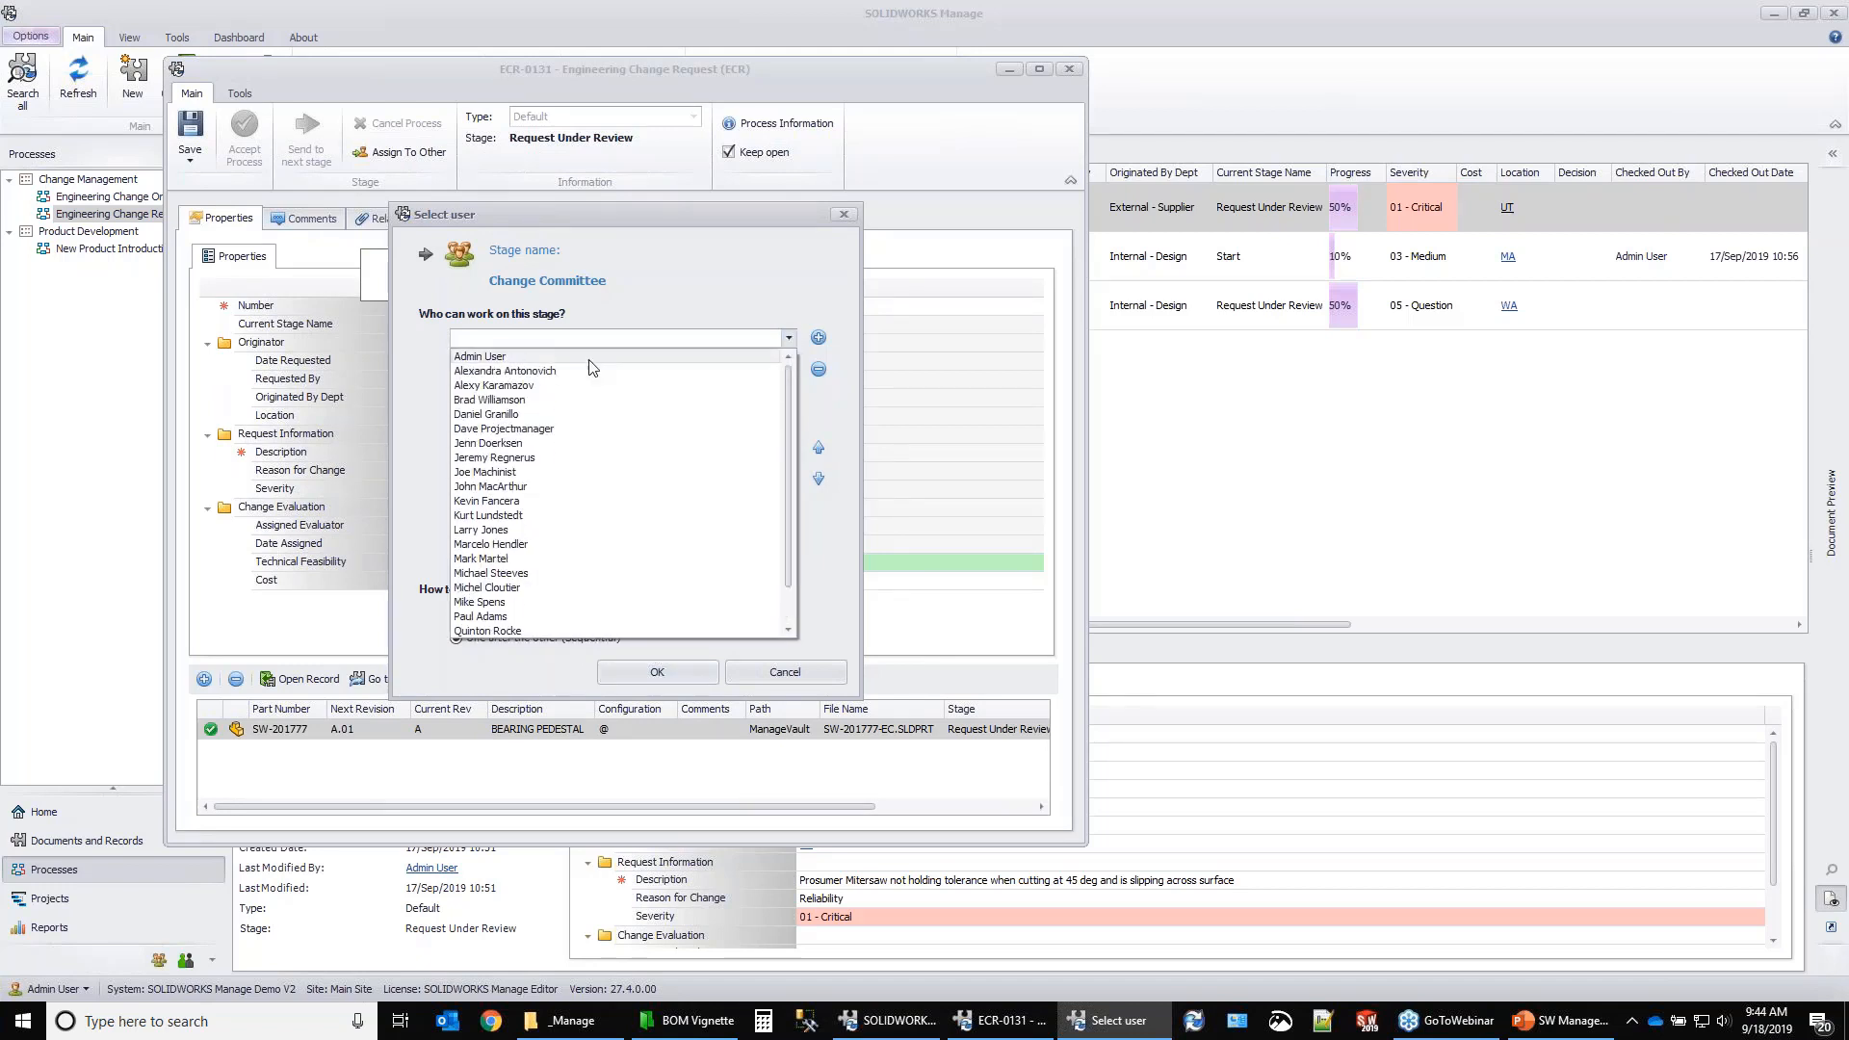
click(501, 356)
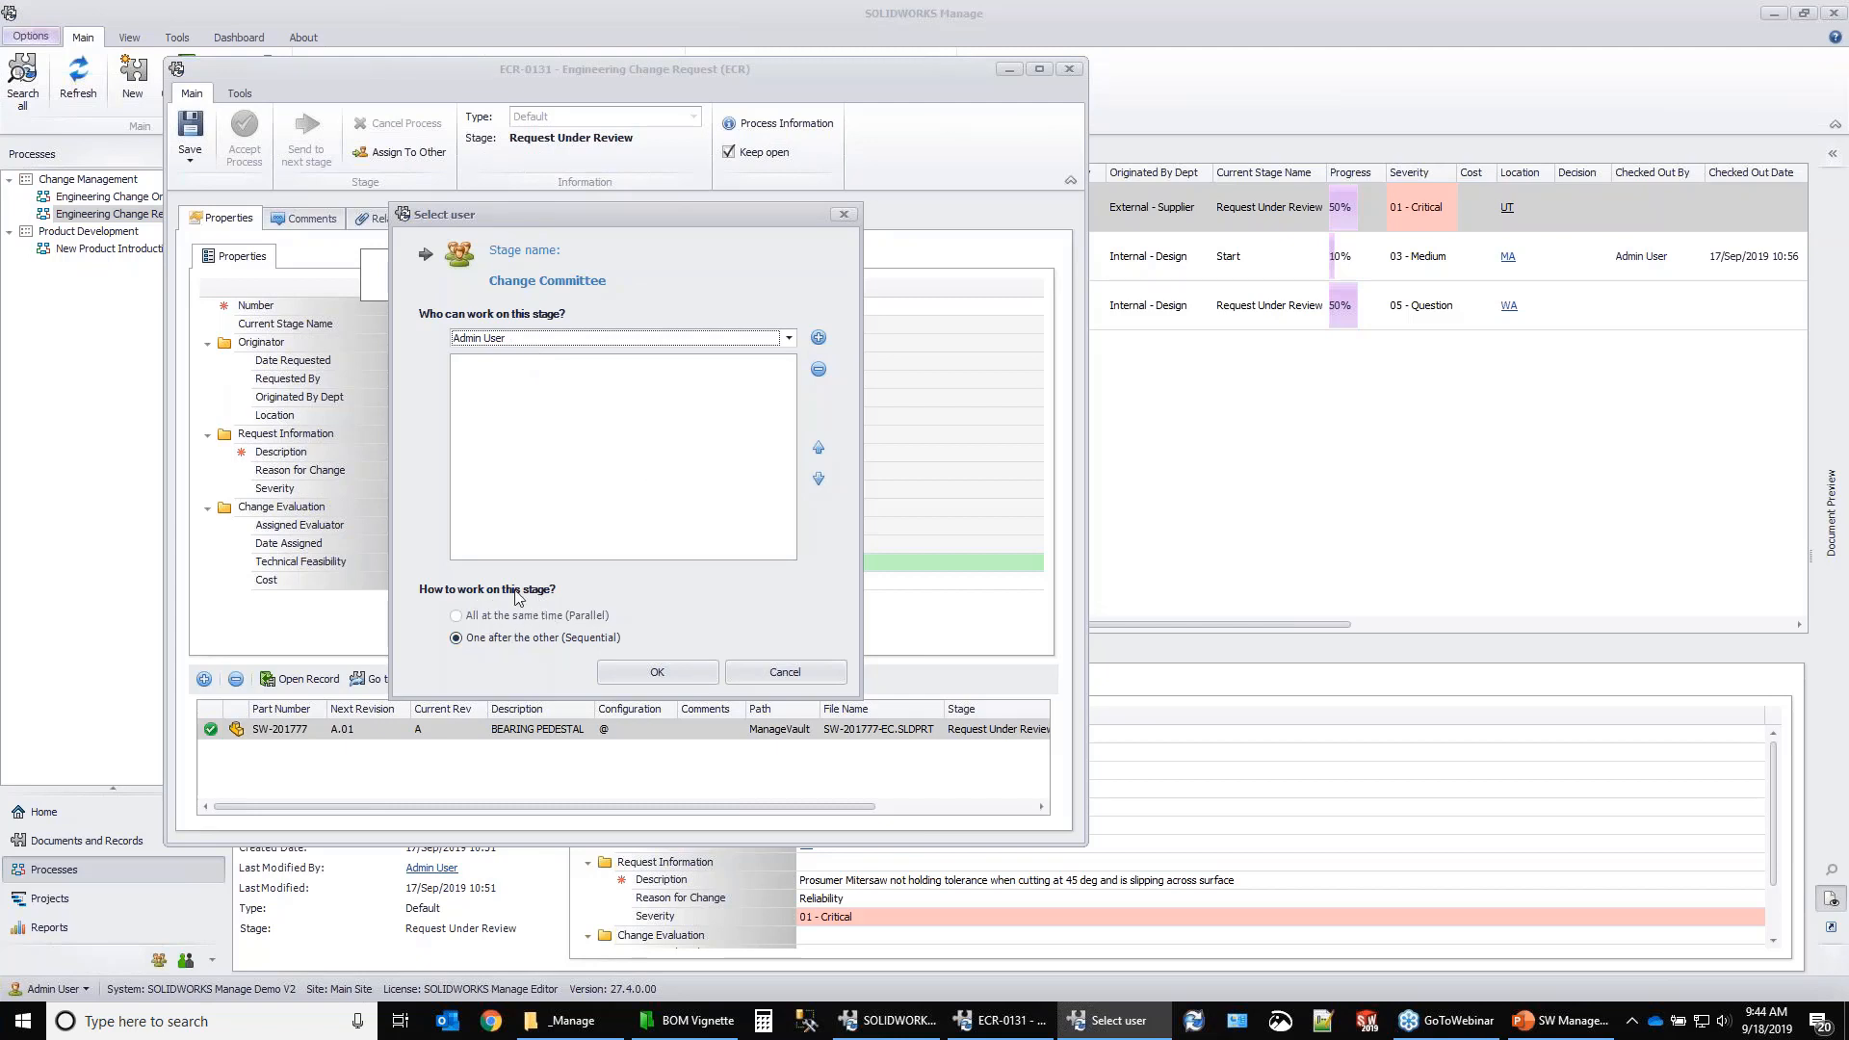
click(817, 337)
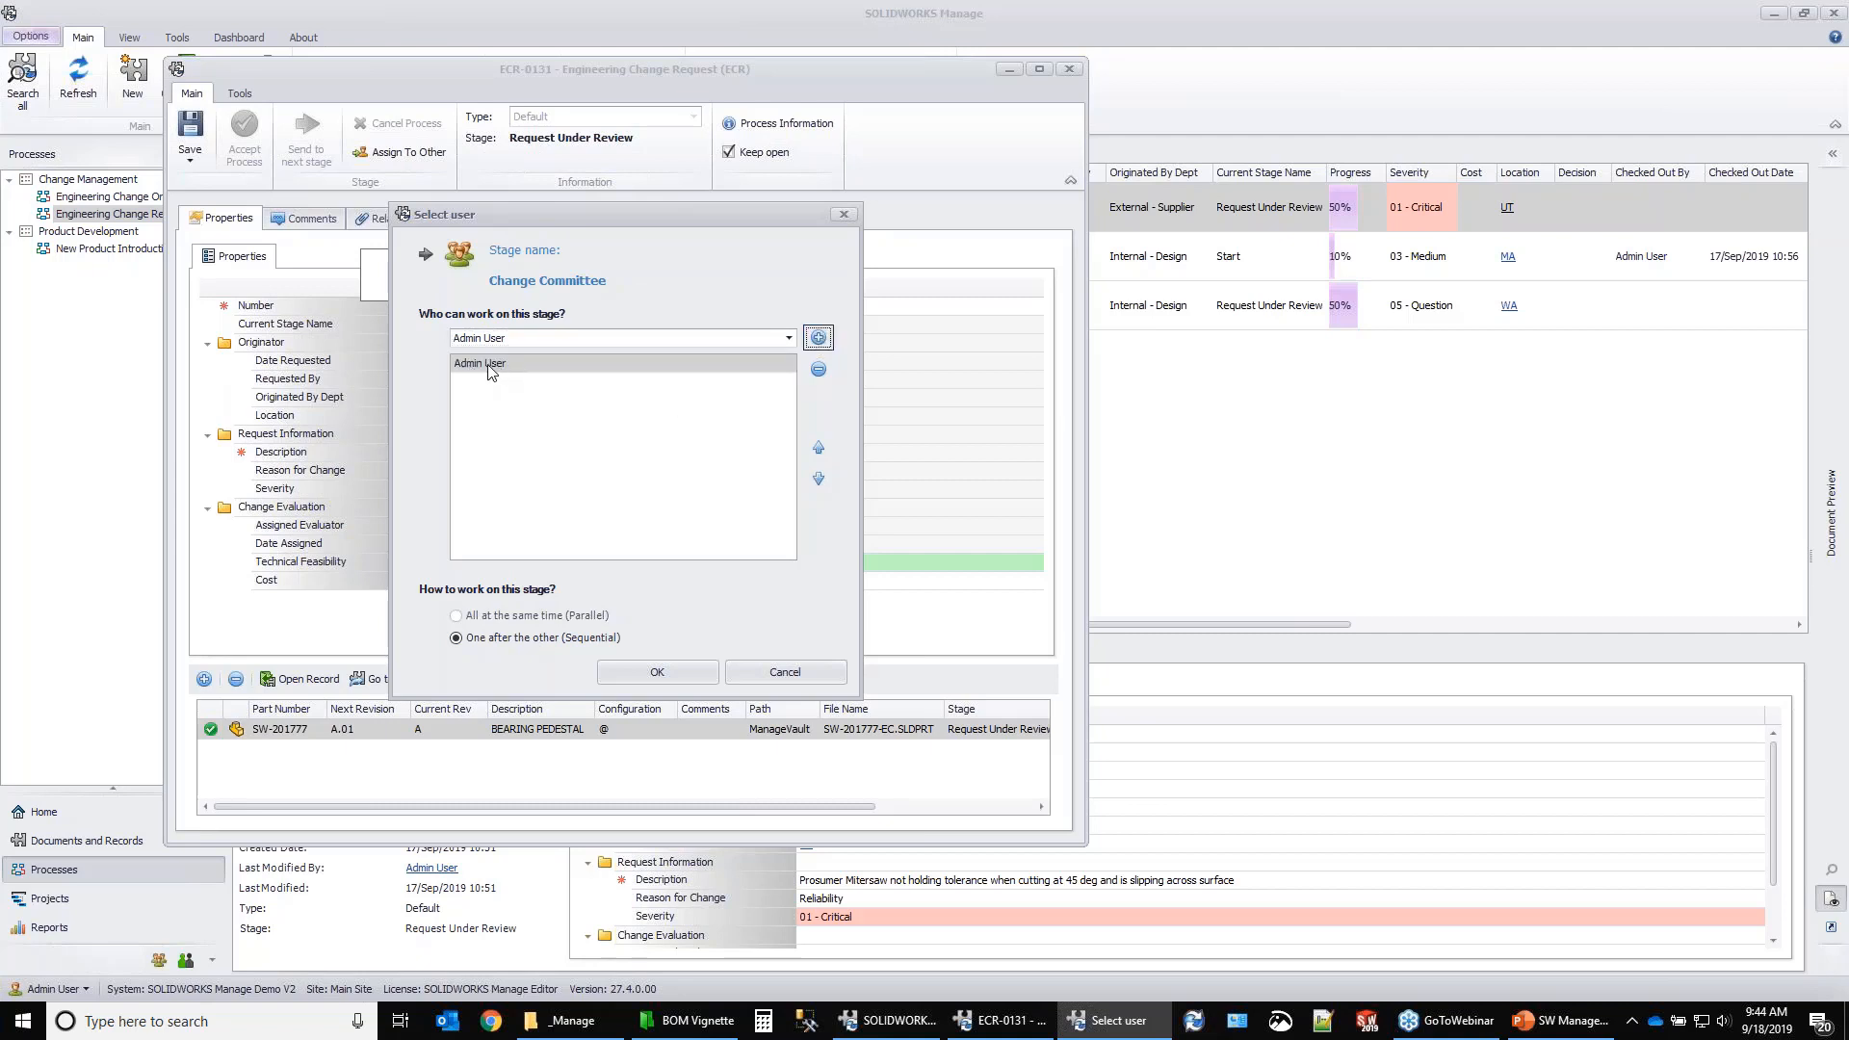
click(493, 337)
click(493, 337)
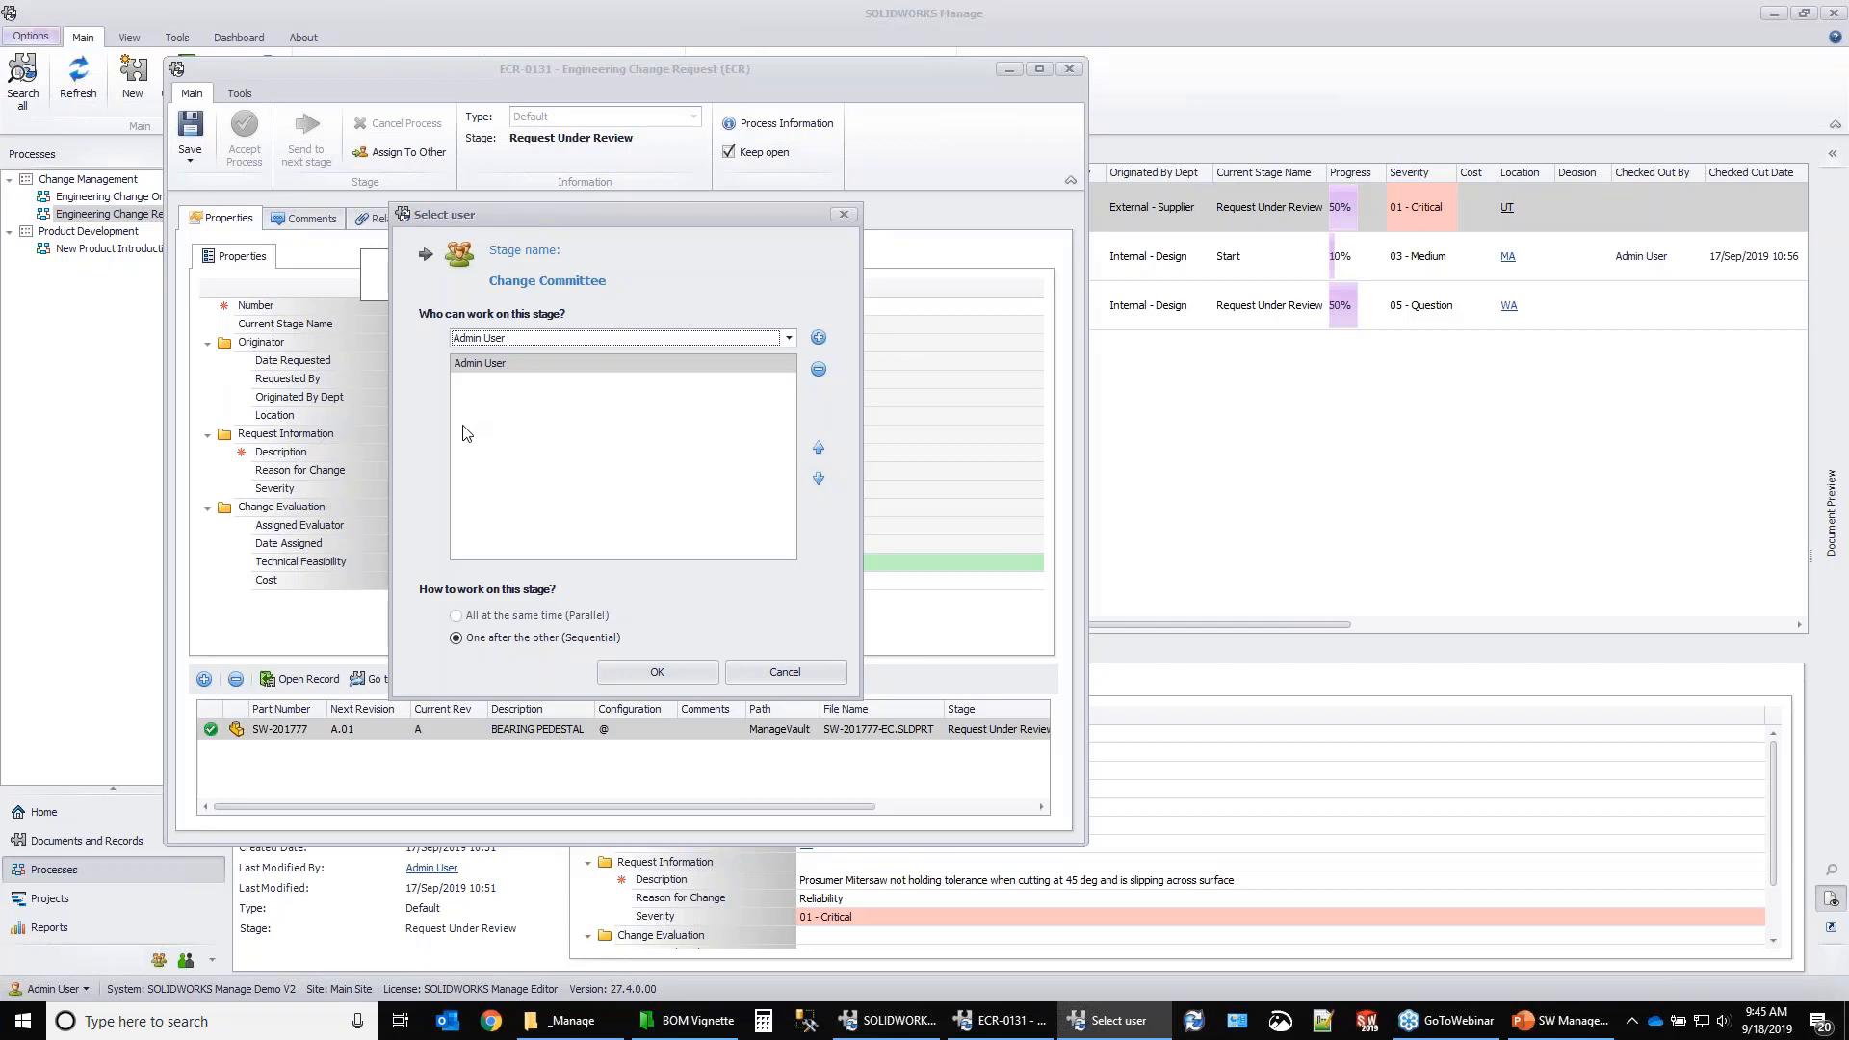
click(661, 670)
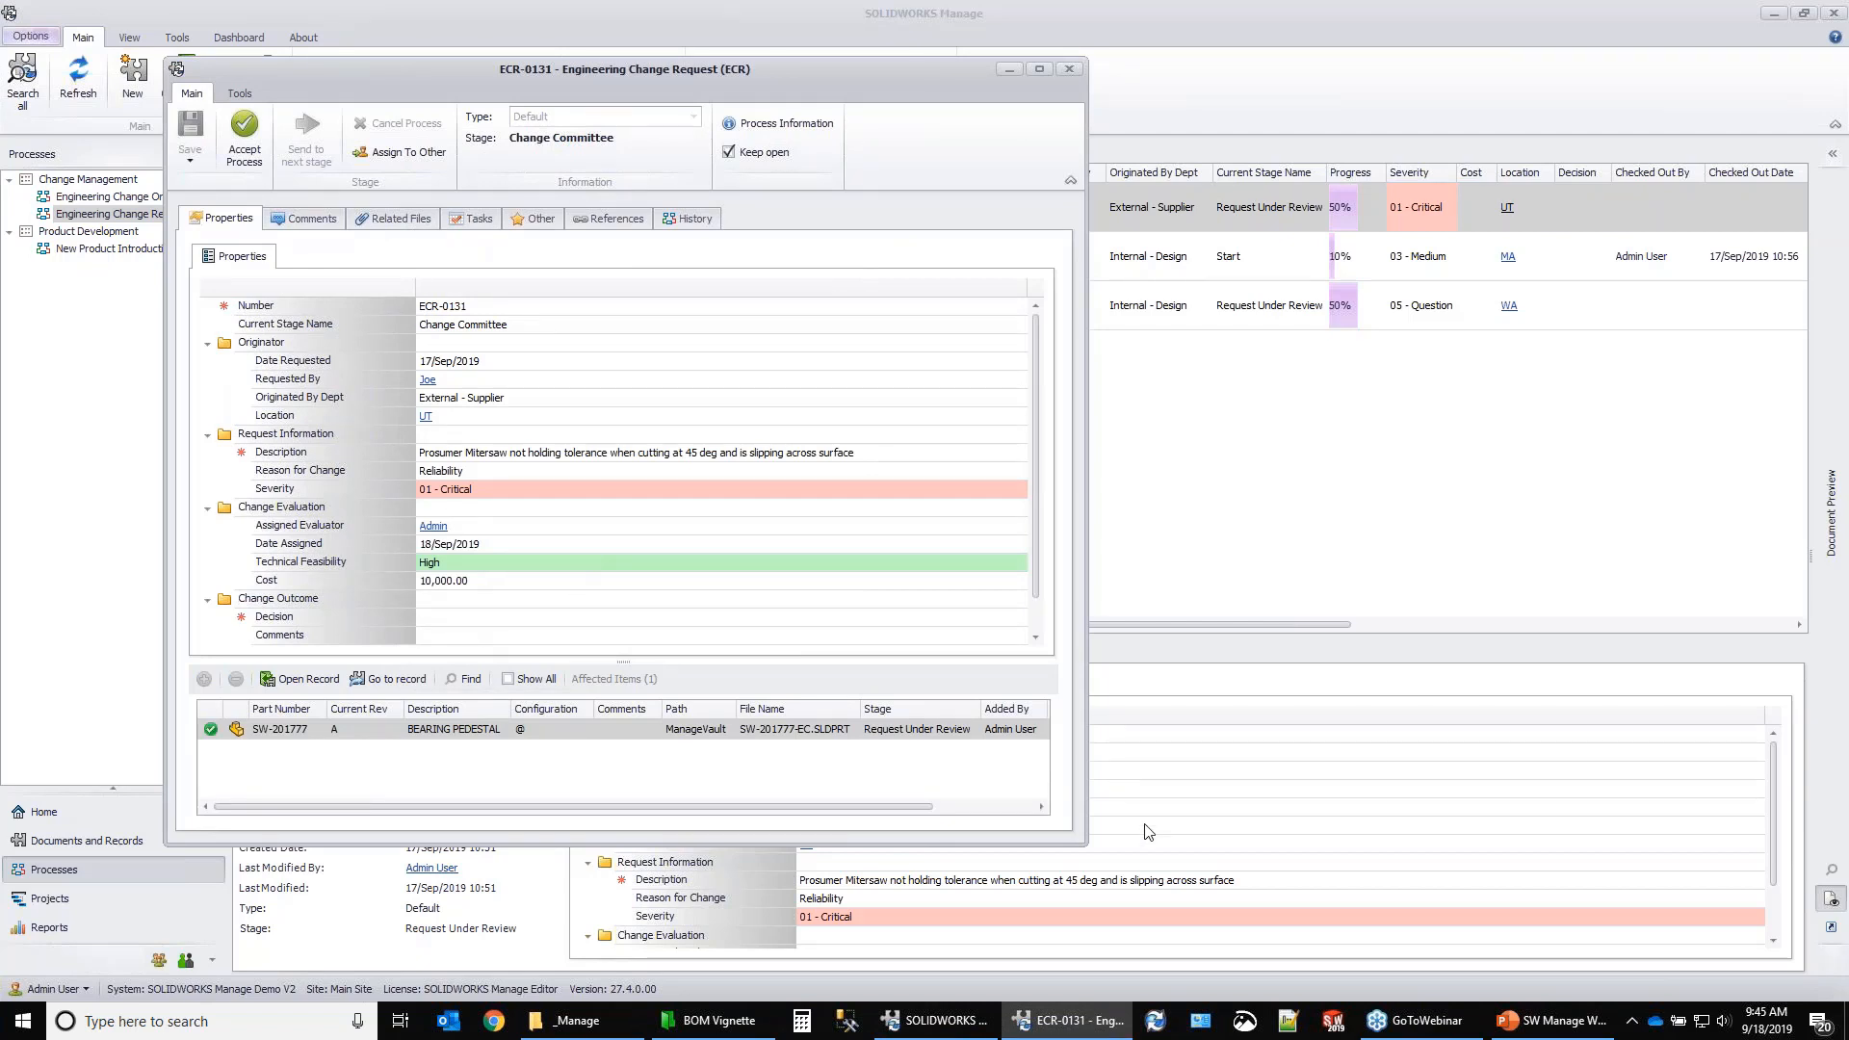
Resize the request window to show all the Change Outcome fields and accept the process at the Change Committee stage.
drag(1085, 843, 1417, 932)
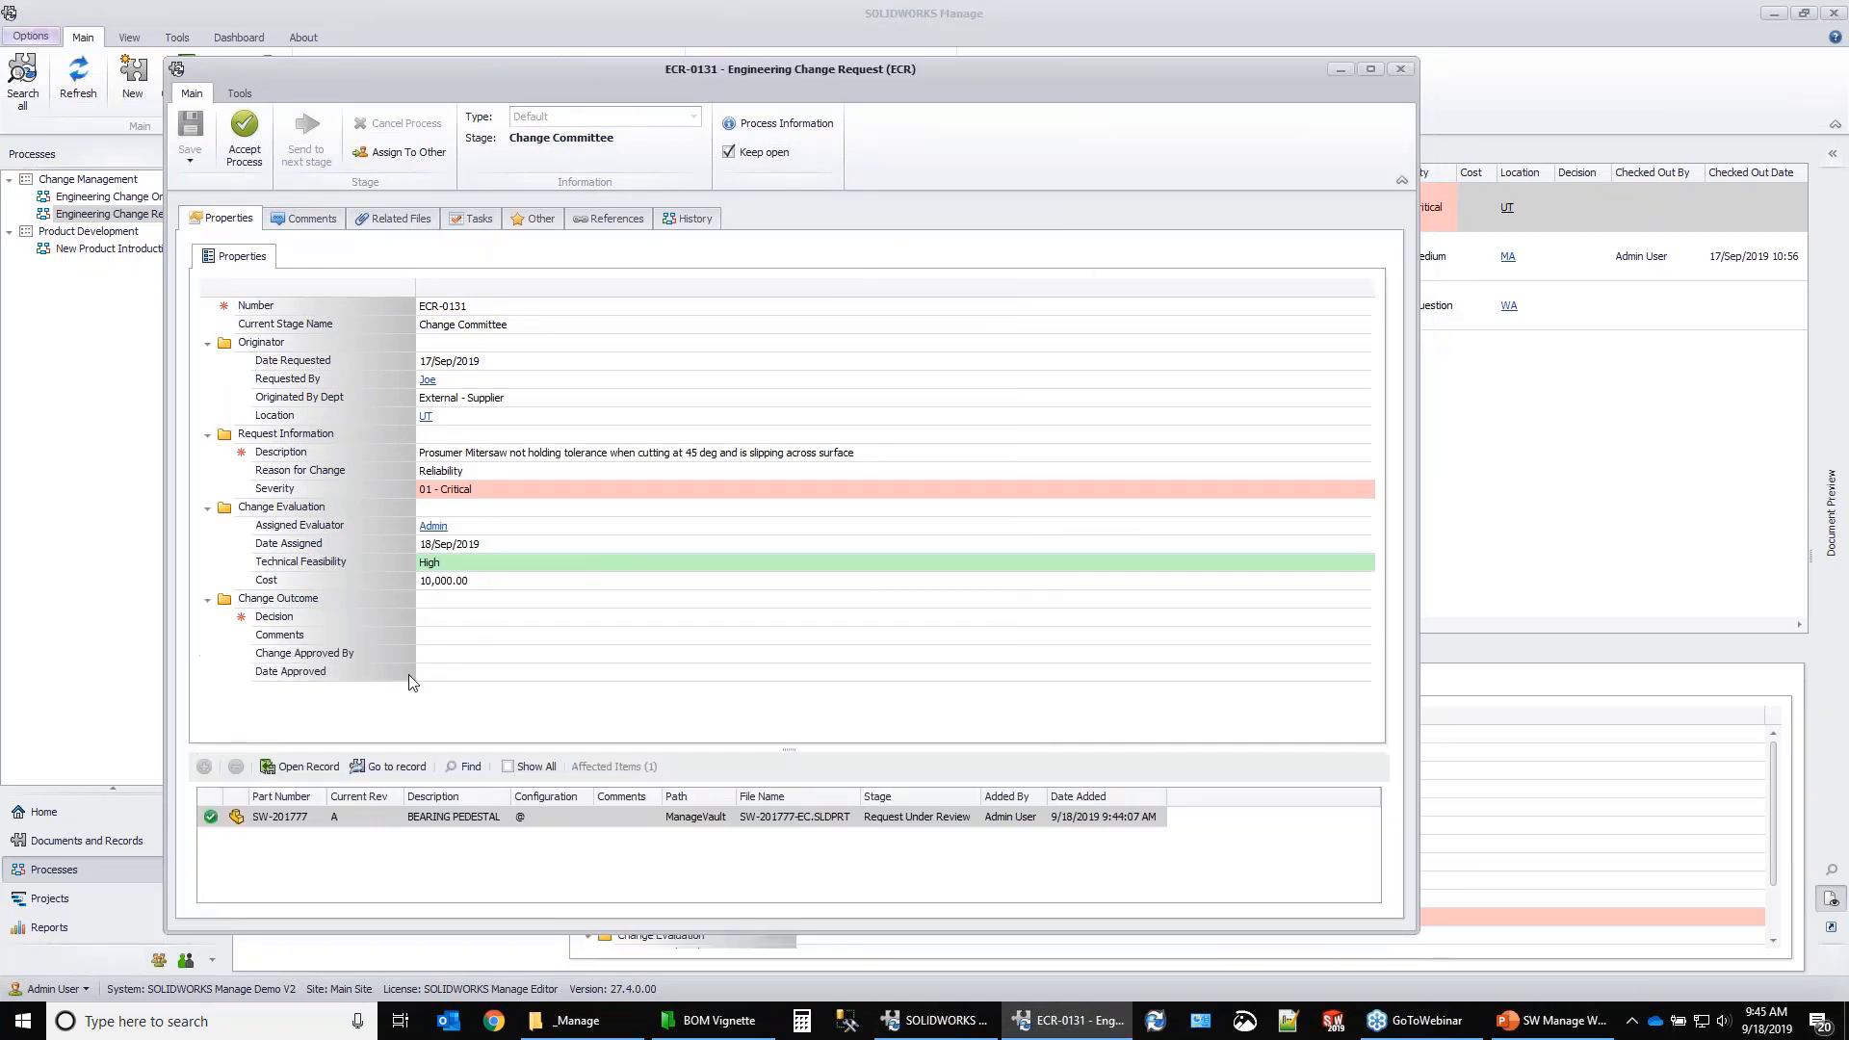
click(441, 604)
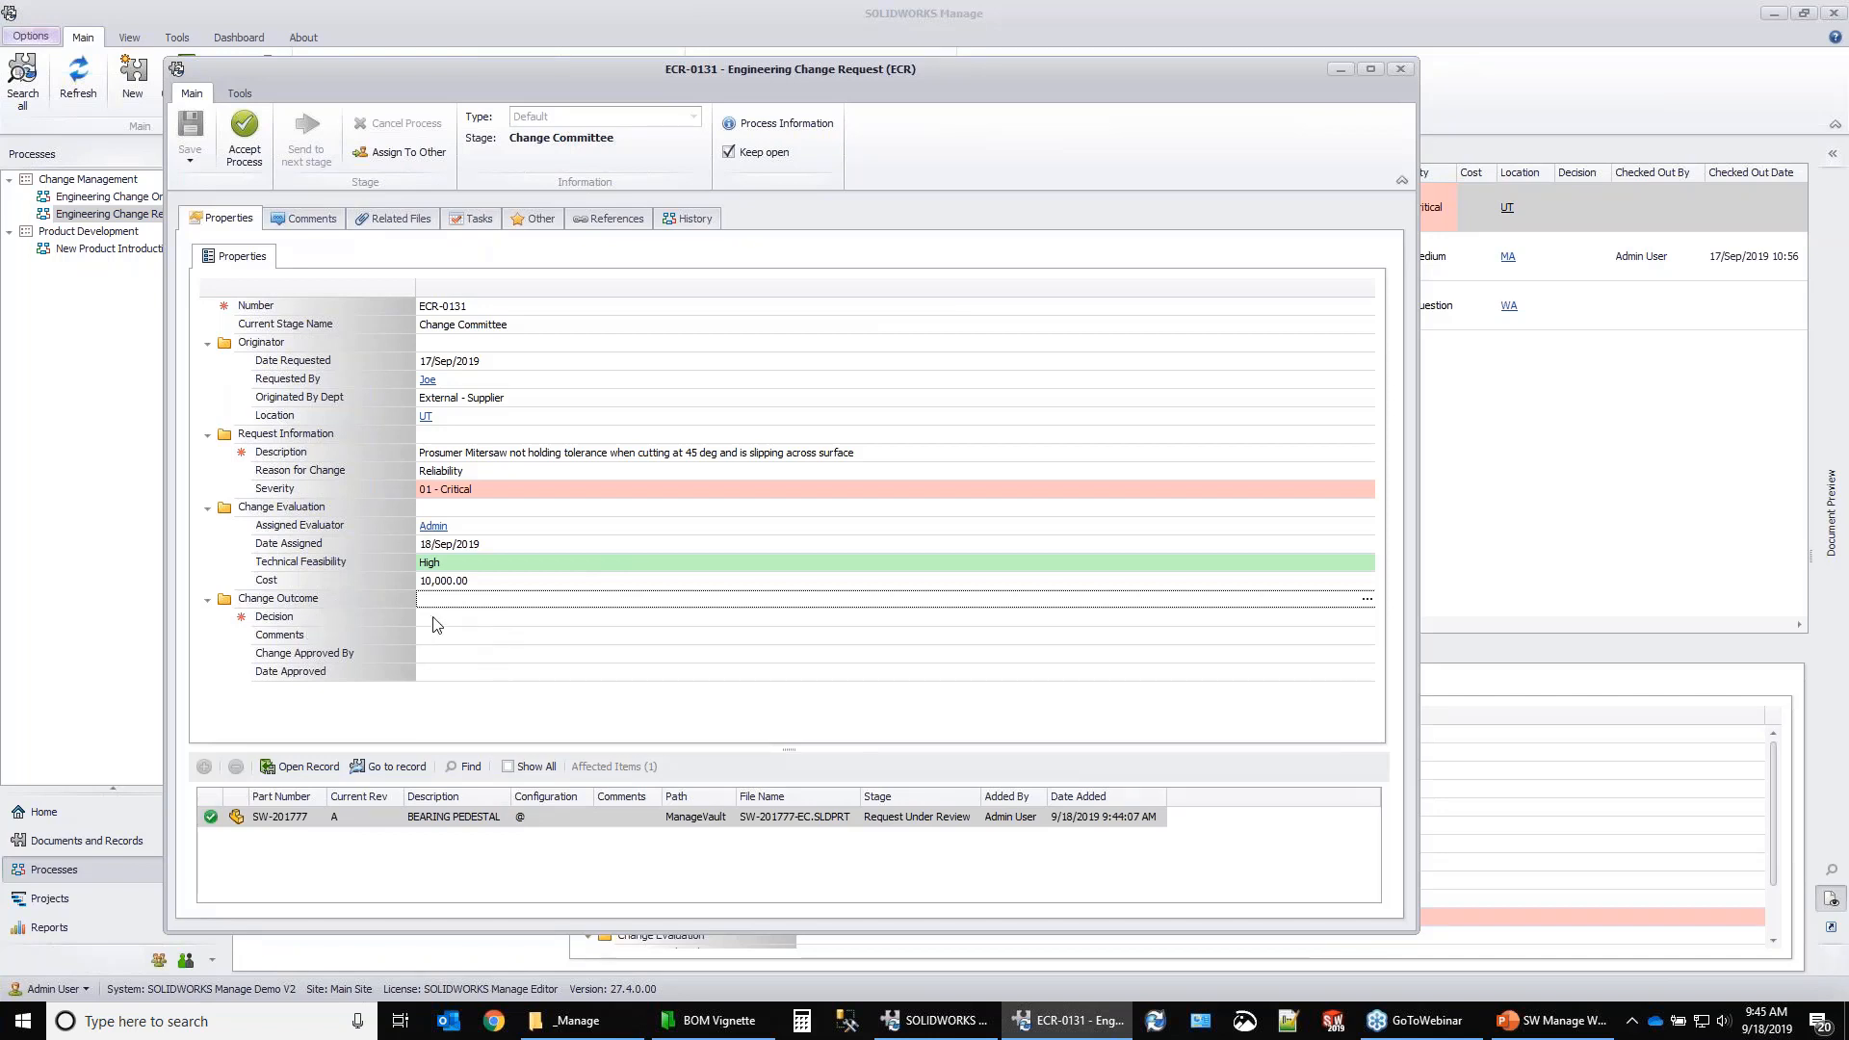
click(431, 618)
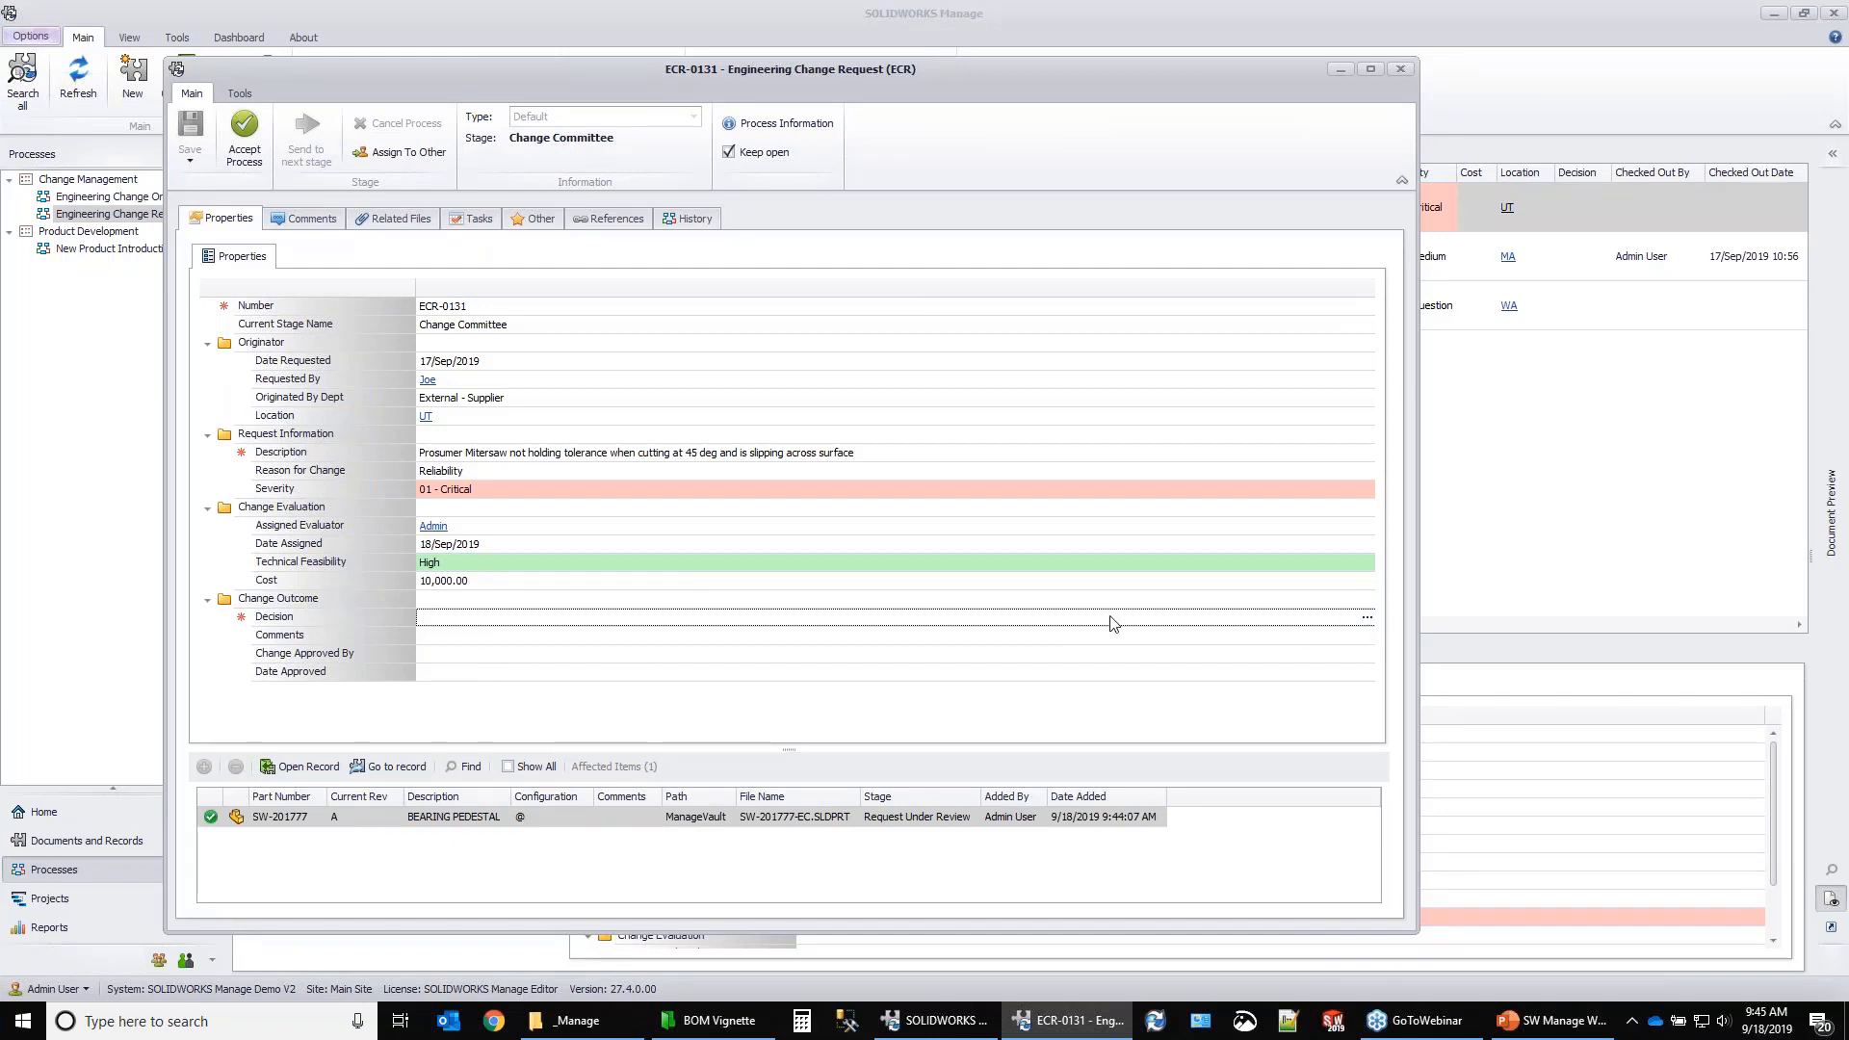
drag(1415, 762, 1192, 763)
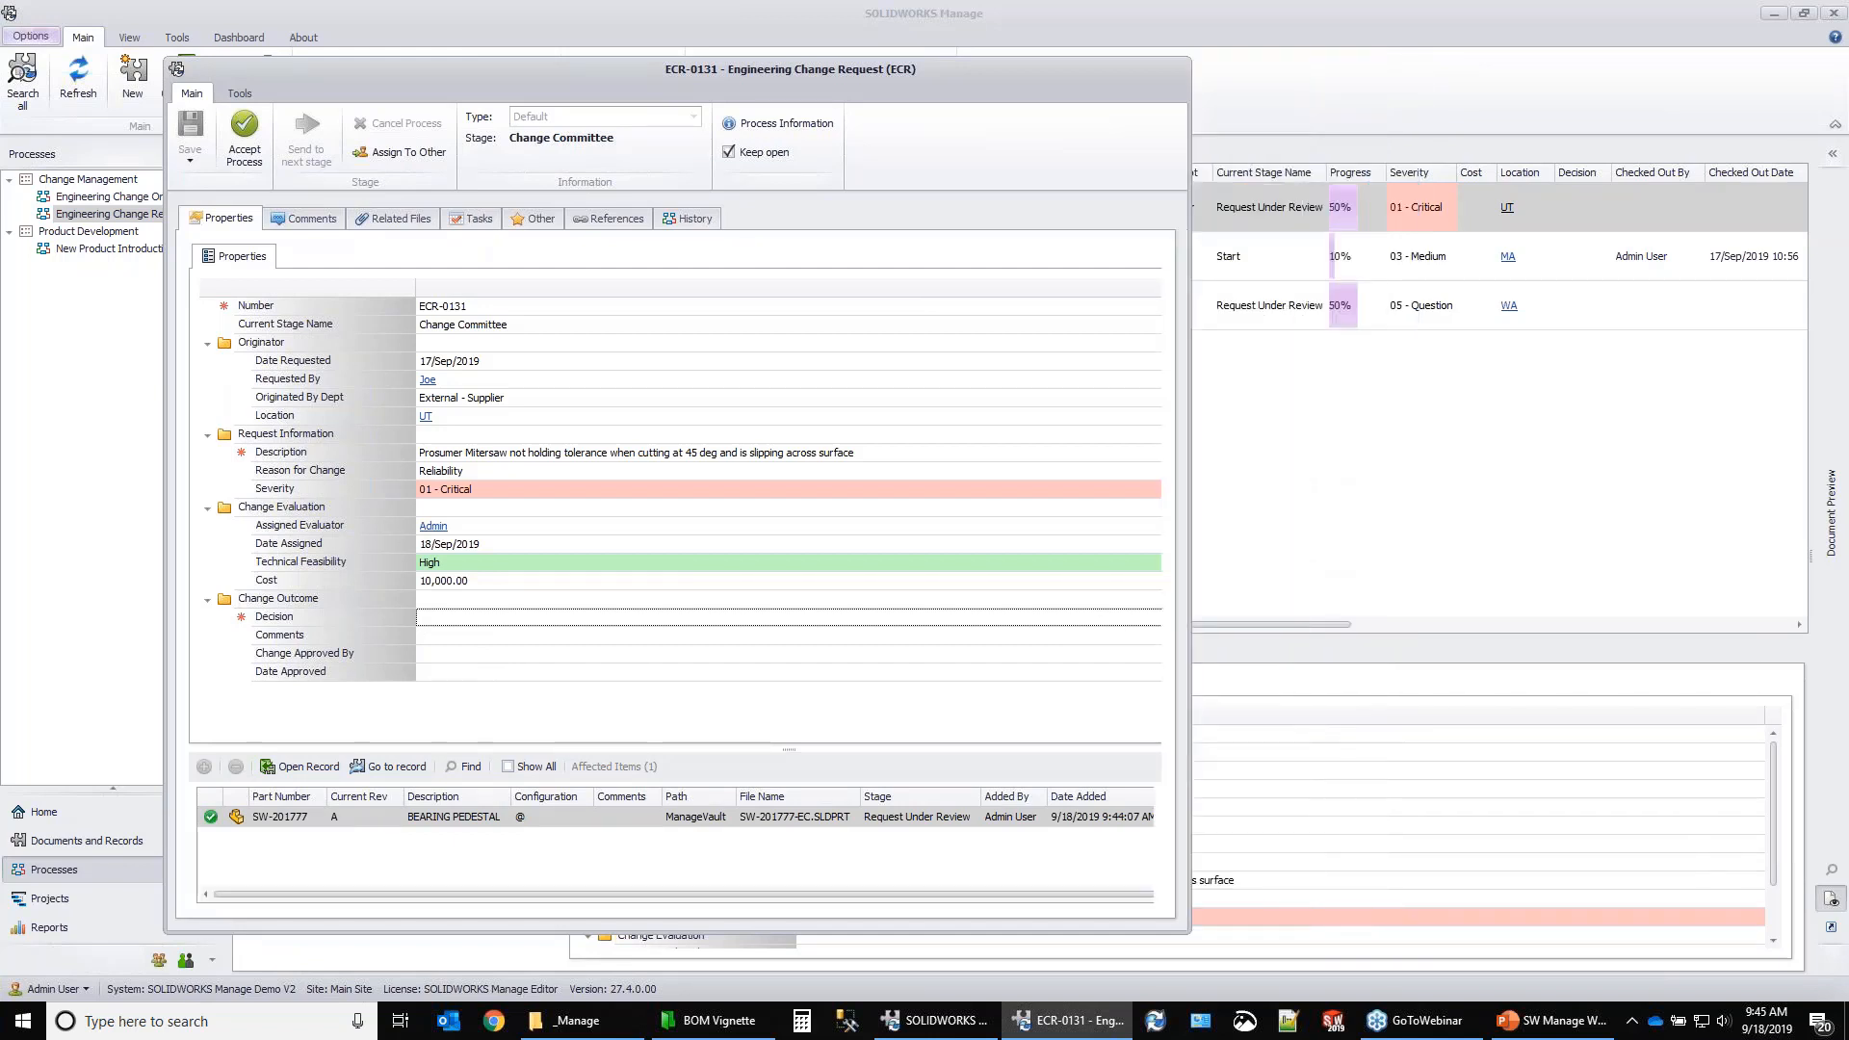
click(245, 135)
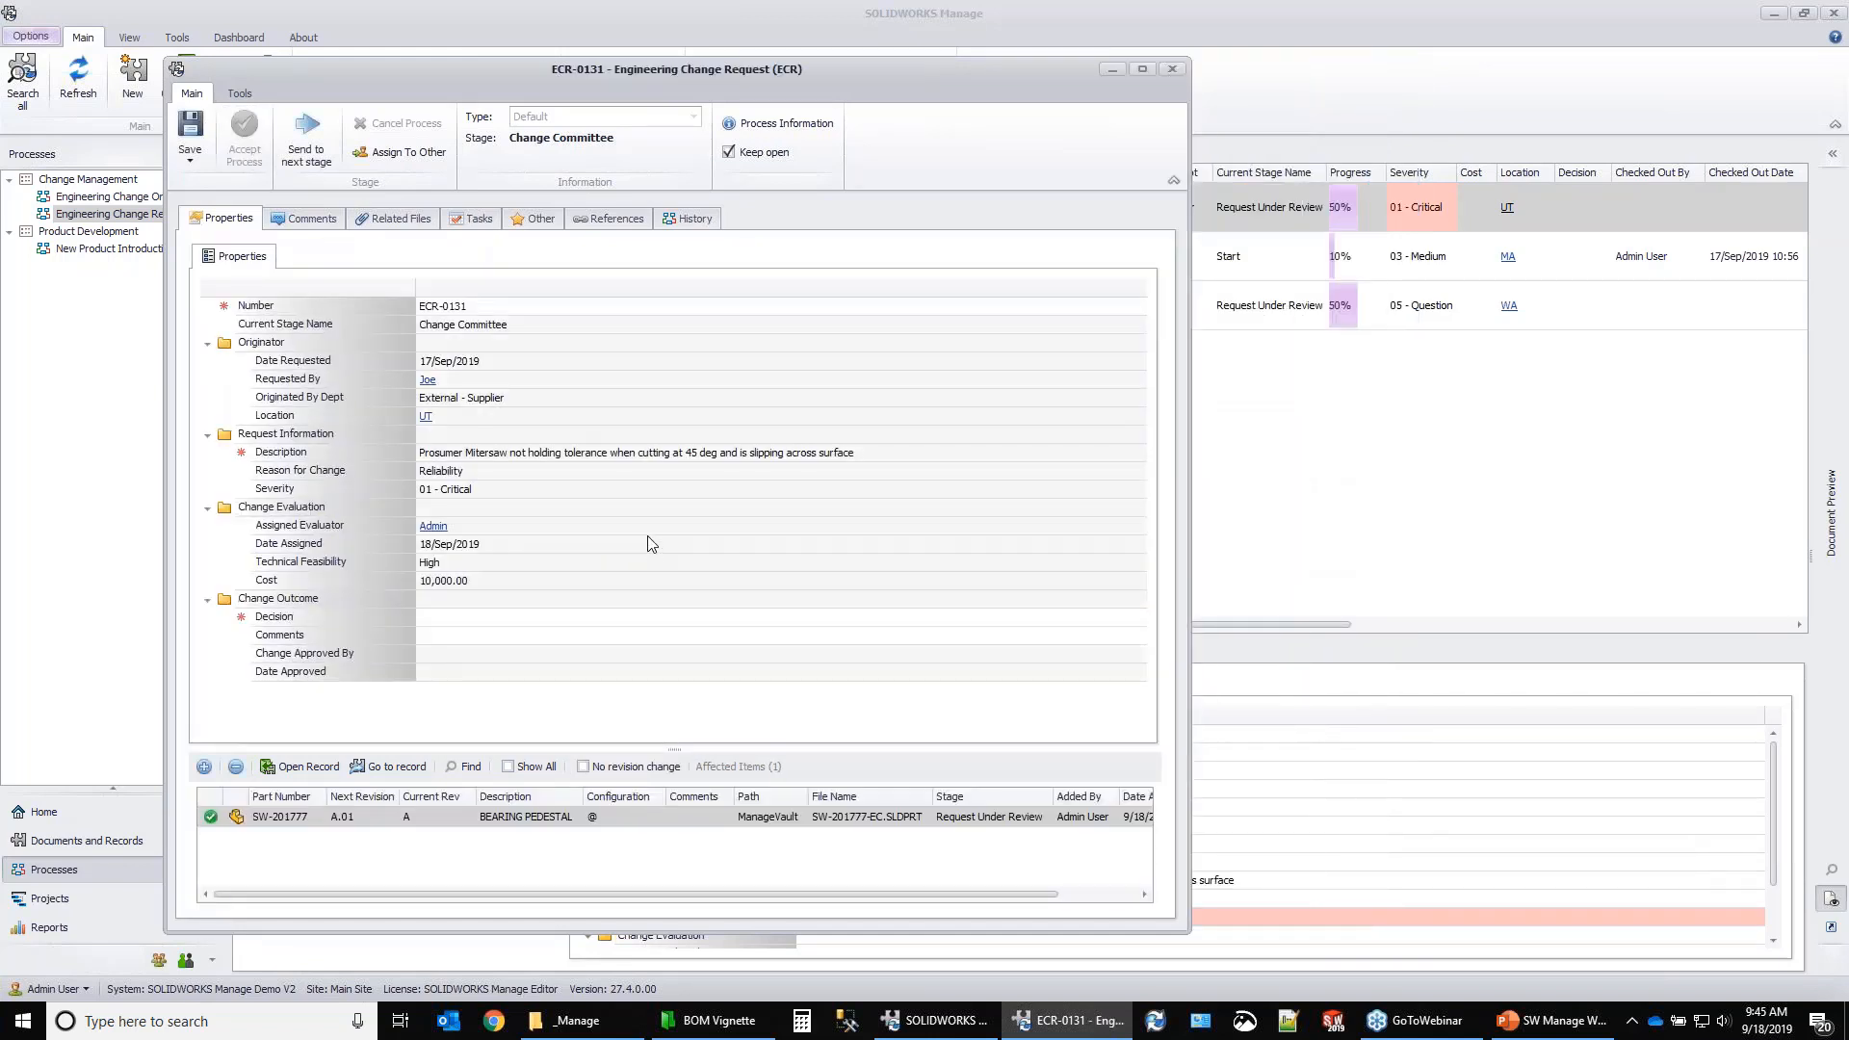
Set the Change Outcome decision of ECR-0131 to Approved with the comment "looks good".
click(1021, 619)
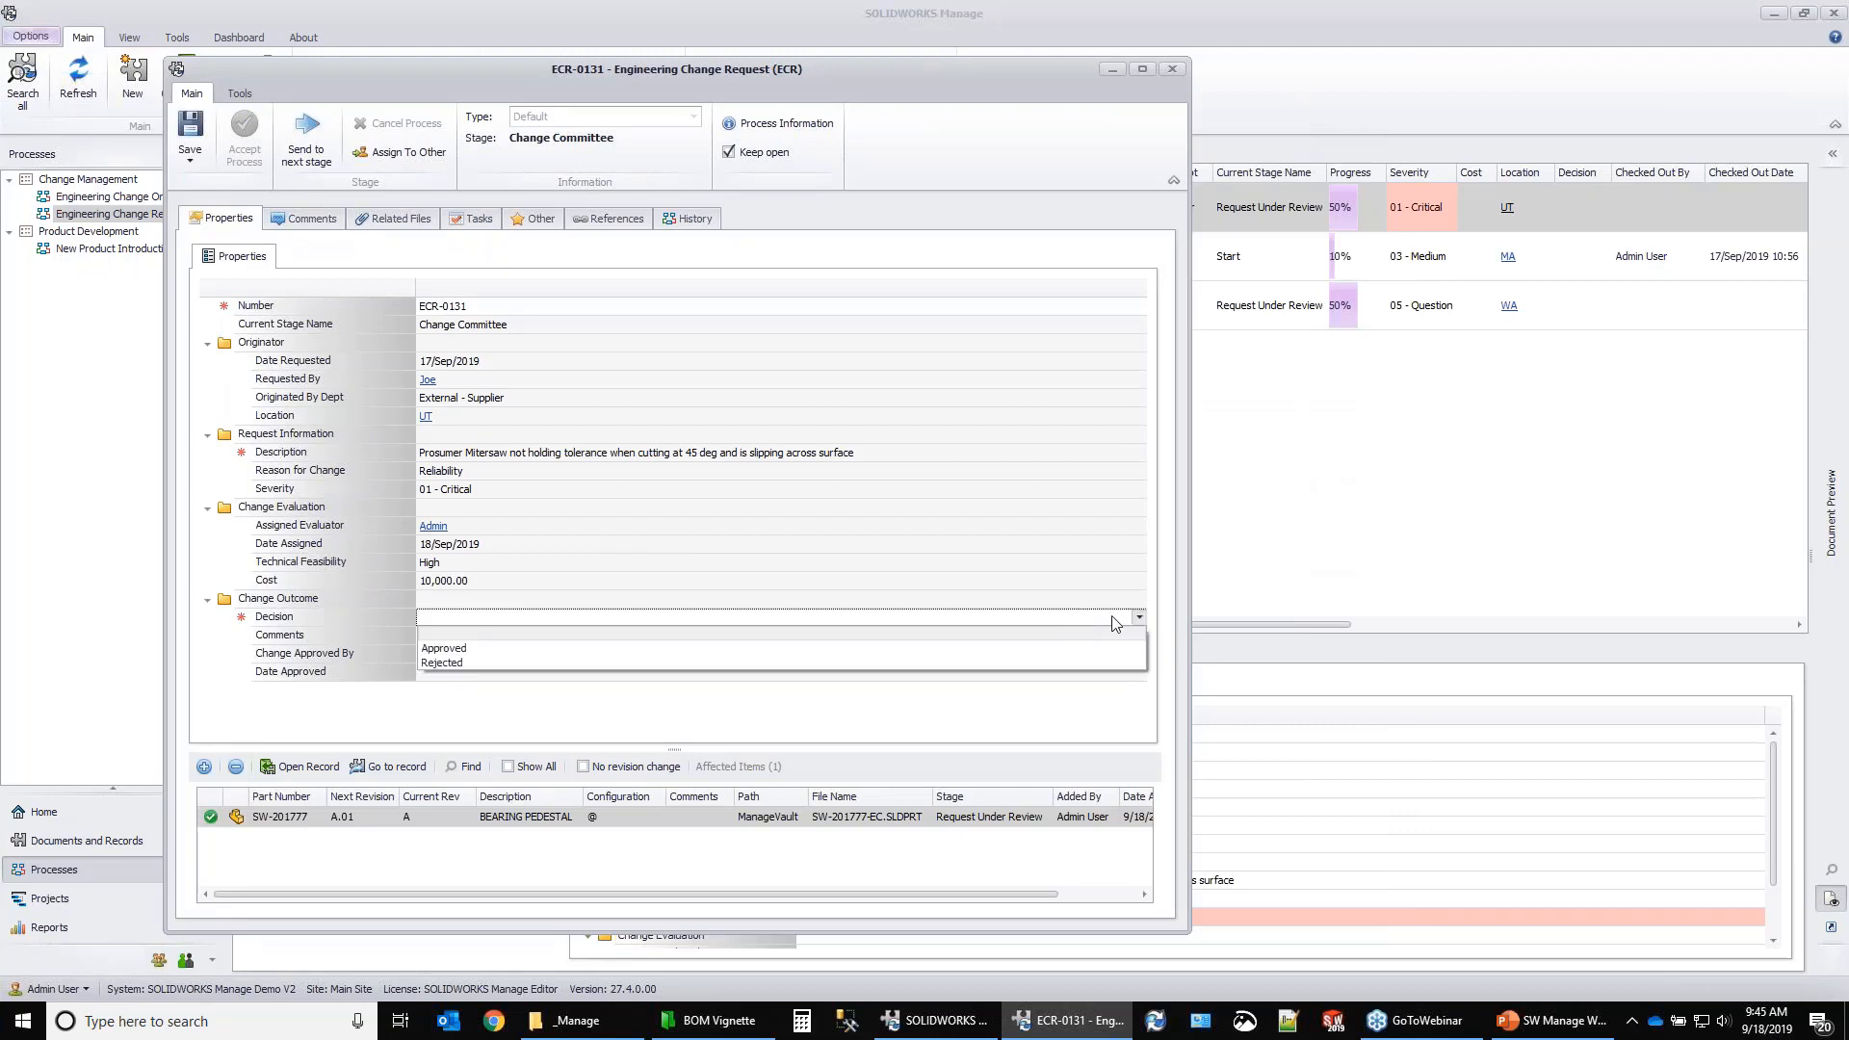
click(443, 648)
click(434, 636)
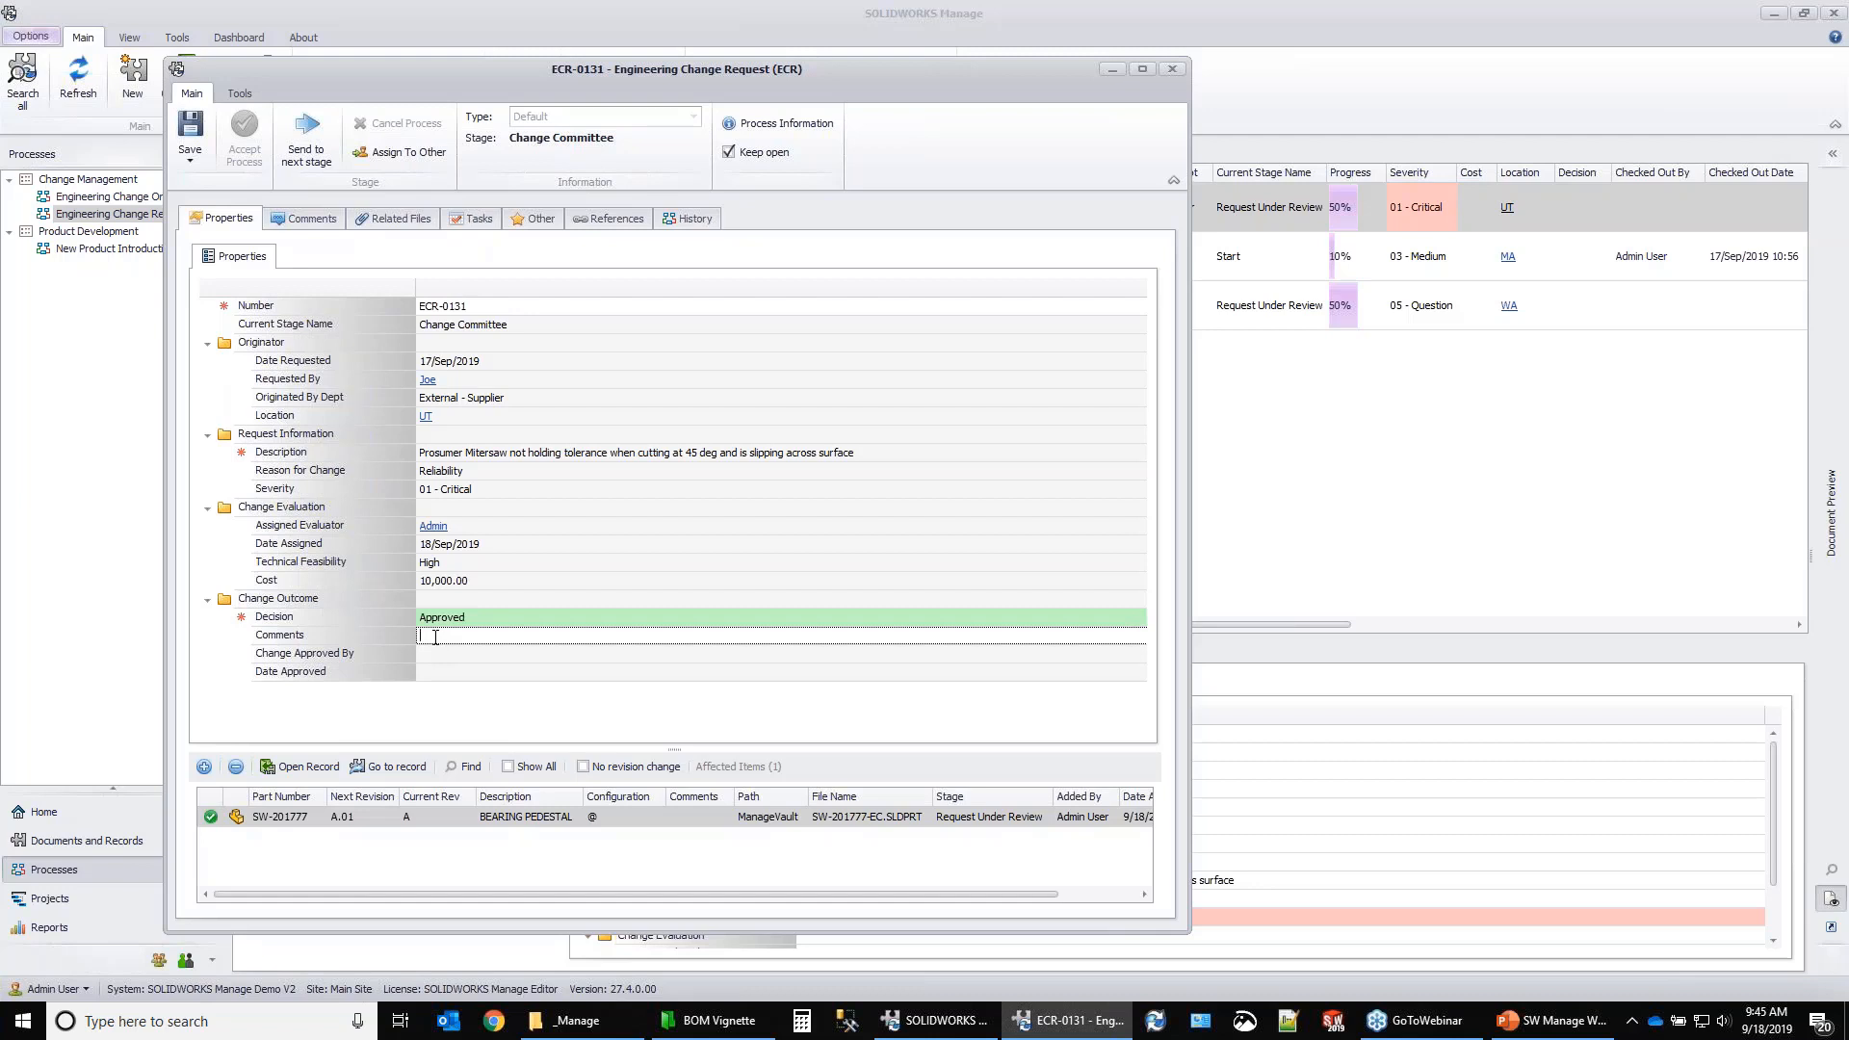
text(looks good)
Save ECR-0131 and send it on from the Change Committee stage.
click(192, 140)
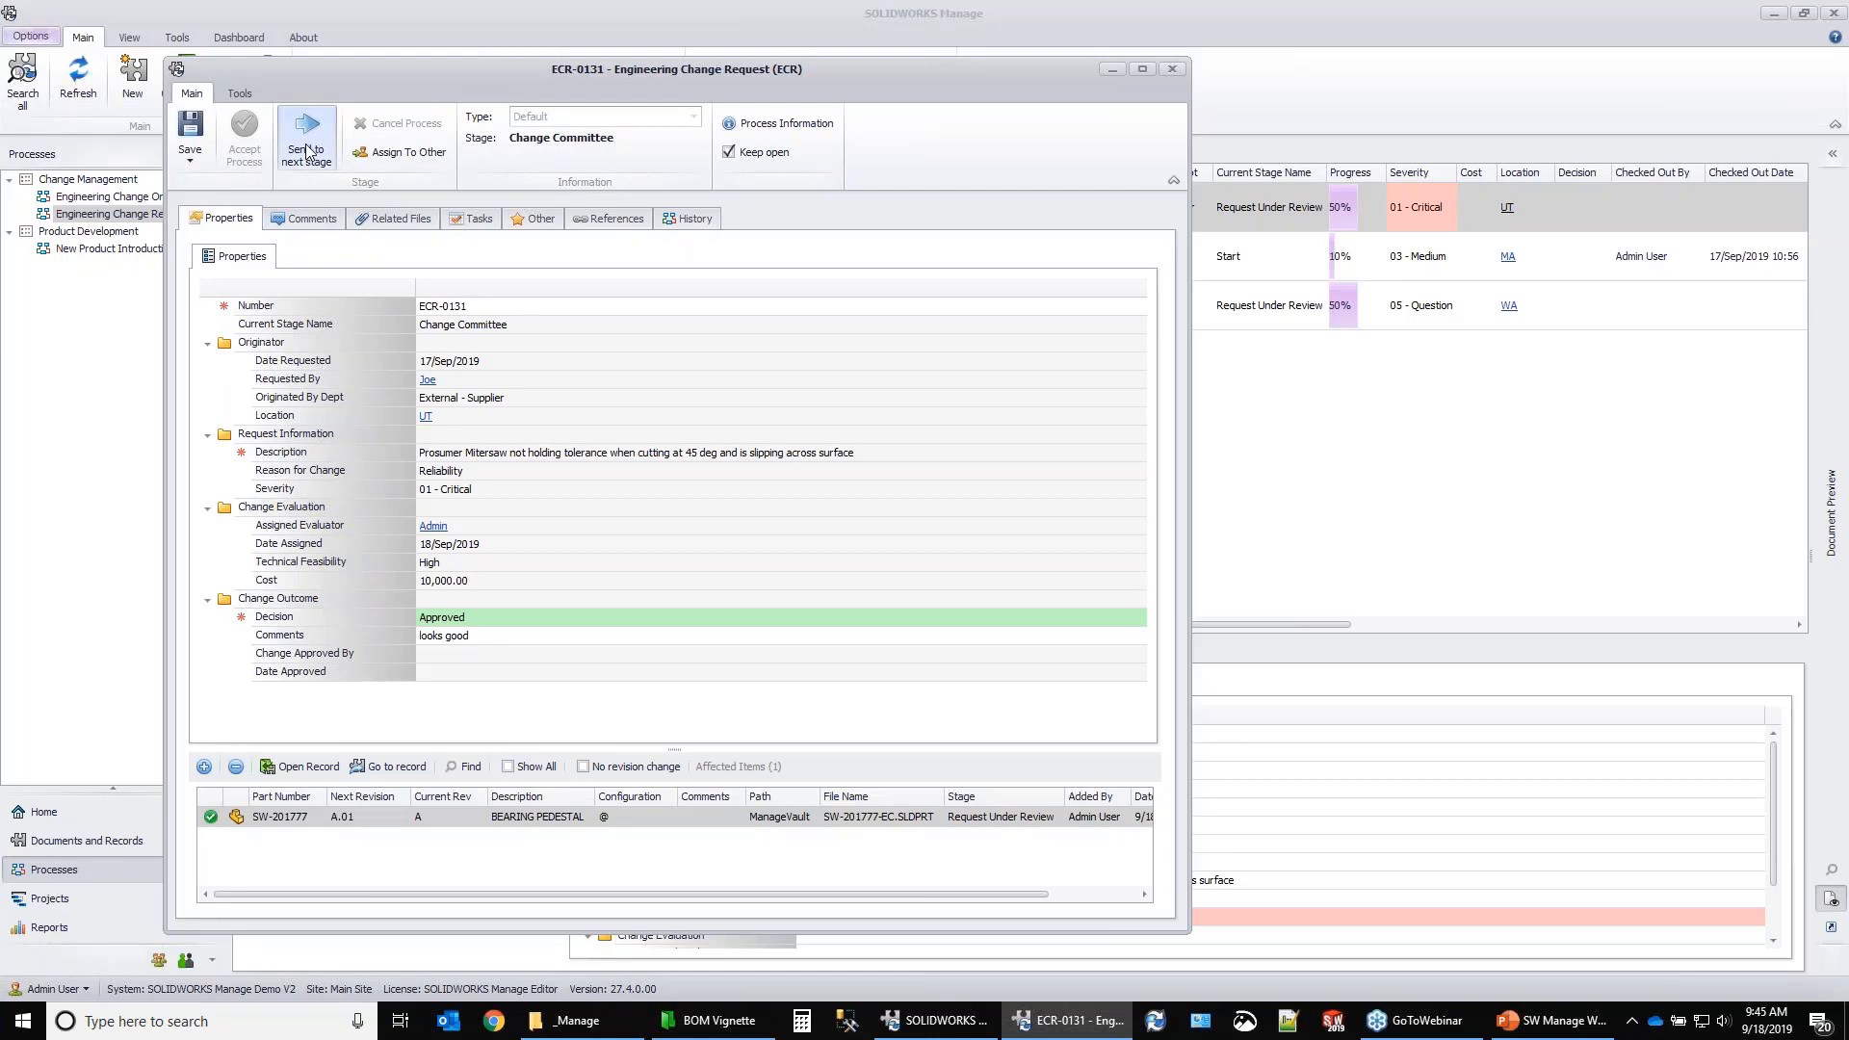
click(307, 151)
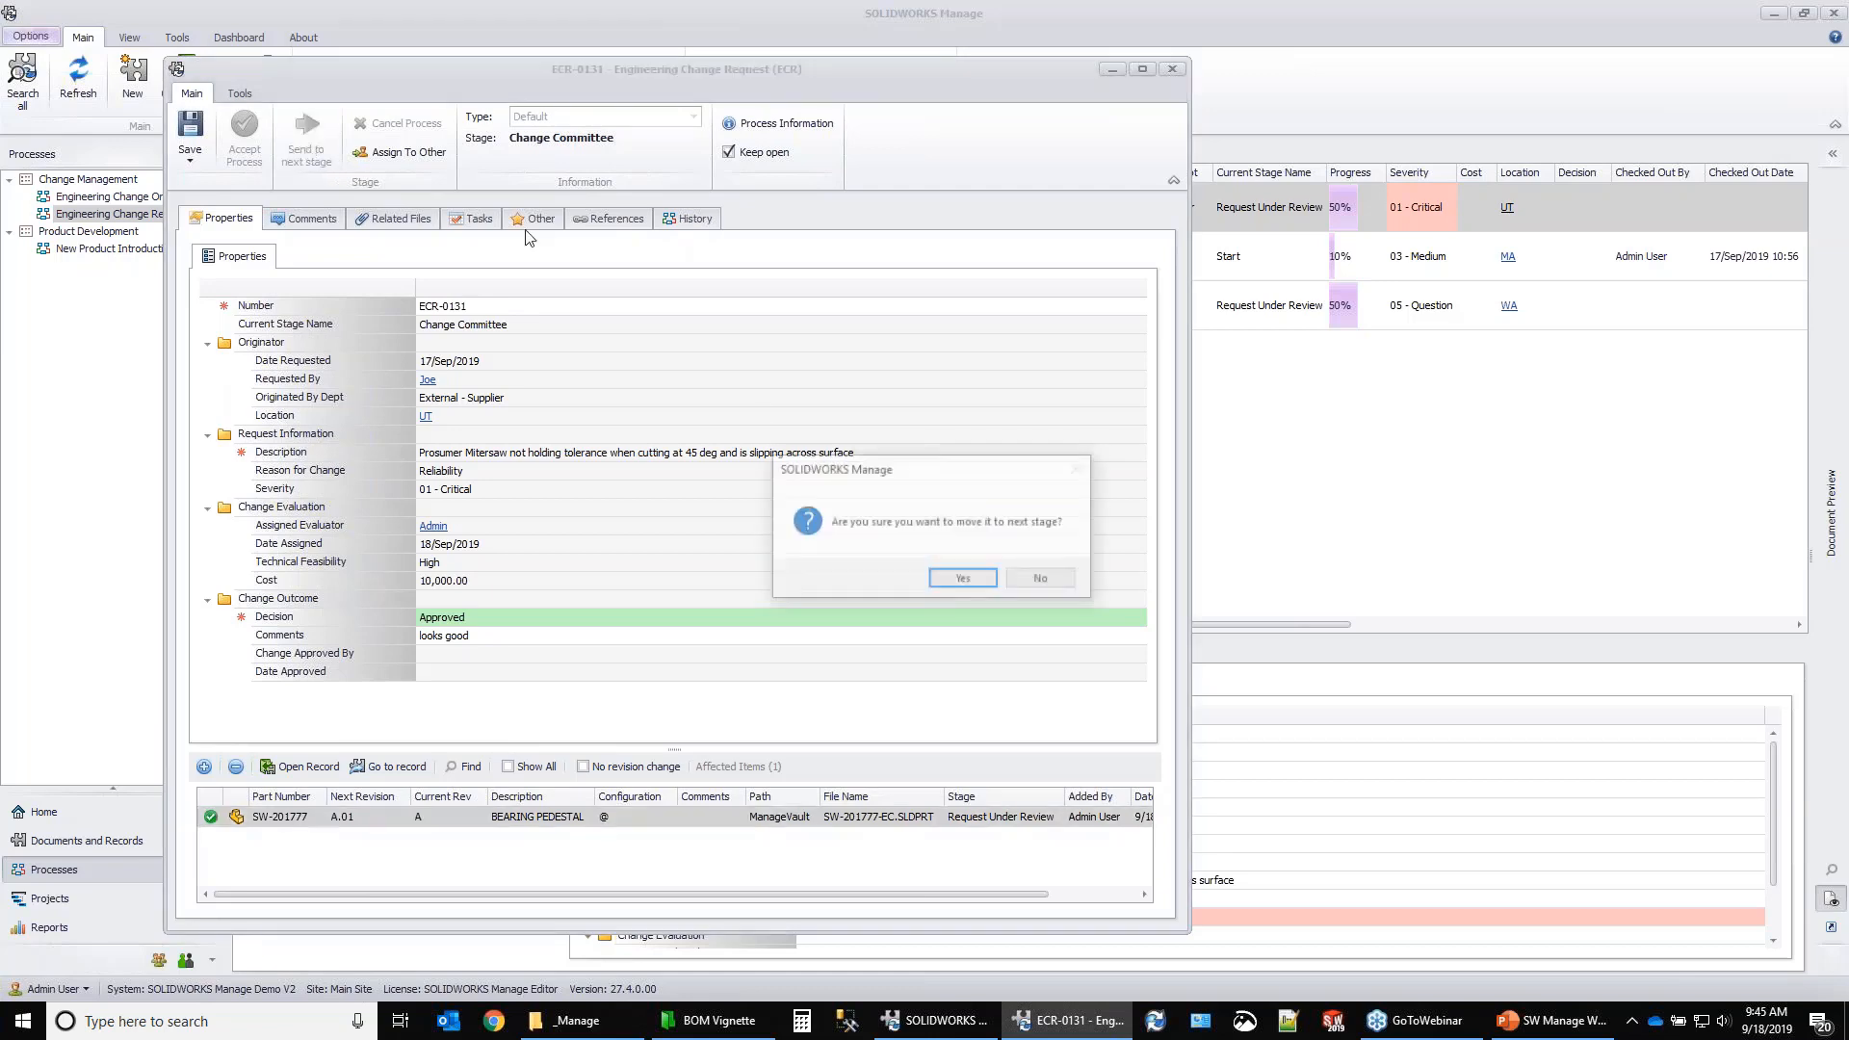
click(947, 573)
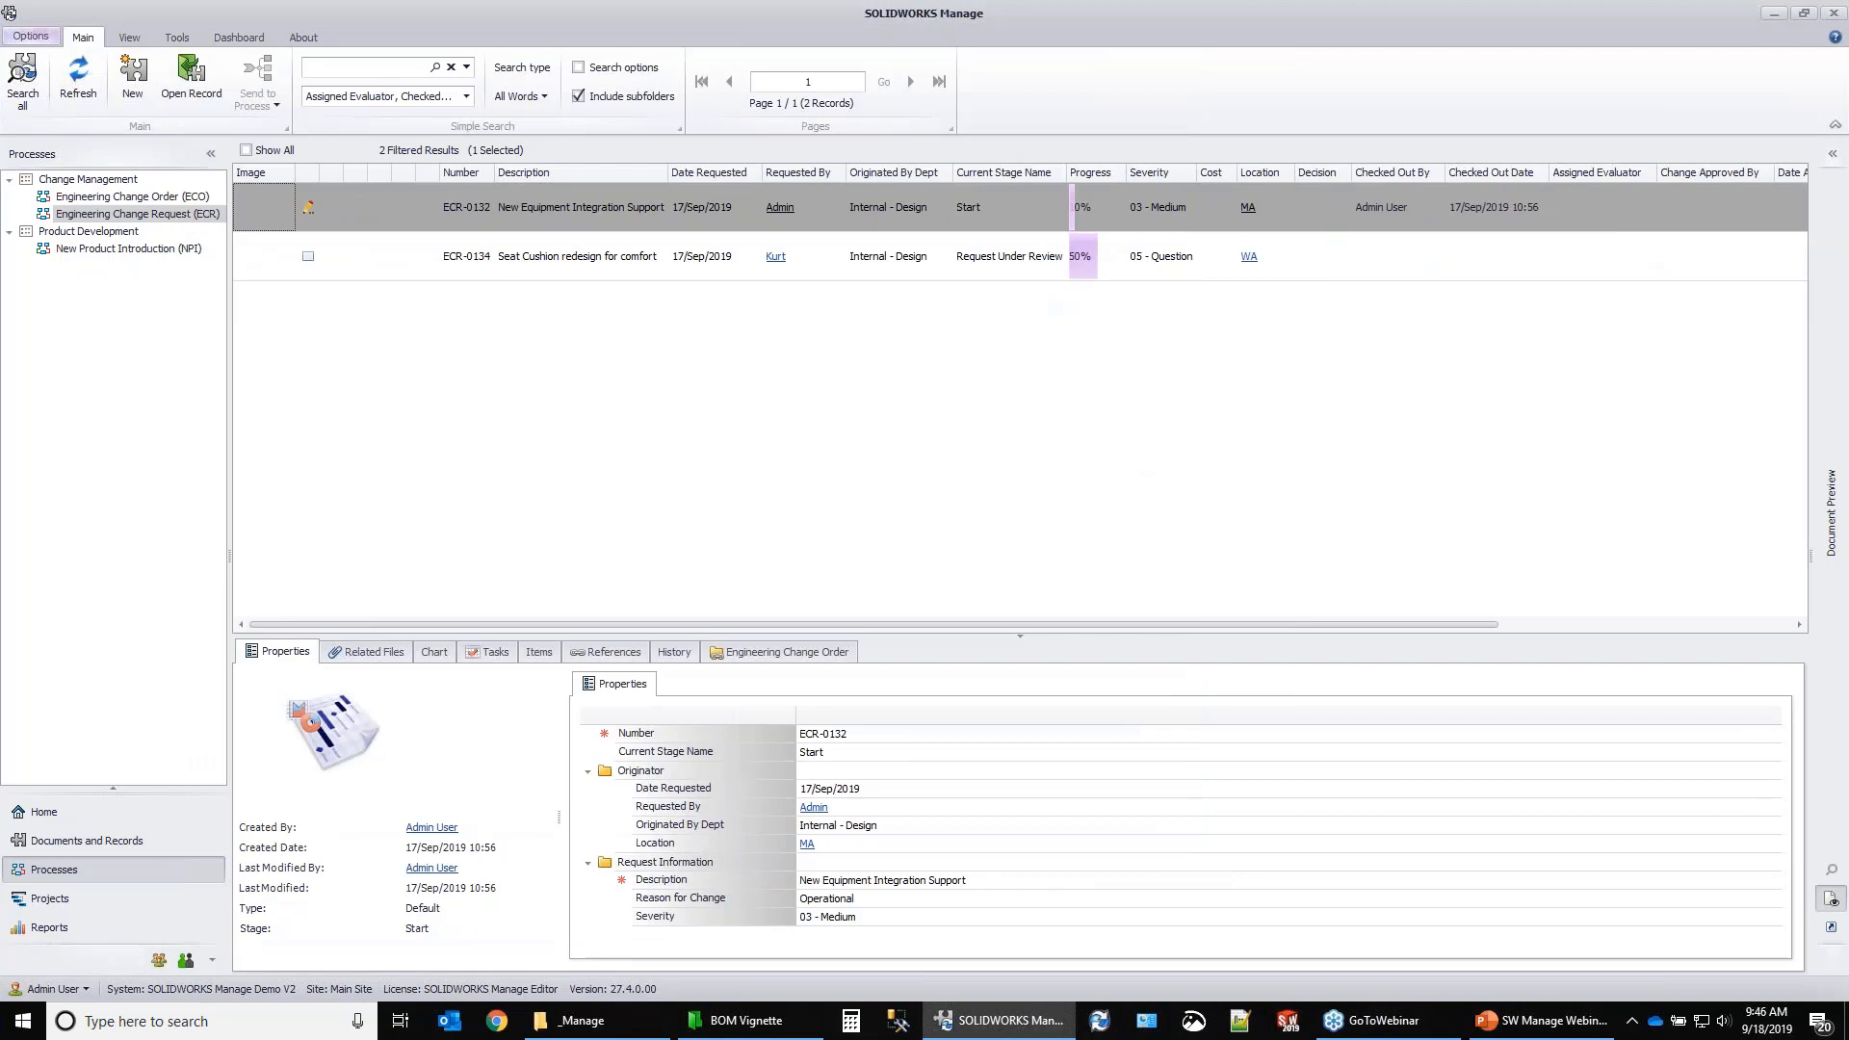
Show all engineering change requests, including closed ones, and select ECR-0131.
click(245, 151)
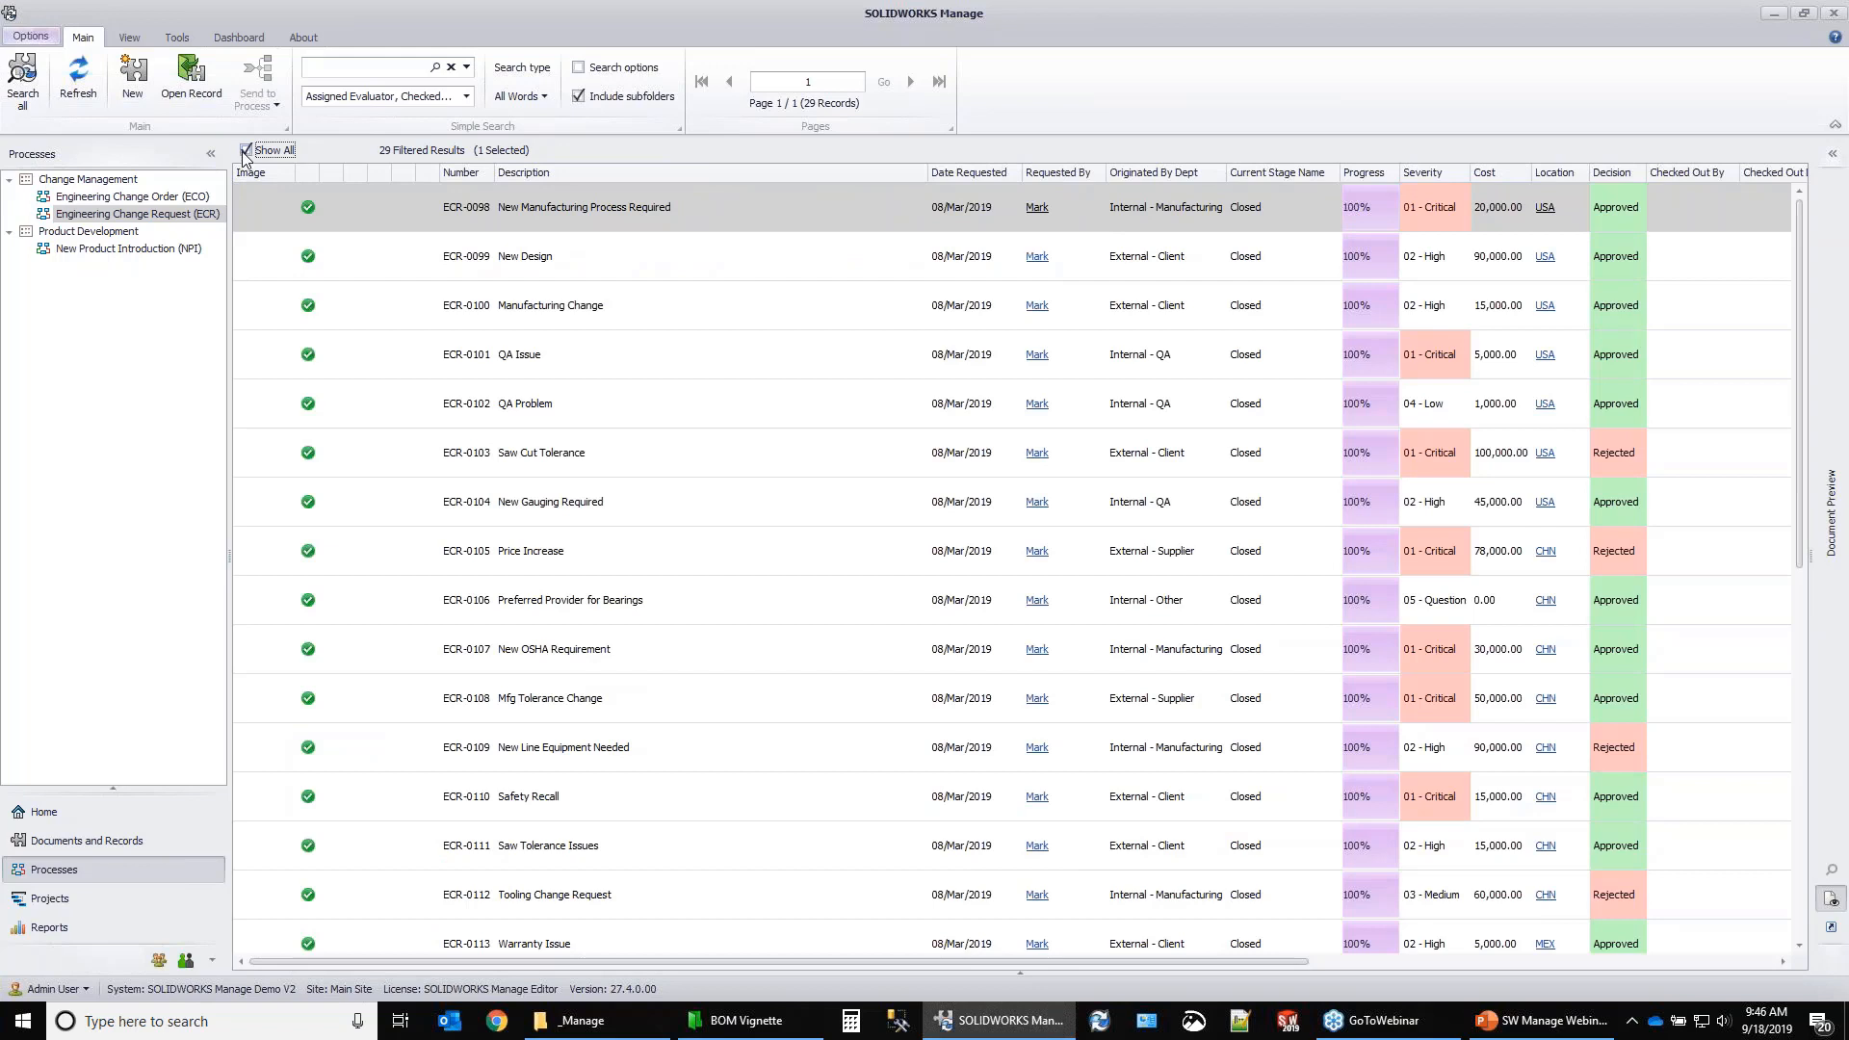
click(245, 152)
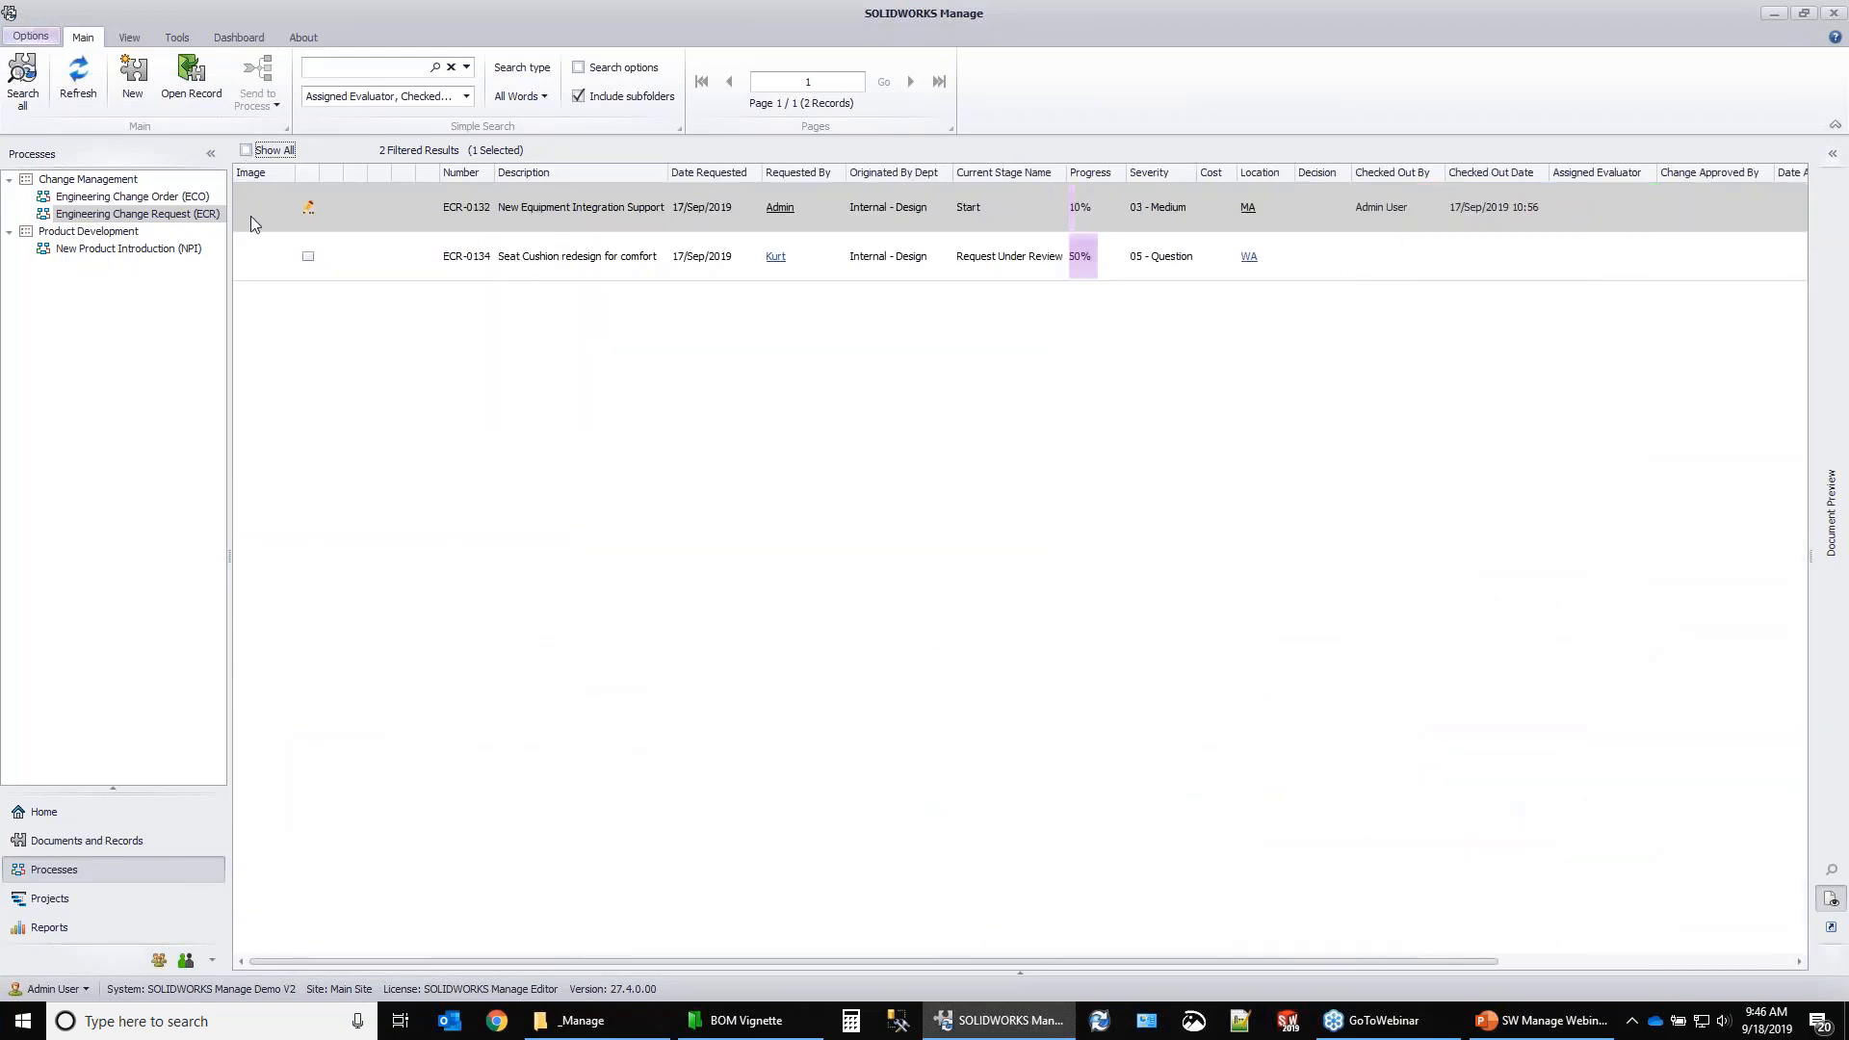
click(246, 151)
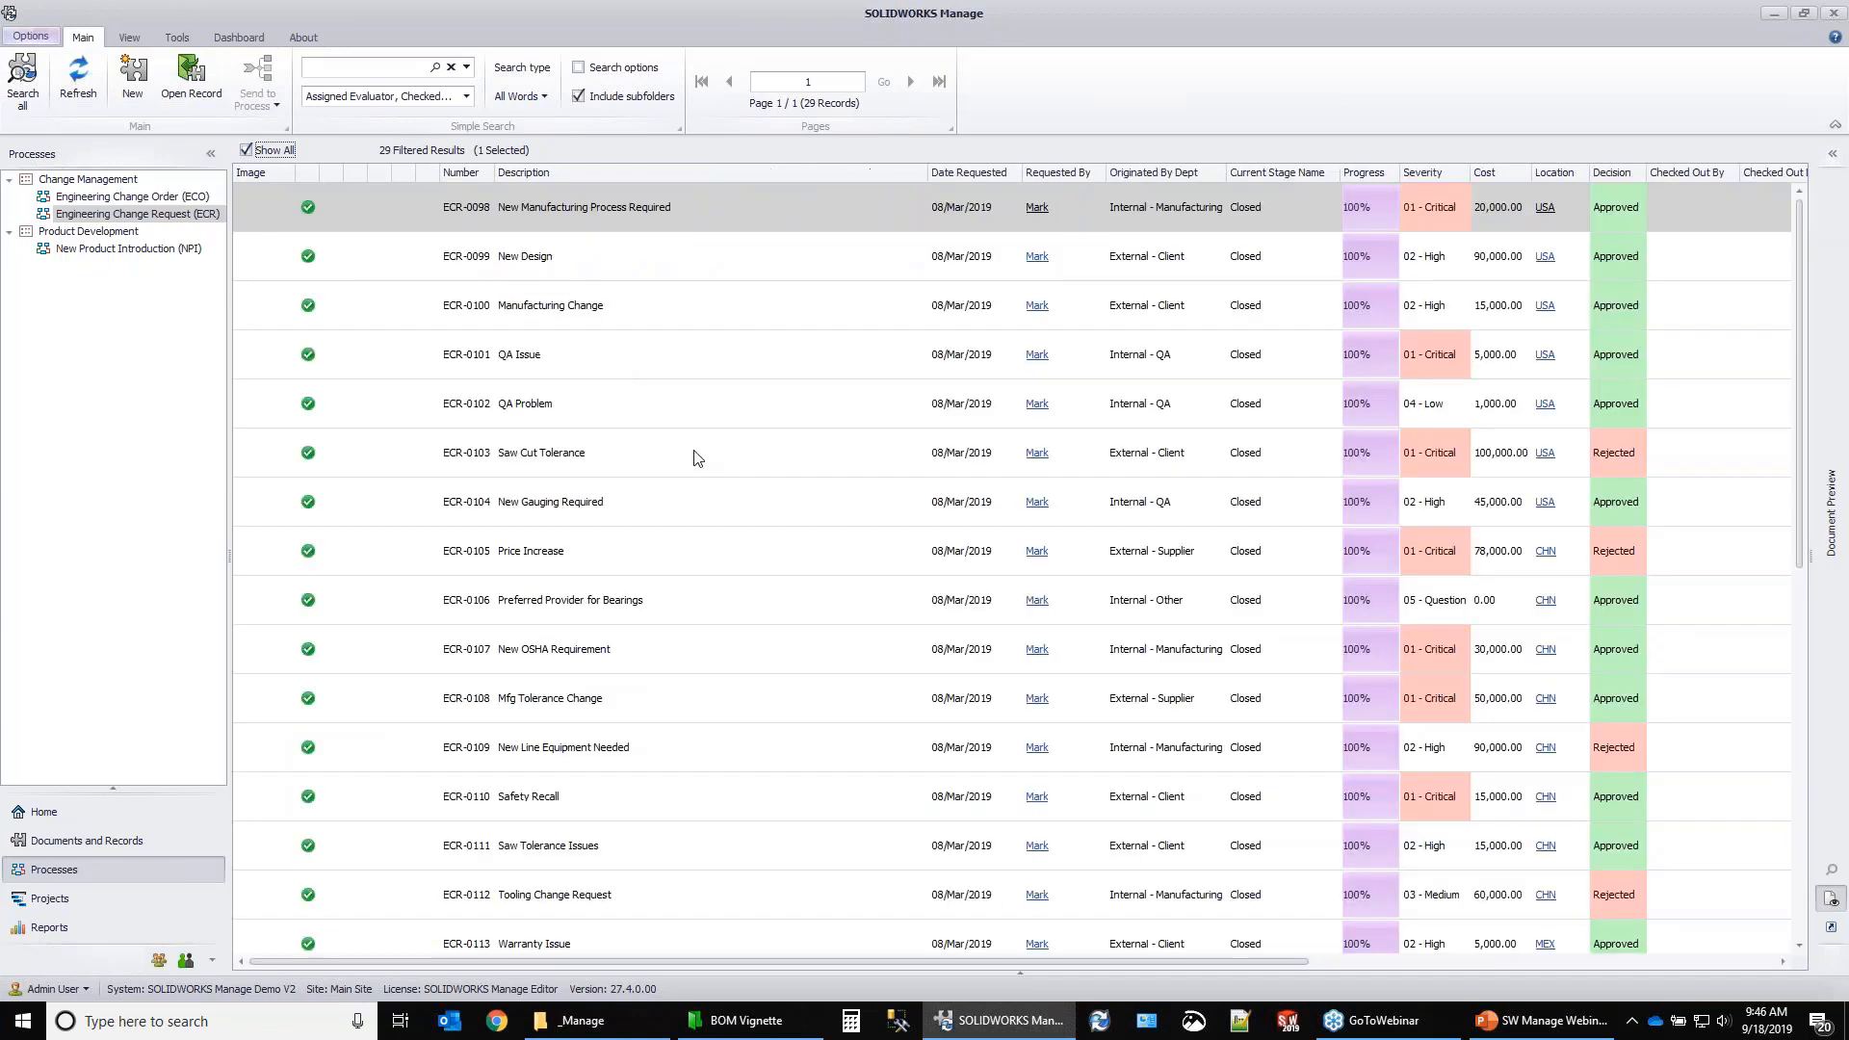
scroll(697, 457, down, 5)
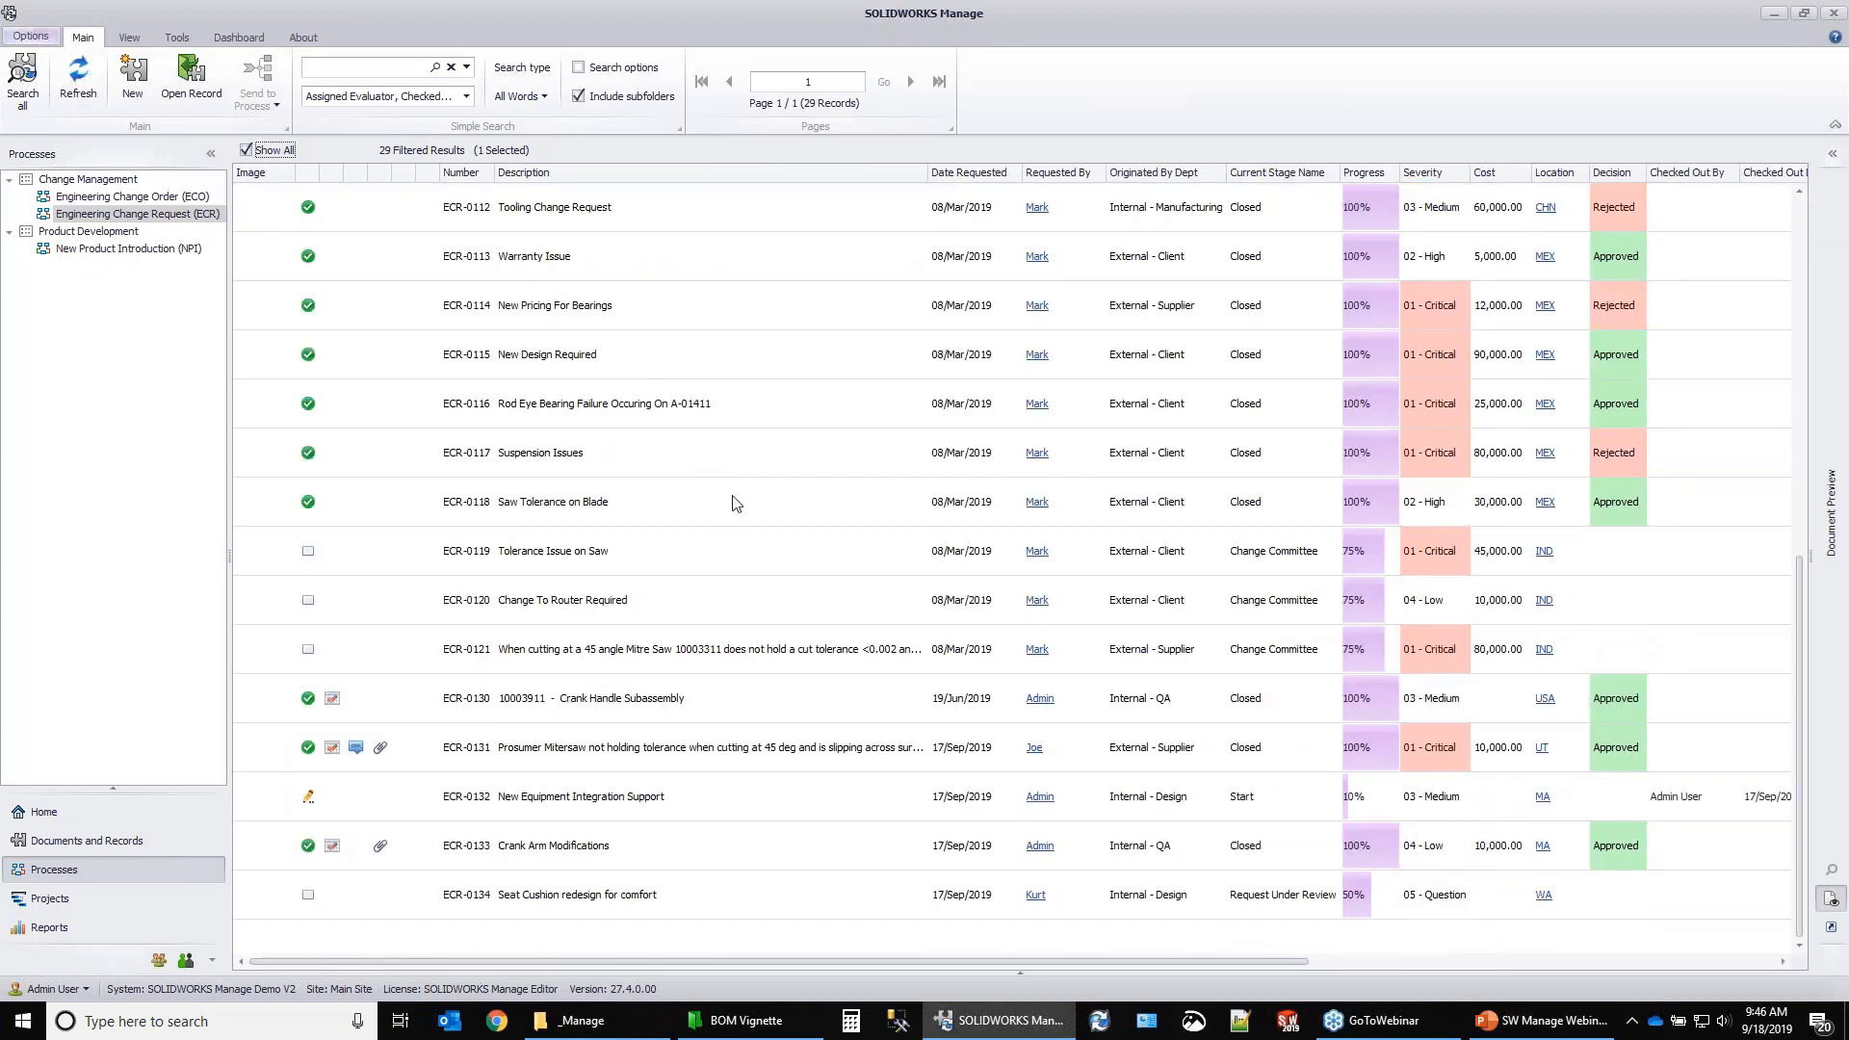
click(643, 753)
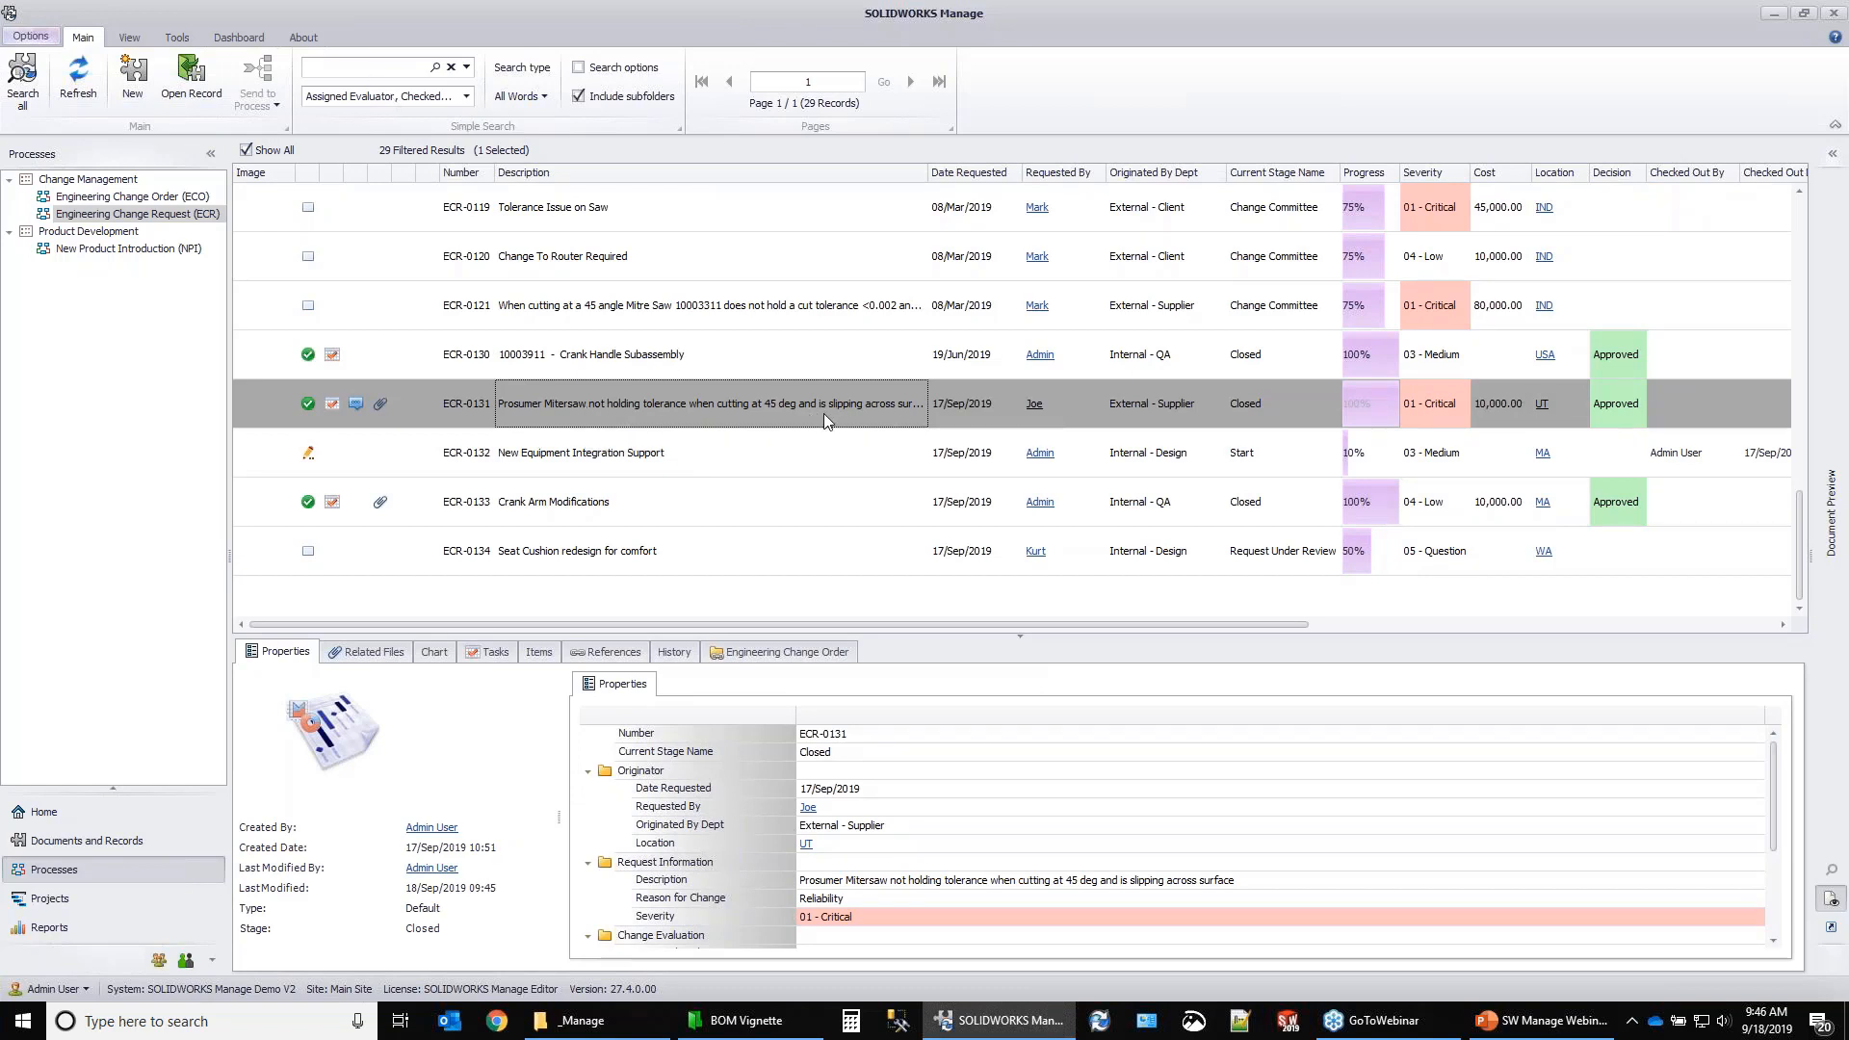
Open the engineering change order ECO-0100 linked to ECR-0131 and check its report options.
click(788, 652)
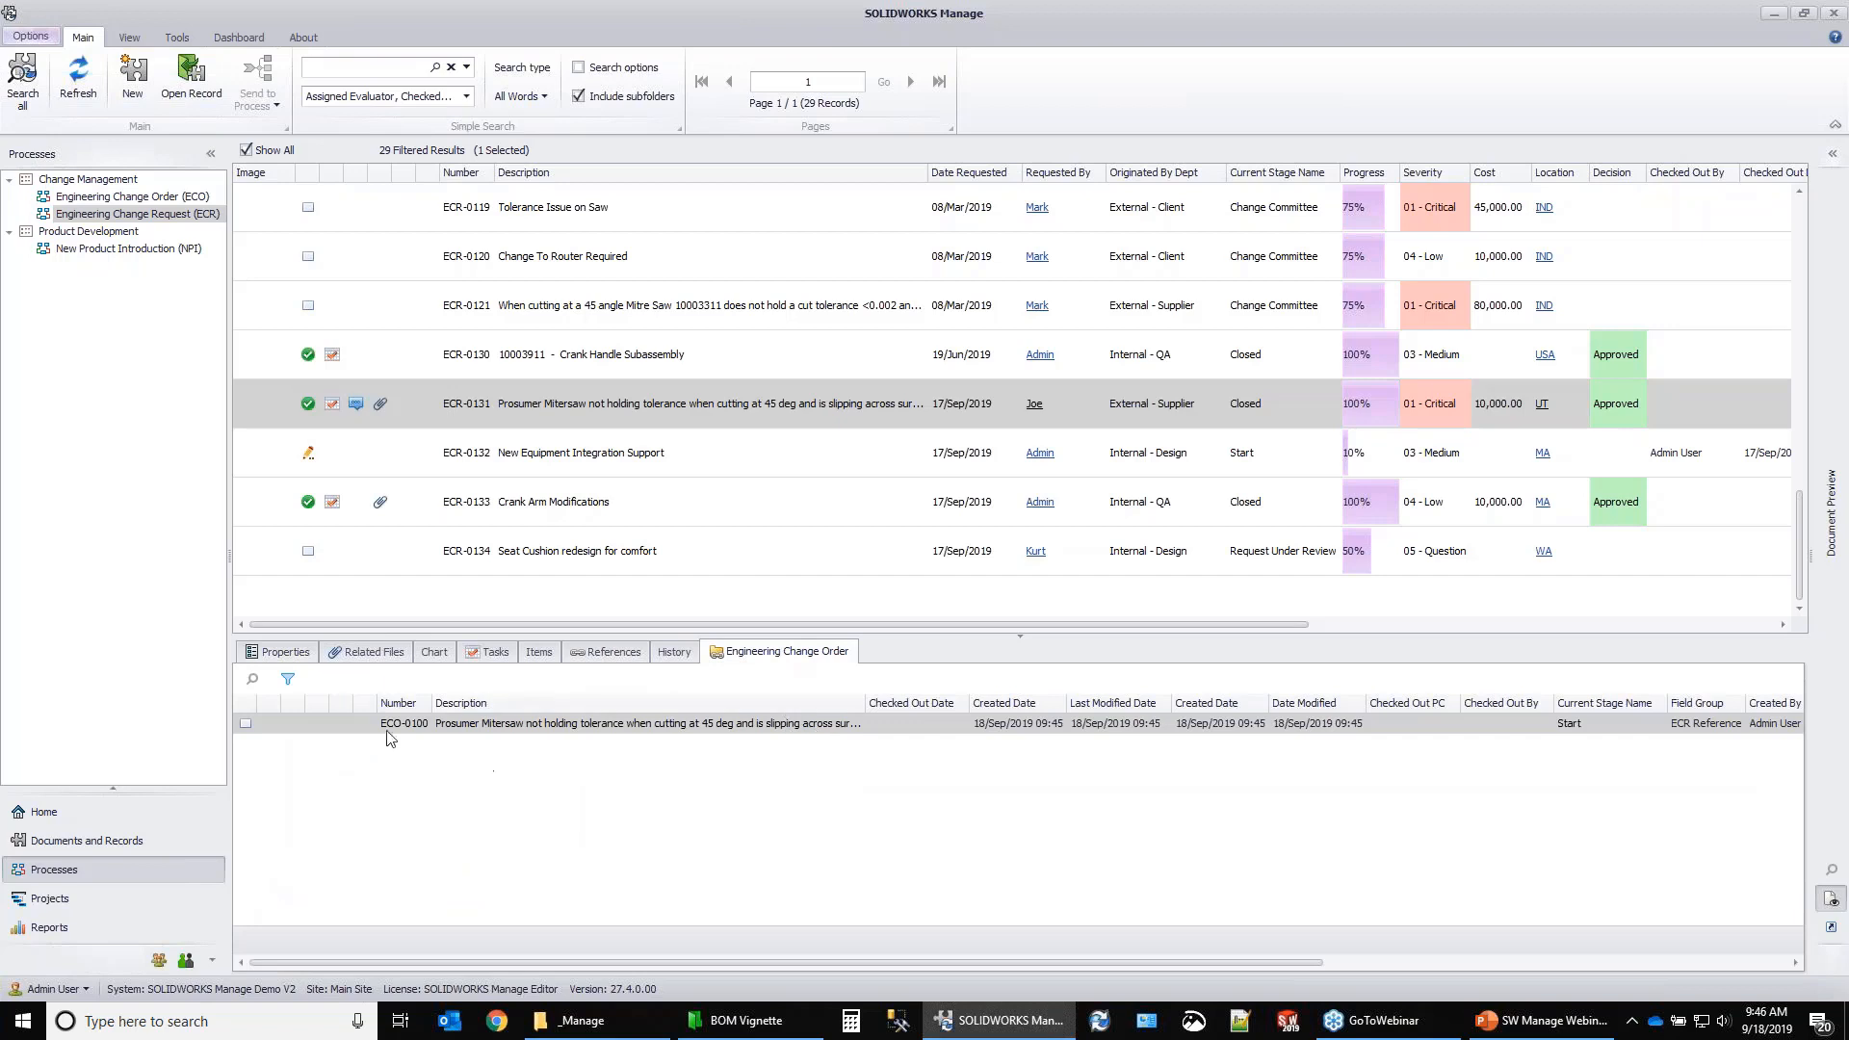
right_click(453, 720)
click(521, 774)
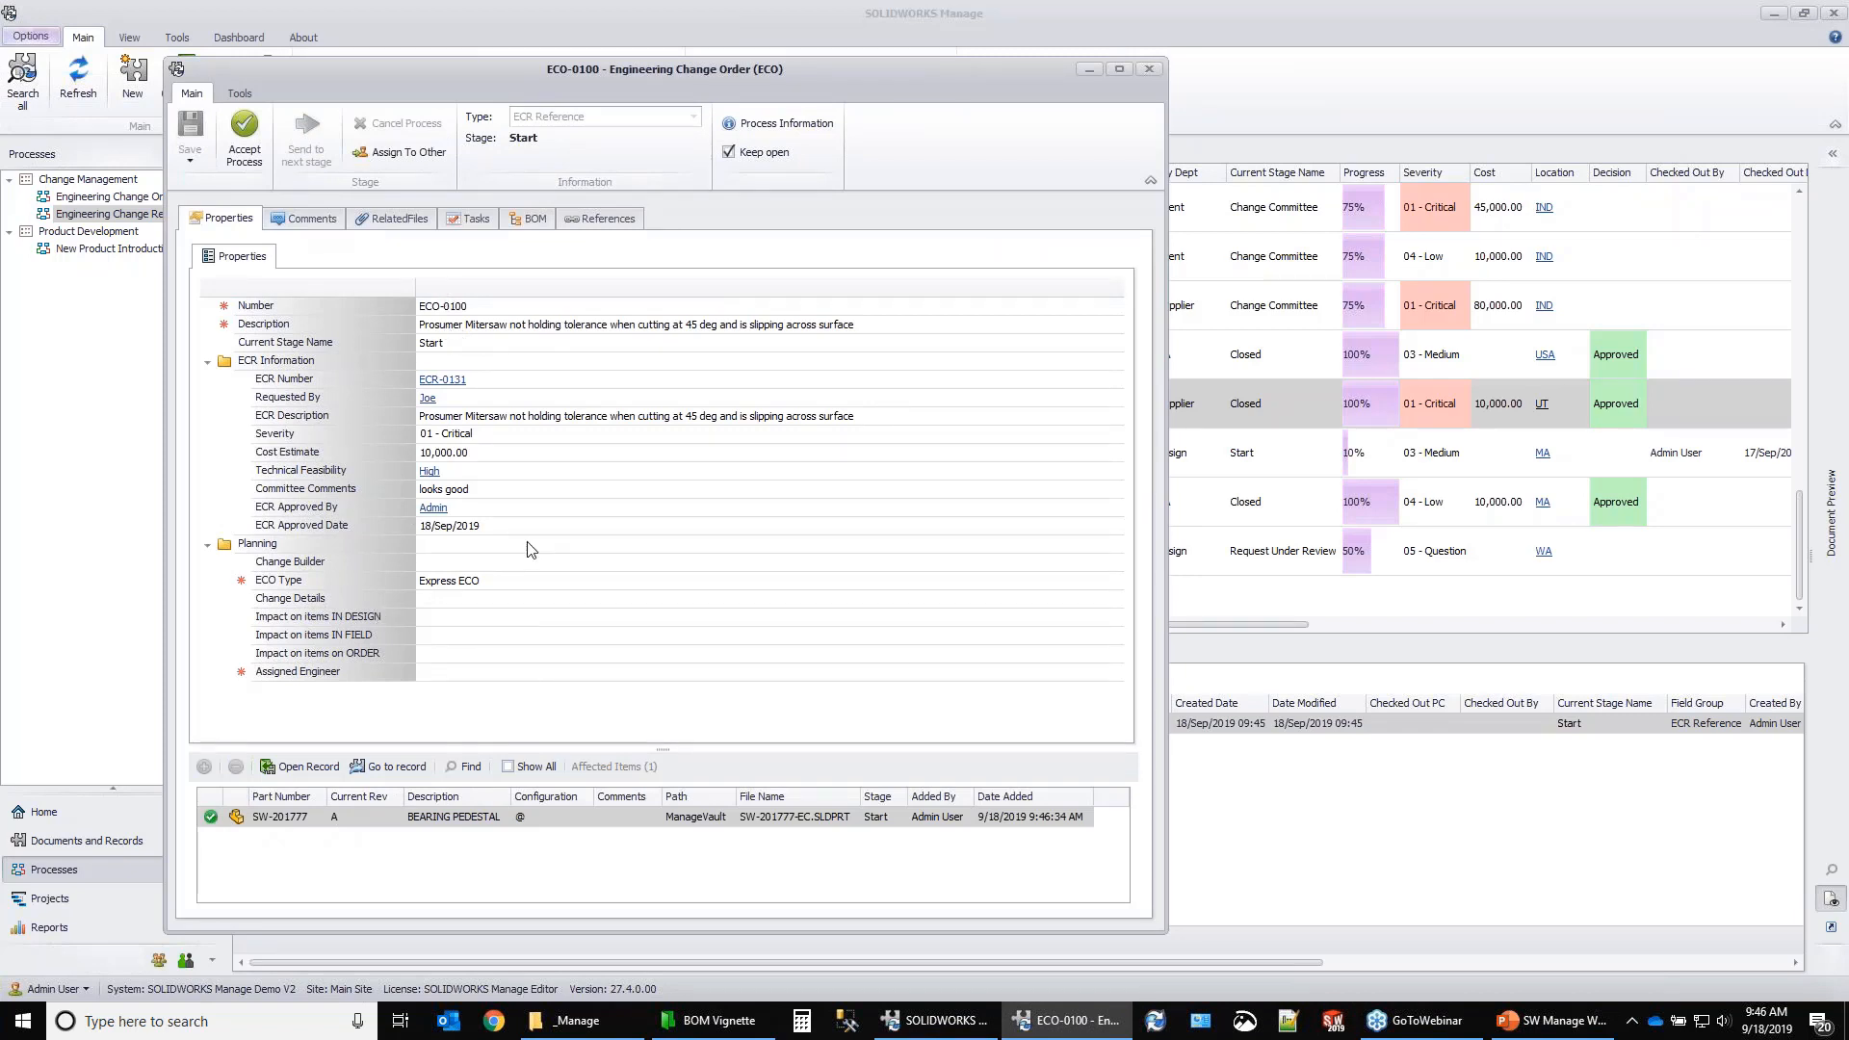
click(242, 94)
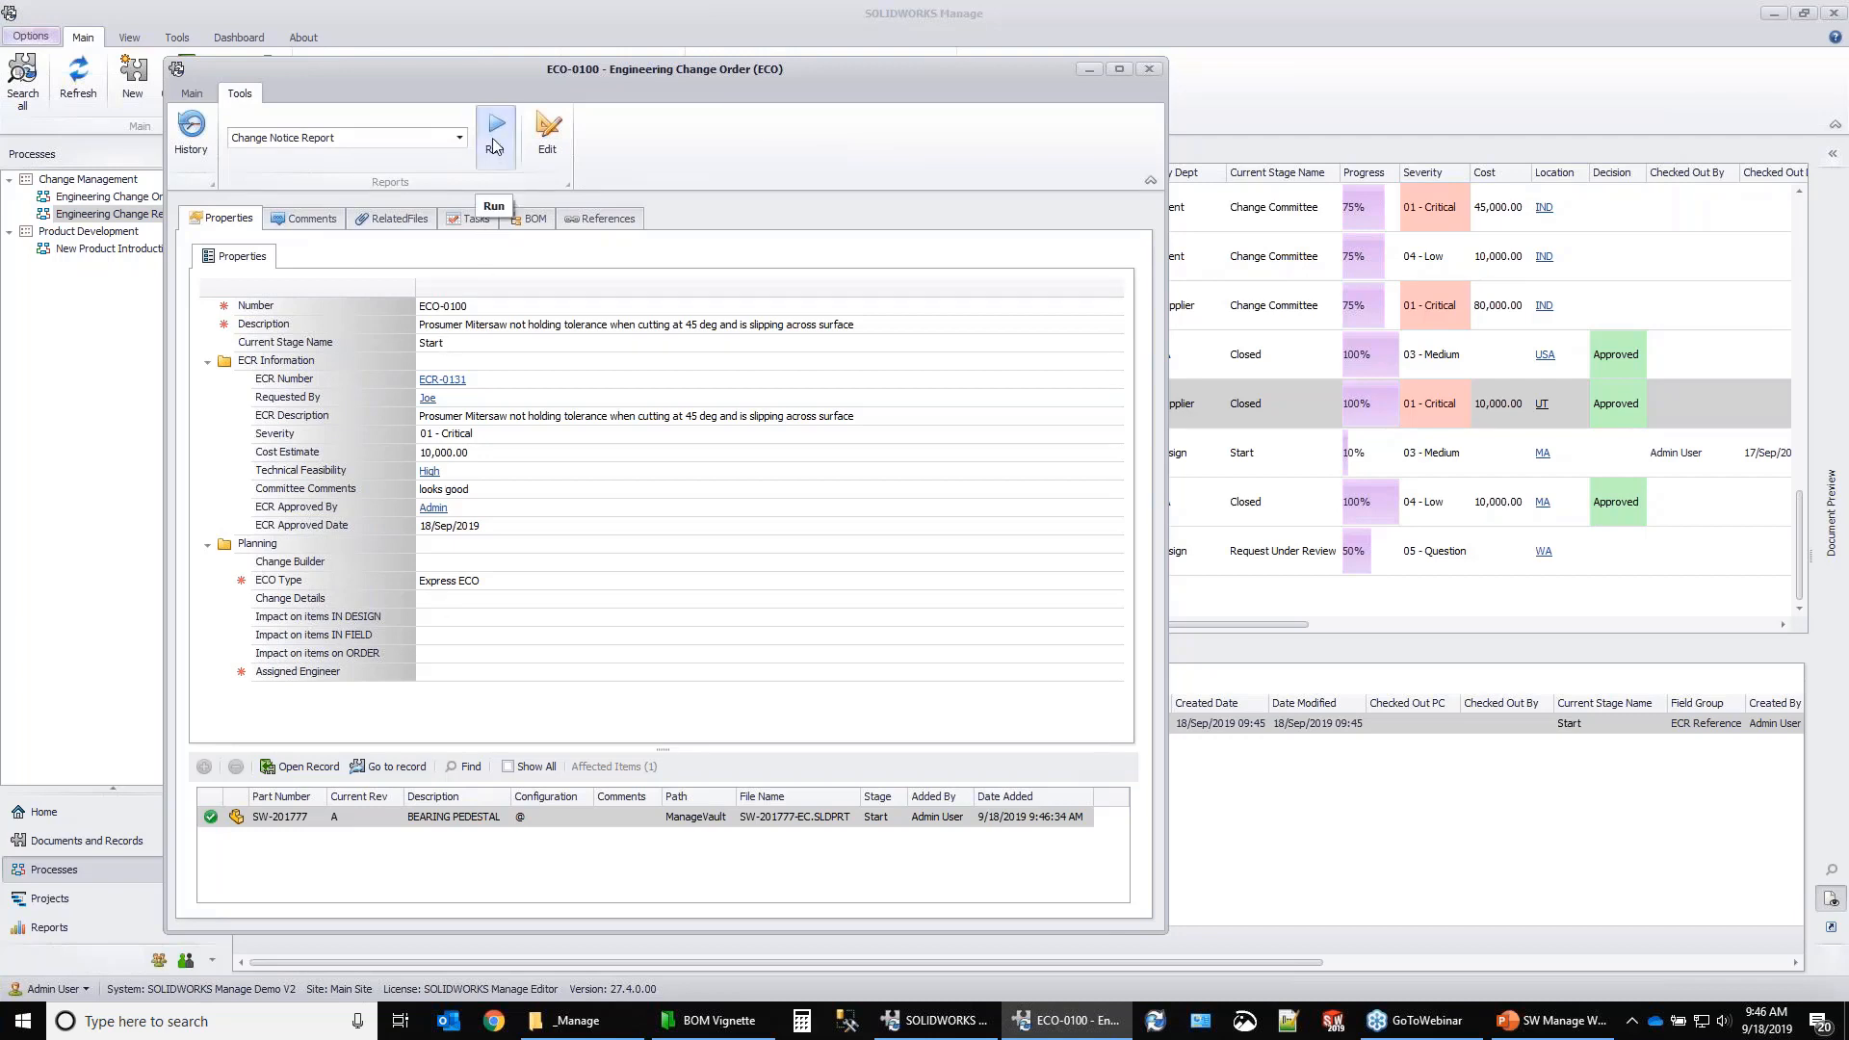
click(194, 95)
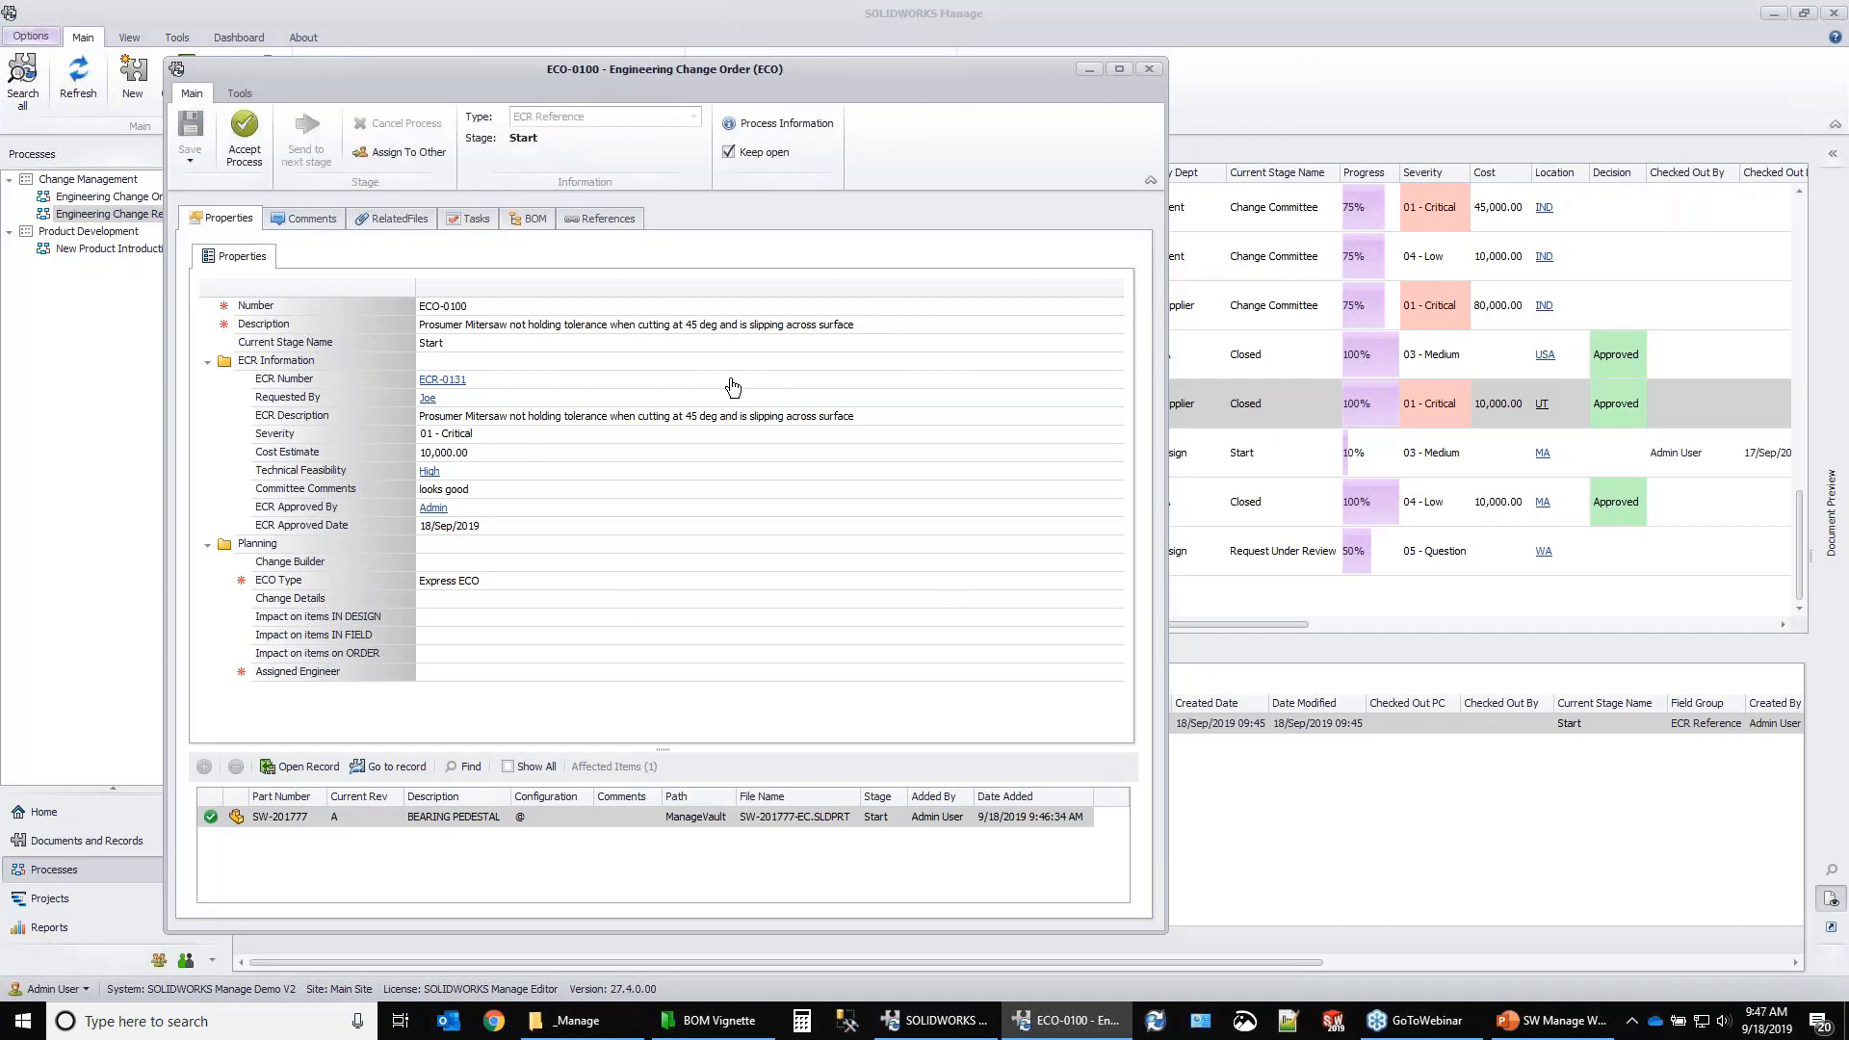
Review the process workflow diagram of ECO-0100 and the stage notes on ECO types and planning.
click(780, 123)
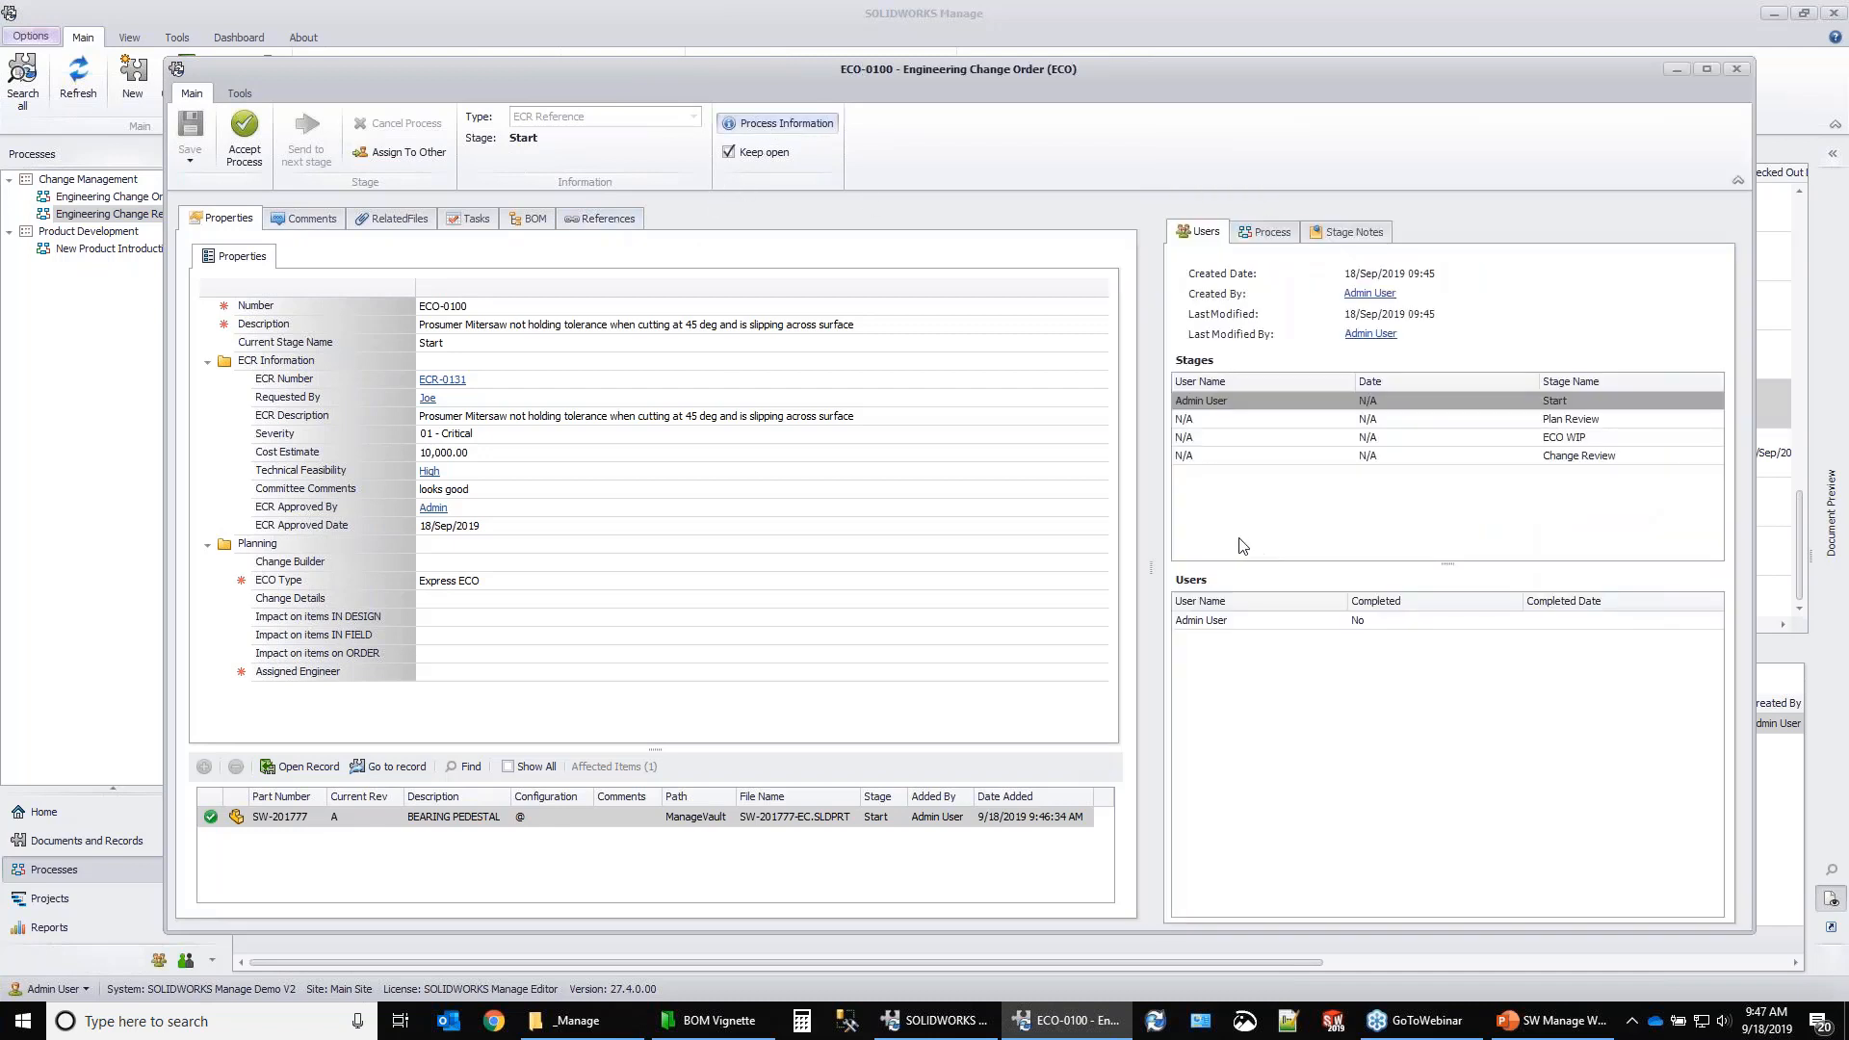
click(1269, 232)
click(1253, 273)
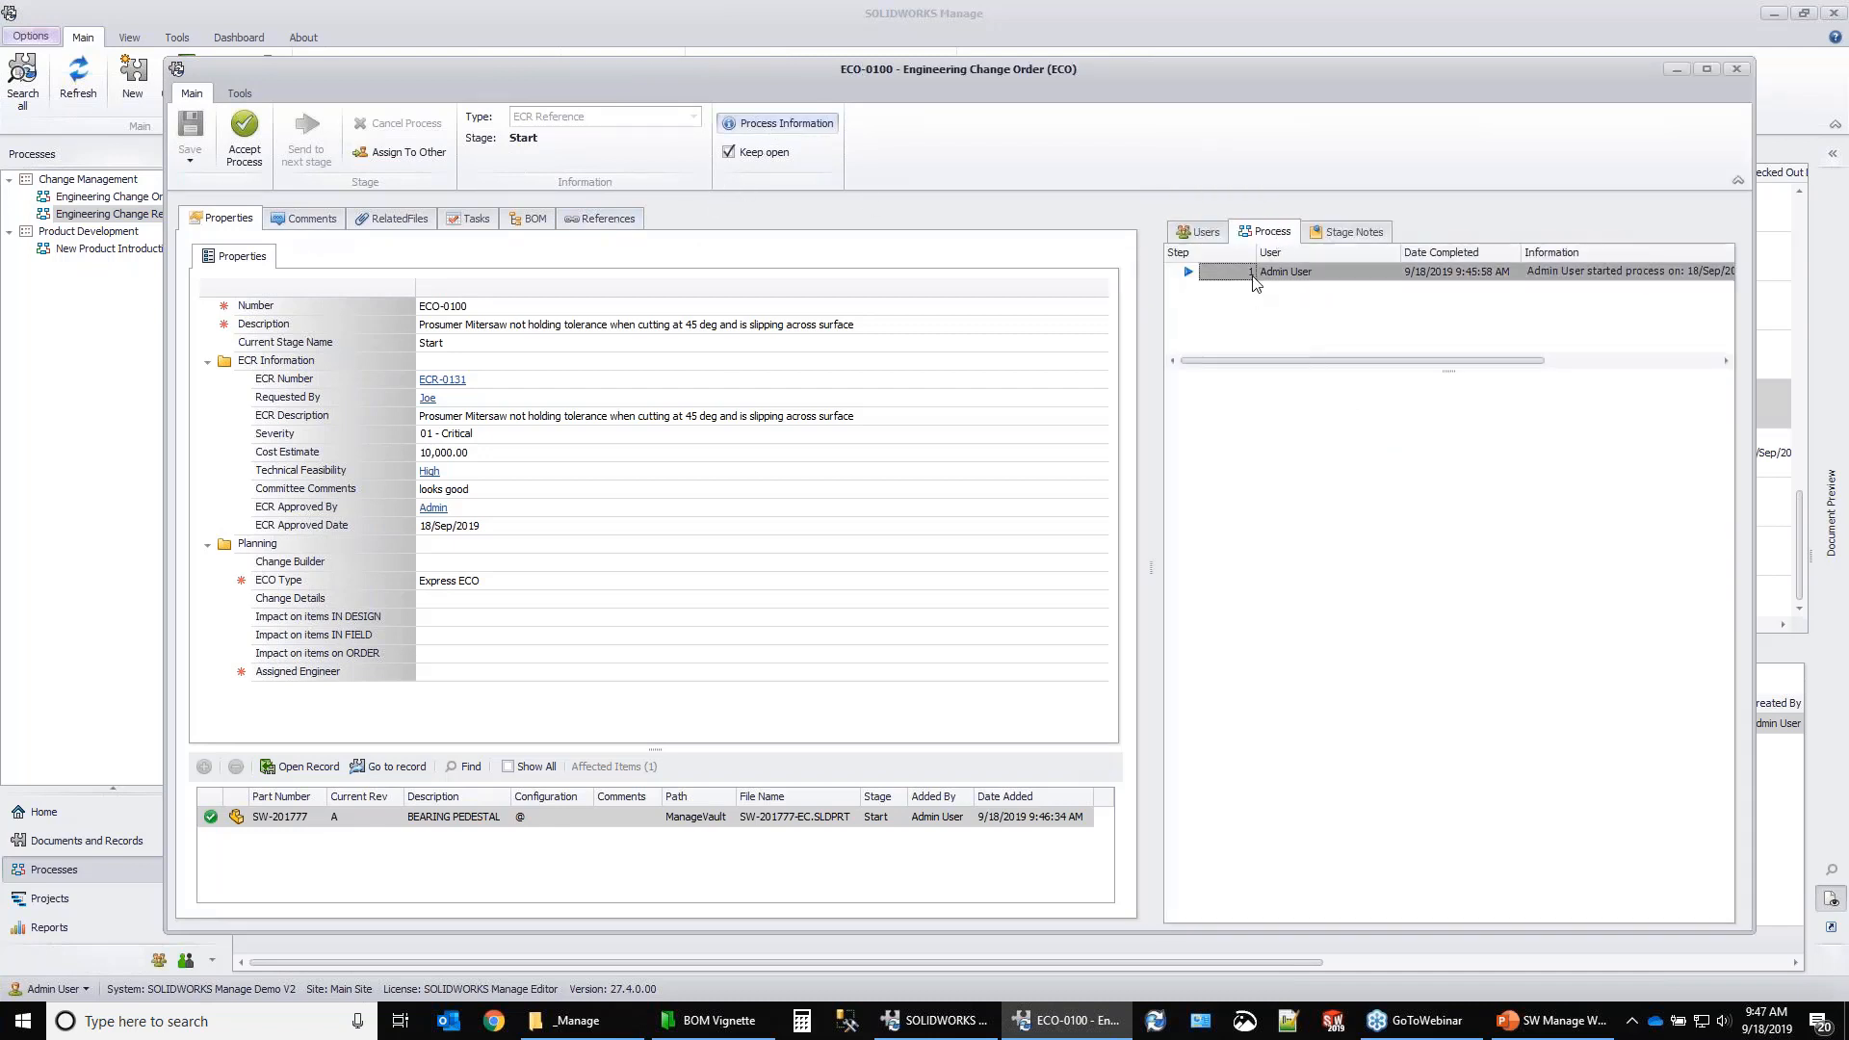
mouse_move(1343, 917)
mouse_down()
mouse_move(1657, 933)
mouse_move(1340, 921)
mouse_up()
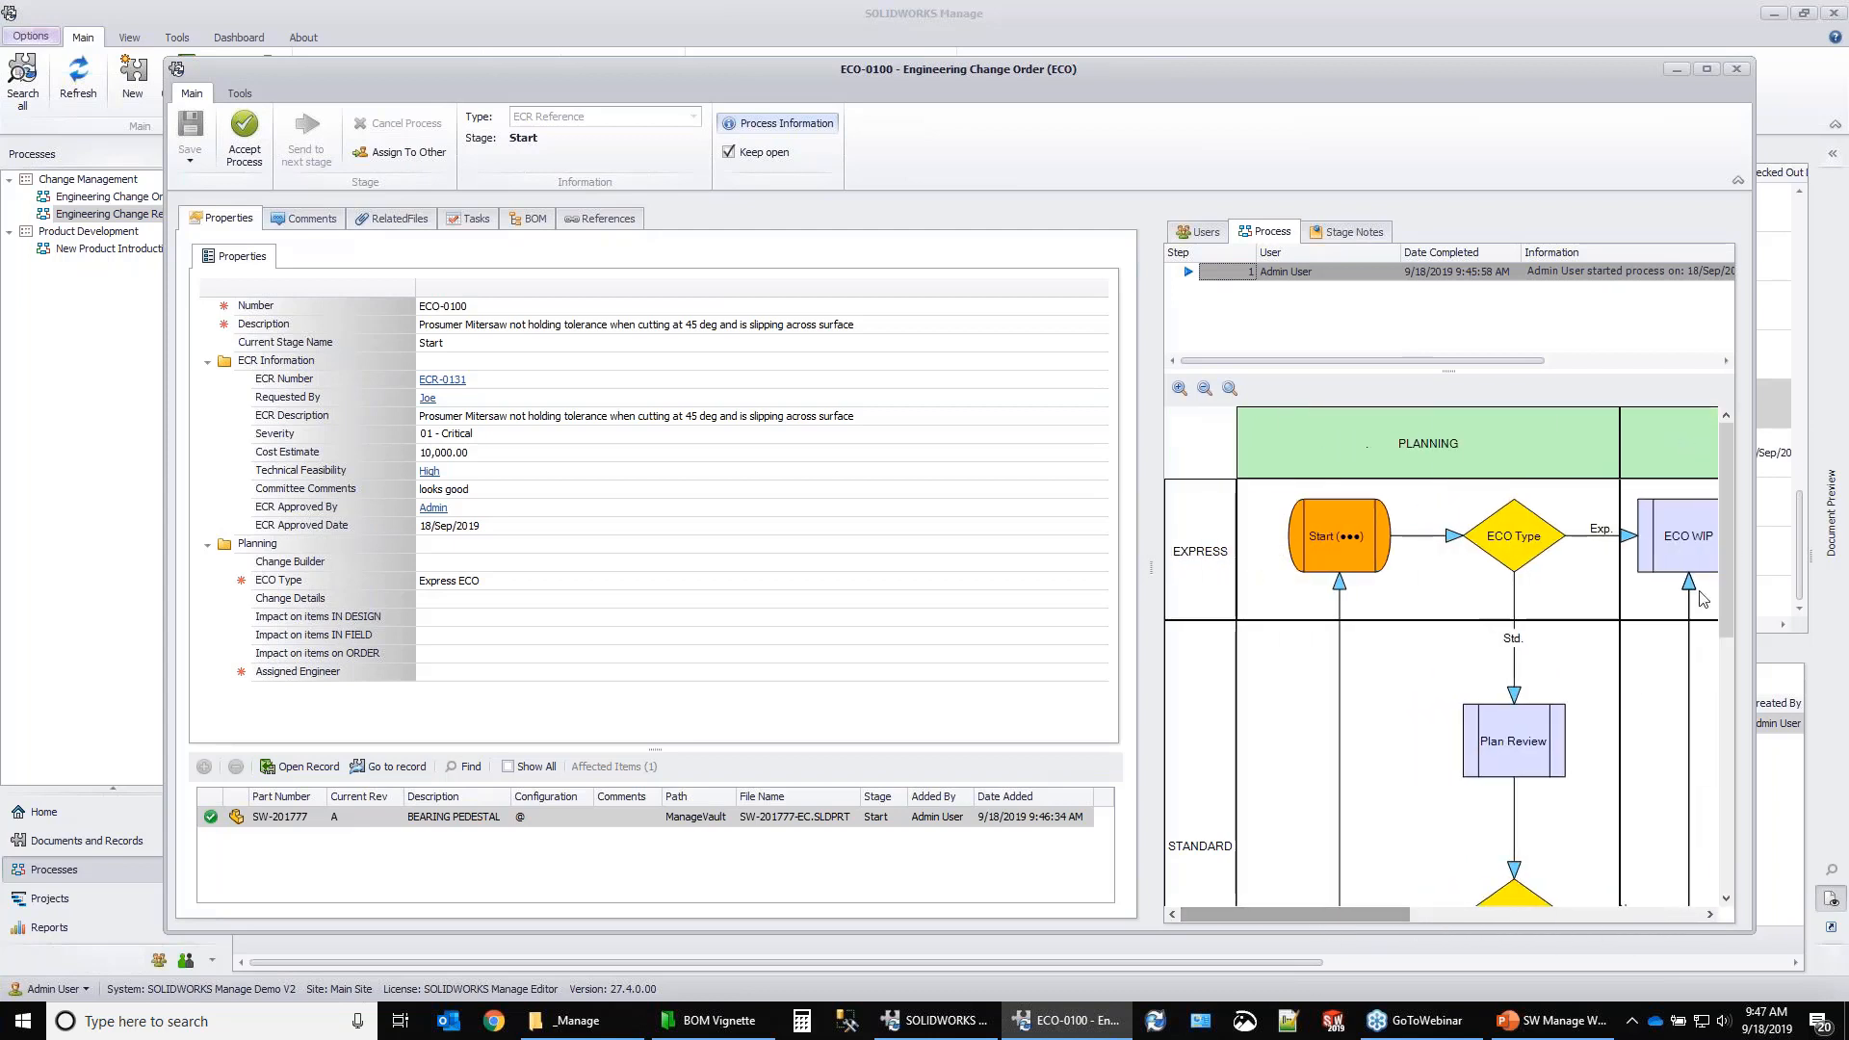
mouse_move(1725, 522)
mouse_down()
mouse_move(1725, 643)
mouse_move(1729, 525)
mouse_up()
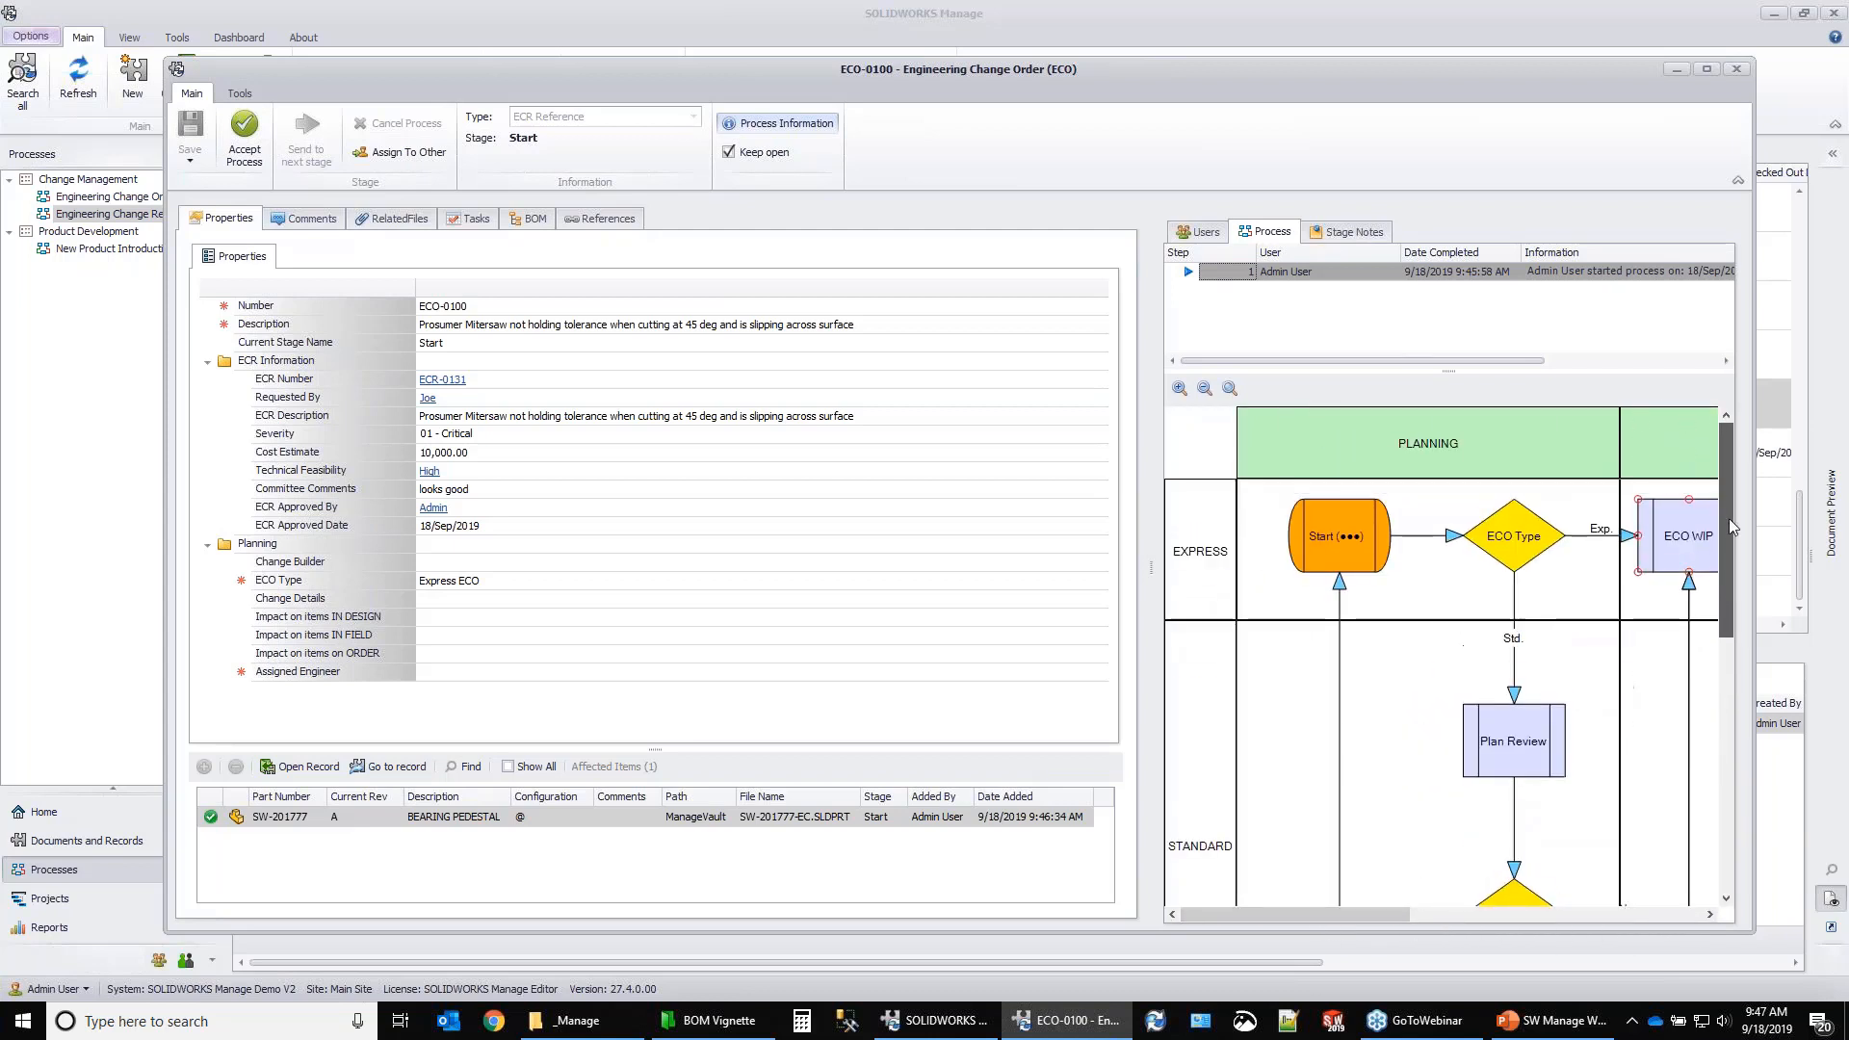
click(1336, 232)
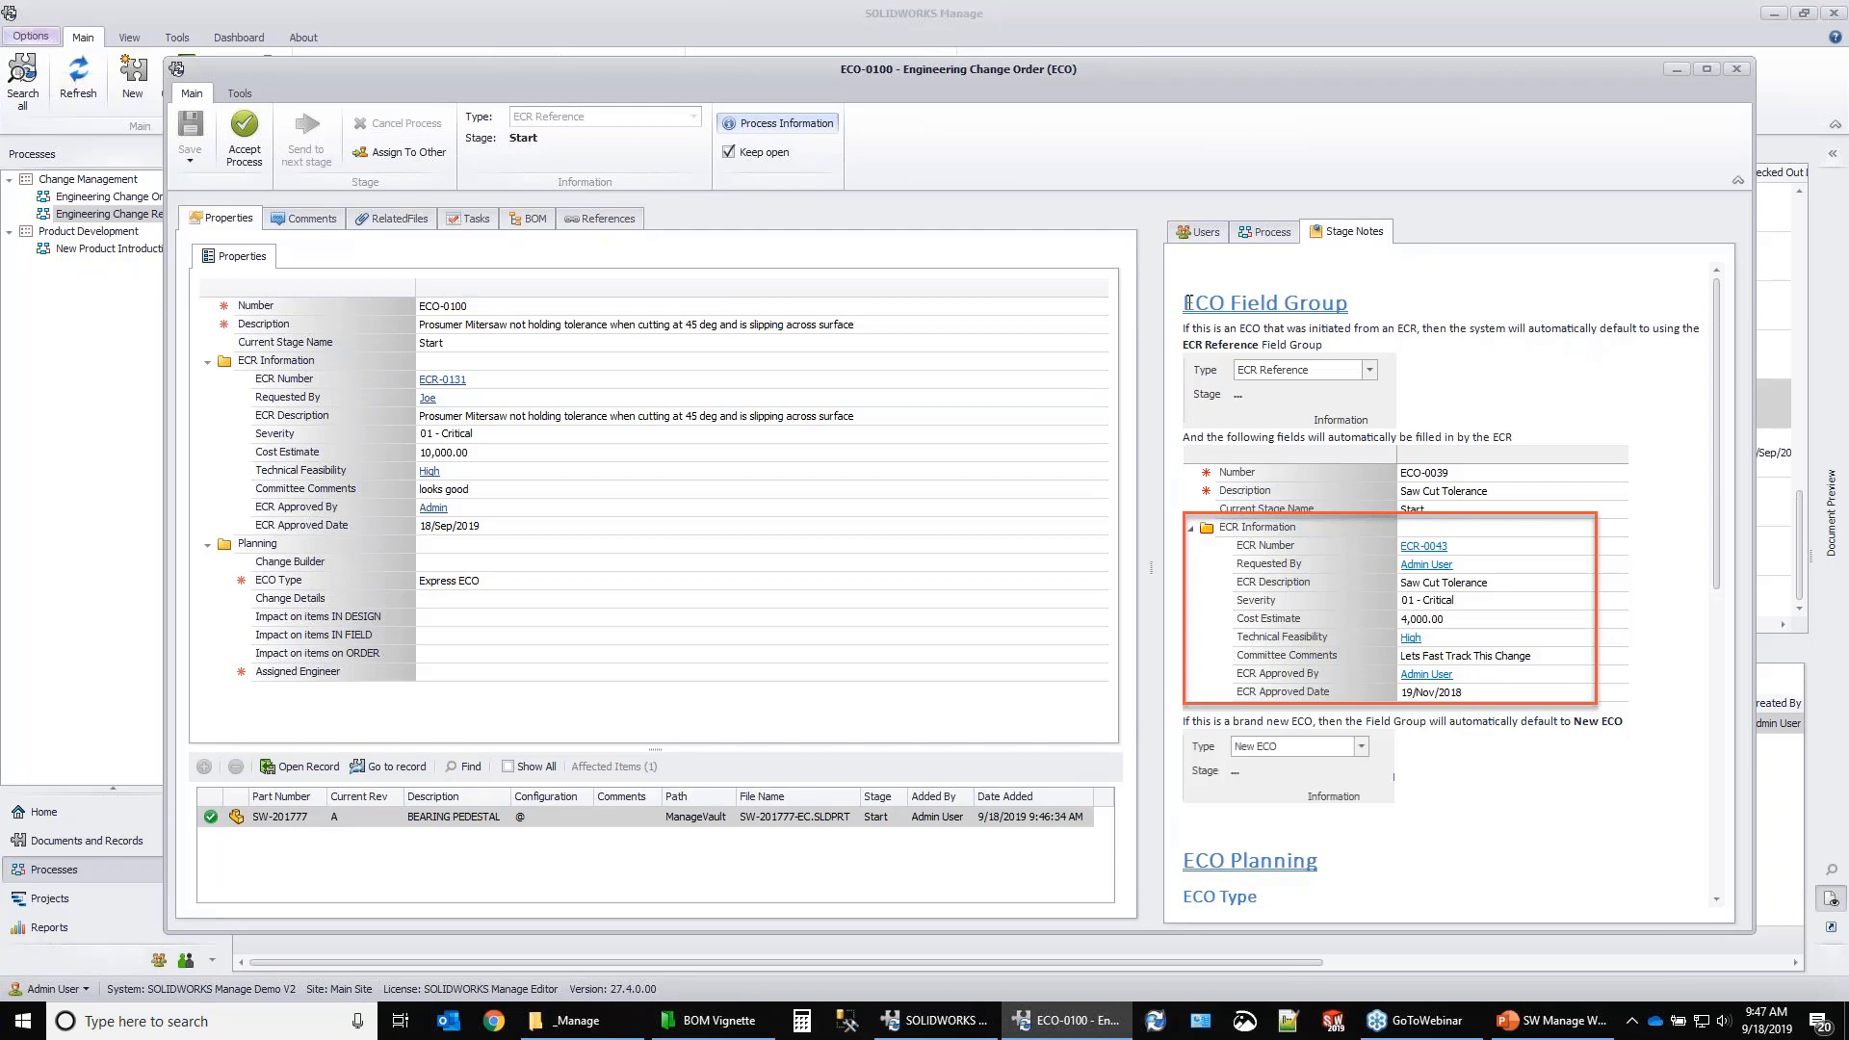
drag(1712, 471, 1754, 765)
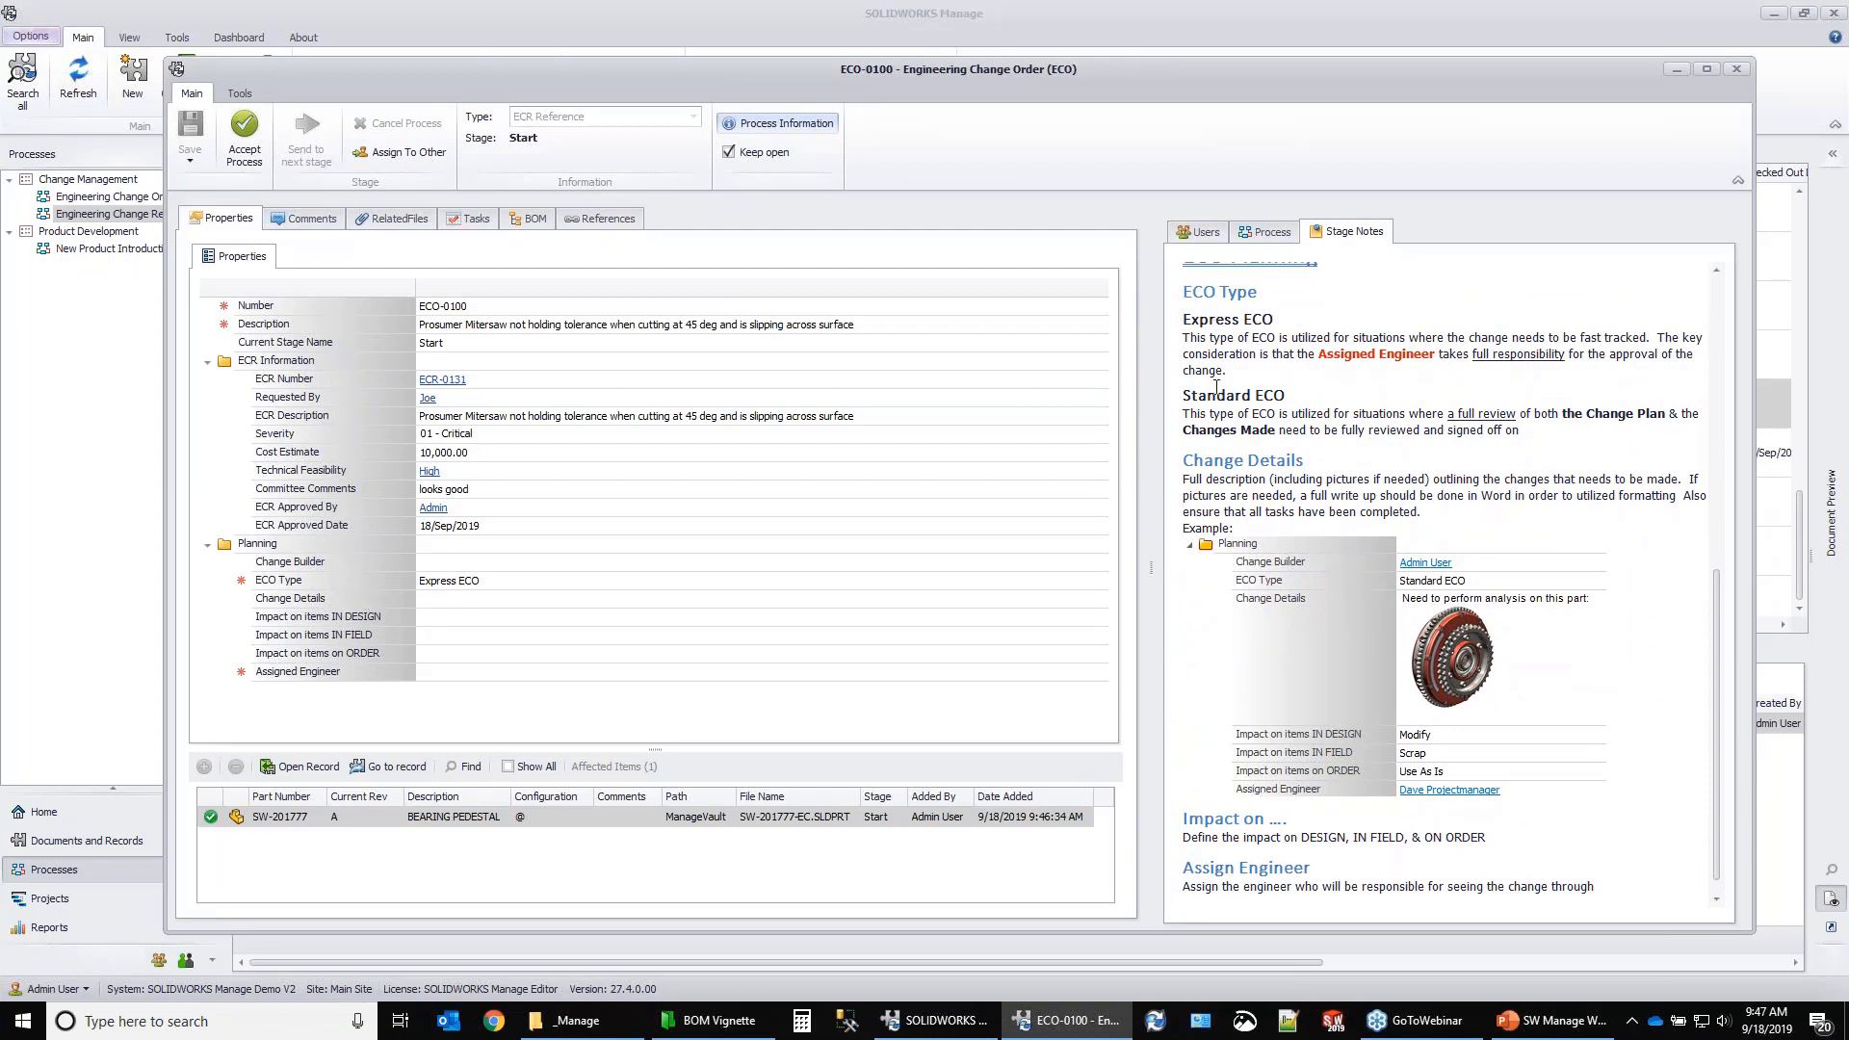
Accept the process for ECO-0100 and resize its window so the stage notes fit beside the properties.
click(496, 585)
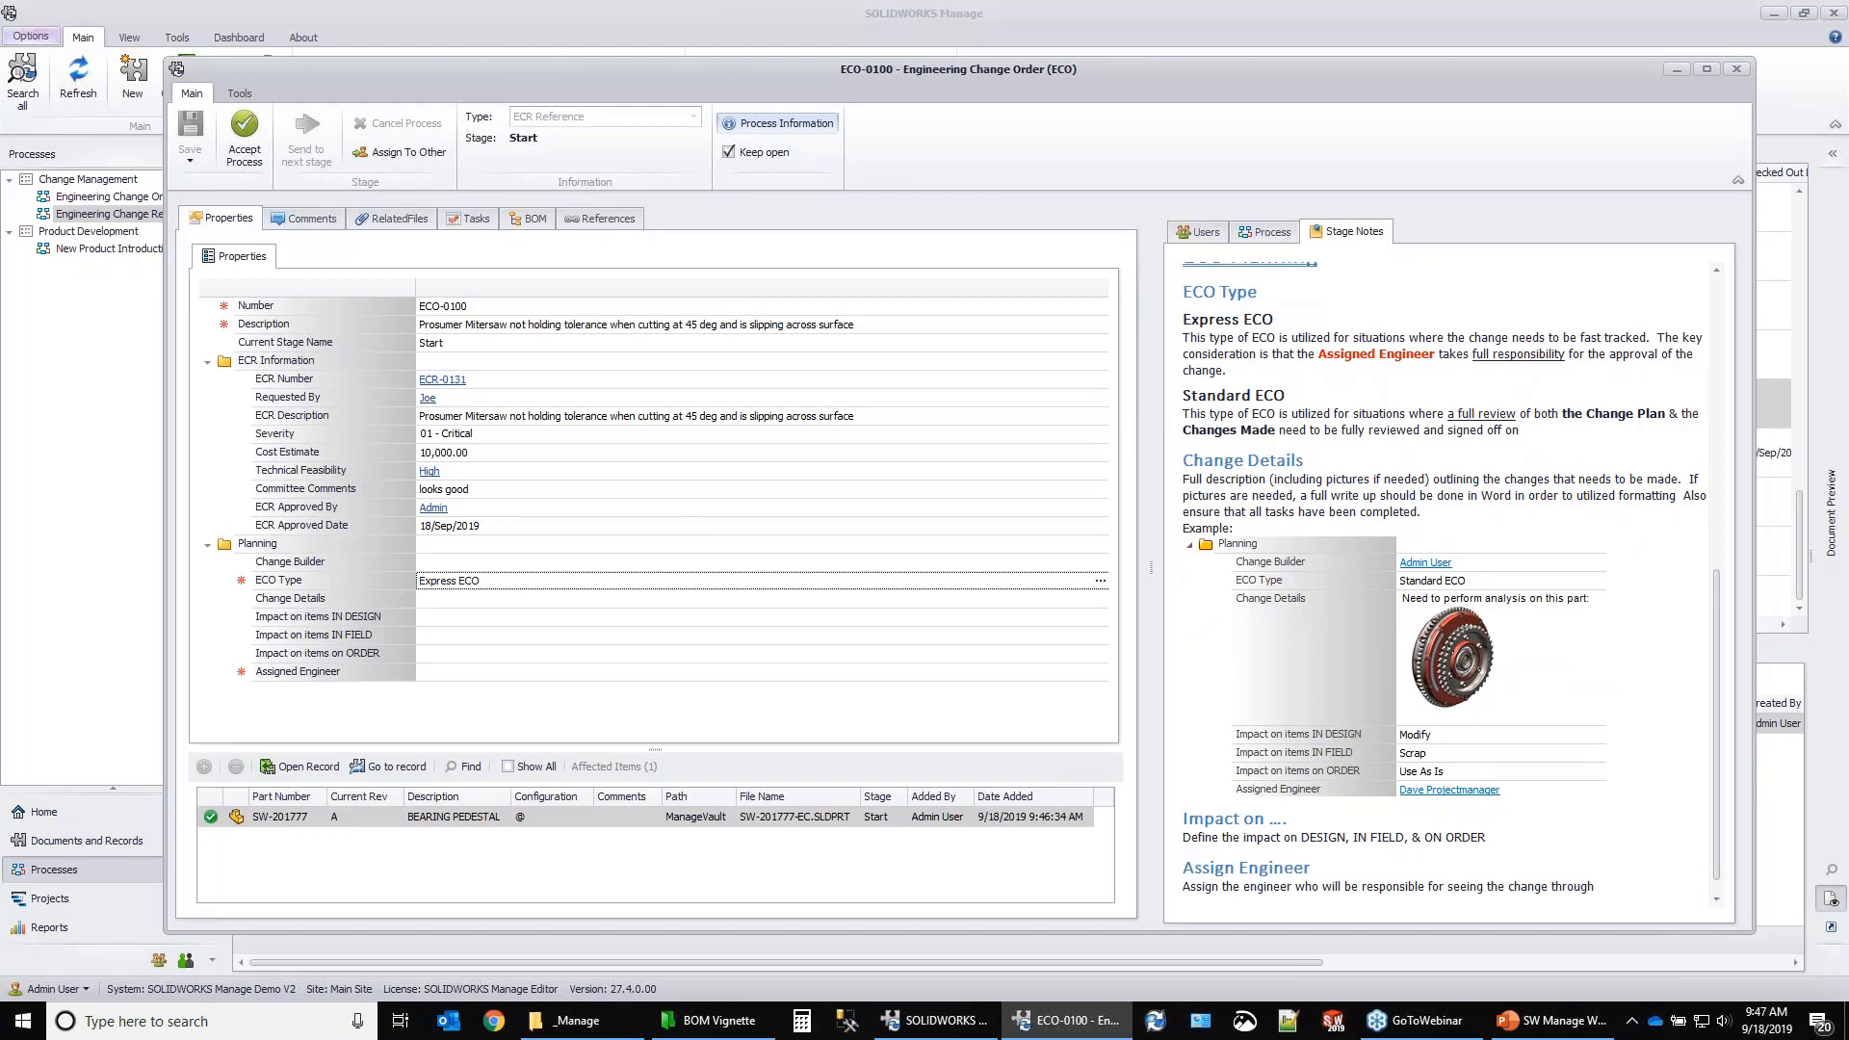
click(245, 134)
click(530, 579)
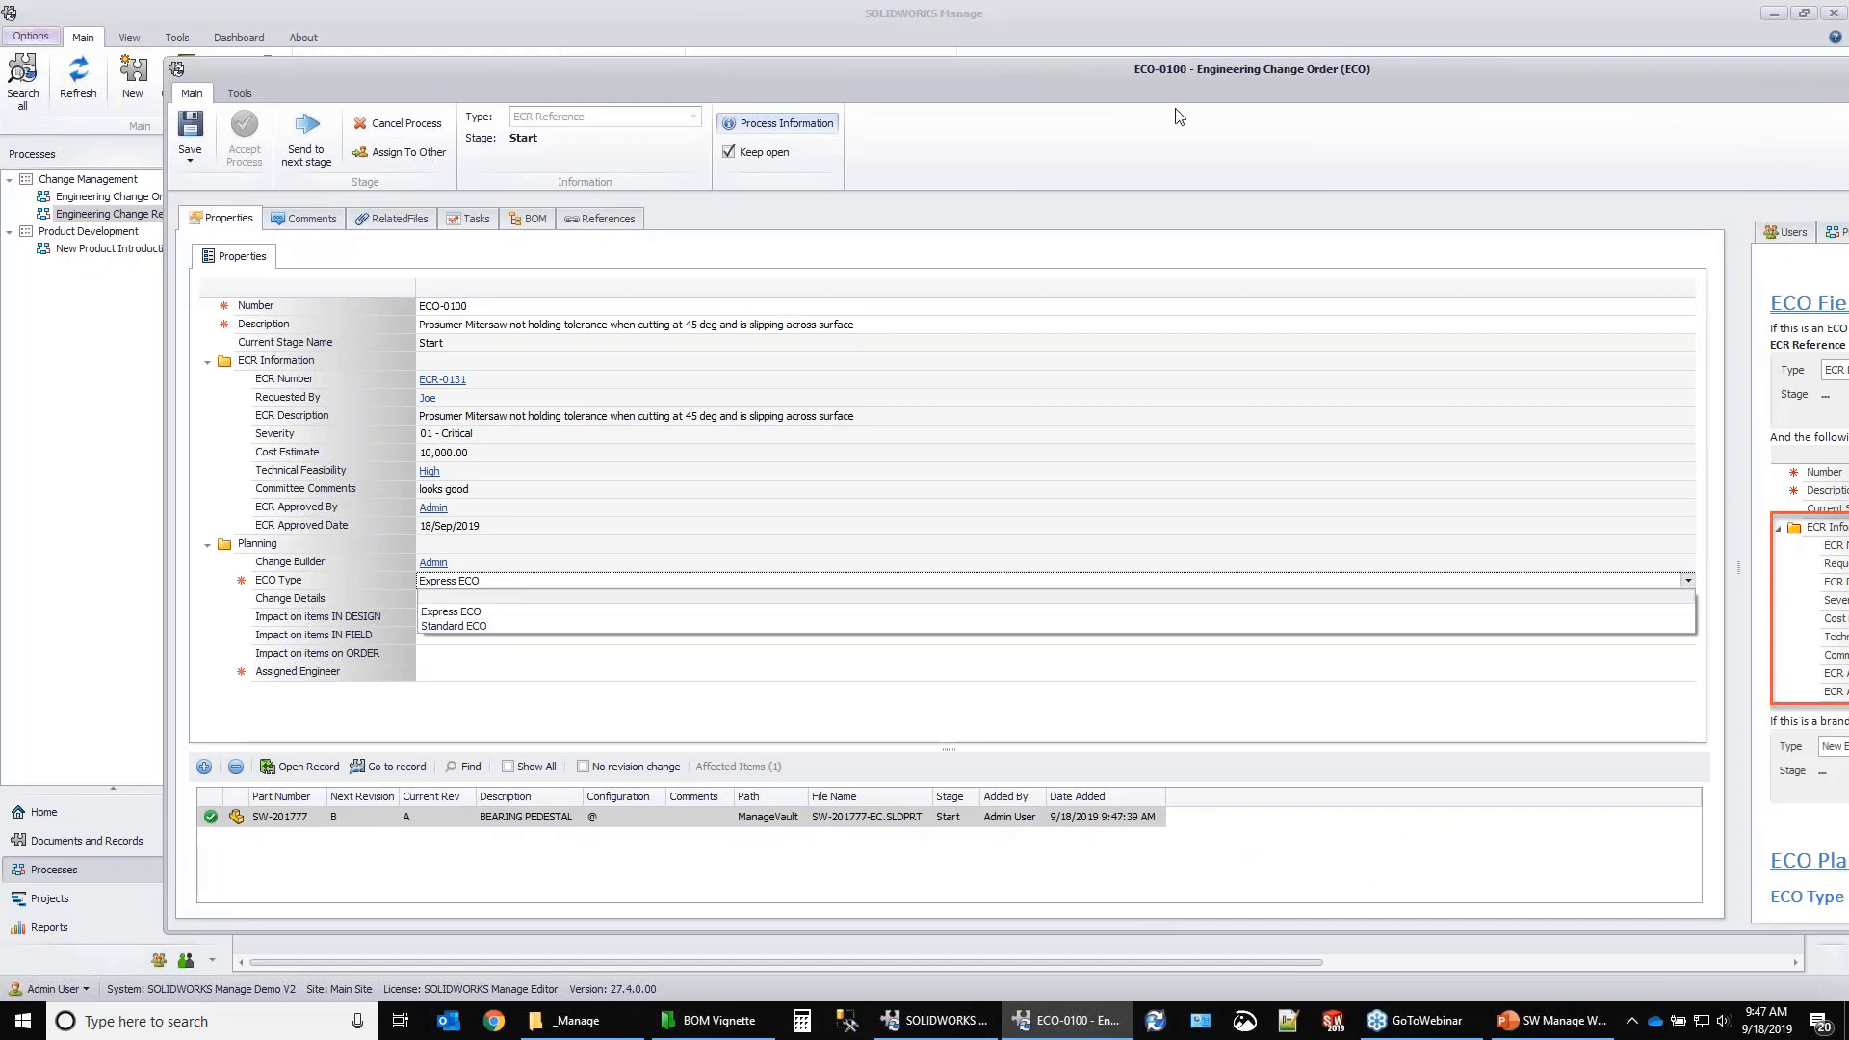
drag(1555, 73, 943, 61)
drag(1731, 118, 838, 118)
drag(588, 61, 1321, 61)
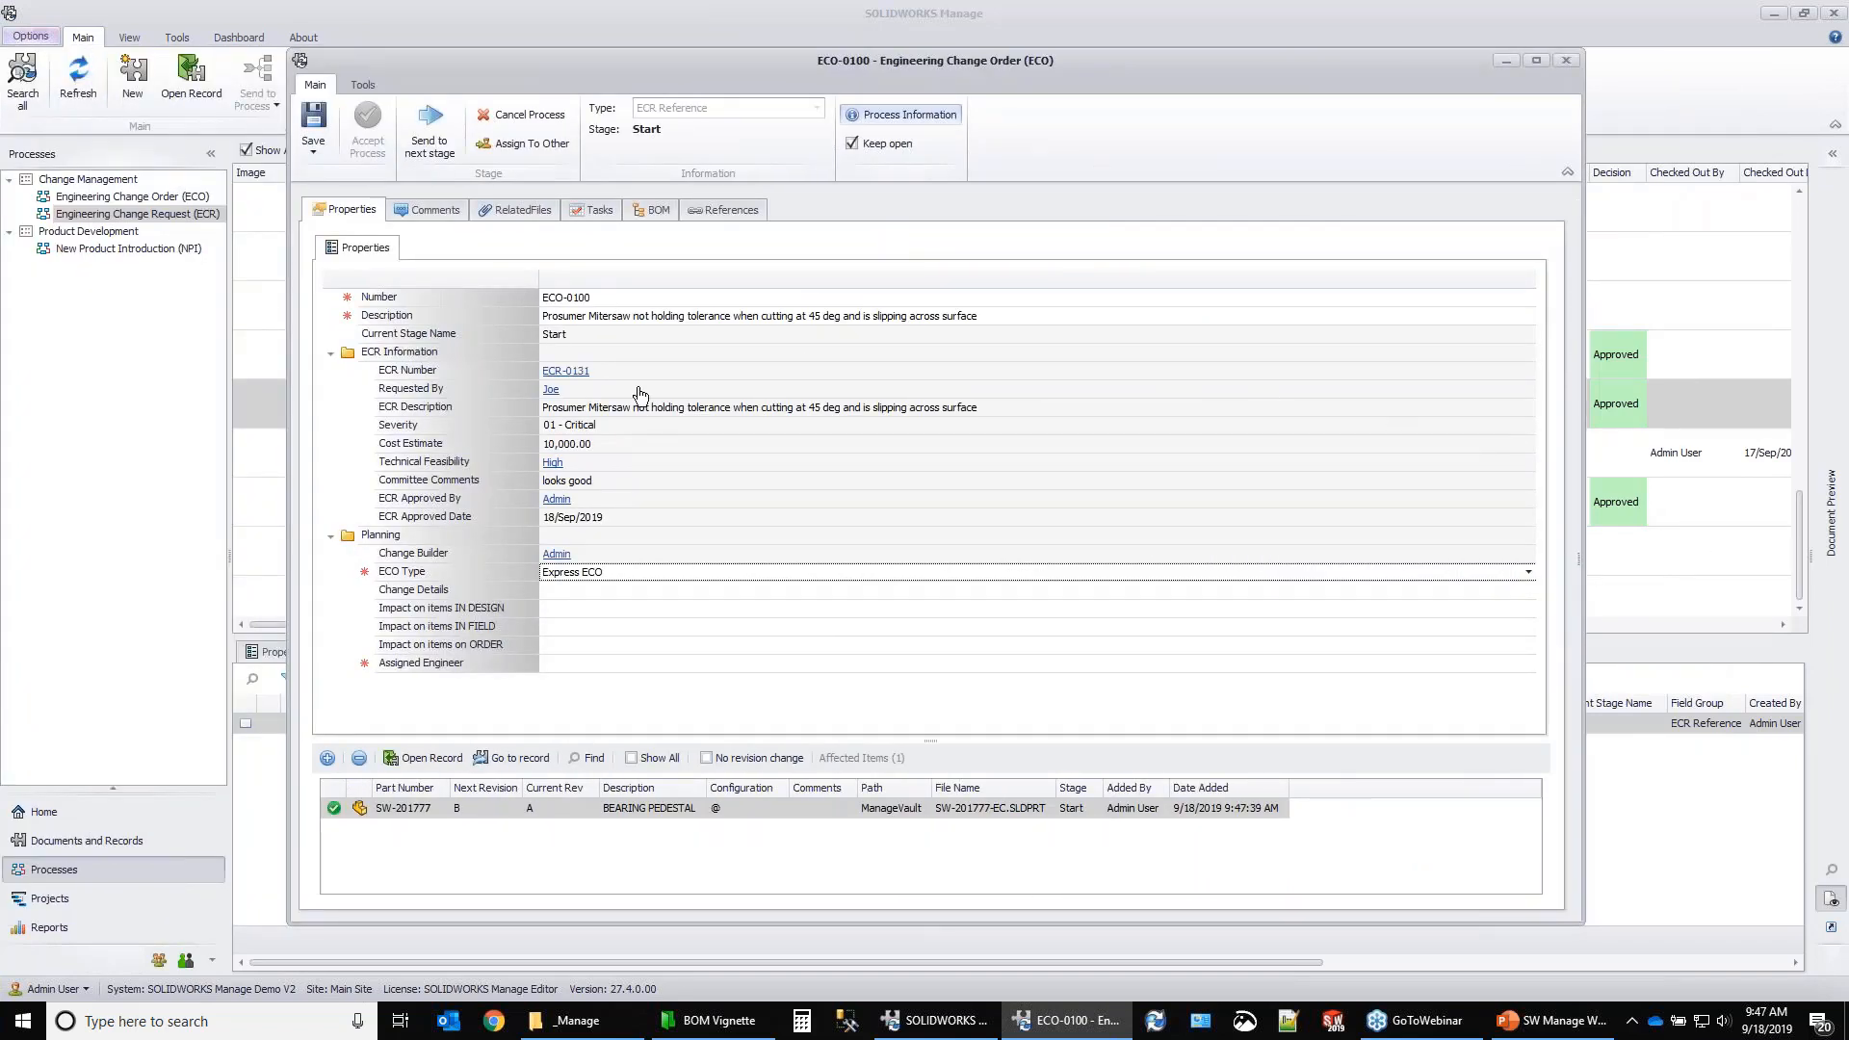
click(884, 116)
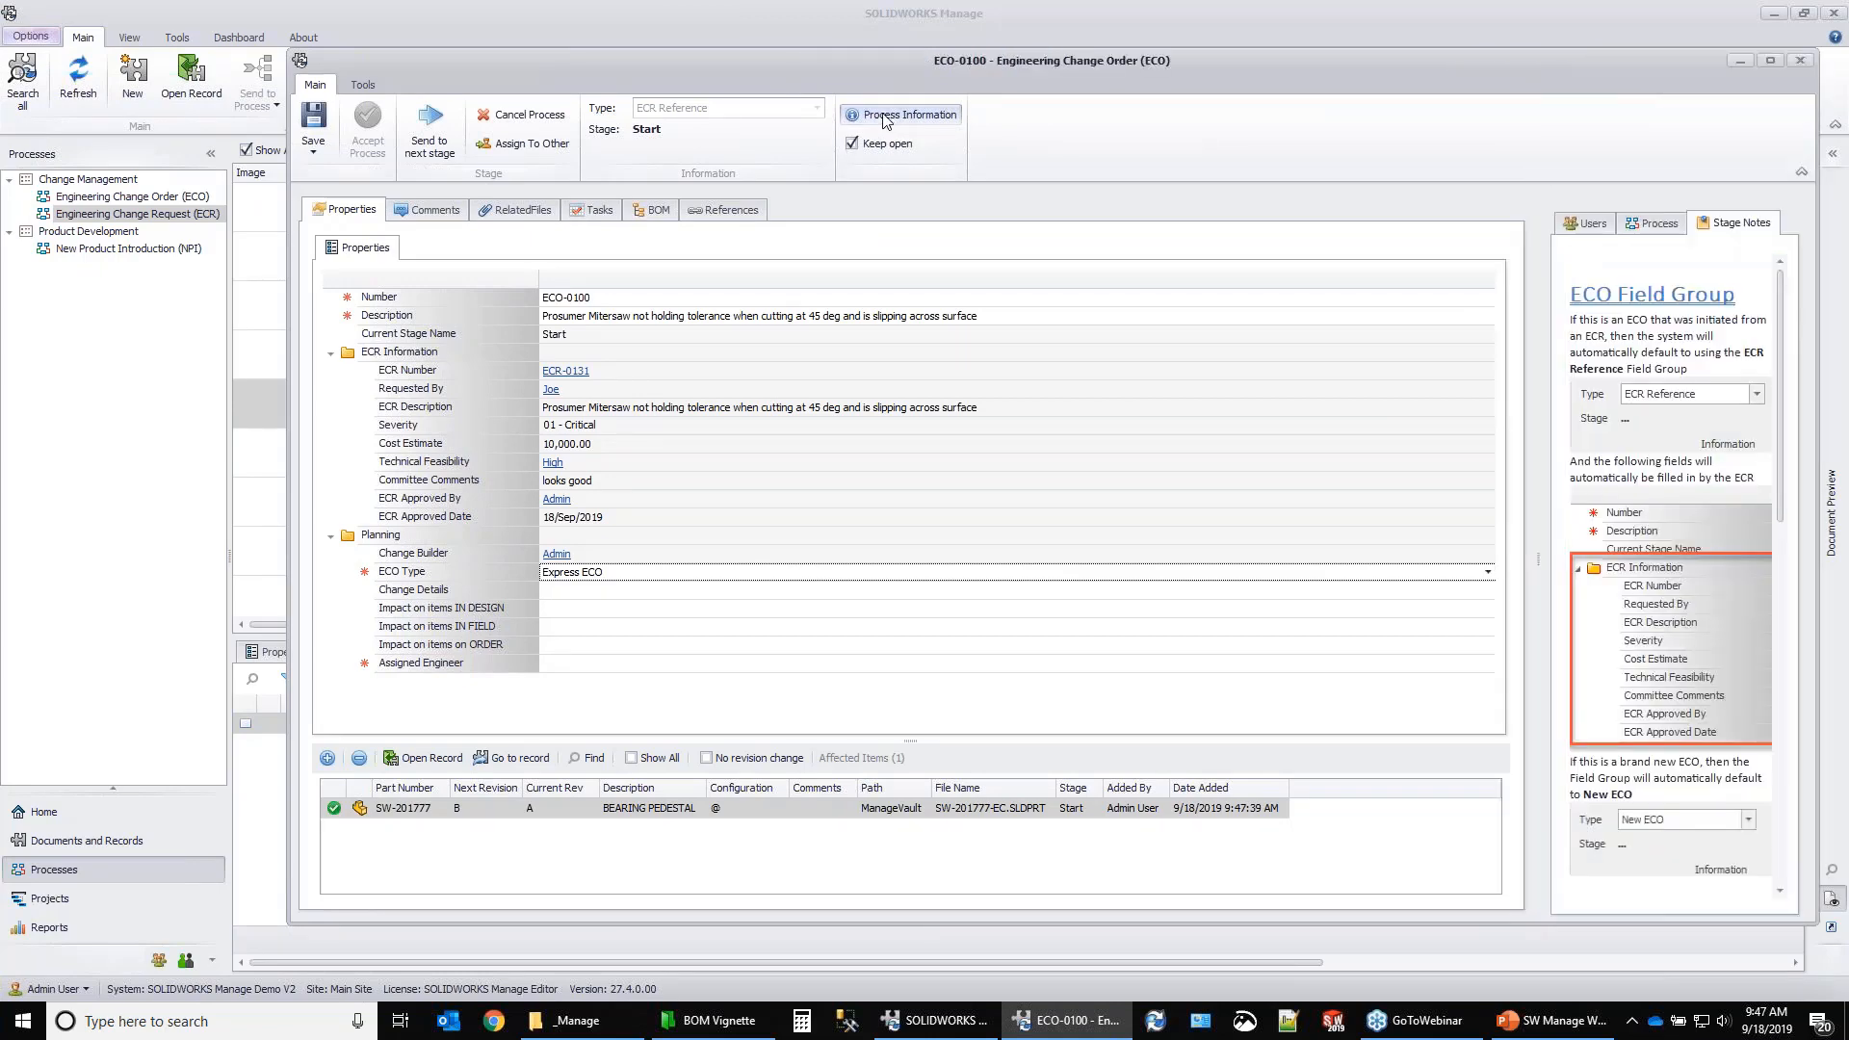
scroll(1694, 539, down, 5)
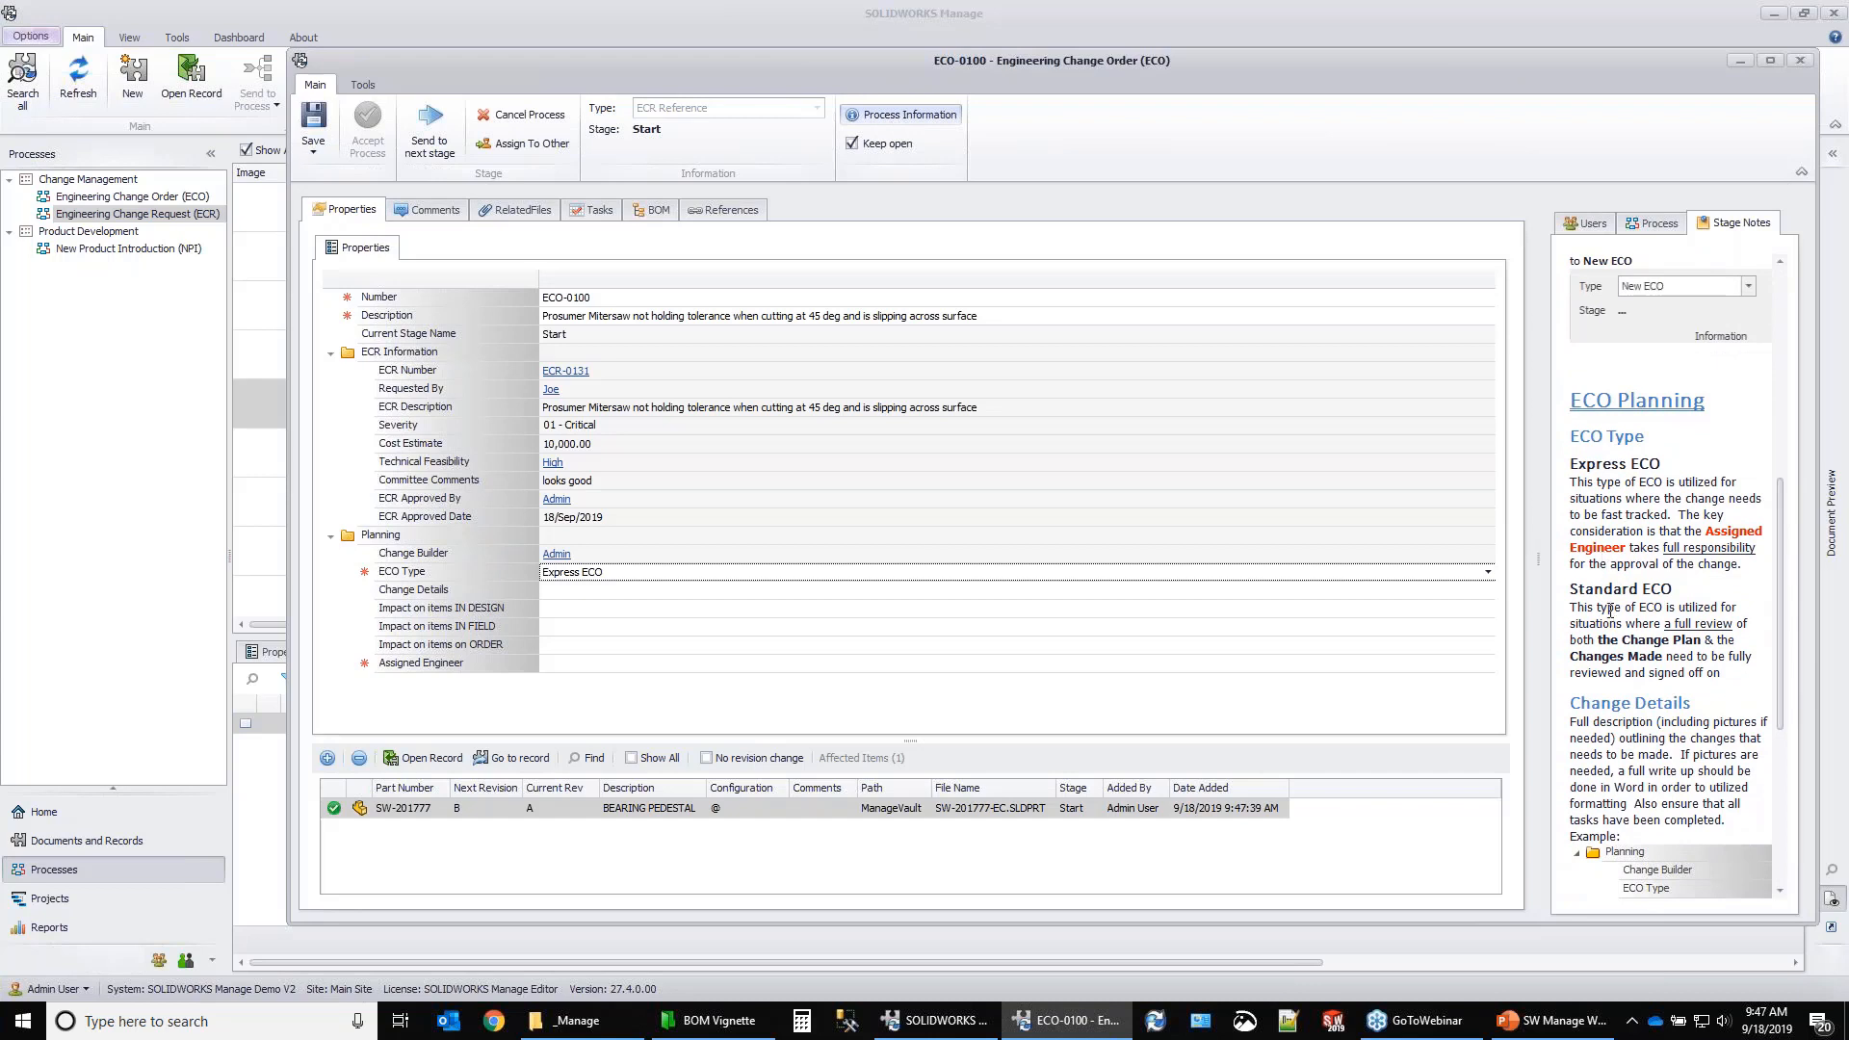
Set the impact on items in design to Modify, in field to Use As Is and on order to Scrap.
click(579, 588)
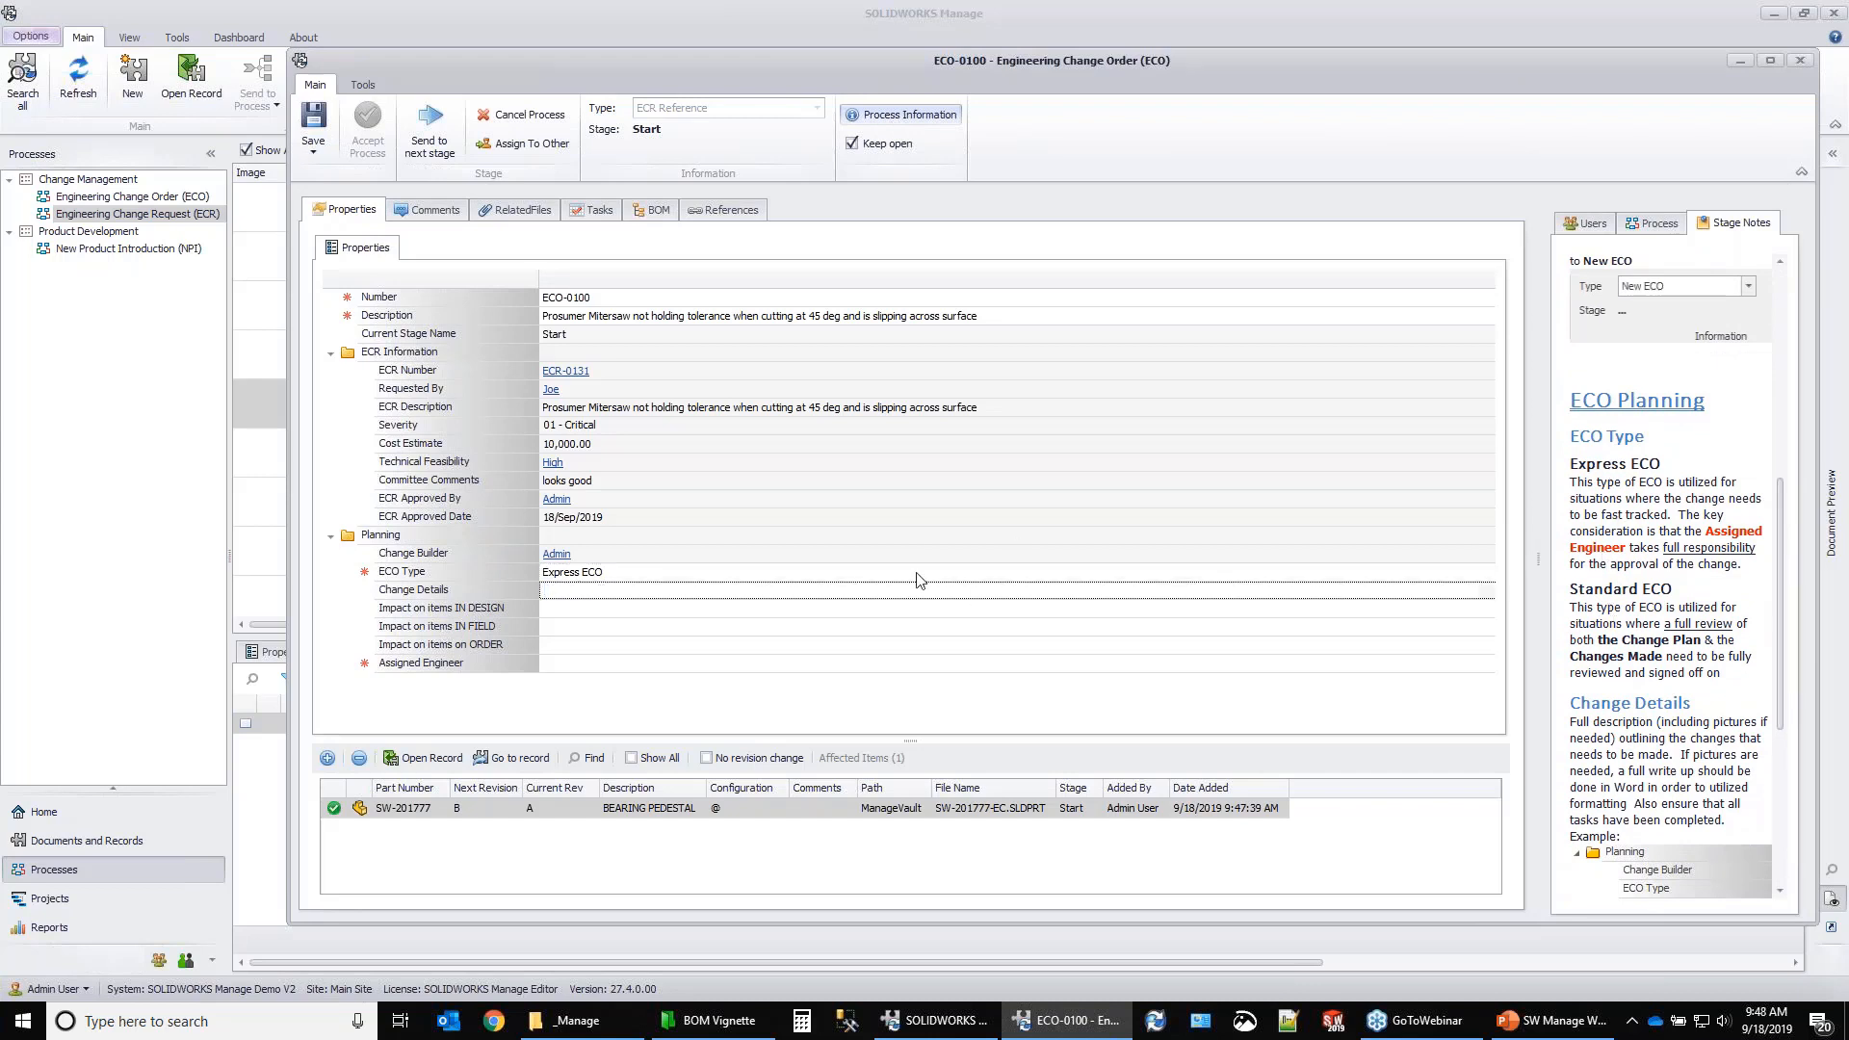
click(561, 609)
click(561, 640)
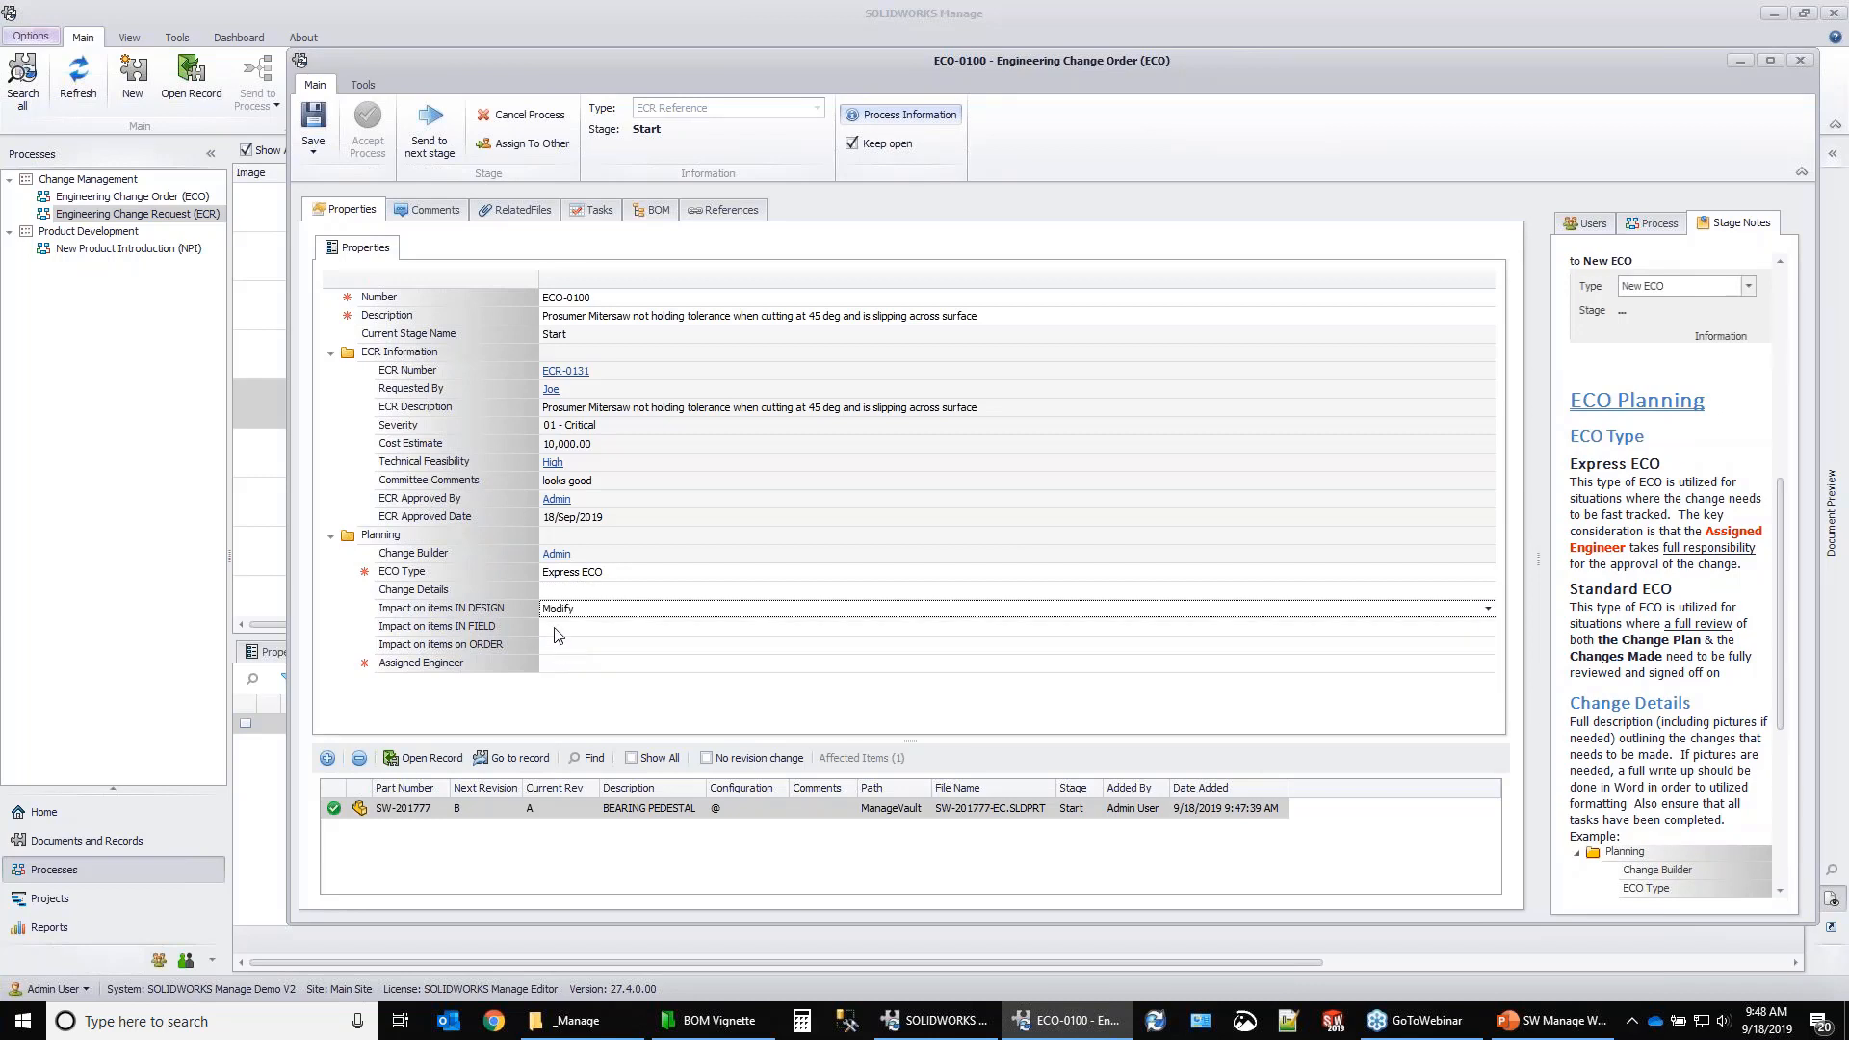
click(554, 627)
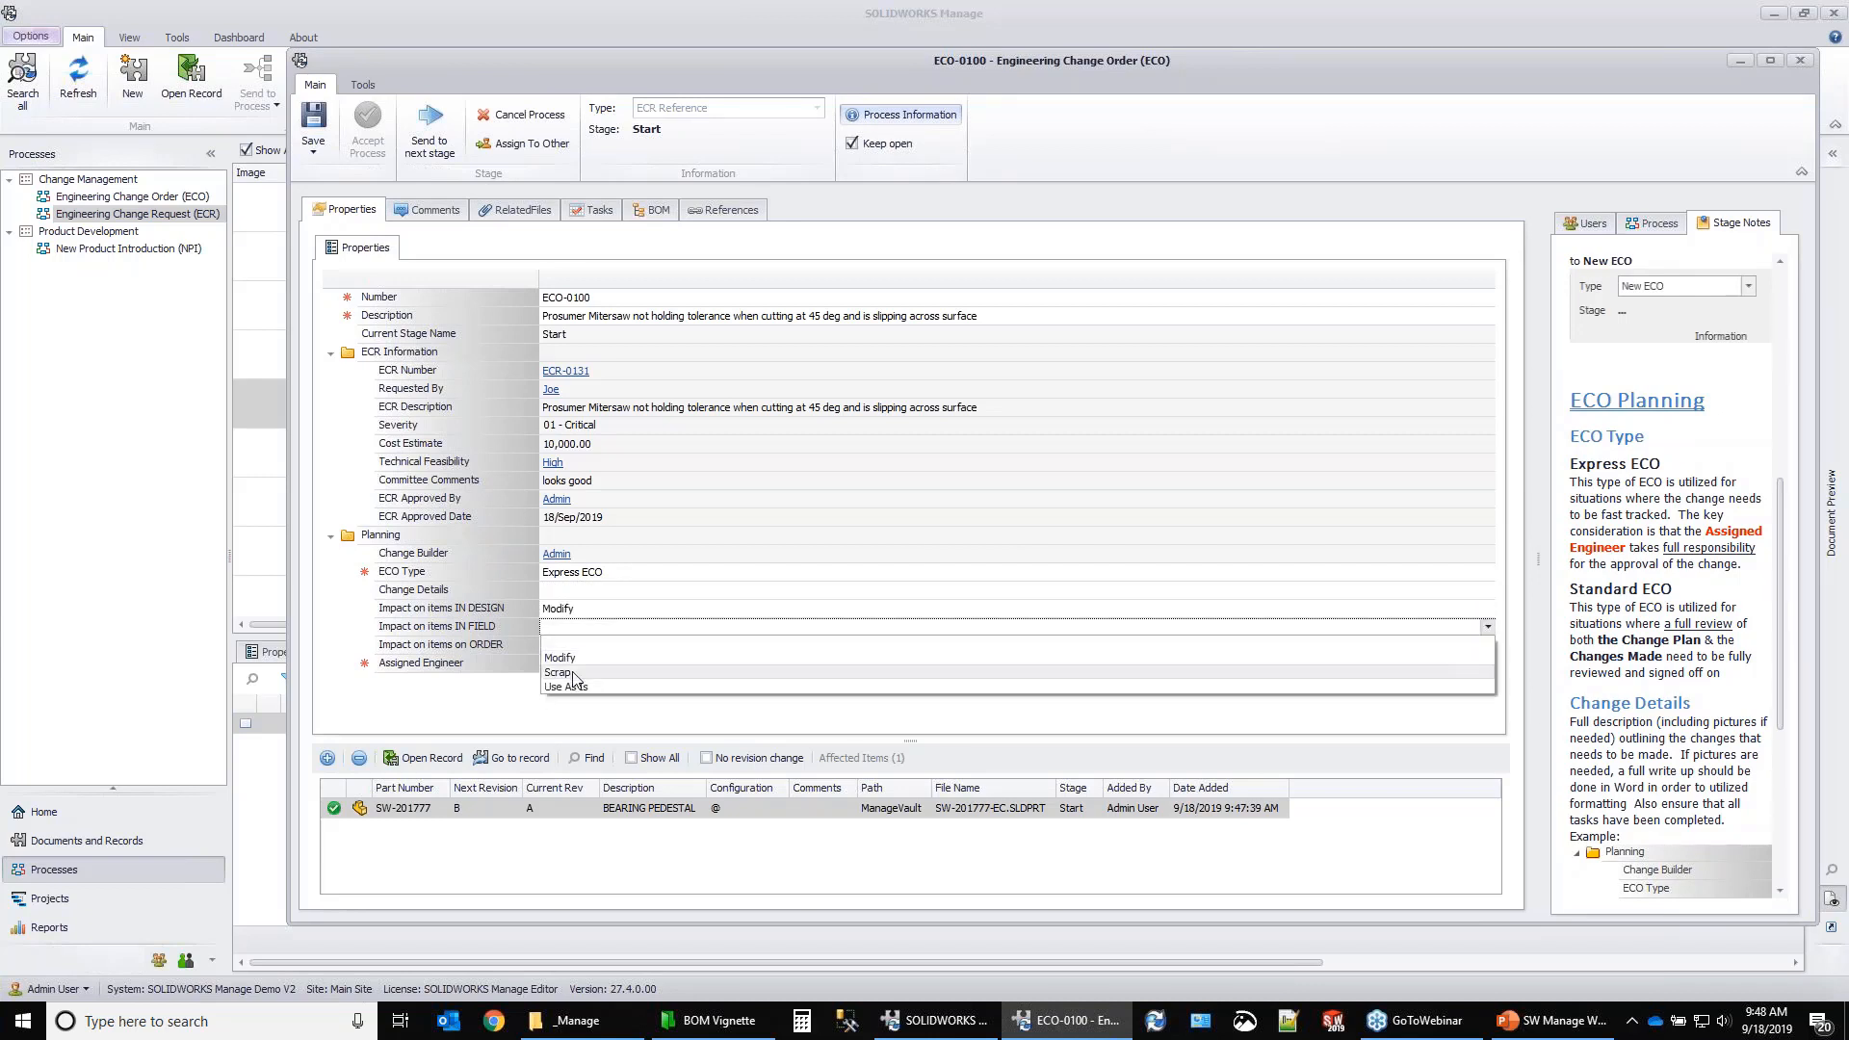
click(566, 686)
click(563, 645)
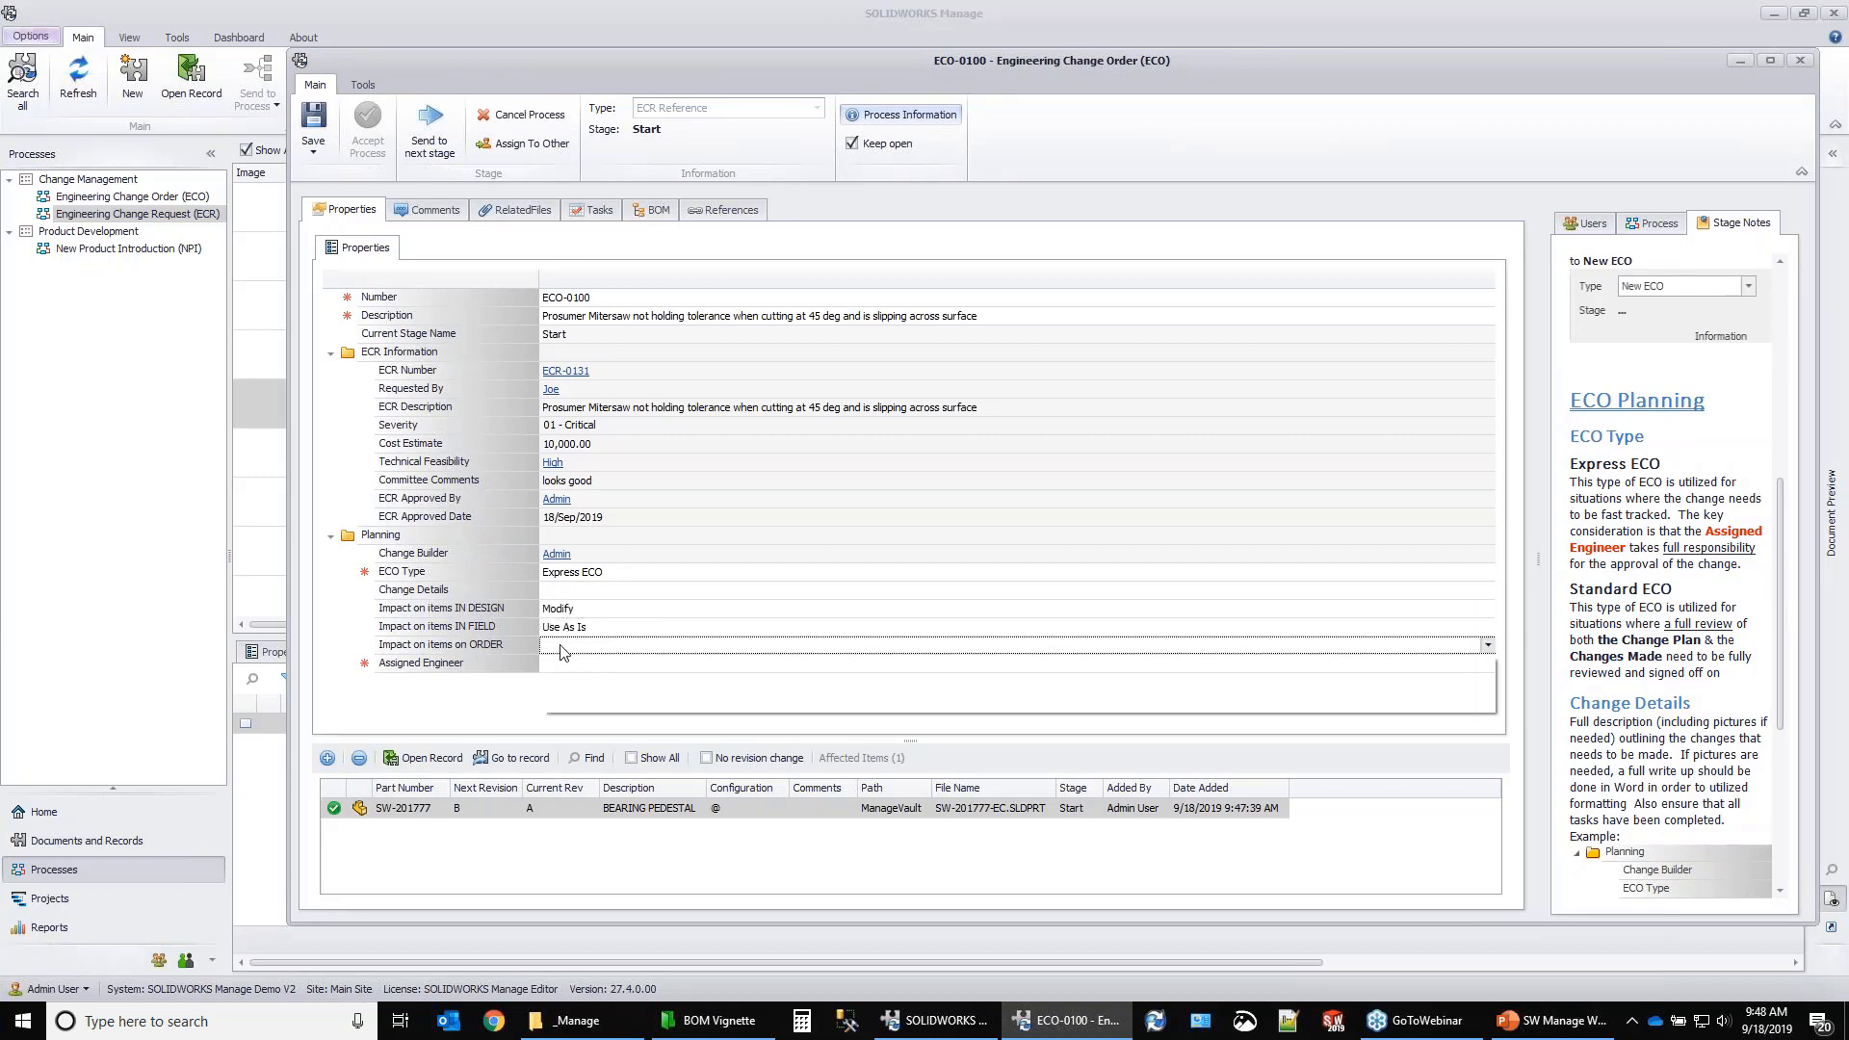
click(574, 692)
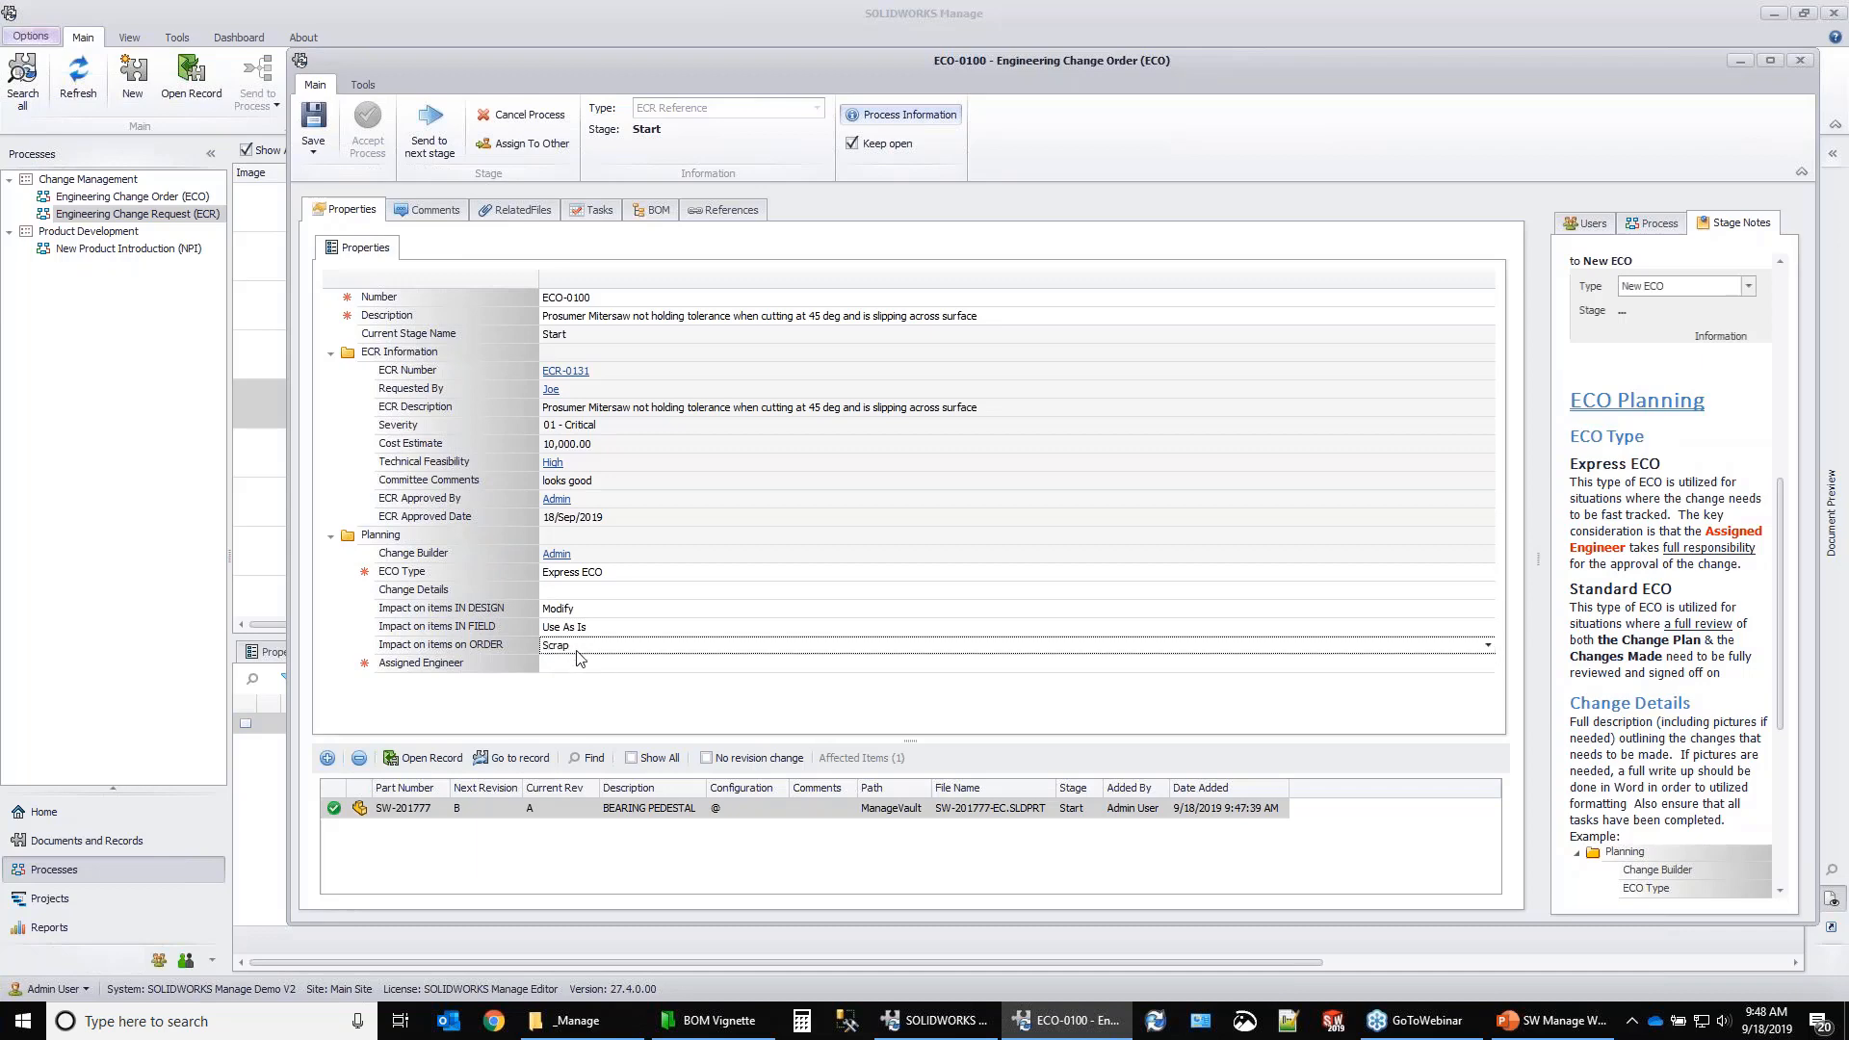
Assign Admin User as the engineer for ECO-0100.
click(580, 664)
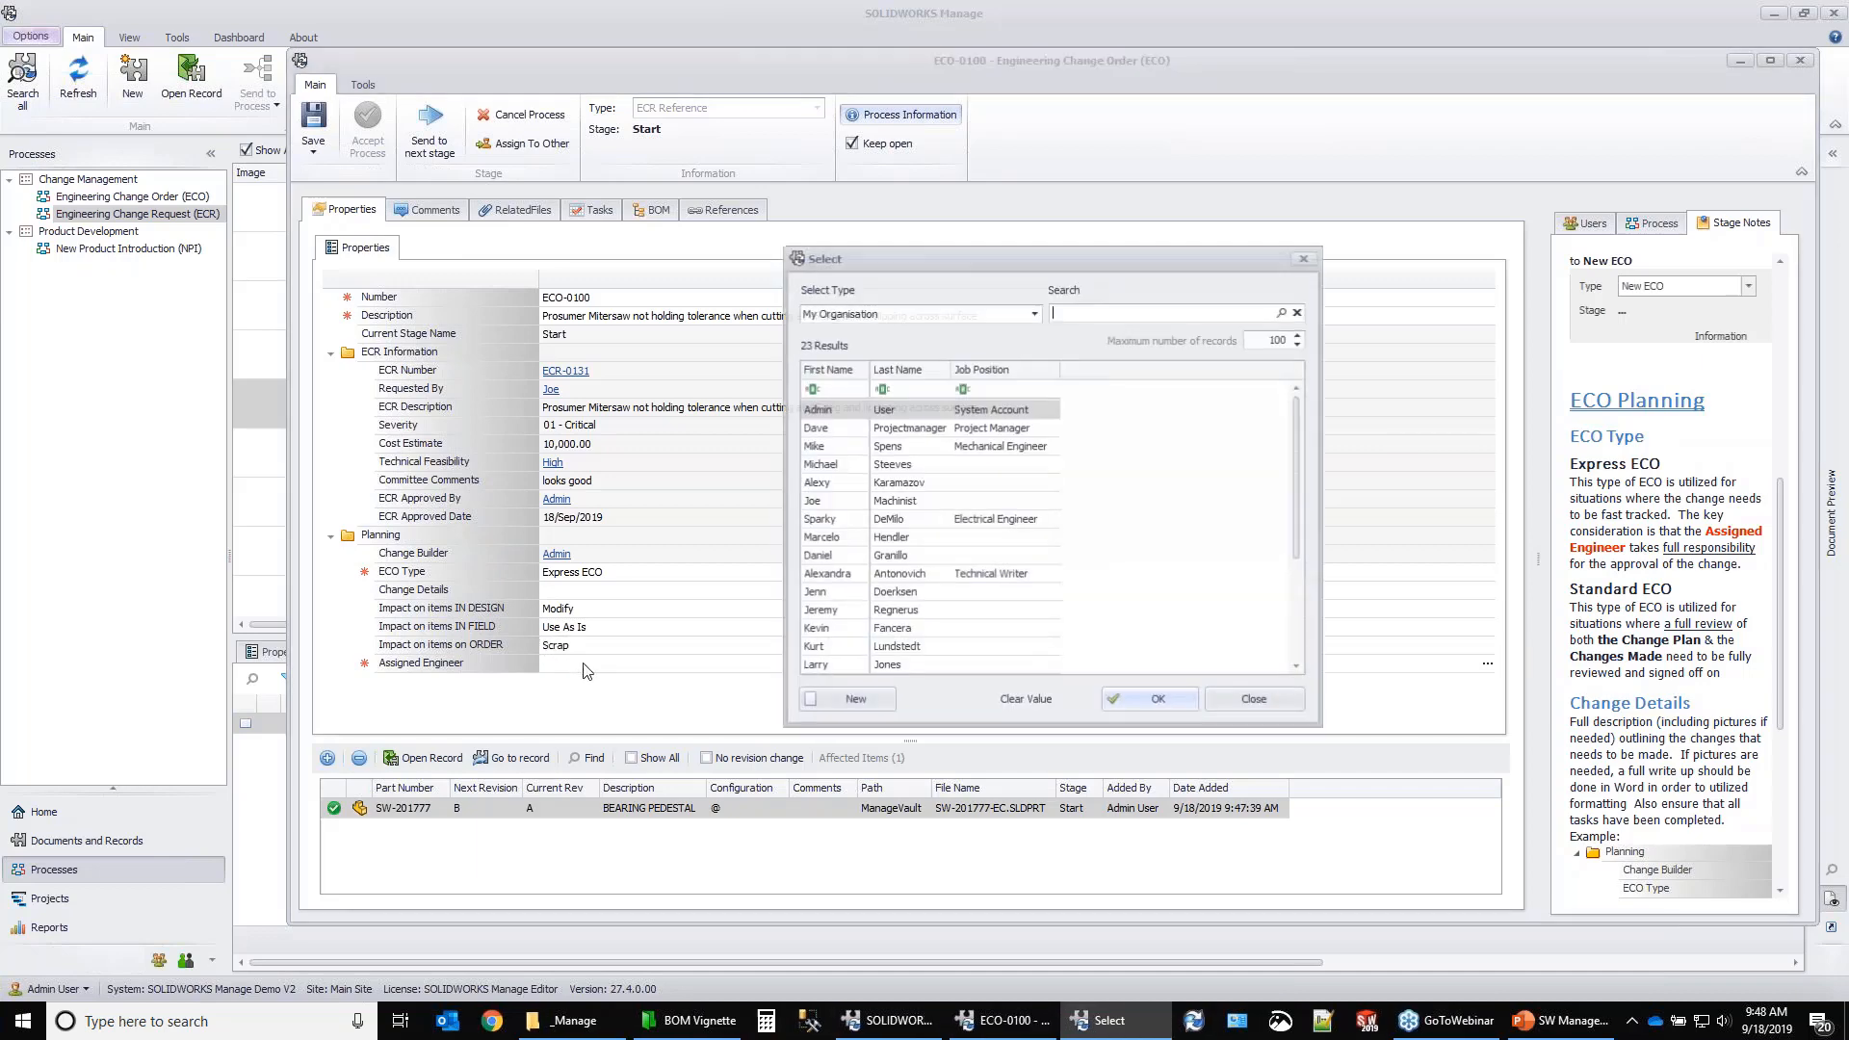
click(834, 407)
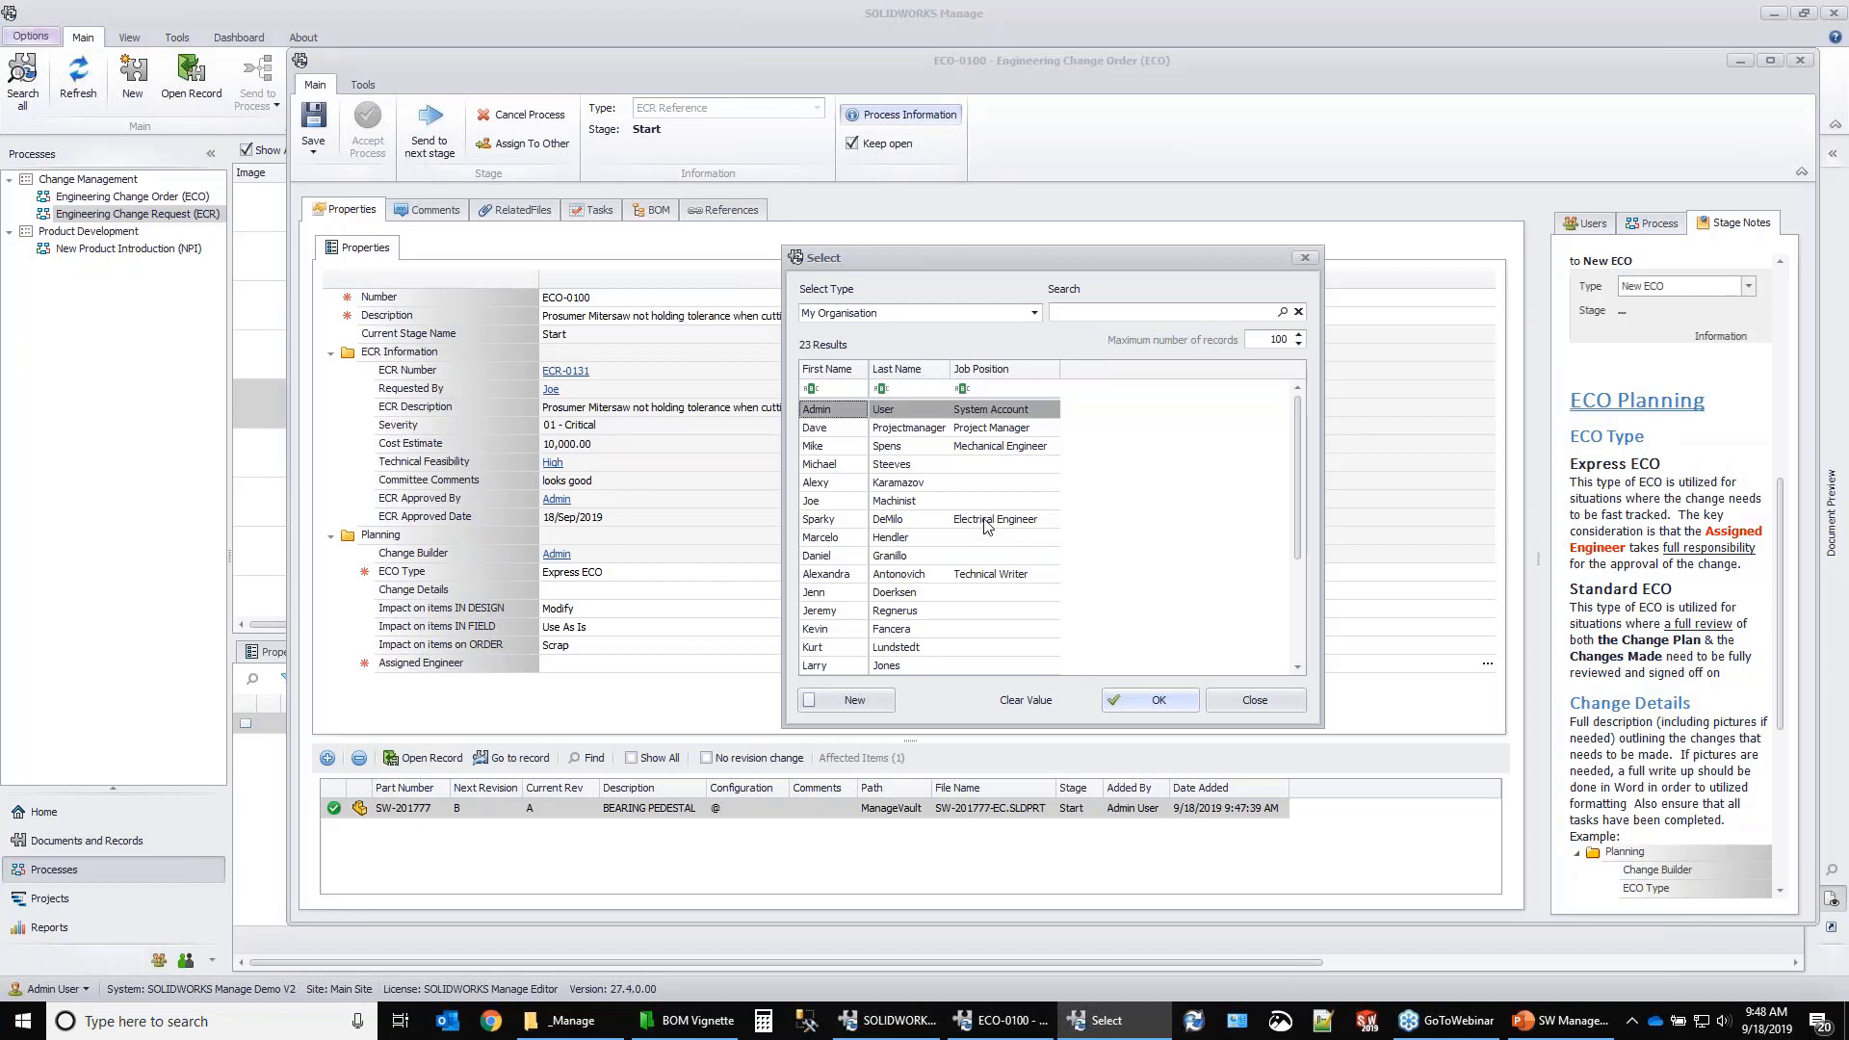
click(1112, 704)
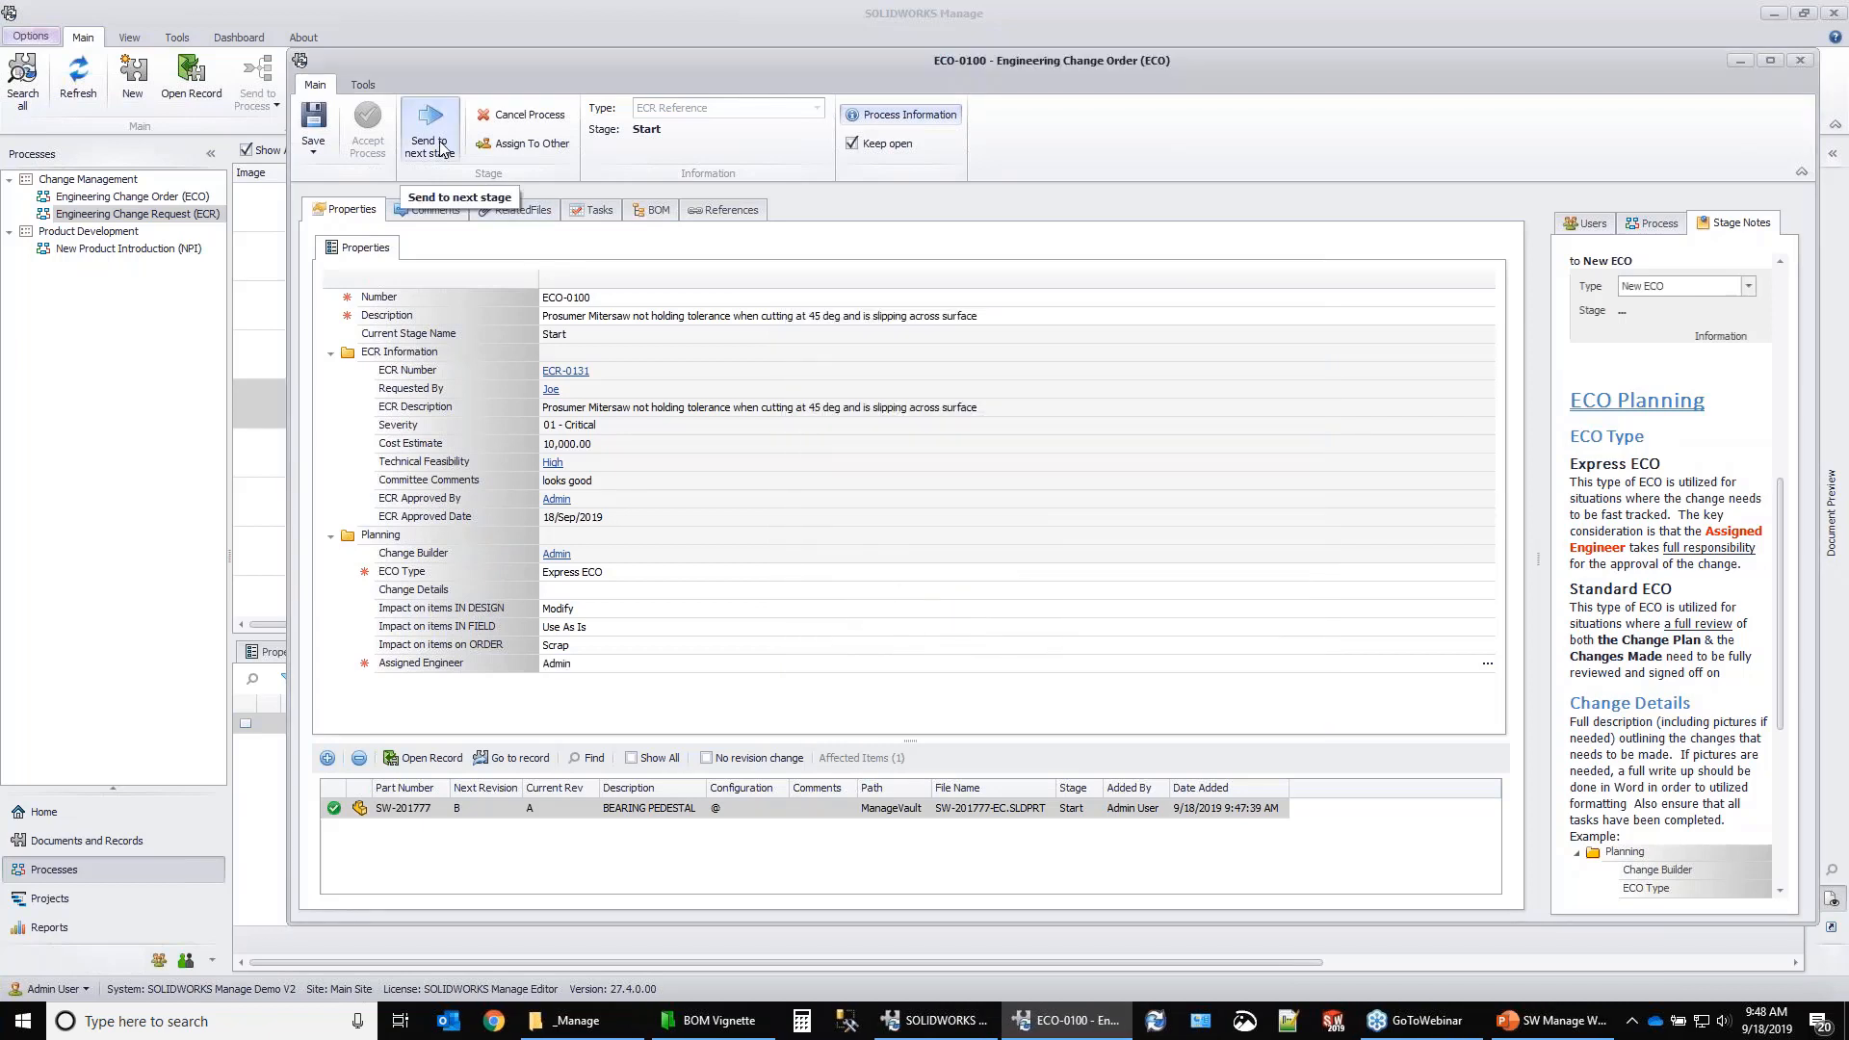
Send ECO-0100 to the ECO WIP stage and bring up its process information.
click(440, 149)
click(926, 589)
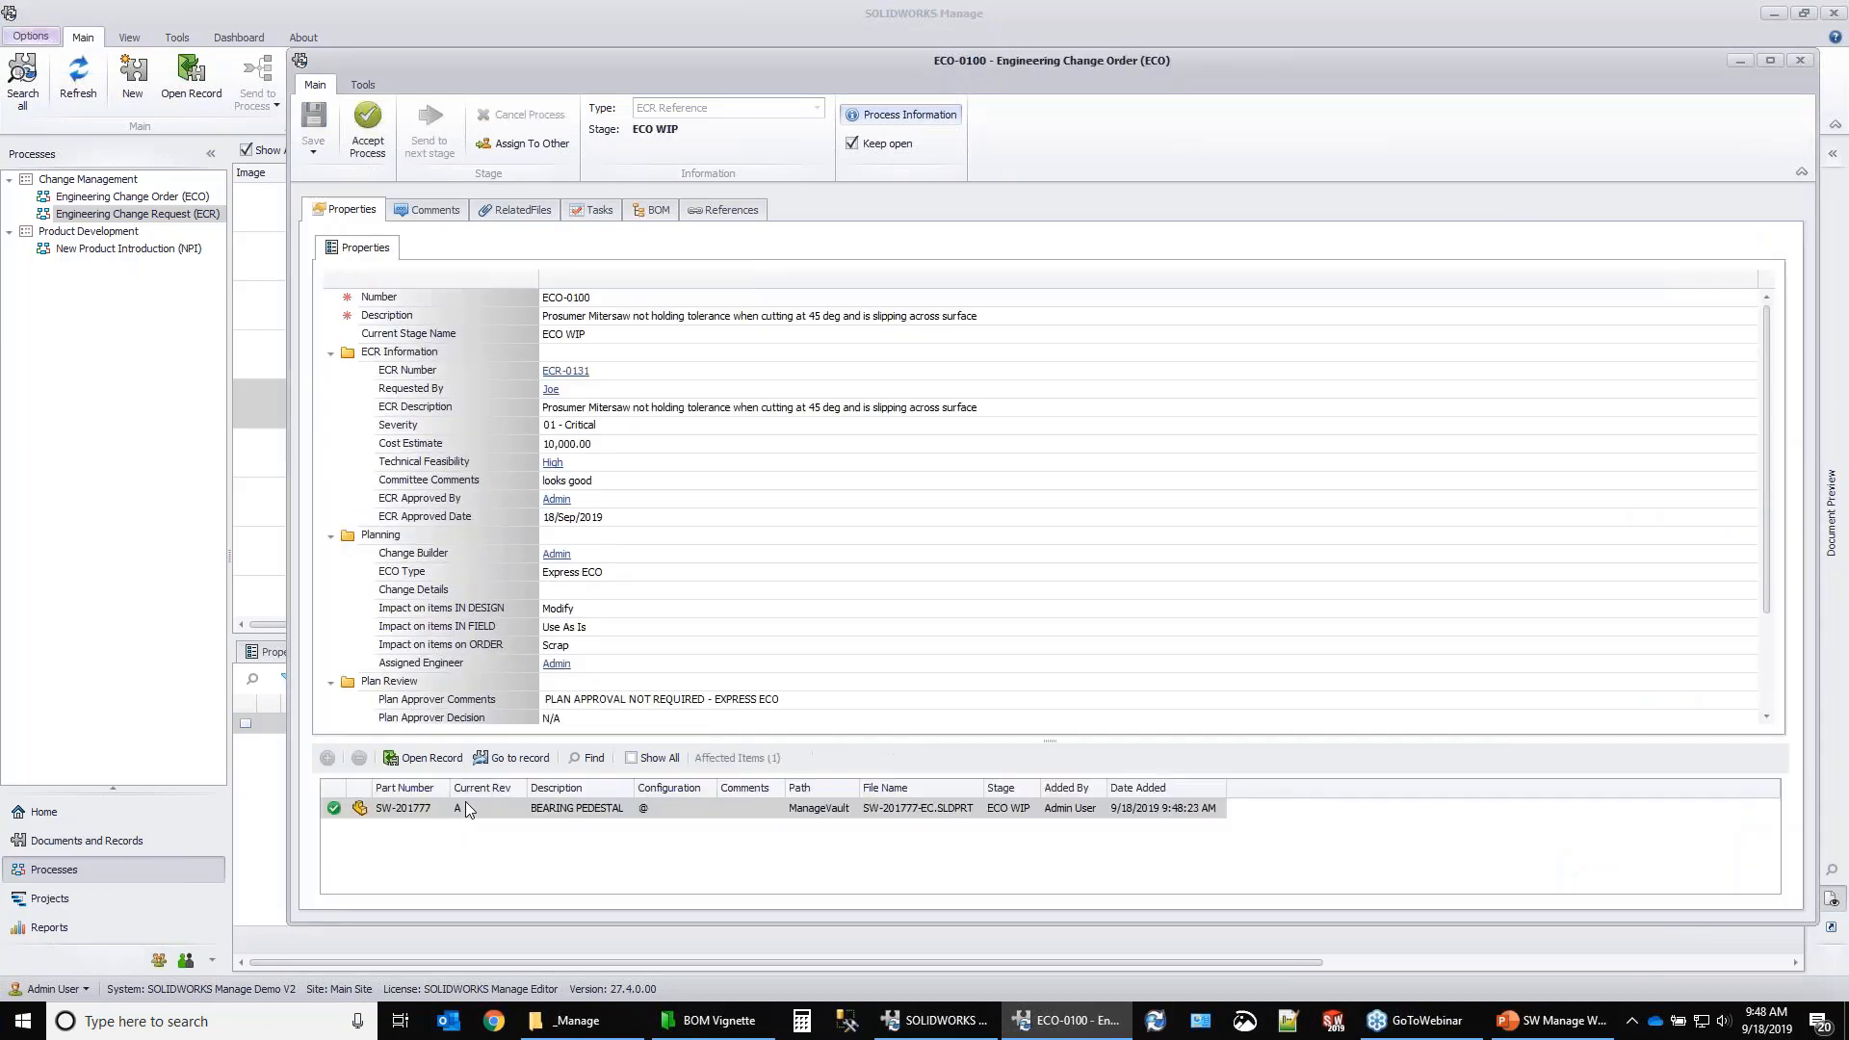
click(910, 116)
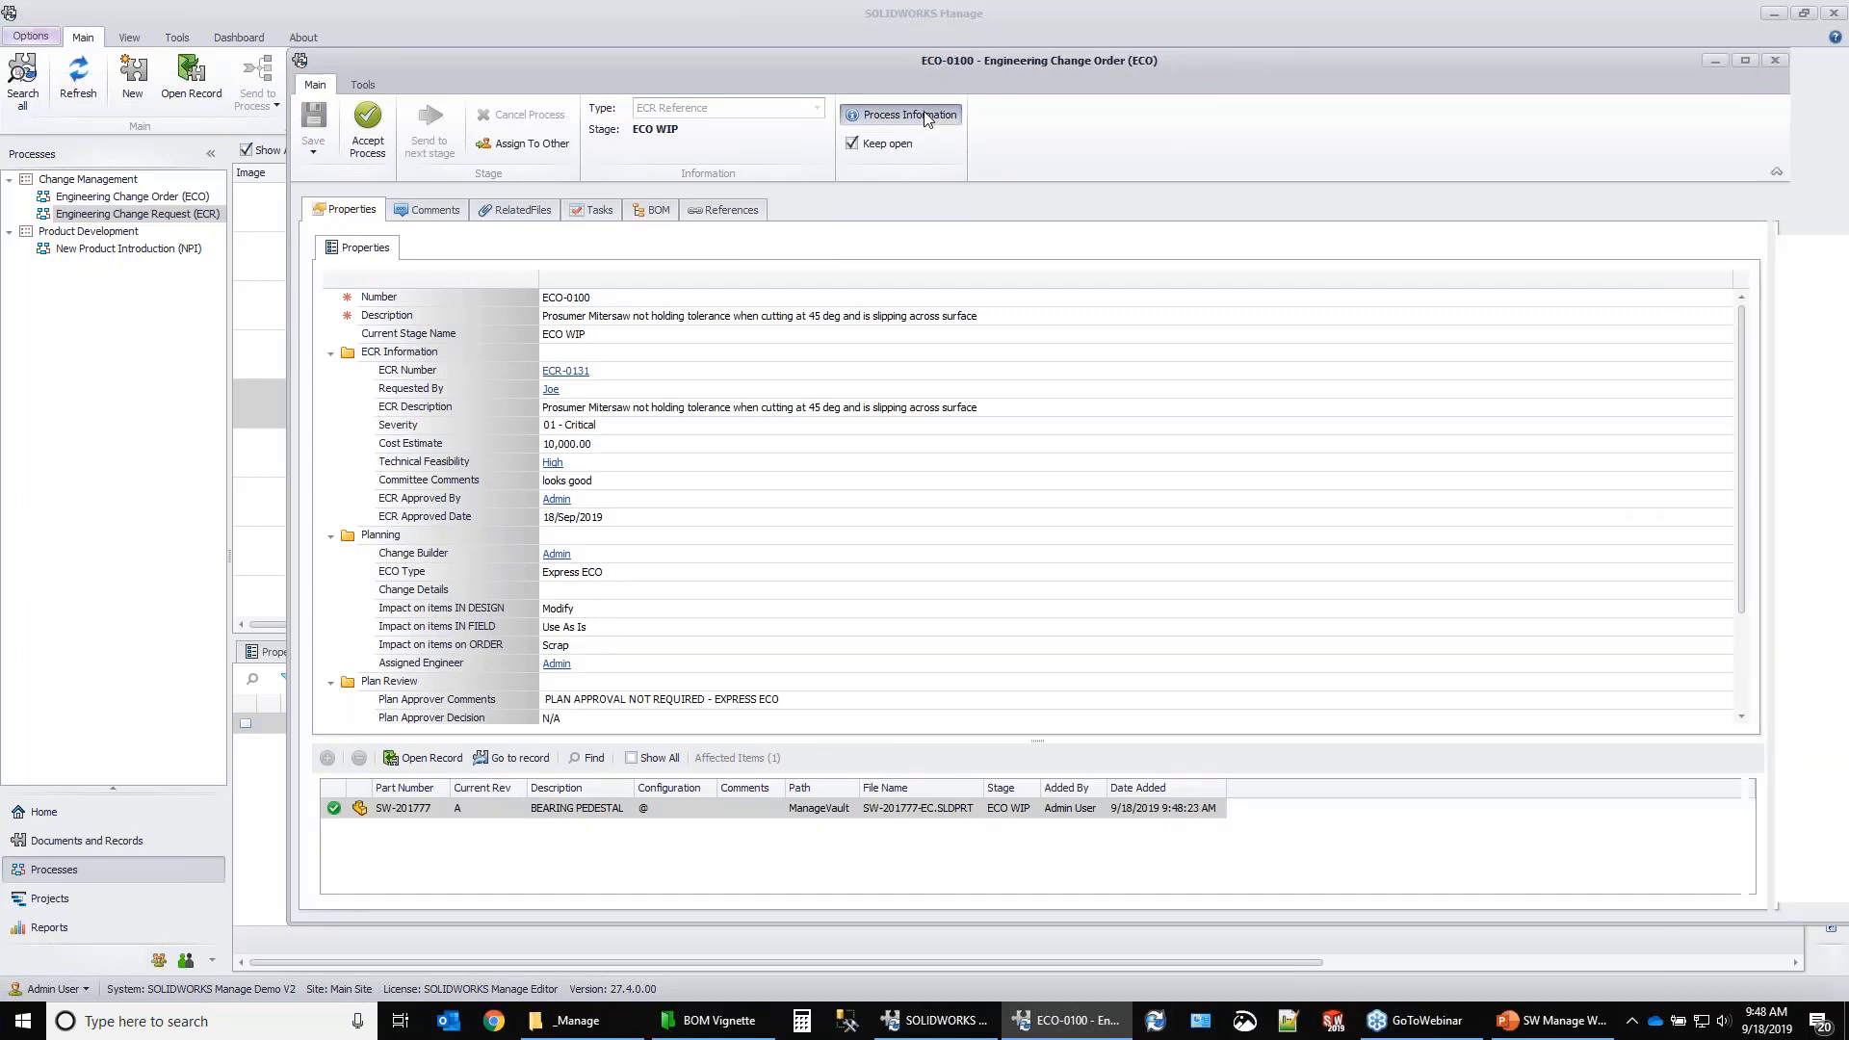
Read the ECO WIP stage notes, hide the process information, and look over the actions offered for affected item SW-201777.
drag(1107, 60, 858, 63)
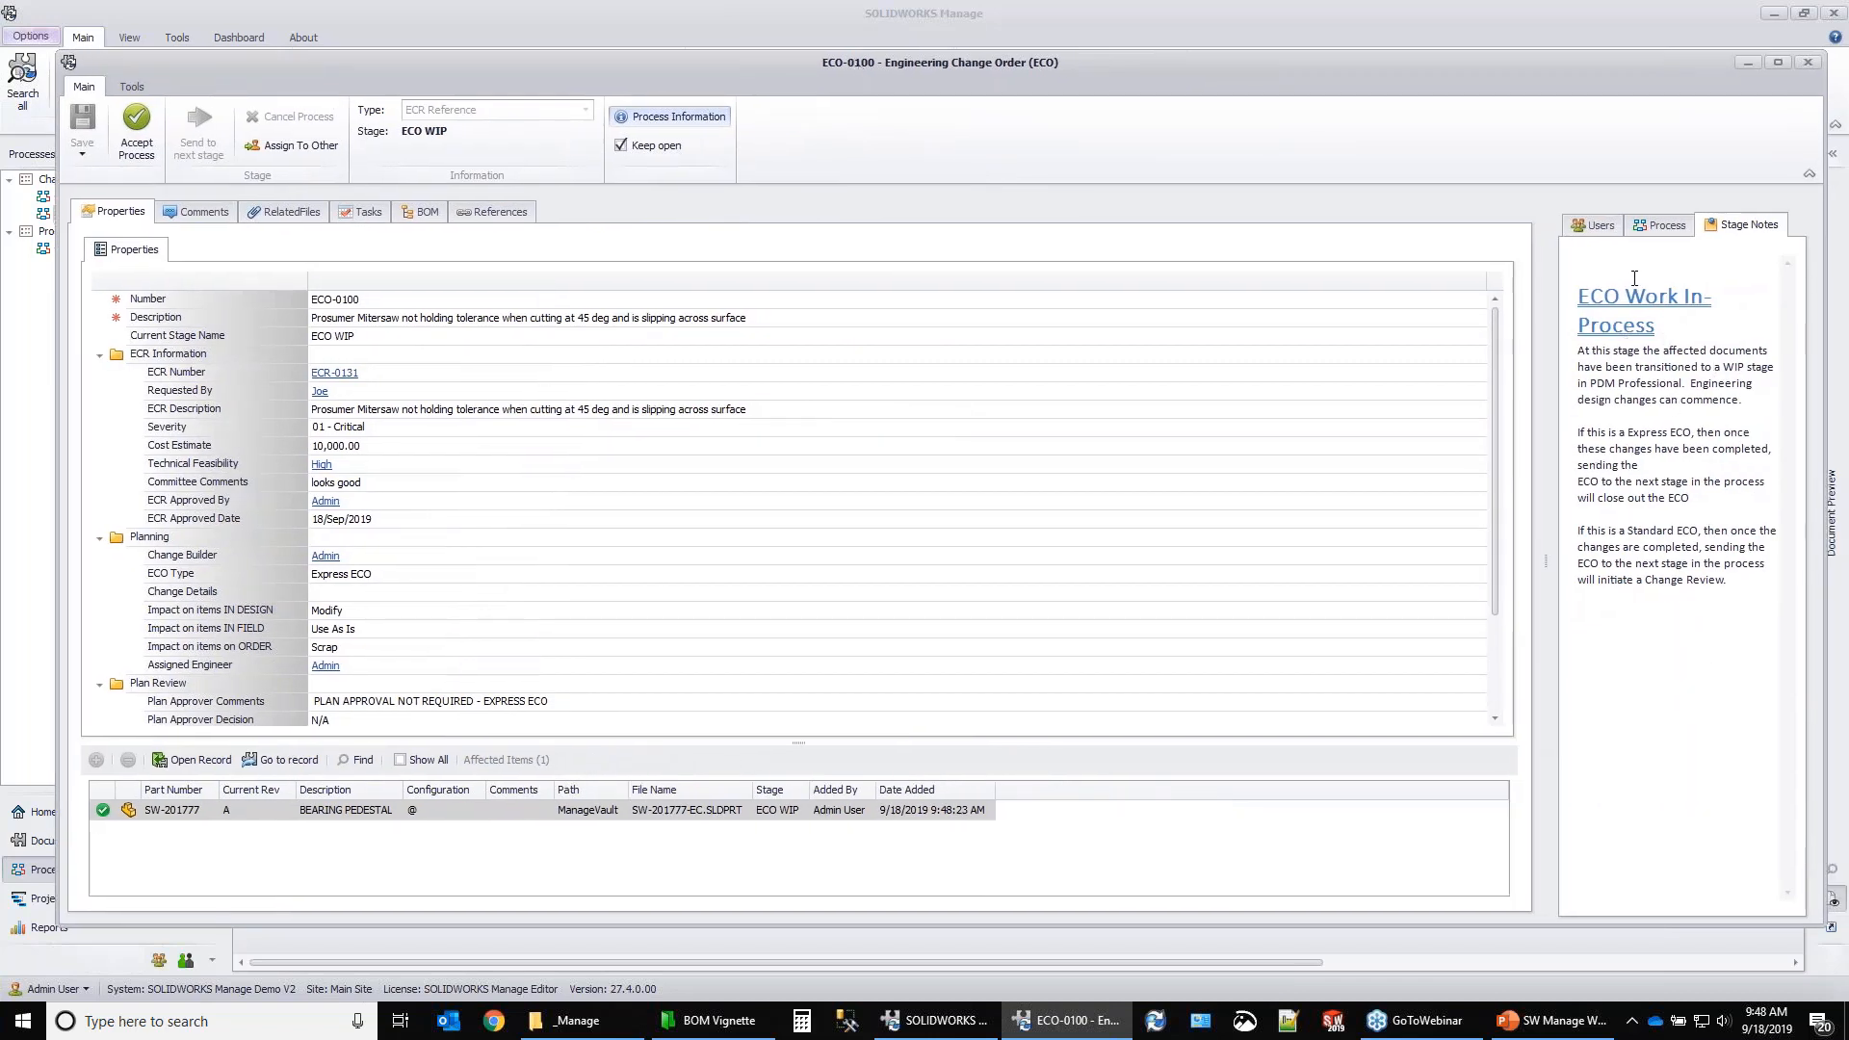
click(698, 117)
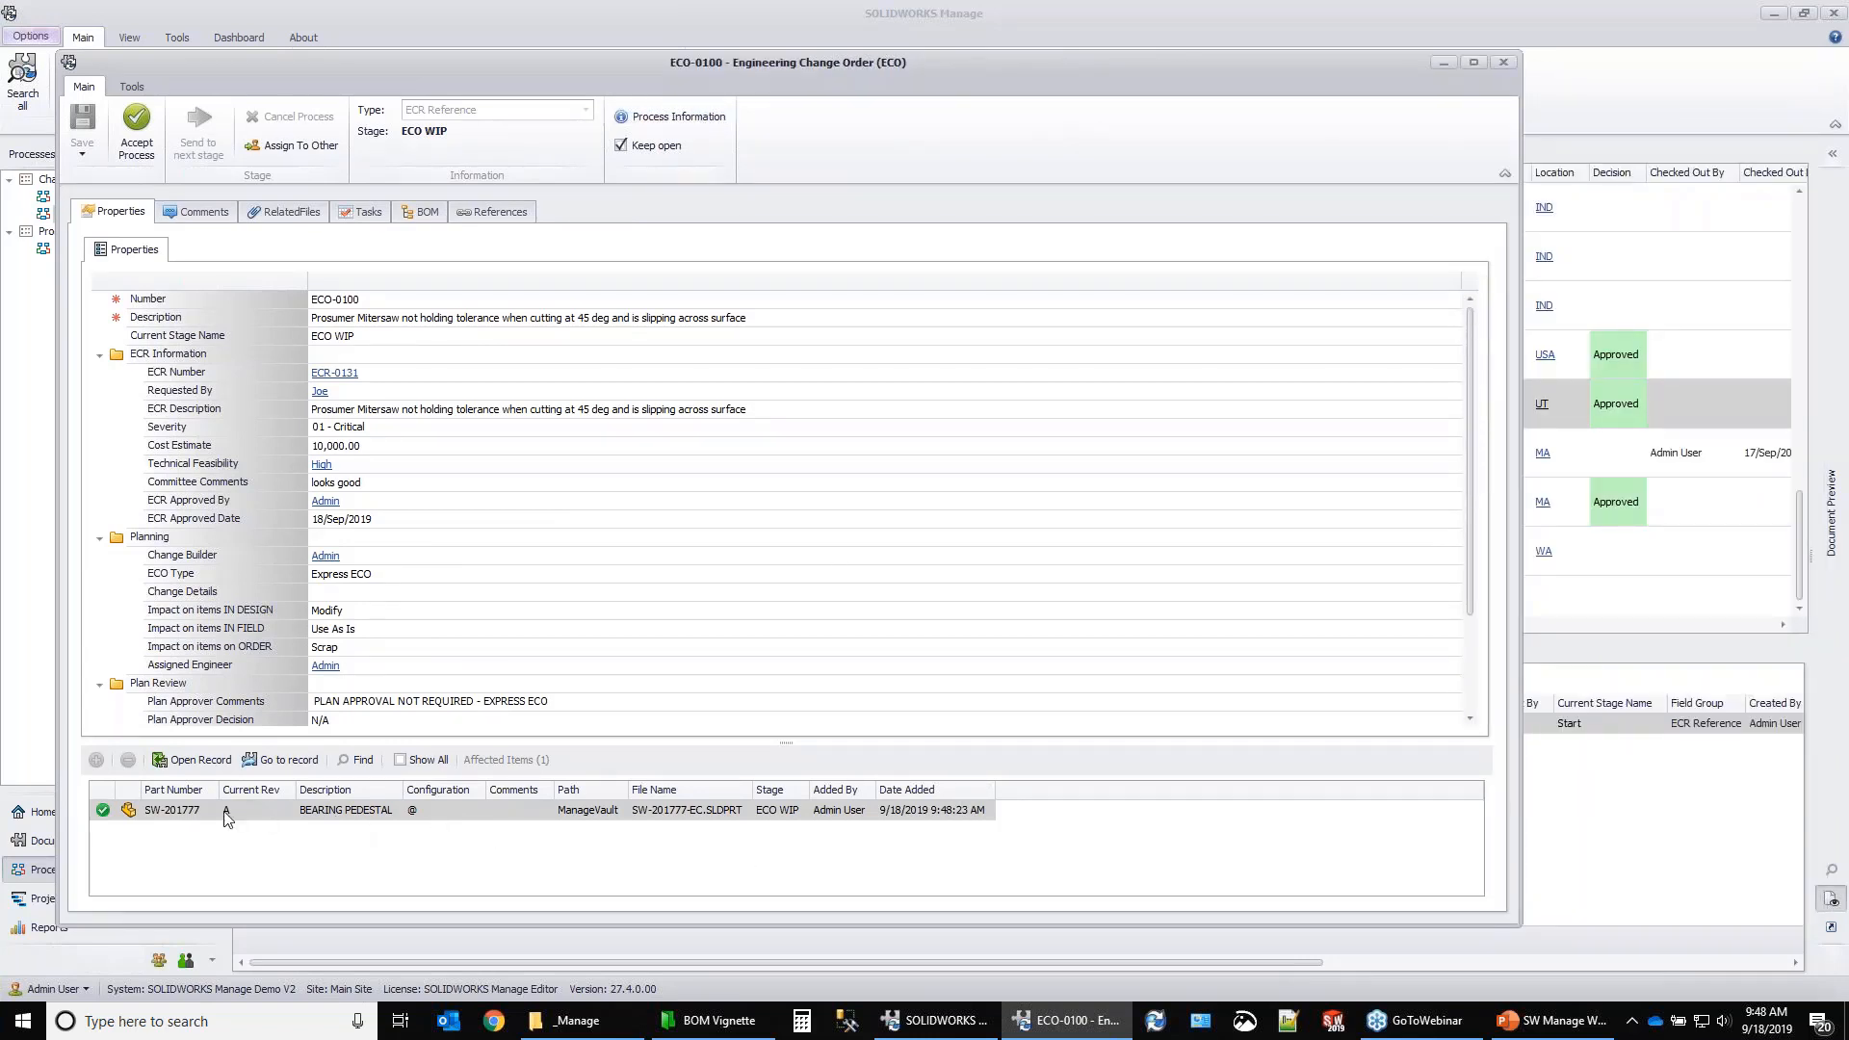
right_click(192, 821)
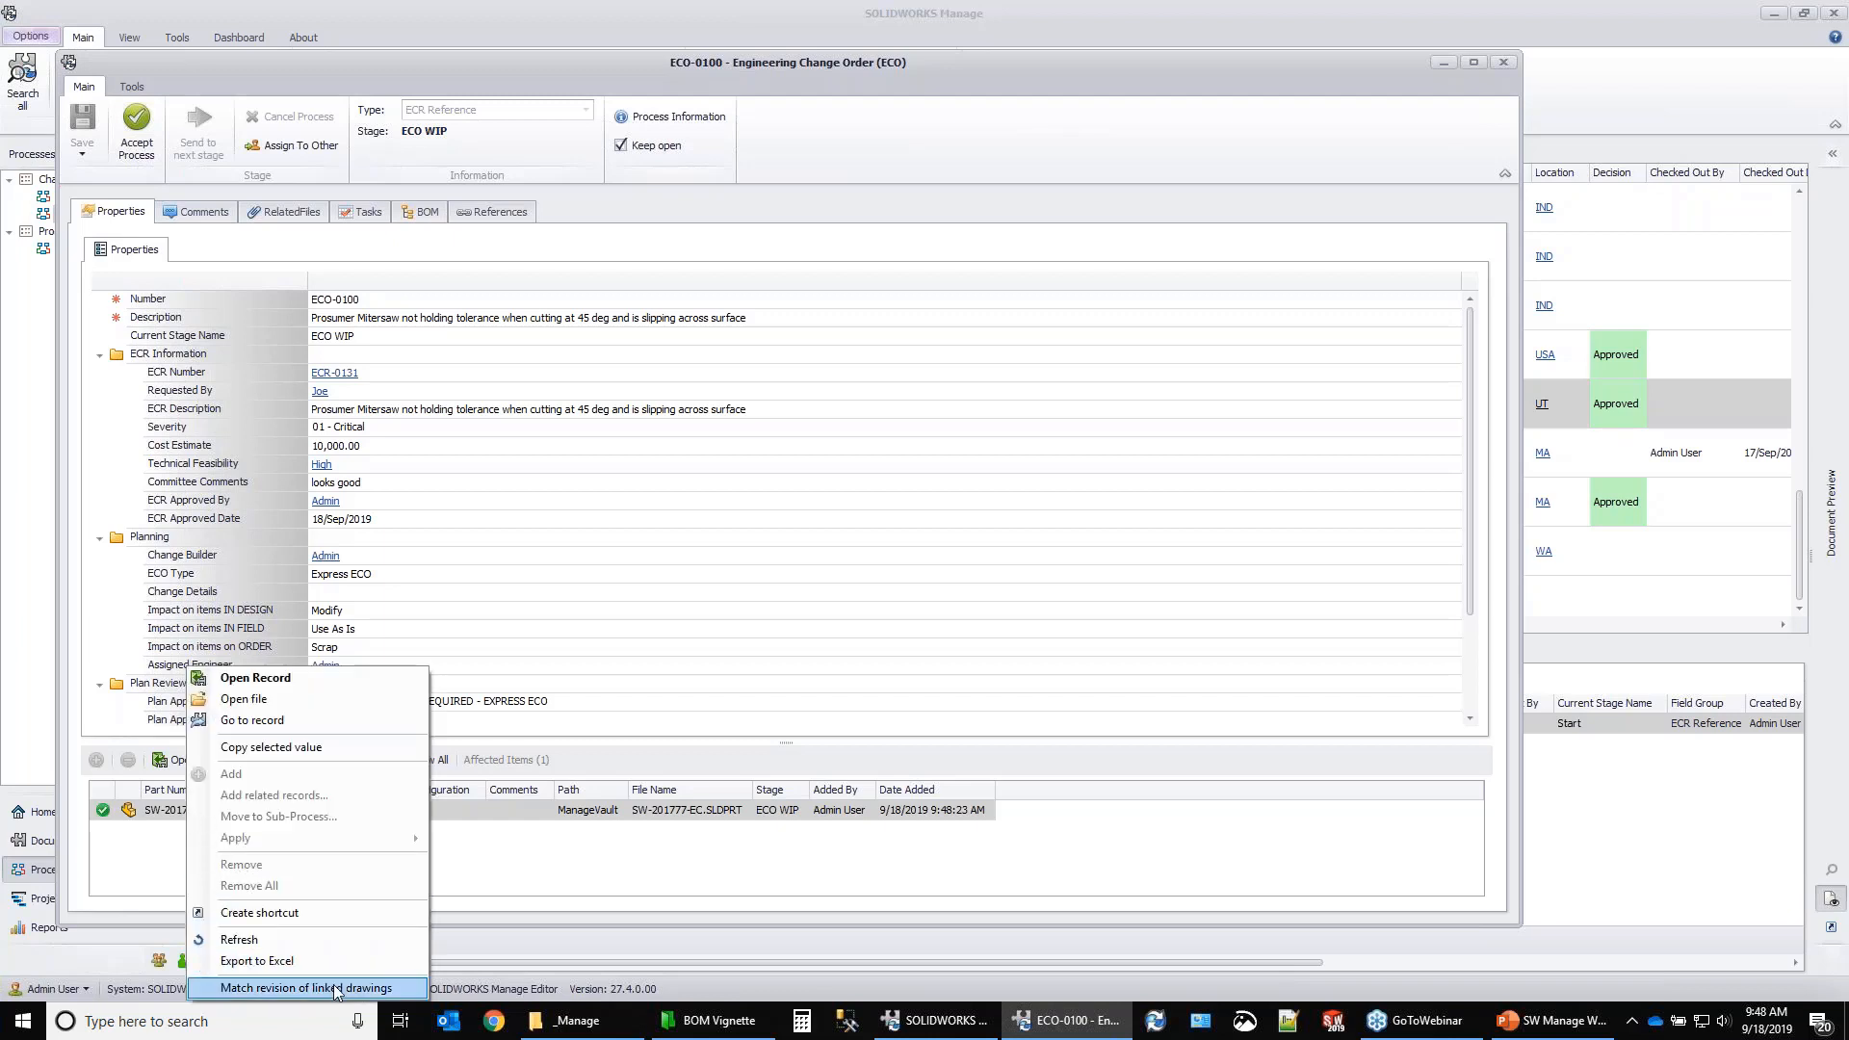
click(539, 866)
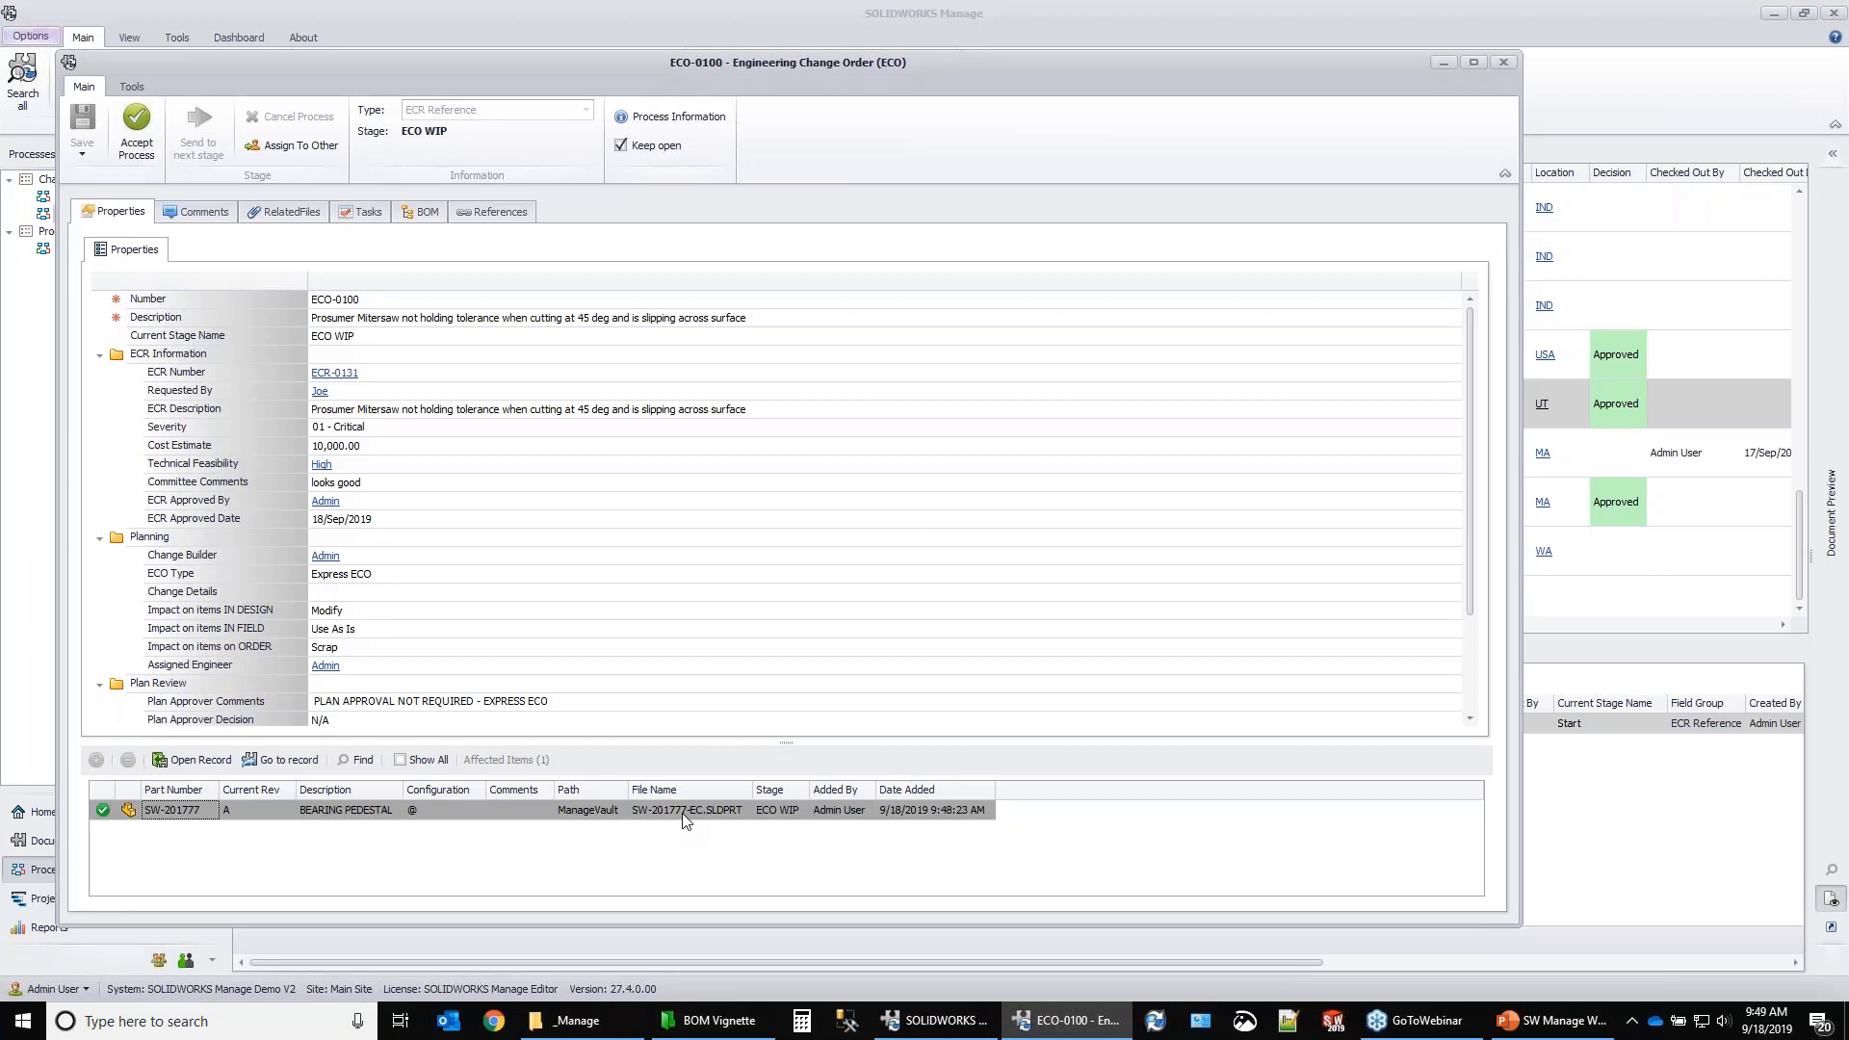
Switch to File Explorer to check the state of SW-201777-EC.SLDPRT in the vault's EC Vignette folder, and close the ECO-0100 window.
click(718, 1019)
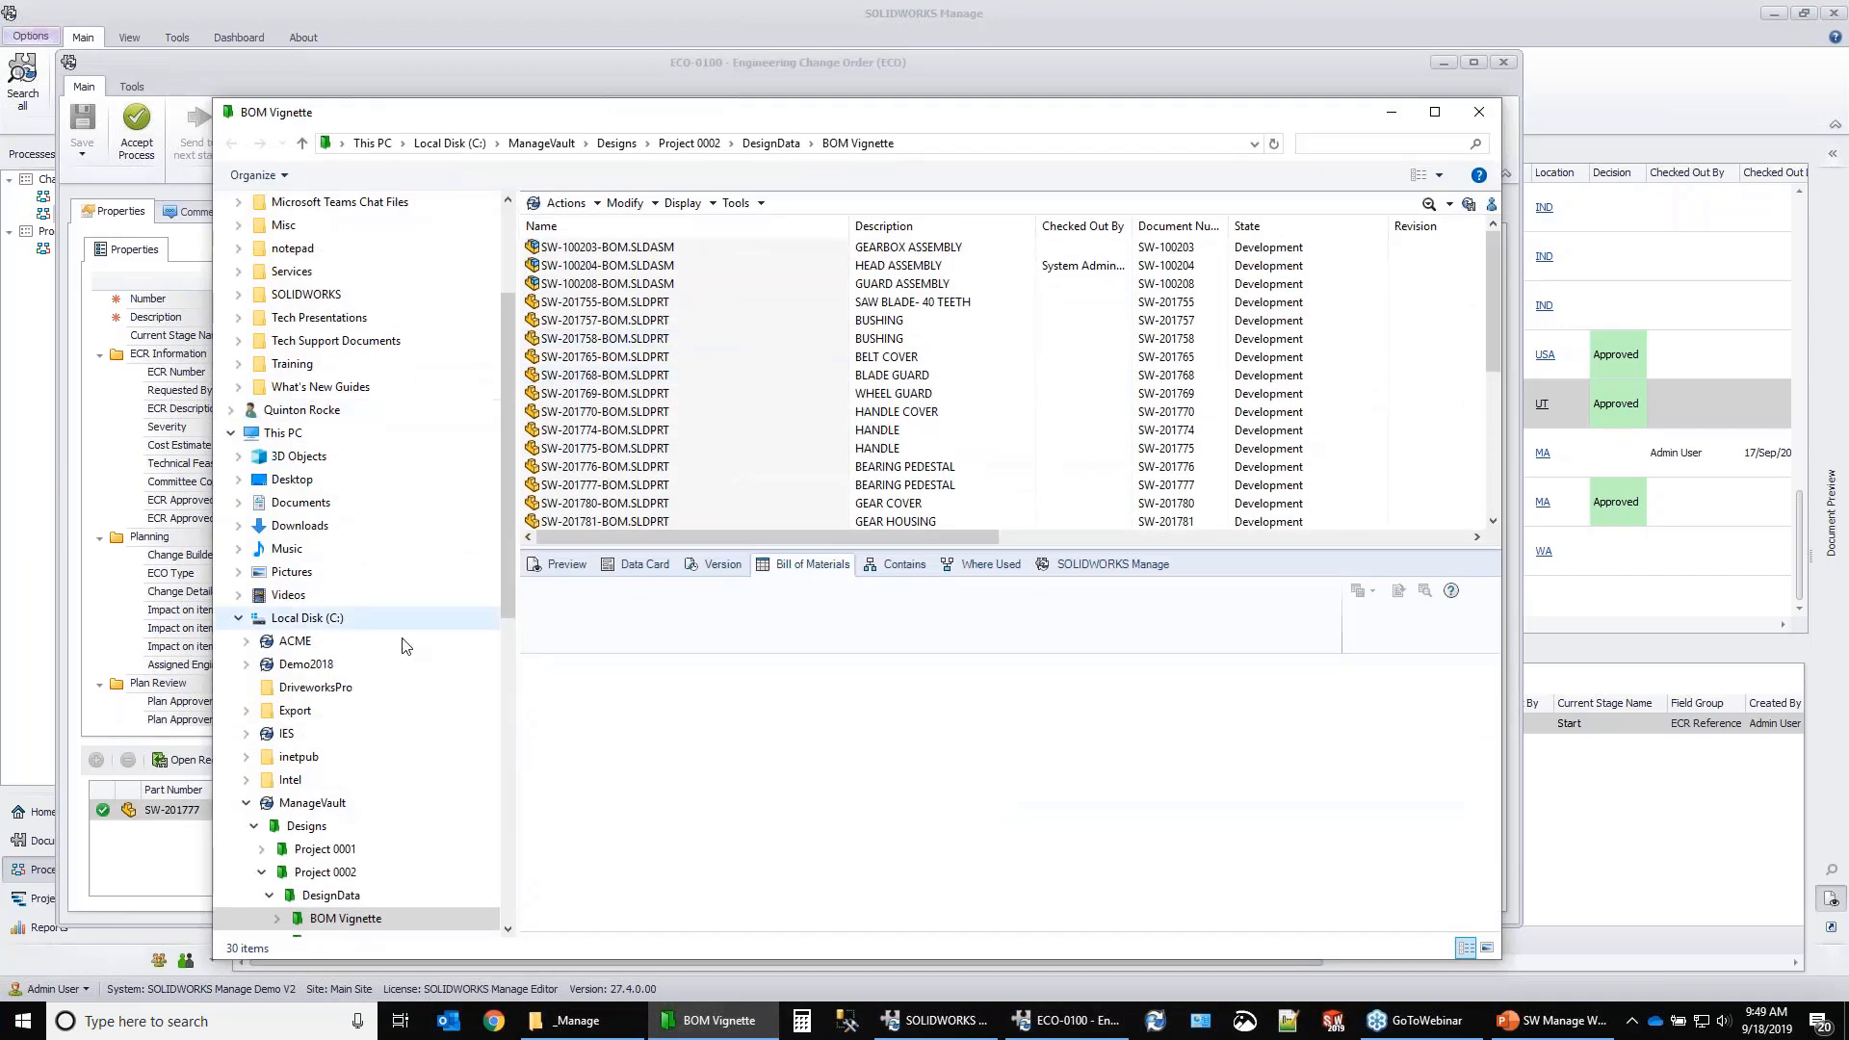
scroll(349, 905, down, 1)
click(349, 872)
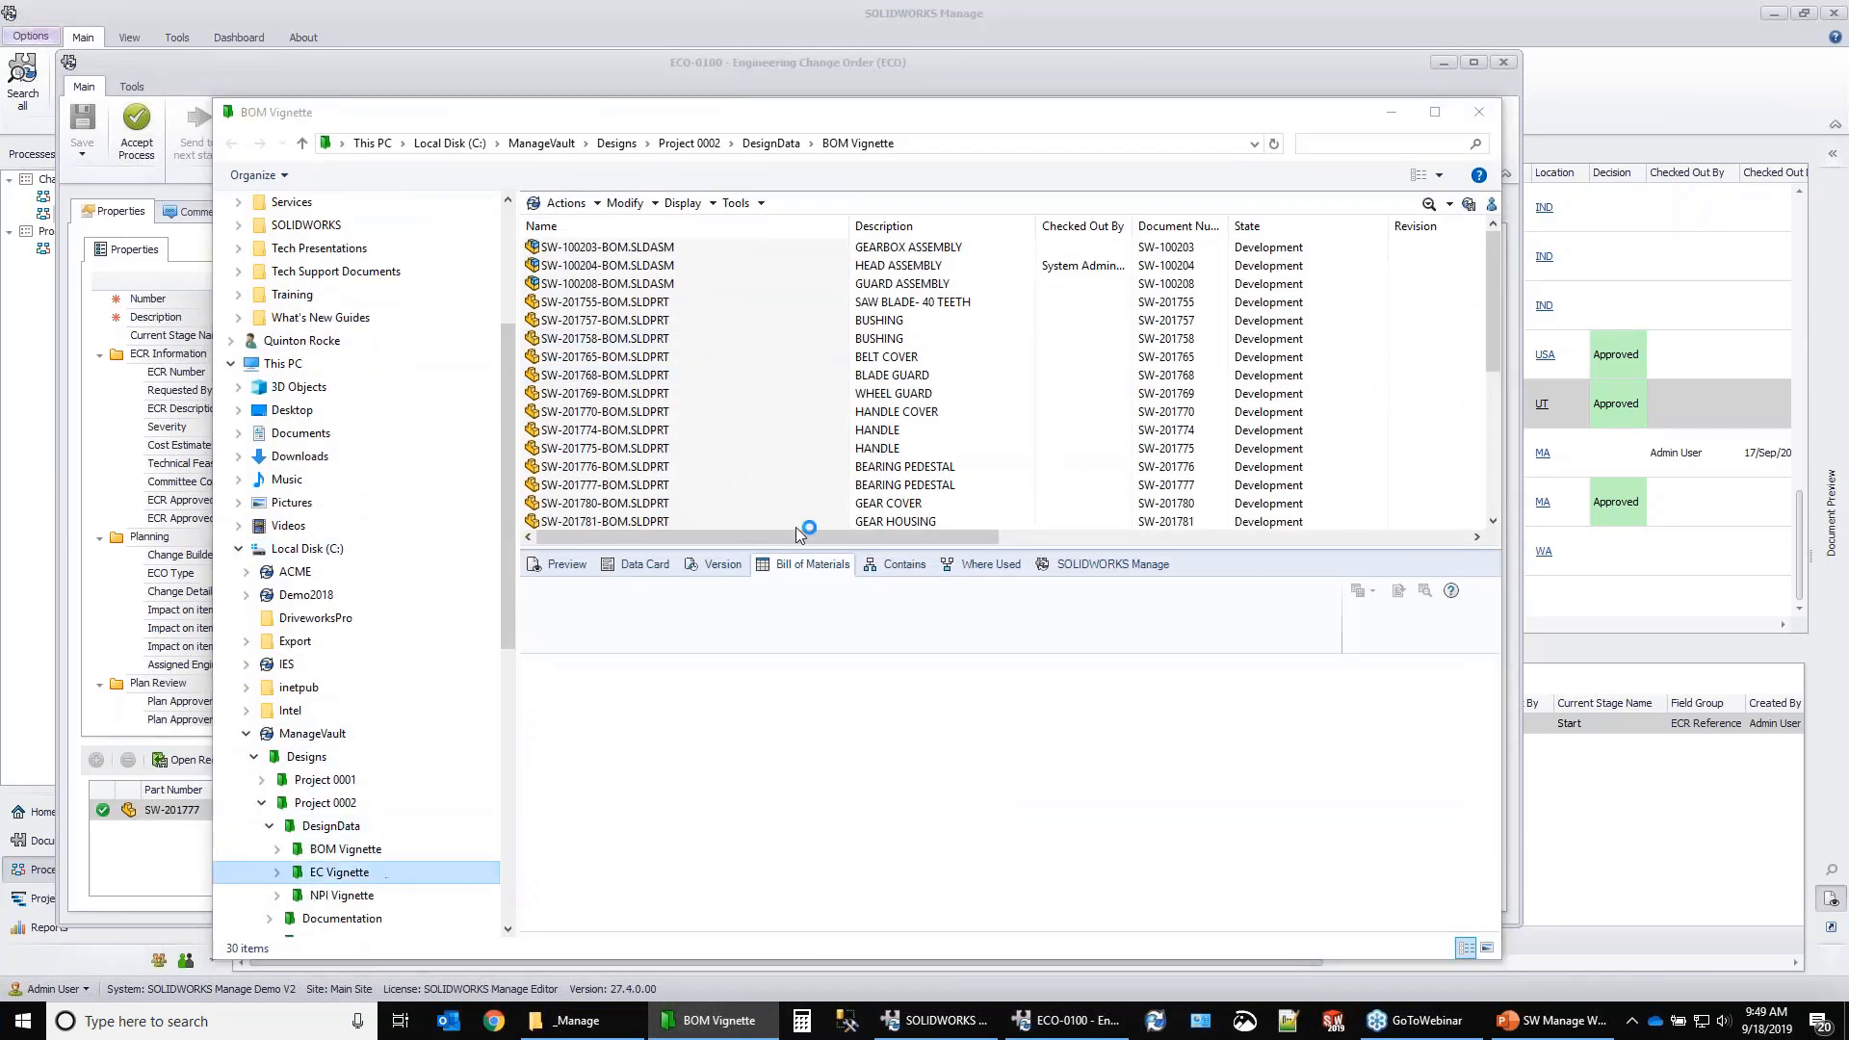
scroll(1289, 449, down, 4)
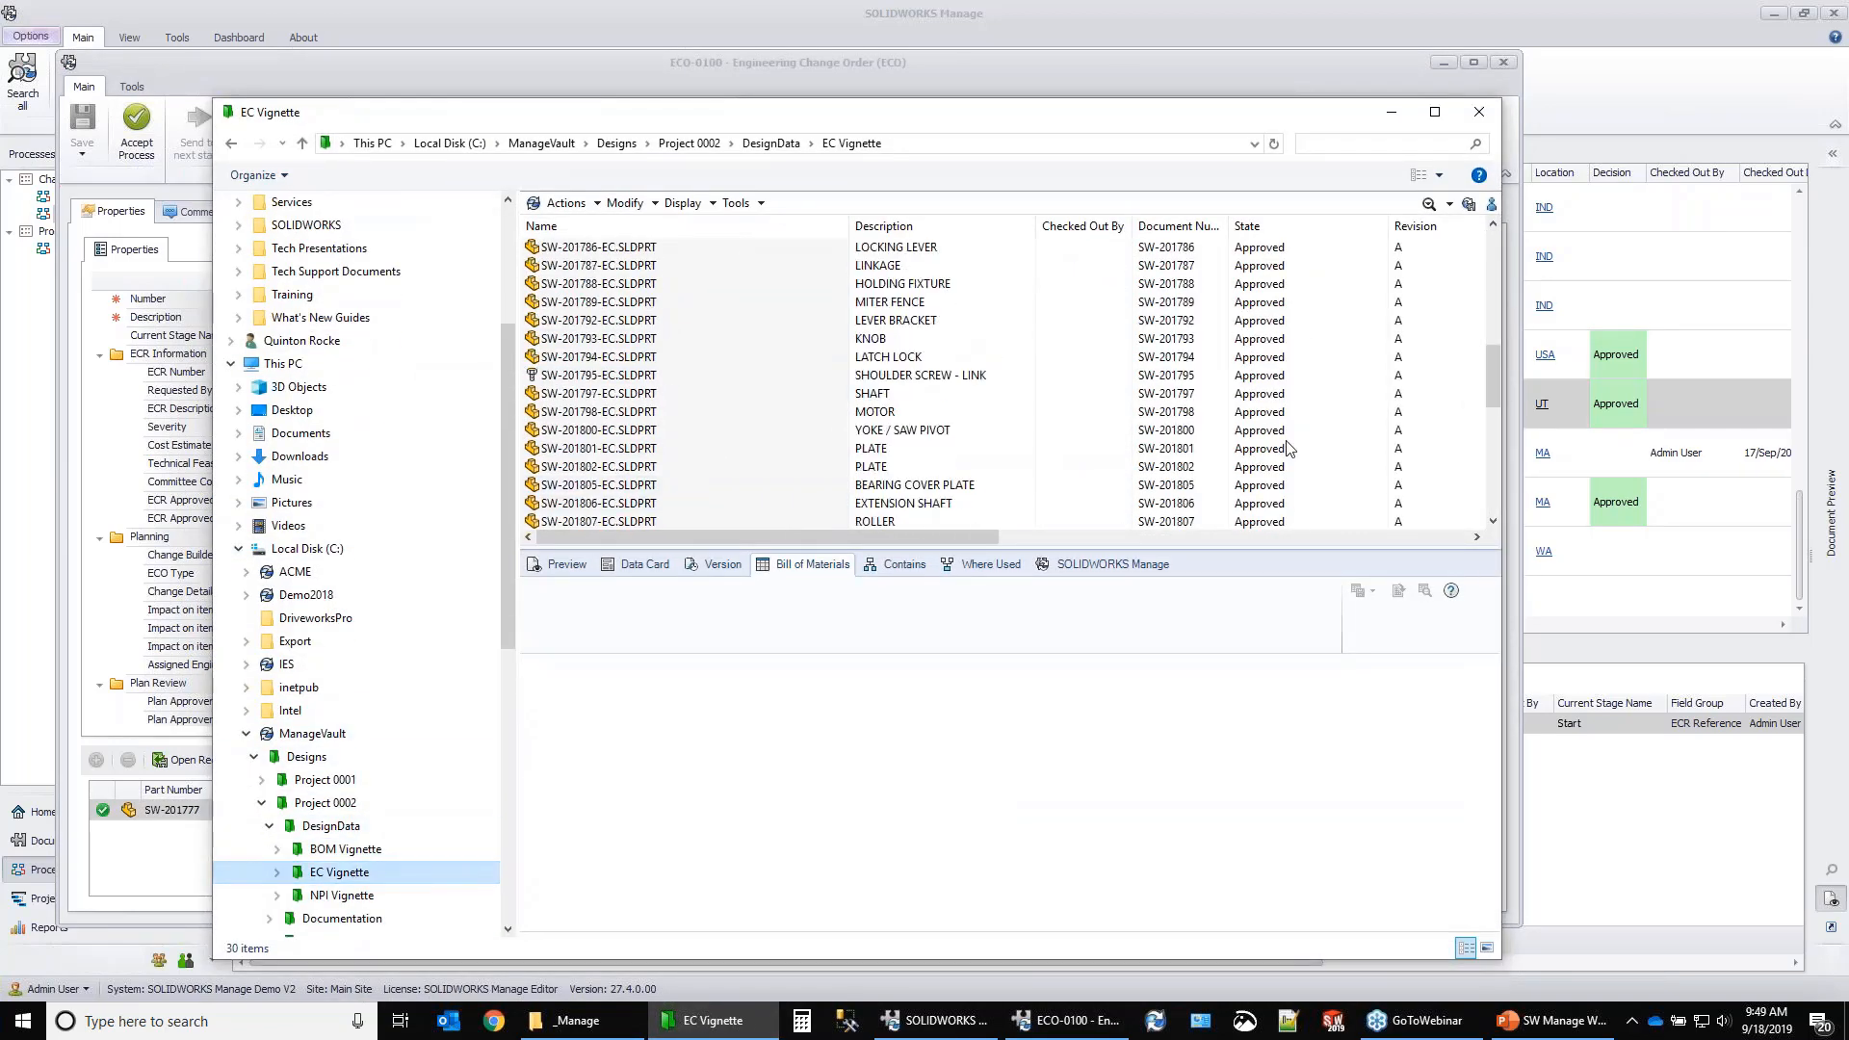
scroll(1289, 448, up, 3)
click(731, 339)
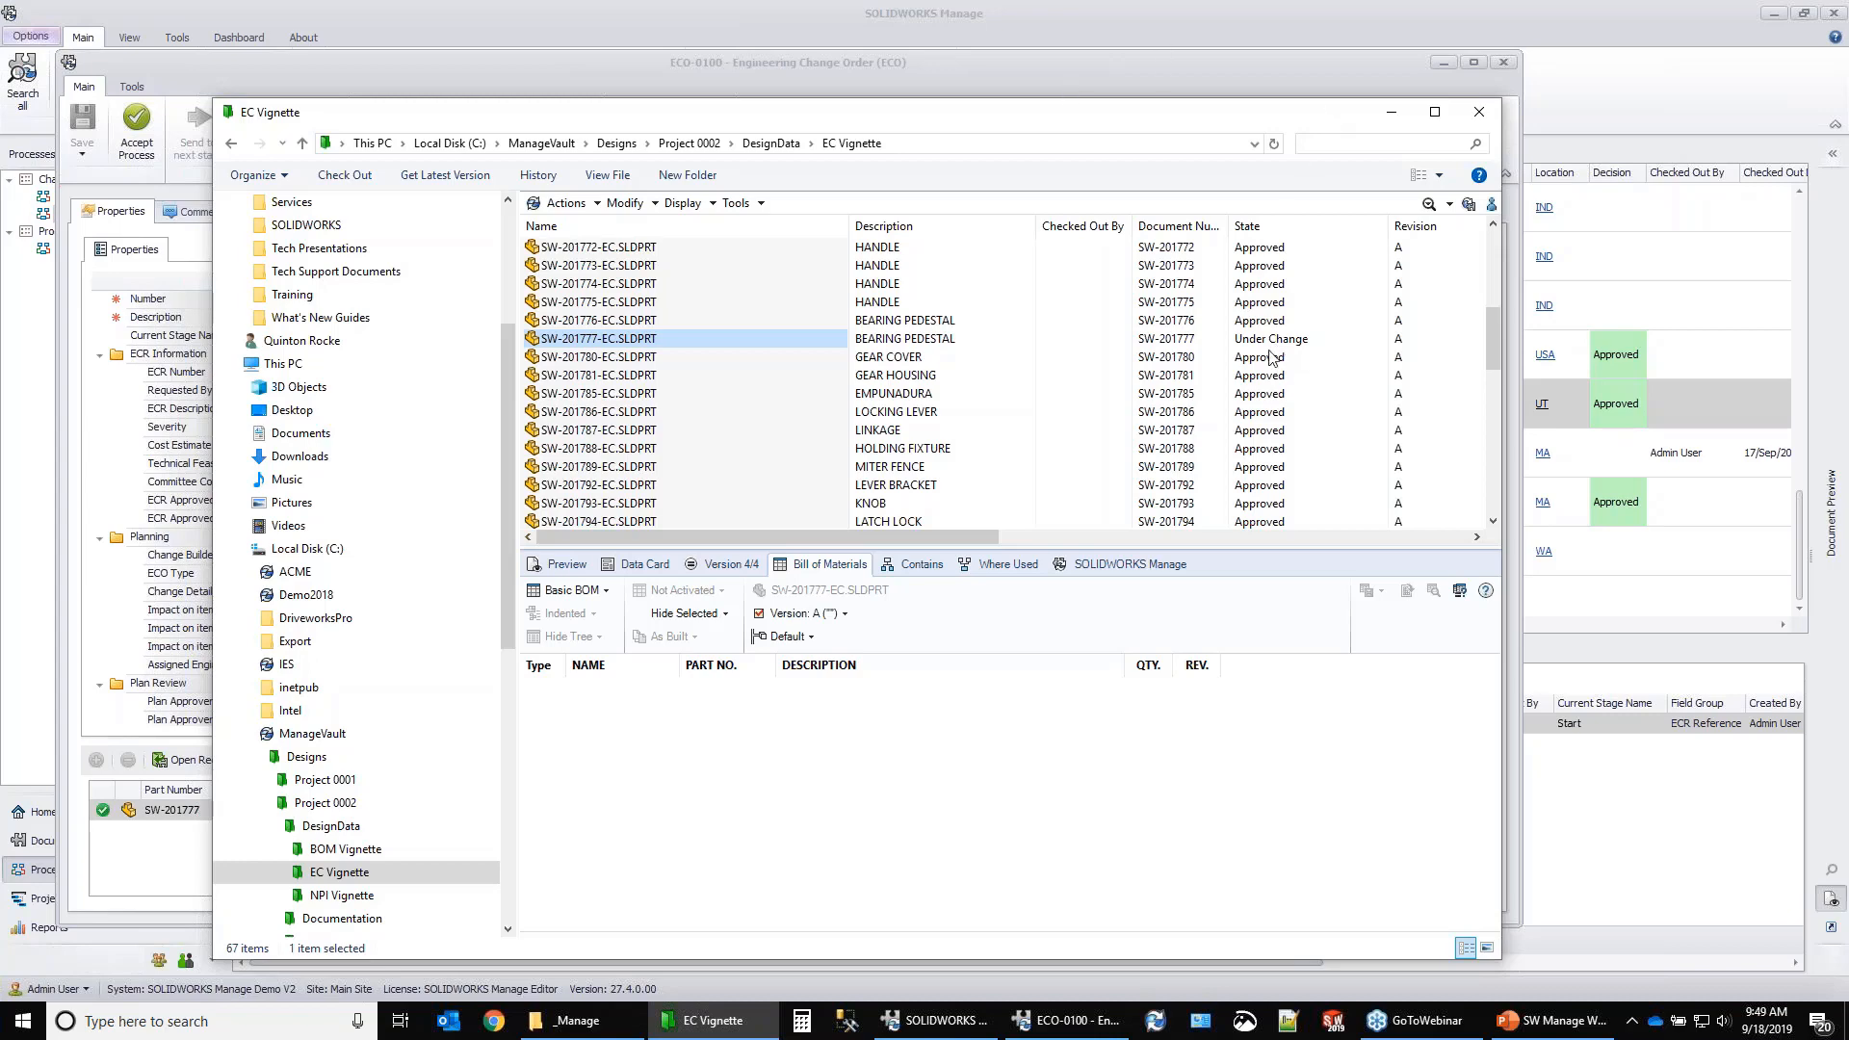
click(922, 69)
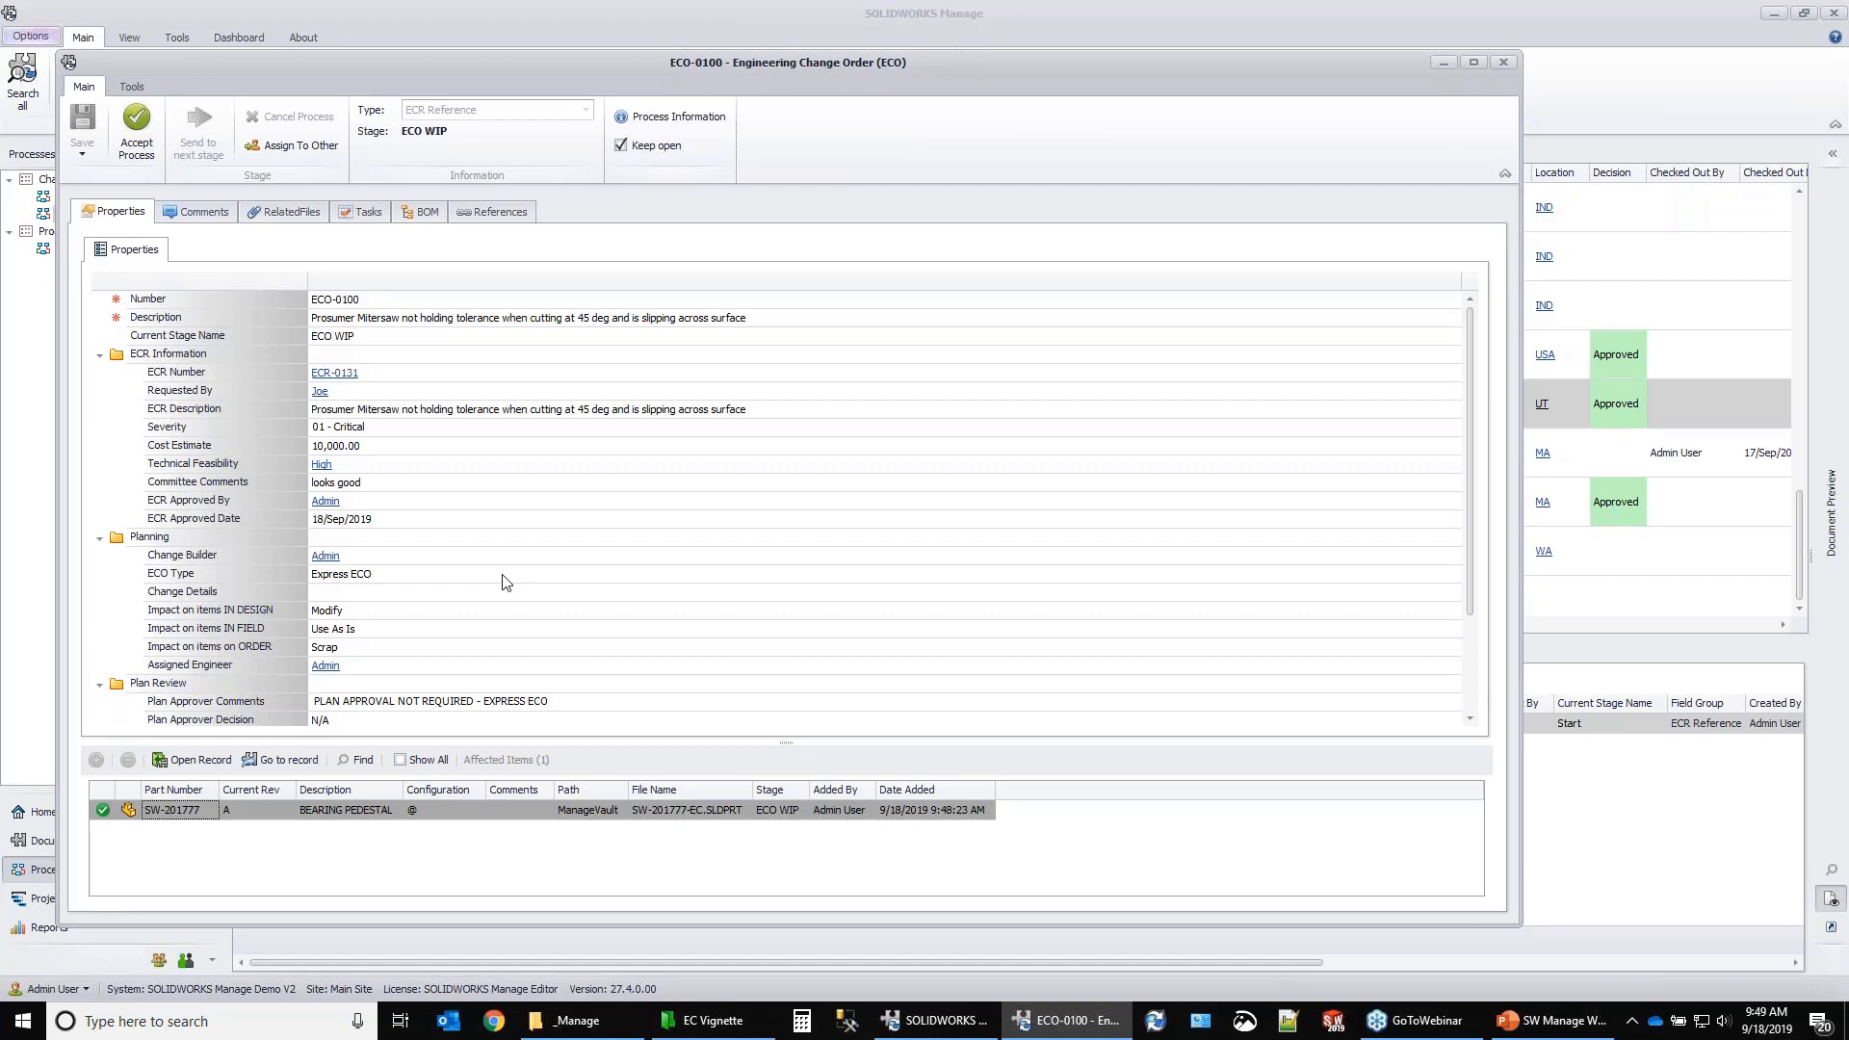
click(1500, 64)
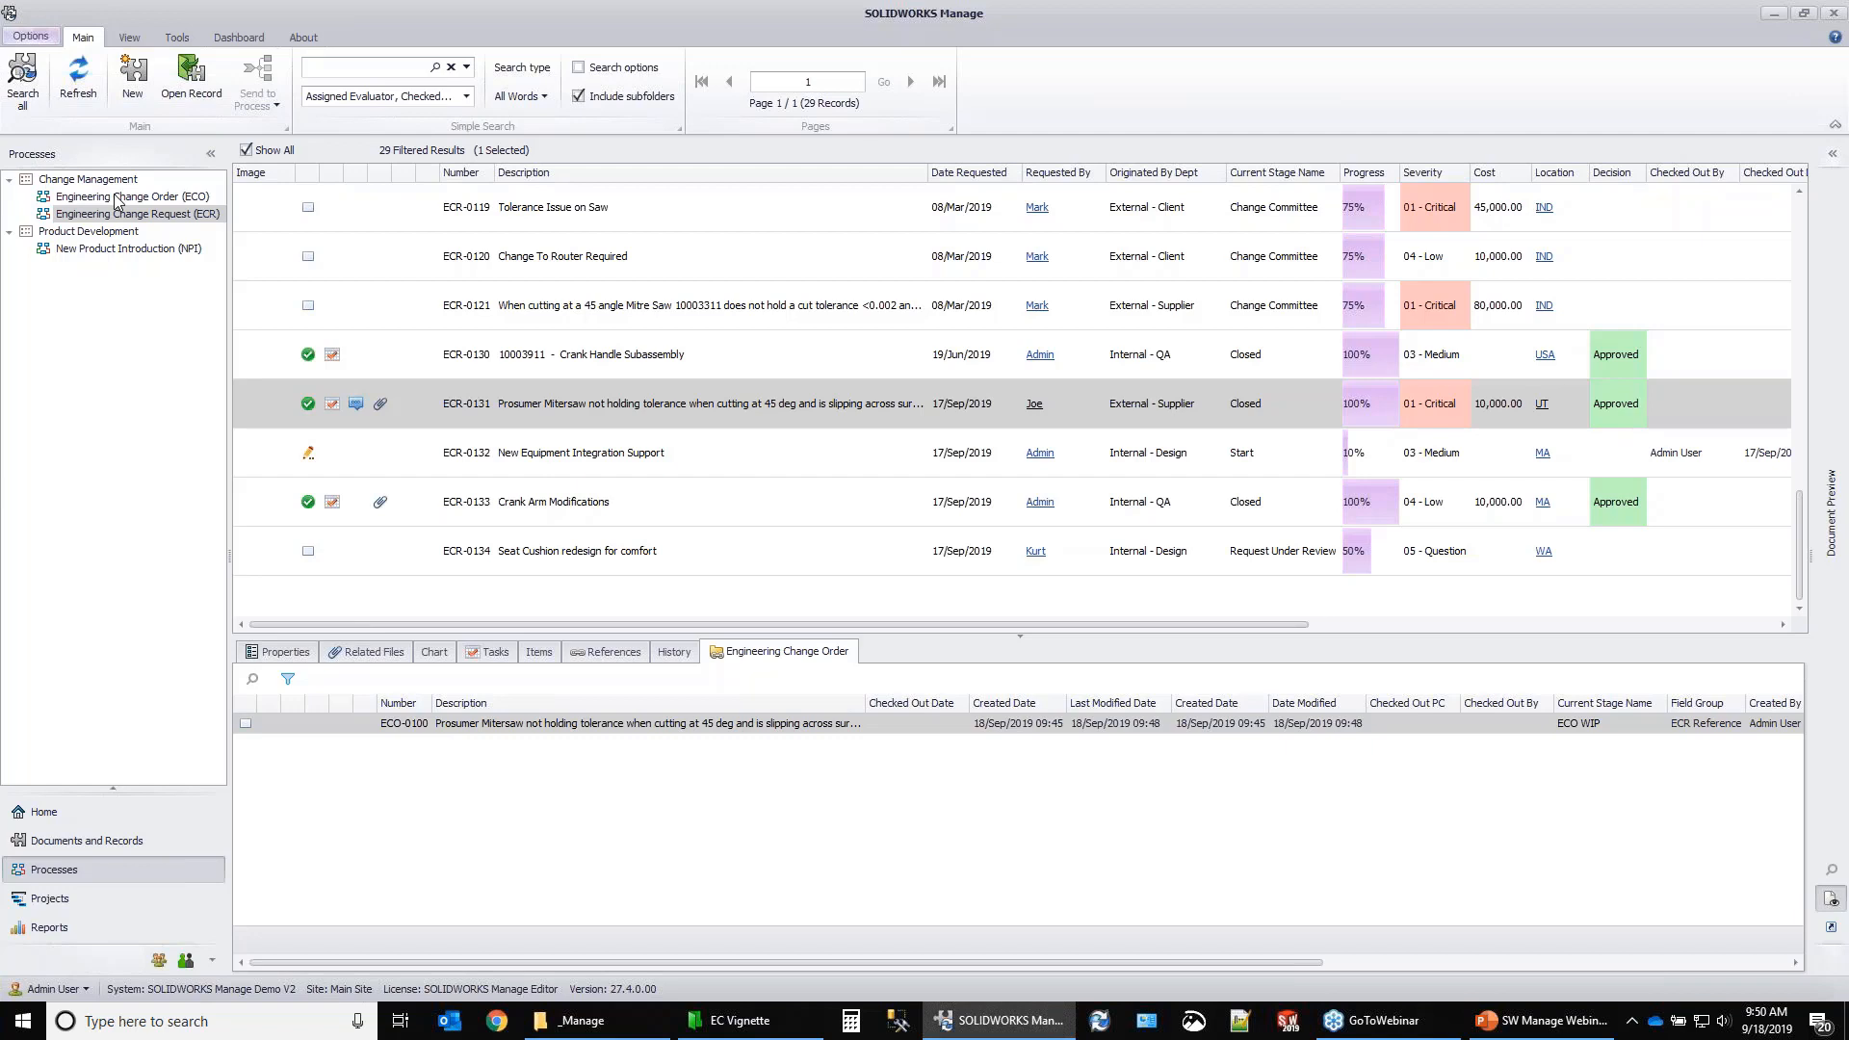
Show the process overview of New Product Introduction (NPI), enlarged to review its stages and gates, and close it.
click(140, 250)
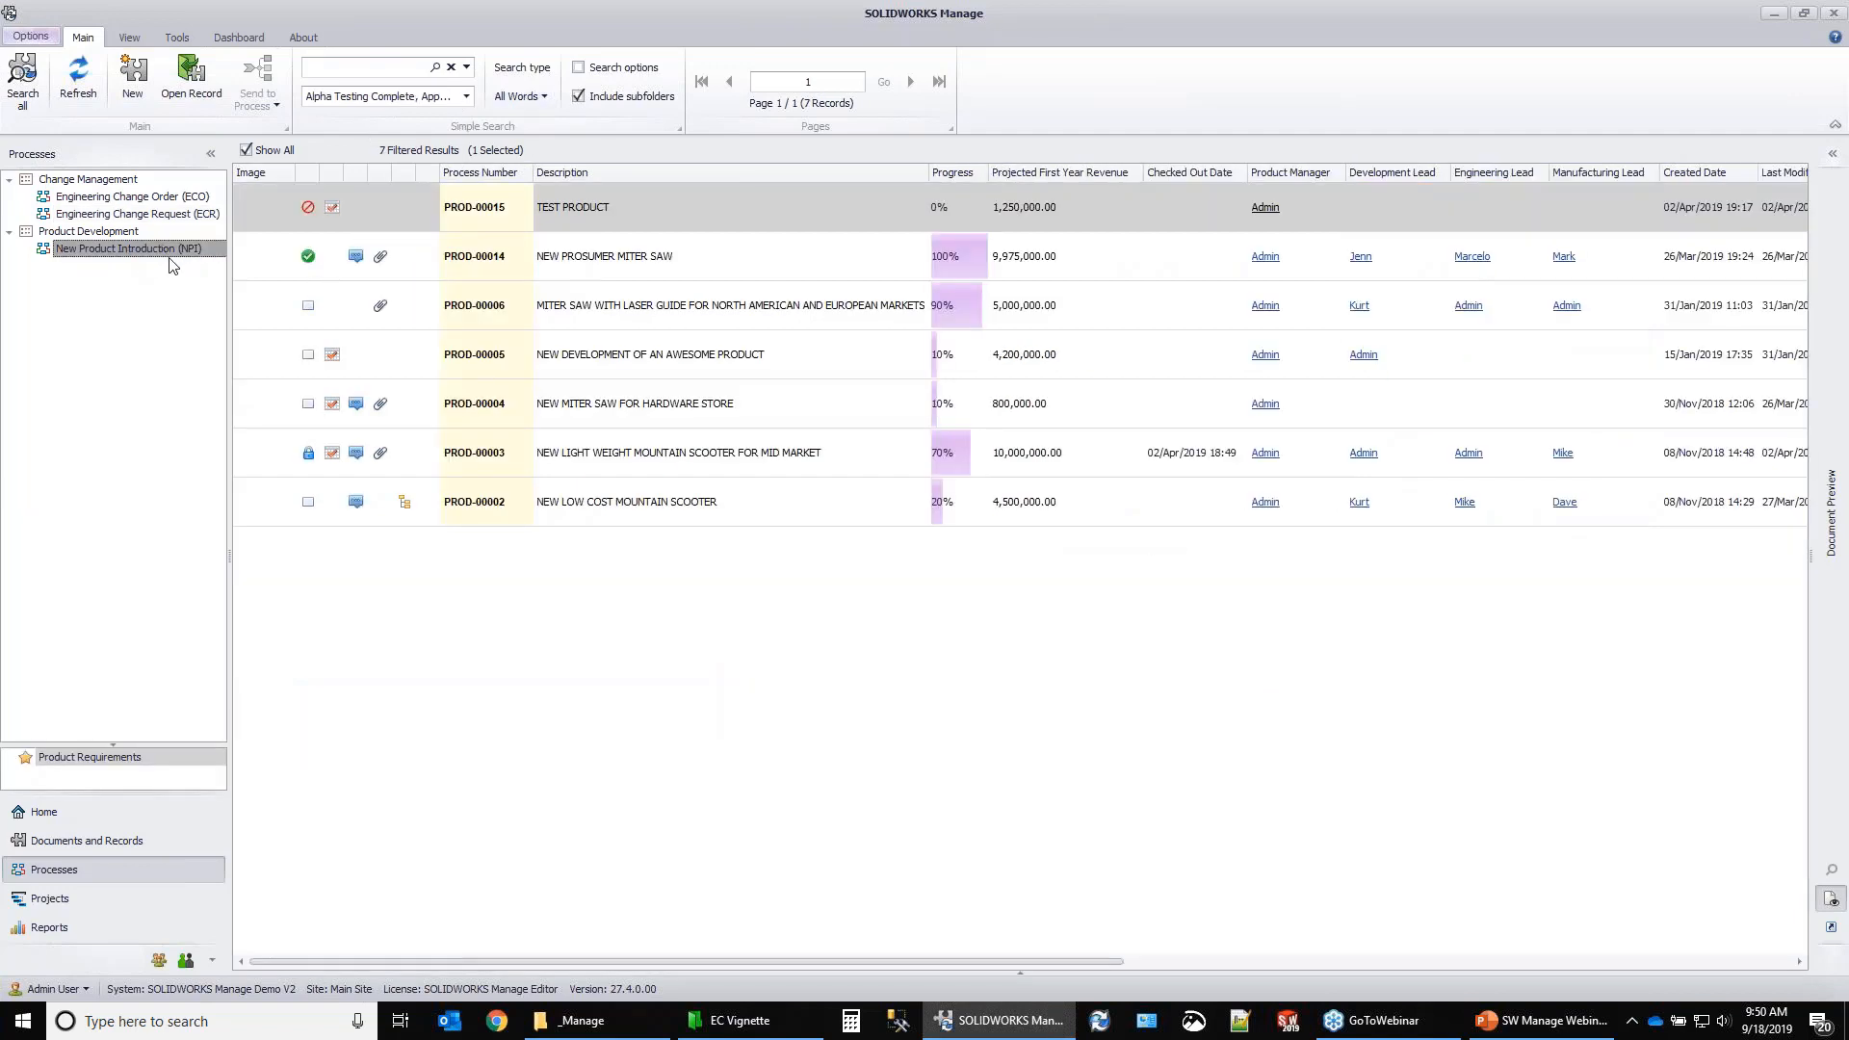
right_click(162, 252)
mouse_move(253, 368)
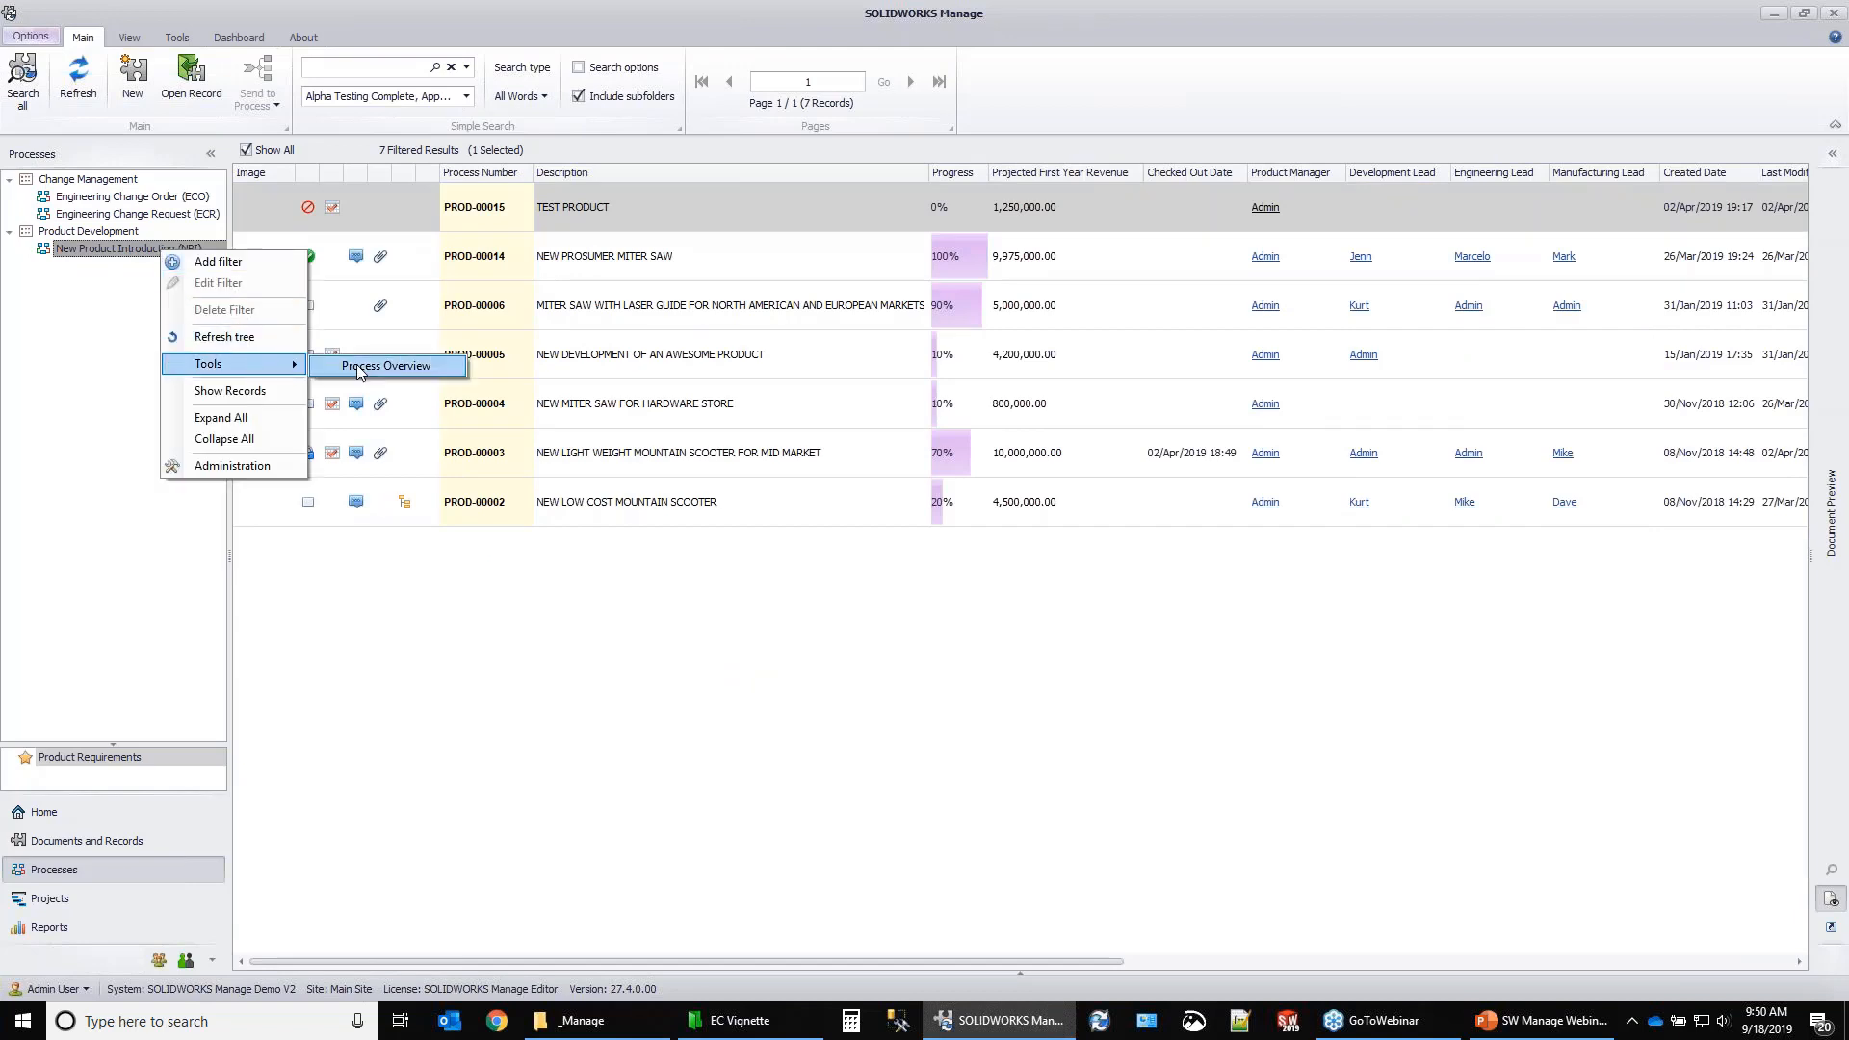
click(358, 373)
drag(1069, 266, 851, 213)
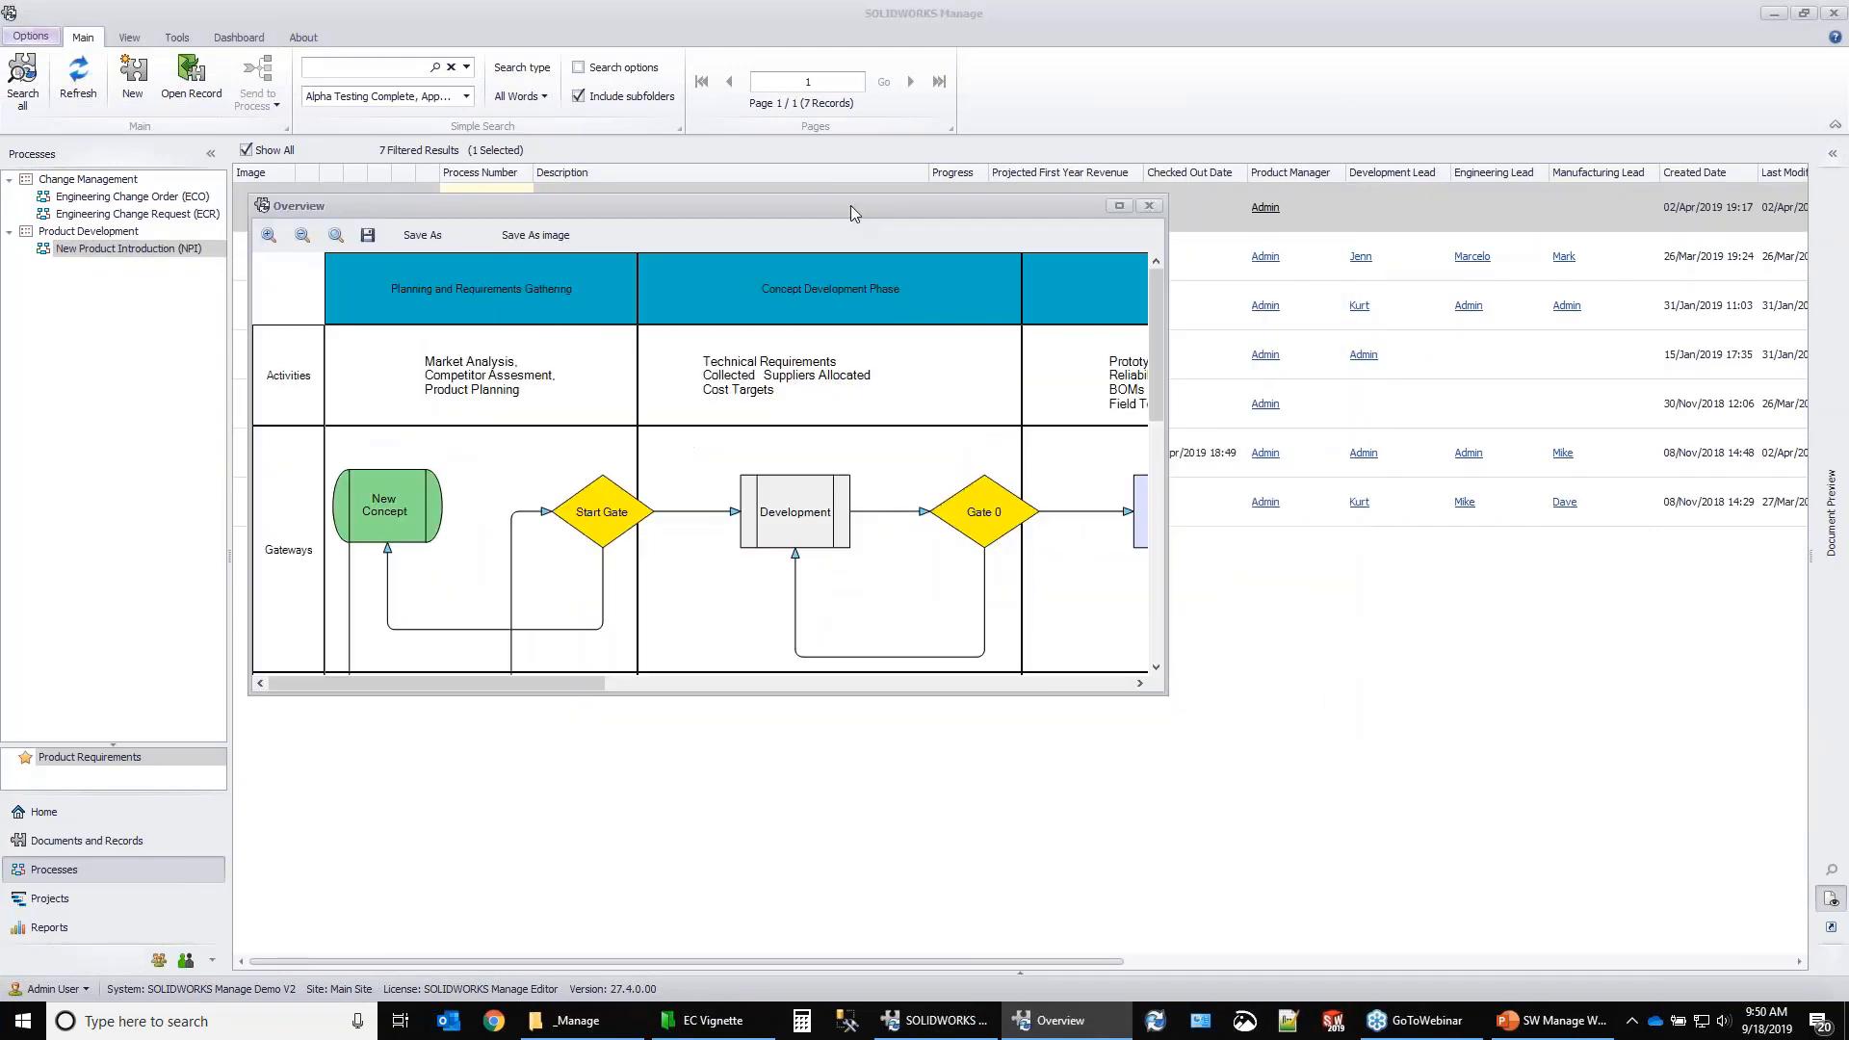
drag(1166, 694, 1652, 971)
mouse_move(969, 958)
mouse_down()
mouse_move(1488, 964)
mouse_move(962, 958)
mouse_up()
click(770, 528)
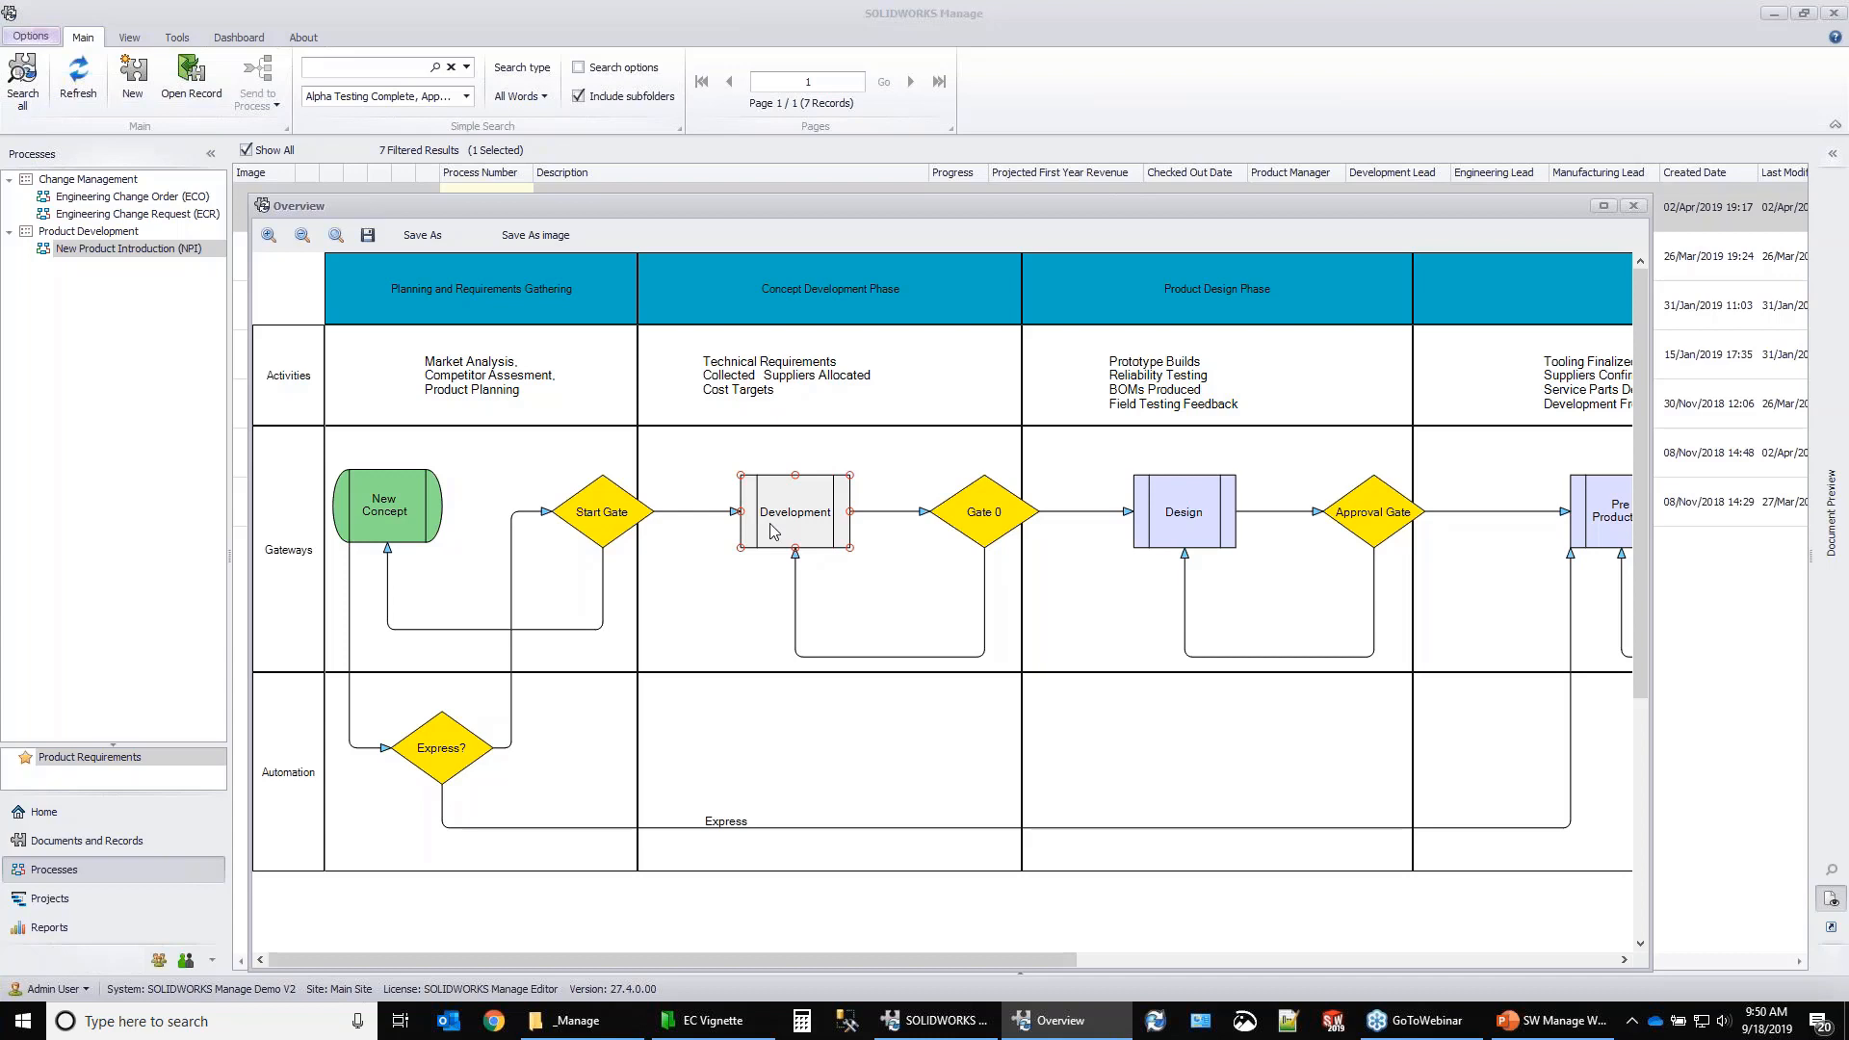
click(1633, 205)
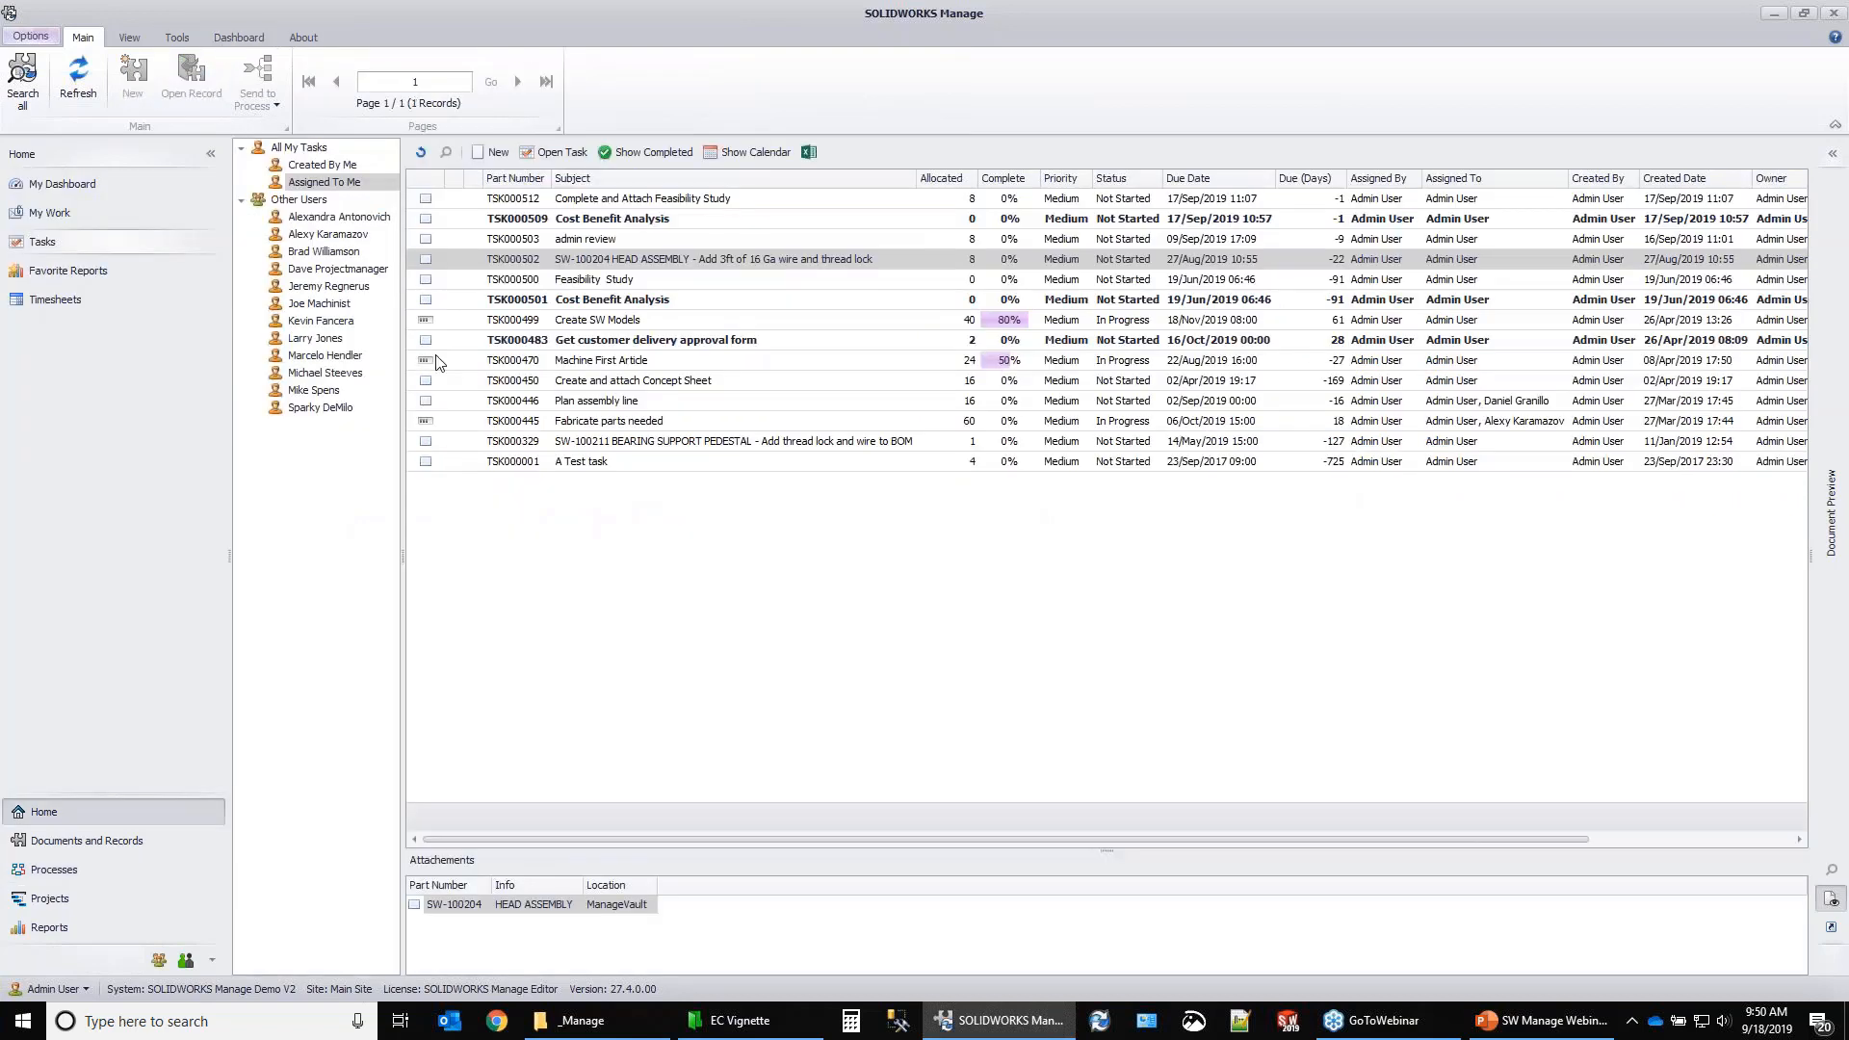
Check My Work and display the Engineering Change Dashboard in My Dashboard.
click(47, 185)
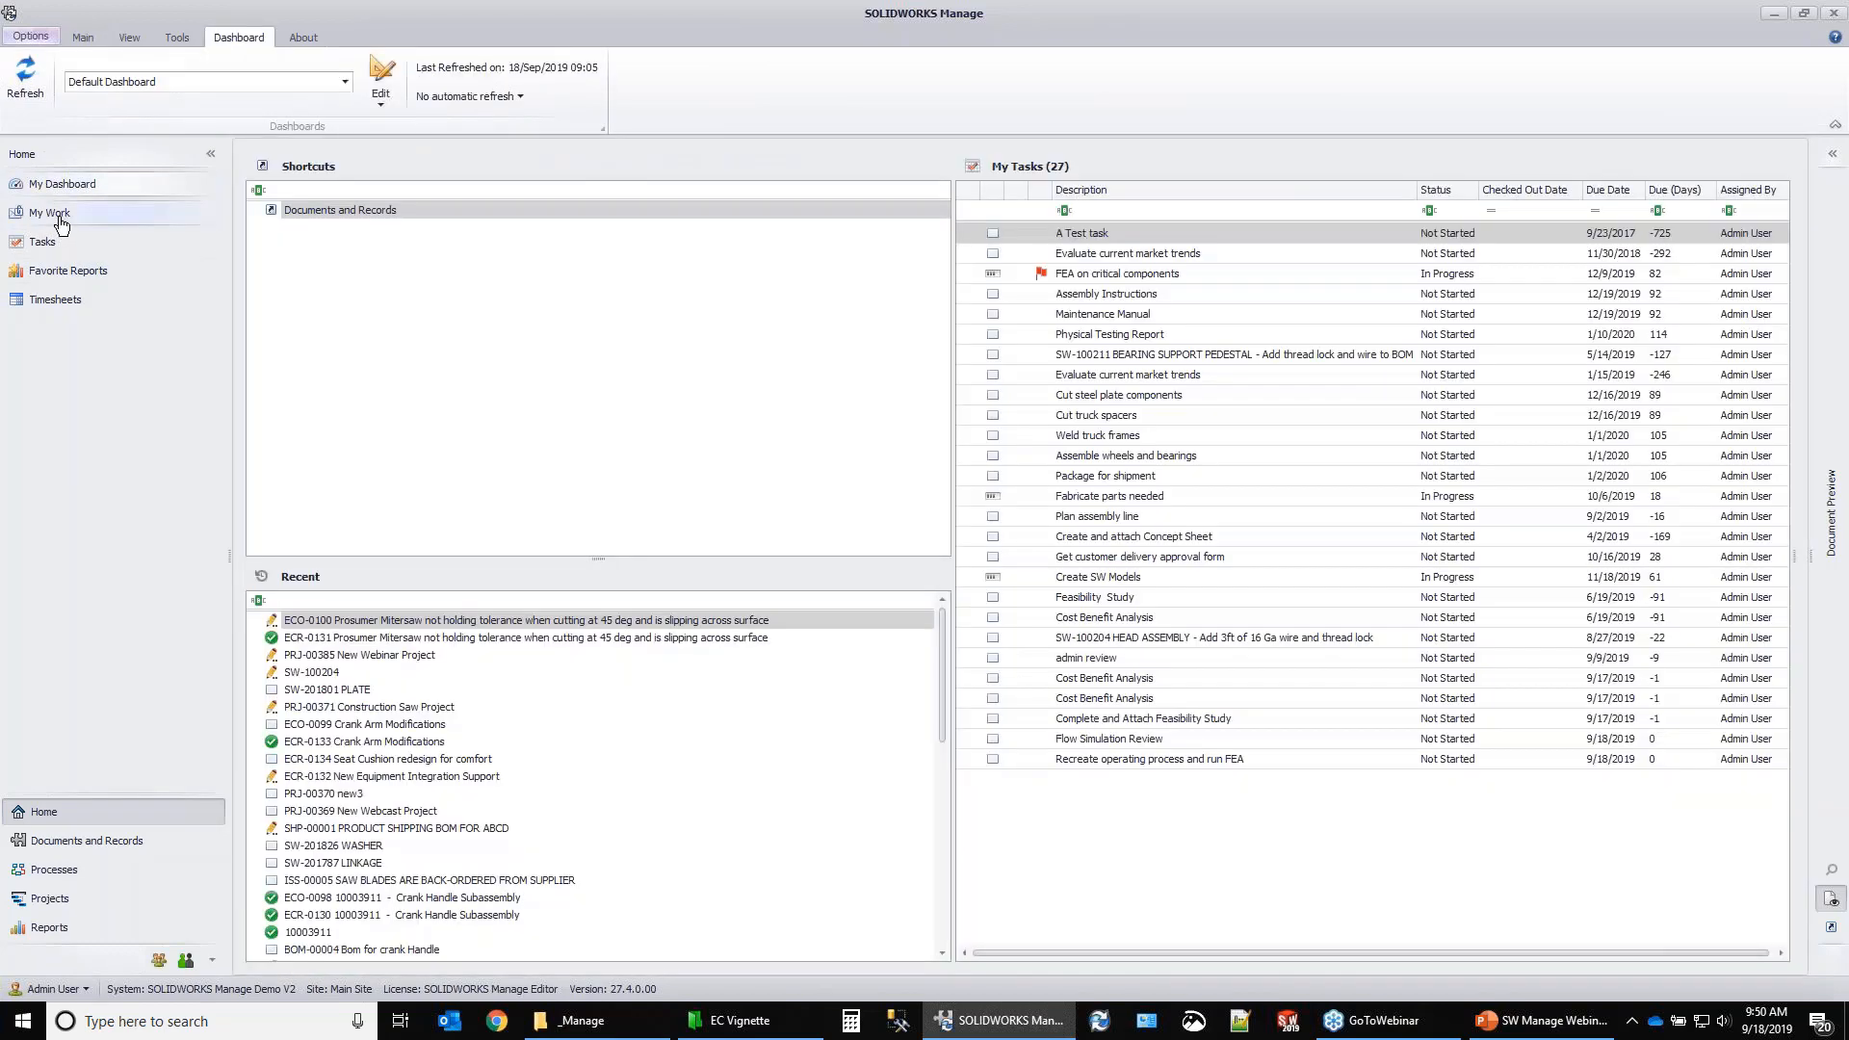
click(62, 223)
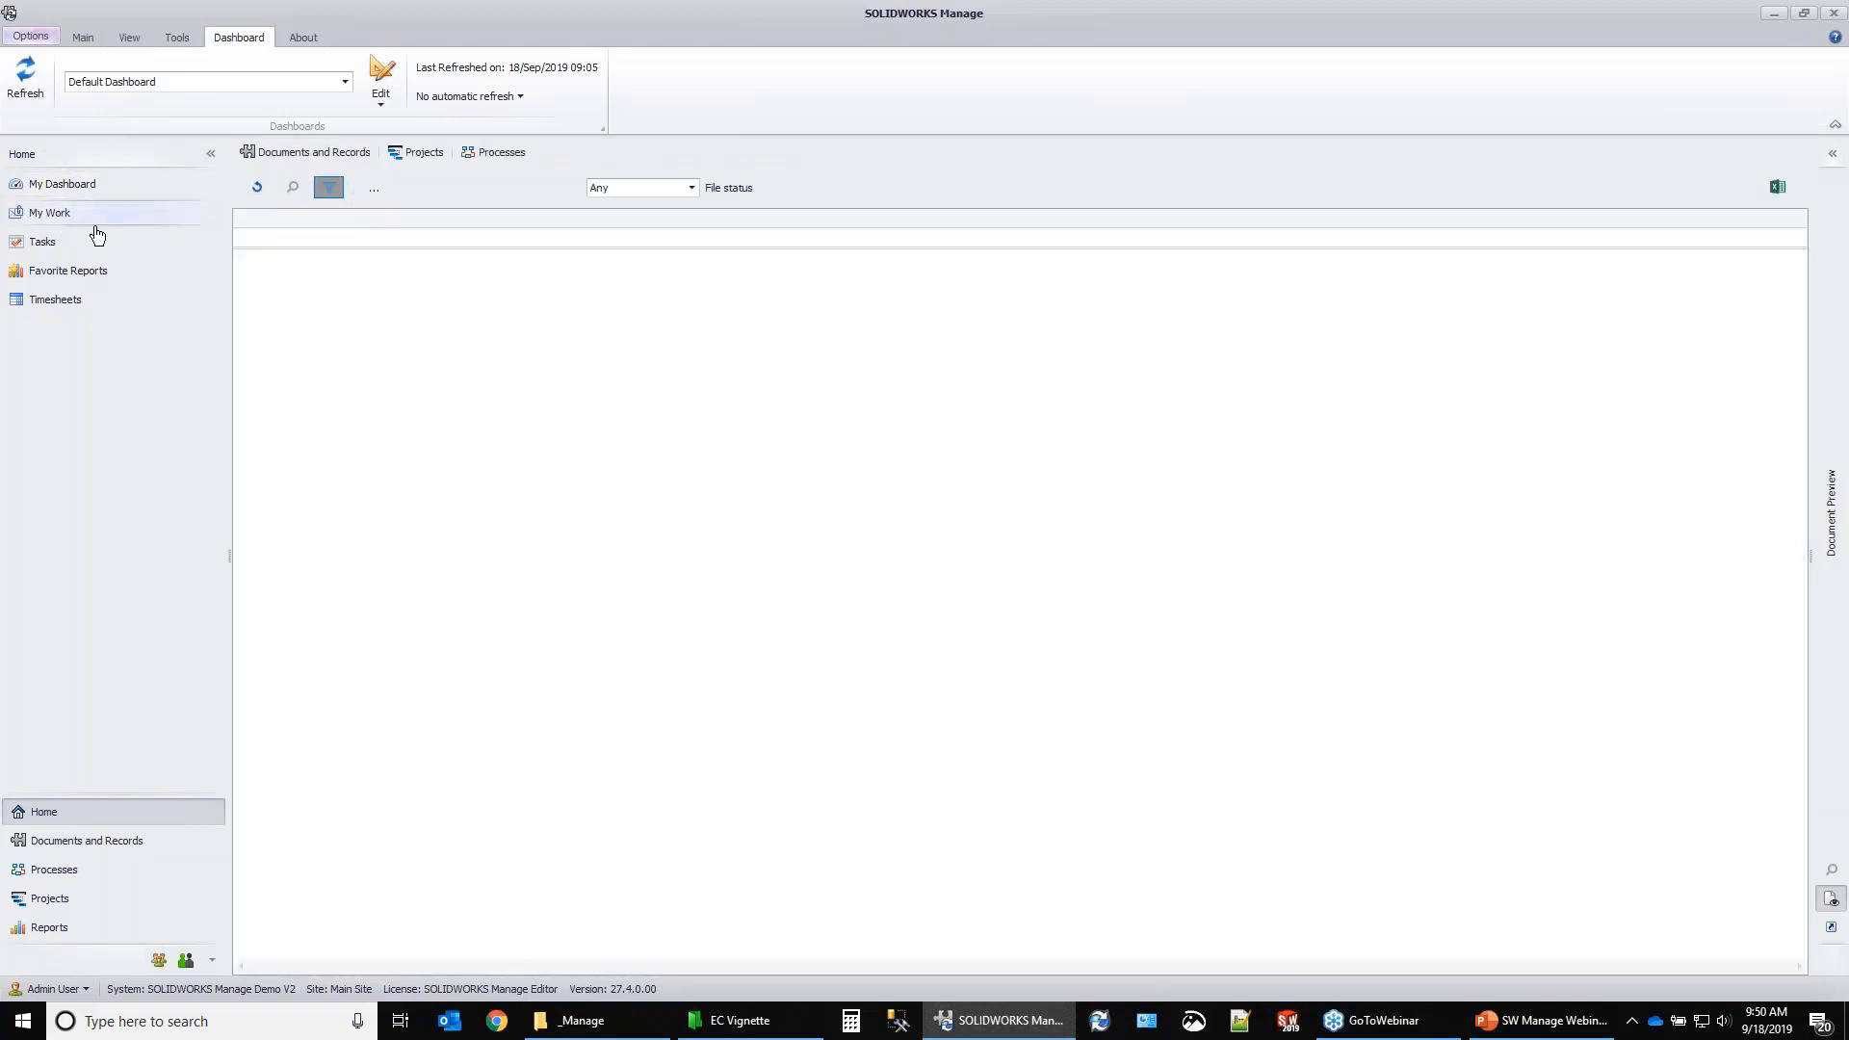
click(50, 188)
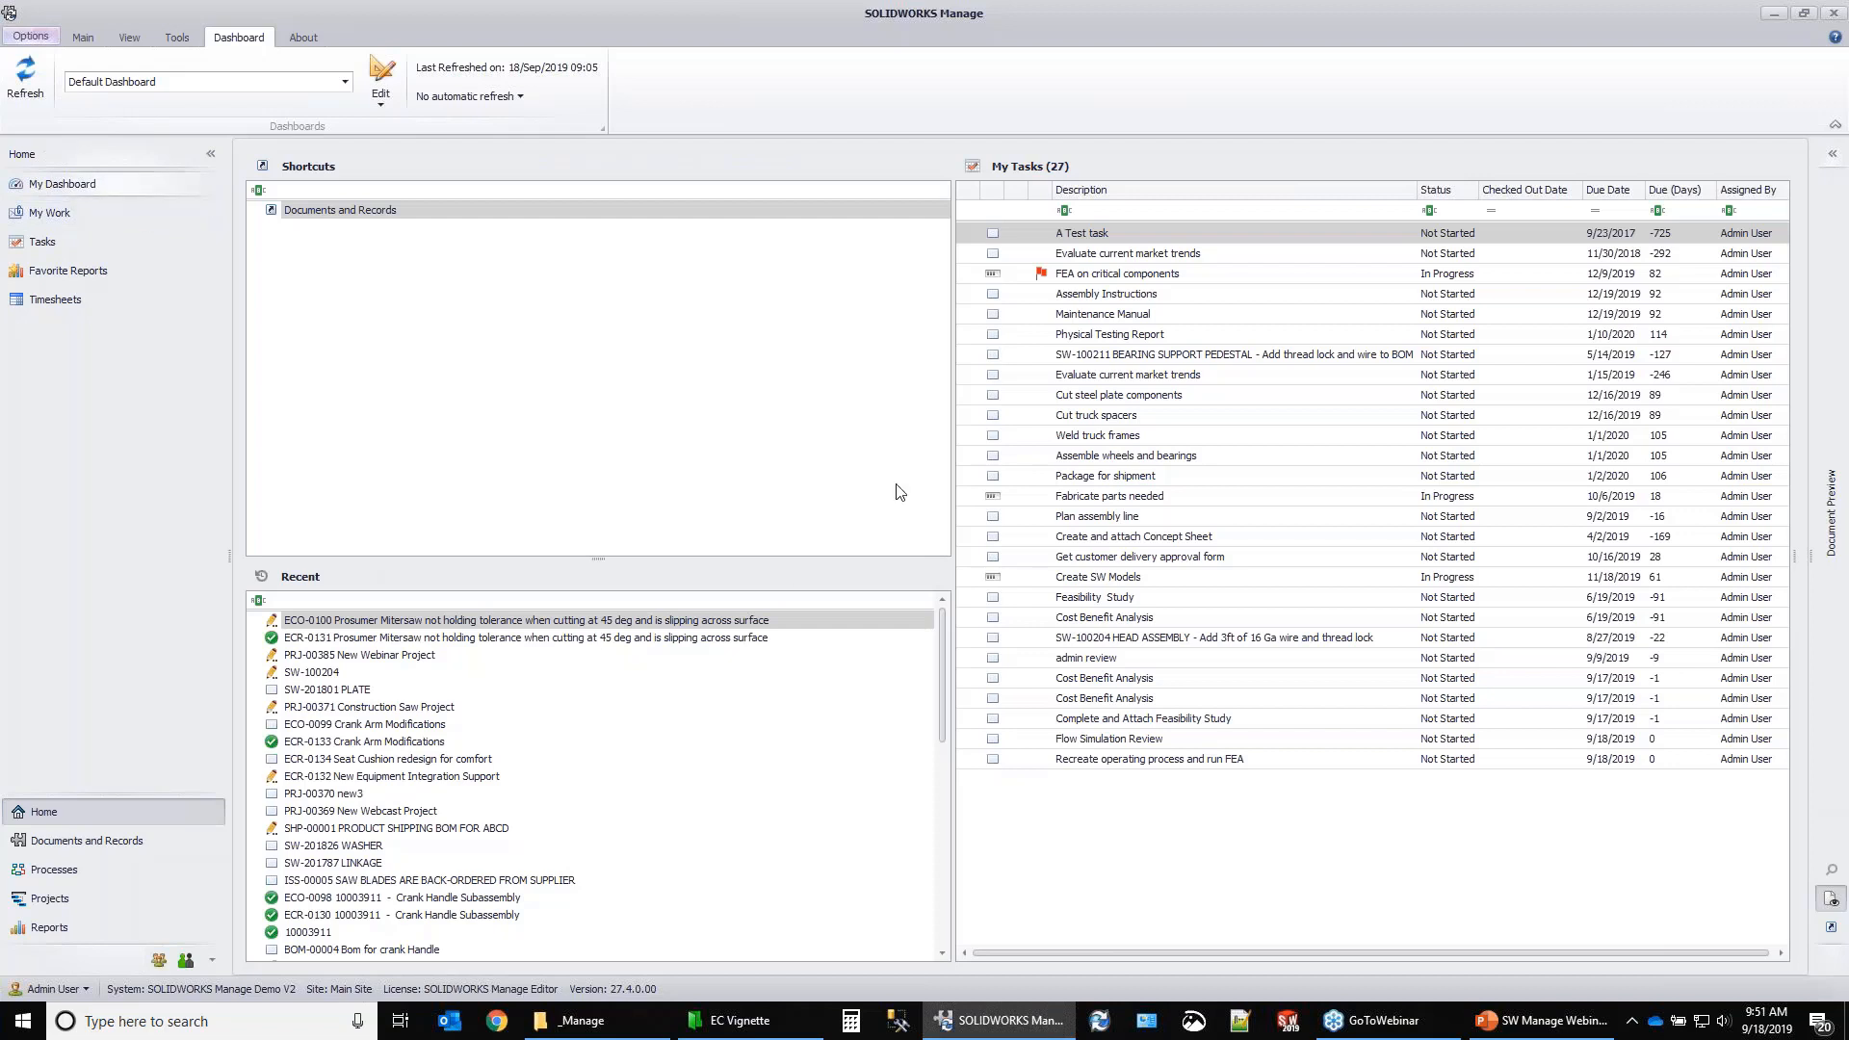
click(345, 82)
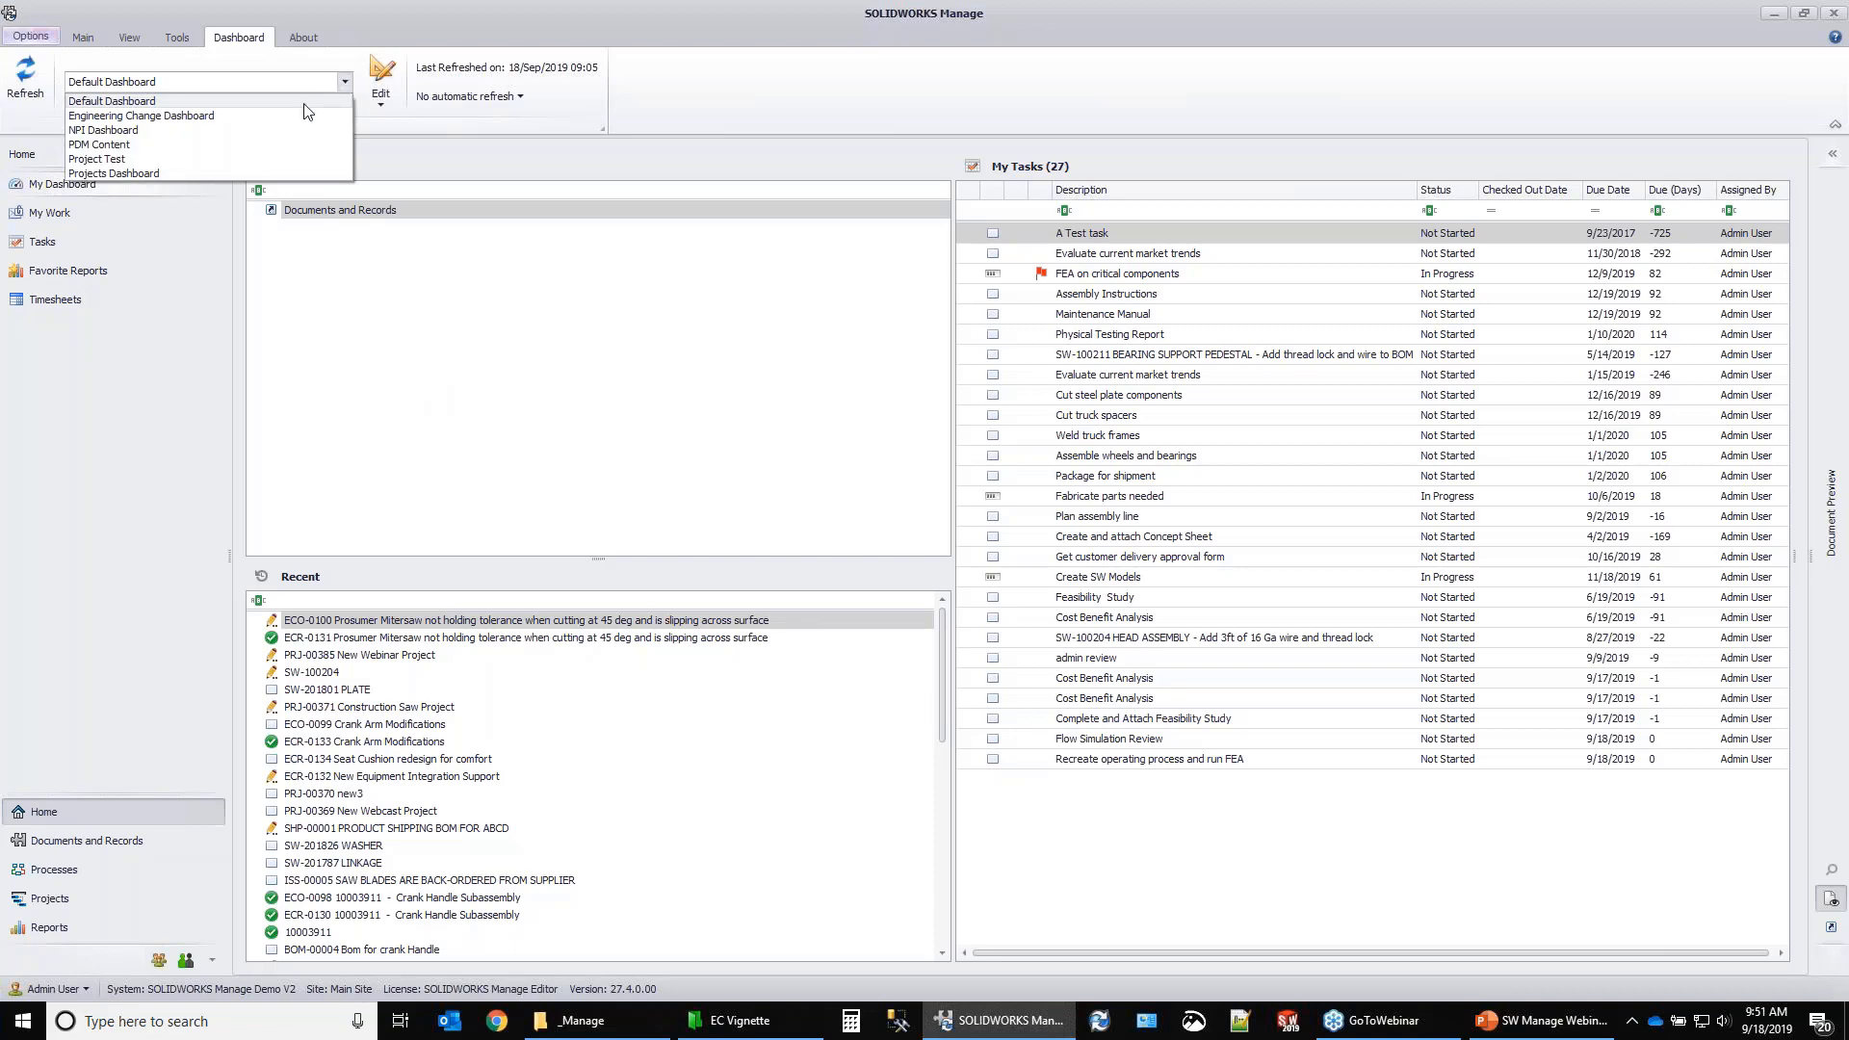
click(306, 113)
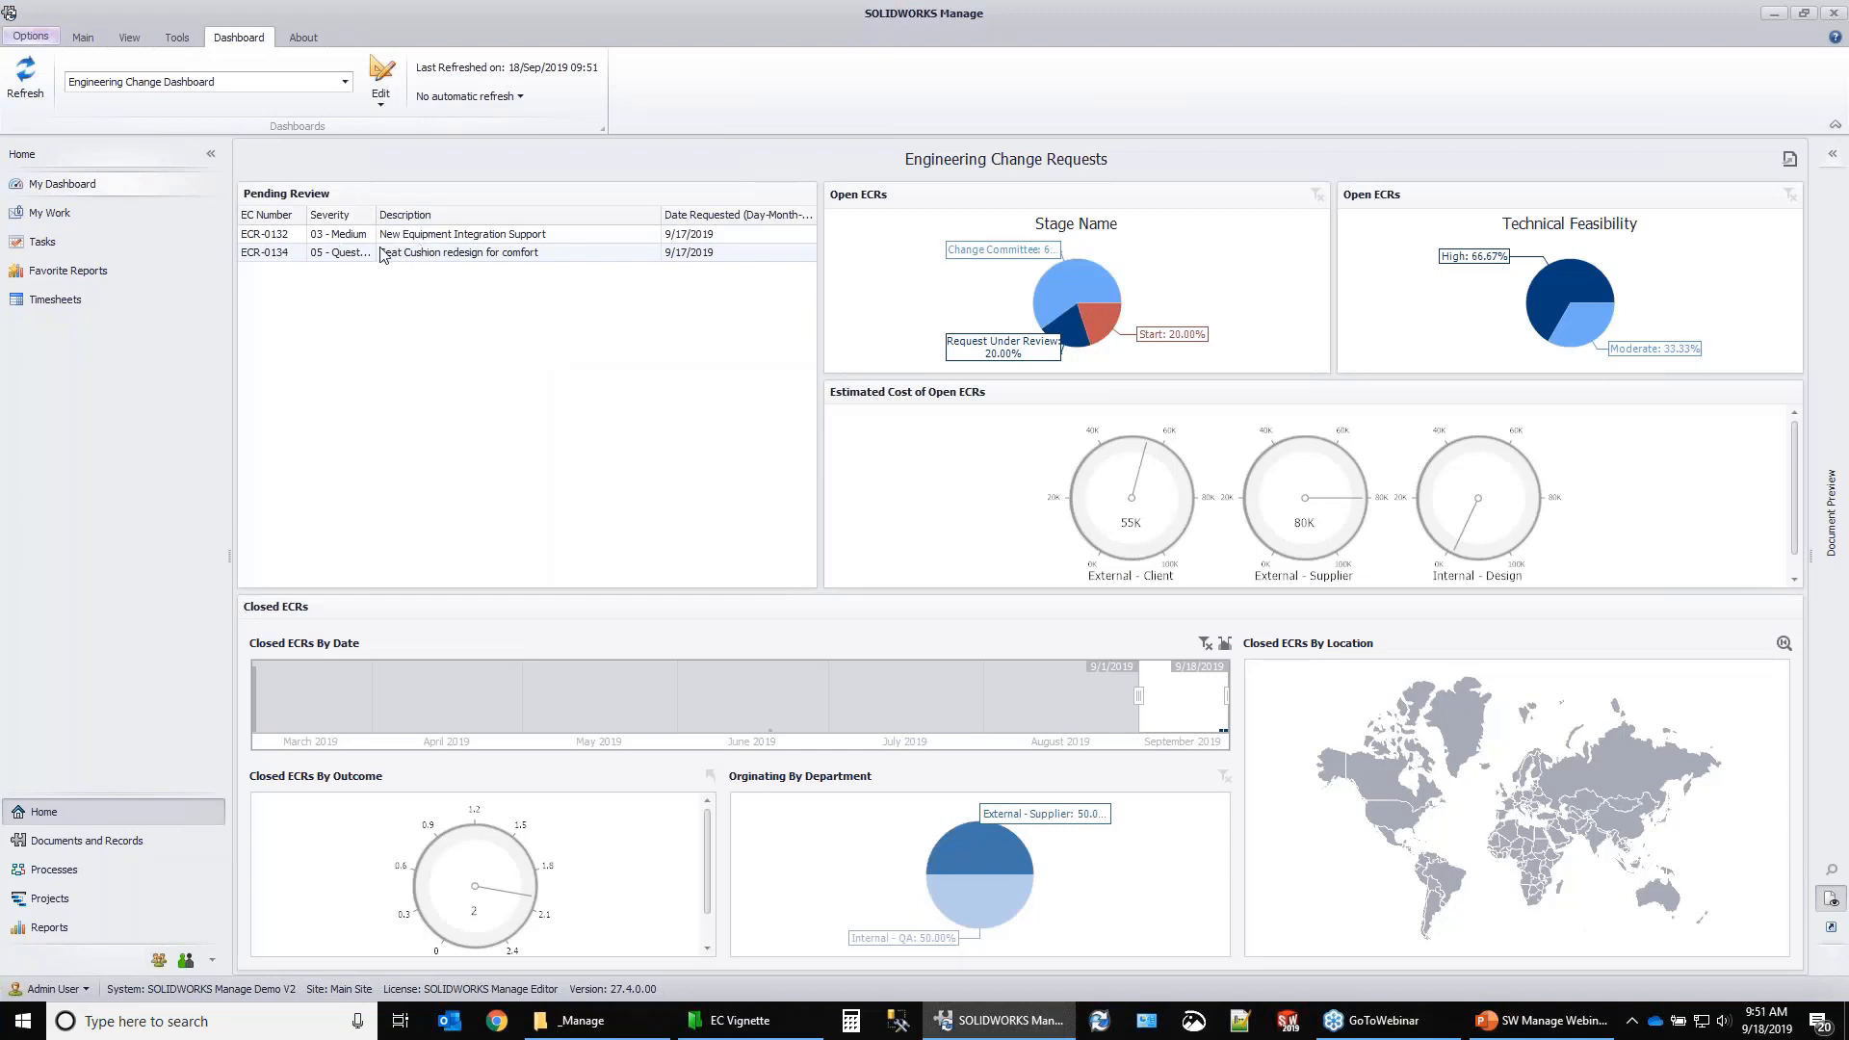
Filter the open ECRs by stage name, starting with Start and Change Committee, and clear both the stage filter and the closed-ECR date filter.
click(1106, 323)
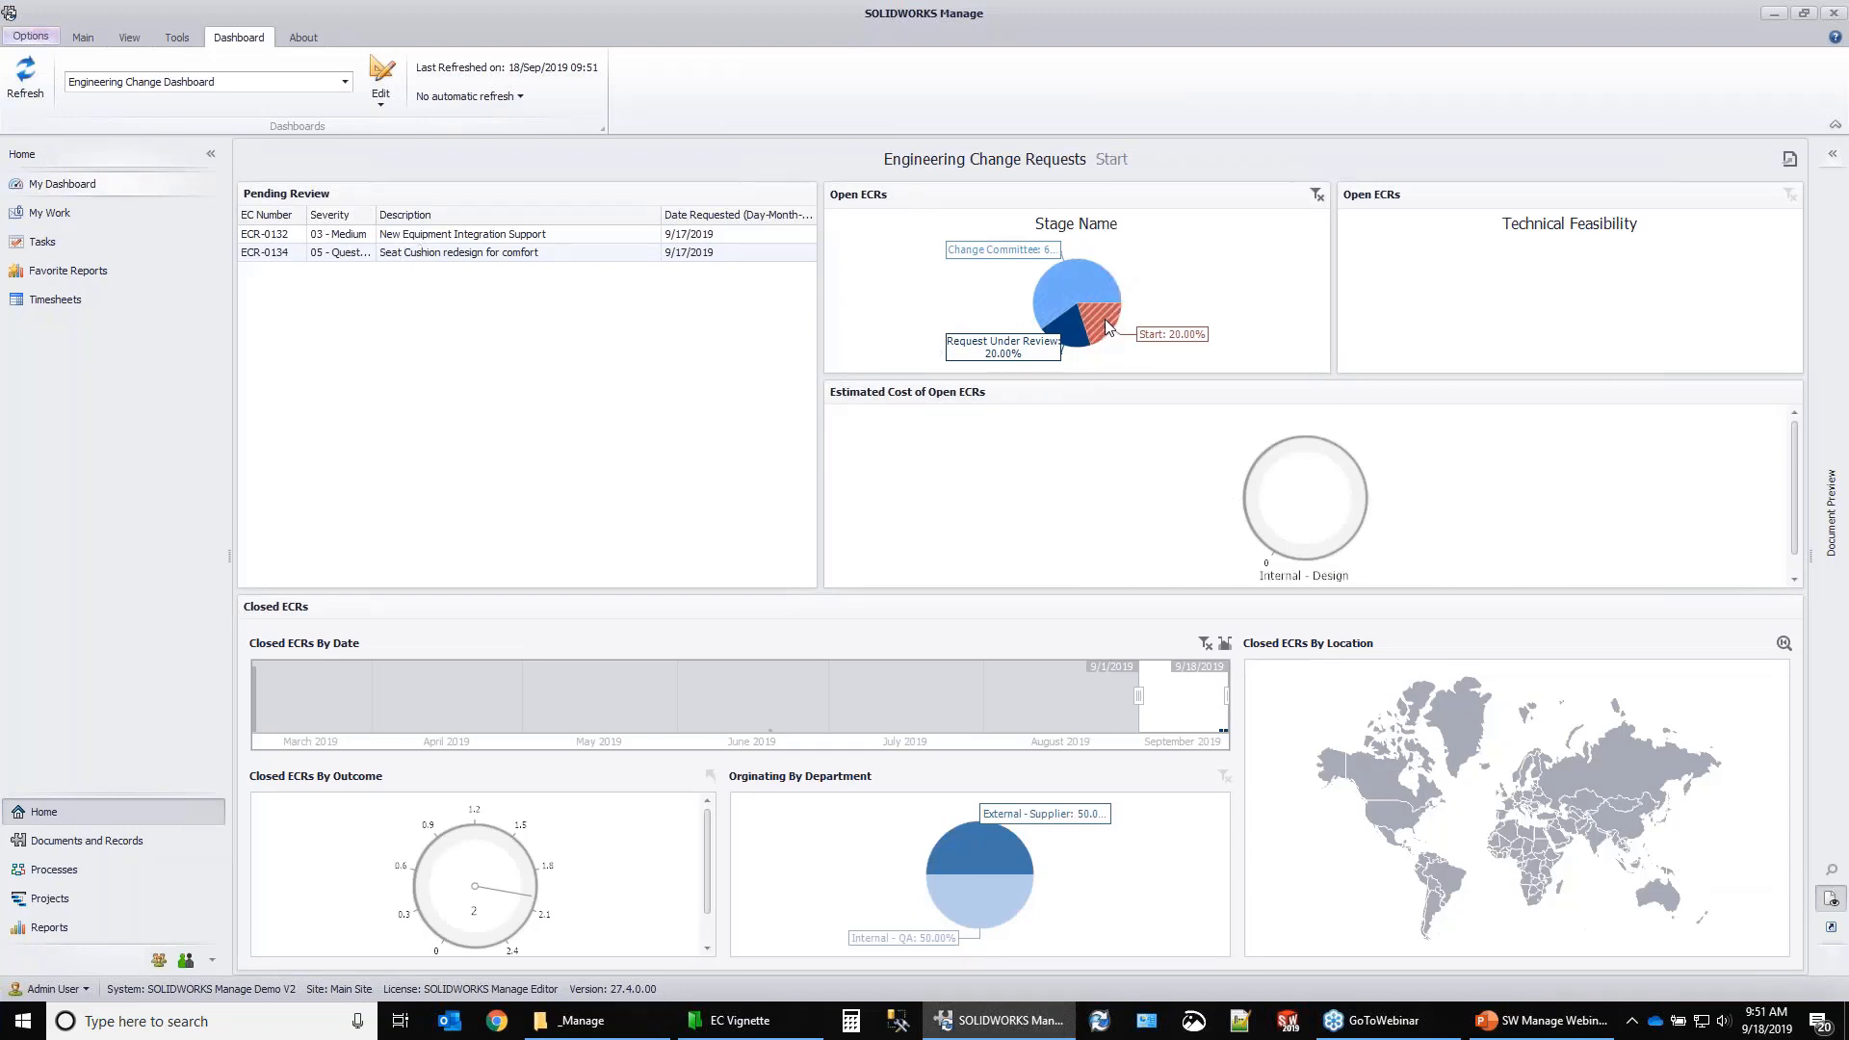
click(1084, 289)
click(1063, 335)
click(1071, 324)
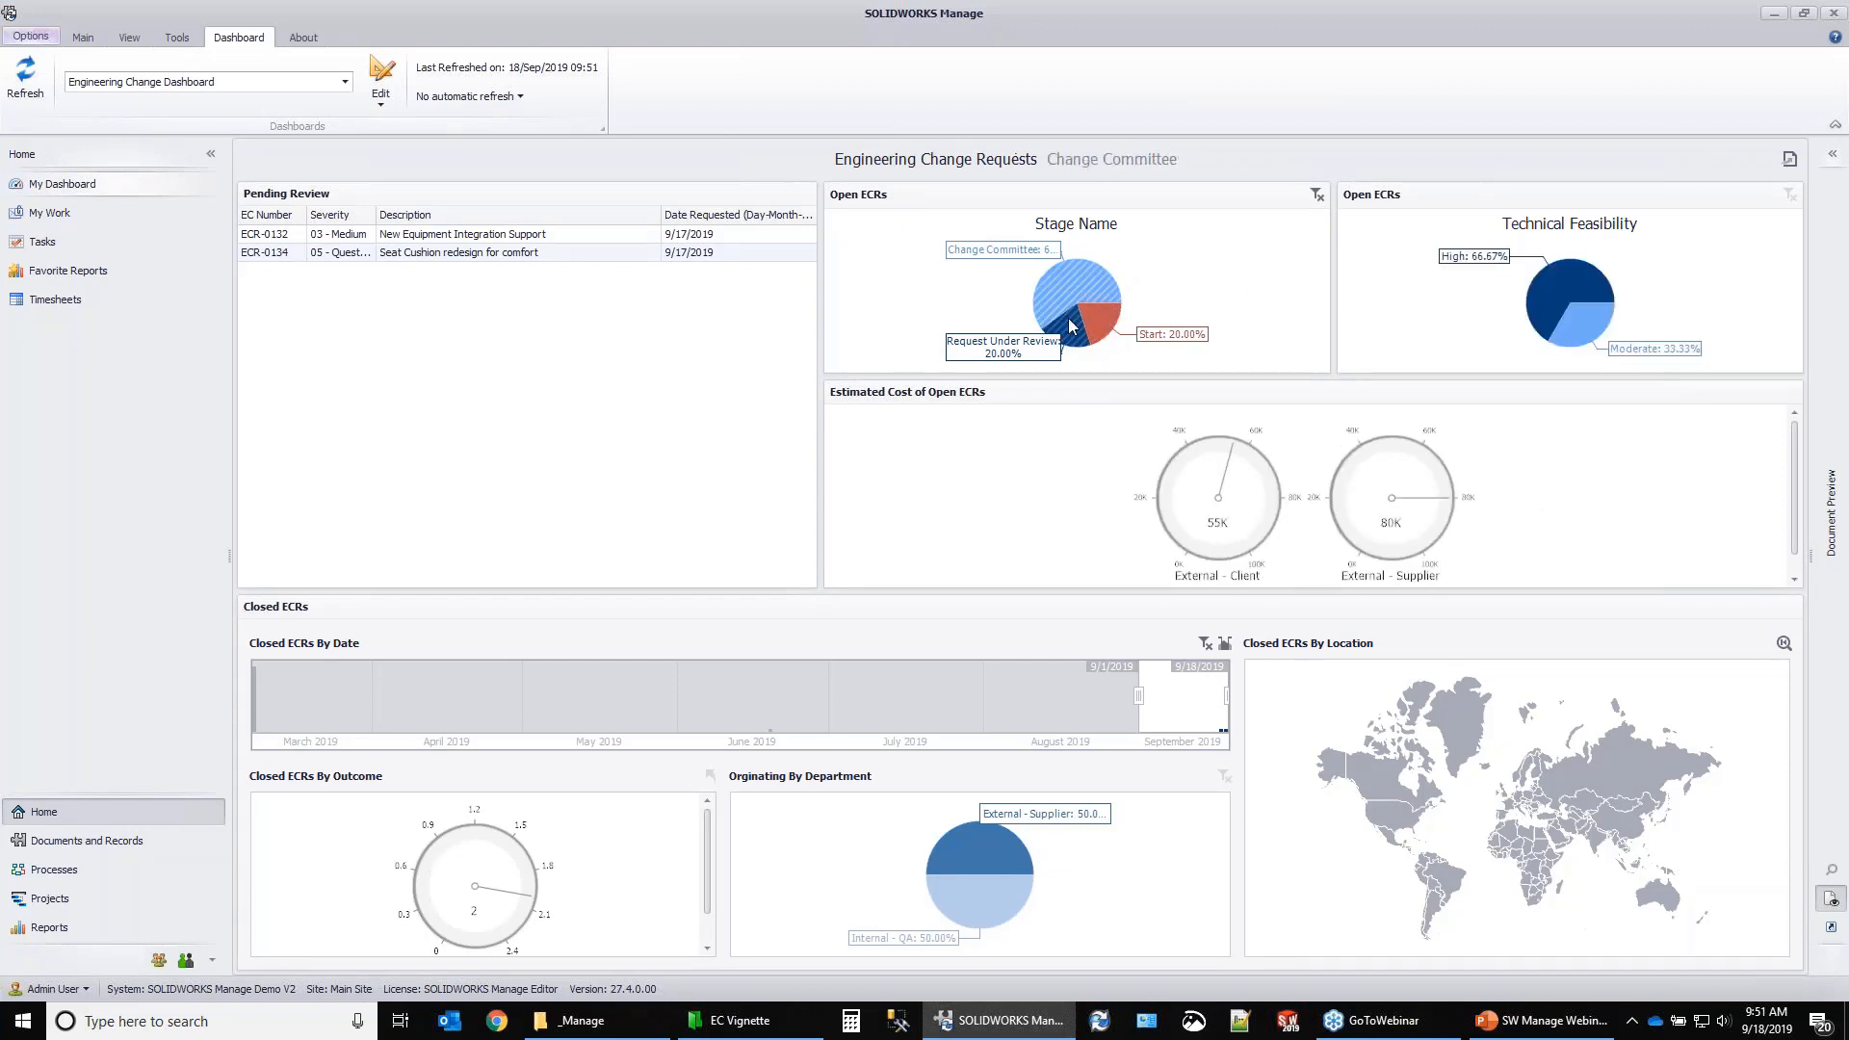
click(1317, 196)
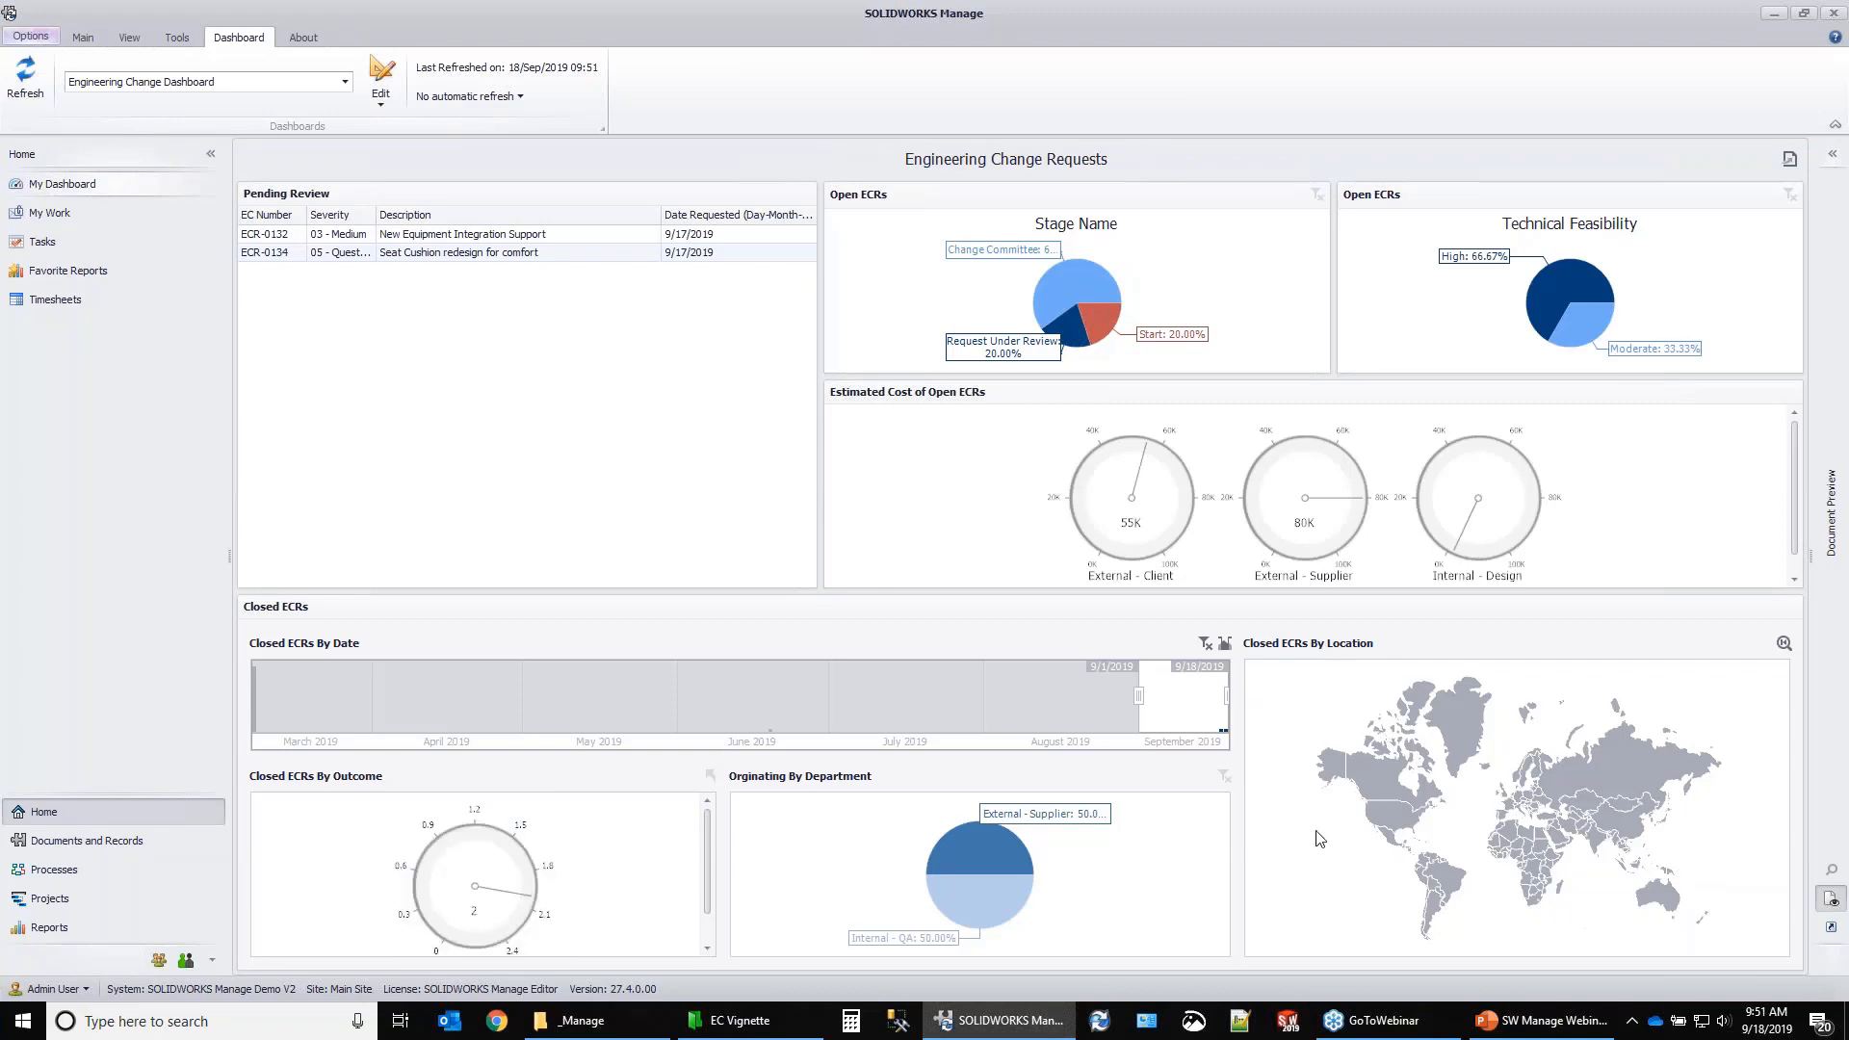
click(1204, 642)
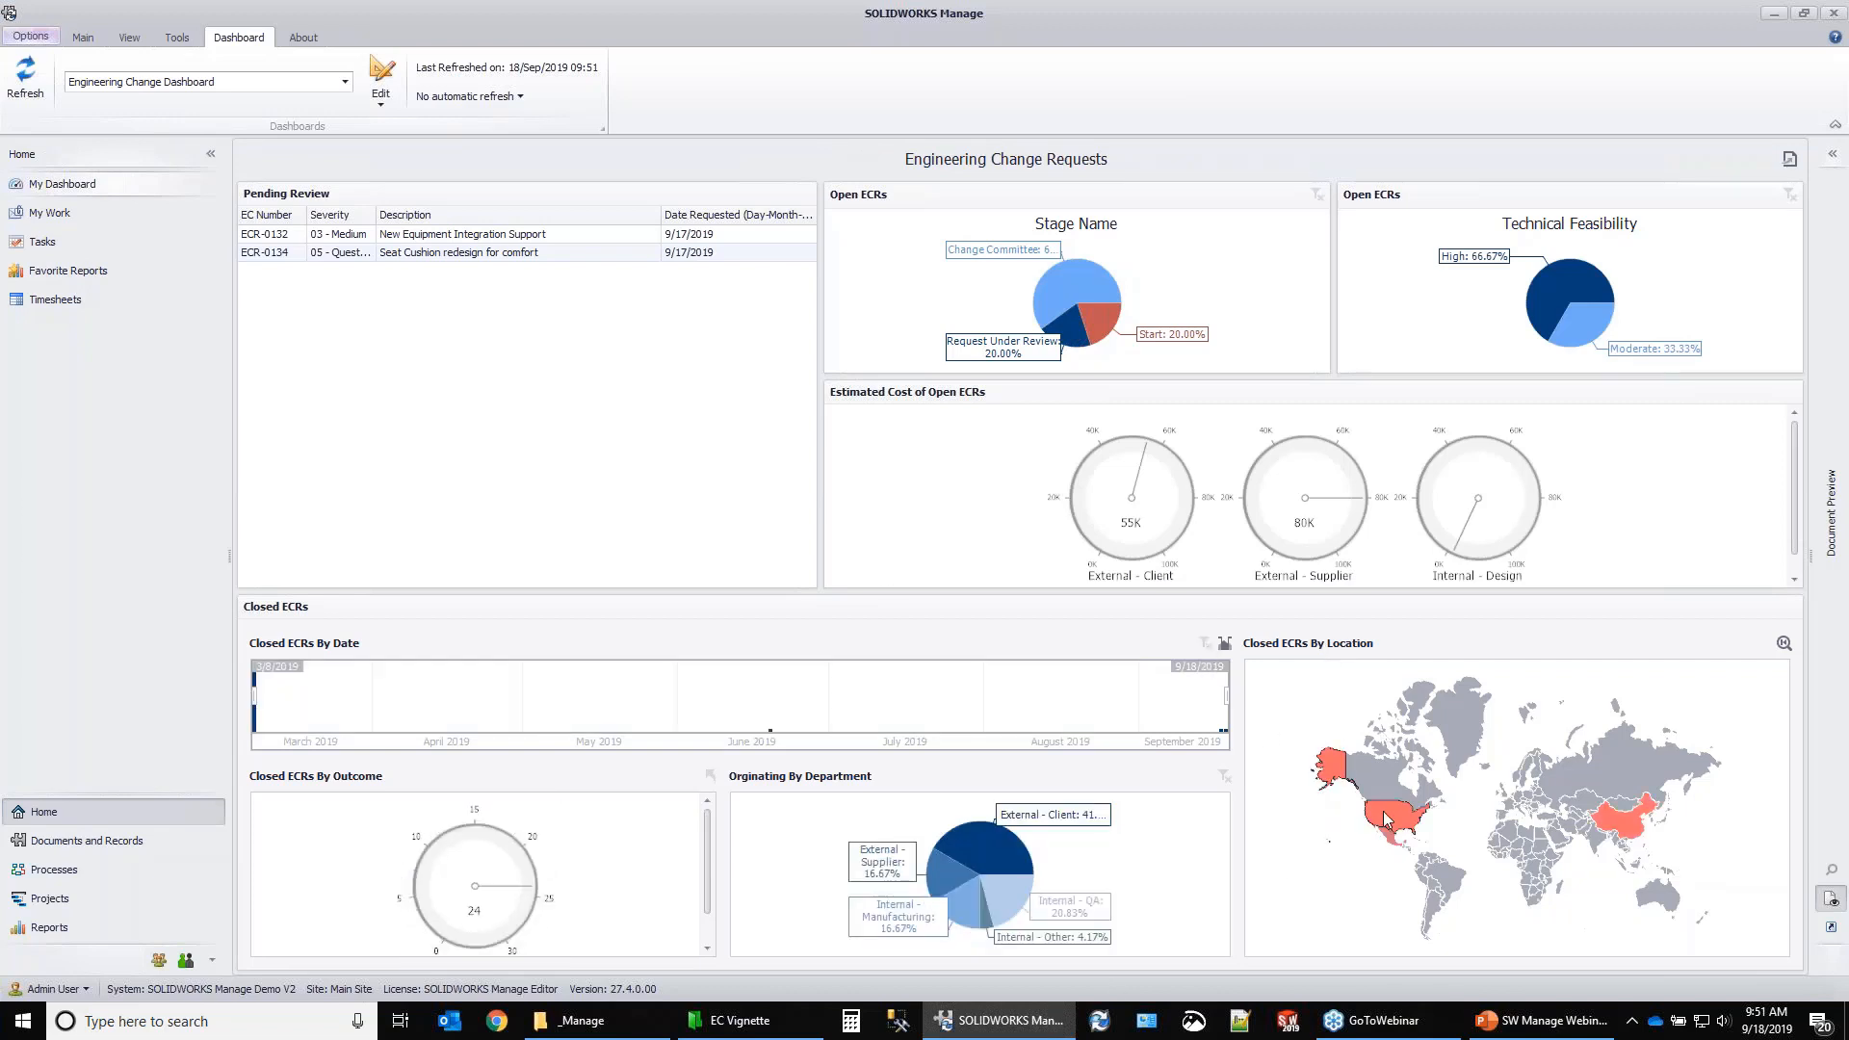
mouse_move(1639, 828)
Switch to the PDM Content dashboard and examine its chart of files by current state and days in state.
click(249, 86)
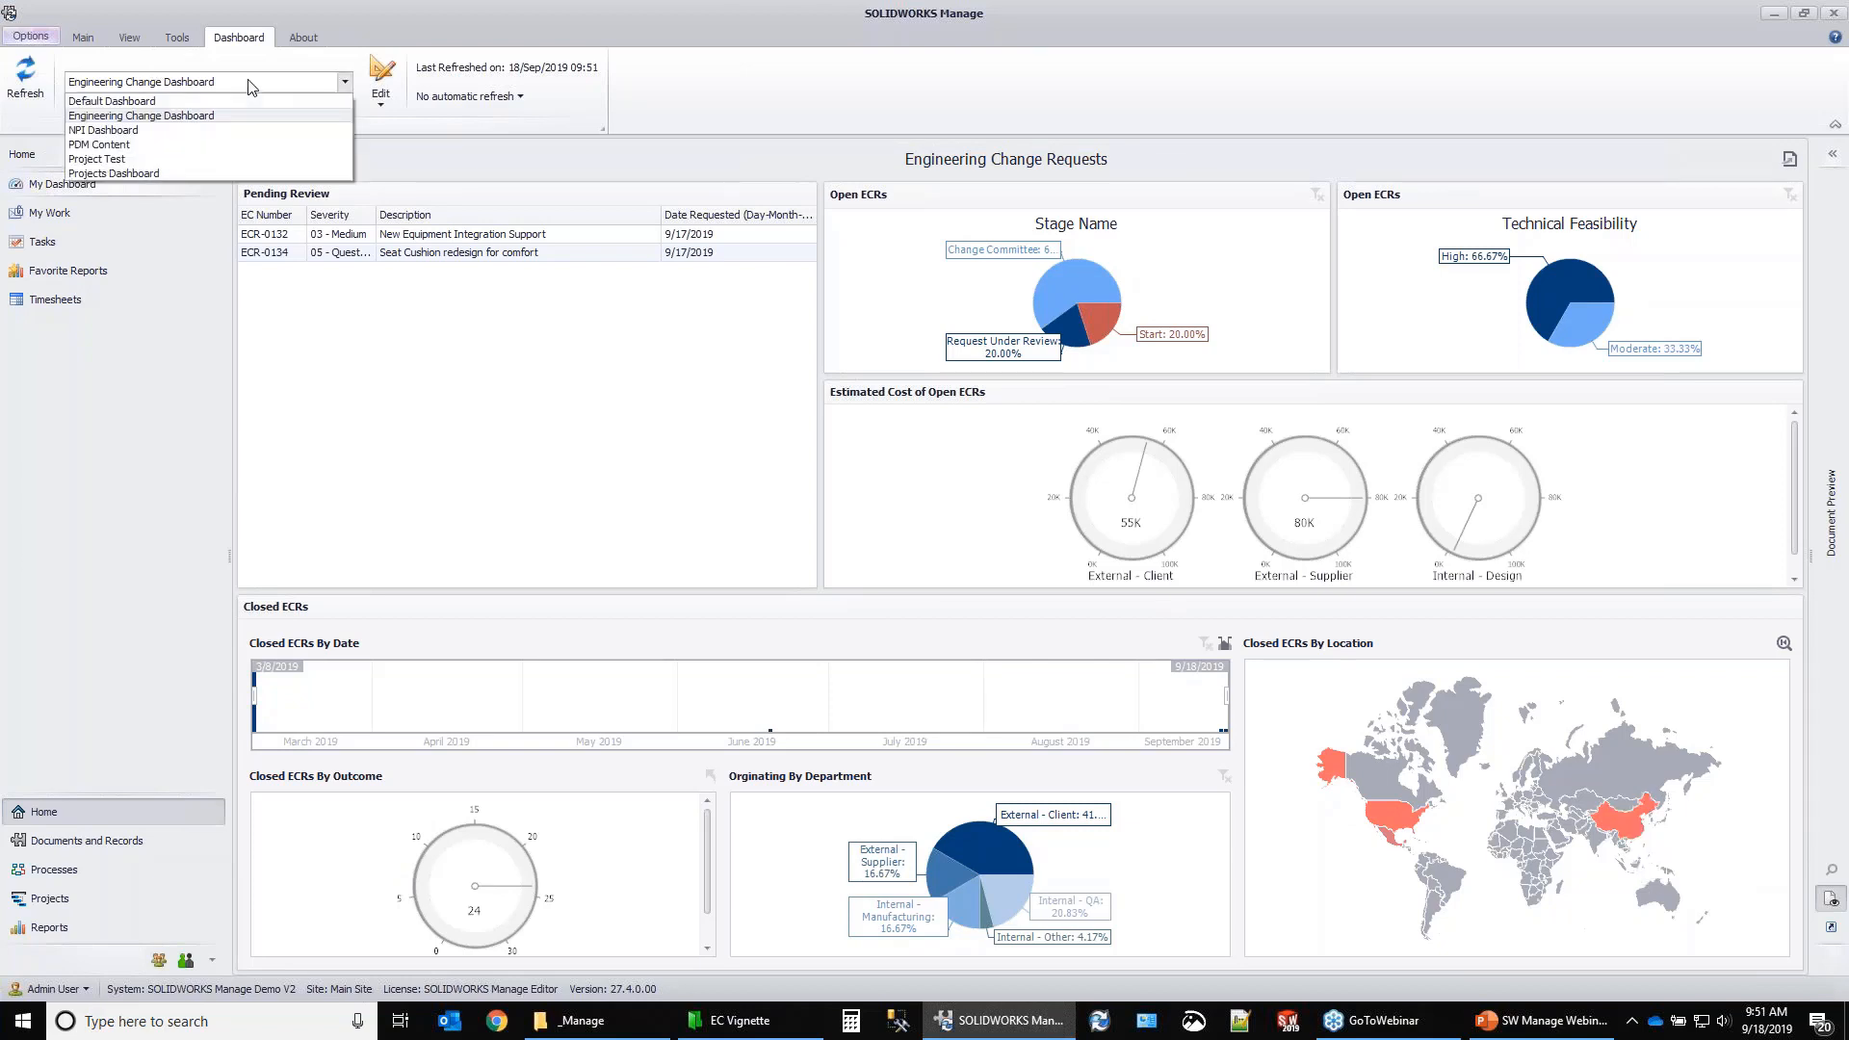
click(205, 145)
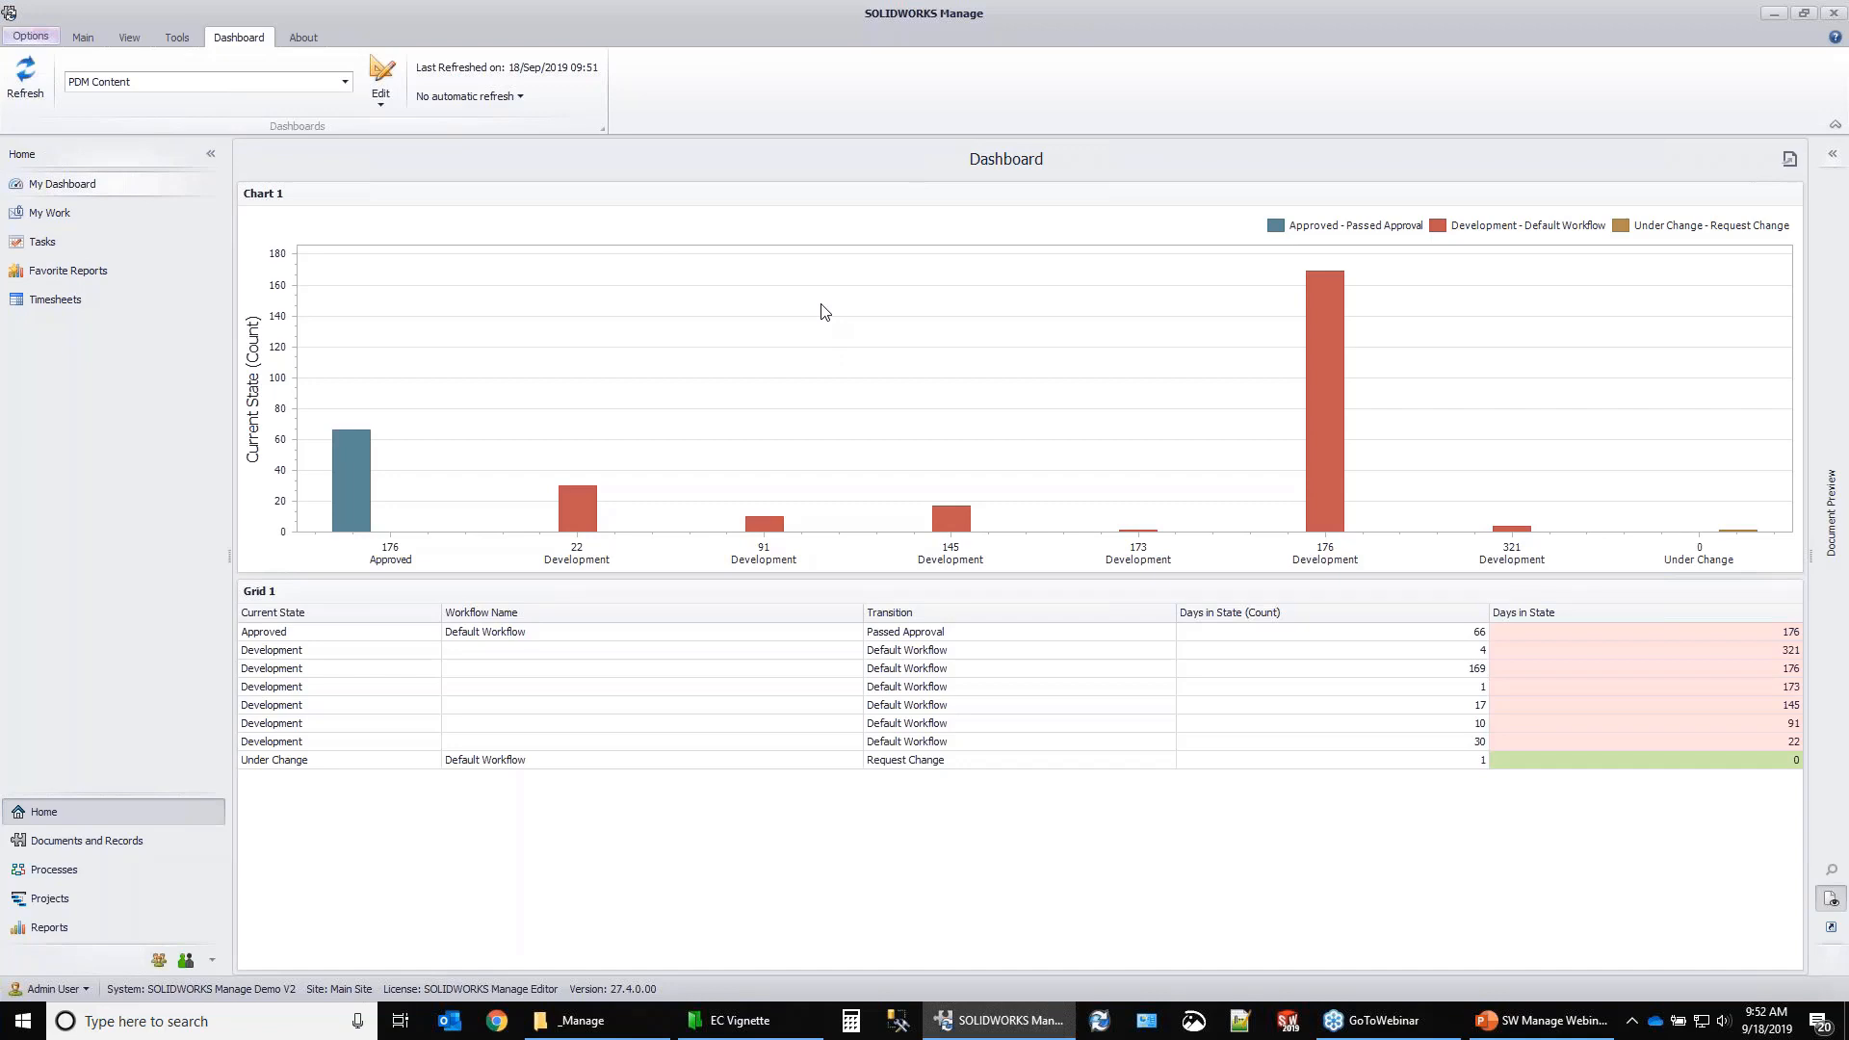
mouse_move(578, 416)
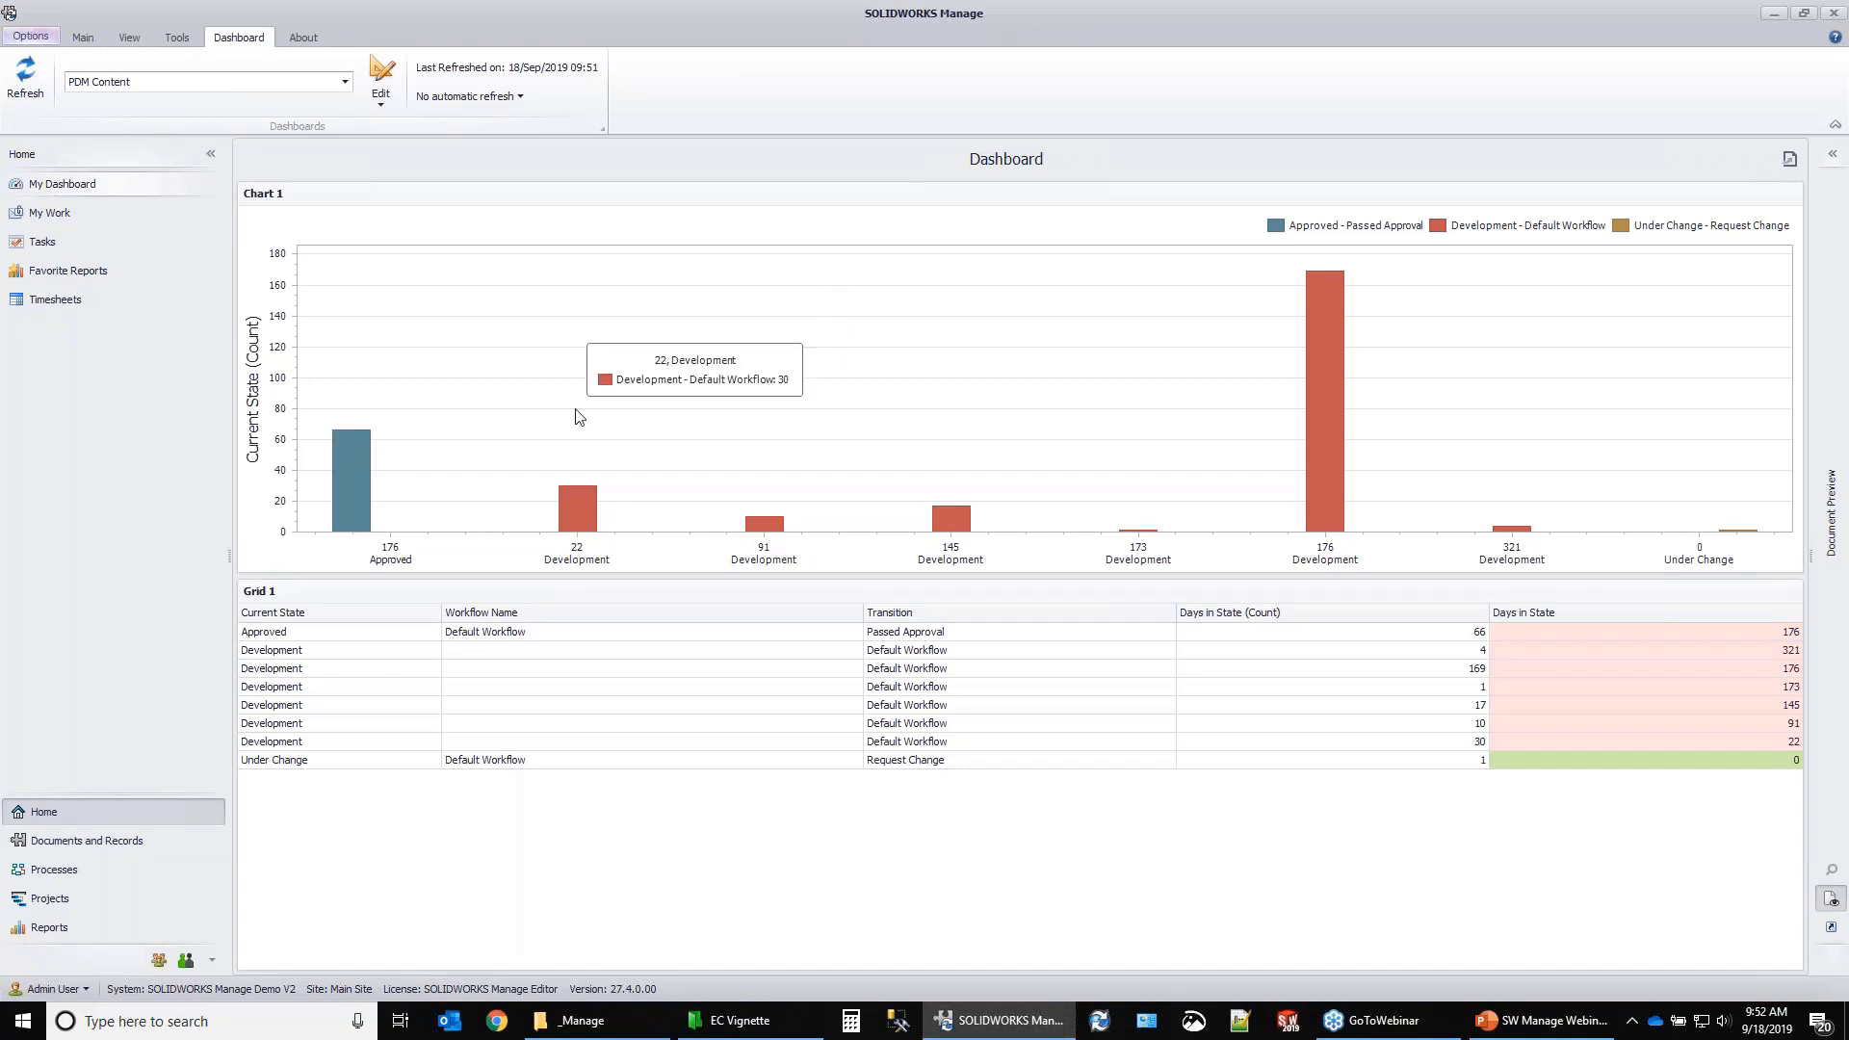
Display the Projects Dashboard and review the automatic refresh intervals offered for it.
click(341, 85)
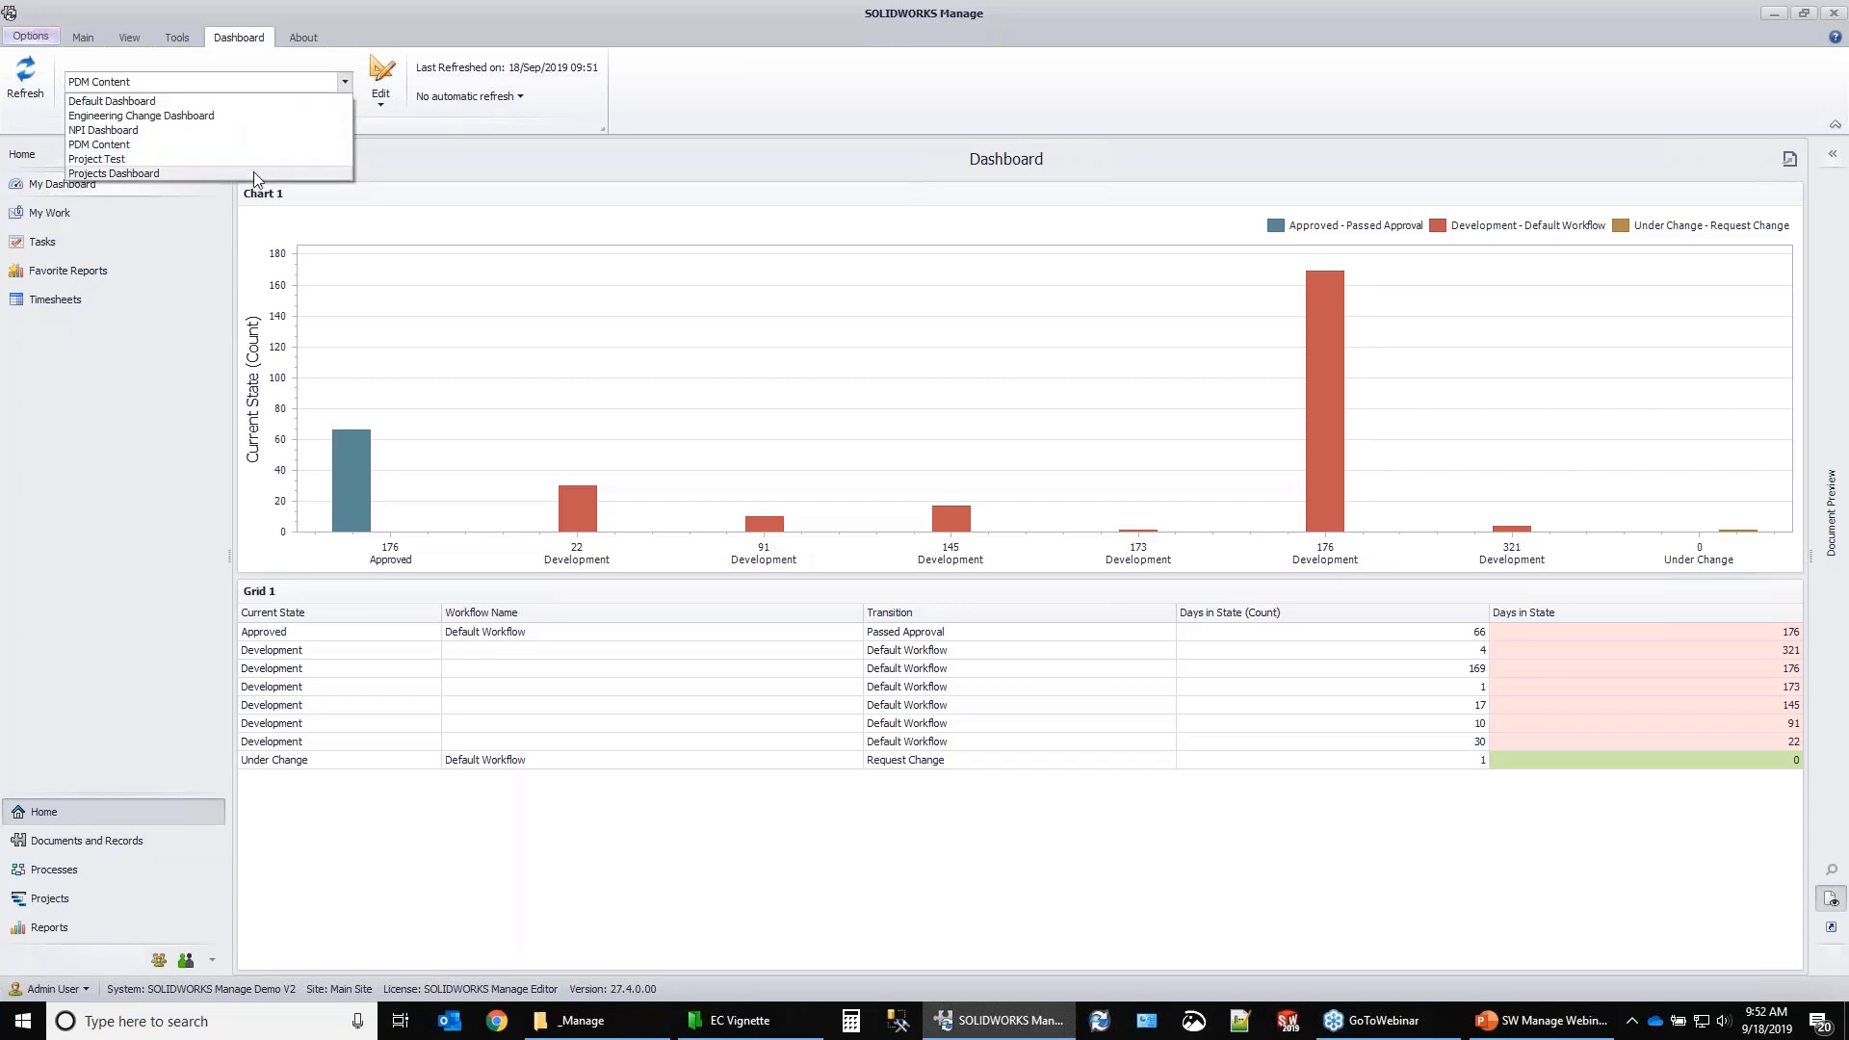
click(135, 174)
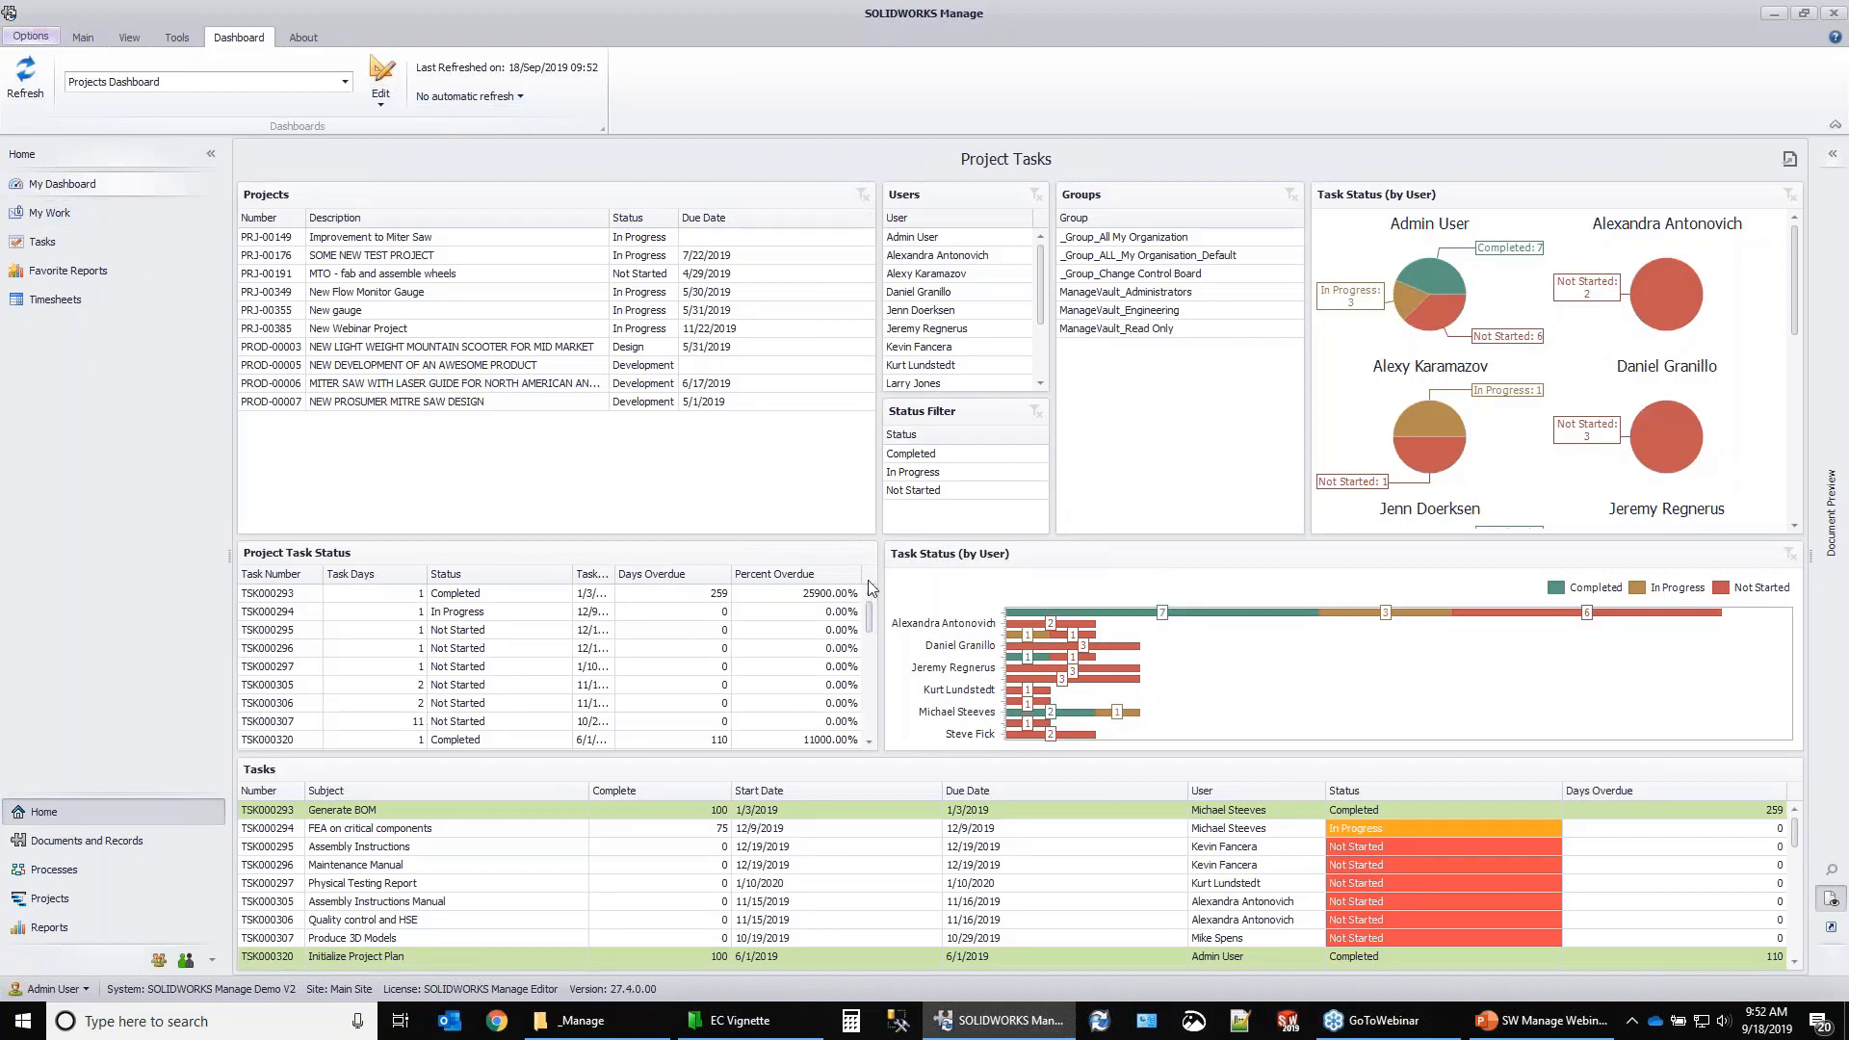
click(515, 98)
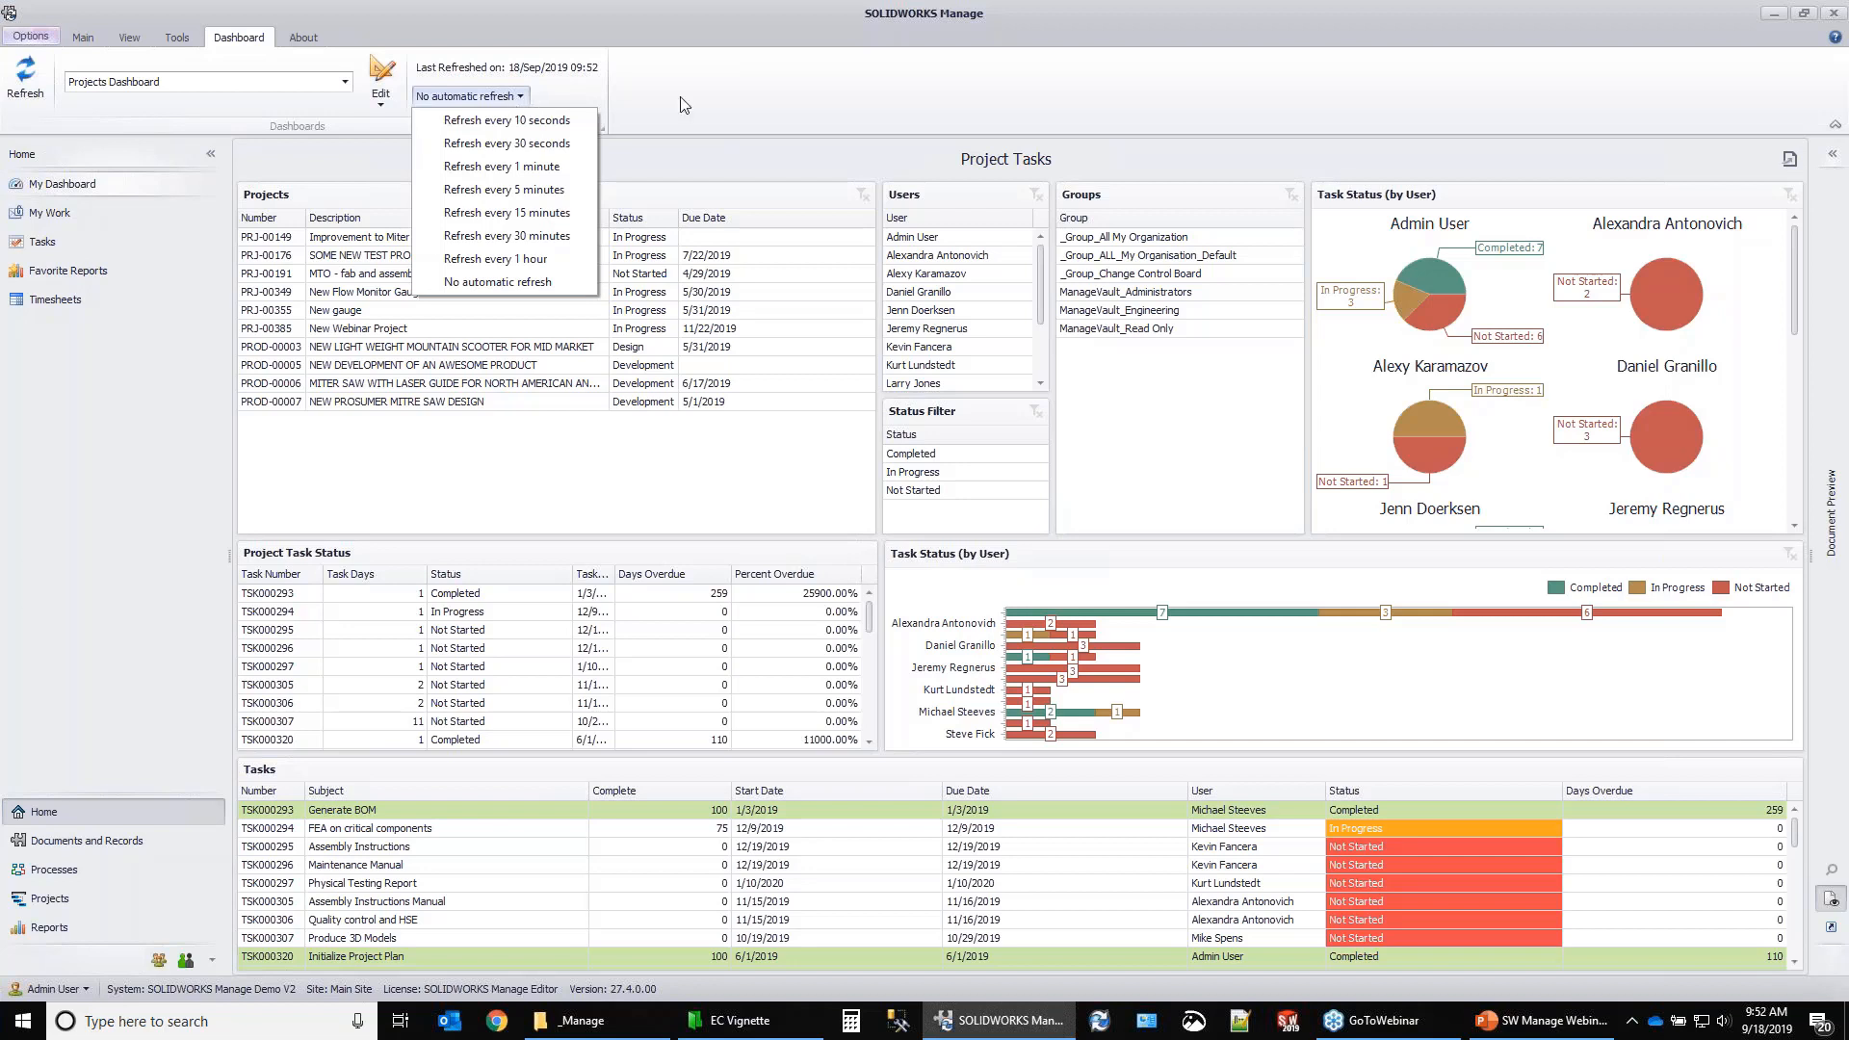
click(709, 120)
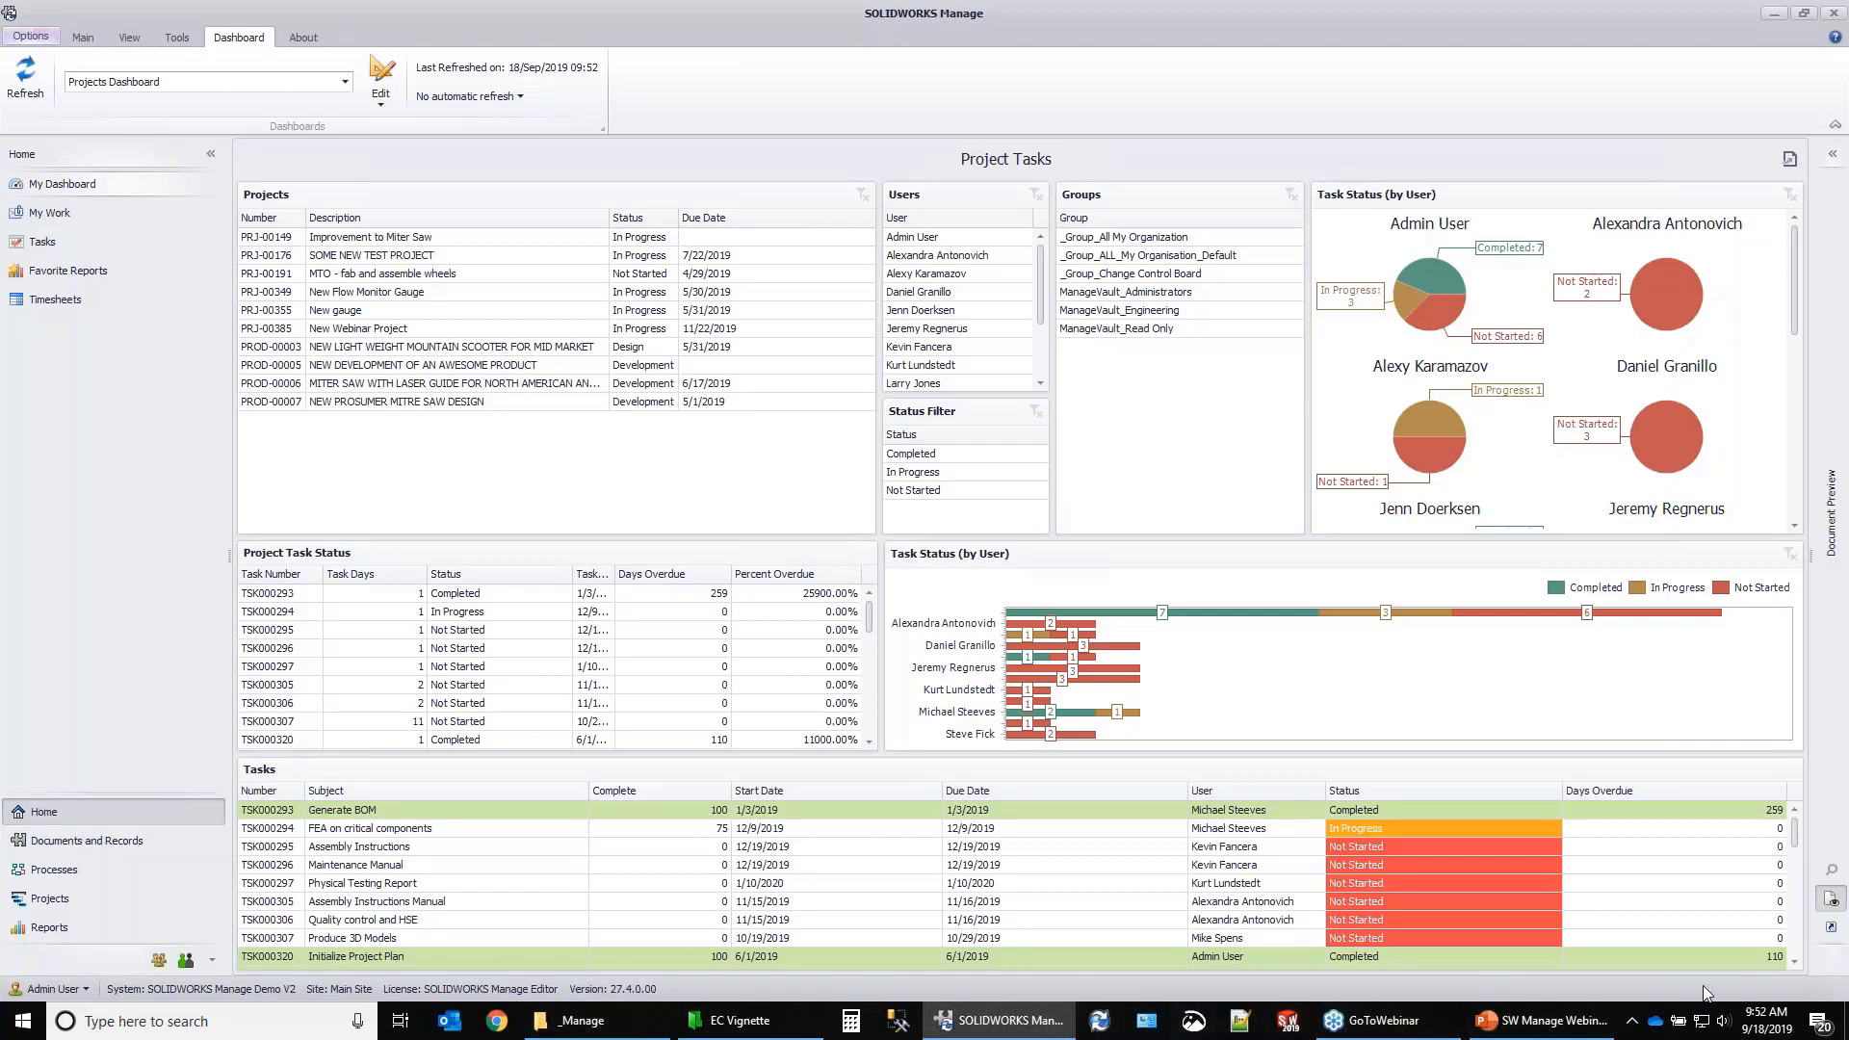
Switch to the PowerPoint slide show and advance from the Summary slide to the closing slide.
click(1541, 1020)
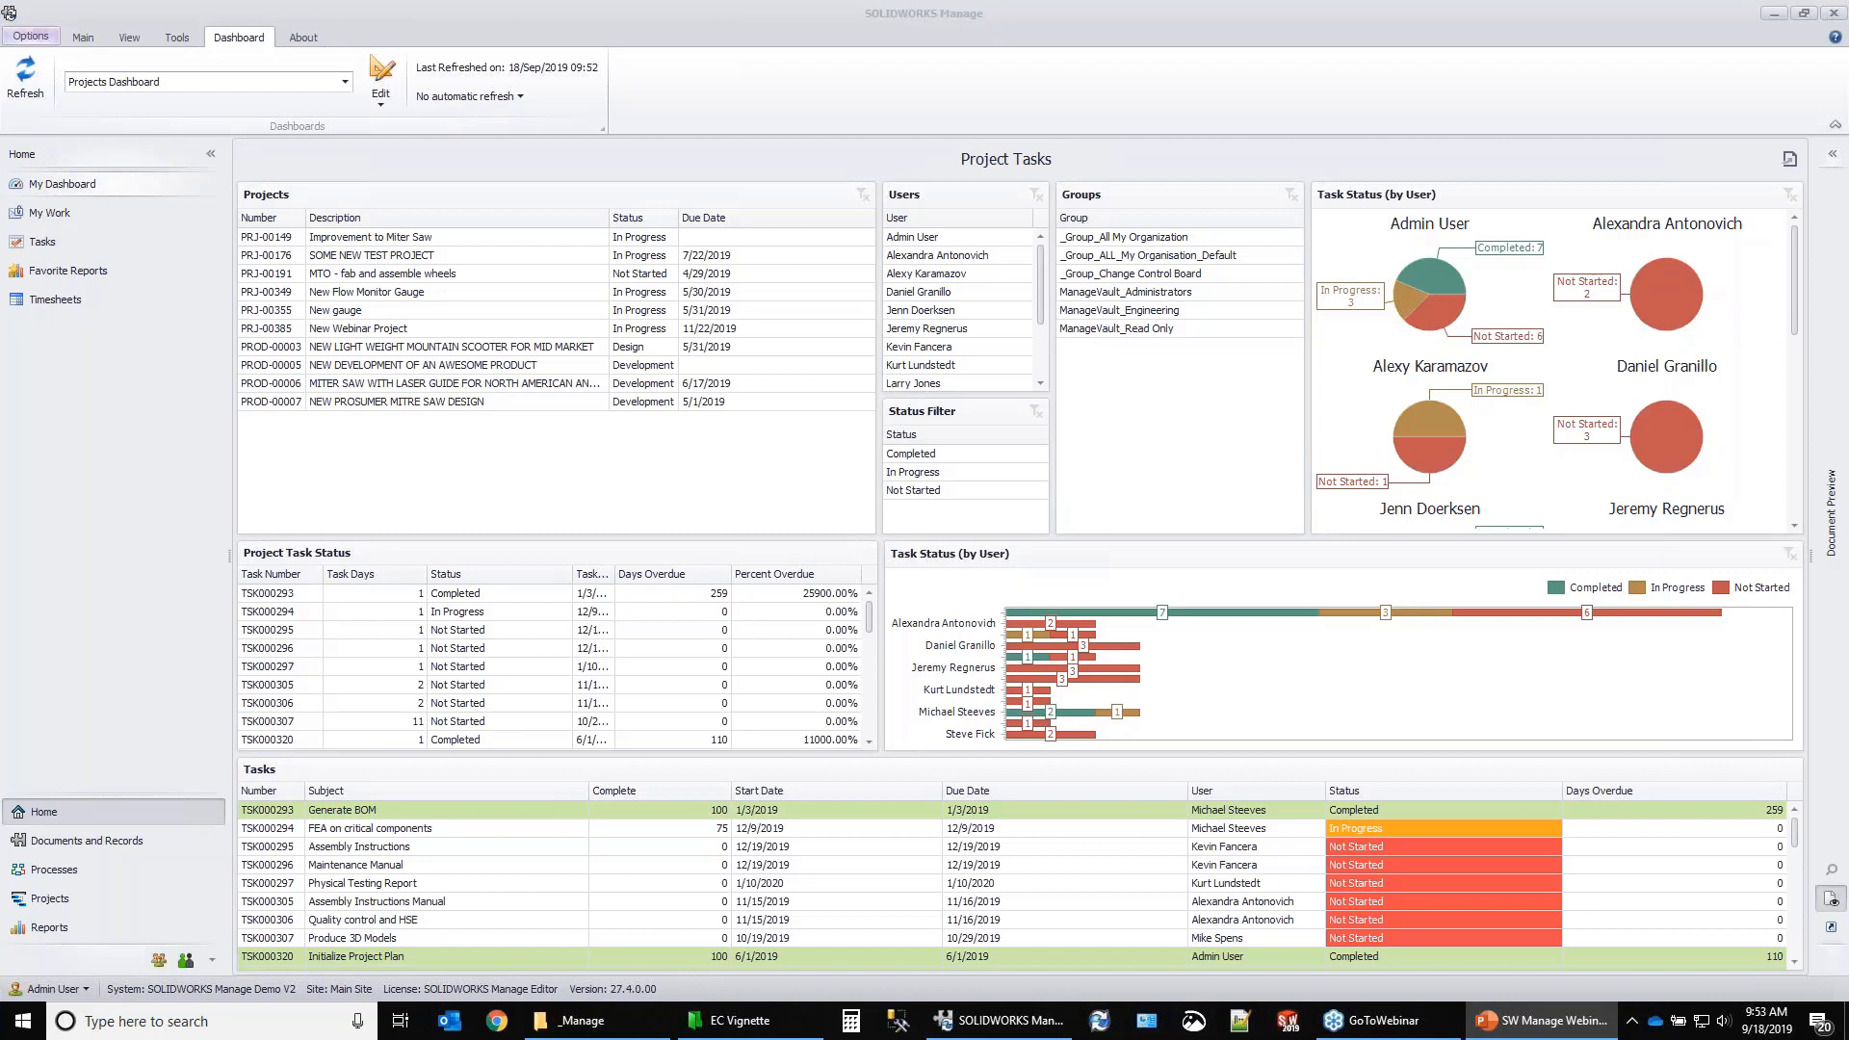
click(1541, 1019)
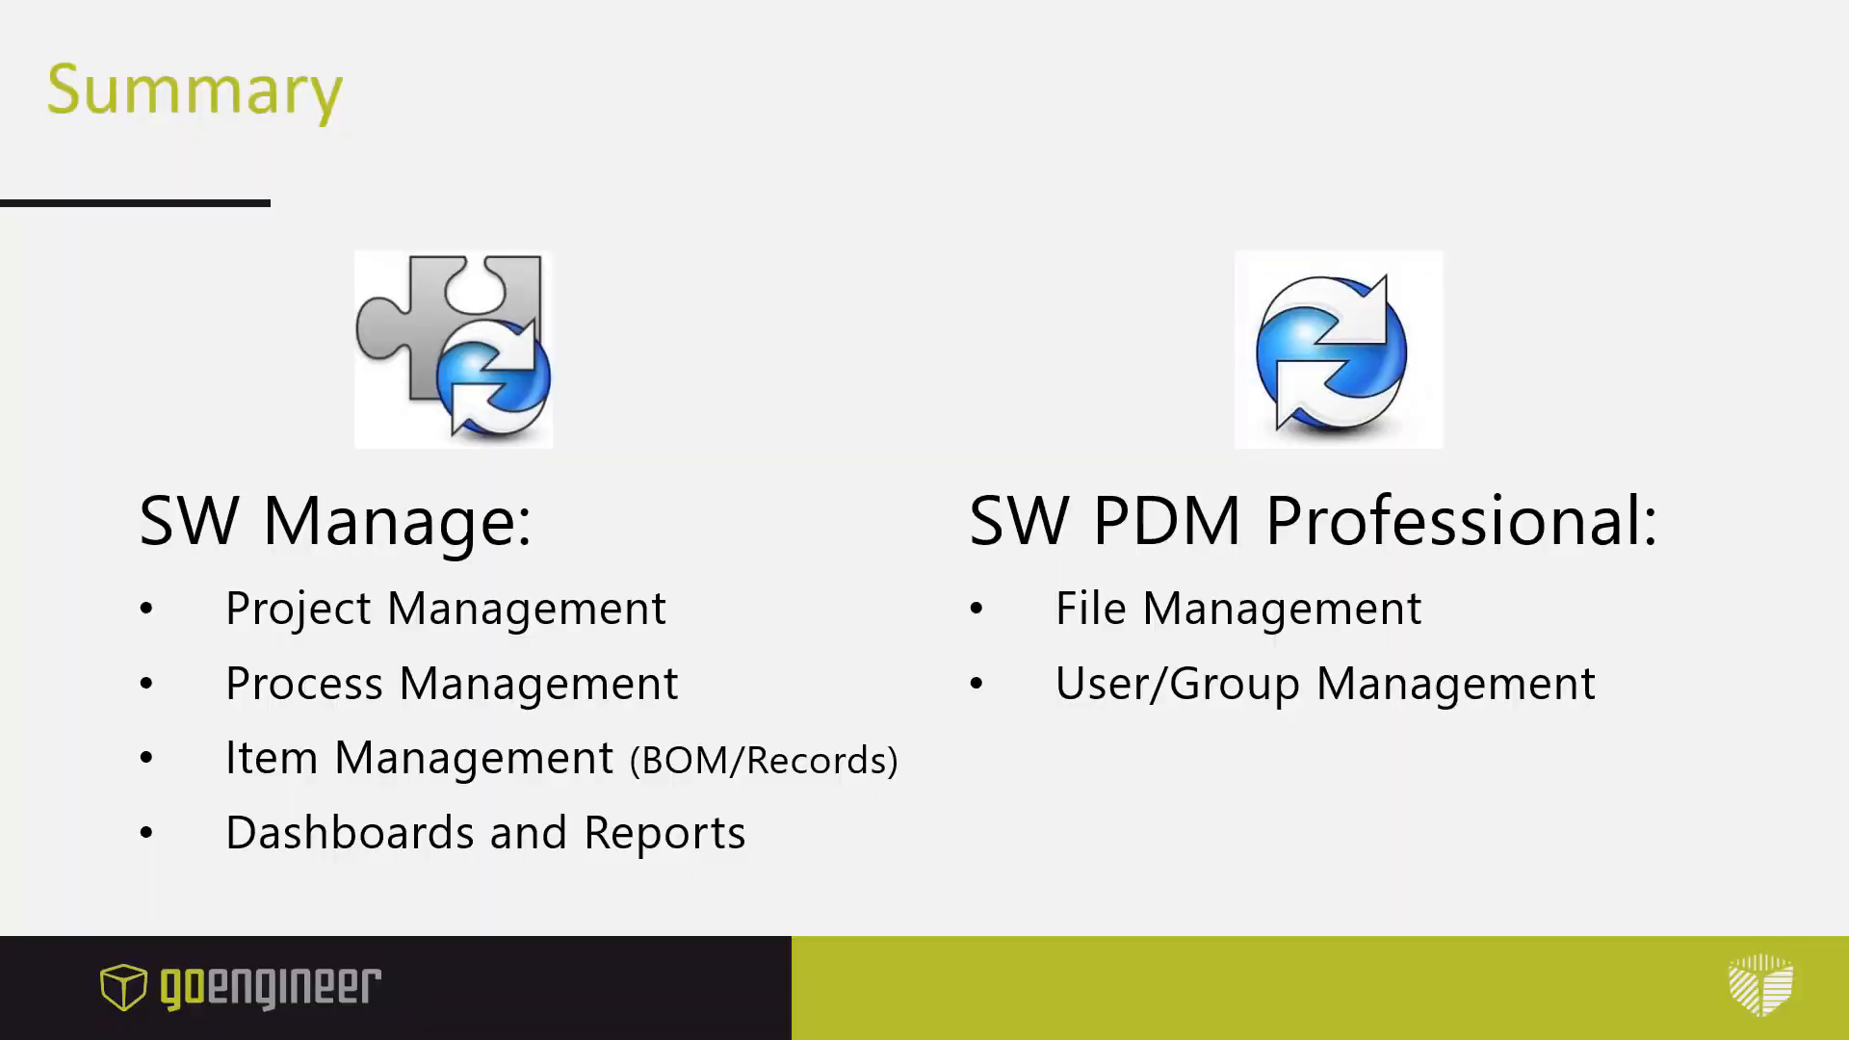
key(Right)
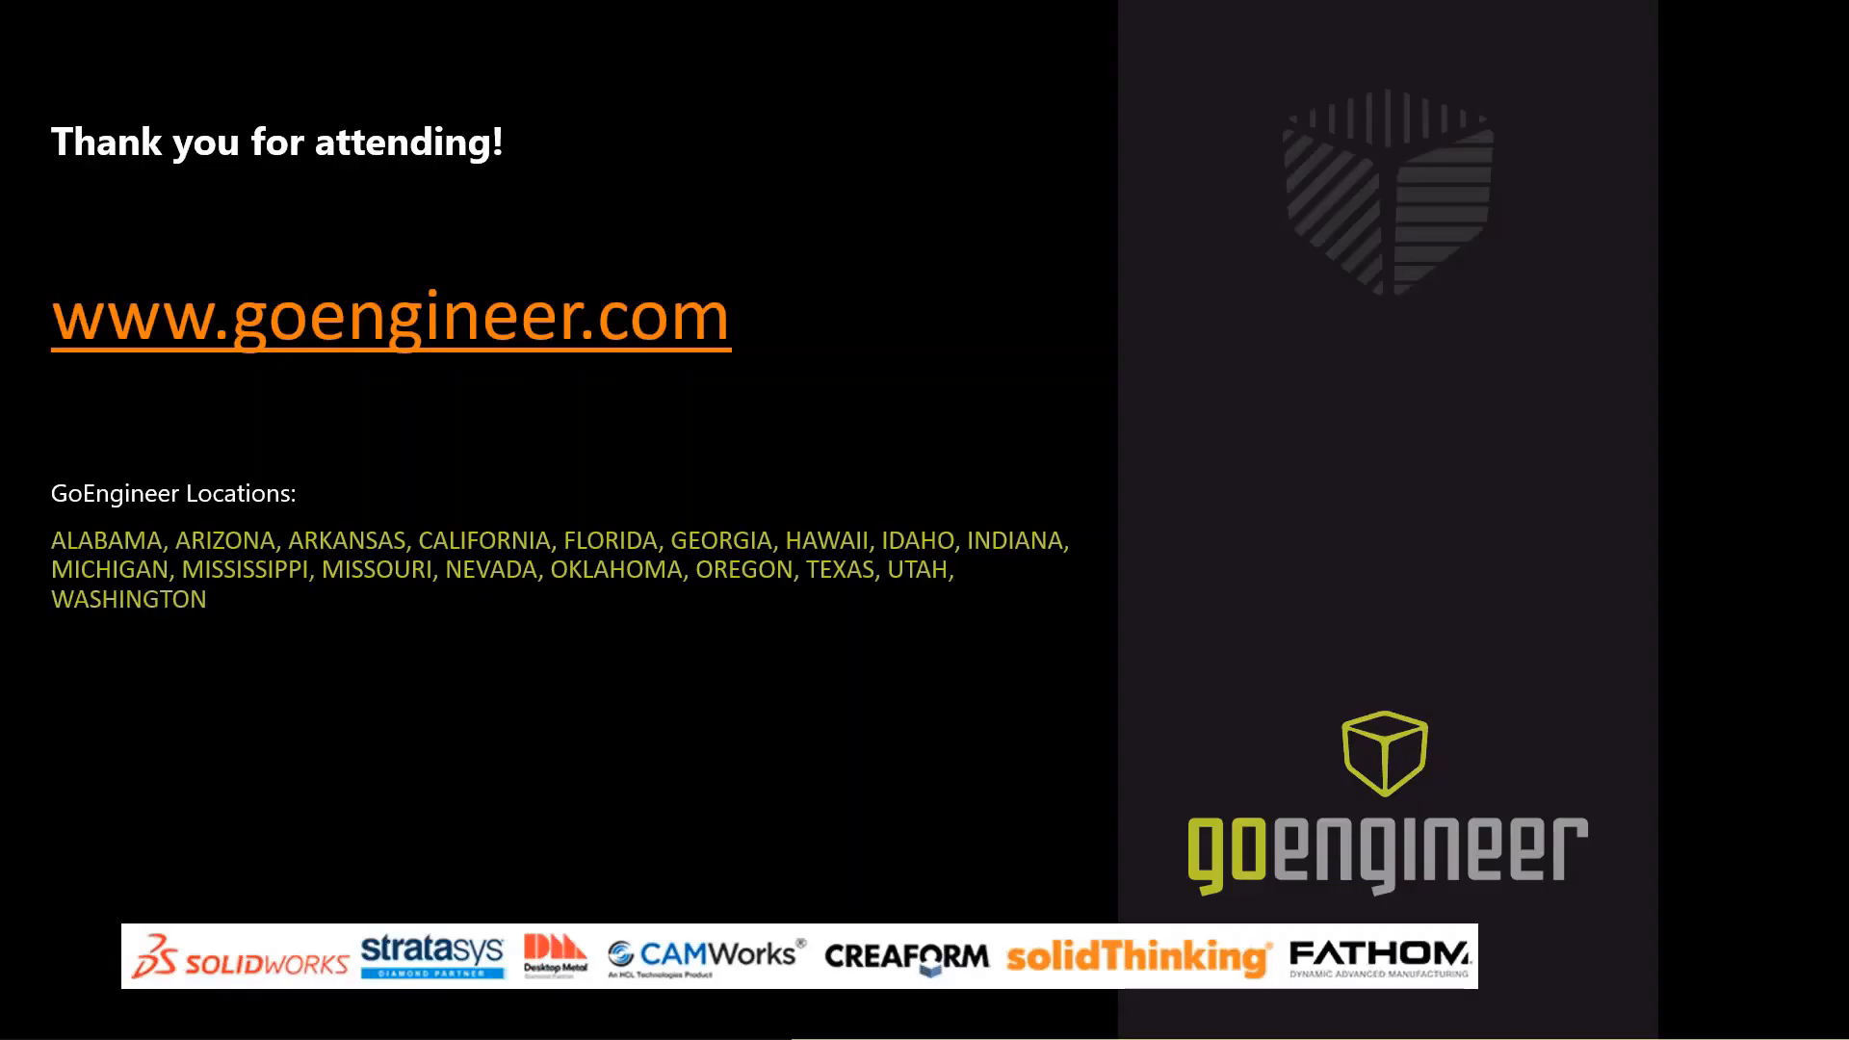